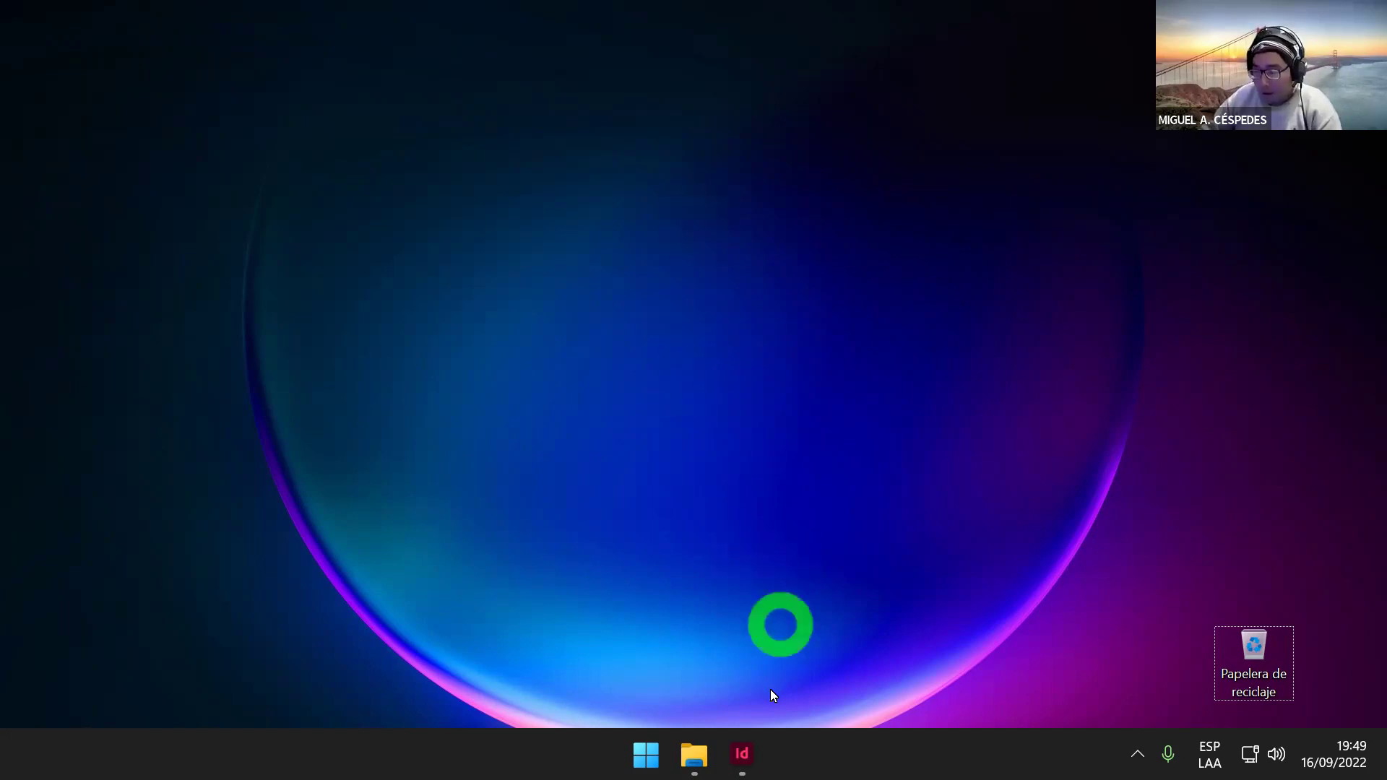
Step: Open the InDesign book file Libro from the PROYECTO folder in File Explorer
{"action": "left_click", "coordinate": [744, 755]}
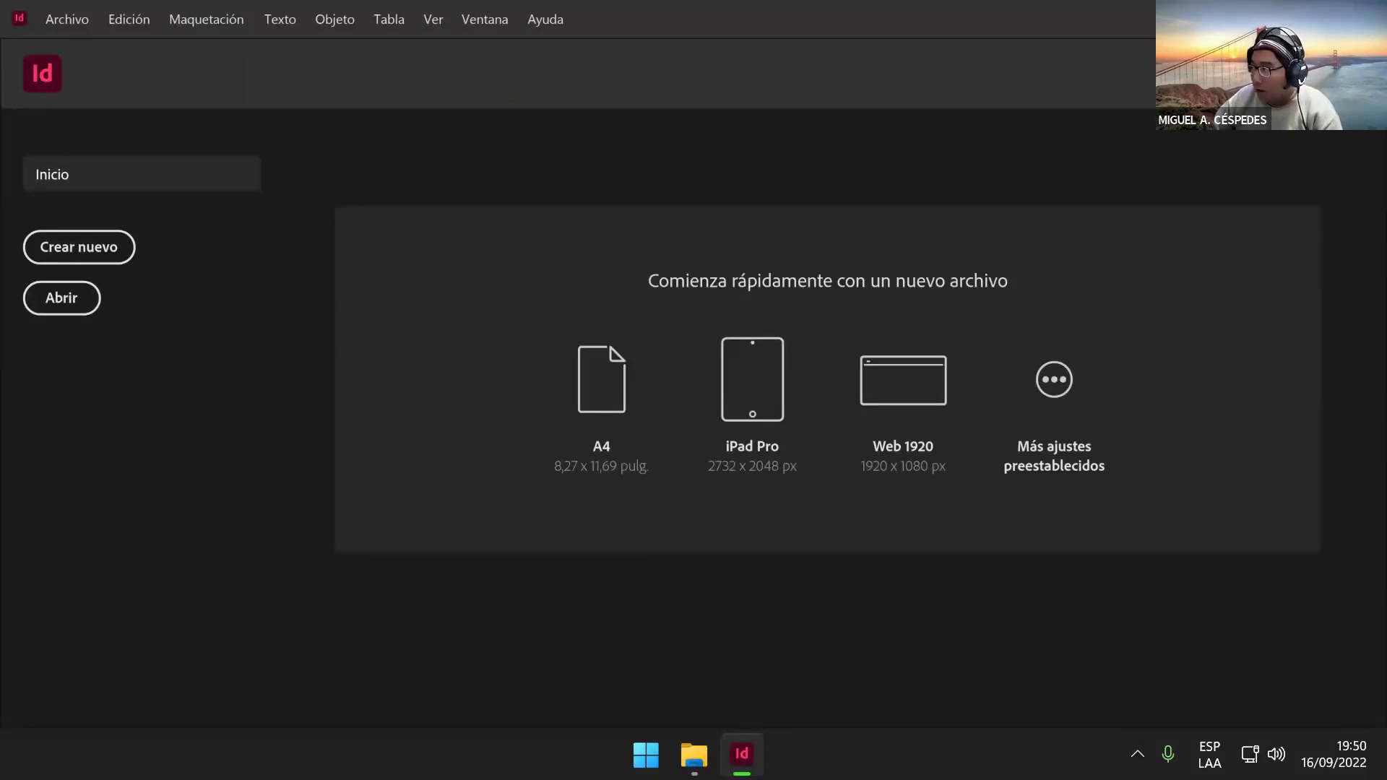
{"action": "key", "text": "super+d"}
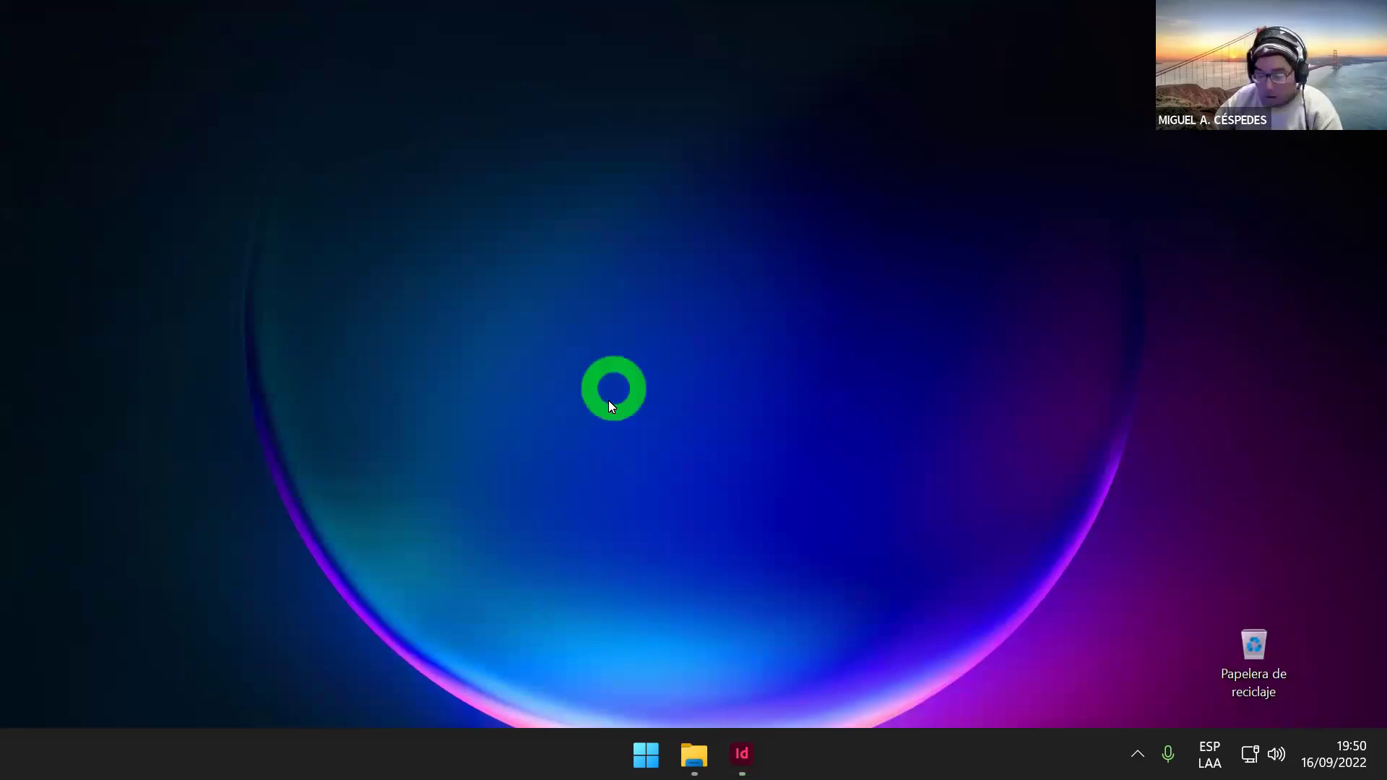
{"action": "left_click", "coordinate": [693, 753]}
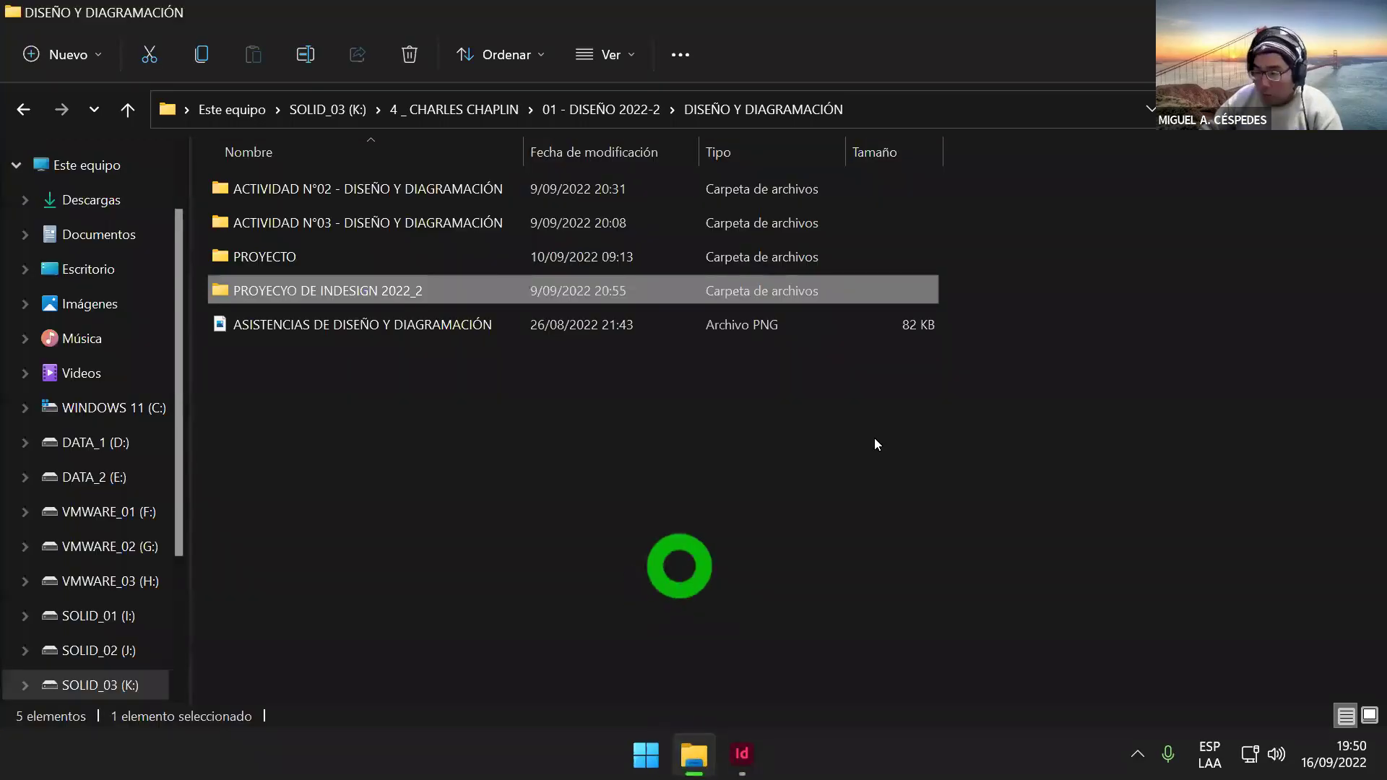
{"action": "double_click", "coordinate": [355, 258]}
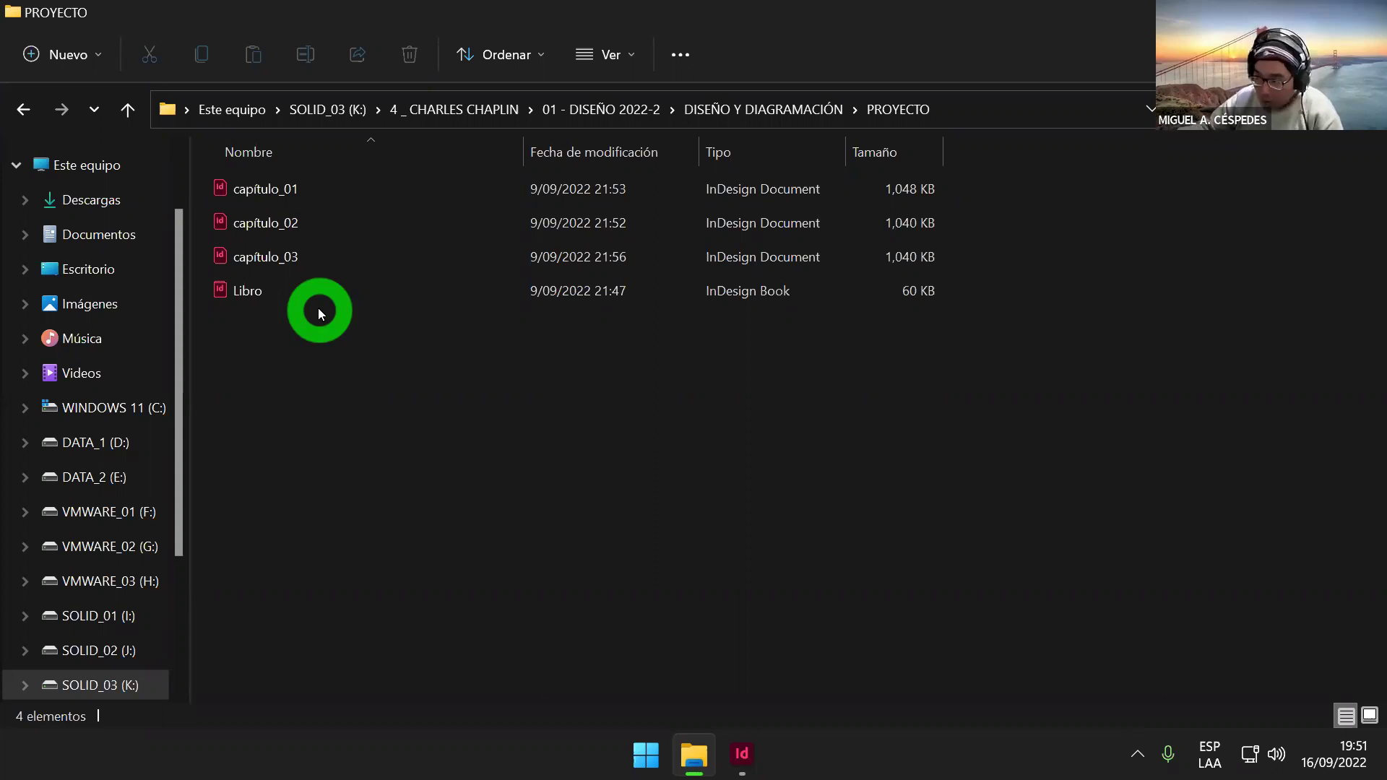
{"action": "double_click", "coordinate": [259, 293]}
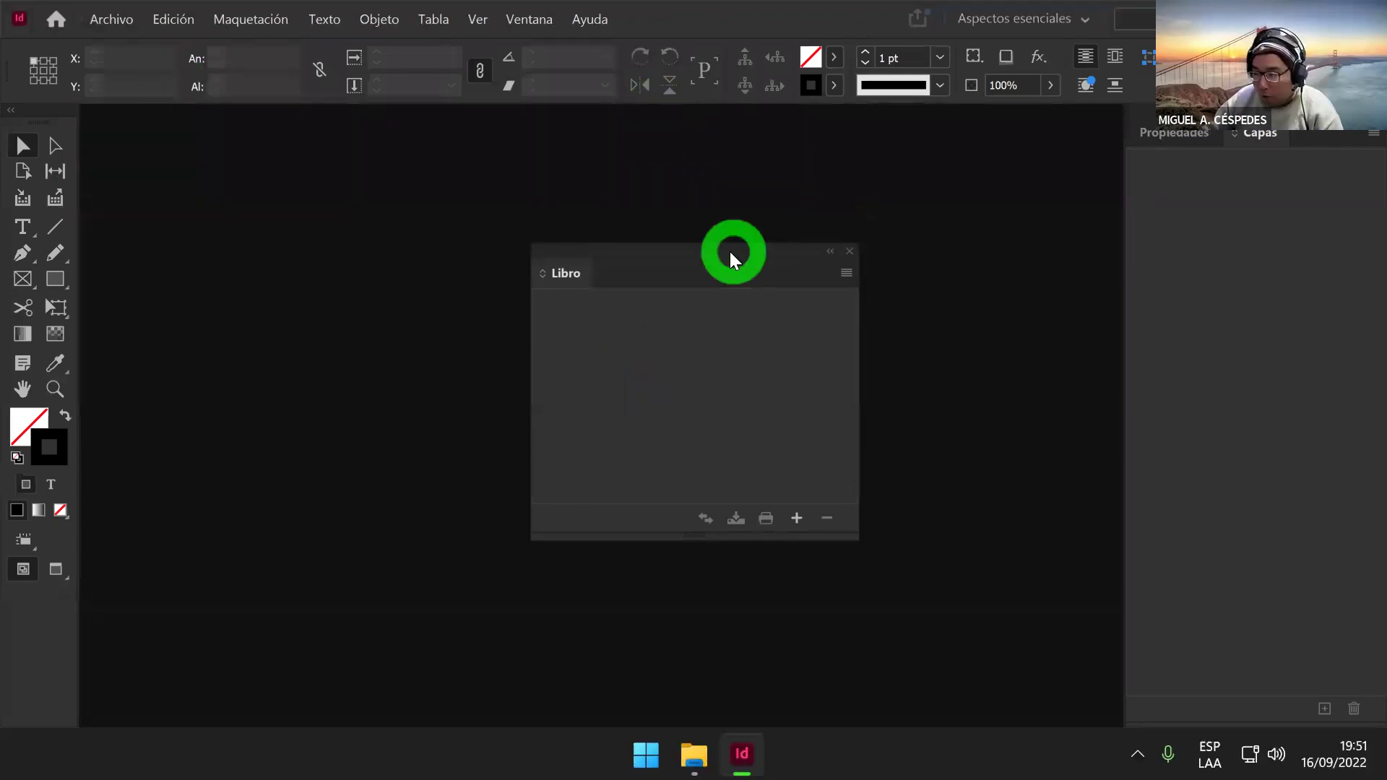
Step: Narrow the floating Libro panel and reposition it over the empty work area
{"action": "left_click_drag", "start_coordinate": [750, 221], "coordinate": [756, 222]}
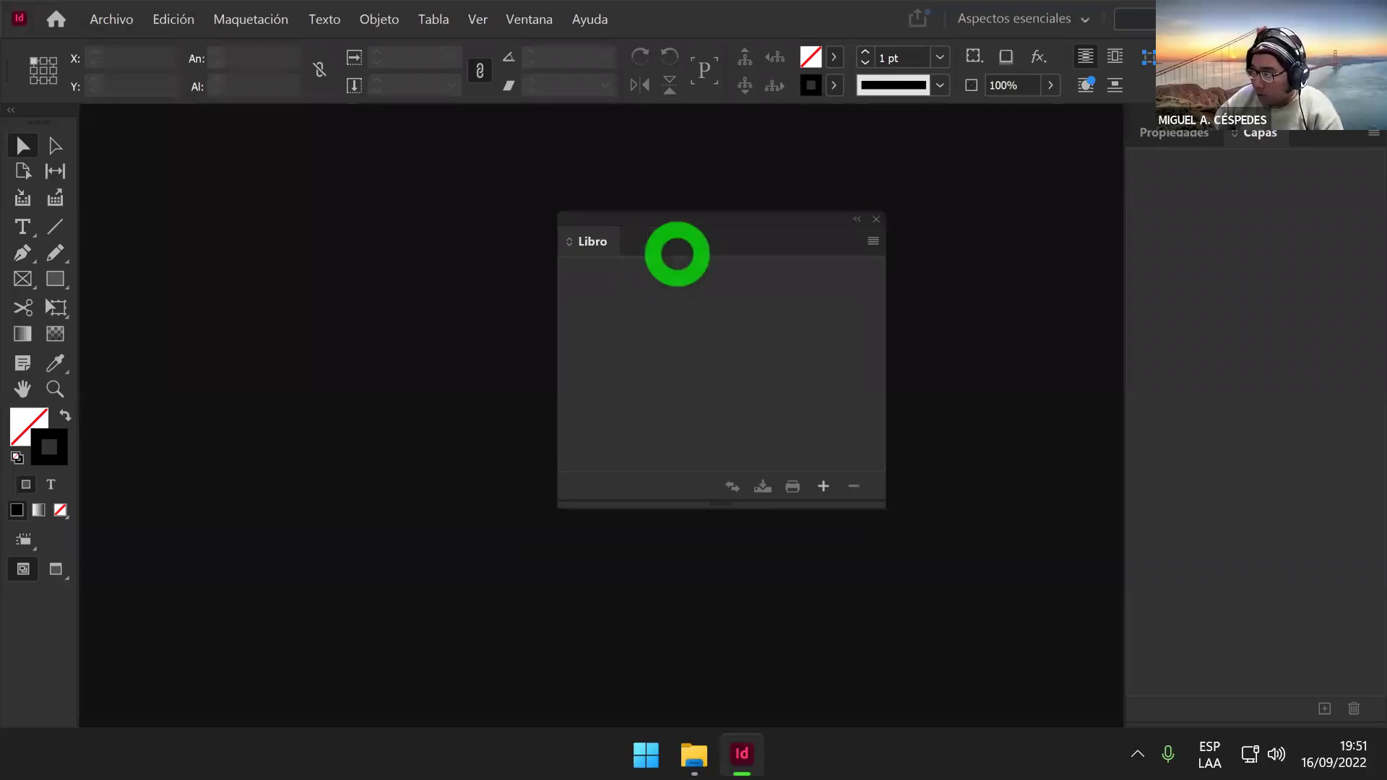
{"action": "left_click_drag", "start_coordinate": [669, 227], "coordinate": [749, 313]}
{"action": "left_click_drag", "start_coordinate": [967, 376], "coordinate": [683, 351]}
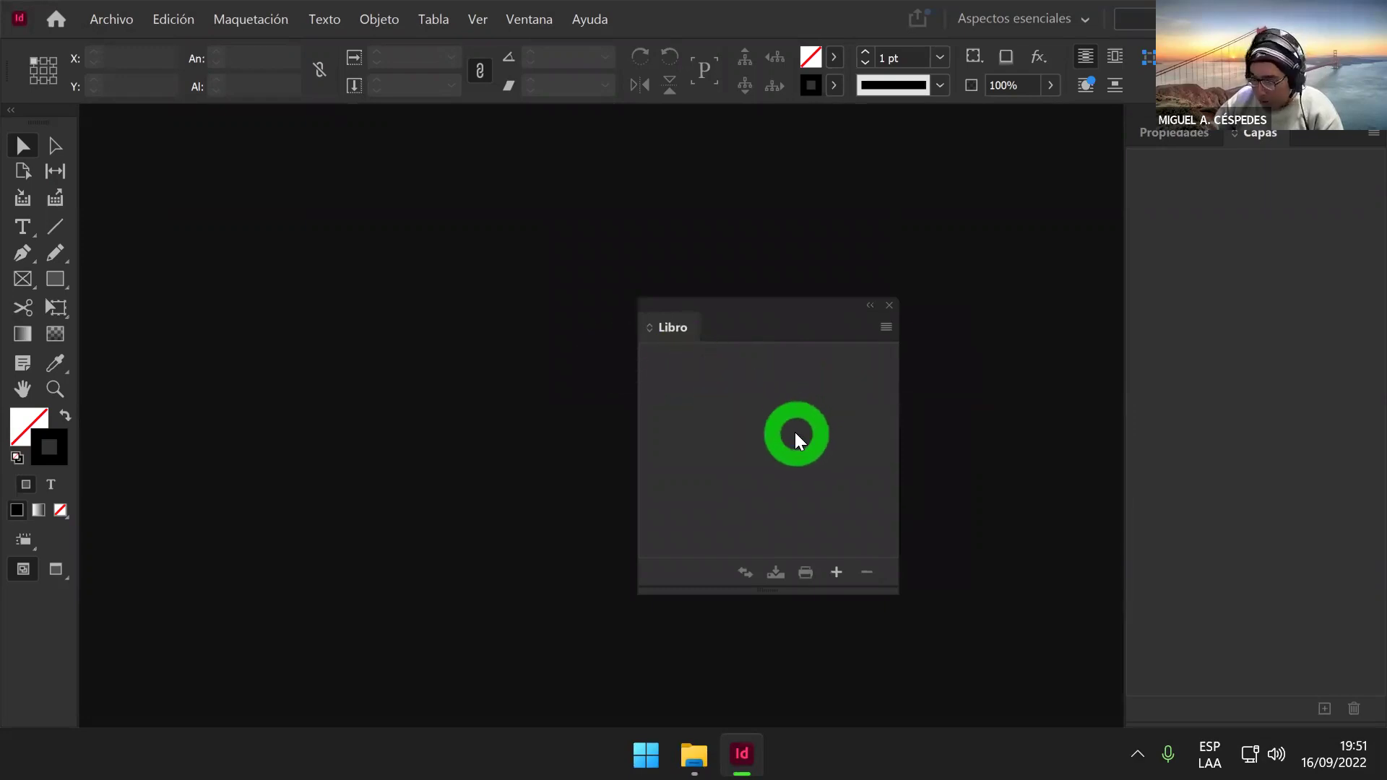
{"action": "left_click_drag", "start_coordinate": [734, 306], "coordinate": [785, 310]}
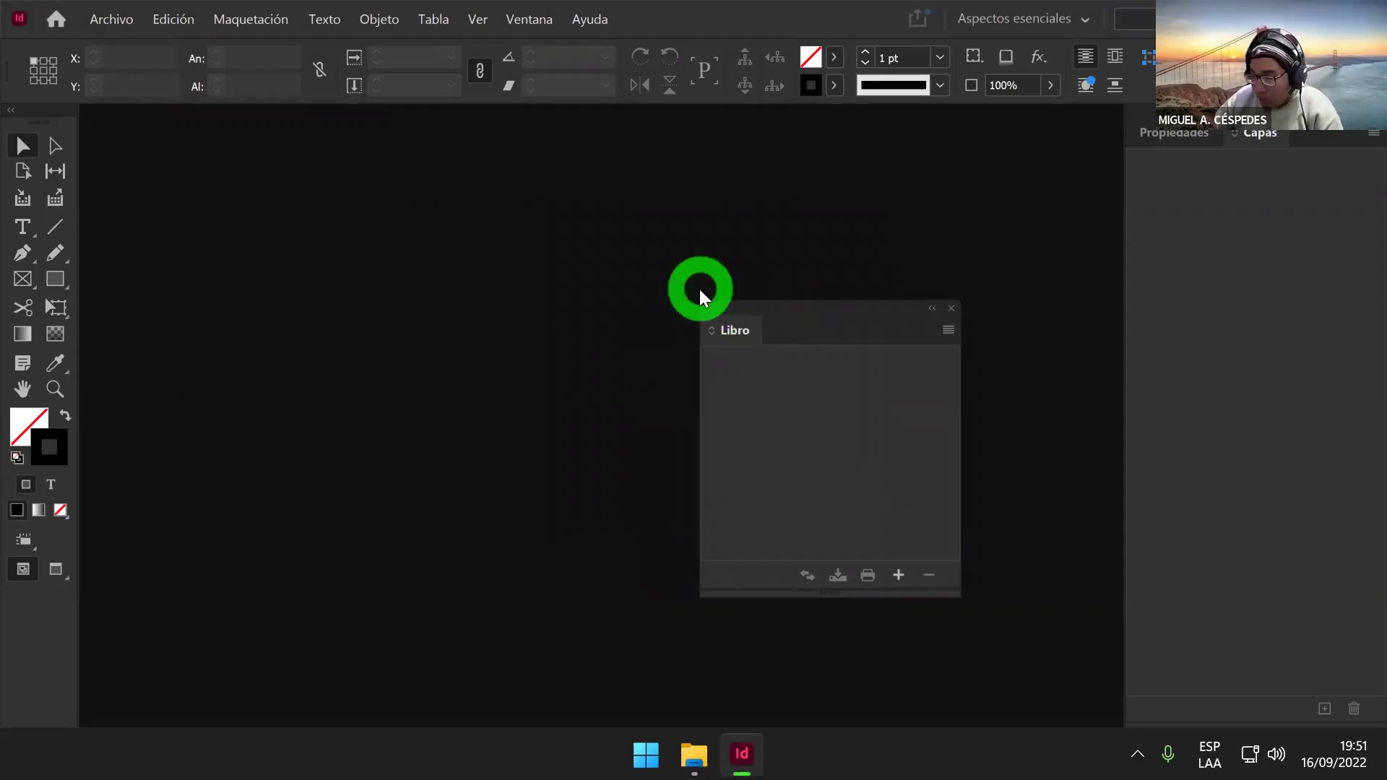
{"action": "left_click_drag", "start_coordinate": [821, 308], "coordinate": [912, 286]}
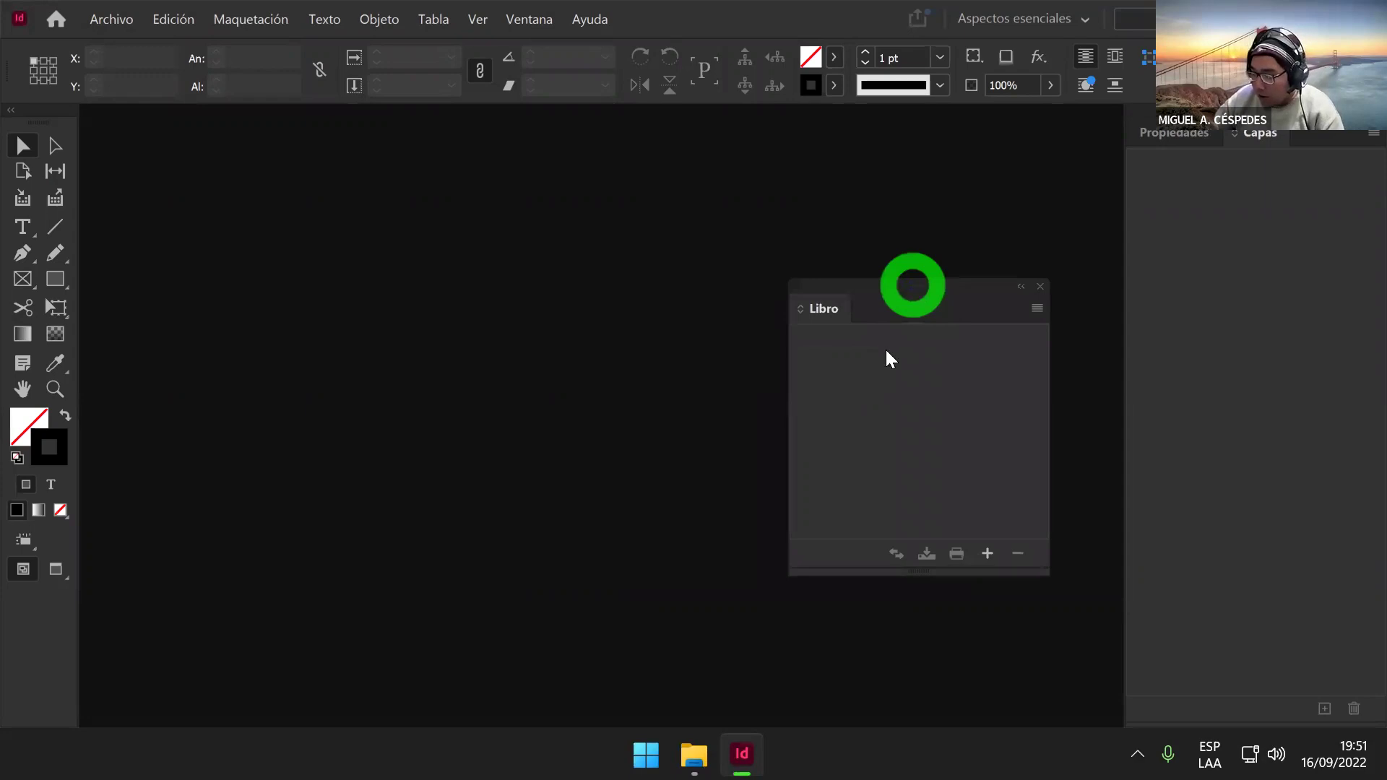
Step: Add capítulo_01, capítulo_02 and capítulo_03 from DISEÑO Y DIAGRAMACIÓN > PROYECTO to the book, and move the Libro panel nearer the work area's centre
{"action": "left_click", "coordinate": [1035, 315]}
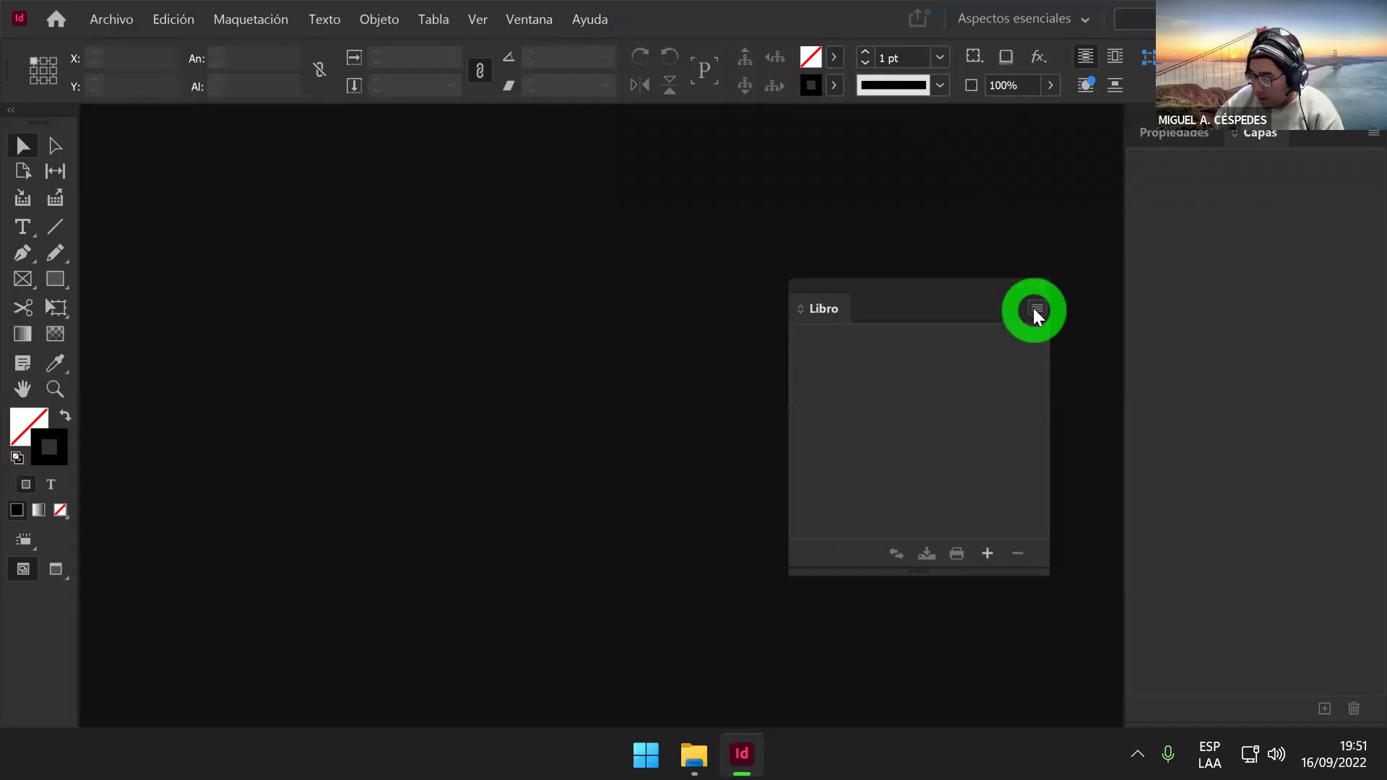
{"action": "left_click", "coordinate": [1034, 311]}
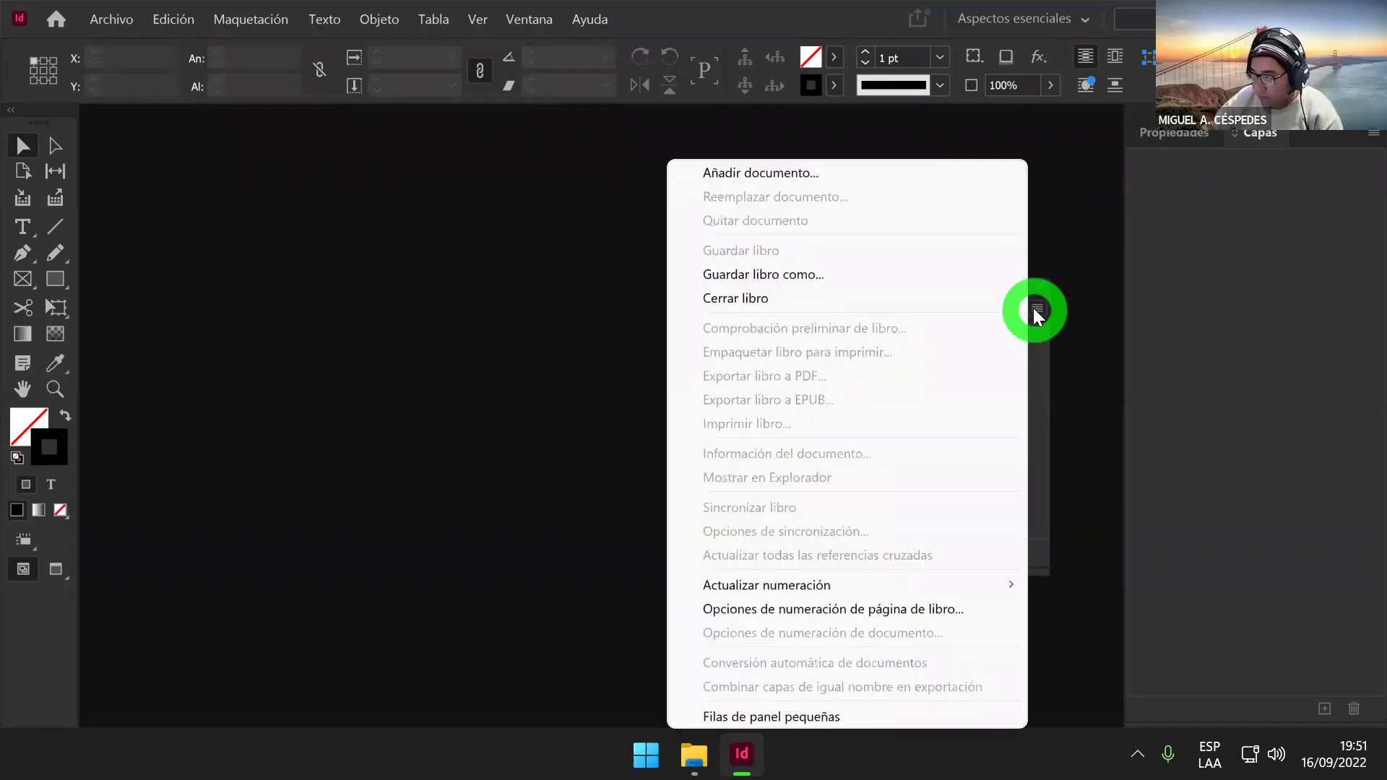
{"action": "left_click", "coordinate": [906, 178]}
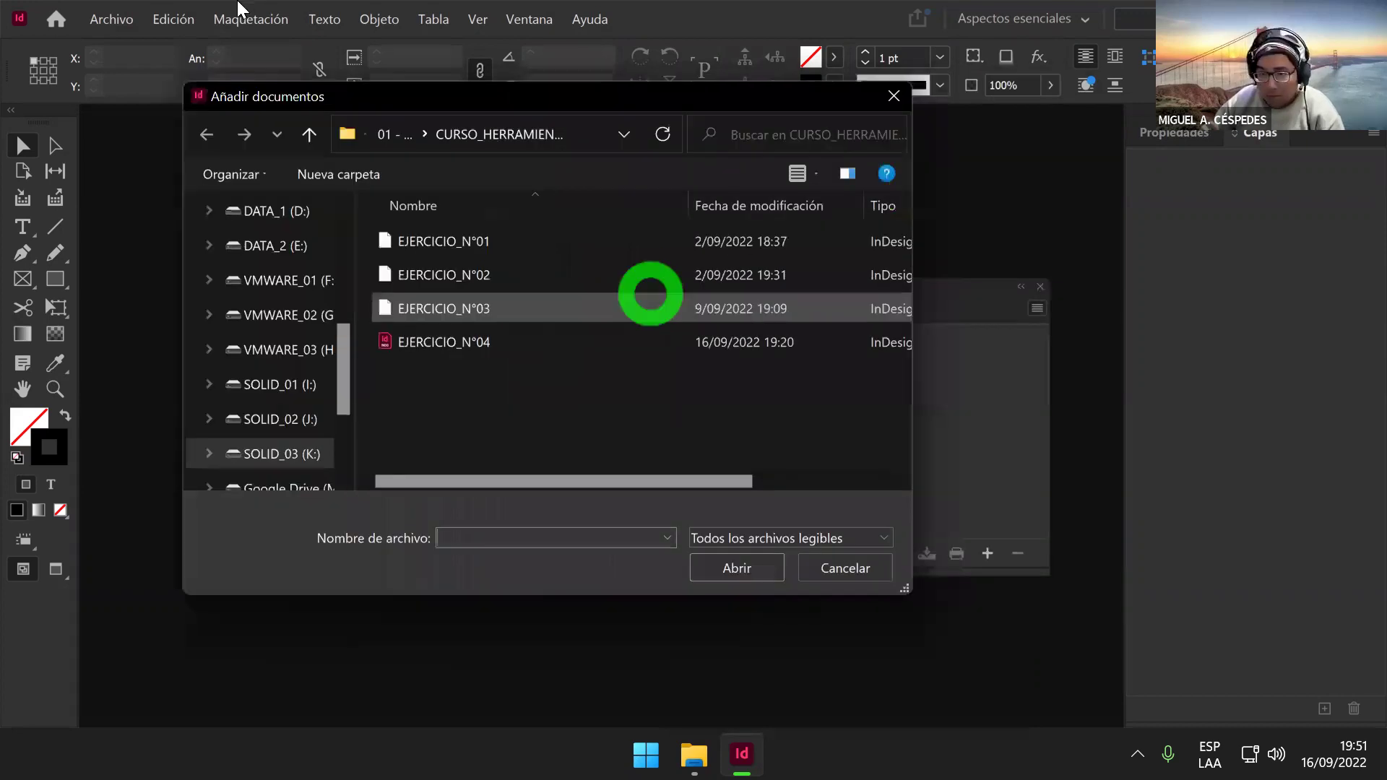
{"action": "left_click", "coordinate": [204, 22]}
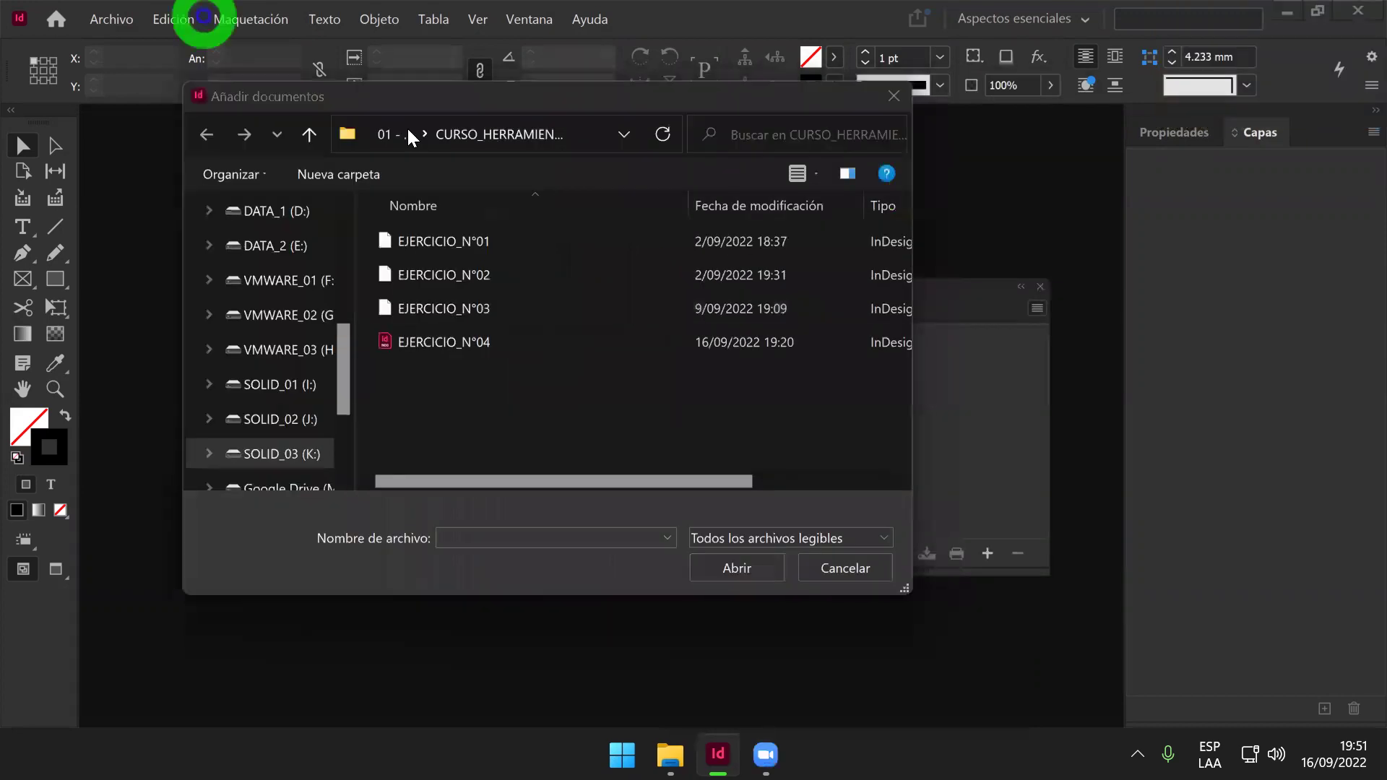
{"action": "left_click", "coordinate": [311, 136]}
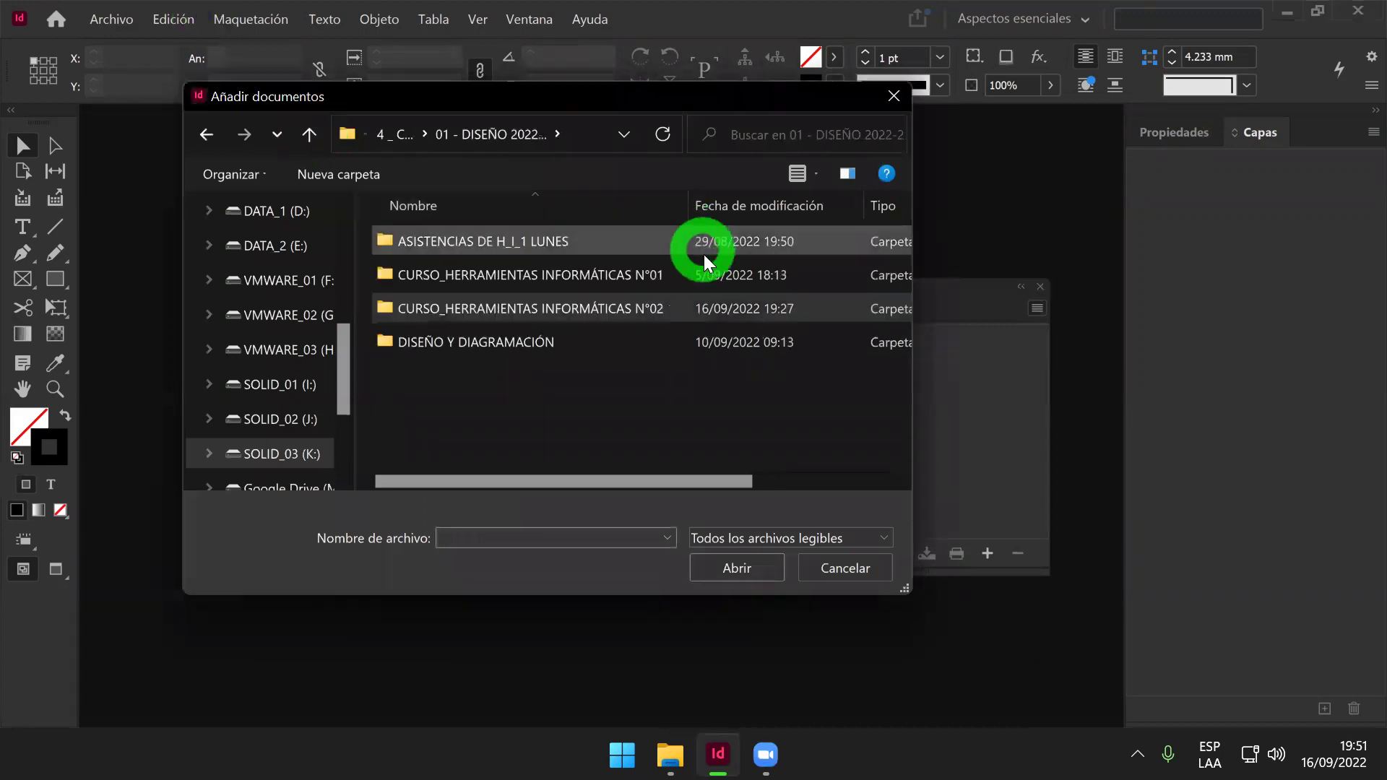
{"action": "double_click", "coordinate": [548, 345]}
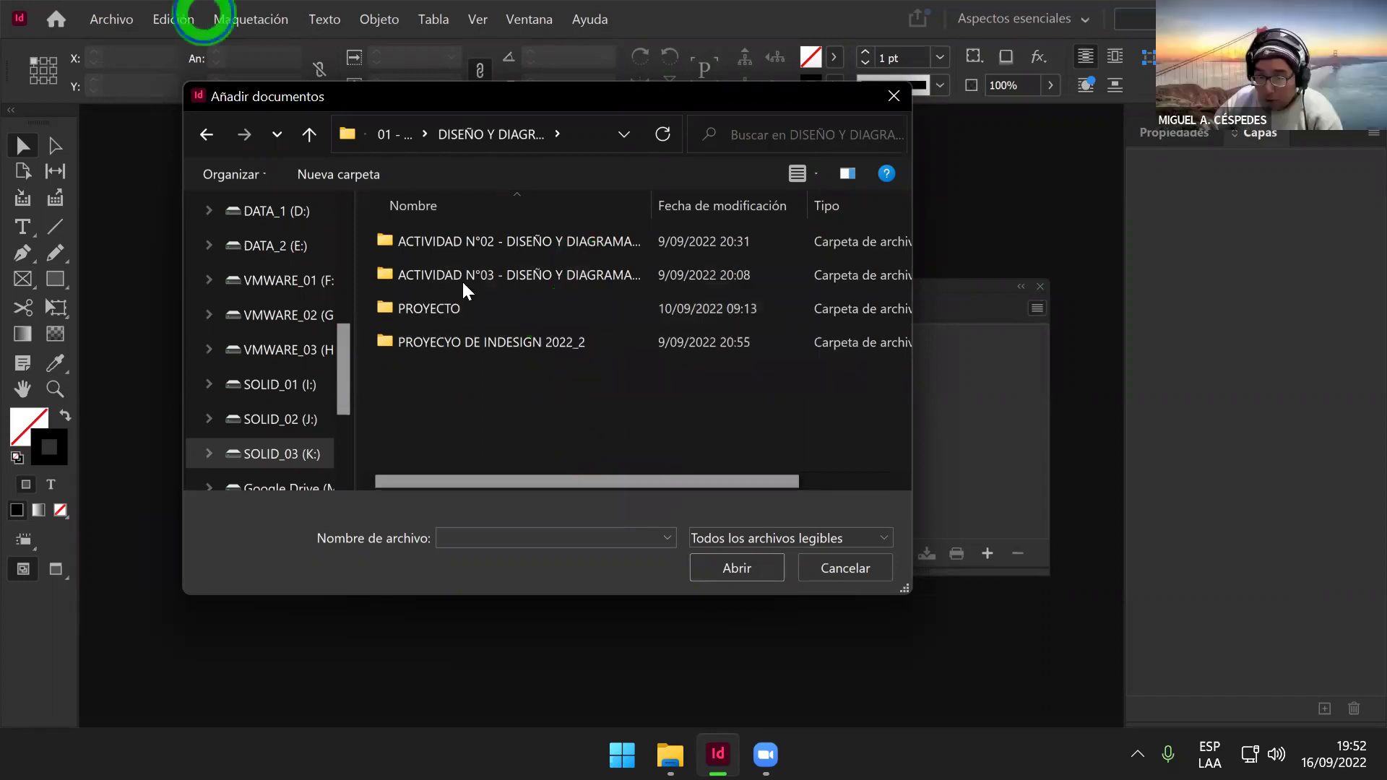
{"action": "left_click", "coordinate": [448, 306]}
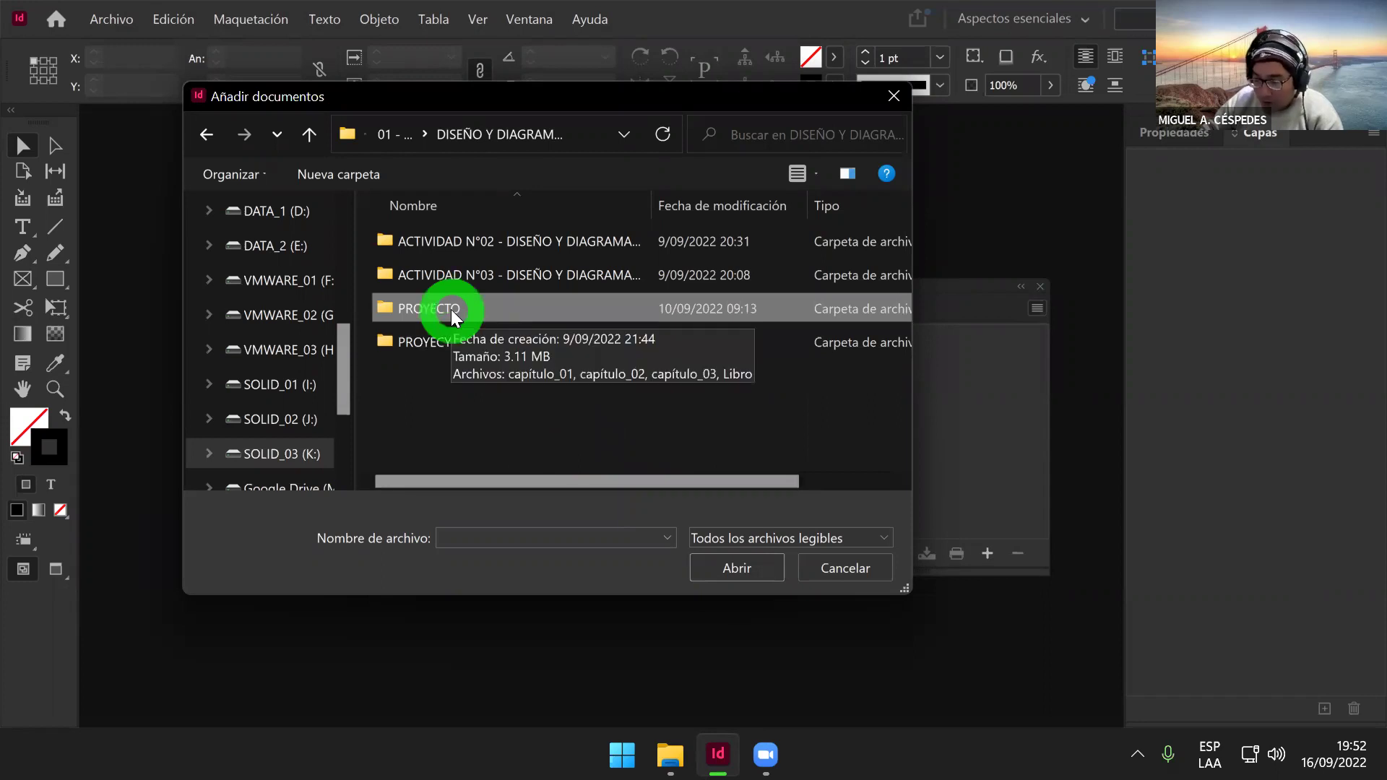
{"action": "double_click", "coordinate": [451, 309]}
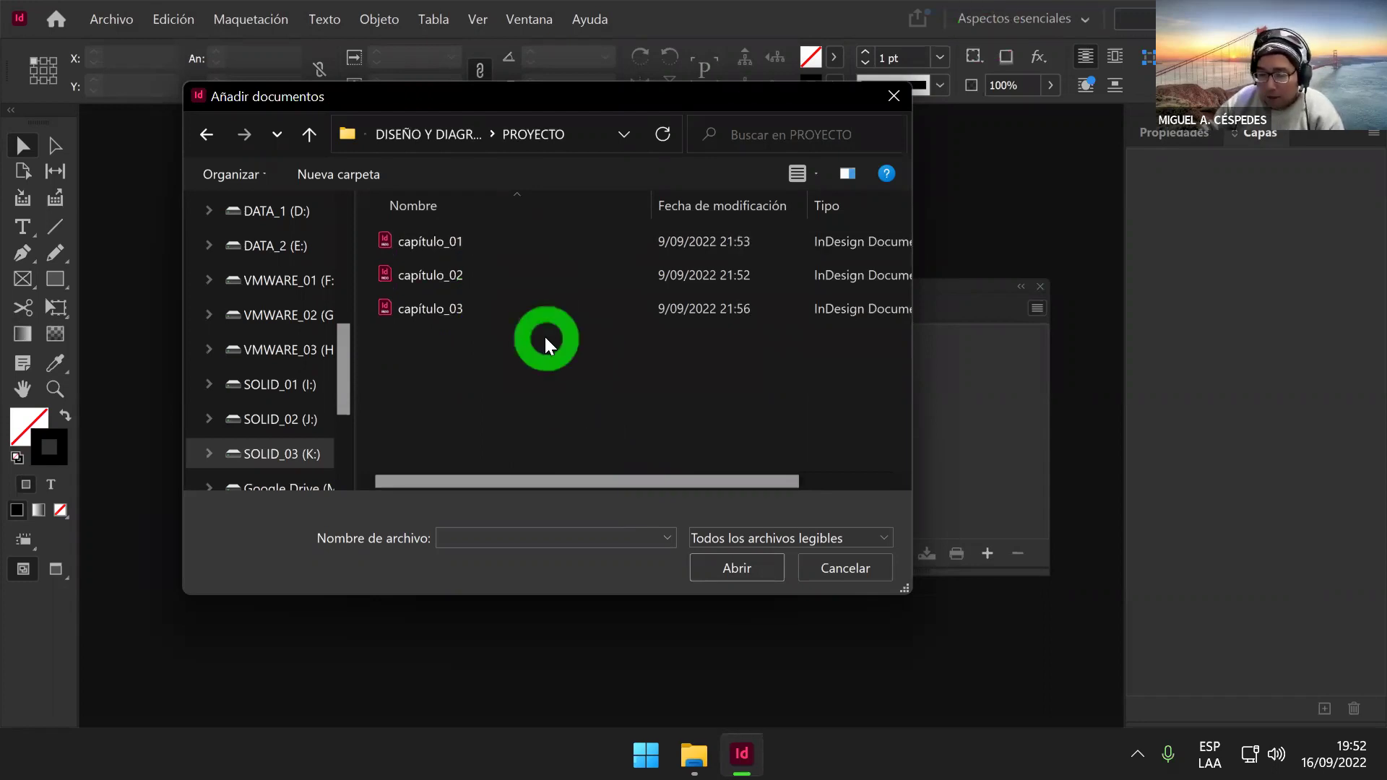
{"action": "left_click_drag", "start_coordinate": [506, 351], "coordinate": [426, 239]}
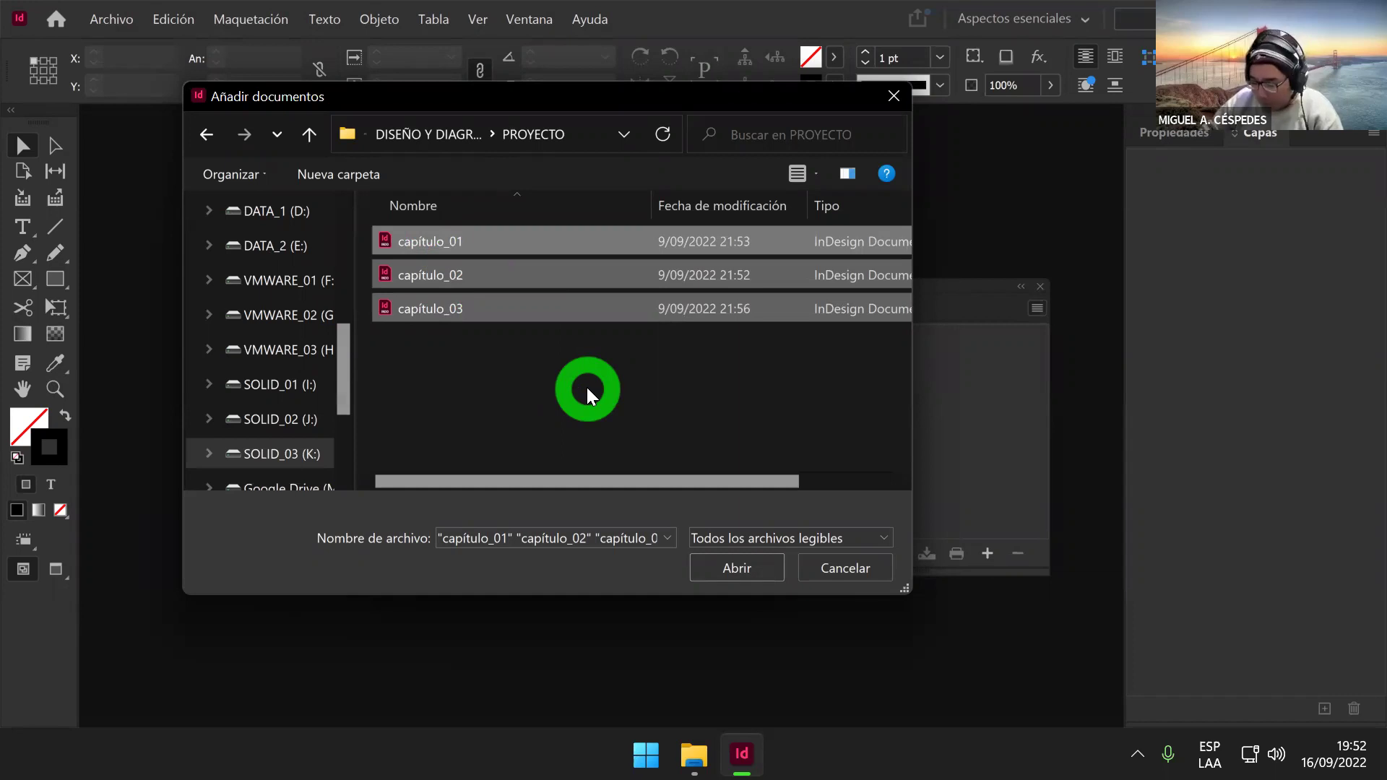
{"action": "left_click", "coordinate": [723, 568]}
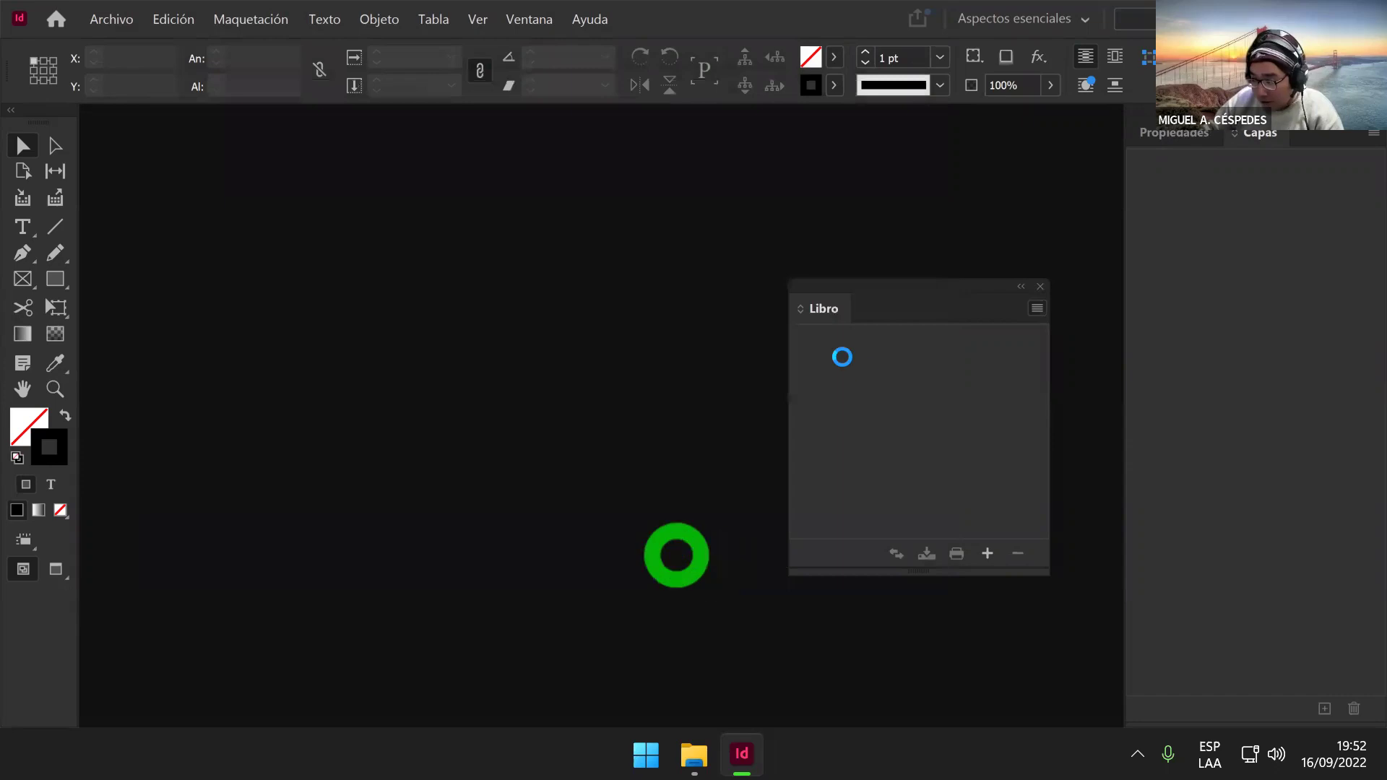
{"action": "left_click_drag", "start_coordinate": [903, 287], "coordinate": [880, 288]}
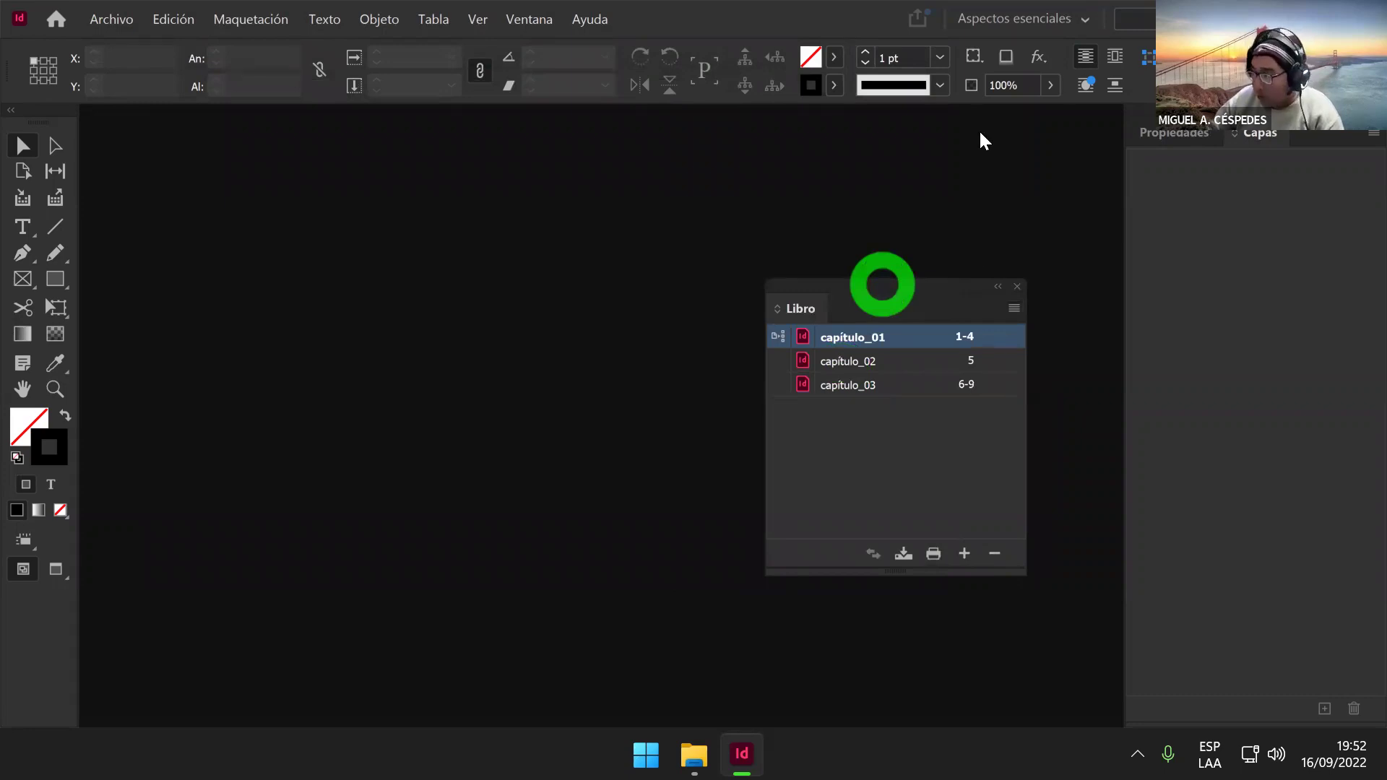
{"action": "left_click_drag", "start_coordinate": [908, 279], "coordinate": [685, 312]}
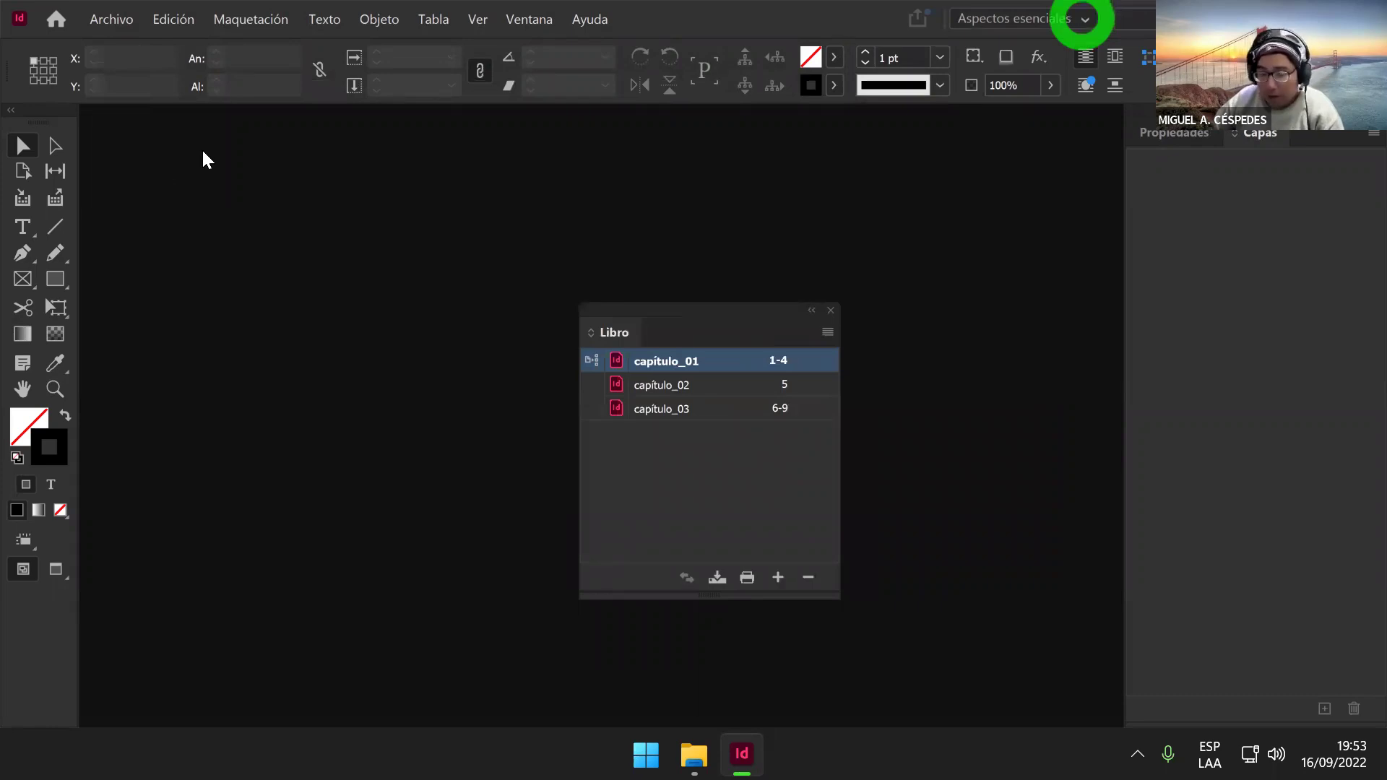
Step: Create a new workspace named INDESIGN_BASIC that captures panel locations and menu customization
{"action": "left_click", "coordinate": [1082, 19]}
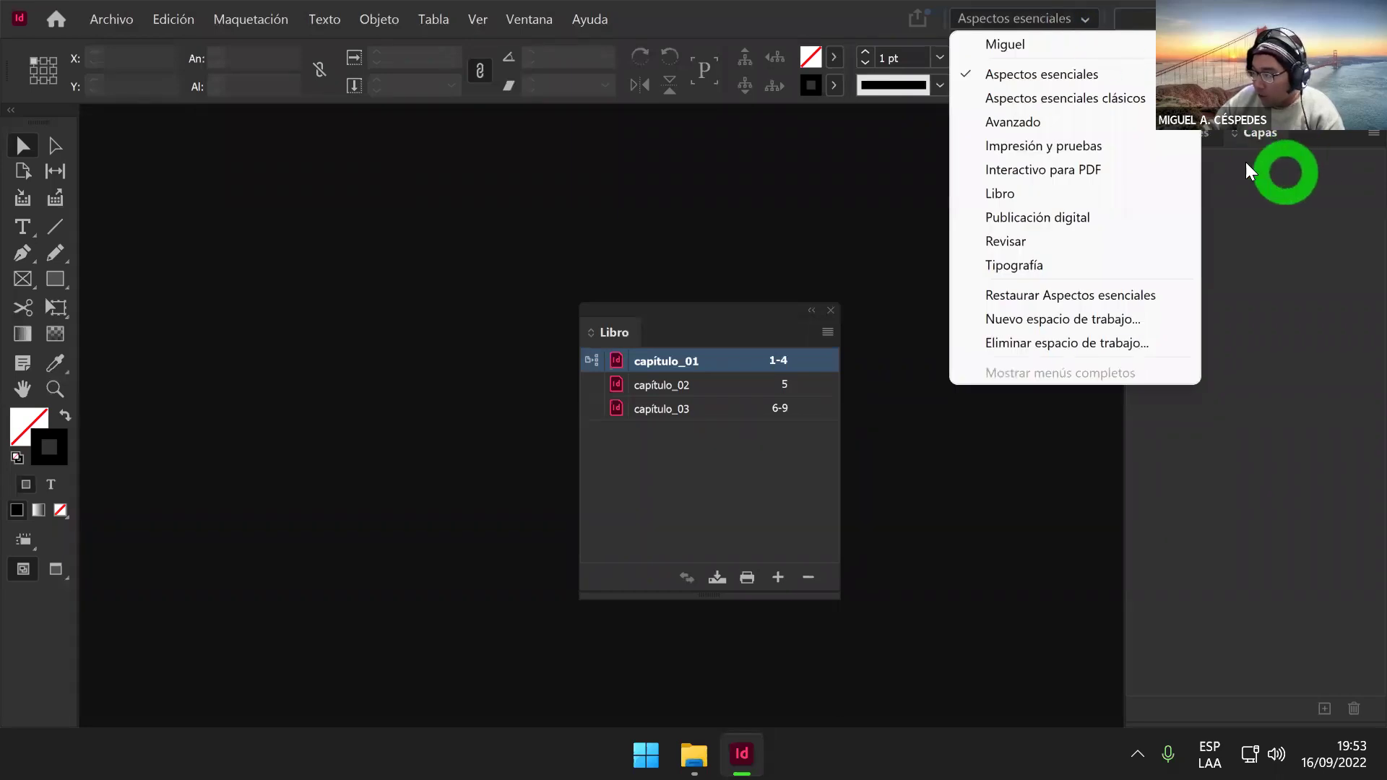
{"action": "left_click", "coordinate": [1139, 319]}
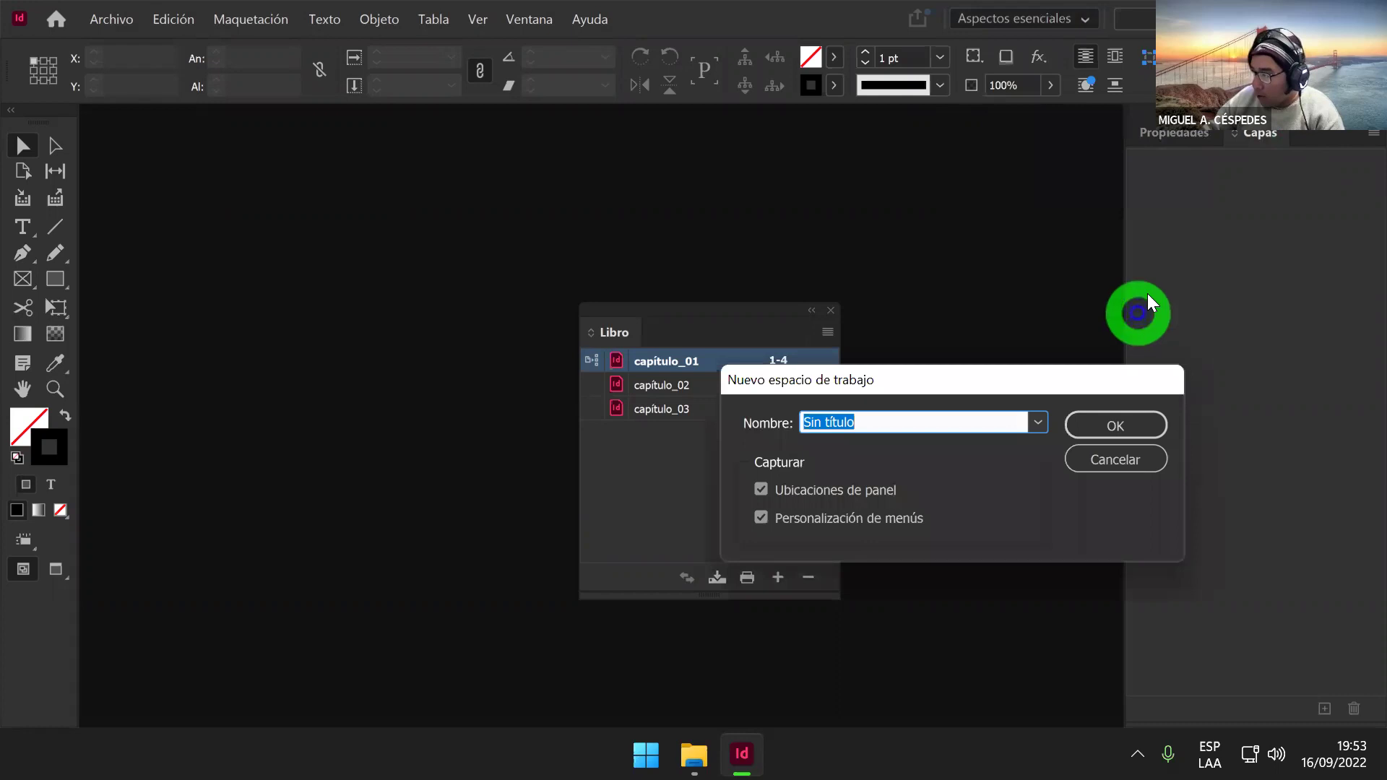
{"action": "left_click", "coordinate": [874, 424]}
{"action": "left_click", "coordinate": [622, 423]}
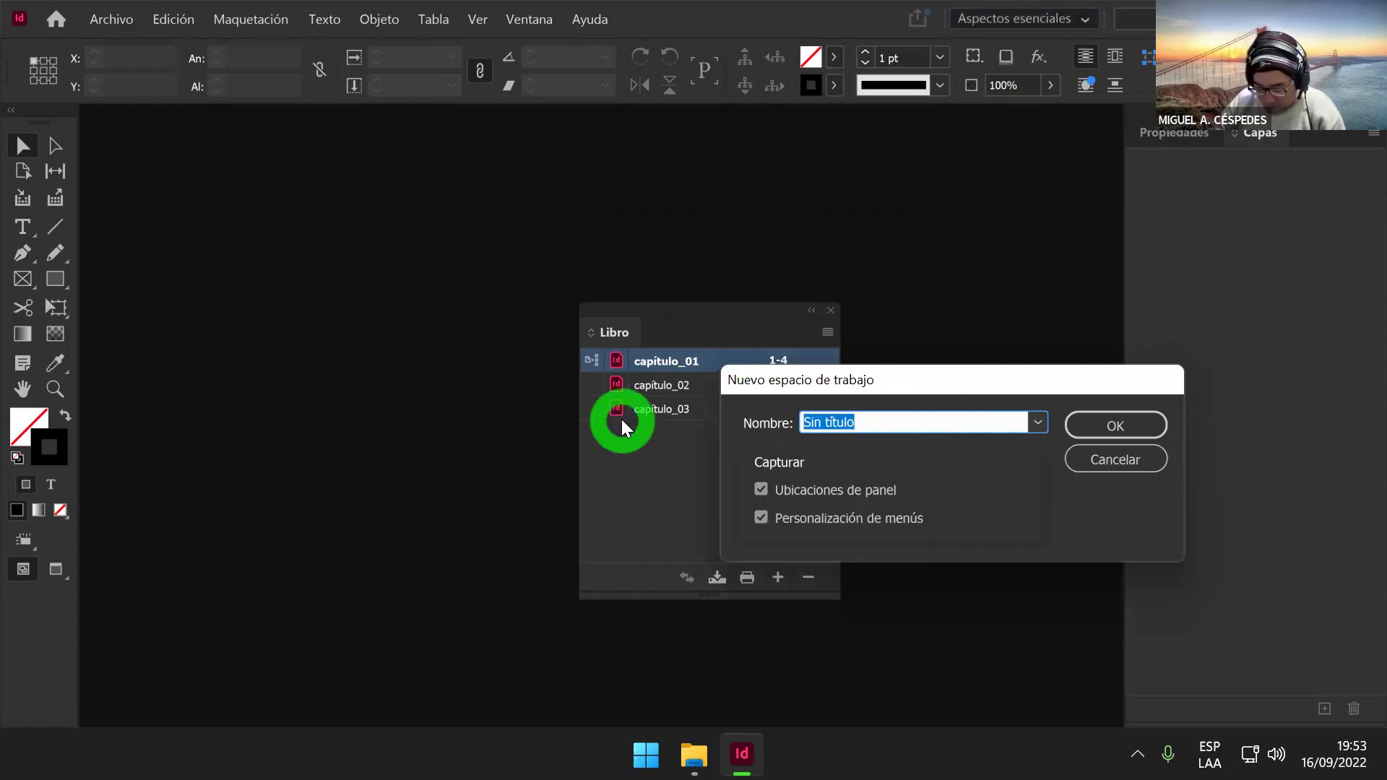
{"action": "type", "text": "INDESIGN_"}
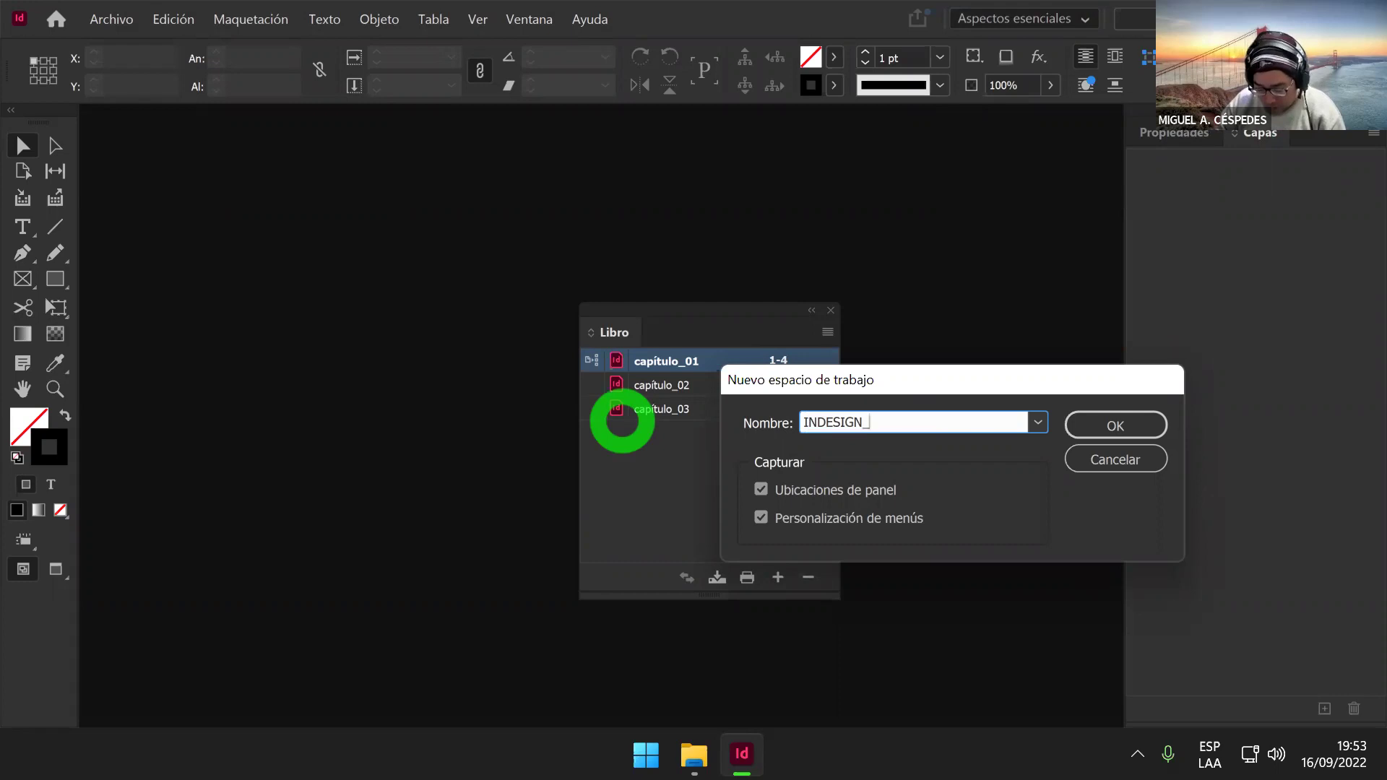
{"action": "type", "text": "BASIC"}
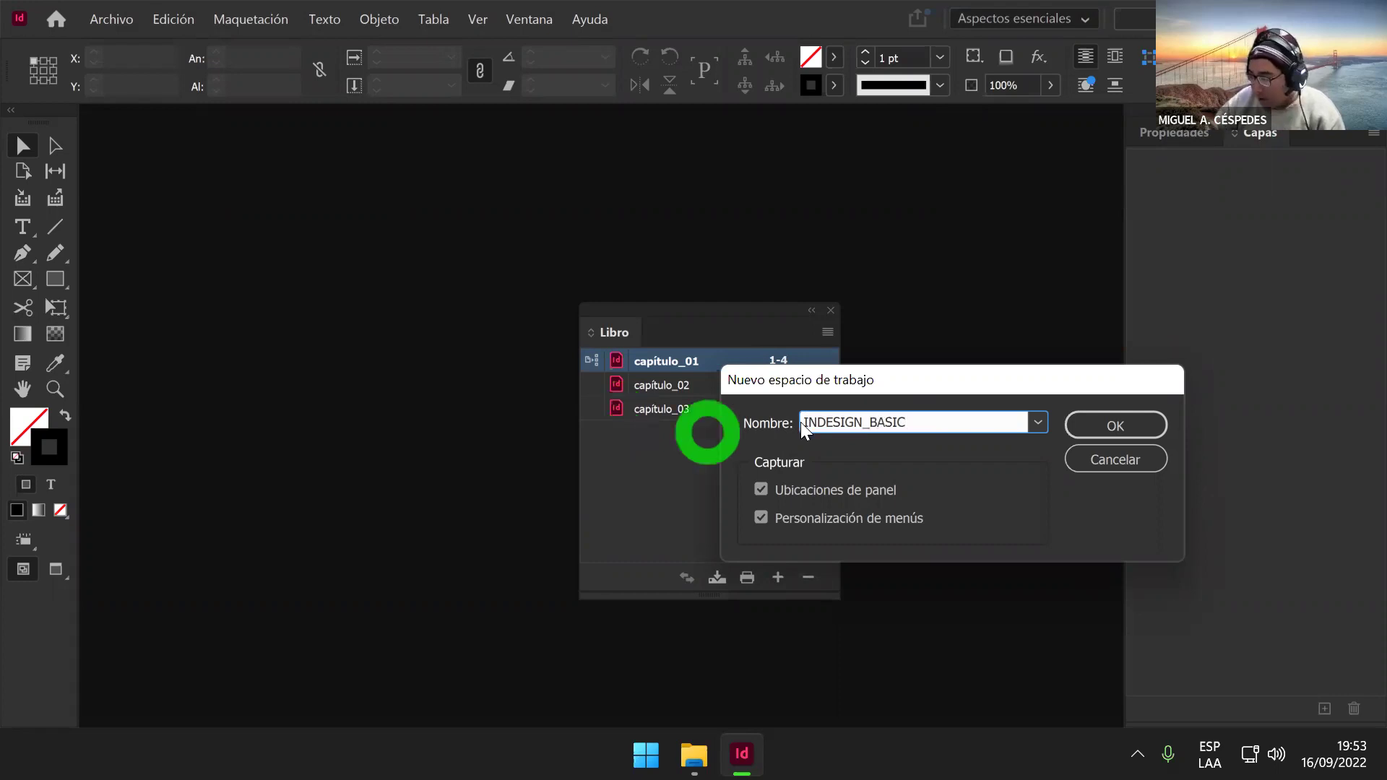
{"action": "left_click", "coordinate": [1137, 417]}
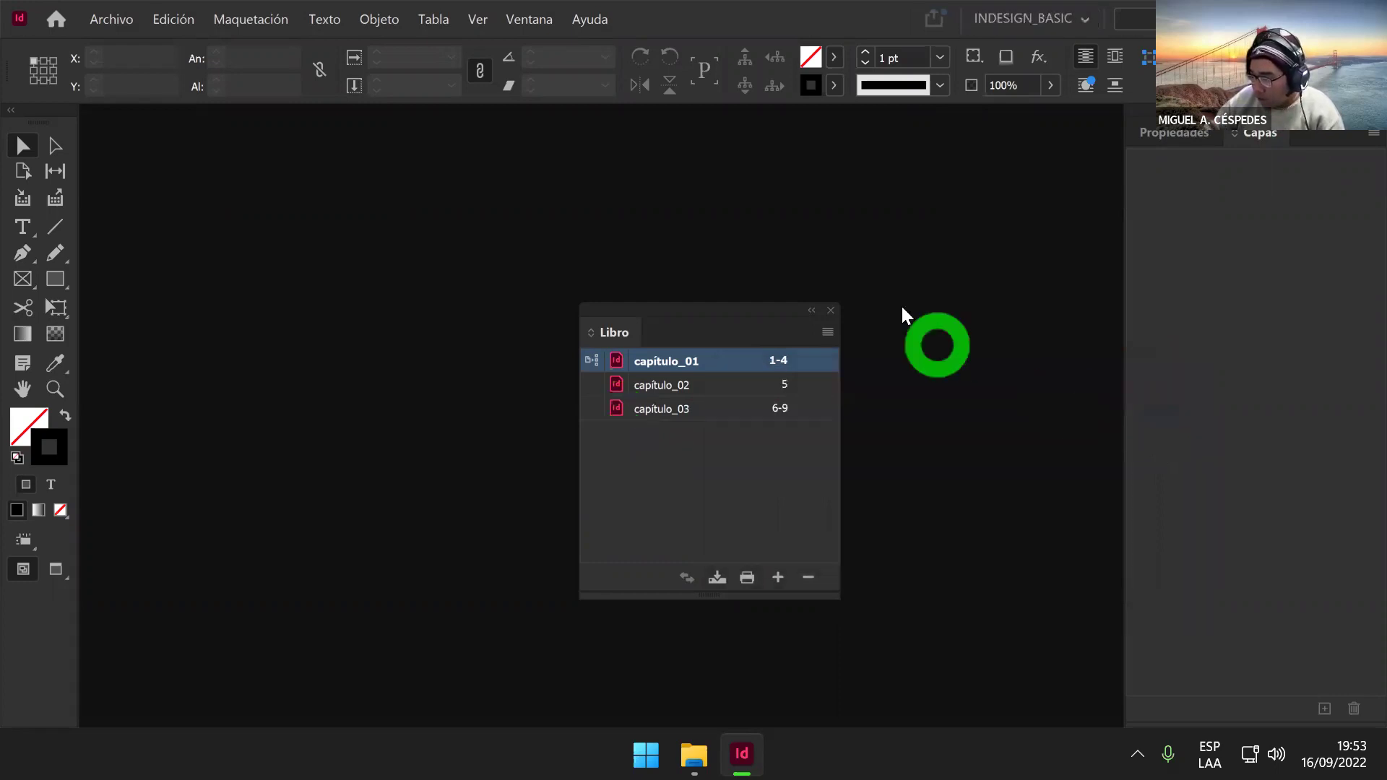
Step: Switch to the other saved custom workspace and restore its original panel layout
{"action": "left_click", "coordinate": [1085, 19]}
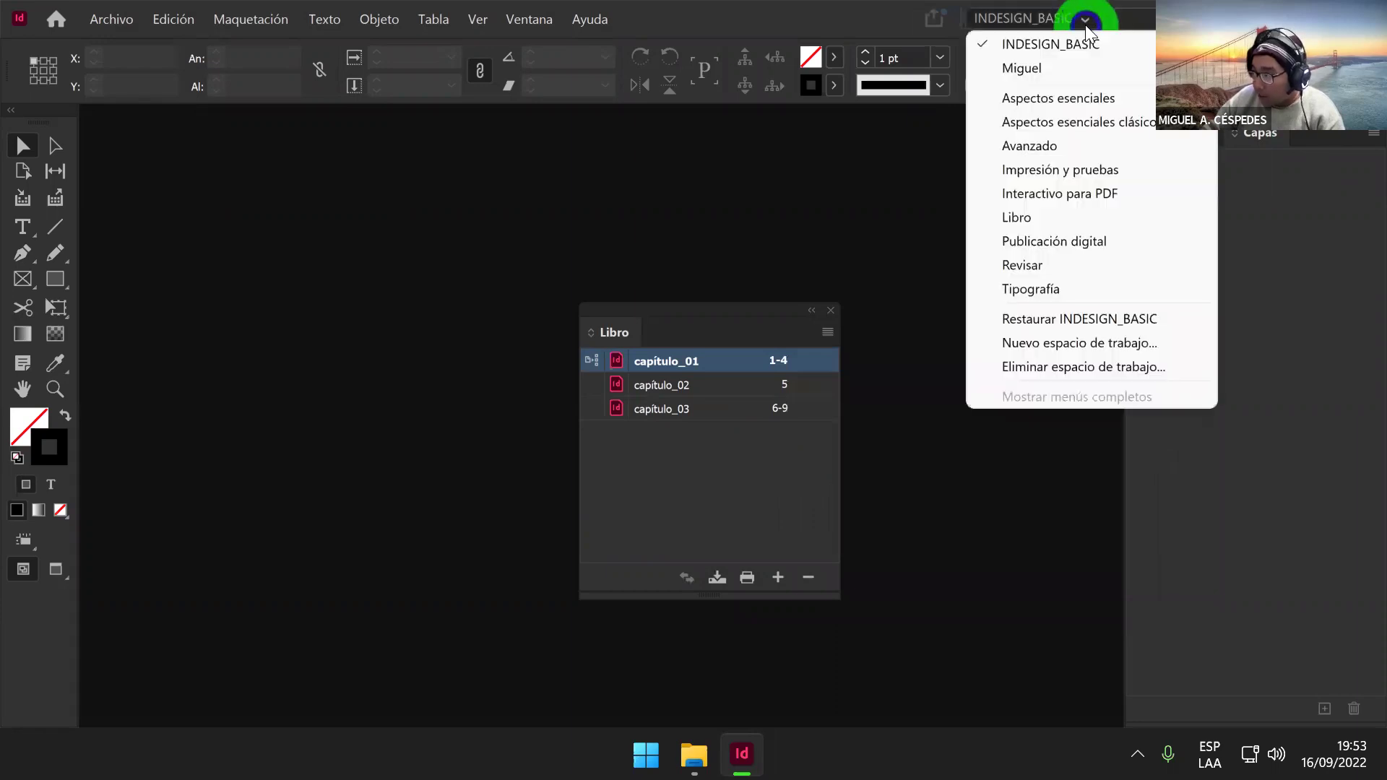
{"action": "left_click", "coordinate": [1053, 68]}
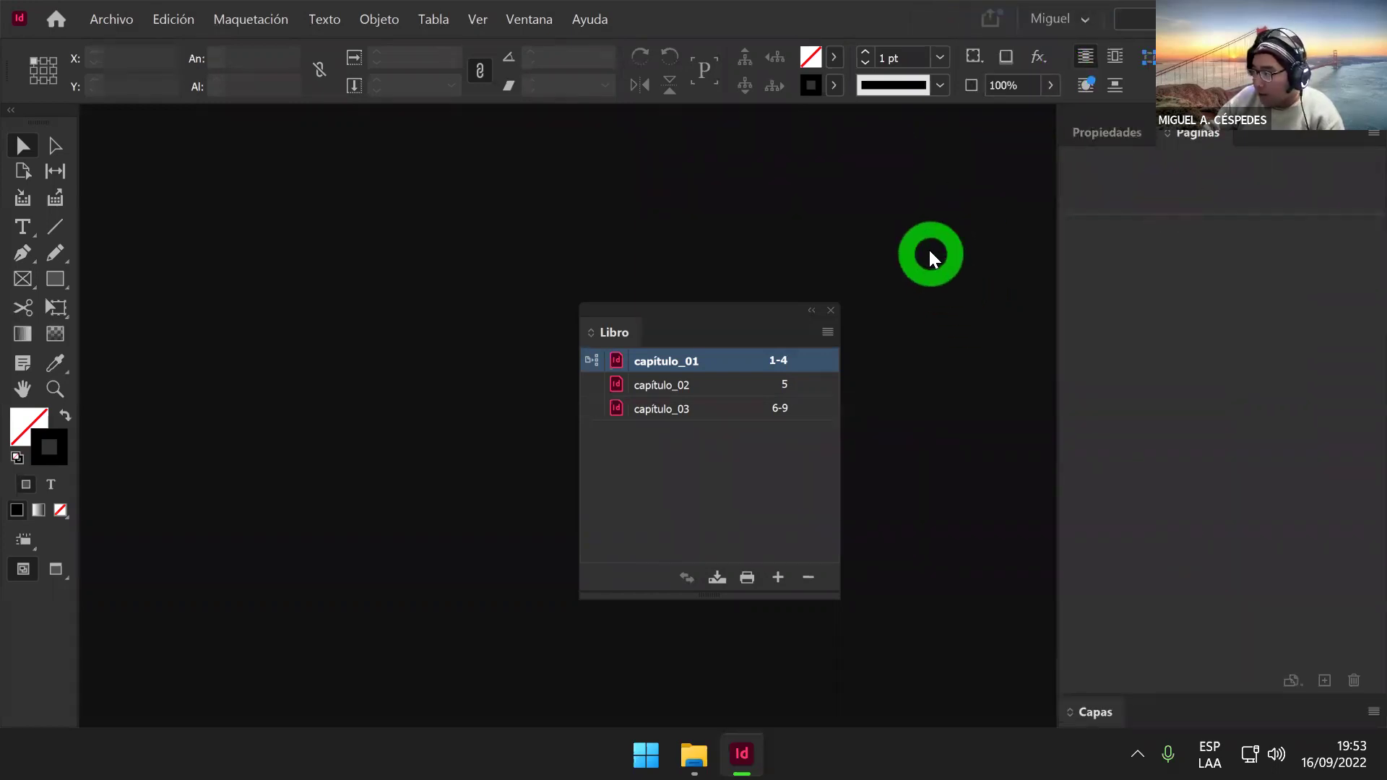
{"action": "left_click", "coordinate": [1084, 20]}
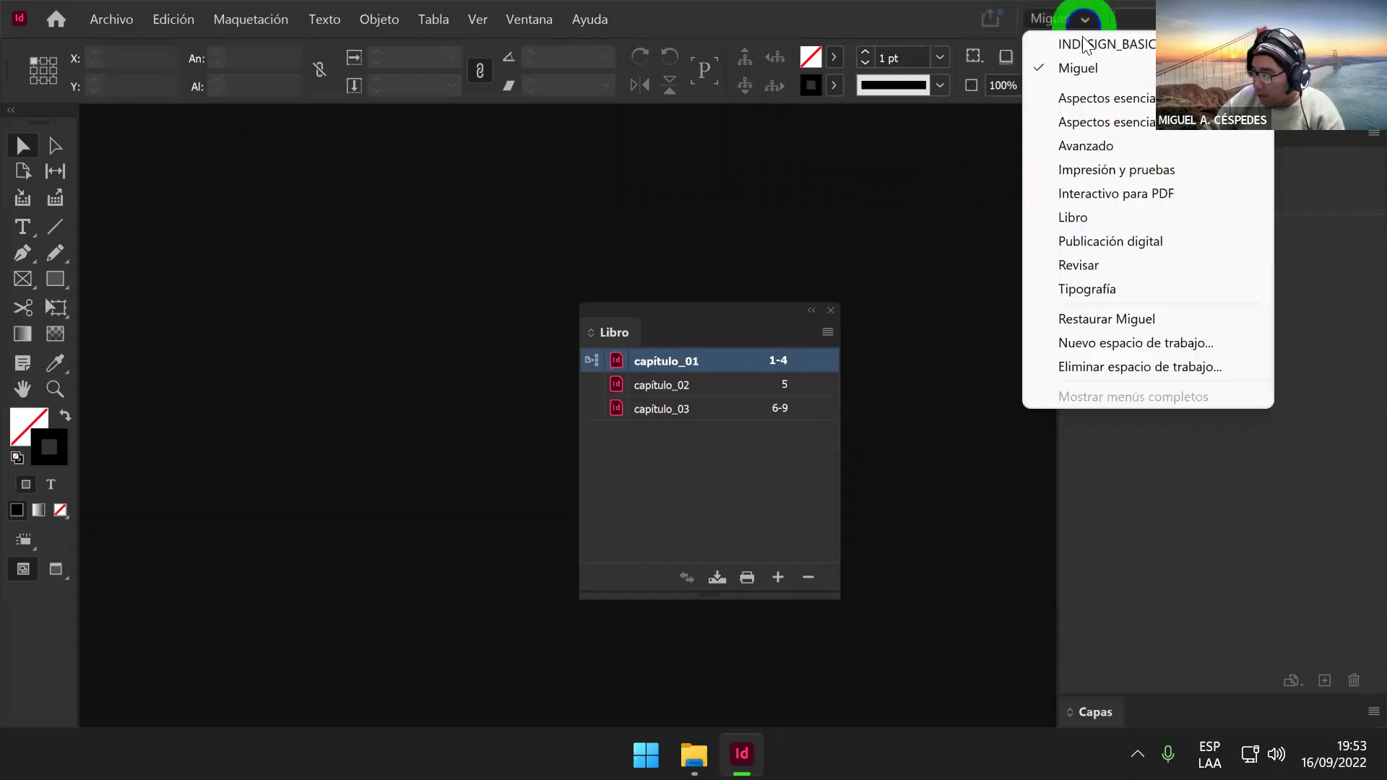
{"action": "left_click", "coordinate": [1122, 316]}
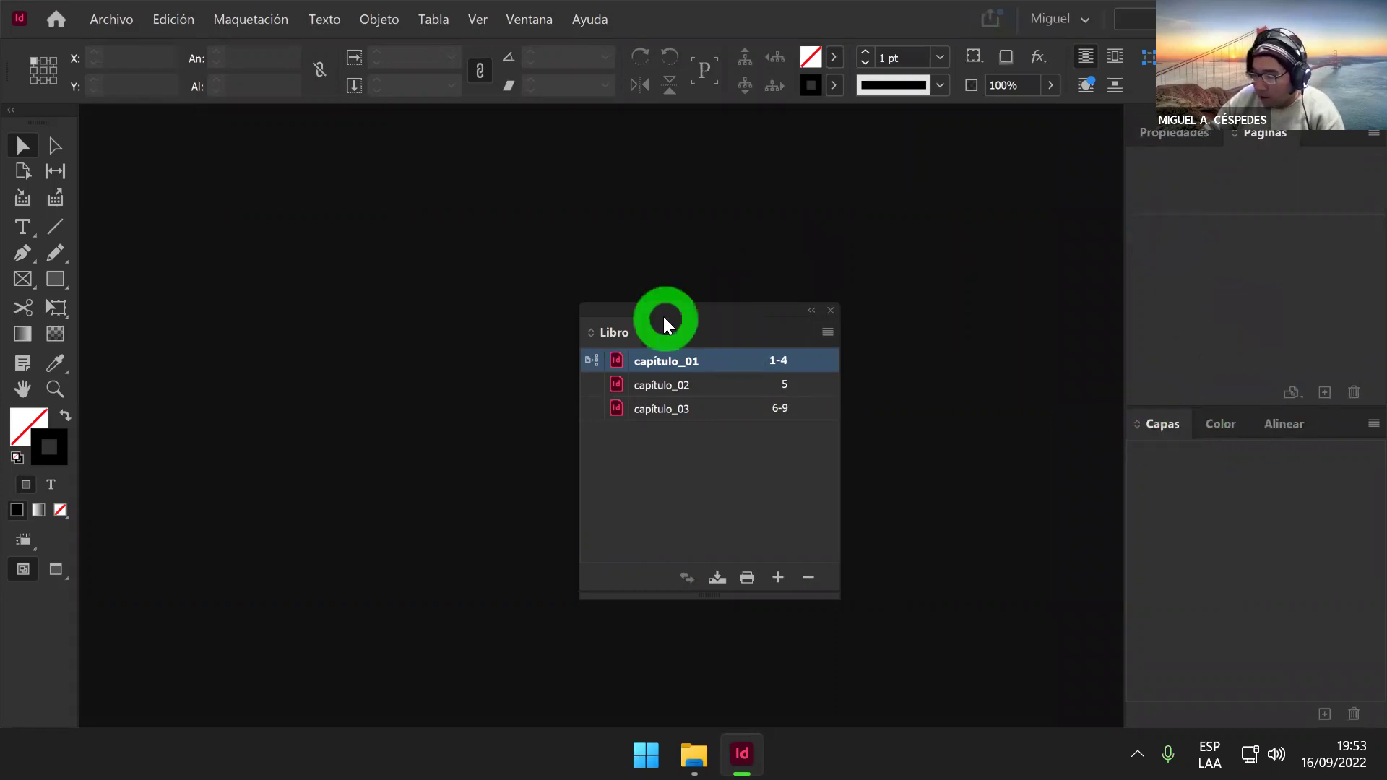
Step: Dock the Libro panel with the Páginas panel, and open capítulo_01 from the book to view its pages
{"action": "left_click_drag", "start_coordinate": [687, 314], "coordinate": [1309, 138]}
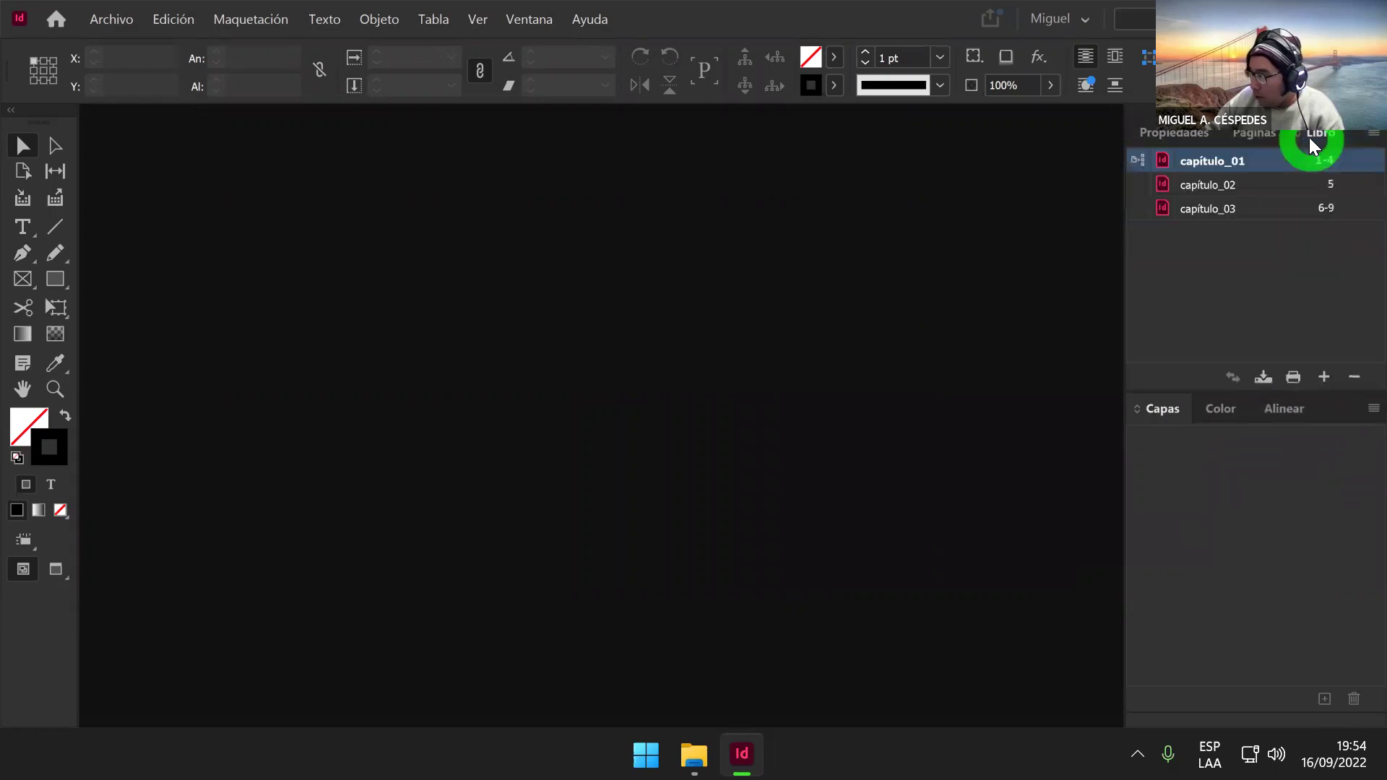
{"action": "double_click", "coordinate": [1196, 161]}
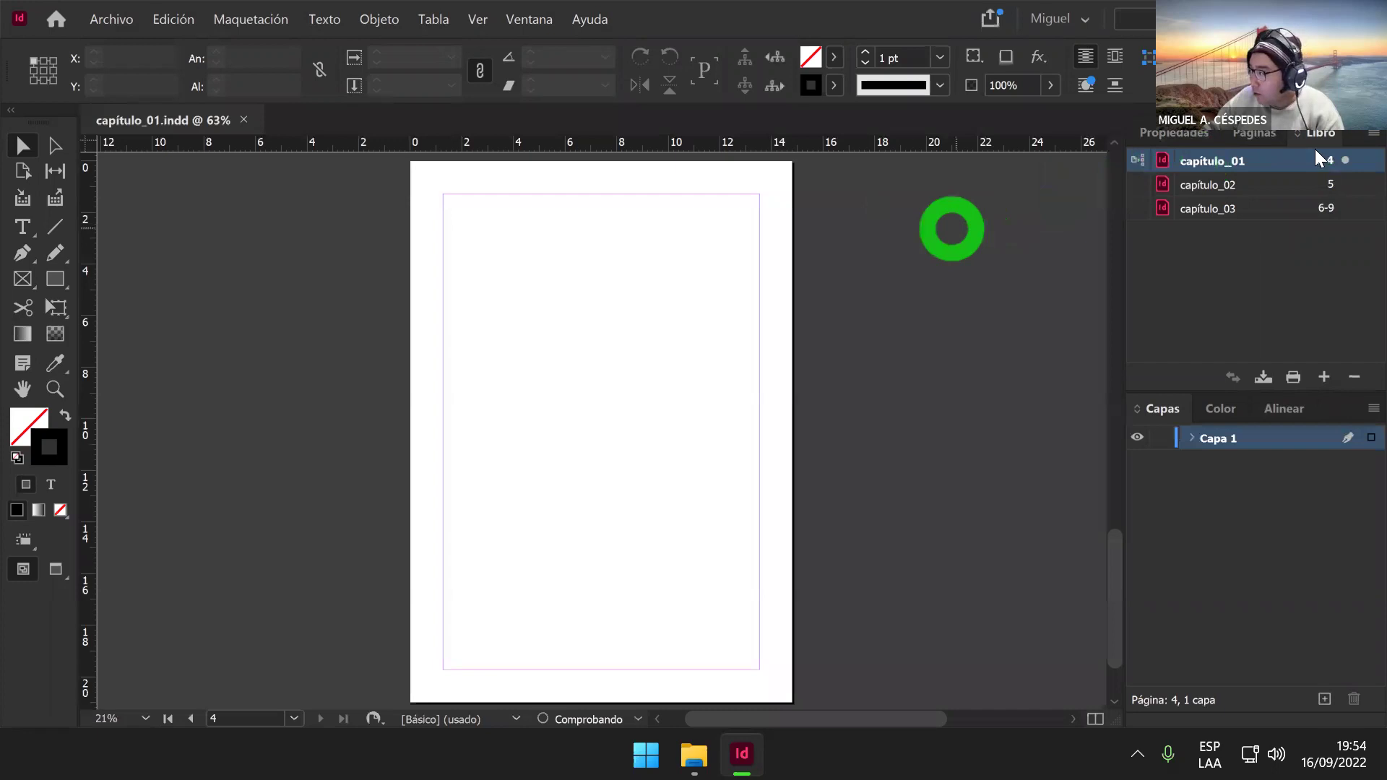
{"action": "left_click", "coordinate": [1254, 133]}
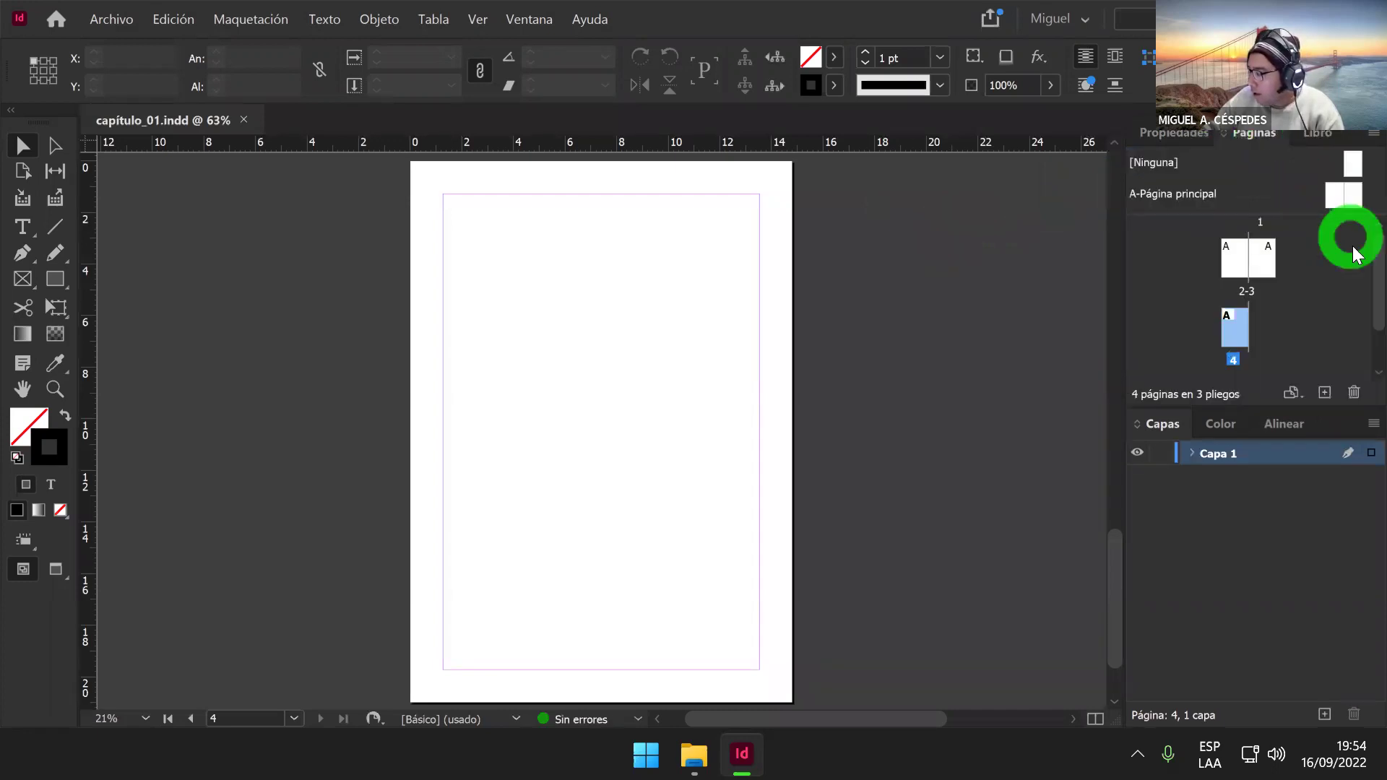
{"action": "scroll", "coordinate": [939, 448], "scroll_direction": "up", "scroll_amount": 4}
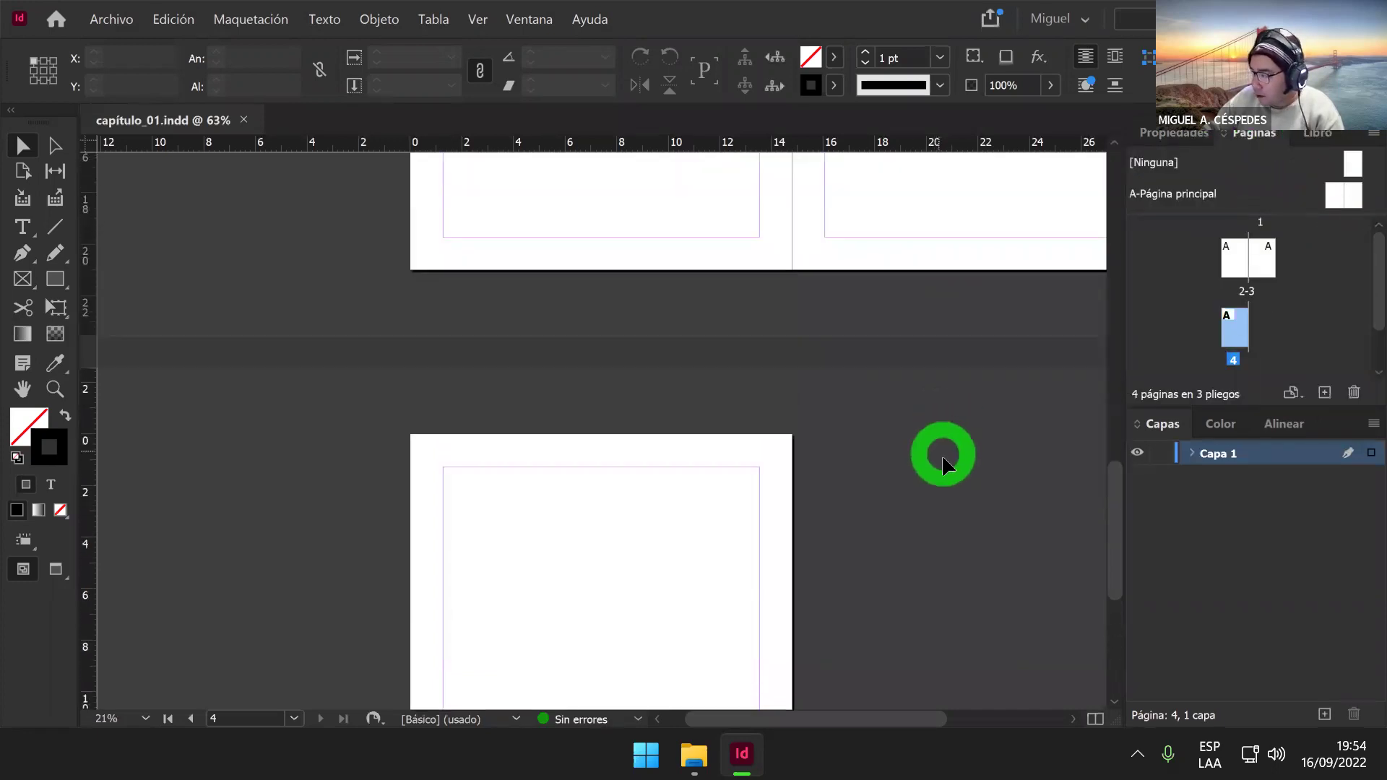
Step: Look over the 2-3 spread of capítulo_01, bringing both facing pages into view
{"action": "scroll", "coordinate": [944, 462], "scroll_direction": "up", "scroll_amount": 6}
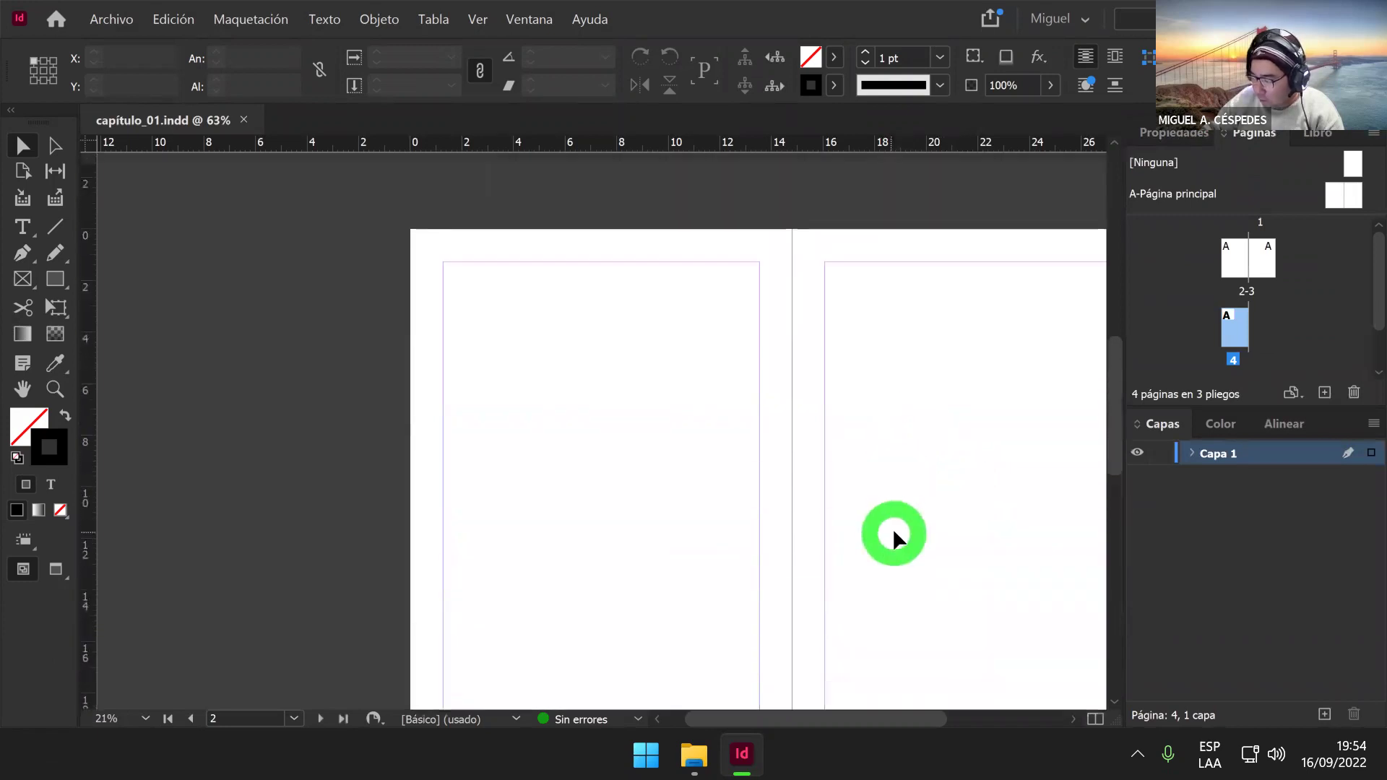
{"action": "left_click_drag", "start_coordinate": [797, 715], "coordinate": [878, 716]}
{"action": "left_click_drag", "start_coordinate": [1115, 347], "coordinate": [1114, 358]}
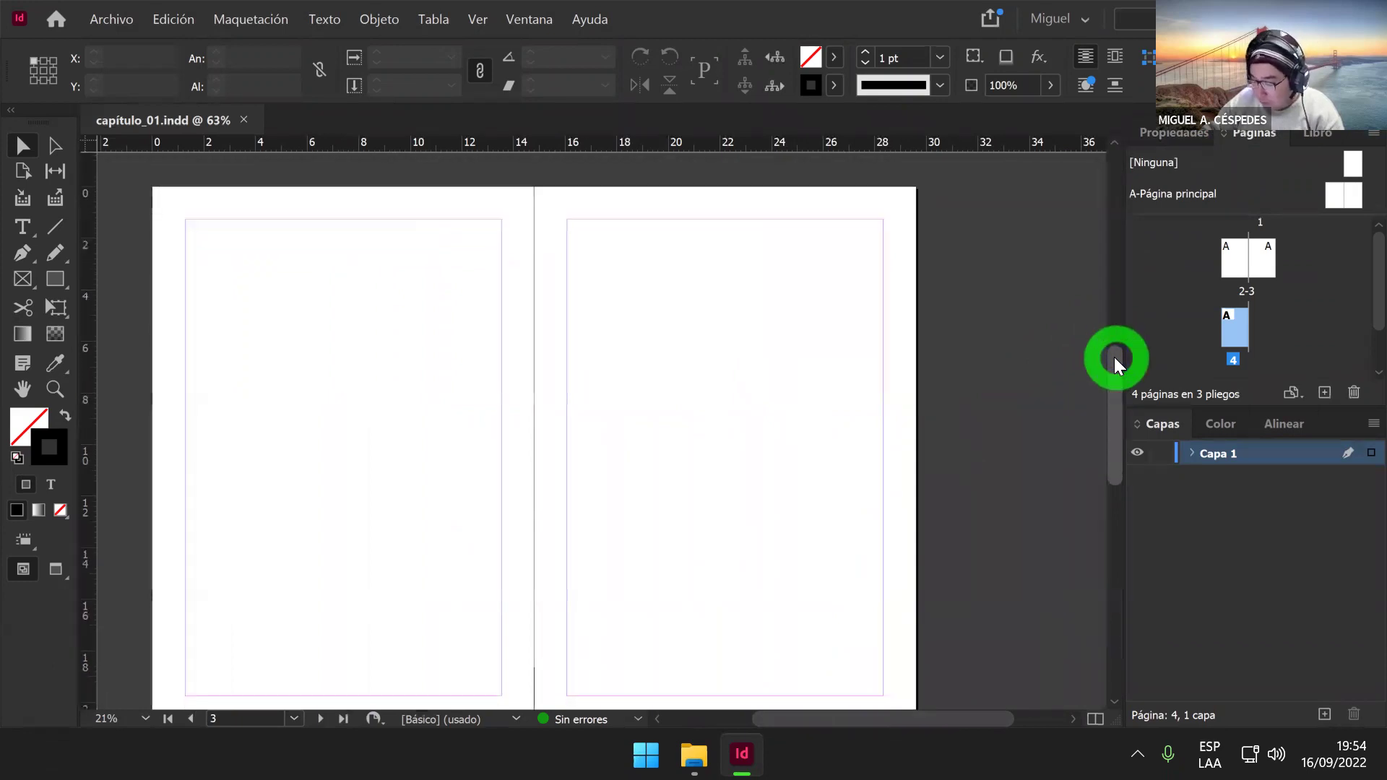
Step: Open capítulo_02 from the book, check its page thumbnails, and return to the book's chapter list
{"action": "left_click", "coordinate": [1315, 142]}
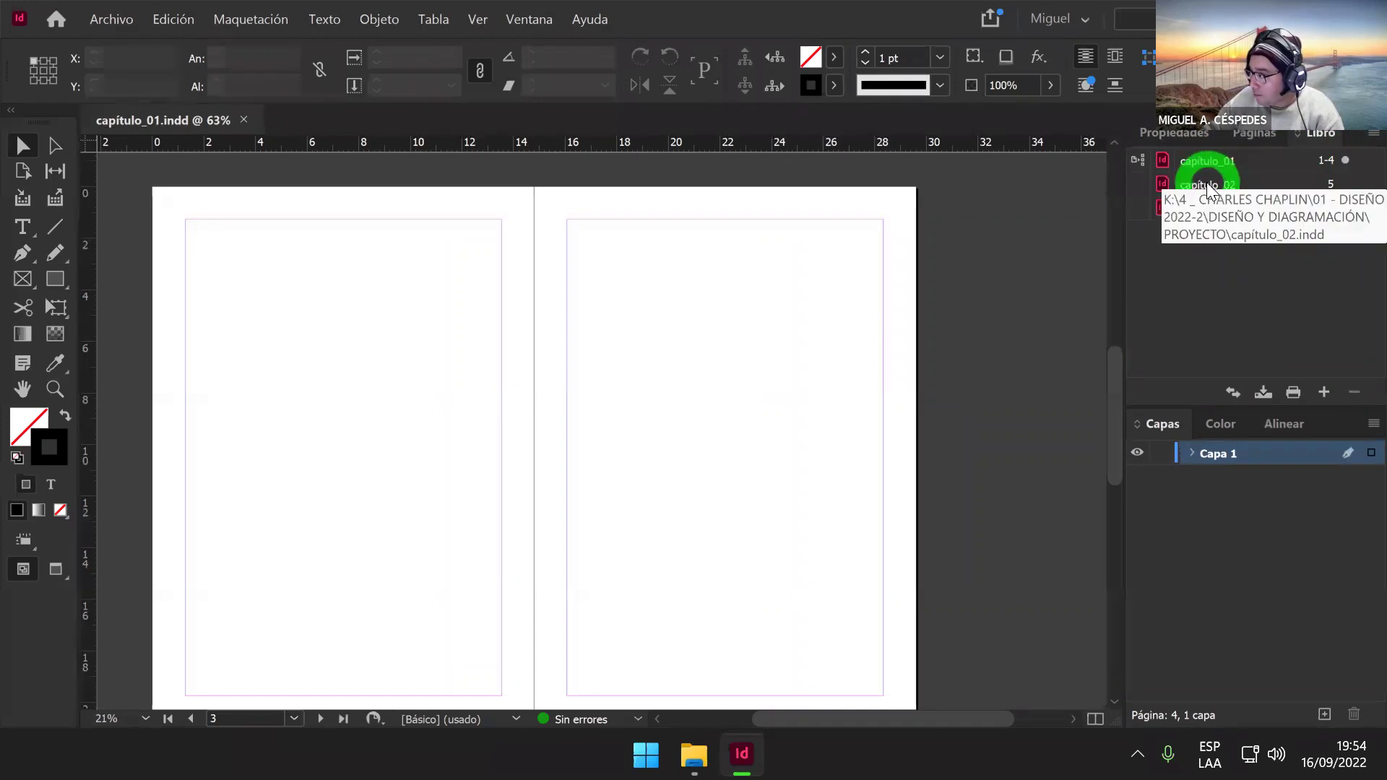
{"action": "double_click", "coordinate": [1207, 185]}
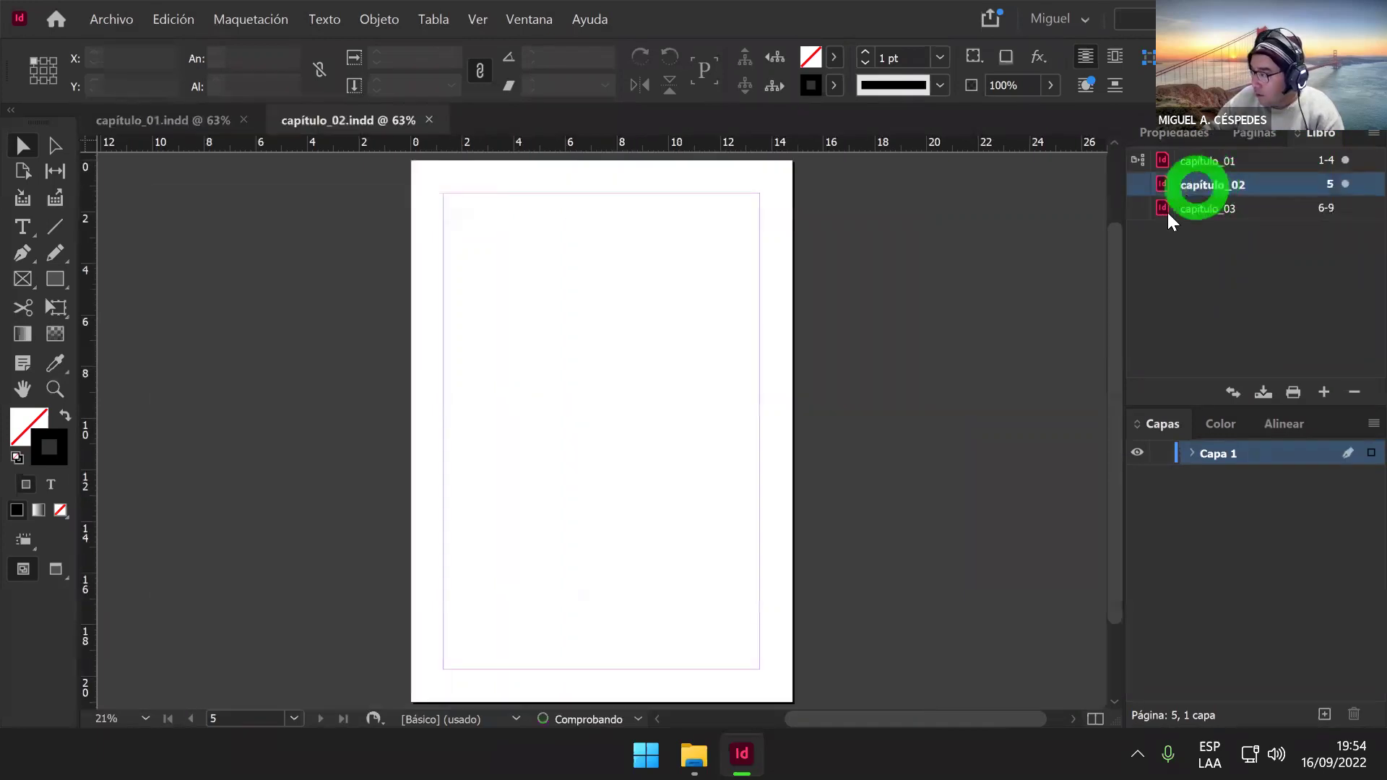
{"action": "left_click", "coordinate": [1253, 137]}
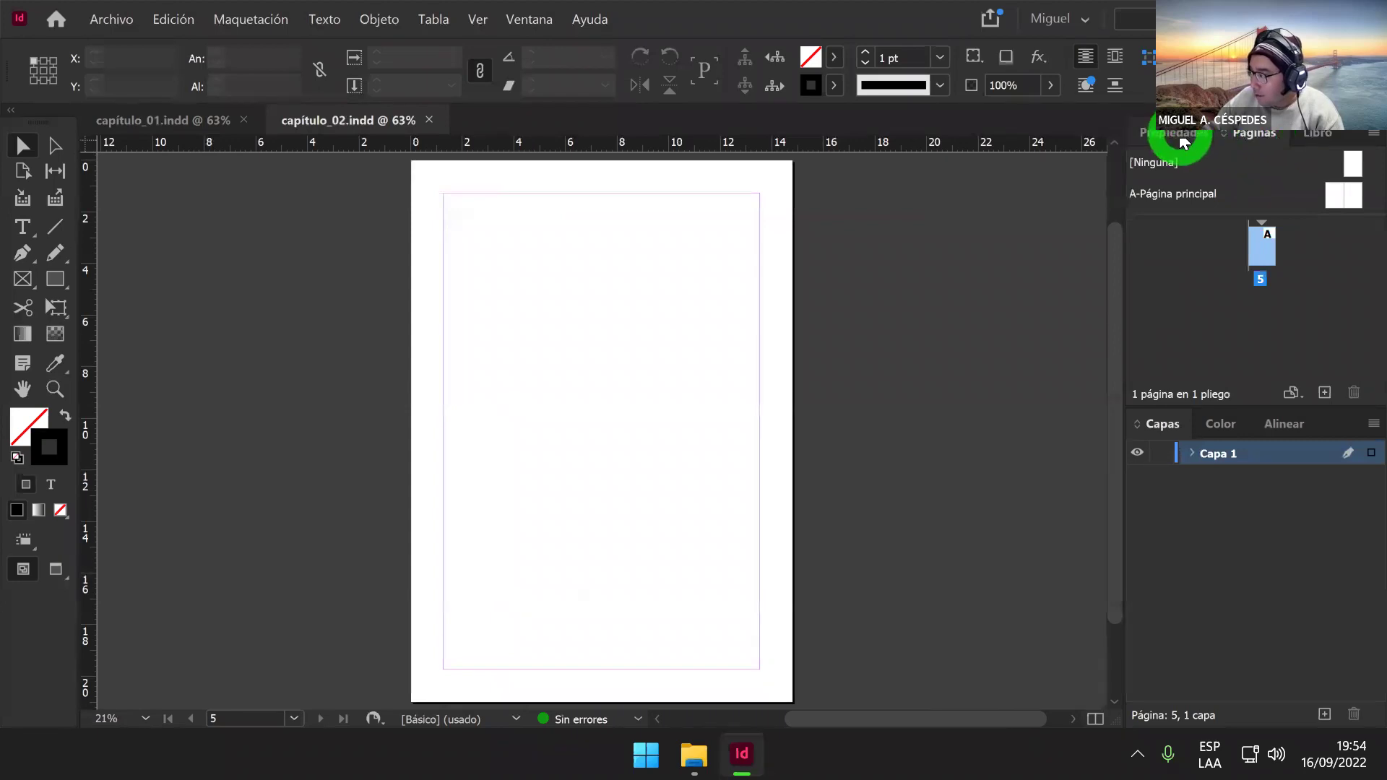
{"action": "left_click", "coordinate": [1315, 135]}
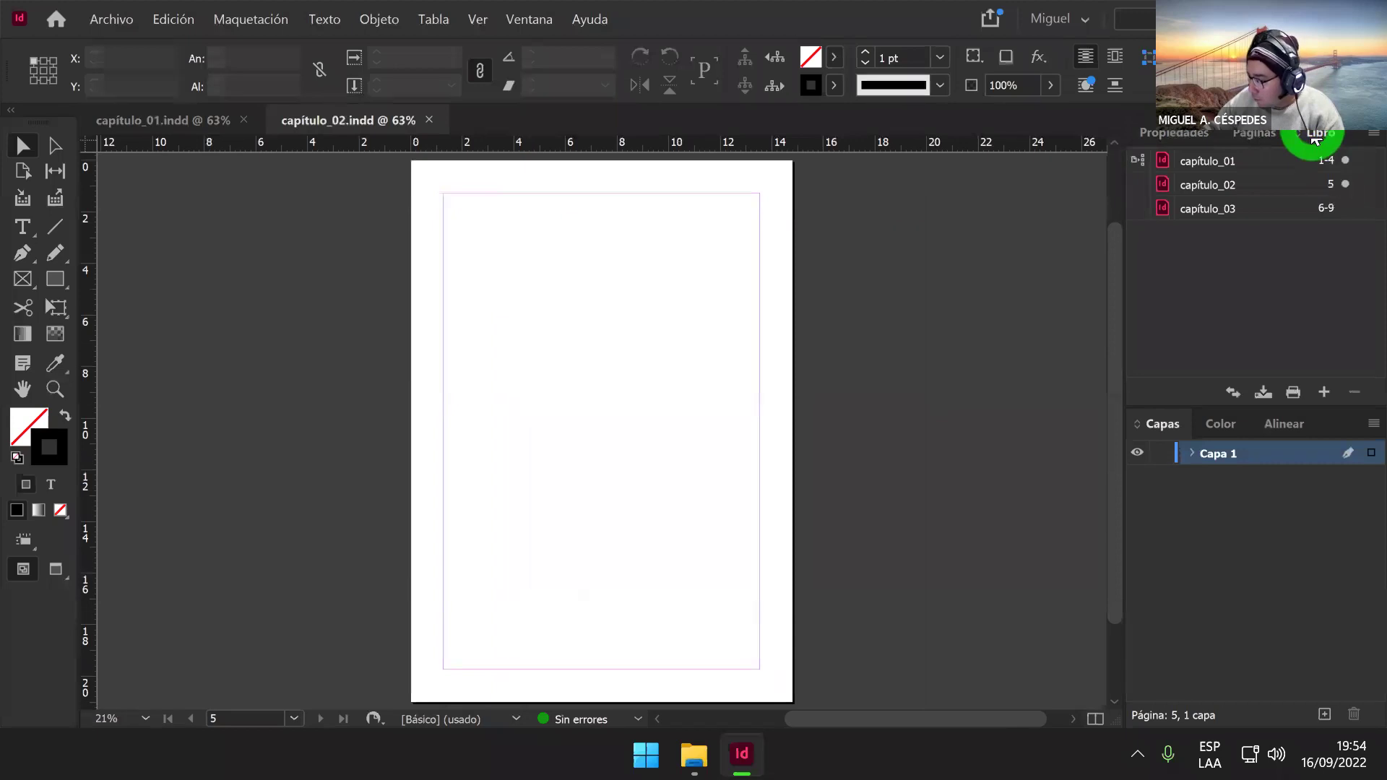
Step: Dock the Libro panel as its own group below Capas, collapse Capas, and enlarge the Páginas panel
{"action": "left_click_drag", "start_coordinate": [1315, 141], "coordinate": [1199, 705]}
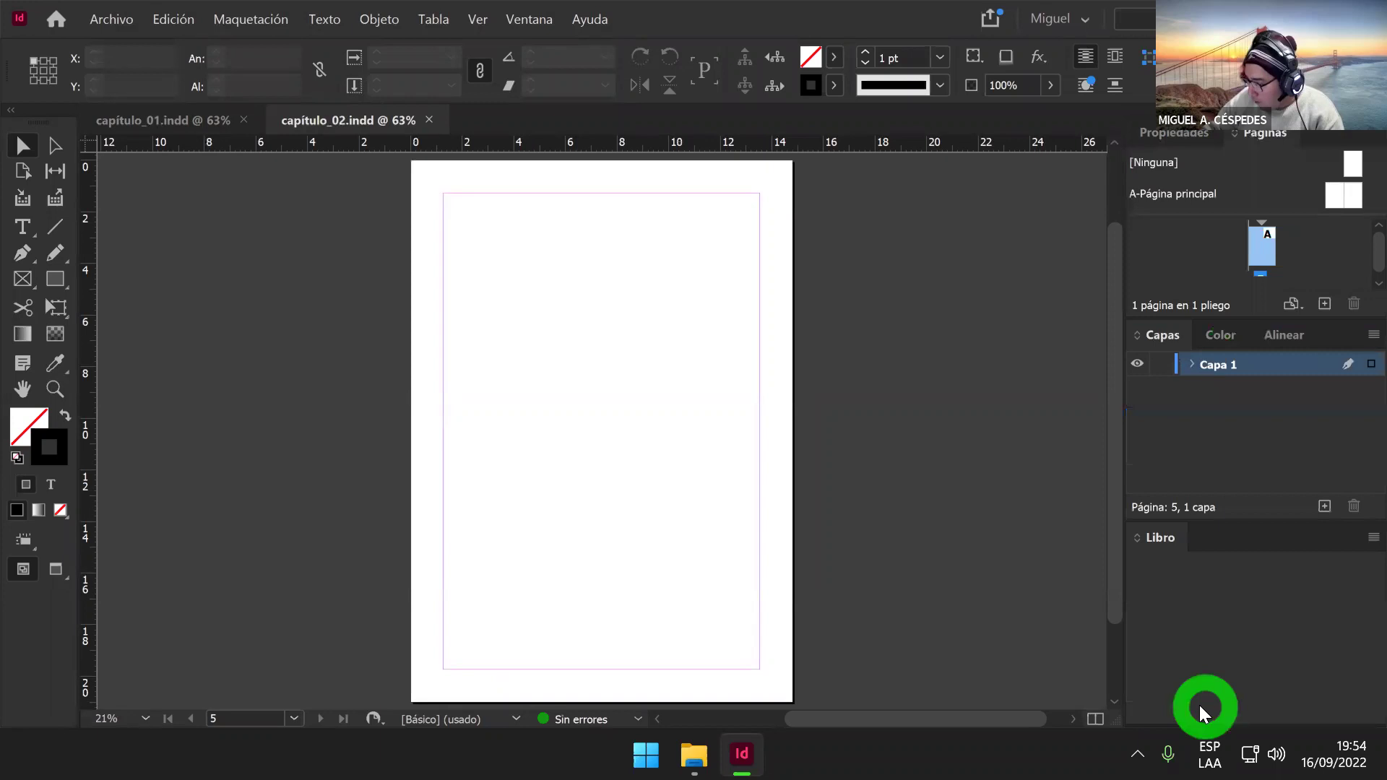
{"action": "left_click", "coordinate": [1174, 340]}
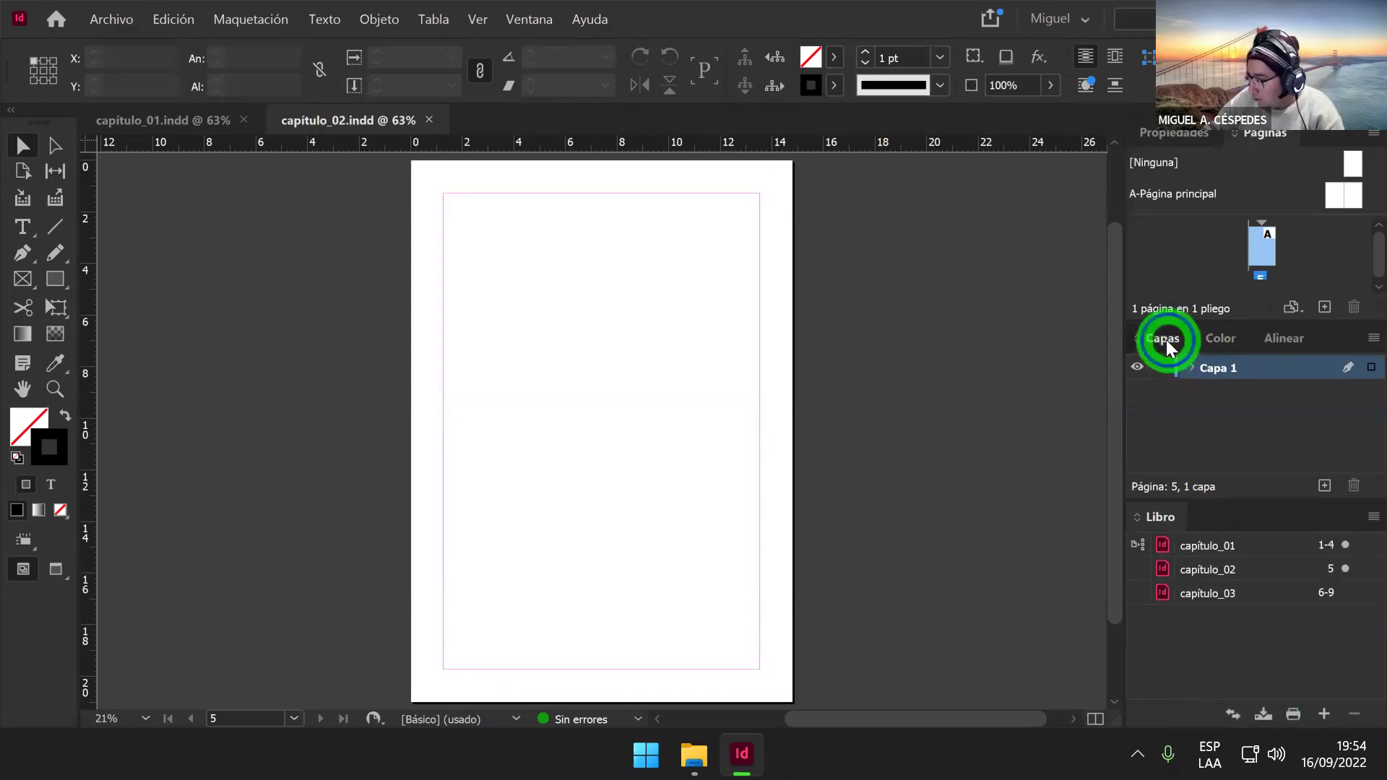
{"action": "left_click", "coordinate": [1166, 339]}
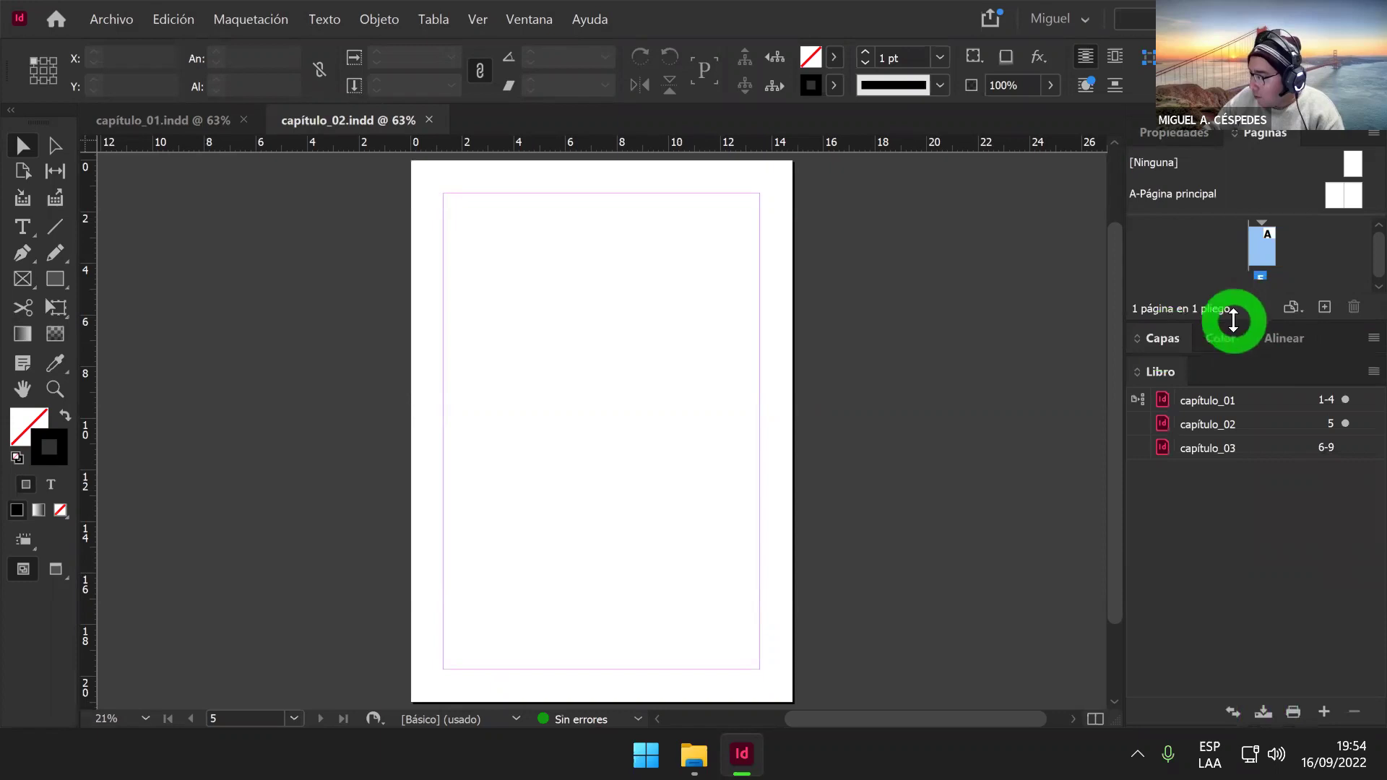
{"action": "left_click_drag", "start_coordinate": [1228, 318], "coordinate": [1241, 492]}
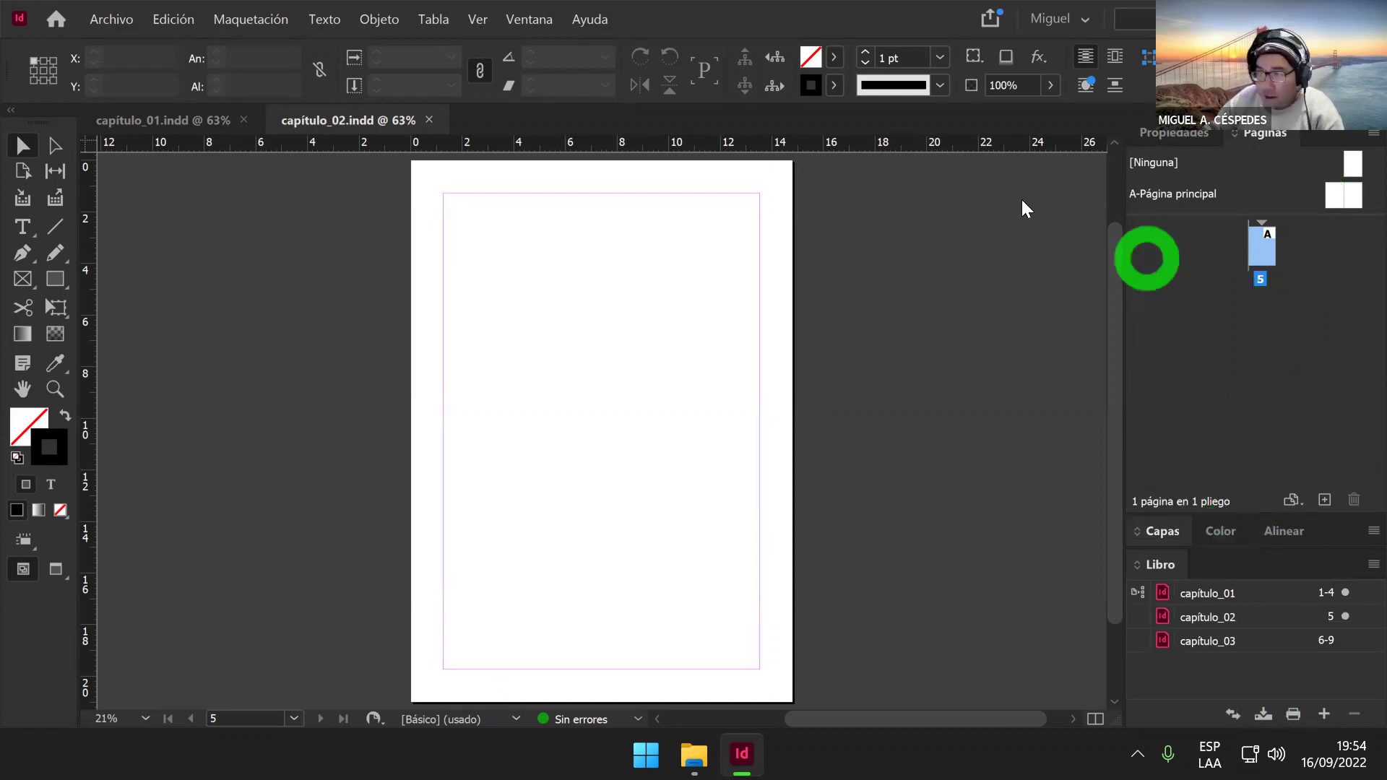
Step: Close the capítulo_02 and capítulo_01 documents
{"action": "left_click", "coordinate": [430, 120]}
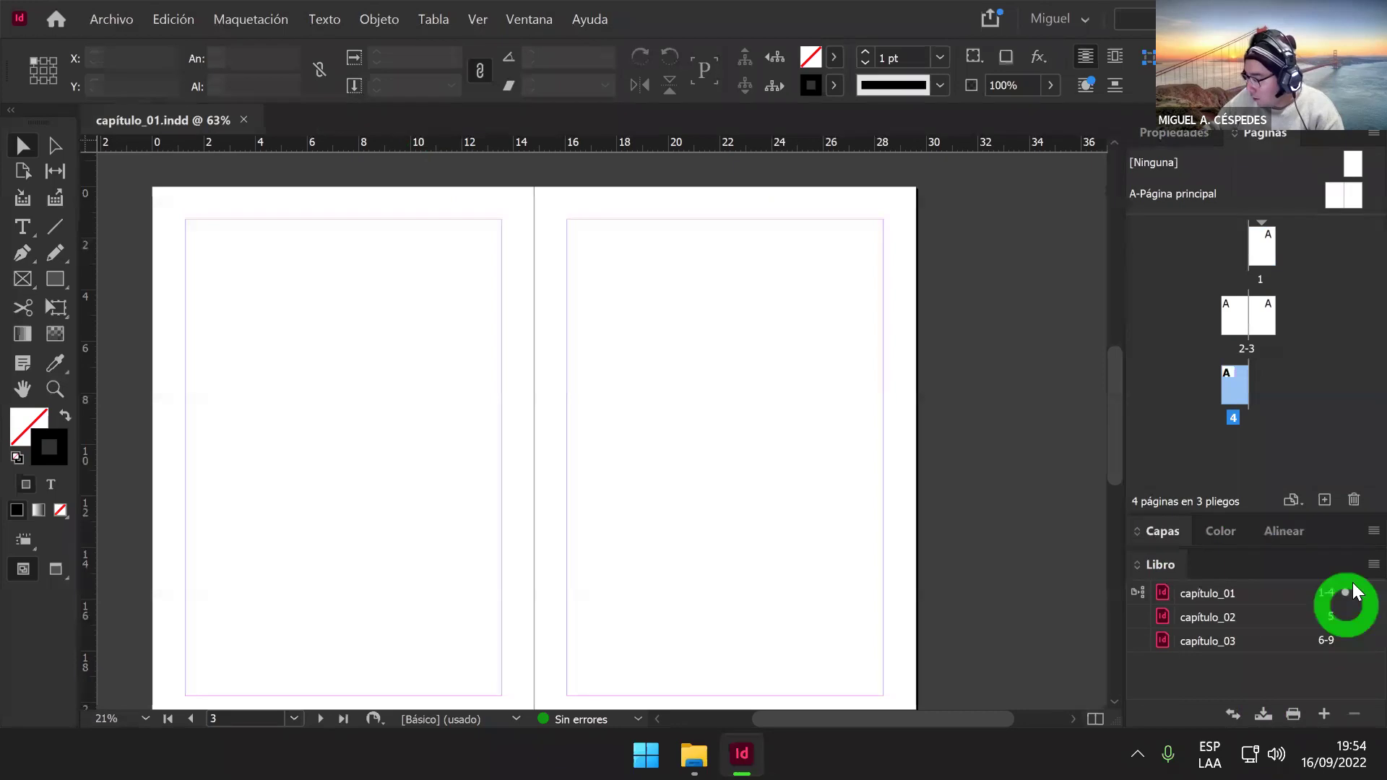
{"action": "left_click", "coordinate": [244, 120]}
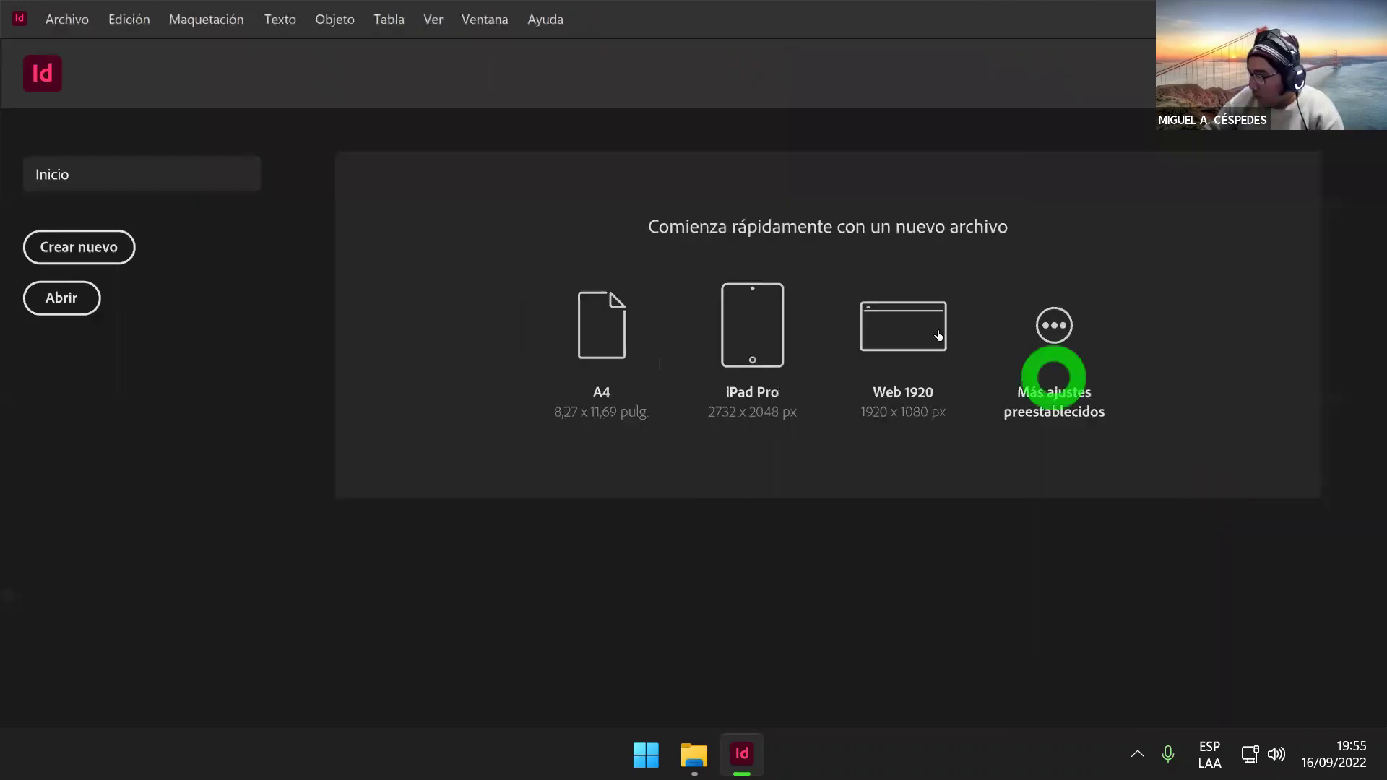
Step: Try to create a new book as Libro in 01 - DISEÑO 2022-2 > DISEÑO Y DIAGRAMACIÓN > PROYECTO, replacing the existing Libro.indb
{"action": "left_click", "coordinate": [68, 19]}
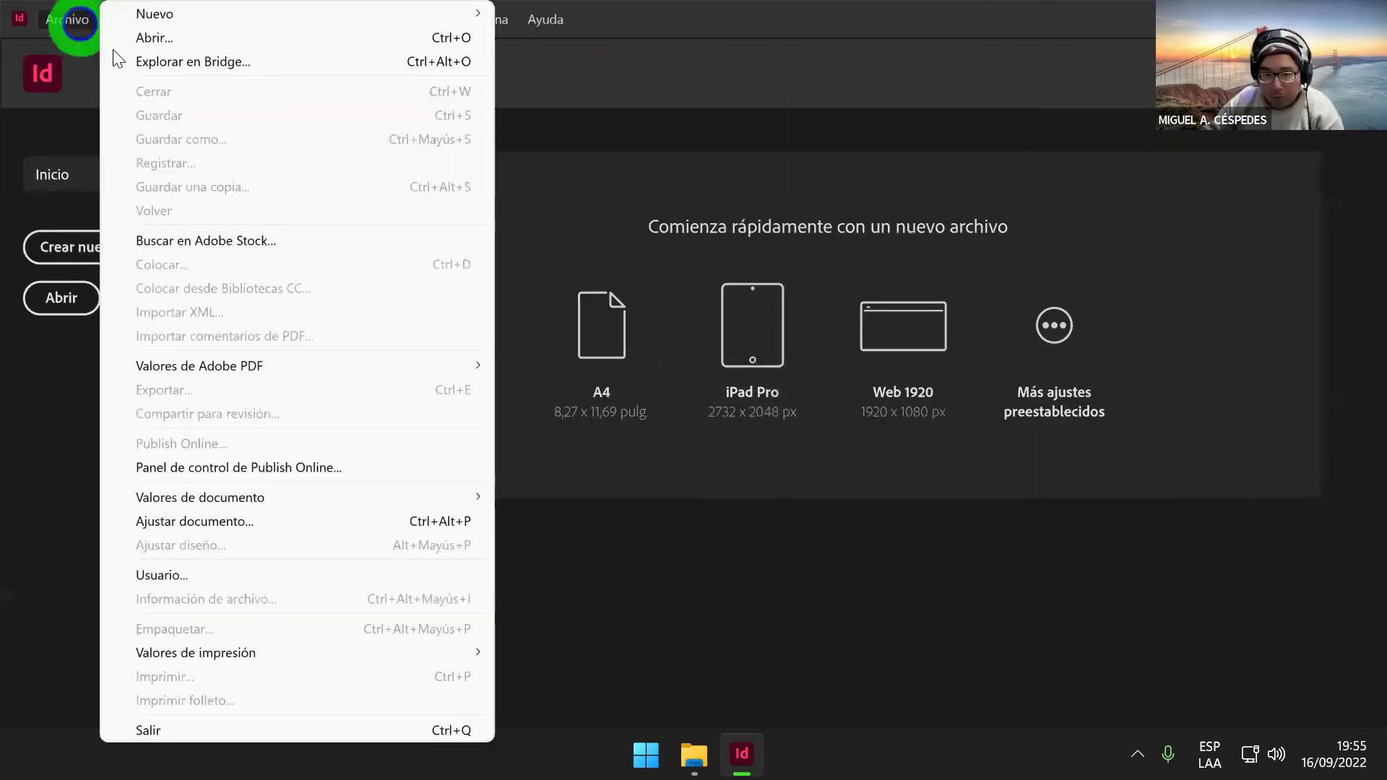
{"action": "mouse_move", "coordinate": [169, 13]}
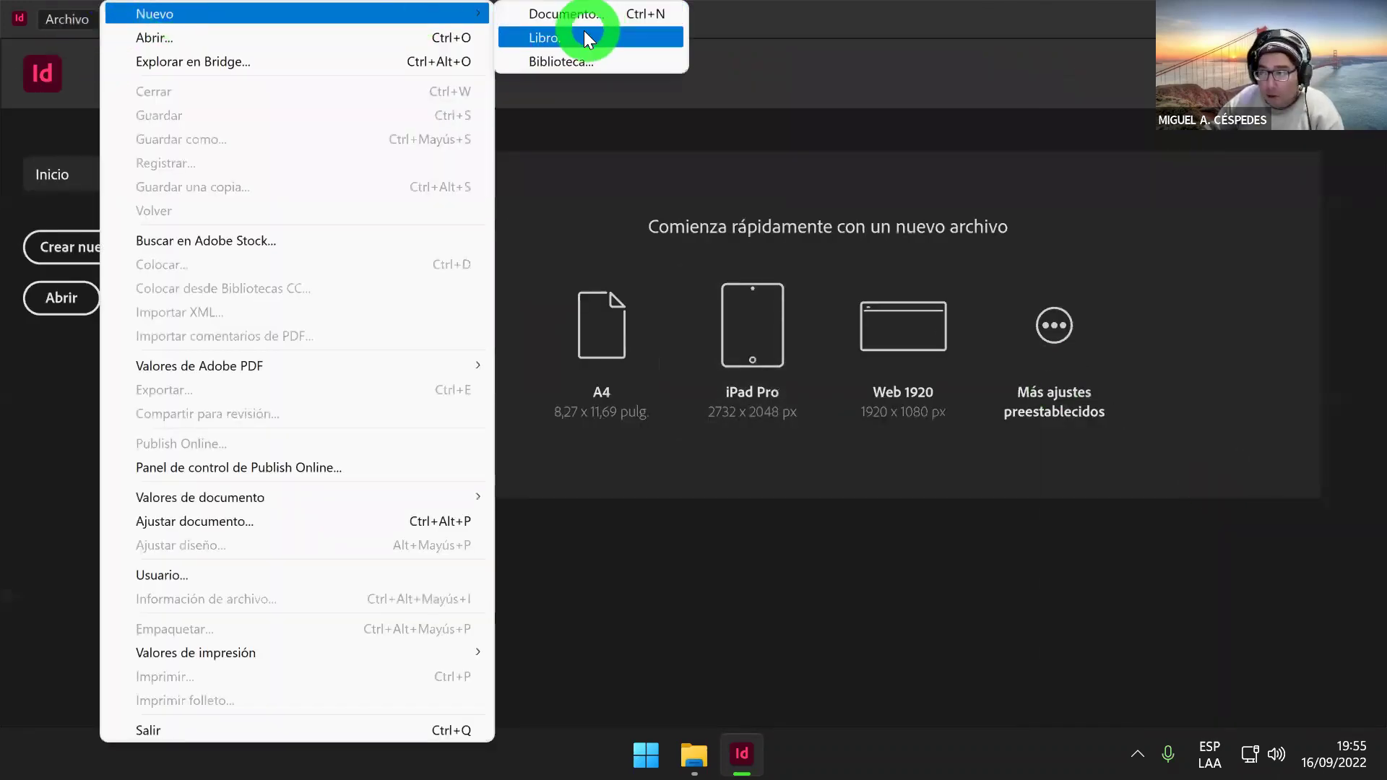
{"action": "left_click", "coordinate": [582, 30]}
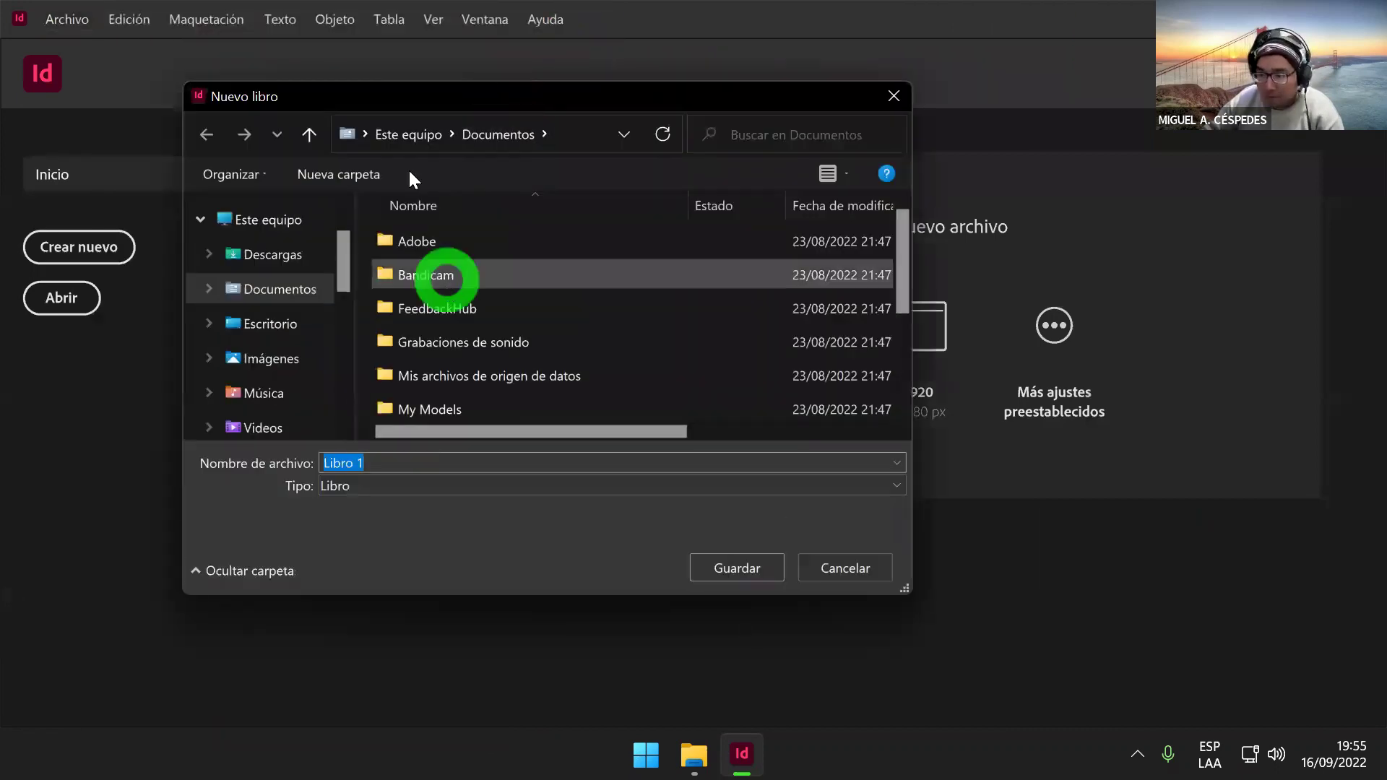
{"action": "left_click_drag", "start_coordinate": [347, 296], "coordinate": [341, 395]}
{"action": "left_click", "coordinate": [301, 376]}
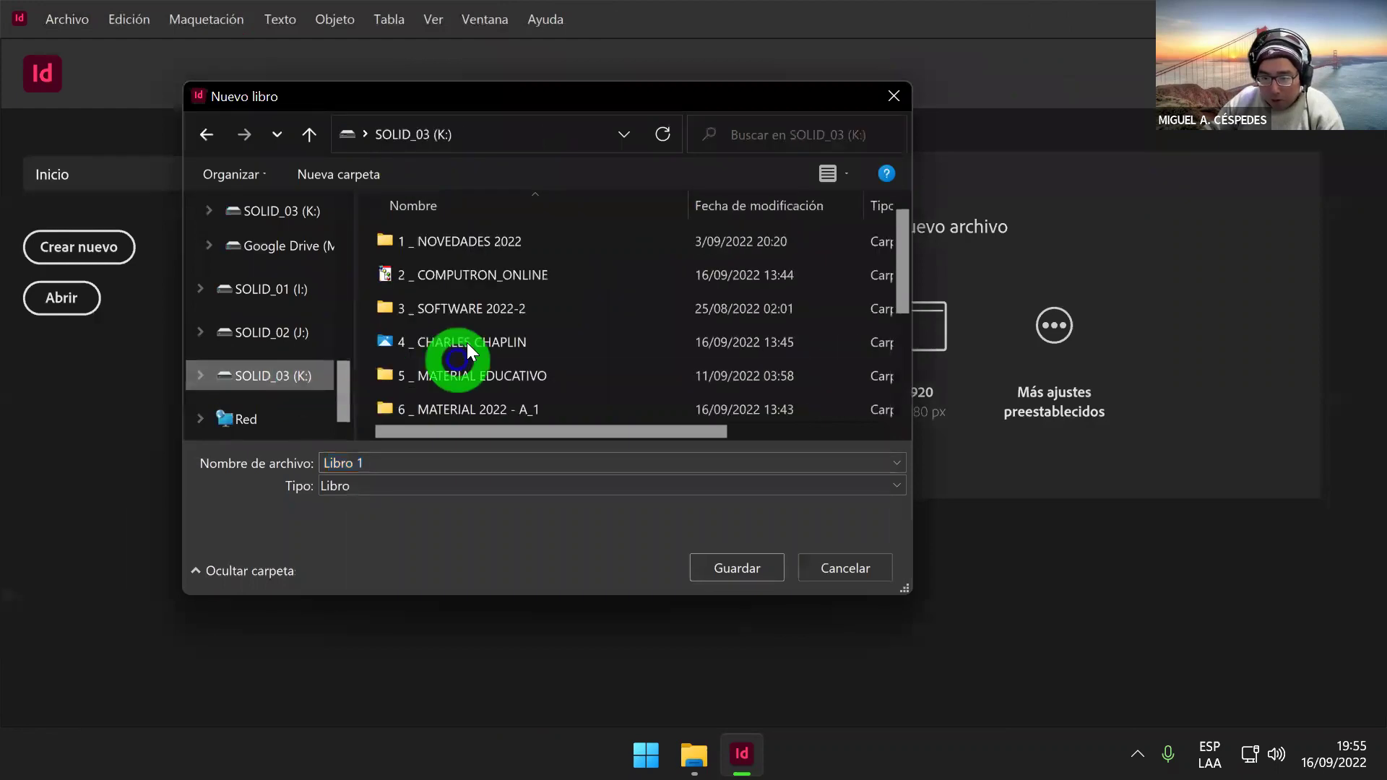
{"action": "double_click", "coordinate": [497, 344]}
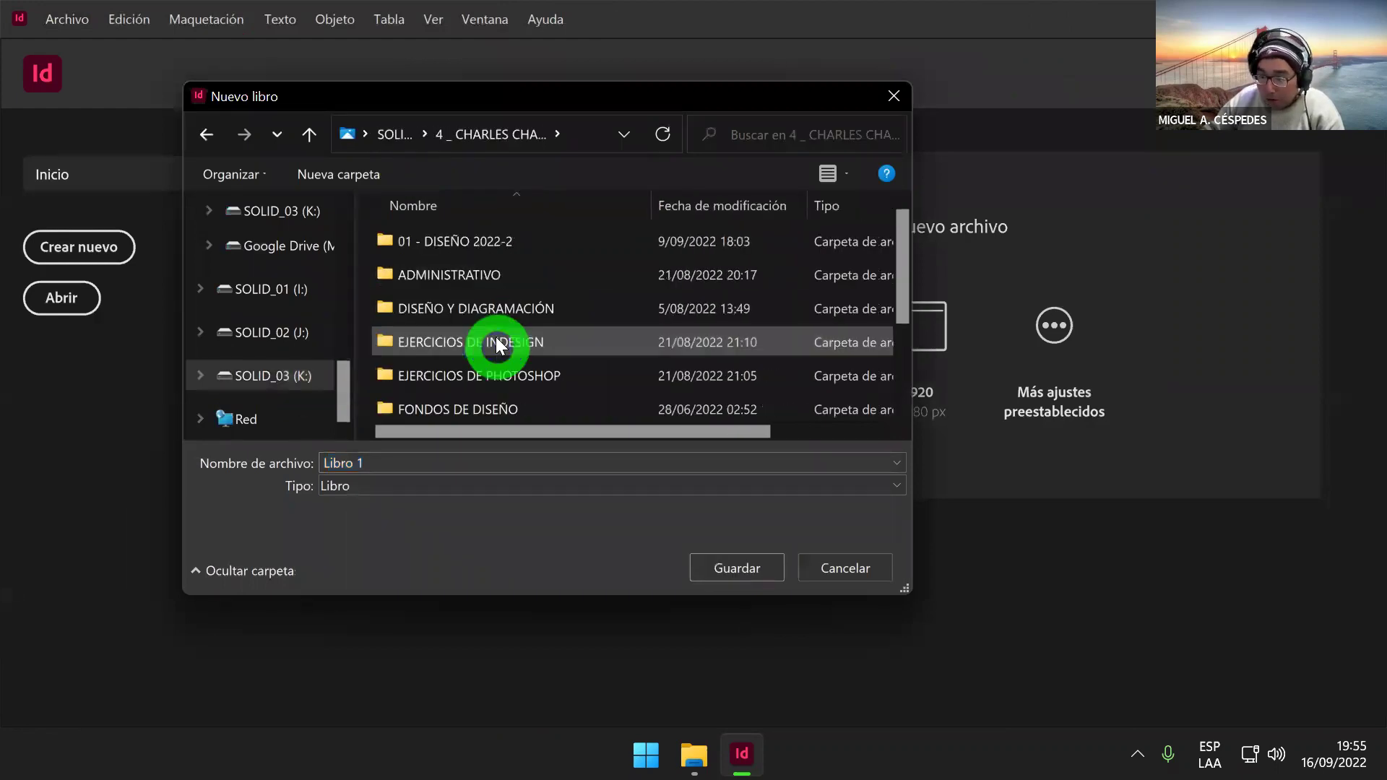
{"action": "double_click", "coordinate": [497, 310]}
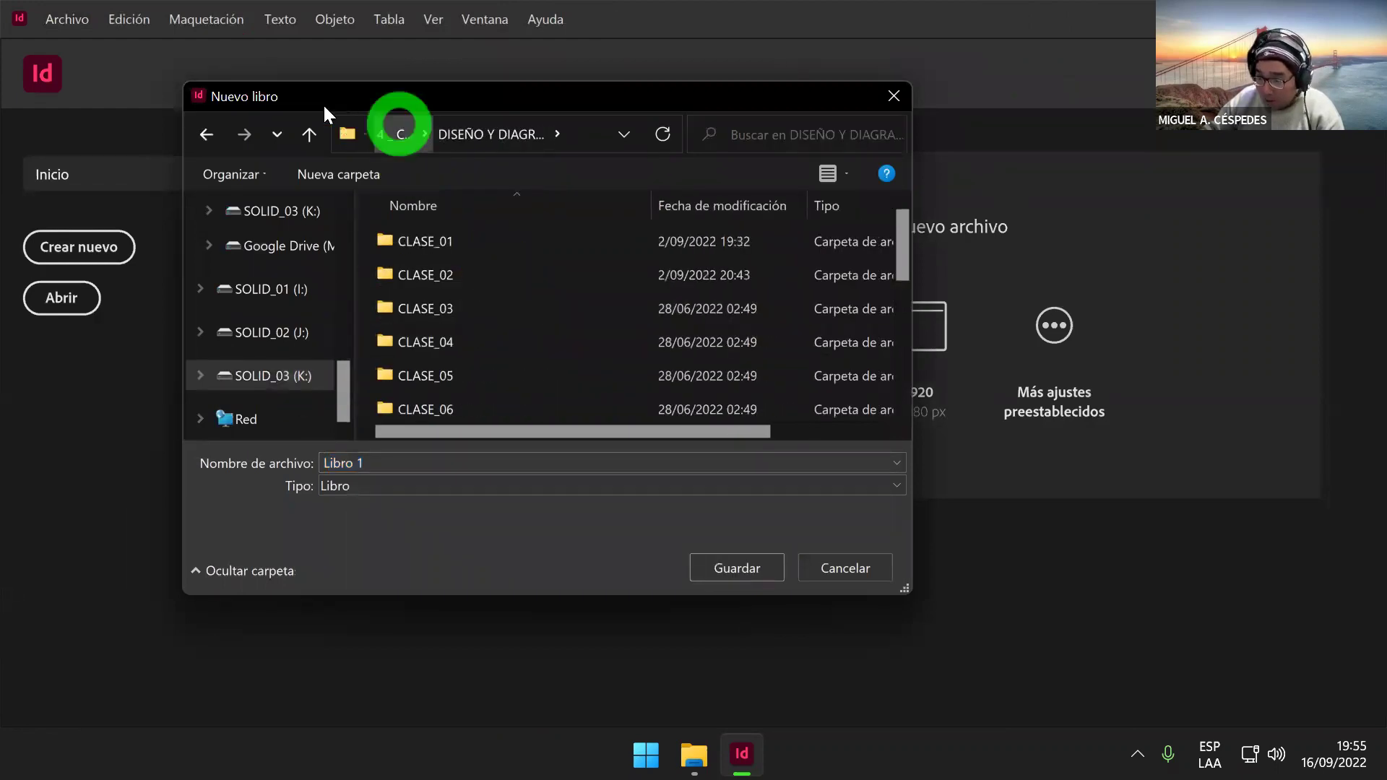
{"action": "left_click", "coordinate": [308, 133]}
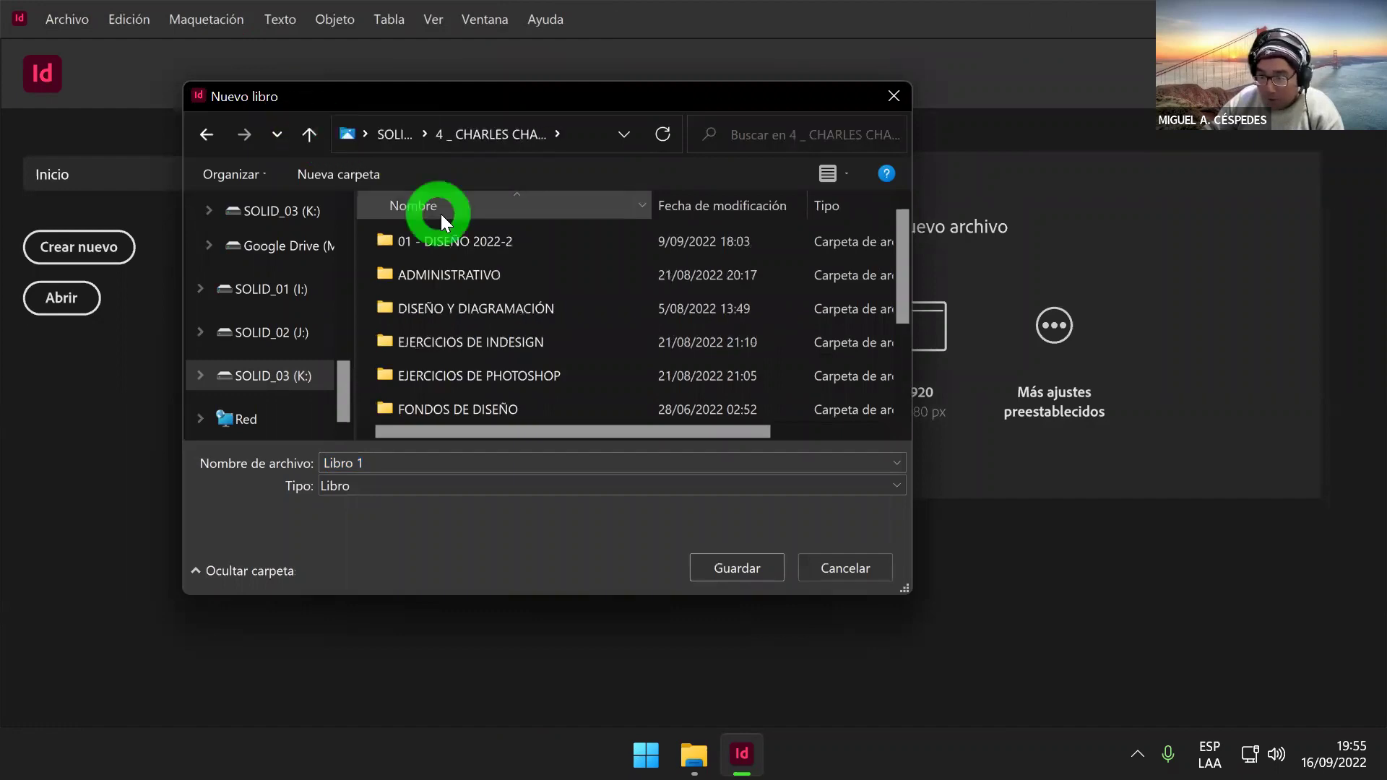
{"action": "double_click", "coordinate": [474, 241]}
{"action": "double_click", "coordinate": [513, 341]}
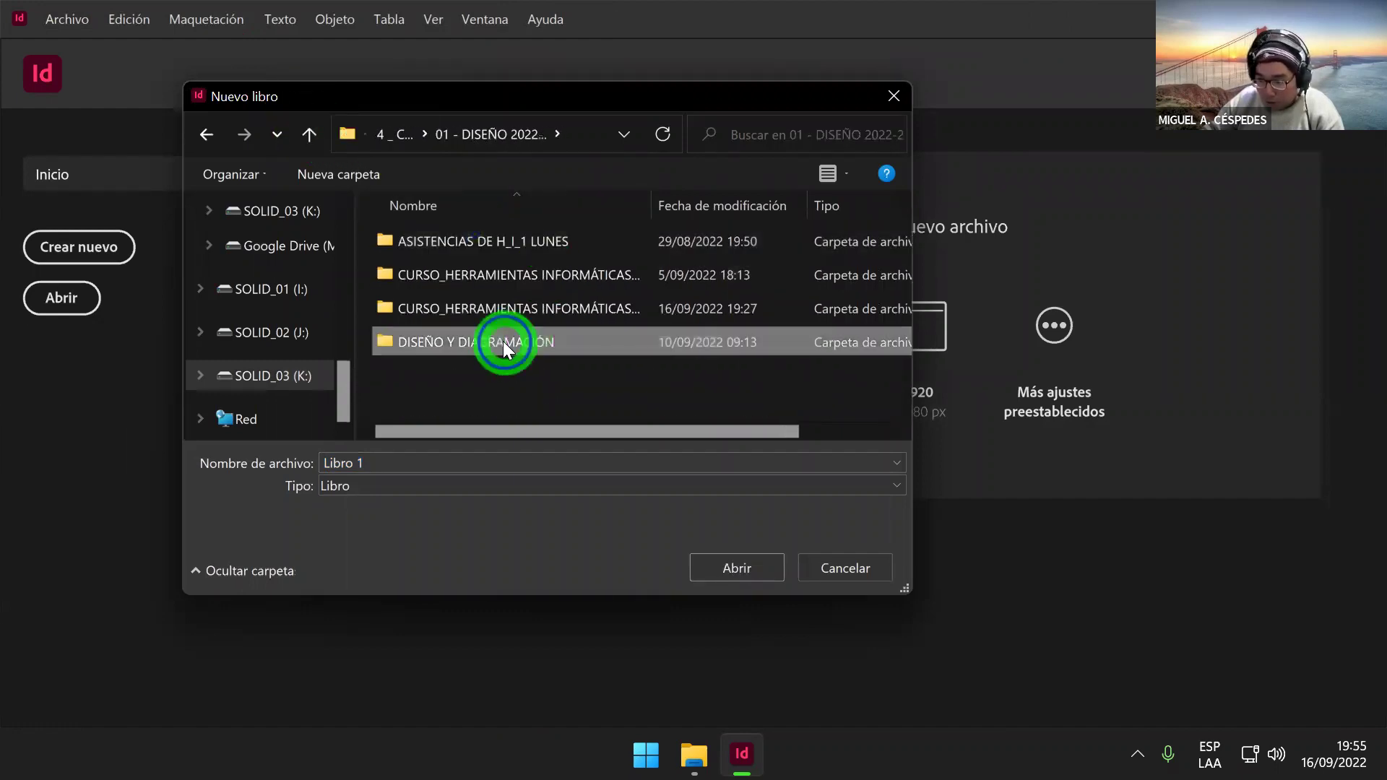
{"action": "left_click", "coordinate": [442, 307]}
{"action": "double_click", "coordinate": [442, 309]}
{"action": "double_click", "coordinate": [468, 241]}
{"action": "left_click", "coordinate": [755, 381]}
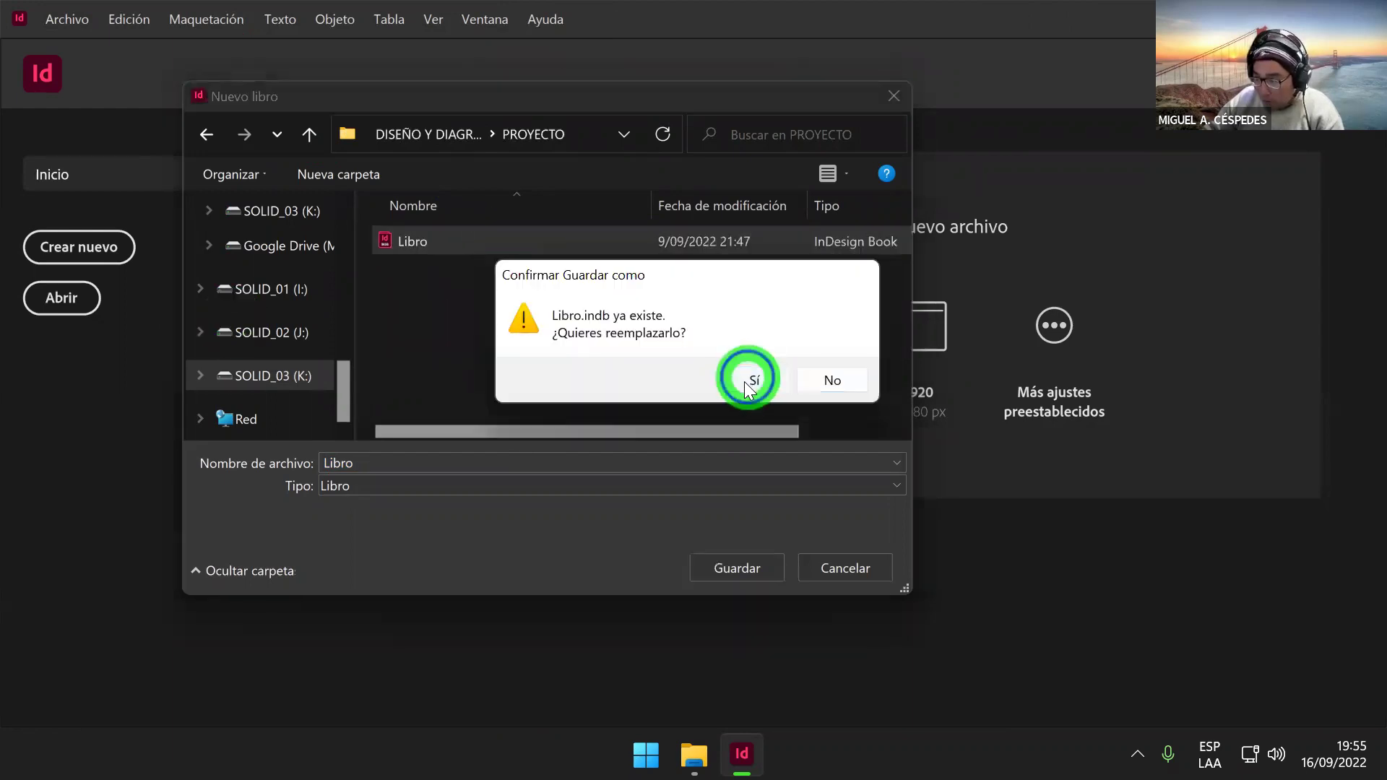
{"action": "left_click", "coordinate": [896, 407]}
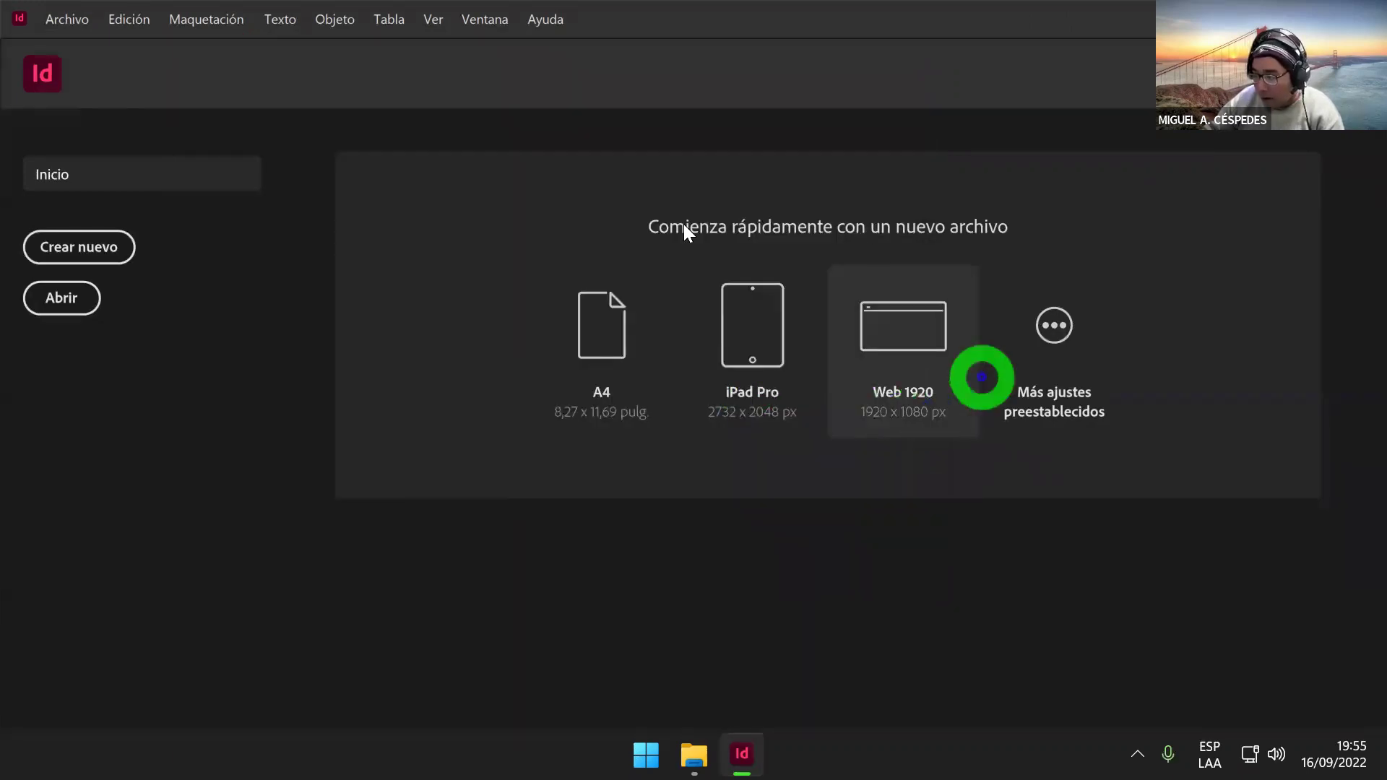
Step: Bring back the floating Libro panel, dock it in the Páginas group, and open capítulo_01 from the book
{"action": "left_click", "coordinate": [787, 24]}
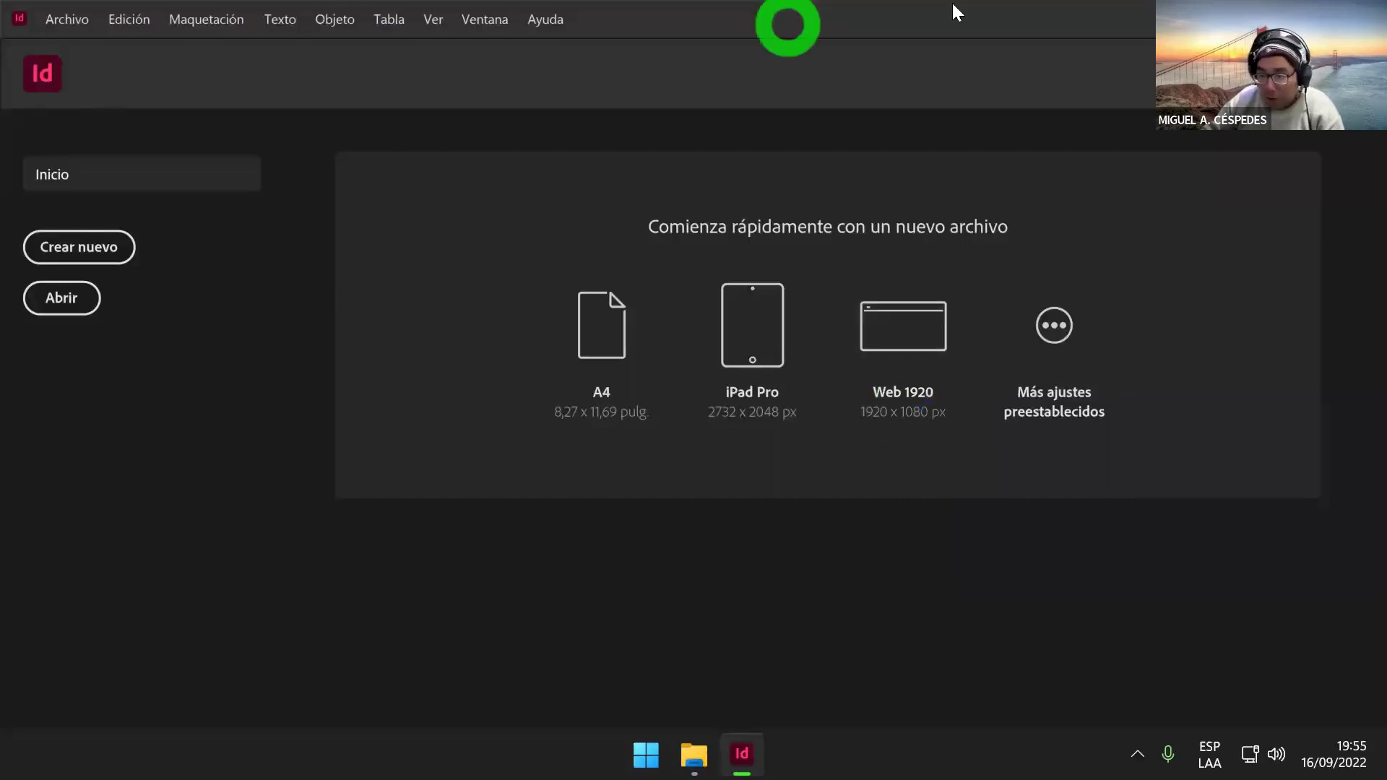
{"action": "left_click_drag", "start_coordinate": [497, 24], "coordinate": [539, 652]}
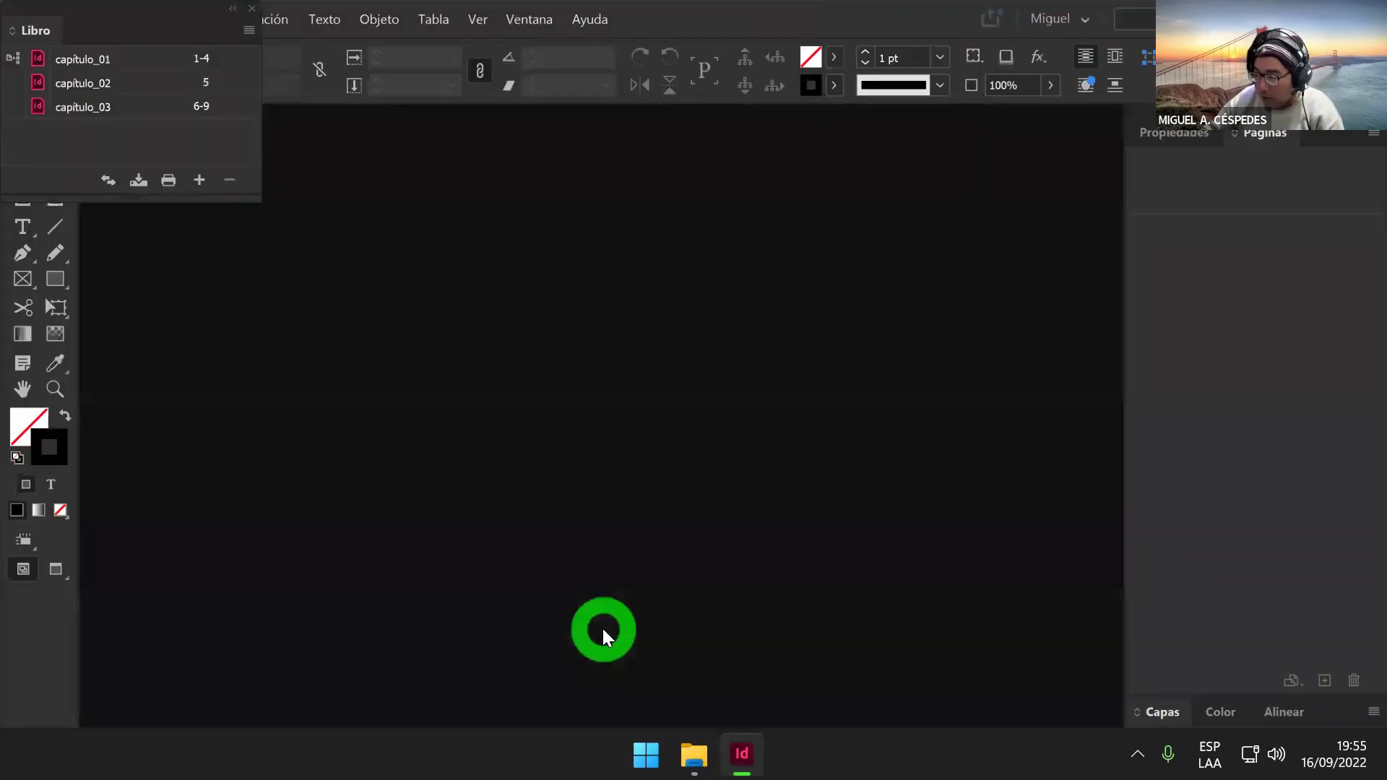
{"action": "left_click_drag", "start_coordinate": [943, 346], "coordinate": [830, 289]}
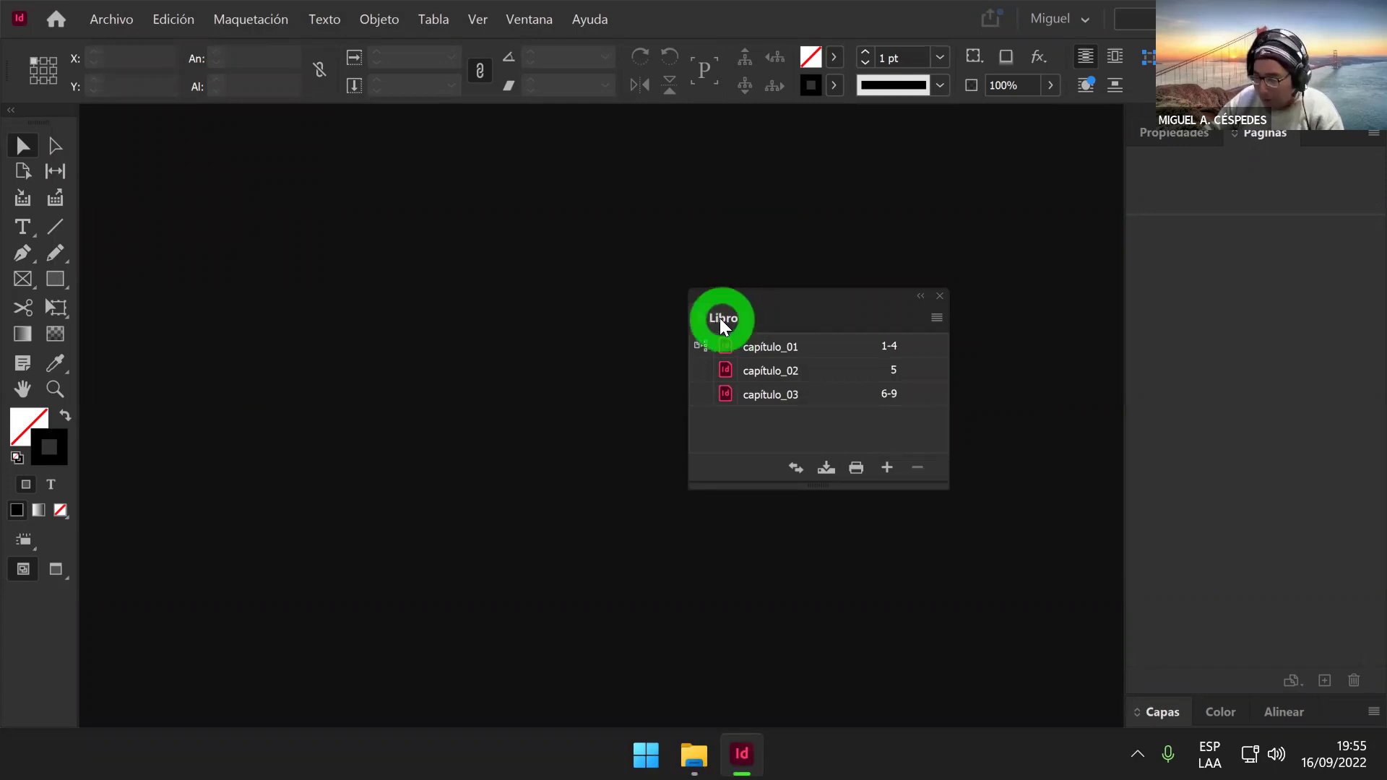
{"action": "left_click_drag", "start_coordinate": [720, 320], "coordinate": [860, 321]}
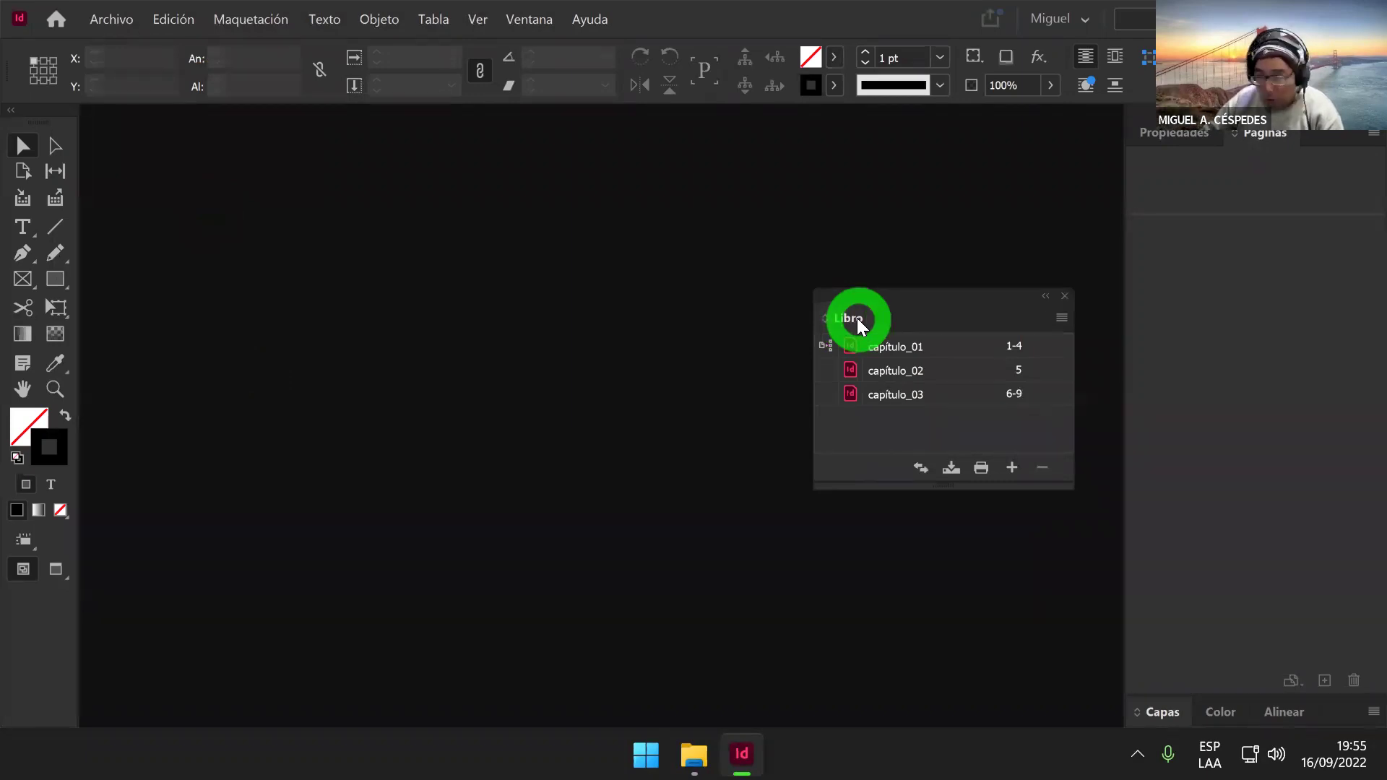
{"action": "left_click_drag", "start_coordinate": [857, 318], "coordinate": [1330, 141]}
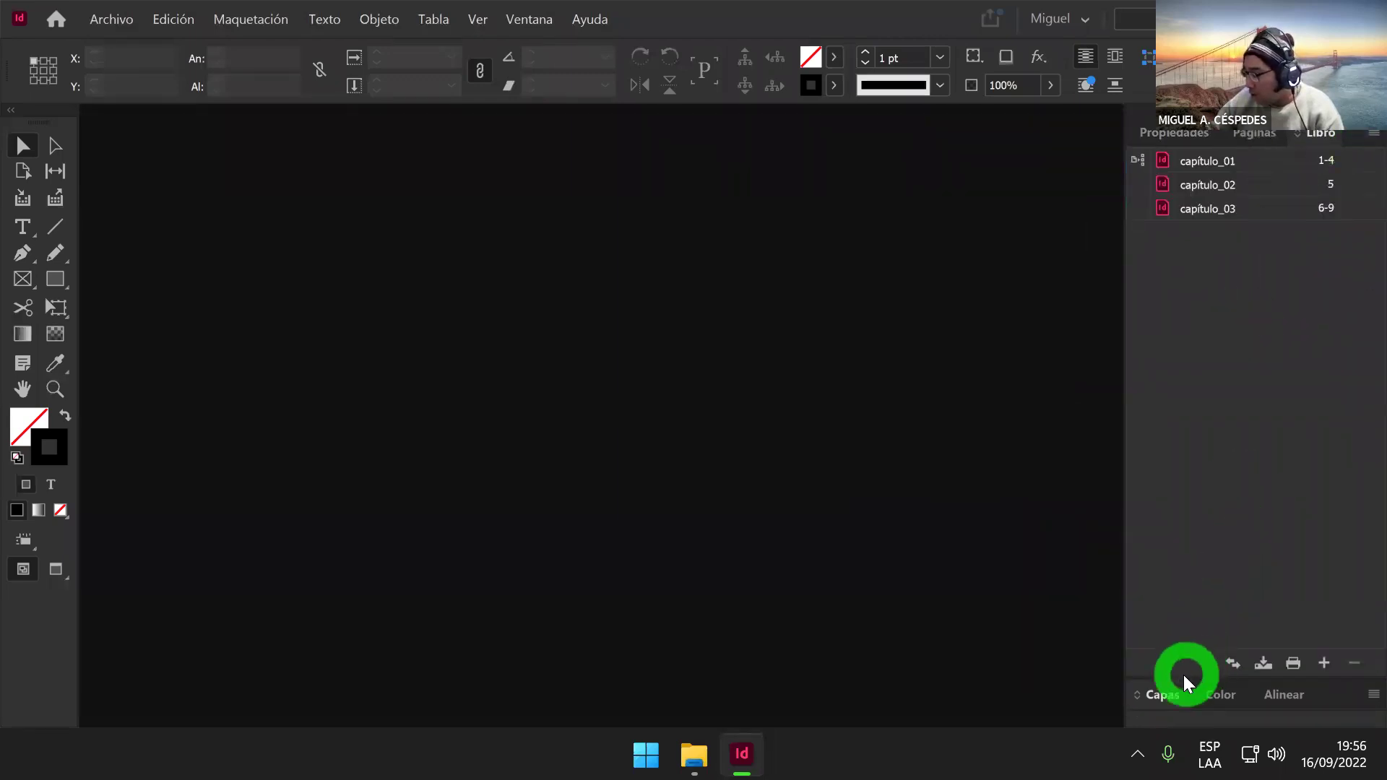
{"action": "double_click", "coordinate": [1201, 159]}
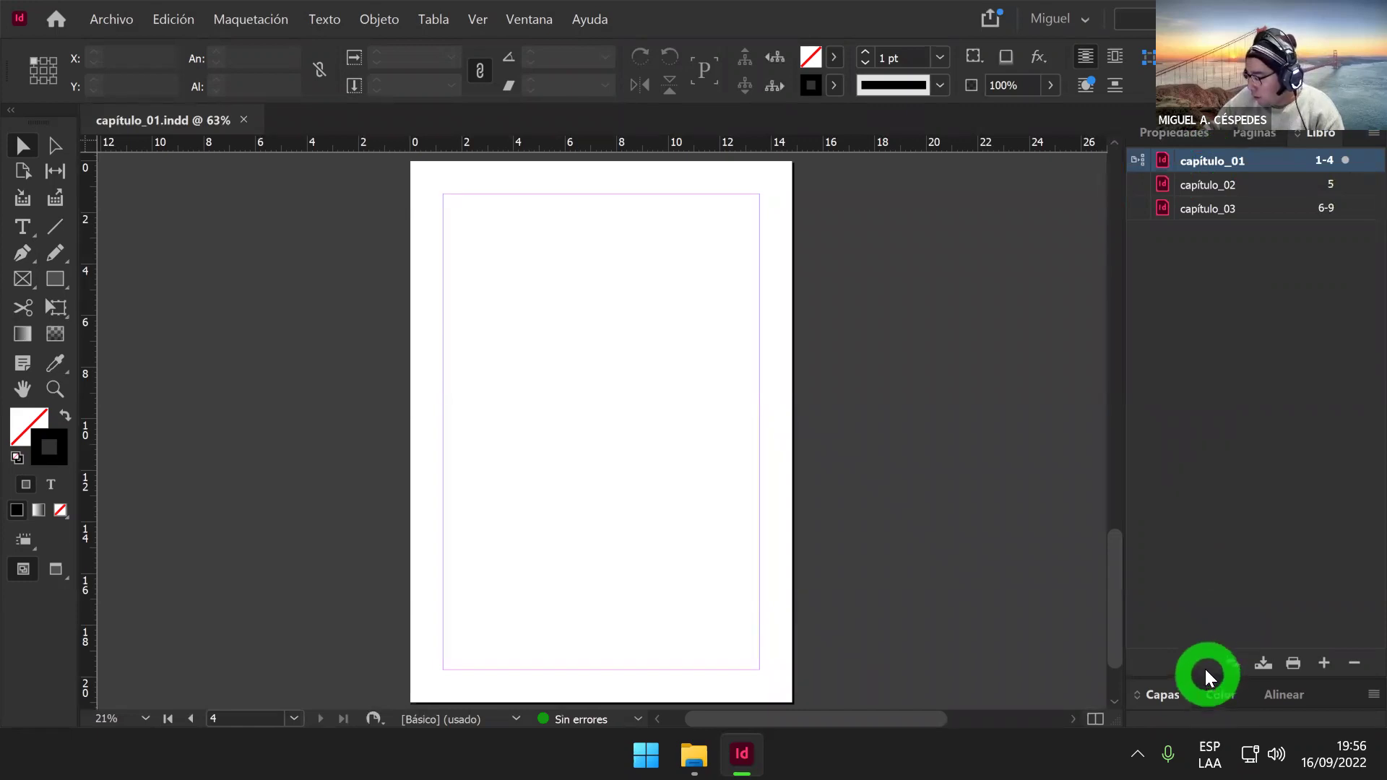
Step: Collapse the Capas panel, dock Libro as its own group between Páginas and Capas, and enlarge Páginas to list every page
{"action": "left_click", "coordinate": [1163, 695]}
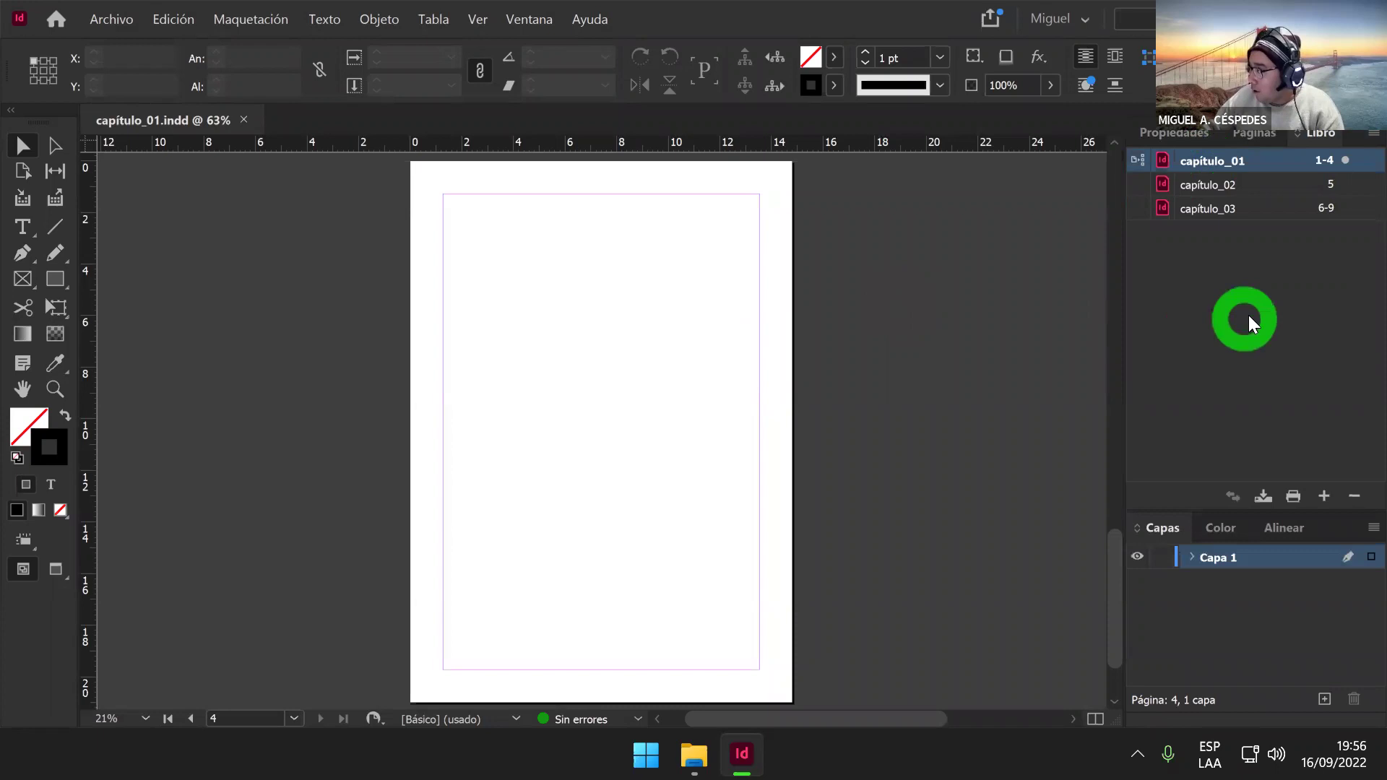
{"action": "left_click_drag", "start_coordinate": [1170, 534], "coordinate": [1162, 554]}
{"action": "double_click", "coordinate": [1161, 554]}
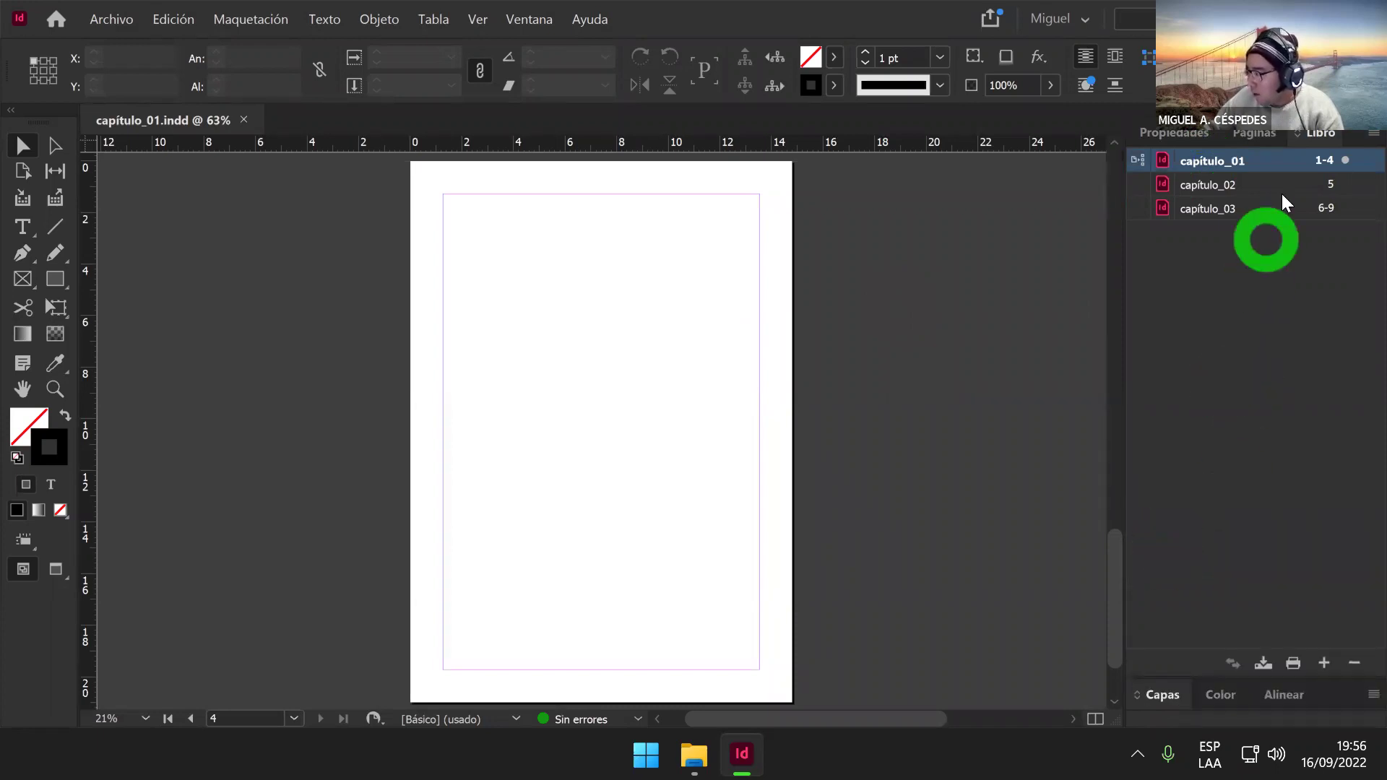
{"action": "left_click_drag", "start_coordinate": [1226, 264], "coordinate": [1182, 647]}
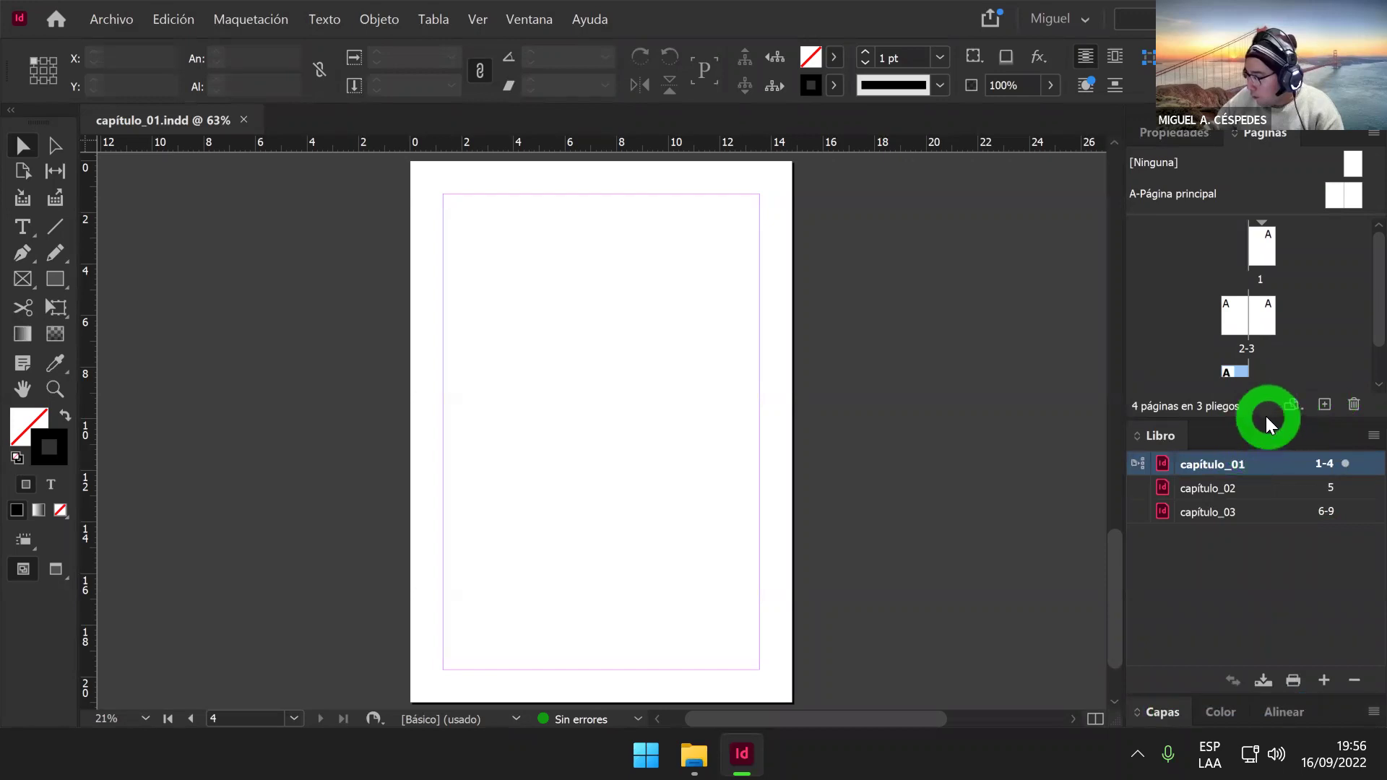
{"action": "left_click_drag", "start_coordinate": [1266, 422], "coordinate": [1272, 492]}
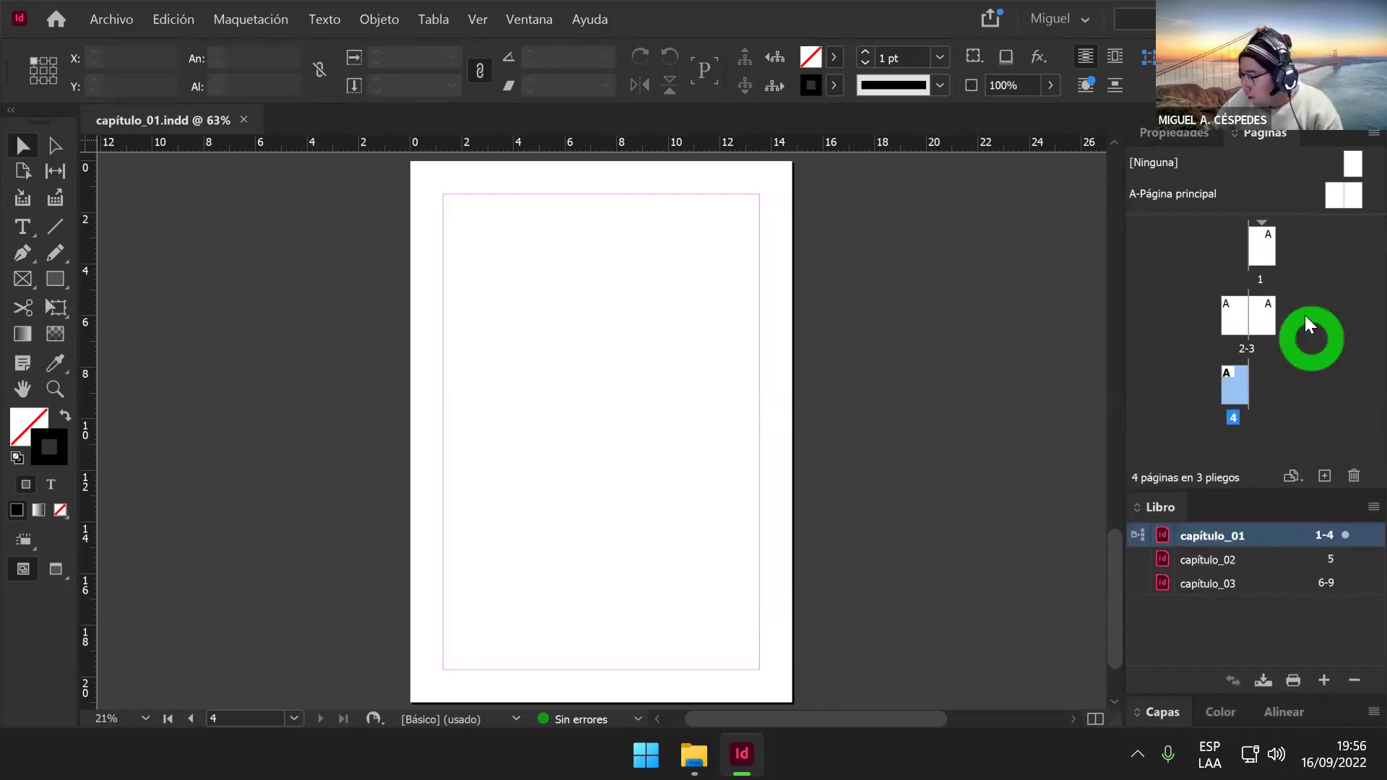
Step: Examine all the spreads of capítulo_01 together at 15% zoom and compare them with its entry in the book
{"action": "left_click_drag", "start_coordinate": [1272, 249], "coordinate": [1237, 384]}
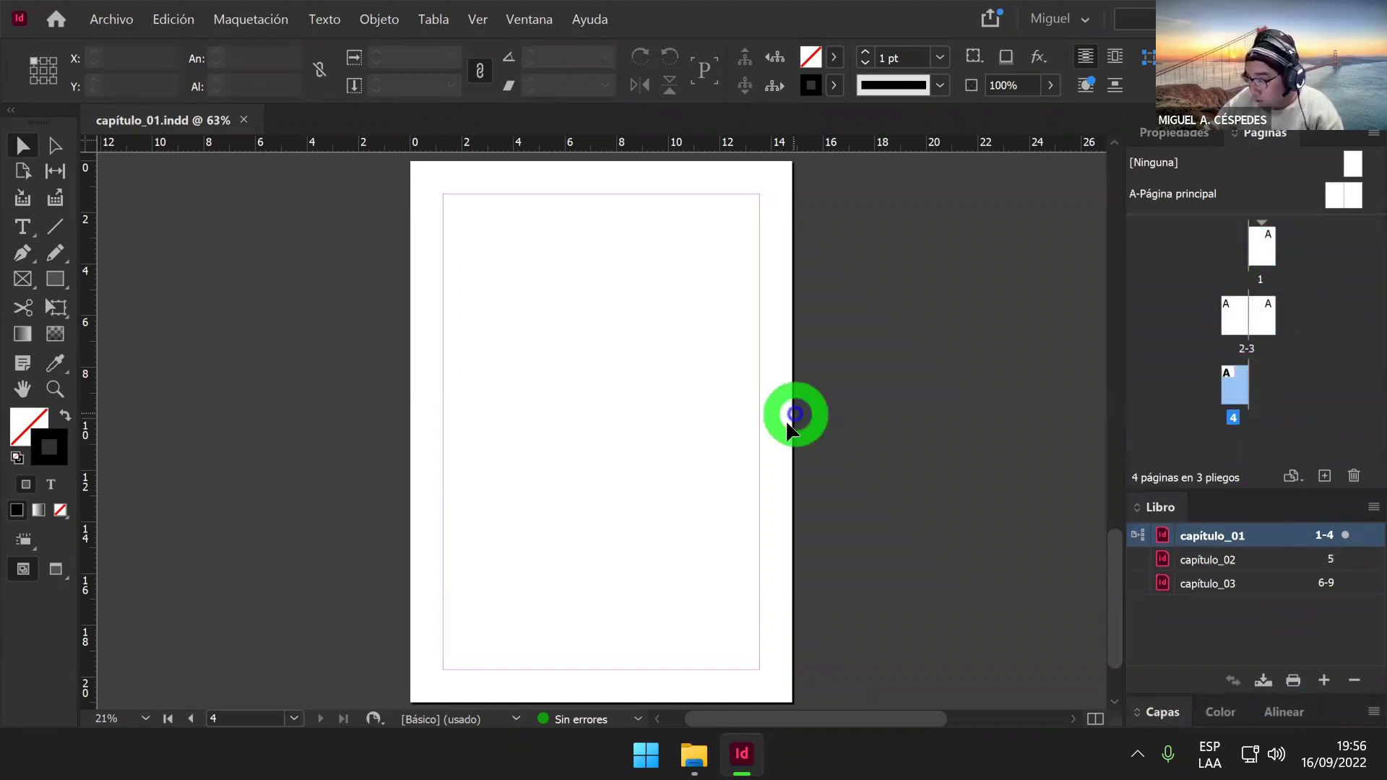
{"action": "key", "text": "ctrl+minus"}
{"action": "key", "text": "ctrl+minus"}
{"action": "key", "text": "ctrl+minus"}
{"action": "key", "text": "ctrl+minus"}
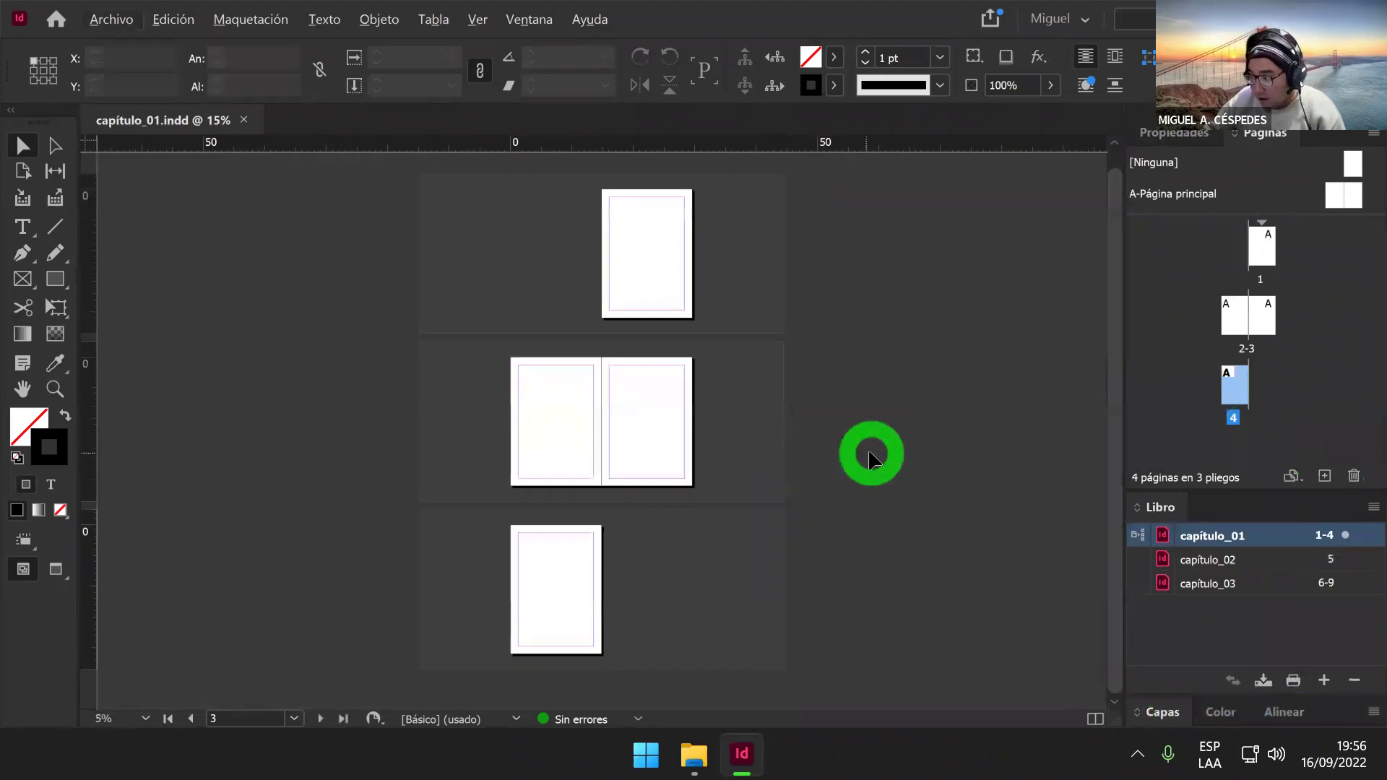
{"action": "mouse_move", "coordinate": [1275, 541]}
{"action": "left_mouse_down"}
{"action": "mouse_move", "coordinate": [1344, 544]}
{"action": "mouse_move", "coordinate": [1092, 527]}
{"action": "left_mouse_up"}
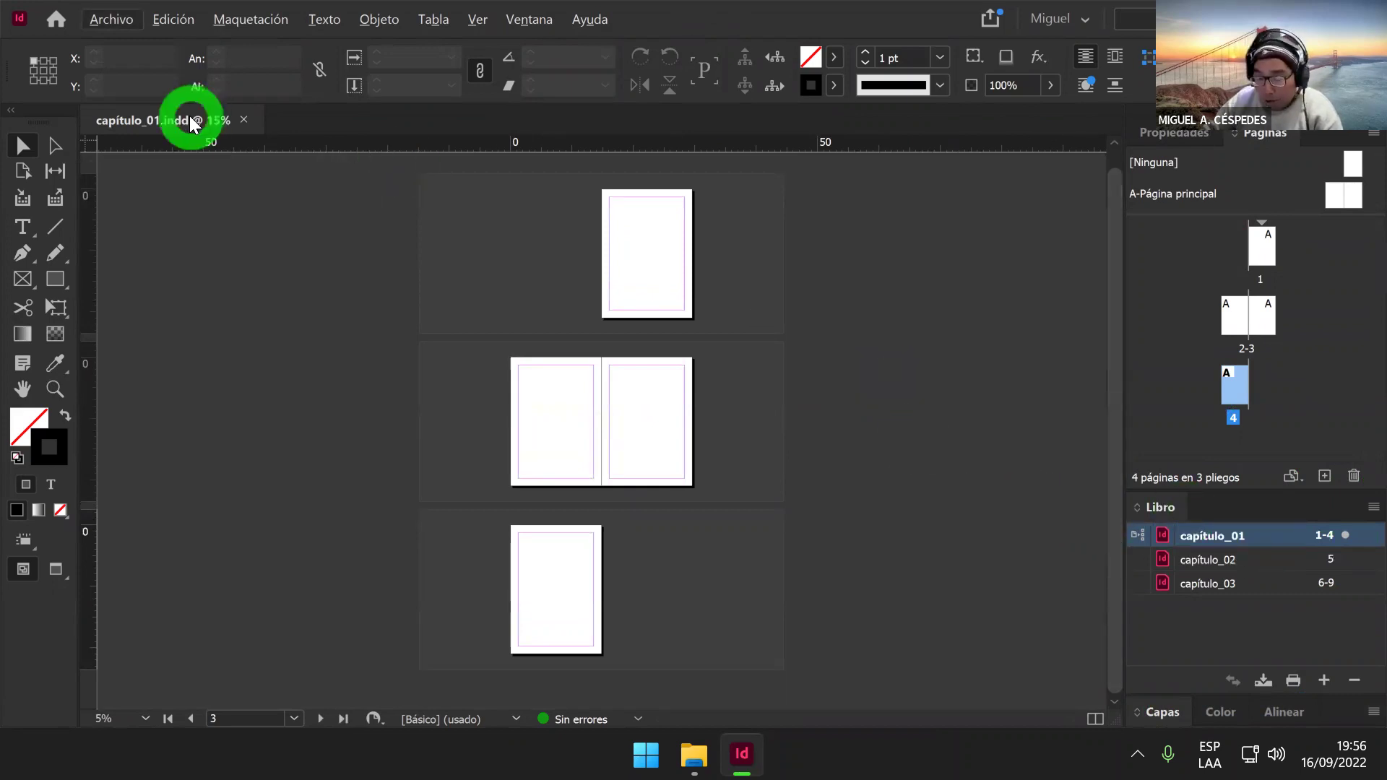
Step: Open capítulo_02 and capítulo_03 from the book, and show both spreads of capítulo_03 together at 25% zoom
{"action": "left_click", "coordinate": [1195, 561]}
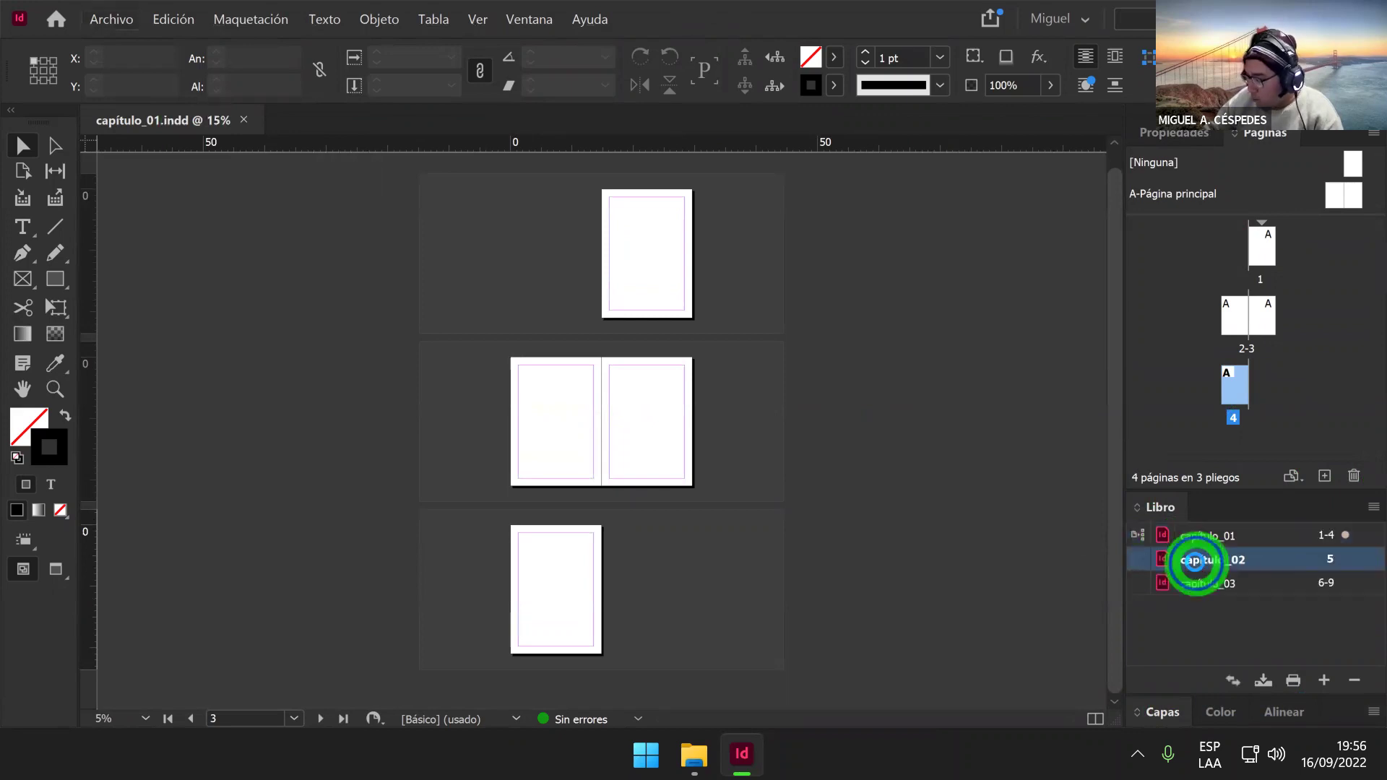
{"action": "double_click", "coordinate": [1195, 563]}
{"action": "left_click_drag", "start_coordinate": [1251, 248], "coordinate": [1258, 293]}
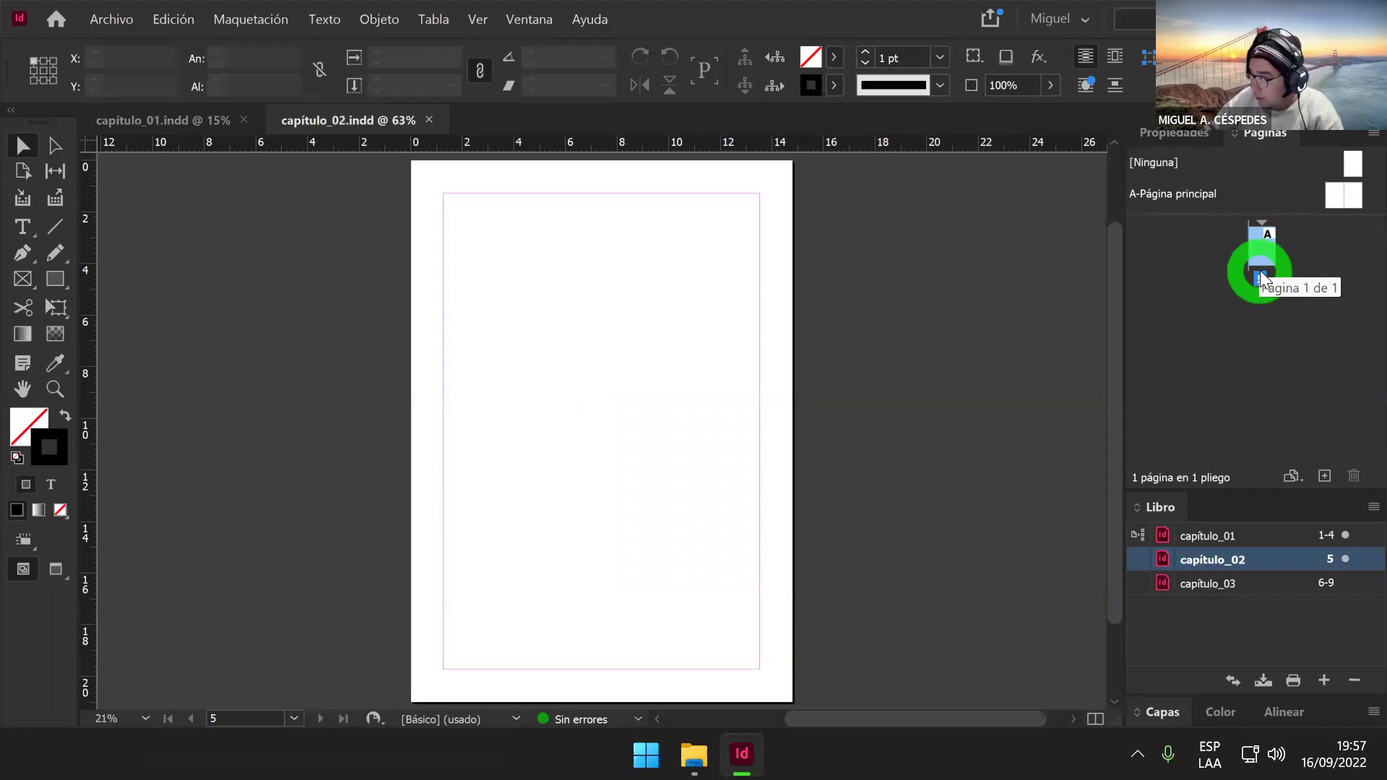
{"action": "double_click", "coordinate": [1206, 583]}
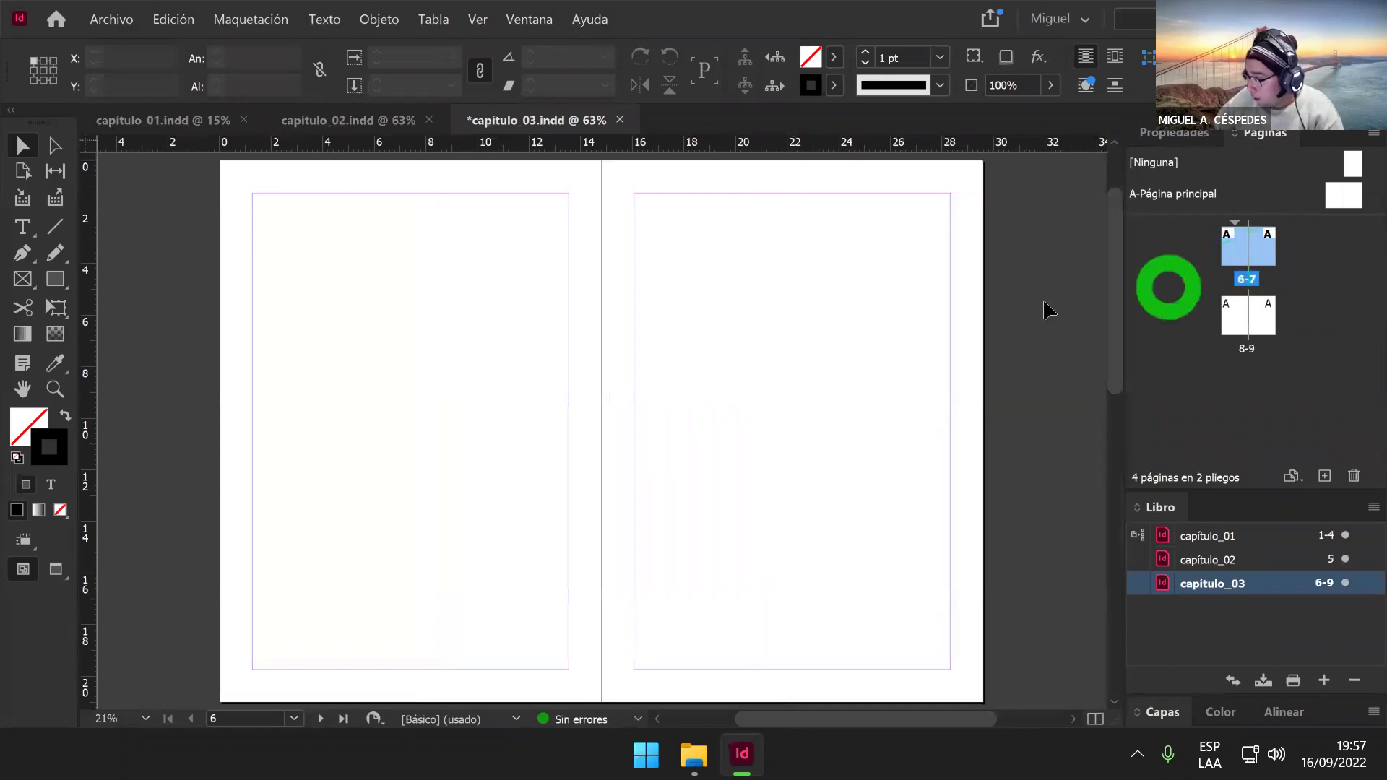
{"action": "key", "text": "ctrl+minus"}
{"action": "key", "text": "ctrl+minus"}
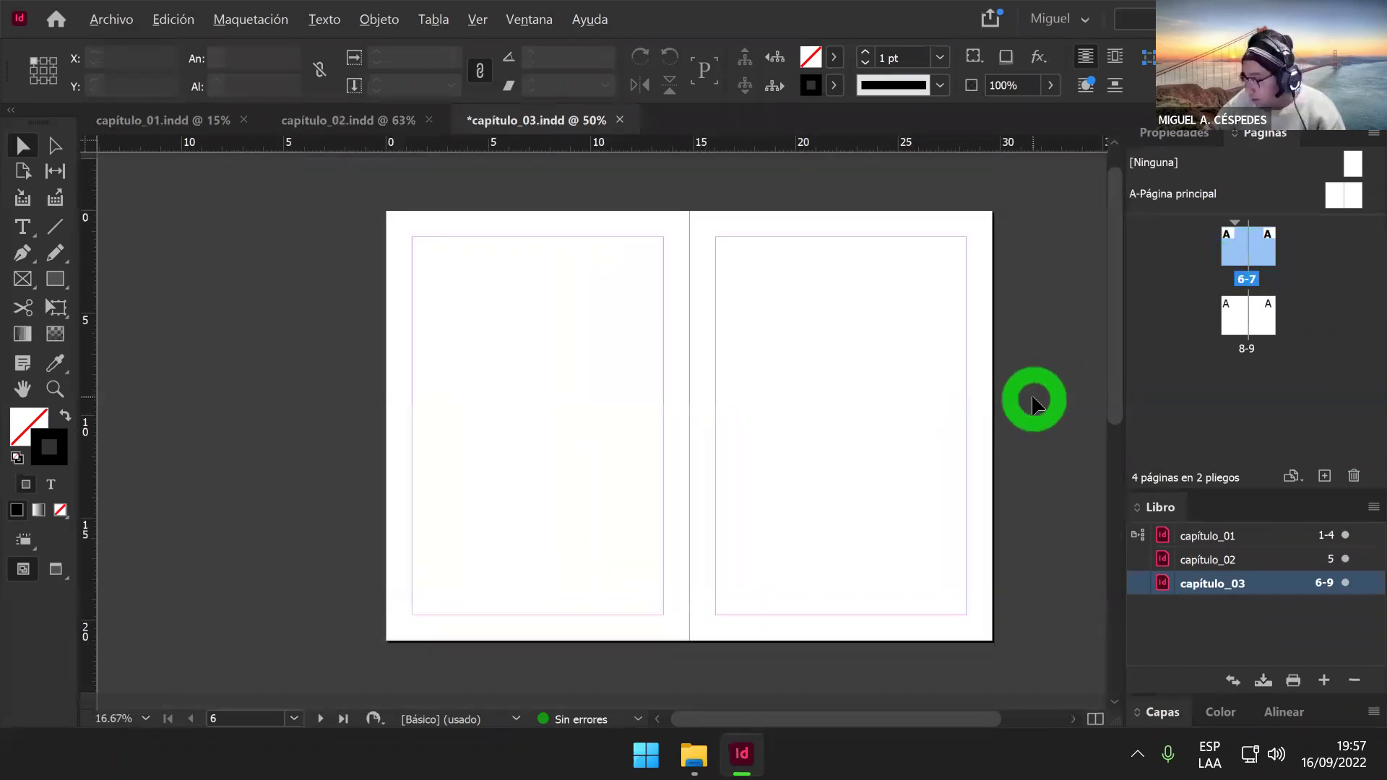
{"action": "left_click_drag", "start_coordinate": [1116, 381], "coordinate": [1117, 403]}
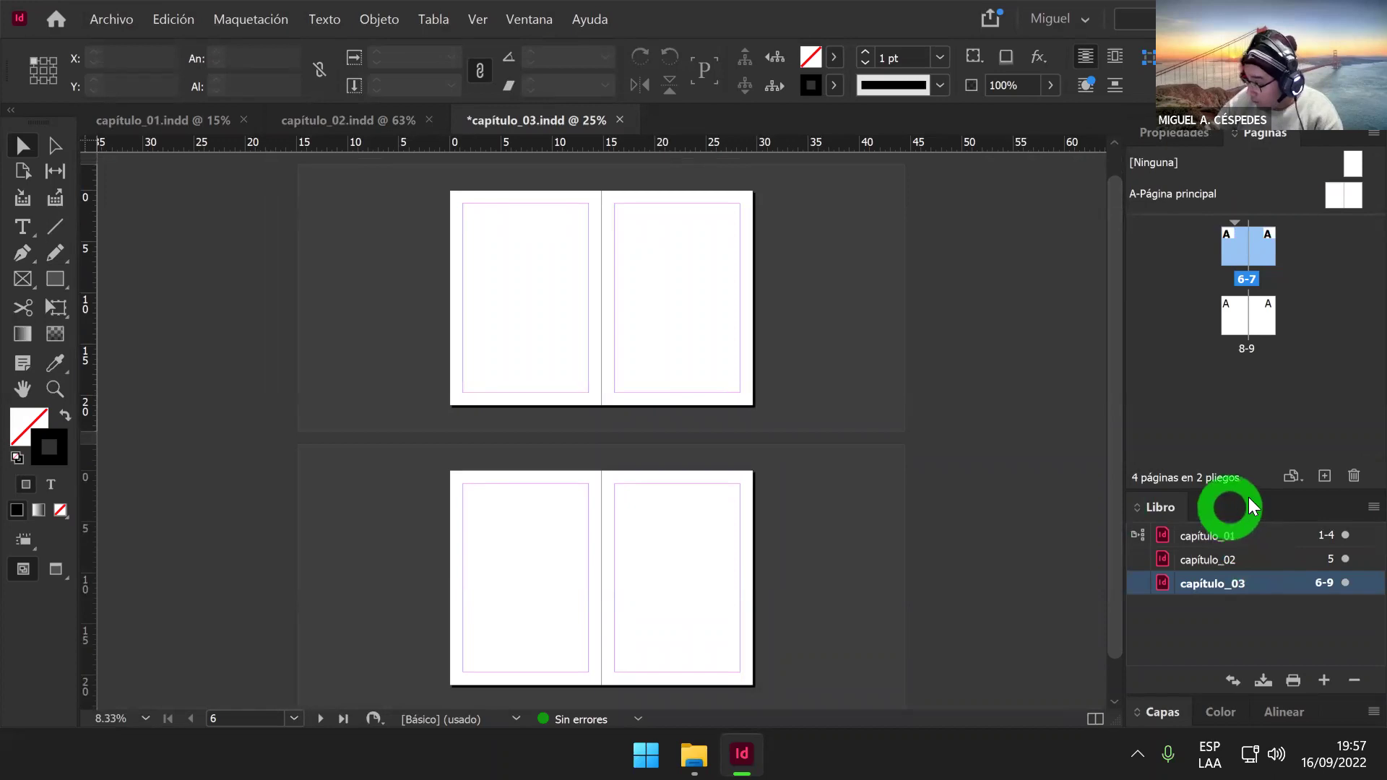
Step: Return to capítulo_02 and accept the book's page numbering options with Continuar desde el documento anterior and automatic page and section number updates
{"action": "left_click", "coordinate": [1235, 559]}
{"action": "double_click", "coordinate": [1235, 557]}
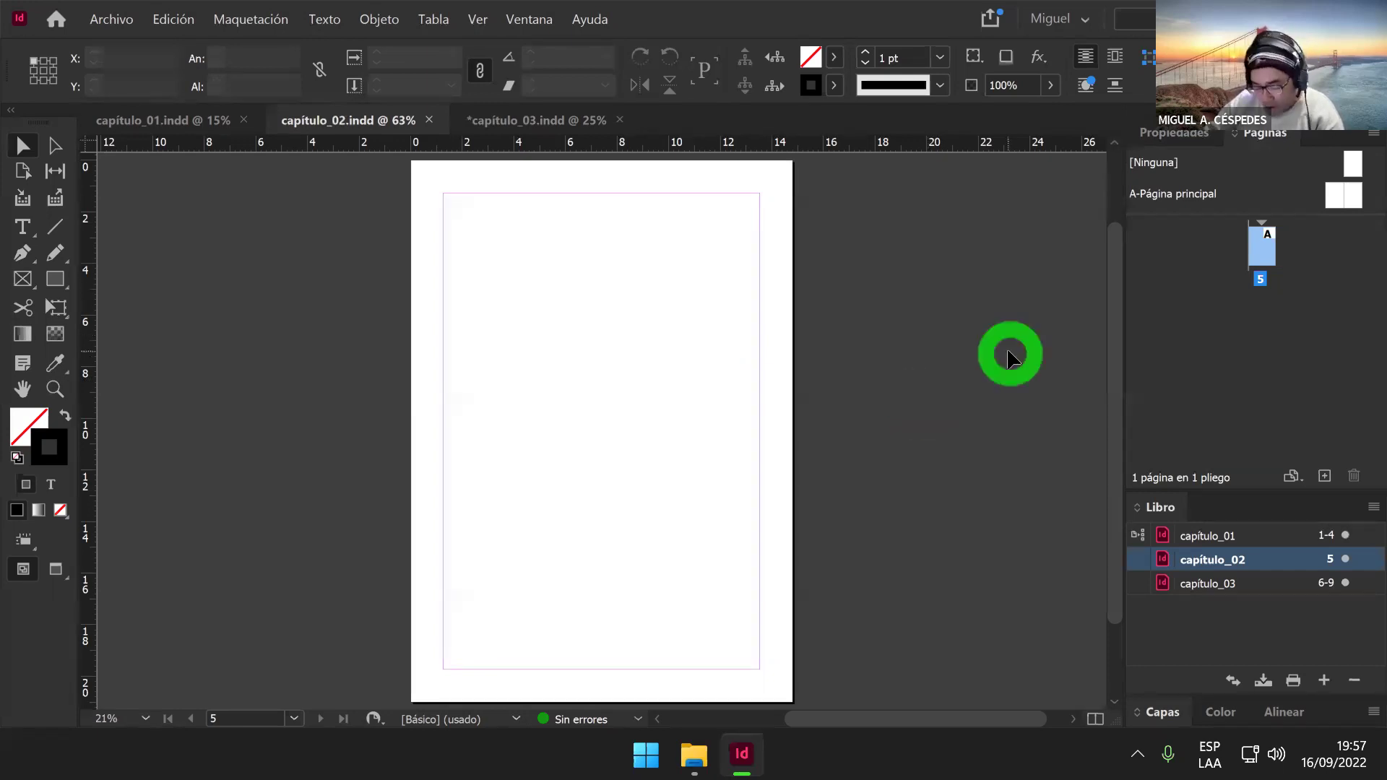
{"action": "left_click", "coordinate": [1373, 507]}
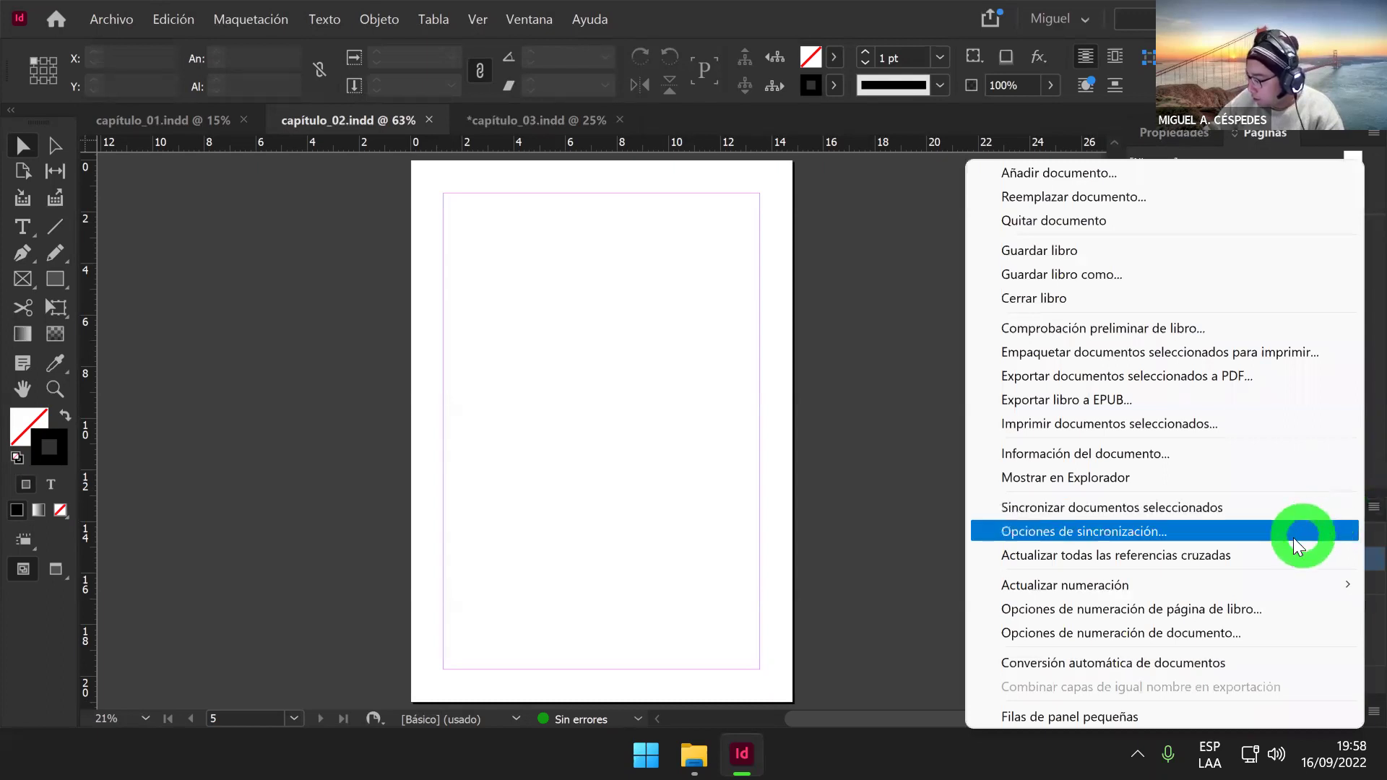
{"action": "mouse_move", "coordinate": [1257, 587]}
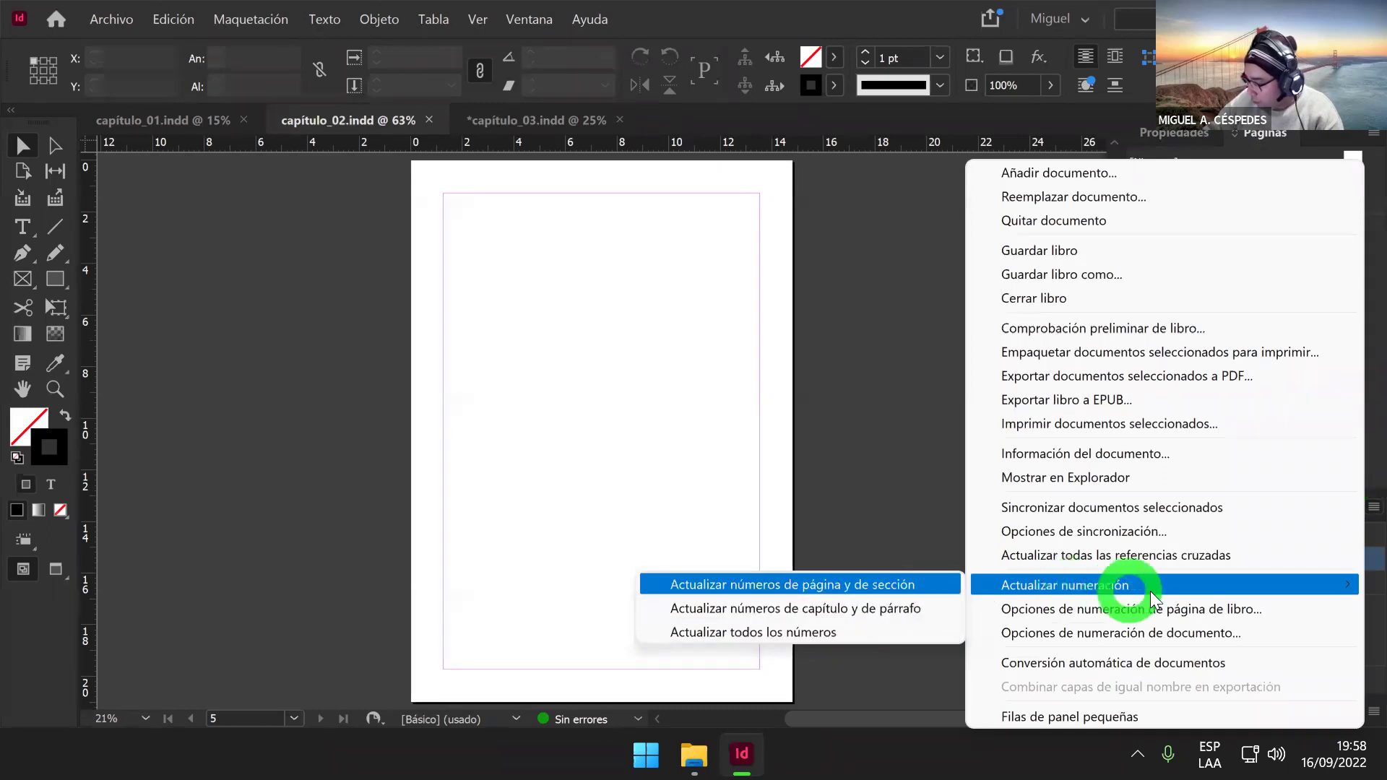
{"action": "left_click", "coordinate": [1263, 605]}
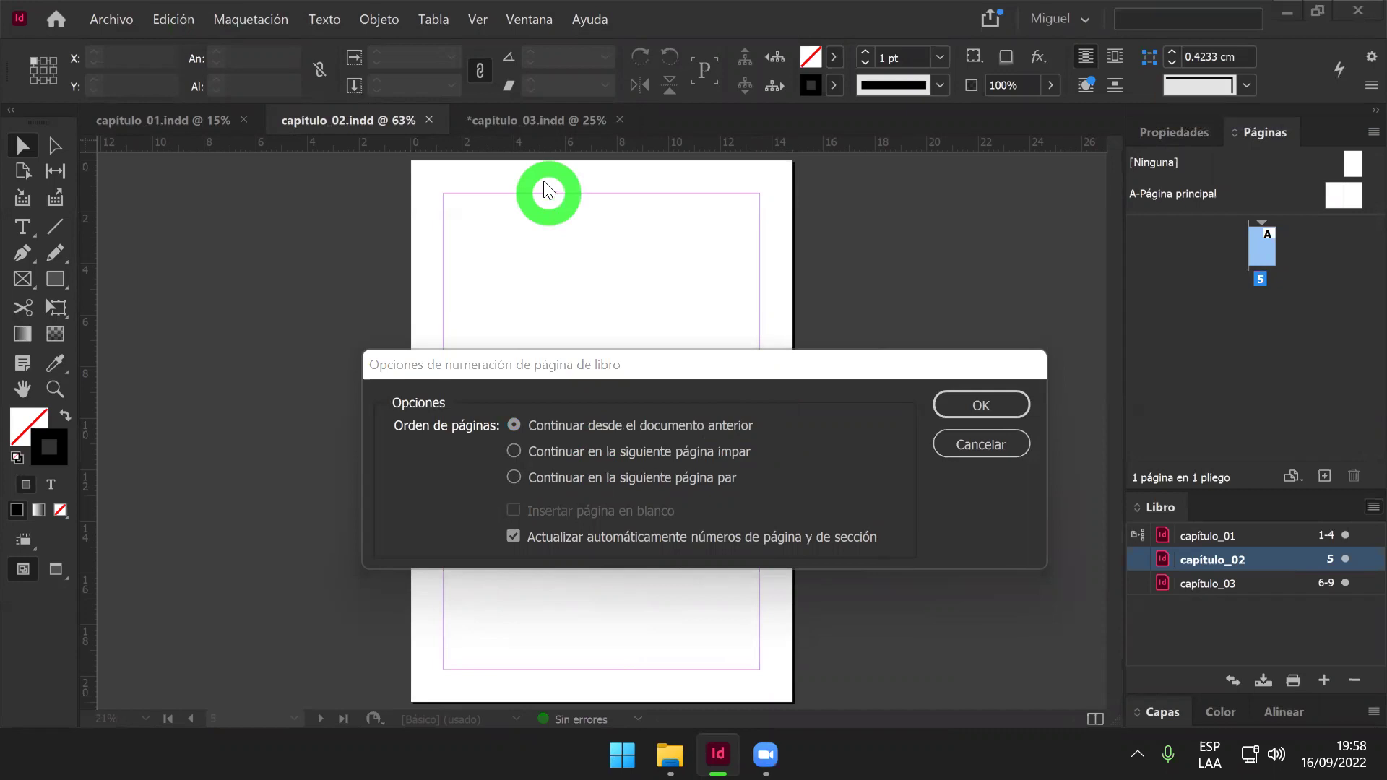
{"action": "left_click", "coordinate": [226, 14]}
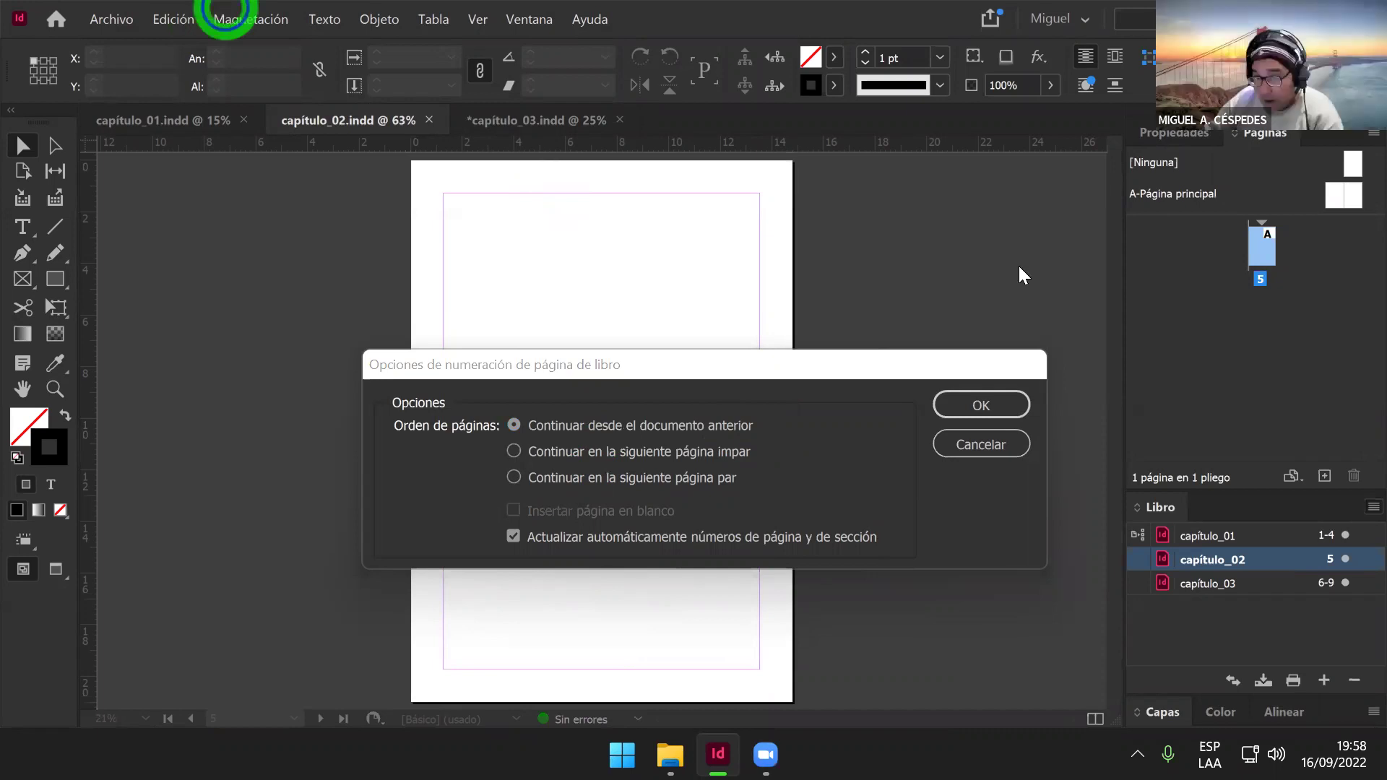
{"action": "left_click", "coordinate": [1018, 405]}
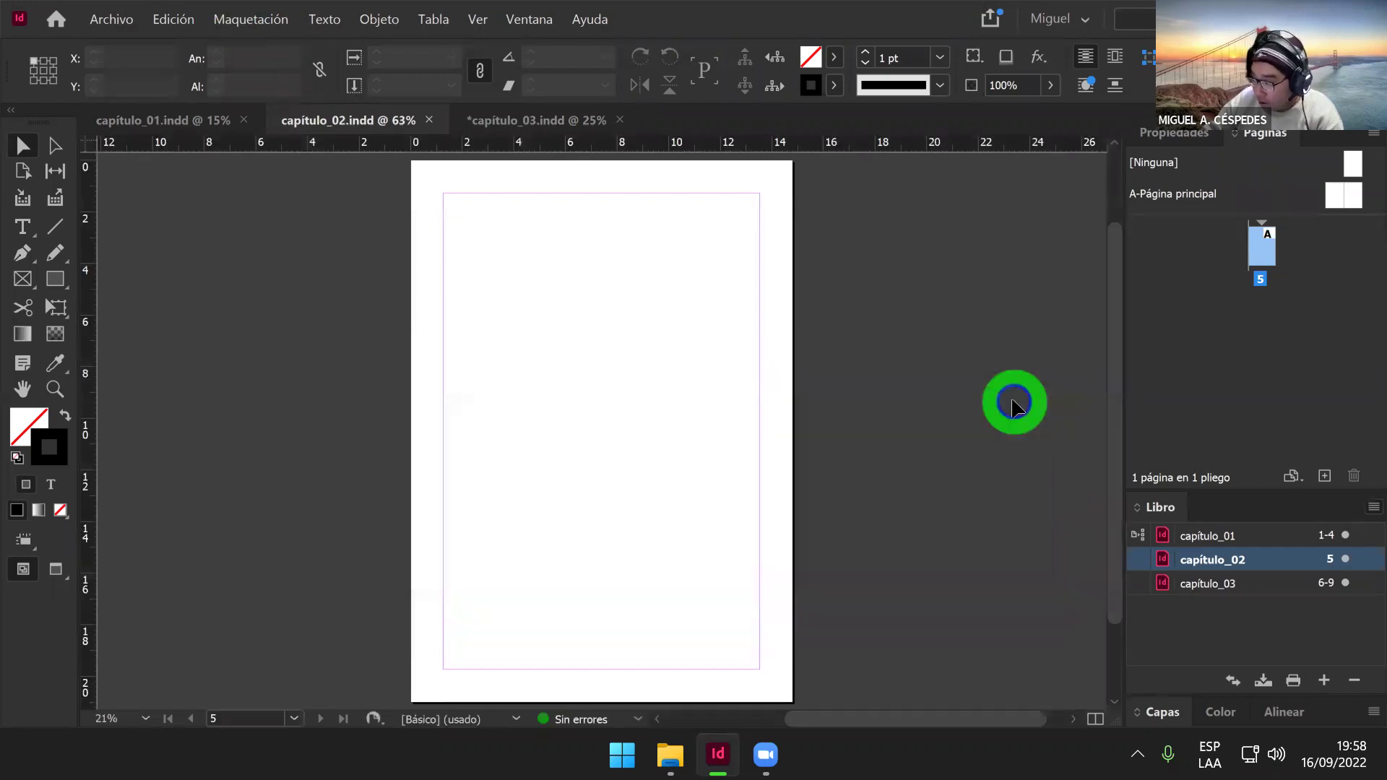
Step: Add three new pages after the single page of capítulo_02
{"action": "left_click", "coordinate": [1265, 253]}
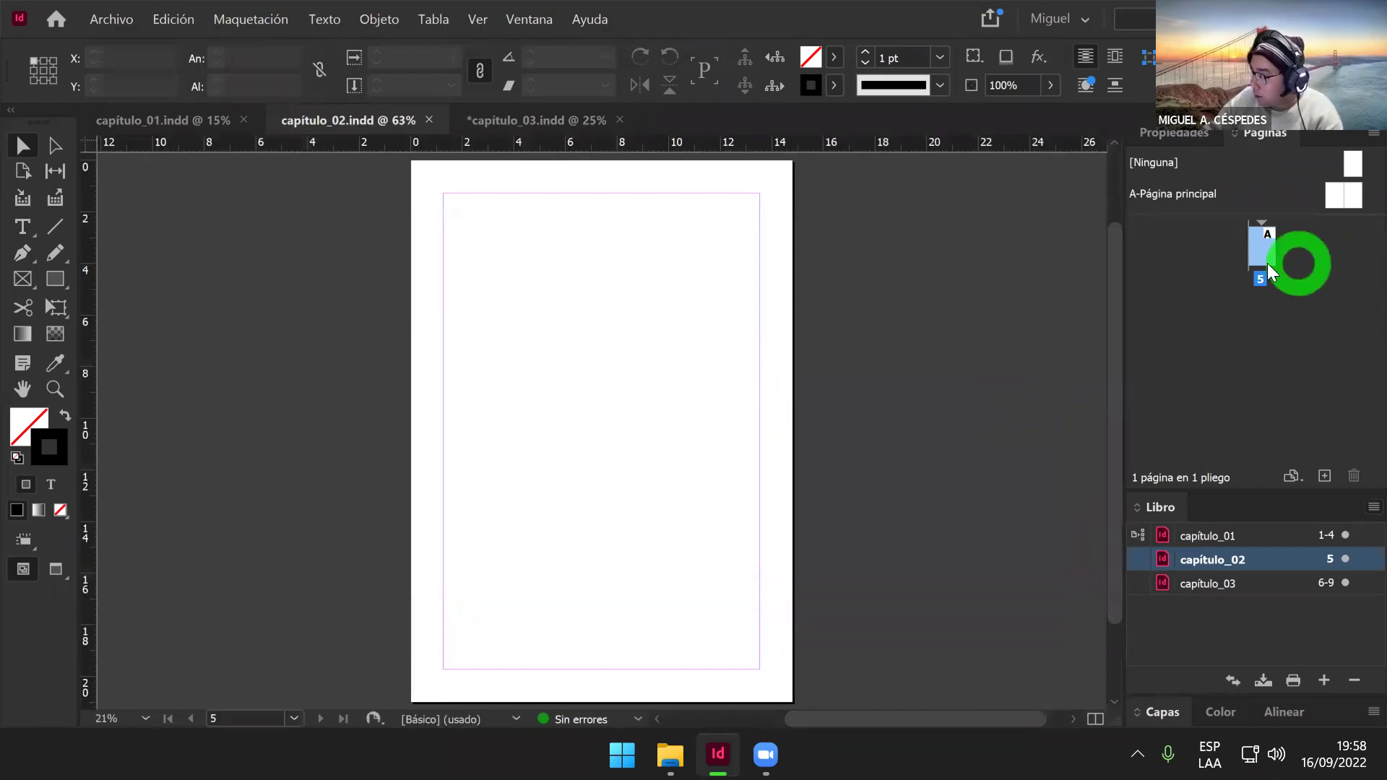
{"action": "left_click", "coordinate": [1306, 560]}
{"action": "left_click", "coordinate": [1272, 262]}
{"action": "left_click", "coordinate": [1294, 438]}
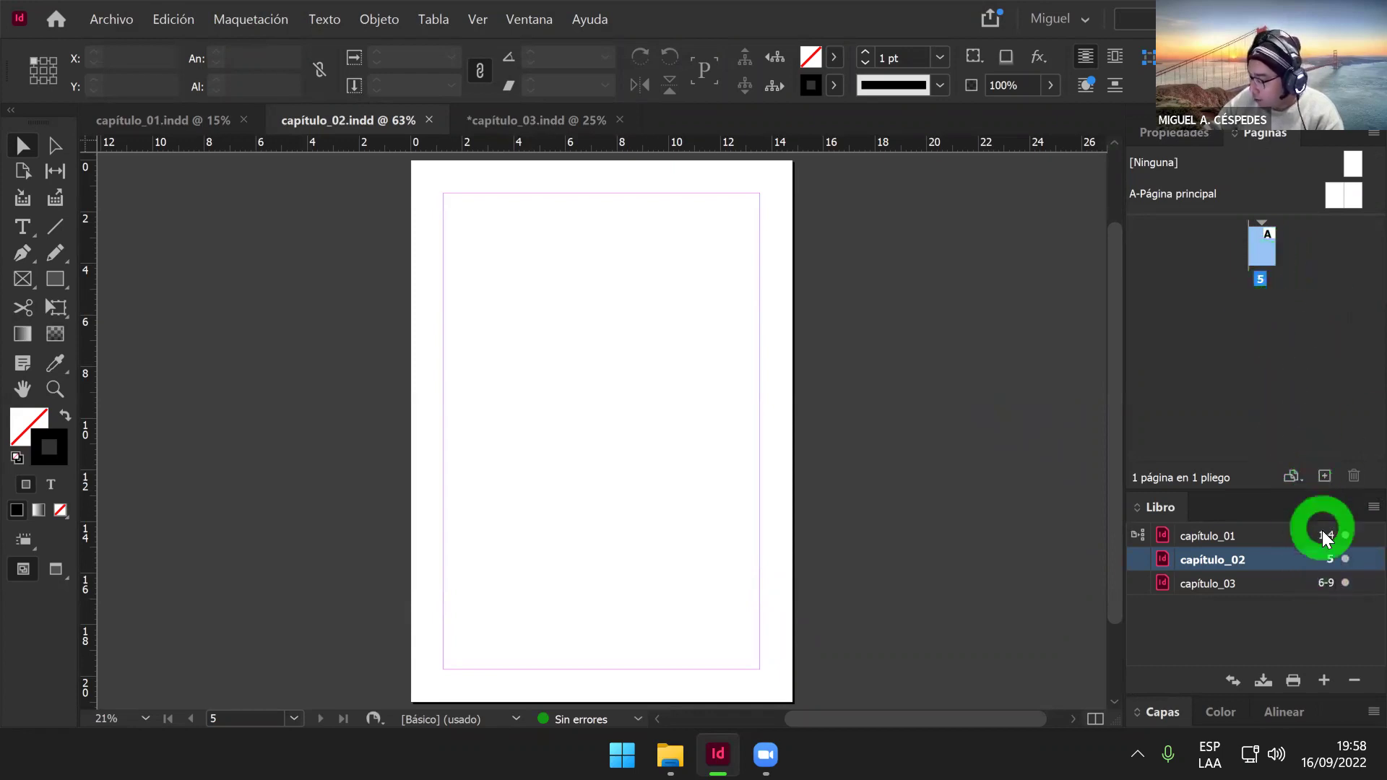
{"action": "double_click", "coordinate": [1335, 561]}
{"action": "left_click", "coordinate": [1265, 251]}
{"action": "left_click", "coordinate": [1318, 442]}
{"action": "left_click", "coordinate": [1325, 477]}
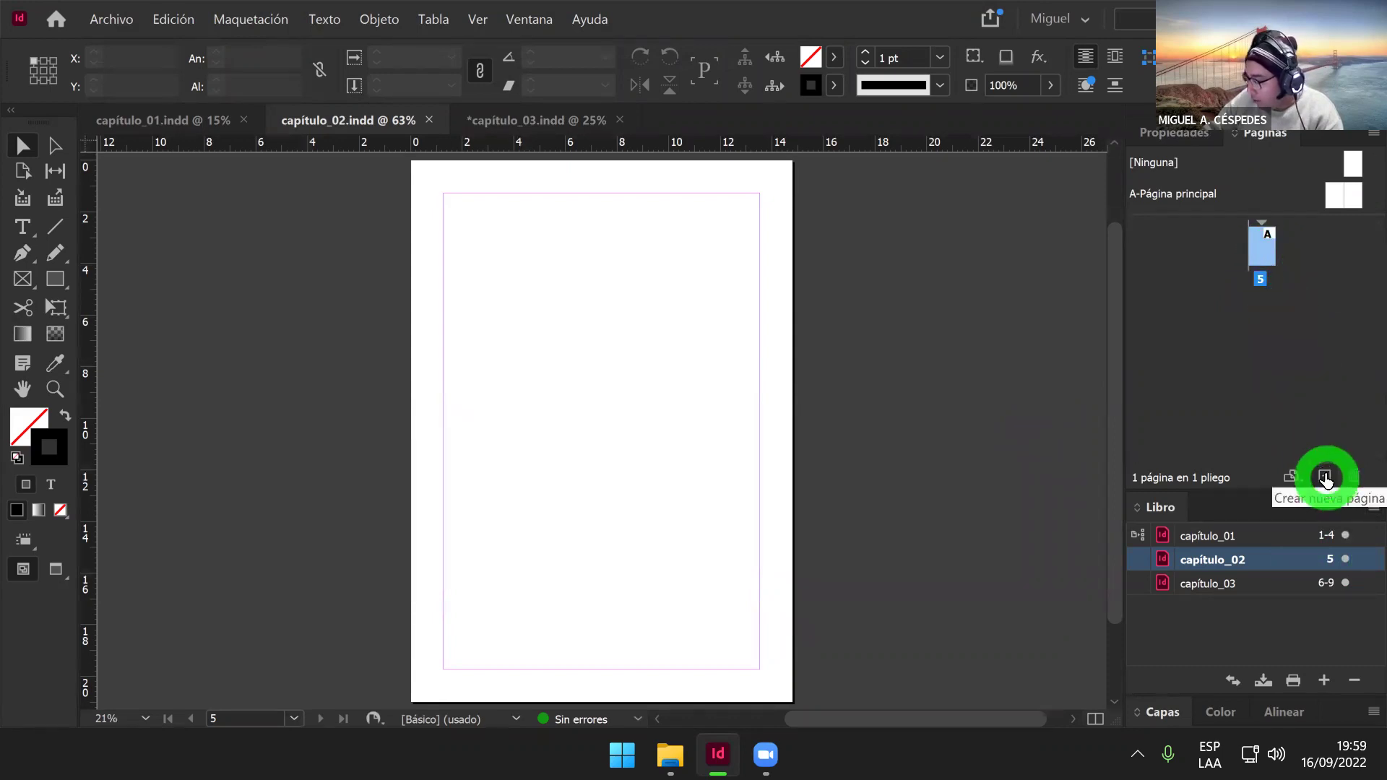
{"action": "left_click", "coordinate": [1325, 479]}
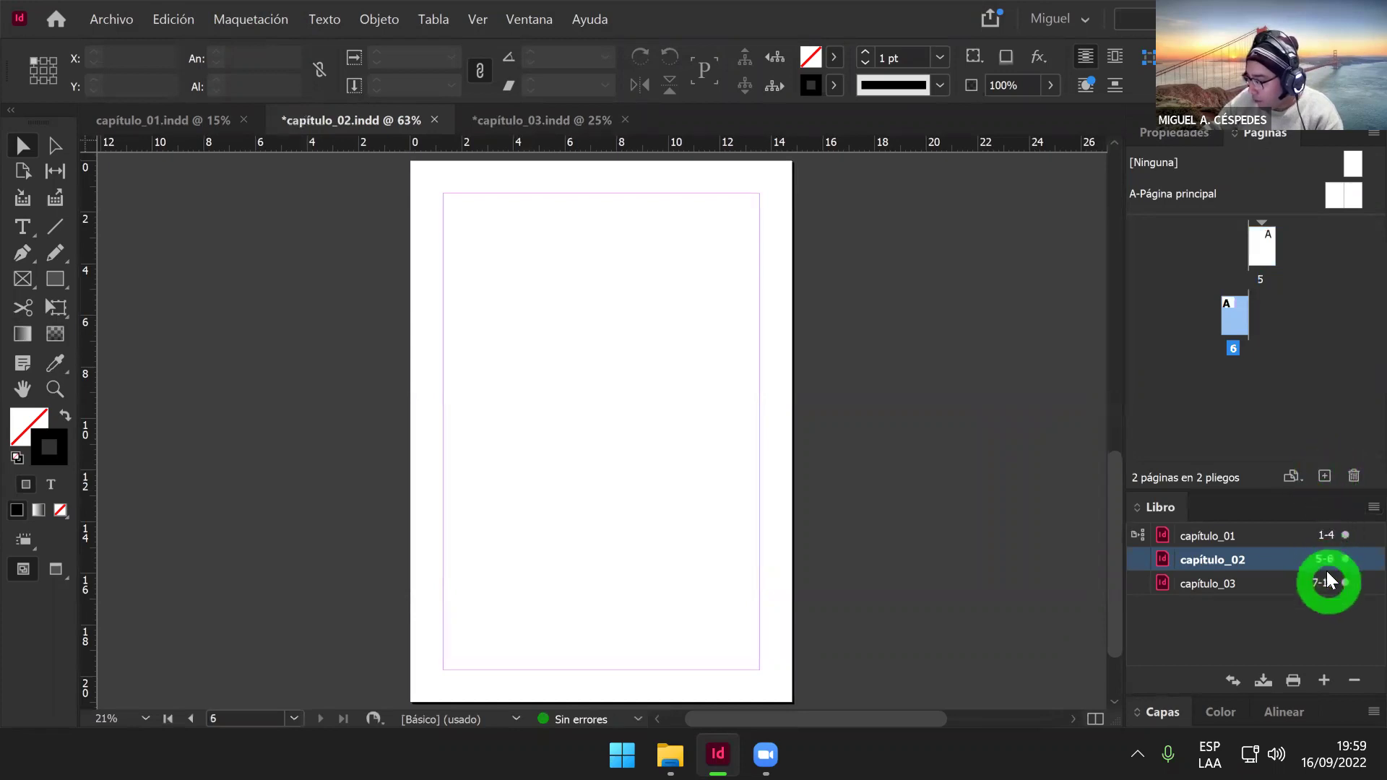
{"action": "left_click", "coordinate": [1325, 478]}
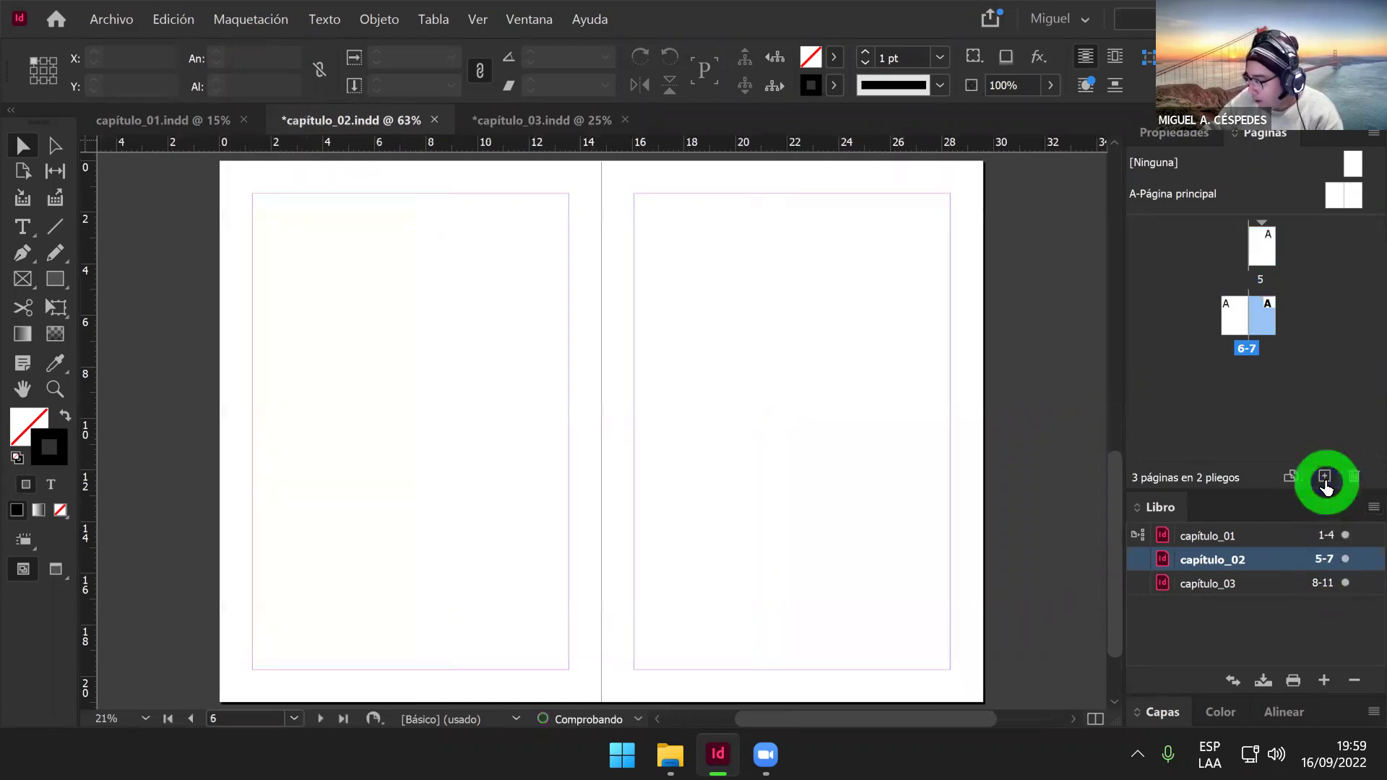
{"action": "left_click", "coordinate": [1325, 478]}
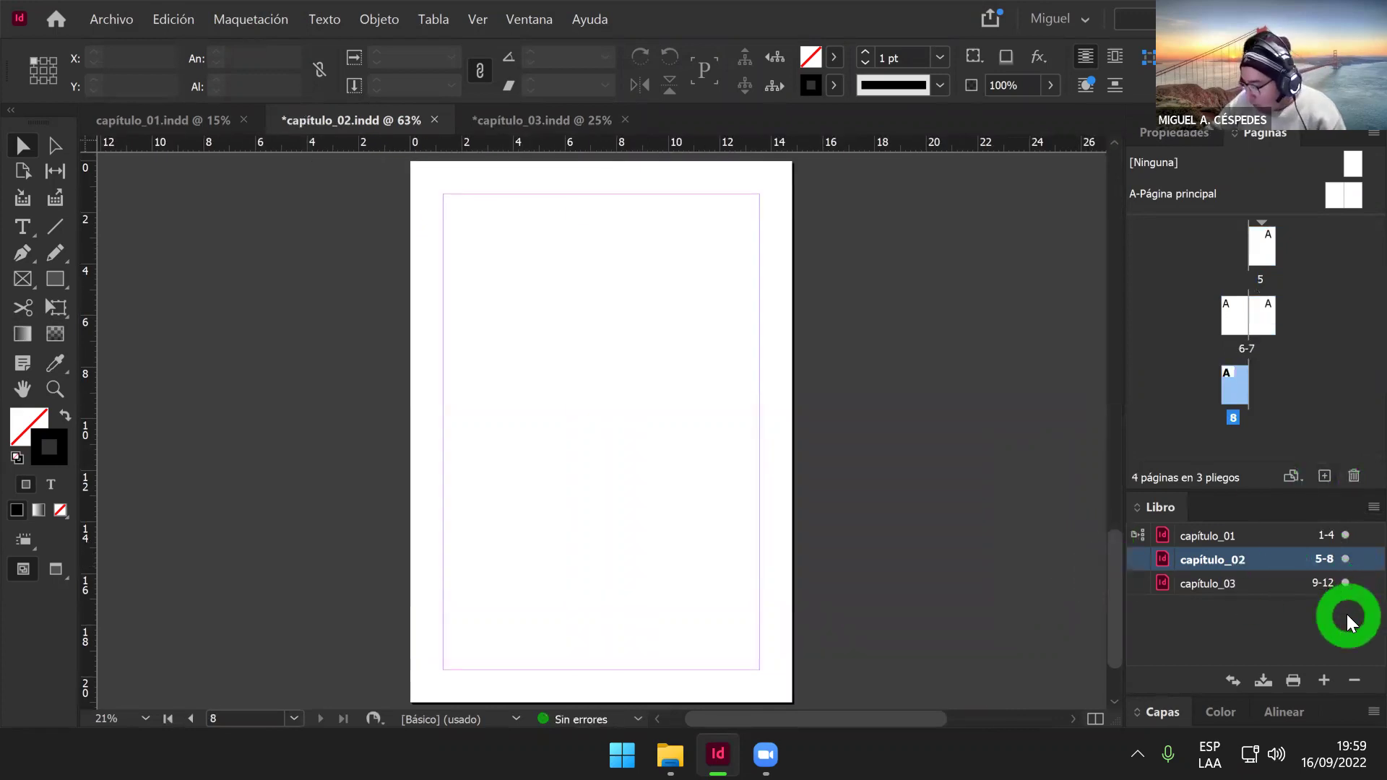
{"action": "key", "text": "super+plus"}
{"action": "key", "text": "super+plus"}
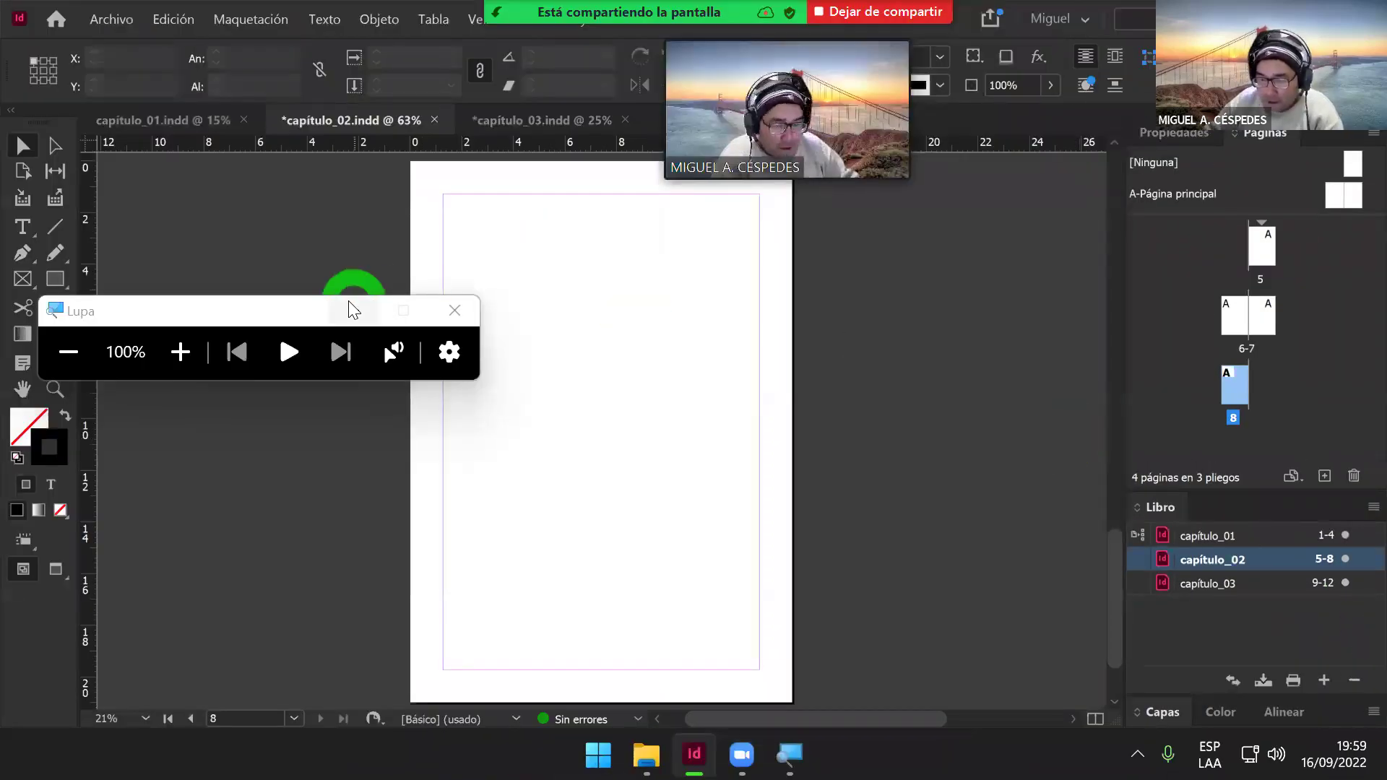
{"action": "key", "text": "super+Escape"}
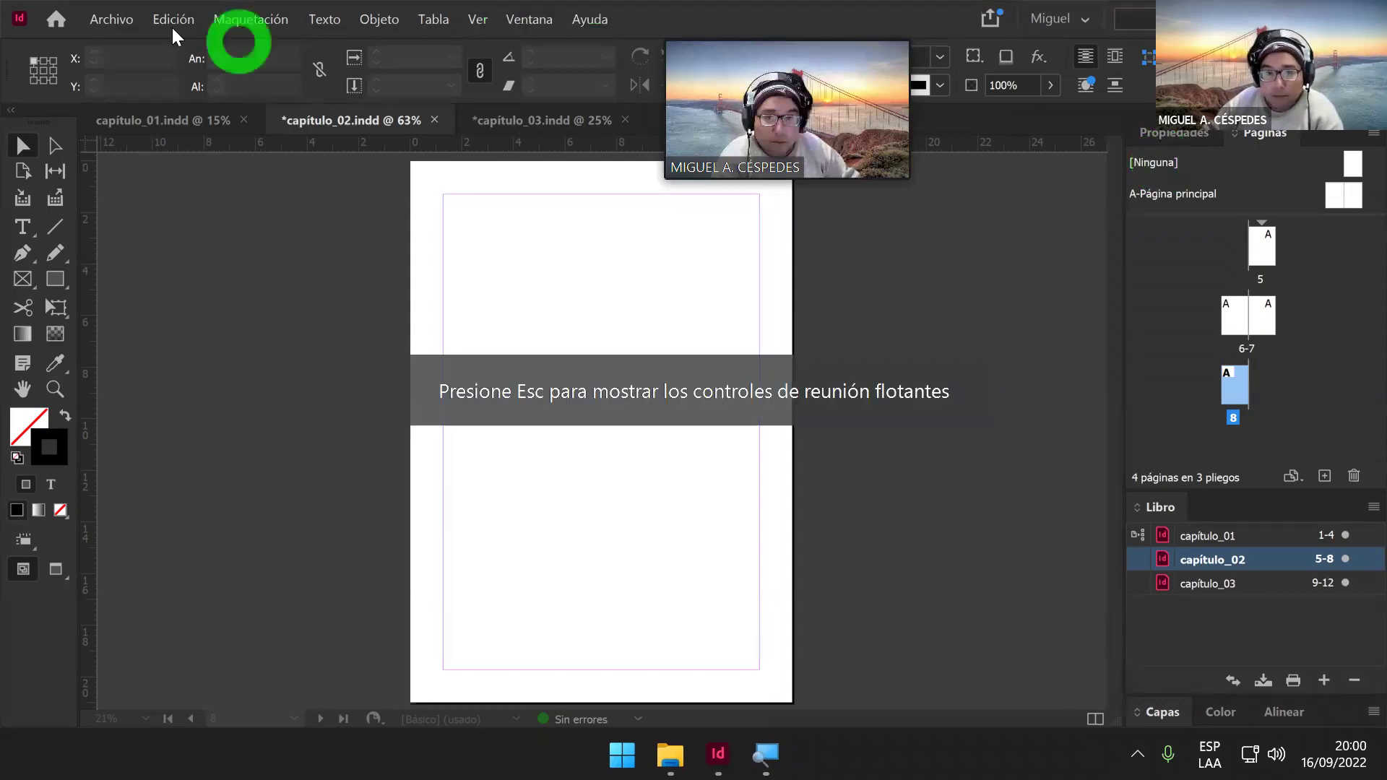
Step: Save capítulo_02 and capítulo_03, and check whether capítulo_01 has changes to save
{"action": "left_click", "coordinate": [114, 20]}
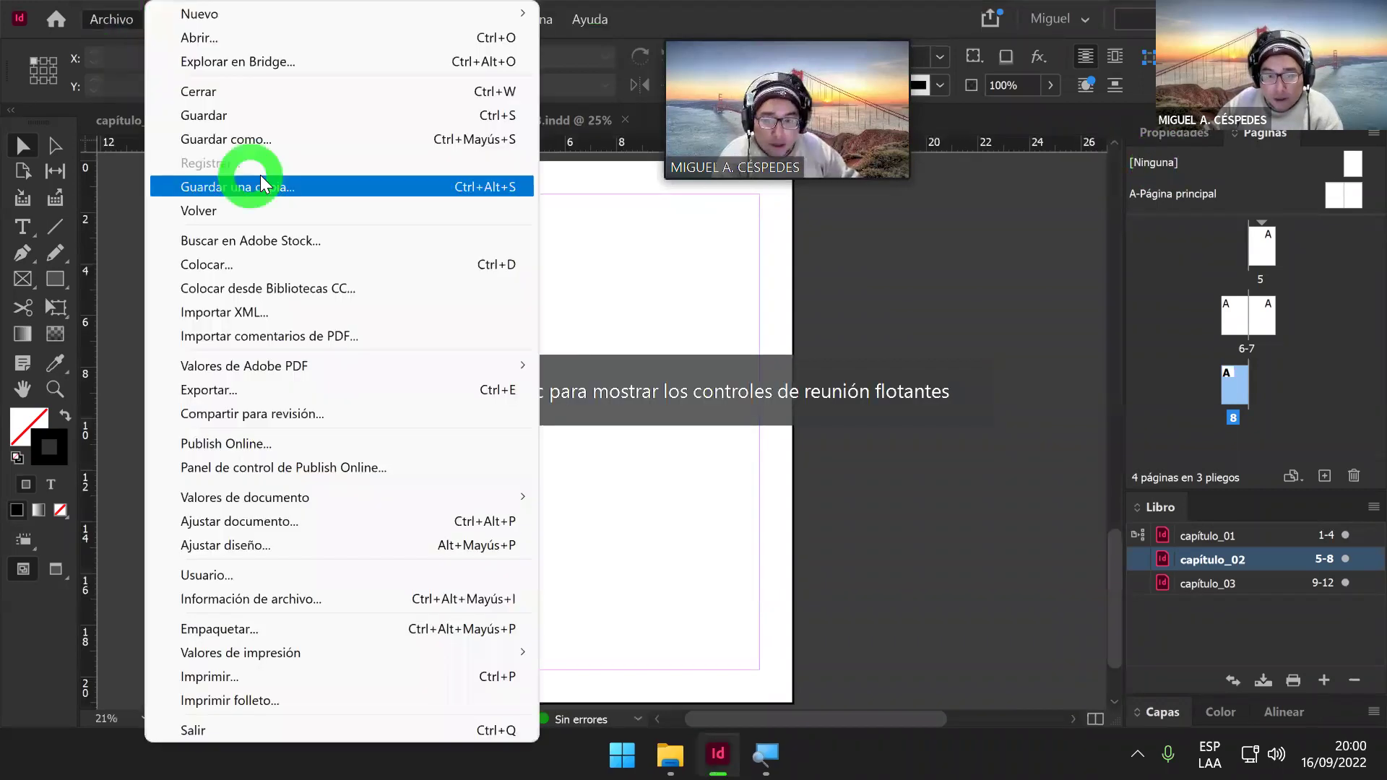
{"action": "left_click", "coordinate": [302, 119]}
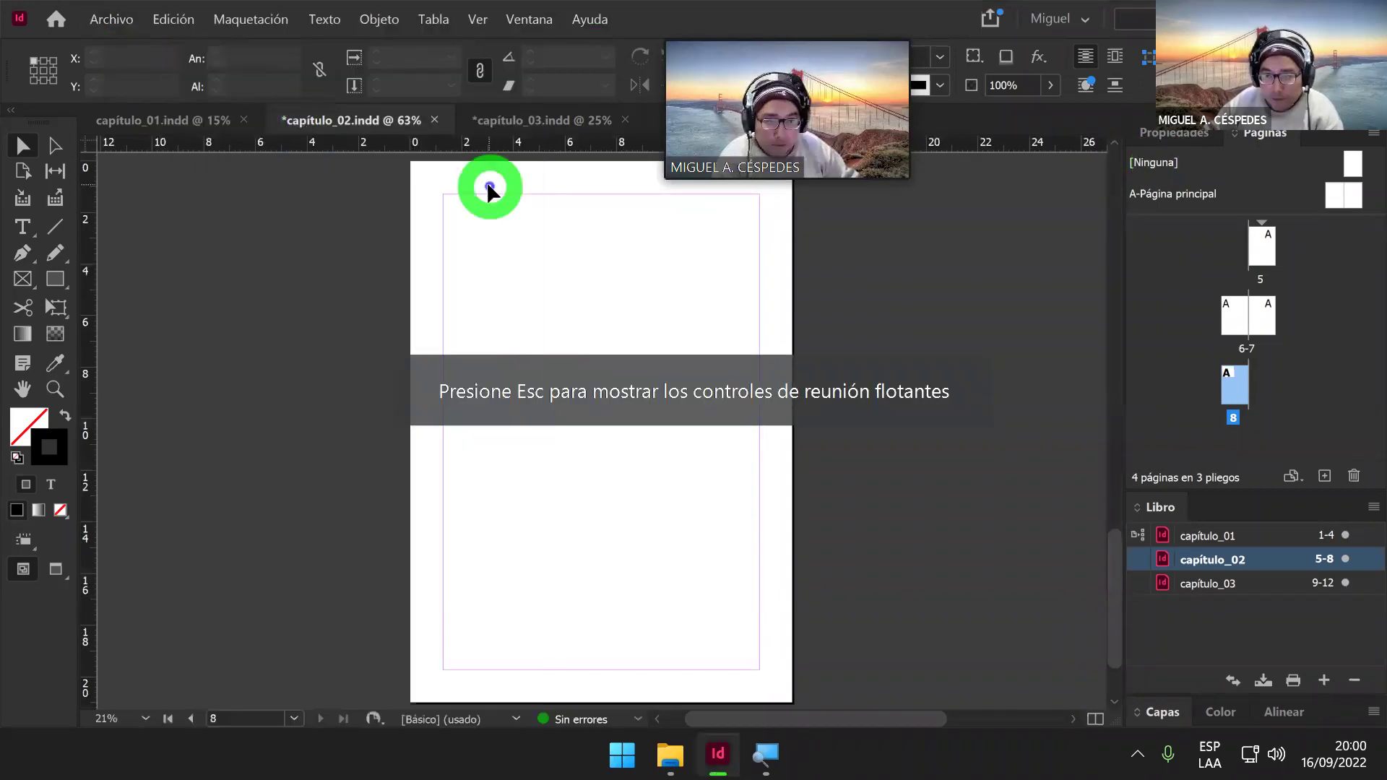
{"action": "left_click", "coordinate": [519, 133]}
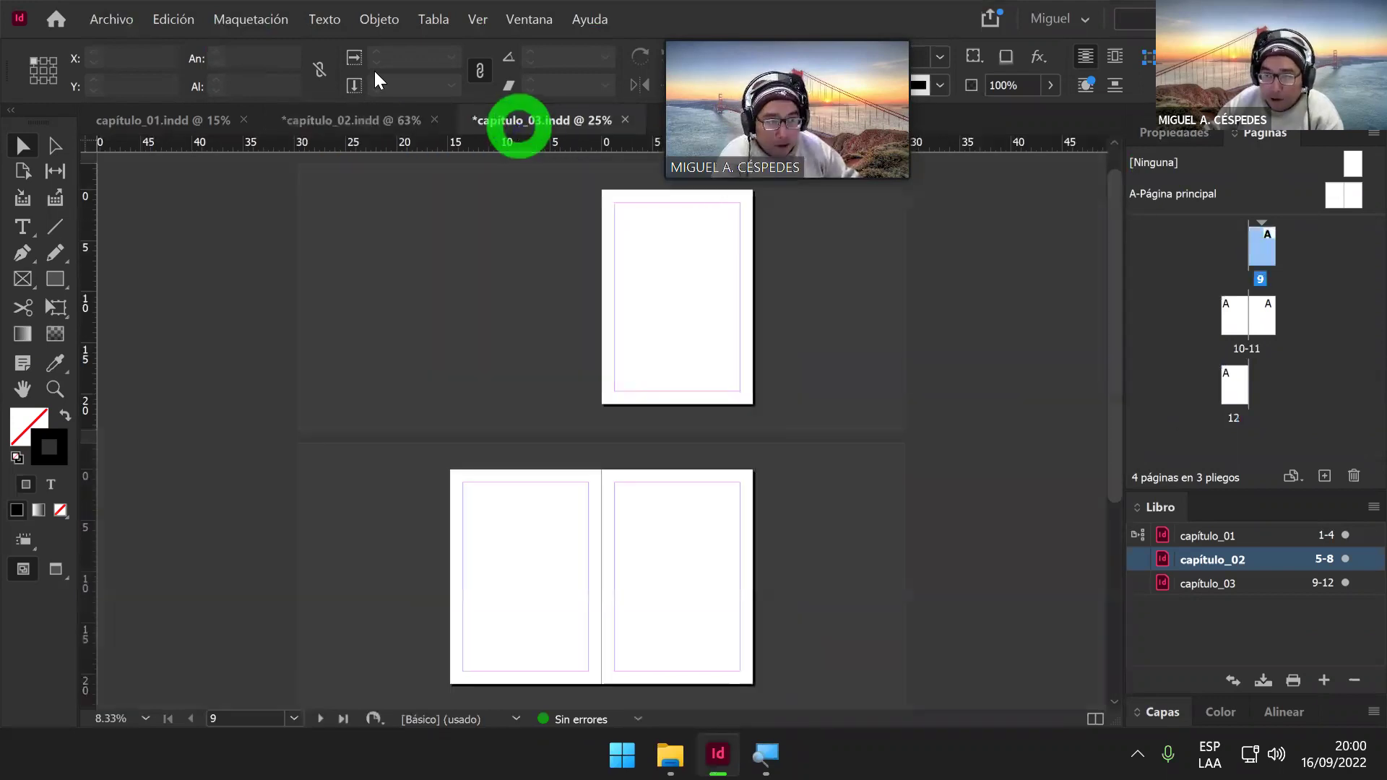
{"action": "left_click", "coordinate": [113, 20]}
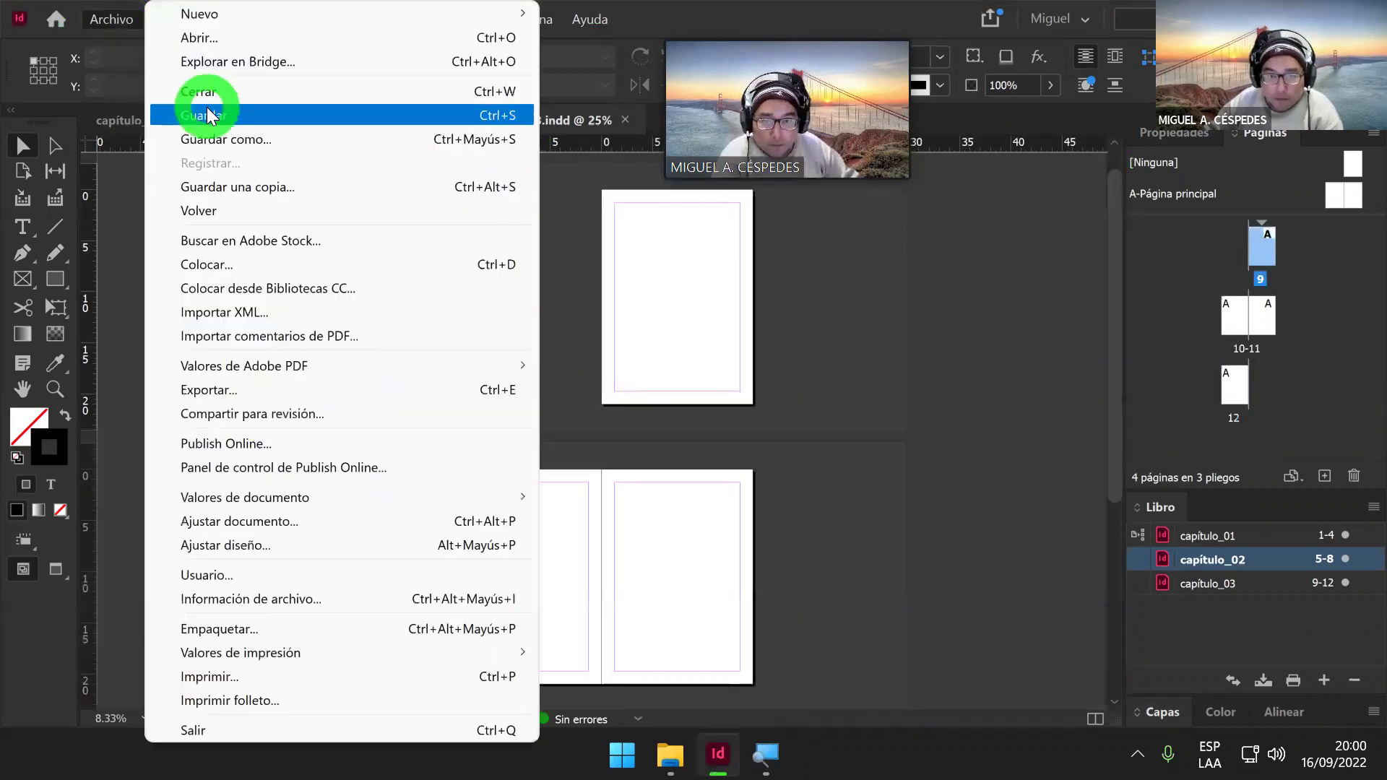
{"action": "left_click", "coordinate": [189, 115]}
{"action": "left_click", "coordinate": [155, 124]}
{"action": "left_click", "coordinate": [109, 20]}
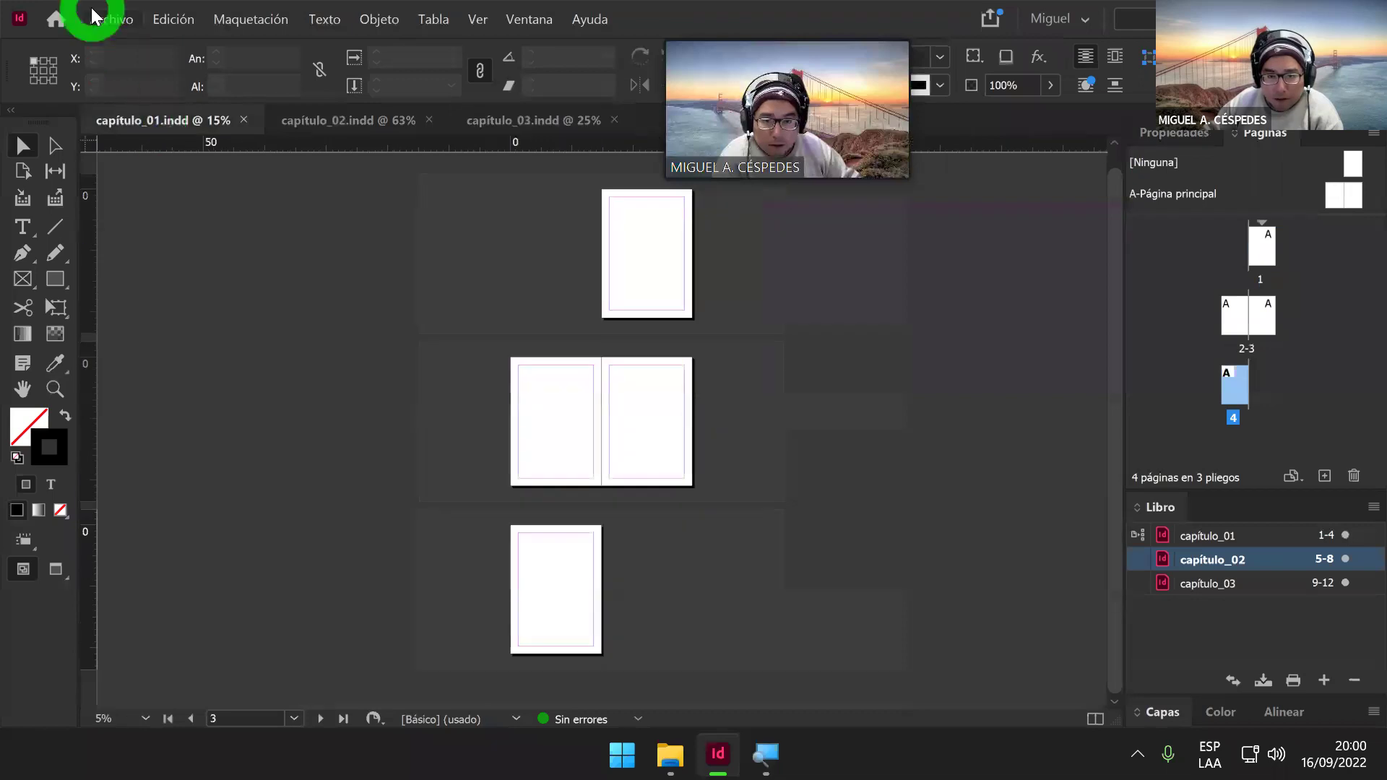
{"action": "left_click", "coordinate": [220, 115]}
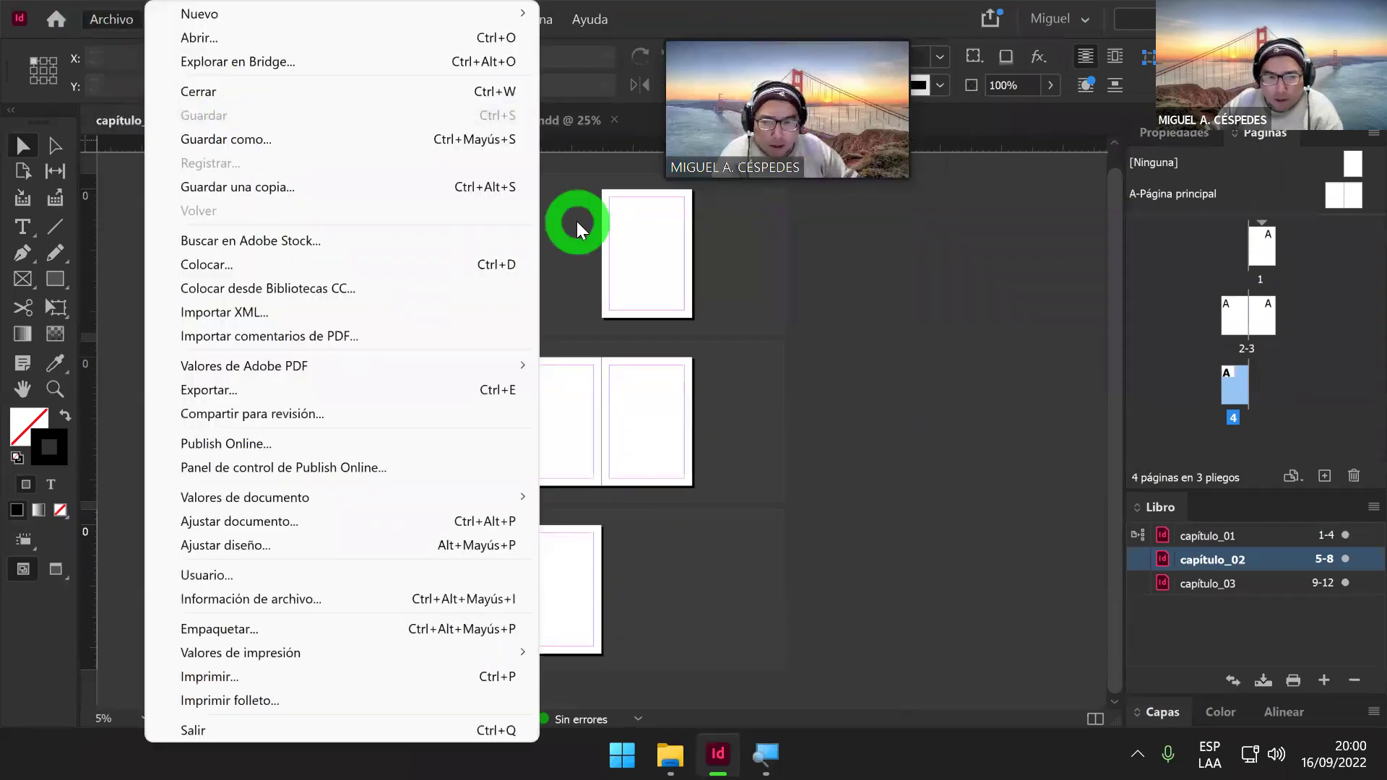
{"action": "left_click", "coordinate": [909, 267]}
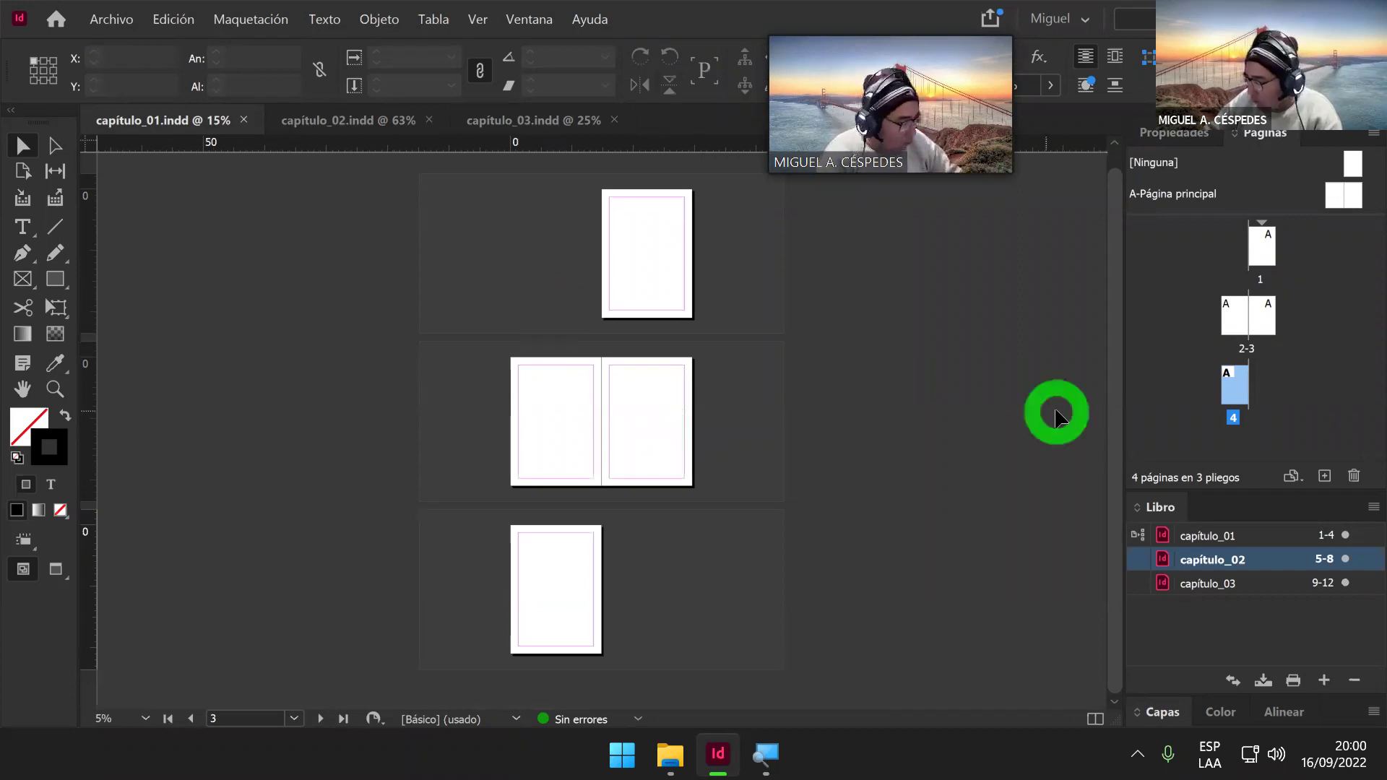
Step: Check the three chapter documents, close them, and exit InDesign, saving the changes to Libro.indb
{"action": "left_click", "coordinate": [1255, 539]}
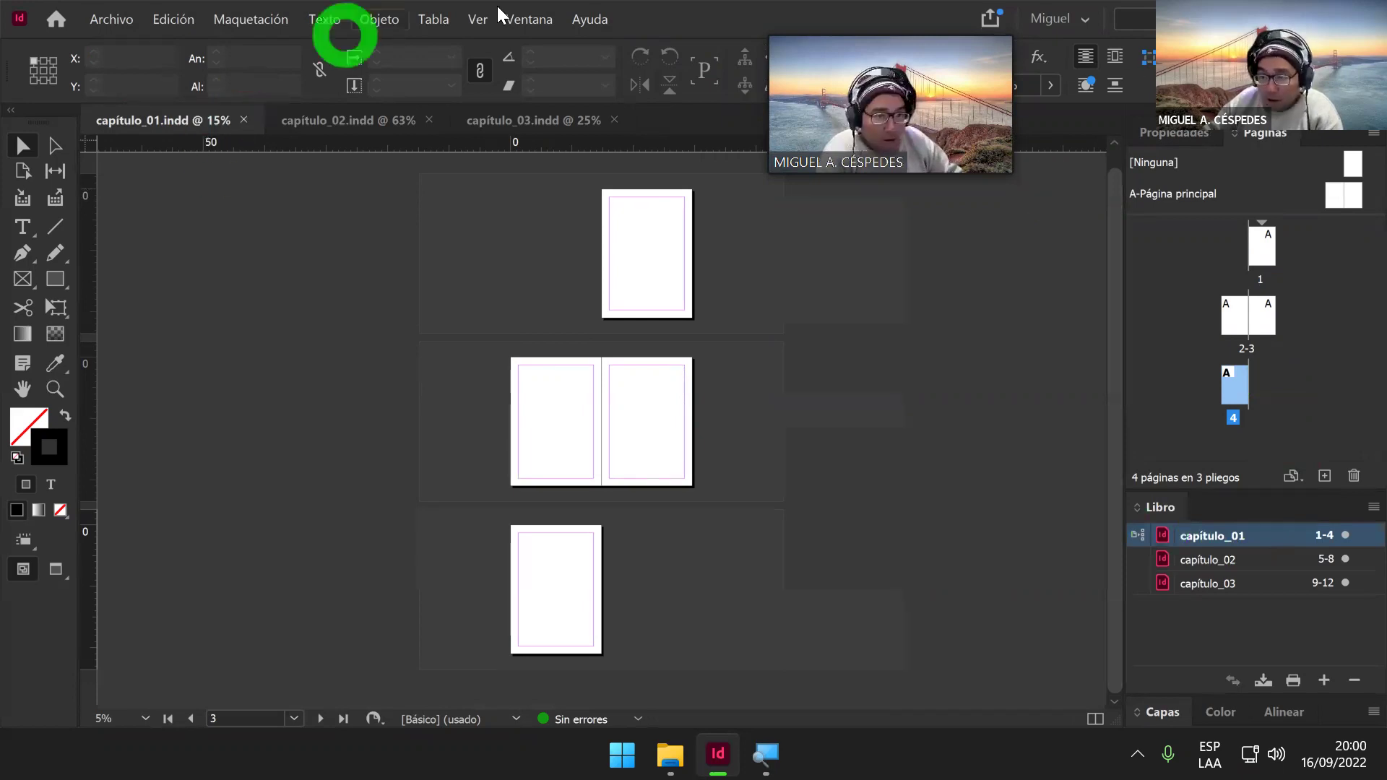
{"action": "left_click", "coordinate": [470, 125]}
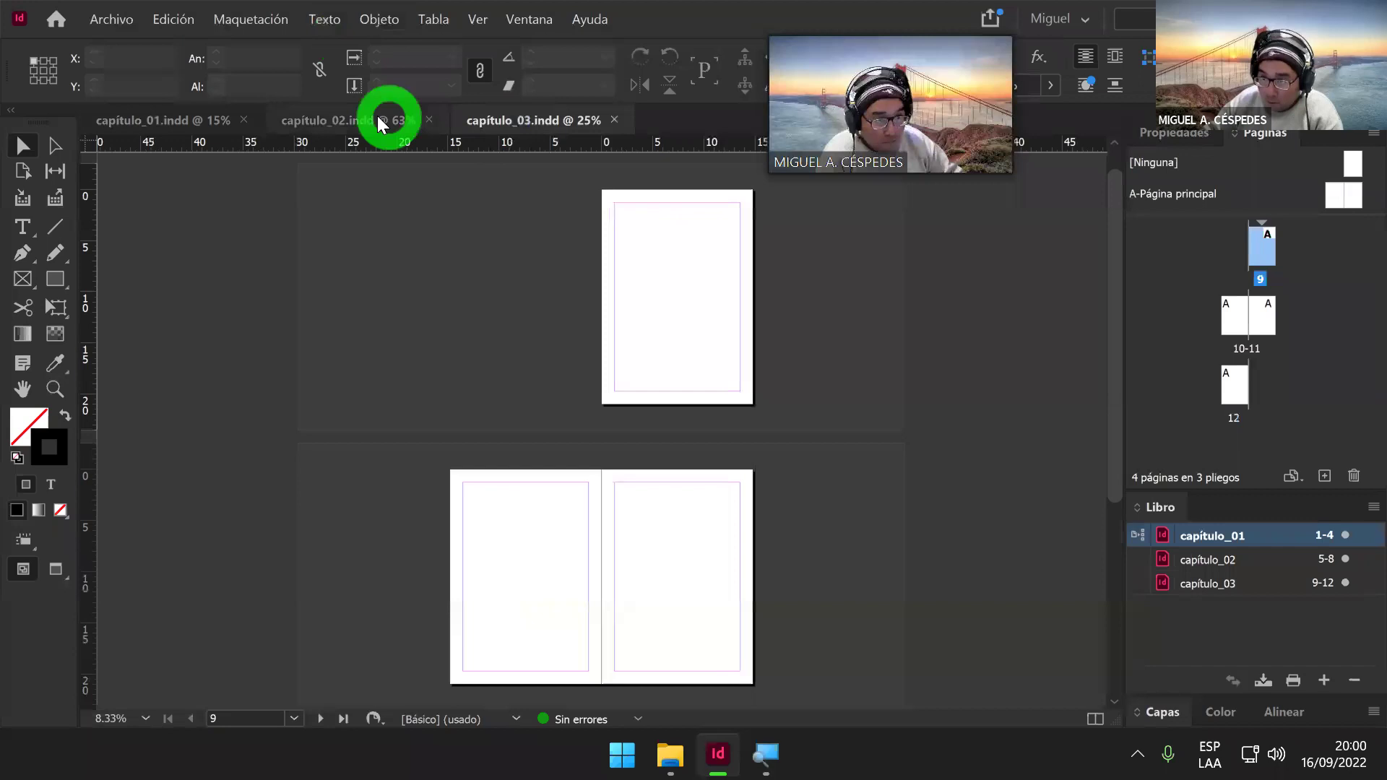
{"action": "left_click", "coordinate": [381, 124]}
{"action": "left_click", "coordinate": [172, 123]}
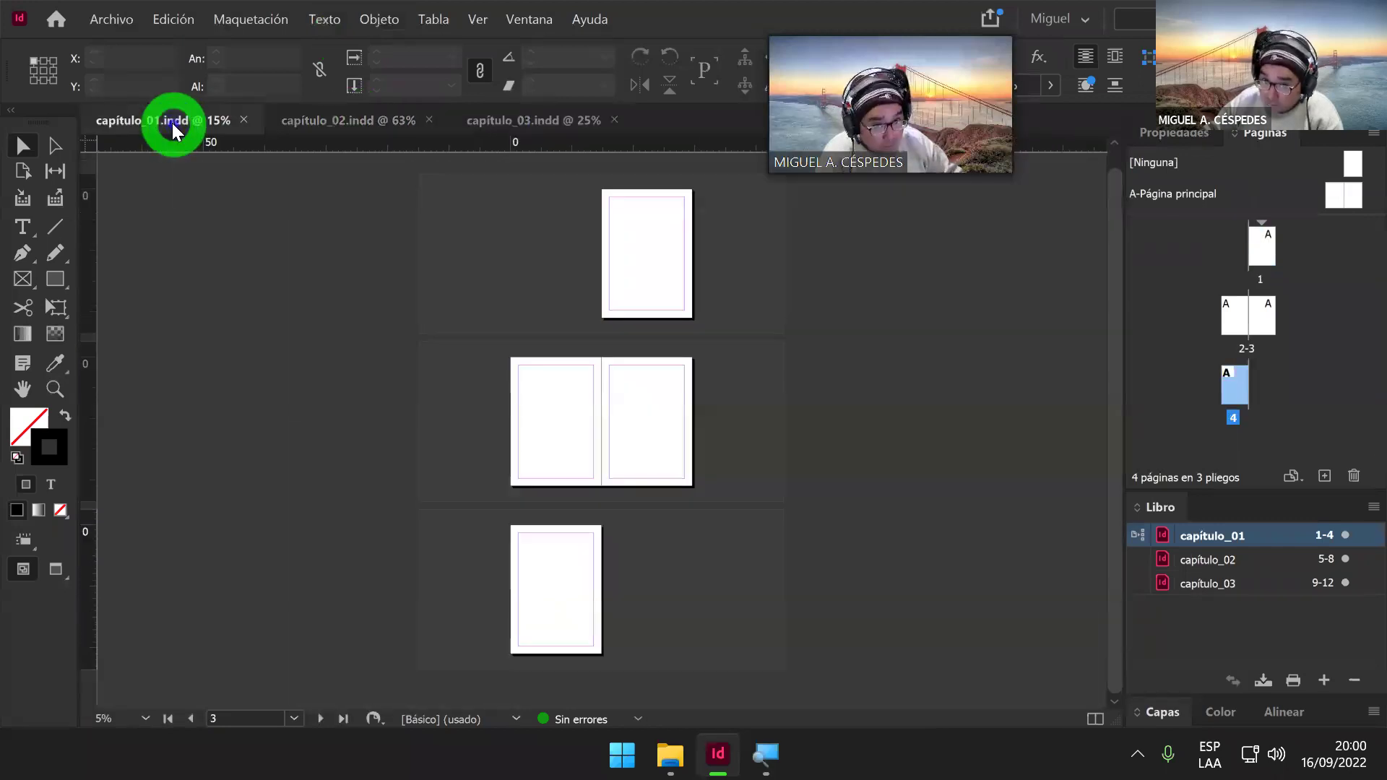
{"action": "left_click", "coordinate": [244, 120]}
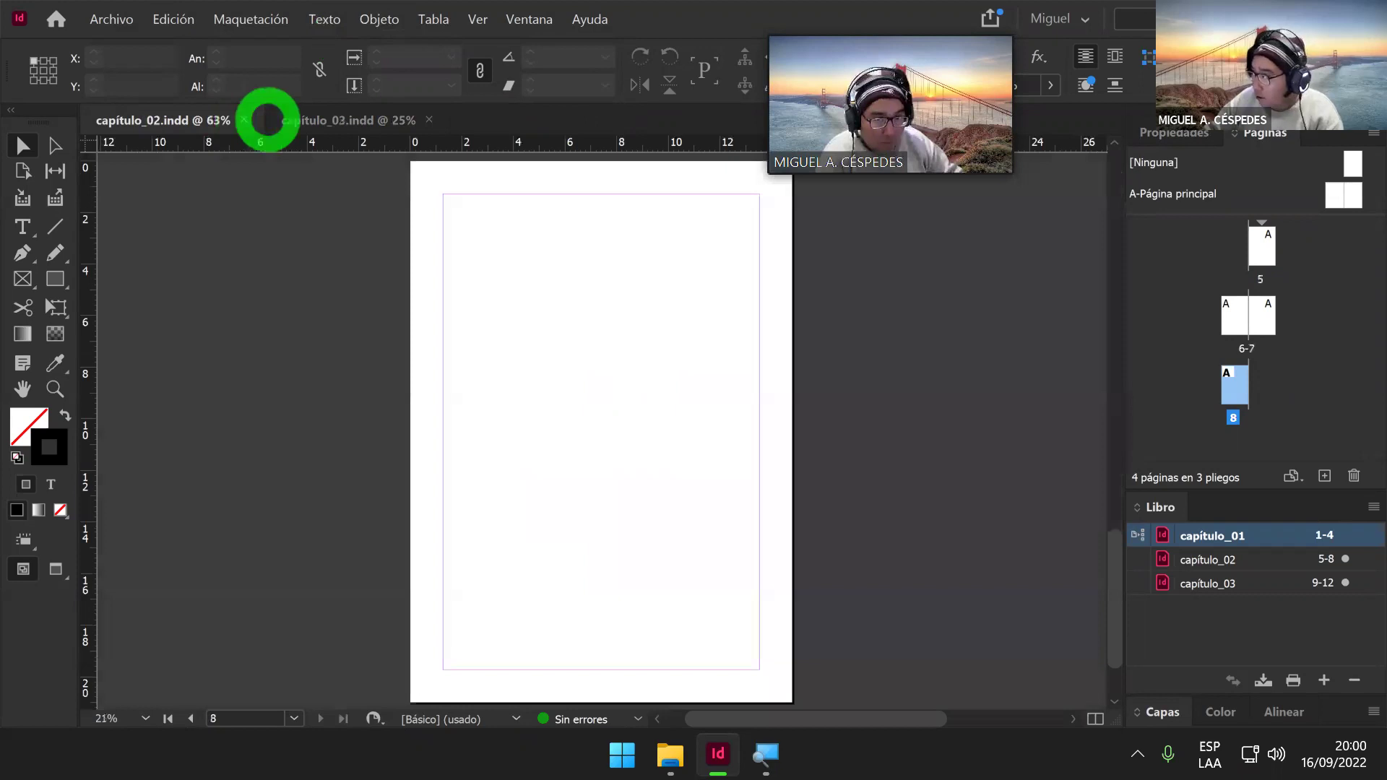
{"action": "key", "text": "ctrl+q"}
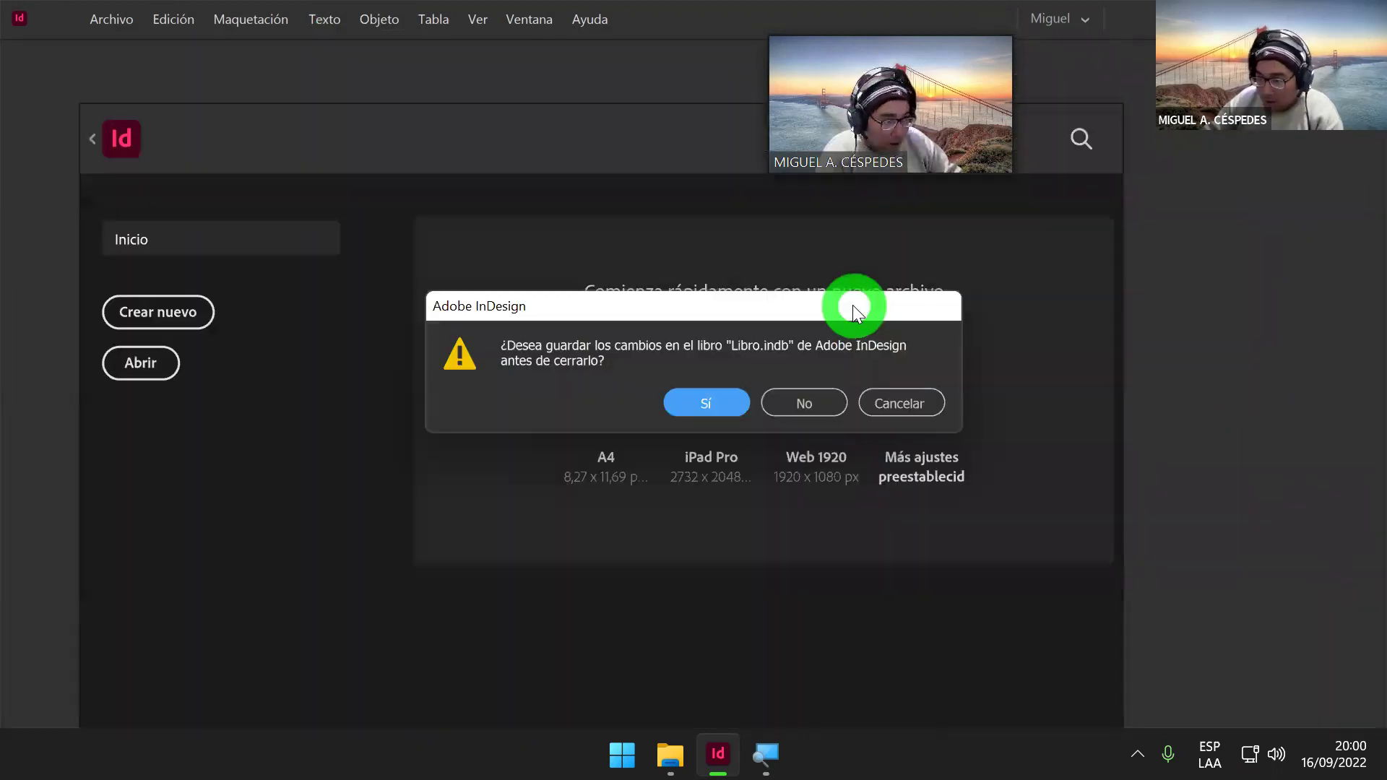
{"action": "left_click", "coordinate": [705, 400]}
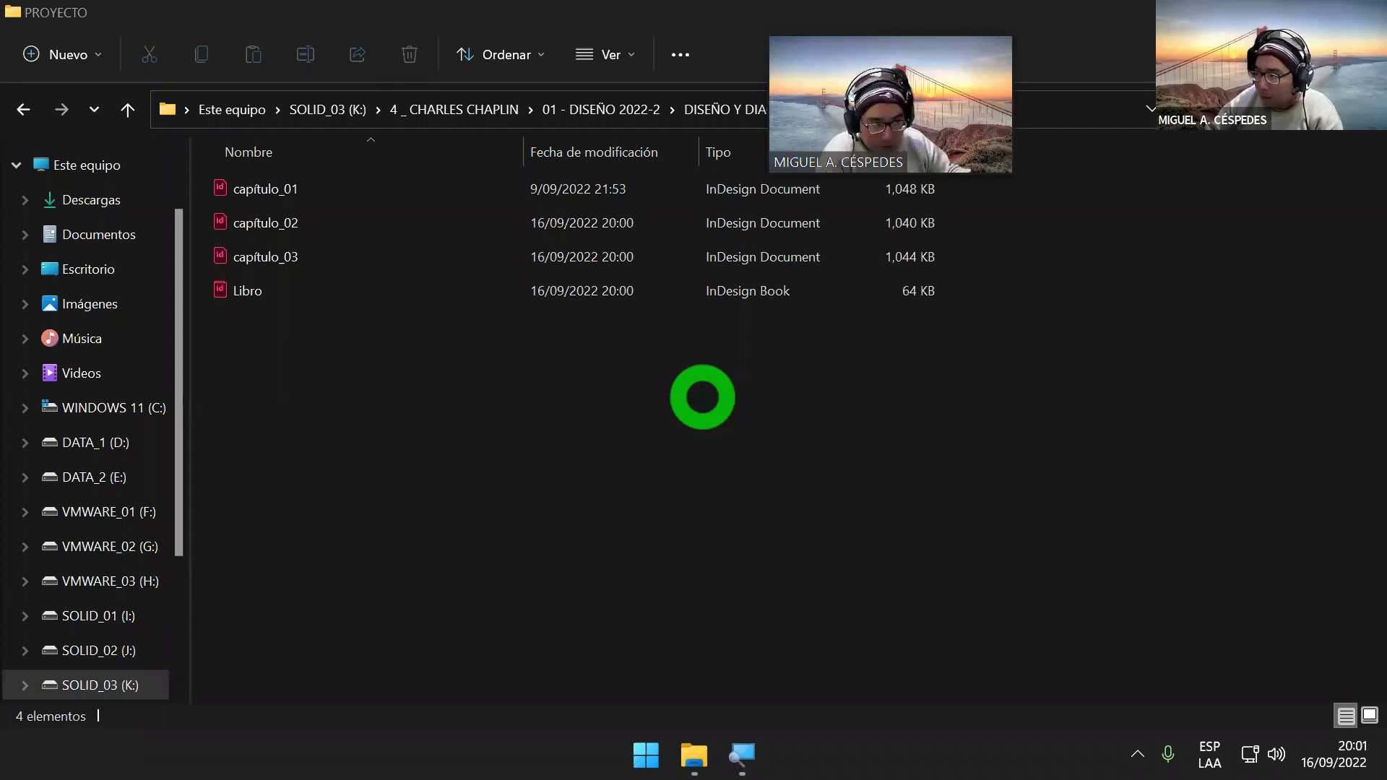
Step: Open the Libro book from the PROYECYO DE INDESIGN 2022_2 folder, and open its Capítulo_01 document
{"action": "left_click", "coordinate": [790, 109]}
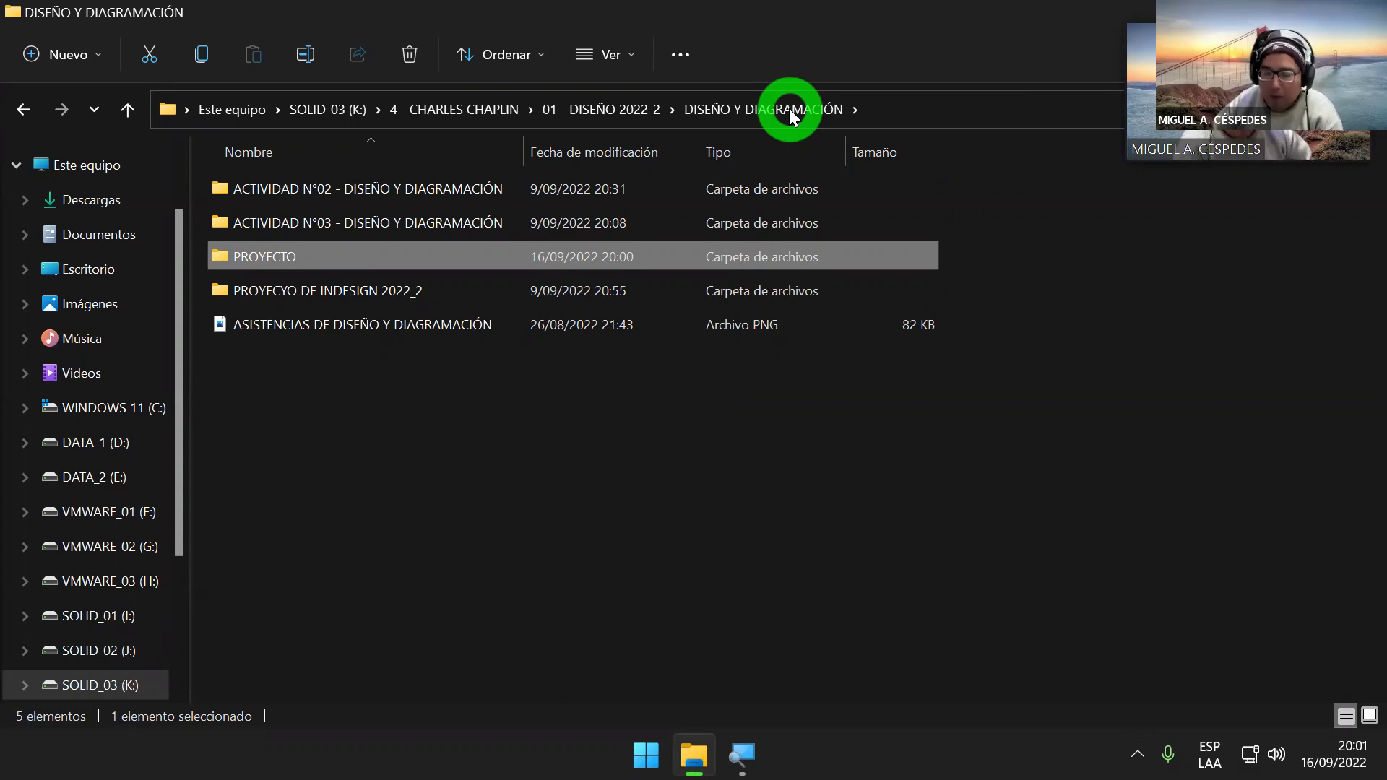
{"action": "left_click", "coordinate": [426, 307]}
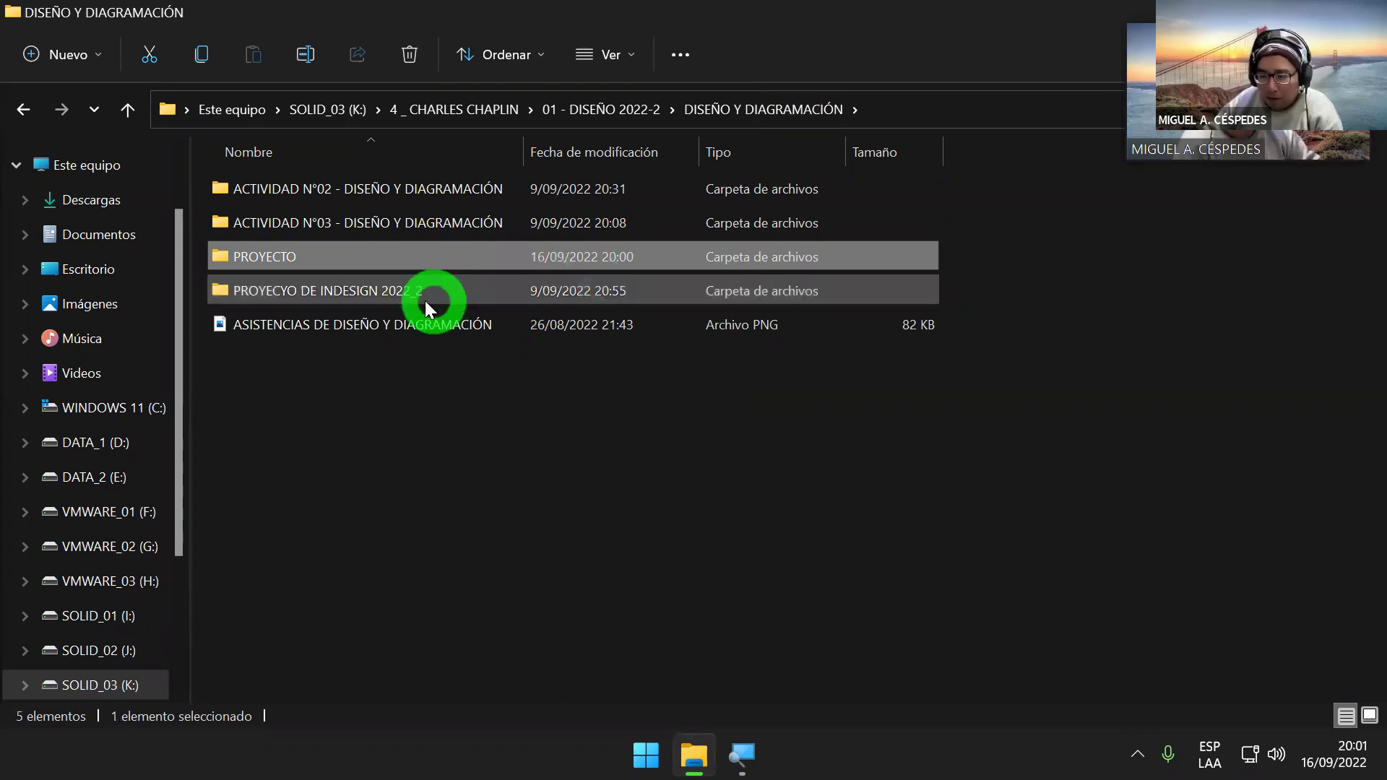
{"action": "left_click", "coordinate": [409, 292]}
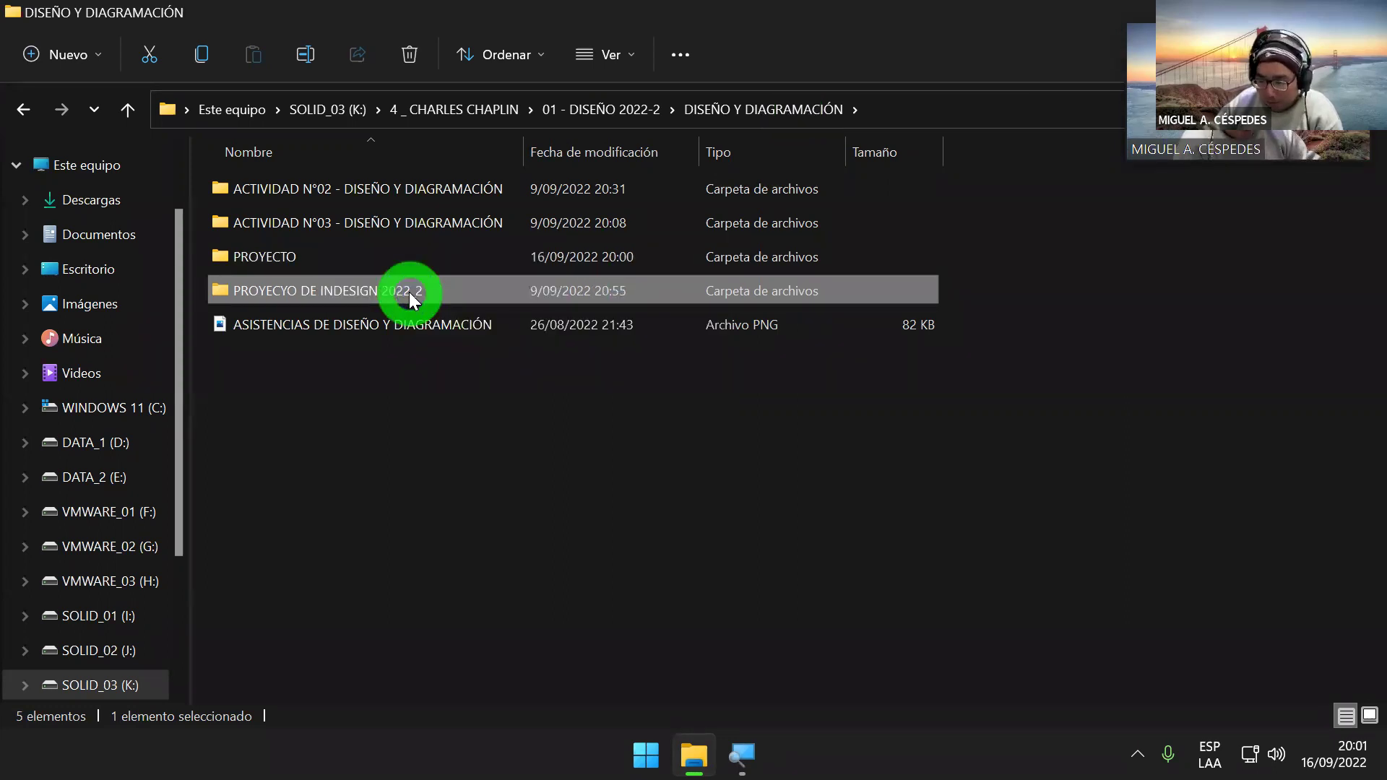
{"action": "double_click", "coordinate": [409, 292]}
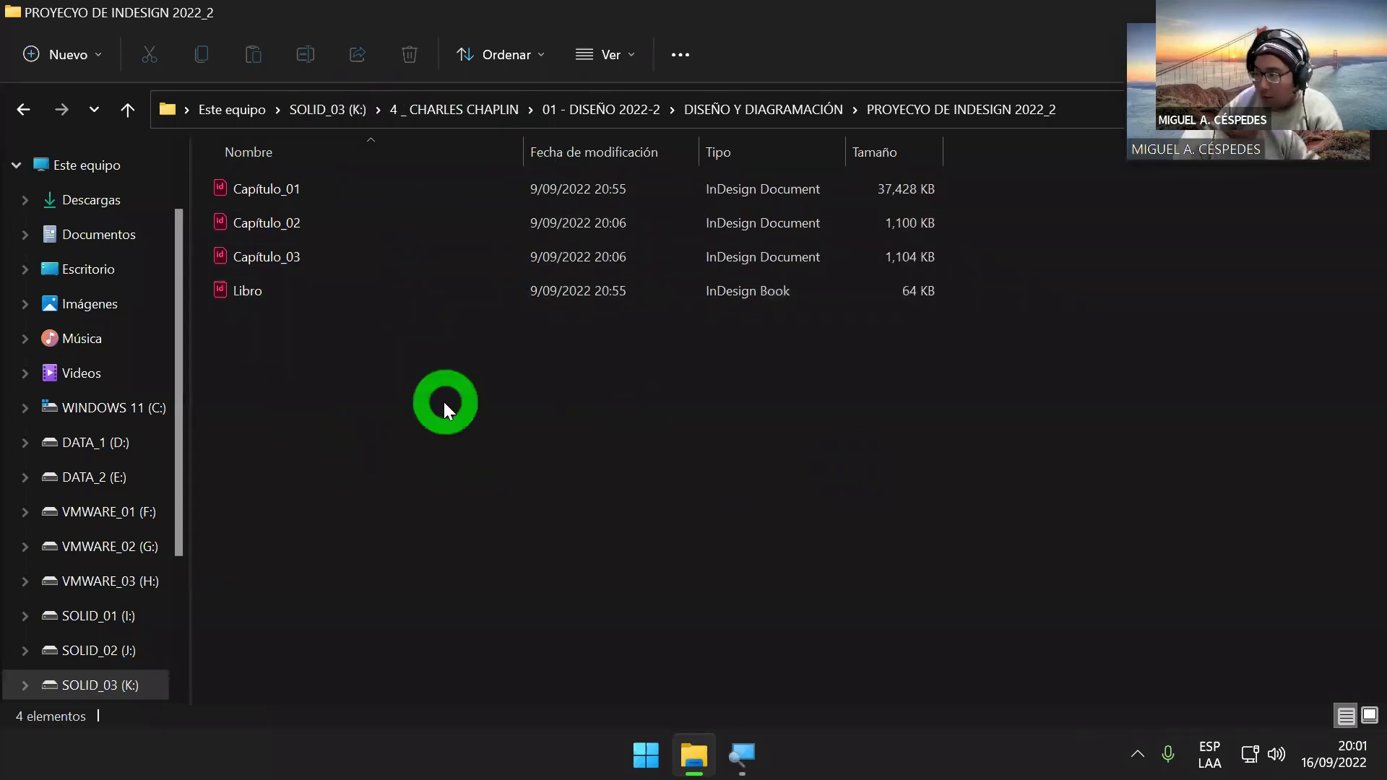
{"action": "double_click", "coordinate": [261, 294]}
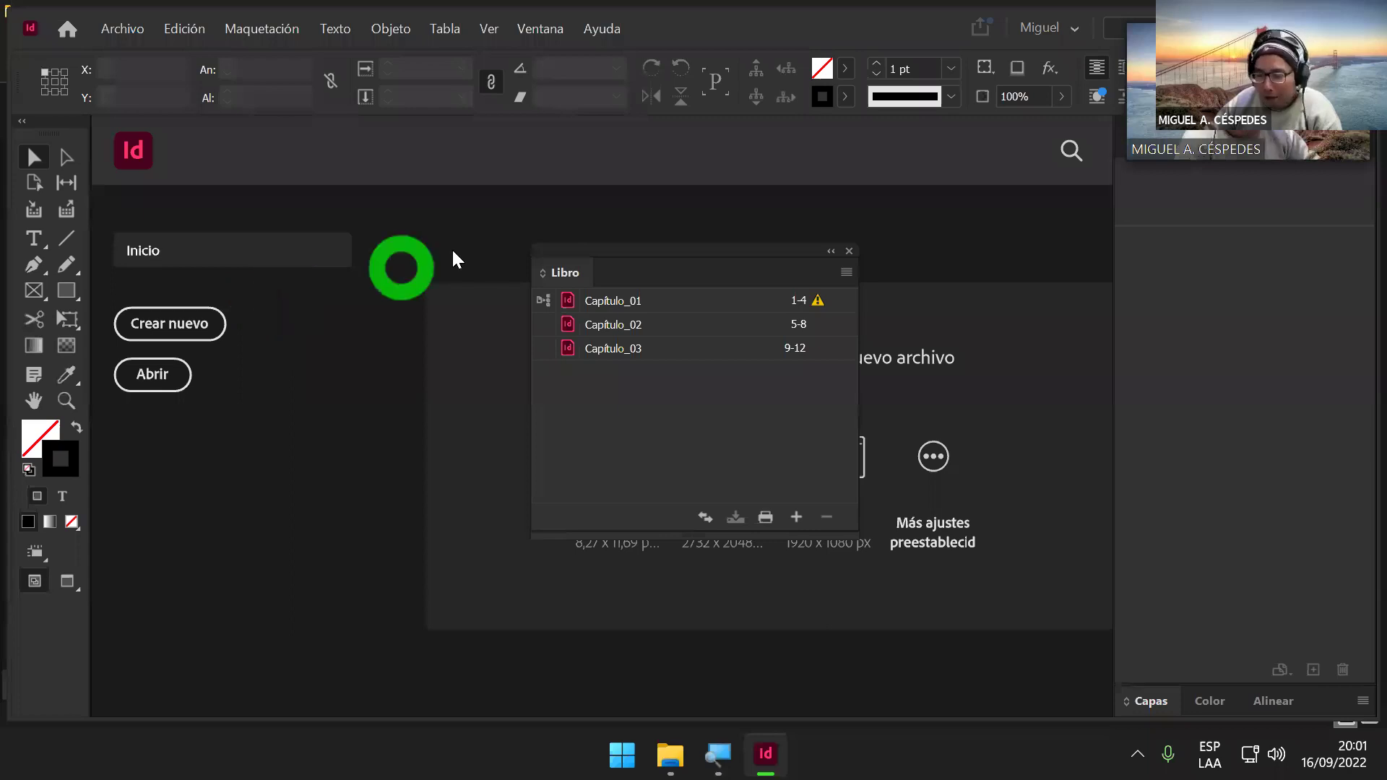
{"action": "mouse_move", "coordinate": [817, 304]}
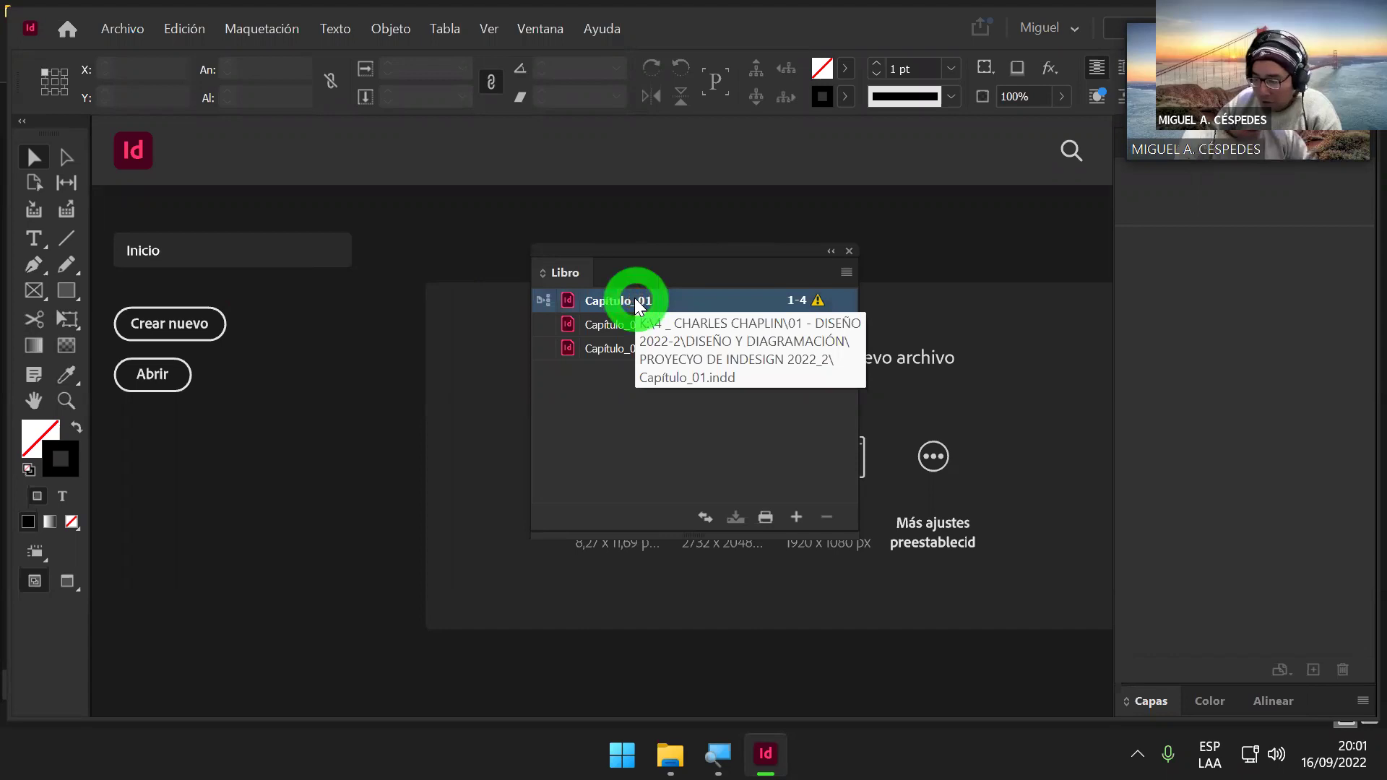
{"action": "left_click", "coordinate": [687, 303]}
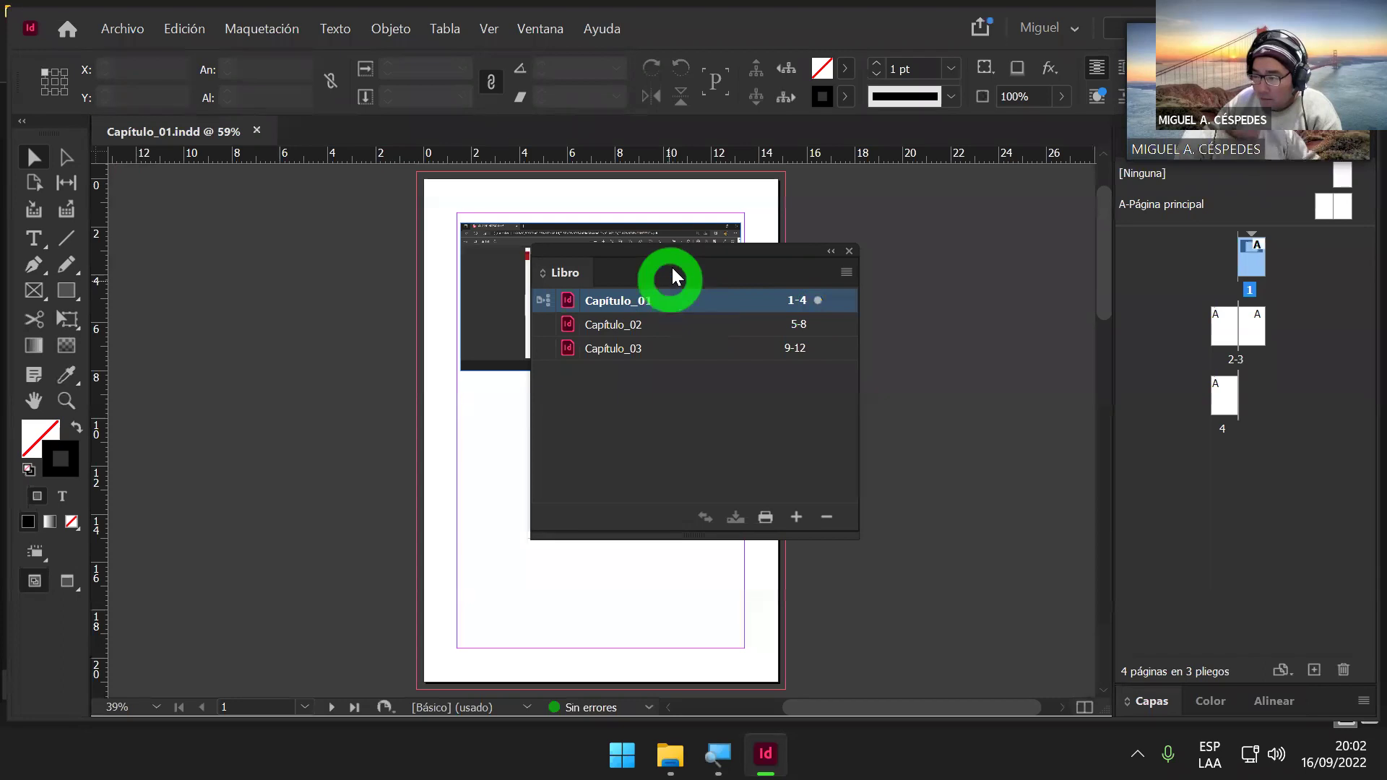
Step: Dock the floating Libro chapter list alongside Páginas and bring the pages of Capítulo_01 back into view
{"action": "left_click_drag", "start_coordinate": [681, 247], "coordinate": [879, 254]}
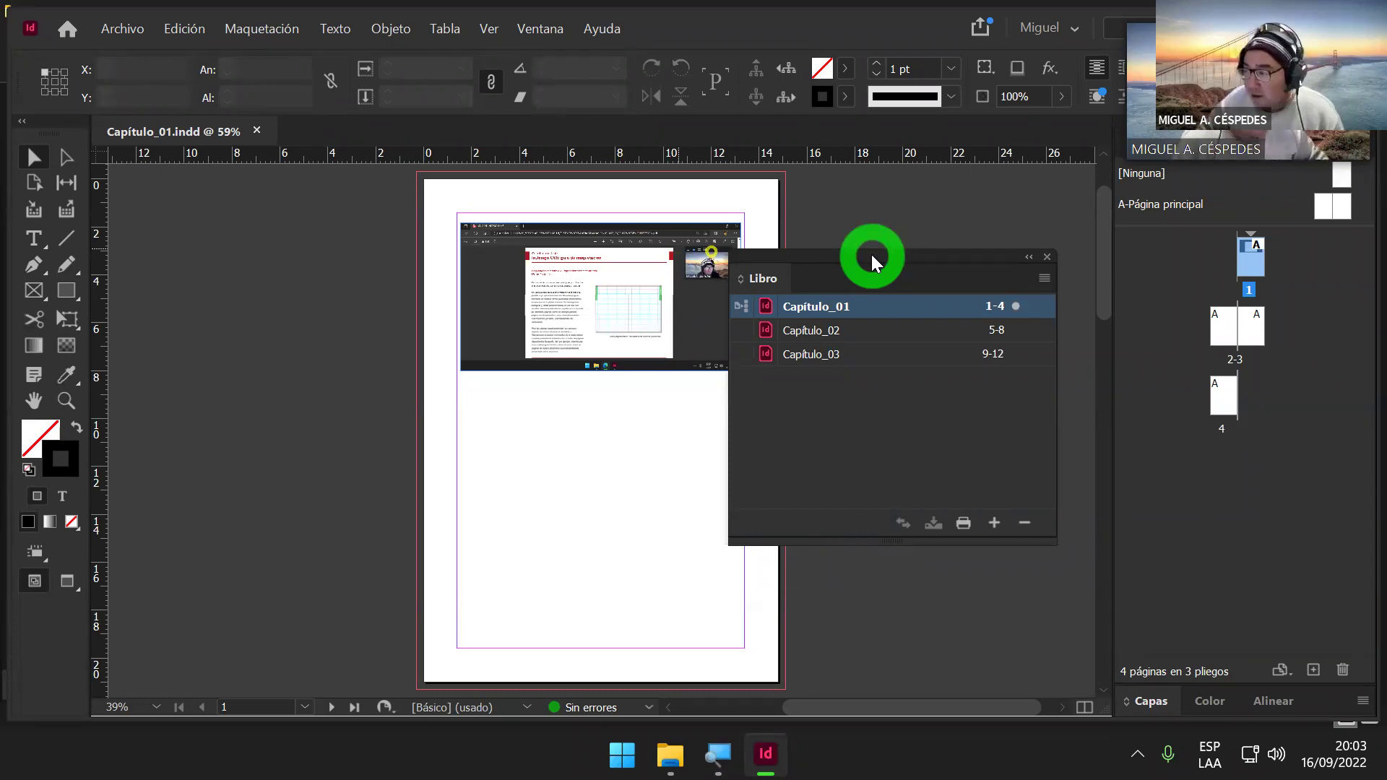
{"action": "left_click_drag", "start_coordinate": [871, 254], "coordinate": [886, 311]}
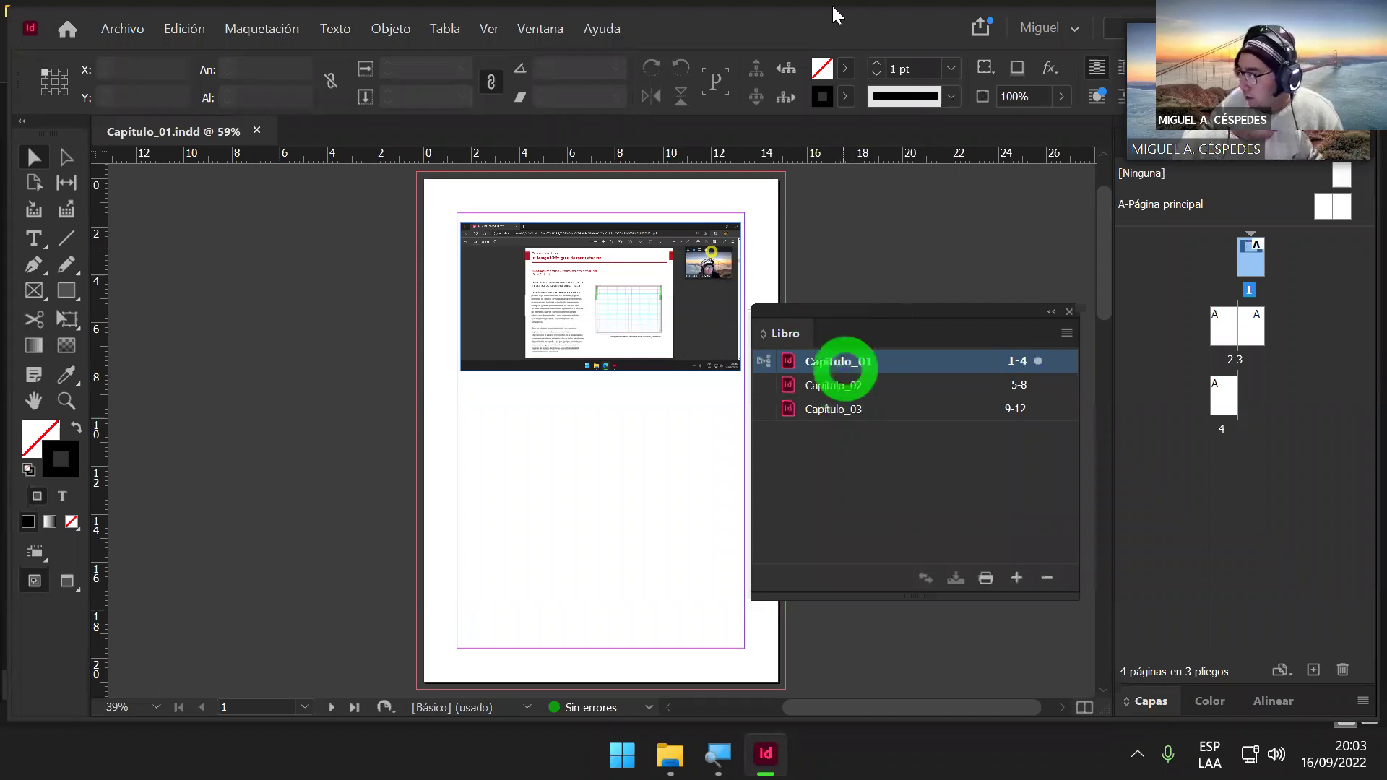
{"action": "left_click_drag", "start_coordinate": [876, 336], "coordinate": [1331, 164]}
{"action": "left_click", "coordinate": [1244, 144]}
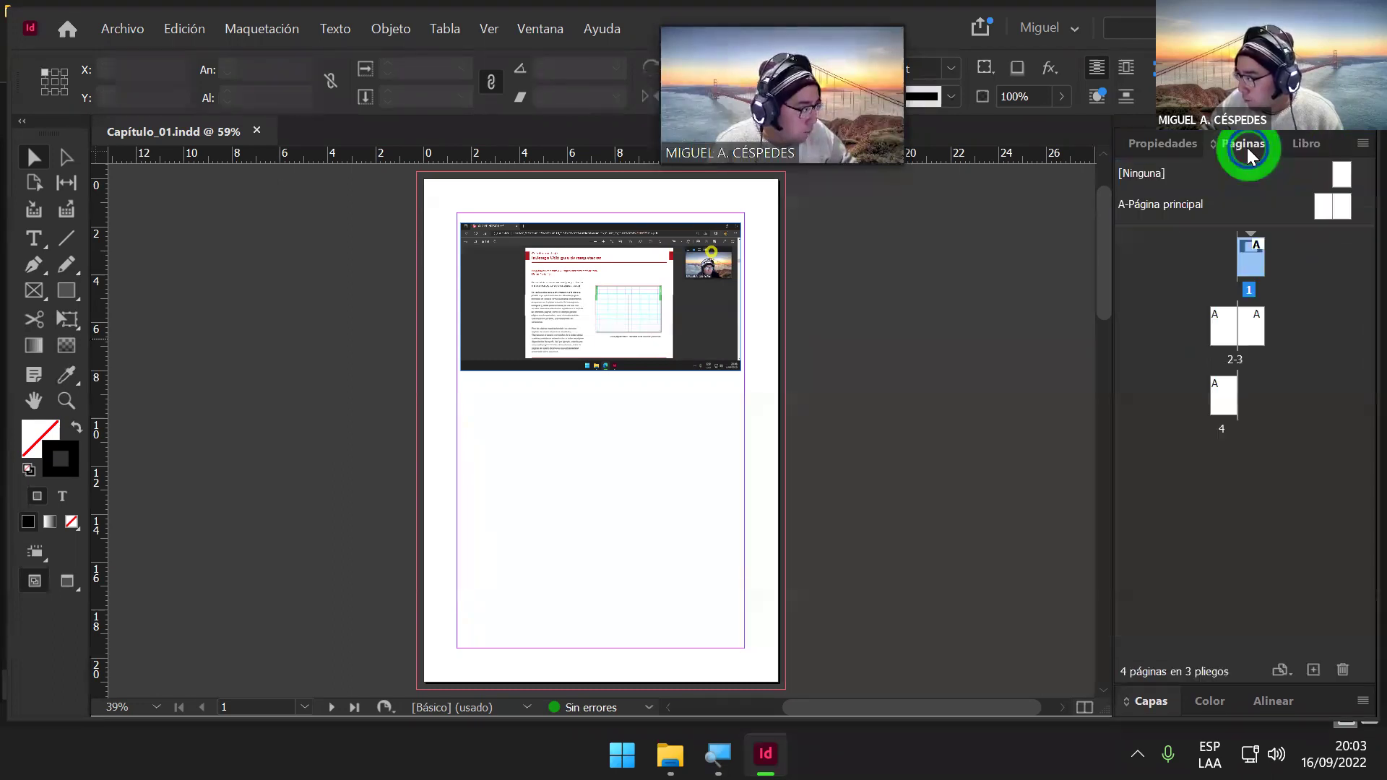
{"action": "left_click_drag", "start_coordinate": [1218, 257], "coordinate": [739, 339]}
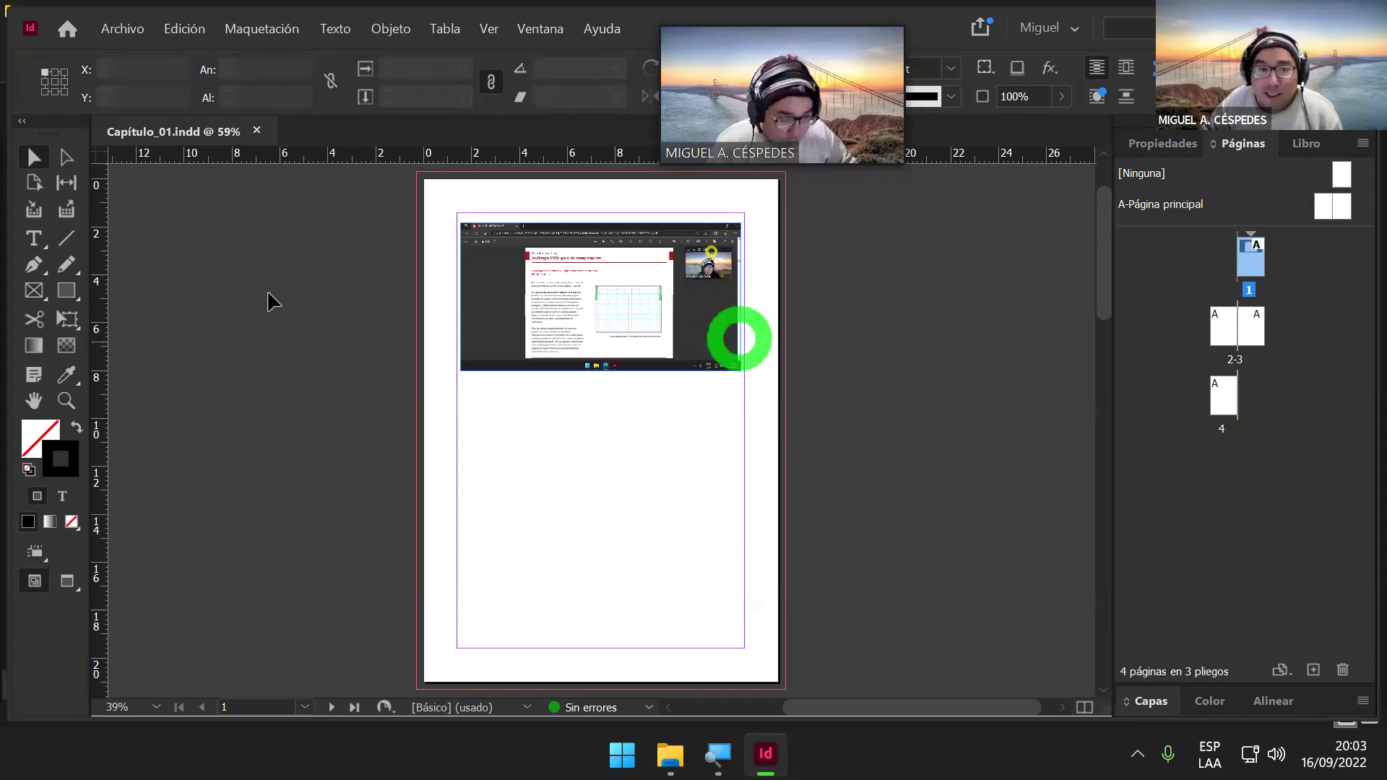
{"action": "left_click", "coordinate": [269, 297]}
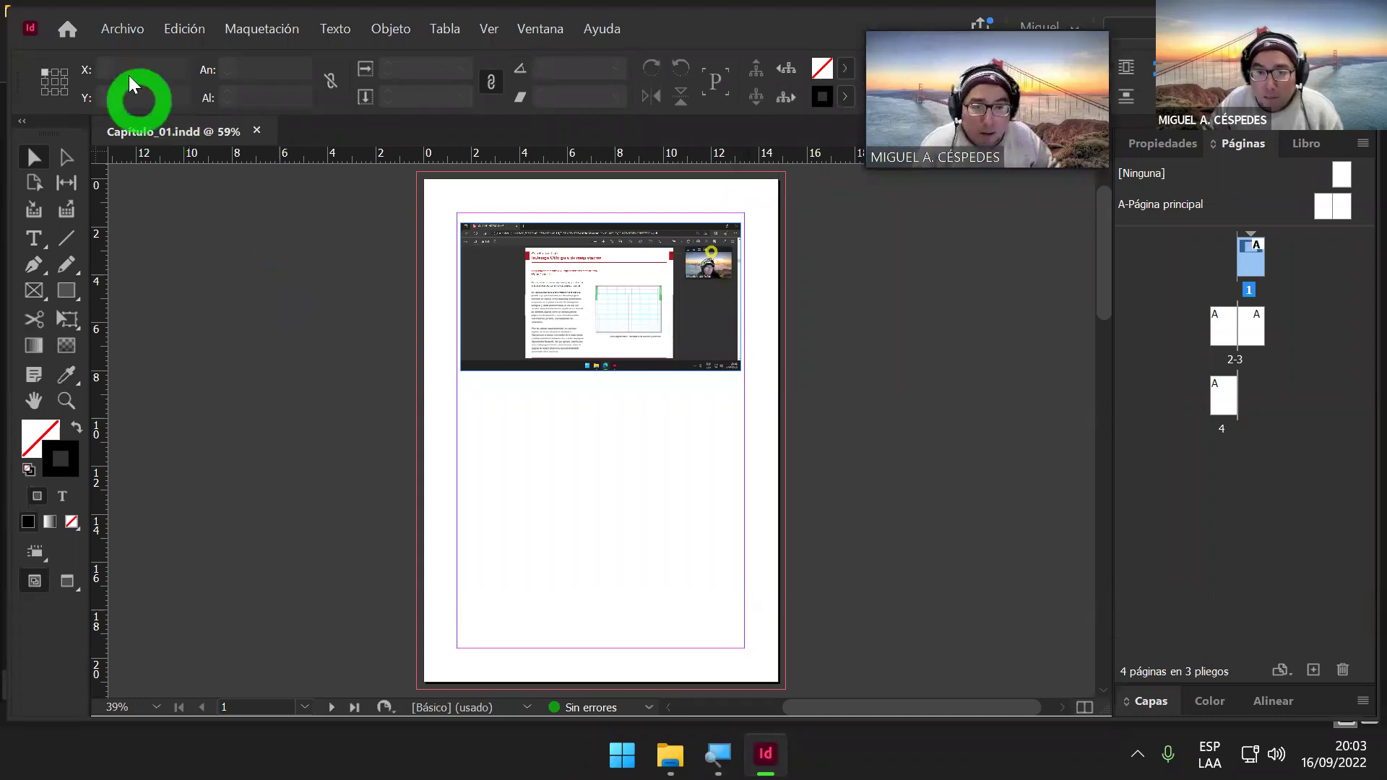
Step: Delete the guide screenshot placed on page 1 of Capítulo_01
{"action": "left_click", "coordinate": [126, 28]}
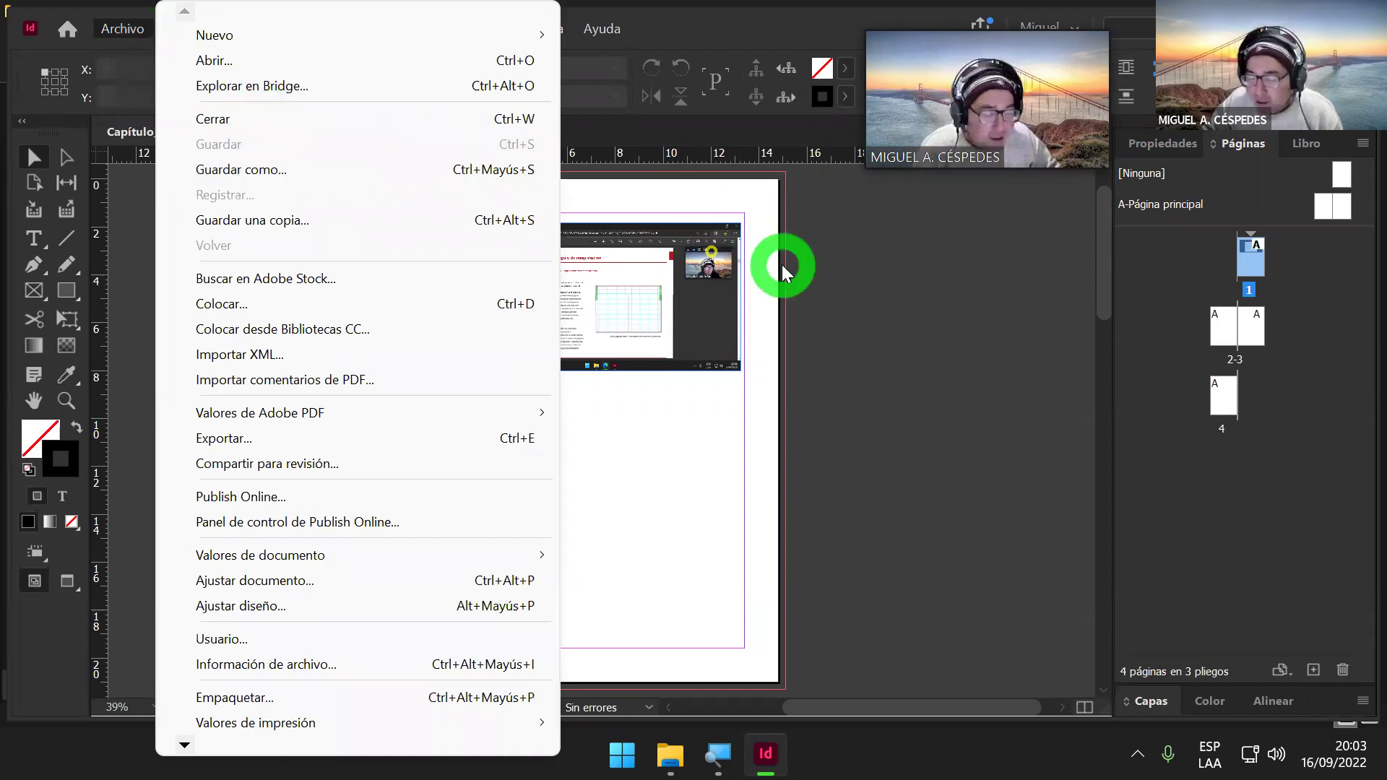
{"action": "left_click", "coordinate": [862, 273]}
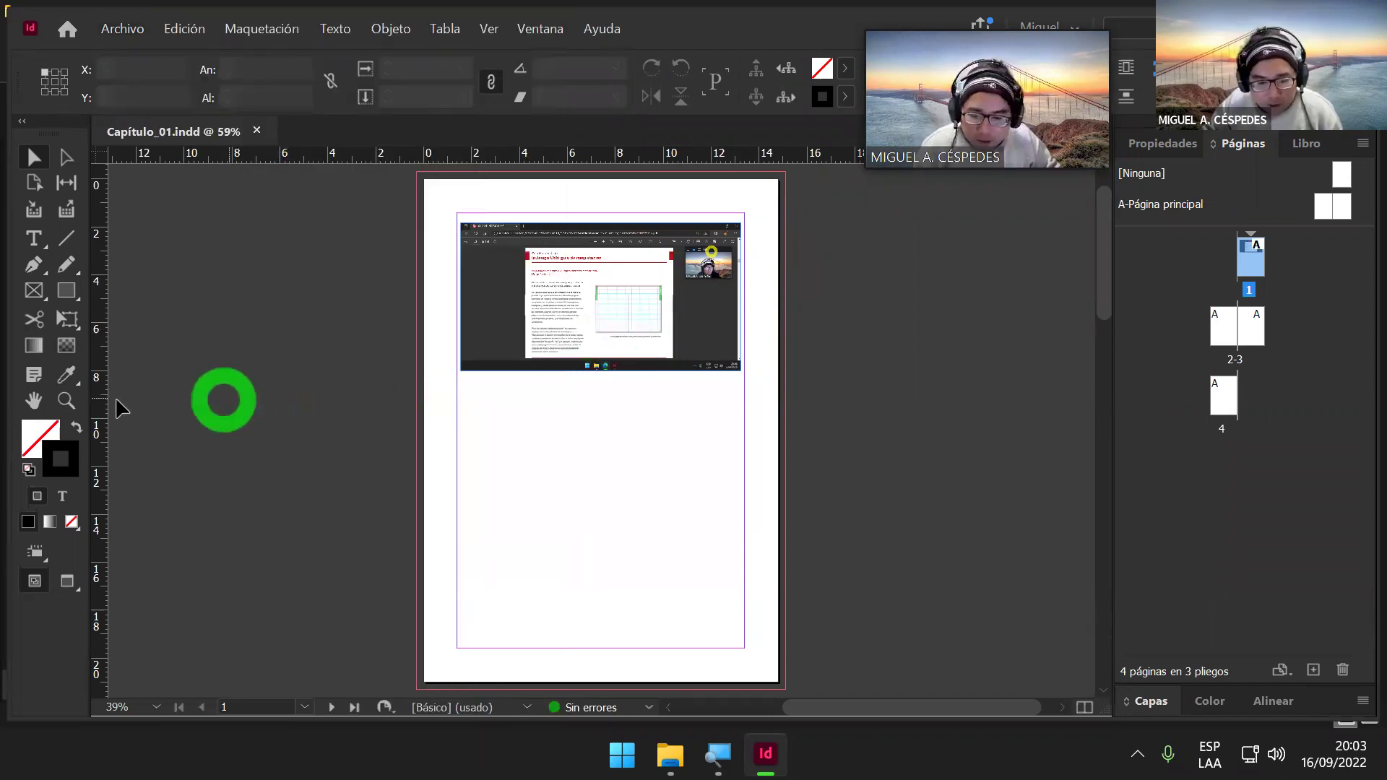
{"action": "left_click", "coordinate": [67, 399]}
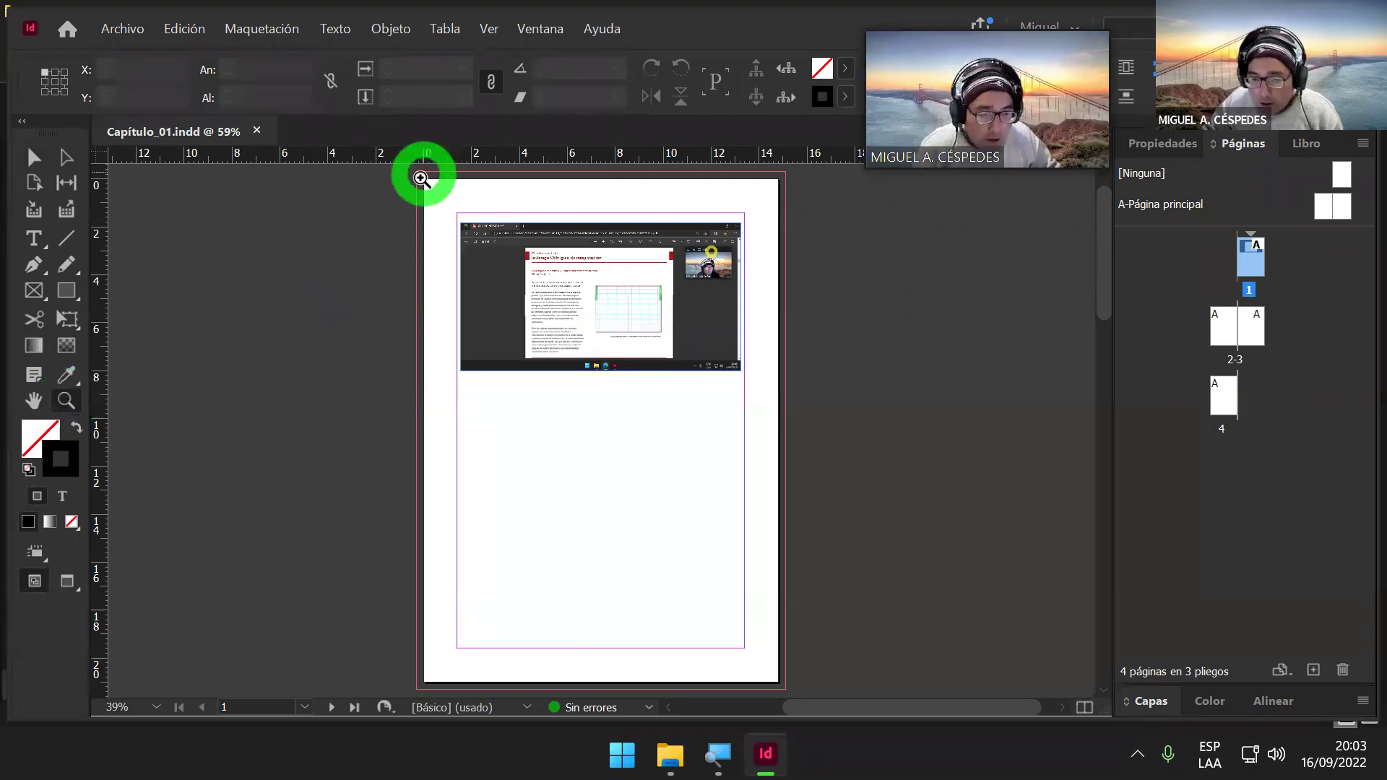
{"action": "left_click_drag", "start_coordinate": [430, 195], "coordinate": [775, 393]}
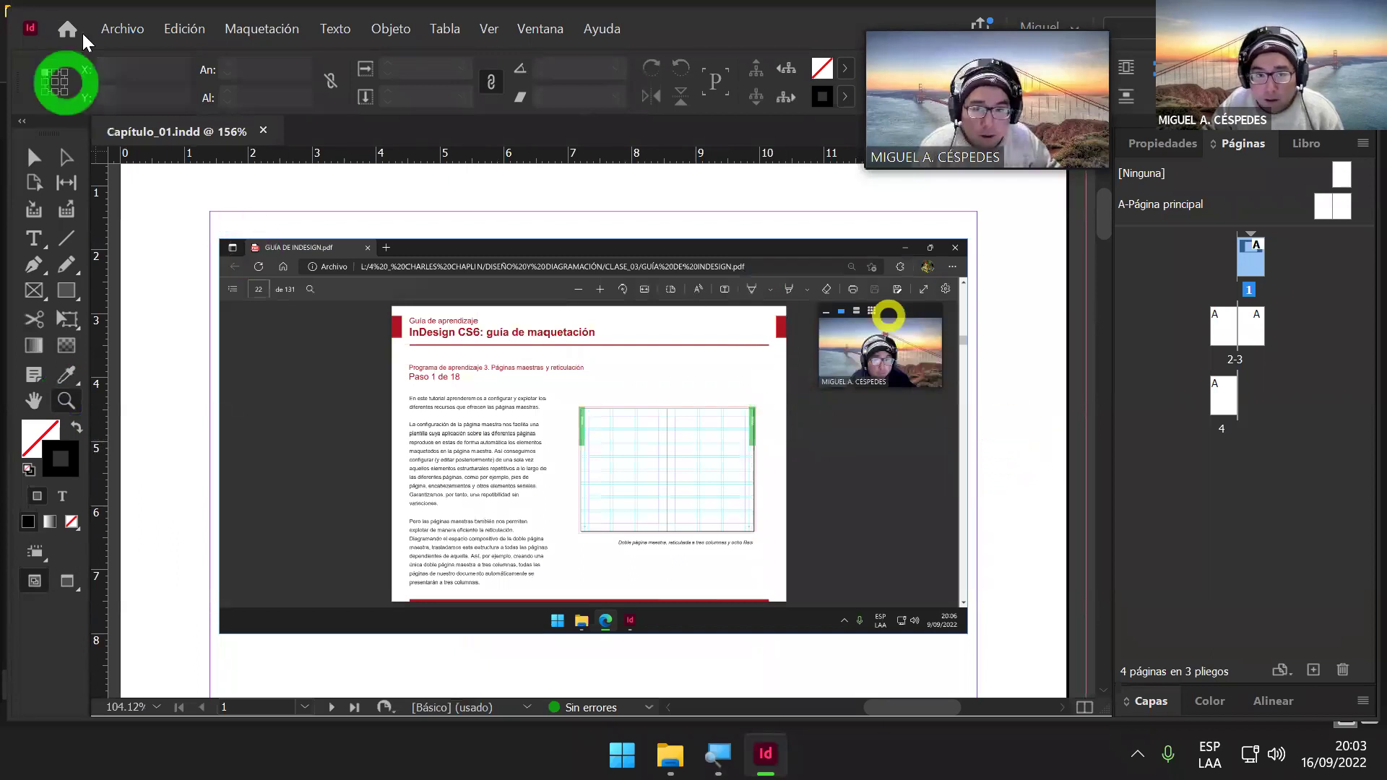
{"action": "left_click", "coordinate": [113, 29]}
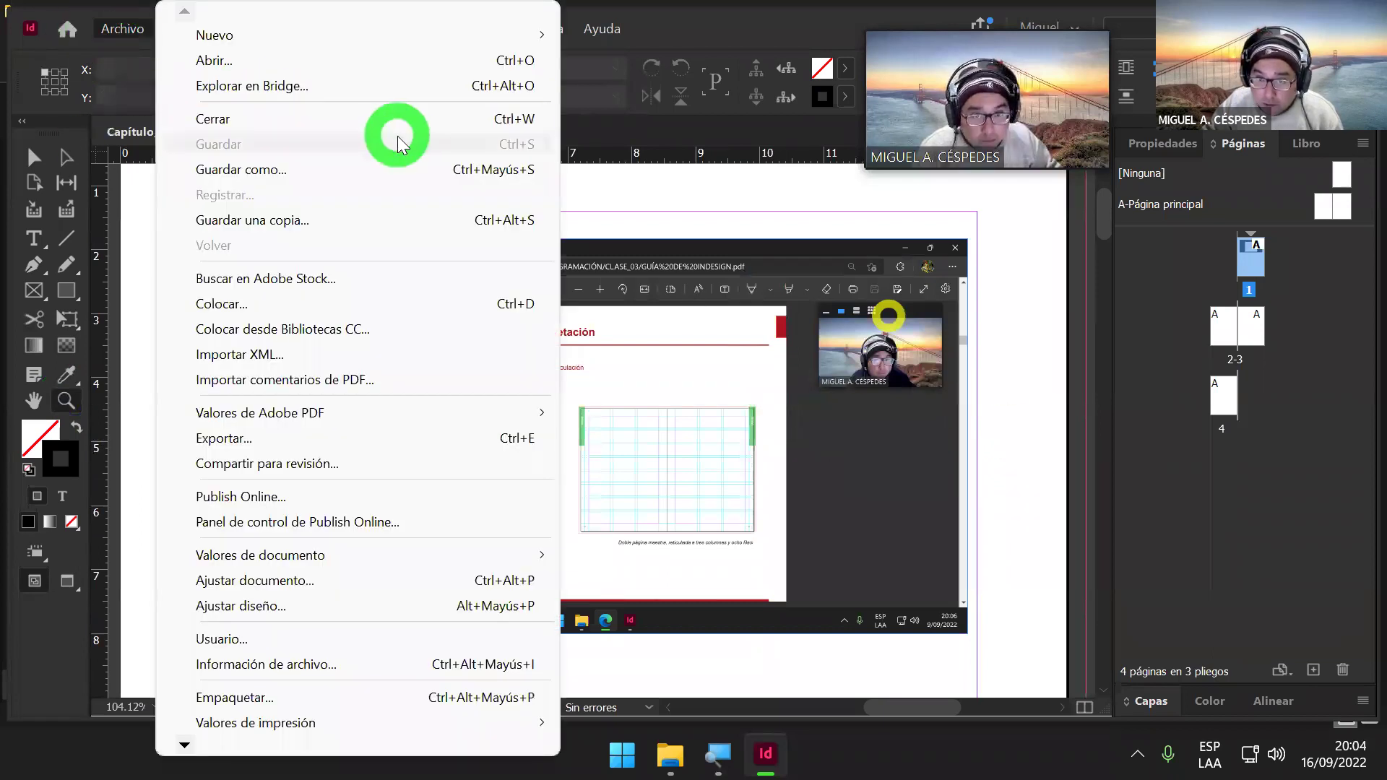
{"action": "left_click", "coordinate": [715, 16]}
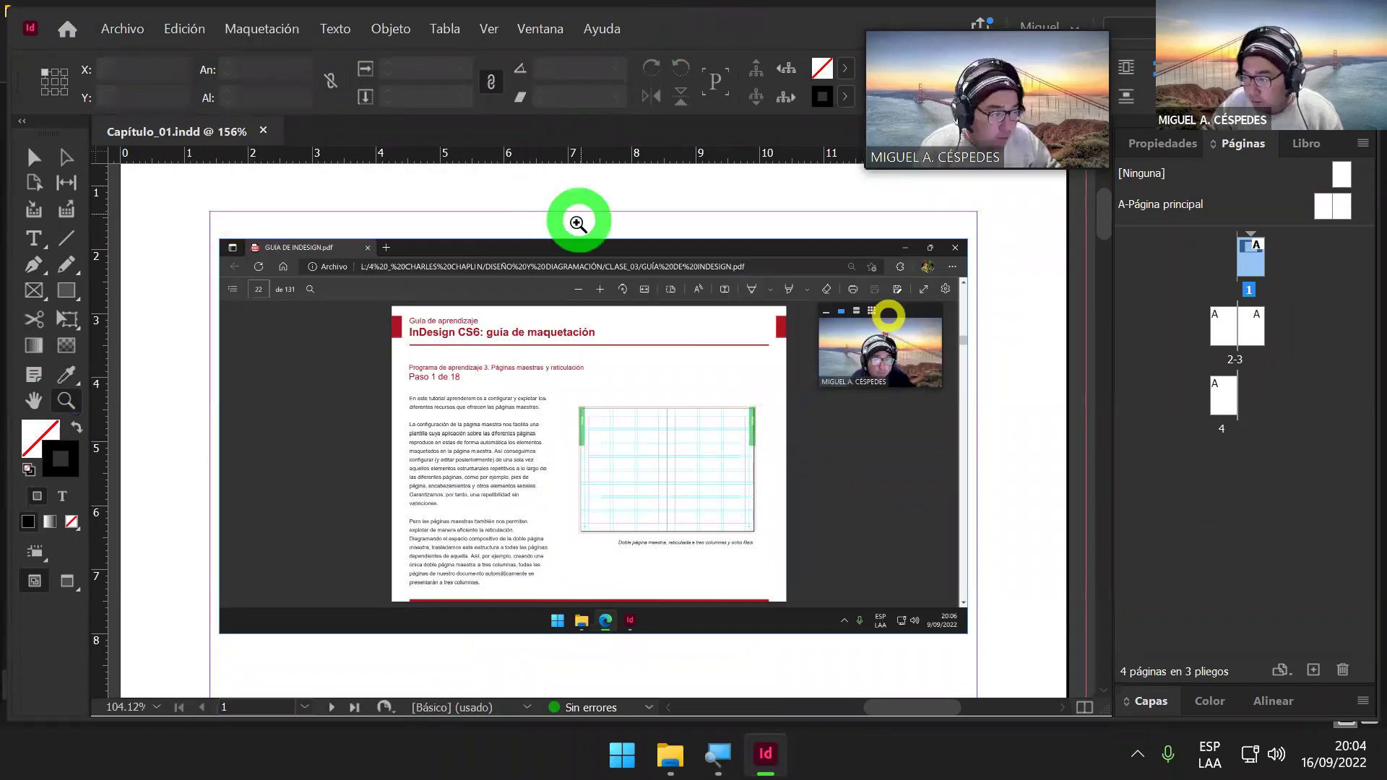
{"action": "left_click", "coordinate": [32, 152]}
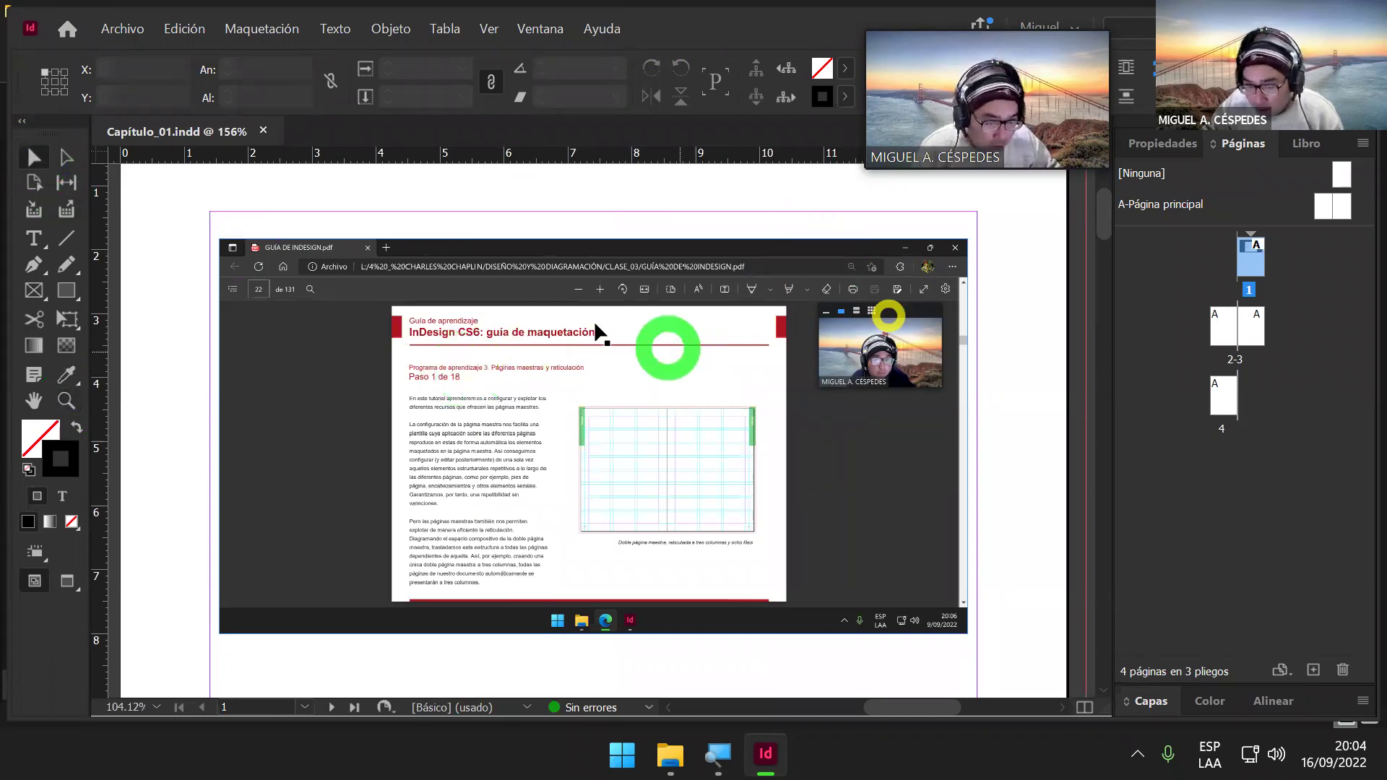
{"action": "left_click", "coordinate": [764, 368]}
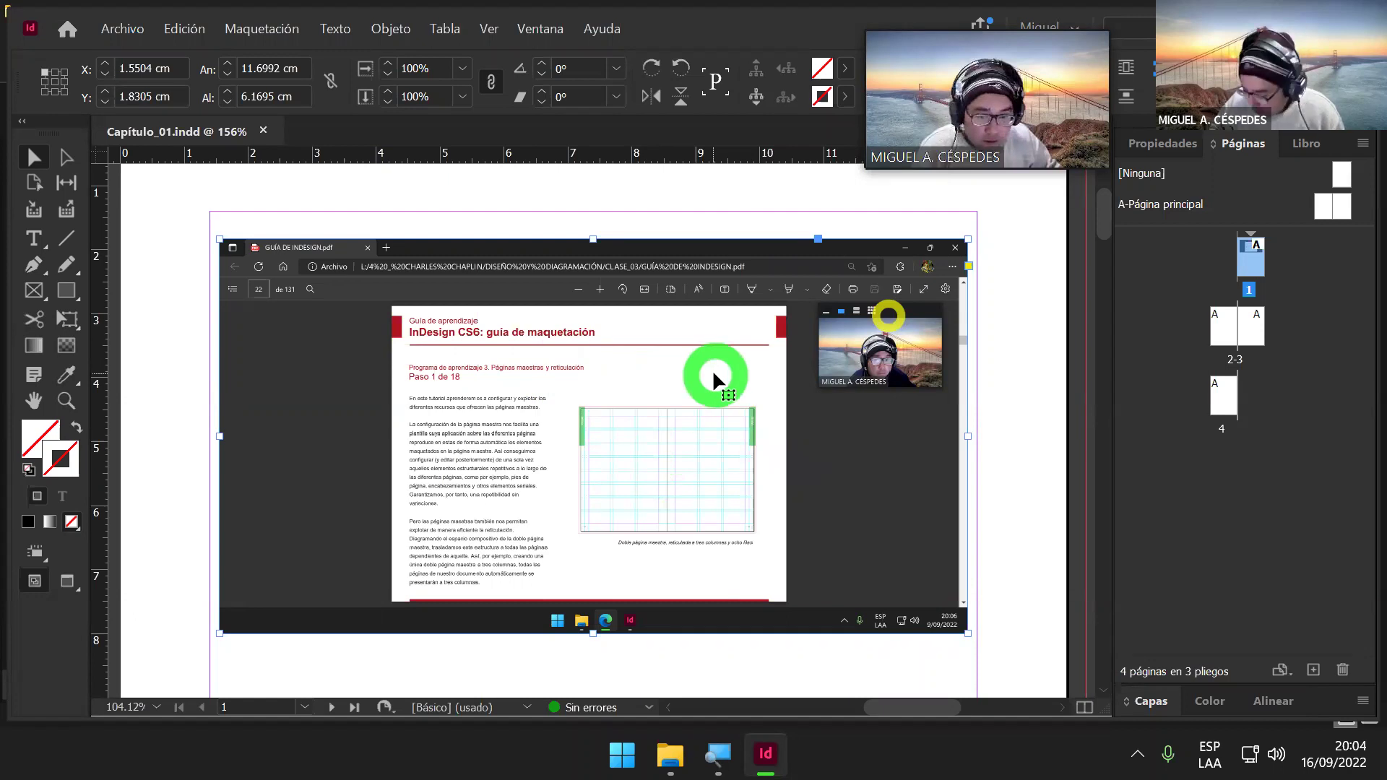
{"action": "key", "text": "Delete"}
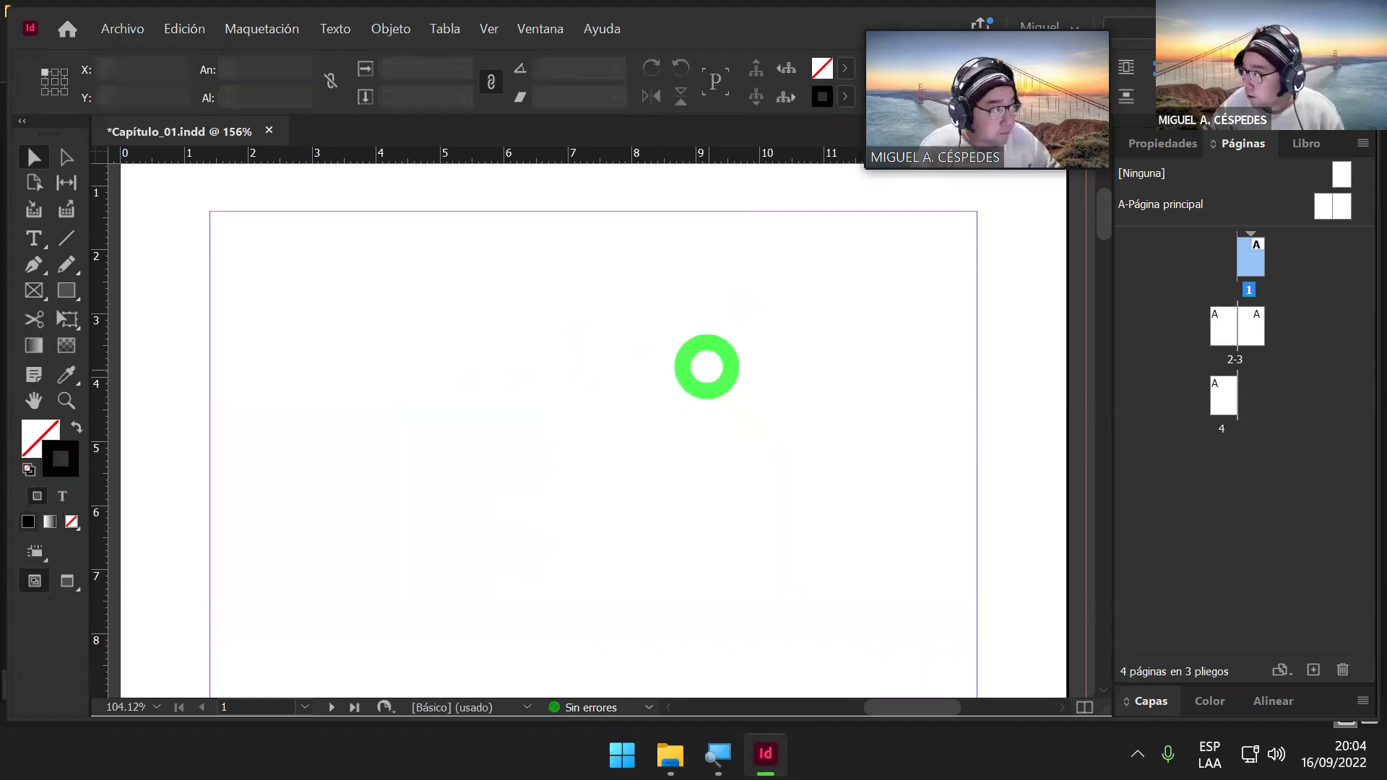
Step: Switch to File Explorer and open the GUÍA DE INDESIGN PDF from CLASE_04 in the DISEÑO Y DIAGRAMACIÓN folder under 4 _ CHARLES CHAPLIN
{"action": "key", "text": "alt+Tab"}
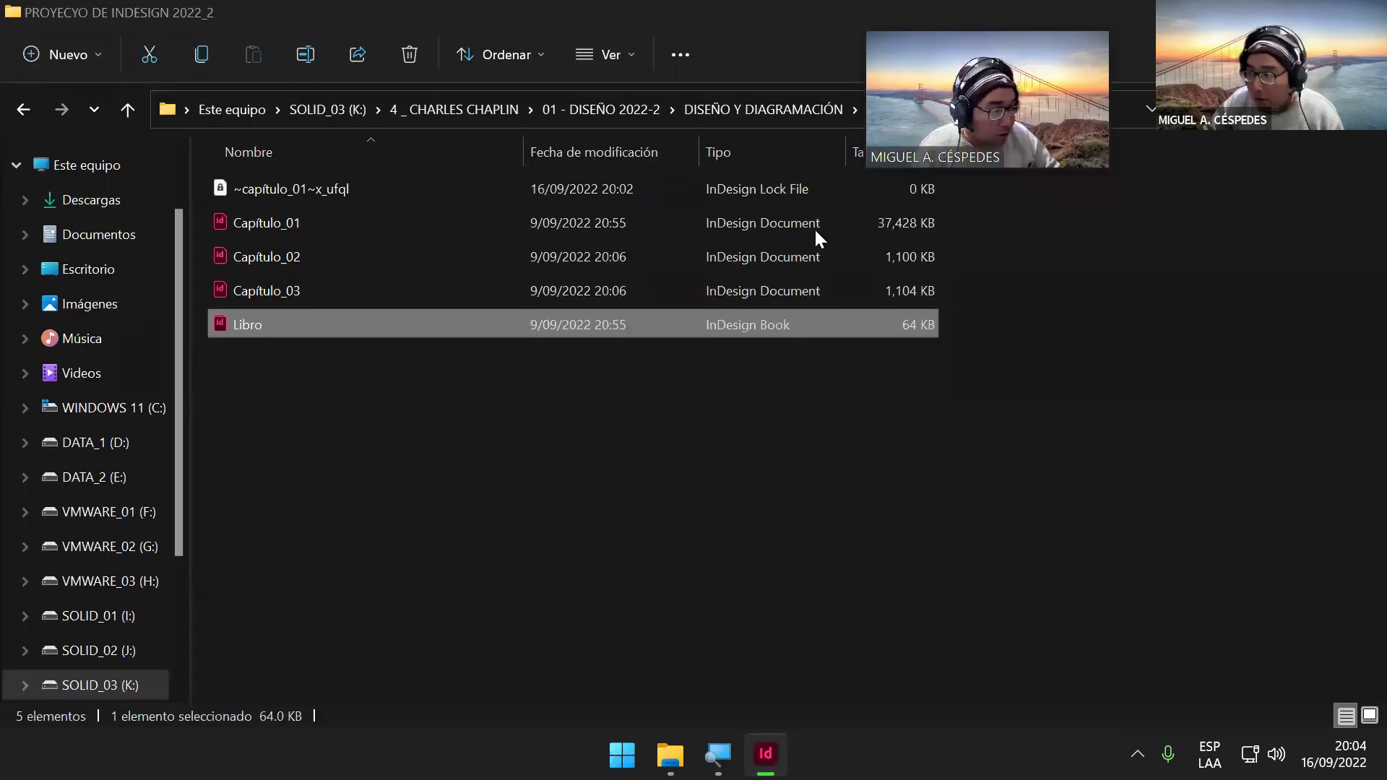
{"action": "left_click", "coordinate": [619, 101]}
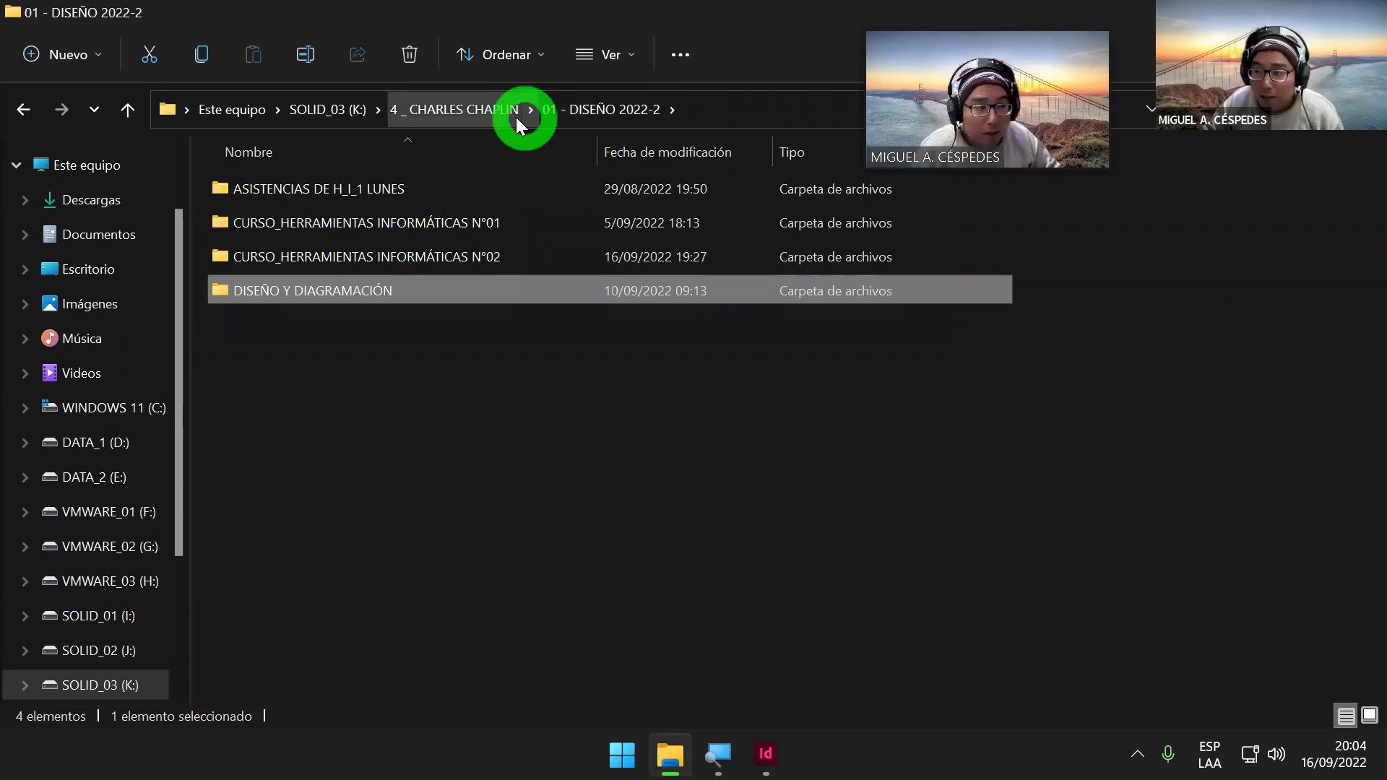
{"action": "left_click", "coordinate": [484, 110]}
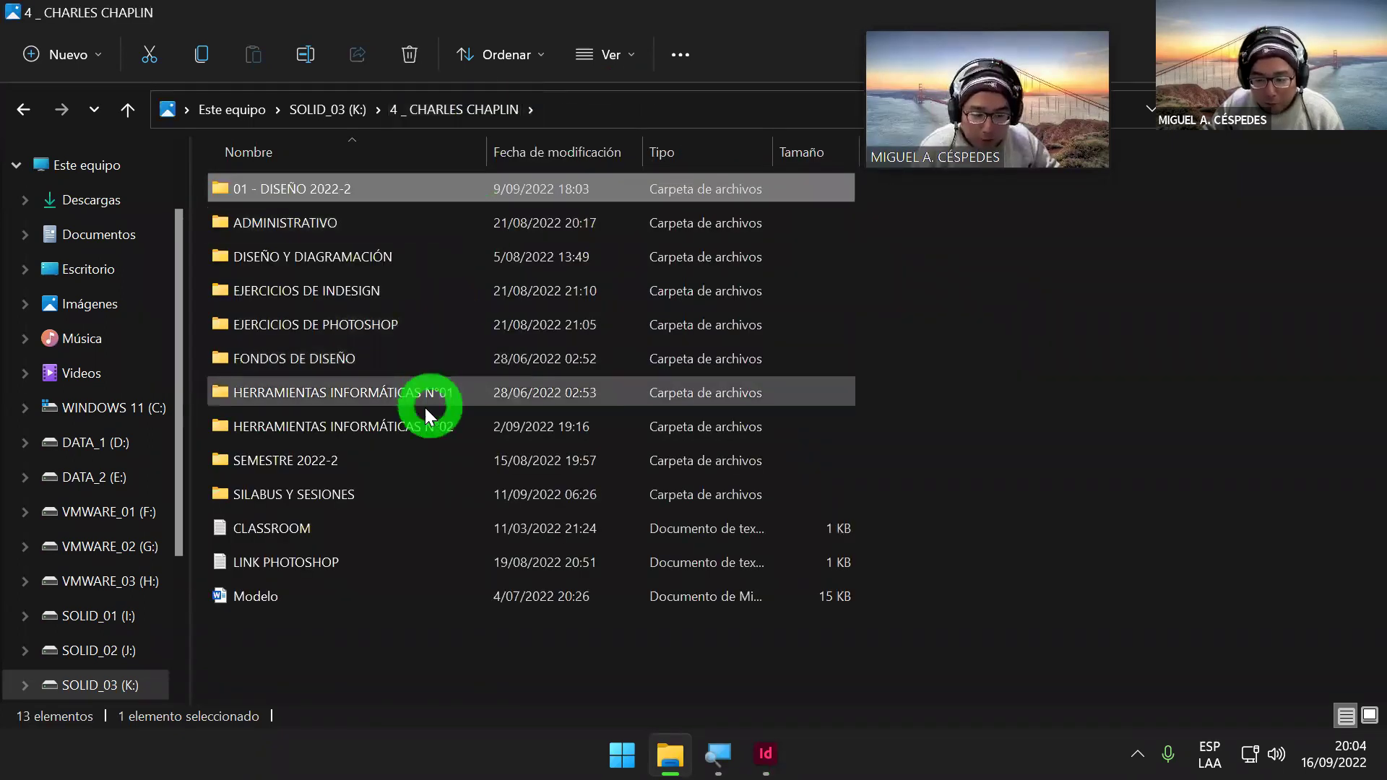
{"action": "double_click", "coordinate": [420, 257]}
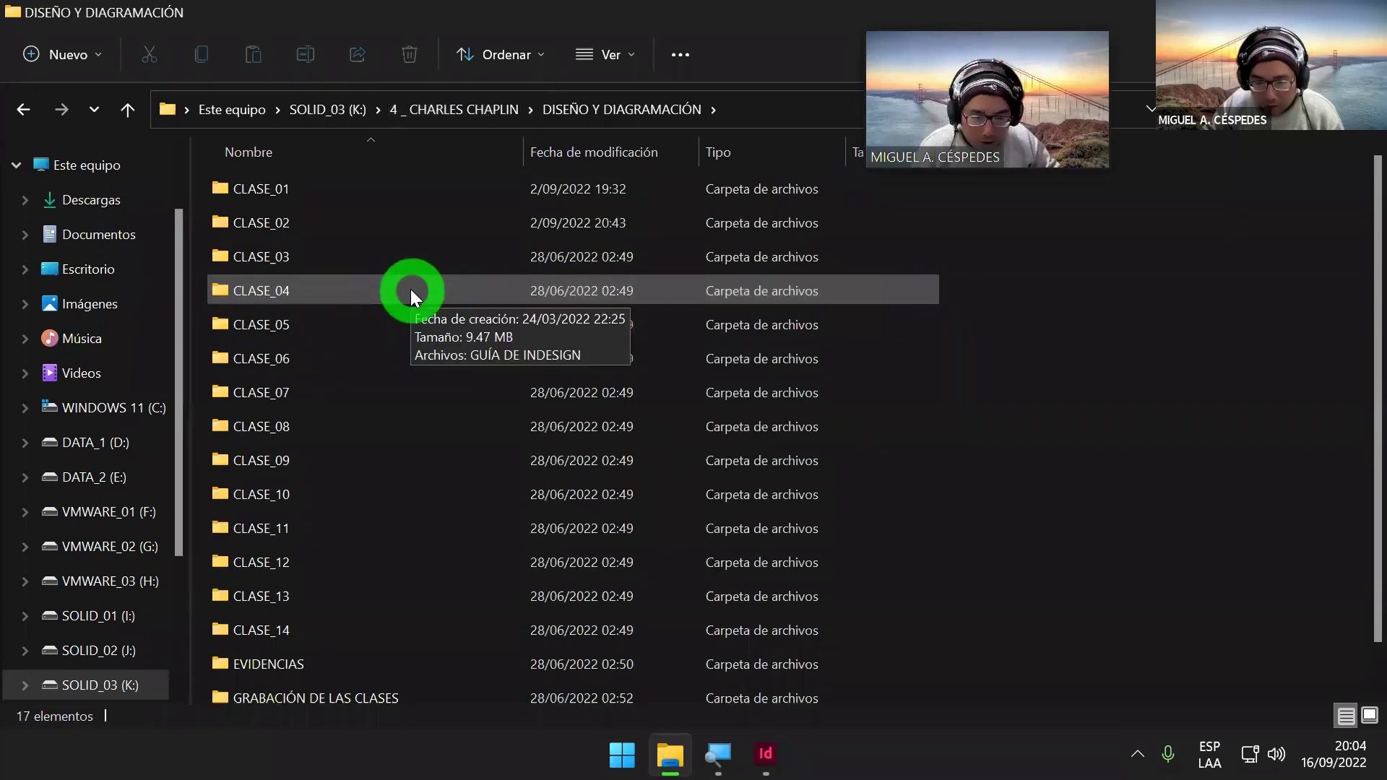
{"action": "double_click", "coordinate": [410, 289]}
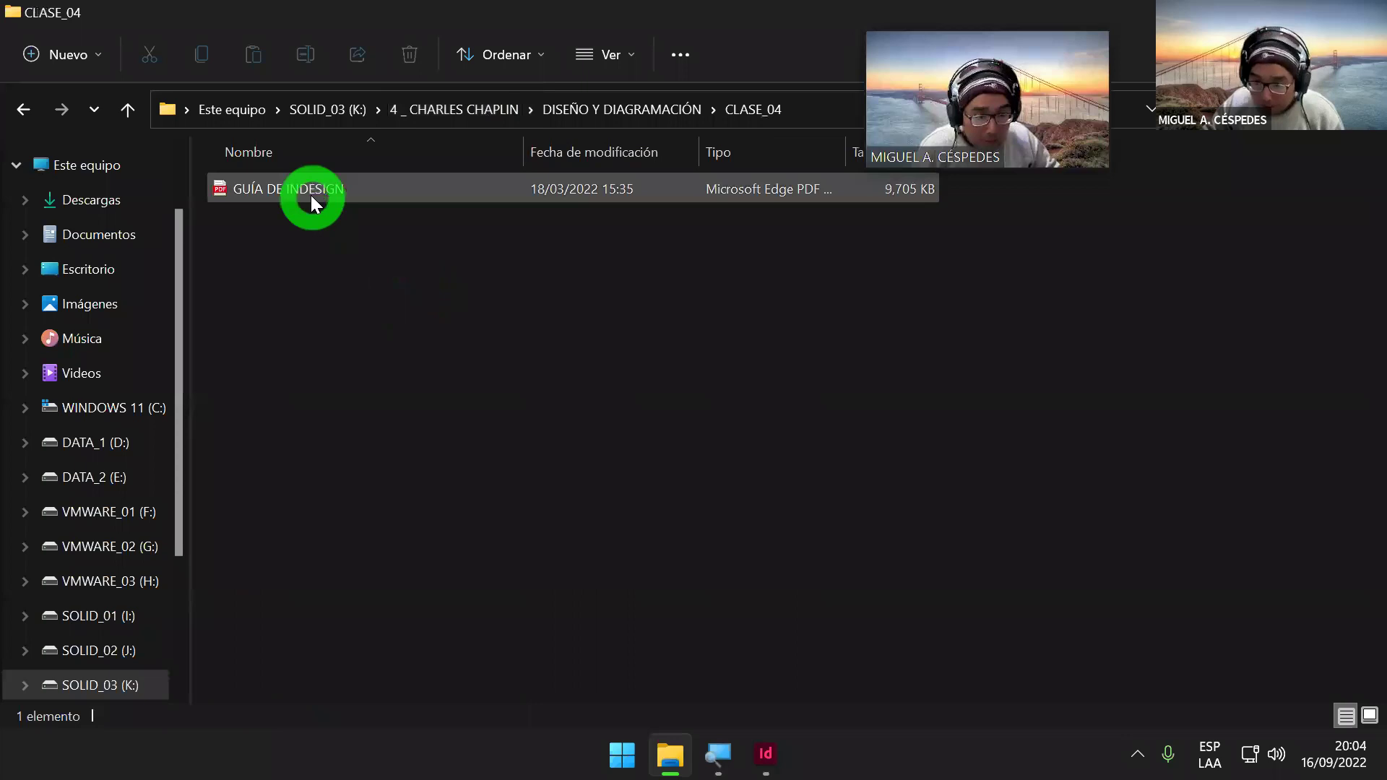
{"action": "double_click", "coordinate": [310, 196]}
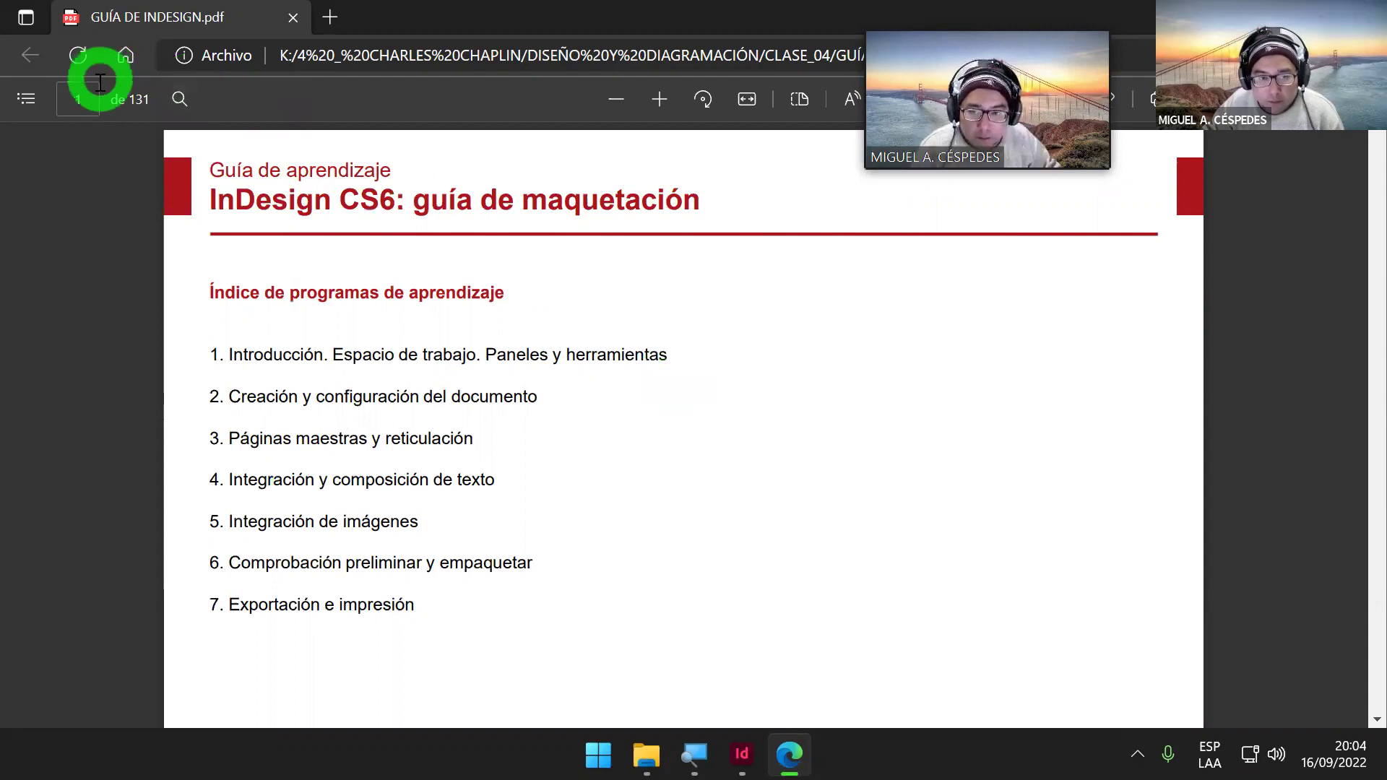
Step: Go to page 22 of the GUÍA DE INDESIGN PDF
{"action": "left_click", "coordinate": [73, 99]}
{"action": "double_click", "coordinate": [71, 99]}
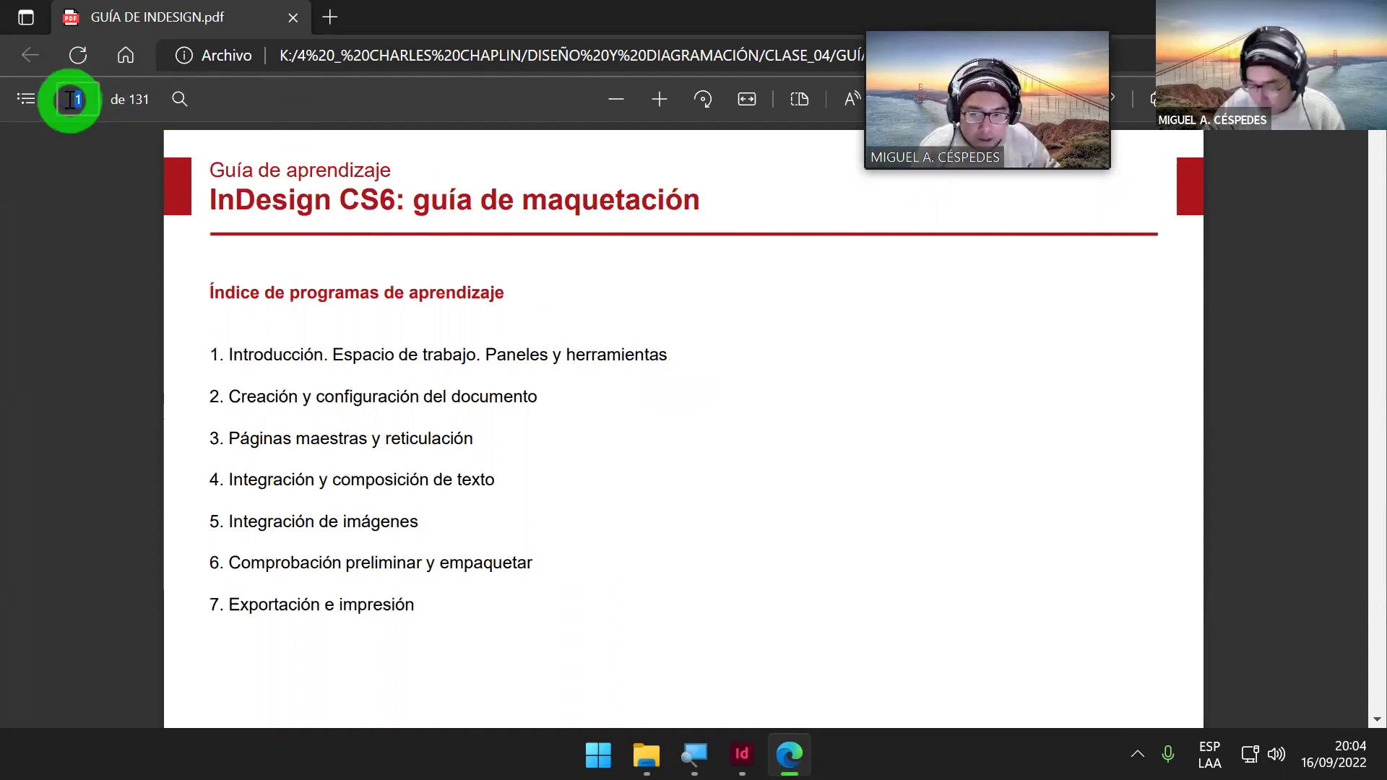
{"action": "type", "text": "22"}
{"action": "key", "text": "Return"}
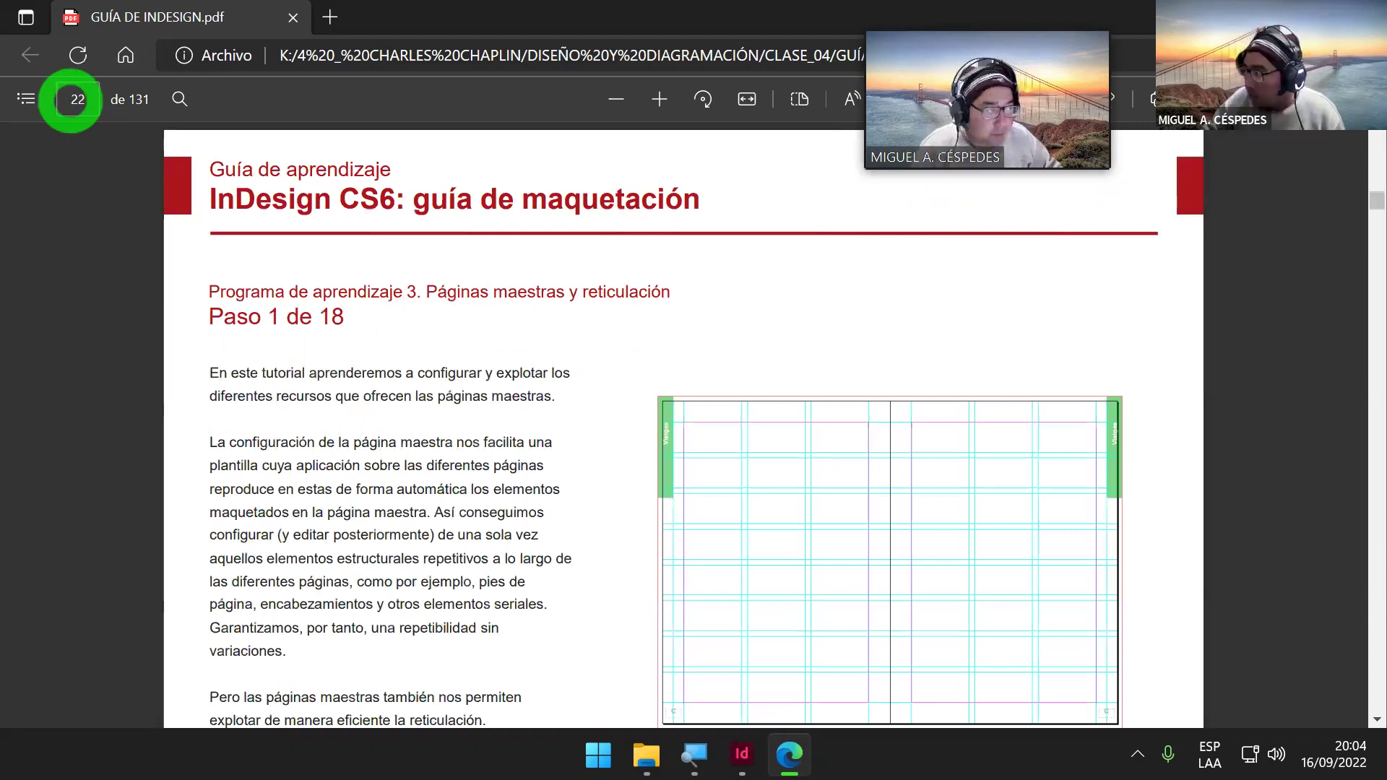
Step: Return to the GUÍA DE INDESIGN PDF in Edge and fit the text and grid illustration of Paso 1 de 18 in view
{"action": "key", "text": "alt+Tab"}
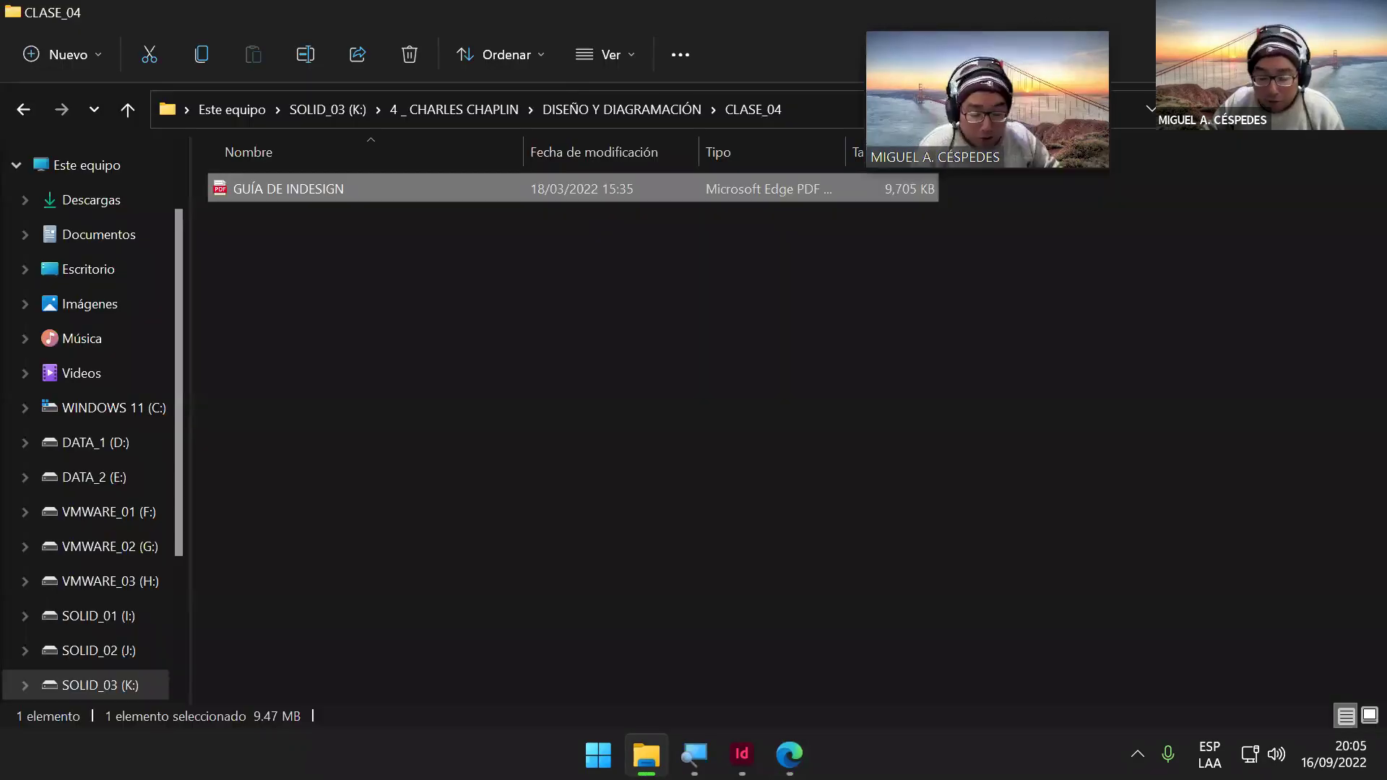
{"action": "key", "text": "super+d"}
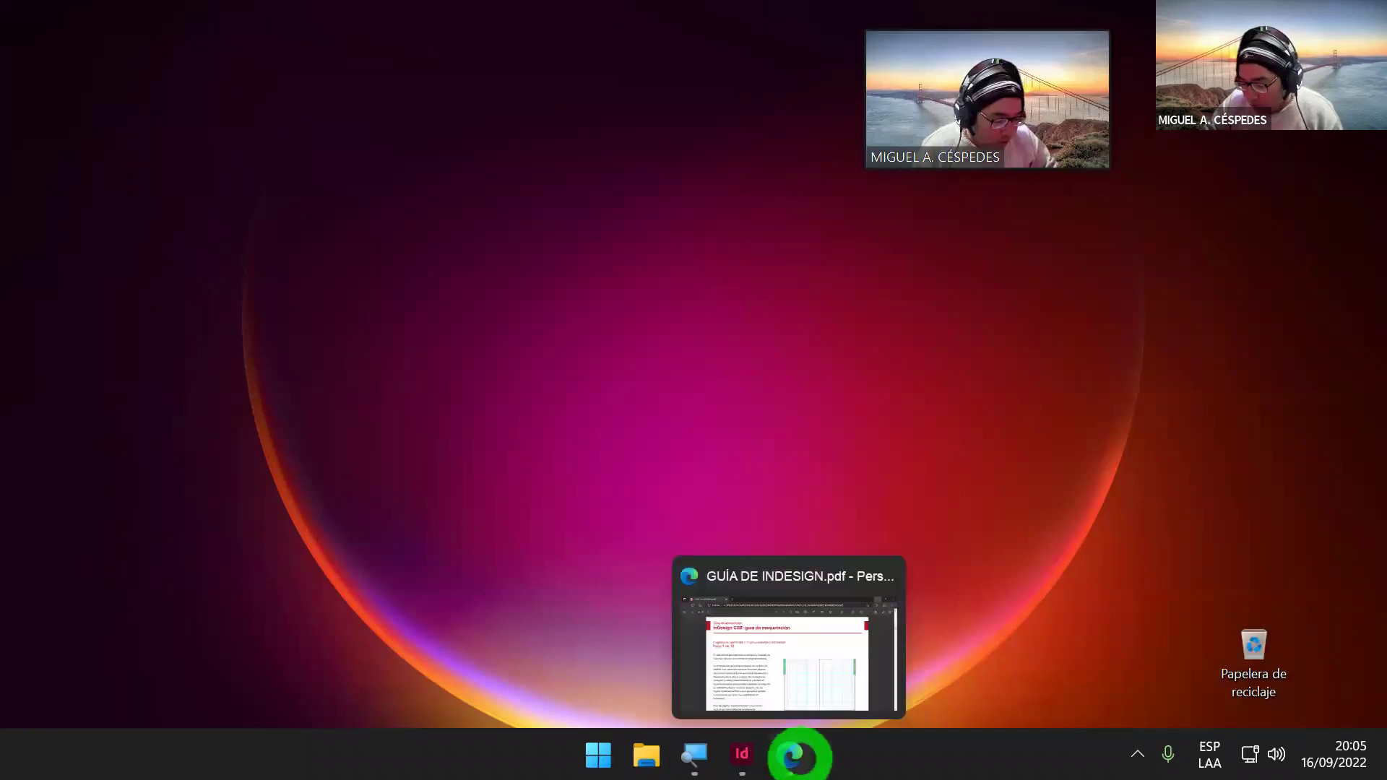
{"action": "left_click", "coordinate": [794, 754]}
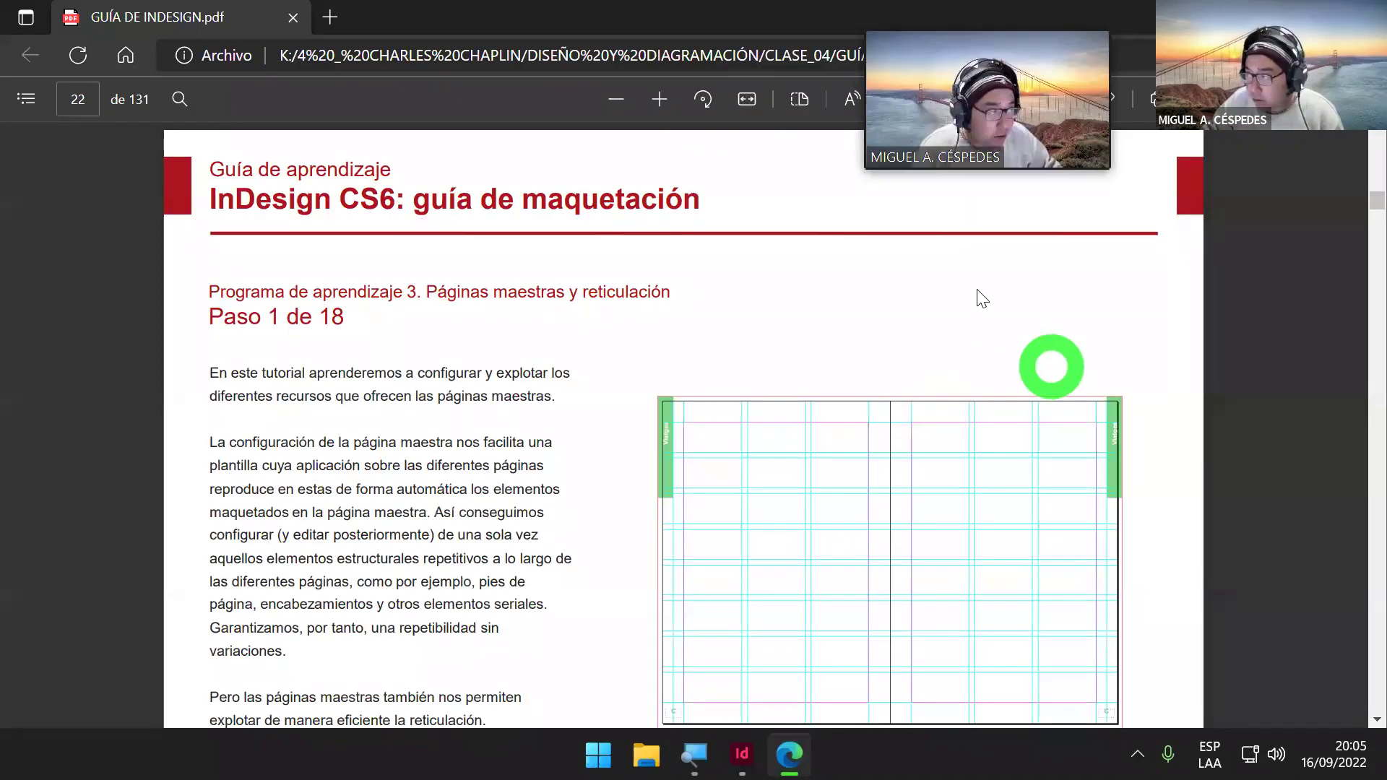
{"action": "mouse_move", "coordinate": [1005, 21]}
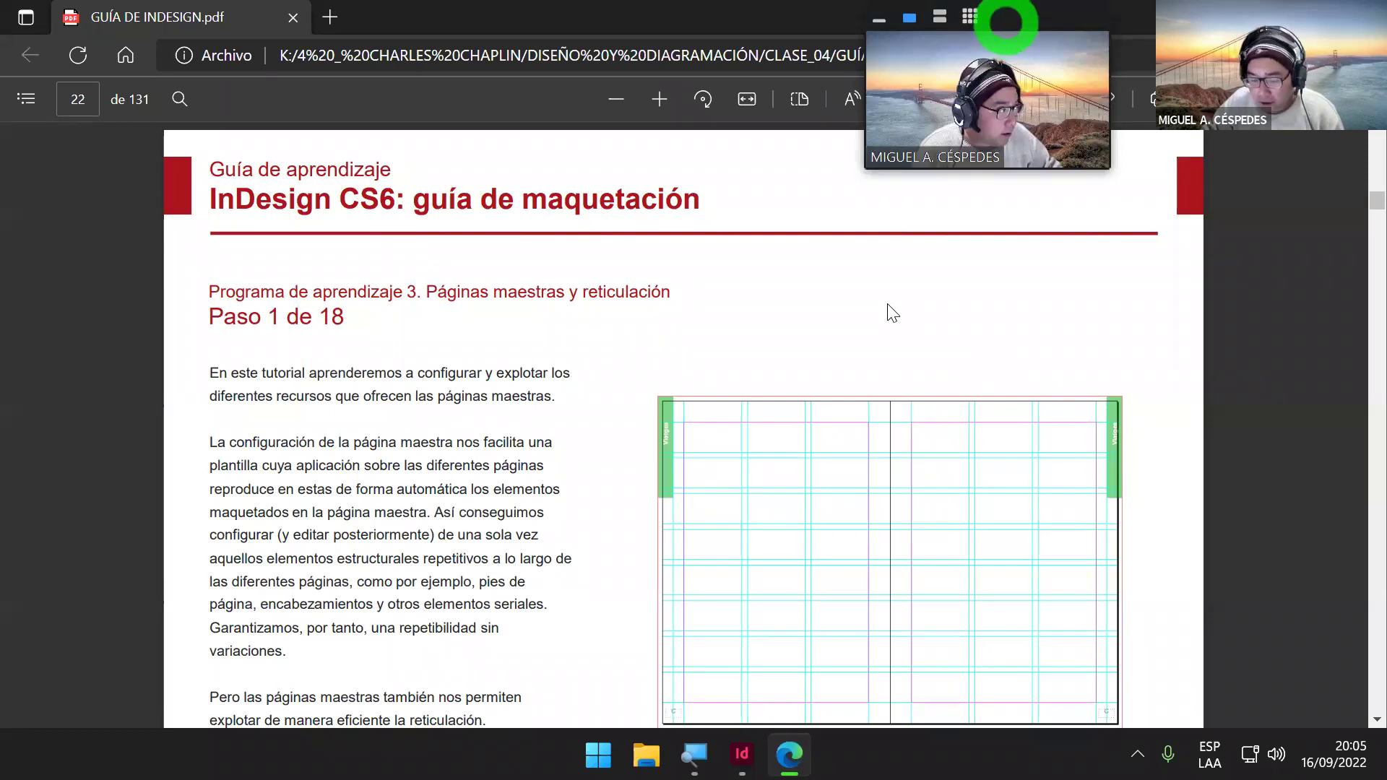
{"action": "scroll", "coordinate": [886, 302], "scroll_direction": "down", "scroll_amount": 2, "text": "ctrl"}
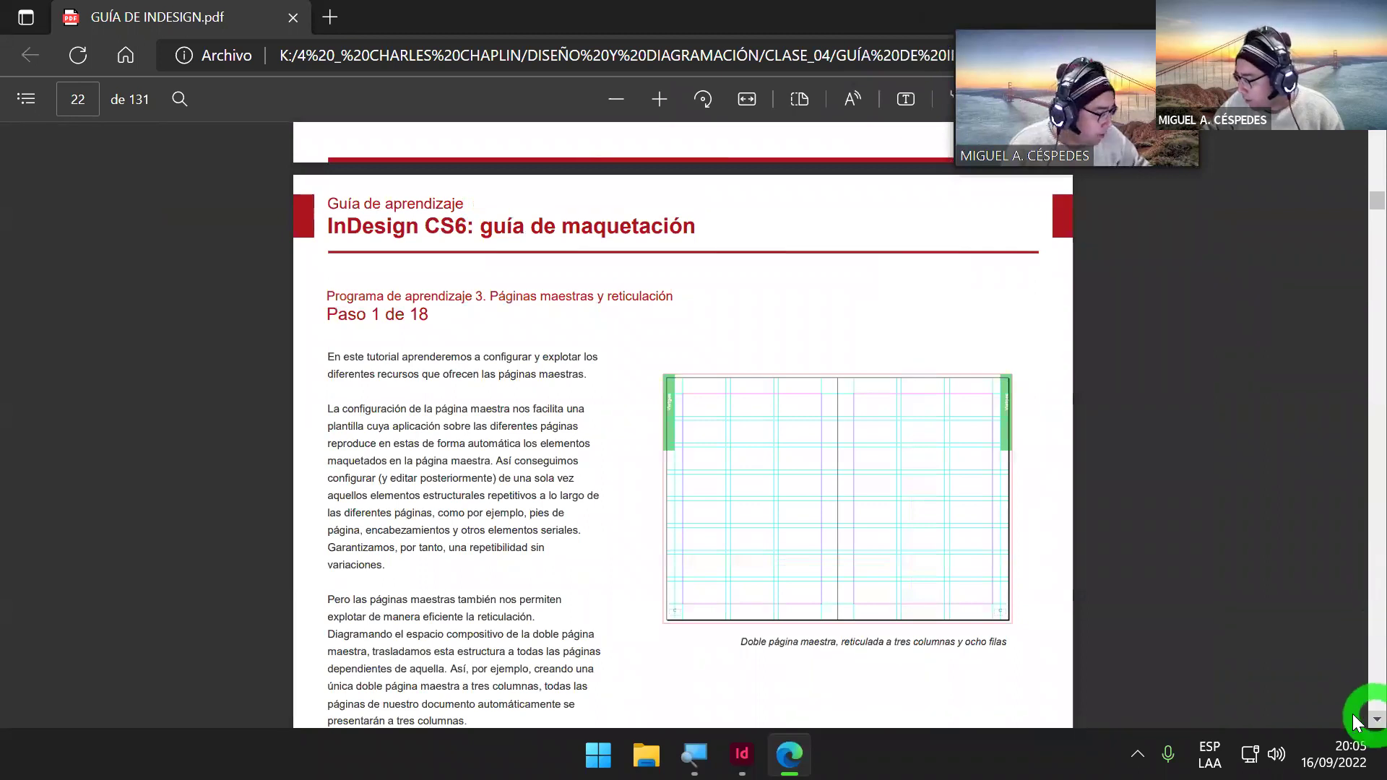
{"action": "scroll", "coordinate": [1356, 719], "scroll_direction": "down", "scroll_amount": 1}
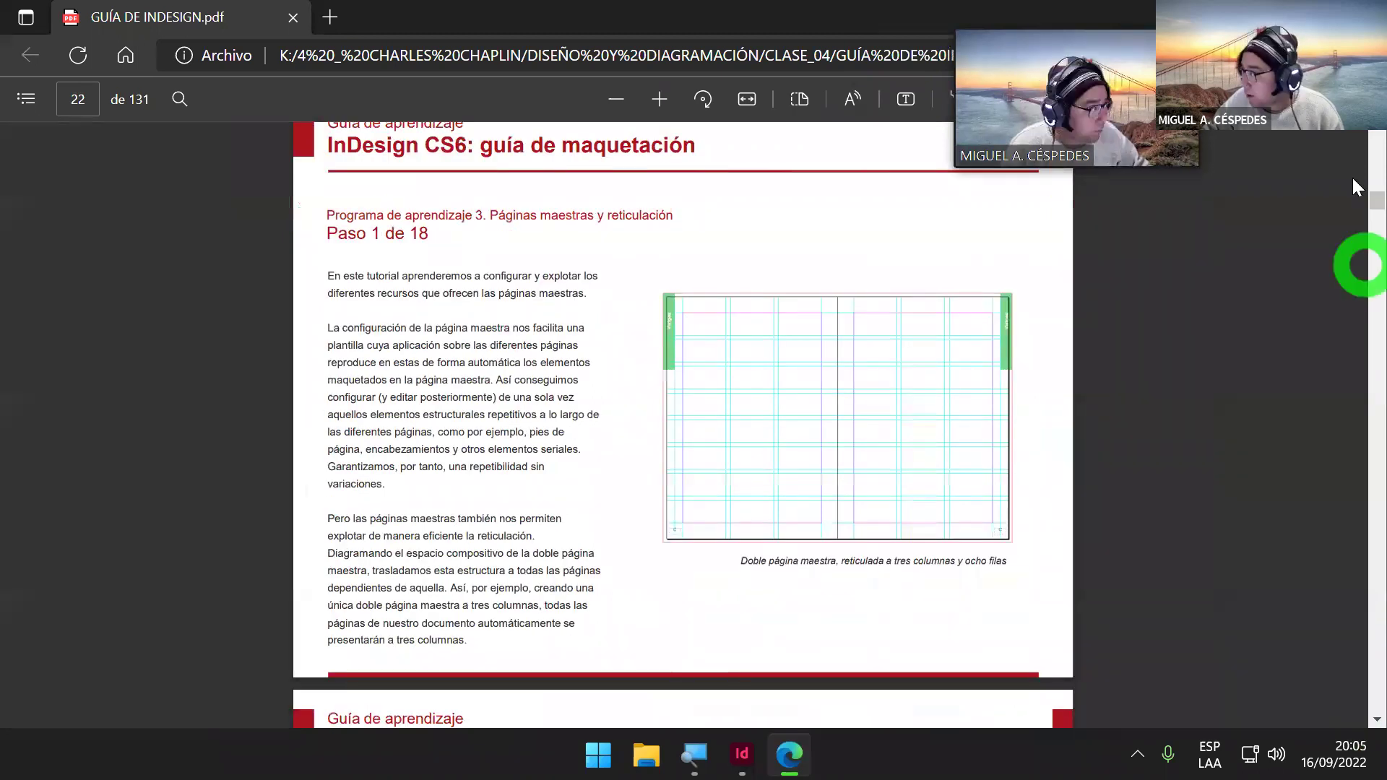
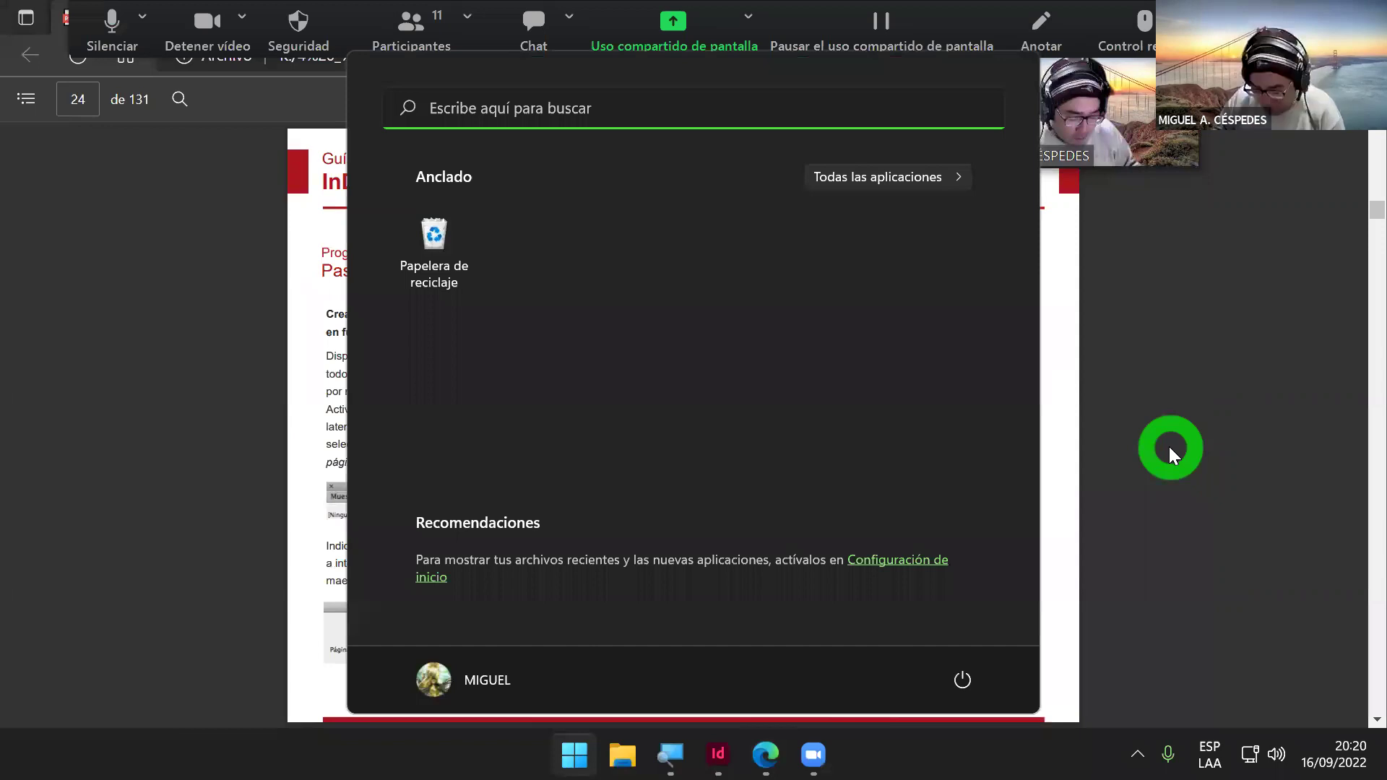
Step: Switch to Word, remove FORMAS BASICAS Y OPCIONES DE VERTICE from the recent files list, and create a blank document
{"action": "key", "text": "Return"}
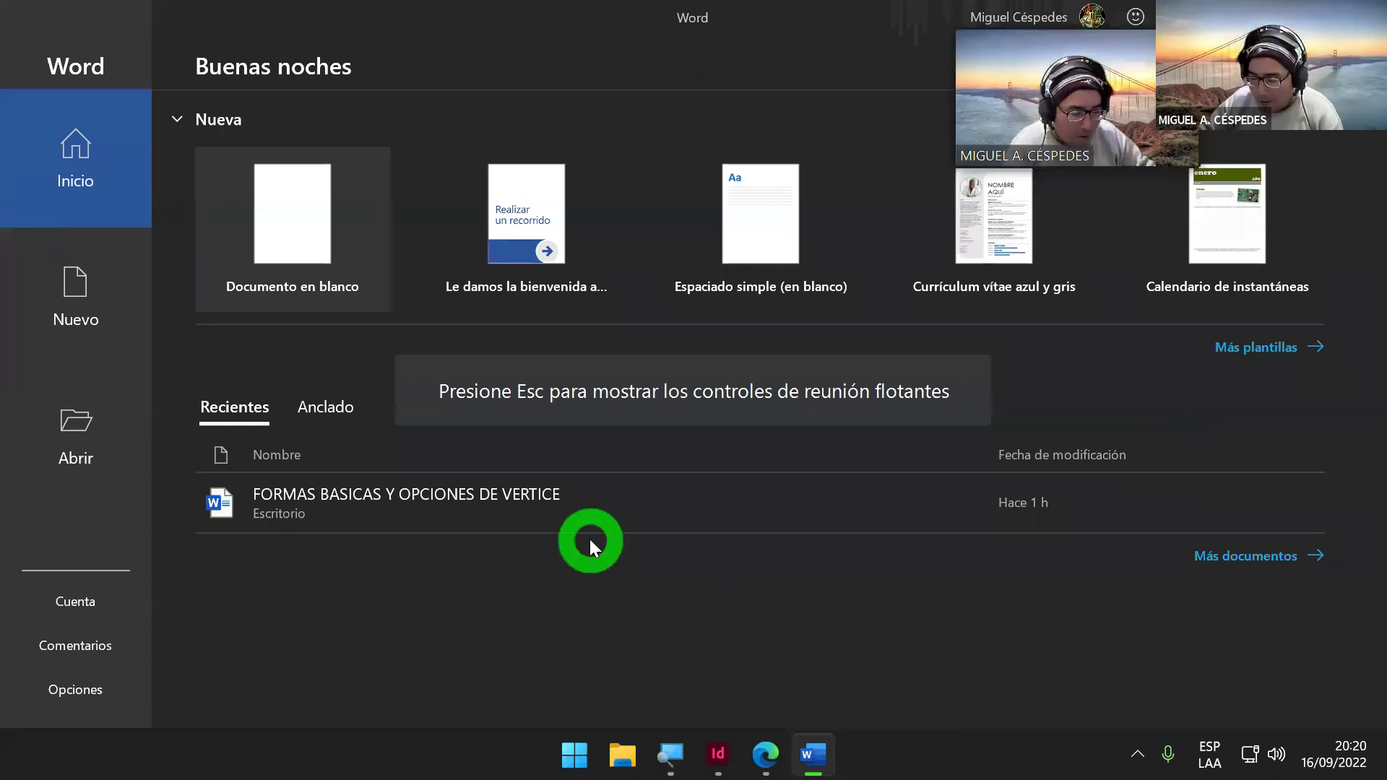
{"action": "right_click", "coordinate": [588, 525]}
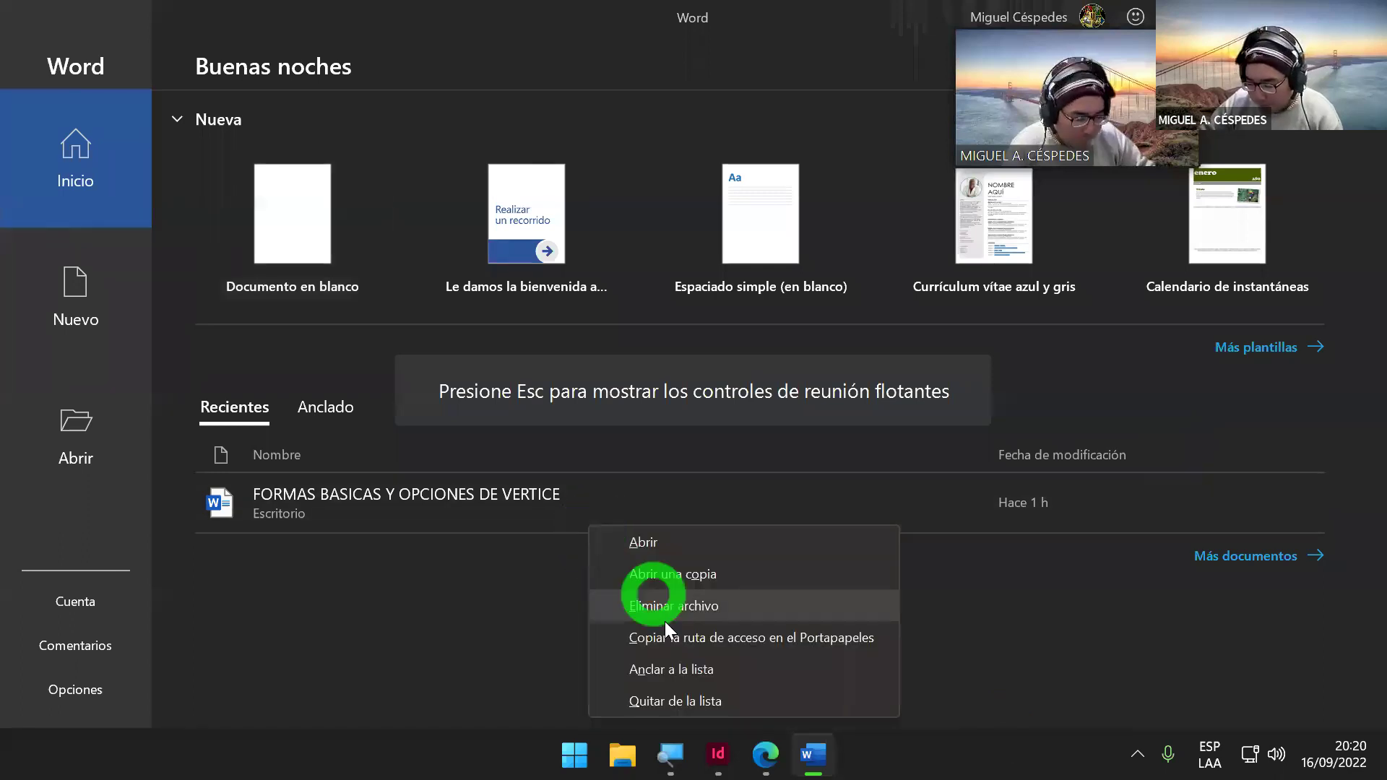
{"action": "left_click", "coordinate": [650, 699]}
{"action": "left_click", "coordinate": [314, 249]}
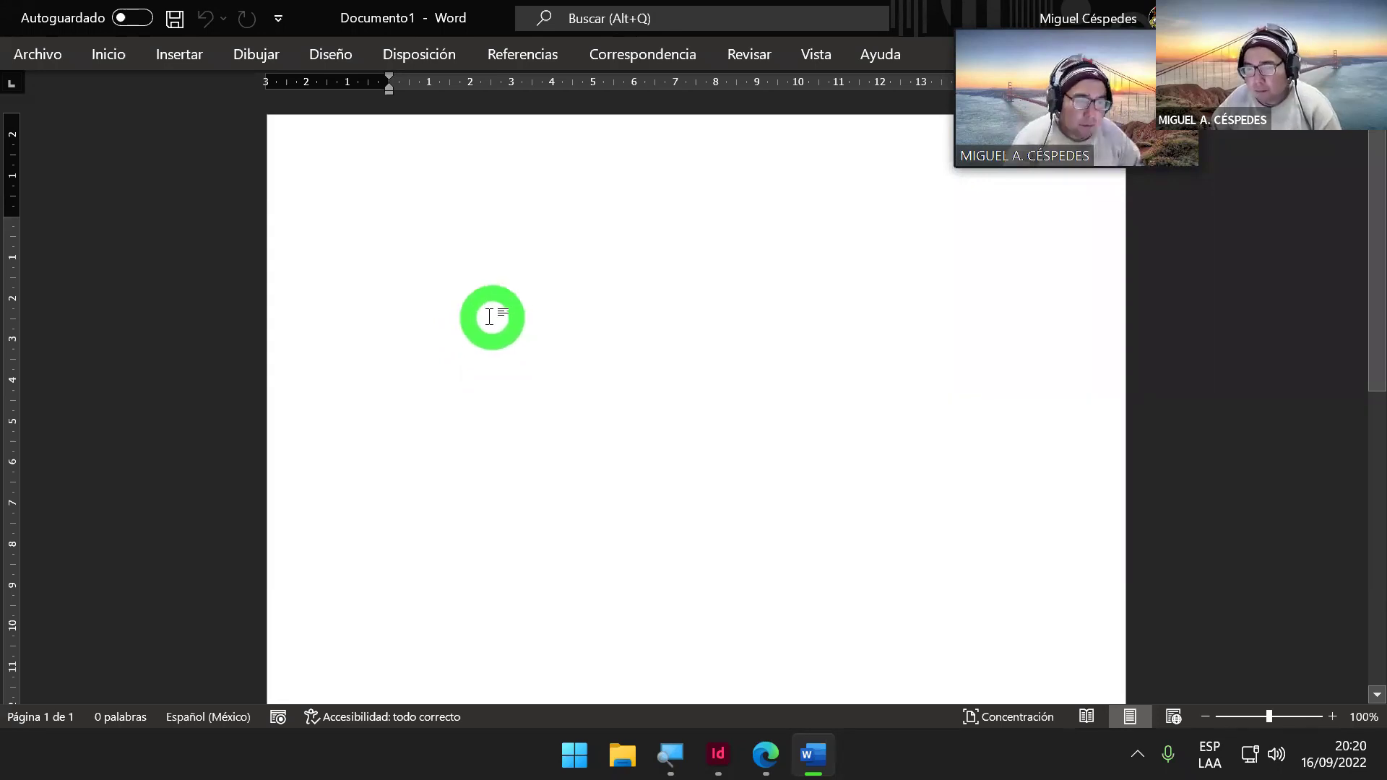
Step: Fill the blank document with sample text using =RAND(10,5)
{"action": "type", "text": "=RA"}
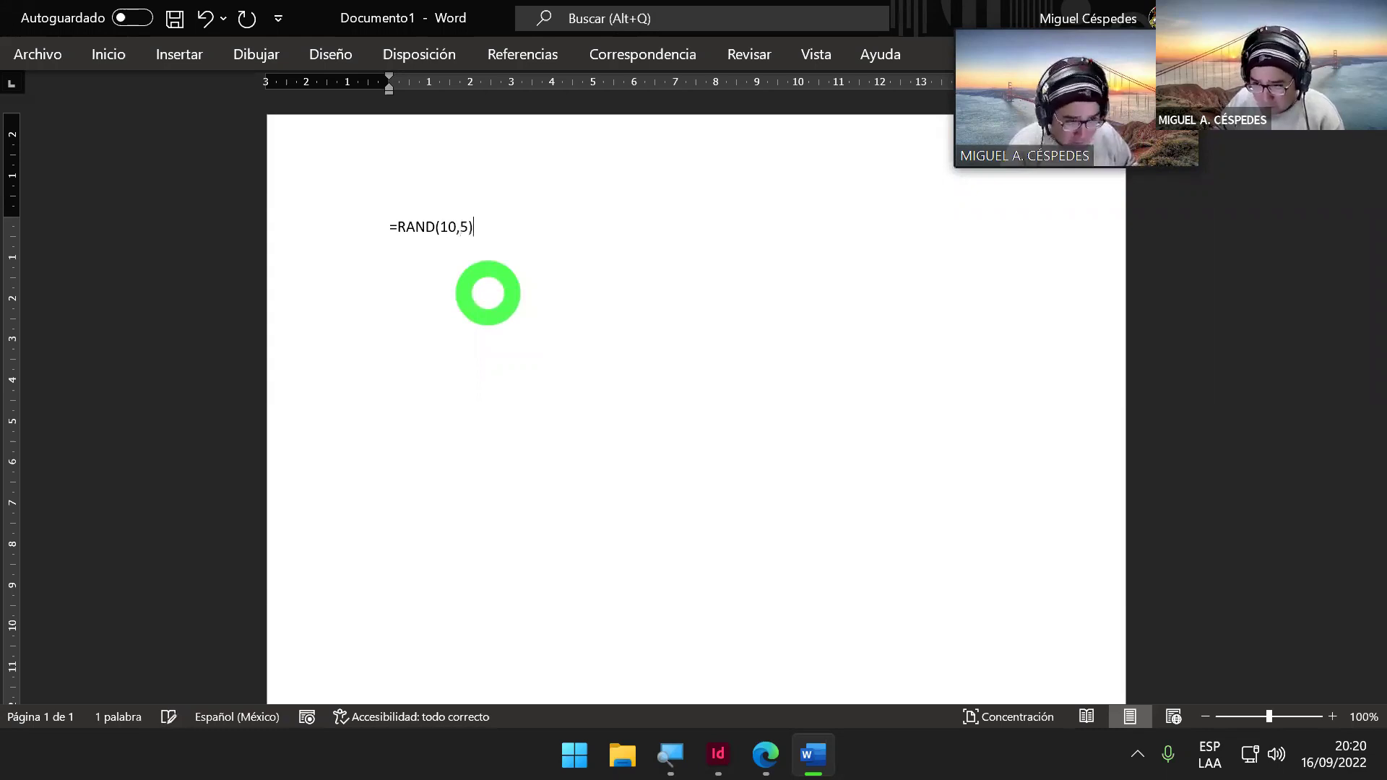
{"action": "type", "text": "ND(10,5)"}
{"action": "key", "text": "Return"}
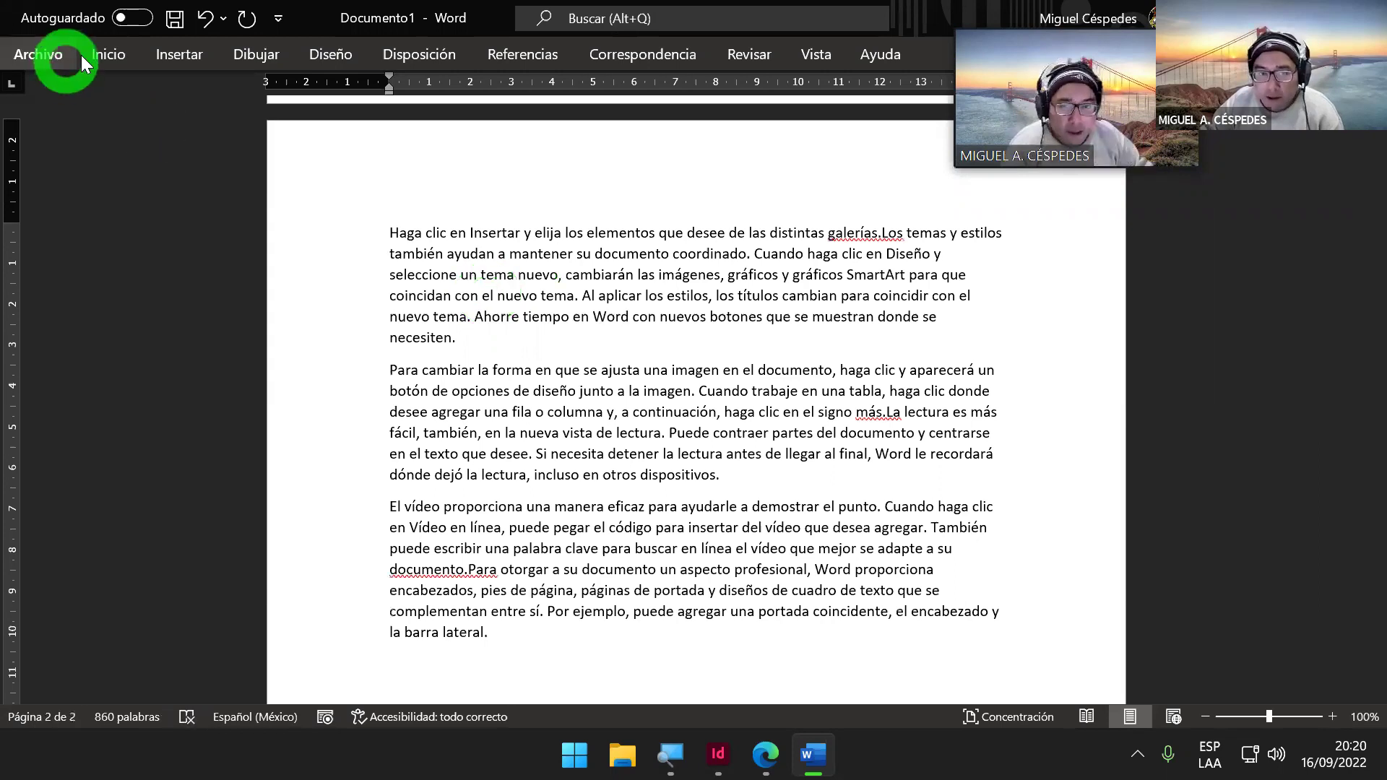
Step: Keep the Inicio ribbon expanded and return to the start of the sample text at 80% zoom
{"action": "double_click", "coordinate": [100, 58]}
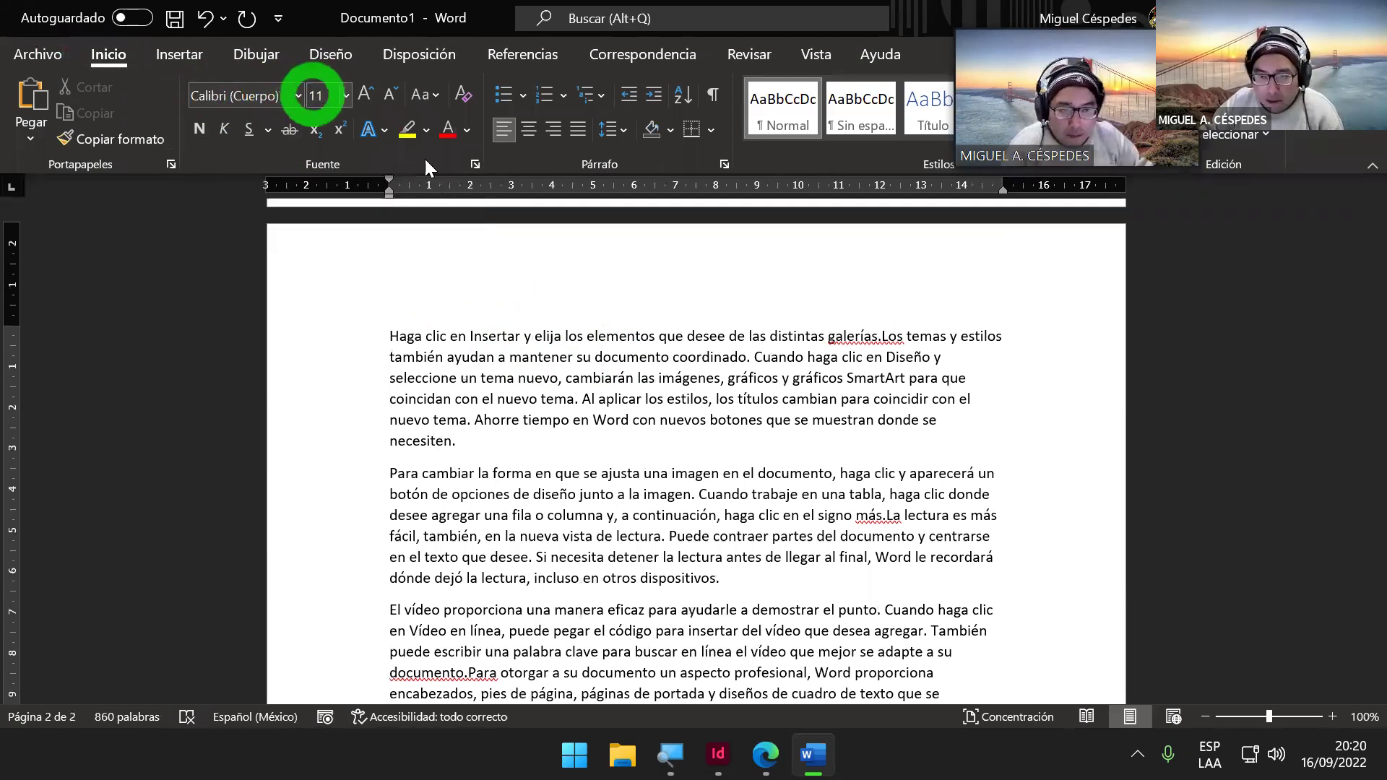
{"action": "left_click", "coordinate": [612, 357]}
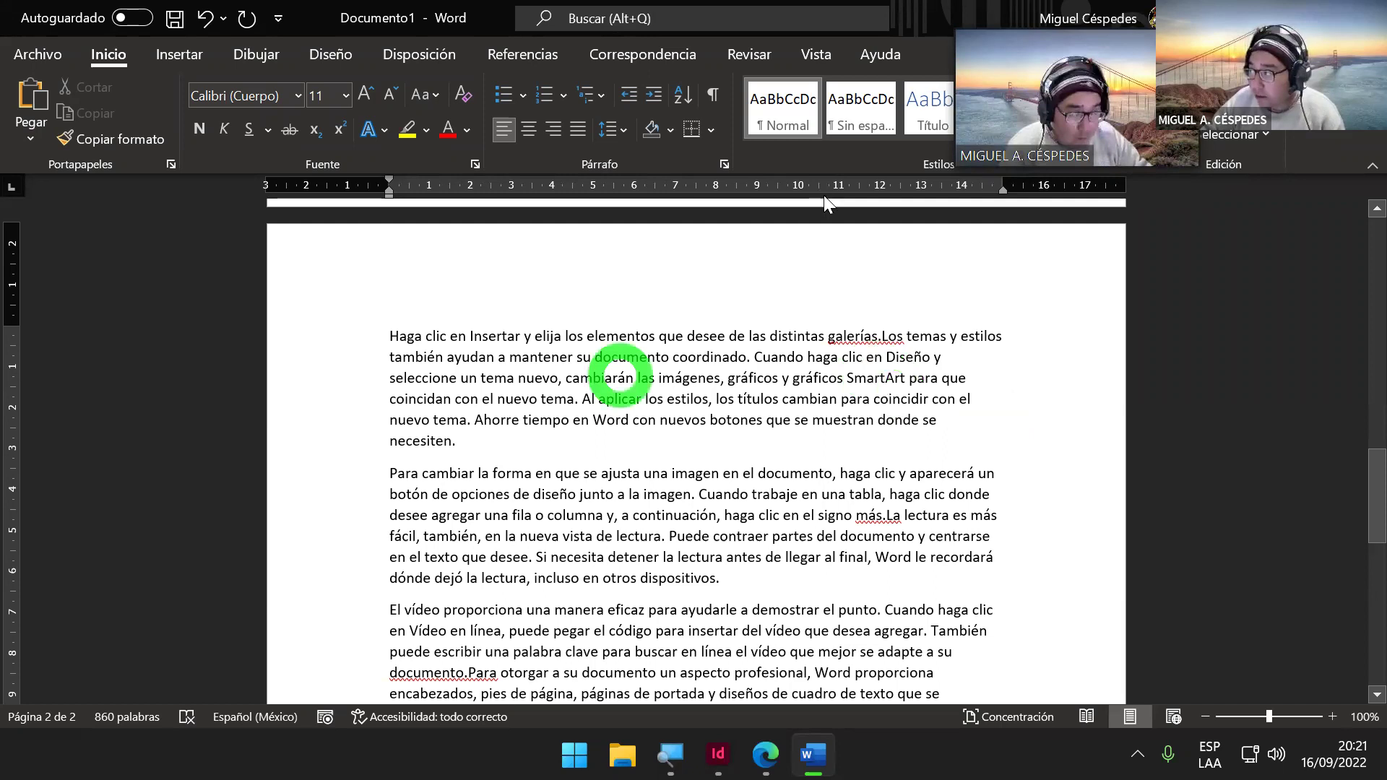
{"action": "mouse_move", "coordinate": [1105, 27]}
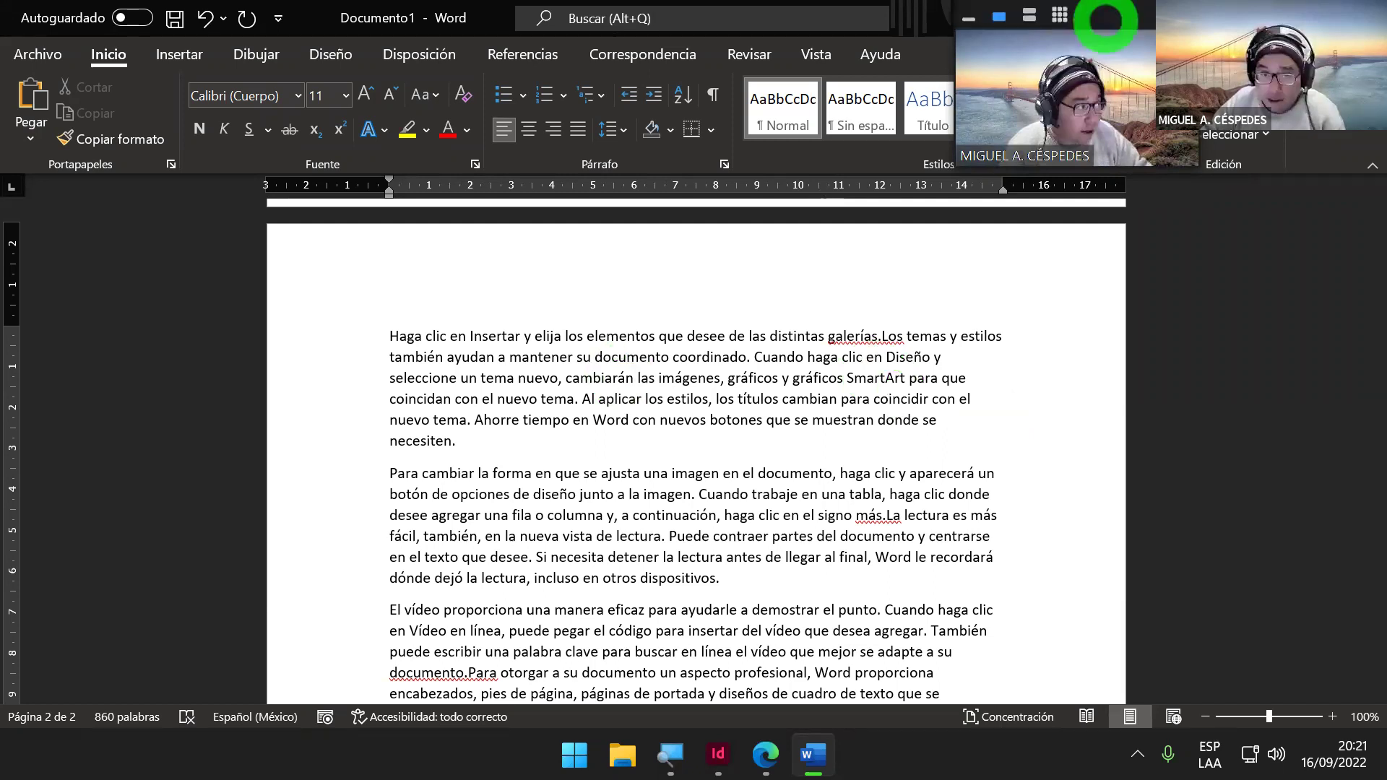
{"action": "scroll", "coordinate": [737, 429], "scroll_direction": "down", "scroll_amount": 1}
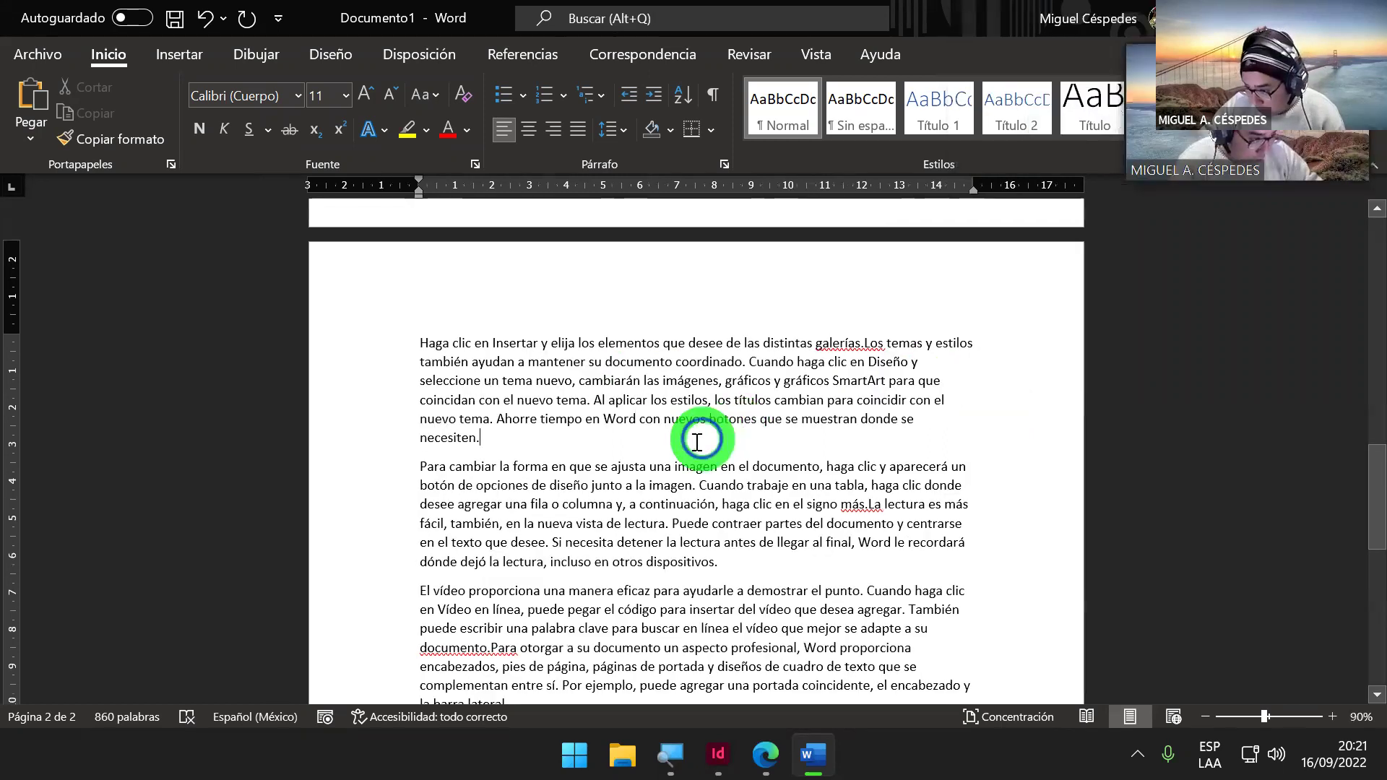
{"action": "scroll", "coordinate": [692, 445], "scroll_direction": "down", "scroll_amount": 1}
{"action": "scroll", "coordinate": [686, 452], "scroll_direction": "up", "scroll_amount": 10}
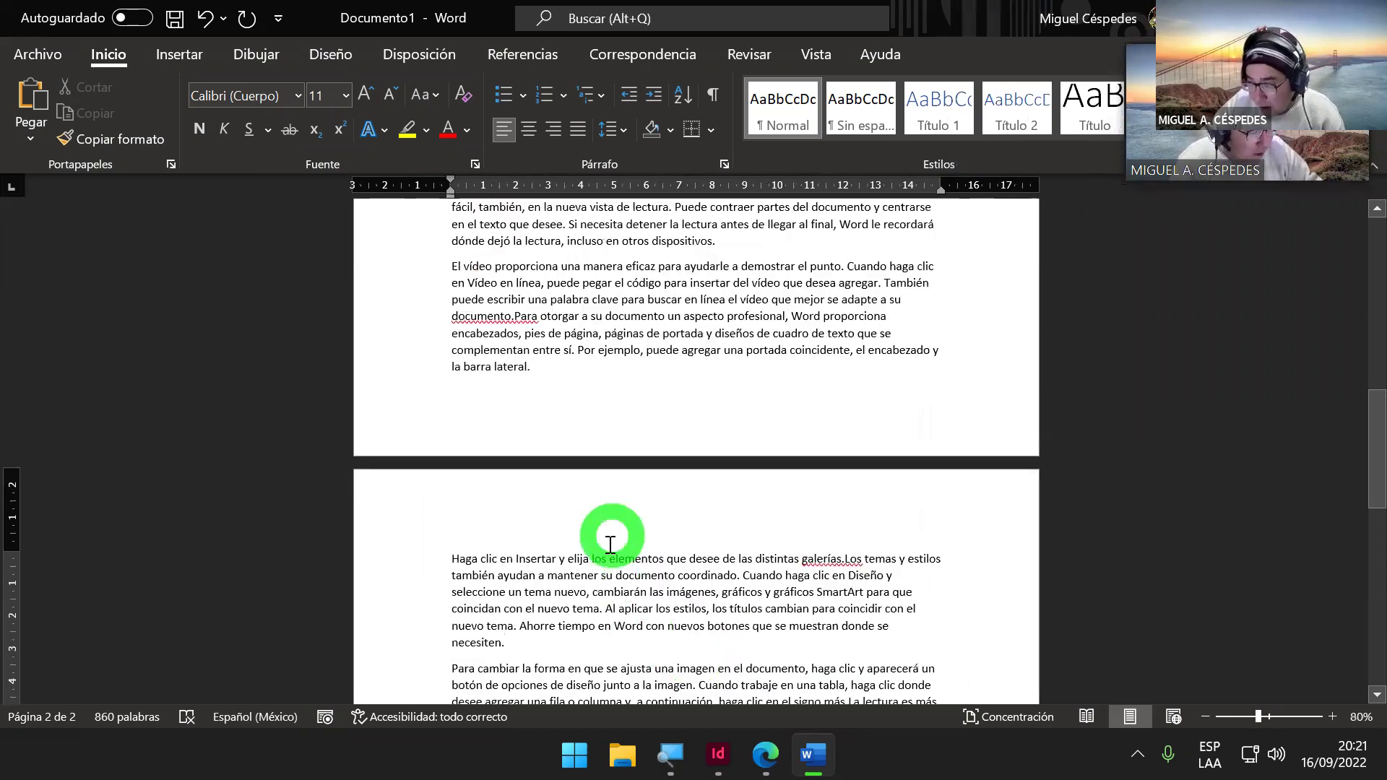
{"action": "scroll", "coordinate": [605, 549], "scroll_direction": "up", "scroll_amount": 6}
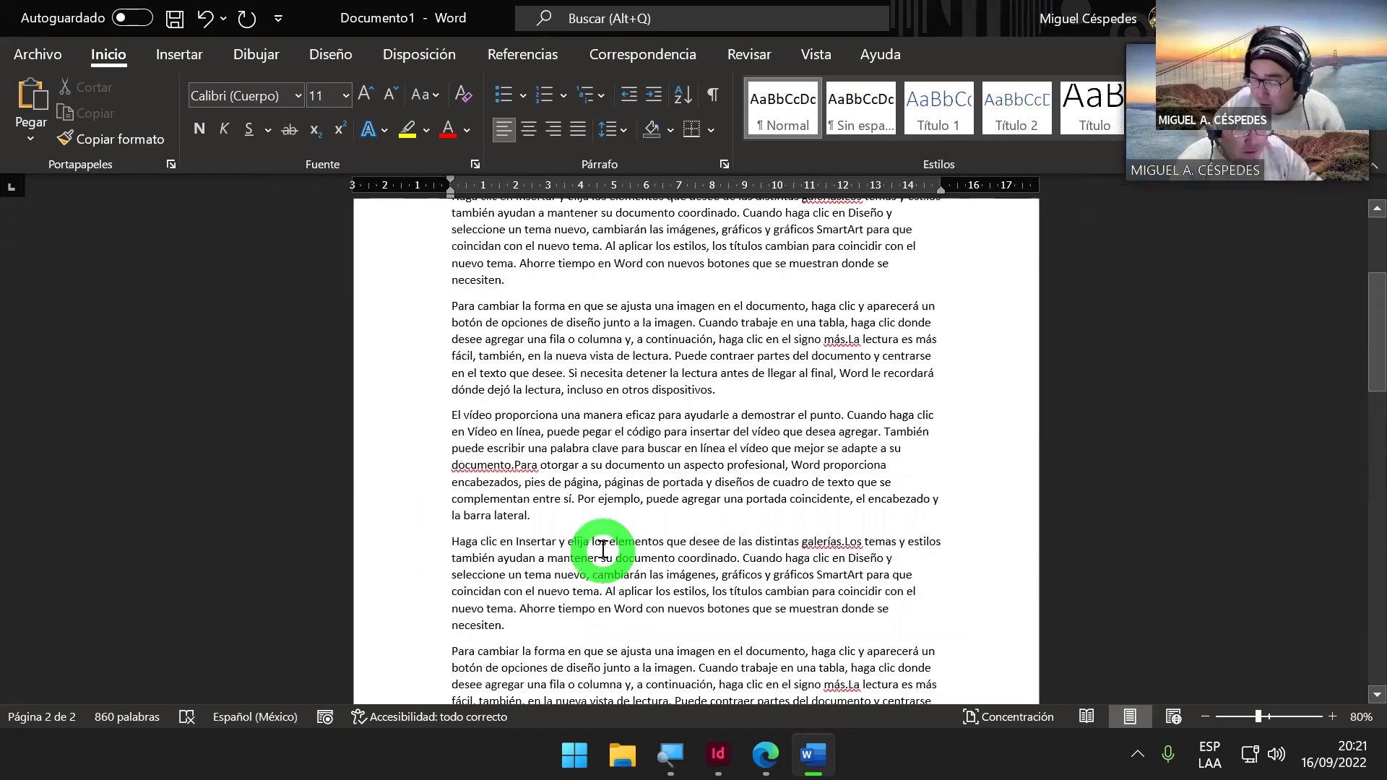
{"action": "scroll", "coordinate": [633, 551], "scroll_direction": "up", "scroll_amount": 2}
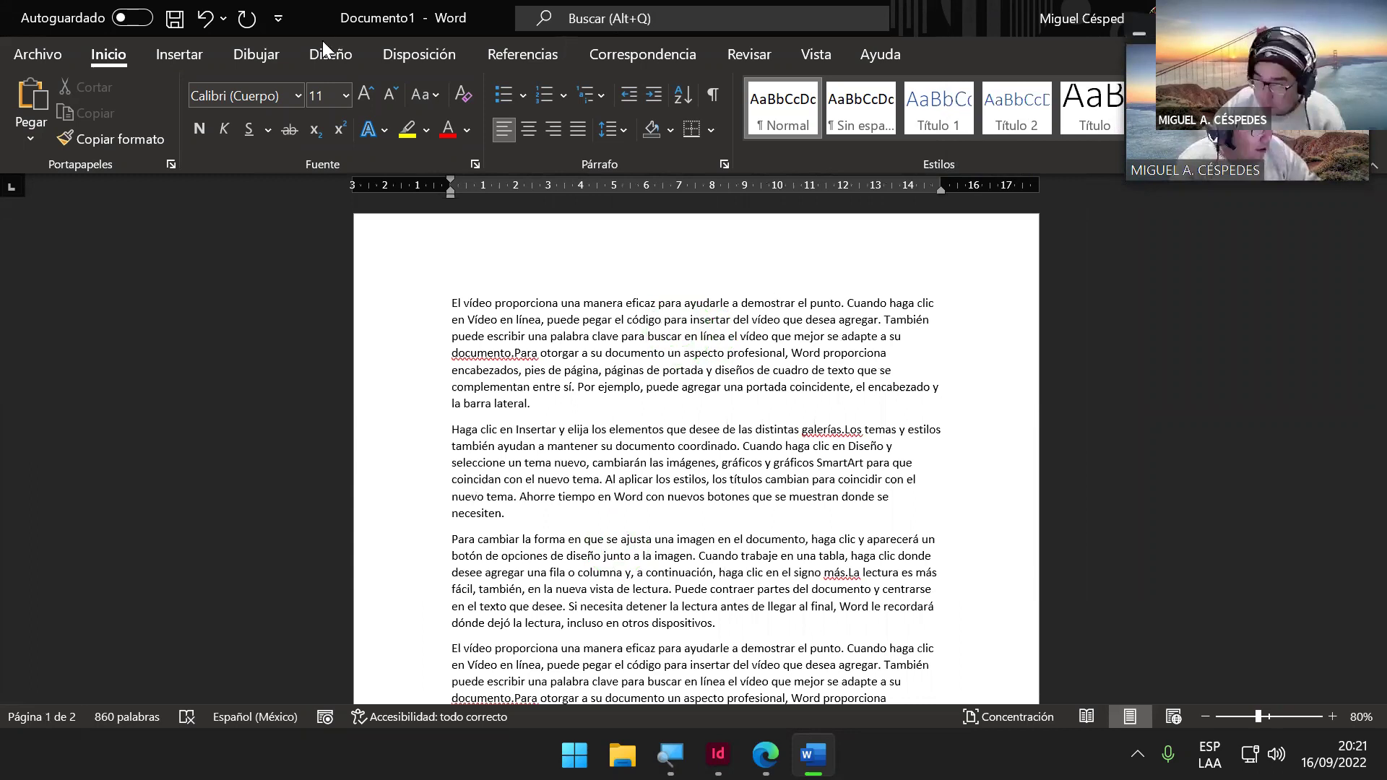
Step: Examine the Normal style in Documento1 and in the Normal.dotm template in the style Organizer, then close the Organizer and the Estilos pane
{"action": "left_click", "coordinate": [1154, 164]}
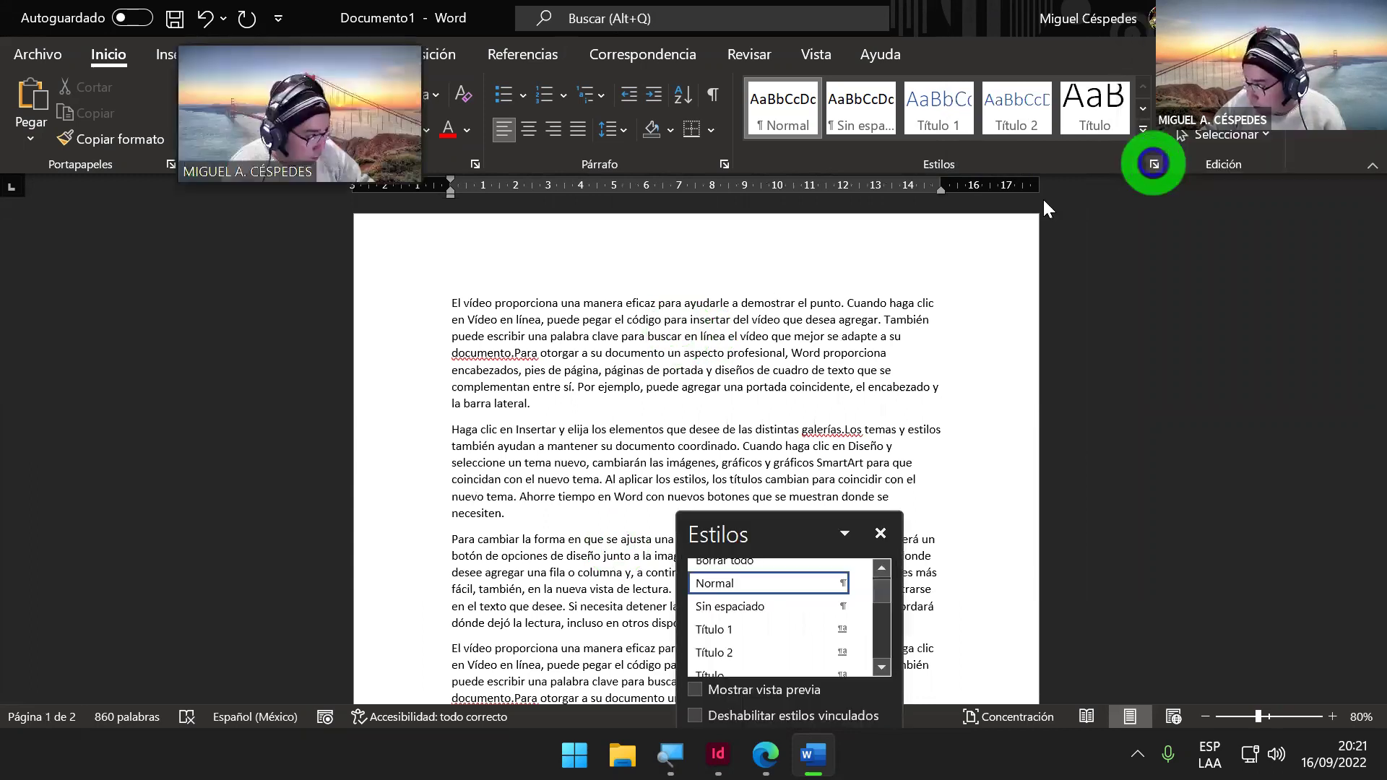
{"action": "left_click_drag", "start_coordinate": [744, 533], "coordinate": [1054, 185]}
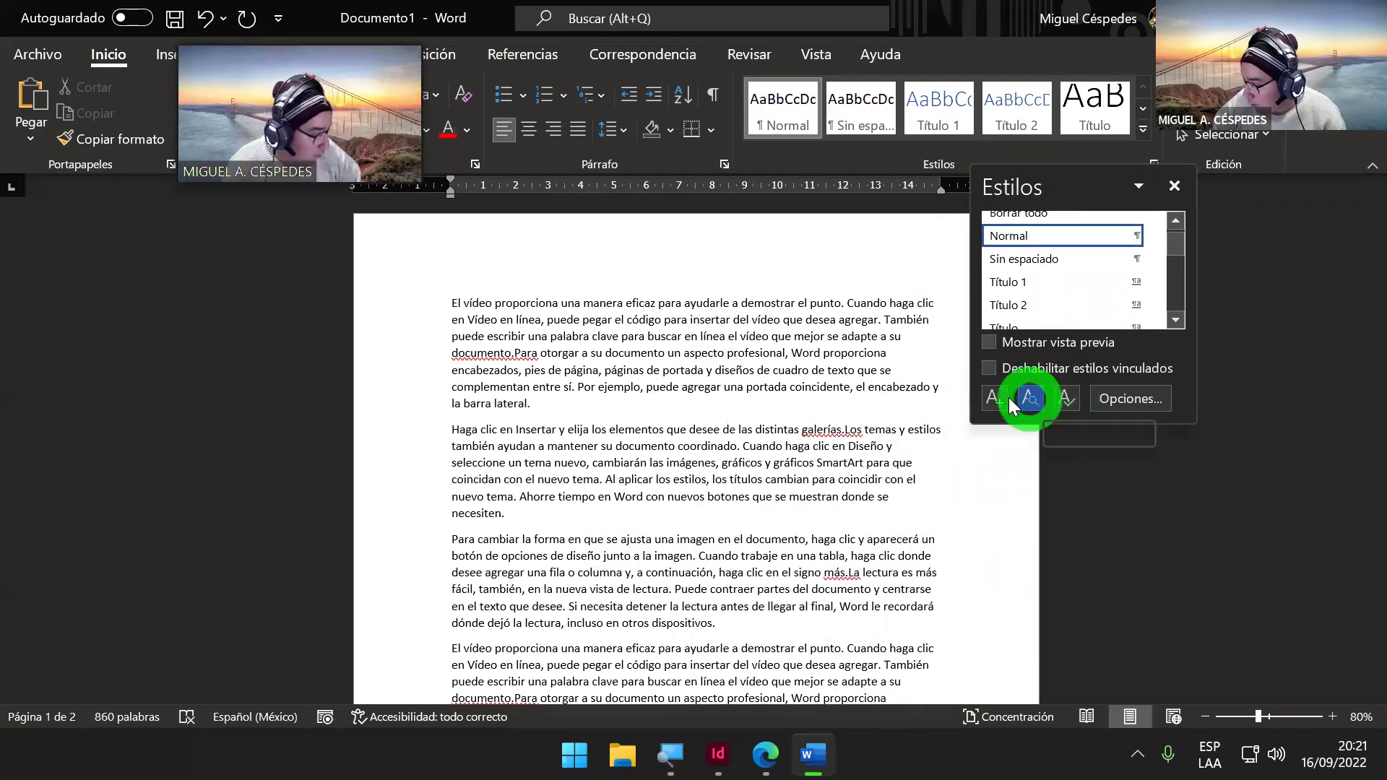
{"action": "left_click", "coordinate": [1063, 399]}
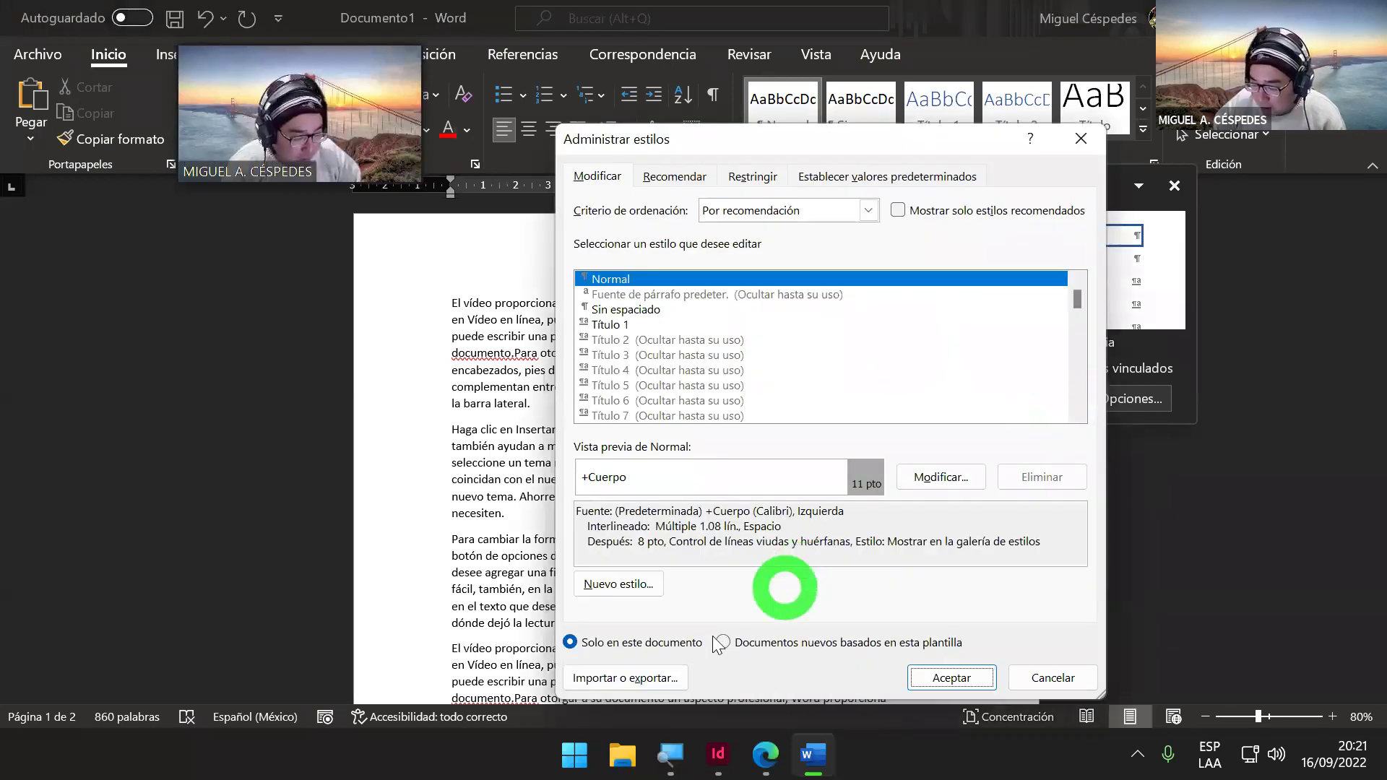
{"action": "left_click", "coordinate": [636, 677]}
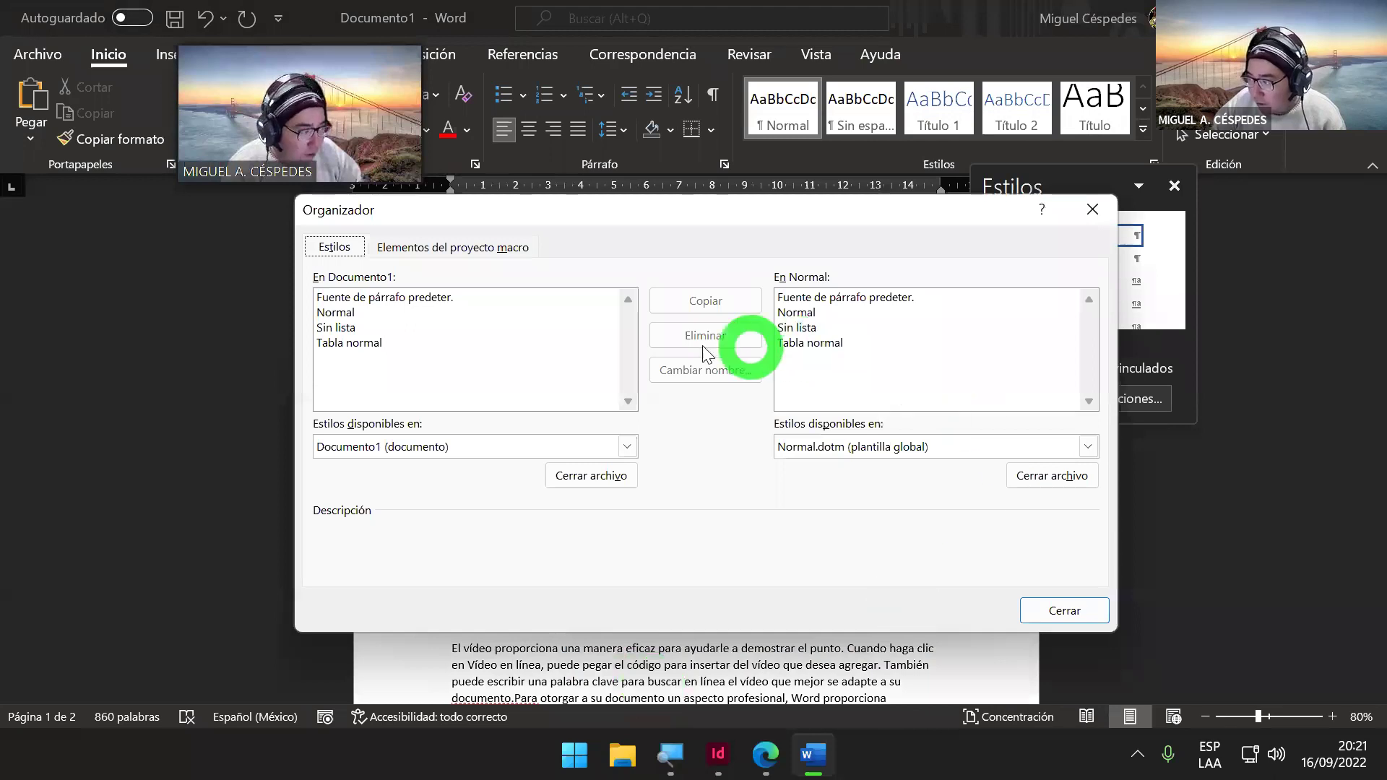
{"action": "left_click", "coordinate": [336, 312]}
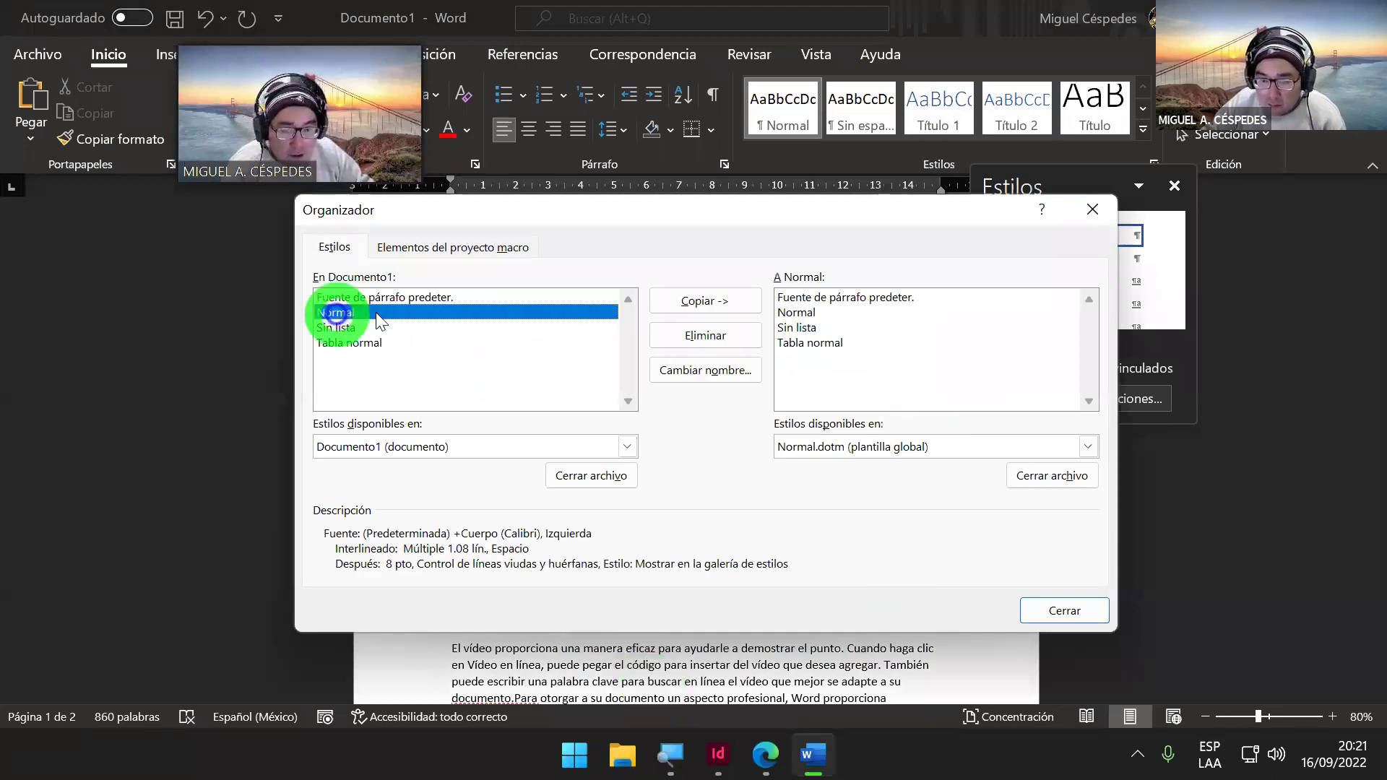
{"action": "left_click", "coordinate": [815, 318]}
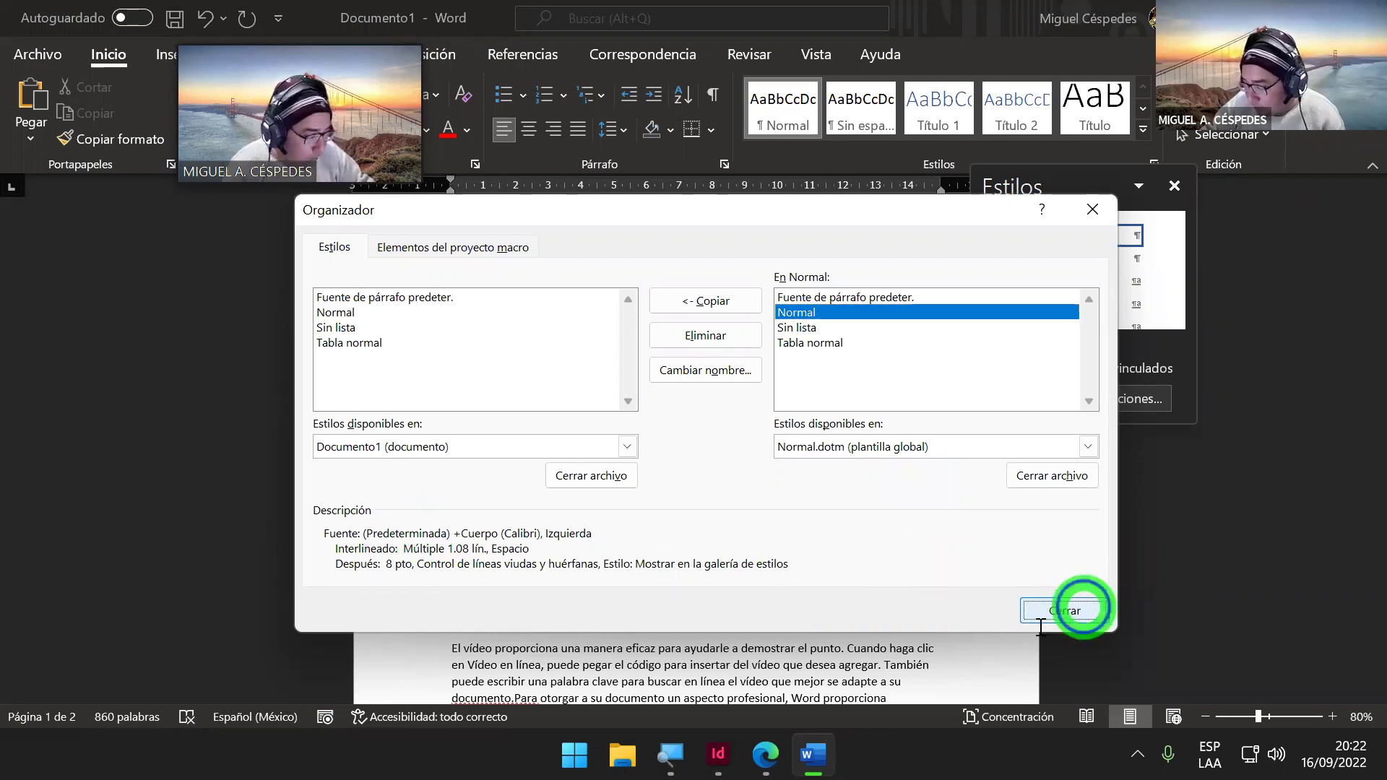
{"action": "left_click", "coordinate": [1079, 607]}
{"action": "left_click", "coordinate": [1174, 186]}
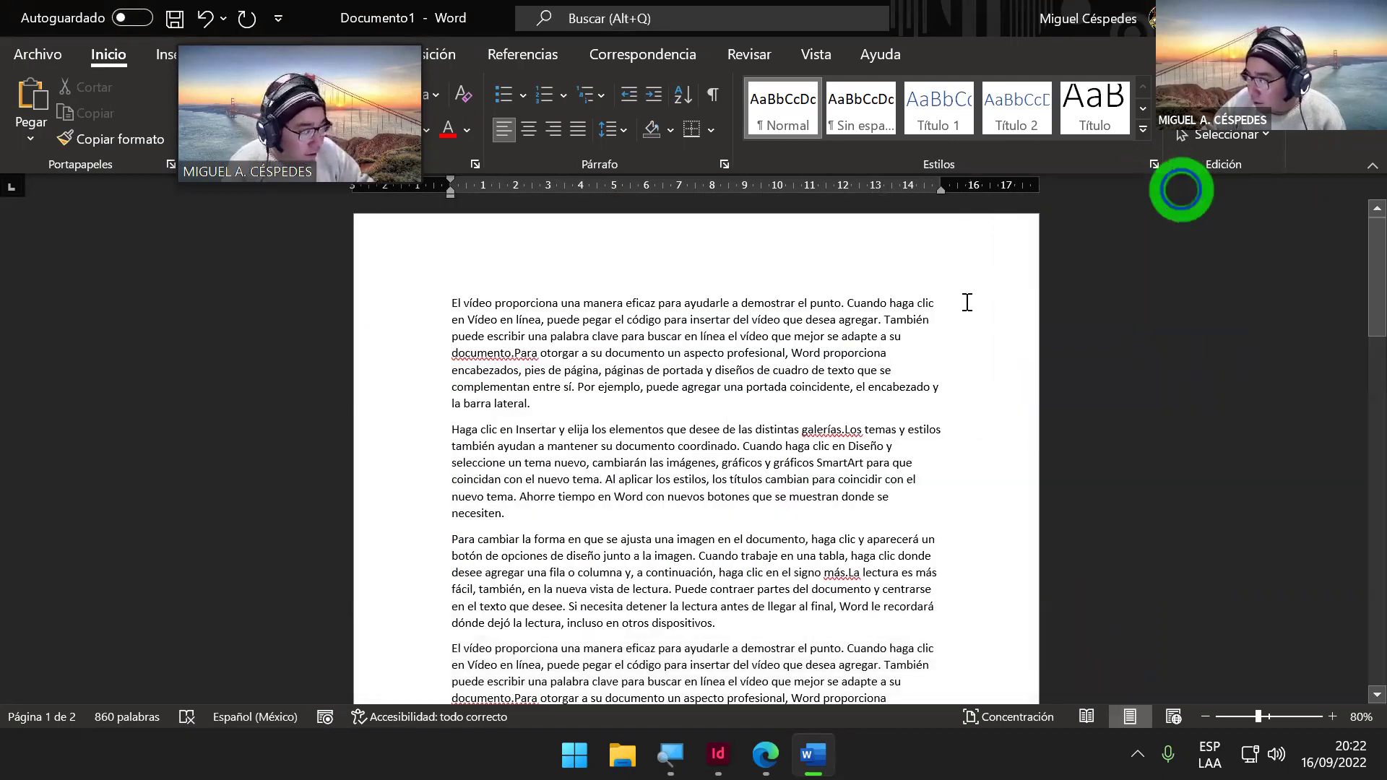
Step: Choose Times New Roman, Normal style, size 12 as the font for the entire sample text
{"action": "key", "text": "ctrl+a"}
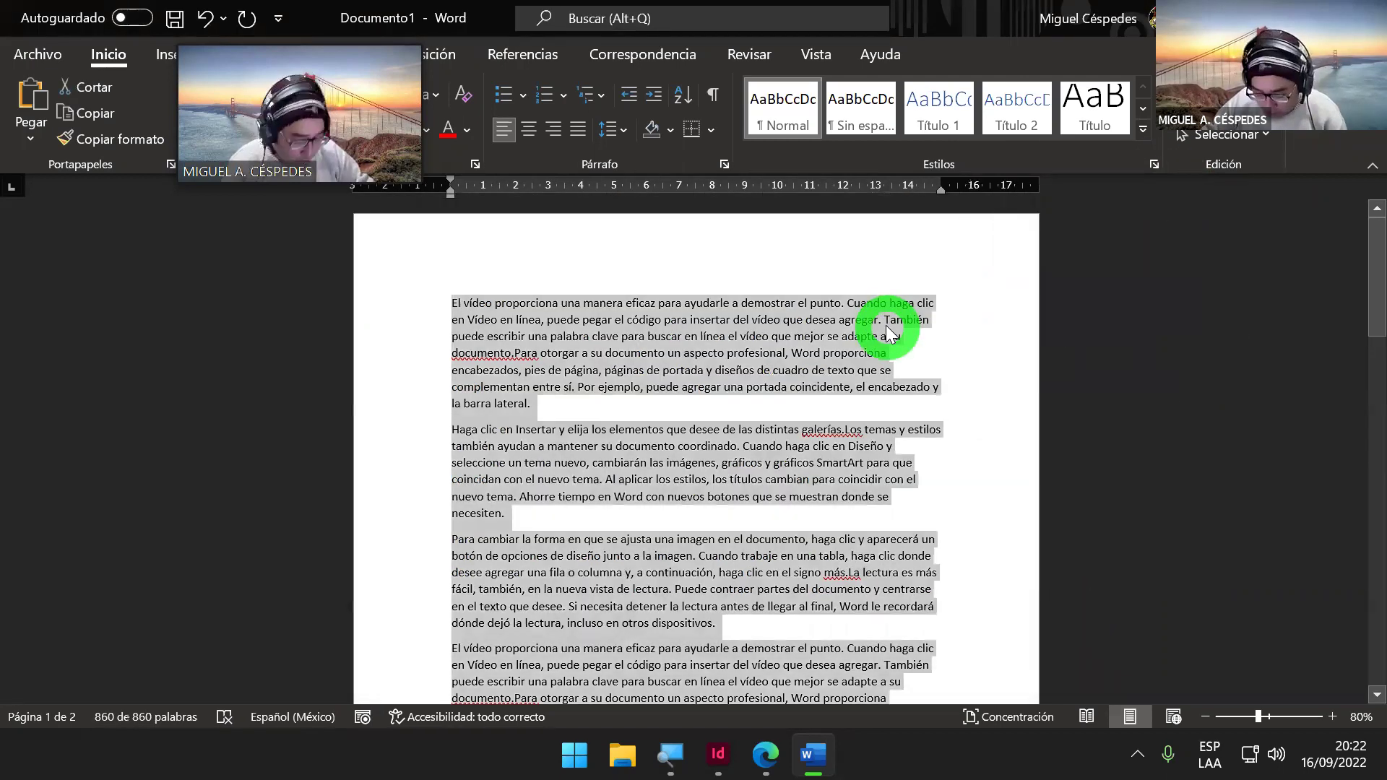
{"action": "key", "text": "ctrl+m"}
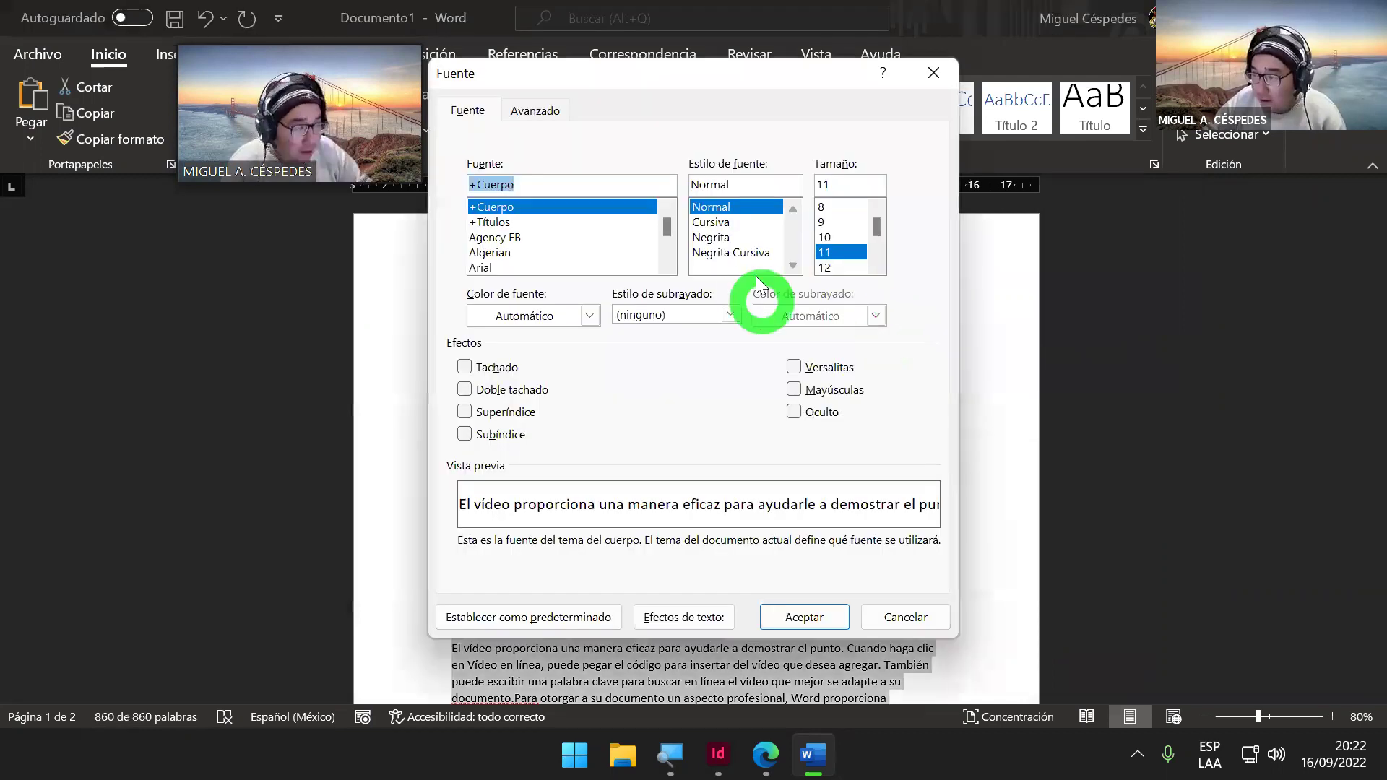
{"action": "left_click", "coordinate": [711, 237]}
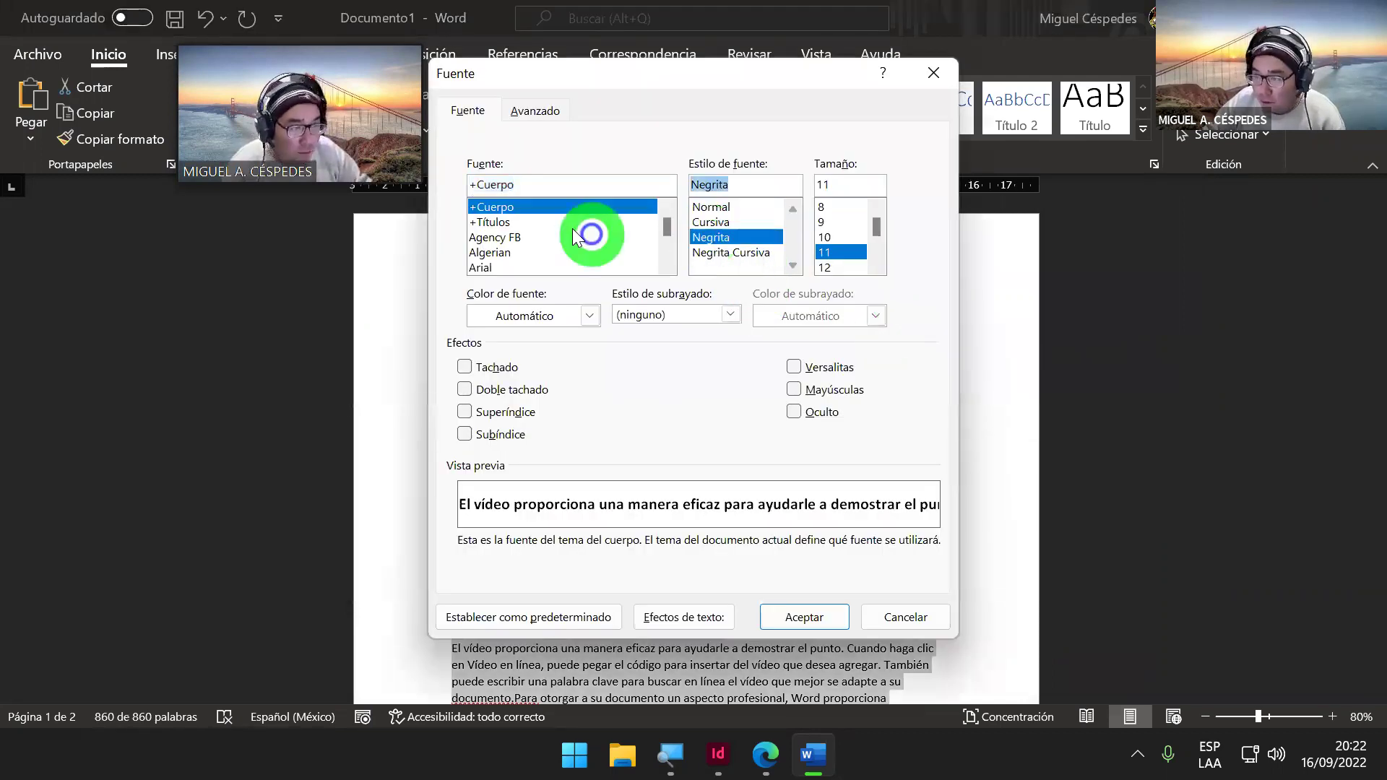
{"action": "left_click", "coordinate": [526, 267]}
{"action": "left_click", "coordinate": [665, 267]}
{"action": "left_click", "coordinate": [667, 267]}
{"action": "left_click", "coordinate": [667, 267]}
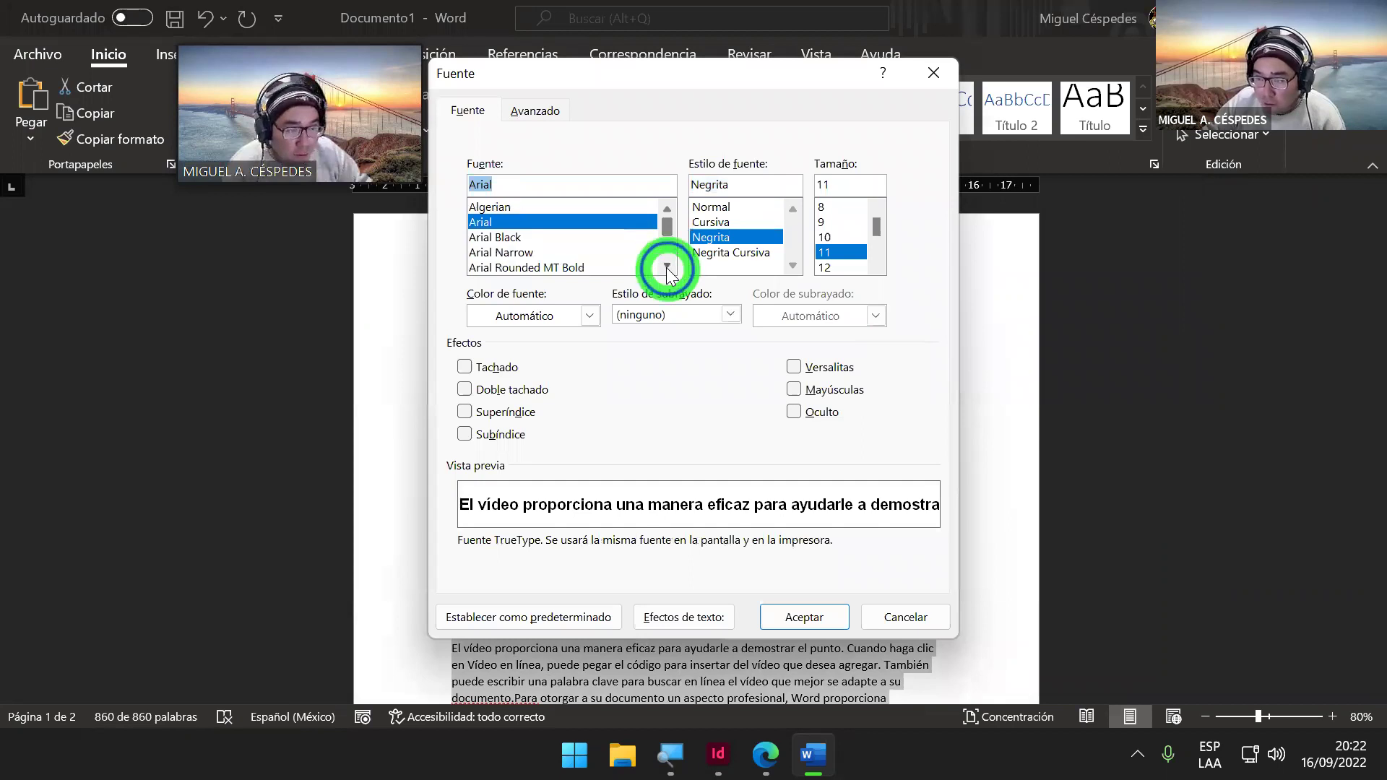
{"action": "left_click", "coordinate": [667, 267]}
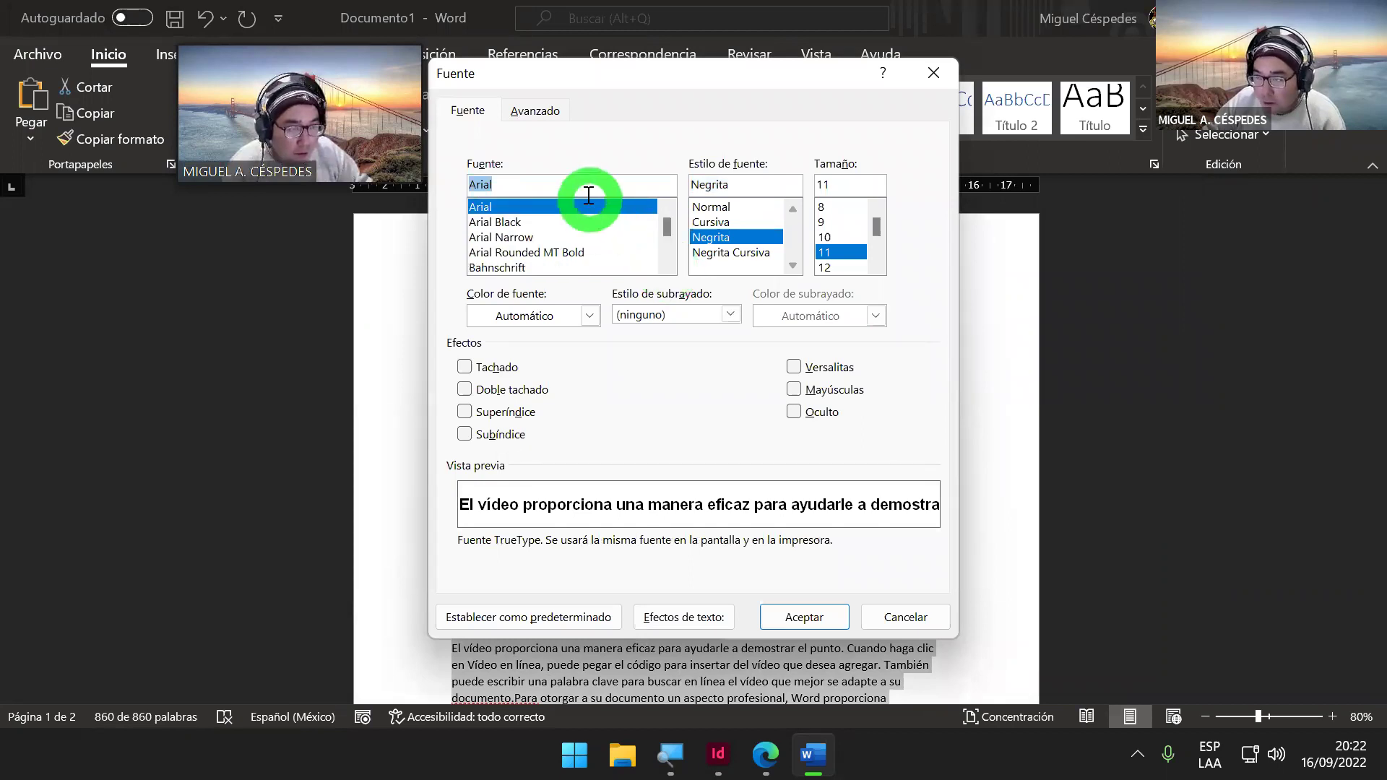
{"action": "type", "text": "TIM"}
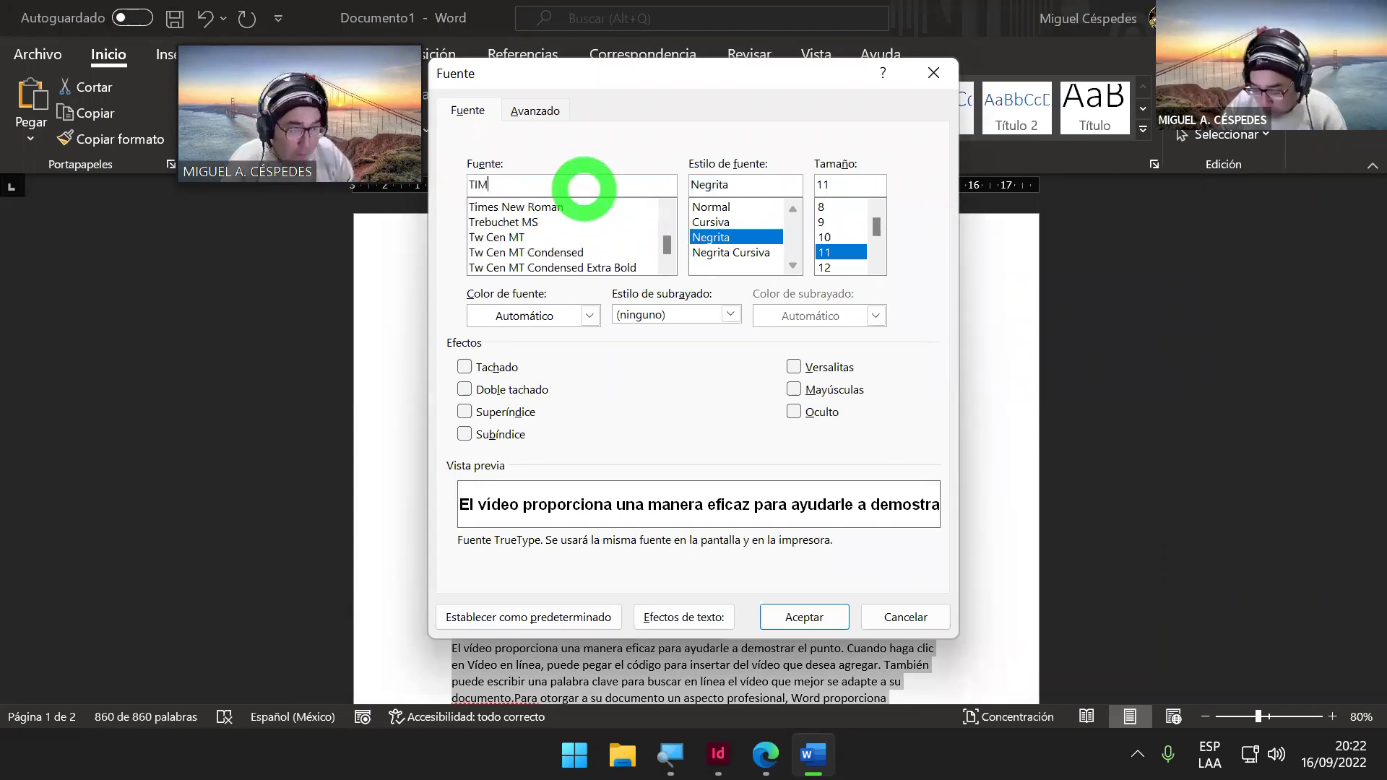
{"action": "type", "text": "E"}
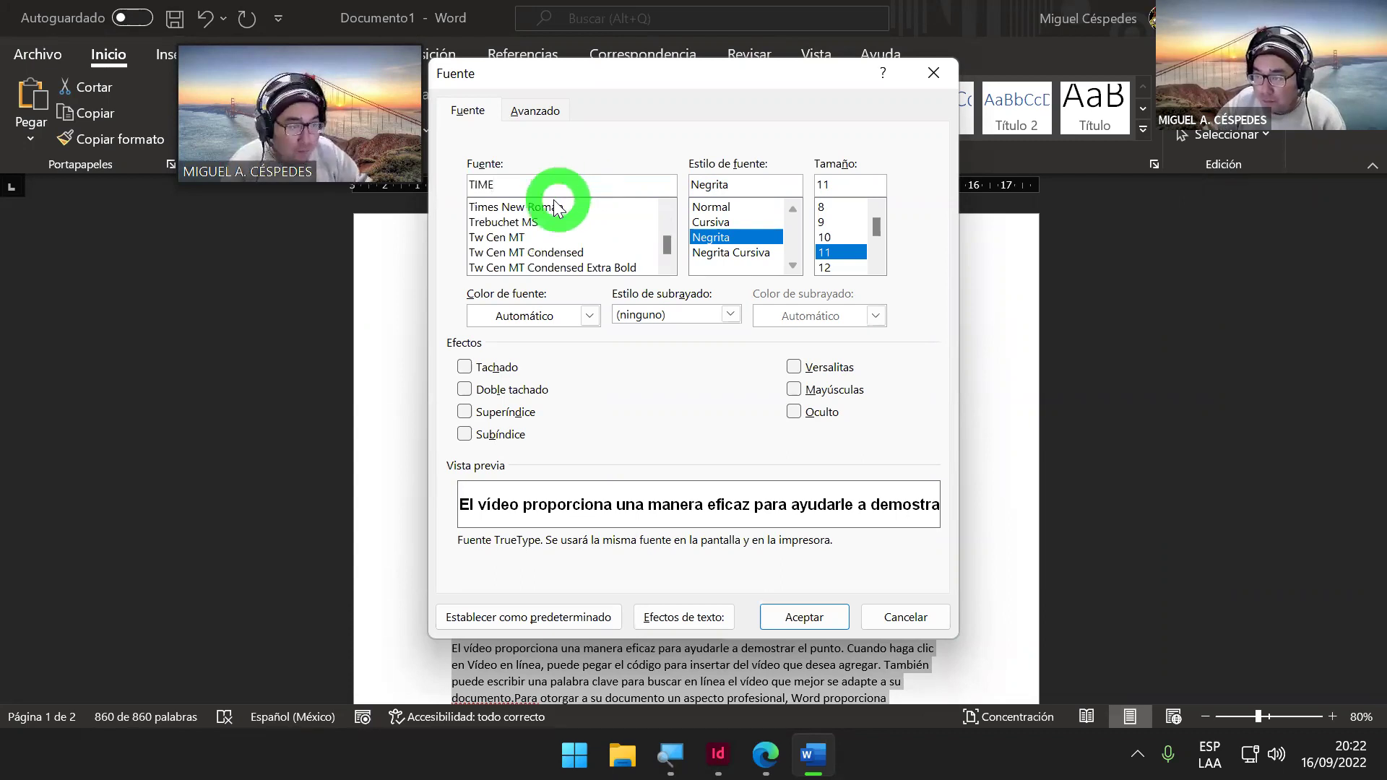
{"action": "left_click", "coordinate": [555, 207]}
{"action": "left_click", "coordinate": [712, 207]}
{"action": "left_click", "coordinate": [824, 268]}
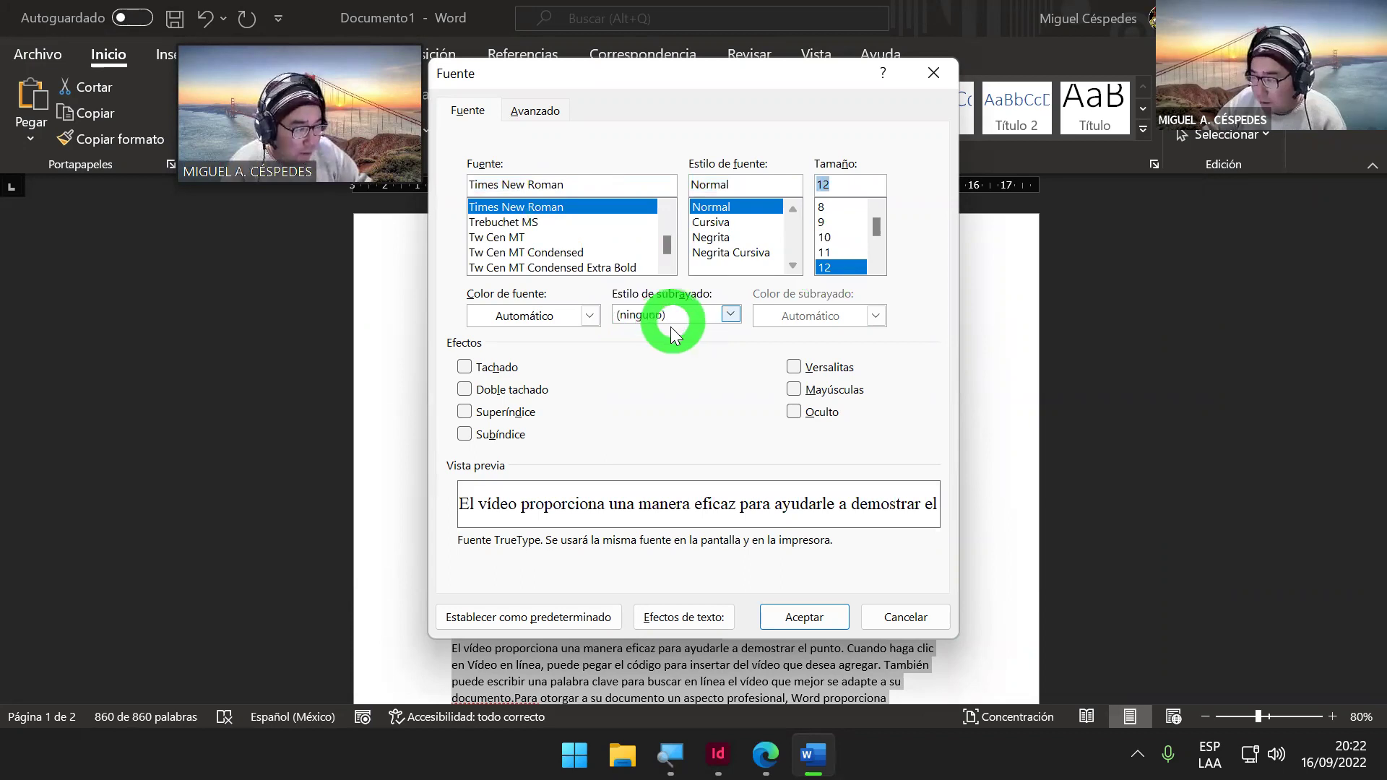
Step: Review the text effects and advanced character spacing options, then apply the chosen font settings to the sample text
{"action": "left_click", "coordinate": [684, 617]}
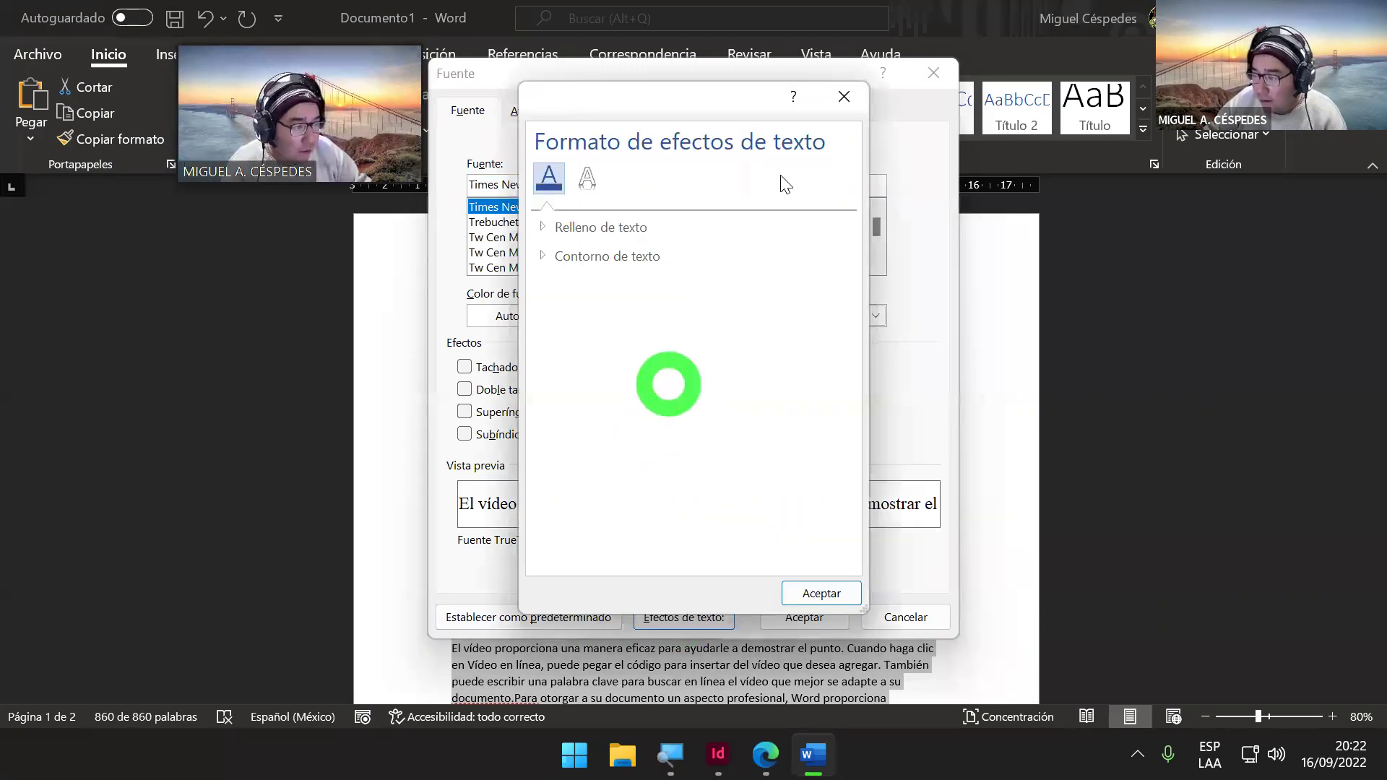
{"action": "left_click", "coordinate": [844, 96]}
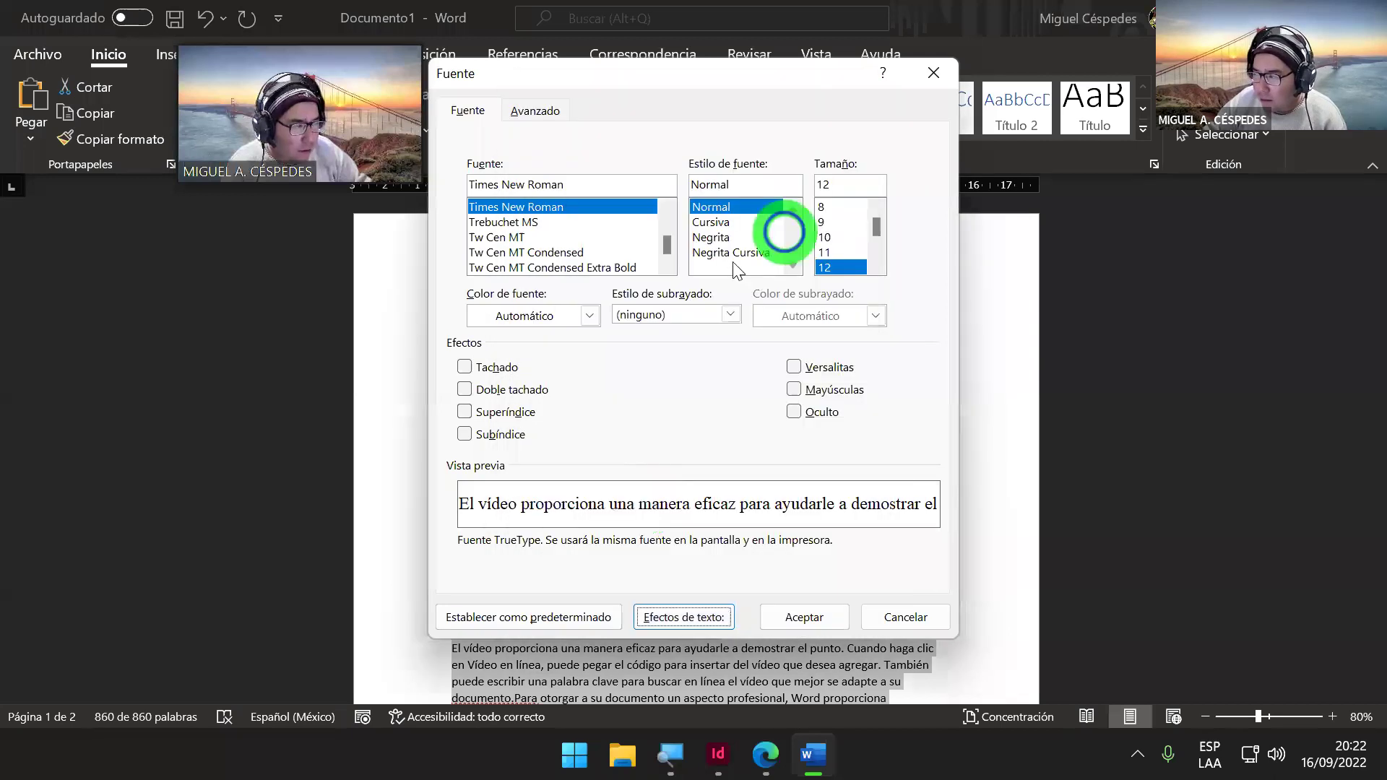
{"action": "left_click", "coordinate": [554, 122]}
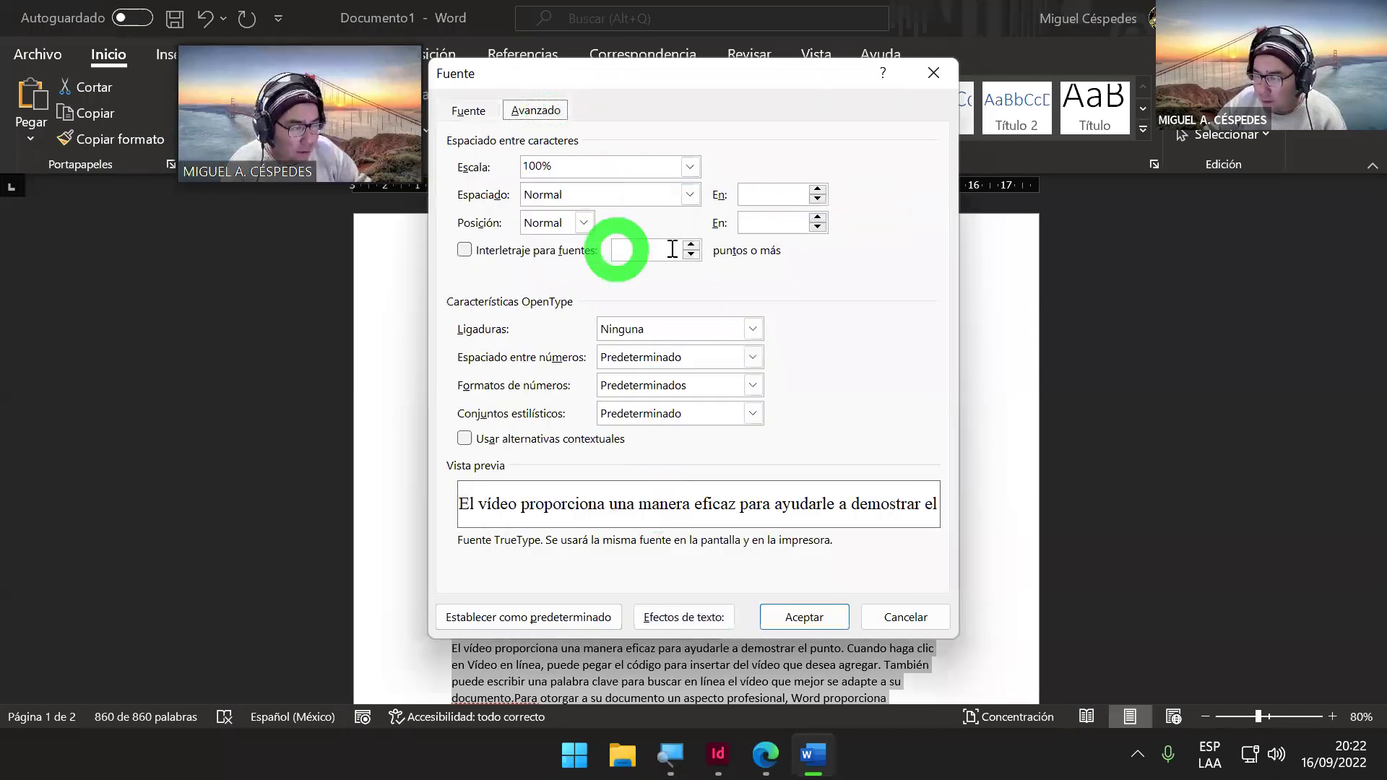
{"action": "left_click", "coordinate": [658, 198]}
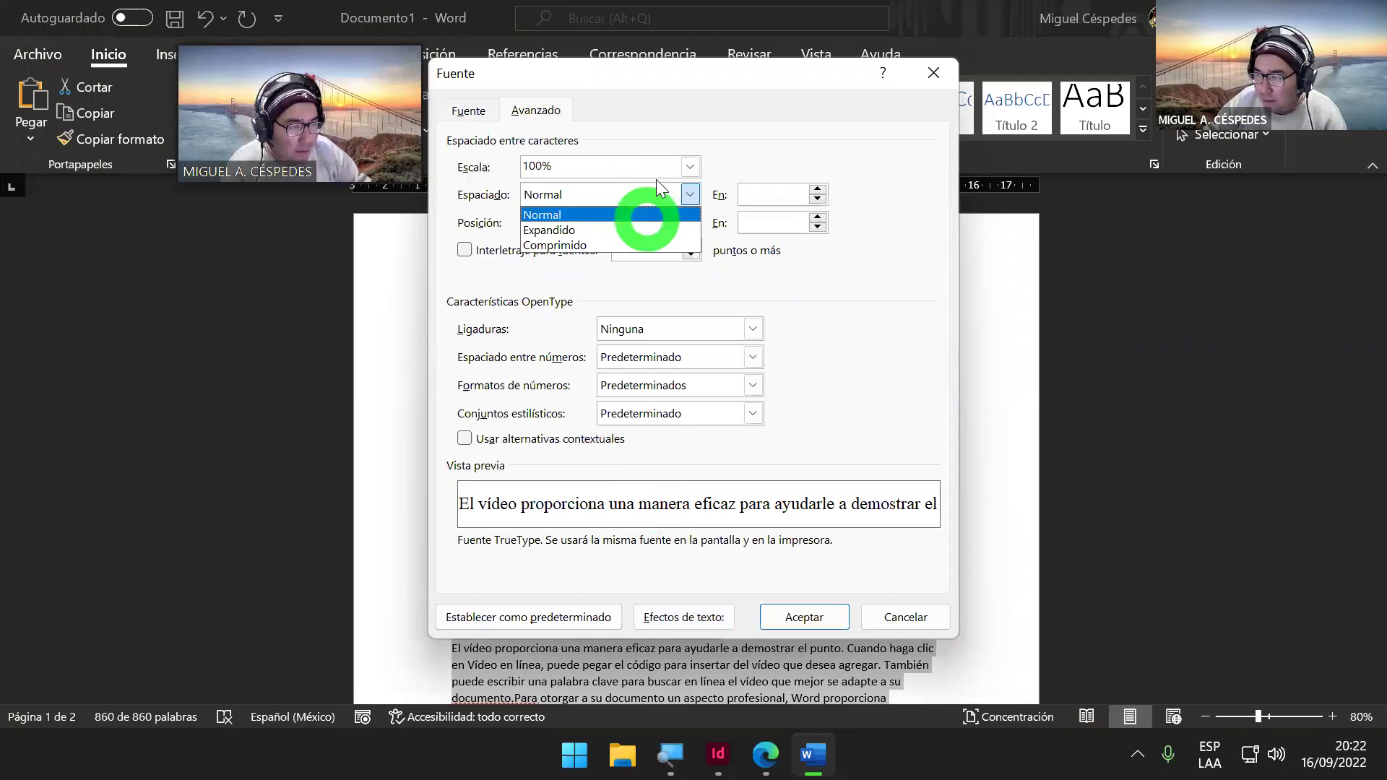
{"action": "left_click", "coordinate": [657, 173]}
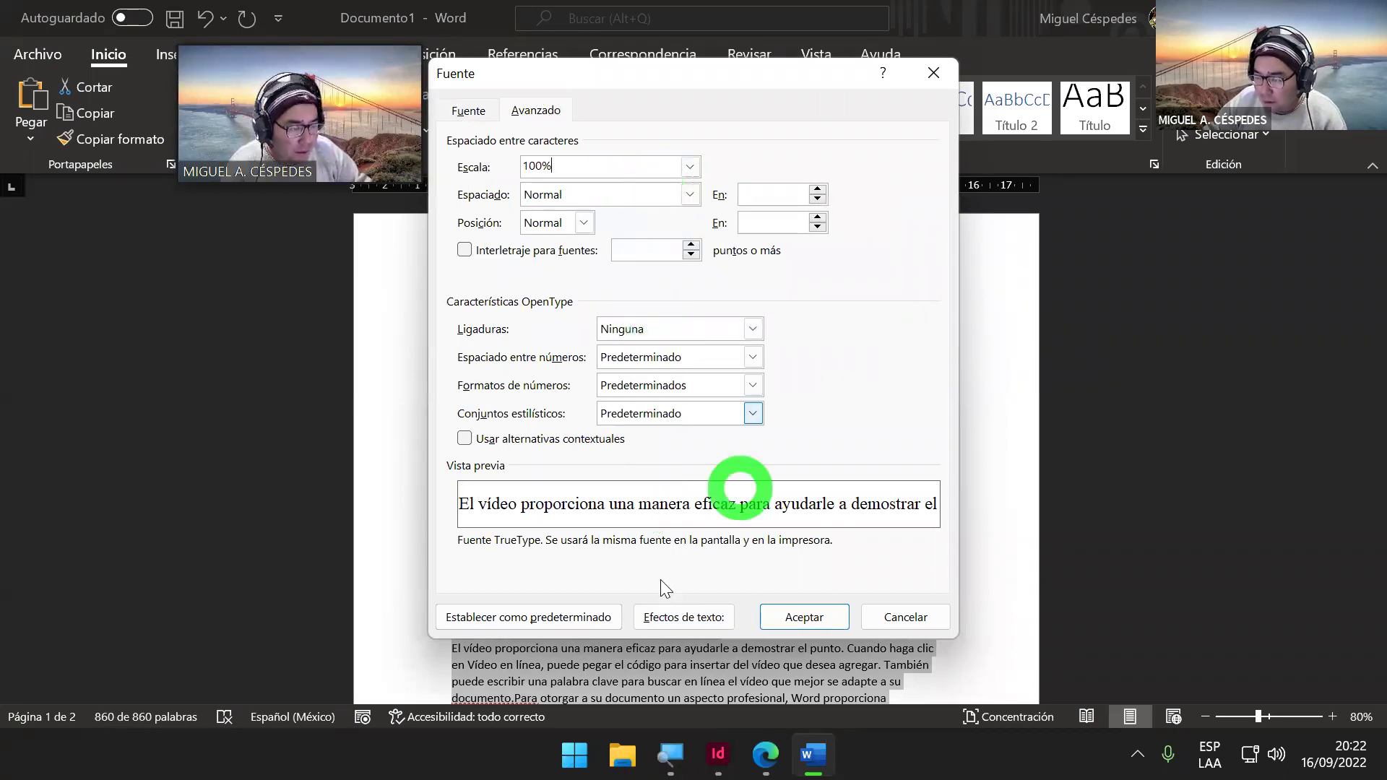
{"action": "left_click", "coordinate": [797, 626]}
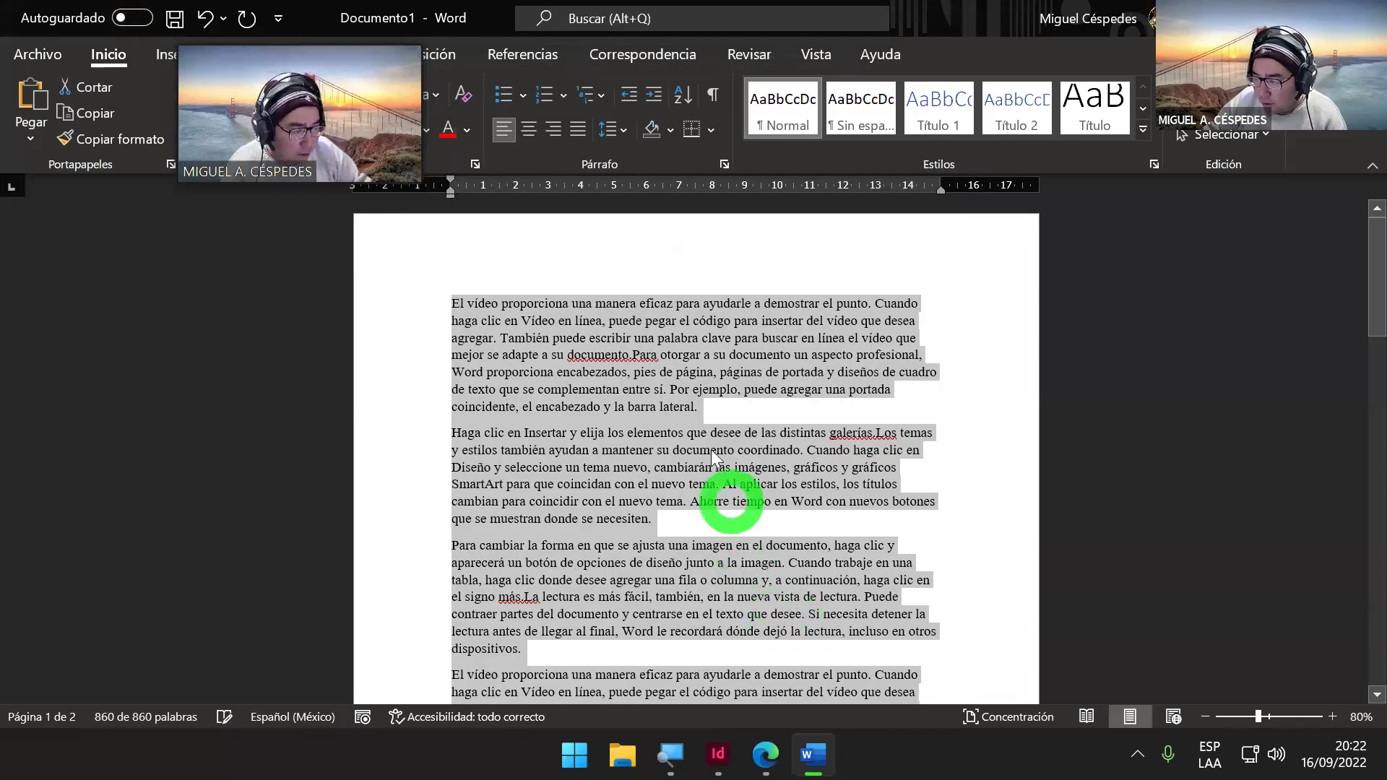
Step: Set the entire sample text's paragraphs to Justificada alignment with 1.5 líneas line spacing
{"action": "left_click", "coordinate": [725, 164]}
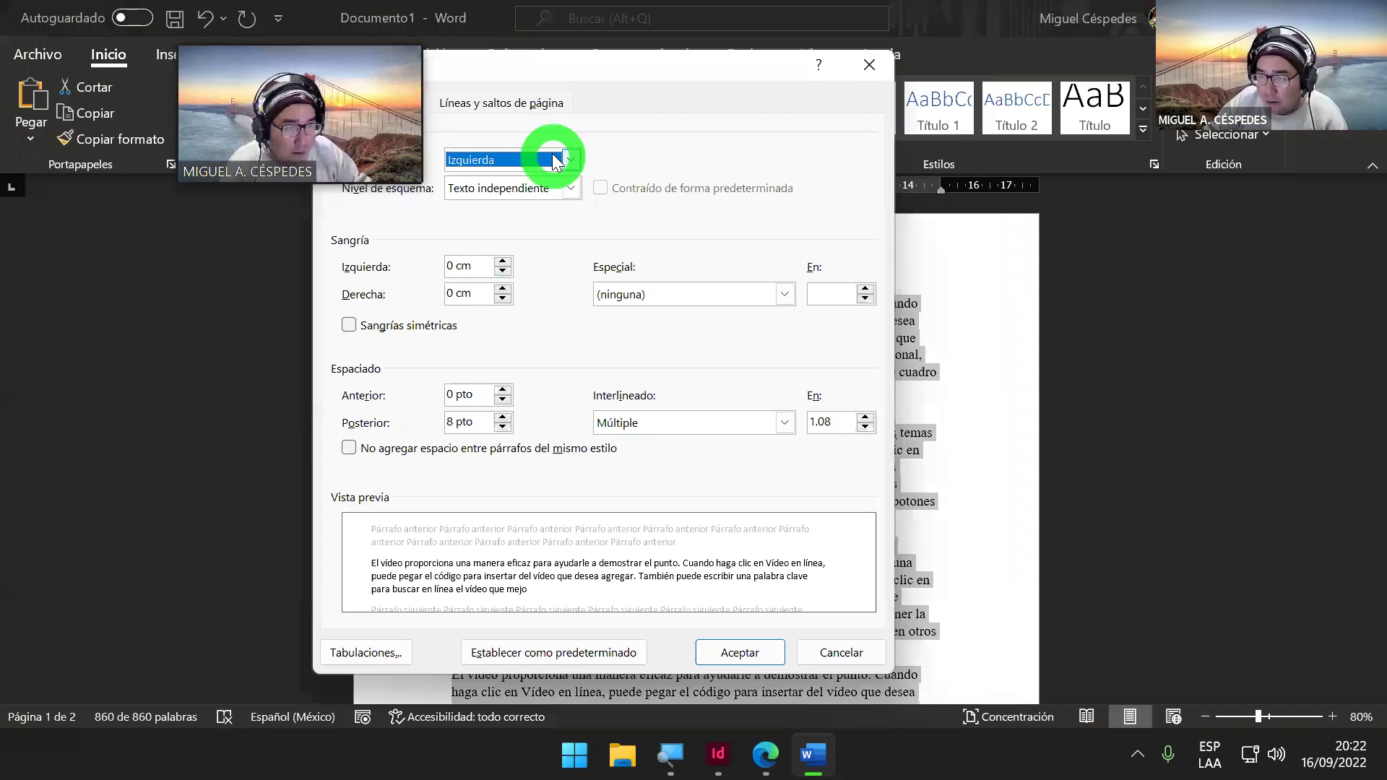
{"action": "left_click", "coordinate": [571, 160]}
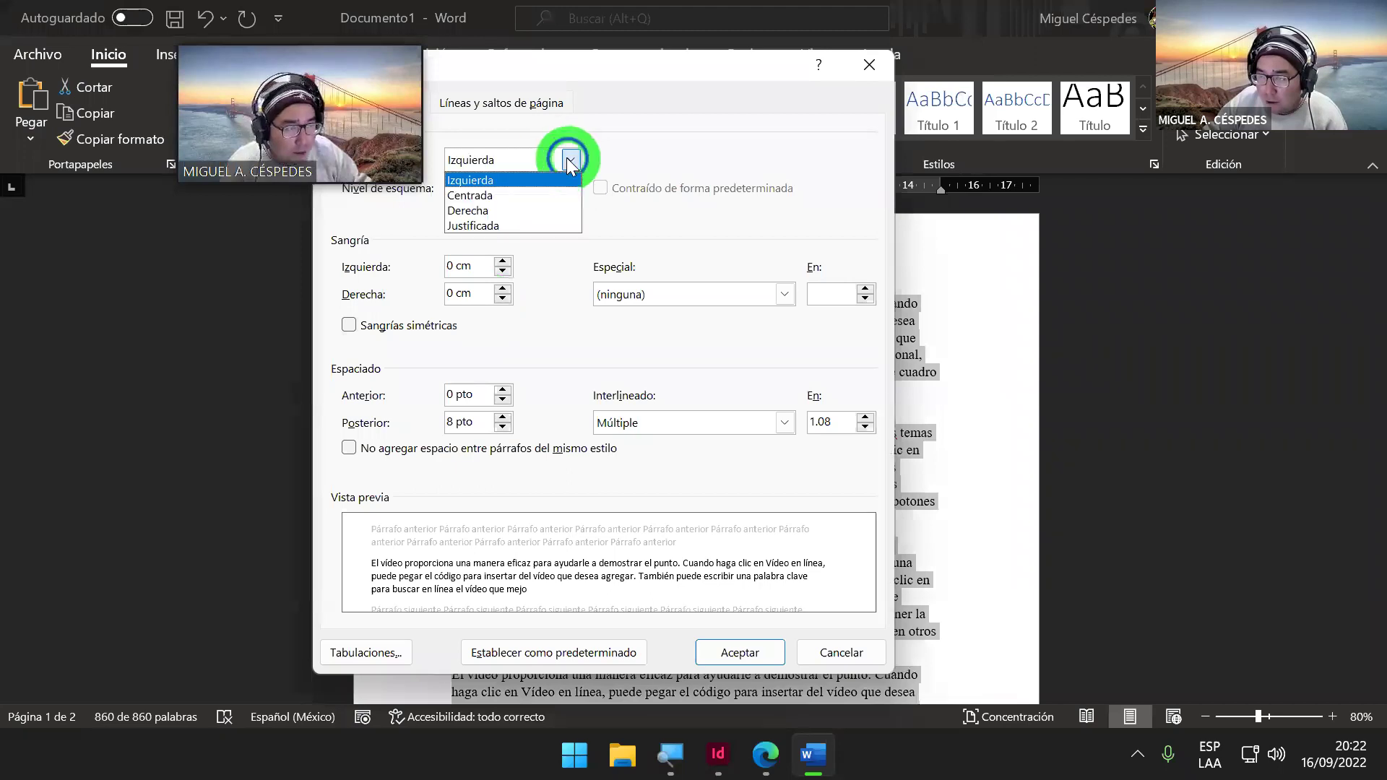
{"action": "left_click", "coordinate": [523, 226]}
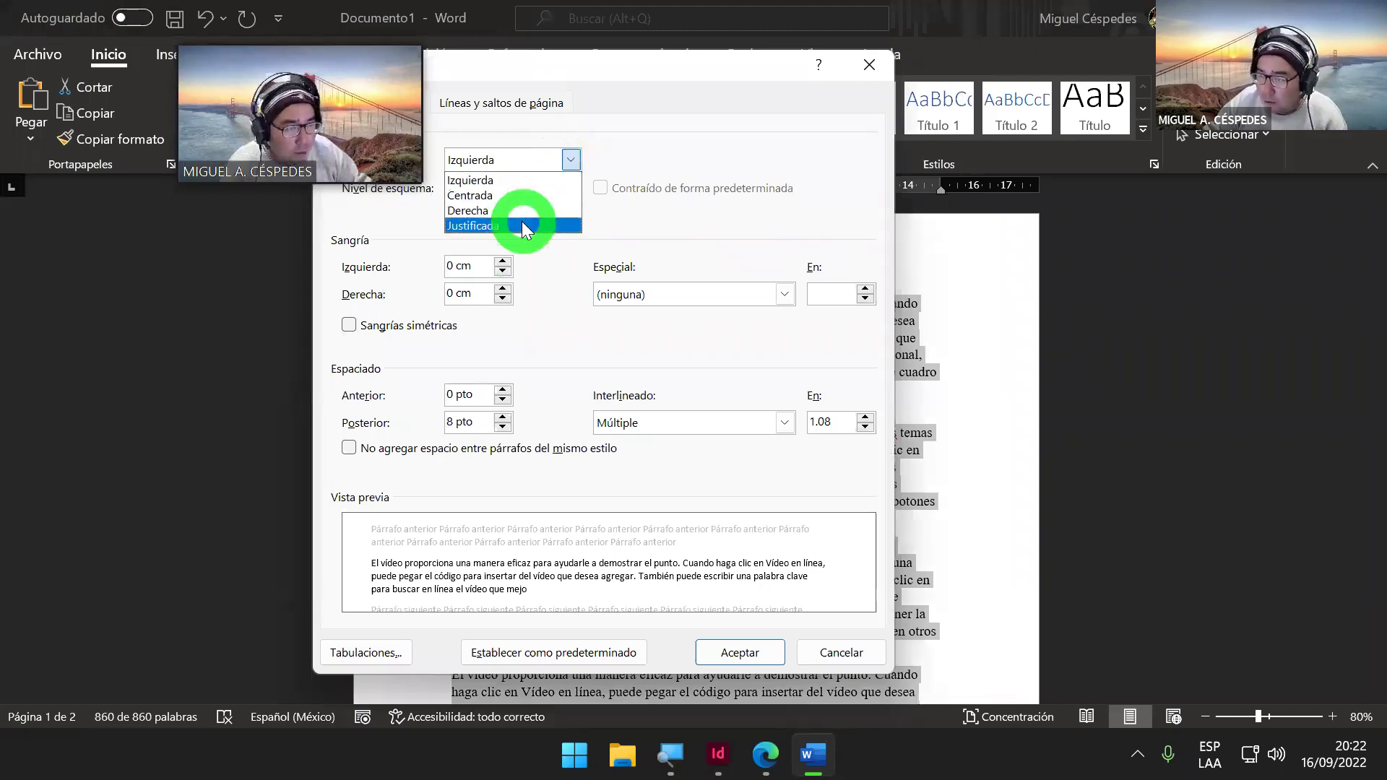
{"action": "left_click", "coordinate": [677, 423]}
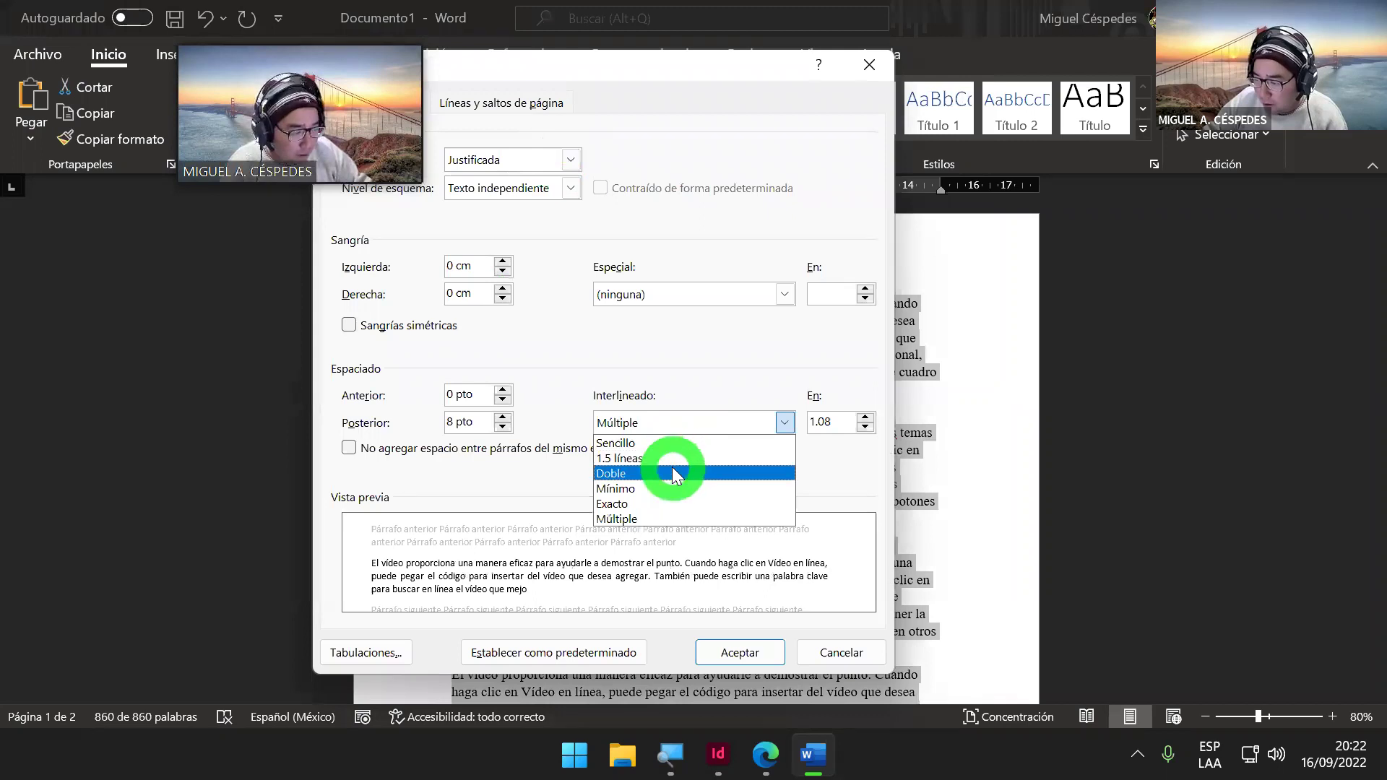
{"action": "left_click", "coordinate": [678, 463]}
{"action": "left_click", "coordinate": [740, 660]}
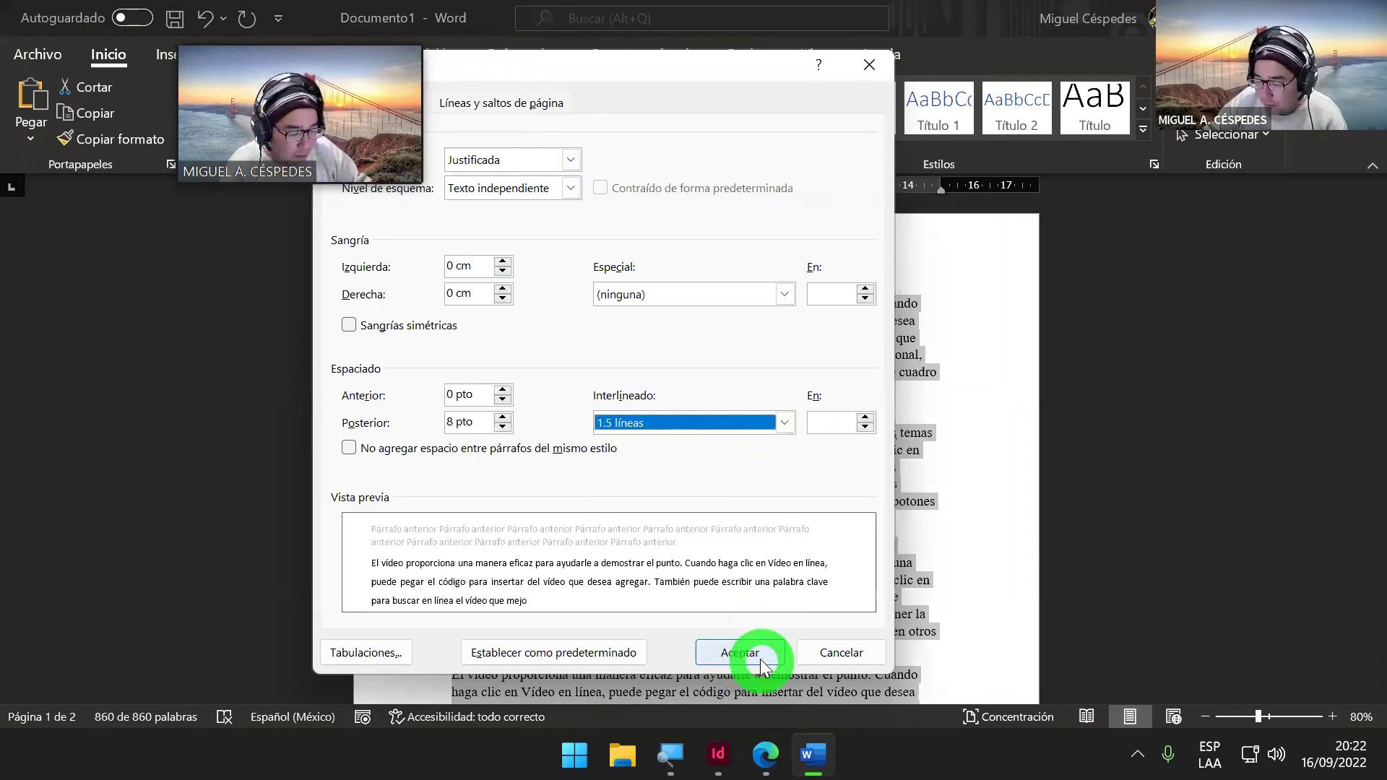
{"action": "left_click", "coordinate": [760, 664]}
{"action": "left_click", "coordinate": [847, 480]}
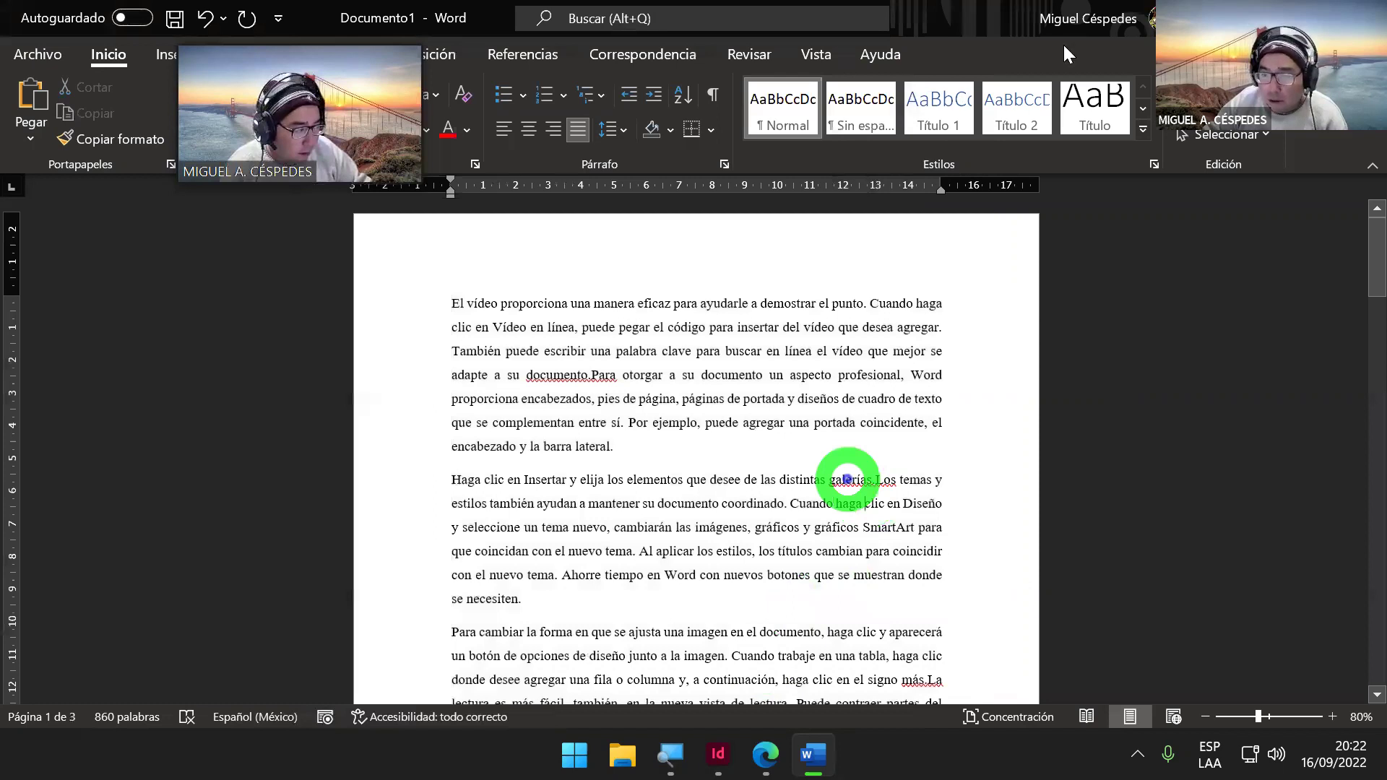
Step: Run the spelling and grammar check and accept suggestions such as "documento. Para" for the sentences missing a space
{"action": "key", "text": "F7"}
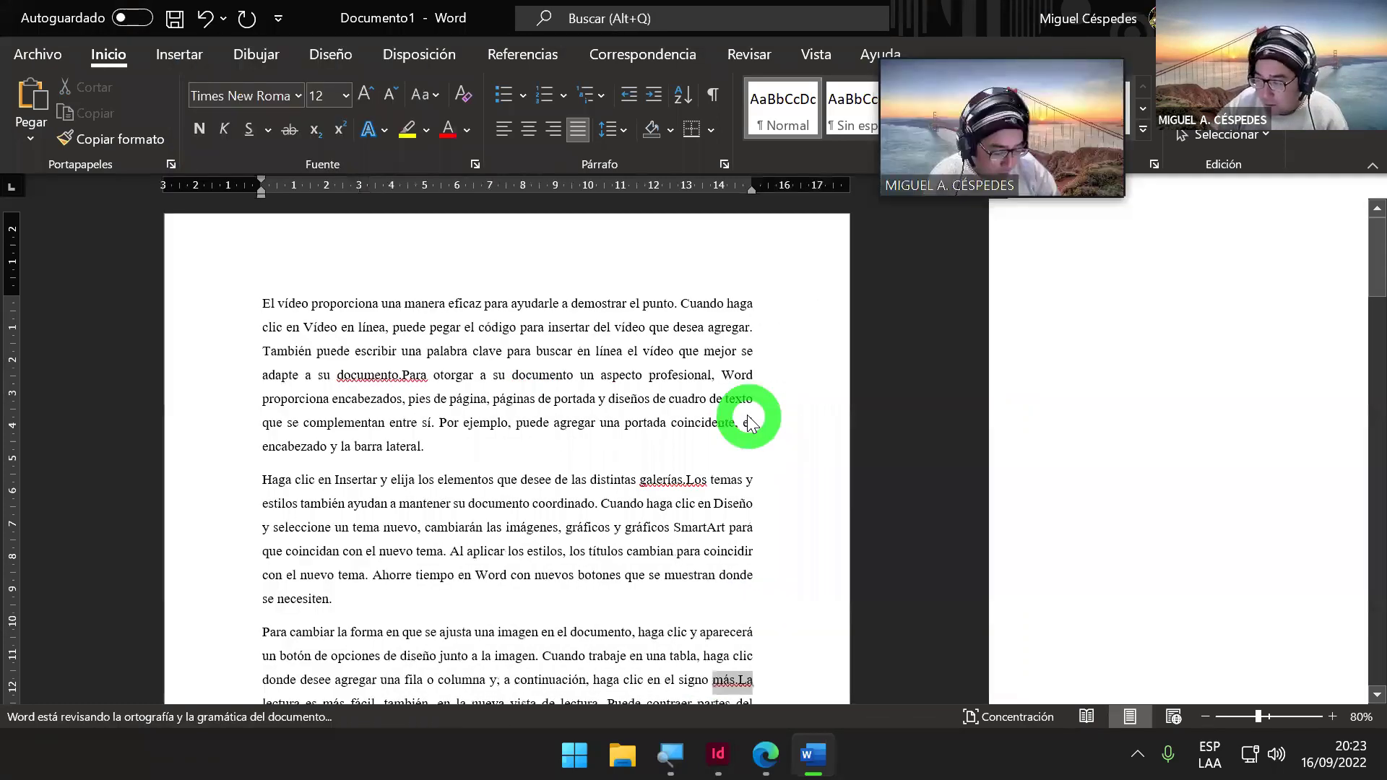
{"action": "left_click", "coordinate": [1145, 404]}
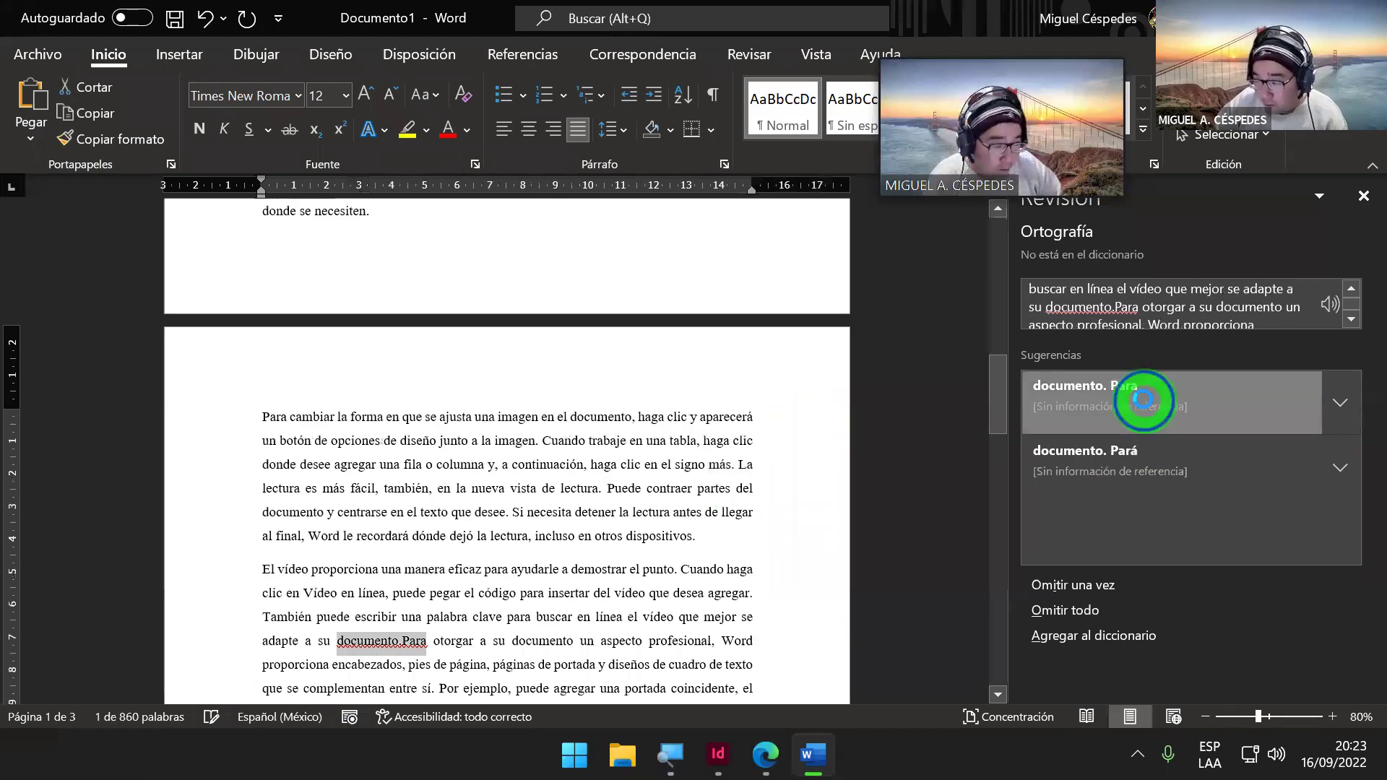
{"action": "left_click", "coordinate": [1144, 404]}
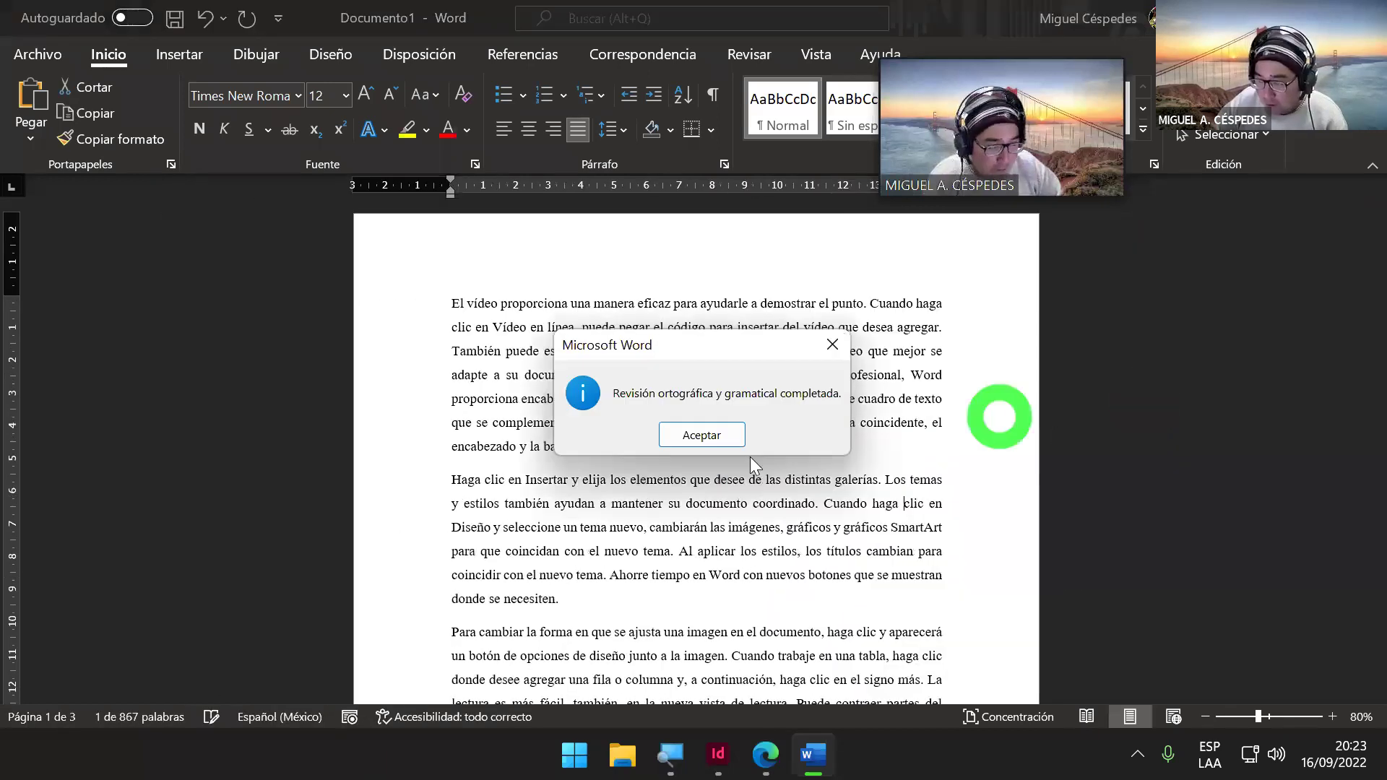
{"action": "left_click", "coordinate": [704, 435]}
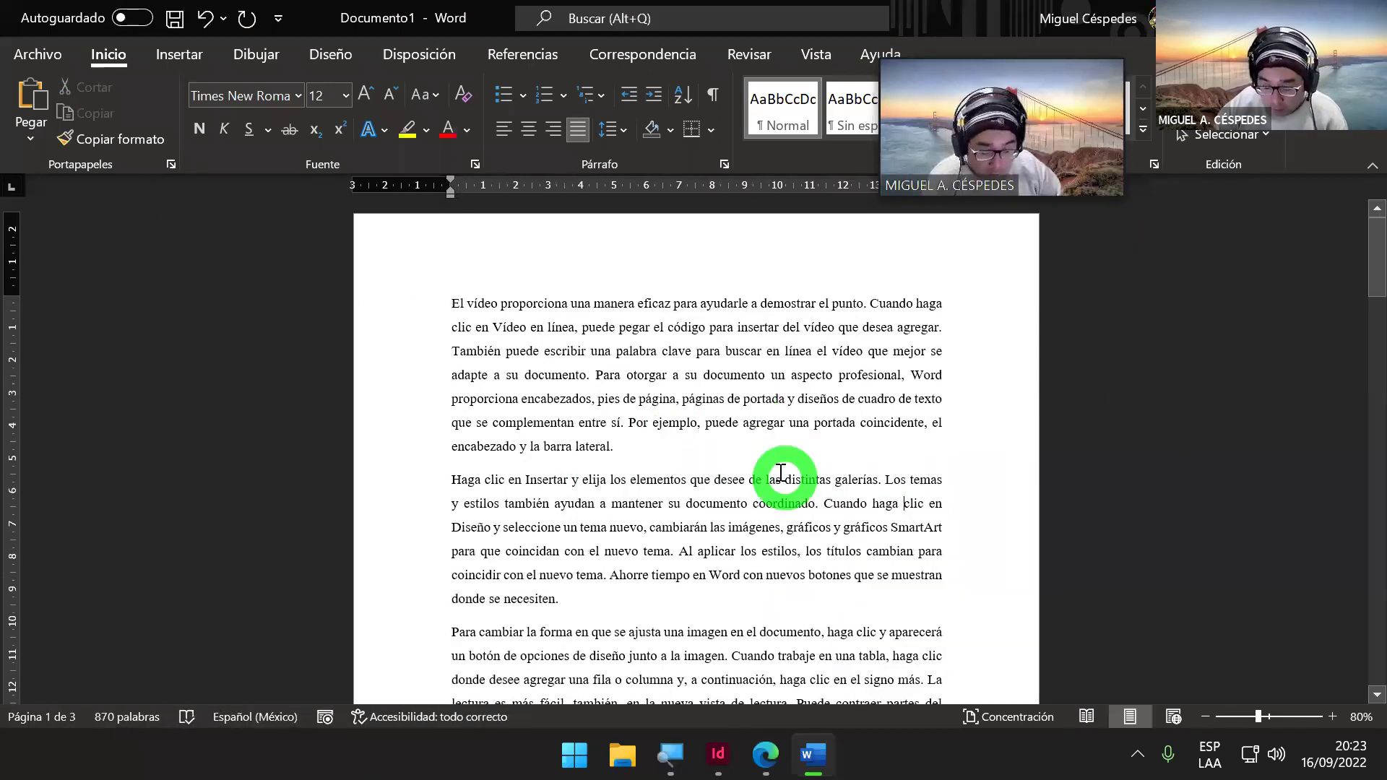
Step: Delete the empty content after the last paragraph on page 2 to remove the blank third page
{"action": "scroll", "coordinate": [896, 498], "scroll_direction": "down", "scroll_amount": 1}
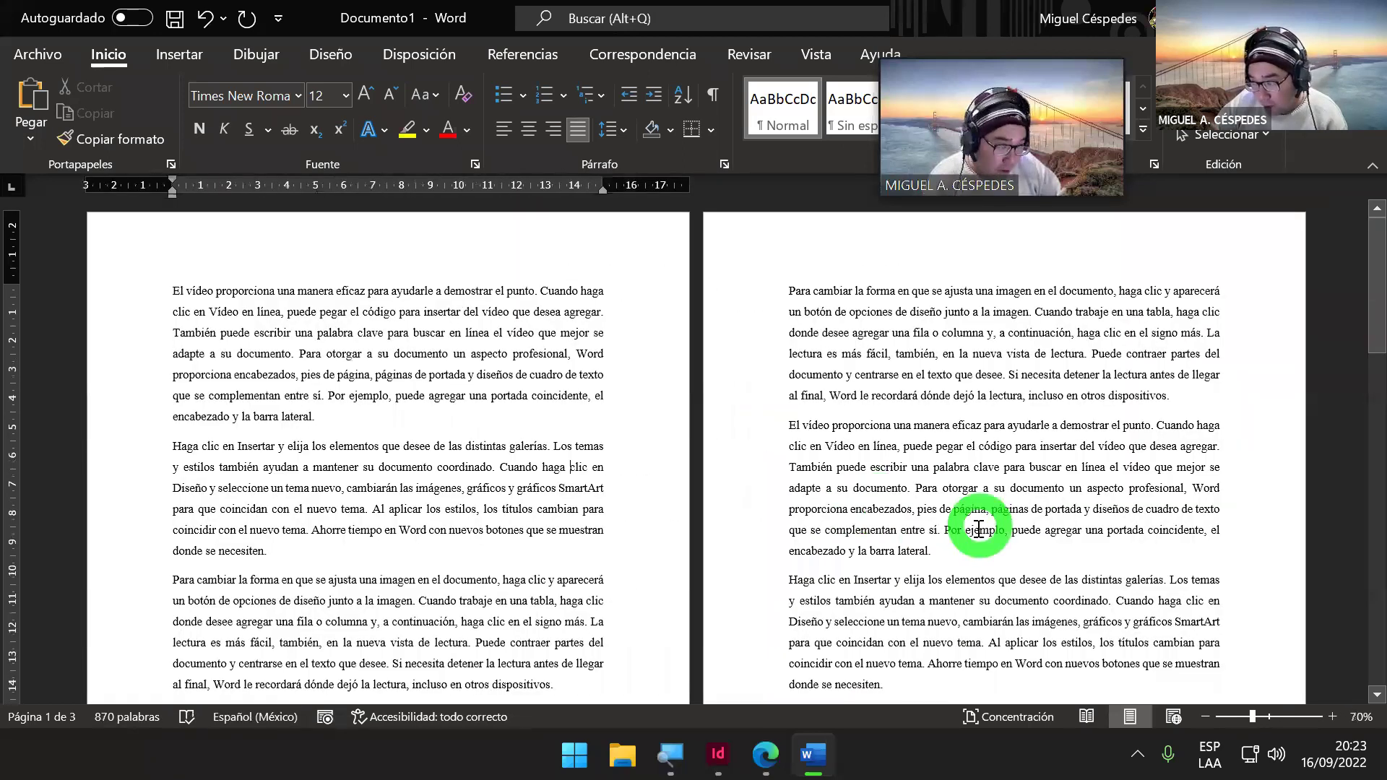
{"action": "scroll", "coordinate": [979, 531], "scroll_direction": "down", "scroll_amount": 3}
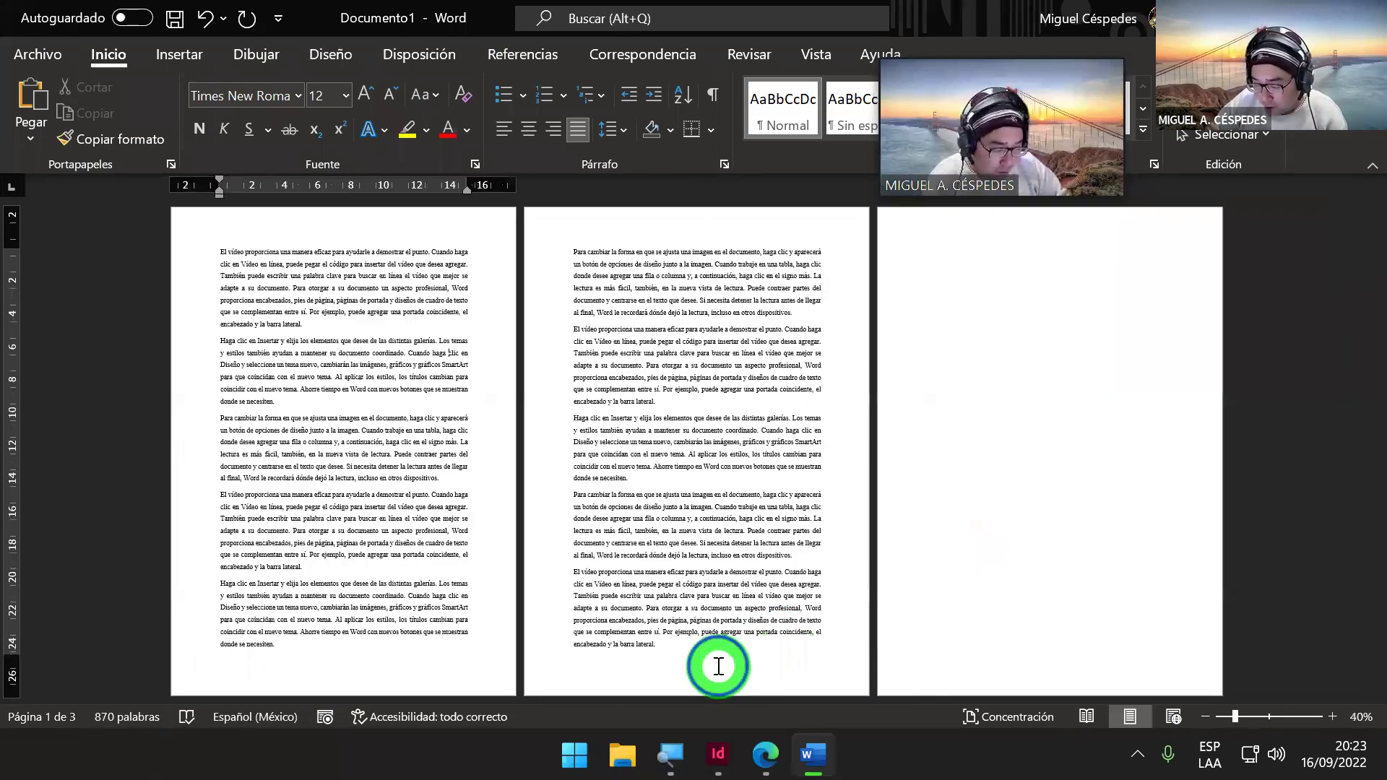
{"action": "left_click", "coordinate": [719, 666]}
{"action": "key", "text": "Delete"}
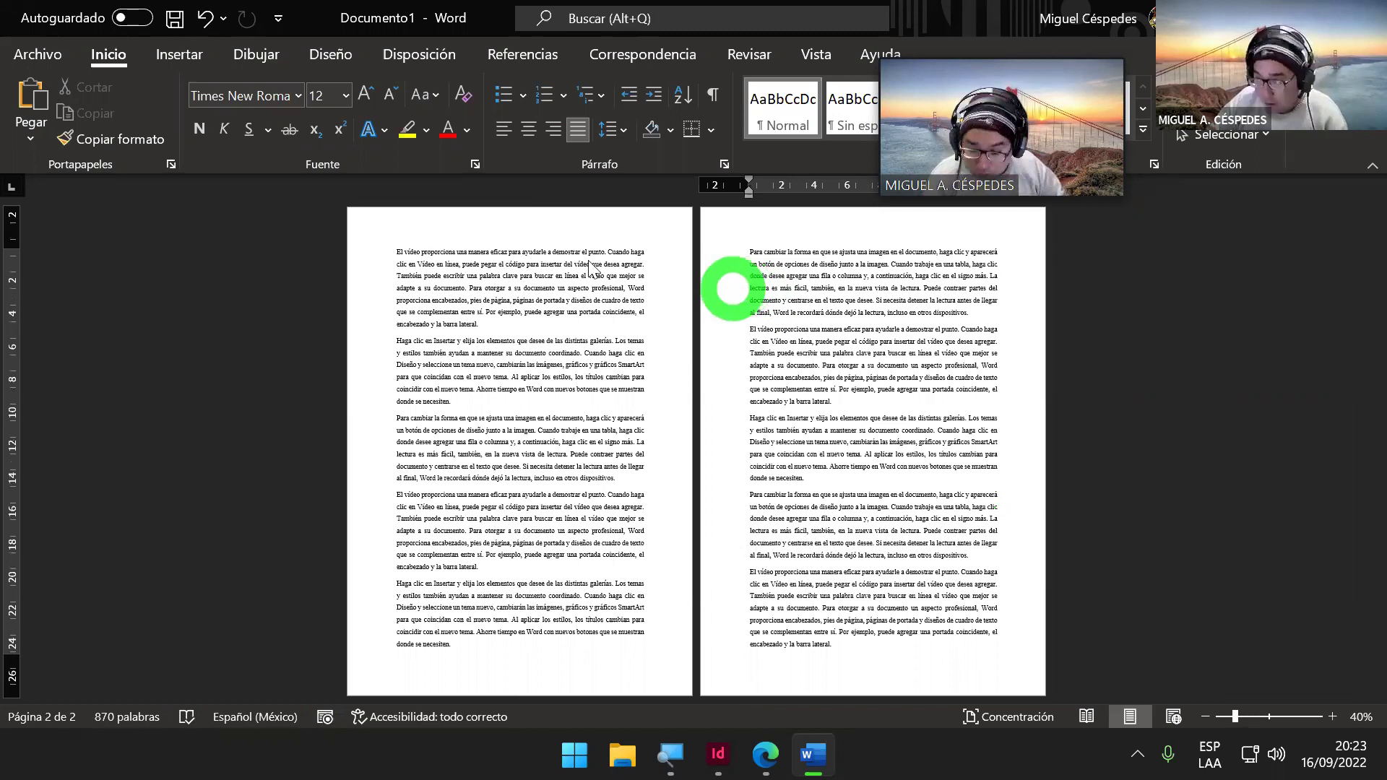
Step: Create a new style named Estilo1 from the formatting of the entire sample text
{"action": "key", "text": "ctrl+a"}
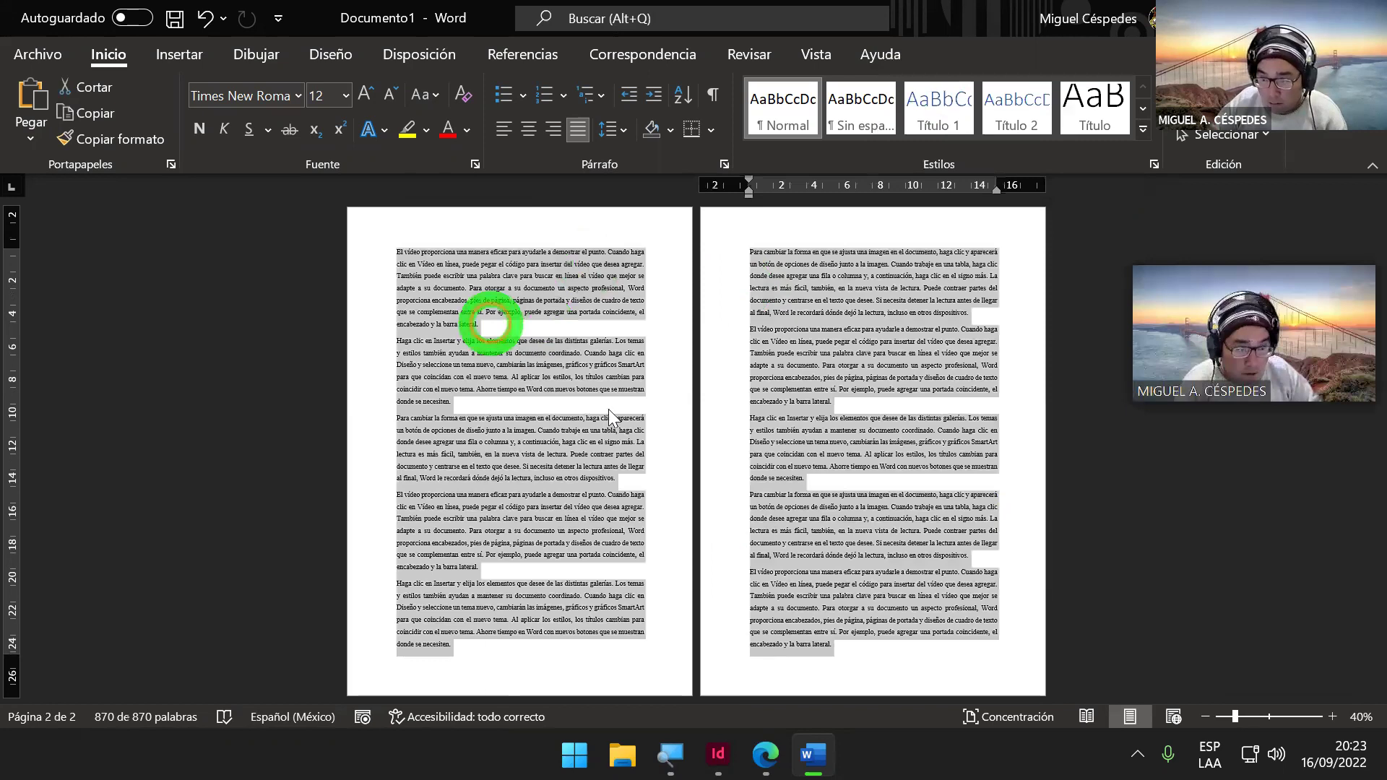
{"action": "right_click", "coordinate": [609, 409]}
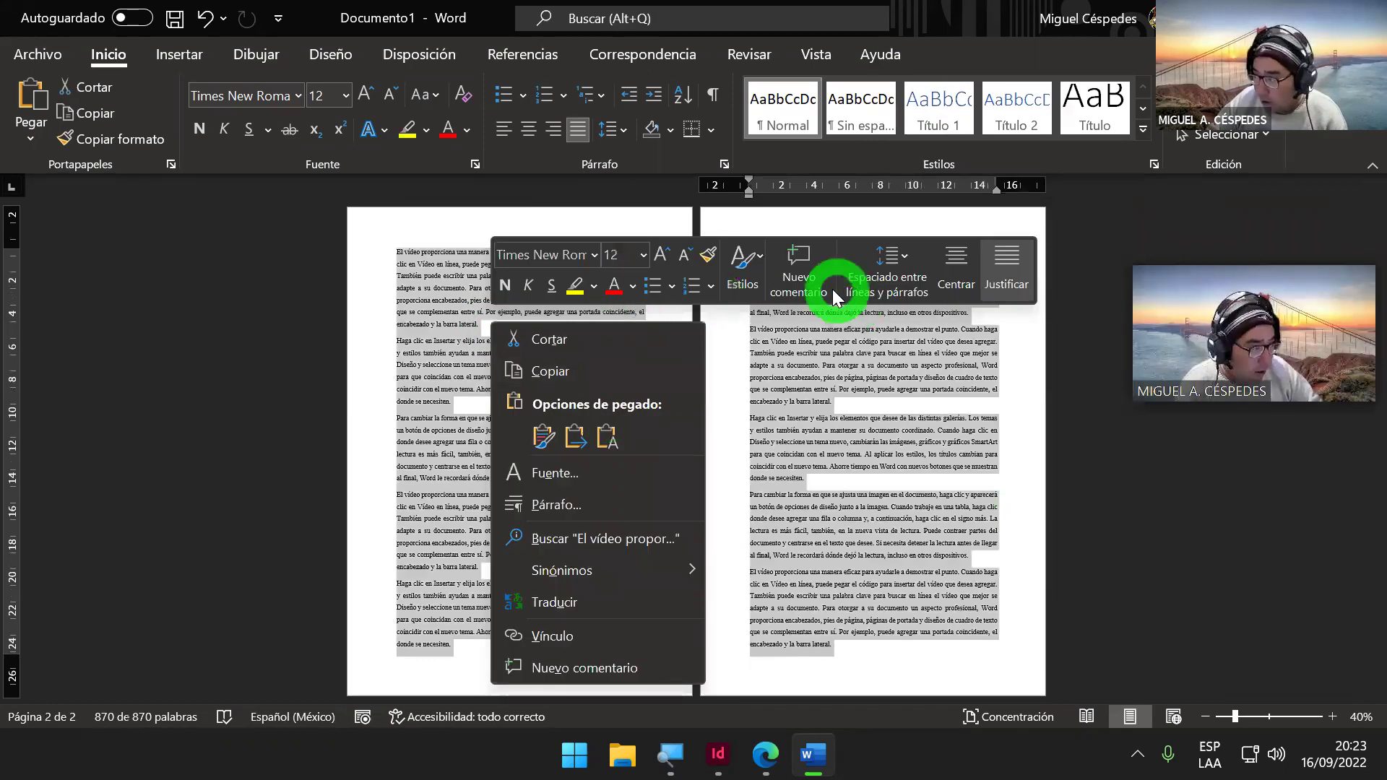
{"action": "left_click", "coordinate": [745, 269]}
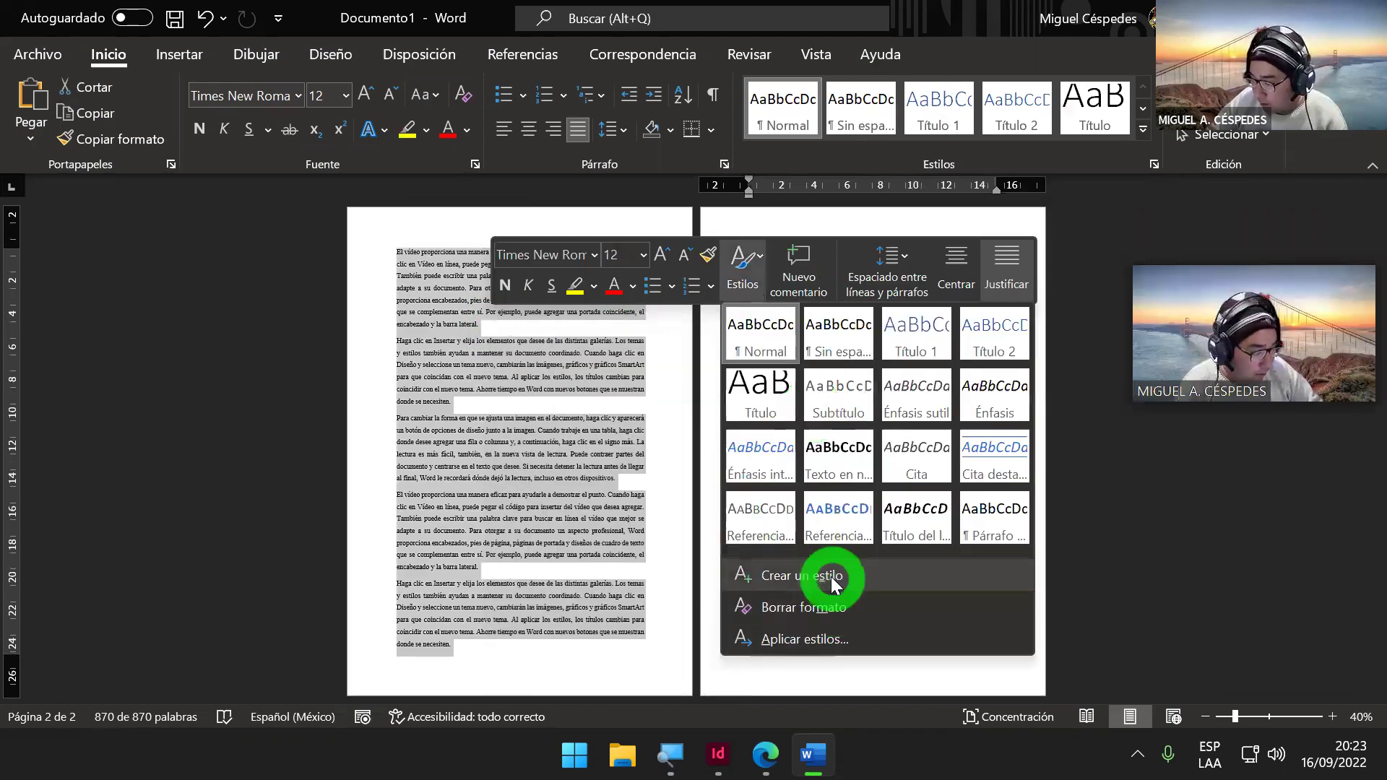
{"action": "left_click", "coordinate": [831, 576]}
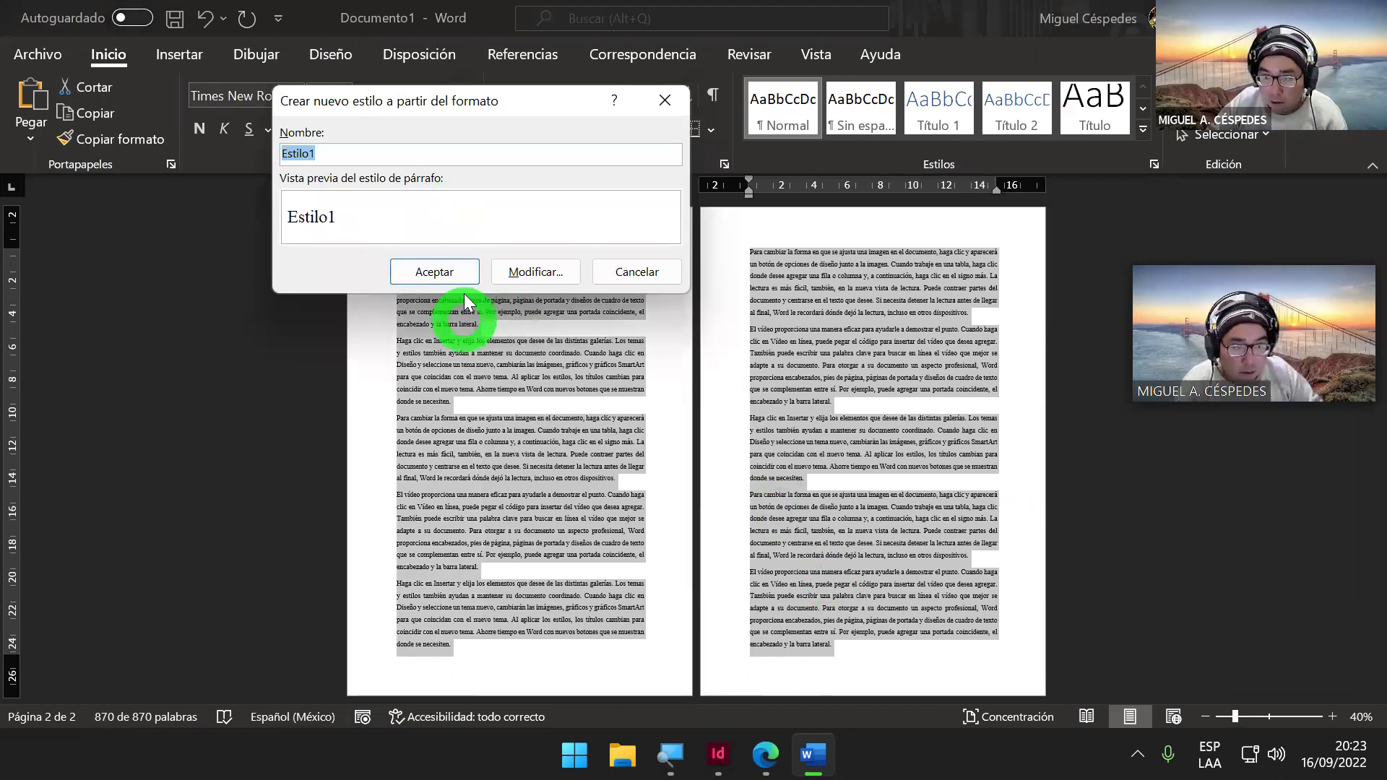
{"action": "left_click", "coordinate": [441, 281]}
{"action": "left_click", "coordinate": [632, 354]}
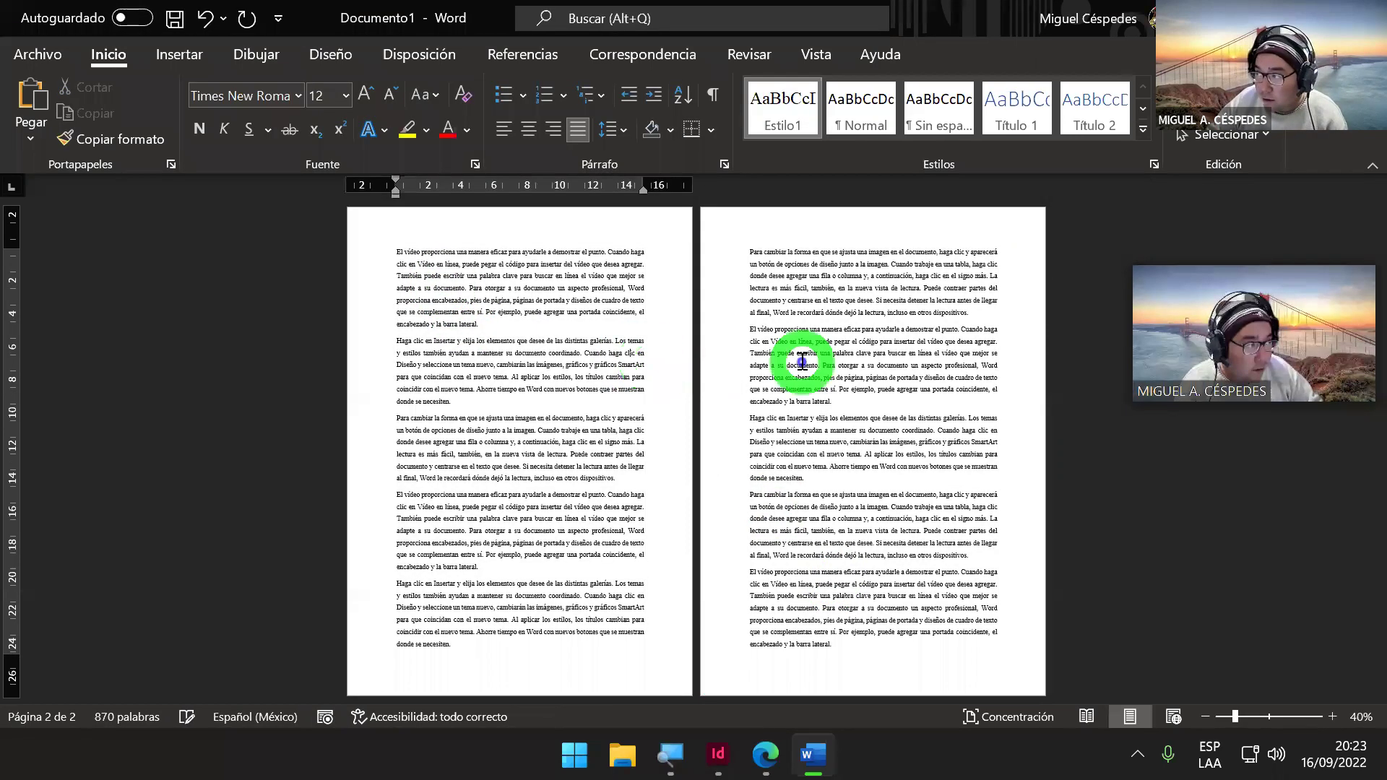
Step: Apply the Normal style to the entire sample text and return to the start of the document
{"action": "key", "text": "ctrl+a"}
{"action": "left_click", "coordinate": [864, 122]}
{"action": "scroll", "coordinate": [582, 365], "scroll_direction": "up", "scroll_amount": 2, "text": "ctrl"}
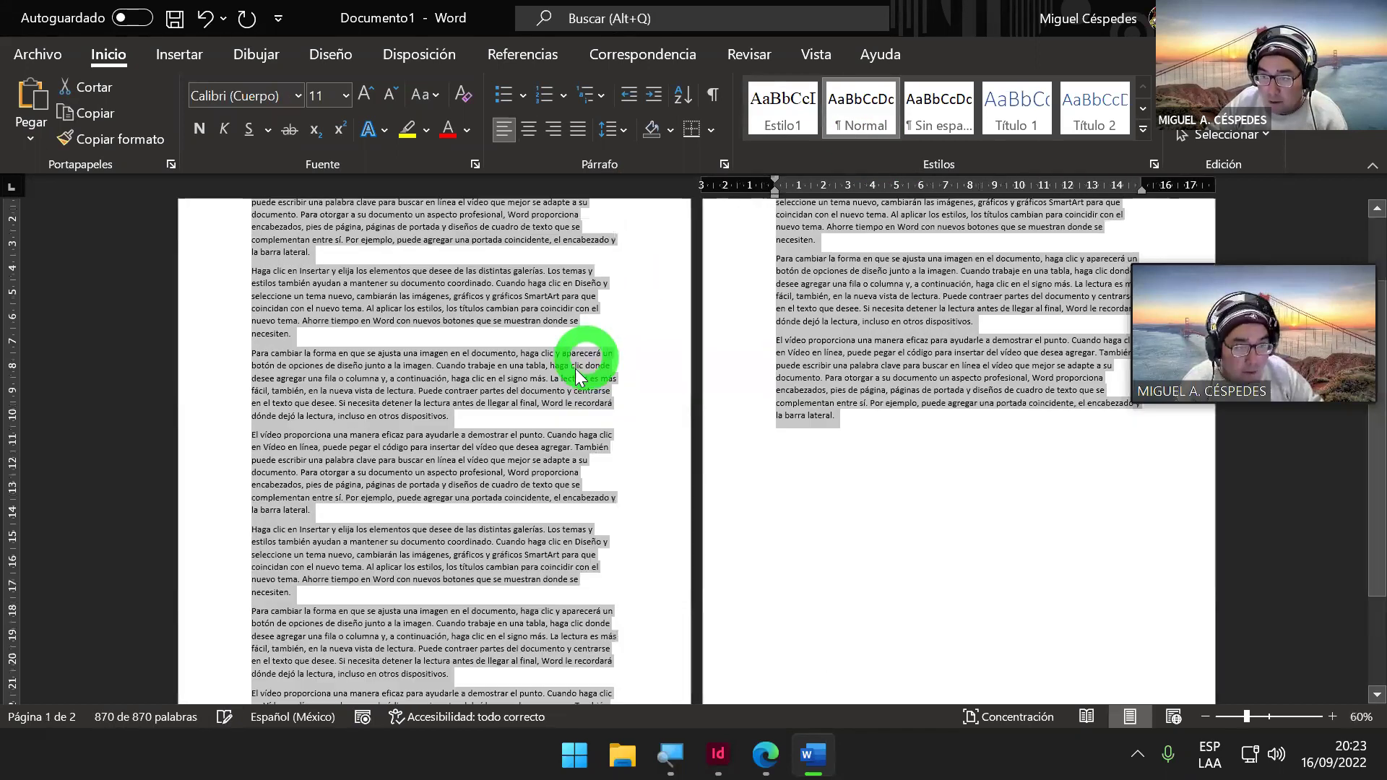
{"action": "scroll", "coordinate": [579, 375], "scroll_direction": "up", "scroll_amount": 3}
Step: Format the entire sample text in red italic Bahnschrift at size 20
{"action": "left_click", "coordinate": [449, 128]}
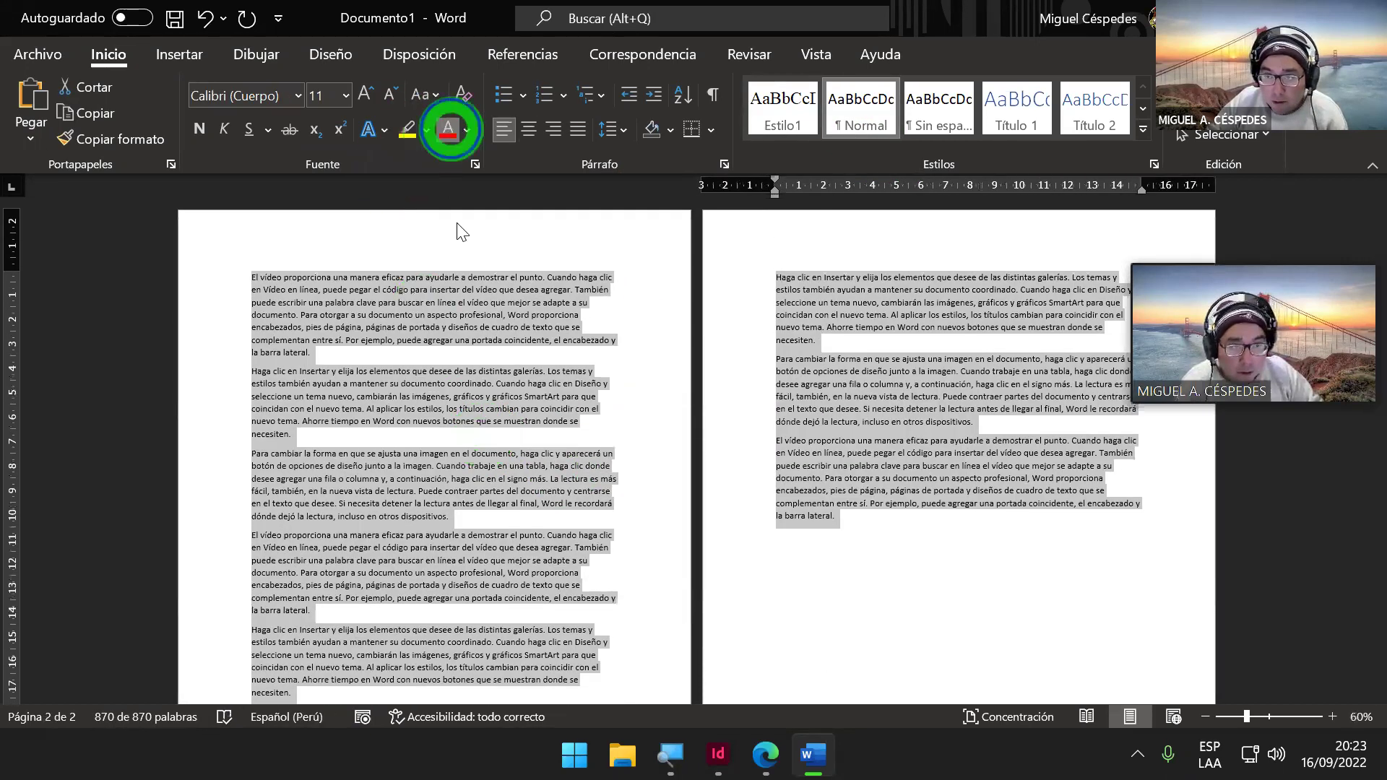
{"action": "left_click", "coordinate": [365, 85]}
{"action": "left_click", "coordinate": [366, 85]}
{"action": "left_click", "coordinate": [366, 85]}
{"action": "left_click", "coordinate": [366, 85]}
{"action": "left_click", "coordinate": [366, 85]}
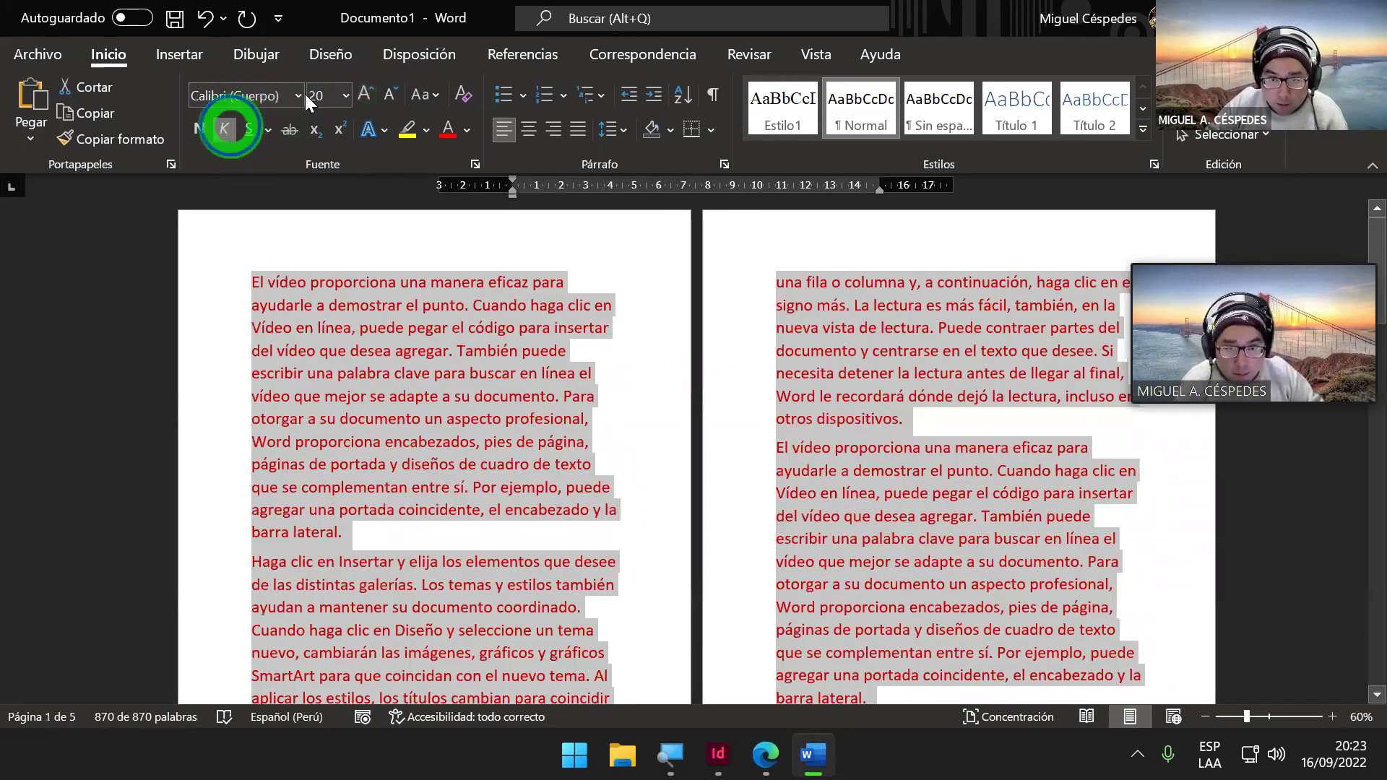
{"action": "left_click", "coordinate": [298, 94]}
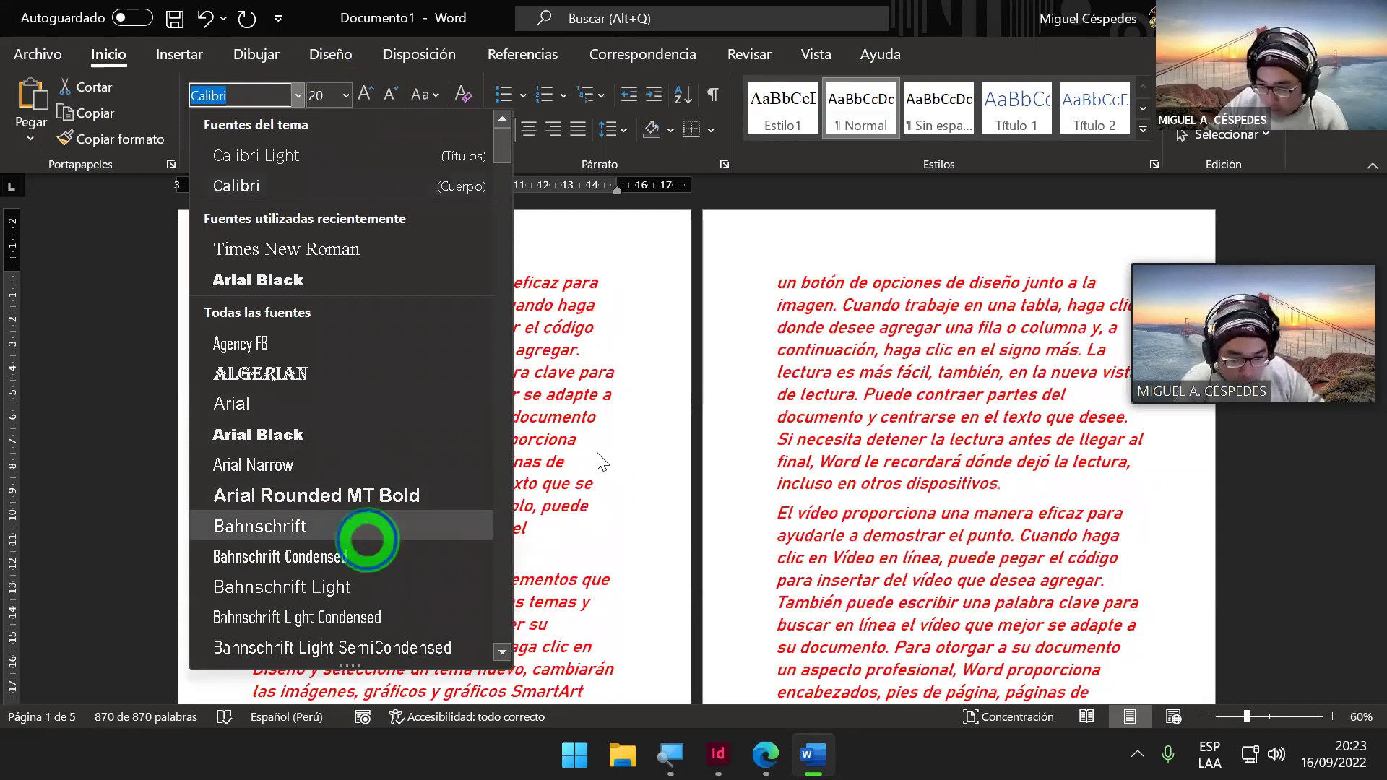
{"action": "left_click", "coordinate": [365, 539]}
{"action": "left_click", "coordinate": [600, 396]}
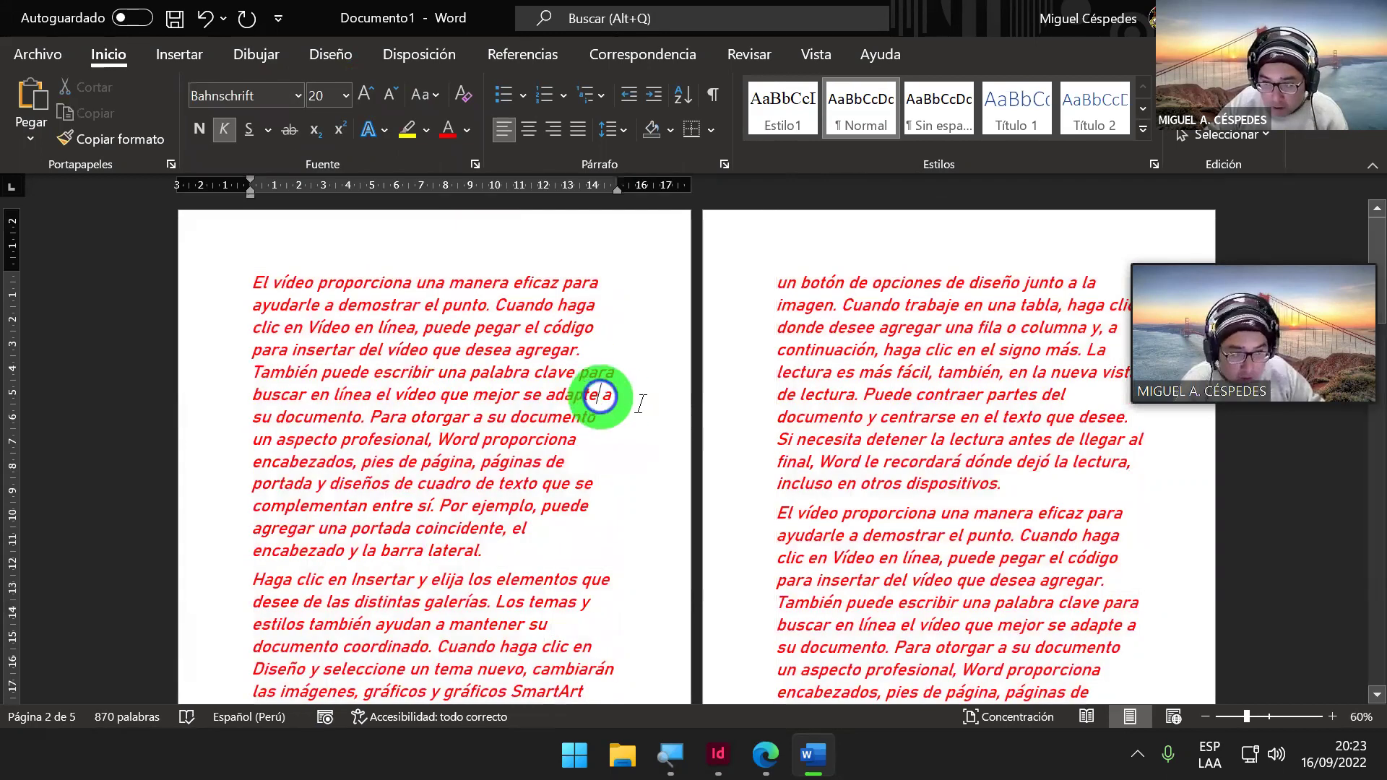
Step: Apply the Estilo1 style to the entire sample text
{"action": "key", "text": "ctrl+a"}
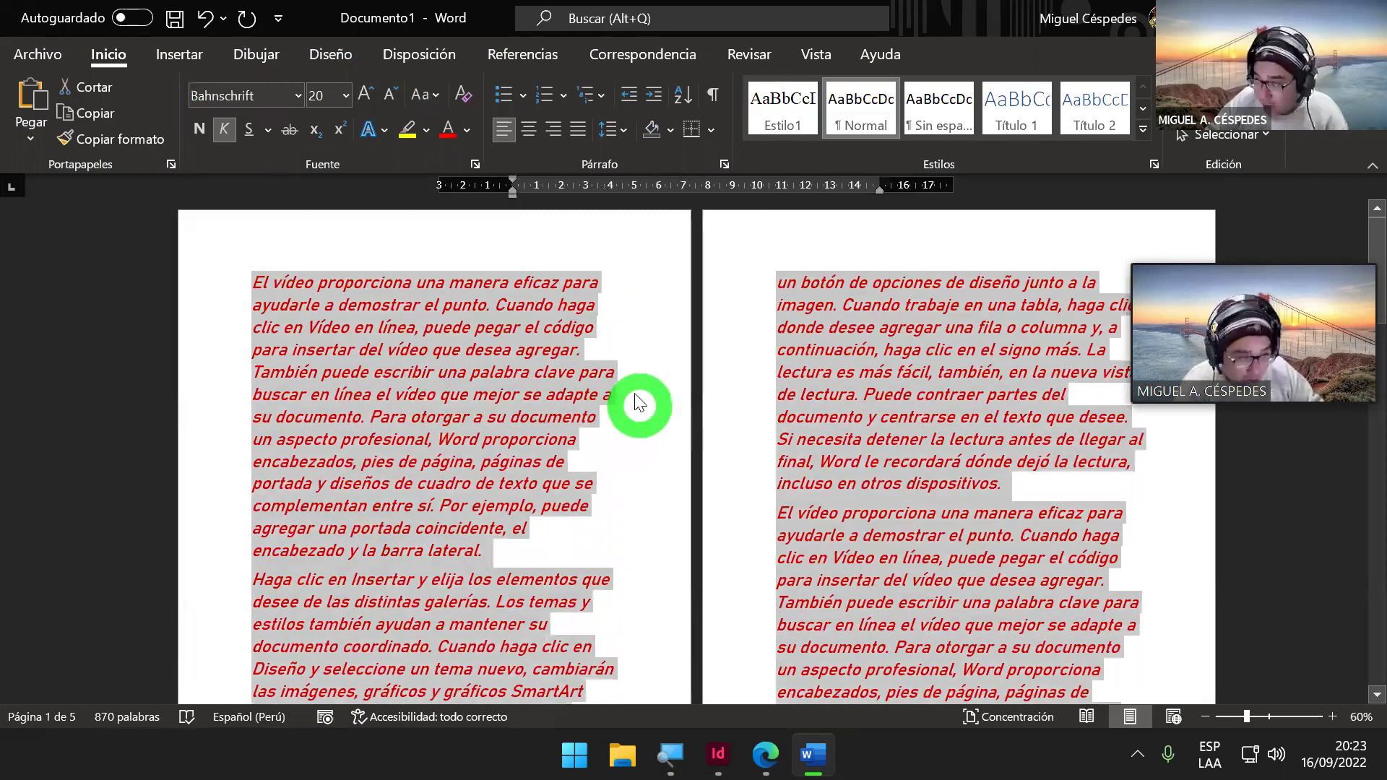
{"action": "left_click", "coordinate": [769, 112]}
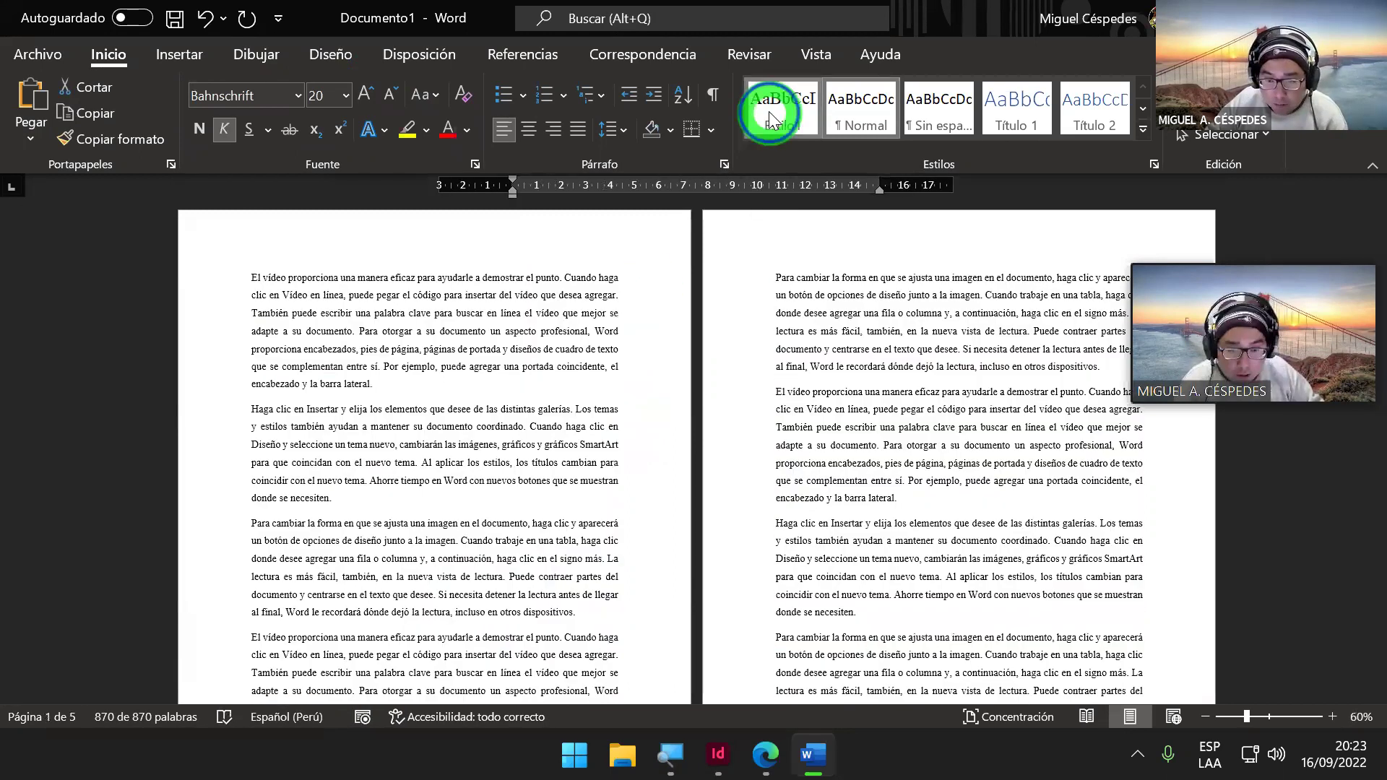
{"action": "left_click", "coordinate": [665, 232]}
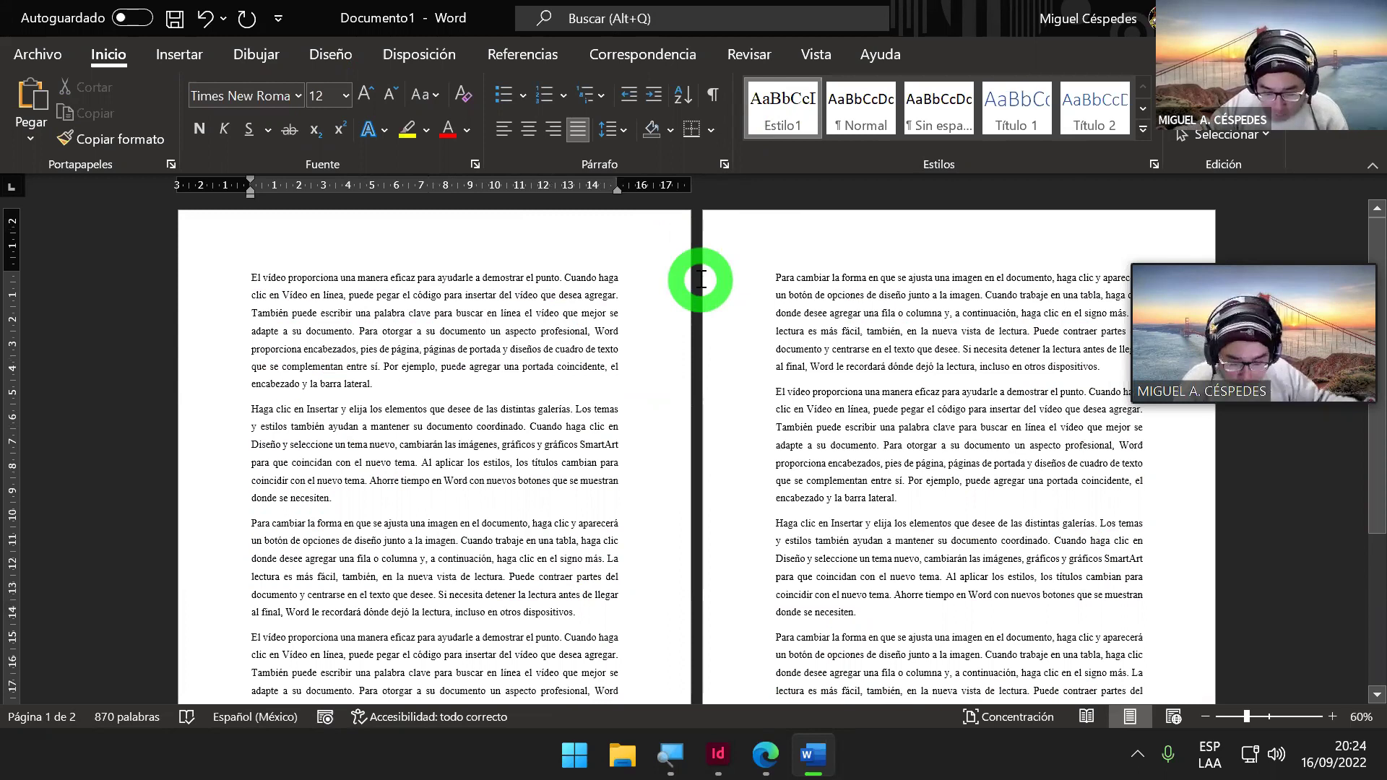
{"action": "left_click", "coordinate": [602, 408]}
{"action": "key", "text": "alt+space"}
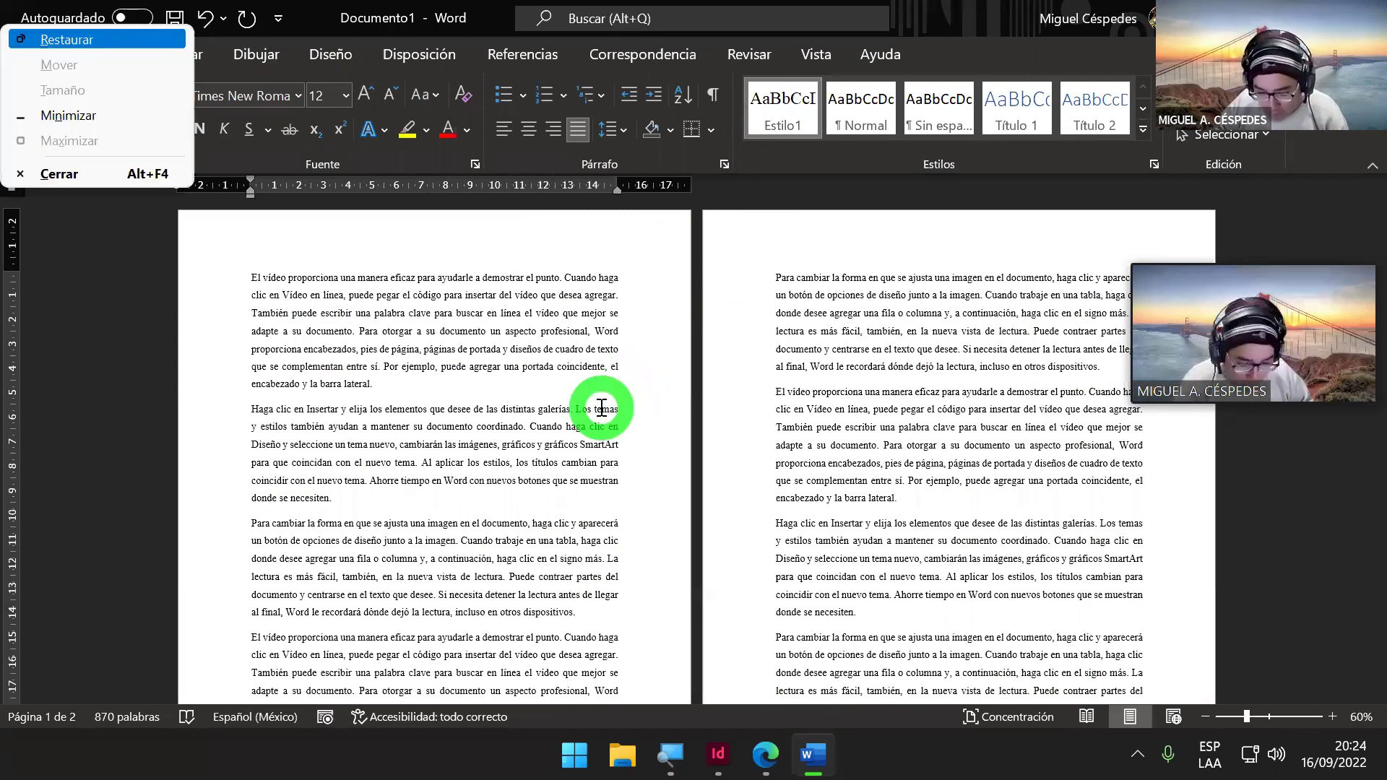
{"action": "left_click", "coordinate": [568, 405]}
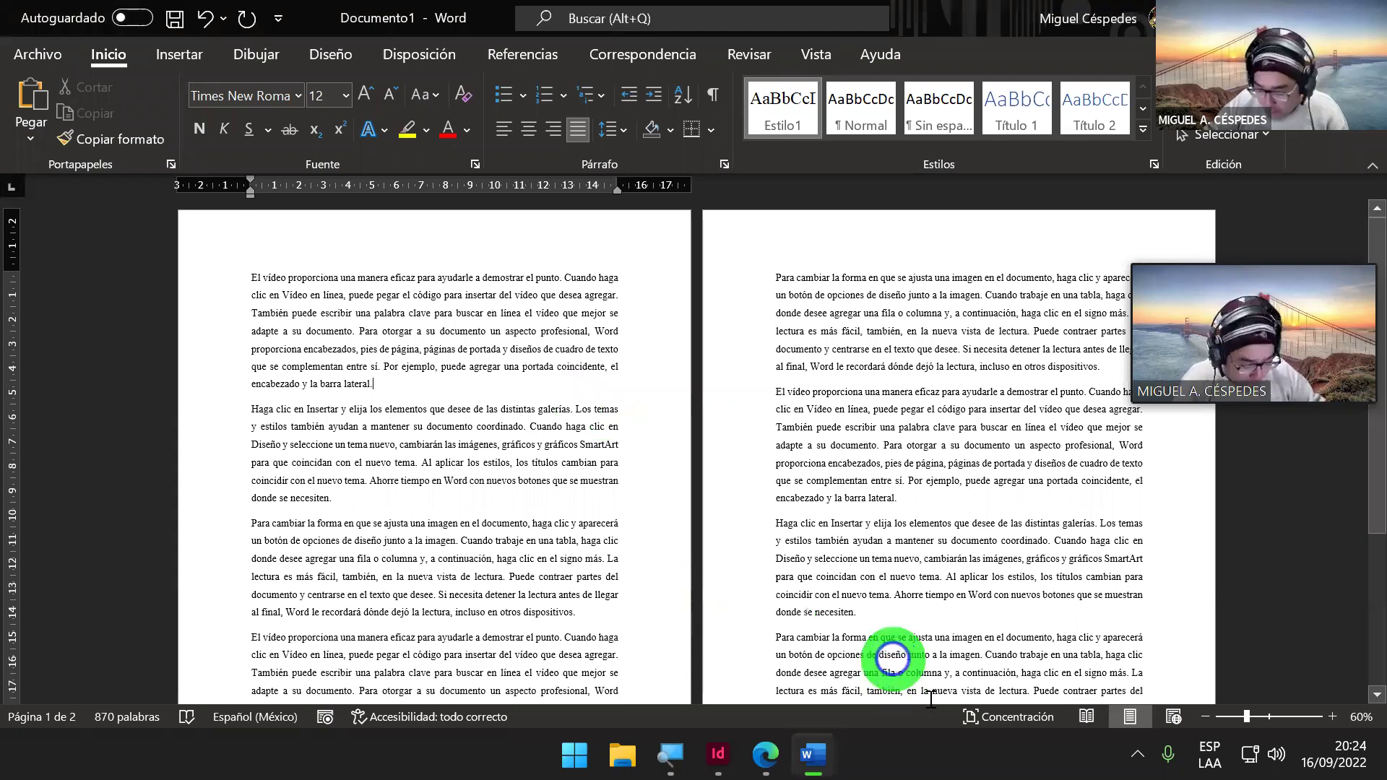
{"action": "left_click", "coordinate": [1154, 758]}
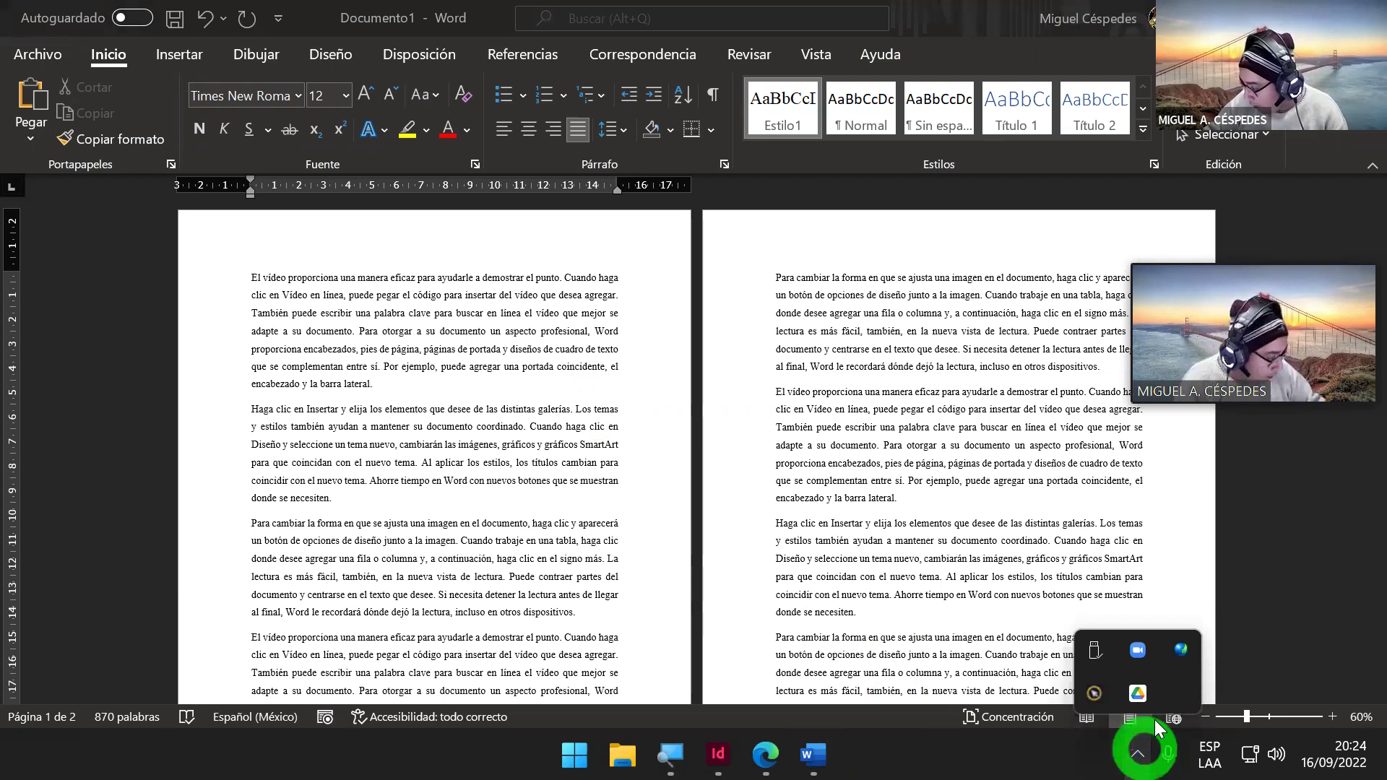
{"action": "left_click", "coordinate": [1200, 748]}
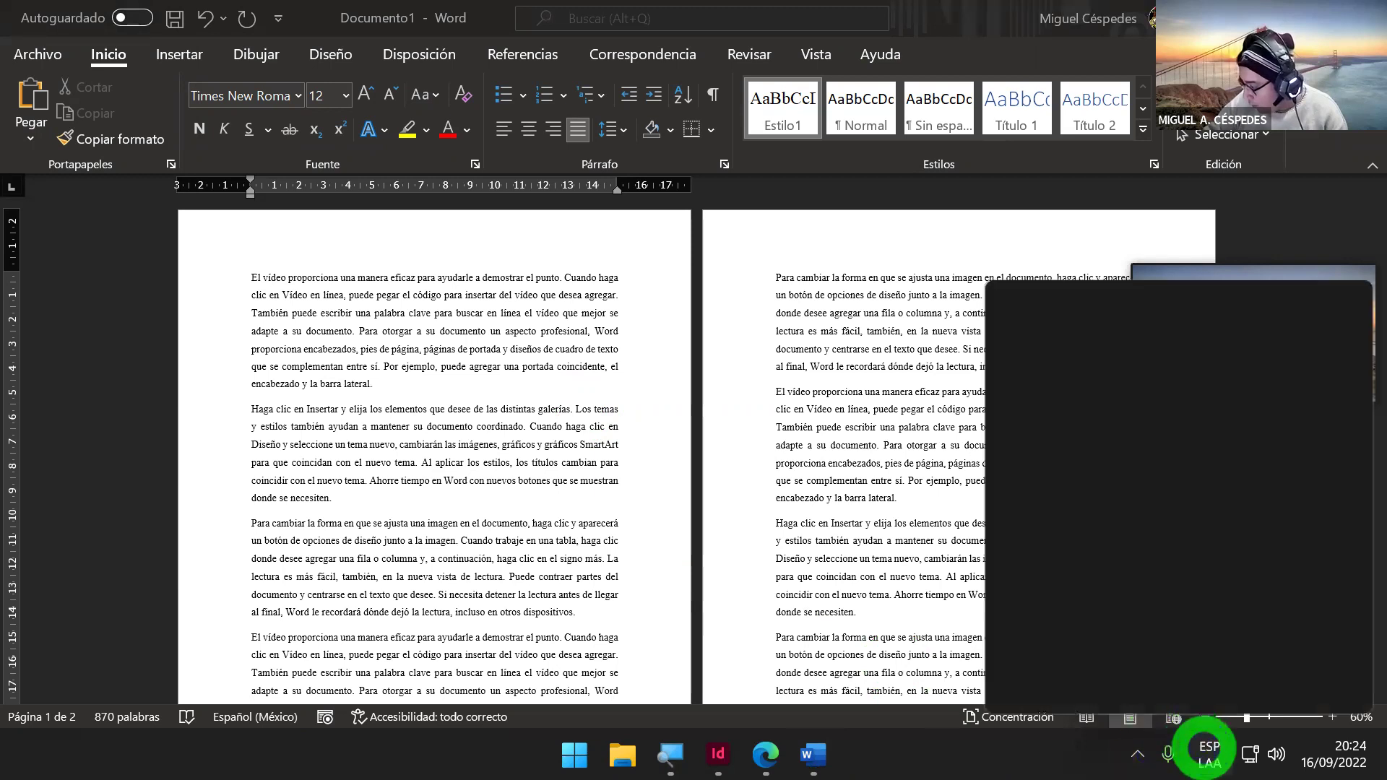
{"action": "left_click", "coordinate": [1159, 609]}
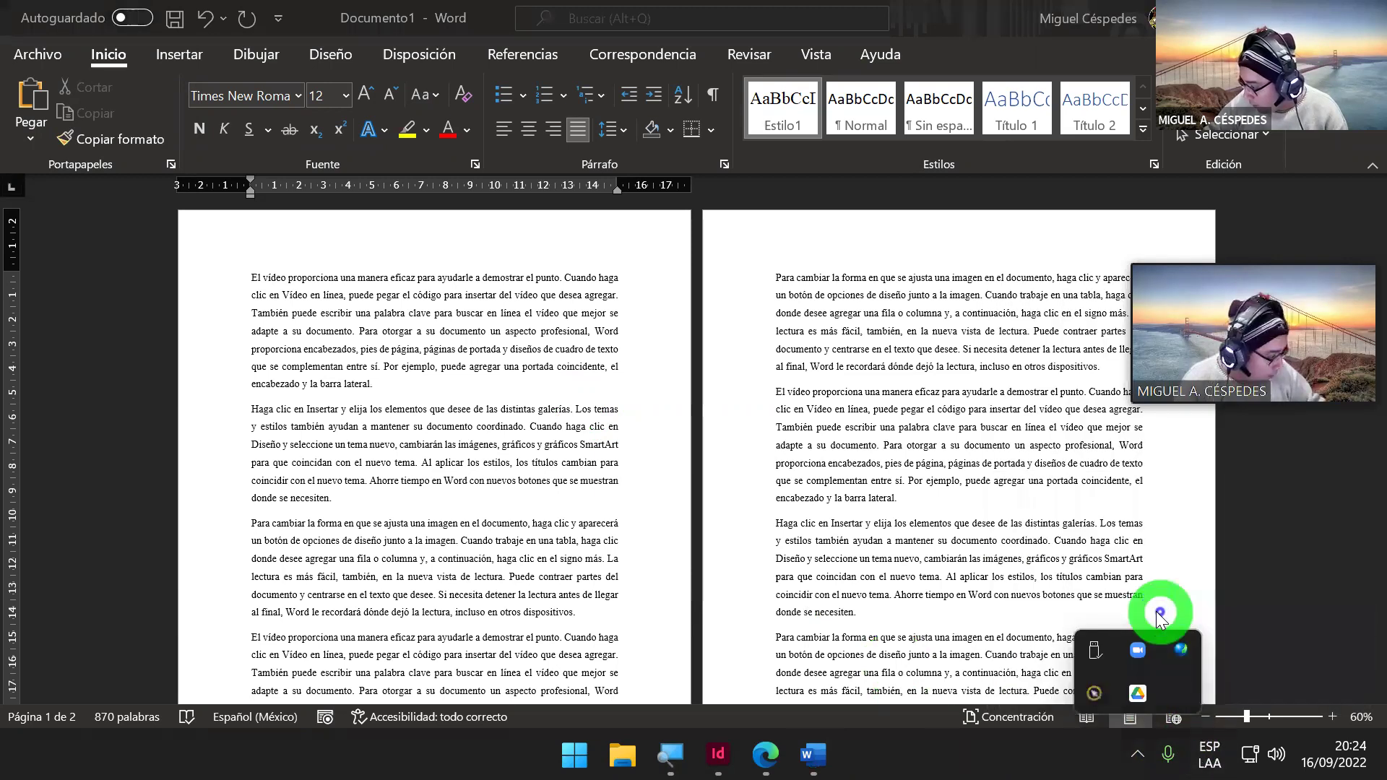
{"action": "left_click", "coordinate": [616, 575]}
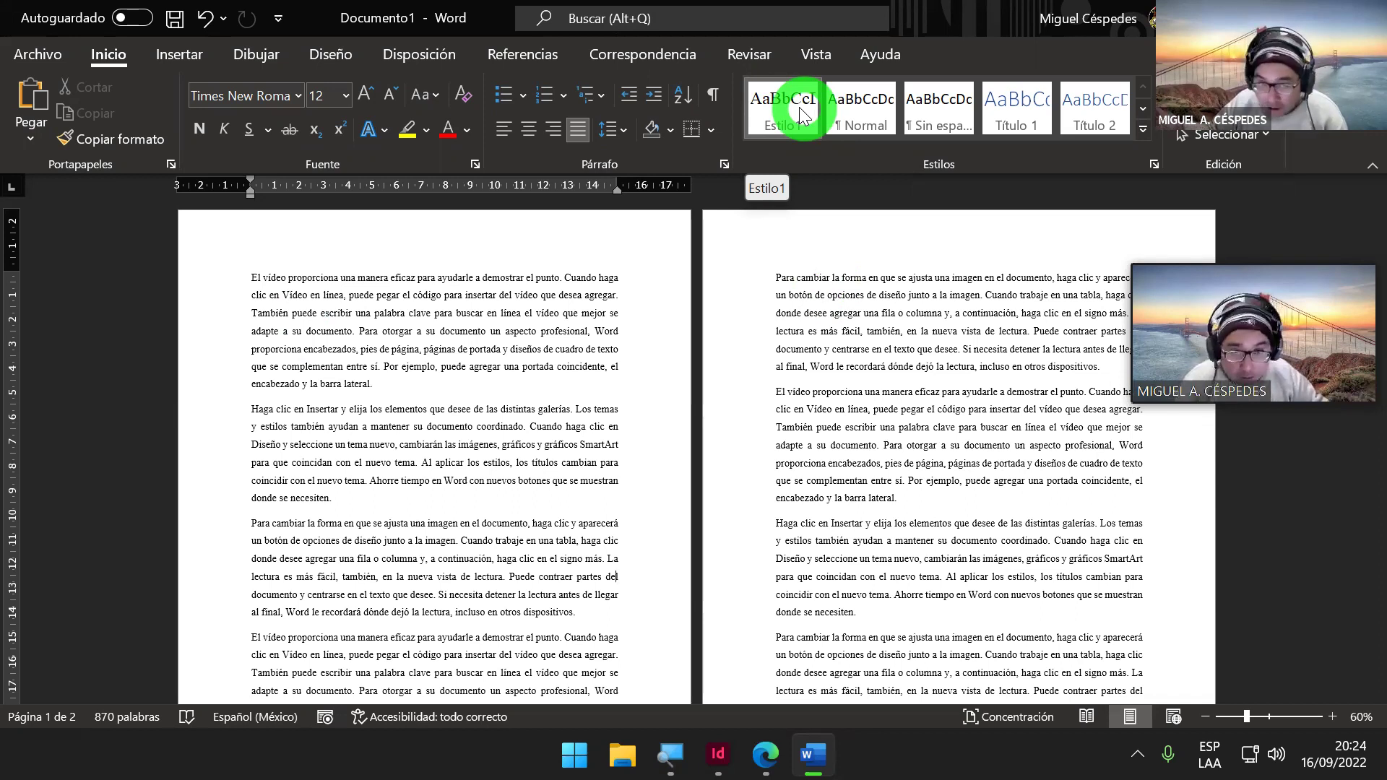
Step: Start saving the document and cancel without storing the file
{"action": "left_click", "coordinate": [173, 21]}
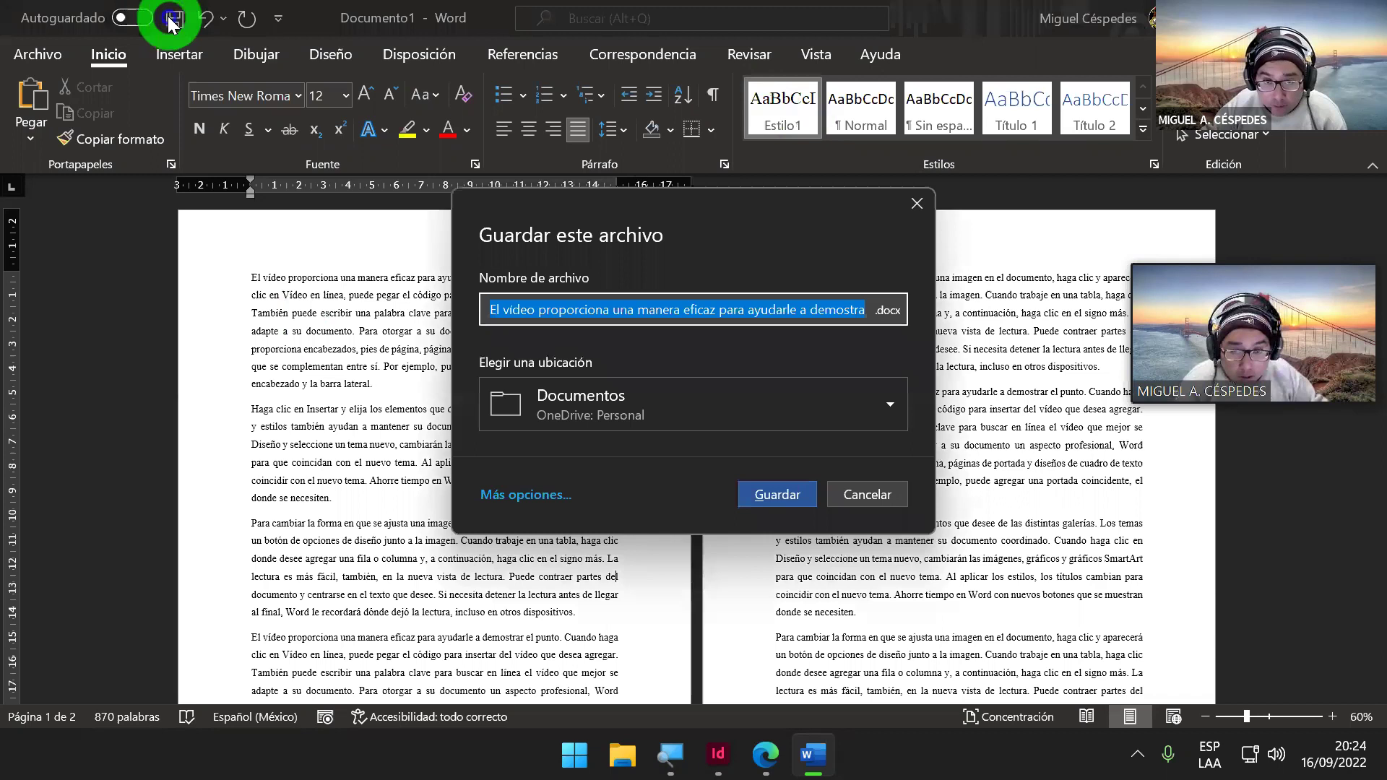
{"action": "left_click", "coordinate": [842, 495]}
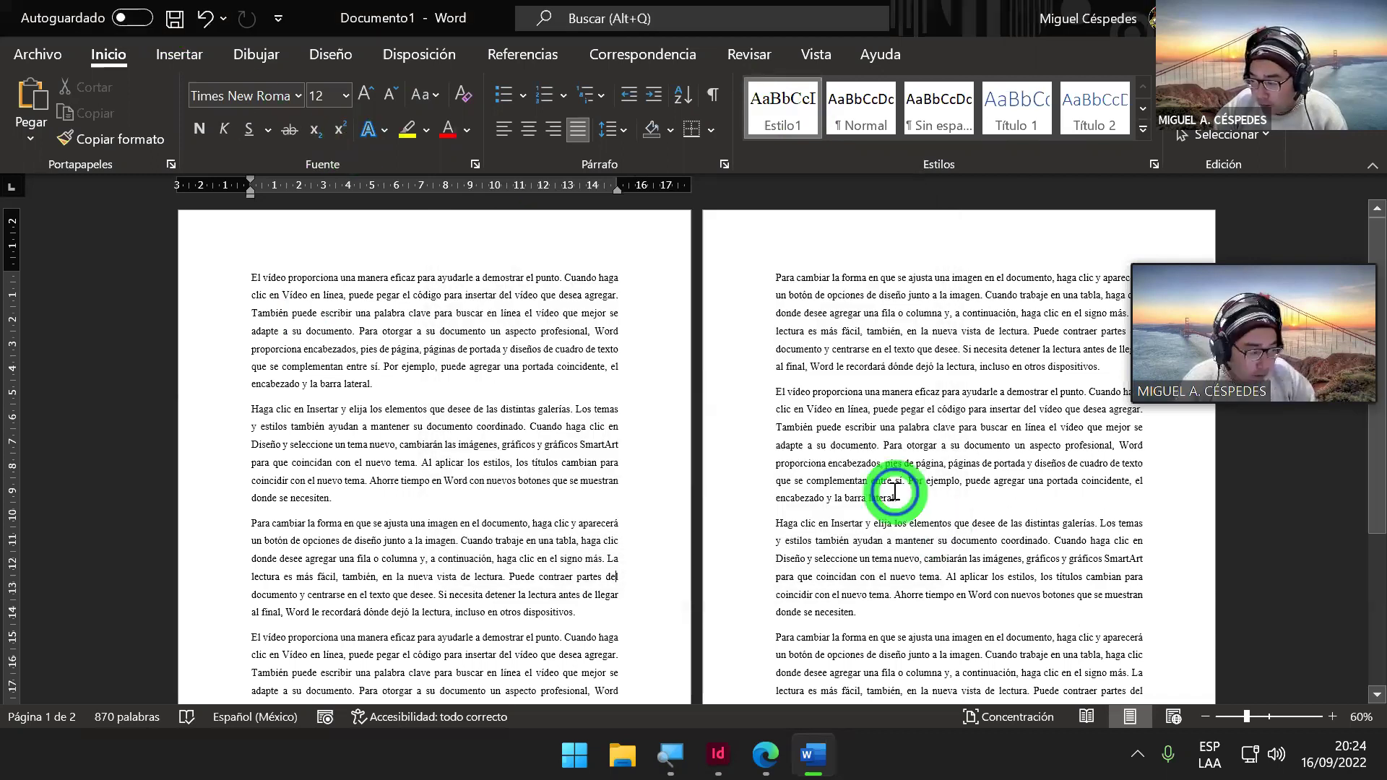
{"action": "left_click", "coordinate": [571, 388]}
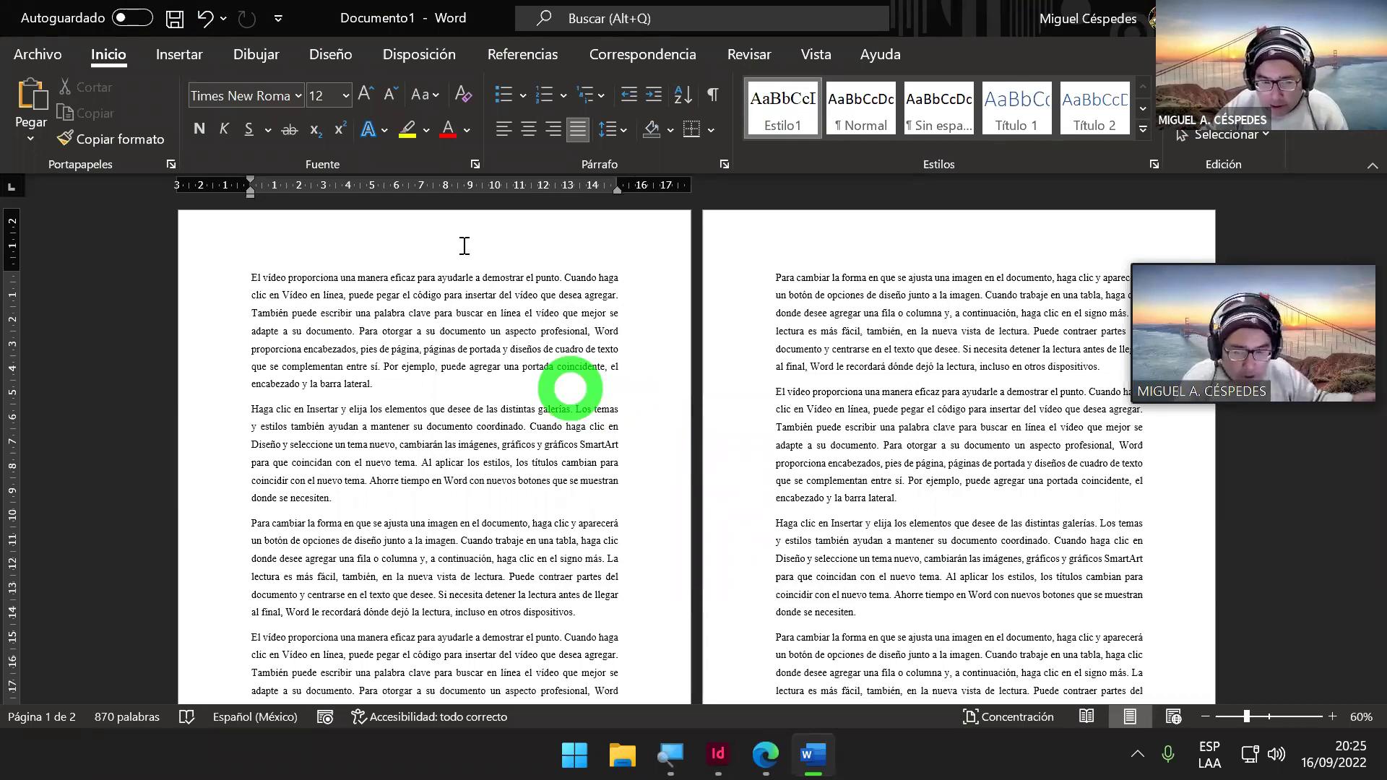
Step: Close the sample Word document without saving it
{"action": "left_click", "coordinate": [174, 20]}
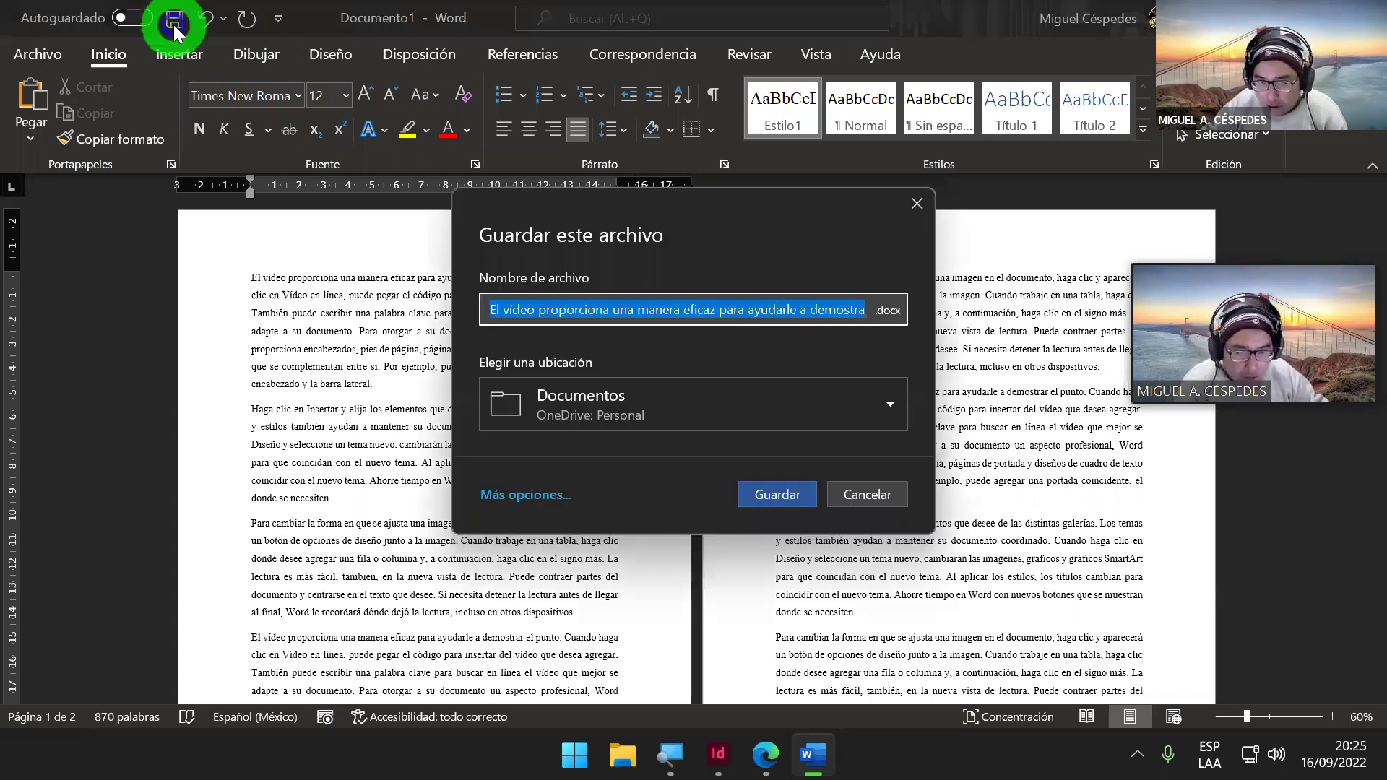
{"action": "left_click", "coordinate": [871, 494]}
{"action": "left_click", "coordinate": [871, 493]}
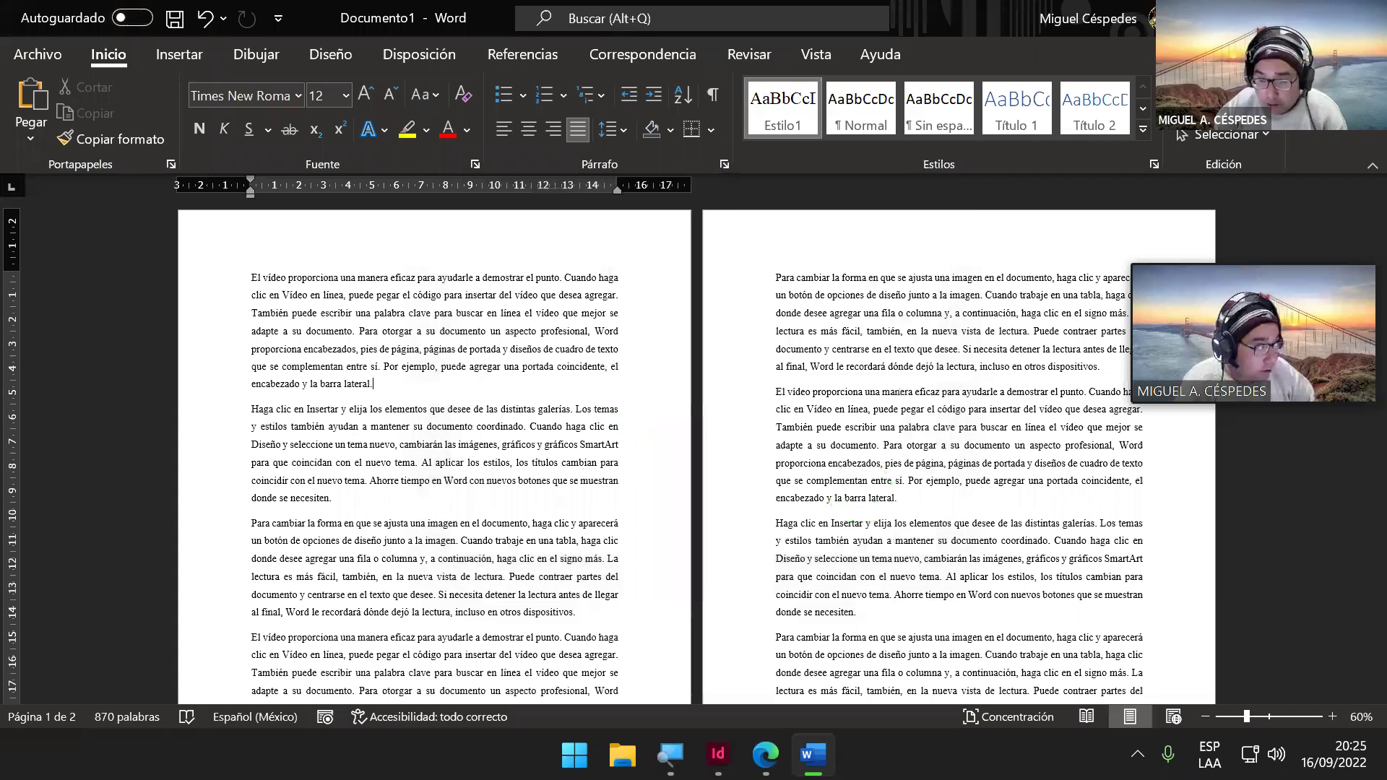
{"action": "key", "text": "ctrl+w"}
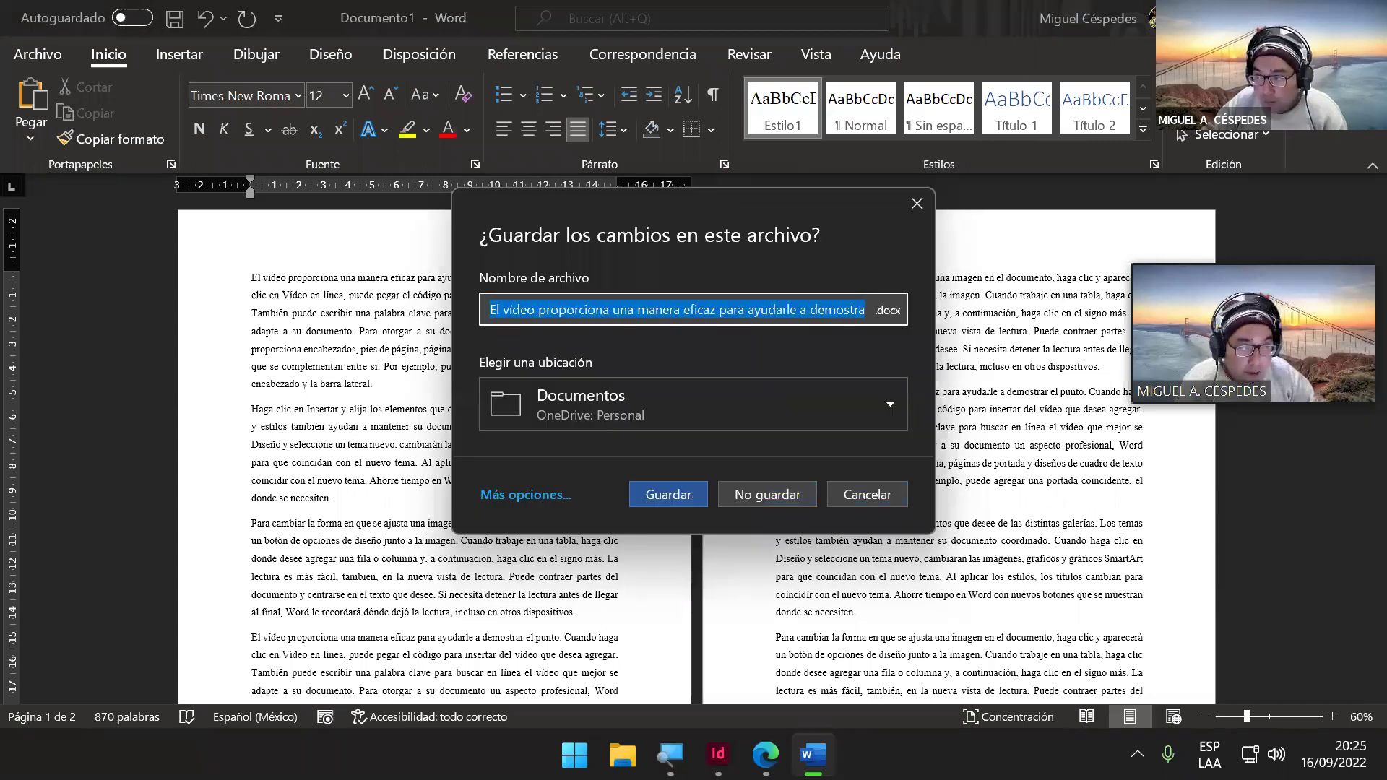
{"action": "left_click", "coordinate": [771, 492]}
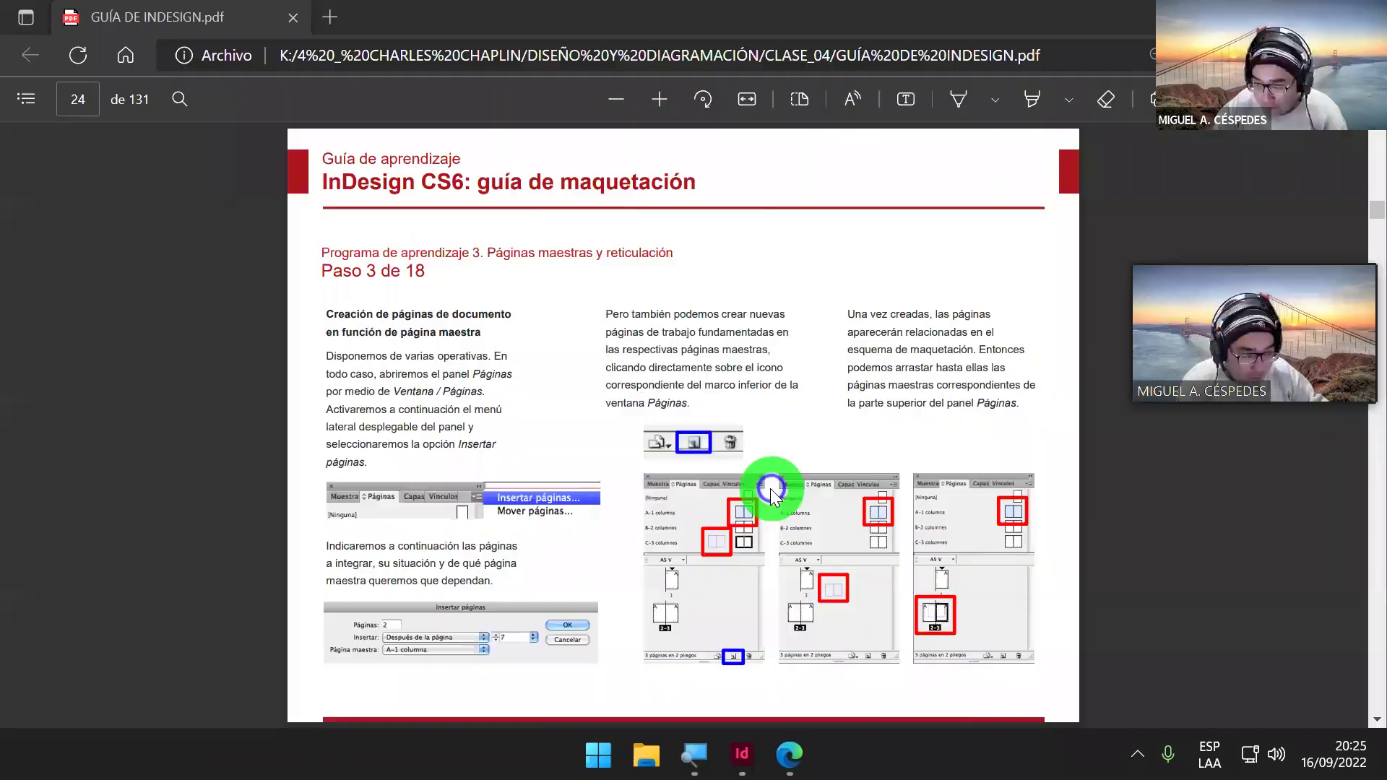
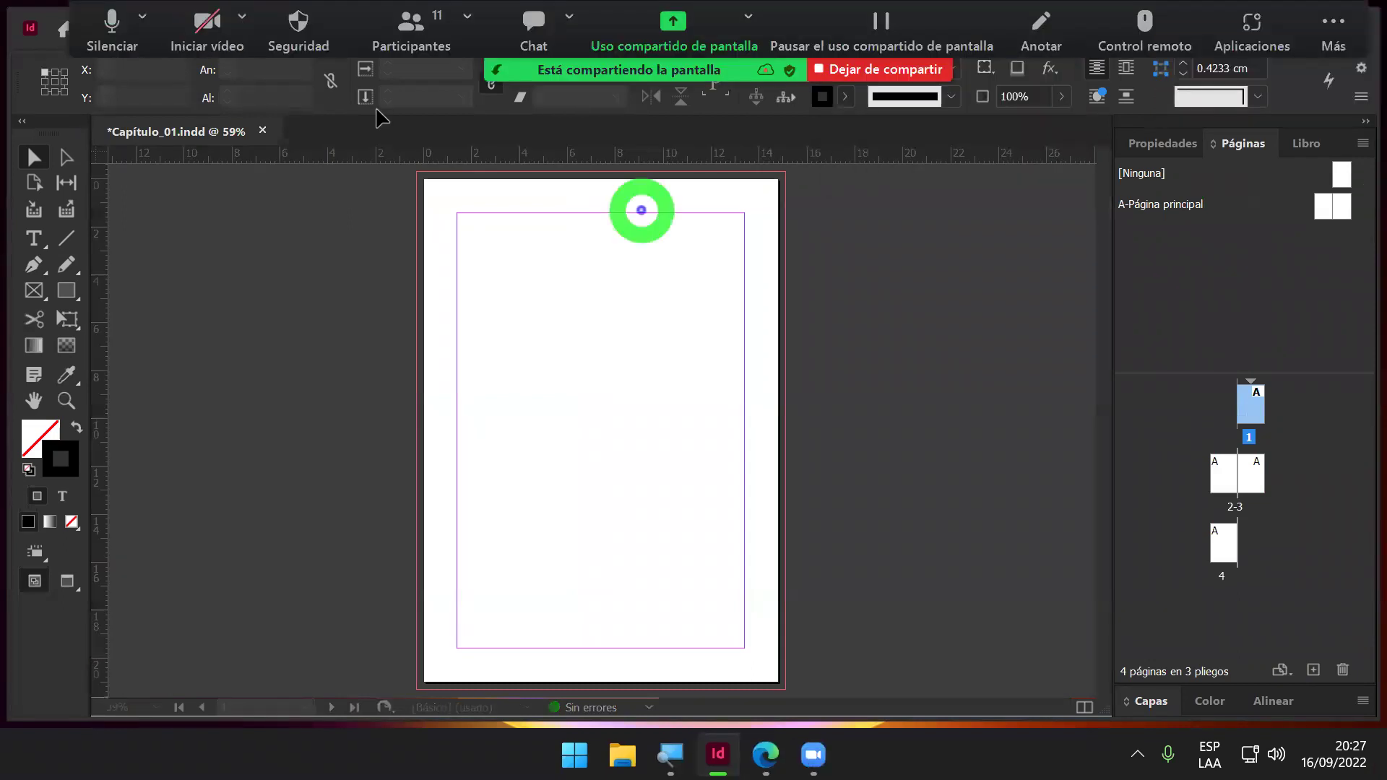
{"action": "left_click", "coordinate": [762, 289]}
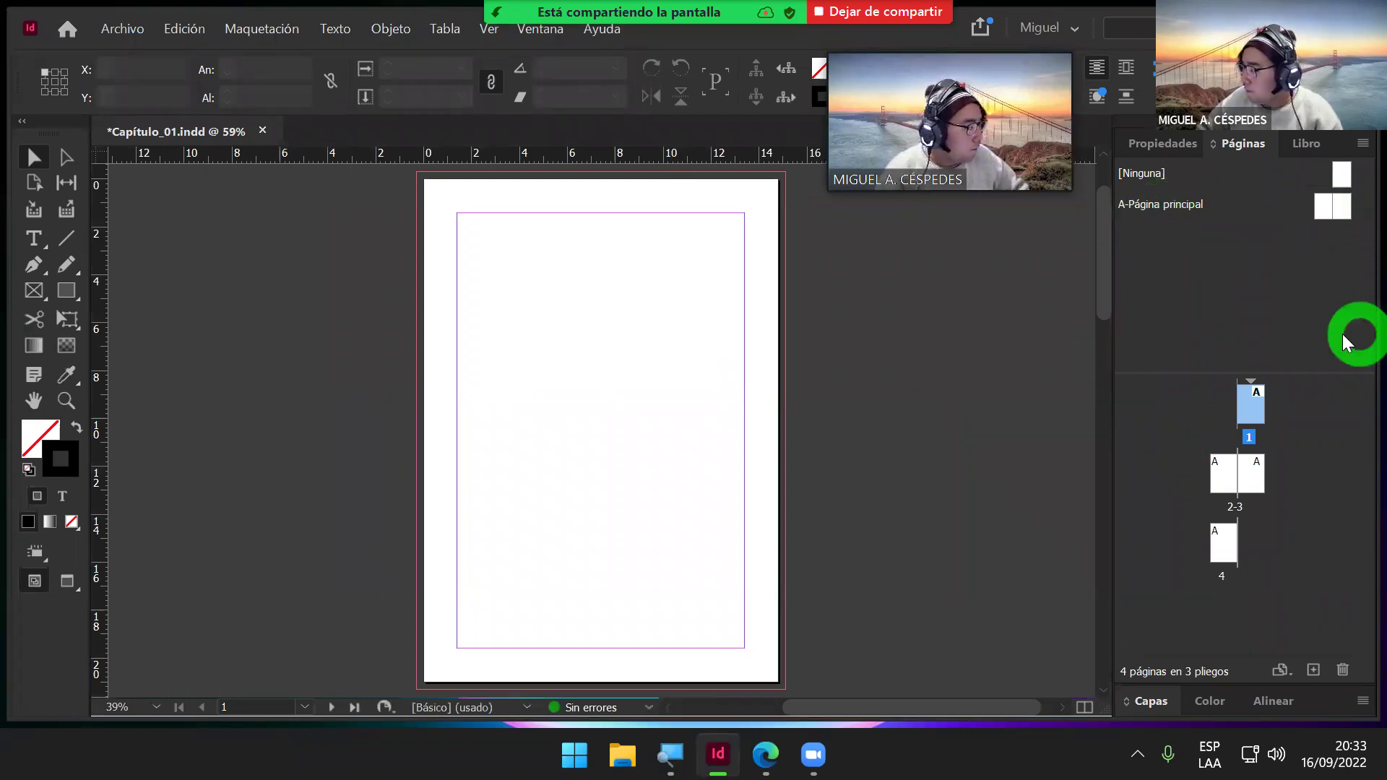
{"action": "left_click", "coordinate": [1362, 143]}
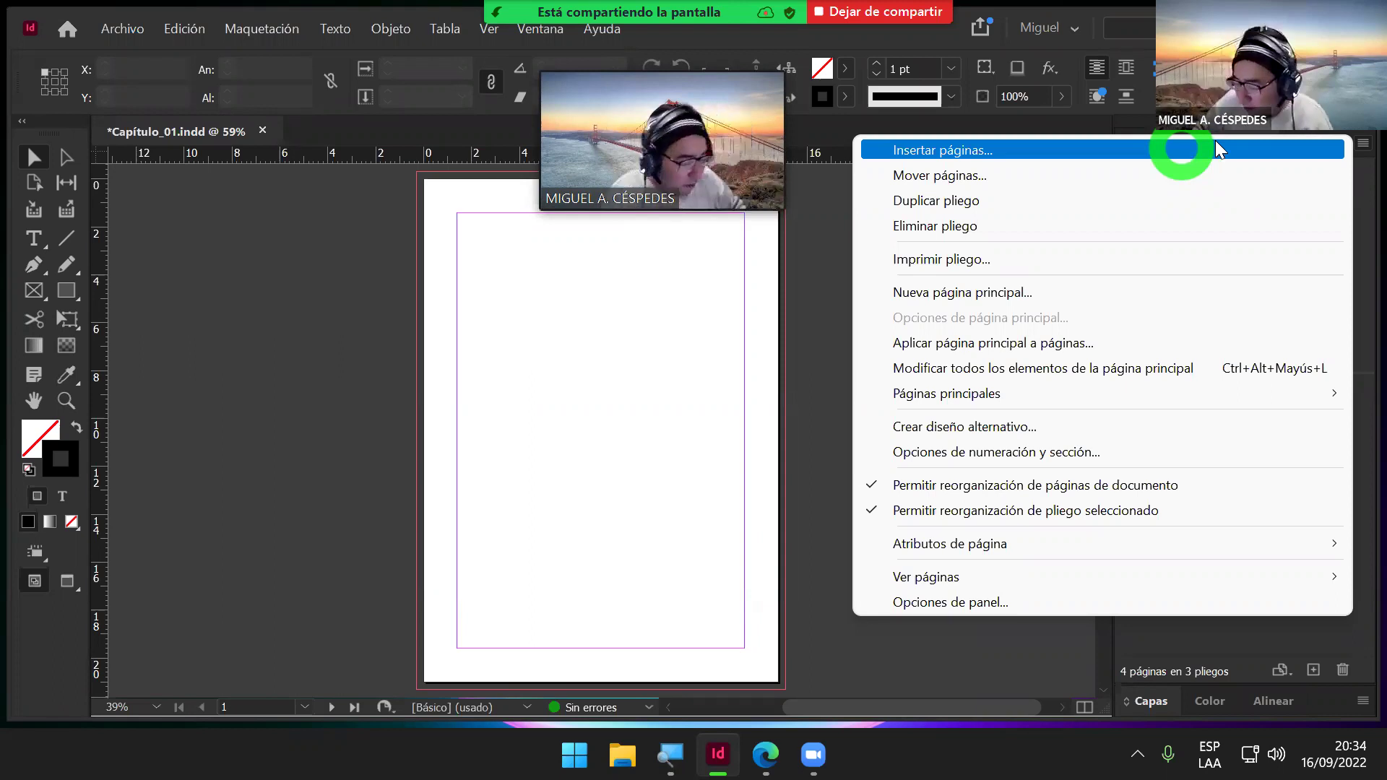
{"action": "left_click", "coordinate": [1055, 298]}
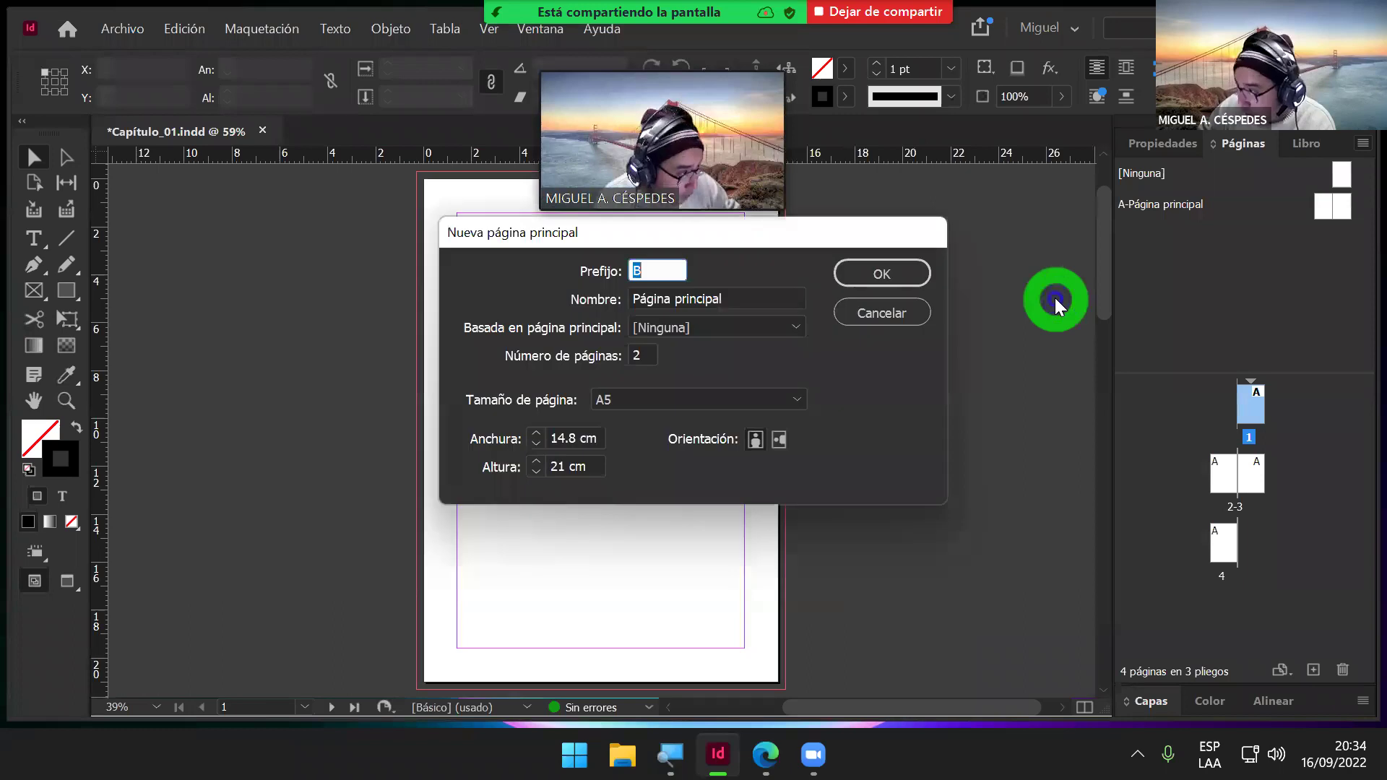
{"action": "left_click_drag", "start_coordinate": [771, 227], "coordinate": [710, 270]}
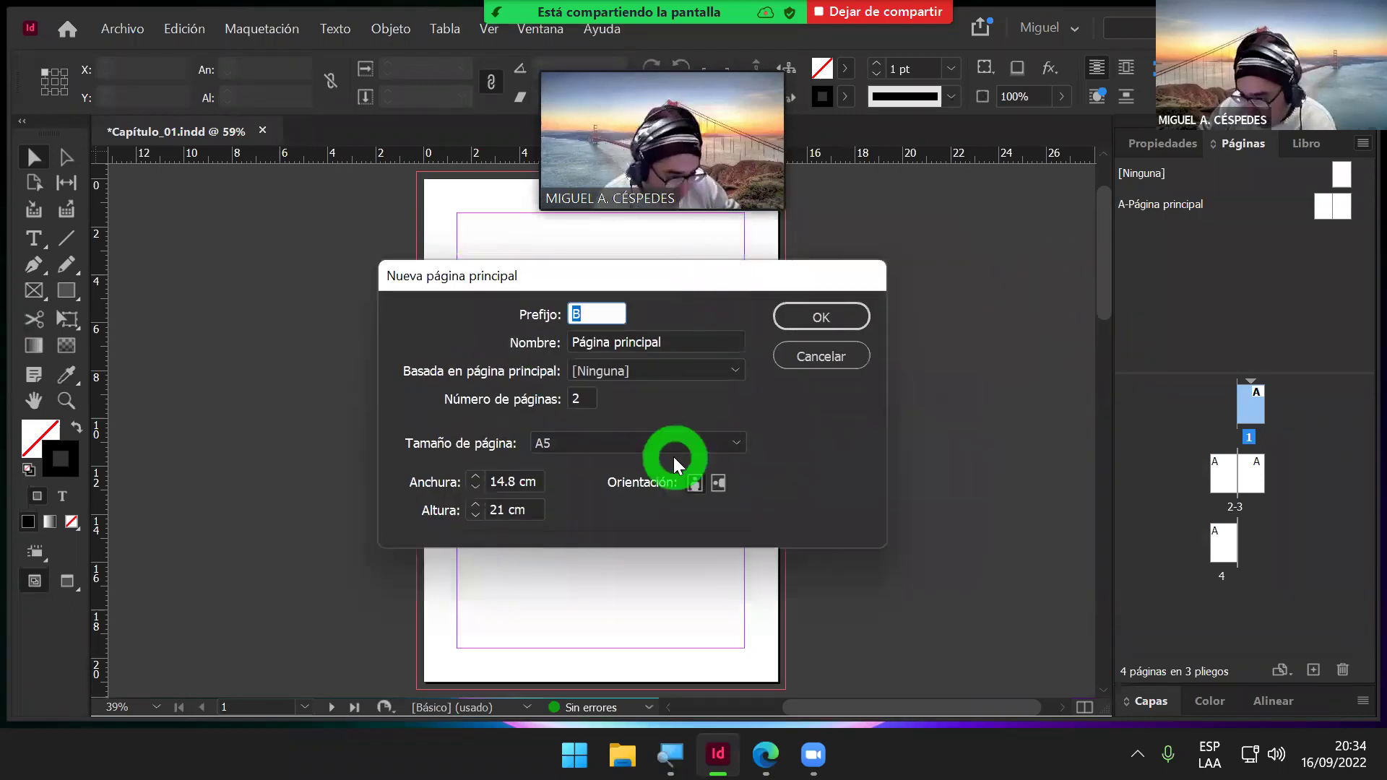
{"action": "left_click", "coordinate": [764, 753]}
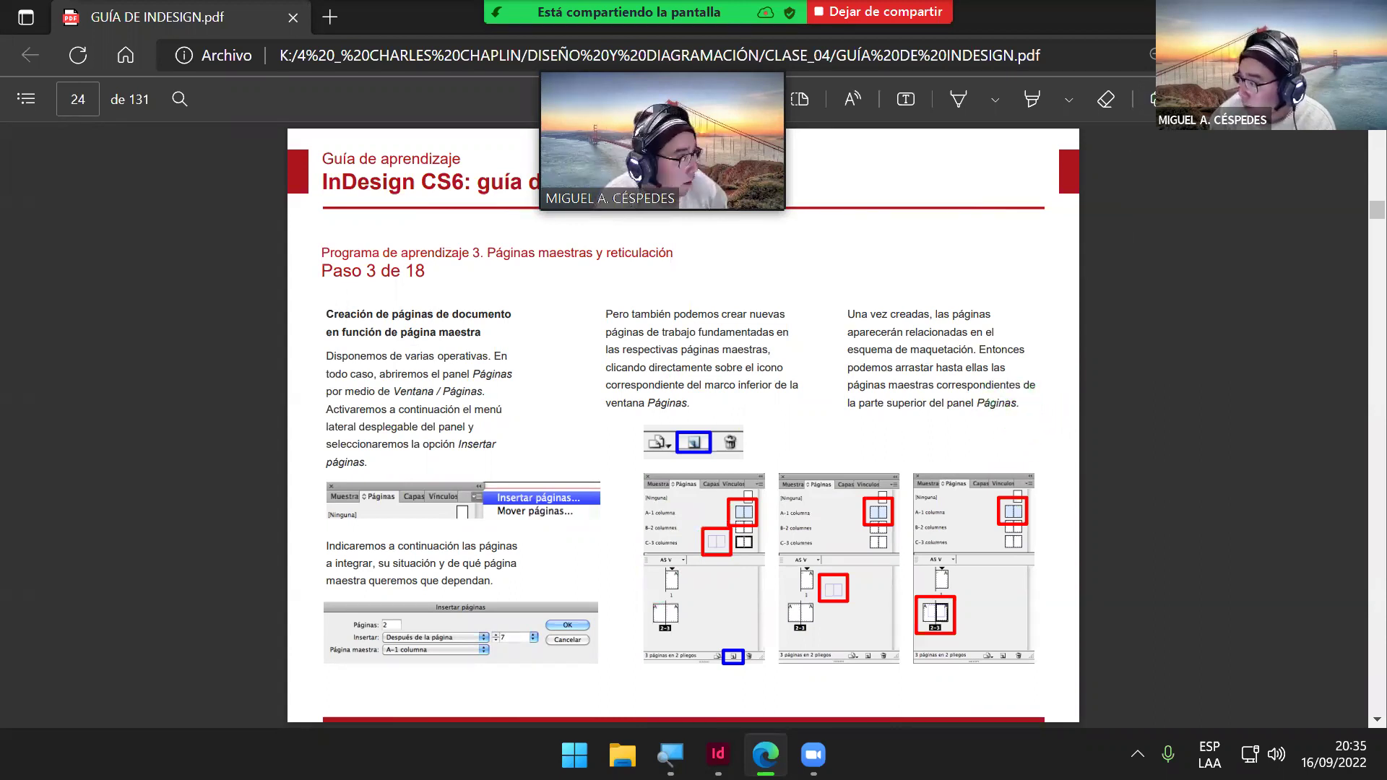
{"action": "key", "text": "alt+Tab"}
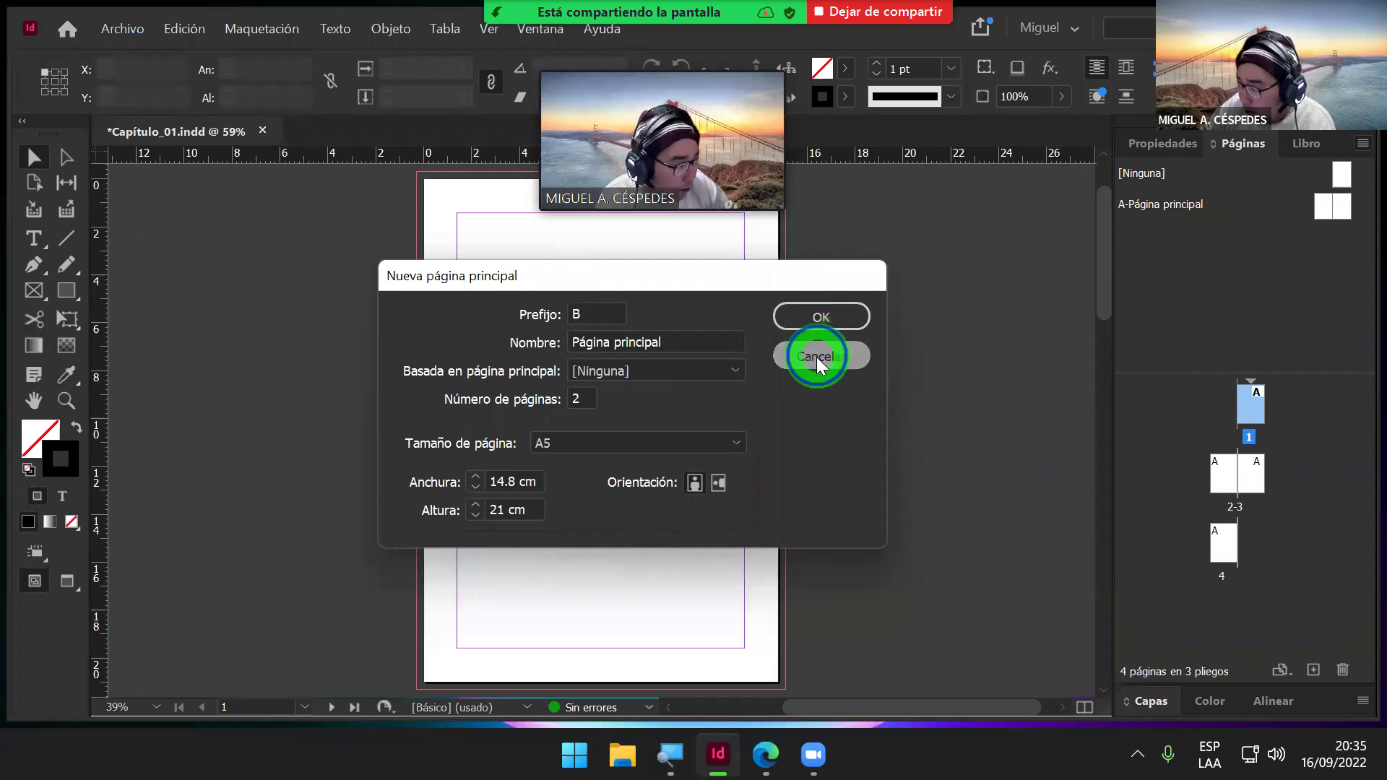
{"action": "left_click", "coordinate": [816, 357]}
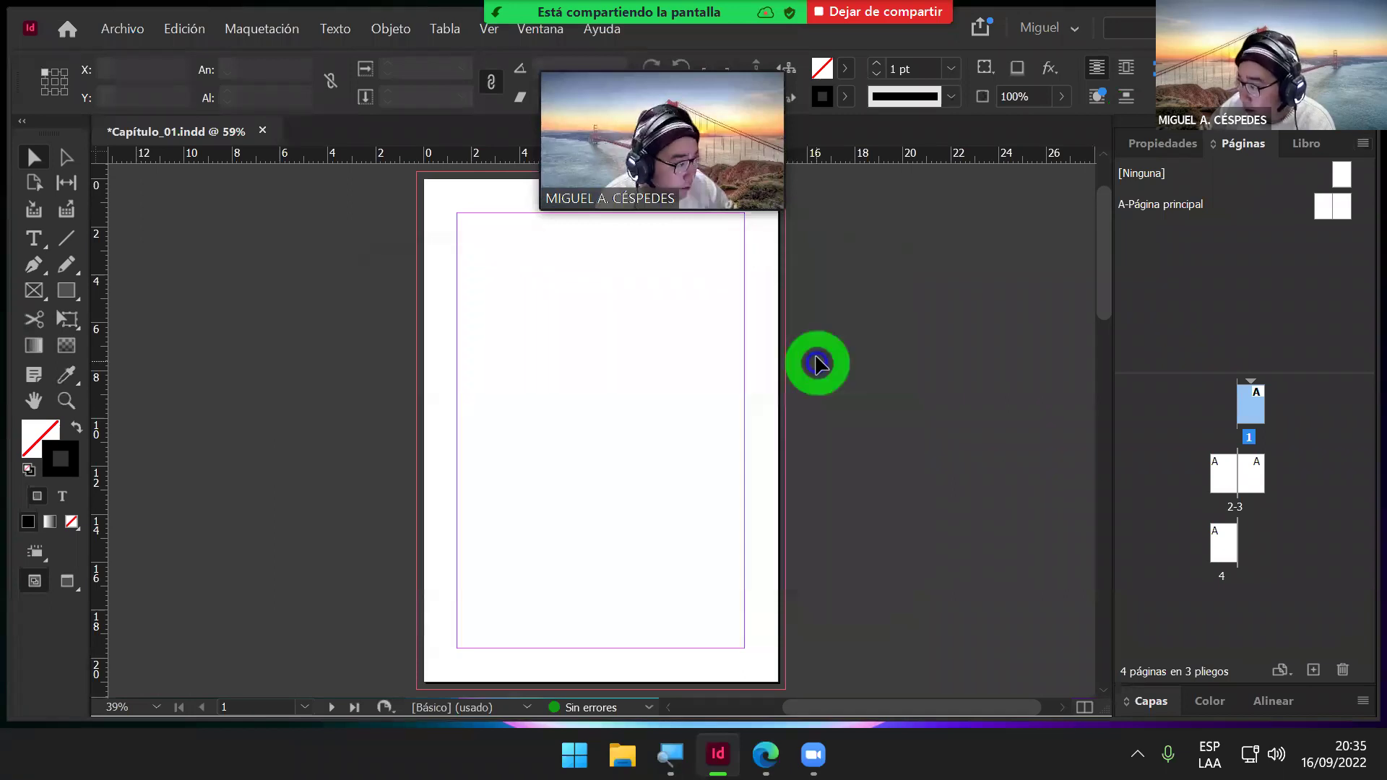
Step: Create a new two-page A5 master with prefix B, named Página Maestra and not based on another master
{"action": "left_click", "coordinate": [1354, 142]}
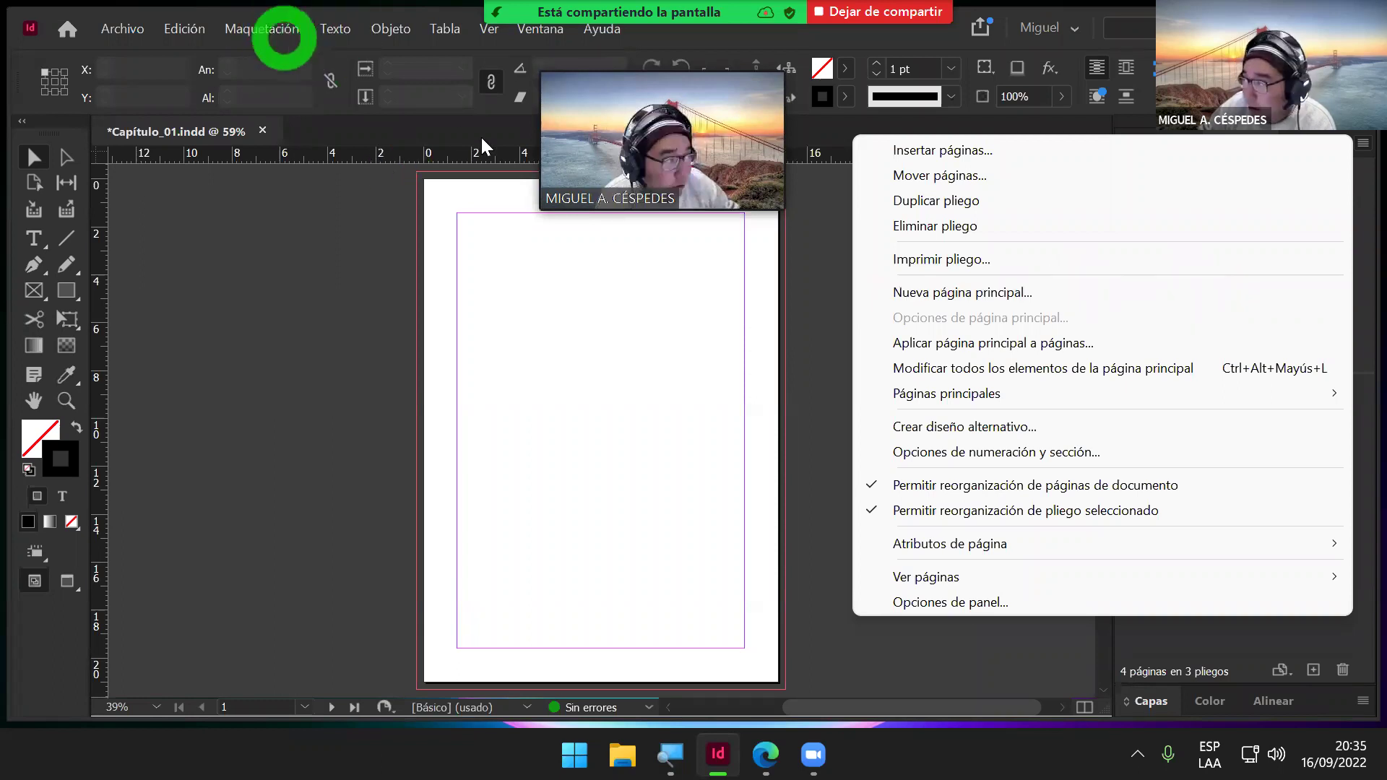
{"action": "left_click", "coordinate": [923, 300]}
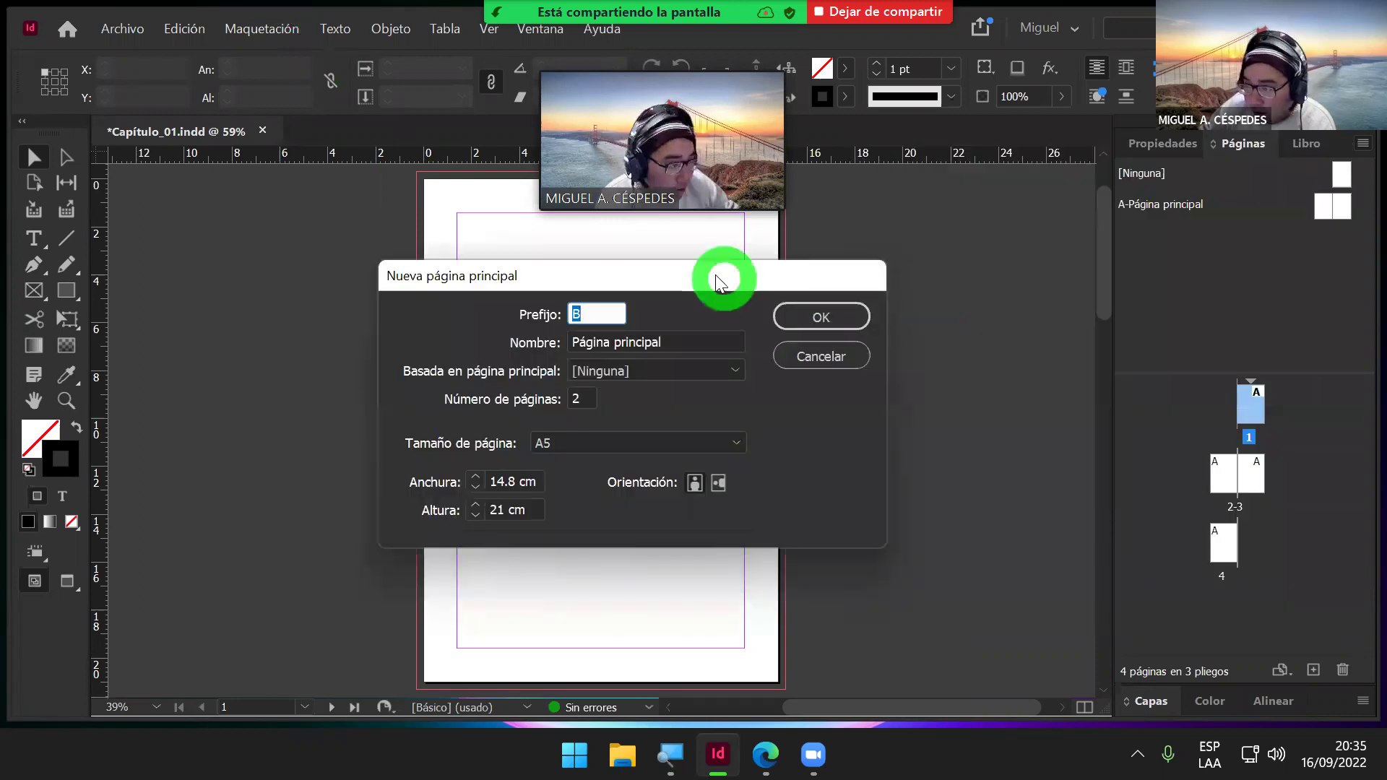
{"action": "left_click_drag", "start_coordinate": [722, 275], "coordinate": [733, 263]}
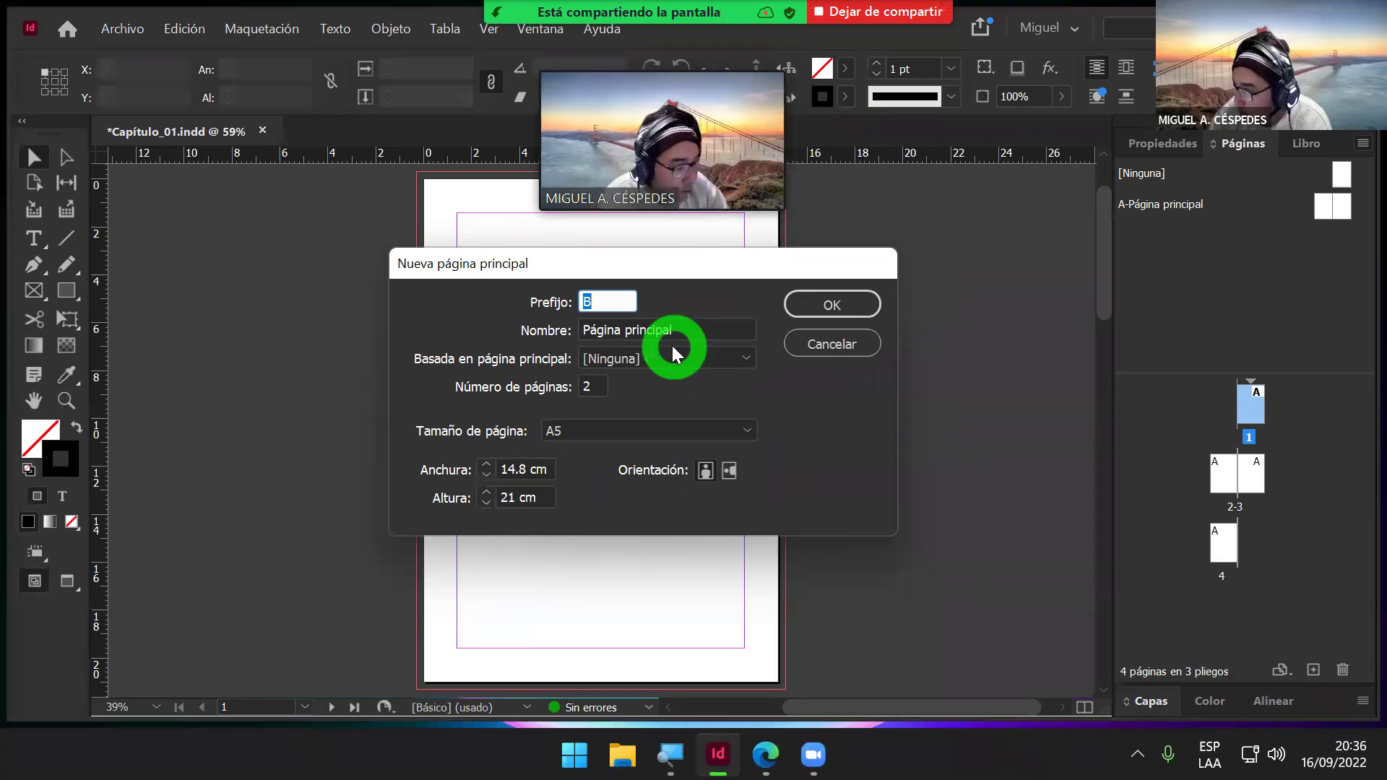
{"action": "left_click", "coordinate": [677, 331]}
{"action": "left_click_drag", "start_coordinate": [677, 331], "coordinate": [627, 331]}
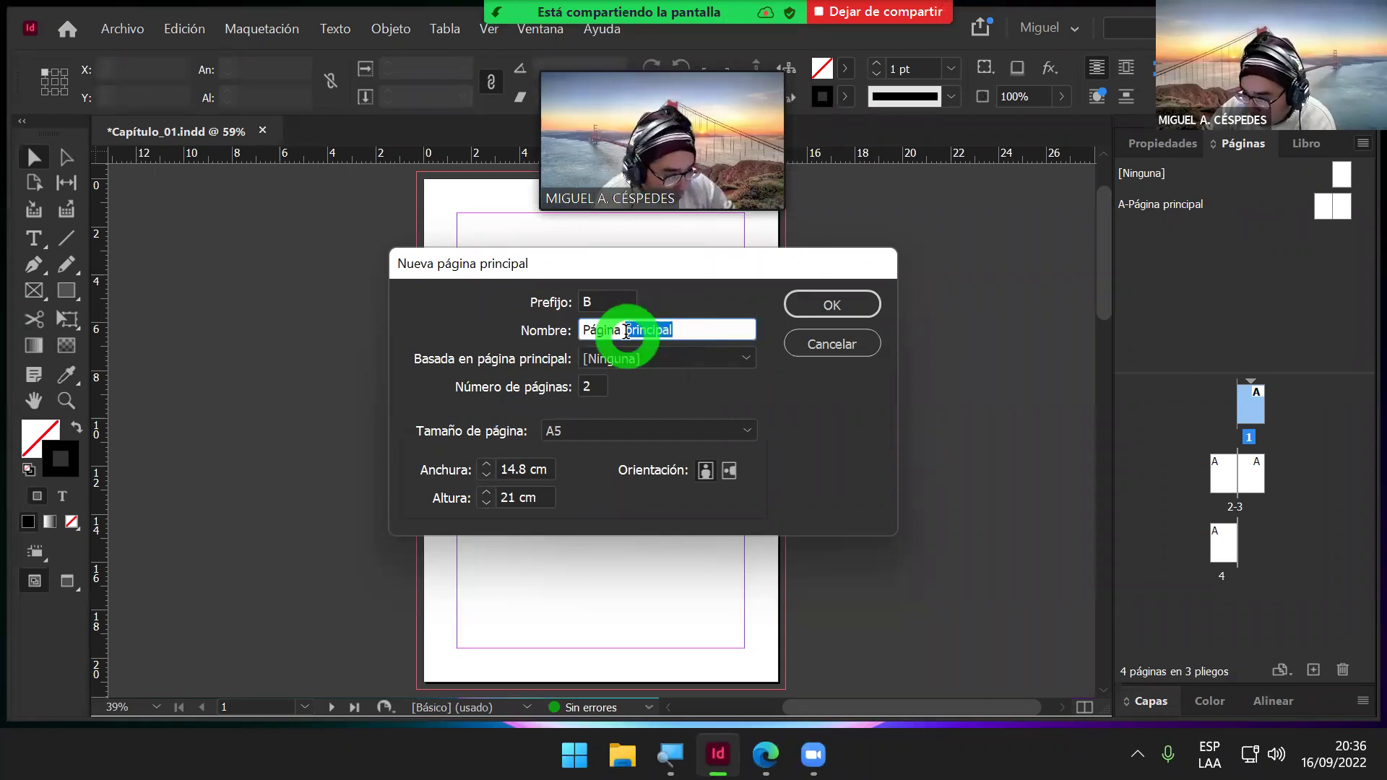
{"action": "left_click", "coordinate": [674, 364]}
{"action": "type", "text": "M"}
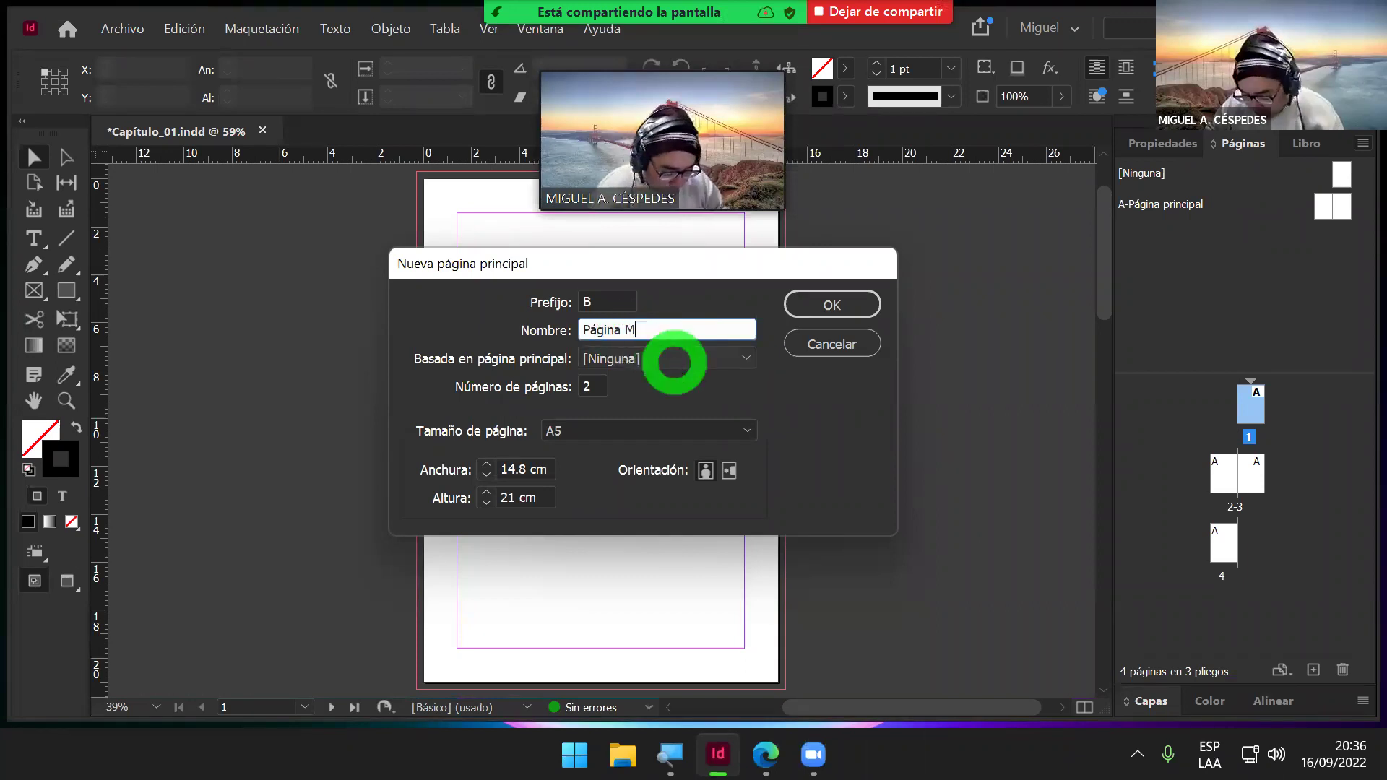
{"action": "type", "text": "aestra"}
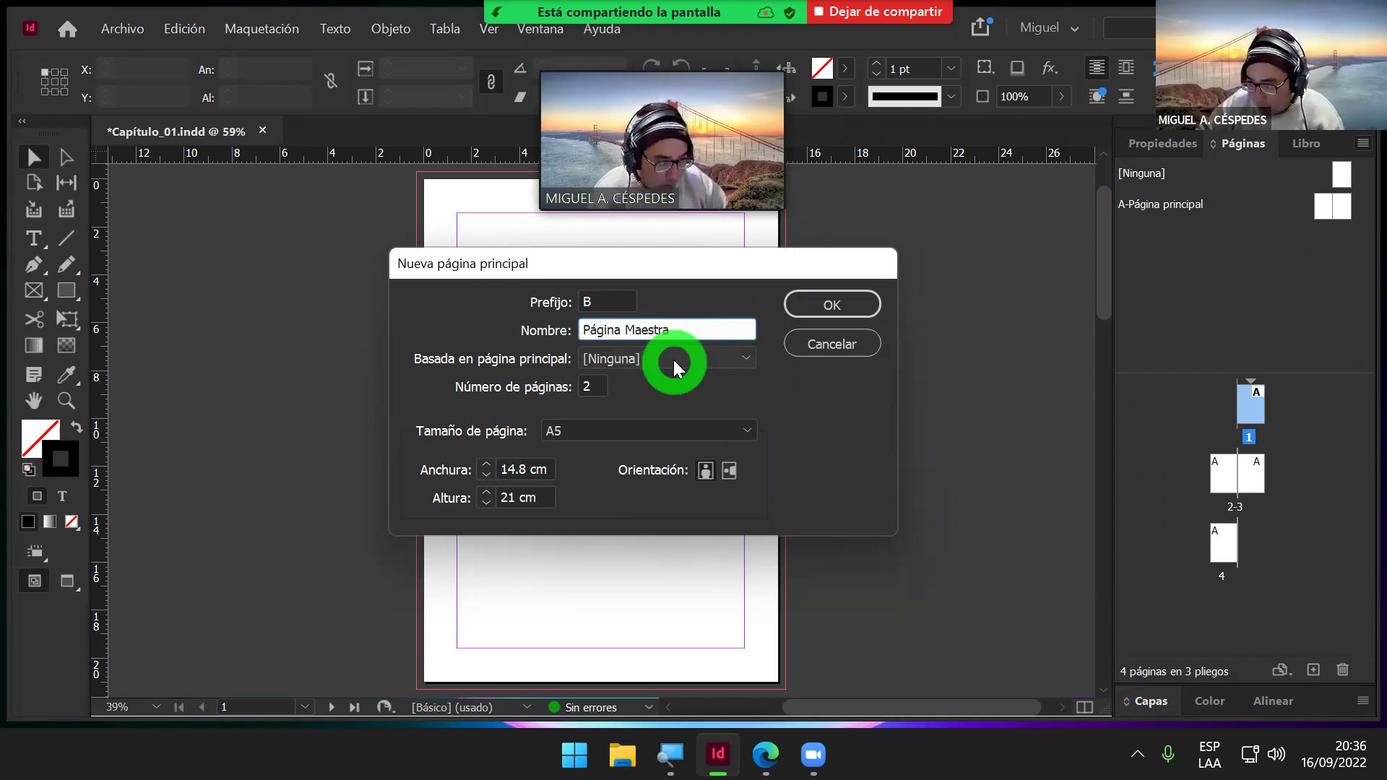
{"action": "left_click", "coordinate": [831, 308]}
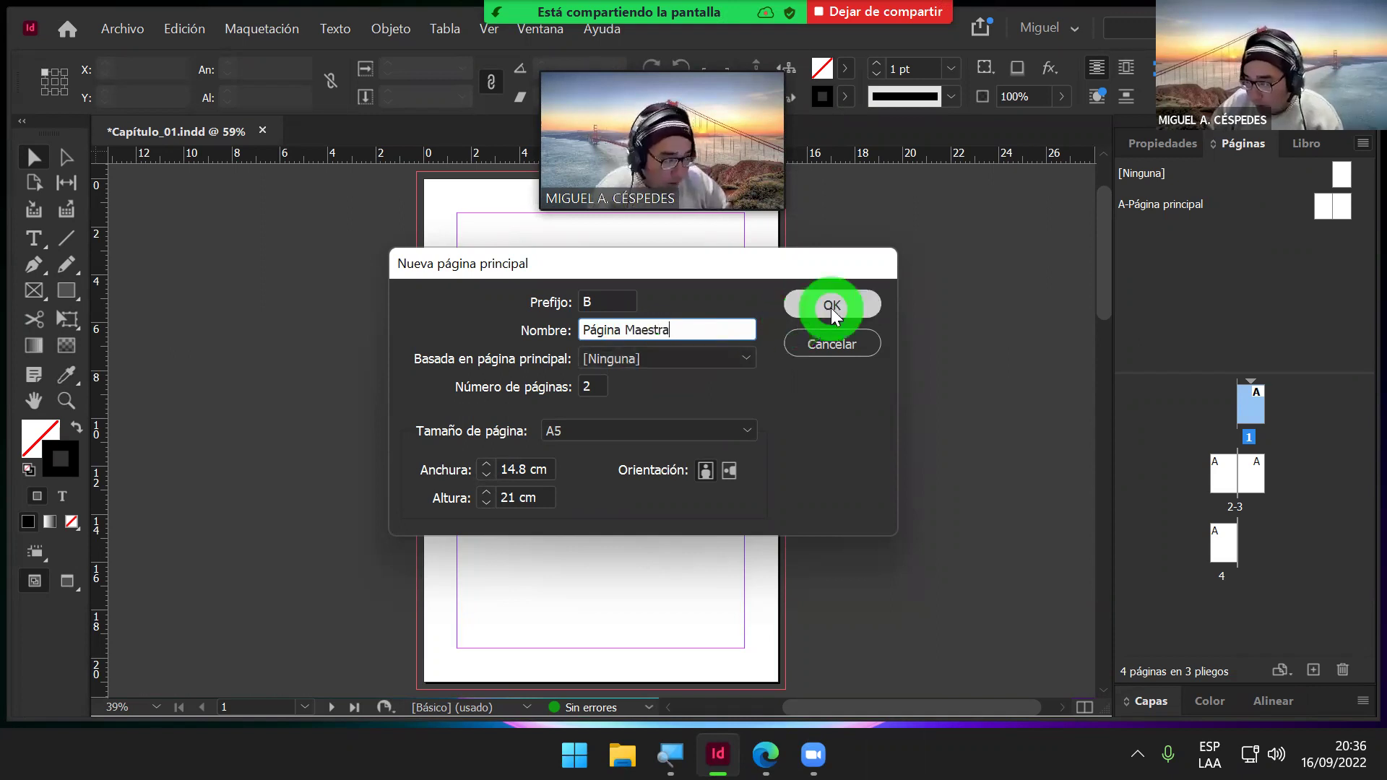
Step: Rename the A master page as Página Maestra in its master page options
{"action": "left_click", "coordinate": [1151, 209]}
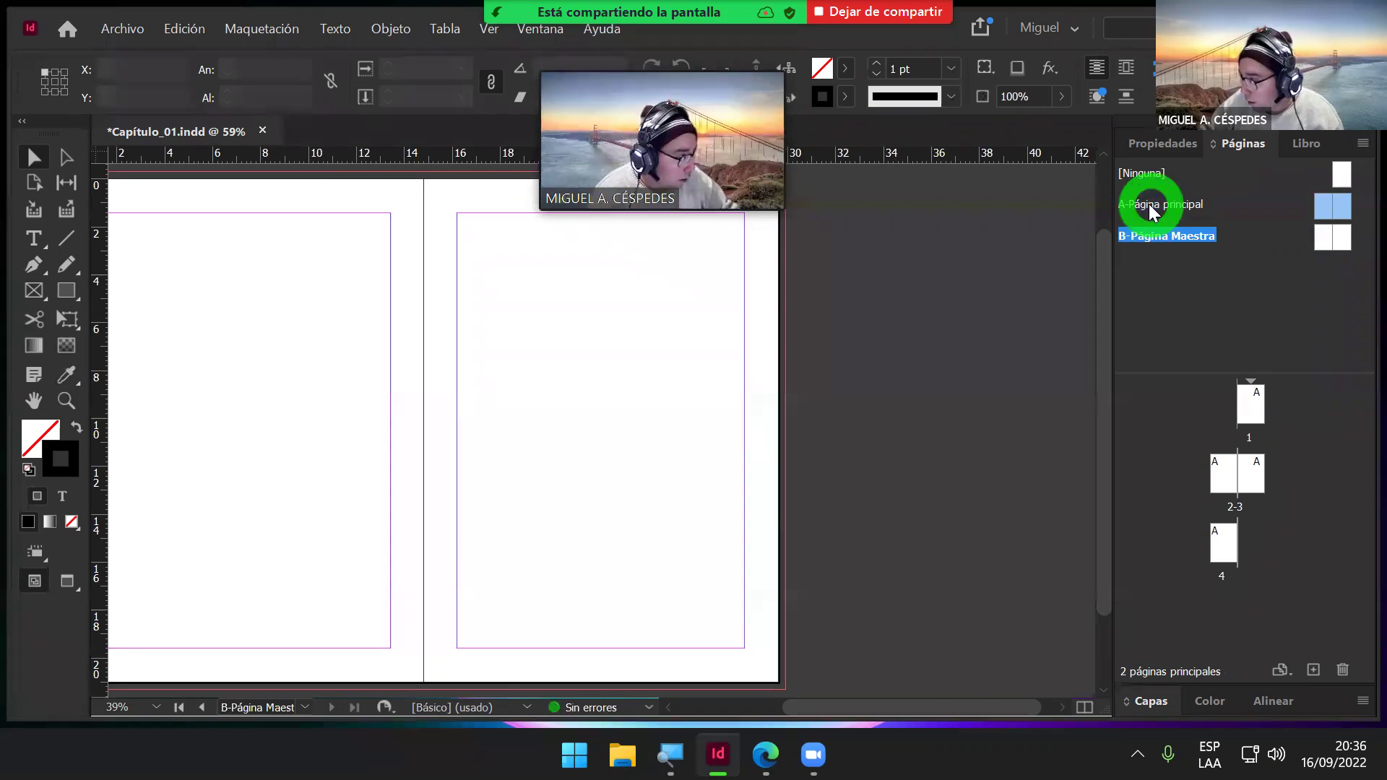
{"action": "right_click", "coordinate": [1151, 209]}
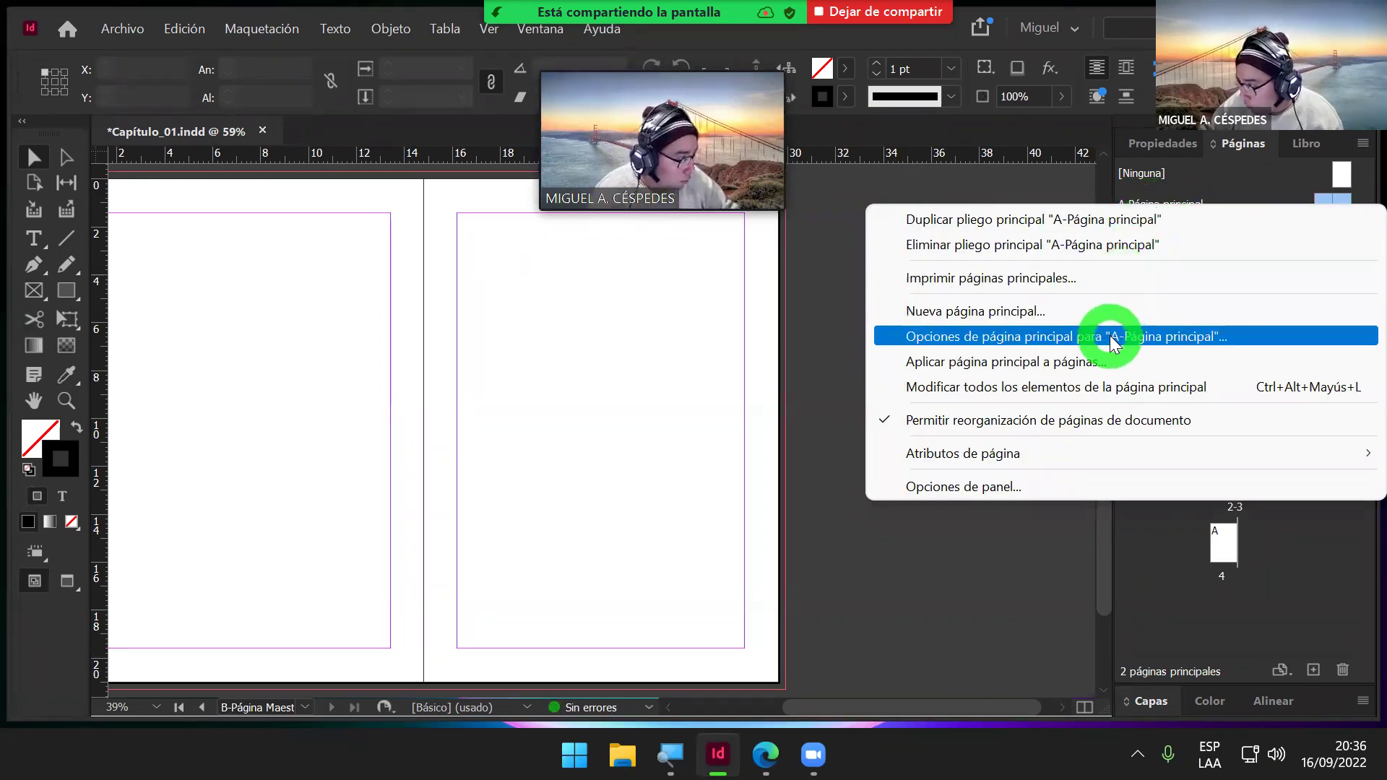
{"action": "left_click", "coordinate": [1156, 340]}
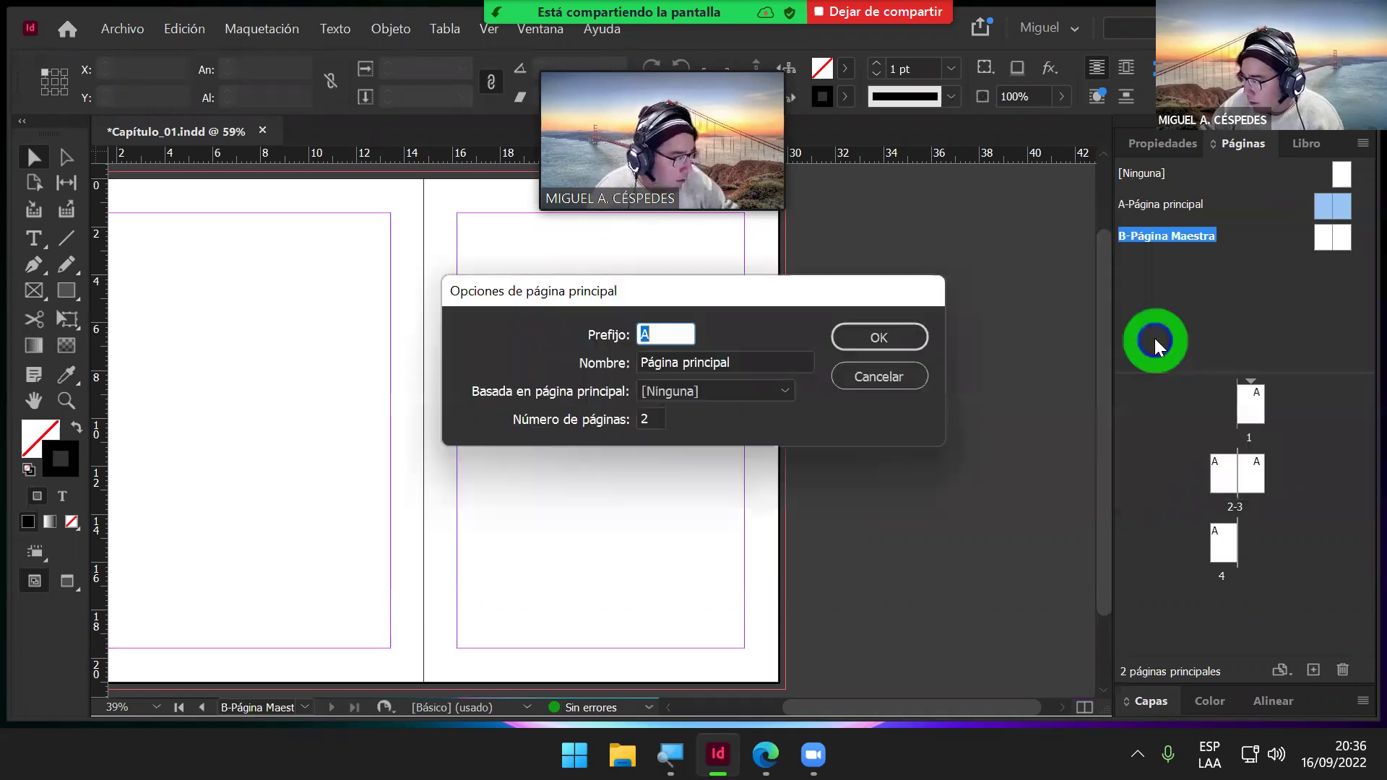
{"action": "left_click", "coordinate": [755, 359]}
{"action": "left_click_drag", "start_coordinate": [752, 359], "coordinate": [690, 361]}
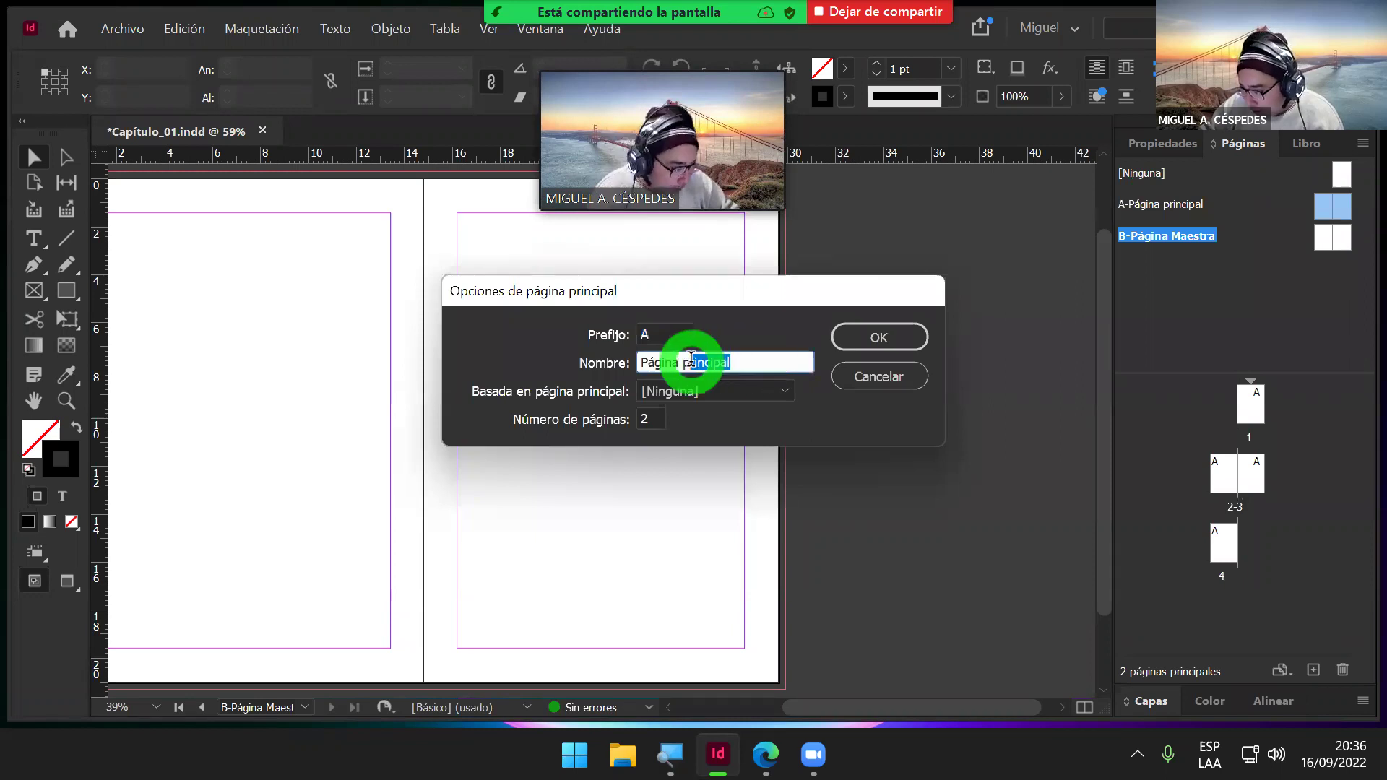
{"action": "key", "text": "BackSpace"}
{"action": "key", "text": "BackSpace"}
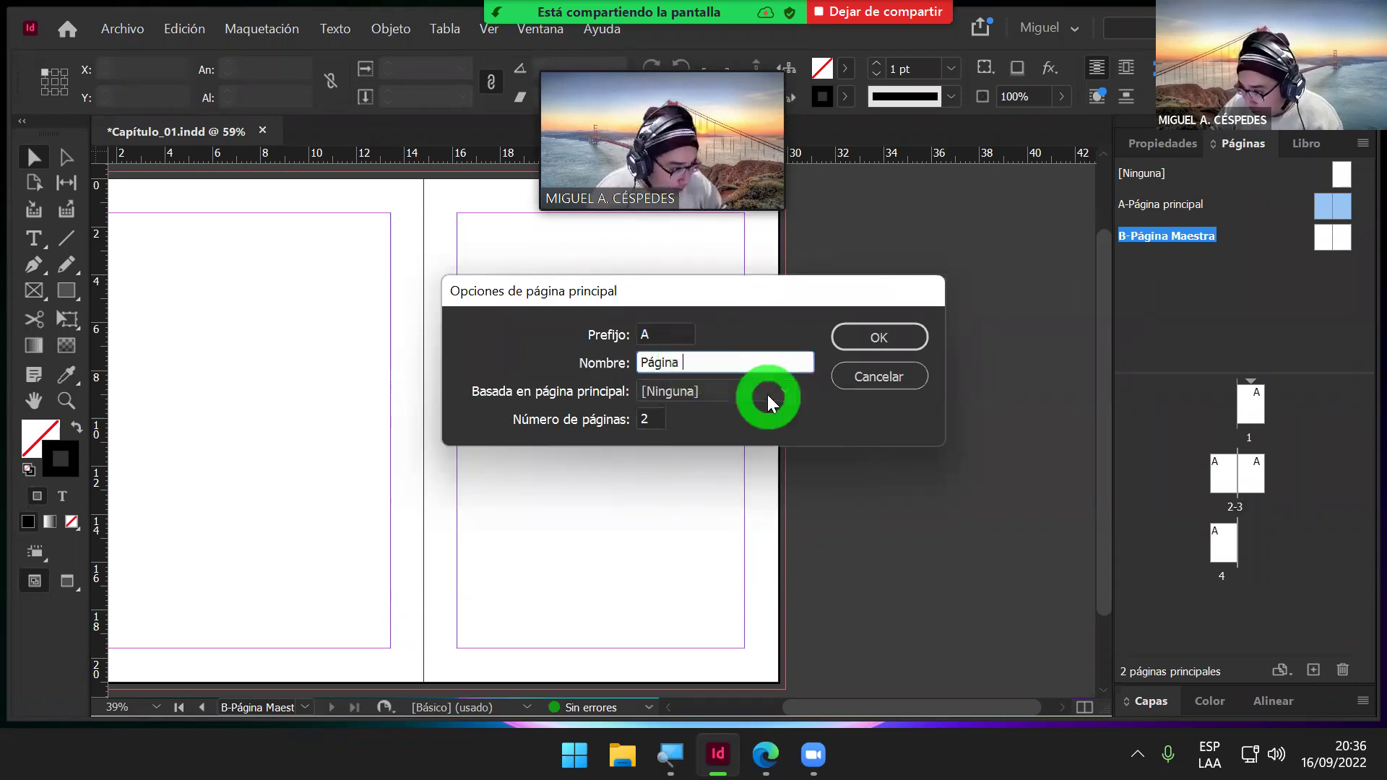
{"action": "type", "text": "Mestra"}
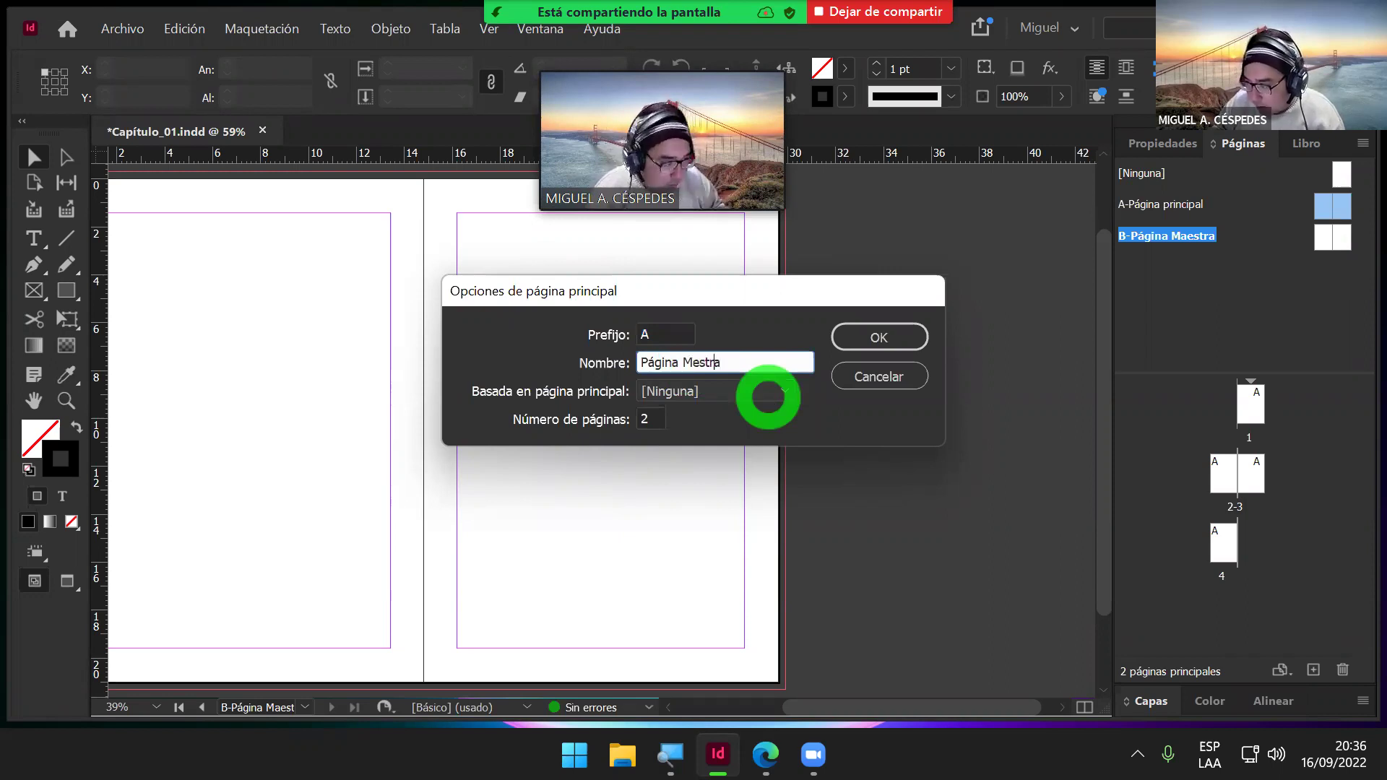
{"action": "key", "text": "Left"}
{"action": "key", "text": "Left"}
{"action": "key", "text": "Left"}
{"action": "key", "text": "Left"}
{"action": "key", "text": "Left"}
{"action": "type", "text": "a"}
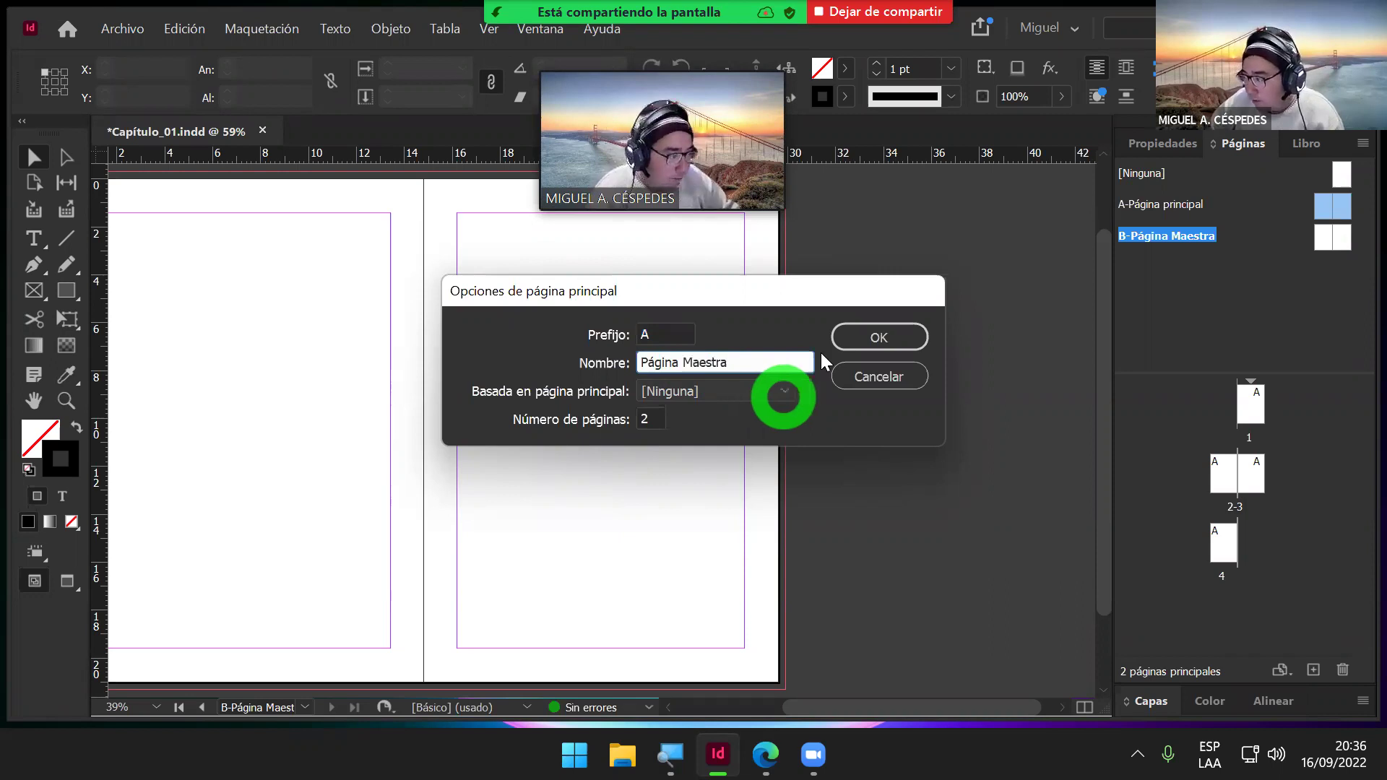
{"action": "left_click", "coordinate": [871, 331]}
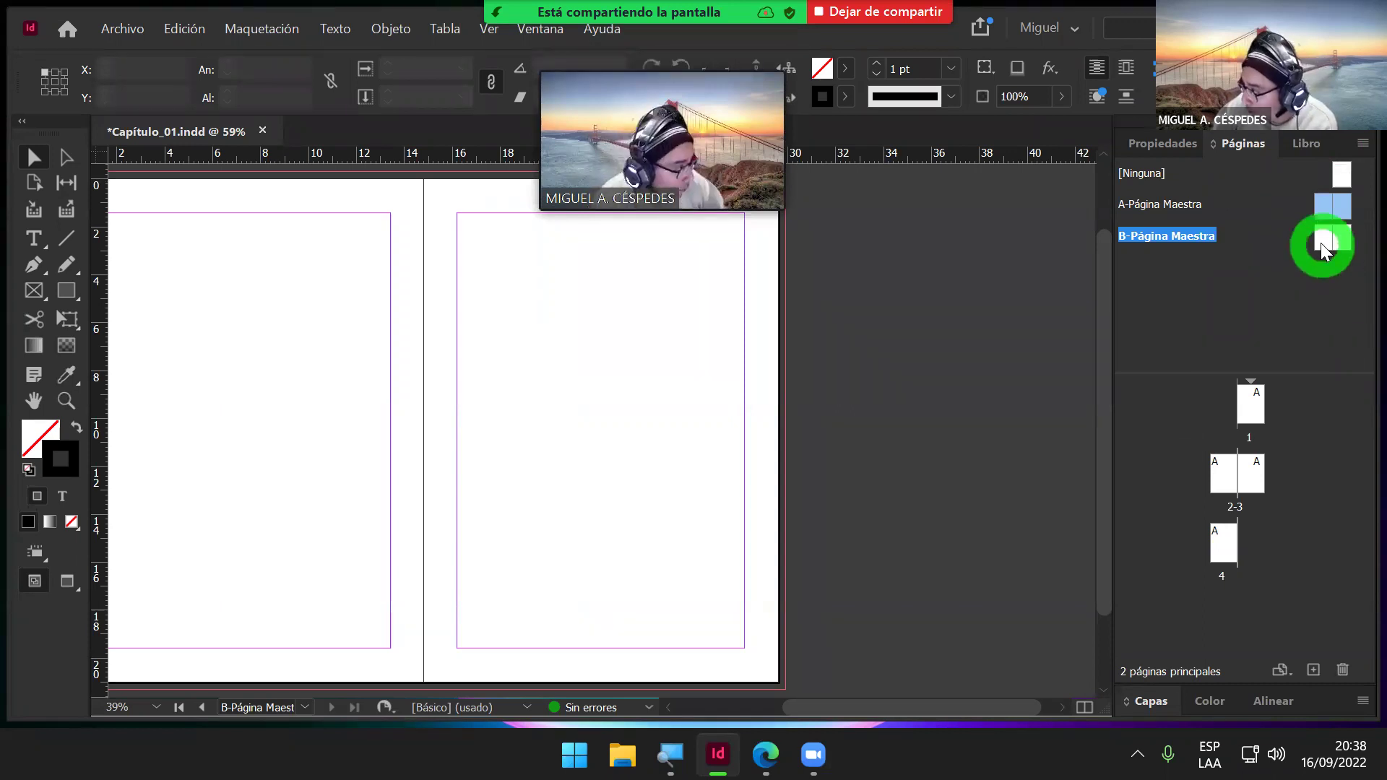
Step: Start another new master page with prefix C and name it Página Maestra
{"action": "left_click", "coordinate": [1357, 146]}
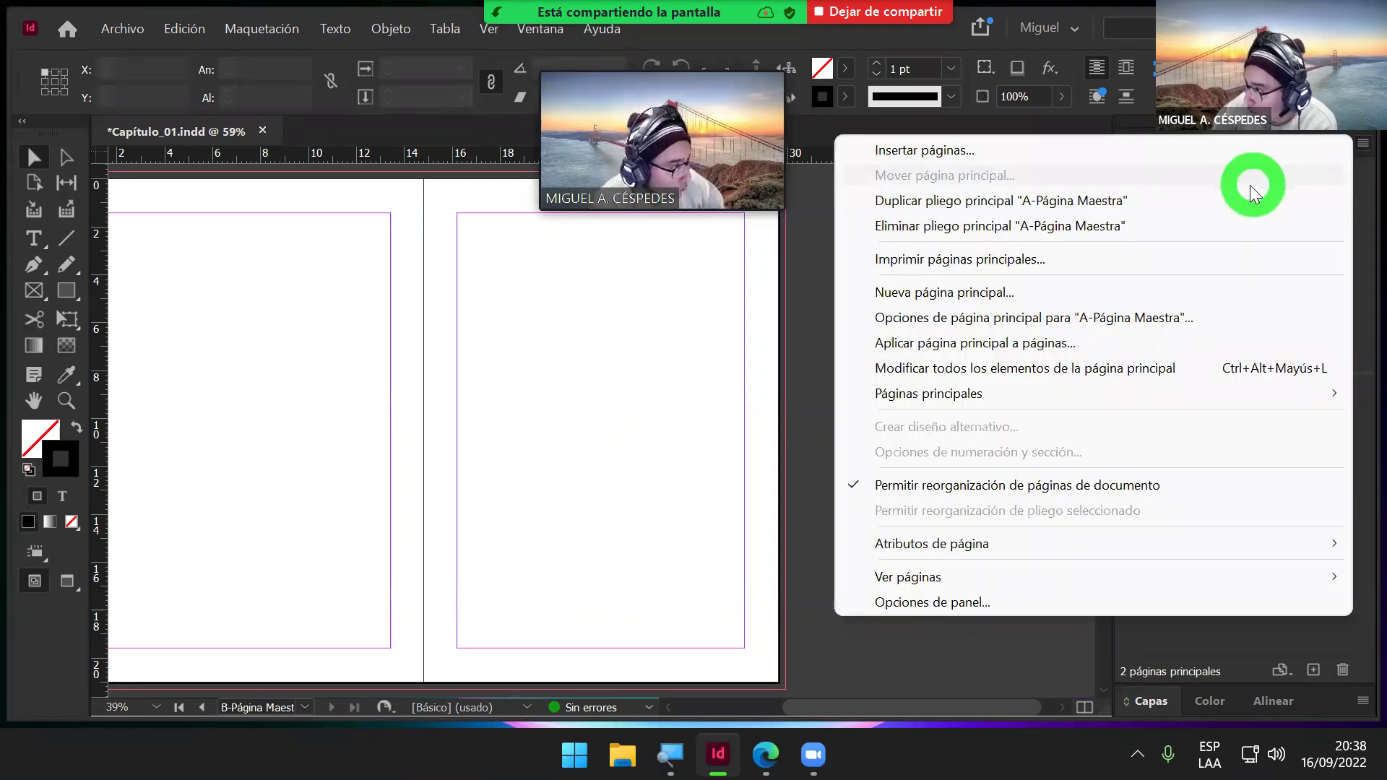
{"action": "left_click", "coordinate": [1163, 292]}
{"action": "left_click", "coordinate": [672, 329]}
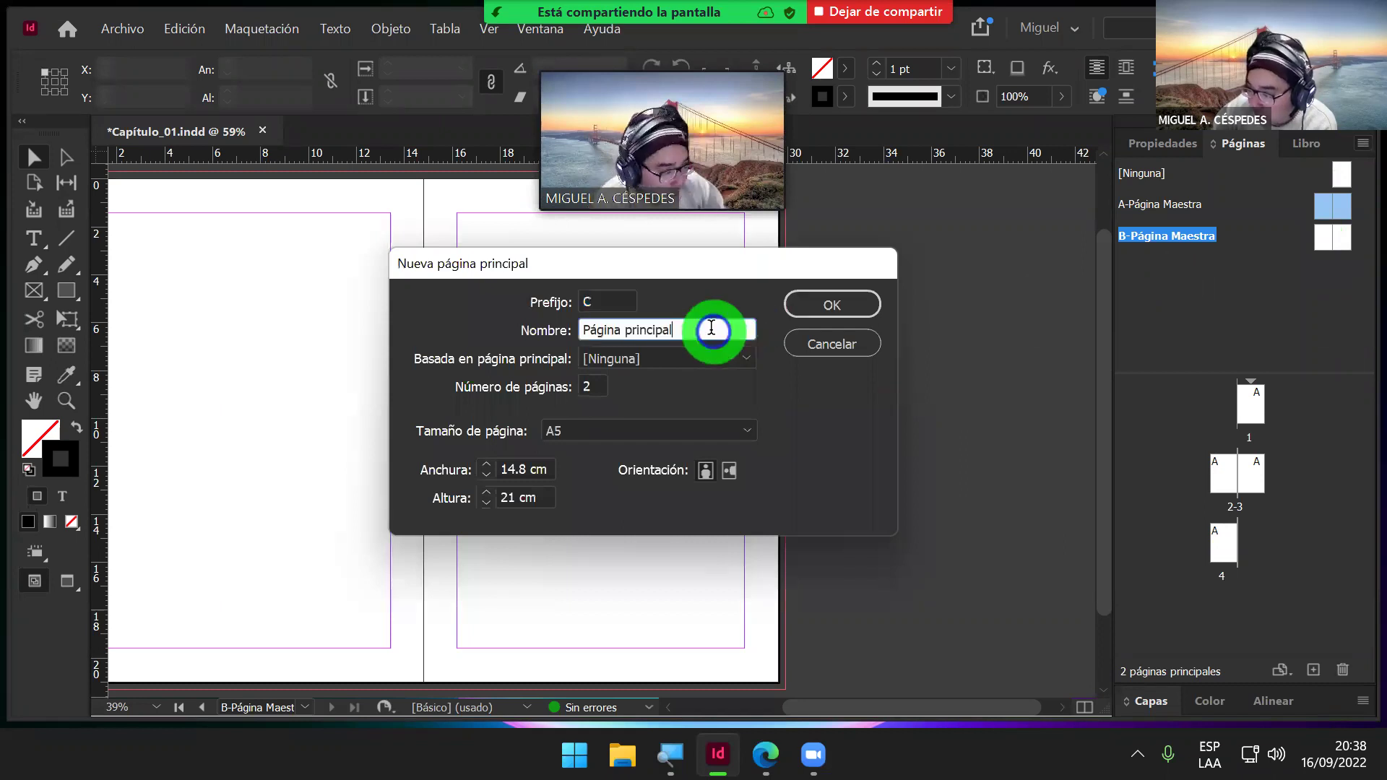
{"action": "double_click", "coordinate": [637, 330]}
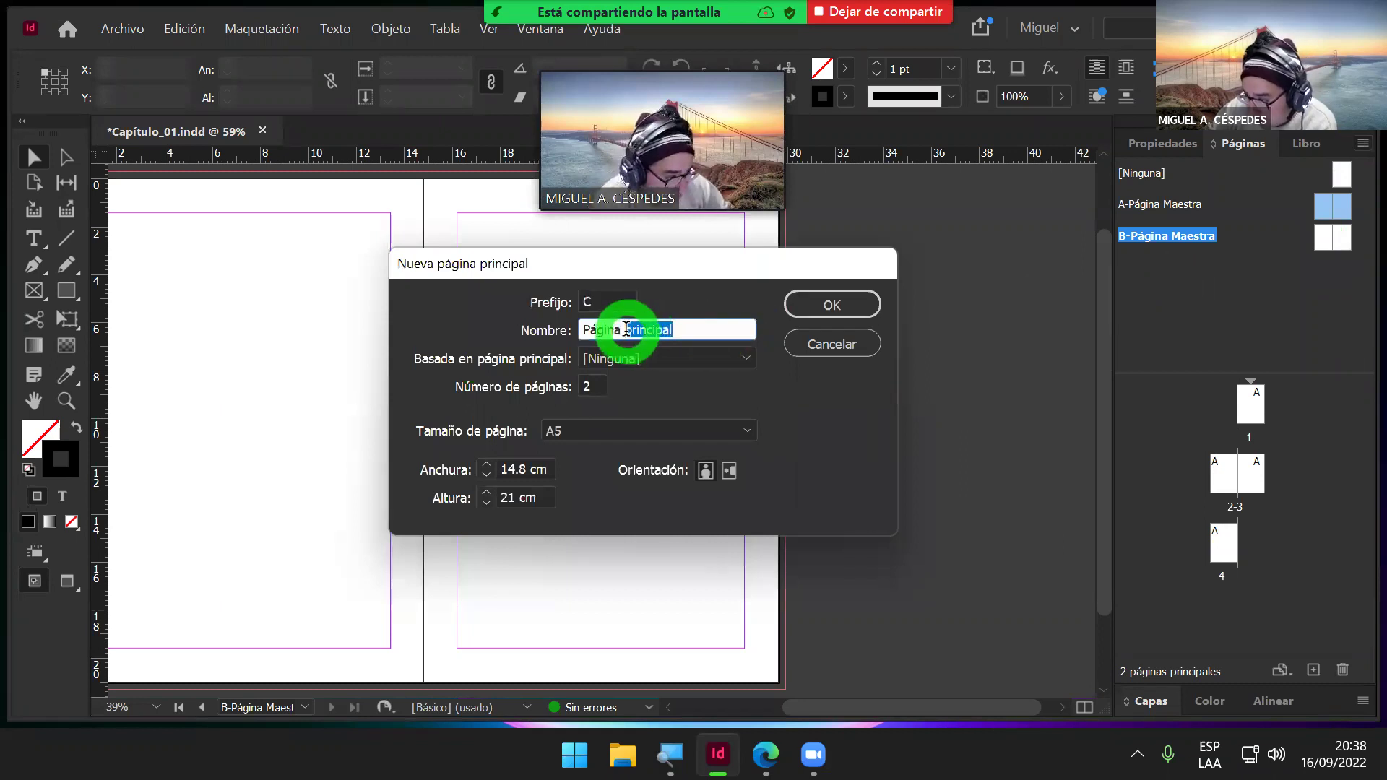
{"action": "type", "text": "Maestra"}
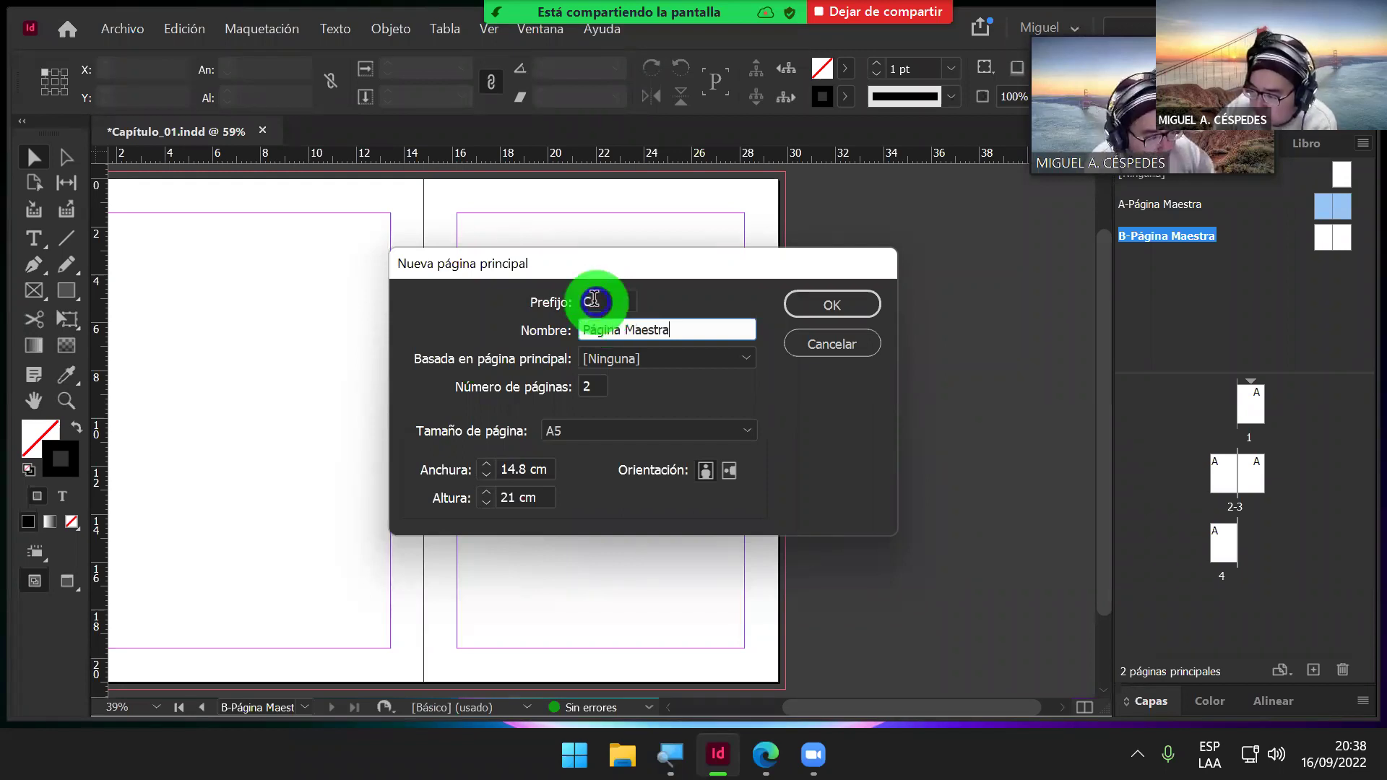
{"action": "left_click_drag", "start_coordinate": [578, 302], "coordinate": [652, 318]}
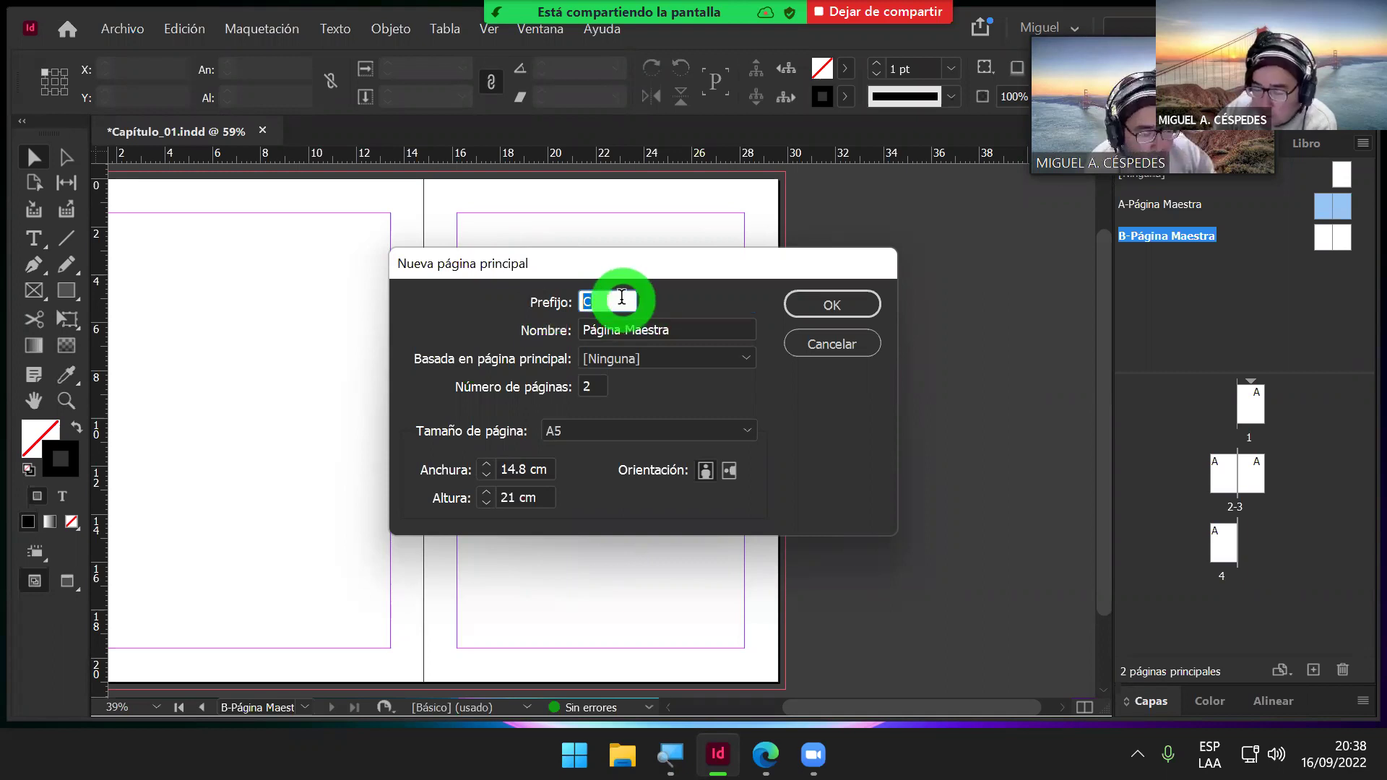
Step: Create the two-page A5 C-Página Maestra master with its base master set to [Ninguna]
{"action": "left_click", "coordinate": [748, 359]}
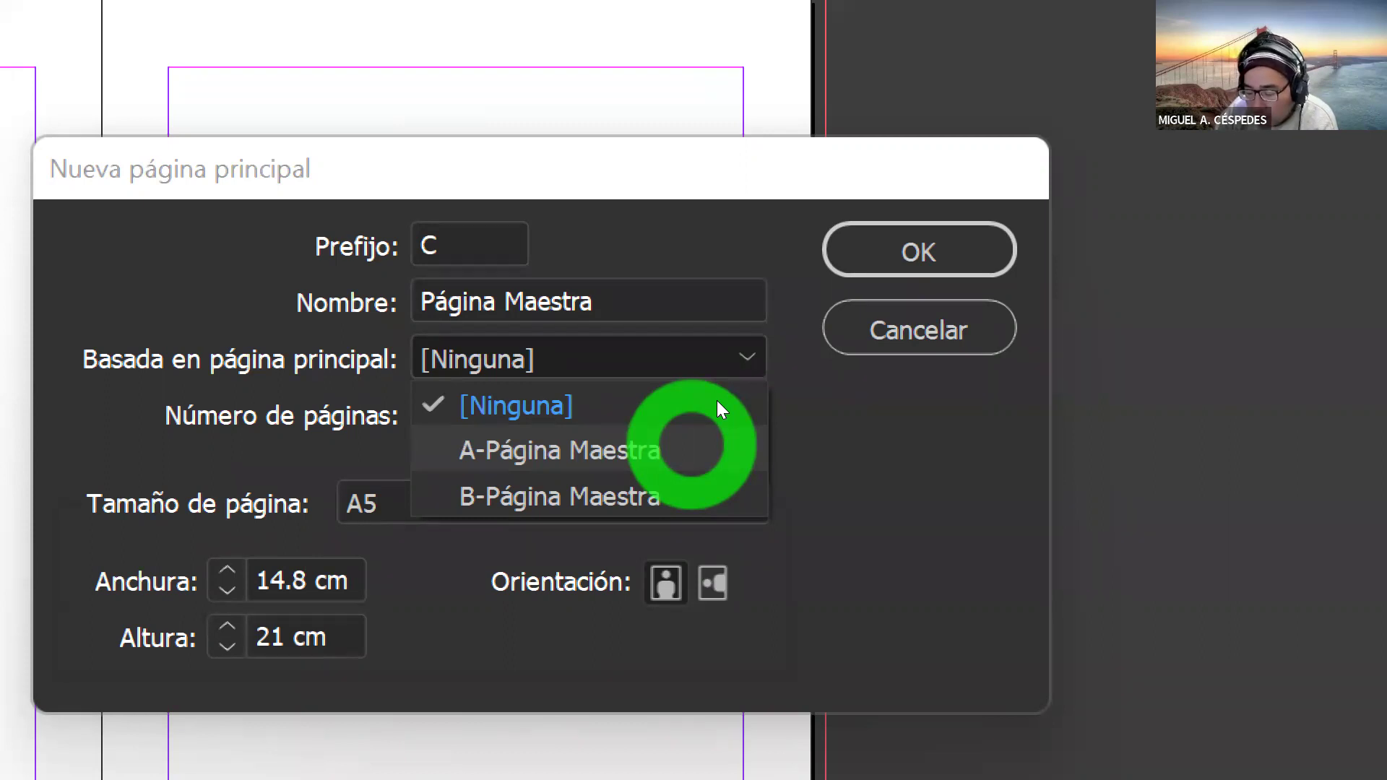
{"action": "left_click", "coordinate": [693, 448]}
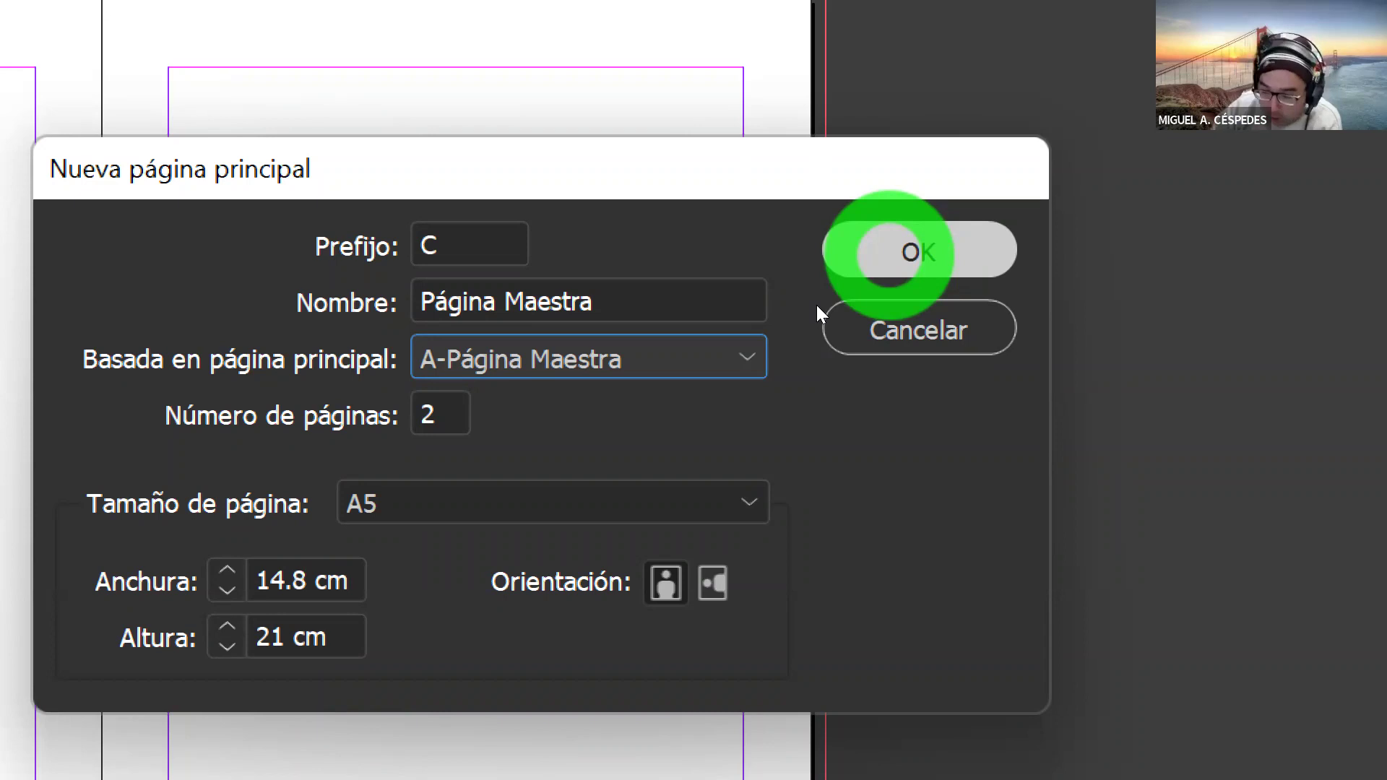
{"action": "left_click", "coordinate": [737, 354]}
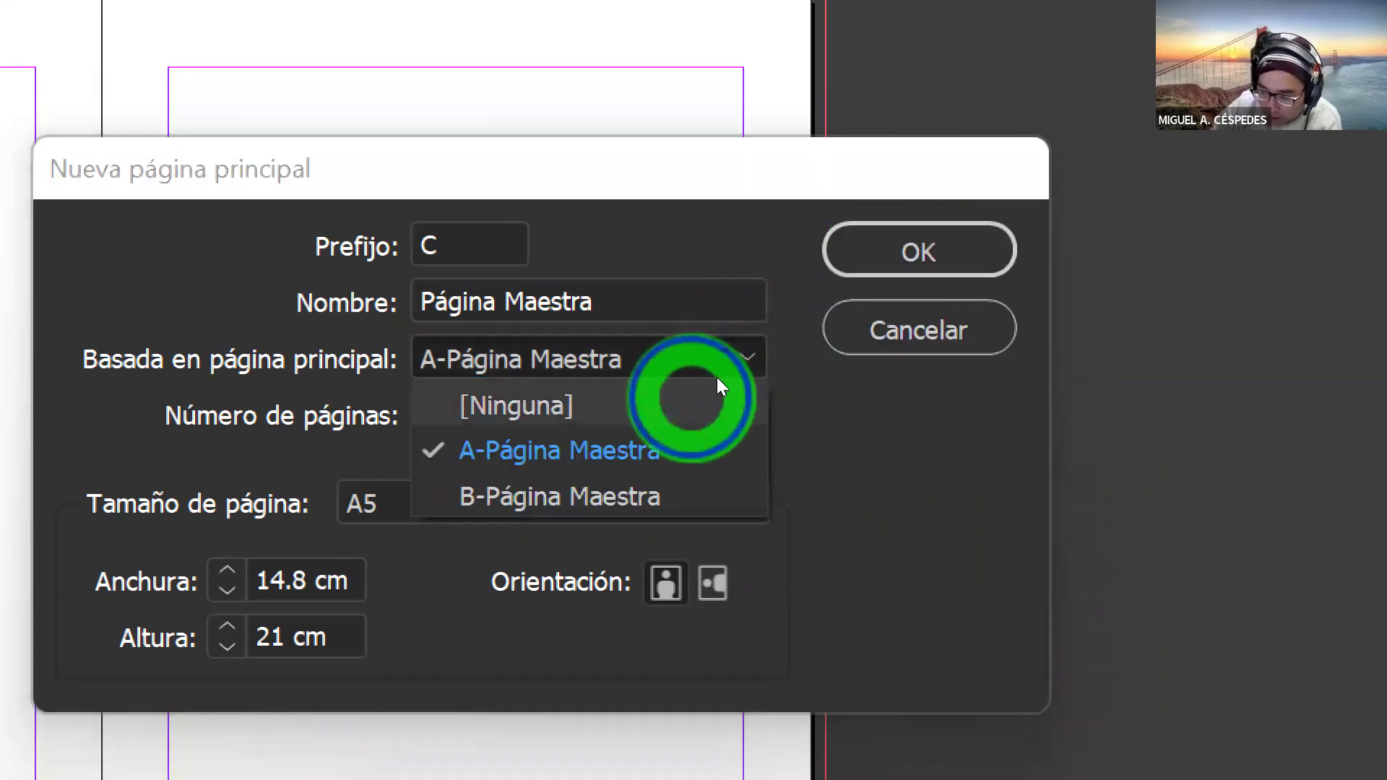
{"action": "left_click", "coordinate": [722, 405]}
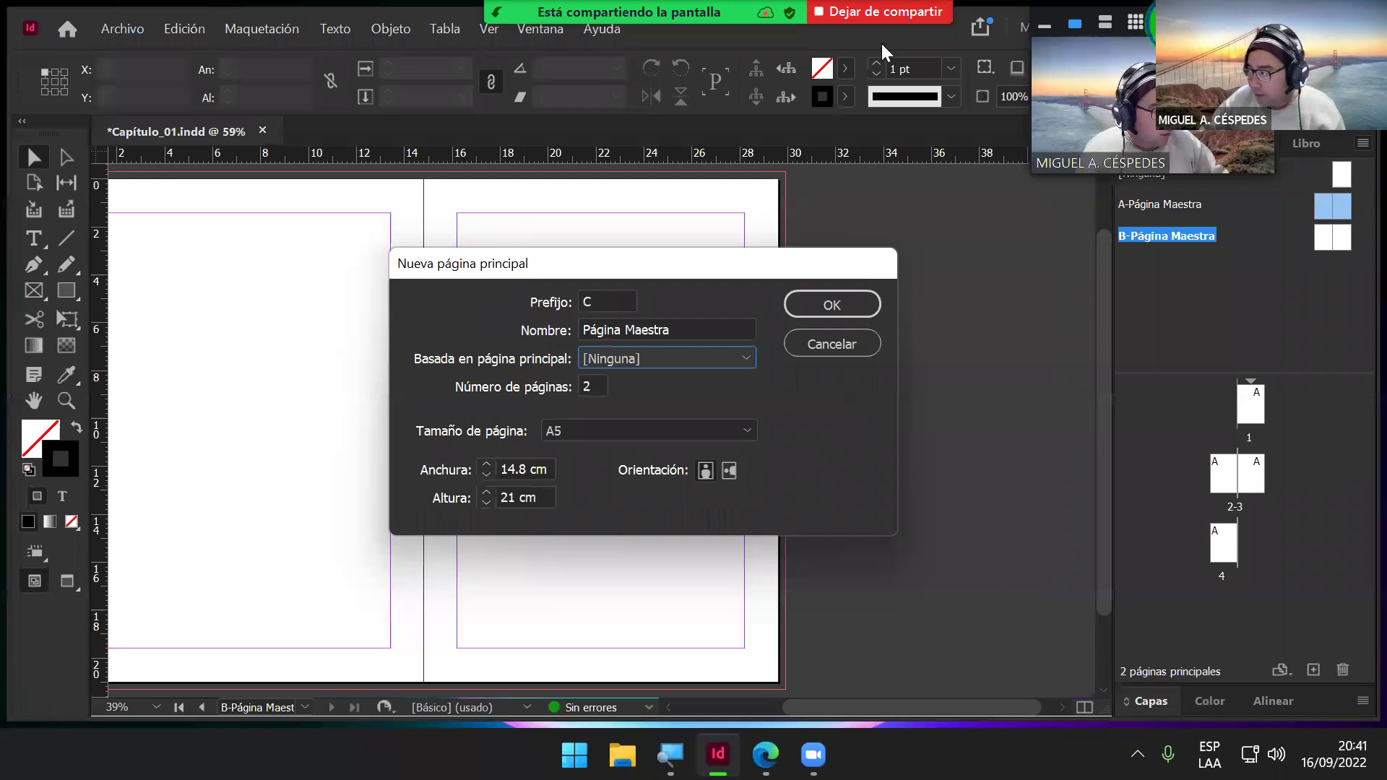
{"action": "left_click", "coordinate": [816, 307]}
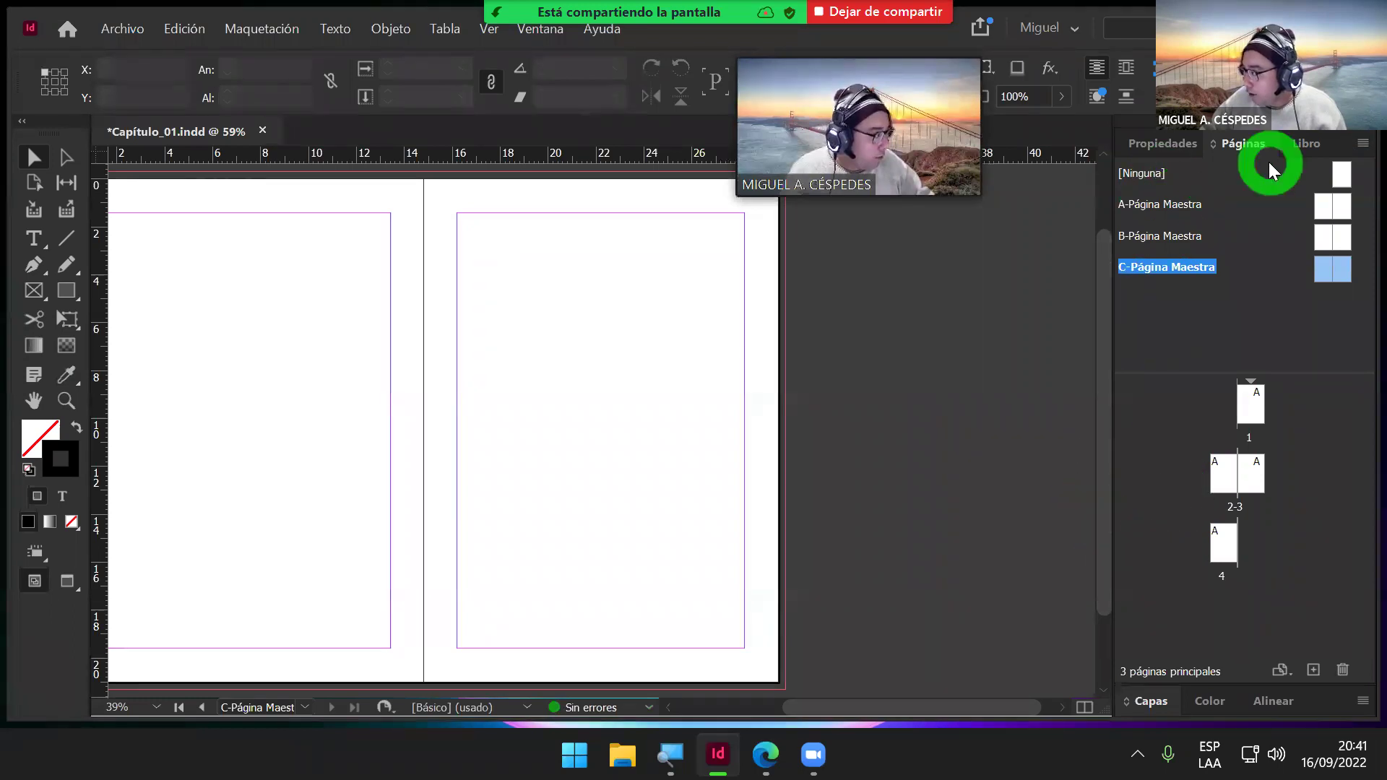
Step: Open Capítulo_03 from the book and examine its master and document pages
{"action": "left_click", "coordinate": [1301, 145]}
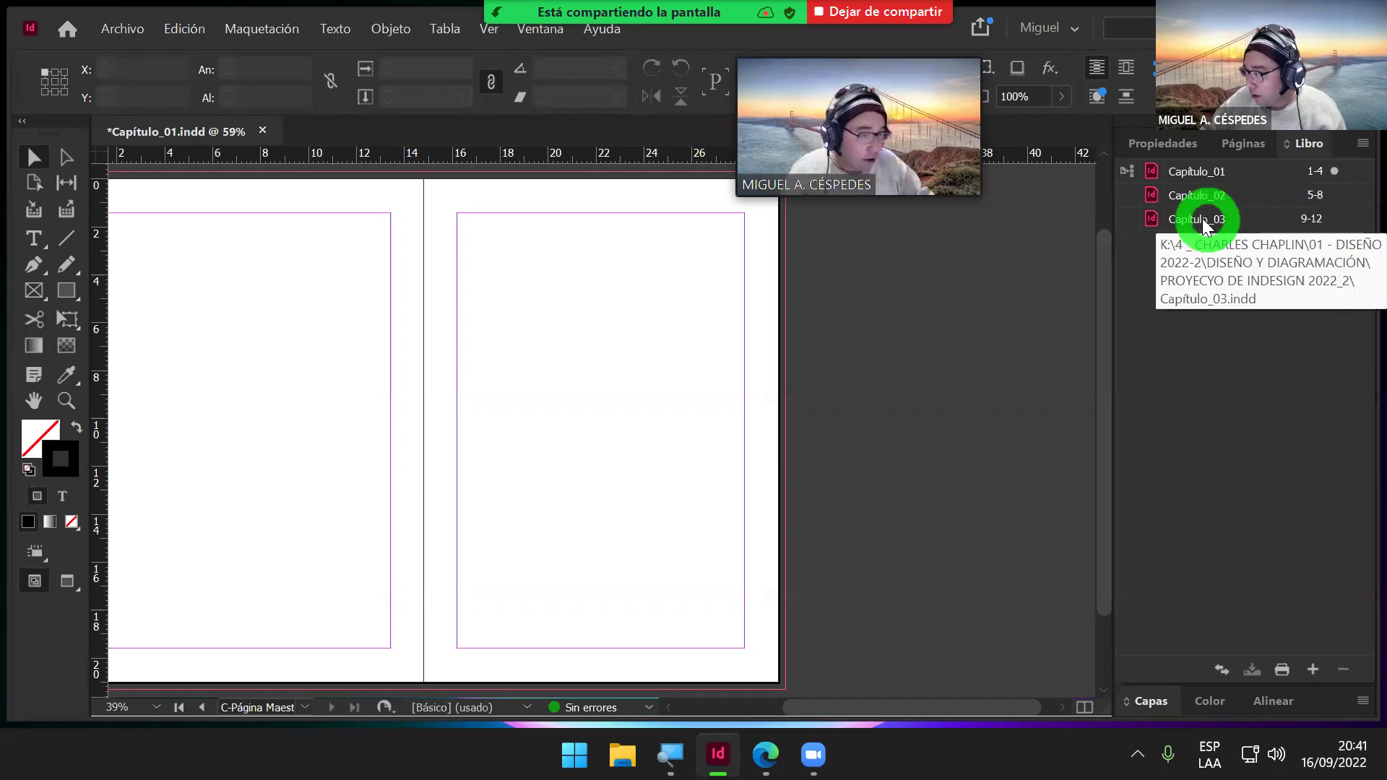
{"action": "left_click", "coordinate": [1243, 143]}
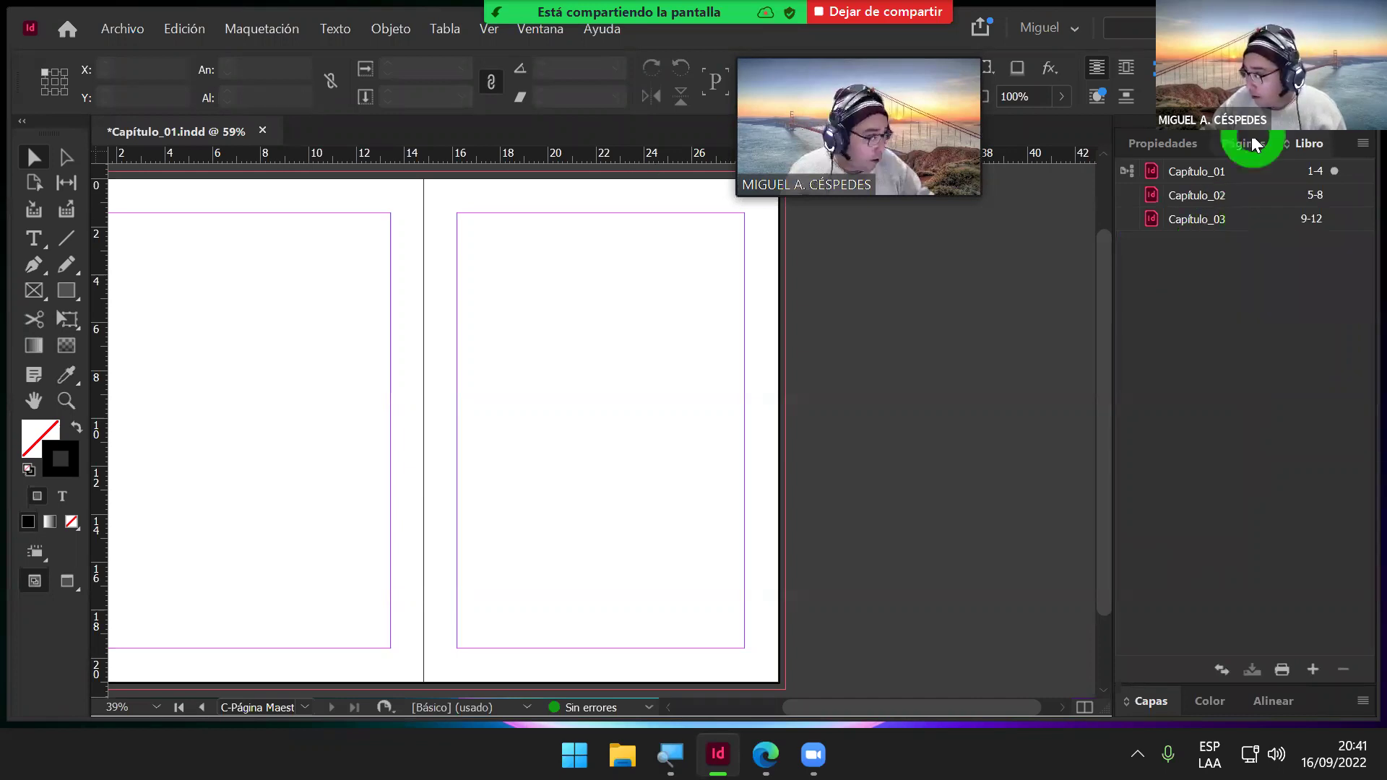
{"action": "left_click", "coordinate": [1293, 144]}
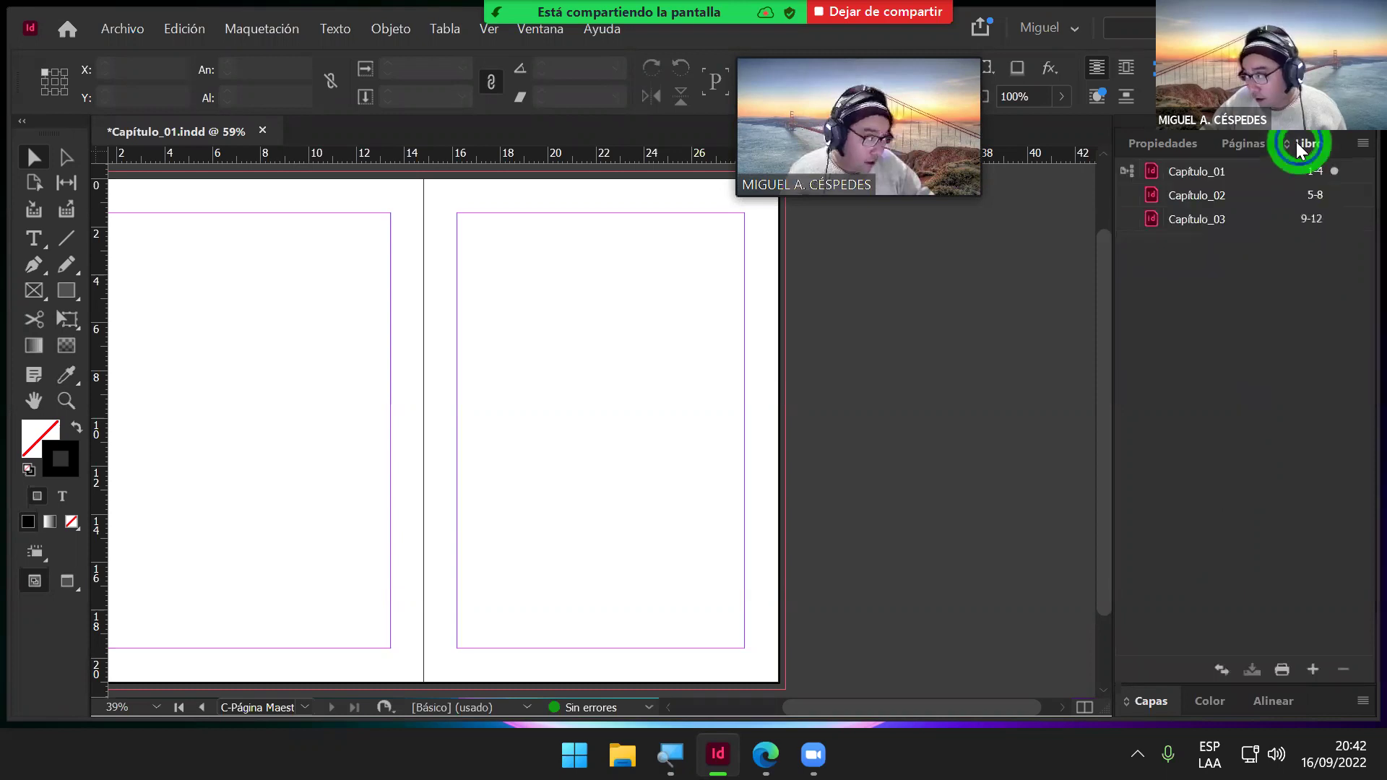
{"action": "left_click", "coordinate": [1205, 219]}
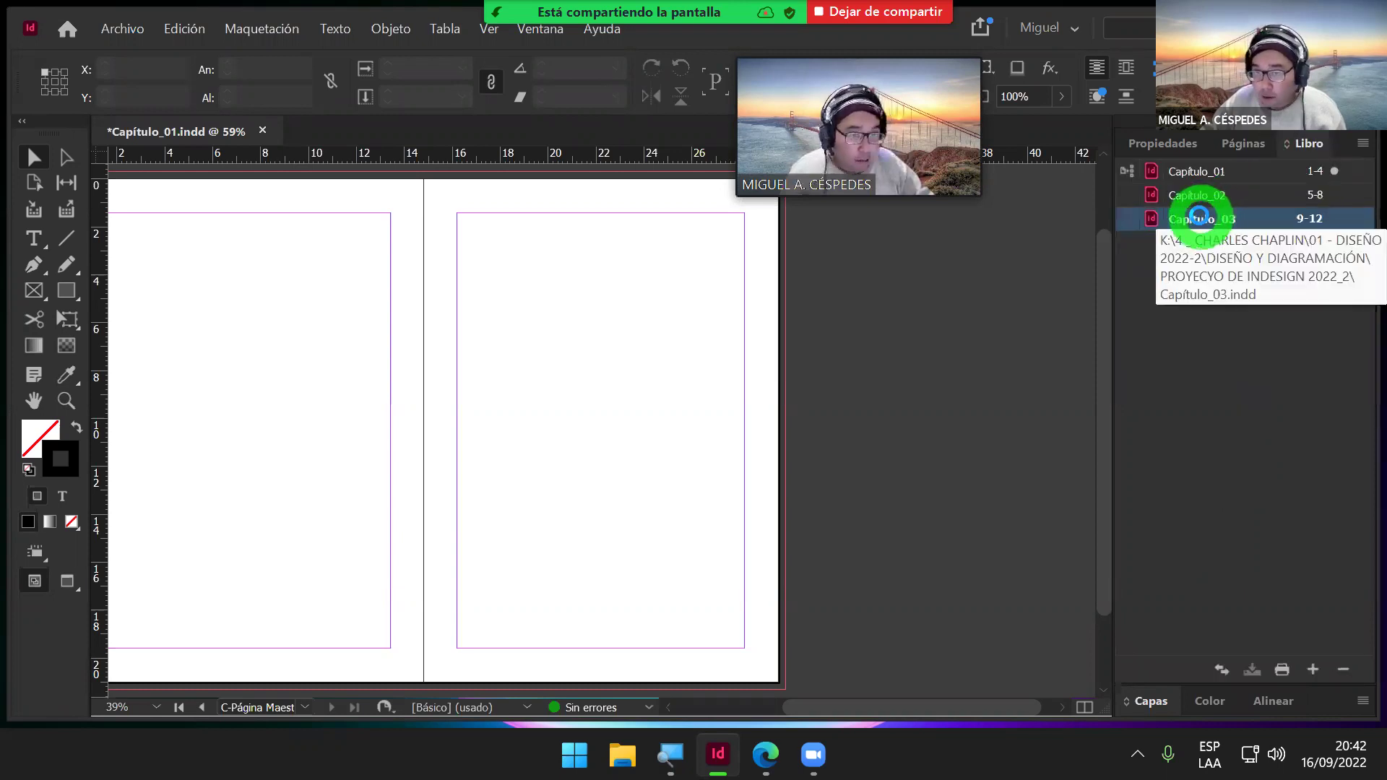
{"action": "left_click", "coordinate": [693, 294]}
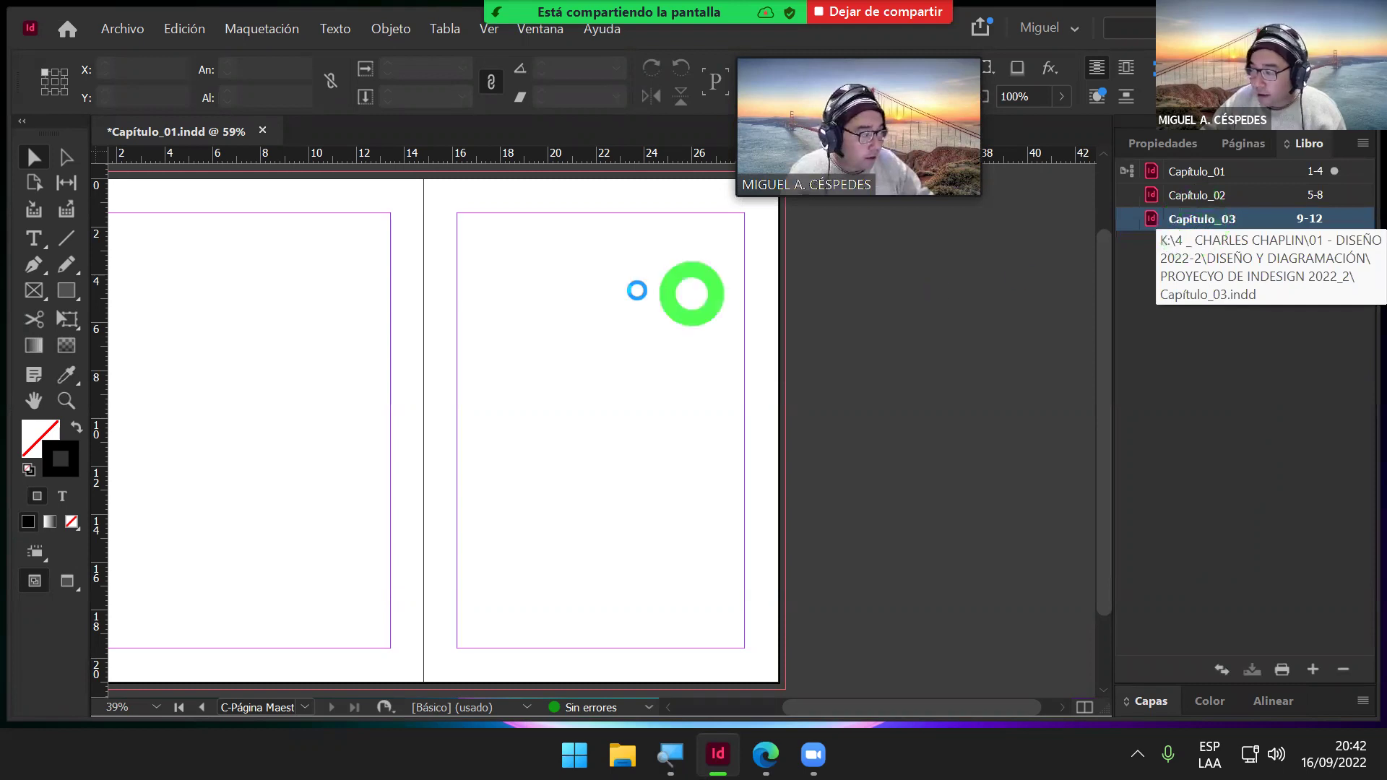
{"action": "left_click", "coordinate": [626, 288]}
{"action": "left_click", "coordinate": [675, 291]}
{"action": "left_click", "coordinate": [997, 285]}
{"action": "left_click", "coordinate": [977, 289]}
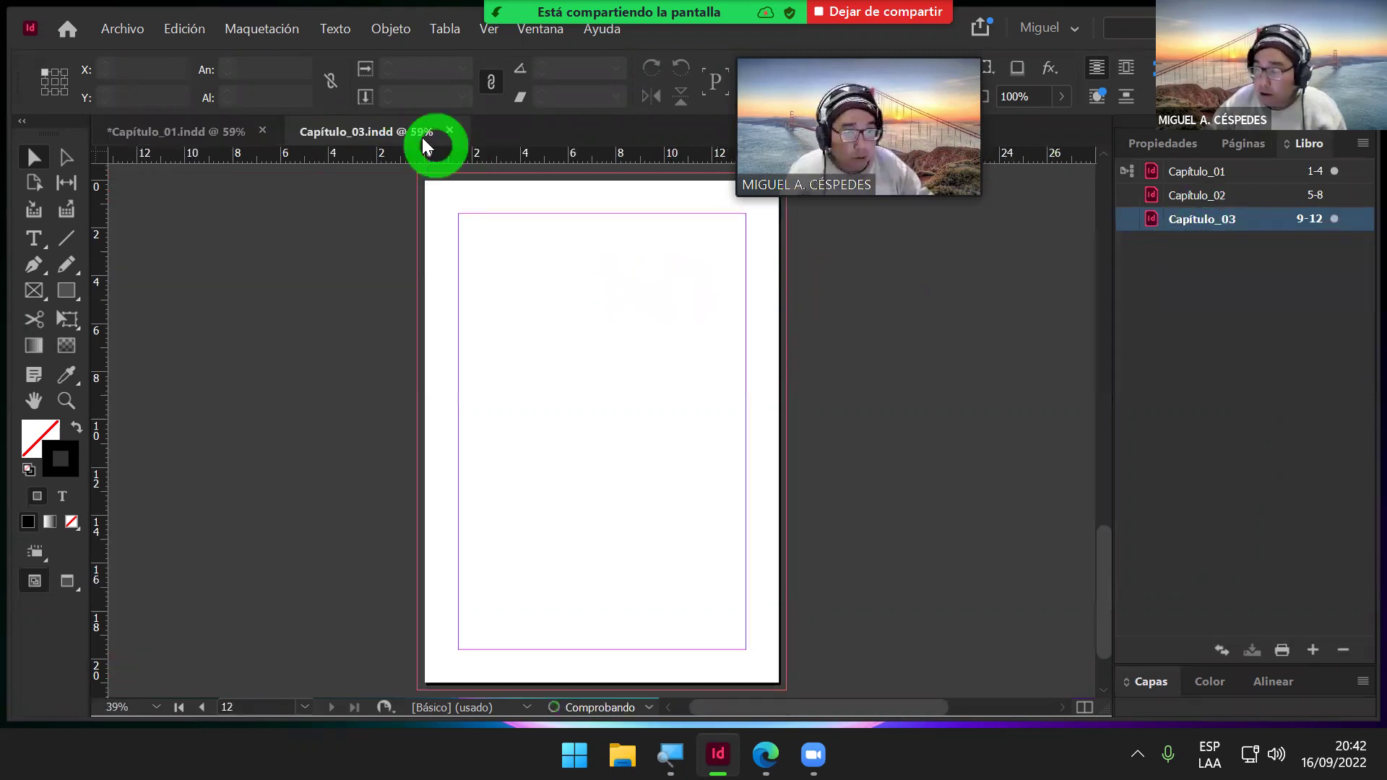
{"action": "left_click", "coordinate": [1244, 144]}
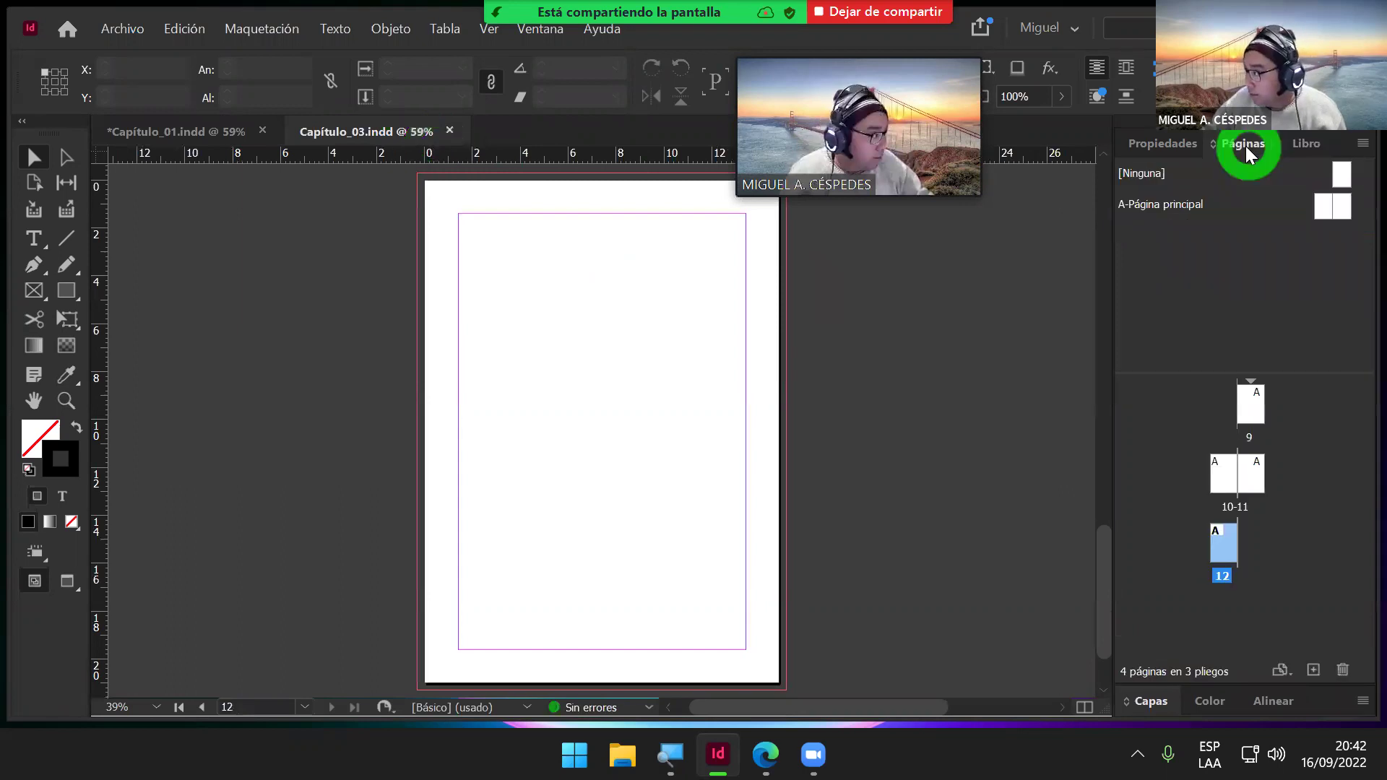
{"action": "left_click", "coordinate": [1174, 280]}
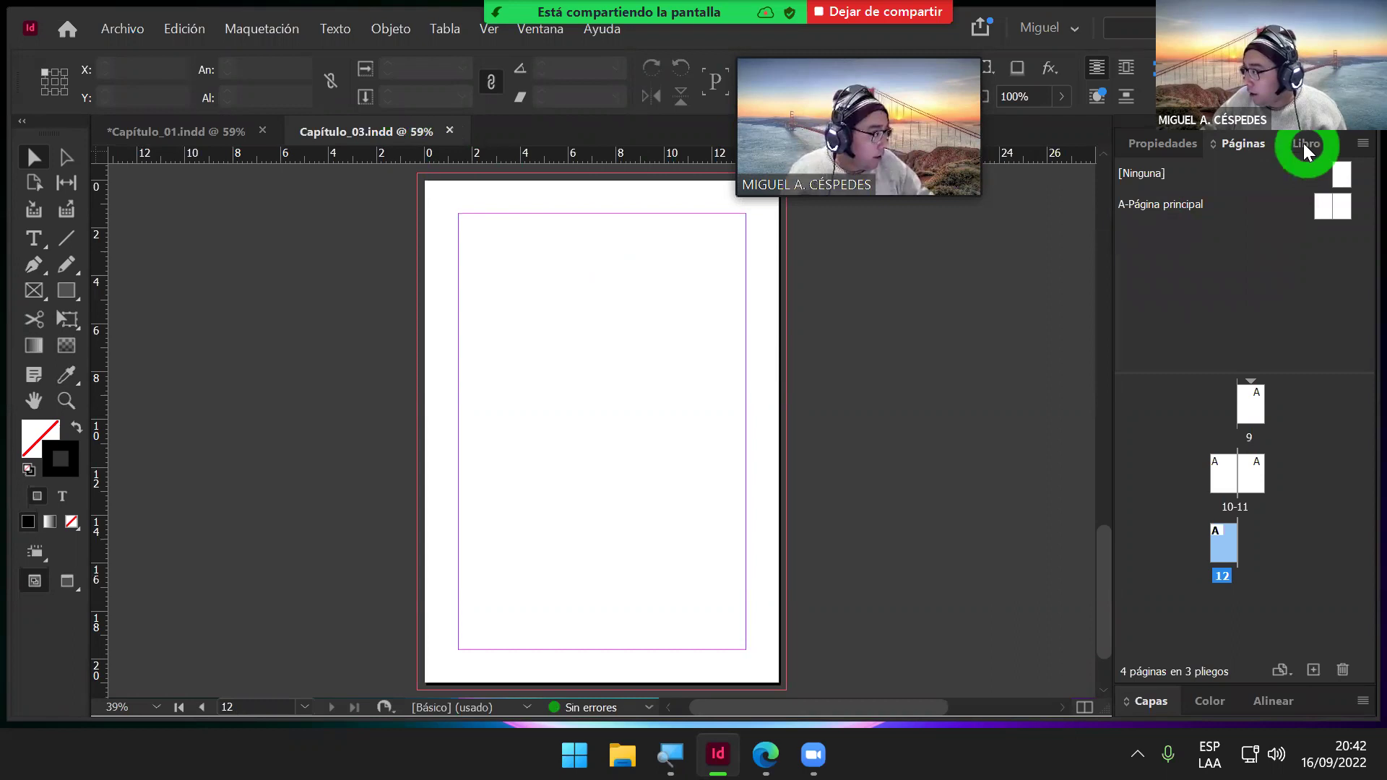
Step: Compare the master pages of Capítulo_01 and Capítulo_03 by switching between the two open documents
{"action": "left_click", "coordinate": [206, 138]}
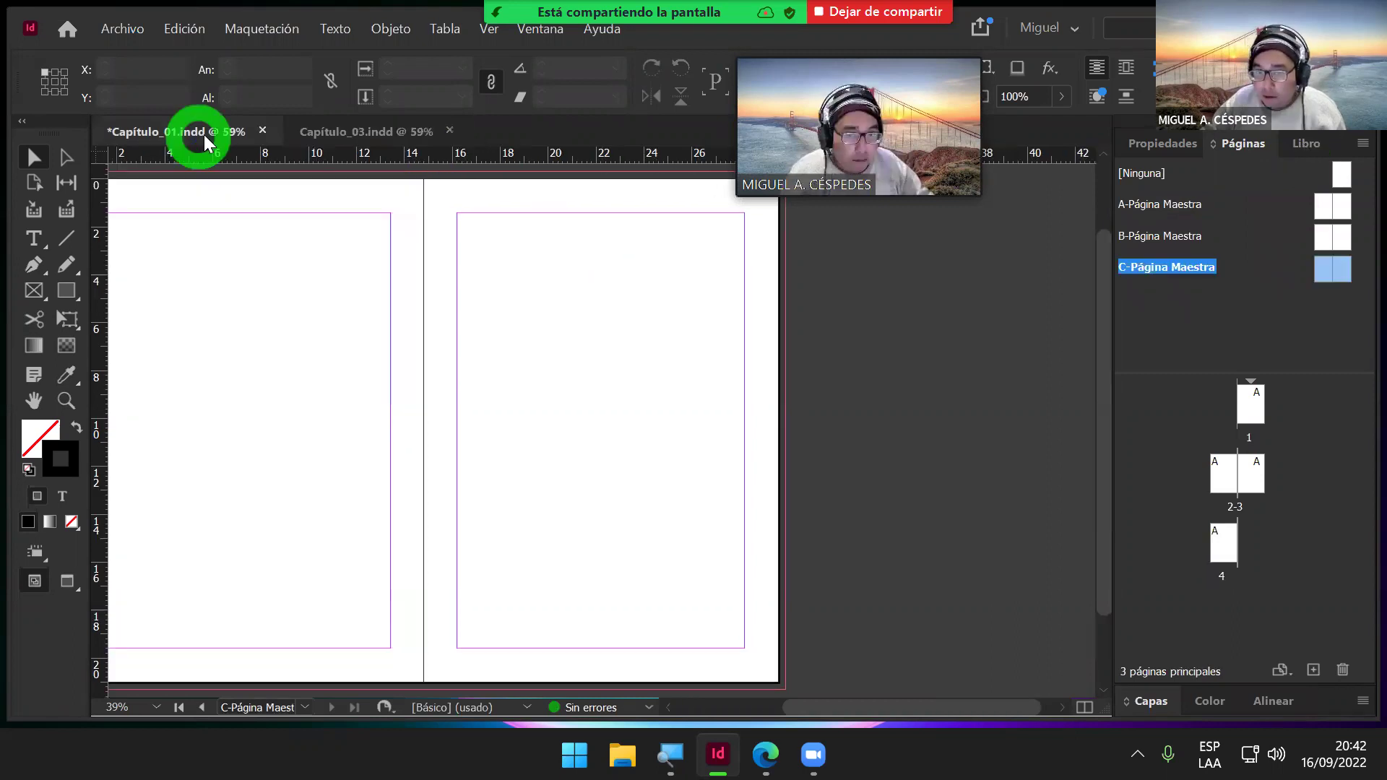
{"action": "left_click", "coordinate": [1306, 144]}
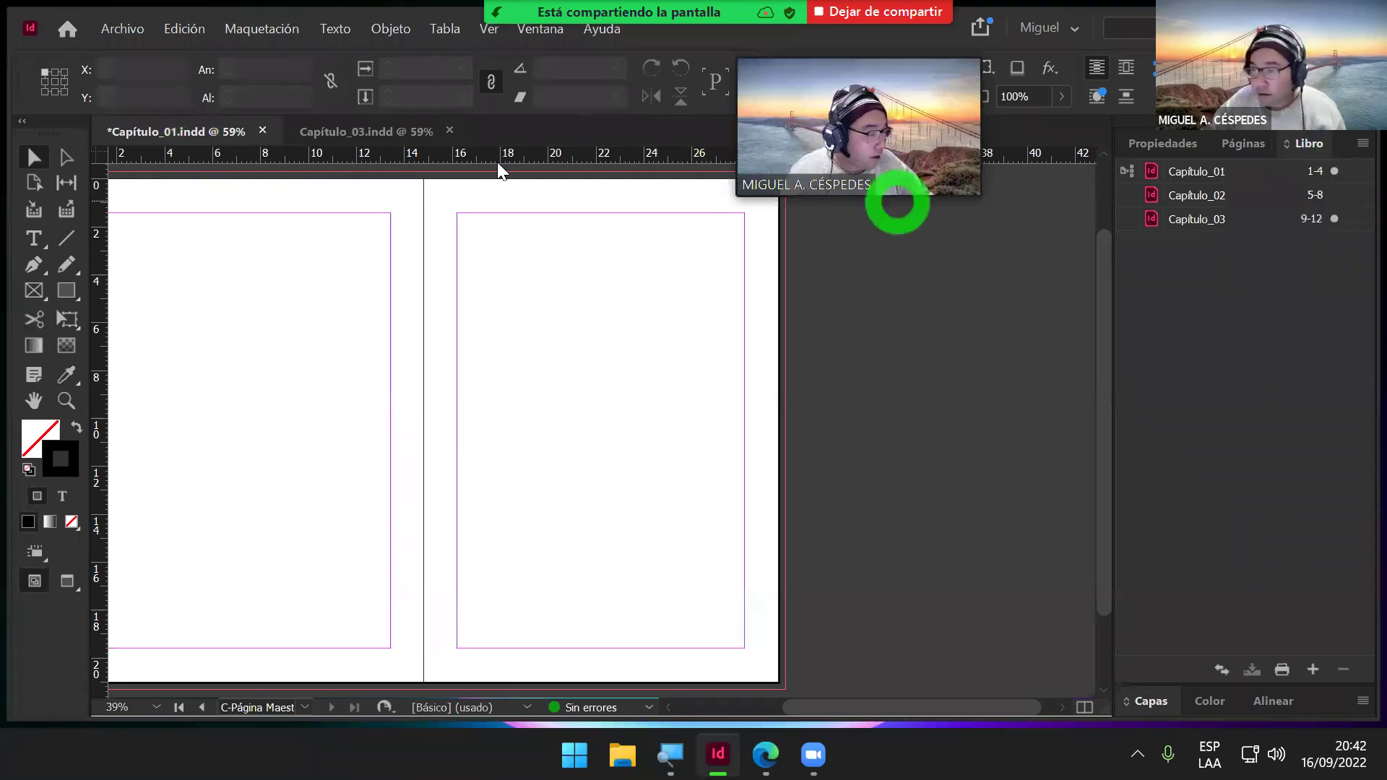
{"action": "left_click", "coordinate": [348, 129]}
{"action": "left_click", "coordinate": [1216, 220]}
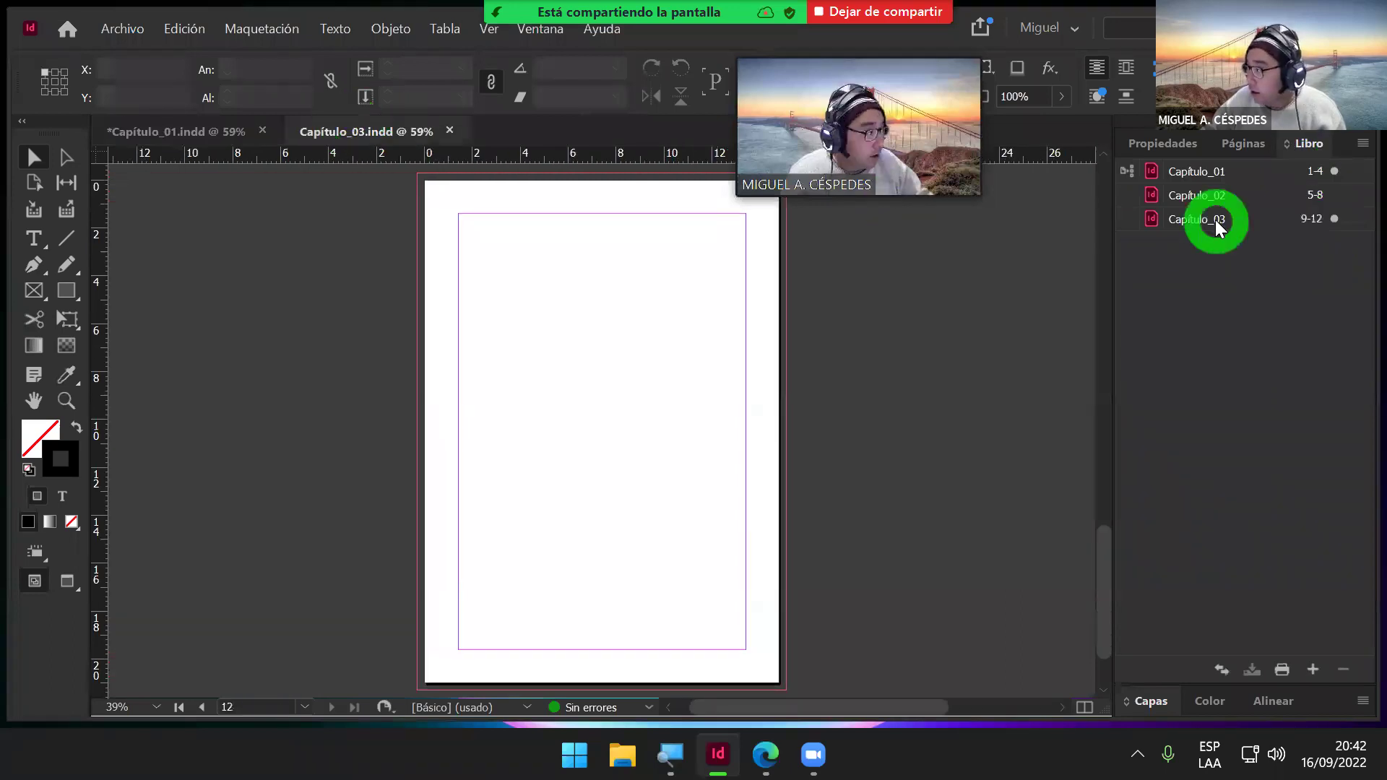
{"action": "left_click", "coordinate": [1243, 148]}
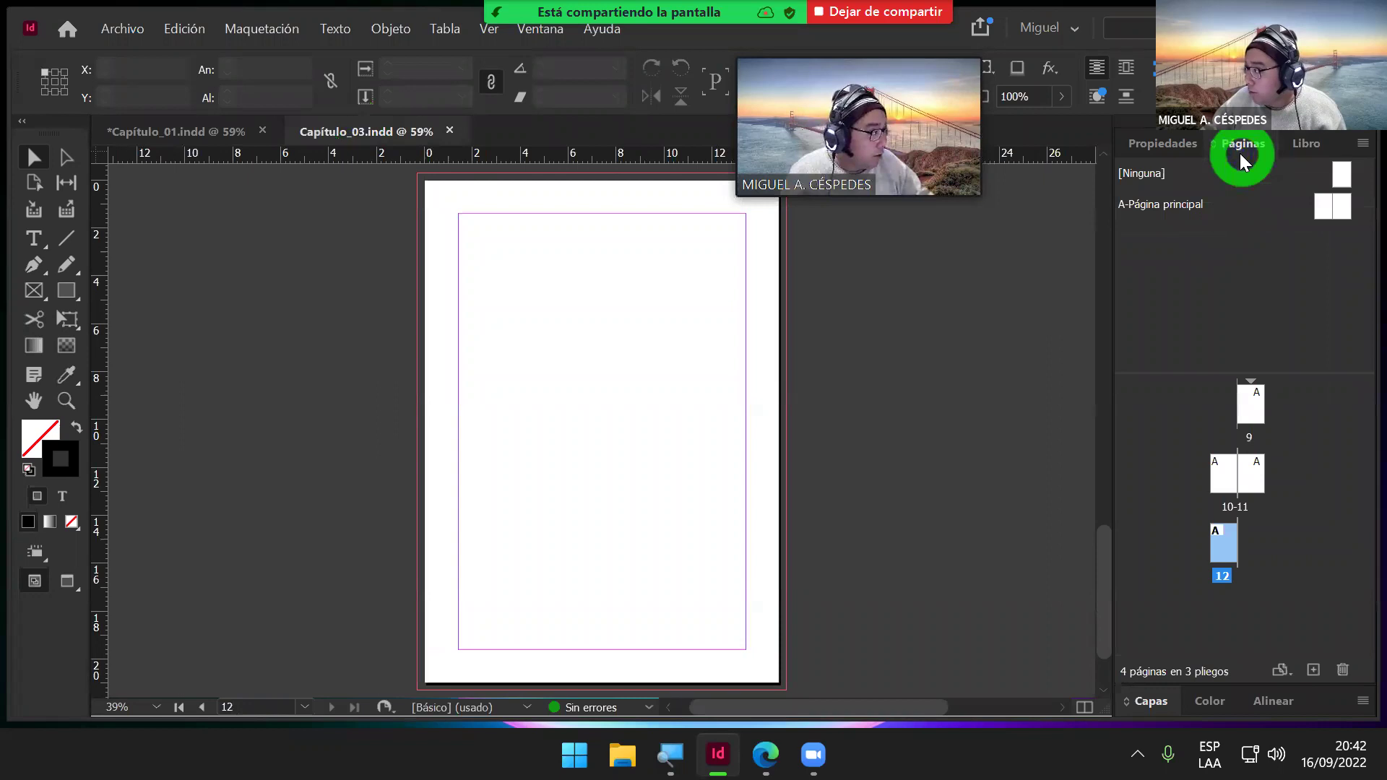
{"action": "left_click", "coordinate": [1317, 145]}
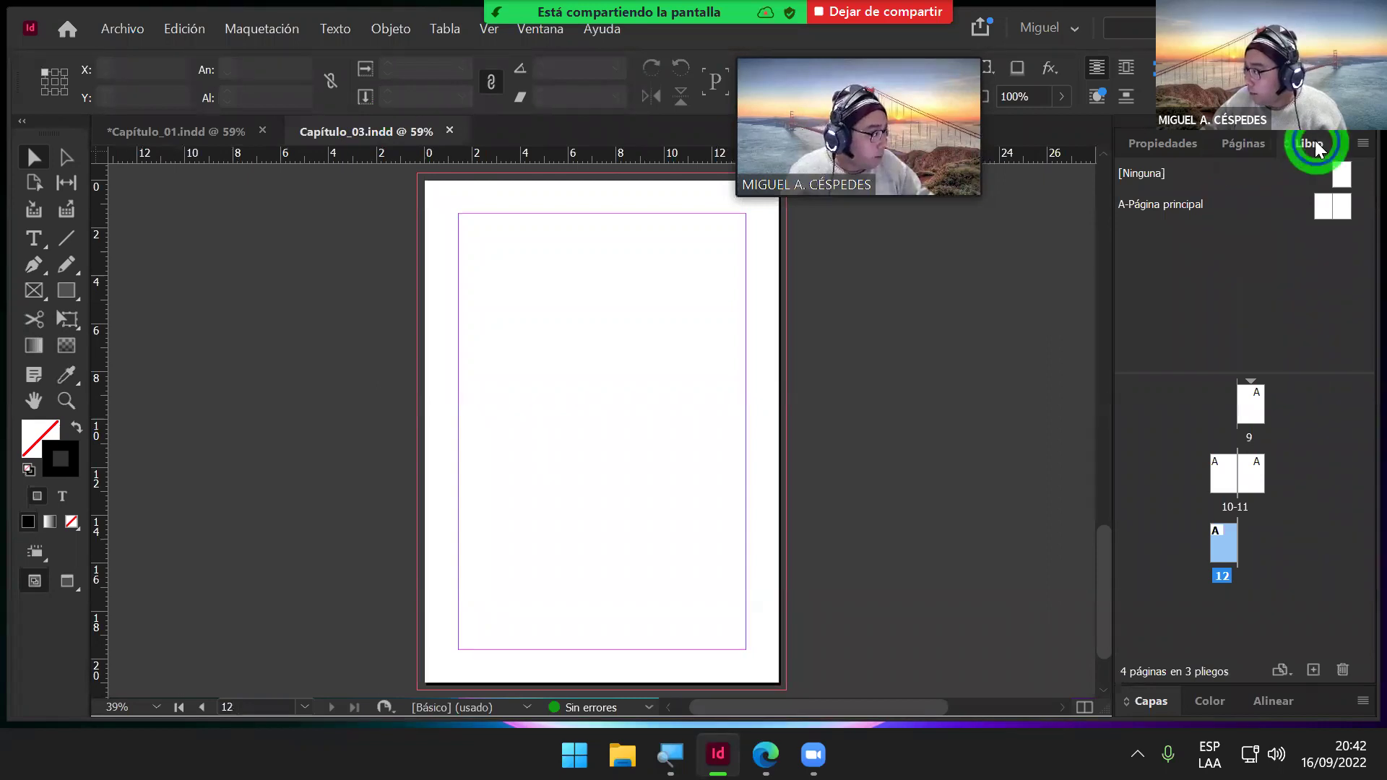
Step: Close Capítulo_03 and return to the page list of Capítulo_01
{"action": "left_click", "coordinate": [450, 131]}
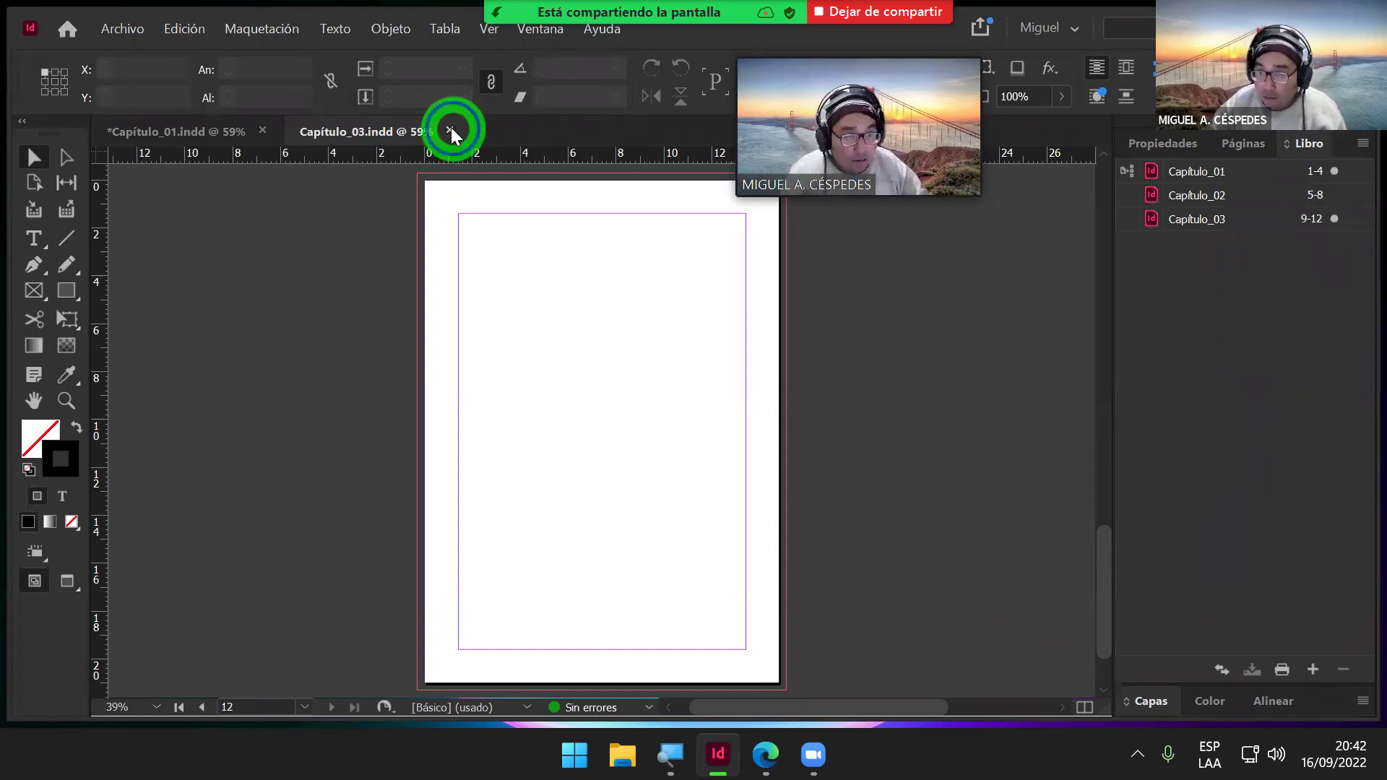
{"action": "left_click", "coordinate": [451, 132]}
{"action": "left_click", "coordinate": [930, 236]}
{"action": "left_click", "coordinate": [1226, 151]}
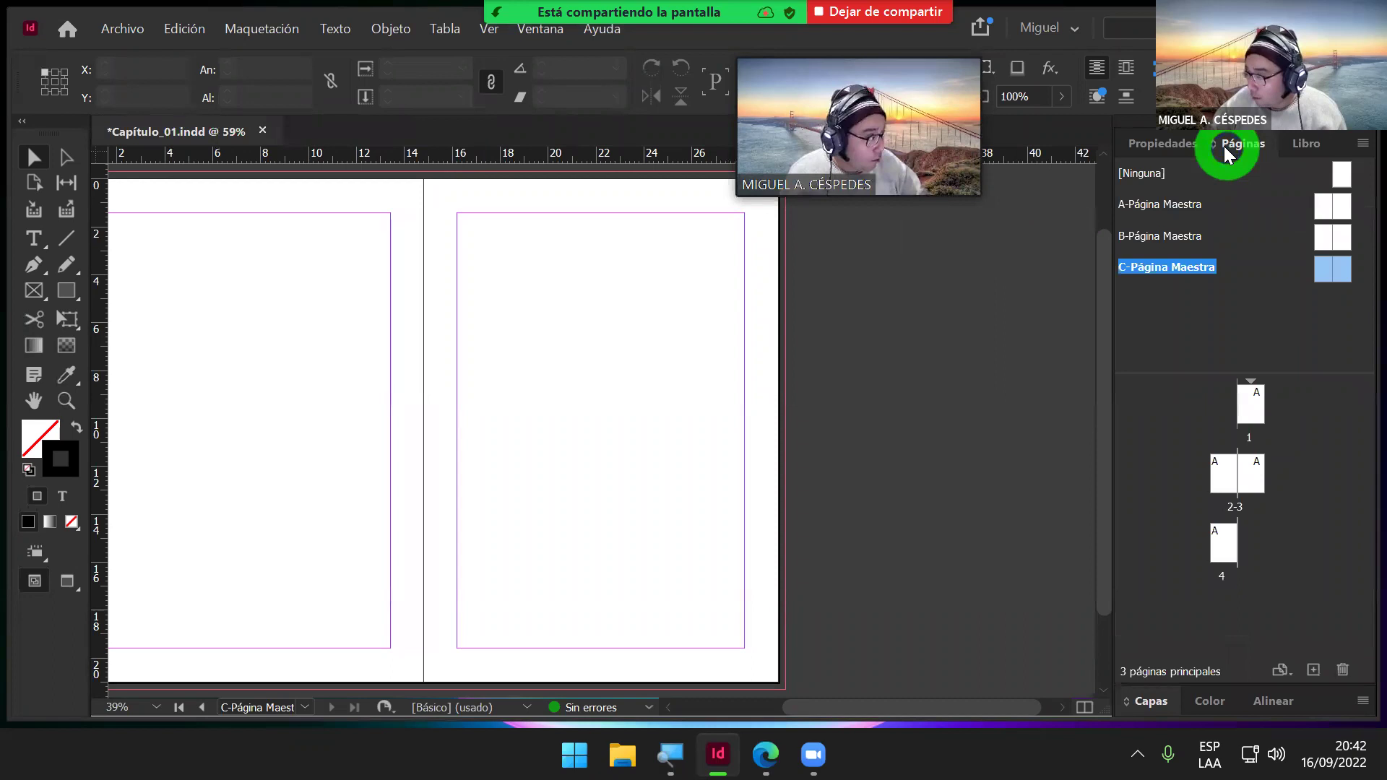
{"action": "left_click_drag", "start_coordinate": [839, 705], "coordinate": [779, 706]}
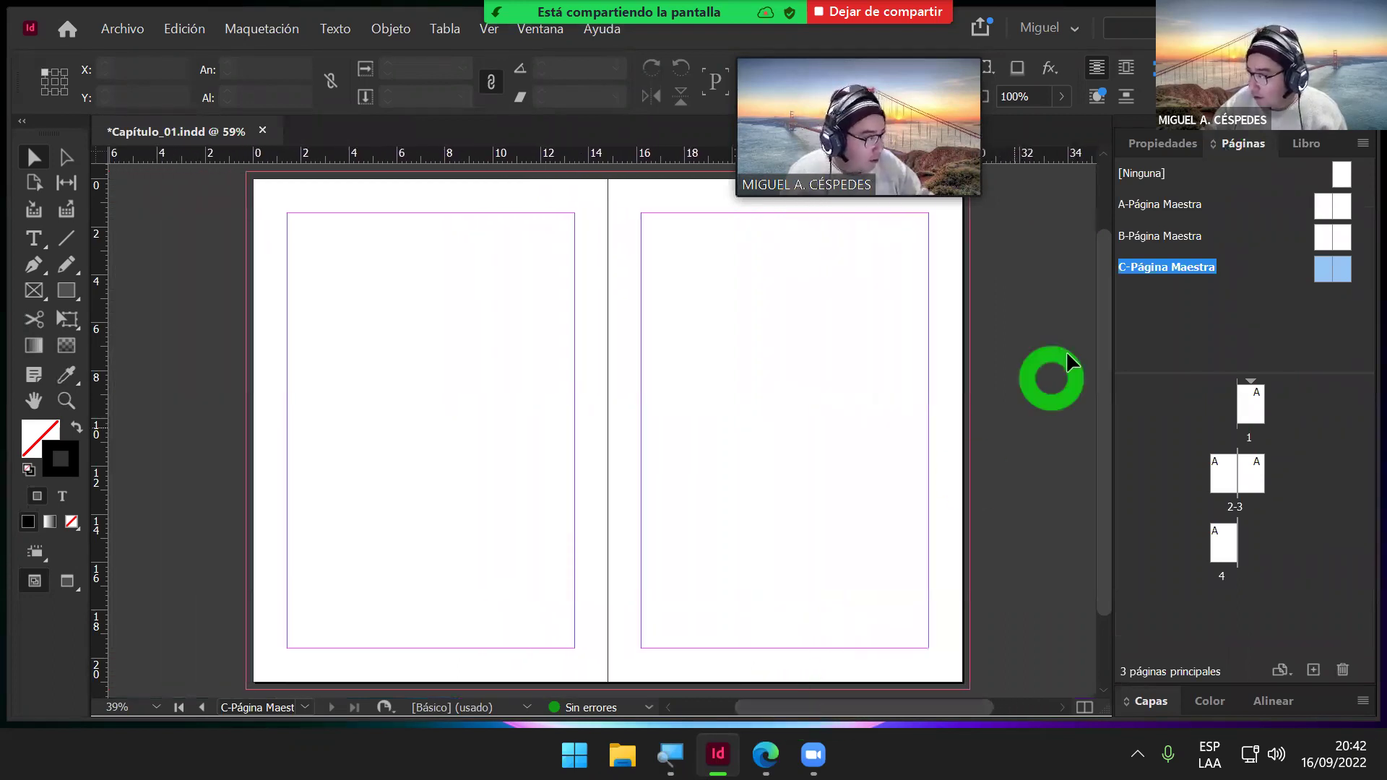
{"action": "left_click", "coordinate": [1362, 144]}
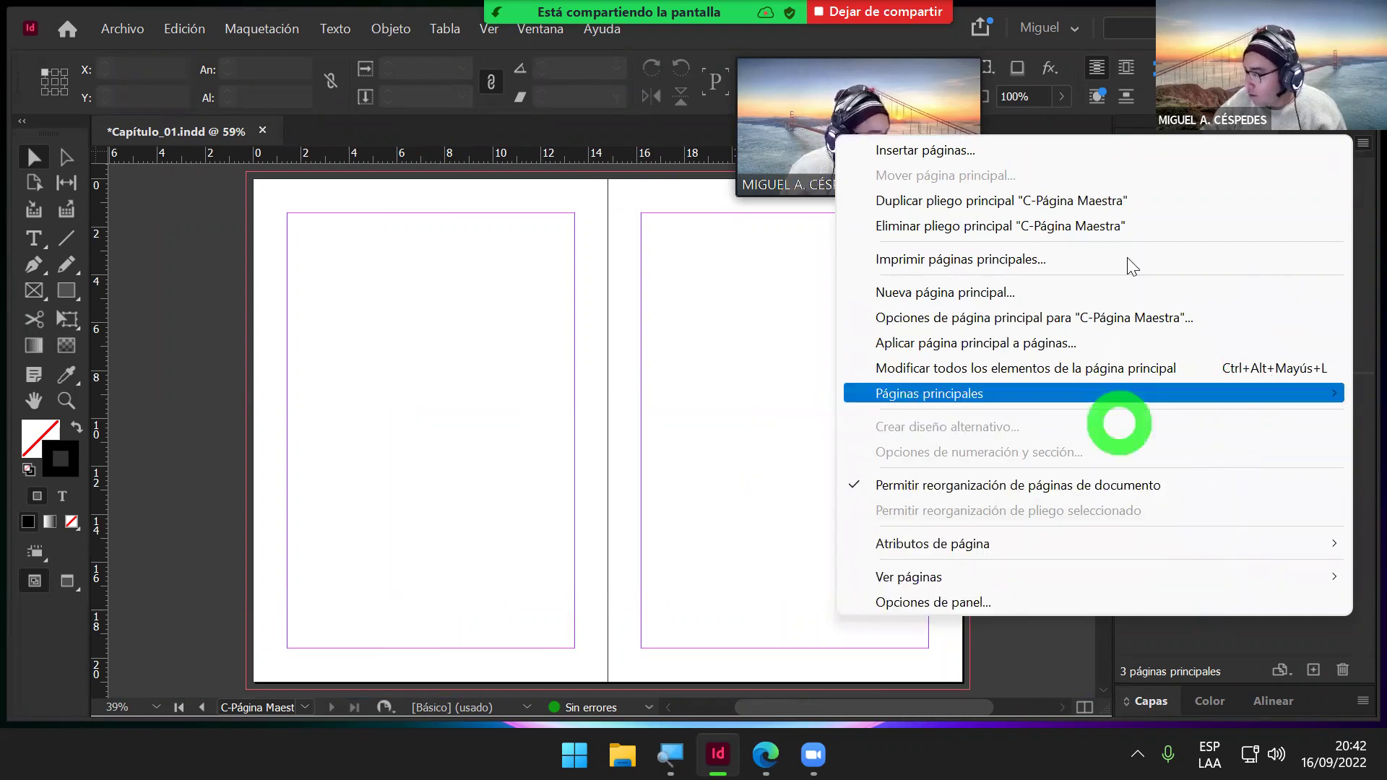
{"action": "key", "text": "Escape"}
{"action": "left_click", "coordinate": [411, 295]}
{"action": "left_click", "coordinate": [314, 279]}
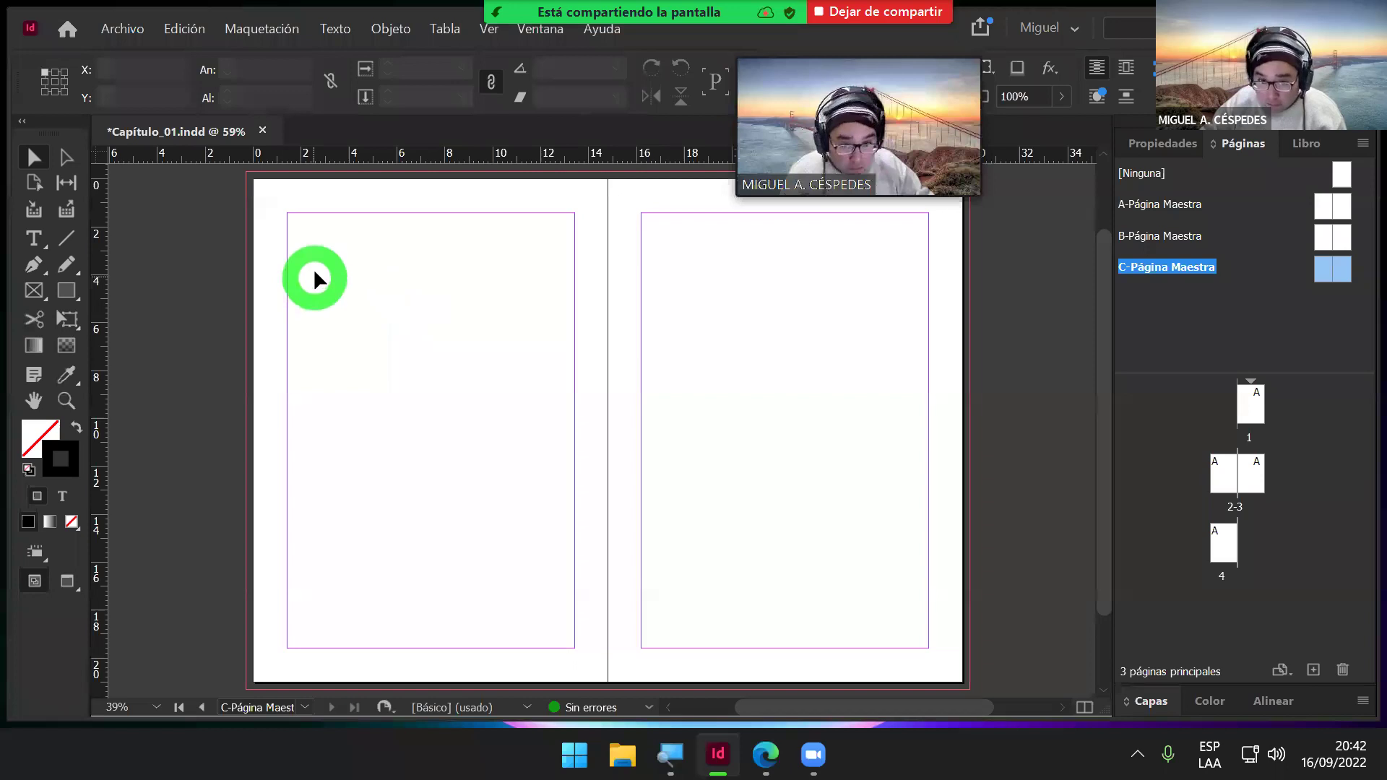
{"action": "left_click", "coordinate": [629, 329]}
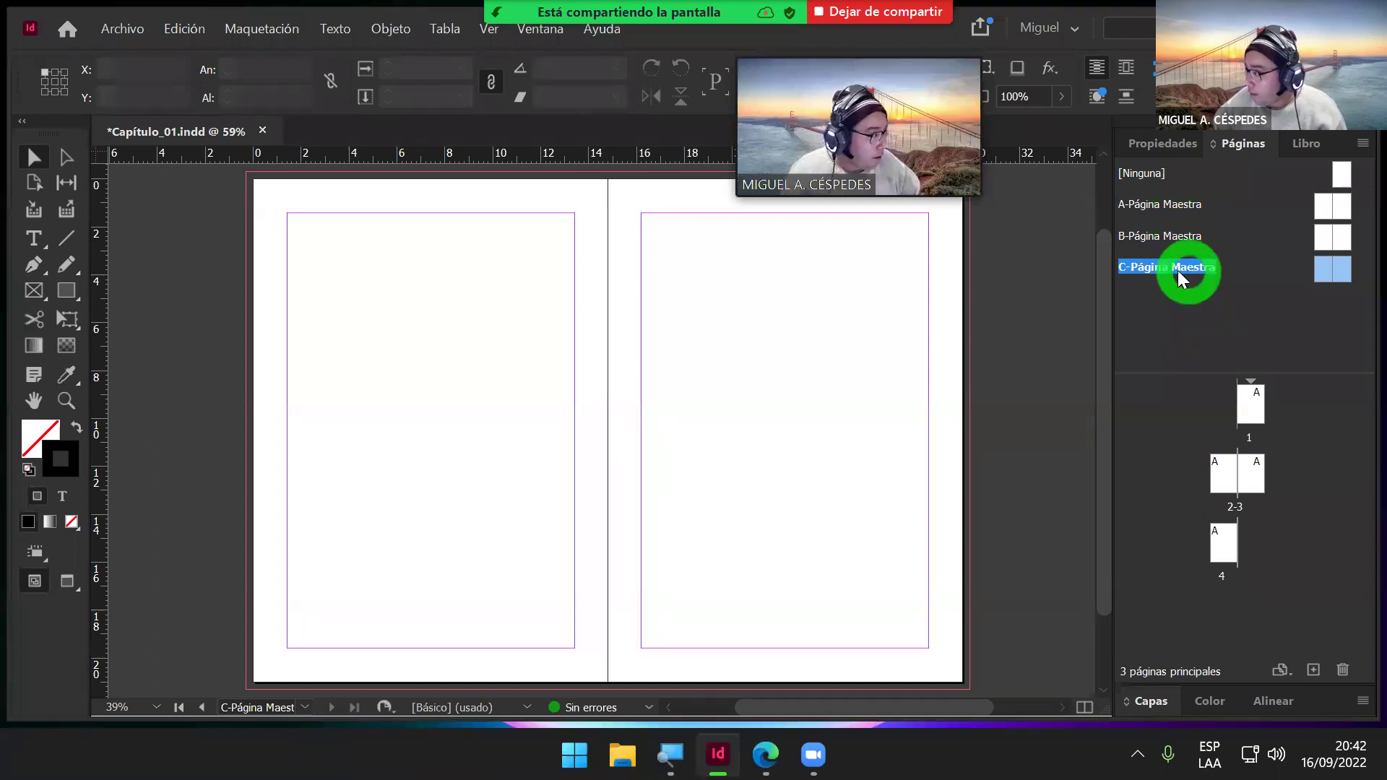
Step: Save the changes made to Capítulo_01
{"action": "right_click", "coordinate": [217, 135]}
{"action": "left_click", "coordinate": [232, 143]}
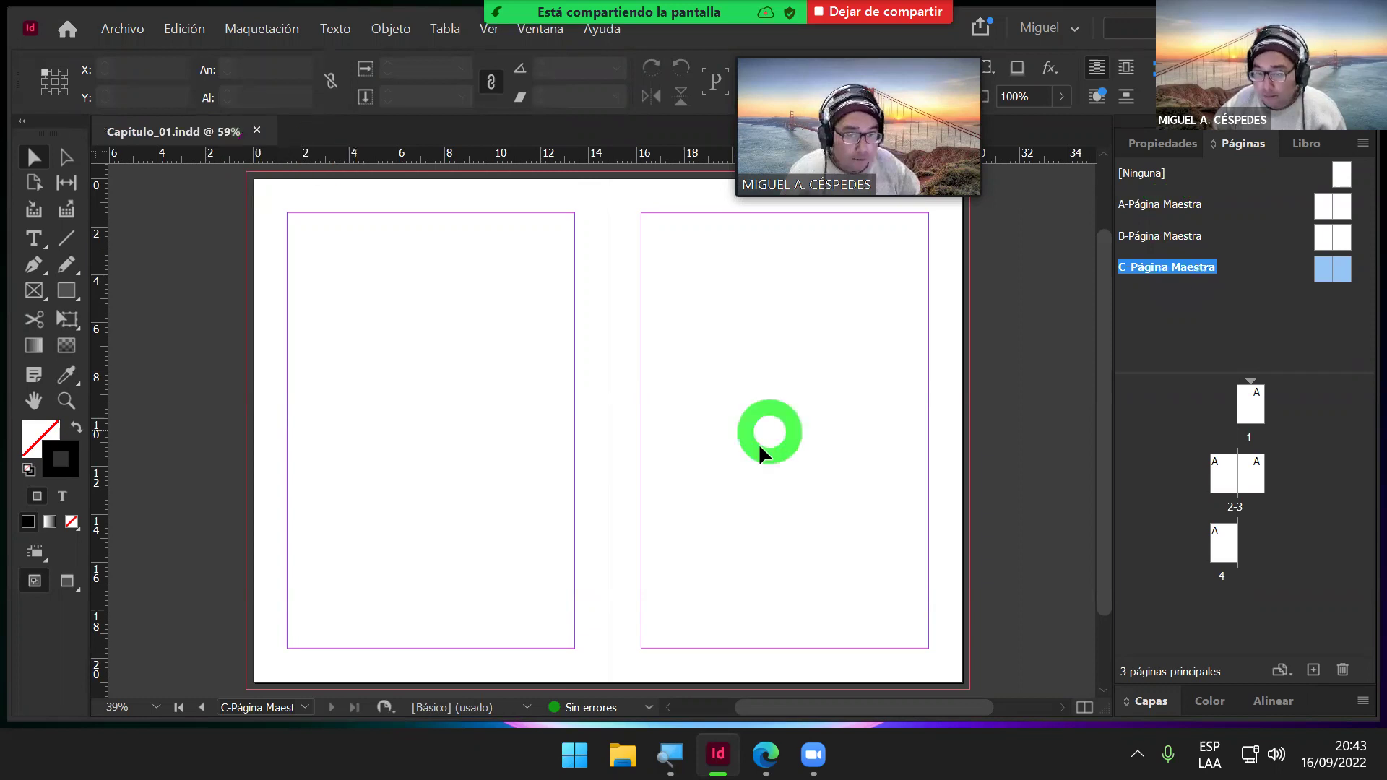
Step: Rename the A master page as 1 columna in its master page options, checking the naming in the InDesign PDF guide
{"action": "left_click", "coordinate": [763, 754]}
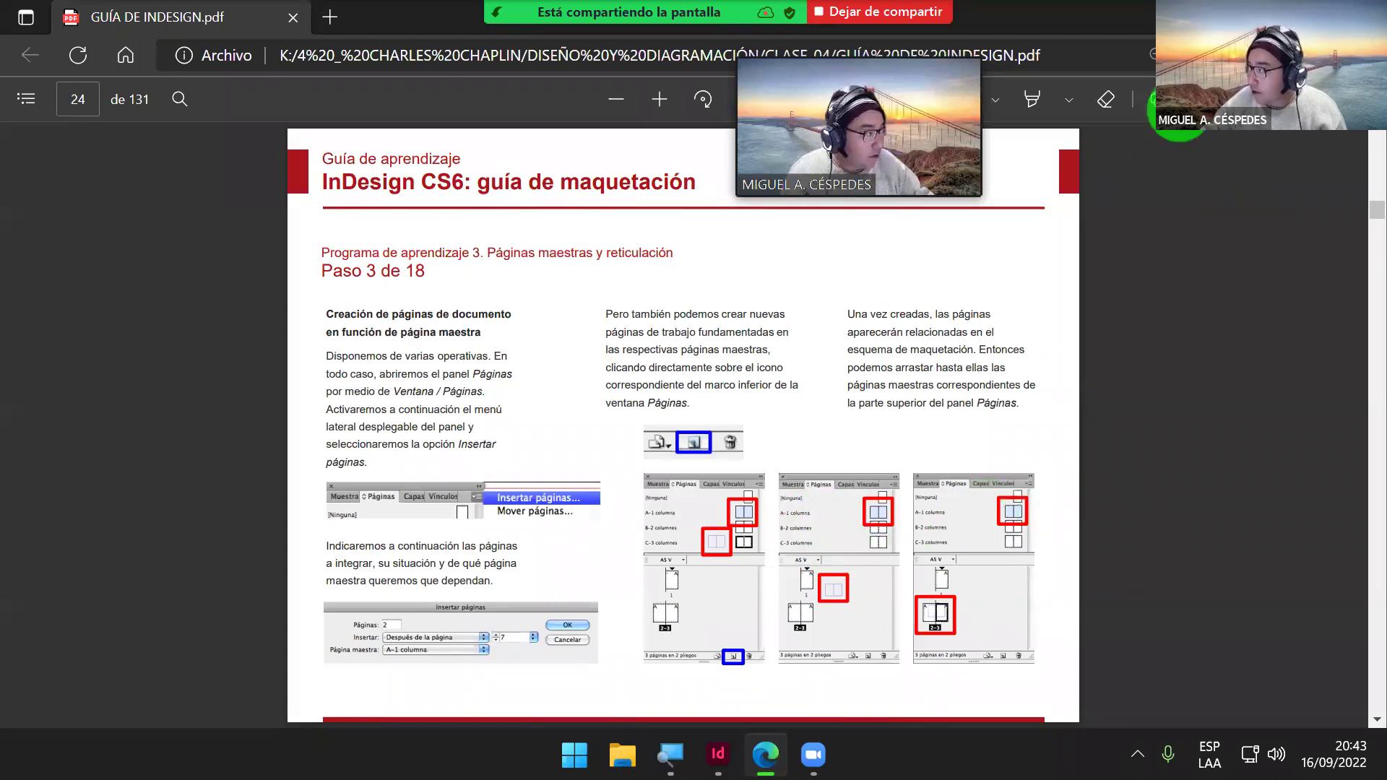
{"action": "key", "text": "alt+Tab"}
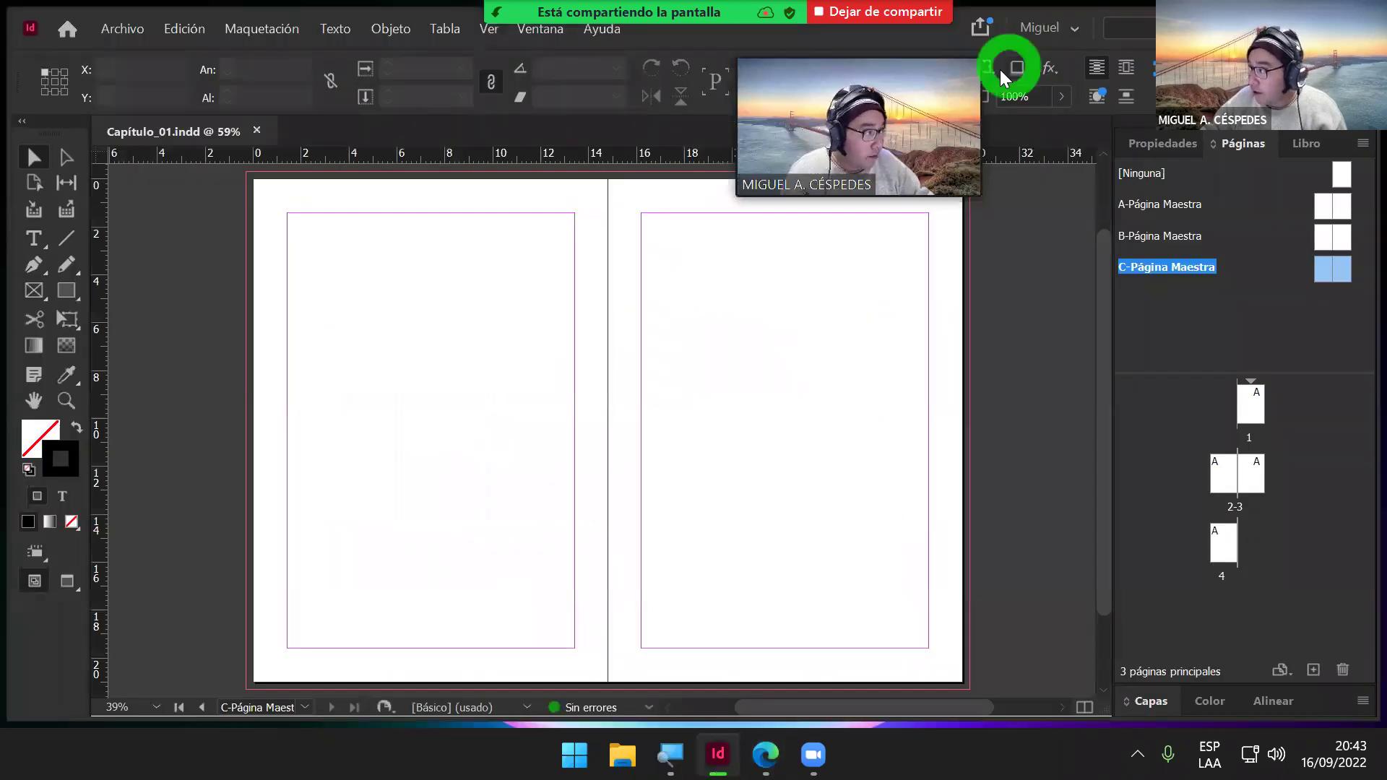
{"action": "right_click", "coordinate": [1171, 211]}
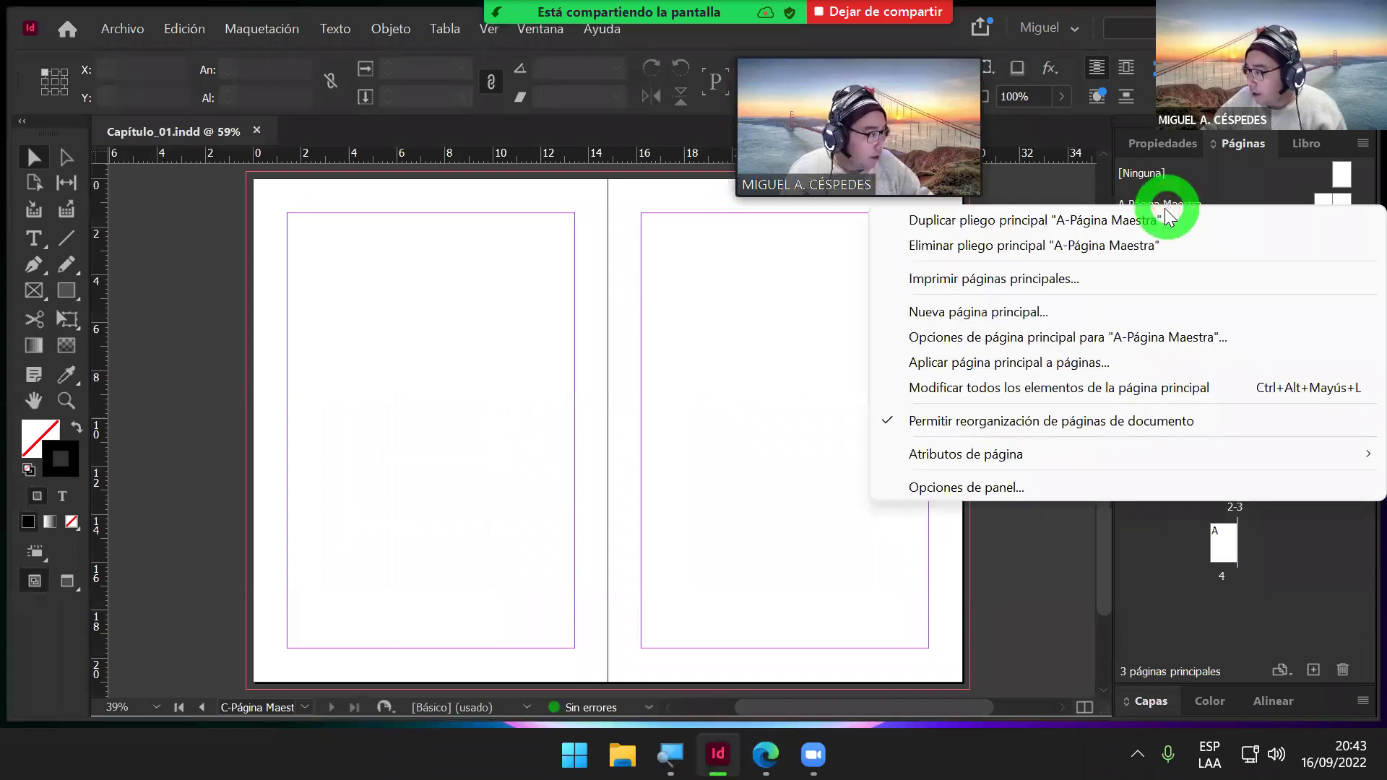
{"action": "left_click", "coordinate": [1205, 338]}
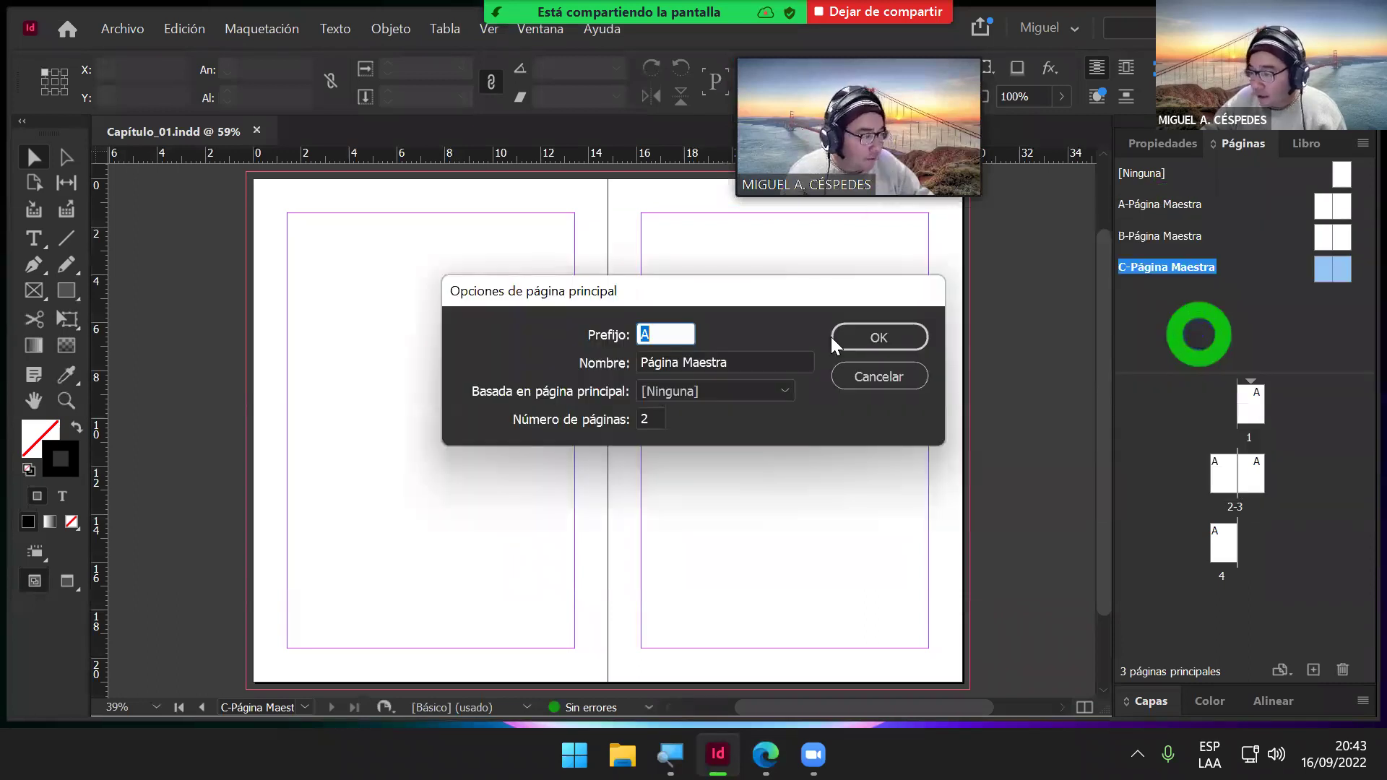
{"action": "left_click", "coordinate": [772, 361]}
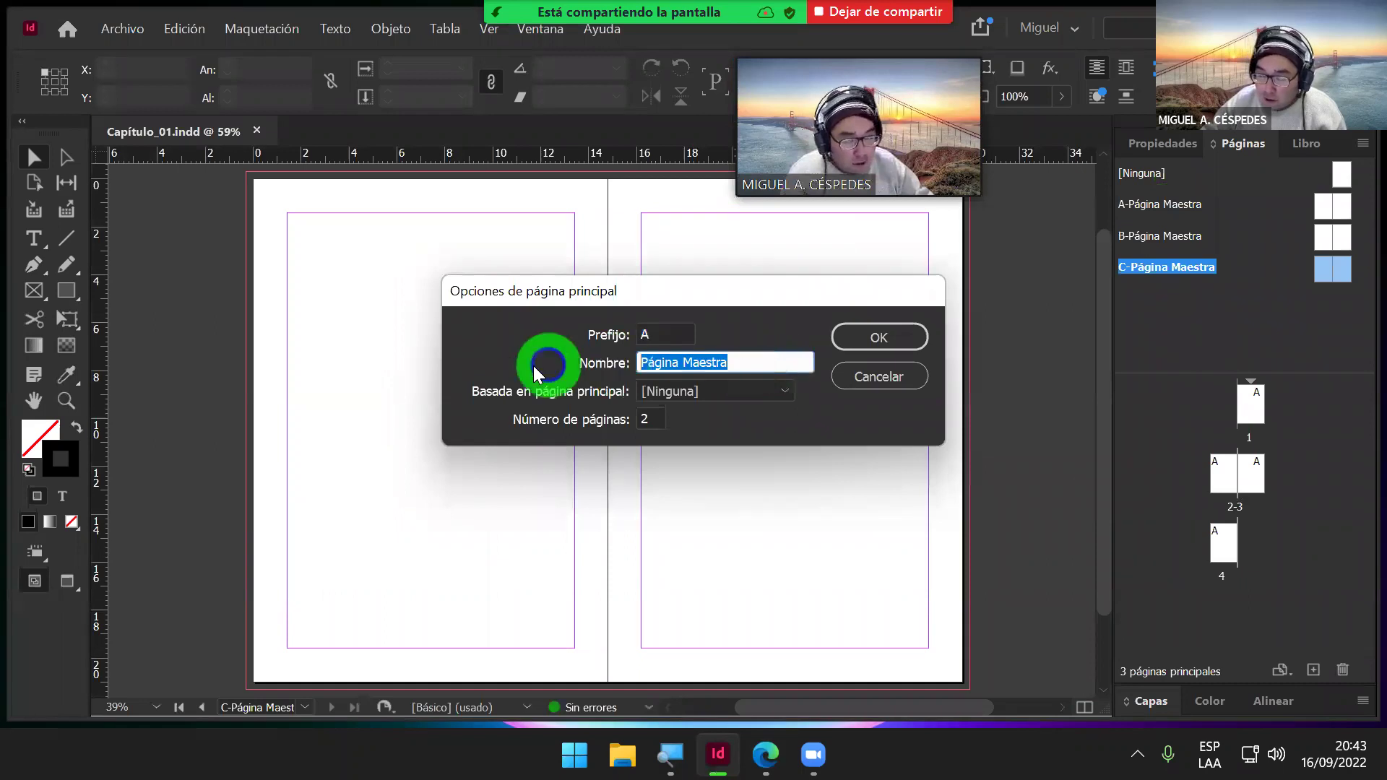
{"action": "type", "text": "1"}
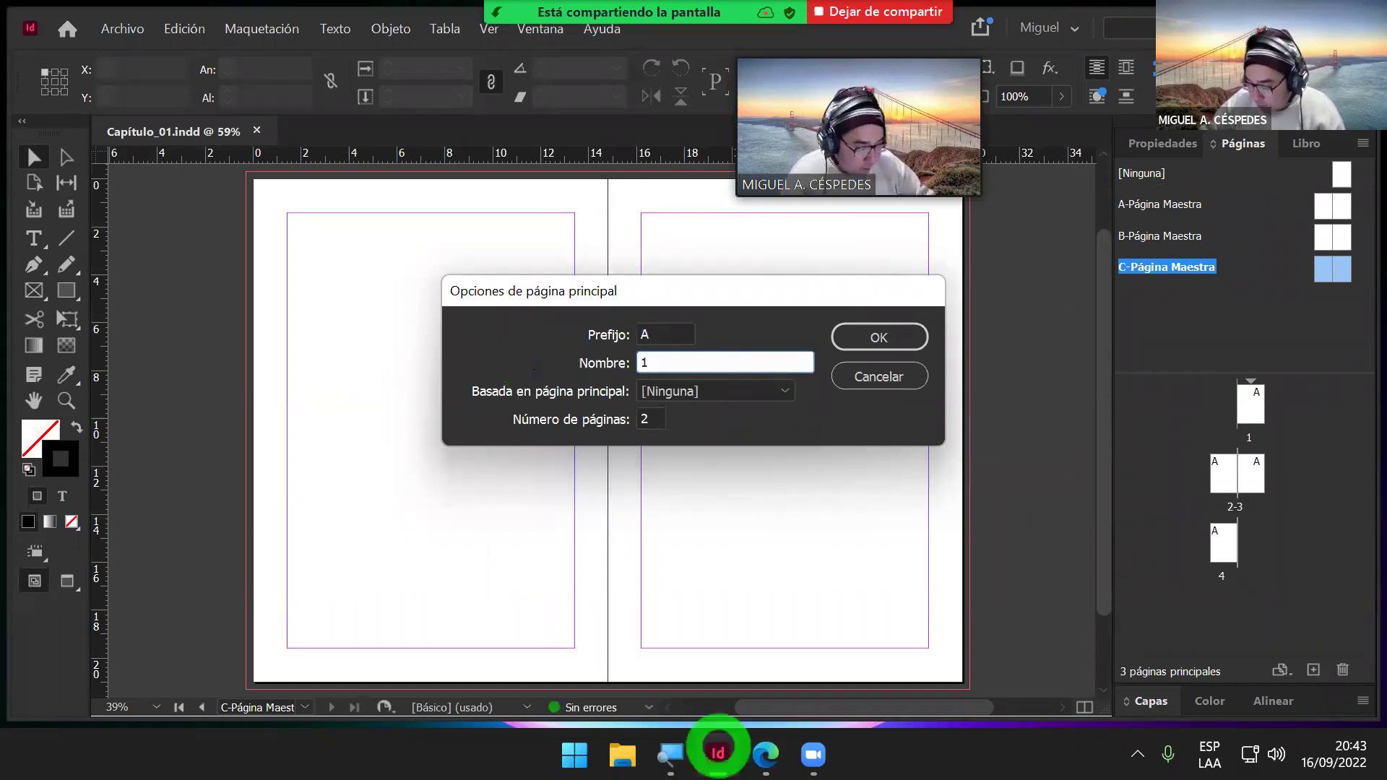
{"action": "left_click", "coordinate": [769, 755]}
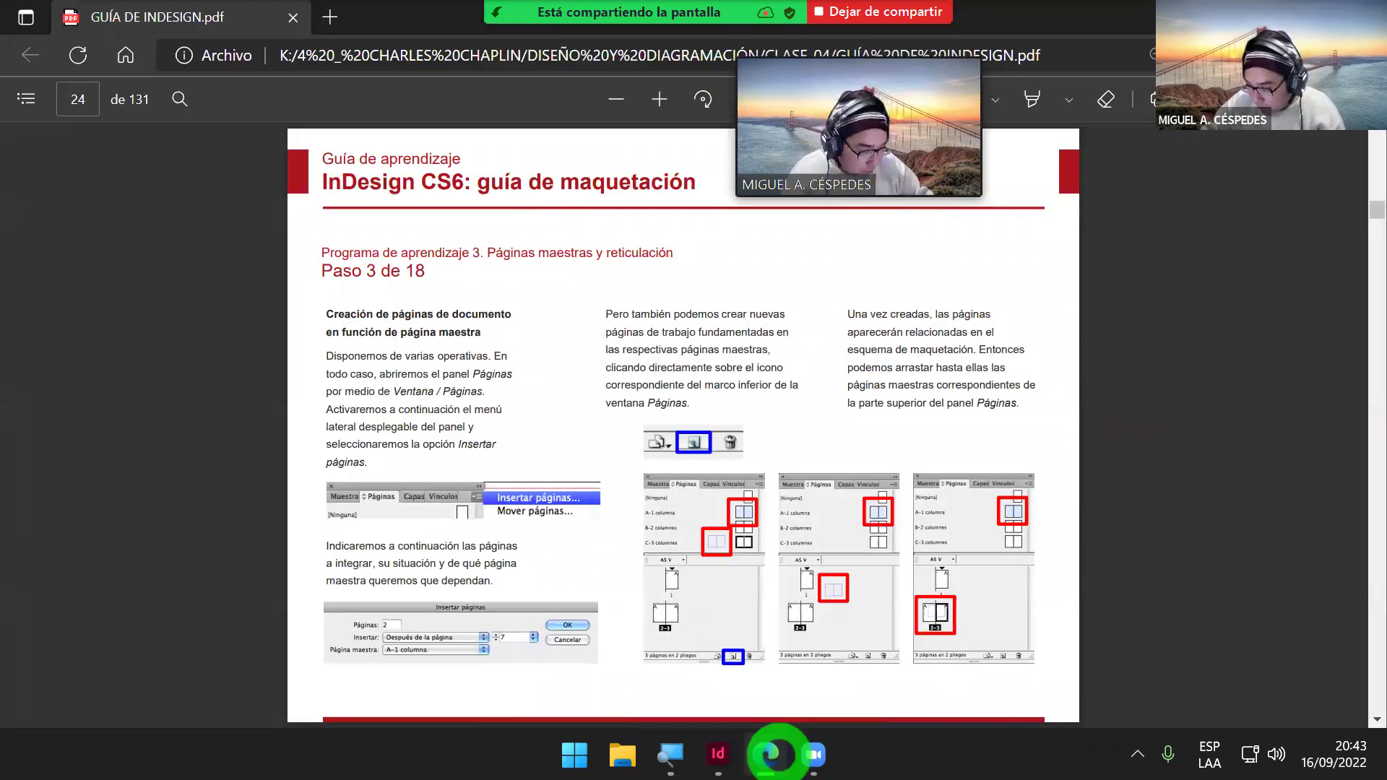
{"action": "left_click", "coordinate": [771, 755]}
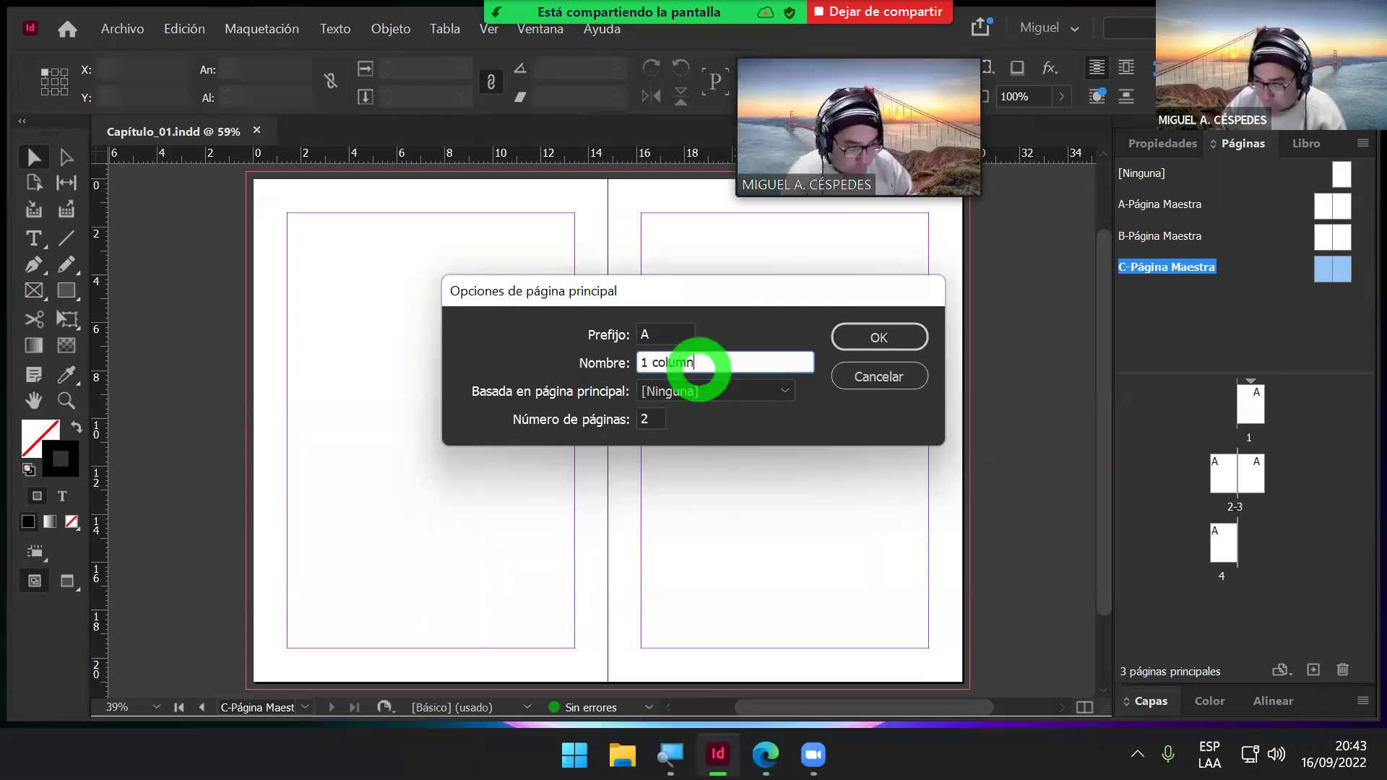
{"action": "triple_click", "coordinate": [698, 363]}
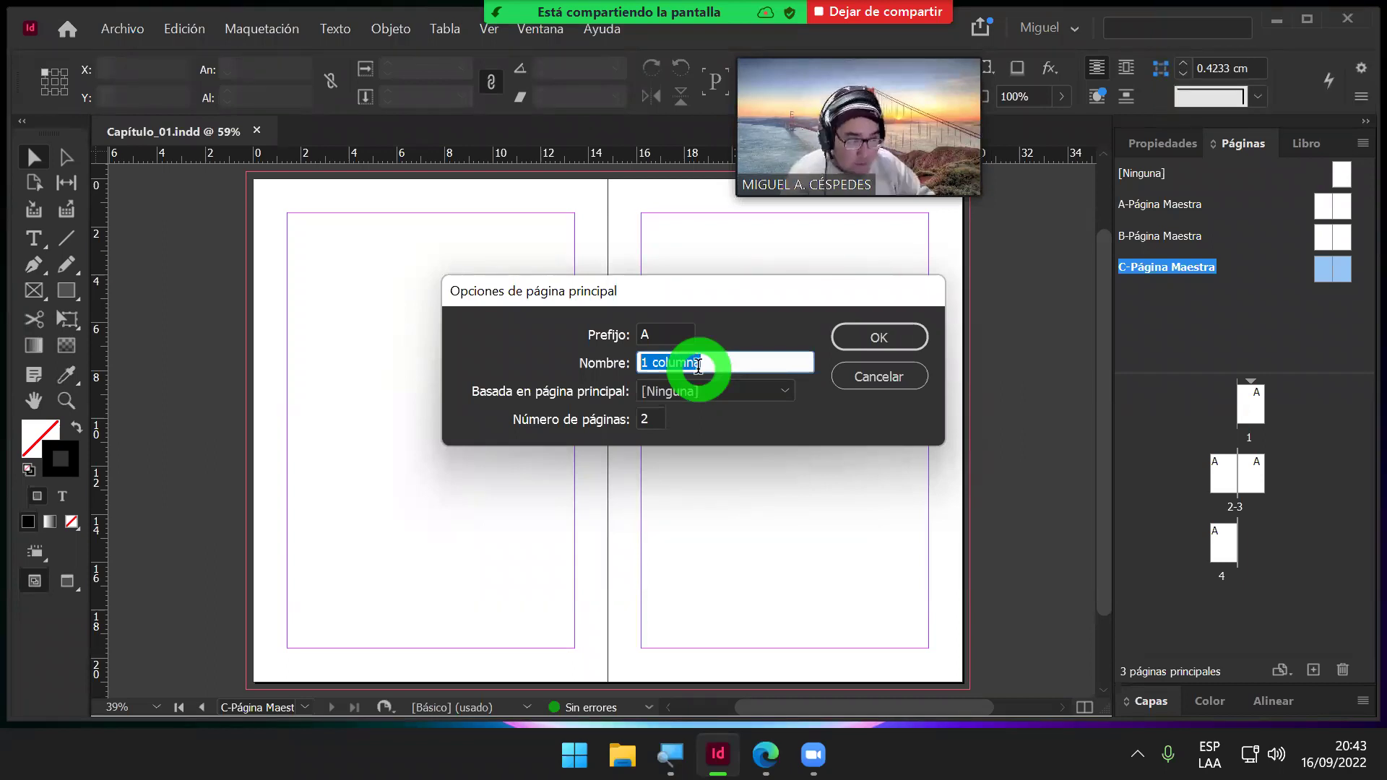
{"action": "left_click", "coordinate": [890, 336]}
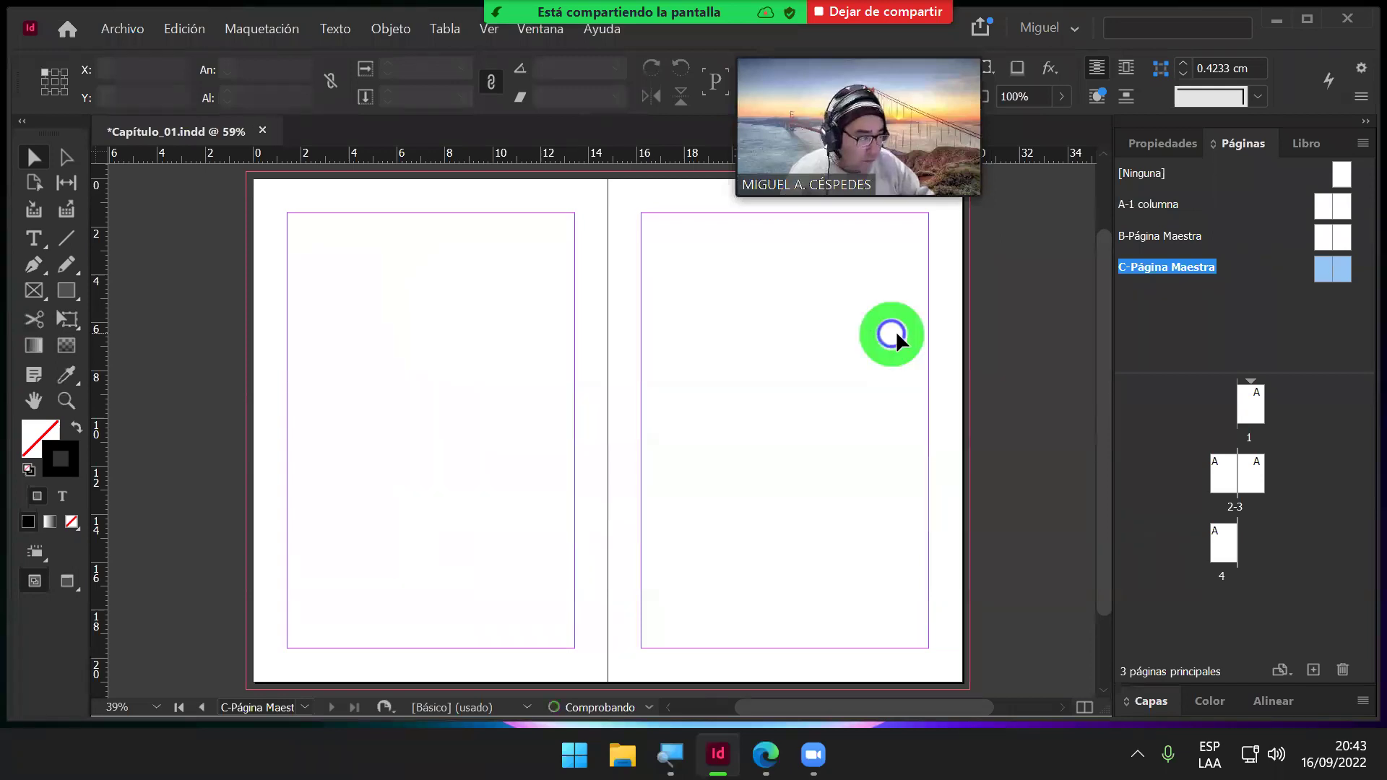
Step: Copy the name 1 columna from the A master page's options
{"action": "right_click", "coordinate": [1165, 210]}
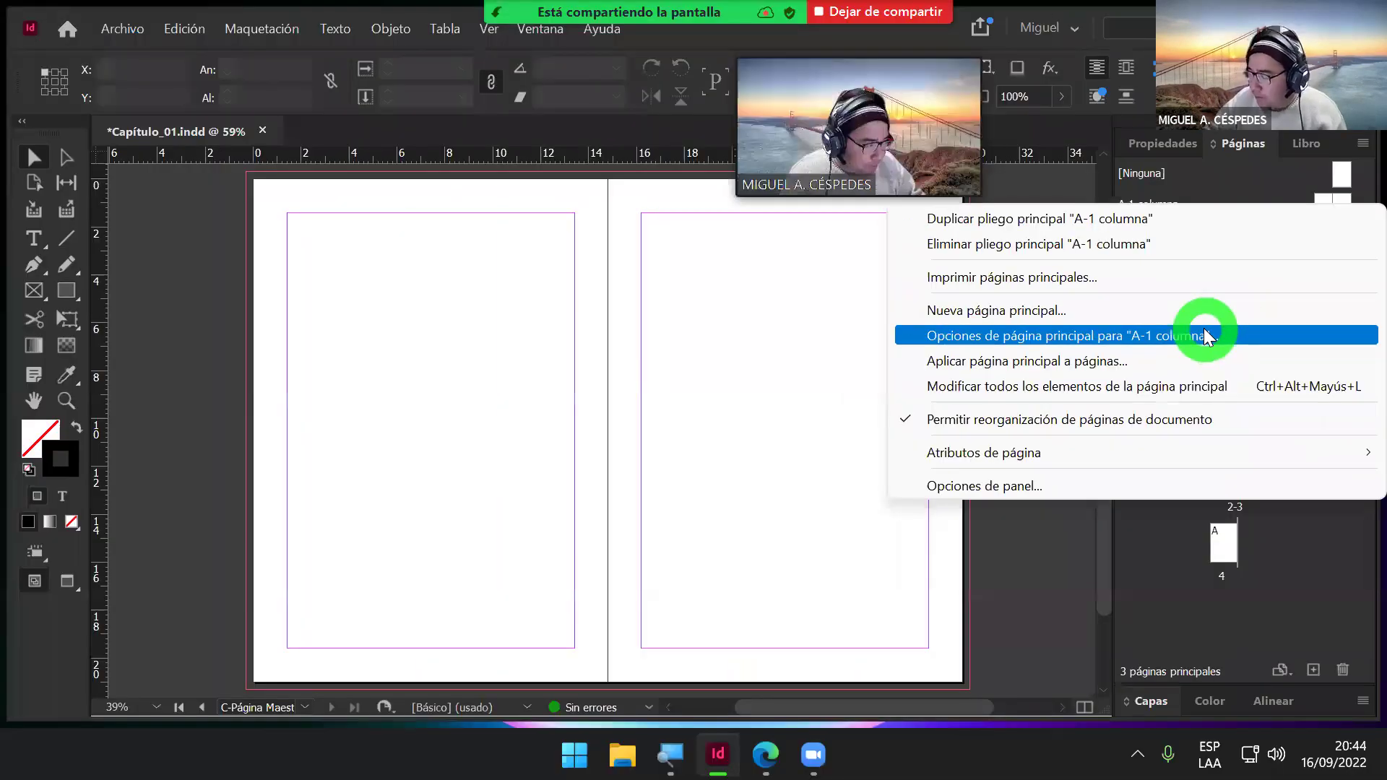
{"action": "left_click", "coordinate": [1205, 336]}
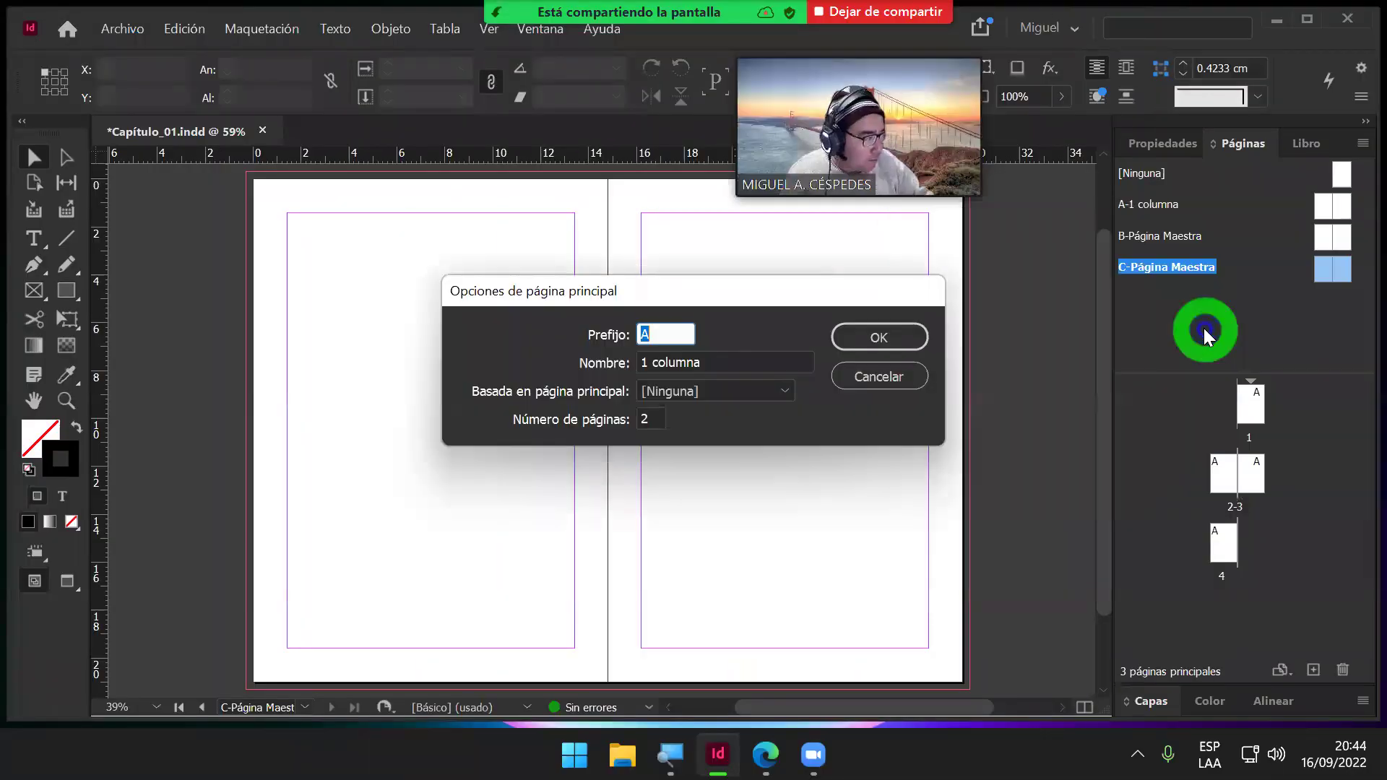
{"action": "left_click", "coordinate": [760, 361]}
{"action": "left_click_drag", "start_coordinate": [760, 361], "coordinate": [588, 362]}
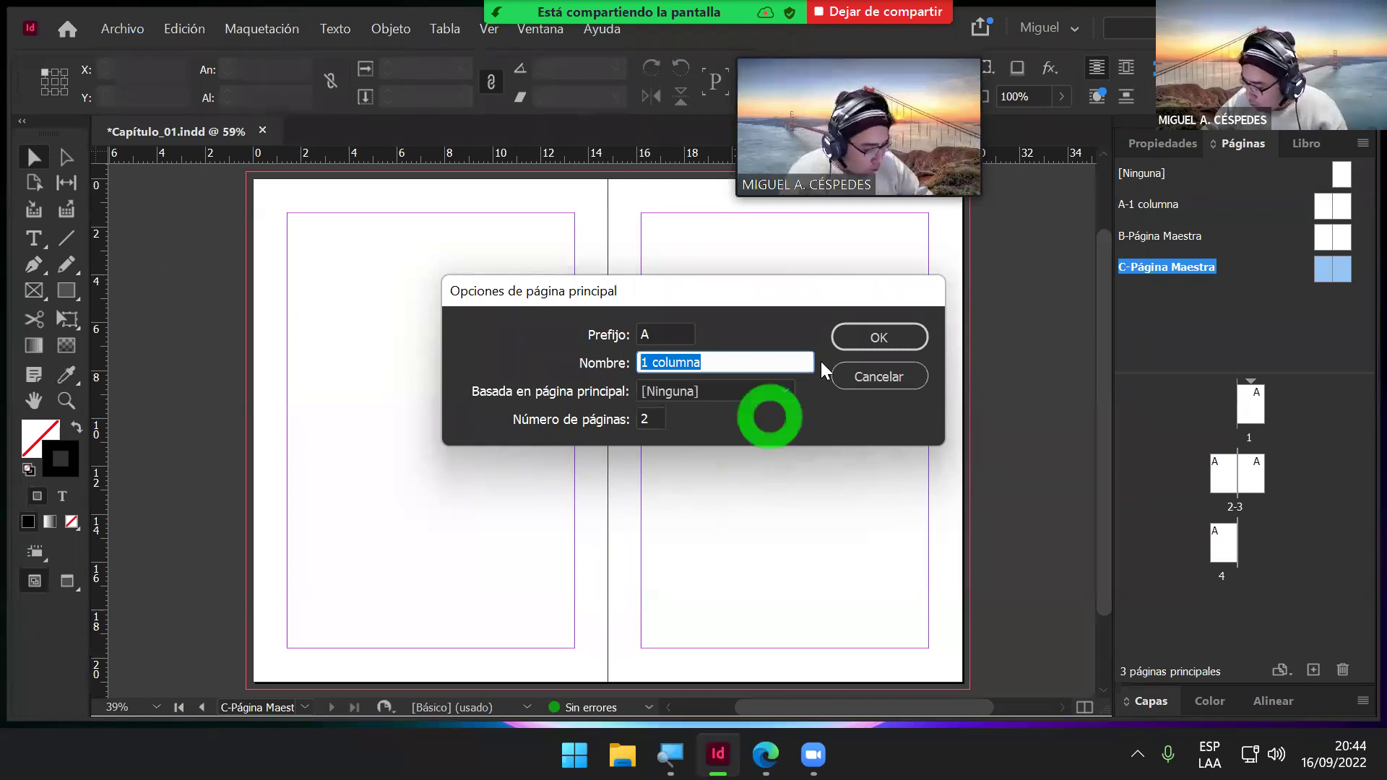
{"action": "left_click", "coordinate": [871, 336]}
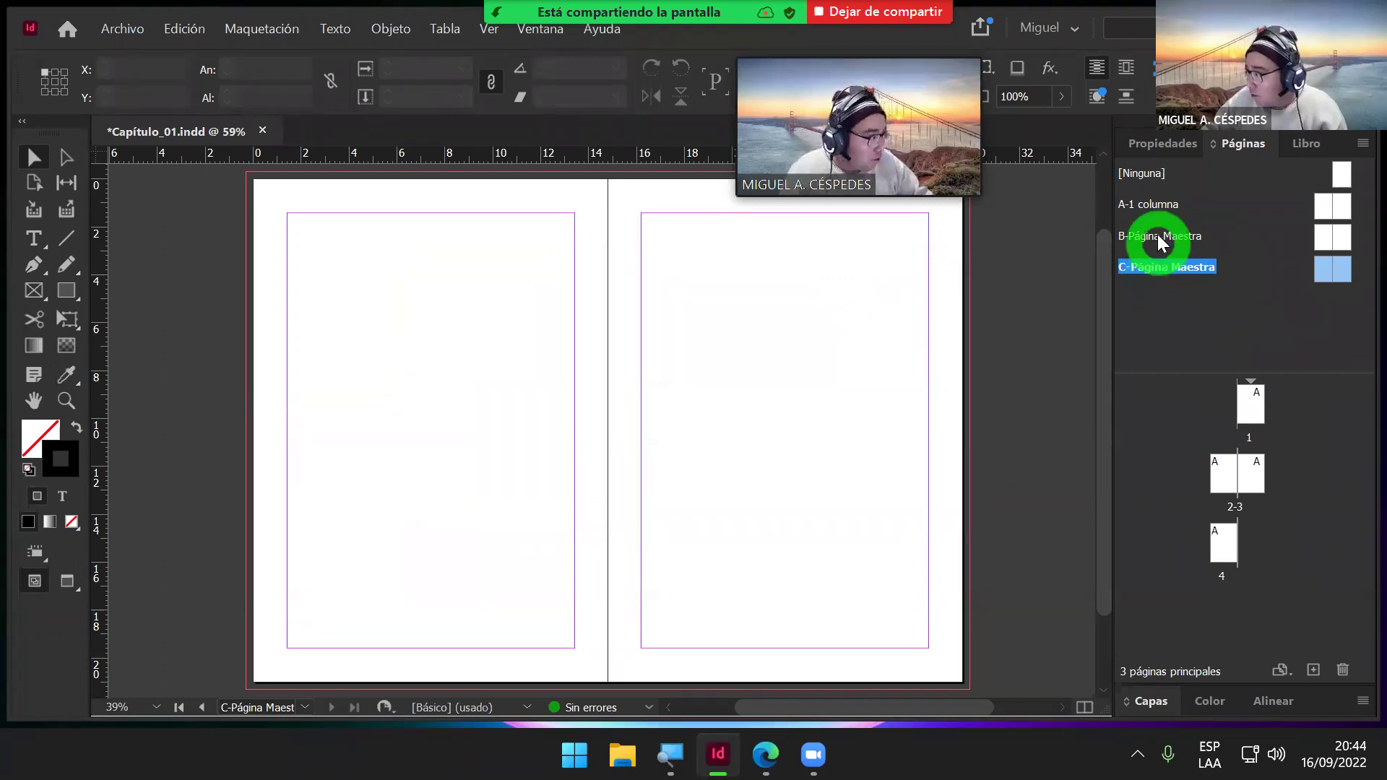
Step: Rename the B master page as 2 columnas in its master page options
{"action": "right_click", "coordinate": [1159, 237]}
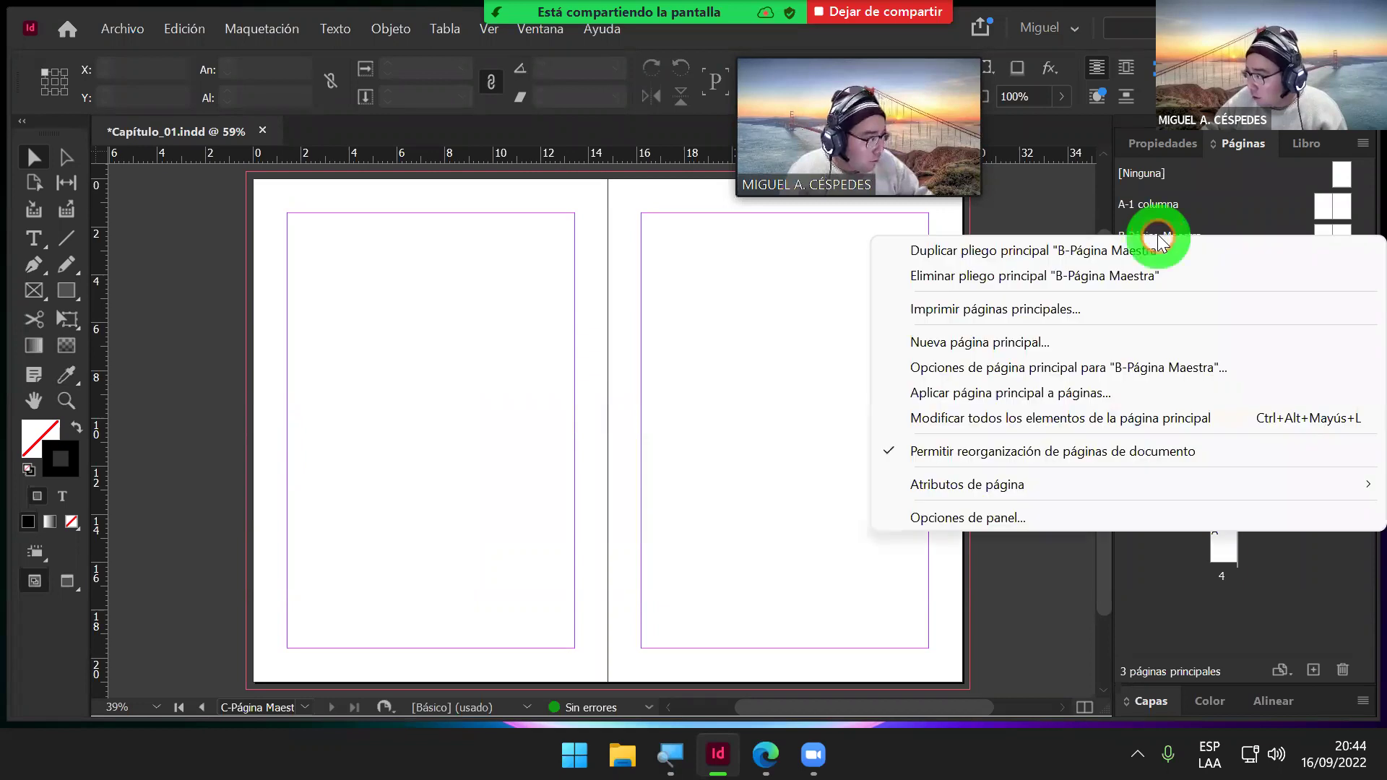
{"action": "left_click", "coordinate": [1131, 369]}
{"action": "left_click", "coordinate": [734, 362]}
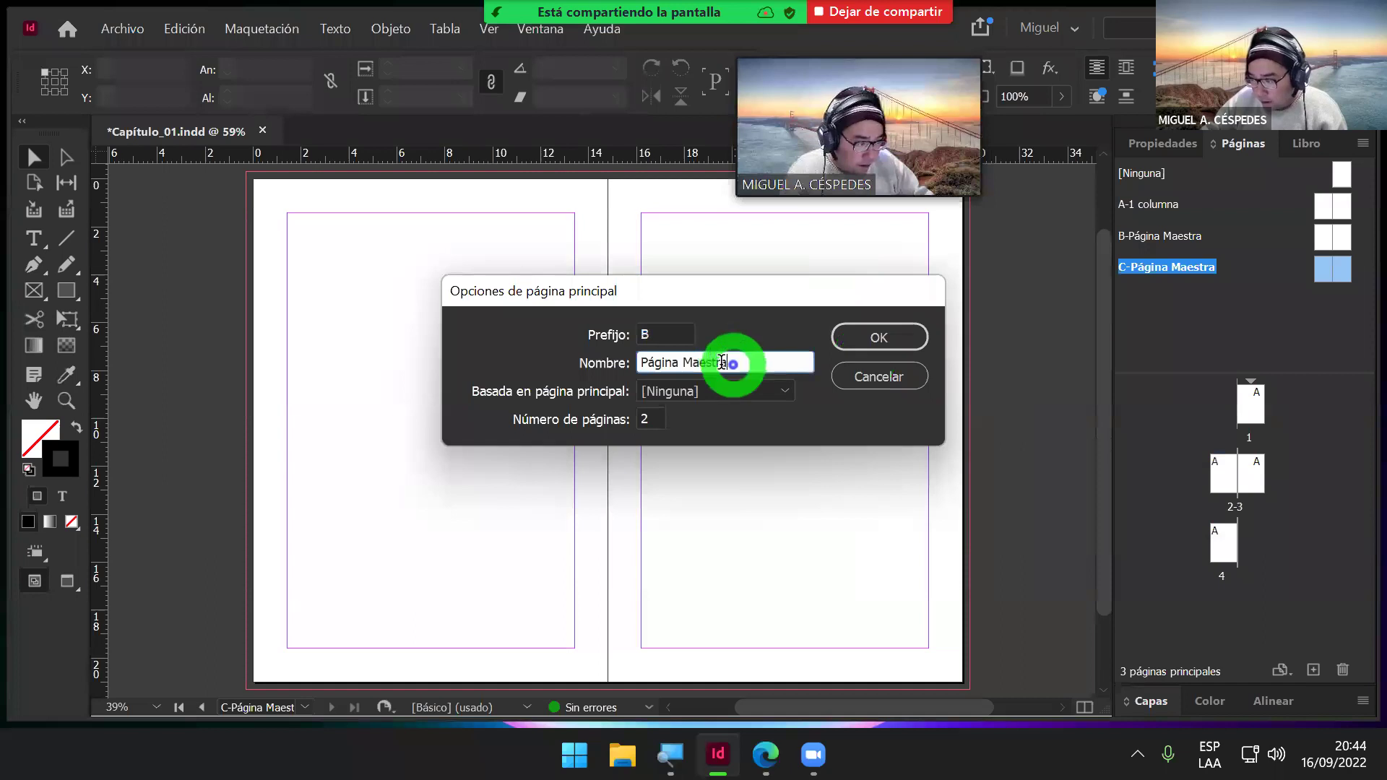
{"action": "type", "text": "1 columna"}
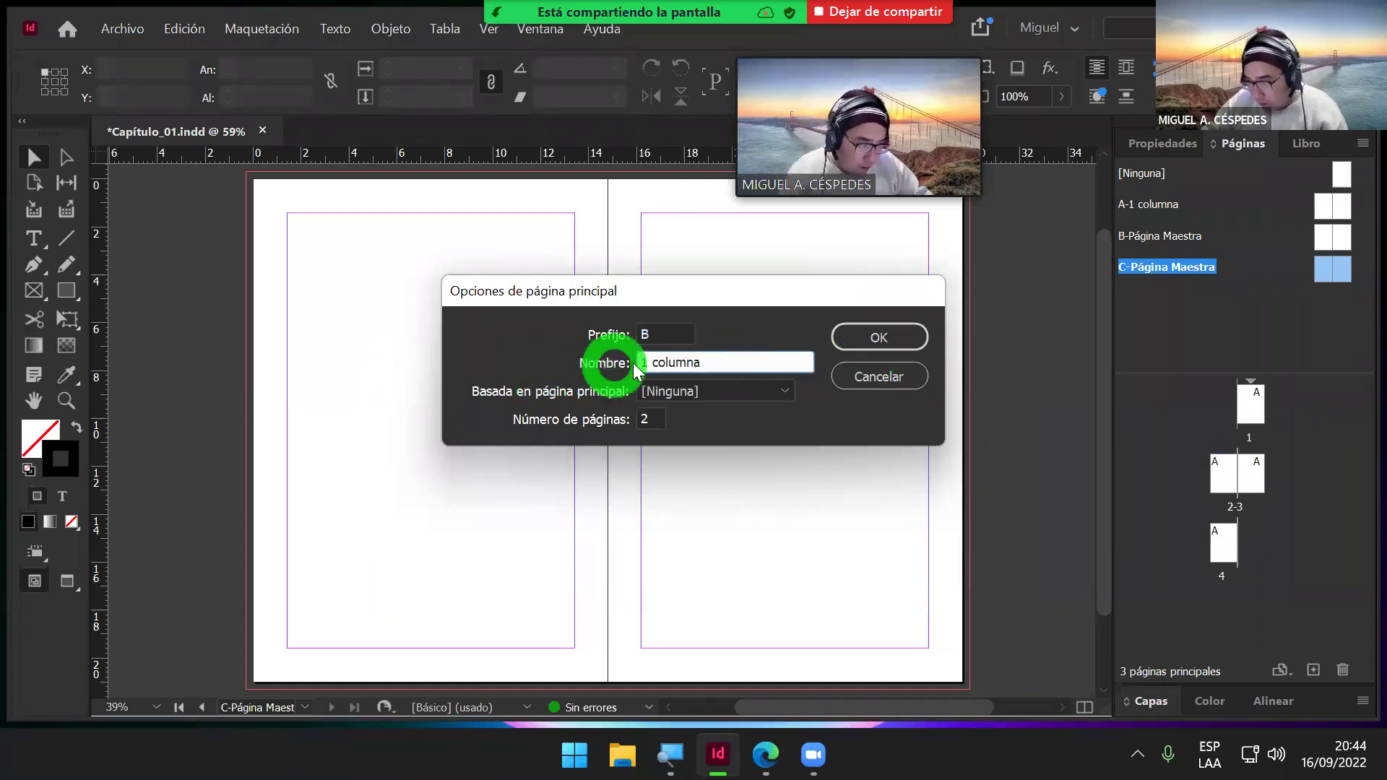
{"action": "left_click_drag", "start_coordinate": [650, 359], "coordinate": [634, 372]}
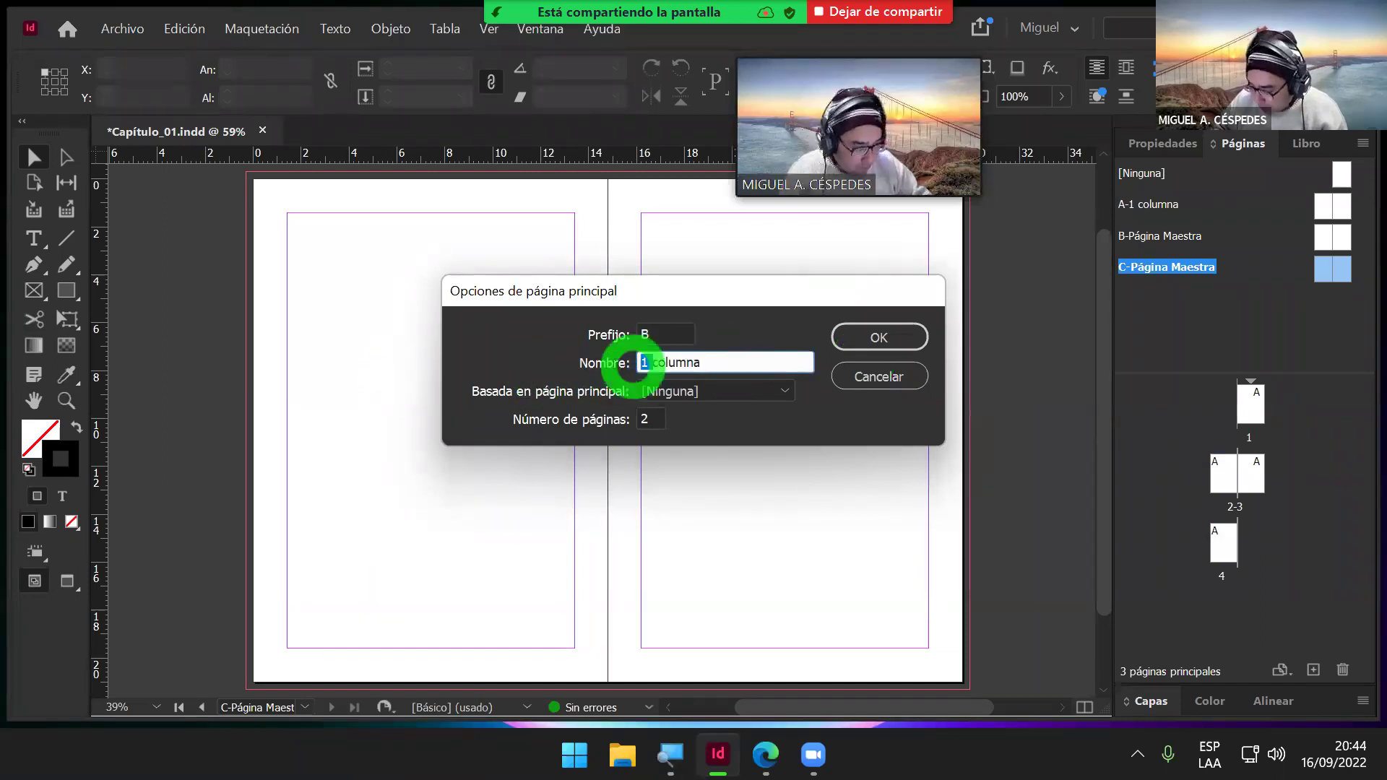
{"action": "type", "text": "2"}
{"action": "left_click", "coordinate": [724, 363]}
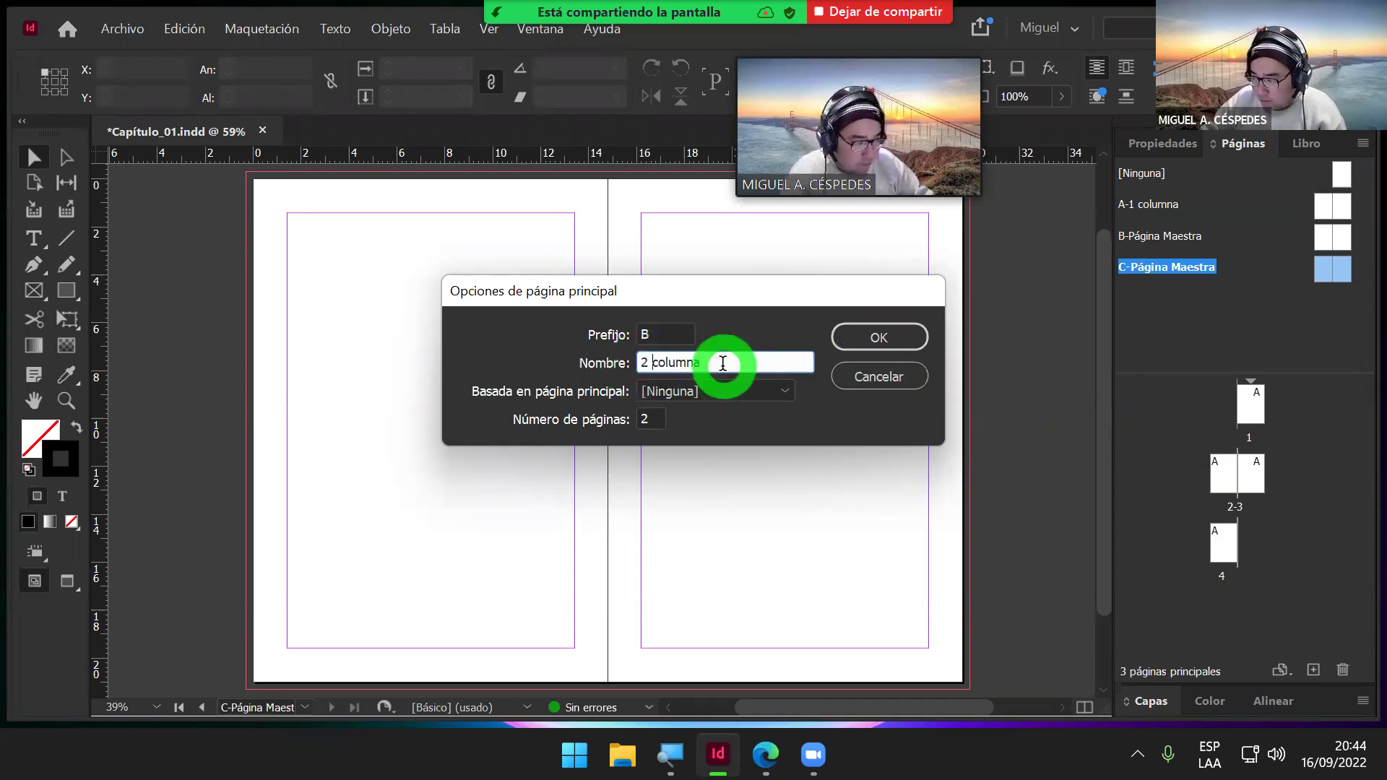
{"action": "left_click", "coordinate": [874, 345]}
Step: Rename the C master page as 3 columnas in its master page options
{"action": "left_click", "coordinate": [1145, 278]}
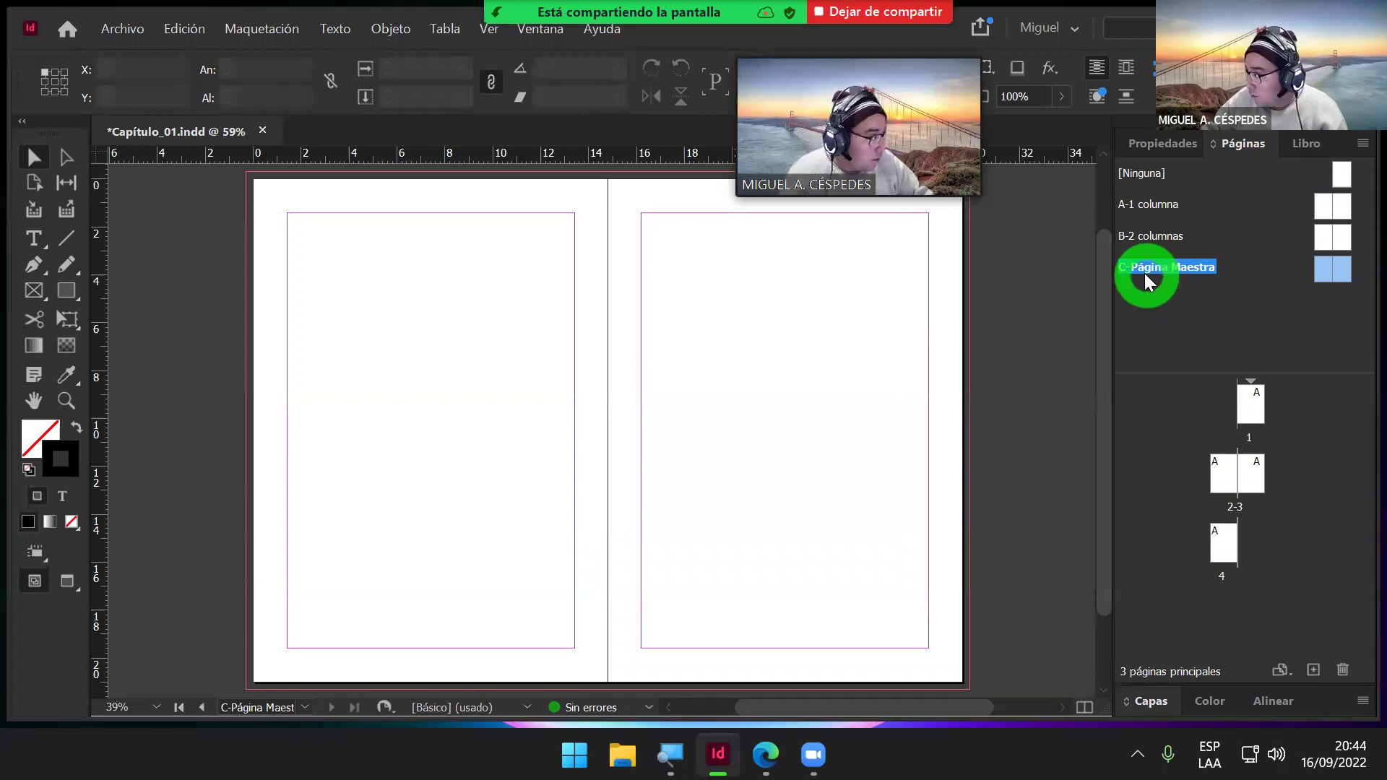
{"action": "right_click", "coordinate": [1149, 278]}
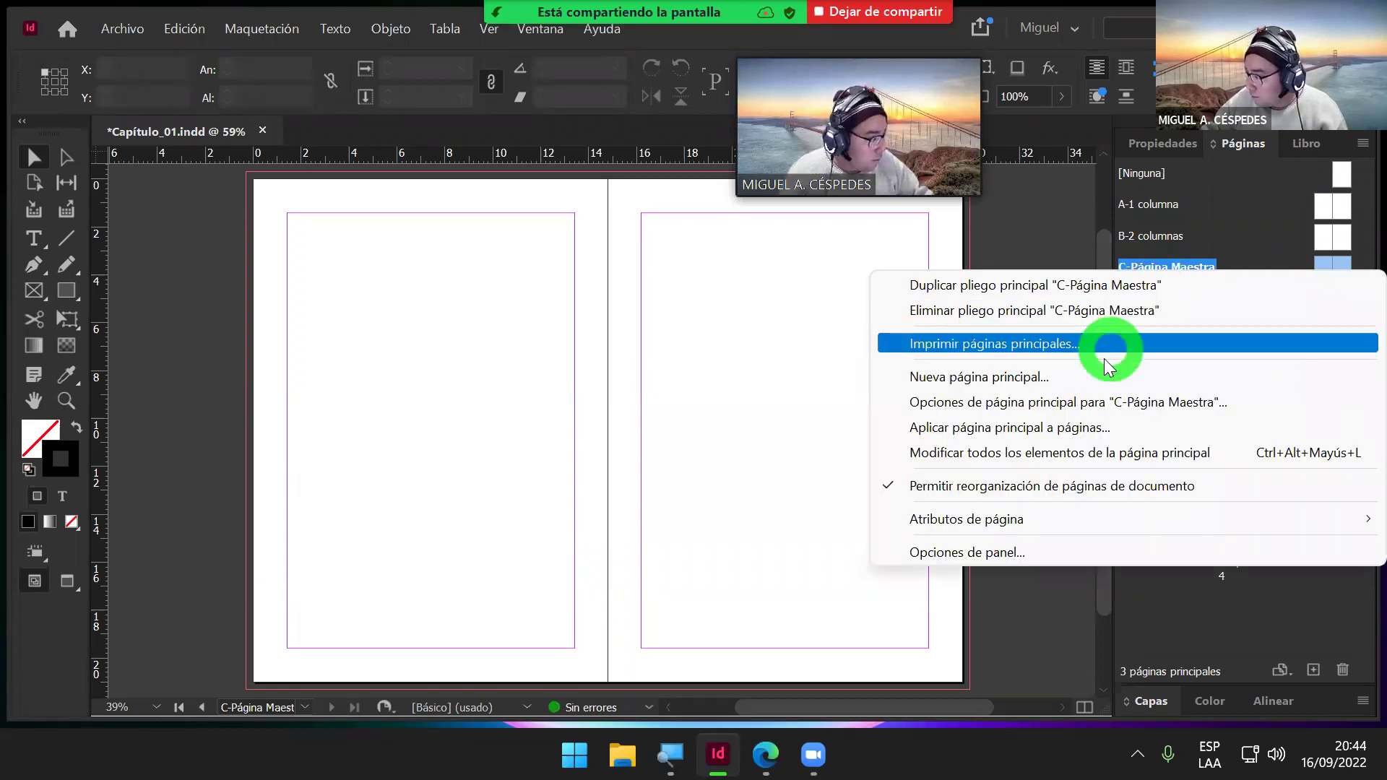
{"action": "left_click", "coordinate": [1092, 411]}
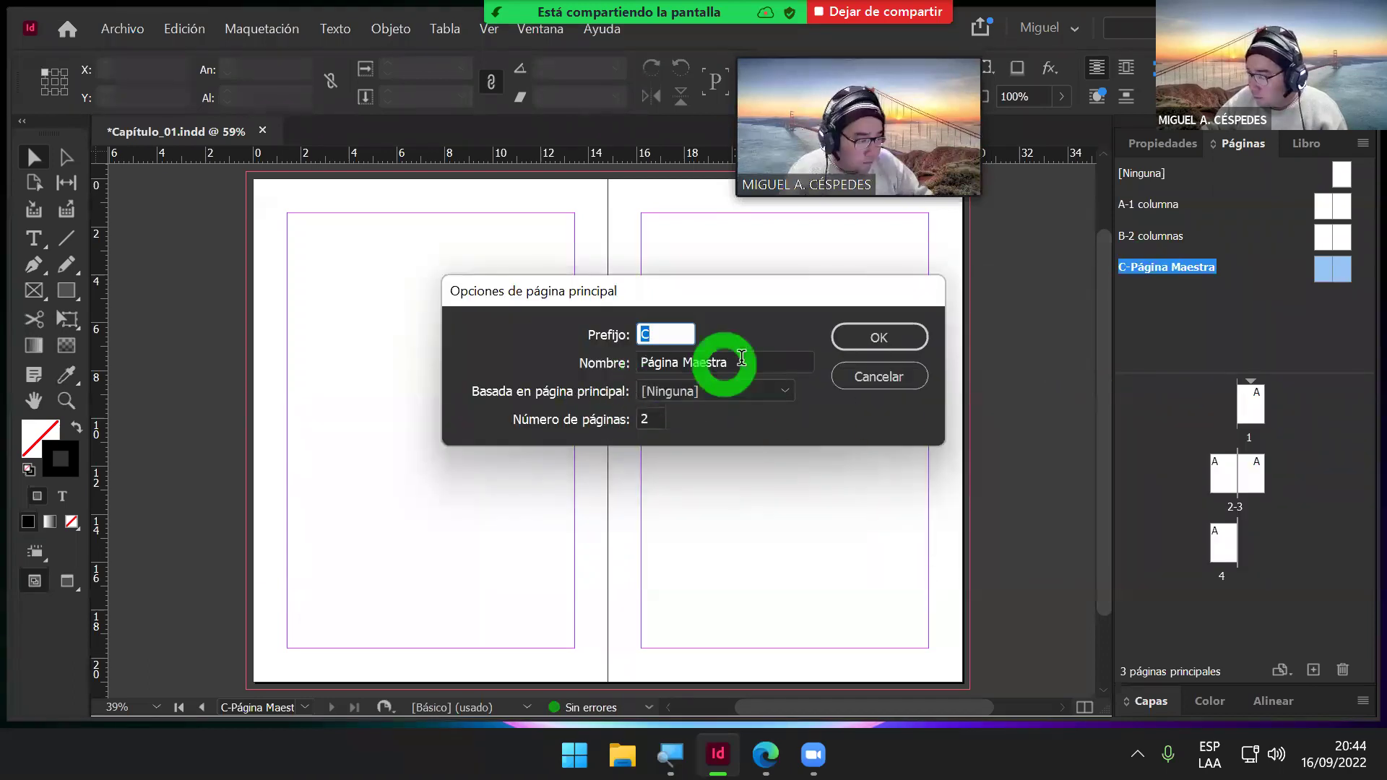
{"action": "left_click_drag", "start_coordinate": [760, 357], "coordinate": [461, 377]}
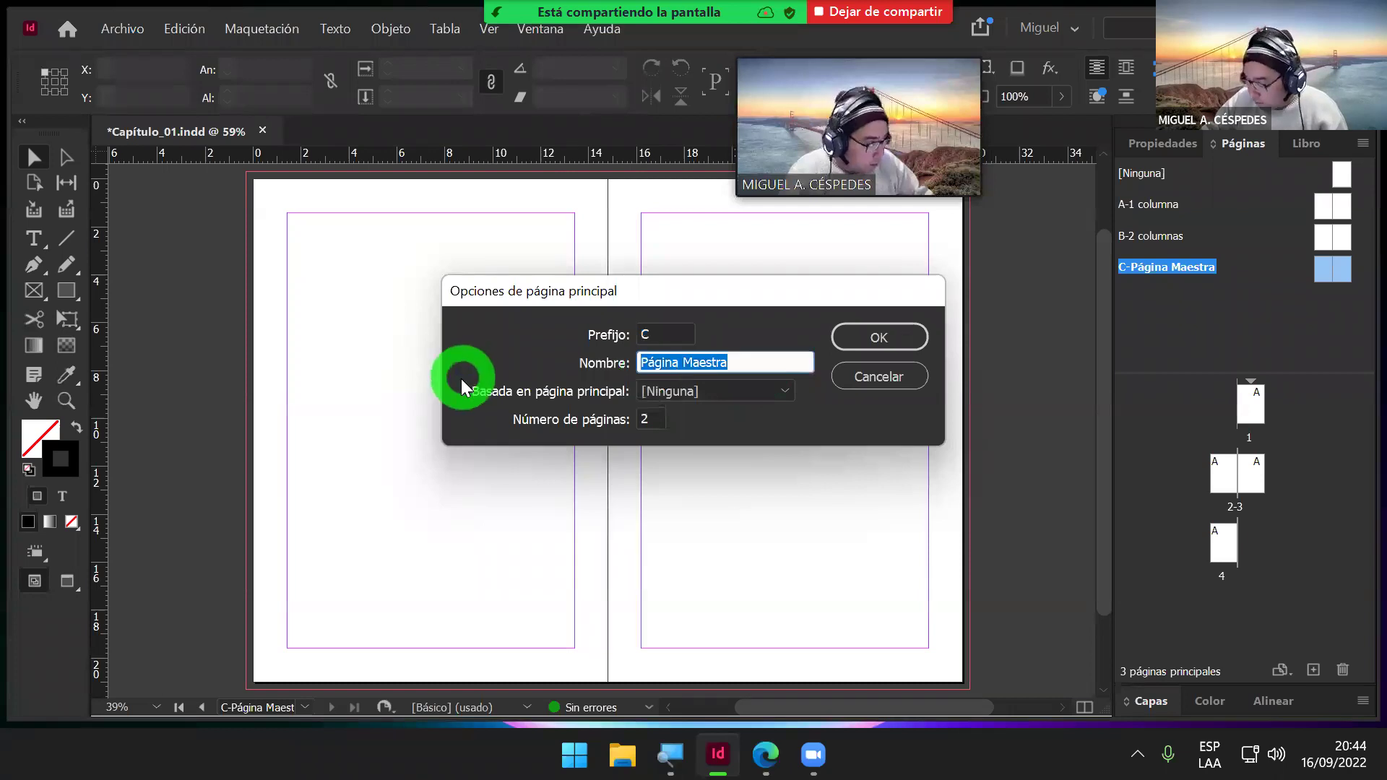
{"action": "type", "text": "1 columnas"}
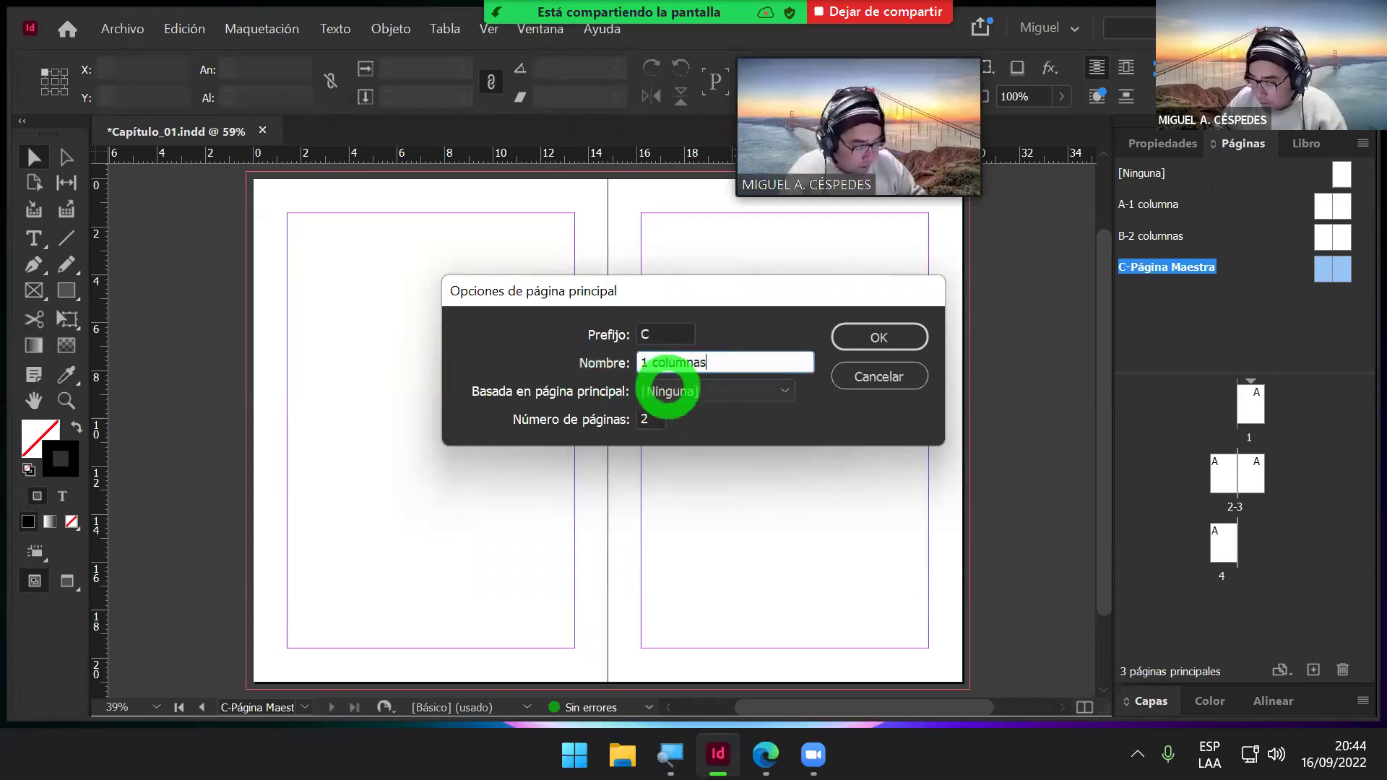
{"action": "key", "text": "BackSpace"}
{"action": "type", "text": "3"}
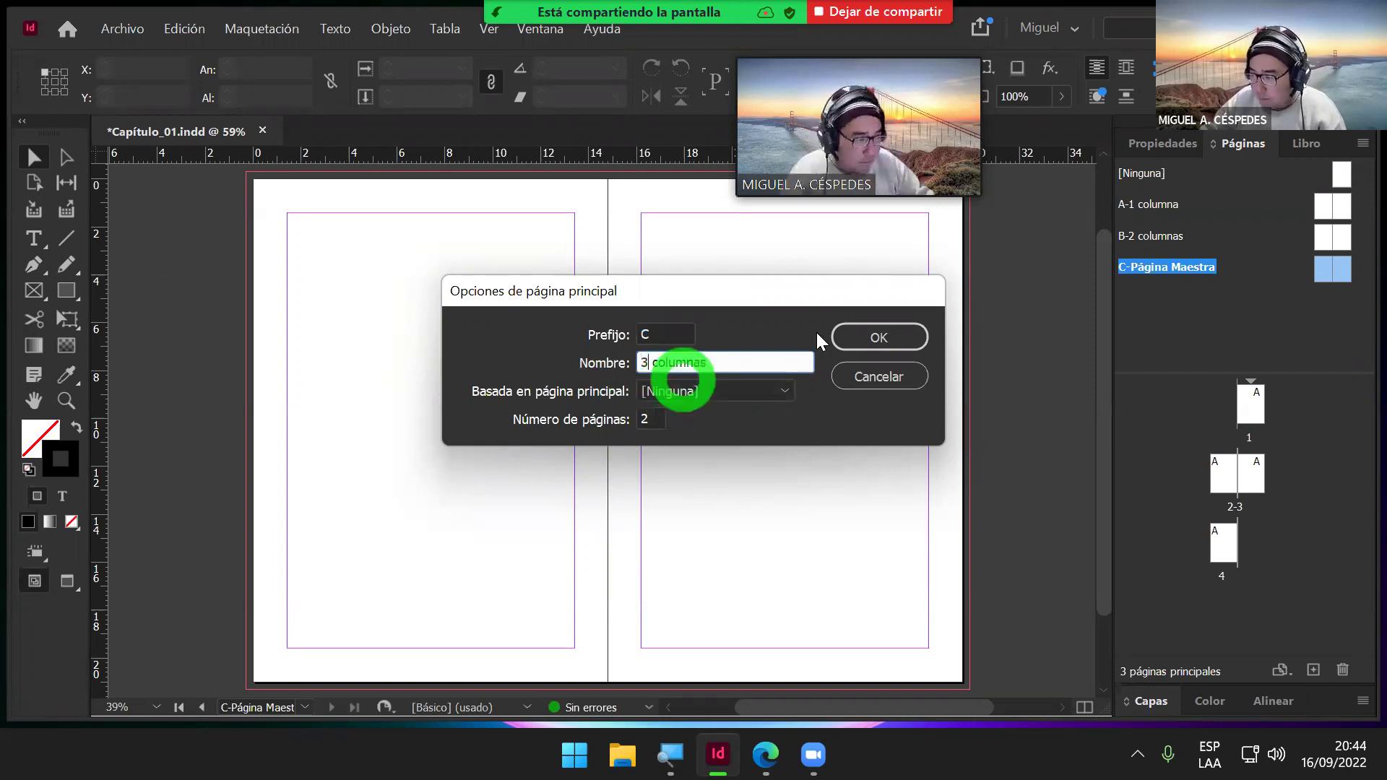
{"action": "left_click", "coordinate": [890, 329]}
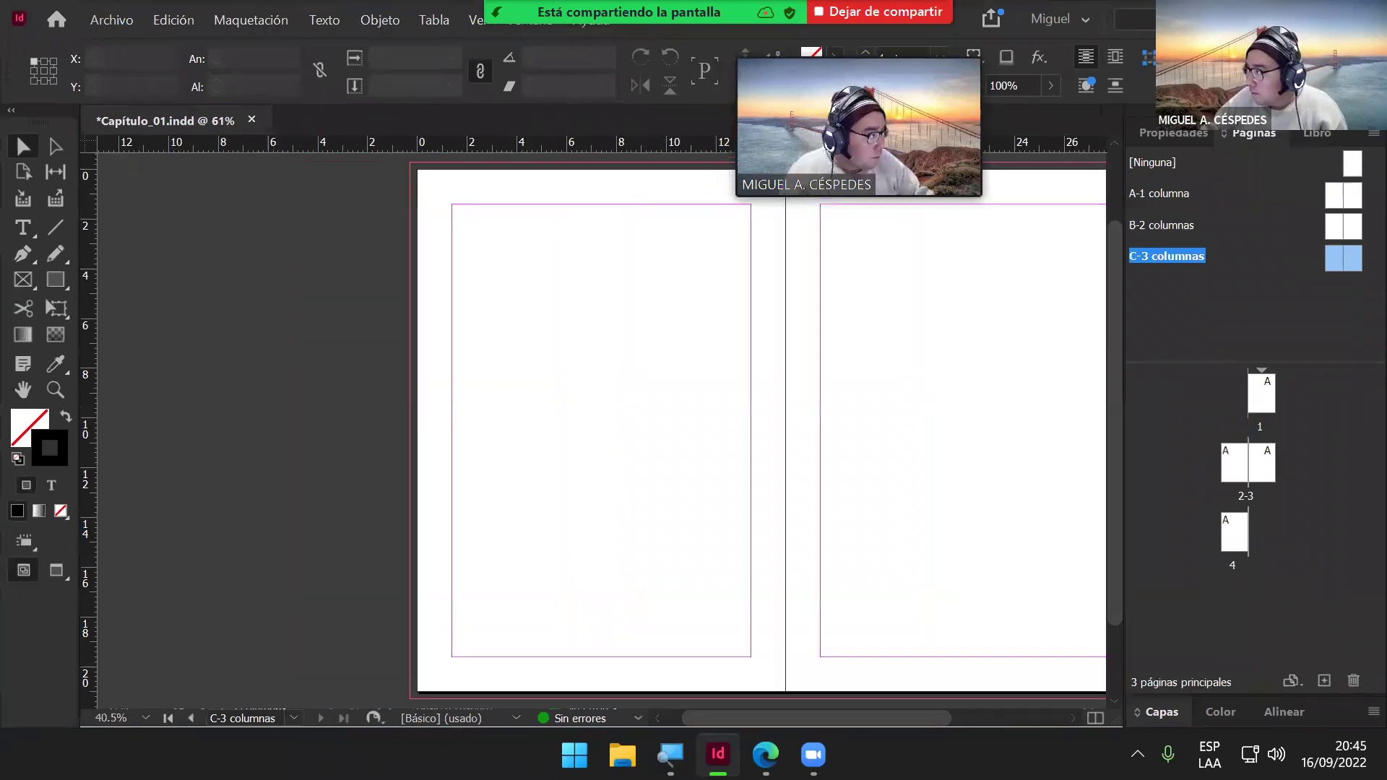
{"action": "left_click", "coordinate": [1283, 220]}
{"action": "left_click", "coordinate": [1248, 259]}
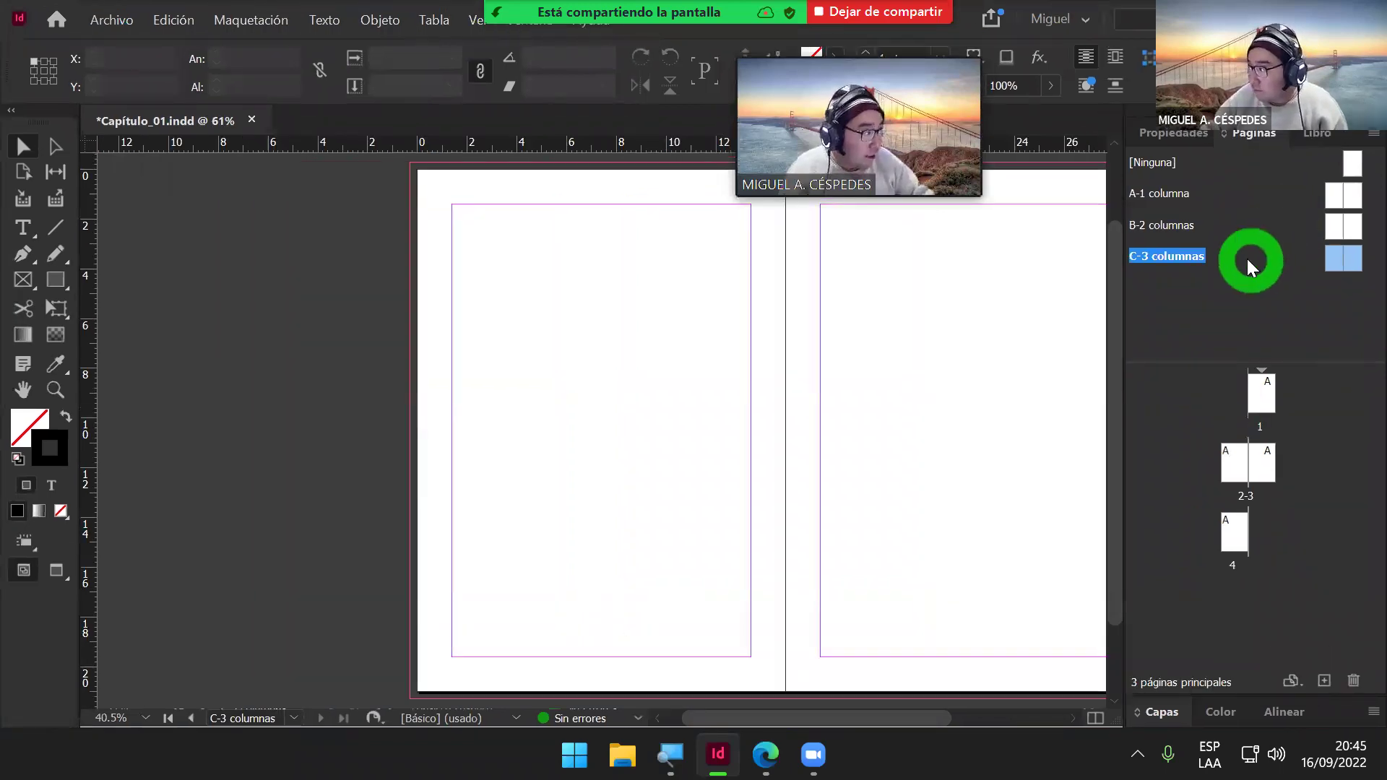
{"action": "left_click", "coordinate": [1199, 255]}
{"action": "left_click", "coordinate": [916, 51]}
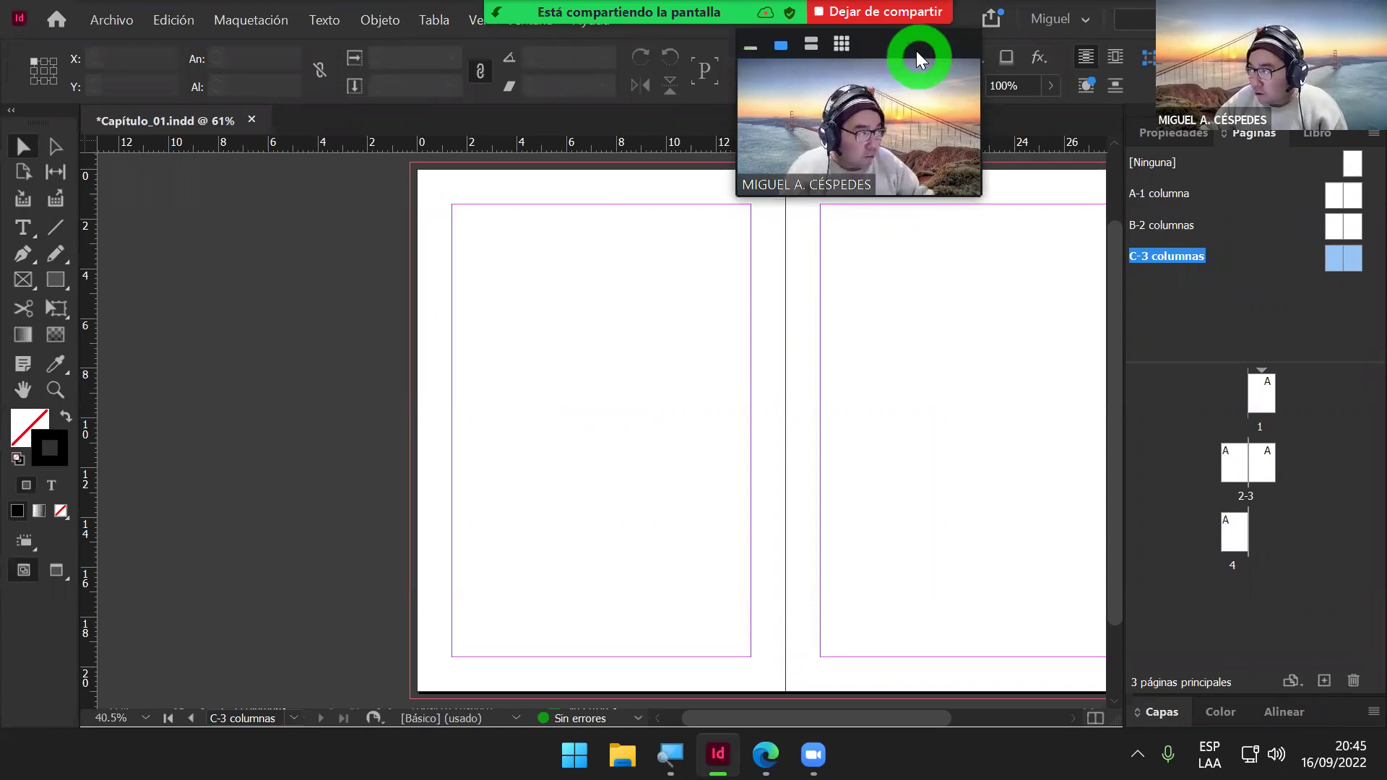
{"action": "left_click_drag", "start_coordinate": [967, 55], "coordinate": [968, 55]}
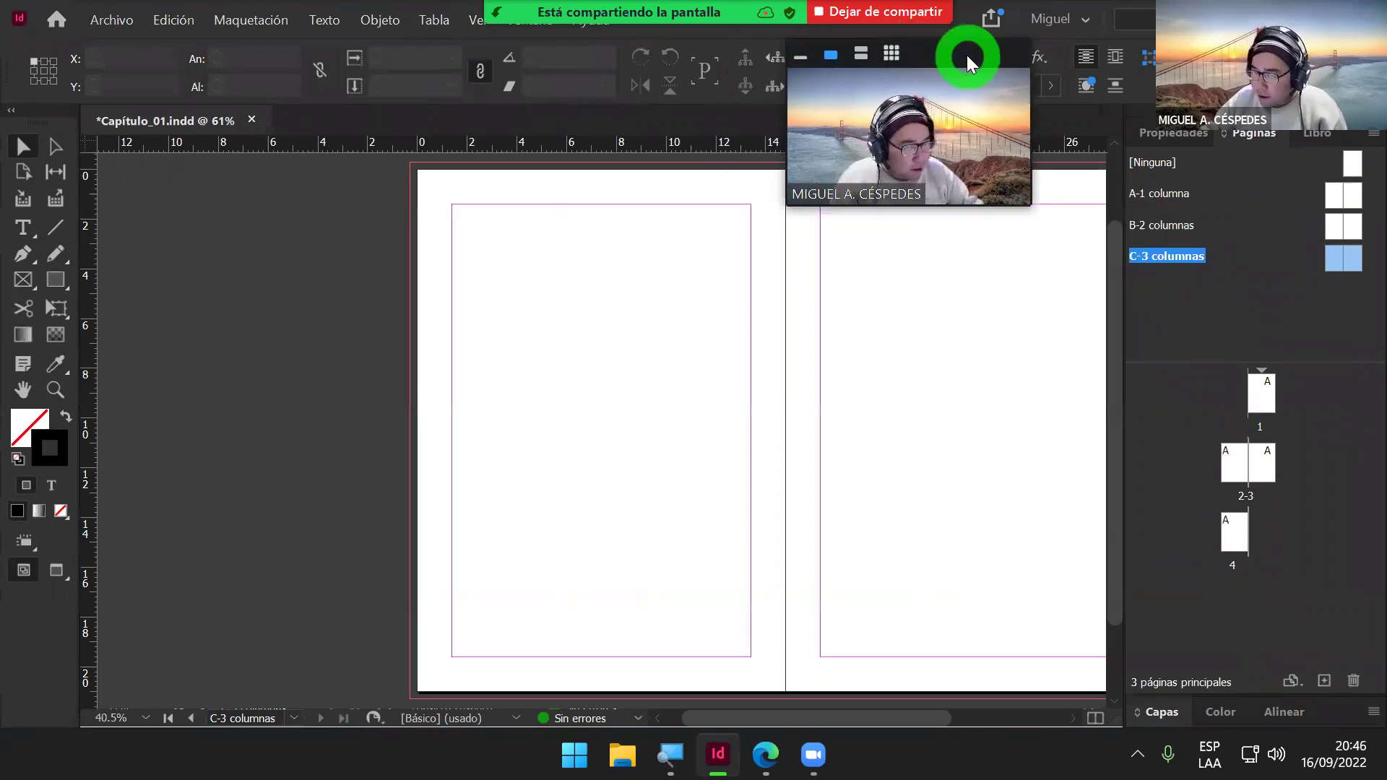
Step: Rename the A master page to "1 Columna" with a capital C
{"action": "left_click", "coordinate": [982, 250]}
{"action": "left_click", "coordinate": [1337, 225]}
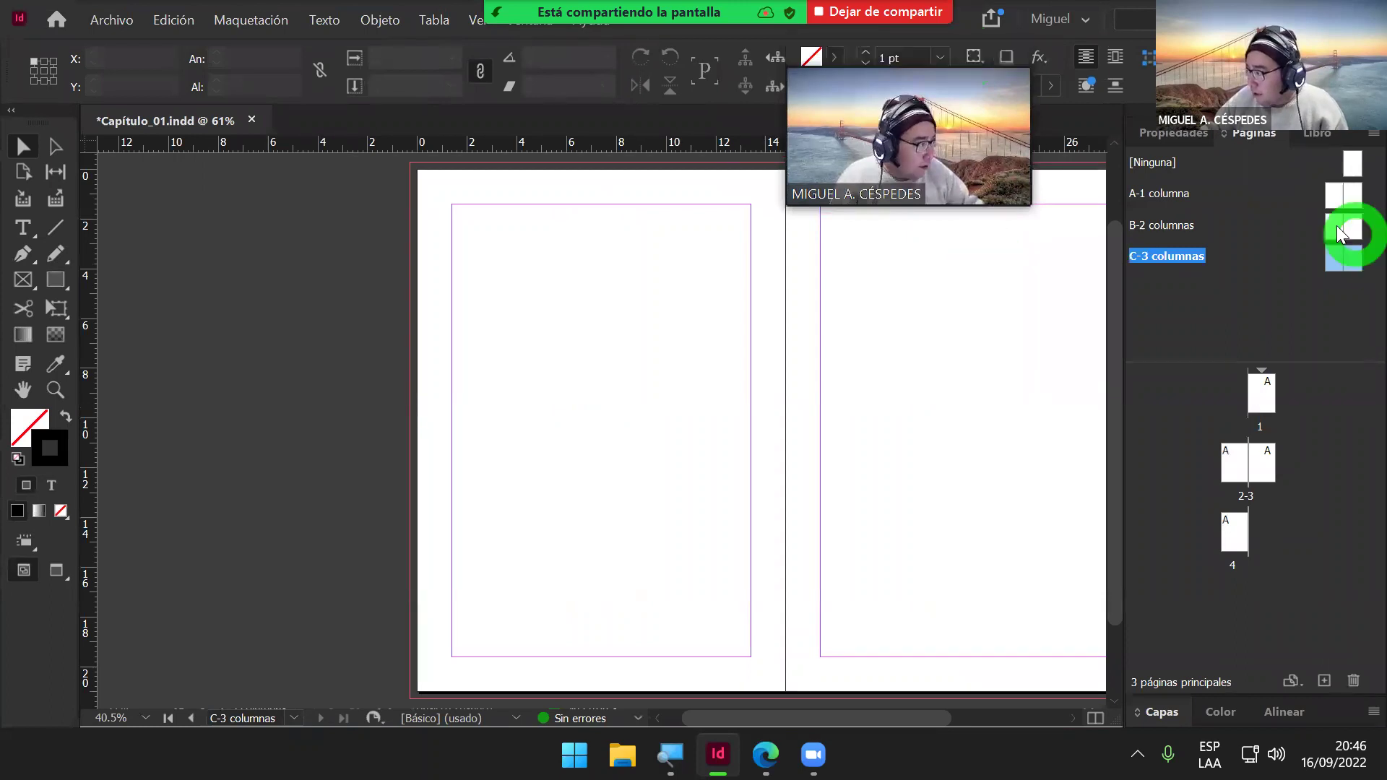
{"action": "right_click", "coordinate": [1173, 192]}
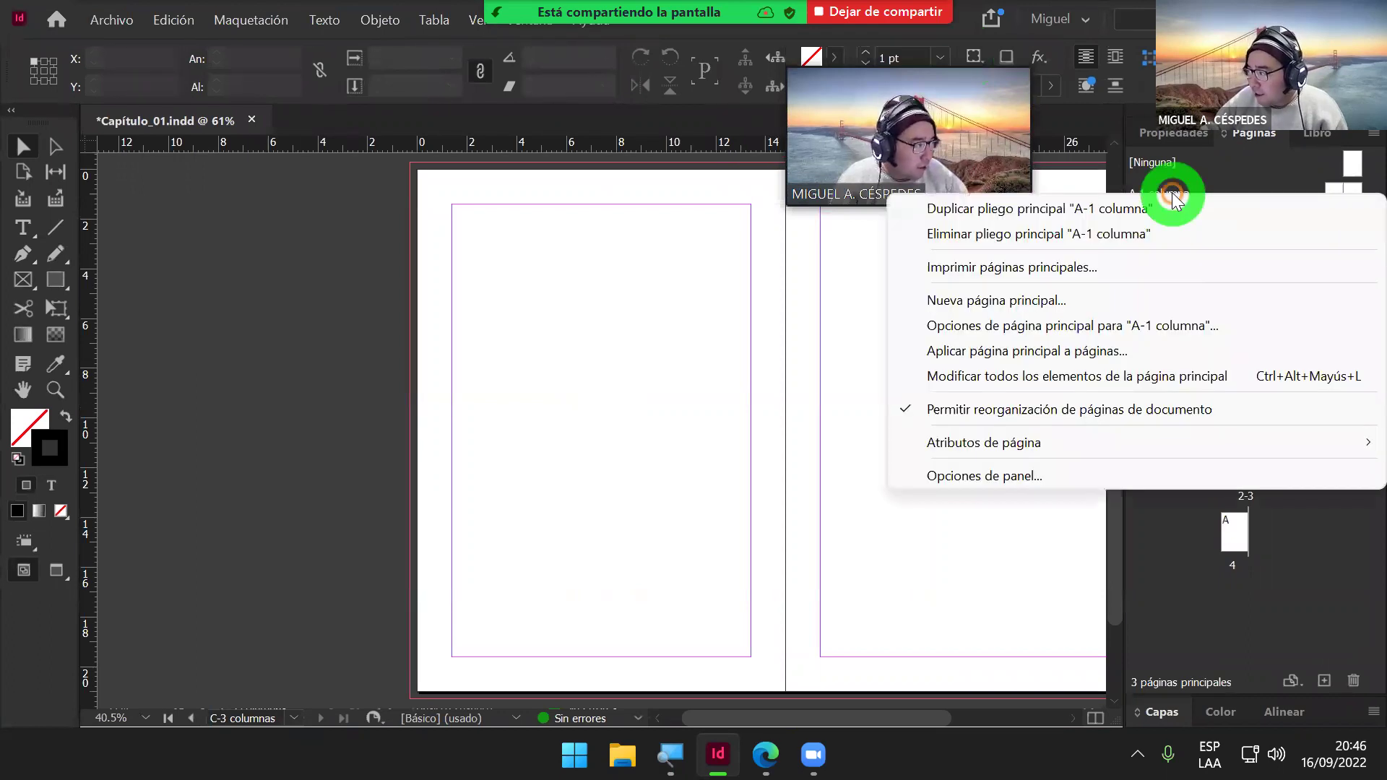
{"action": "left_click", "coordinate": [1156, 328]}
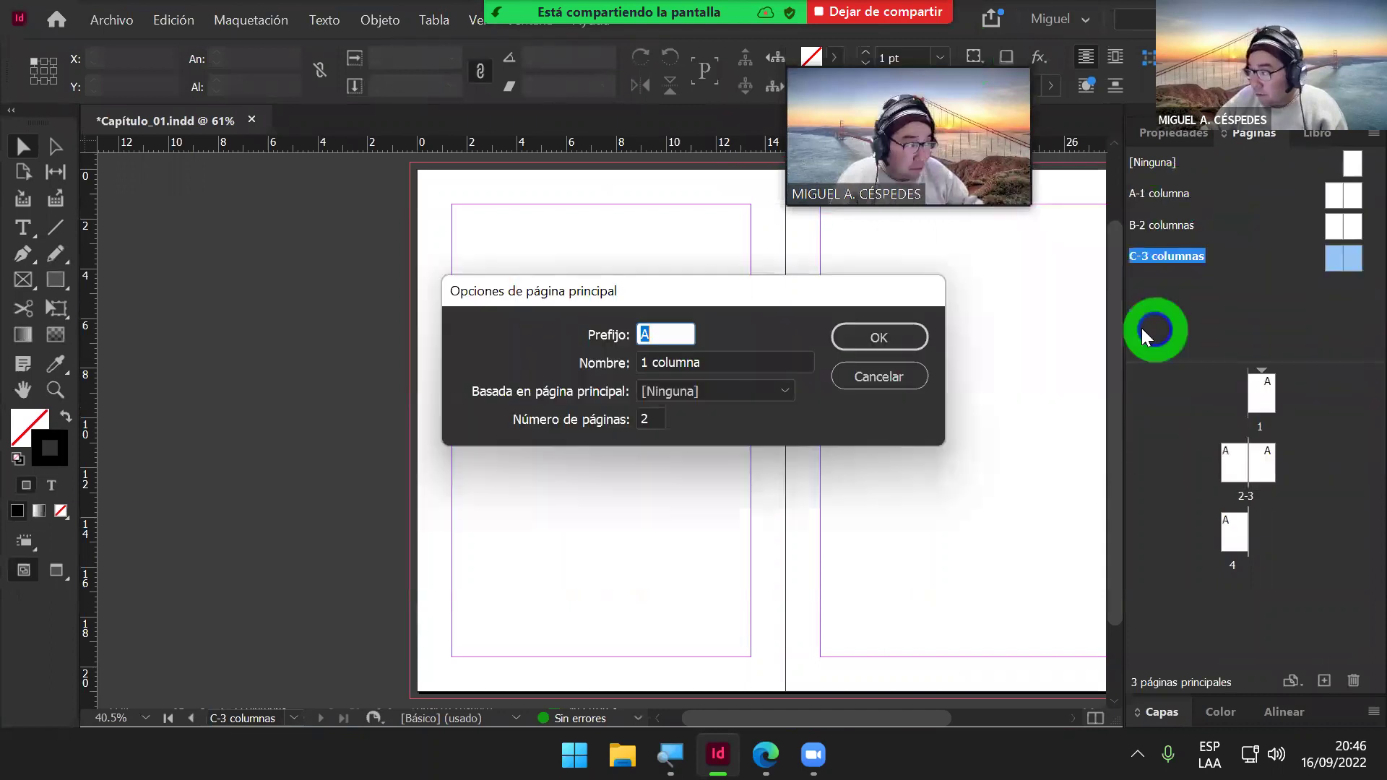
{"action": "left_click", "coordinate": [654, 367]}
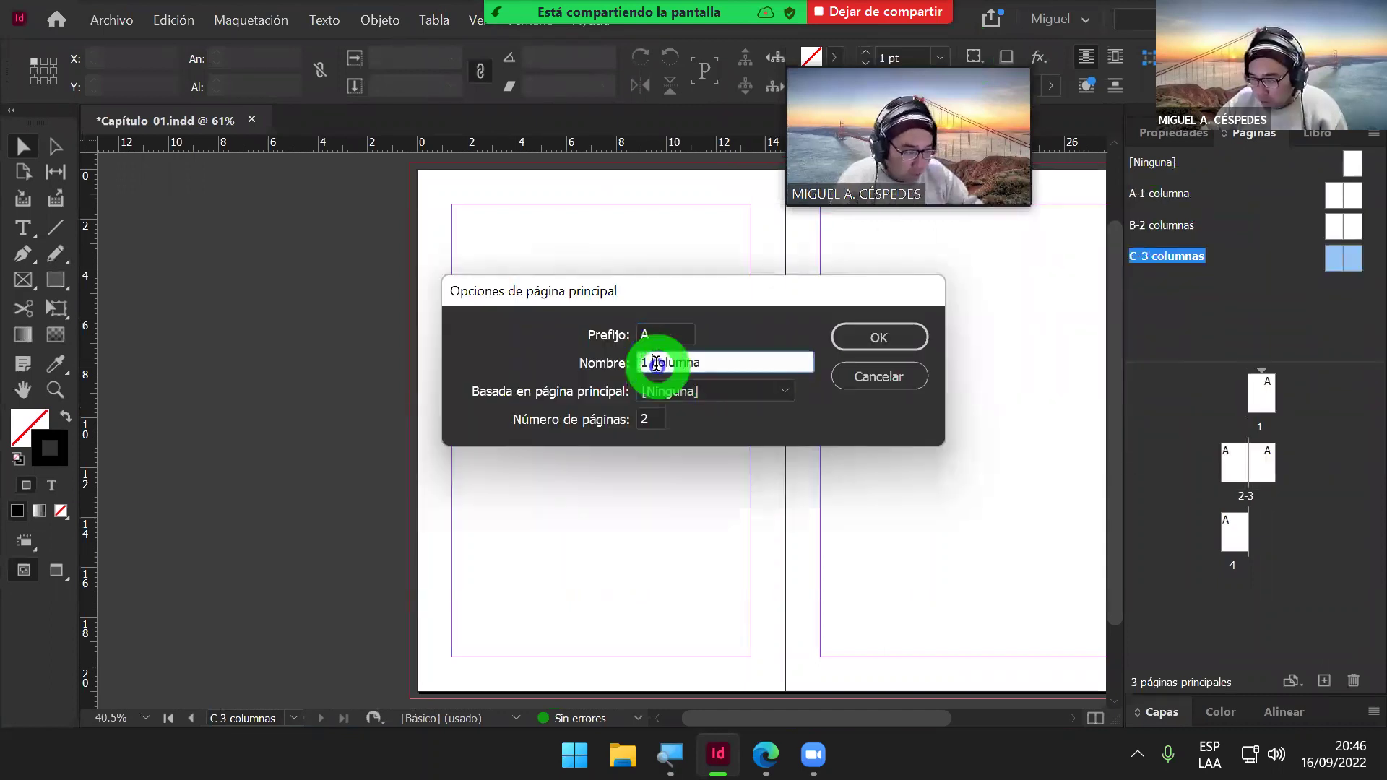
{"action": "left_click_drag", "start_coordinate": [652, 363], "coordinate": [659, 363]}
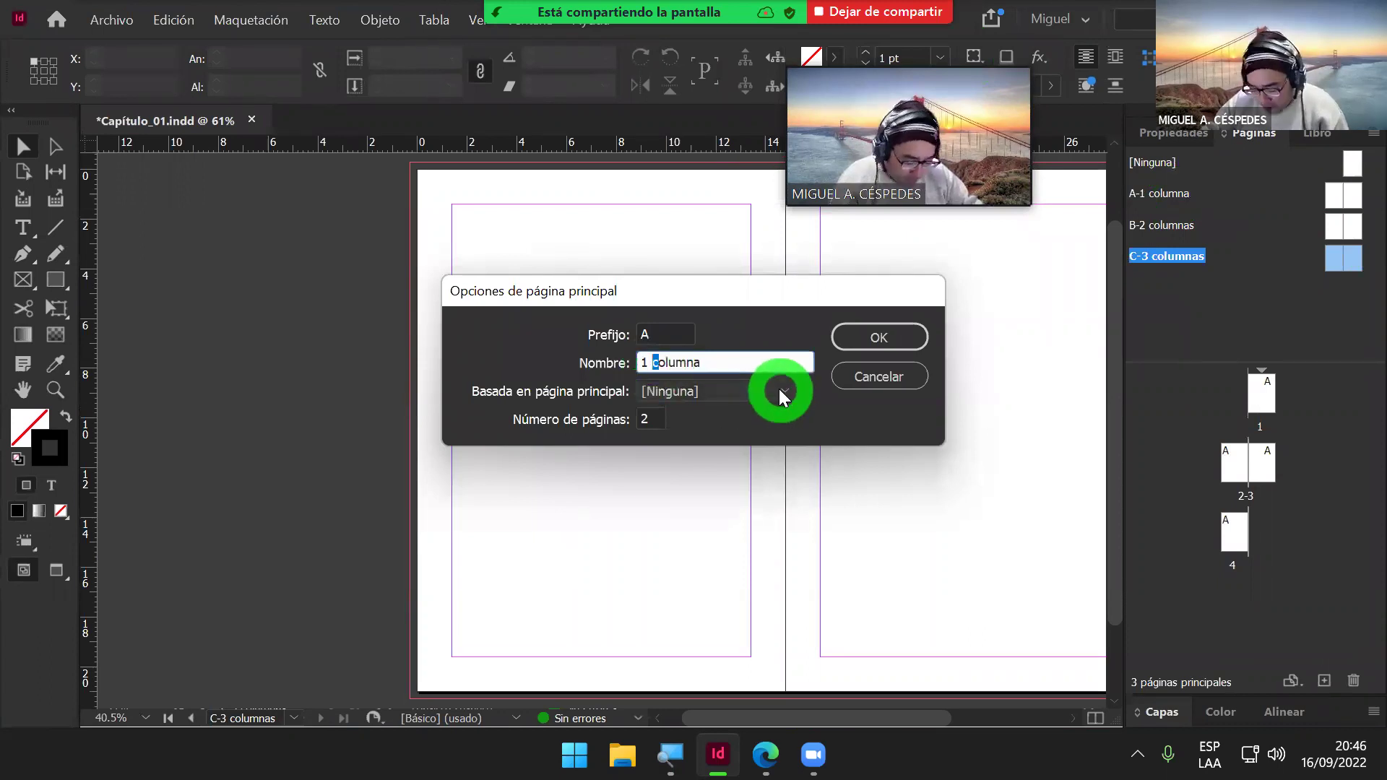
{"action": "type", "text": "C"}
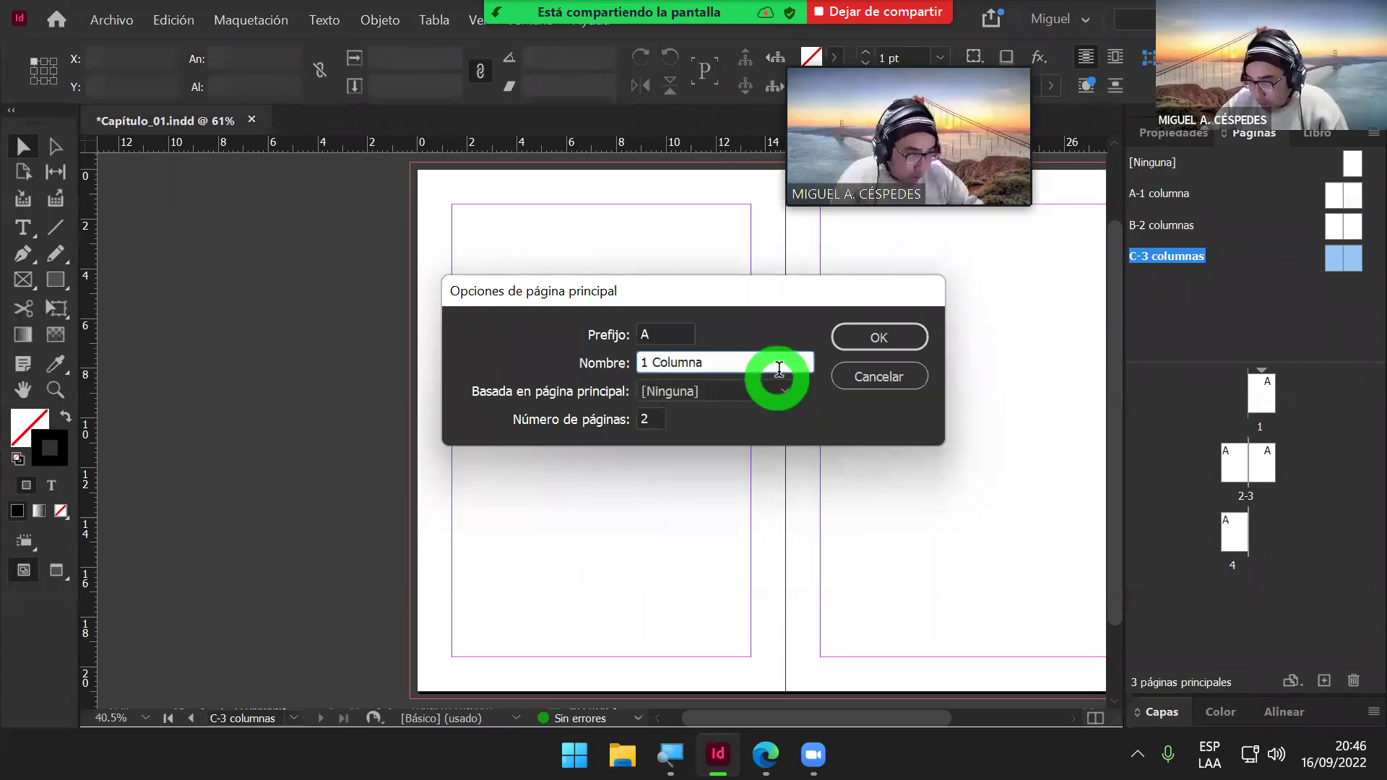
{"action": "left_click", "coordinate": [872, 342]}
Step: Rename the B master page to "2 Columnas" with a capital C
{"action": "right_click", "coordinate": [1157, 225]}
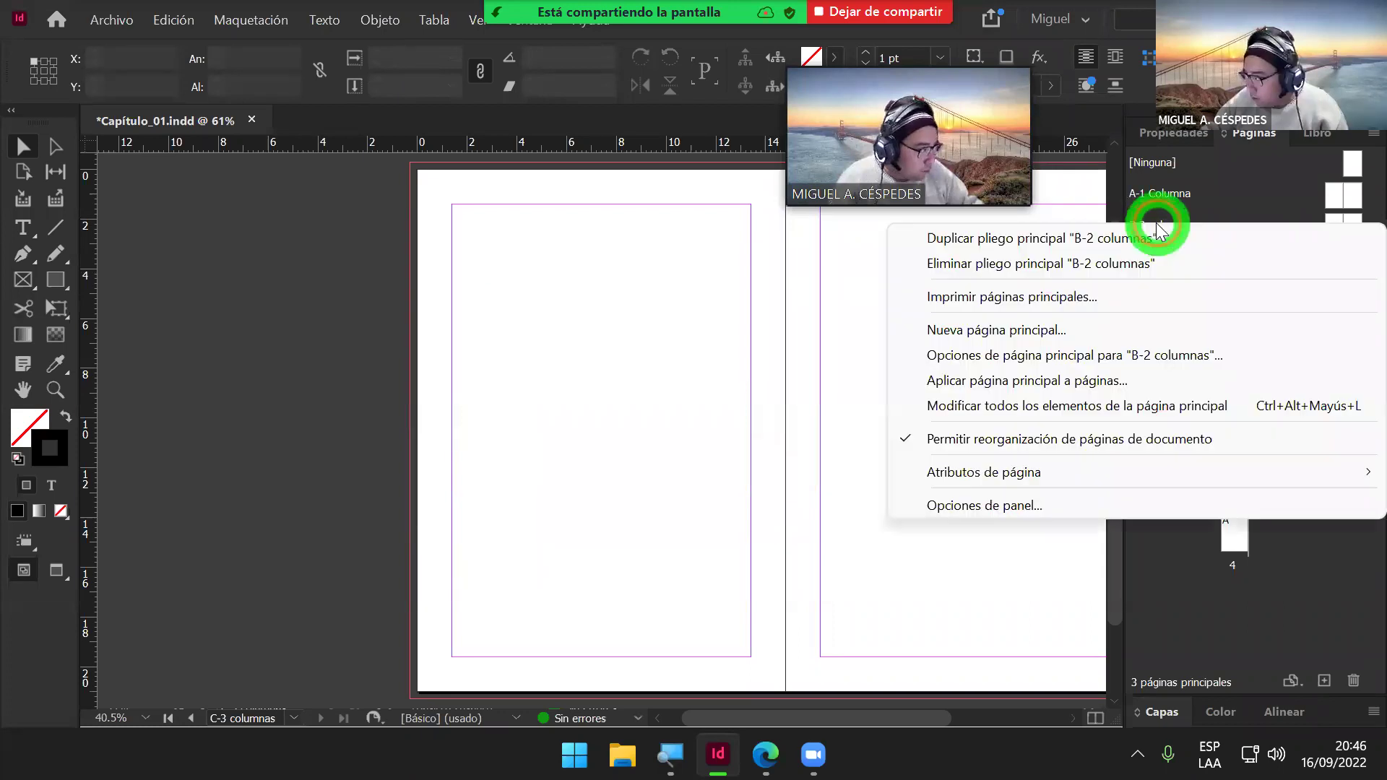
{"action": "left_click", "coordinate": [1081, 353]}
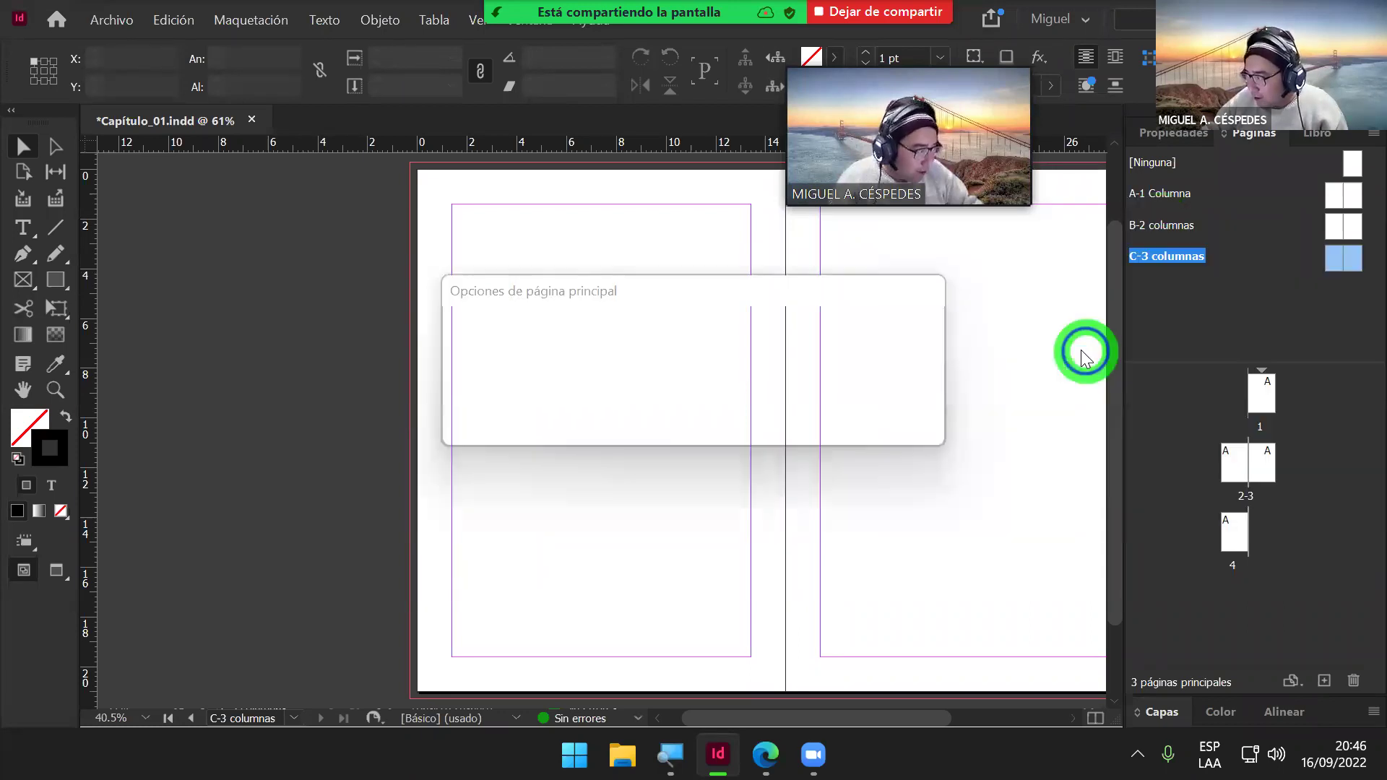
{"action": "left_click", "coordinate": [668, 356]}
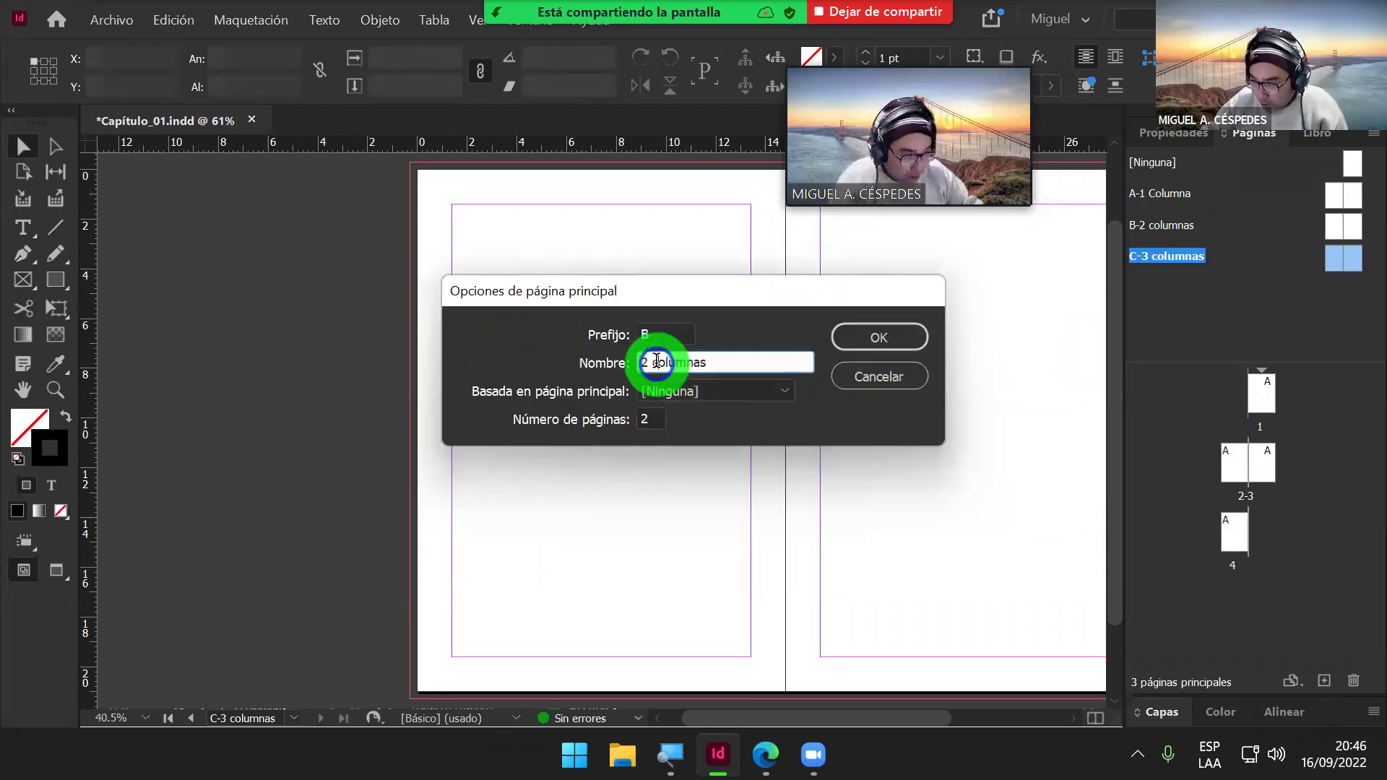
{"action": "type", "text": "C"}
{"action": "left_click", "coordinate": [880, 338]}
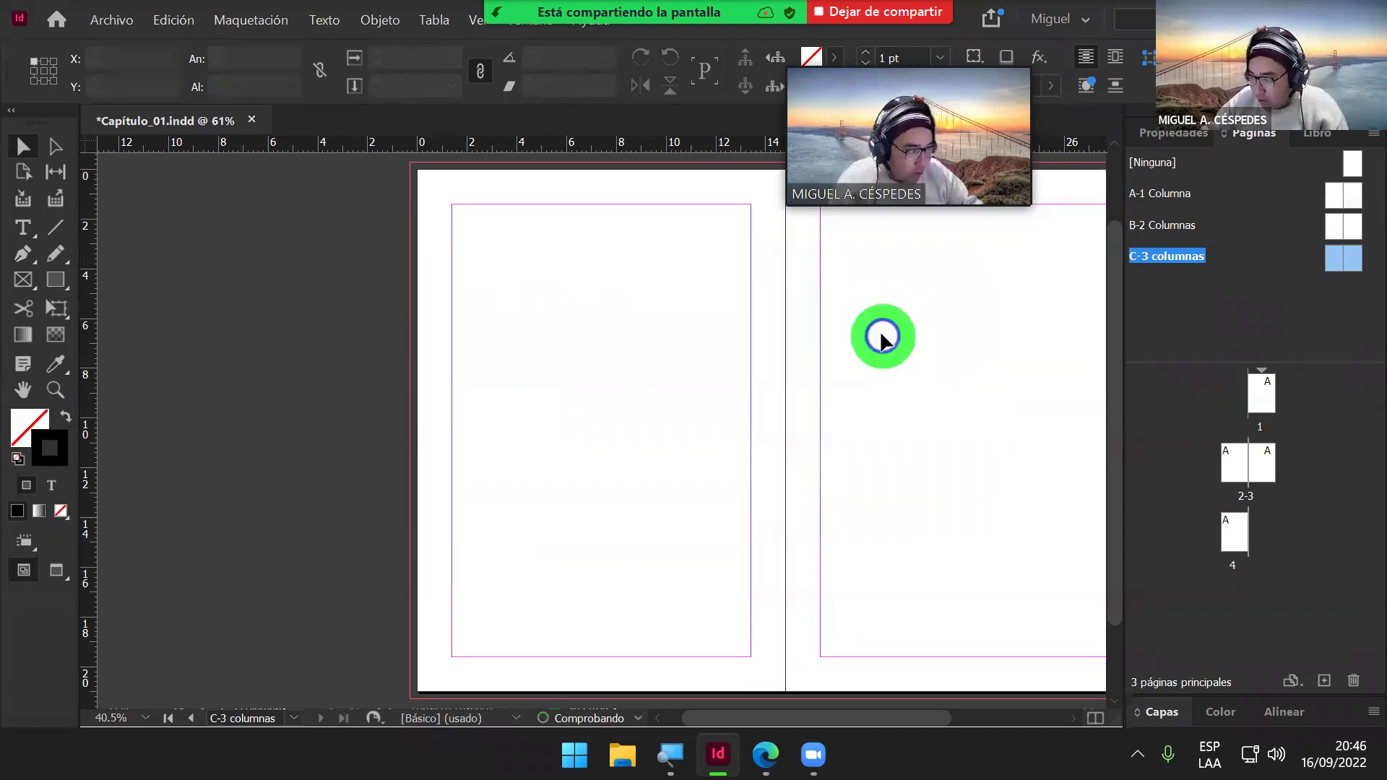
Step: Rename the C master page to "3 Columnas" with a capital C and save the document
{"action": "right_click", "coordinate": [1159, 258]}
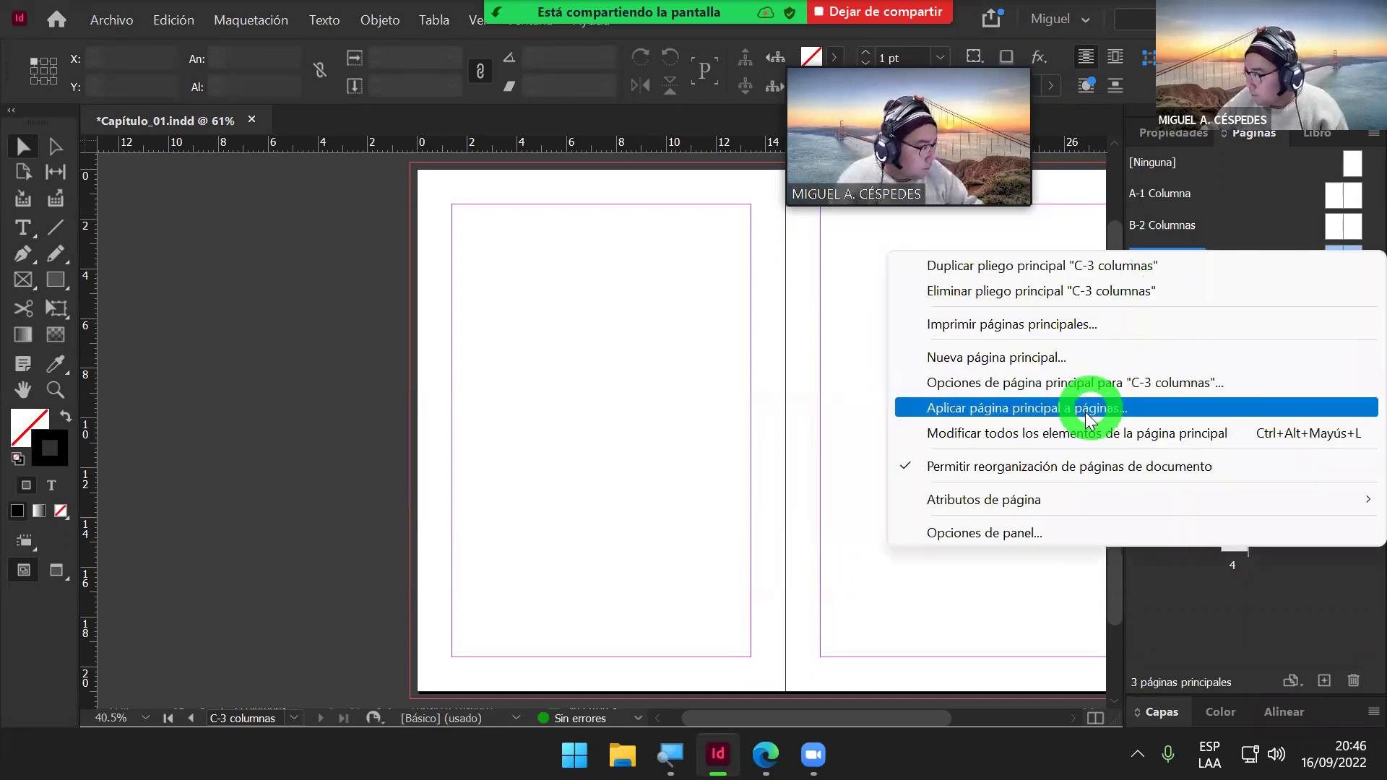
{"action": "left_click", "coordinate": [1083, 382]}
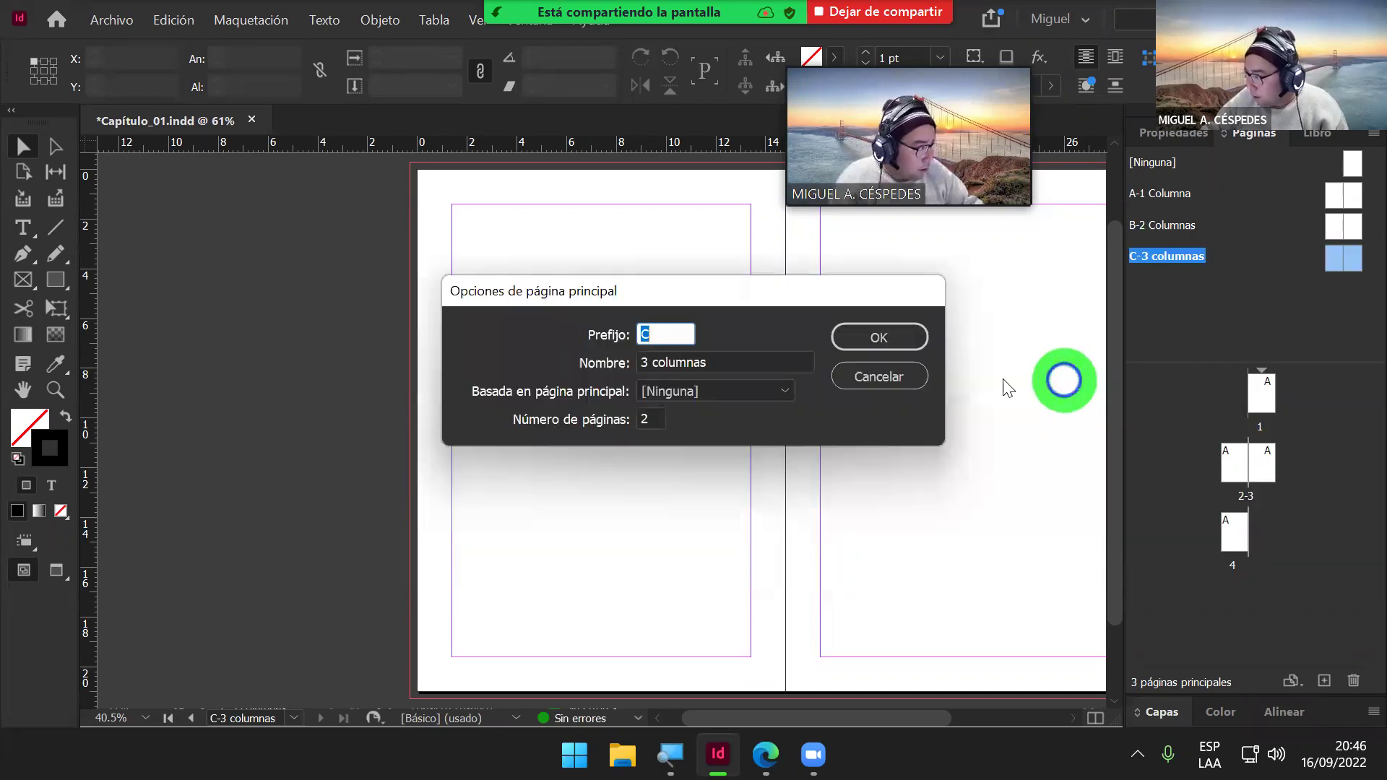
{"action": "left_click", "coordinate": [657, 361]}
{"action": "left_click_drag", "start_coordinate": [653, 362], "coordinate": [660, 362]}
{"action": "left_click", "coordinate": [685, 406]}
{"action": "type", "text": "C"}
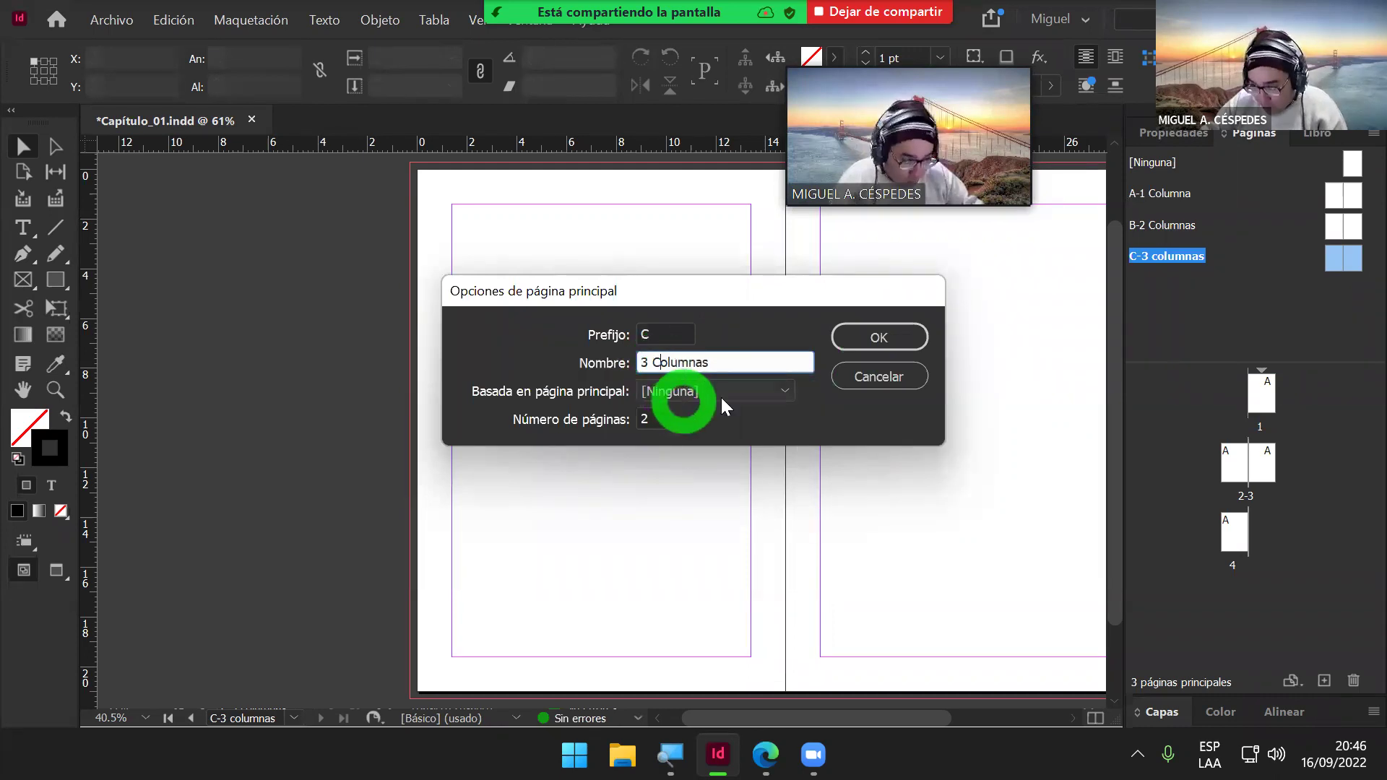
{"action": "left_click", "coordinate": [895, 337]}
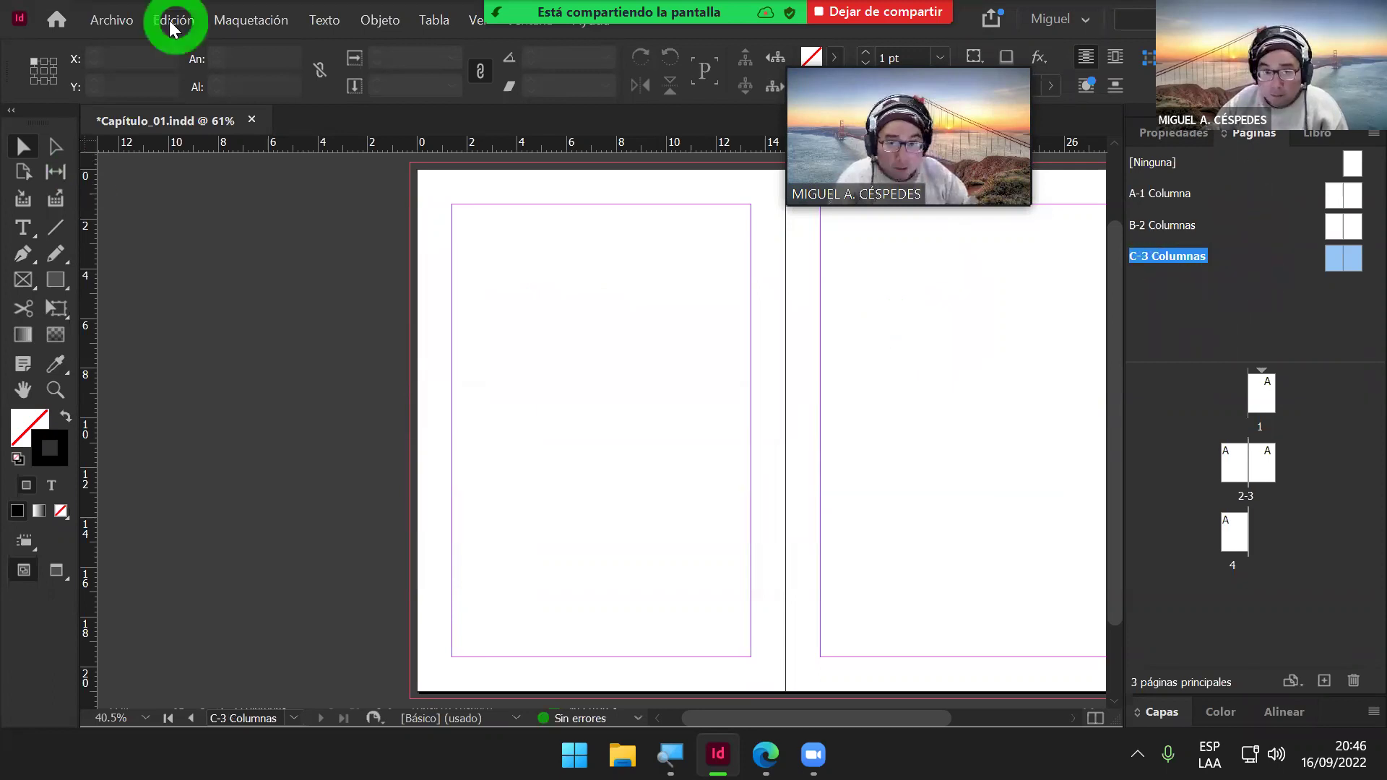
{"action": "left_click", "coordinate": [112, 20]}
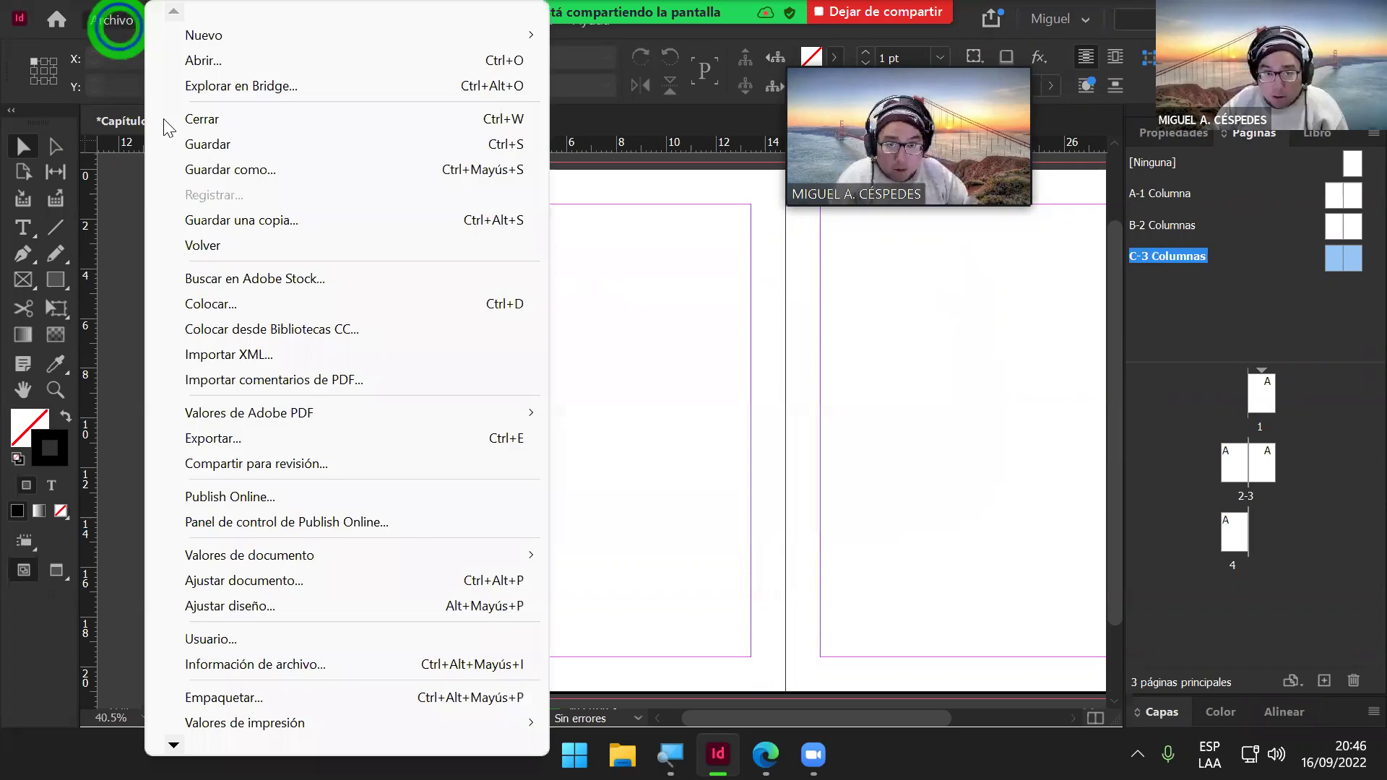
{"action": "left_click", "coordinate": [279, 144]}
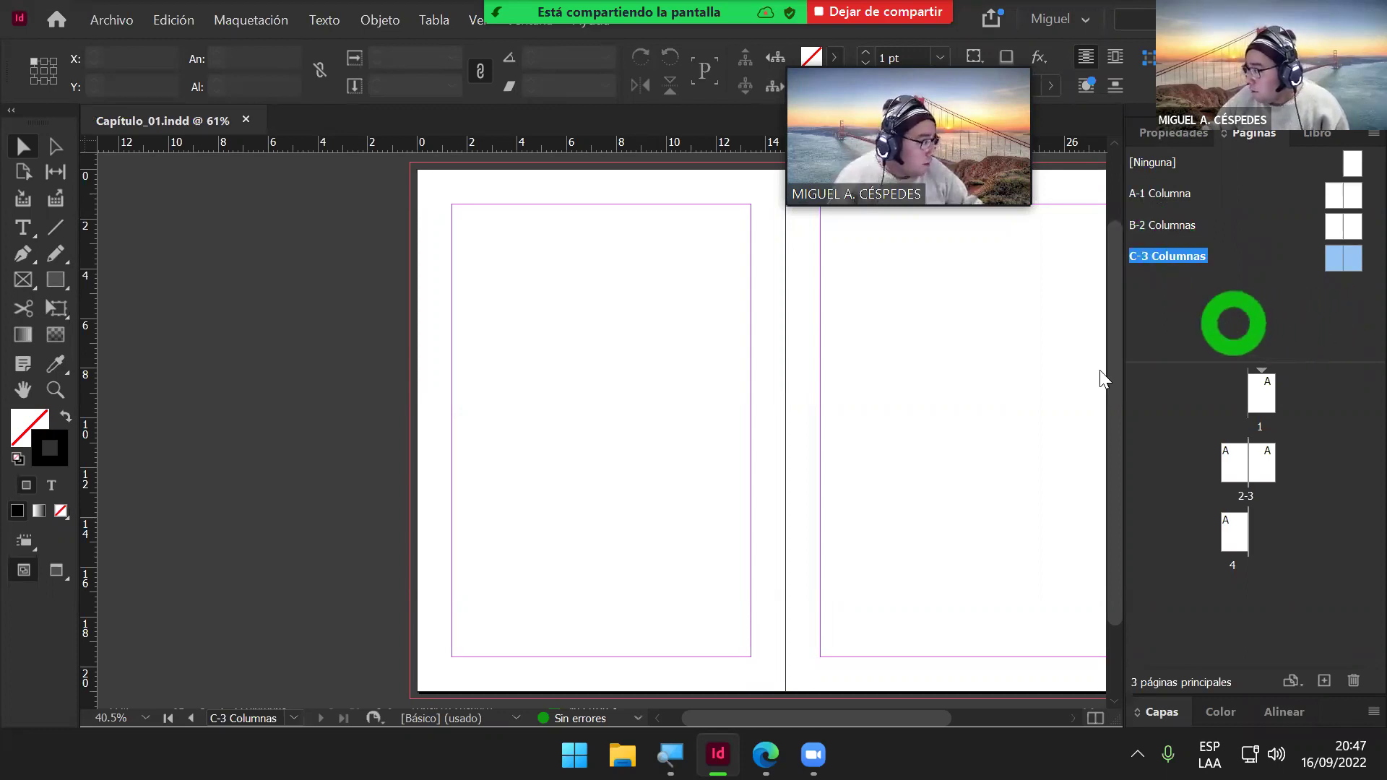
Step: Check Paso 3 of the PDF guide in Edge, return to InDesign and select page 4 of the document
{"action": "left_click", "coordinate": [765, 755]}
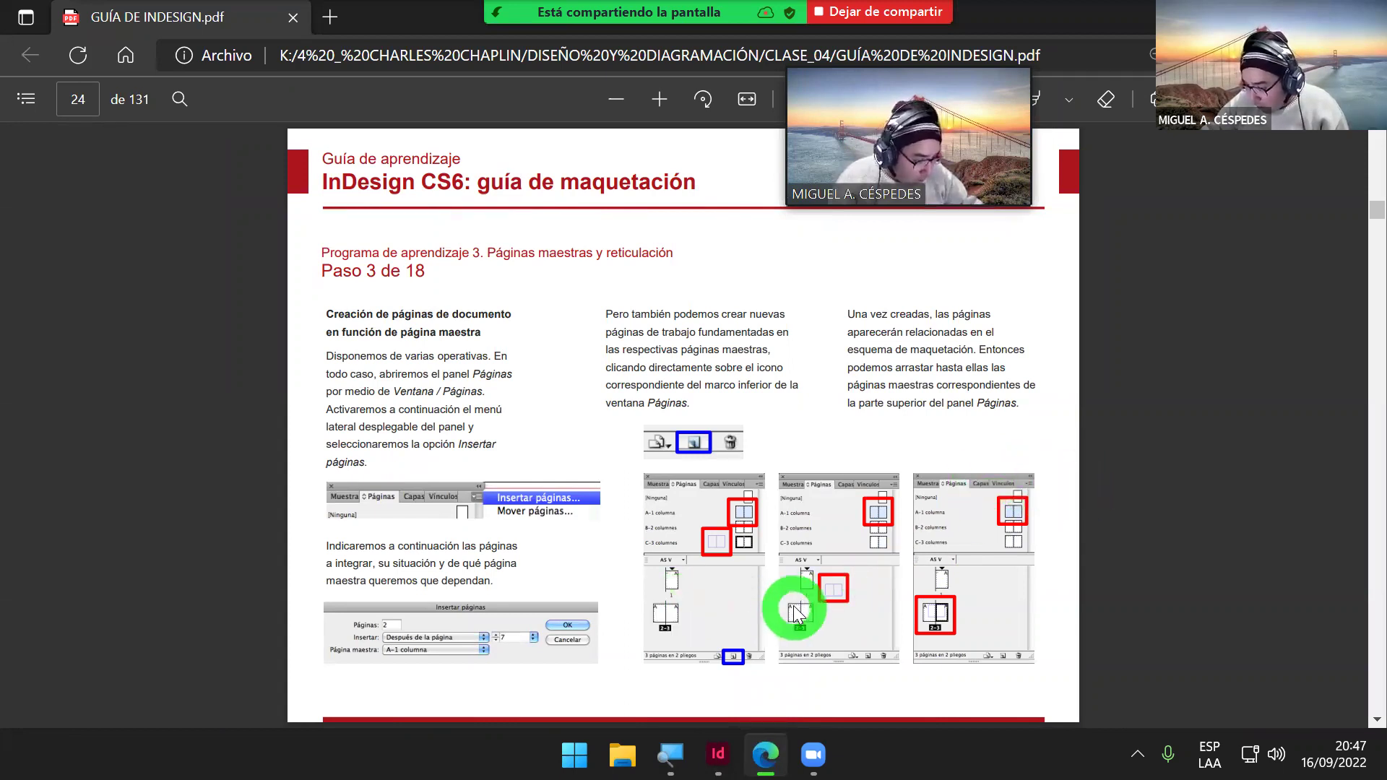
{"action": "key", "text": "alt+Tab"}
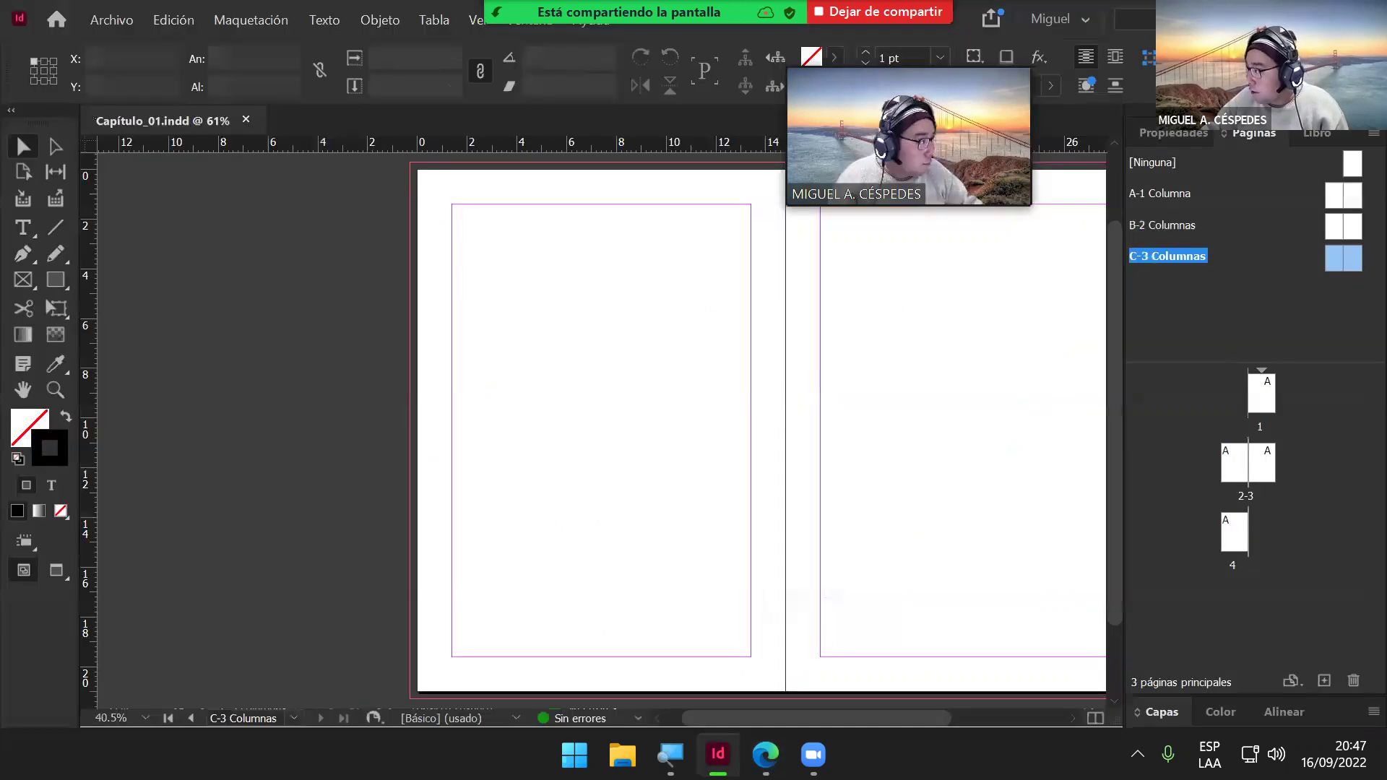
{"action": "left_click", "coordinate": [1250, 541]}
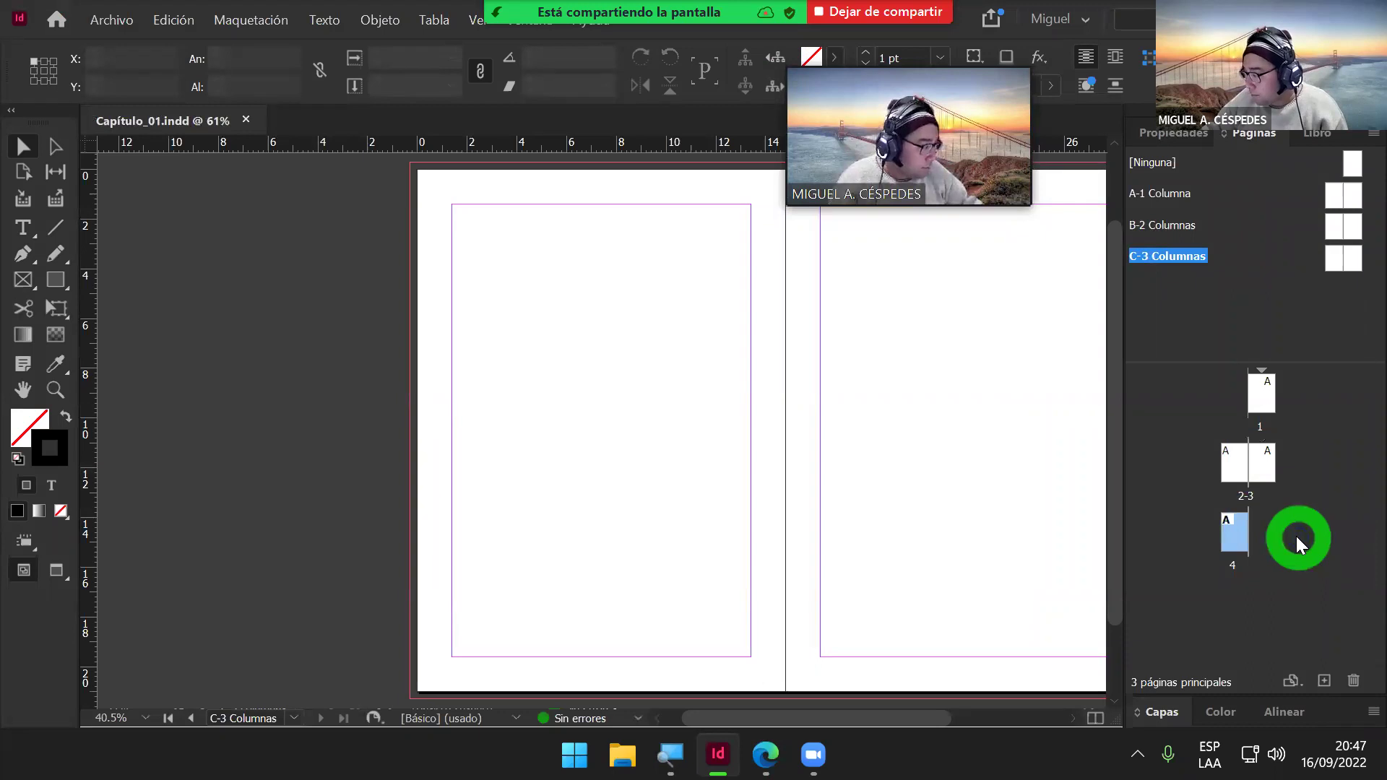
Step: Switch to the PDF guide in Edge and read Paso 3 to Paso 5 on creating pages and master pages
{"action": "left_click", "coordinate": [764, 750]}
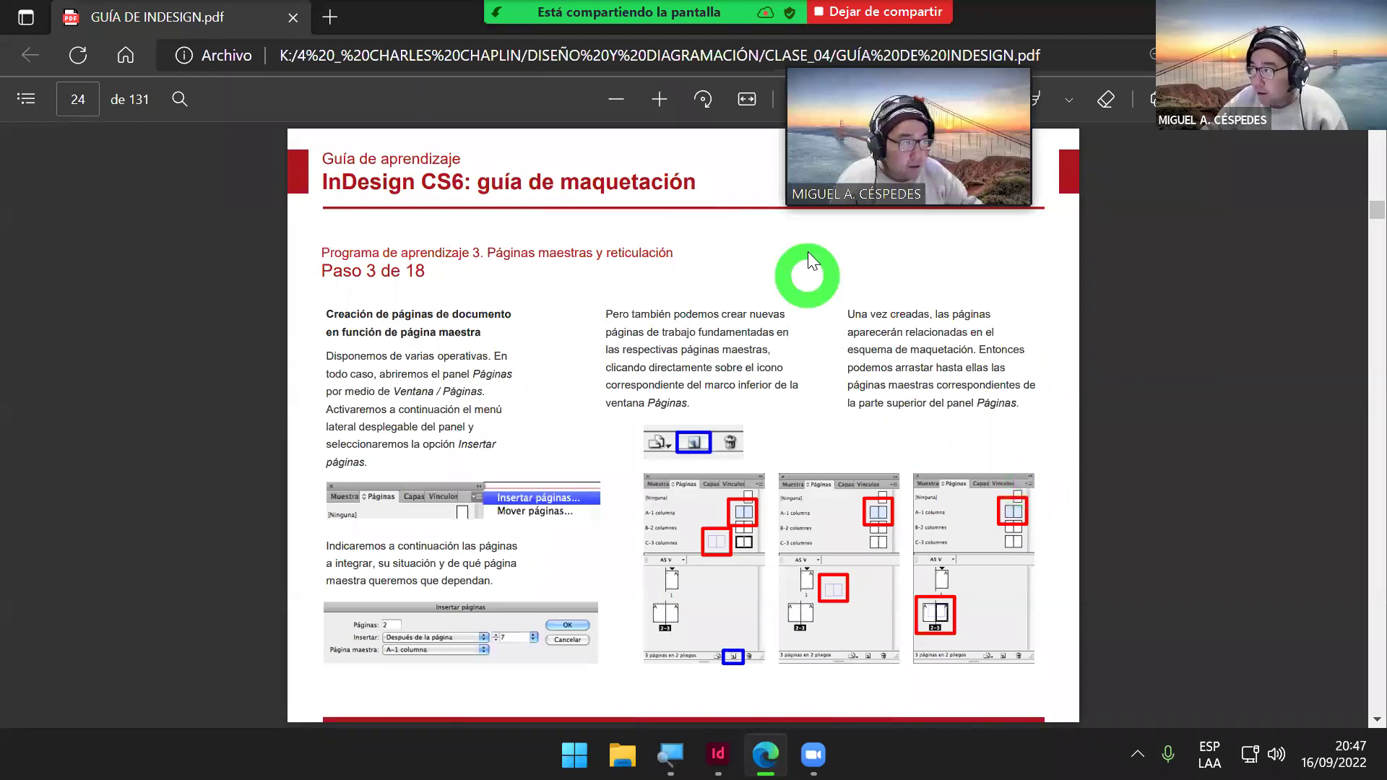
{"action": "mouse_move", "coordinate": [956, 58]}
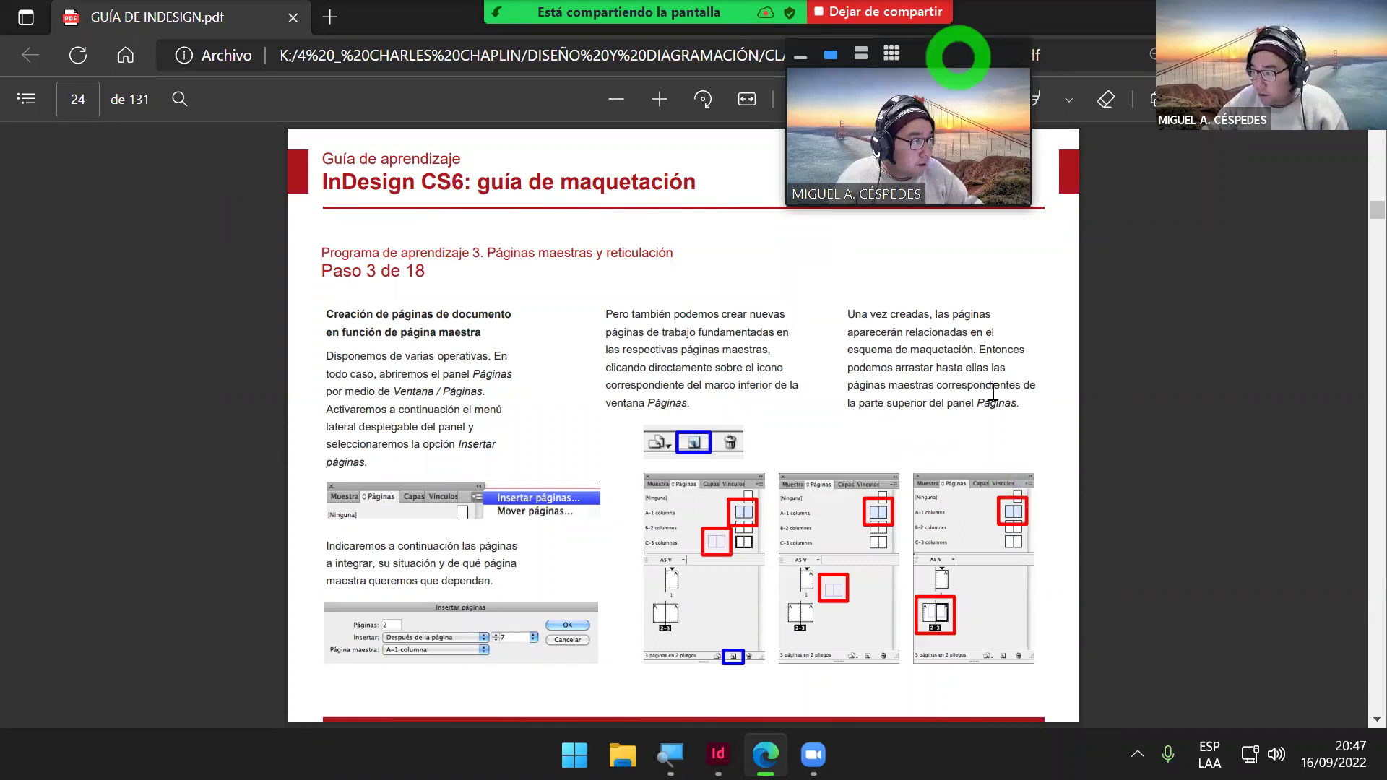
{"action": "scroll", "coordinate": [994, 401], "scroll_direction": "down", "scroll_amount": 4}
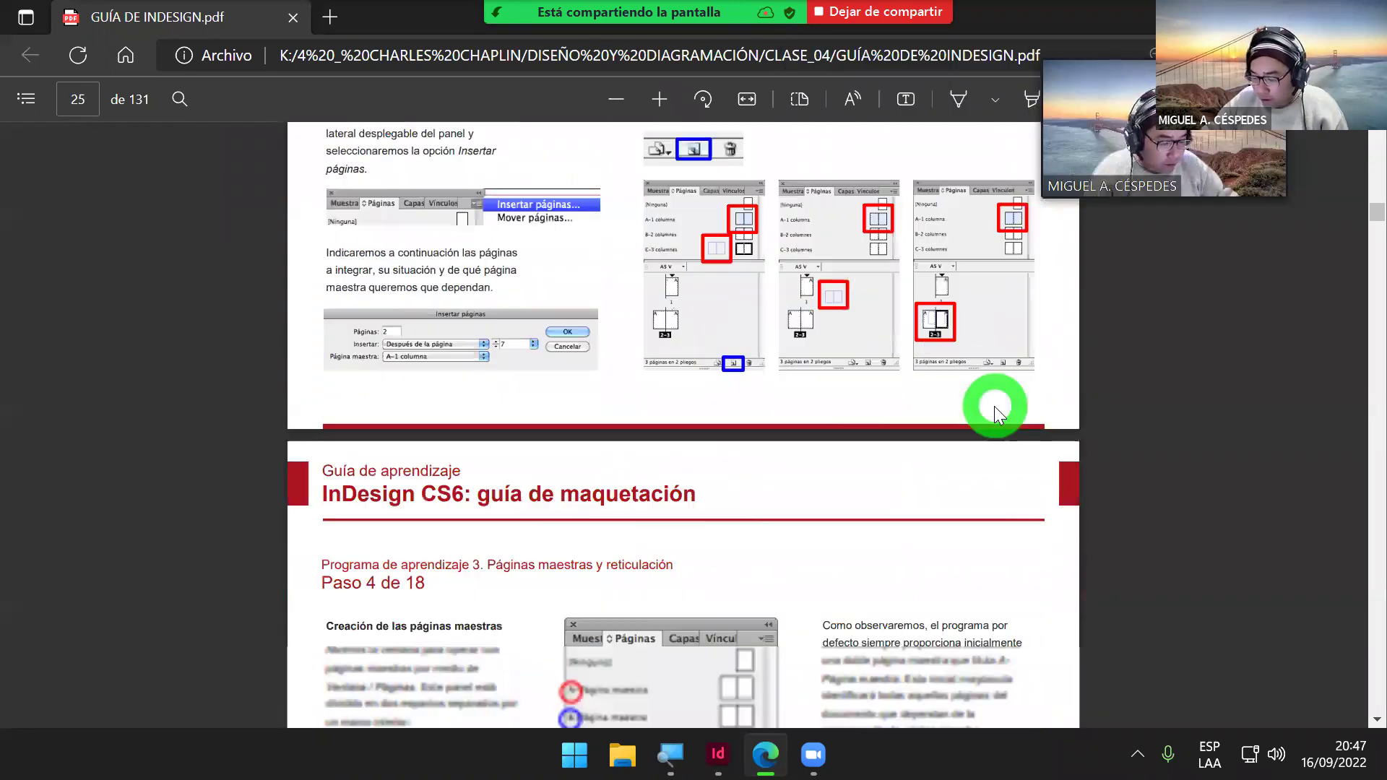
{"action": "scroll", "coordinate": [994, 408], "scroll_direction": "down", "scroll_amount": 3}
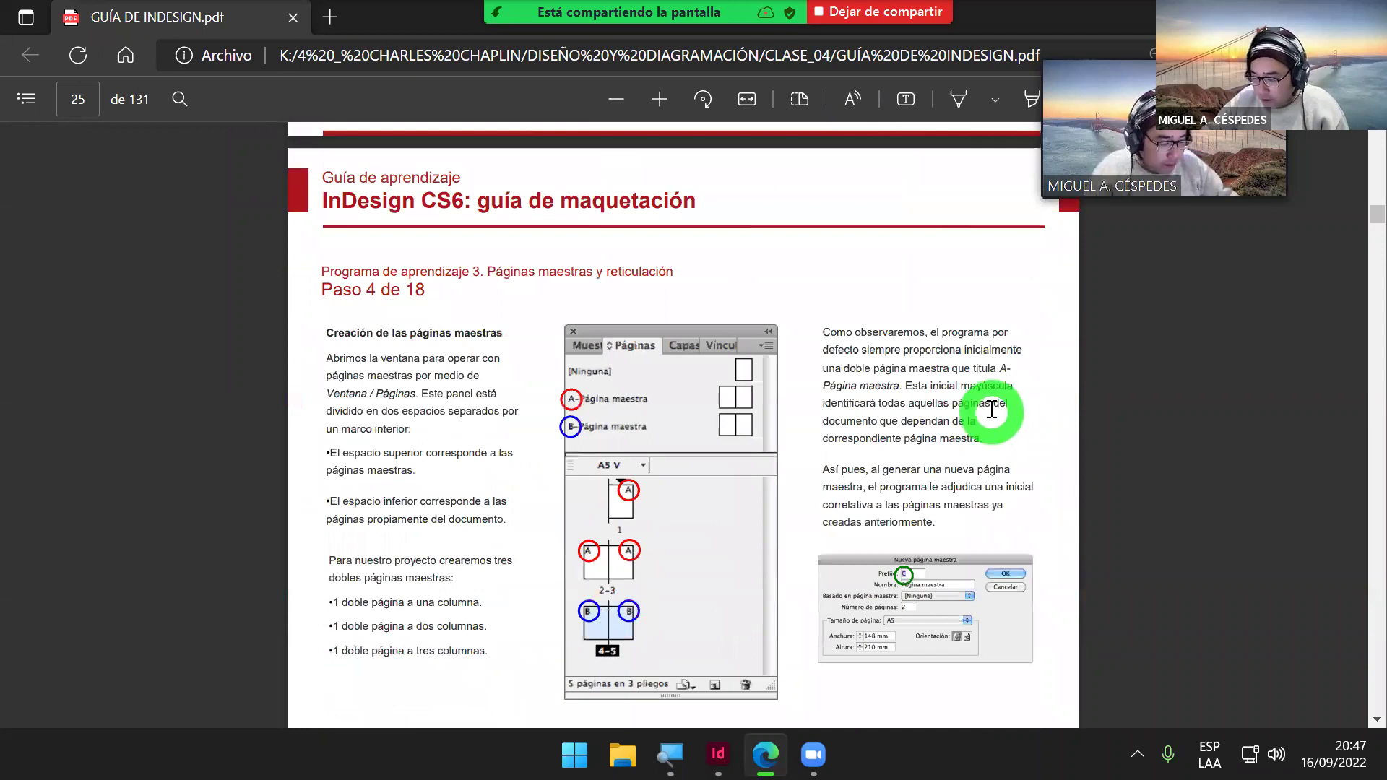
{"action": "scroll", "coordinate": [992, 409], "scroll_direction": "down", "scroll_amount": 1}
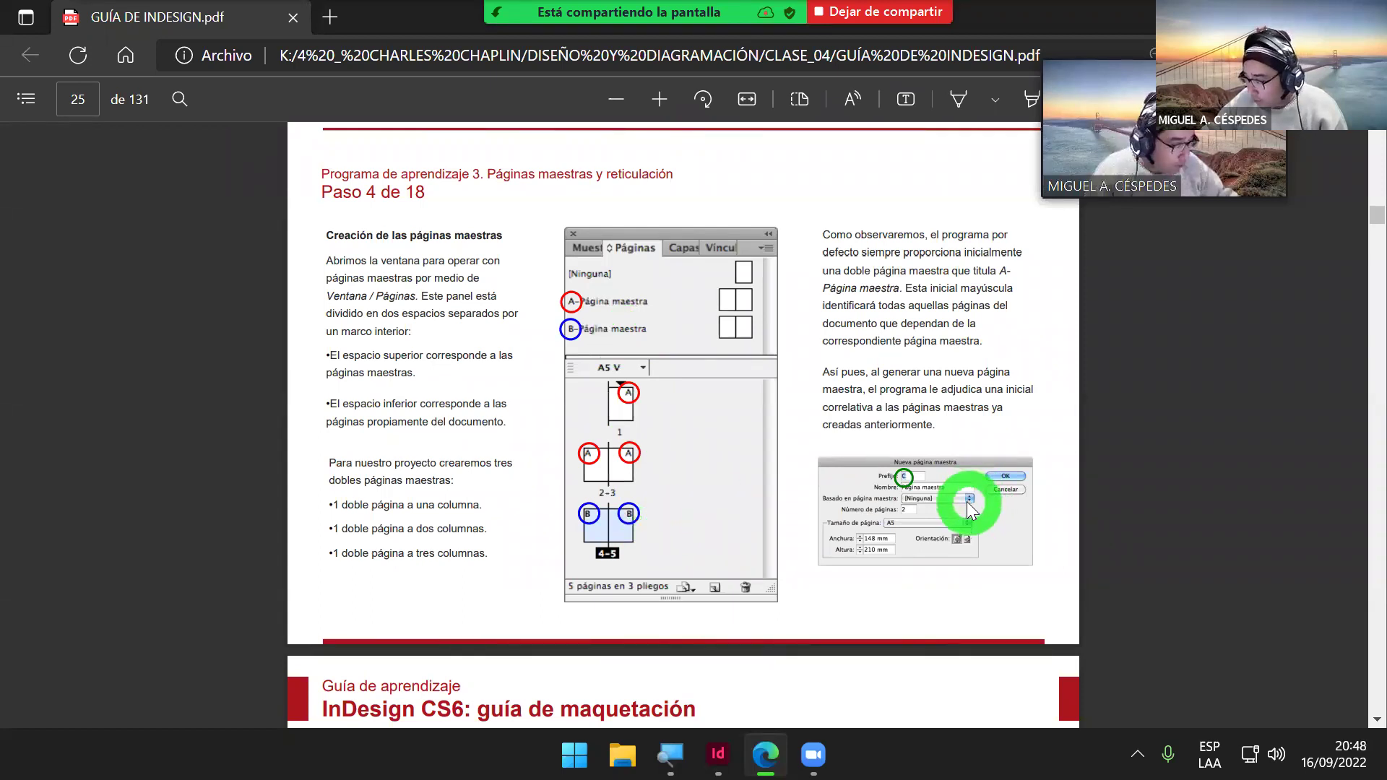
{"action": "scroll", "coordinate": [968, 496], "scroll_direction": "down", "scroll_amount": 2}
{"action": "scroll", "coordinate": [967, 497], "scroll_direction": "down", "scroll_amount": 2}
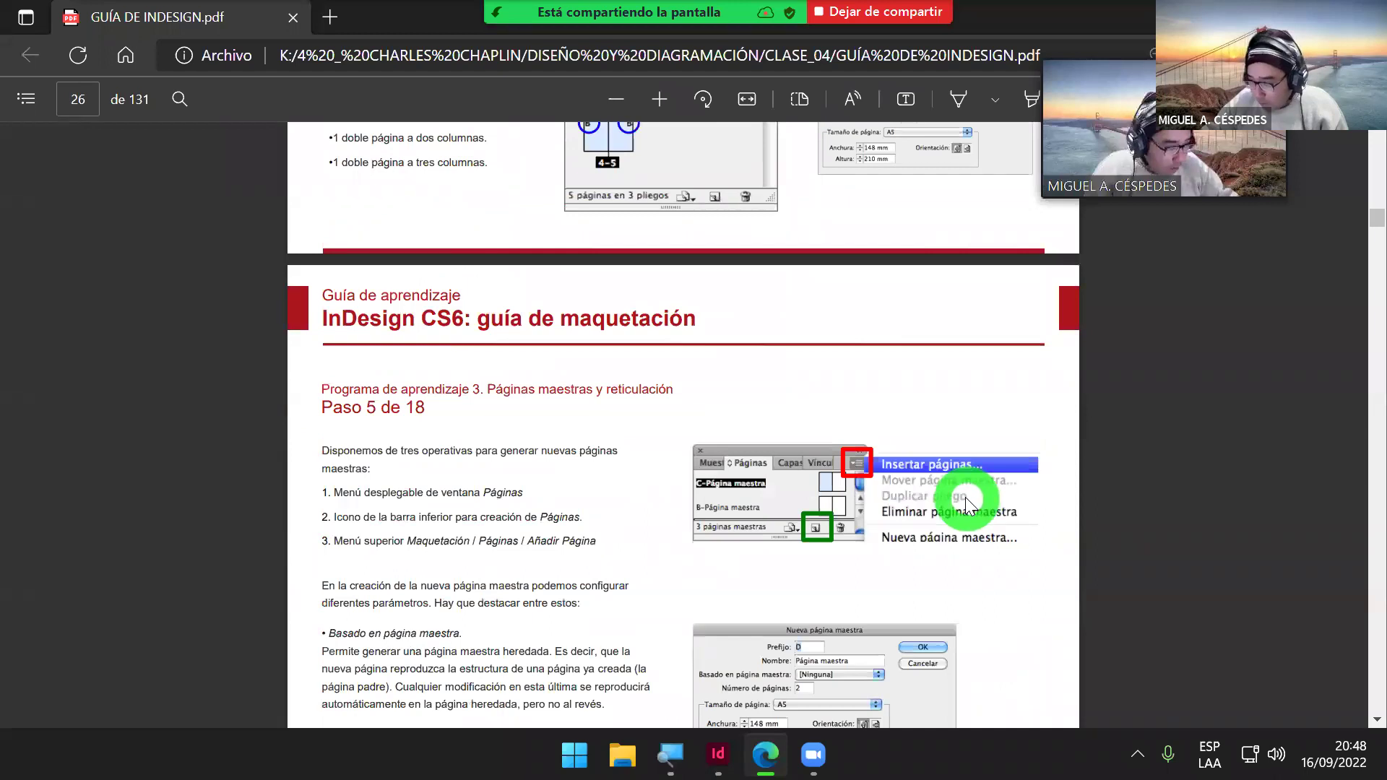
{"action": "scroll", "coordinate": [965, 498], "scroll_direction": "down", "scroll_amount": 1}
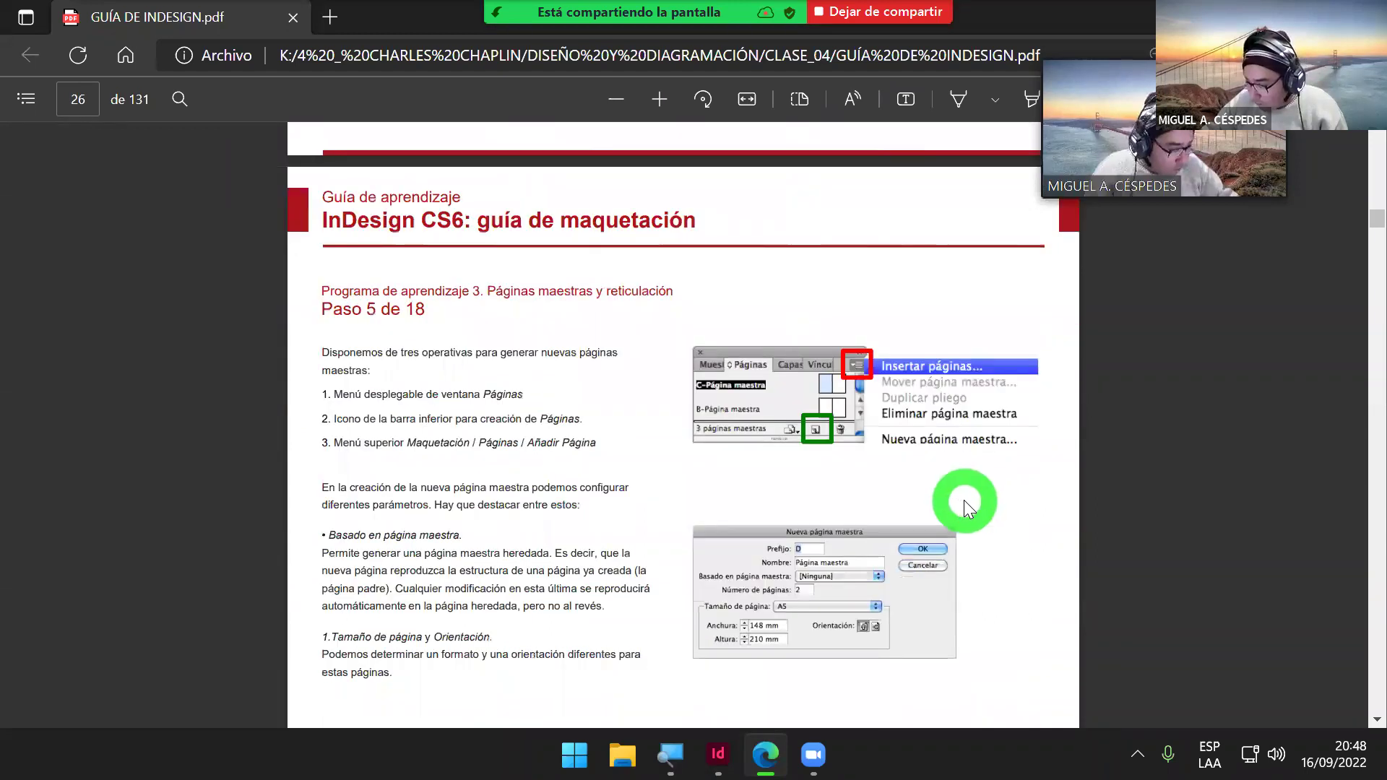
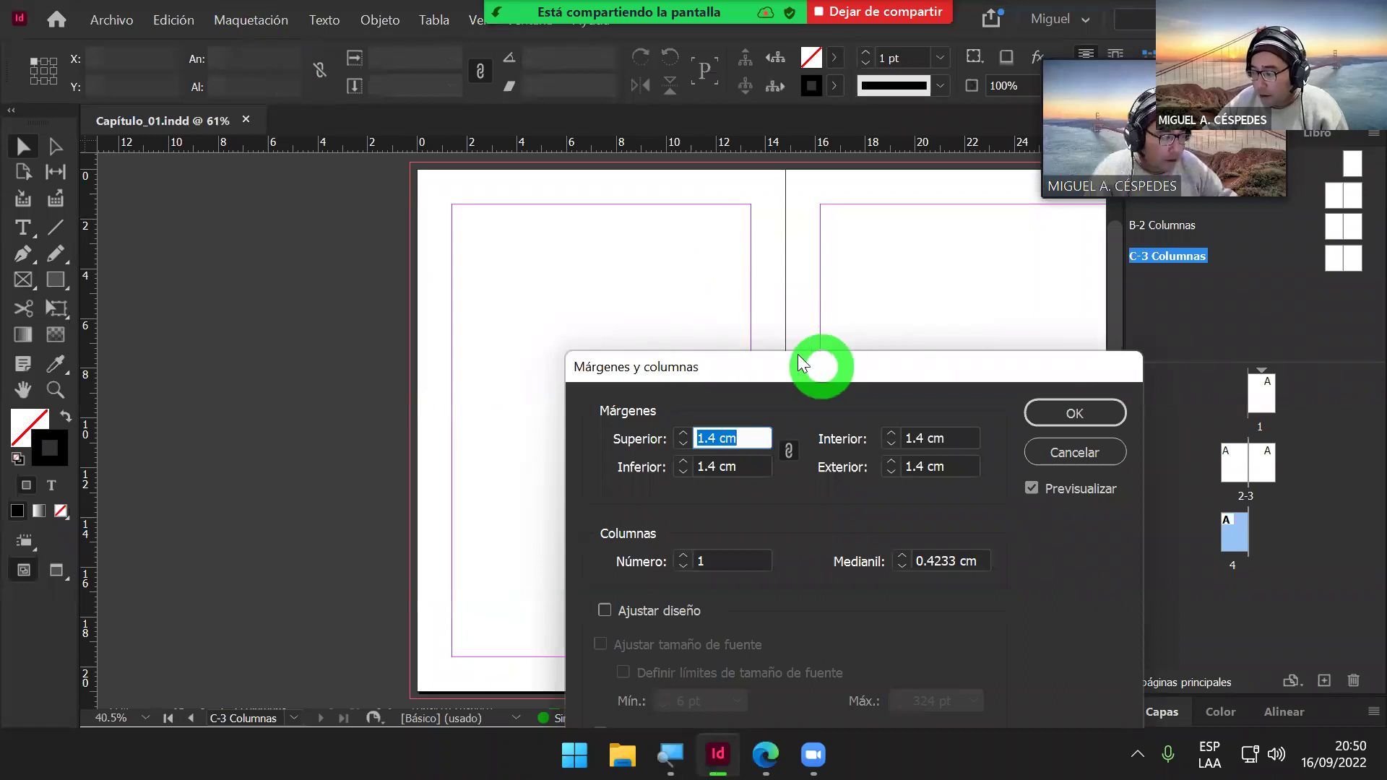
Step: Examine the margin values and the option linking them in InDesign's Márgenes y columnas dialog
{"action": "left_click_drag", "start_coordinate": [397, 270], "coordinate": [434, 271]}
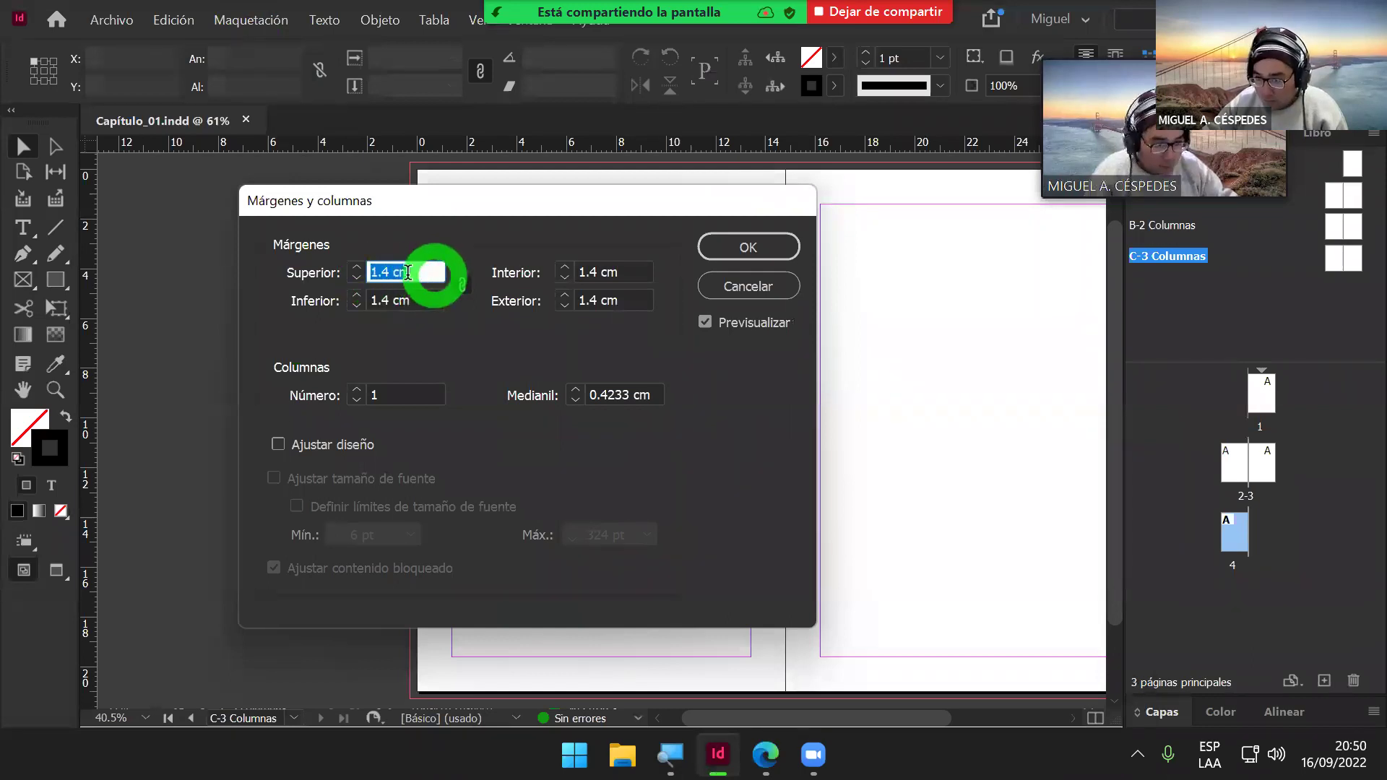
{"action": "left_click", "coordinate": [361, 271]}
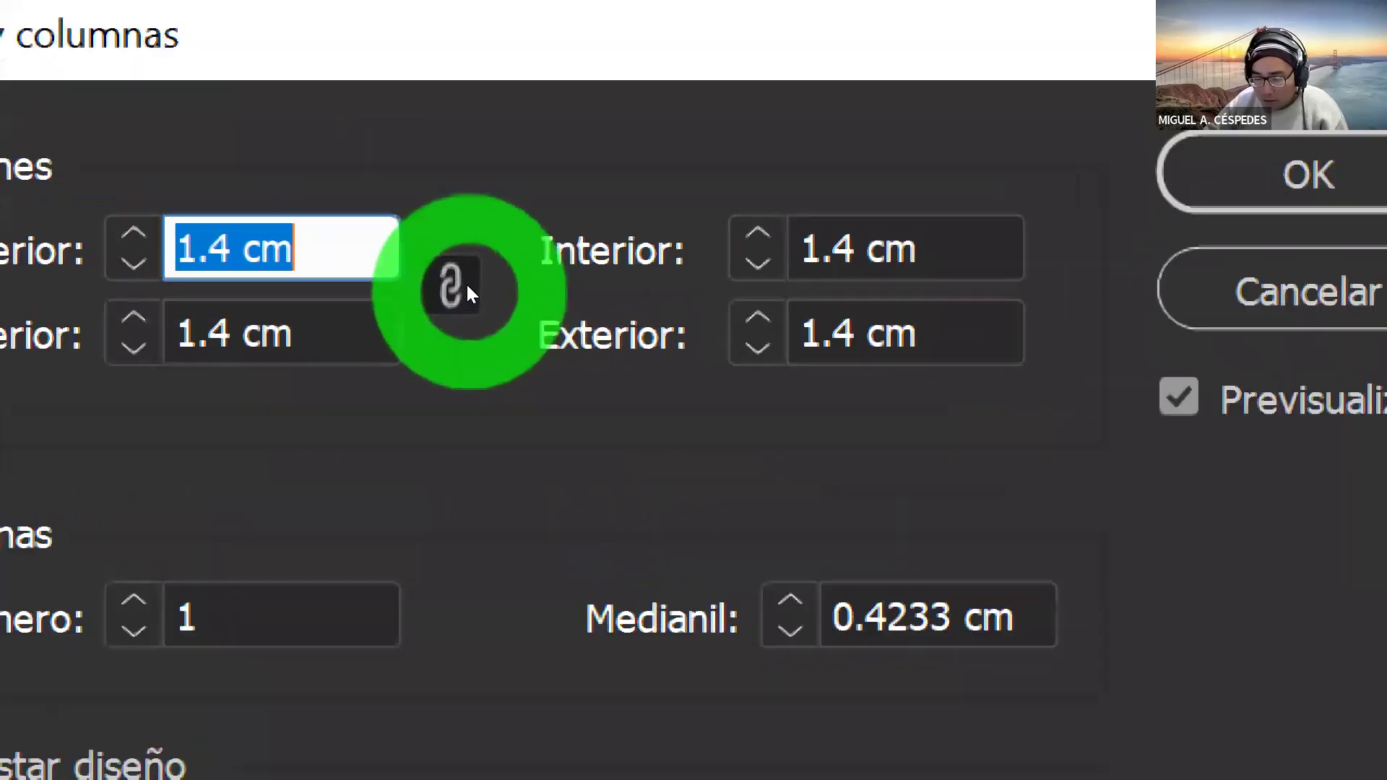
{"action": "left_click", "coordinate": [466, 285]}
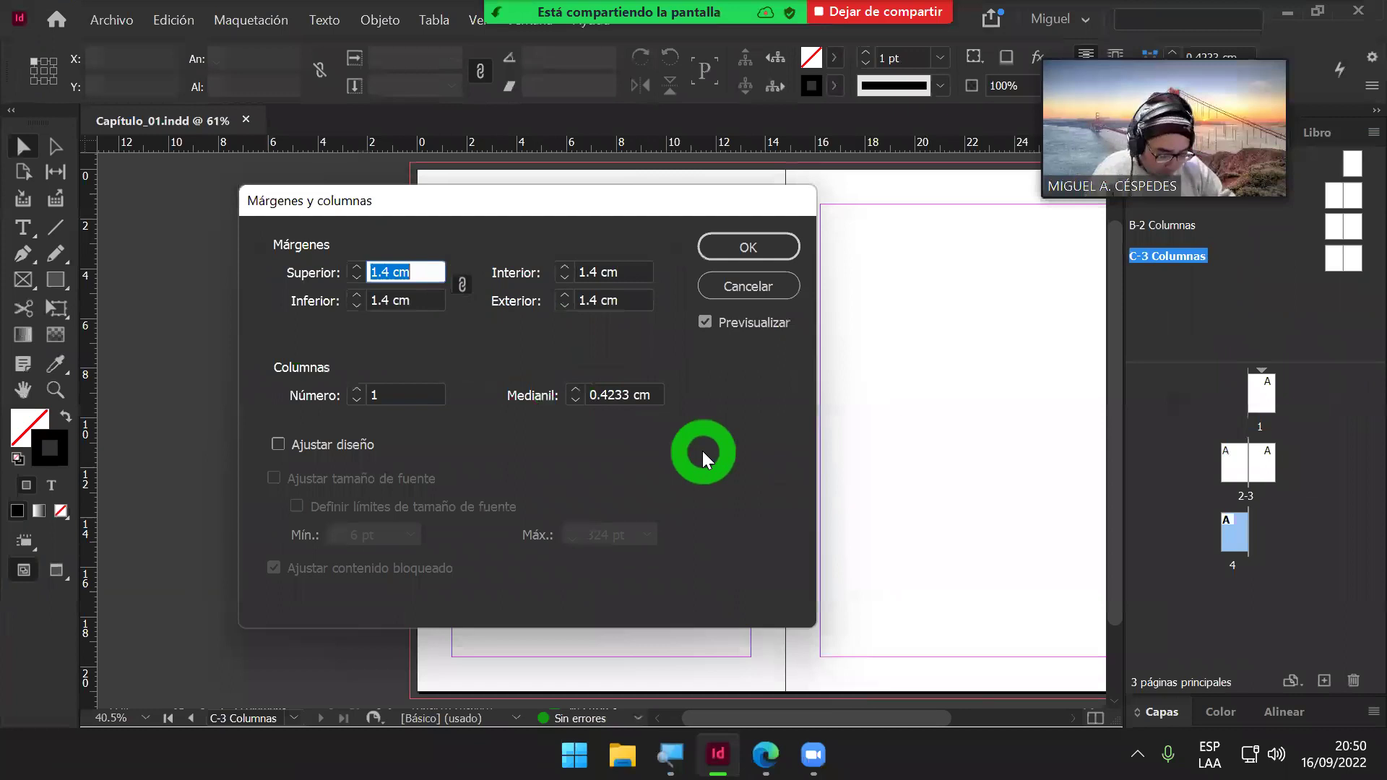
Step: Open Word with a new blank document and display the available bibliography citation styles
{"action": "key", "text": "super"}
{"action": "type", "text": "WORD"}
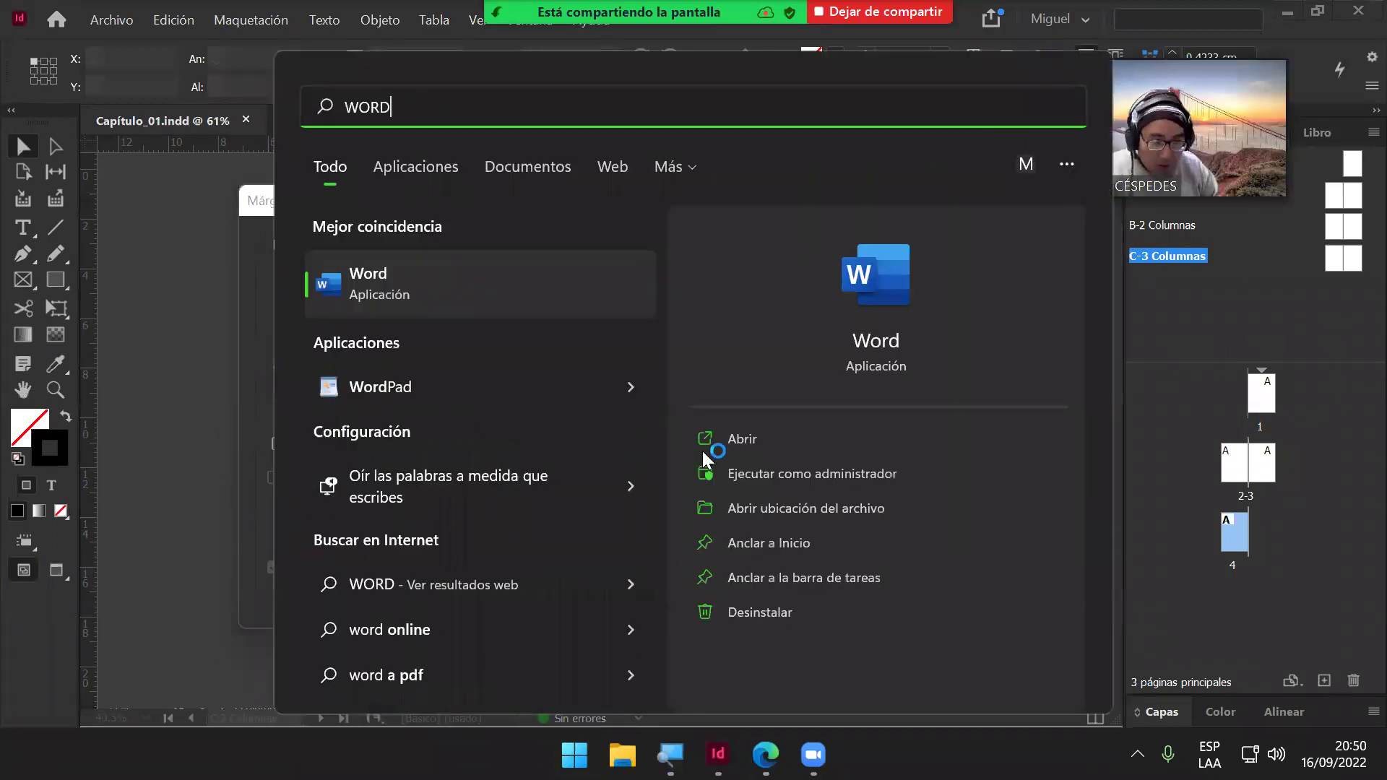
{"action": "left_click", "coordinate": [702, 451]}
{"action": "left_click", "coordinate": [359, 217]}
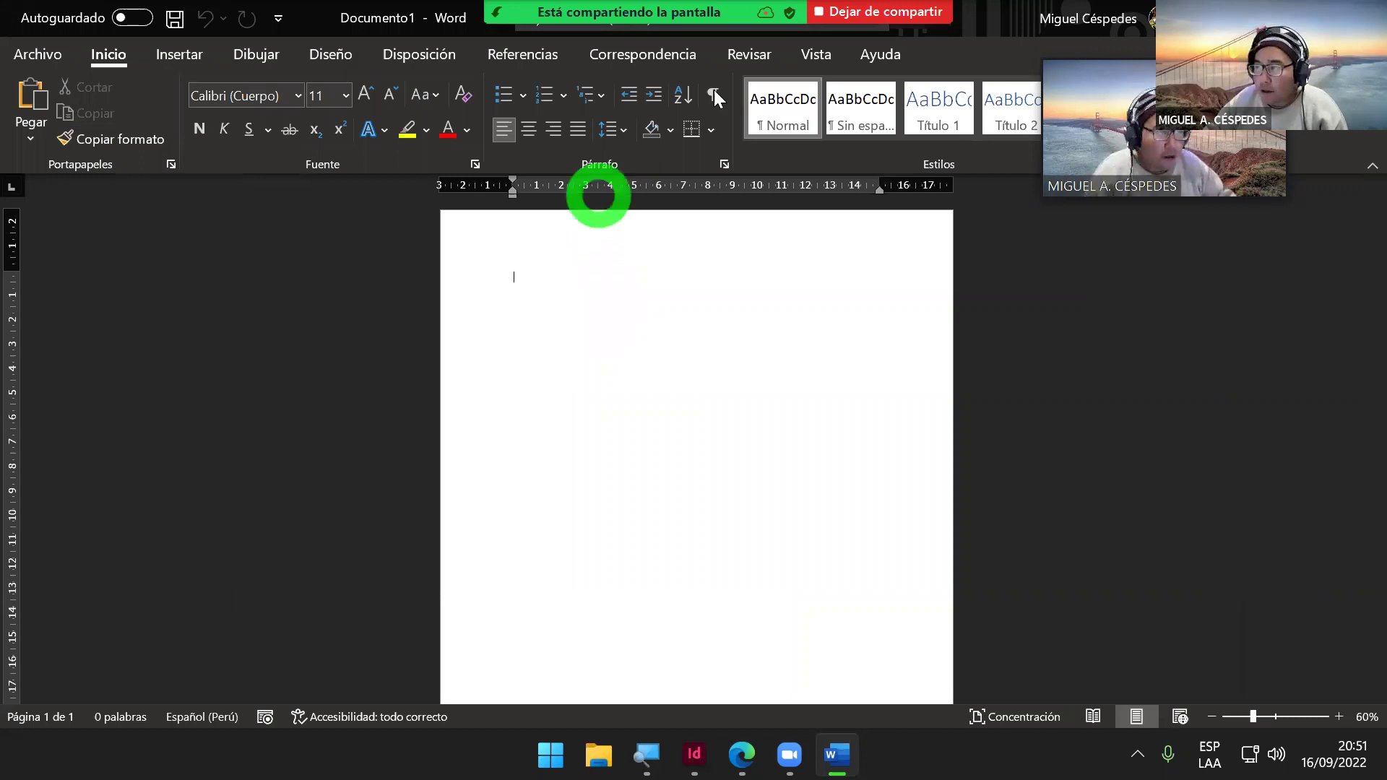
{"action": "left_click", "coordinate": [550, 57]}
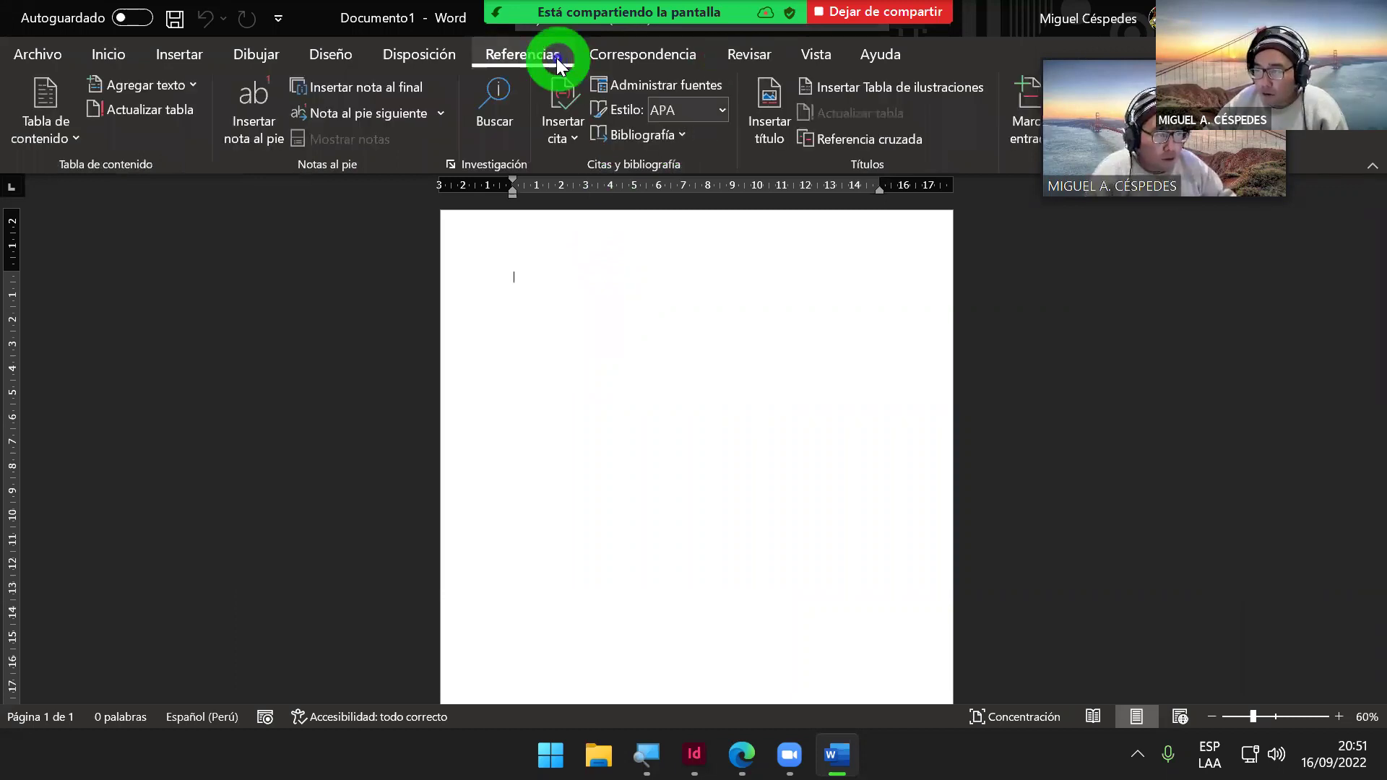
{"action": "left_click", "coordinate": [723, 112]}
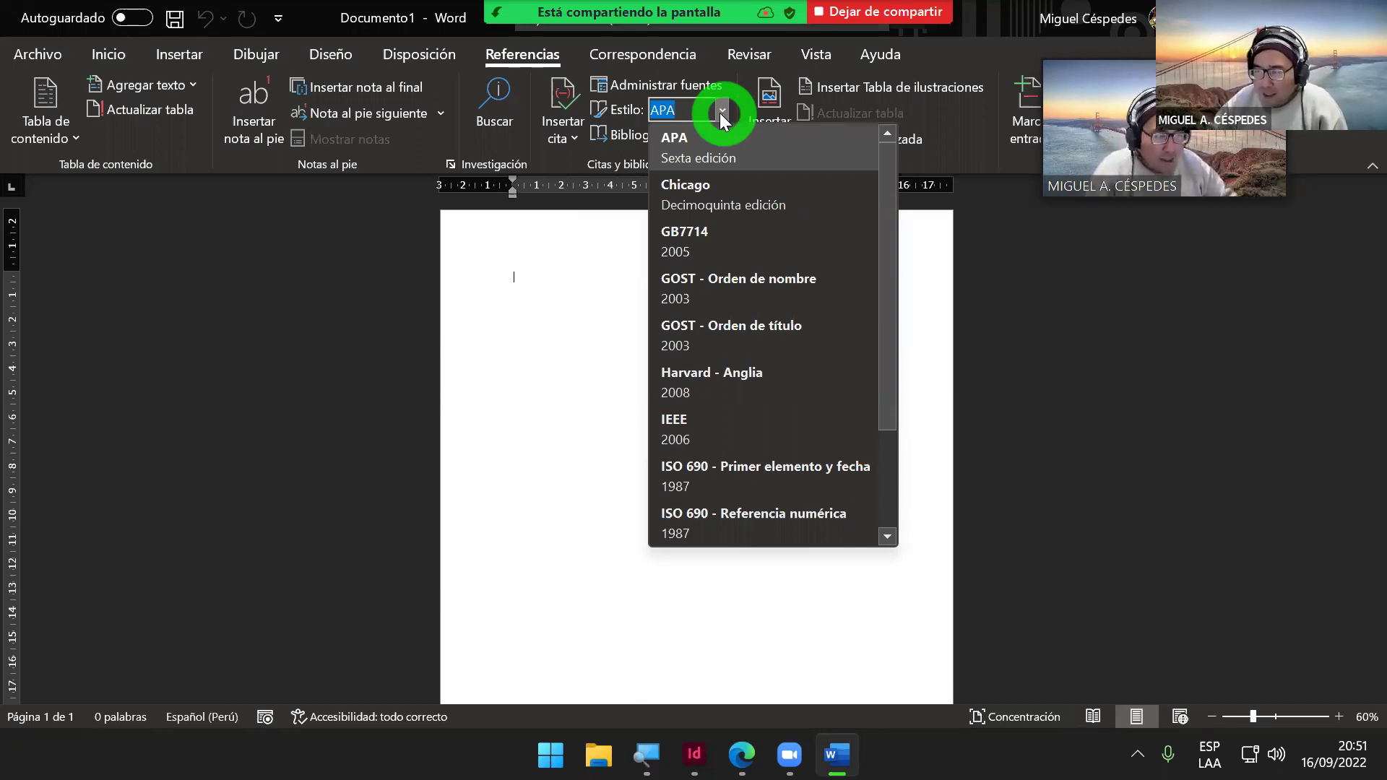
Step: Generate sample text in the blank document with the formula =RAND(5,5)
{"action": "left_click", "coordinate": [572, 251]}
{"action": "type", "text": "=RAND"}
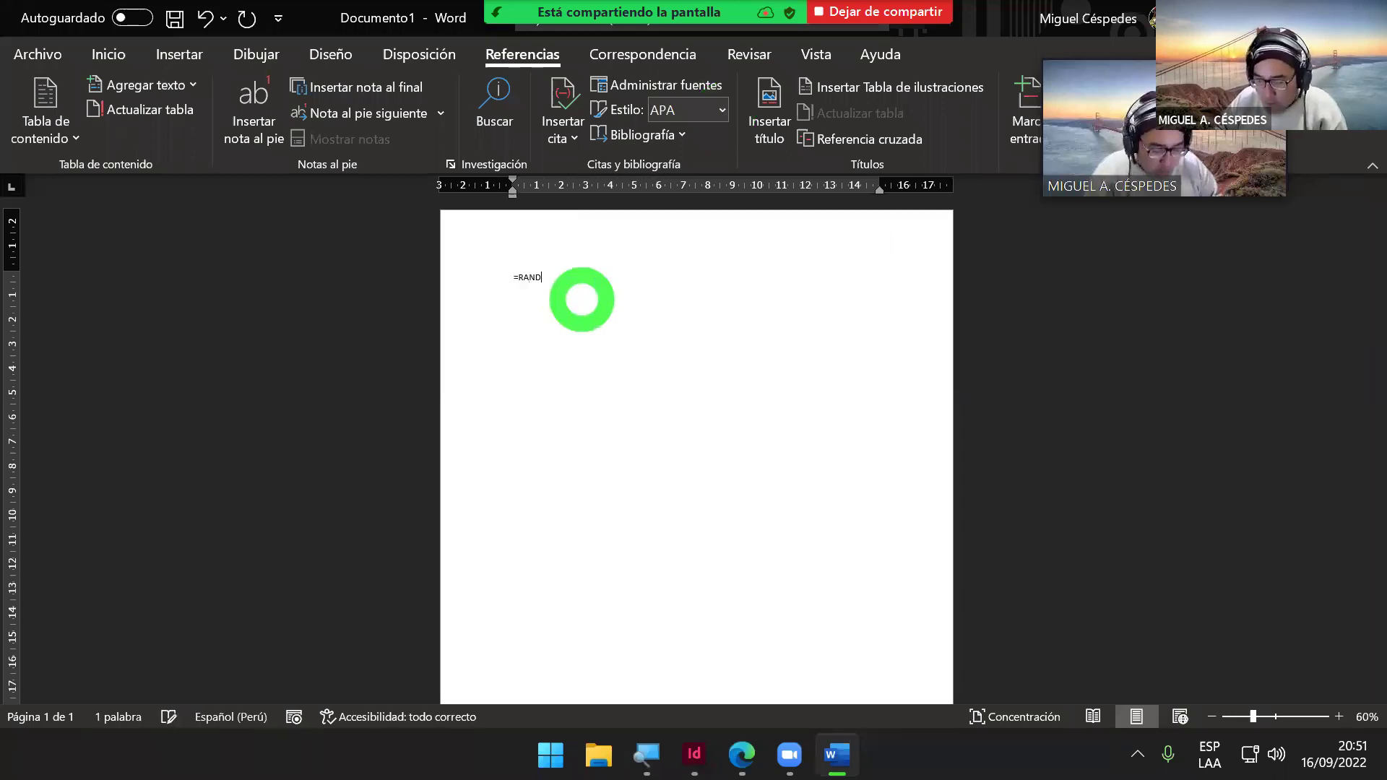
{"action": "type", "text": "(5"}
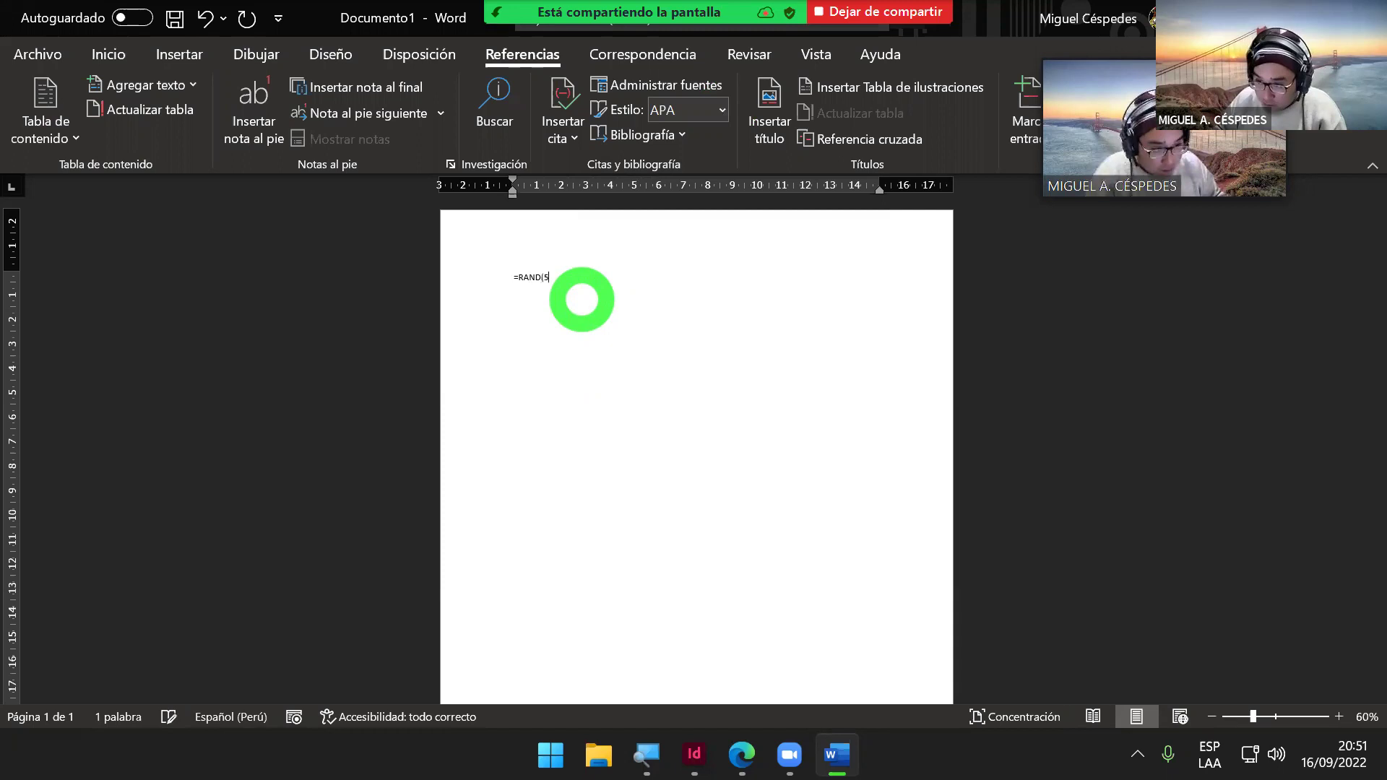
{"action": "type", "text": ",5)"}
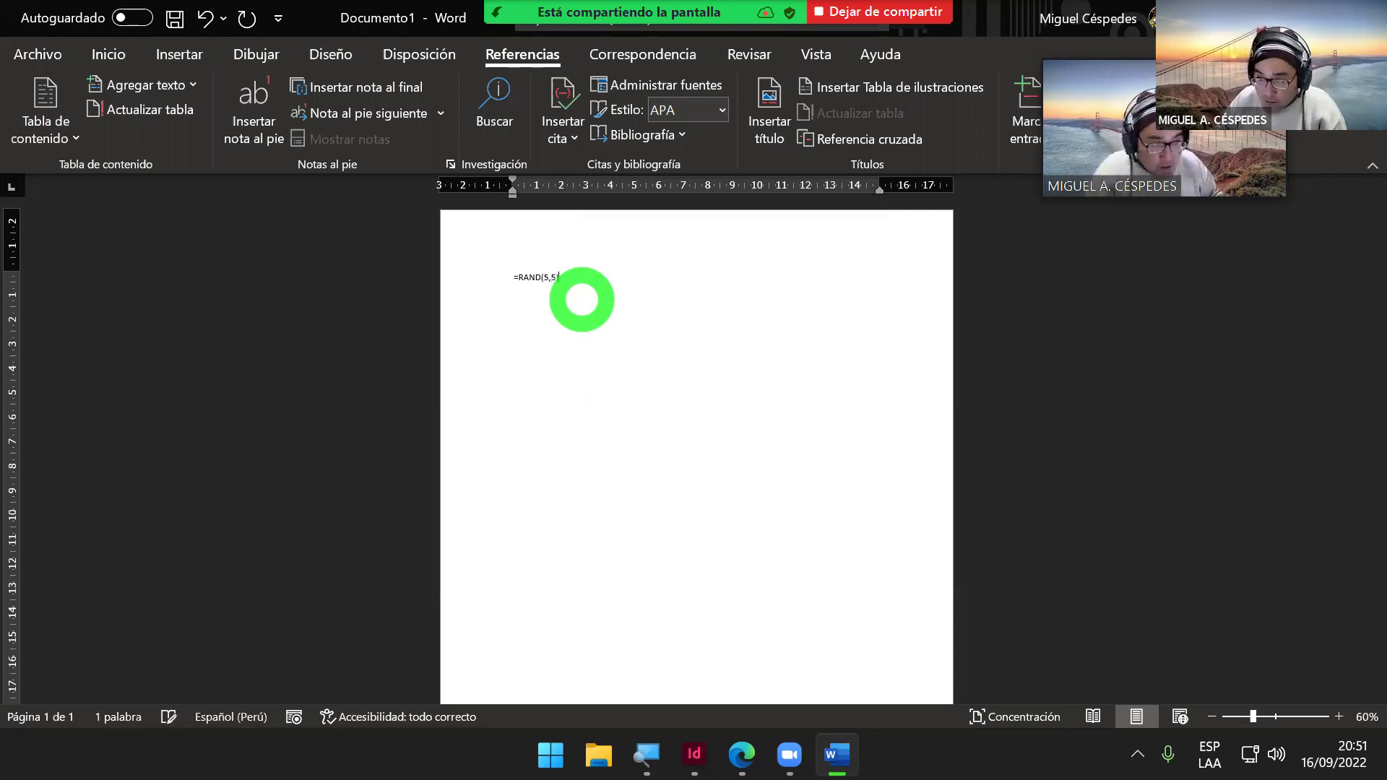
{"action": "key", "text": "Return"}
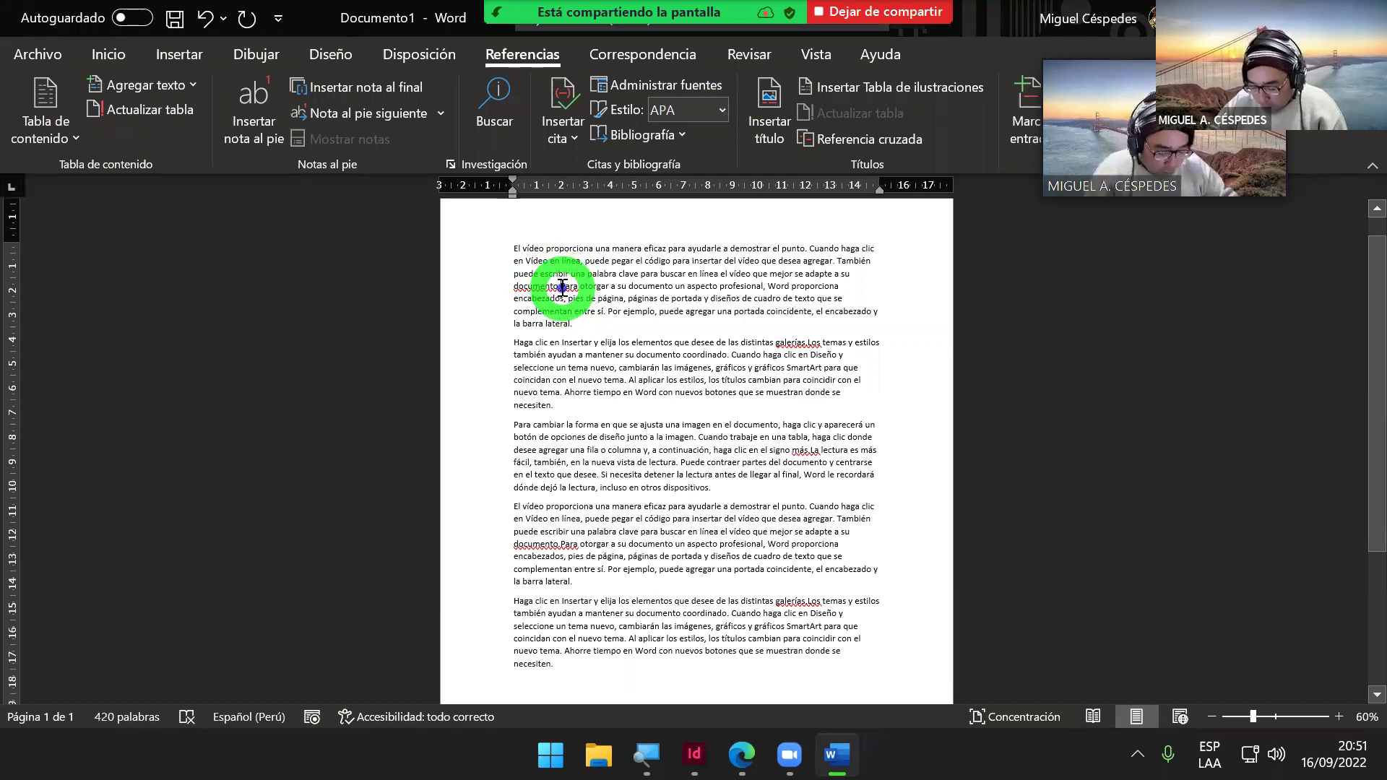
Step: Run the spelling check on the sample text, accepting the first suggestion for each flagged word pair, such as "documento. Para"
{"action": "key", "text": "F7"}
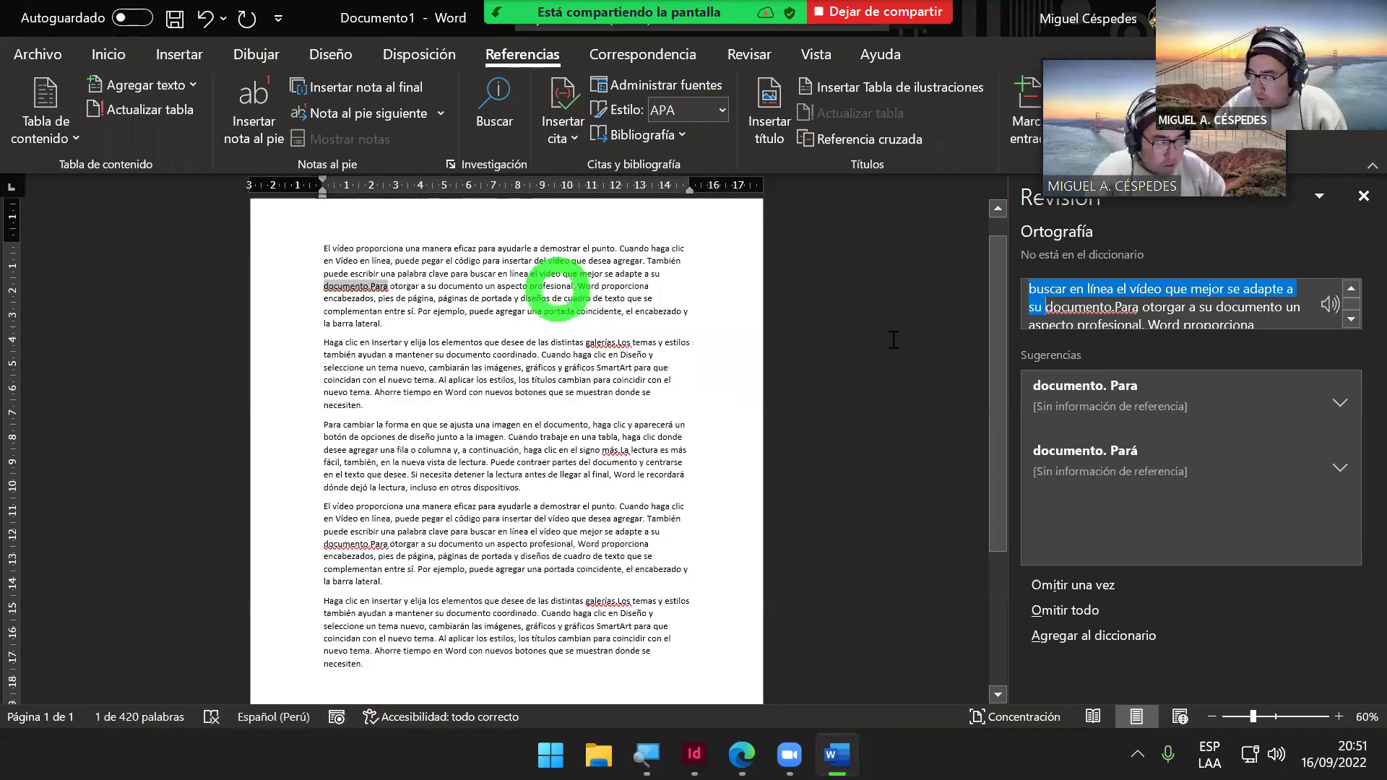
{"action": "left_click", "coordinate": [1091, 385]}
{"action": "left_click", "coordinate": [1117, 386]}
{"action": "left_click", "coordinate": [1117, 385]}
{"action": "left_click", "coordinate": [1117, 385]}
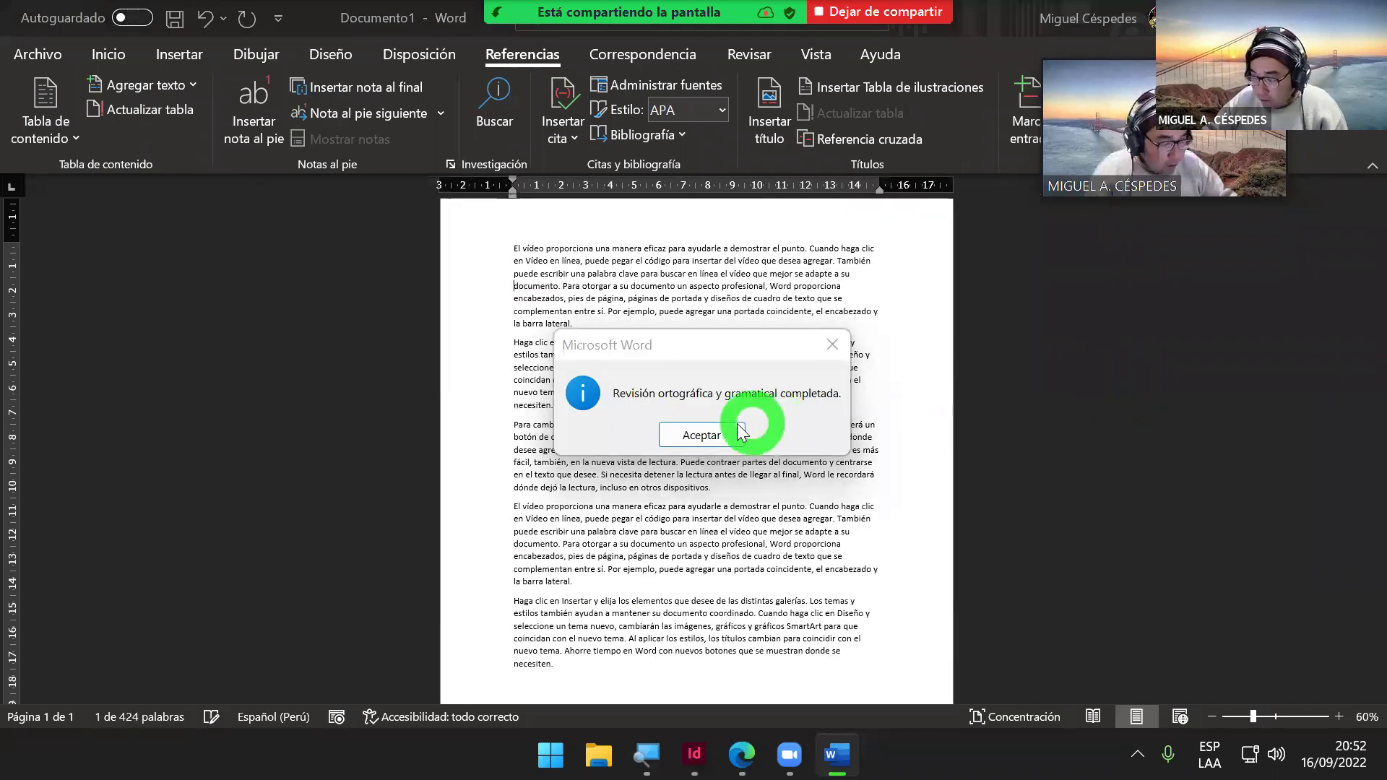
{"action": "left_click", "coordinate": [704, 432]}
Step: Set the line spacing of the whole text to 1.5 and justify all its paragraphs
{"action": "scroll", "coordinate": [774, 397], "scroll_direction": "up", "scroll_amount": 1, "text": "ctrl"}
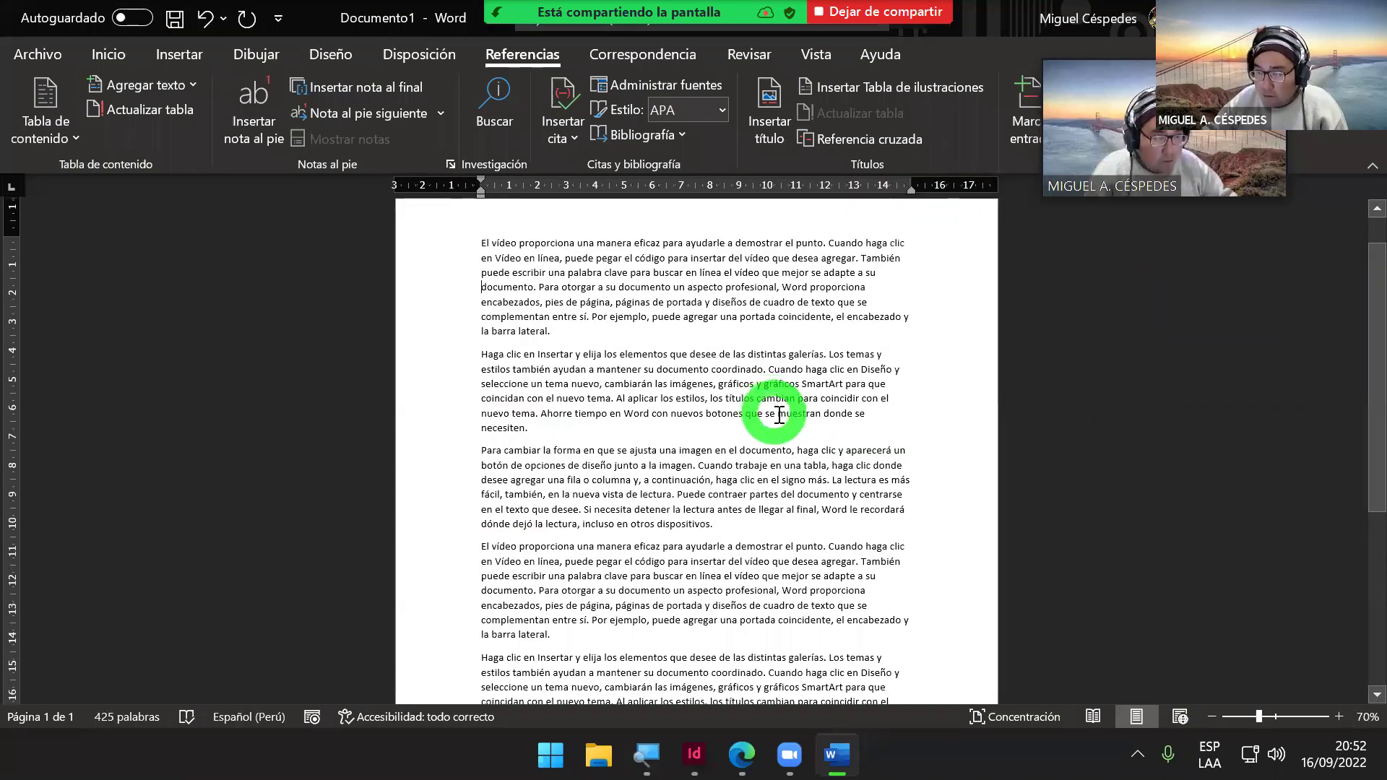
{"action": "scroll", "coordinate": [782, 432], "scroll_direction": "up", "scroll_amount": 2, "text": "ctrl"}
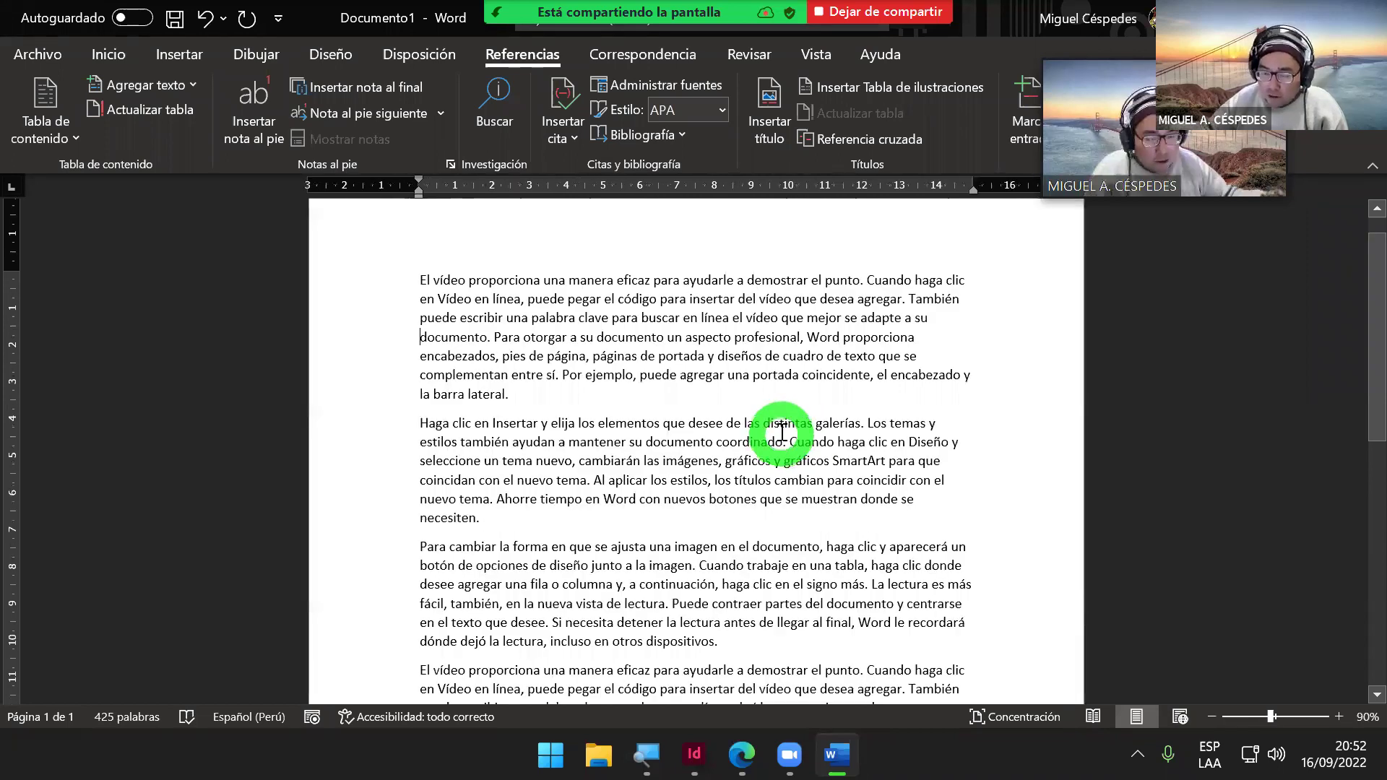
{"action": "left_click", "coordinate": [569, 318]}
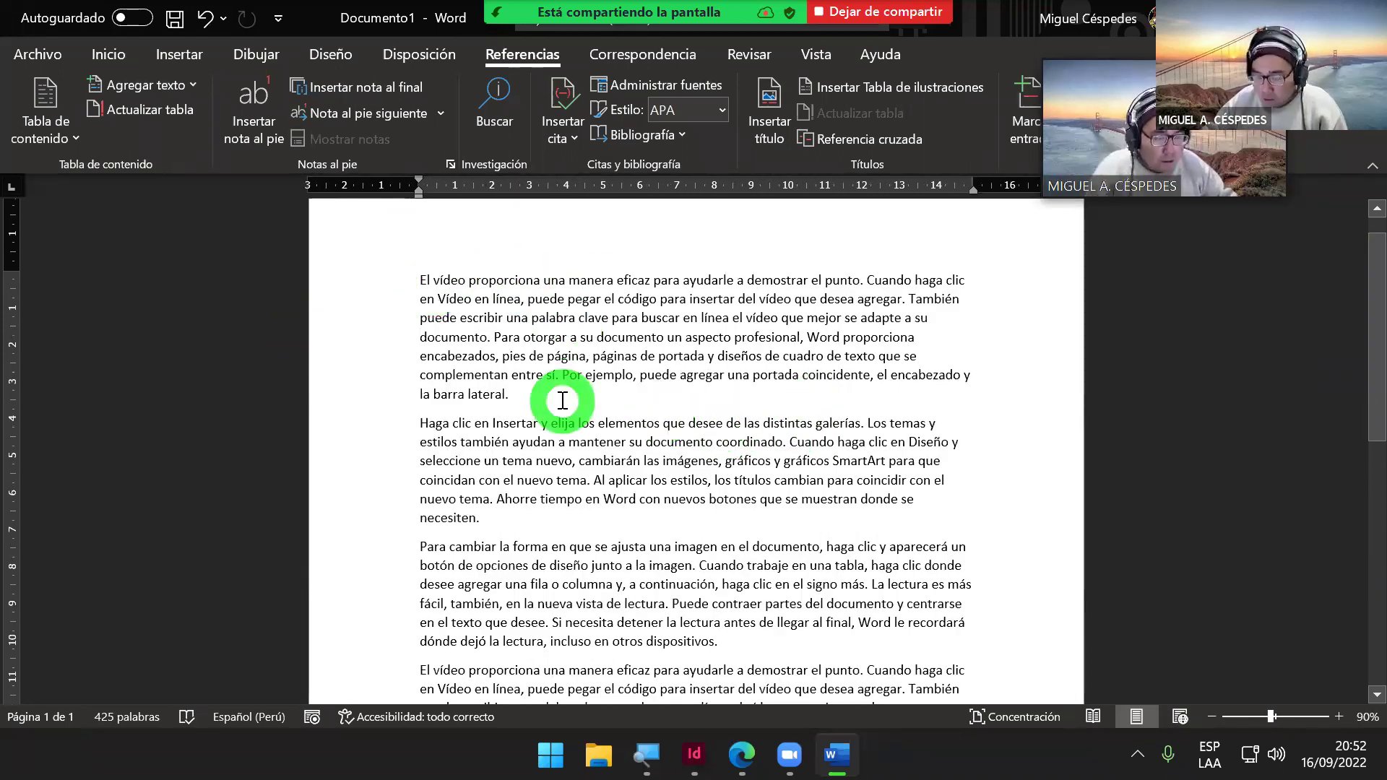
{"action": "key", "text": "ctrl+a"}
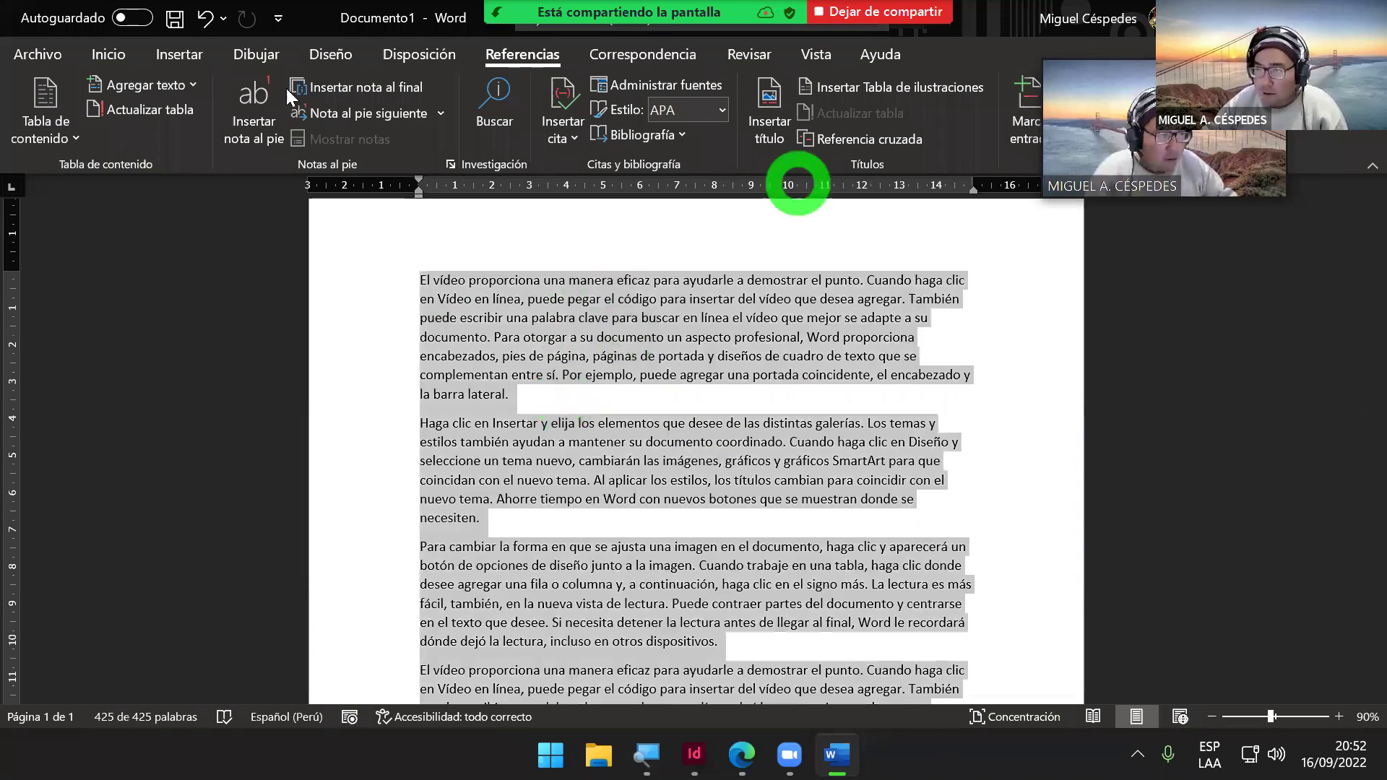
{"action": "left_click", "coordinate": [108, 58]}
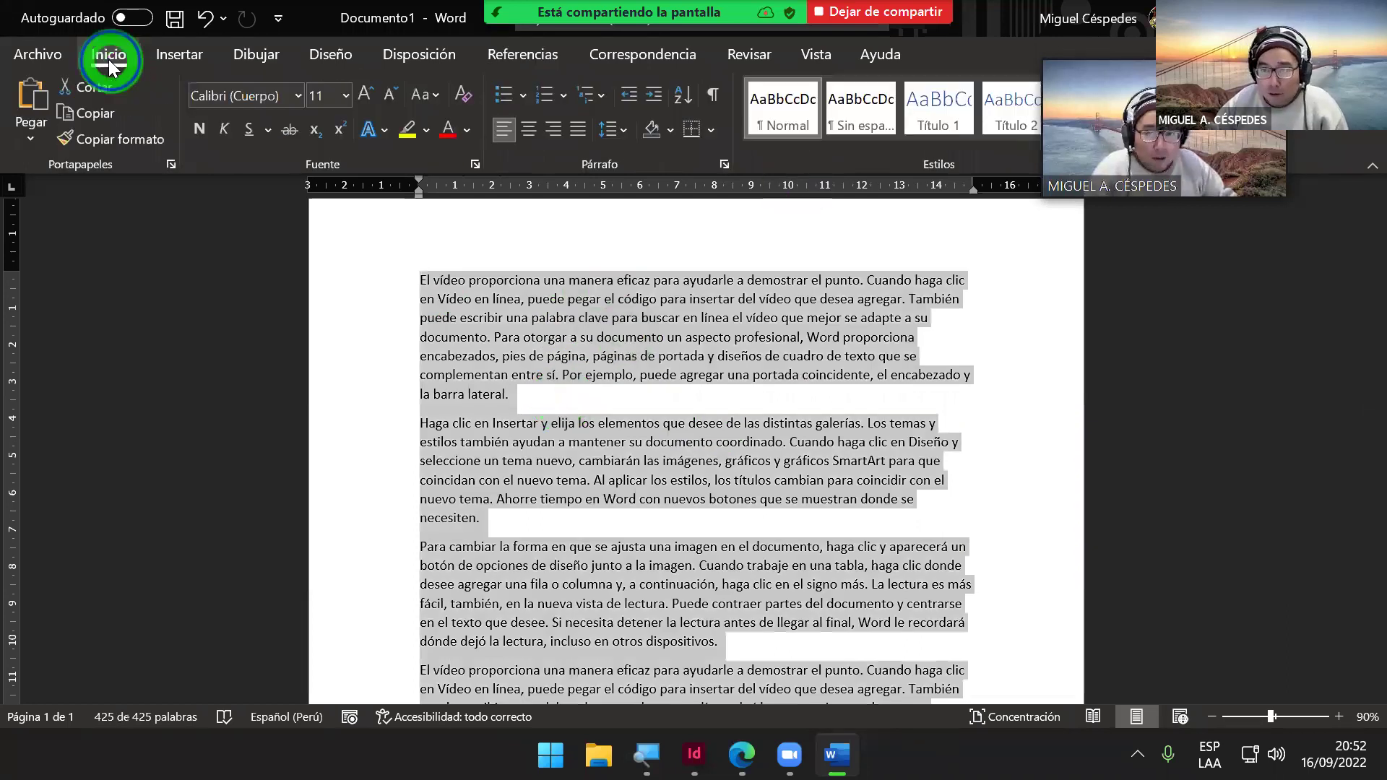
{"action": "left_click", "coordinate": [609, 126]}
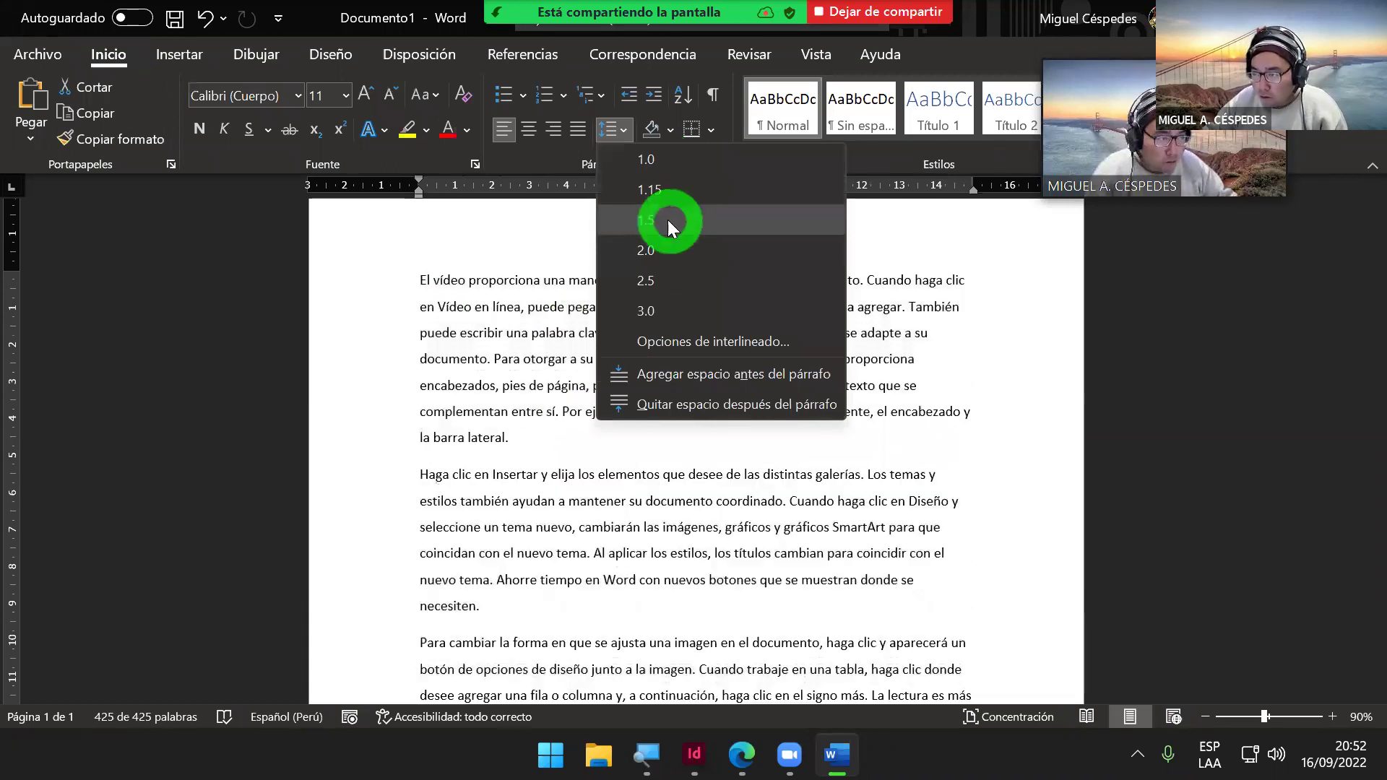
{"action": "left_click", "coordinate": [667, 219]}
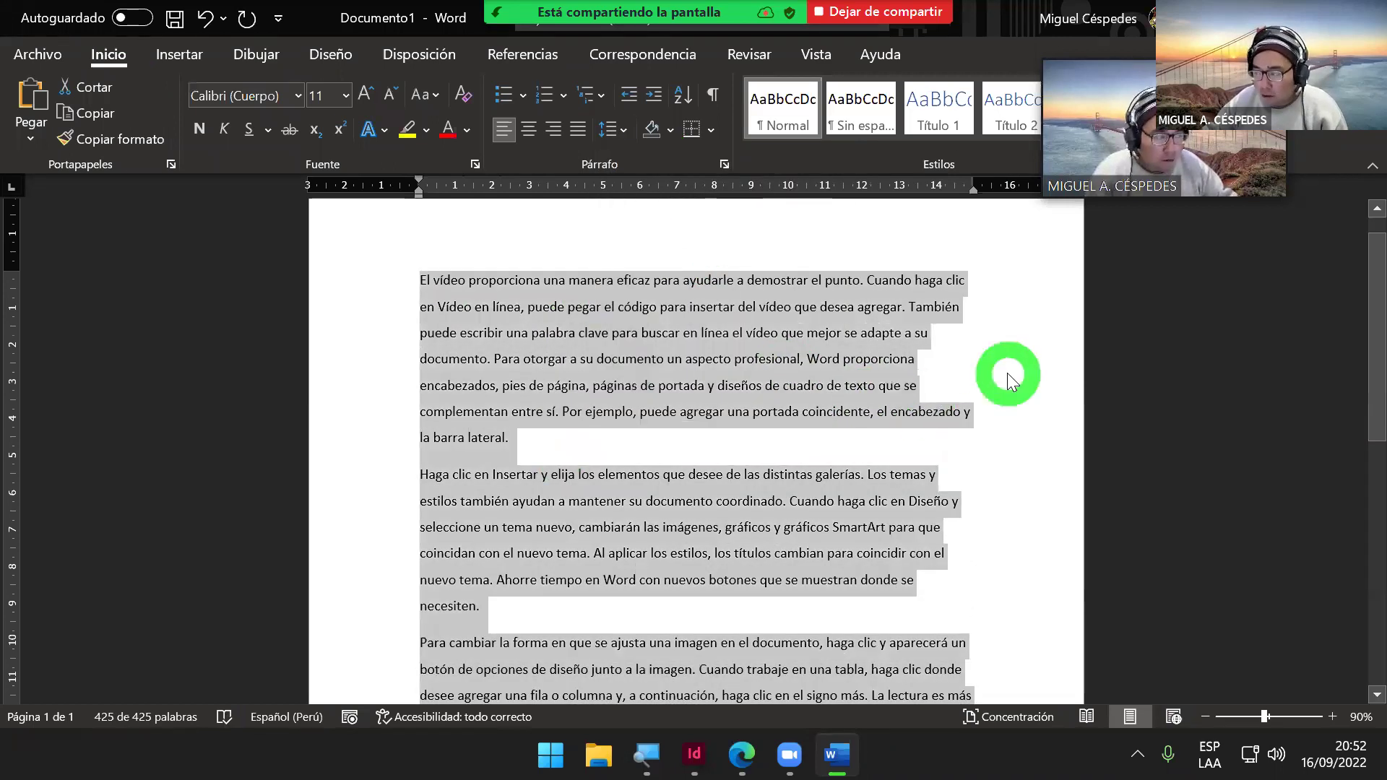
{"action": "left_click", "coordinate": [578, 132]}
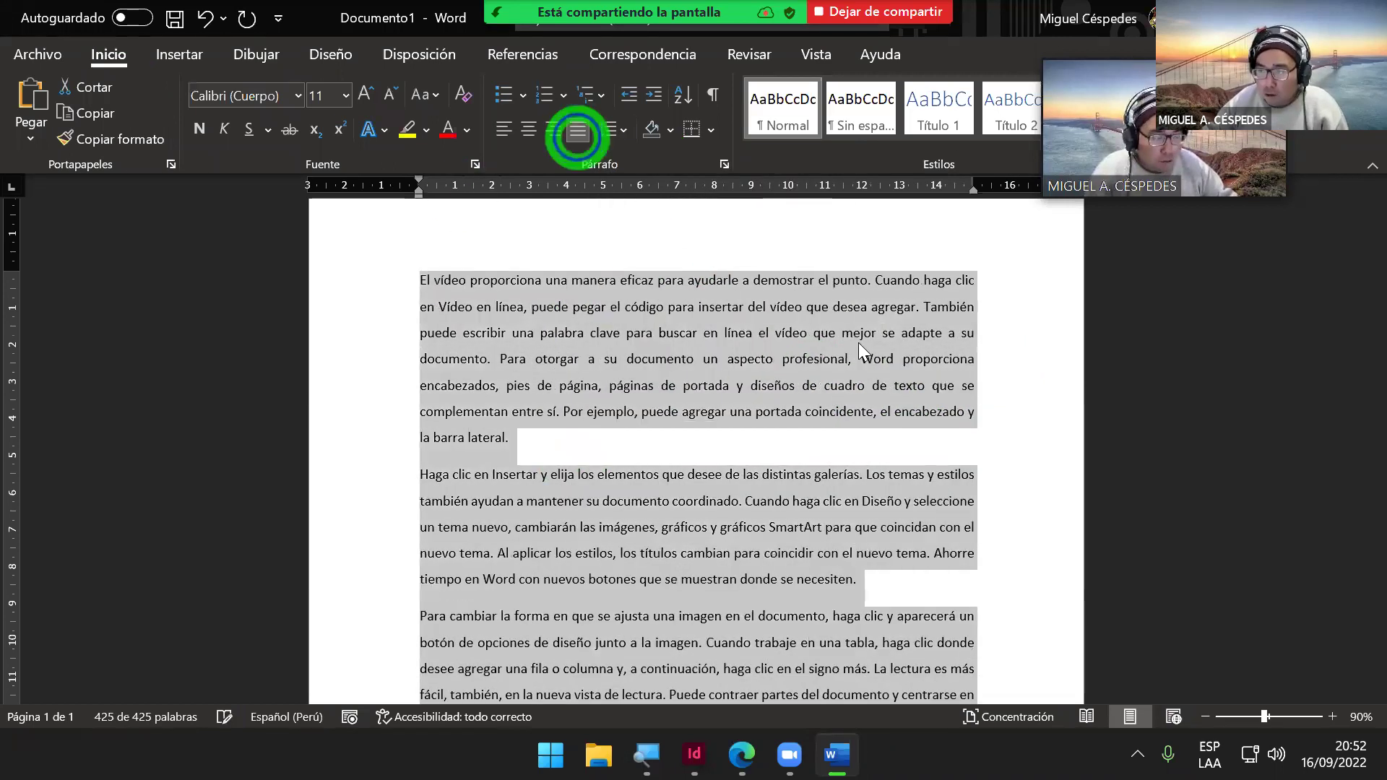
Step: Set the font of the whole text to Times New Roman and add space before the paragraphs
{"action": "left_click", "coordinate": [254, 96]}
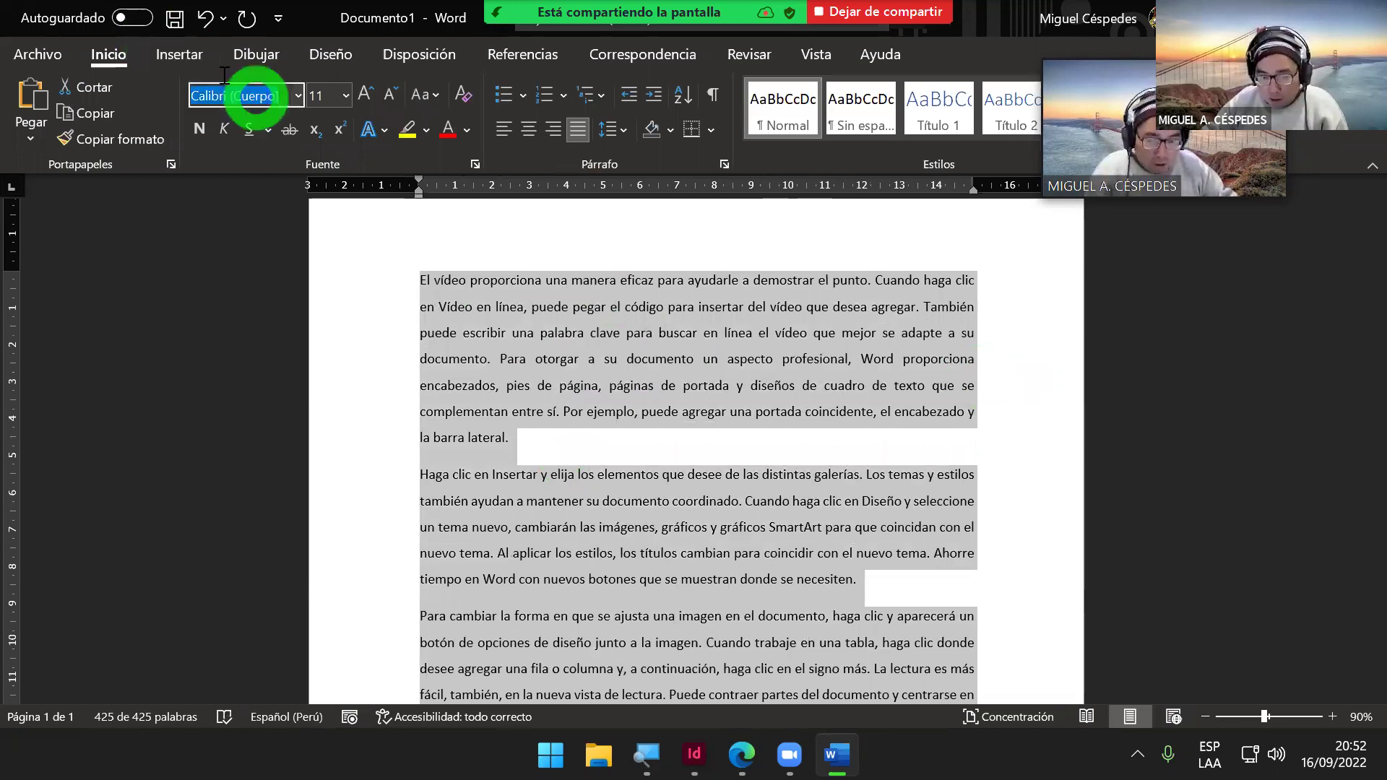
{"action": "type", "text": "Times New Roman"}
{"action": "key", "text": "Return"}
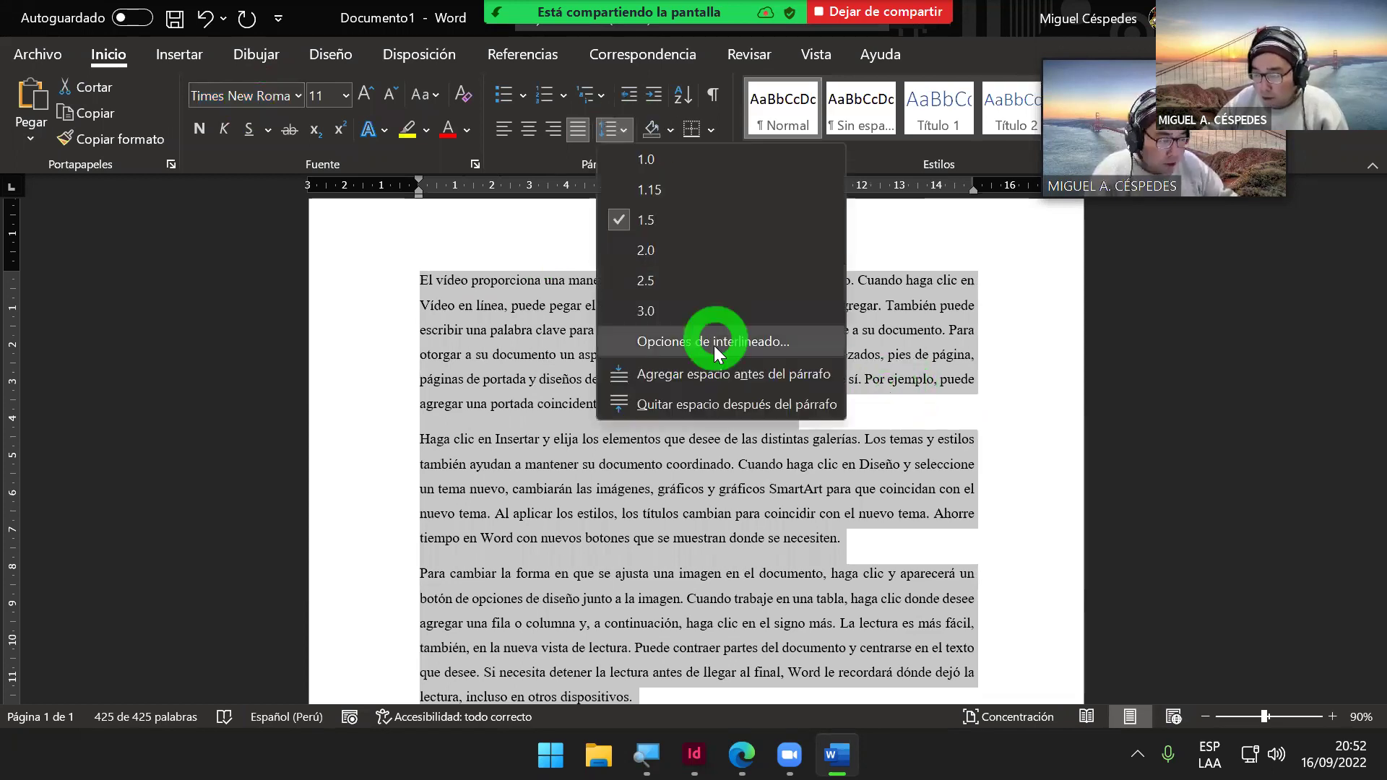
{"action": "left_click", "coordinate": [712, 371]}
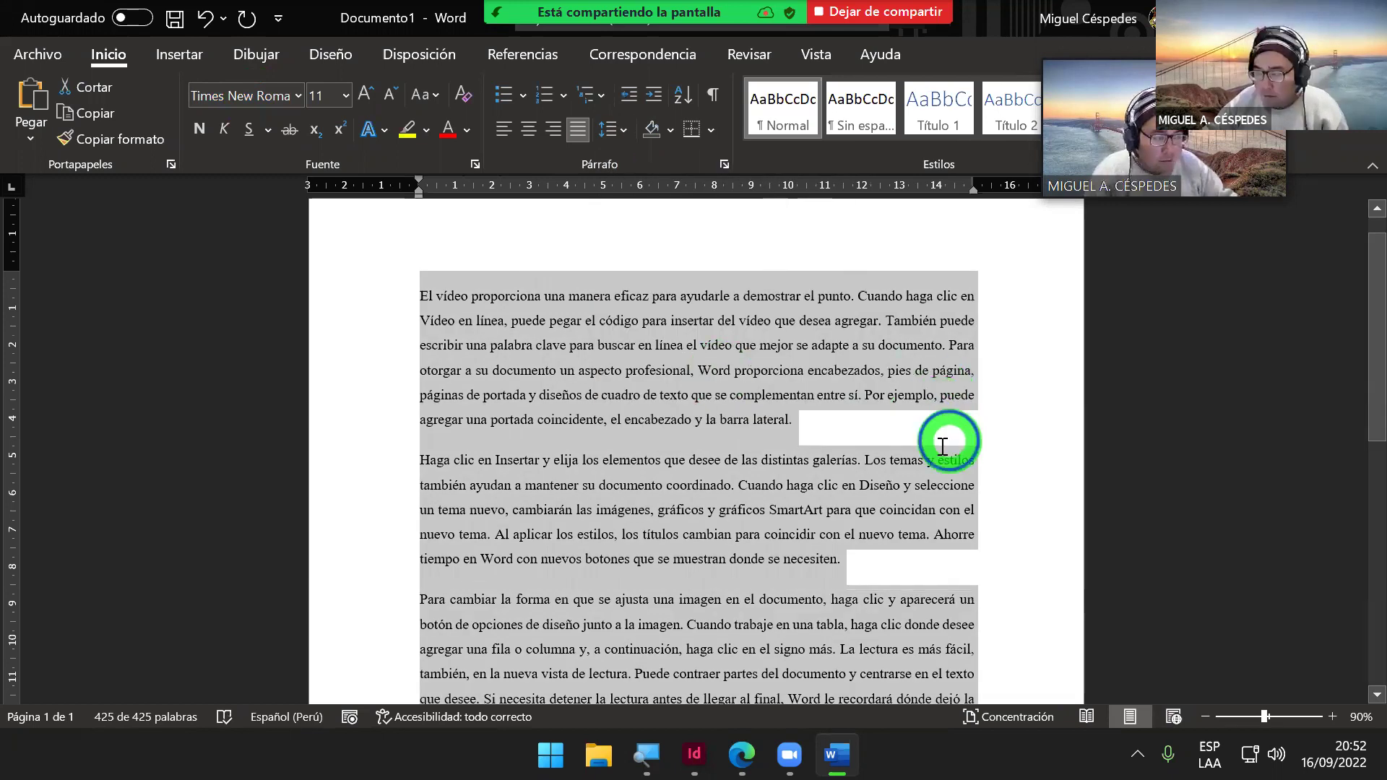
{"action": "left_click", "coordinate": [947, 437]}
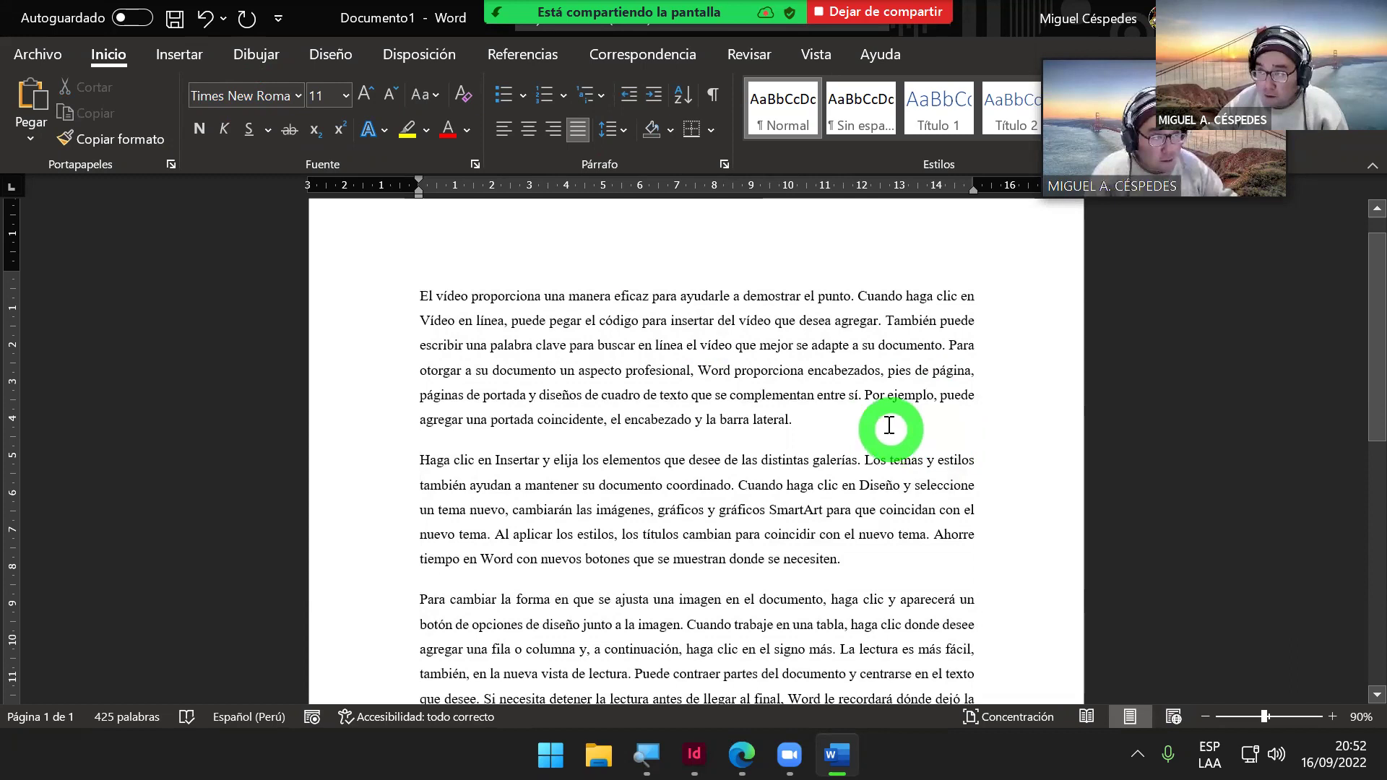
Step: Select the whole text and change the page size to the first preset offered
{"action": "key", "text": "ctrl+a"}
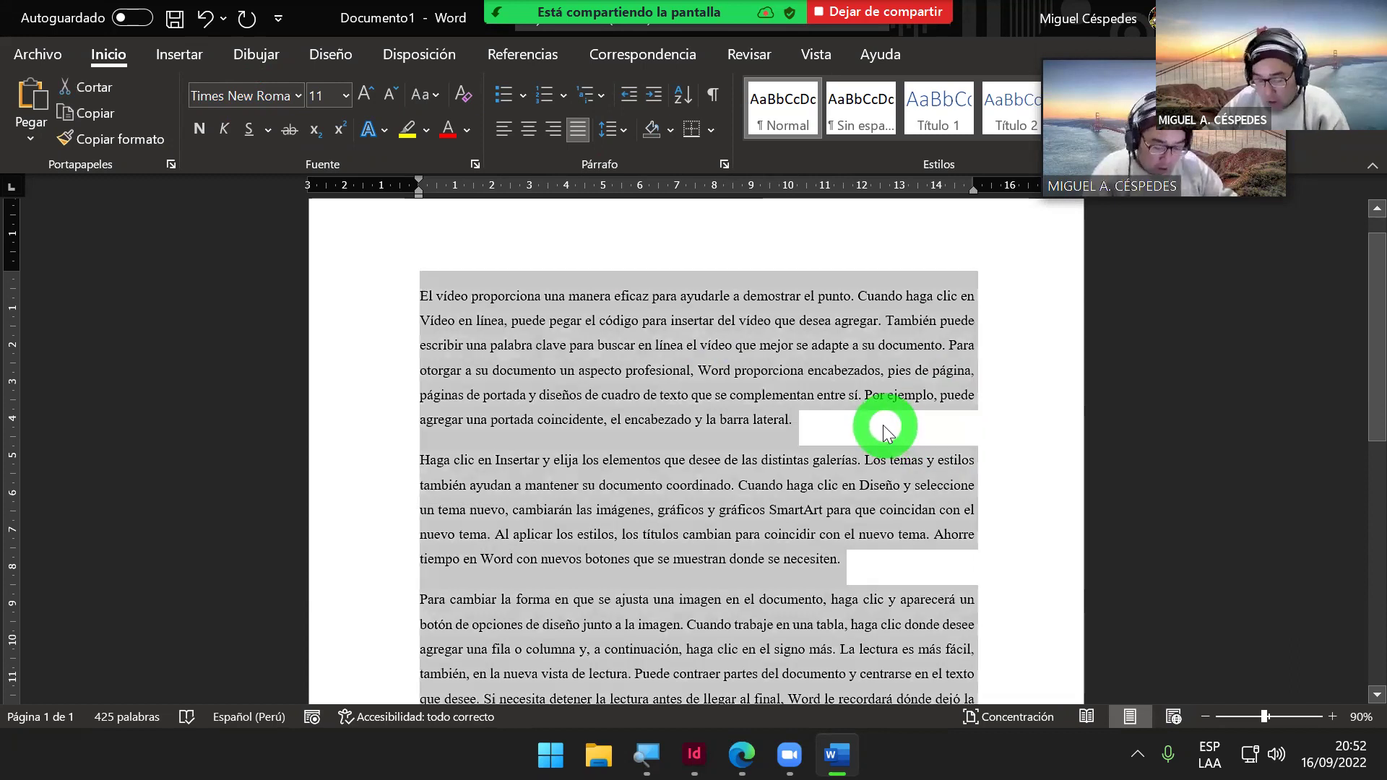
{"action": "left_click", "coordinate": [349, 51]}
{"action": "left_click", "coordinate": [401, 50]}
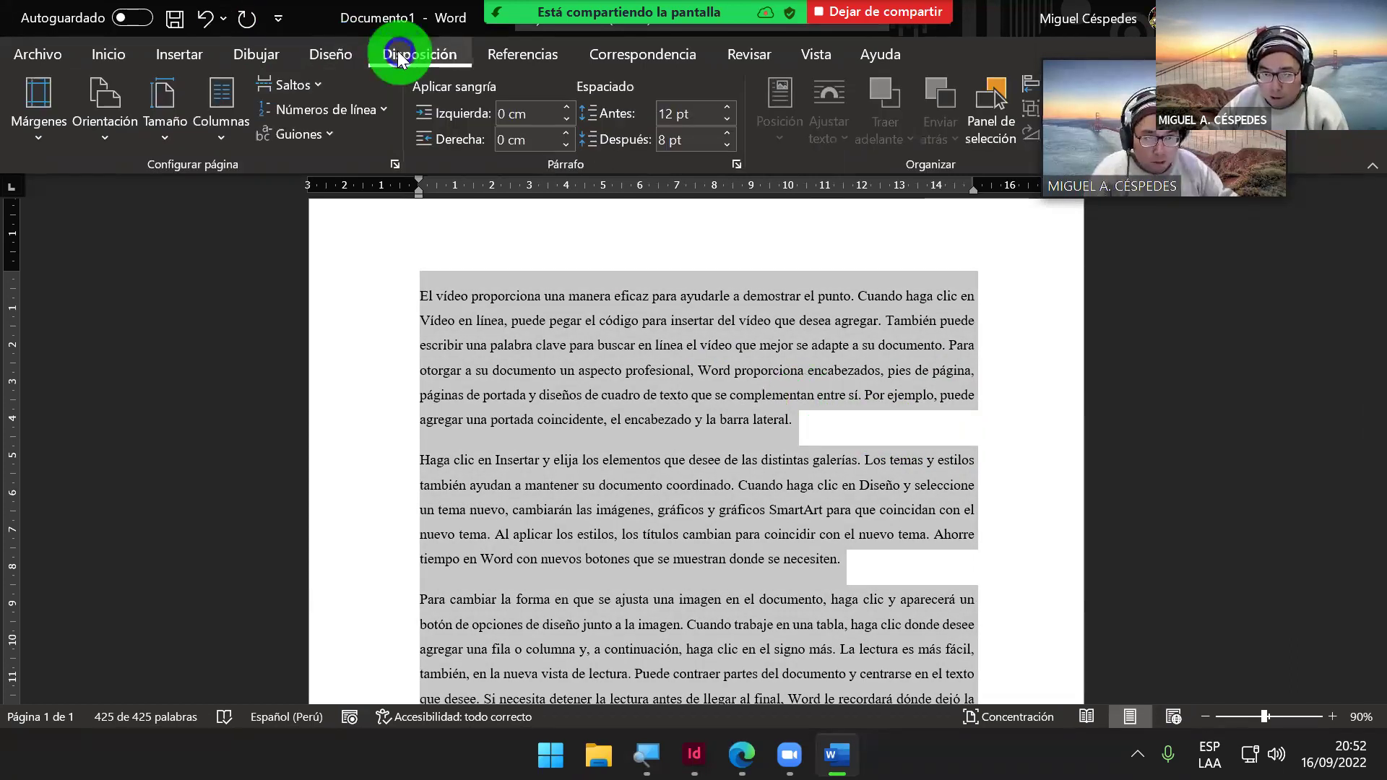
{"action": "left_click", "coordinate": [156, 126]}
{"action": "left_click", "coordinate": [242, 176]}
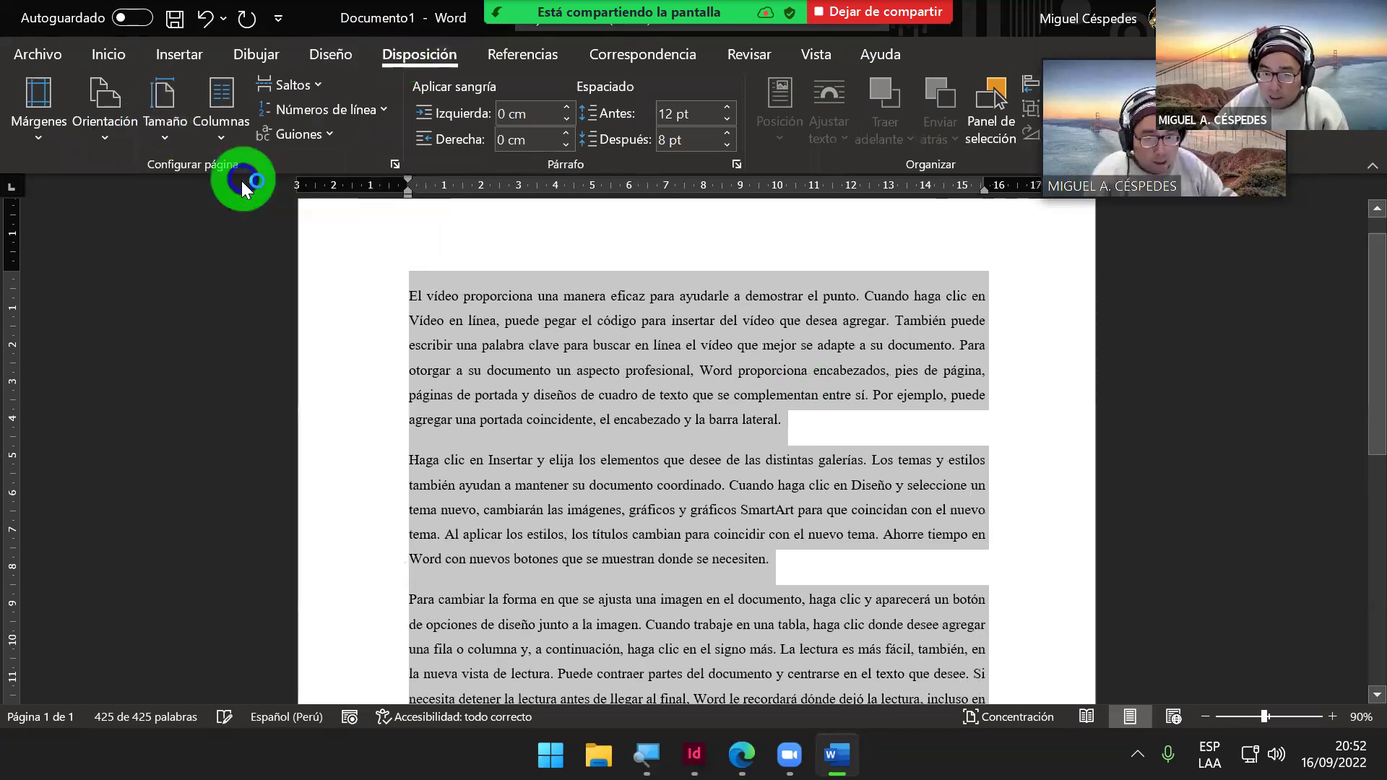
Step: Apply the Moderado margin preset to the document and view the whole text block
{"action": "left_click", "coordinate": [107, 128]}
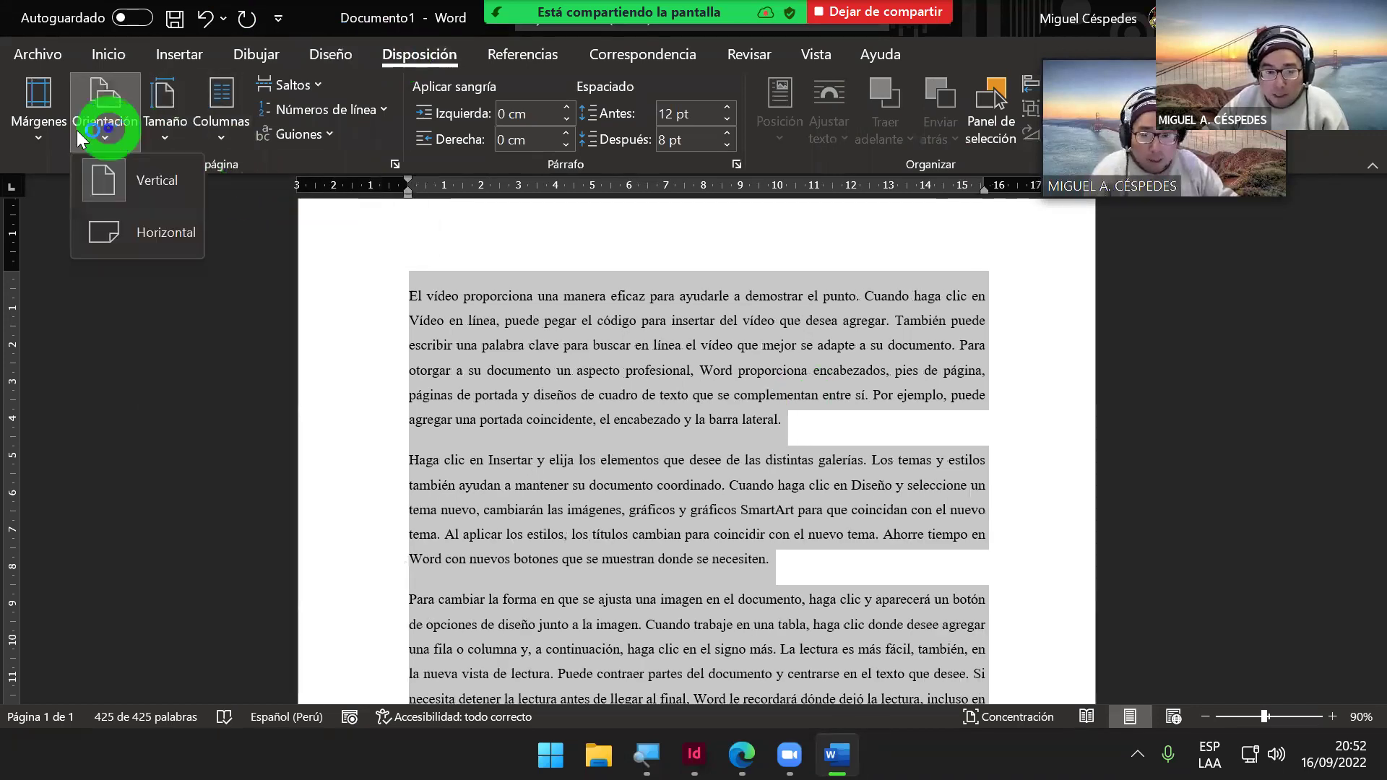
{"action": "left_click", "coordinate": [38, 119]}
{"action": "left_click", "coordinate": [210, 335]}
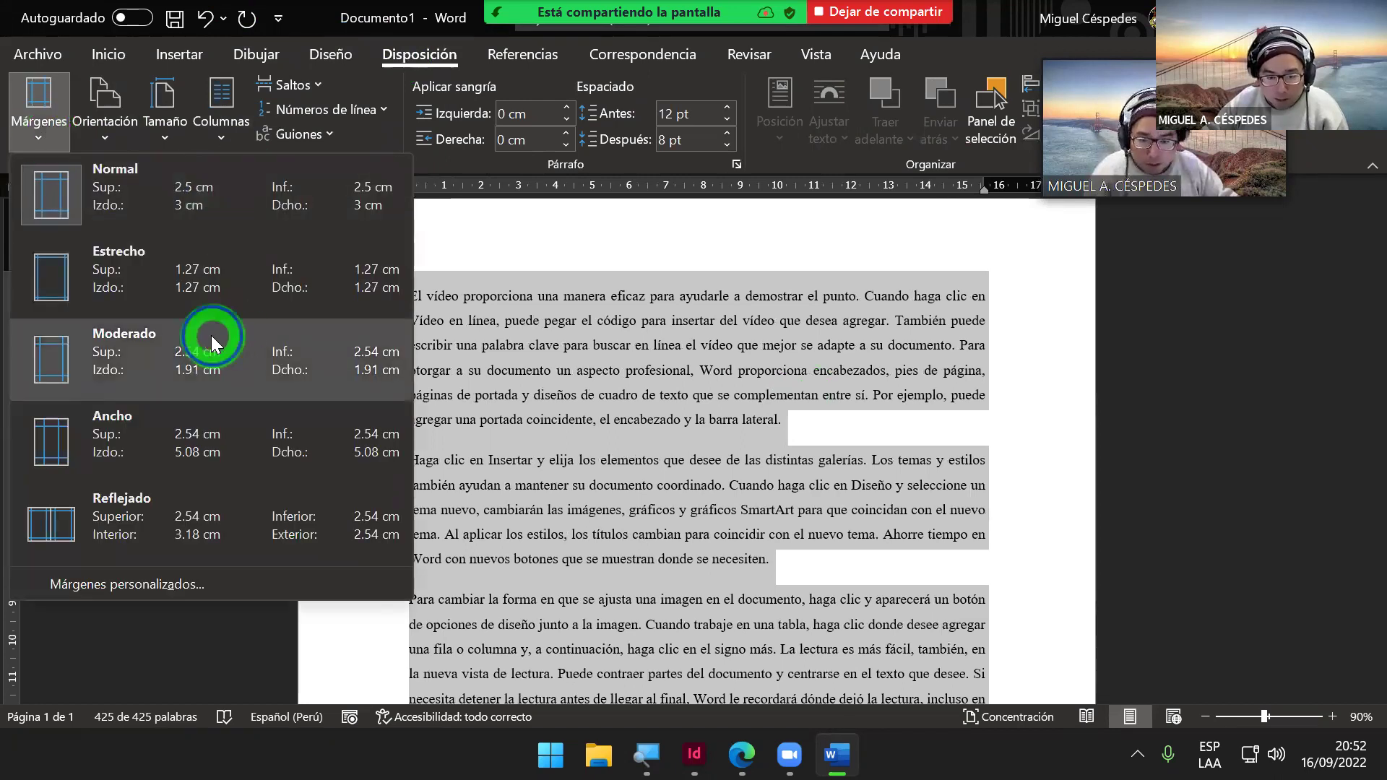
{"action": "left_click", "coordinate": [715, 372]}
{"action": "scroll", "coordinate": [407, 298], "scroll_direction": "down", "scroll_amount": 4, "text": "ctrl"}
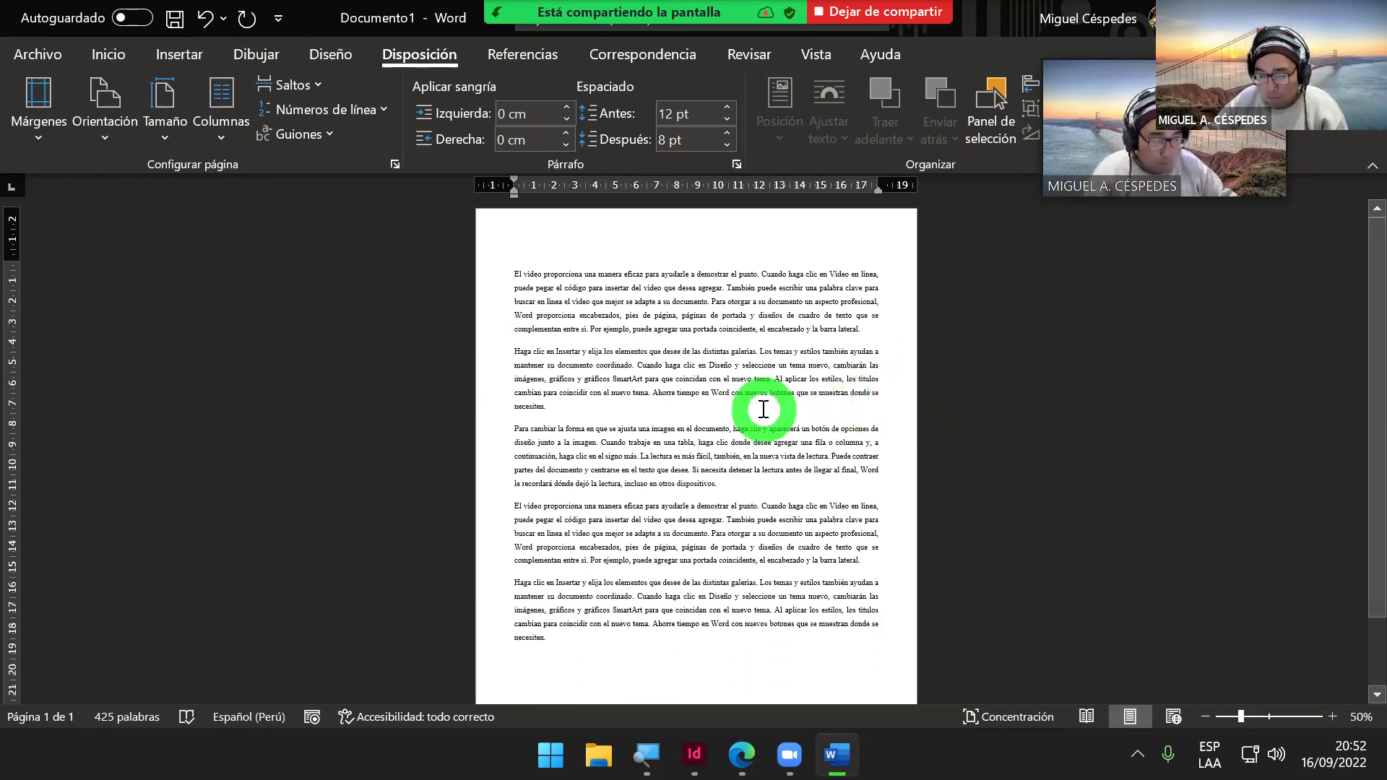
{"action": "left_click", "coordinate": [733, 406]}
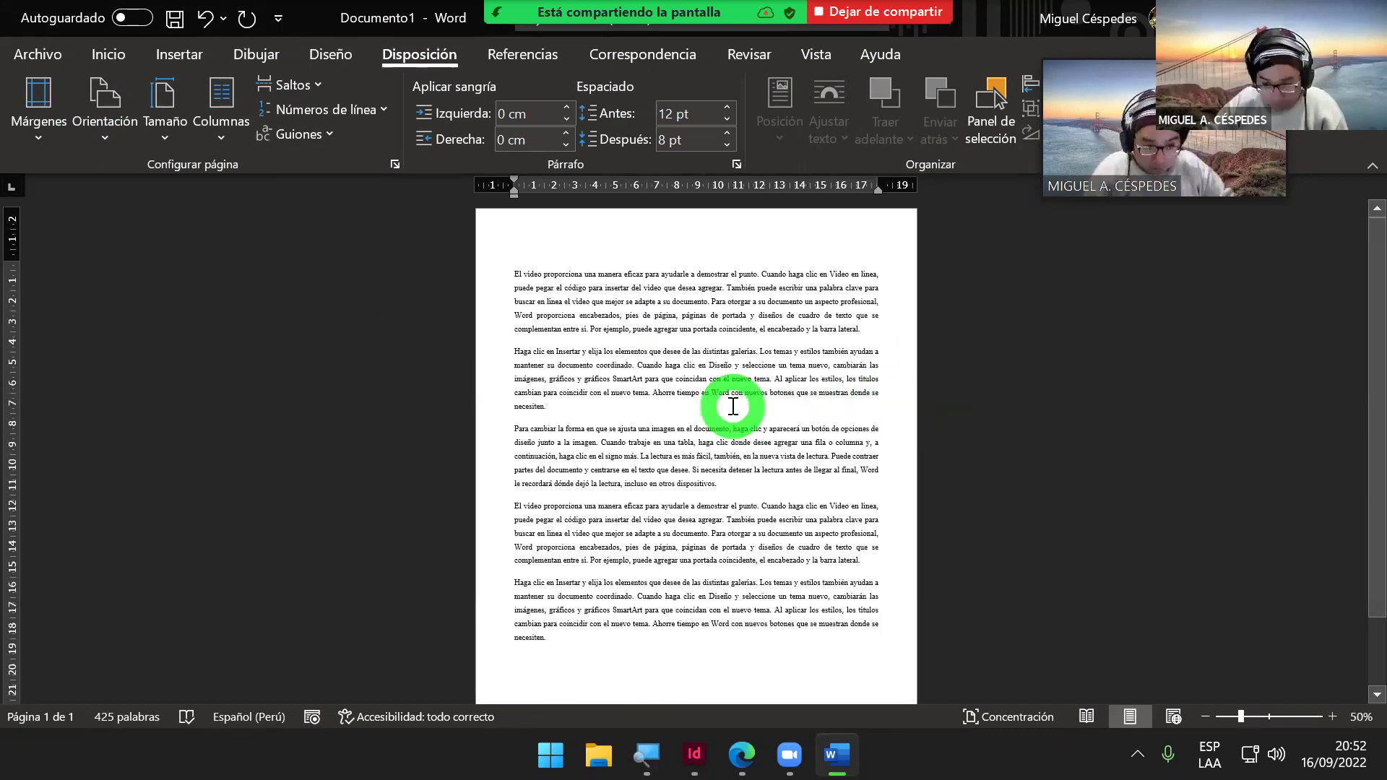
Step: Select the whole text and apply the Normal margin preset
{"action": "key", "text": "ctrl+a"}
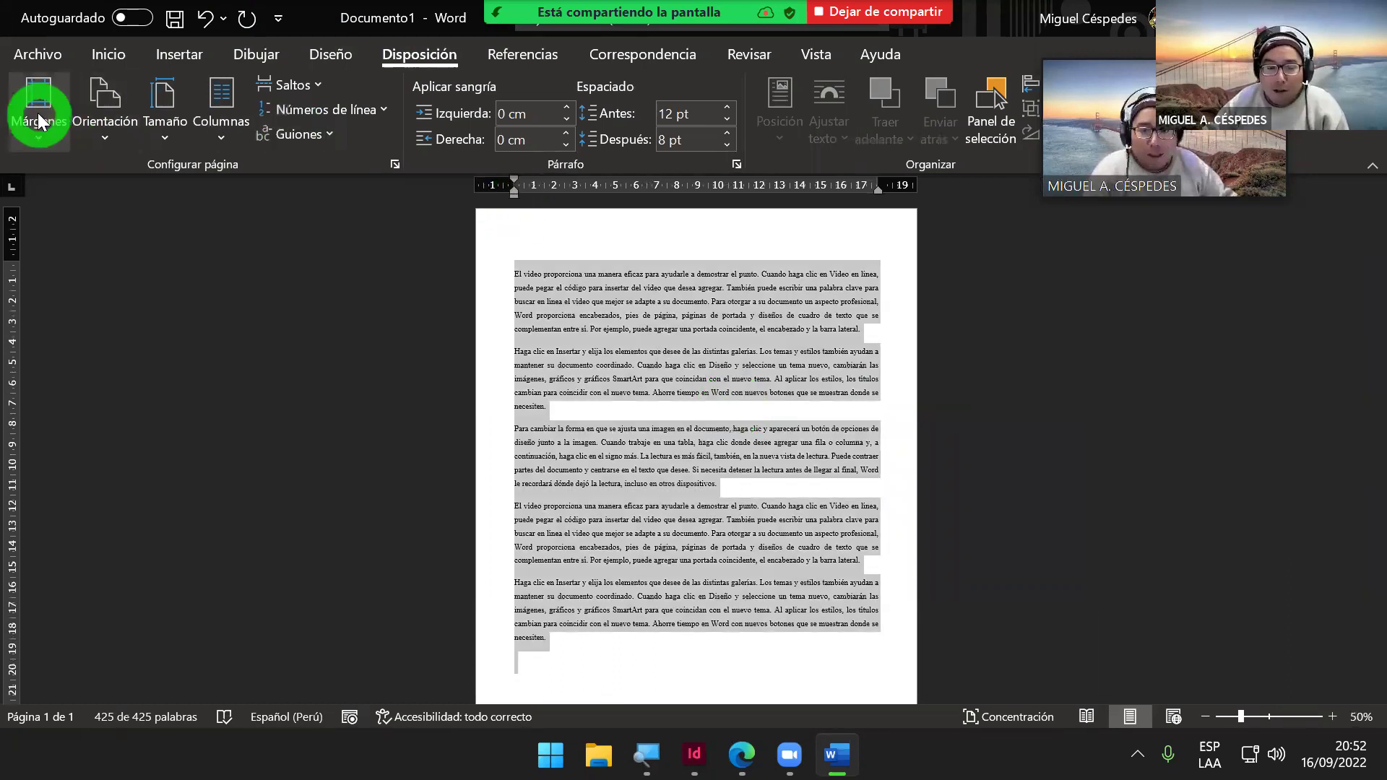
{"action": "left_click", "coordinate": [40, 119]}
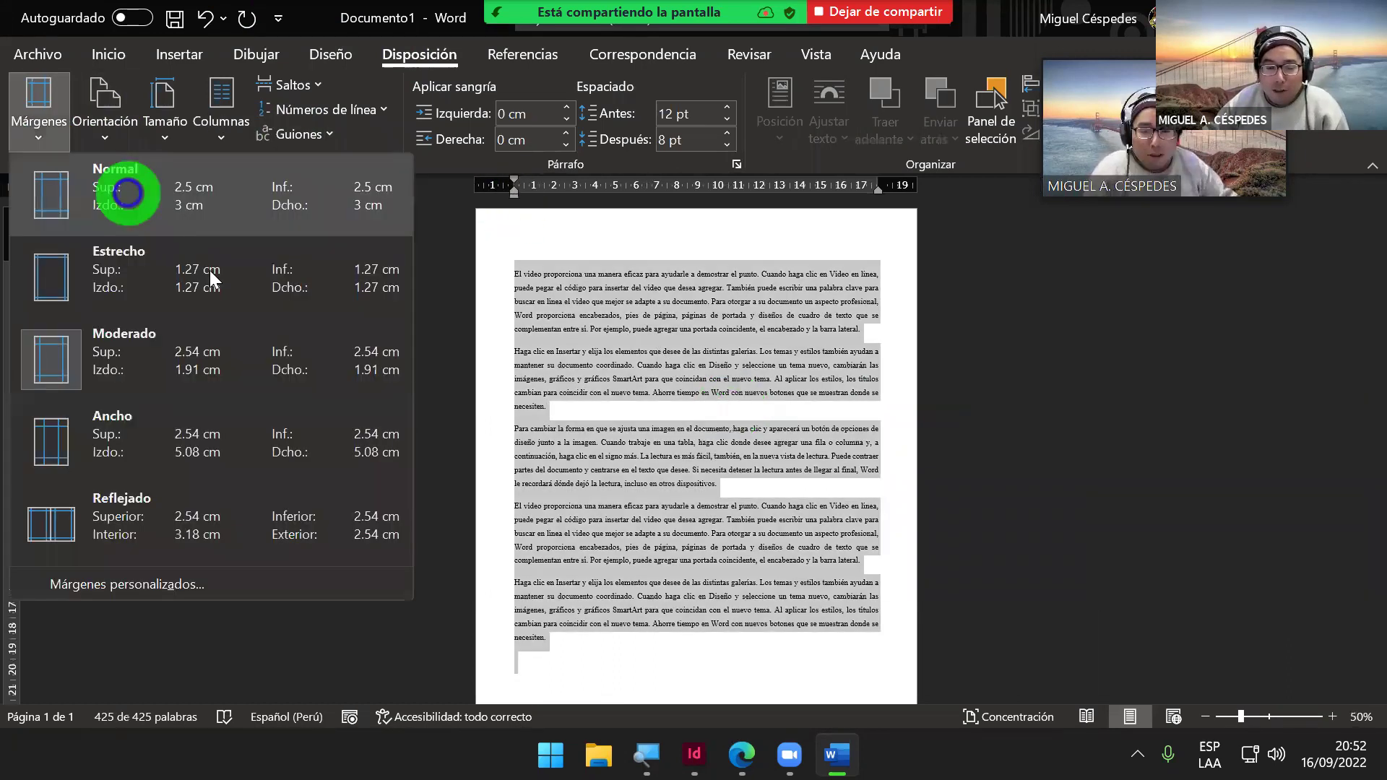
{"action": "left_click", "coordinate": [218, 191]}
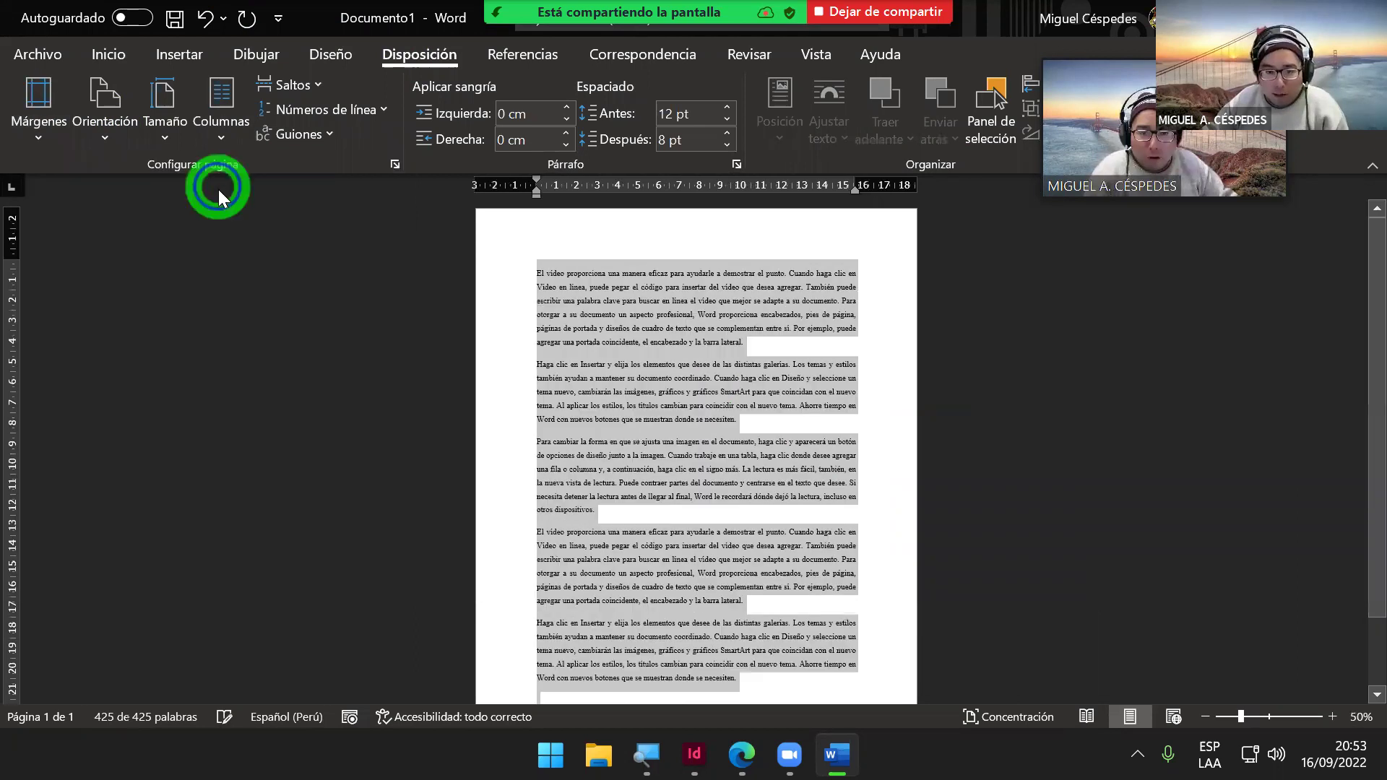
Step: Define custom margins for the whole document with the left and right margins set to 2.5 cm
{"action": "left_click", "coordinate": [37, 143]}
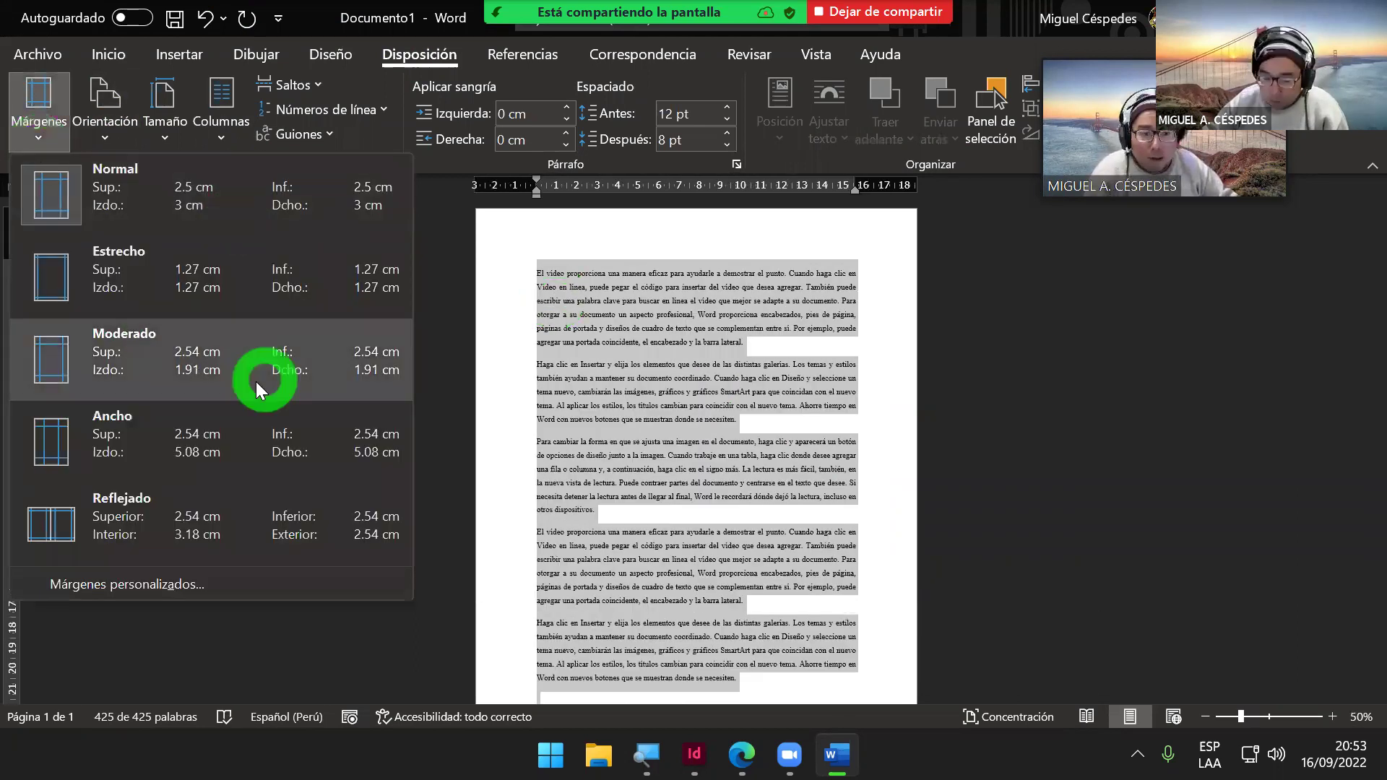
{"action": "left_click", "coordinate": [171, 583]}
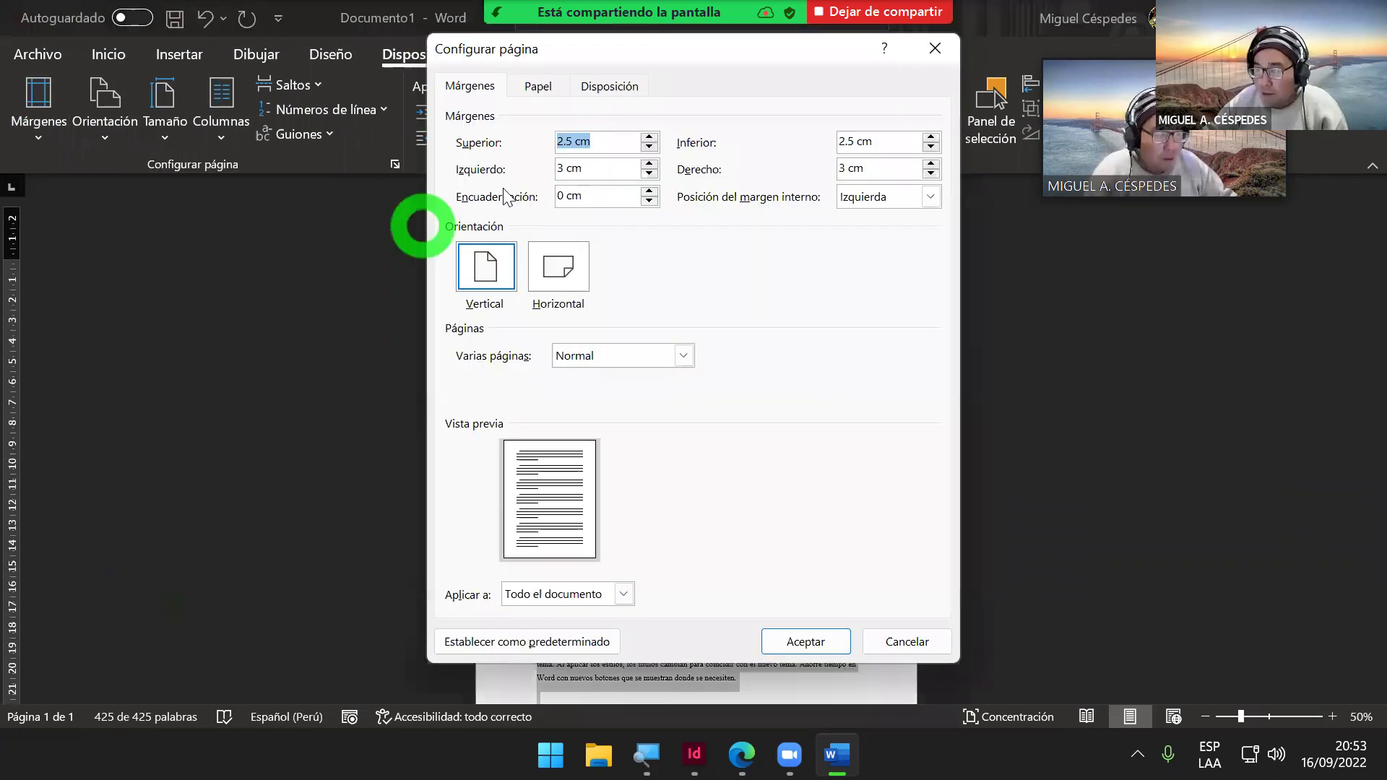
{"action": "left_click_drag", "start_coordinate": [587, 168], "coordinate": [466, 177]}
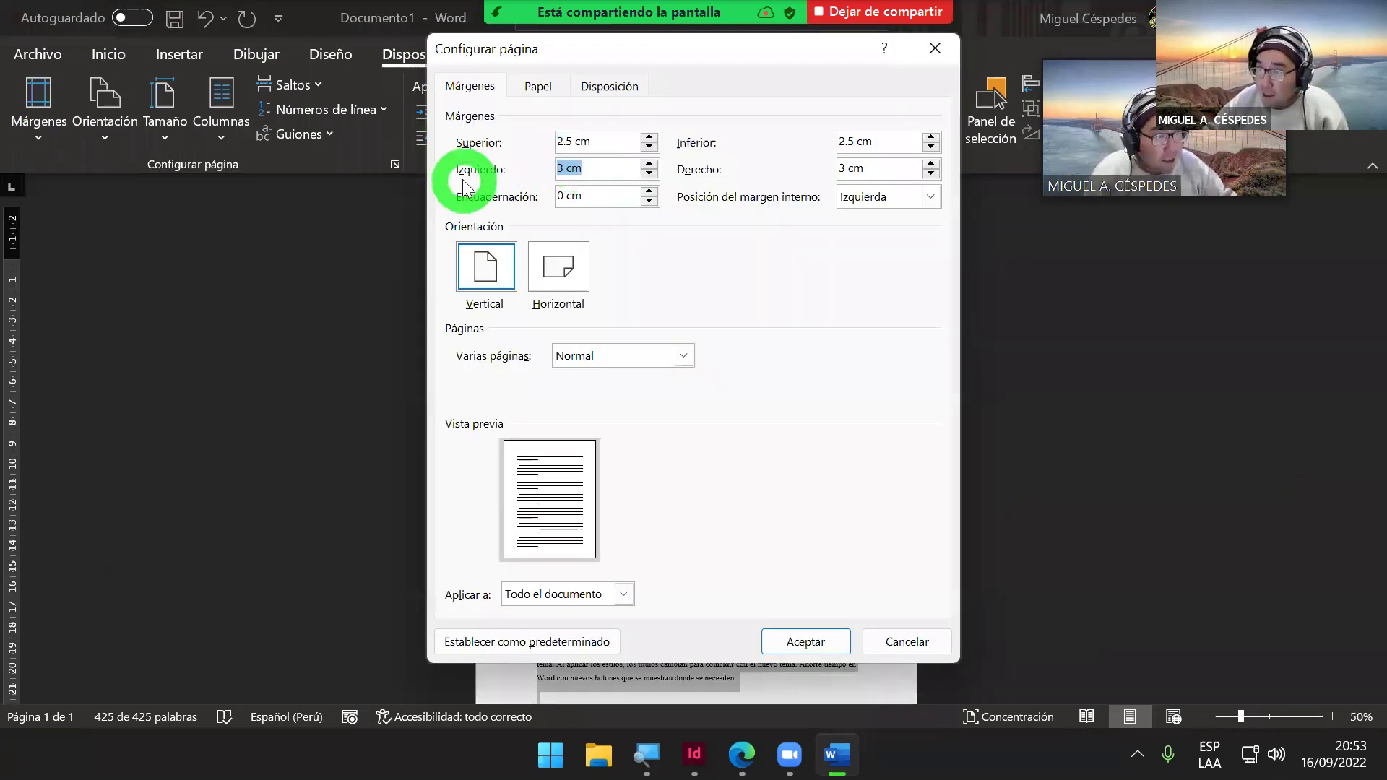
{"action": "type", "text": "2.5"}
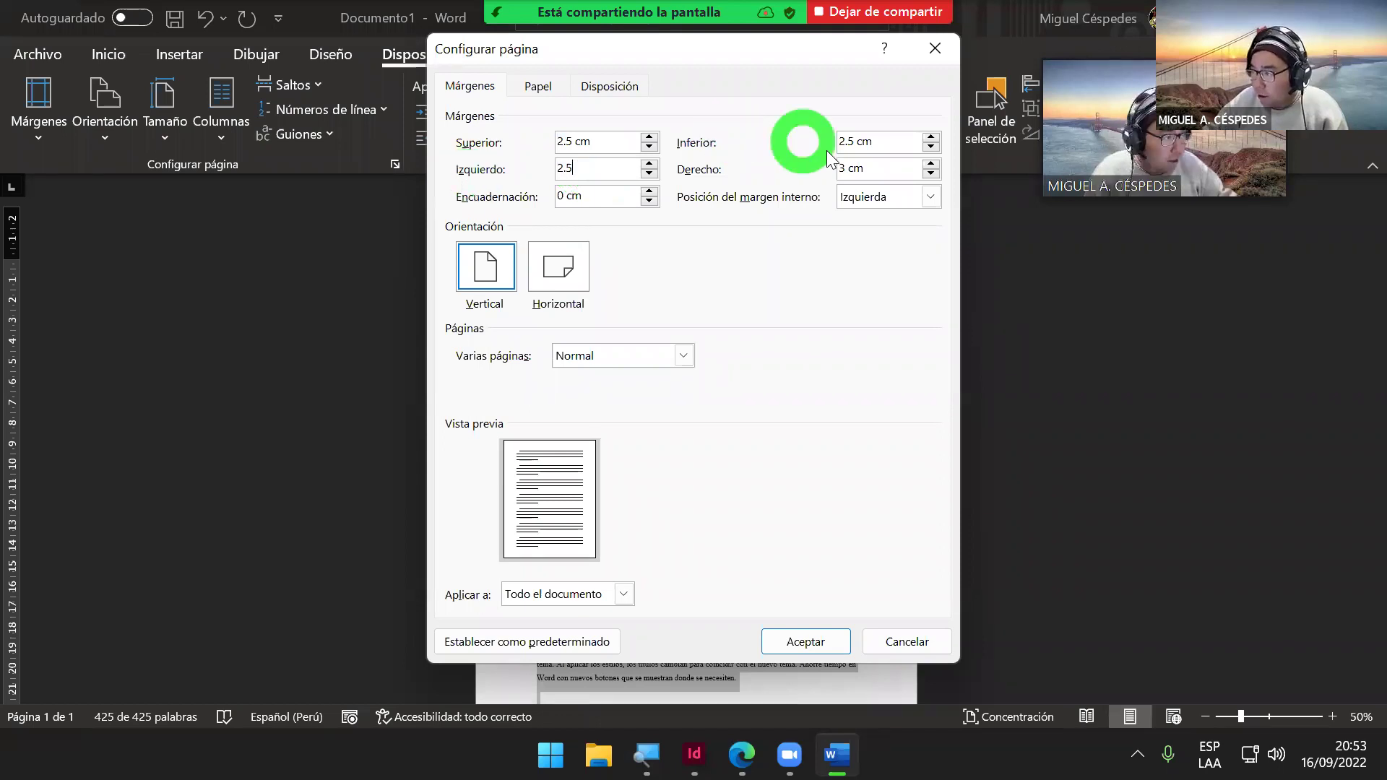
{"action": "left_click_drag", "start_coordinate": [872, 168], "coordinate": [738, 168]}
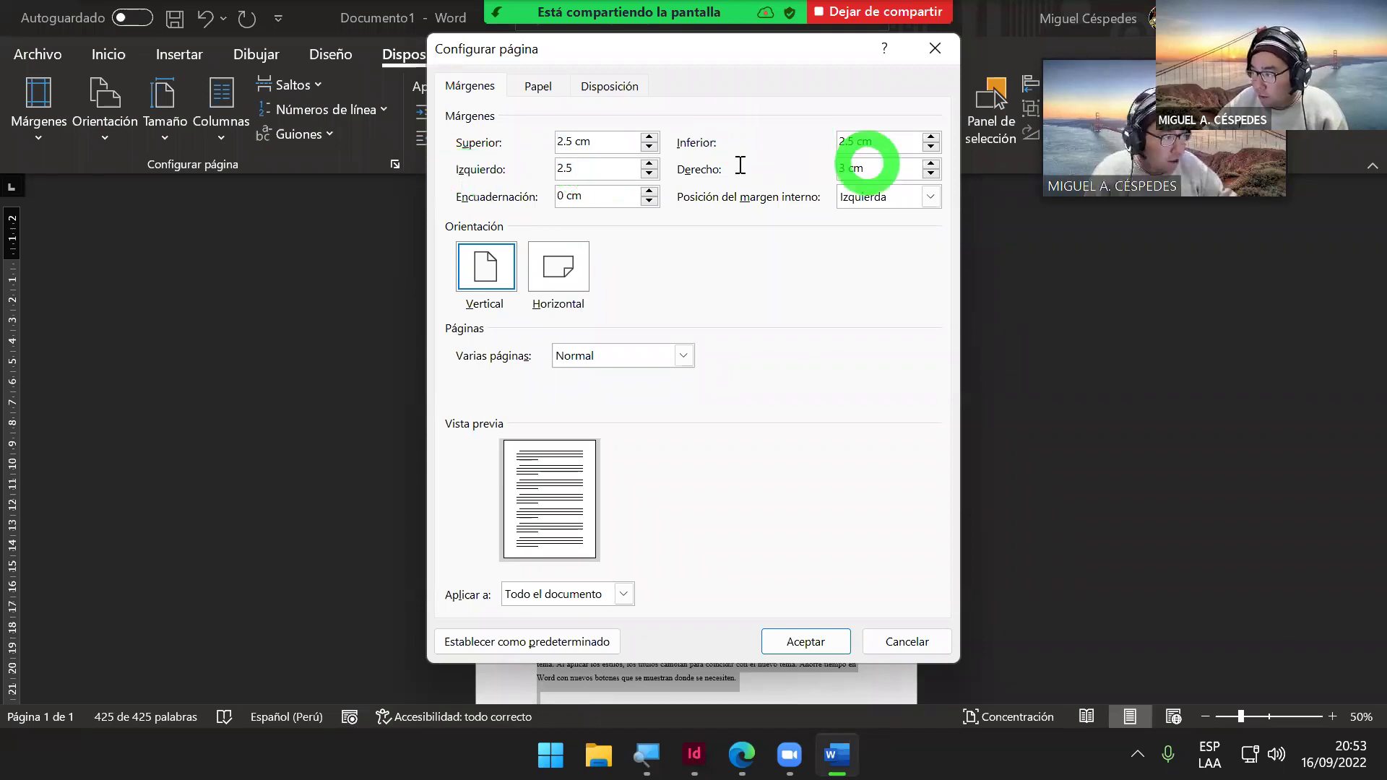
{"action": "type", "text": "2.5"}
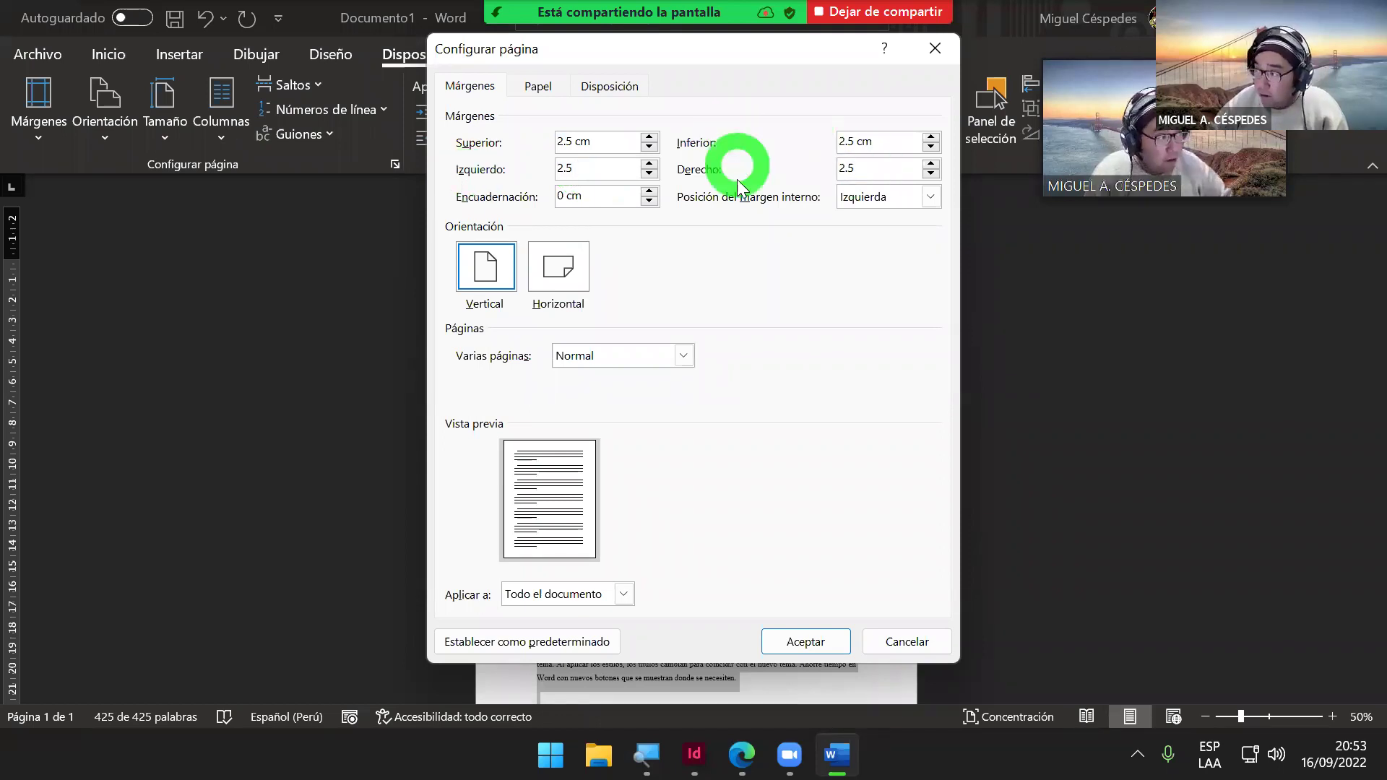
{"action": "left_click", "coordinate": [809, 641]}
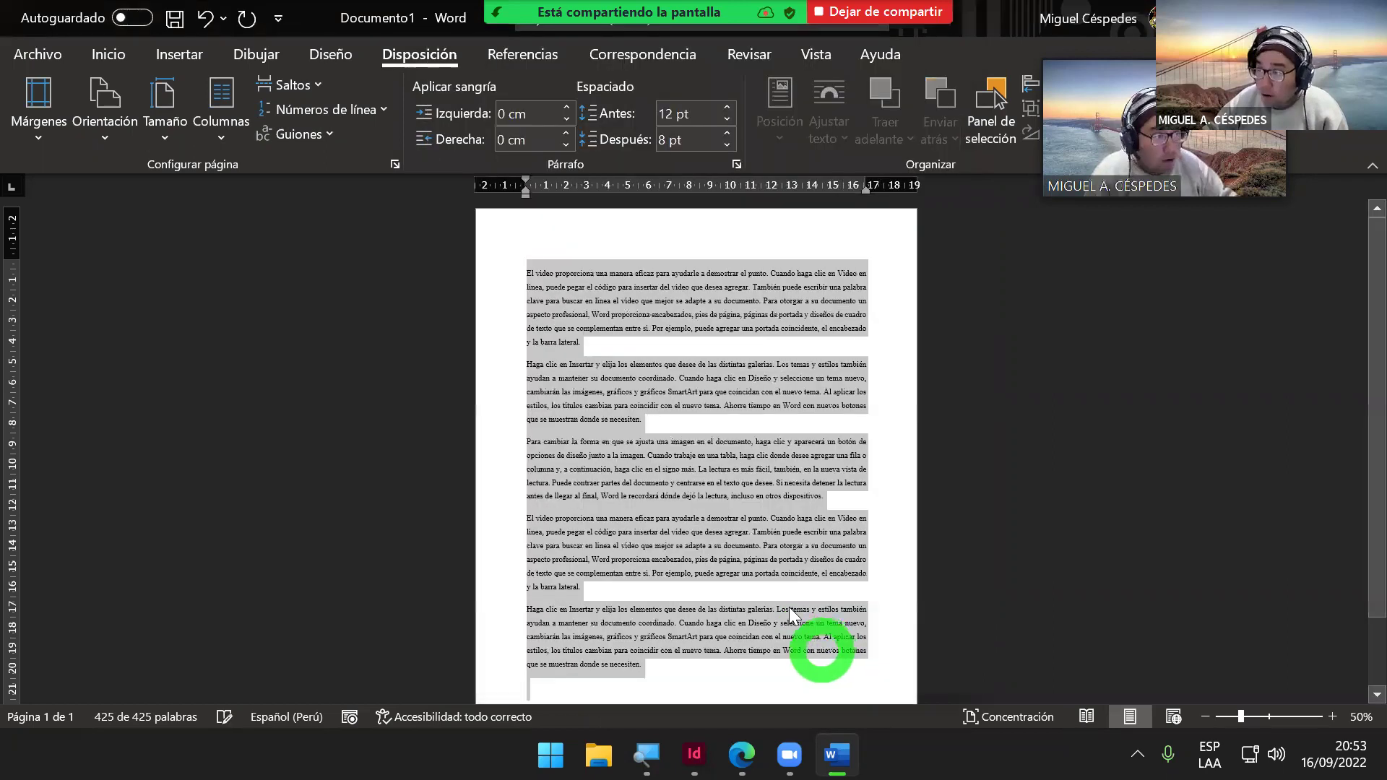
Step: Apply the Normal margin preset to the whole text and accept its values unchanged in the custom margins settings
{"action": "left_click", "coordinate": [652, 314]}
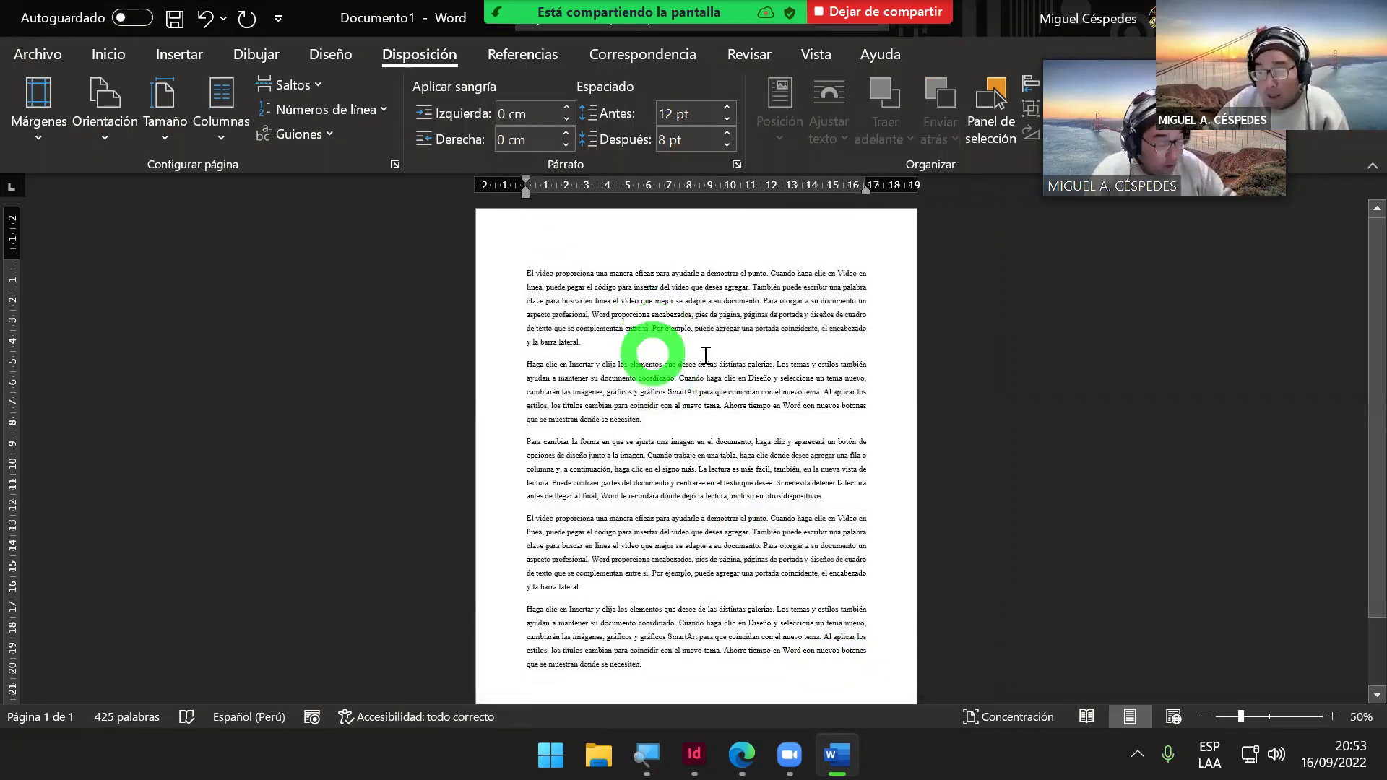
{"action": "key", "text": "ctrl+a"}
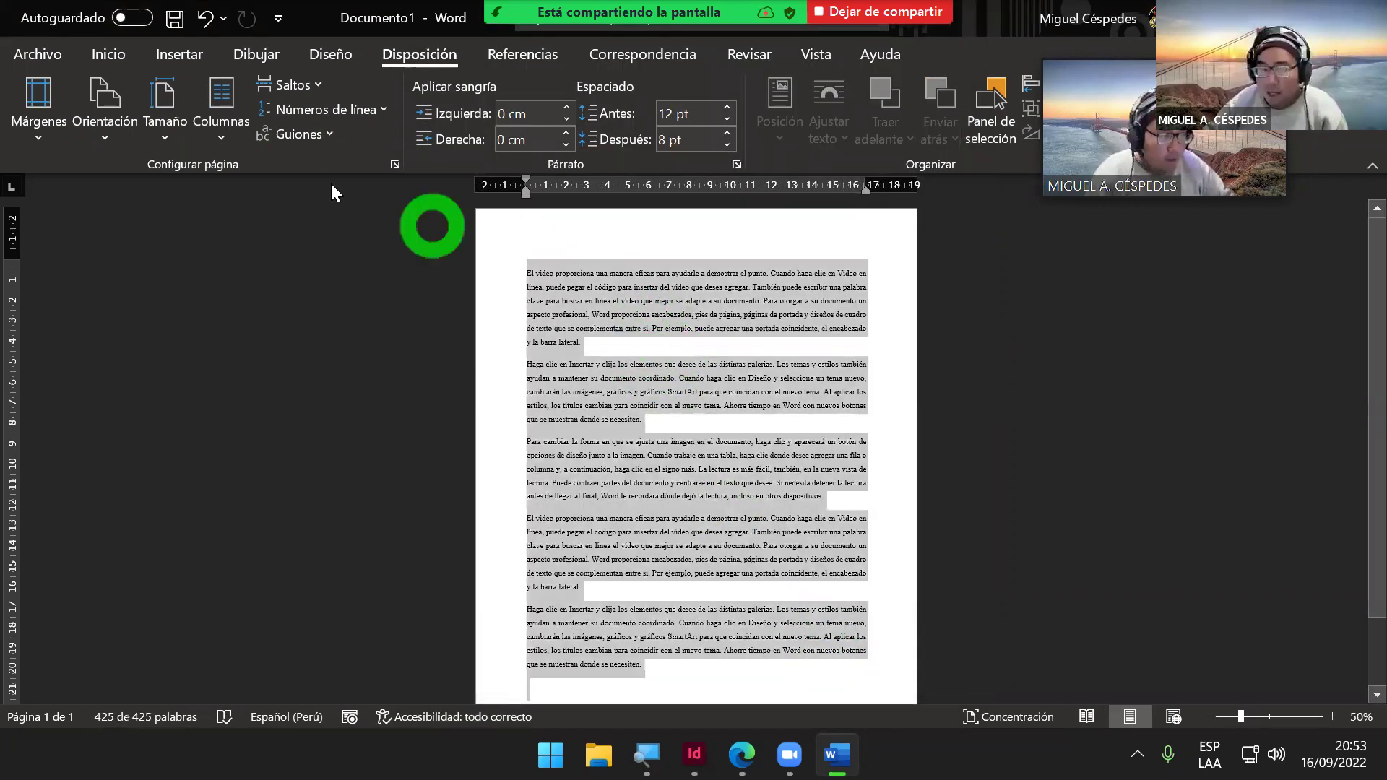
{"action": "left_click", "coordinate": [23, 127]}
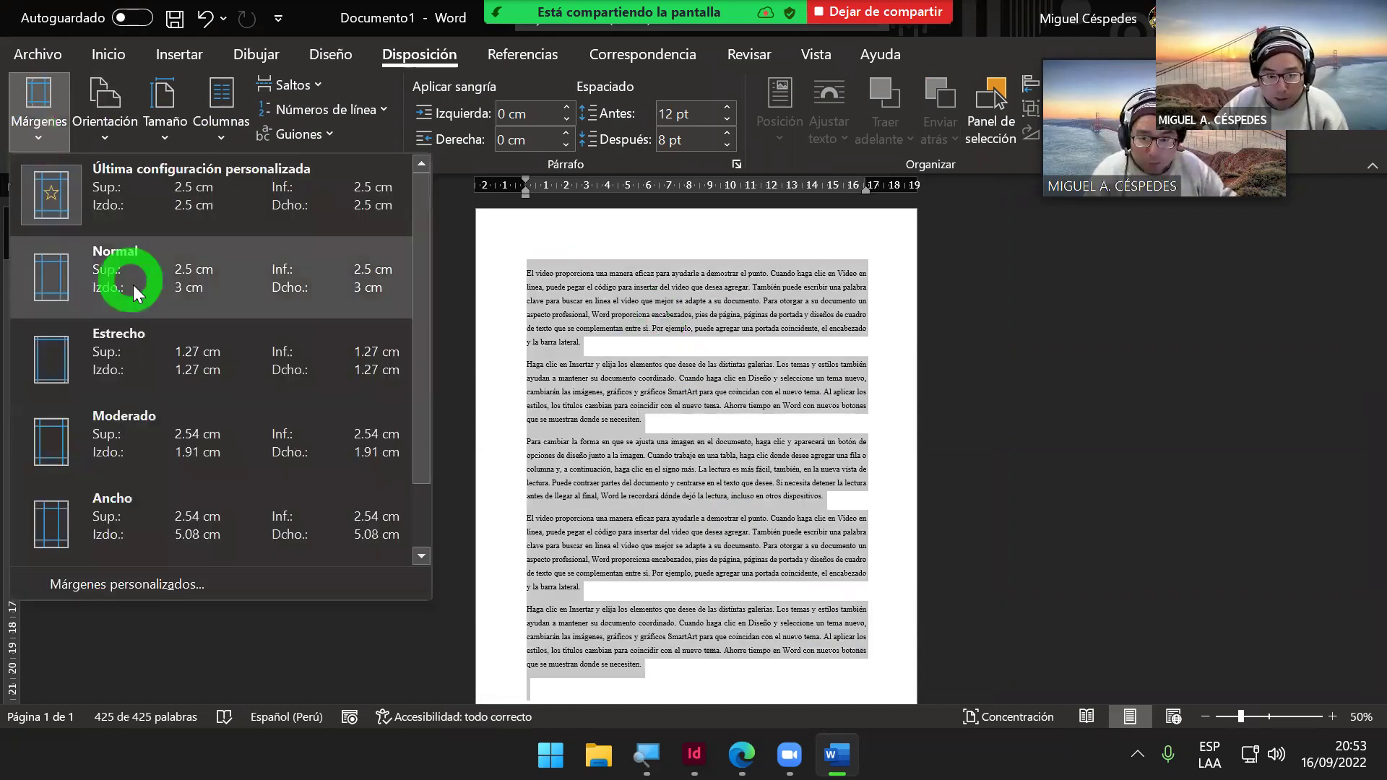
{"action": "left_click", "coordinate": [184, 289]}
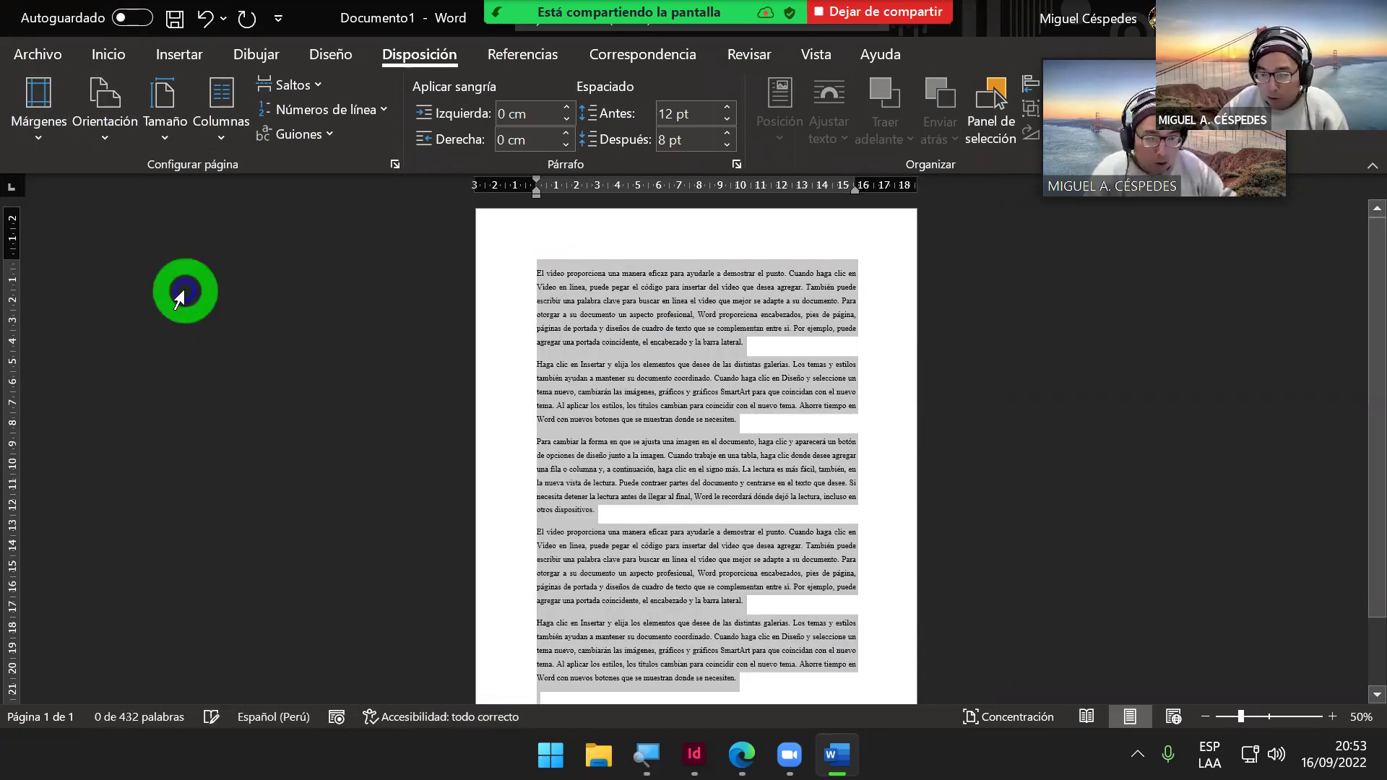
{"action": "left_click", "coordinate": [43, 130]}
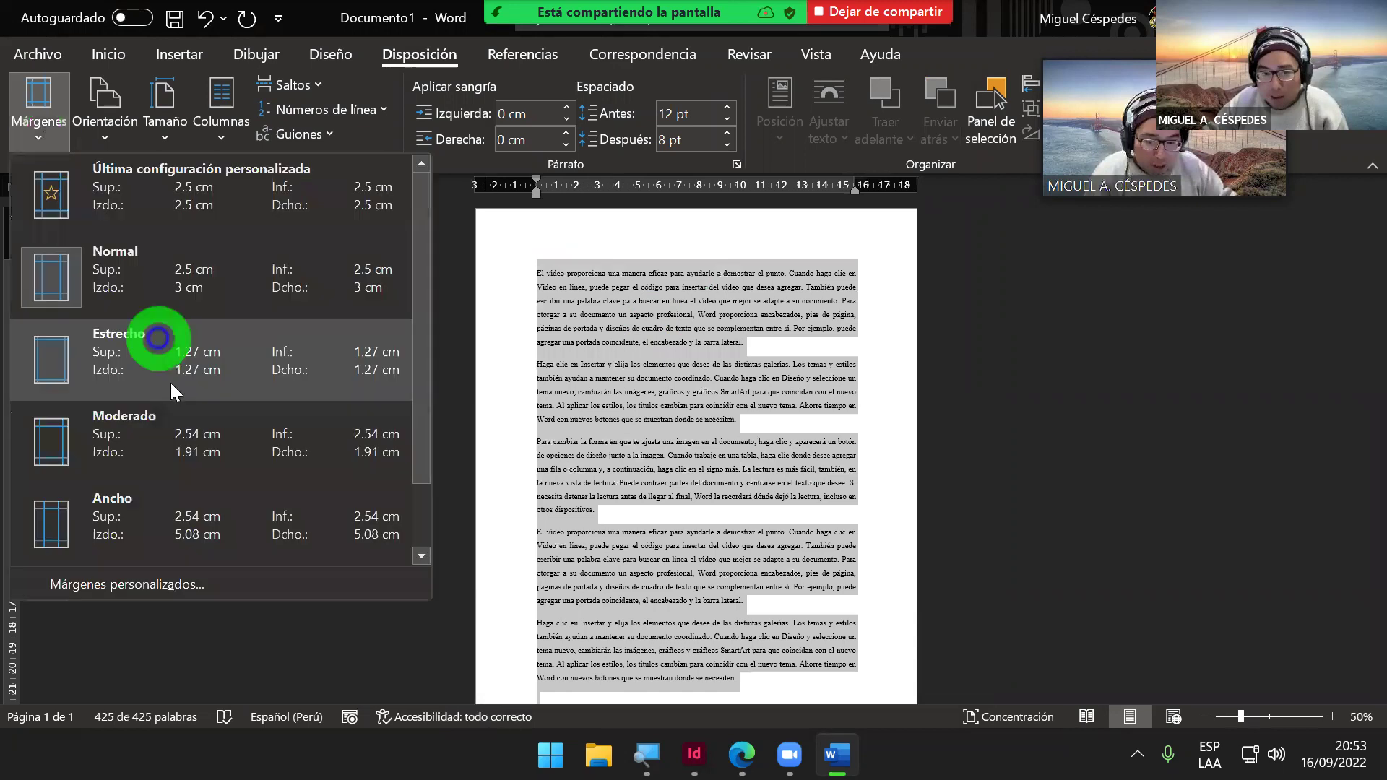
{"action": "left_click", "coordinate": [178, 578]}
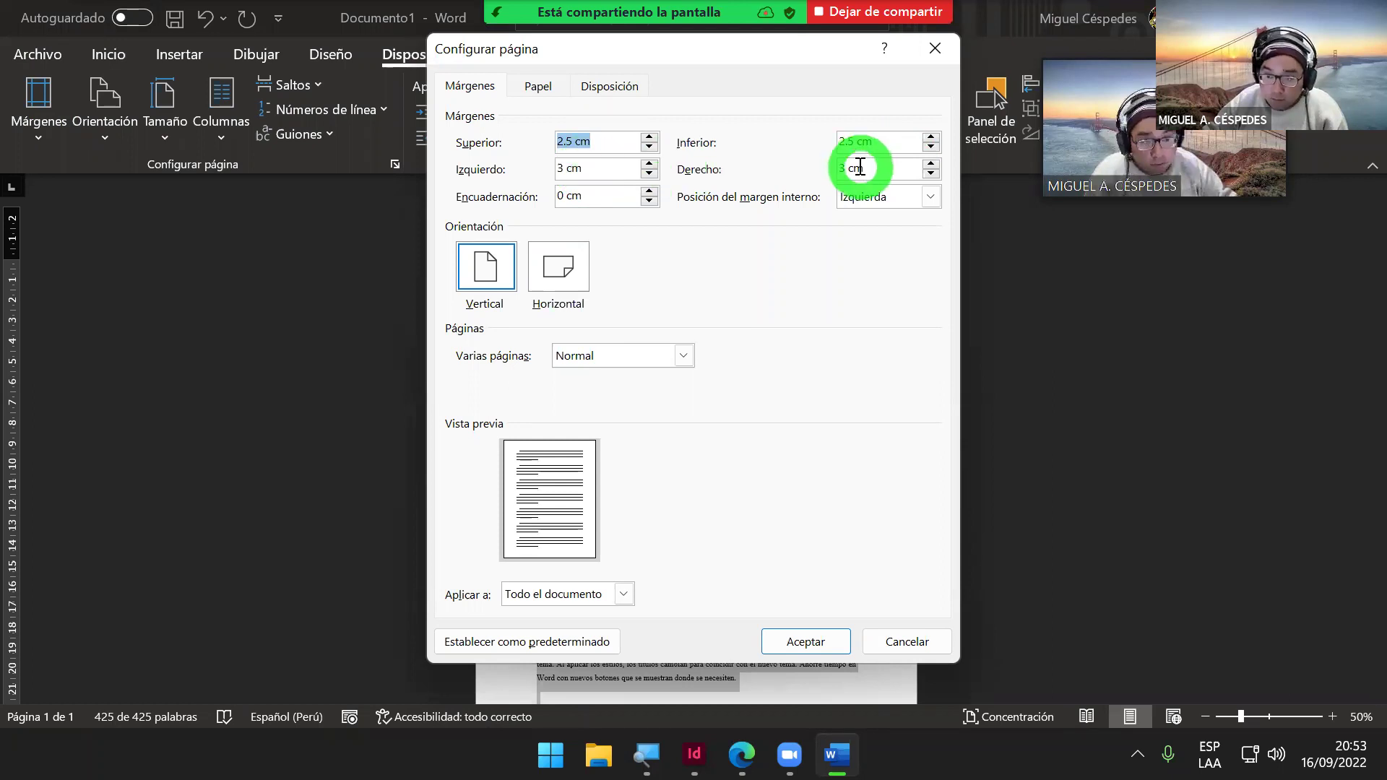
{"action": "left_click", "coordinate": [799, 643]}
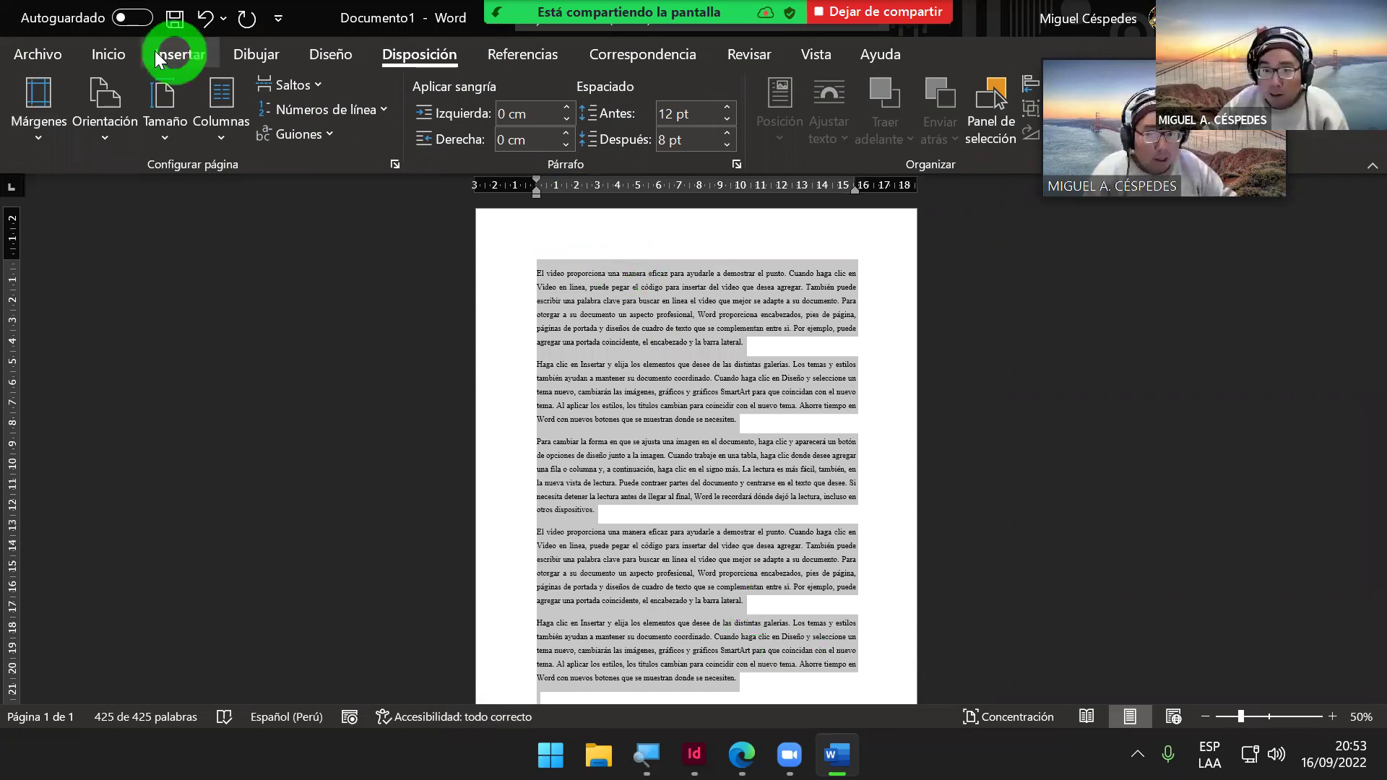
Step: Set the line spacing of the whole text to 2.0
{"action": "left_click", "coordinate": [107, 50]}
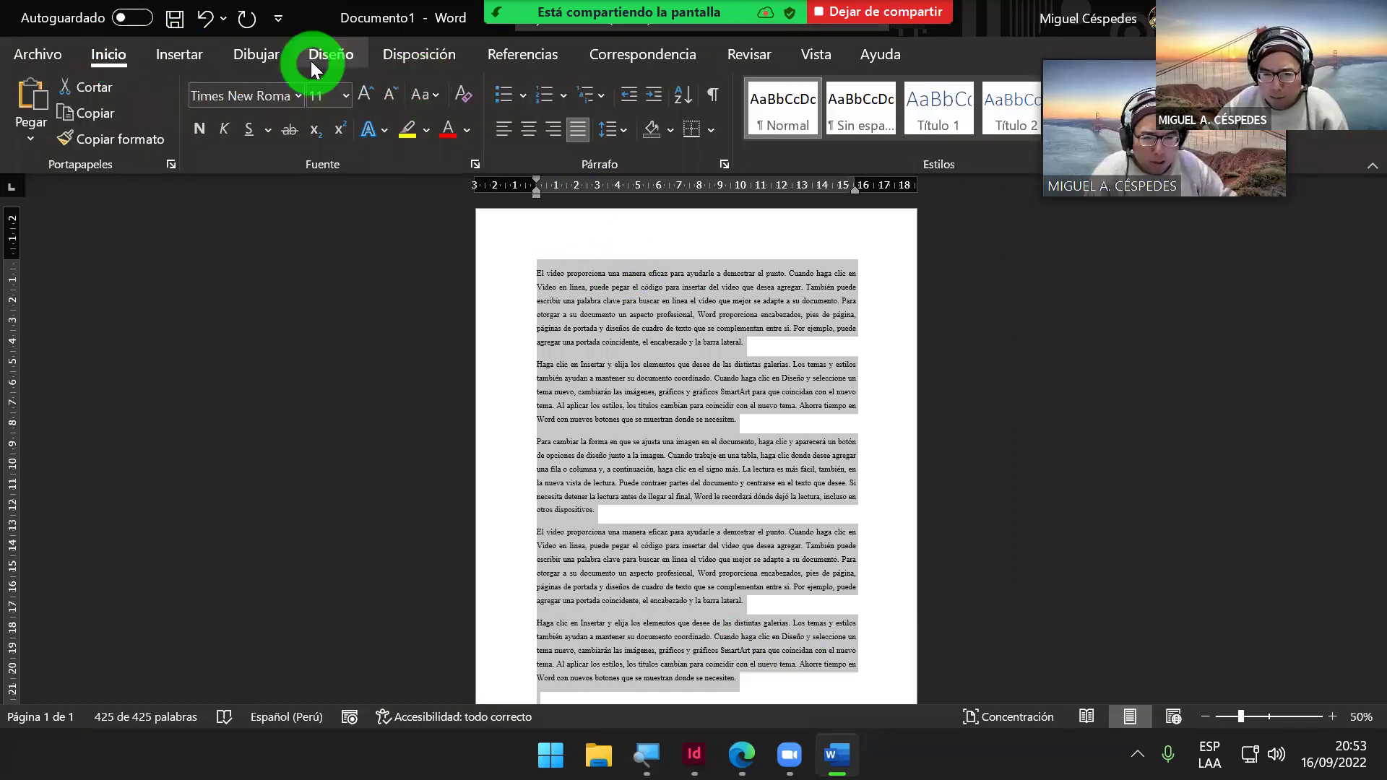
{"action": "left_click", "coordinate": [628, 134]}
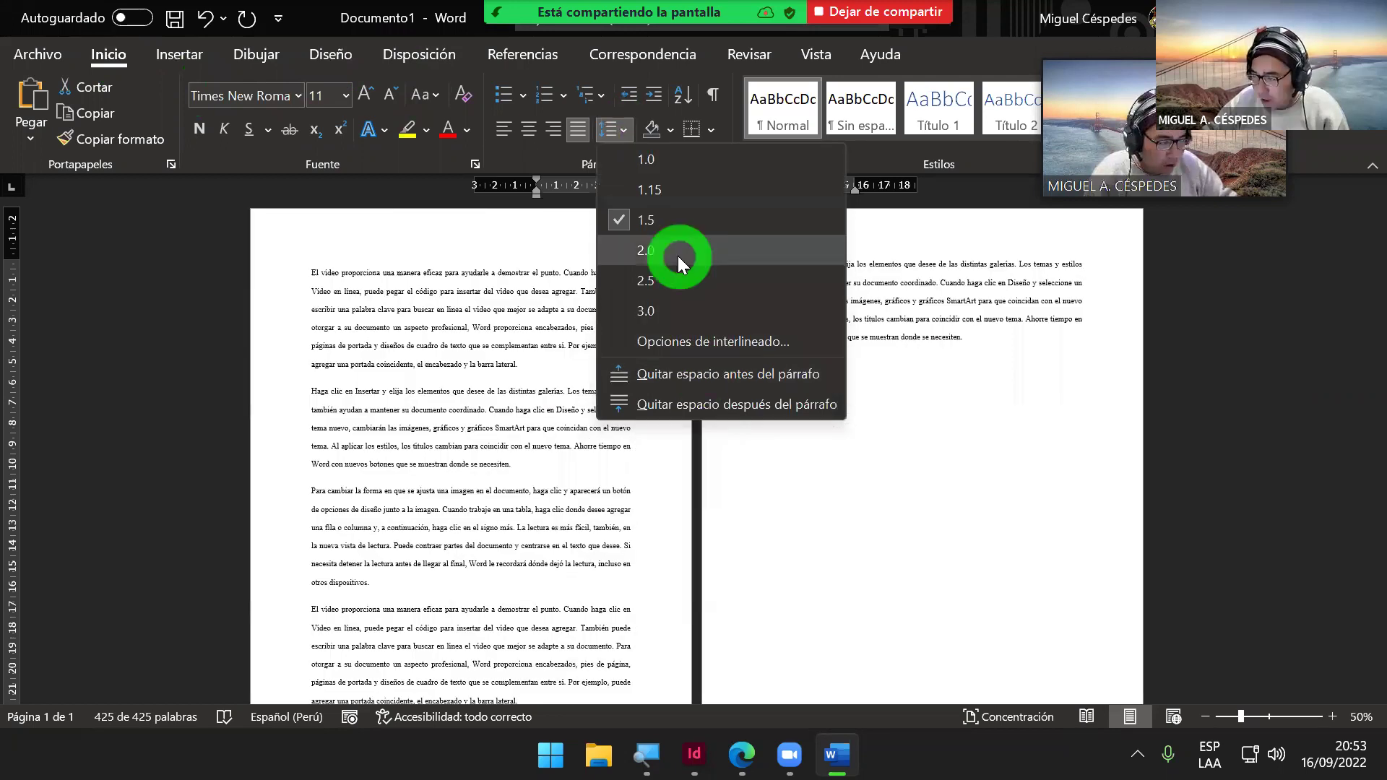
{"action": "left_click", "coordinate": [678, 253]}
{"action": "left_click_drag", "start_coordinate": [643, 325], "coordinate": [587, 344]}
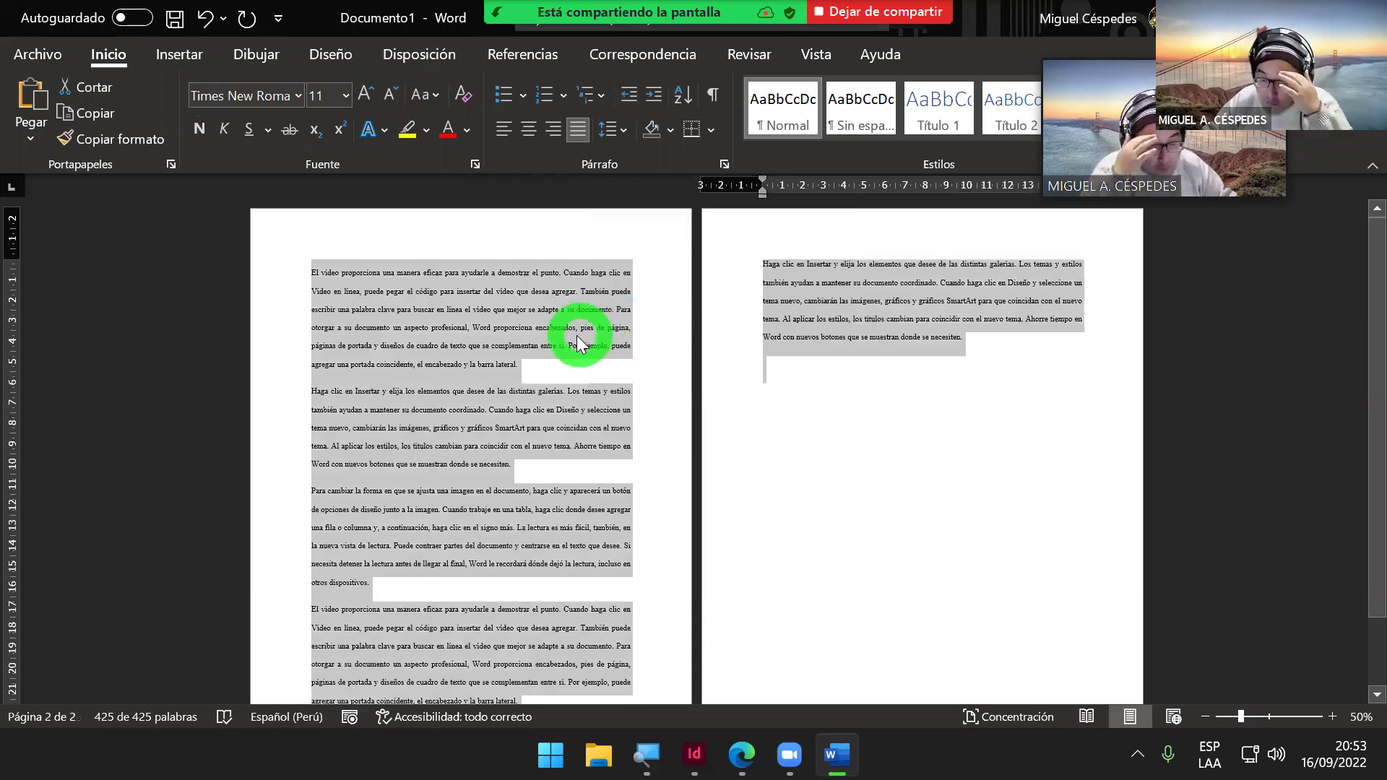
{"action": "left_click_drag", "start_coordinate": [549, 353], "coordinate": [548, 365]}
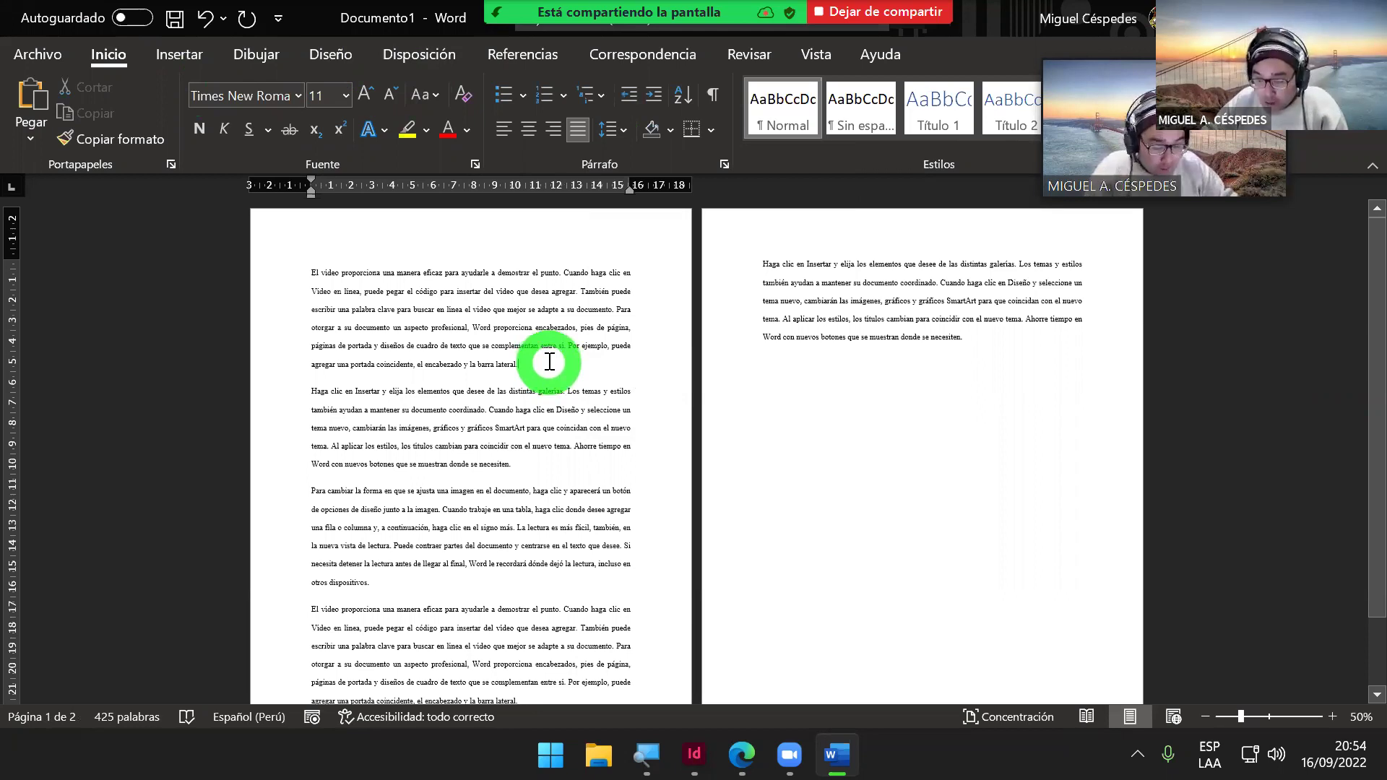
{"action": "key", "text": "ctrl+a"}
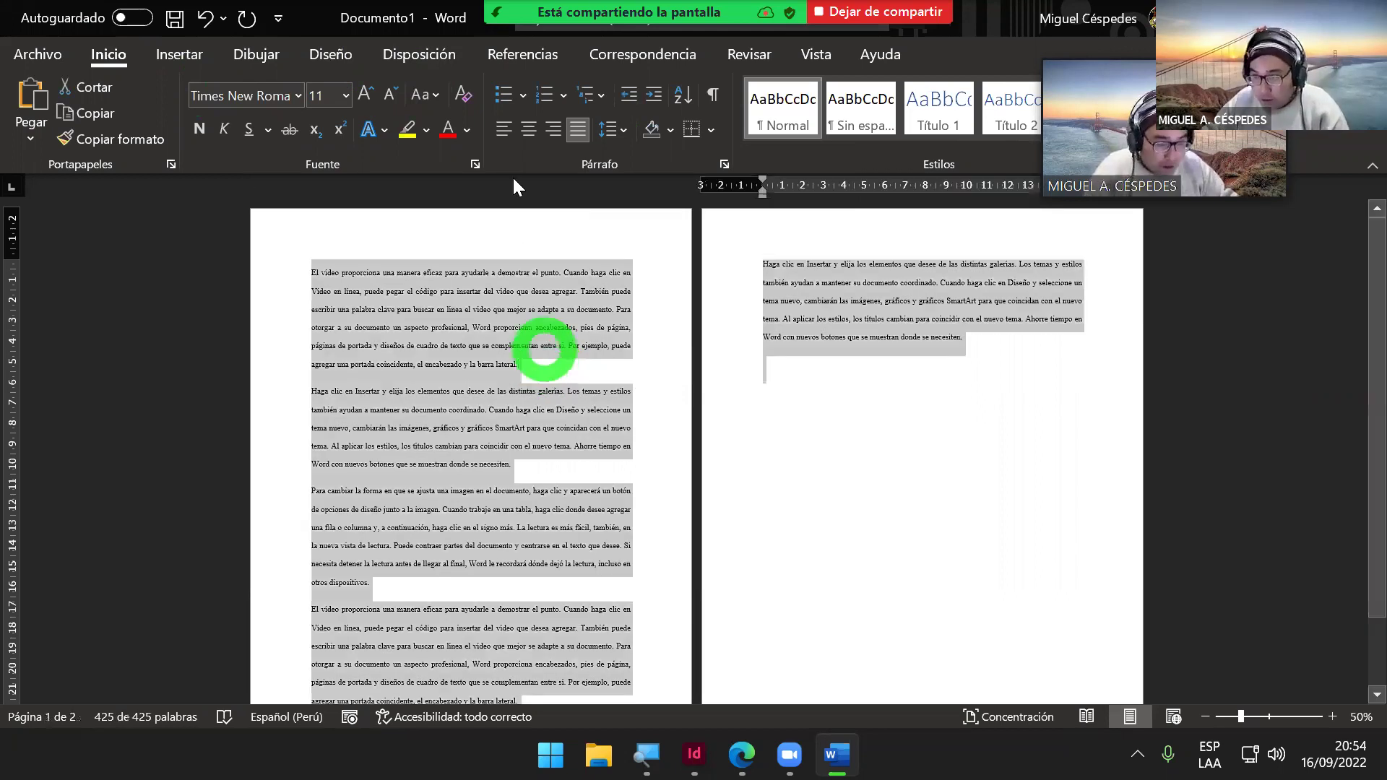
{"action": "left_click", "coordinate": [618, 131]}
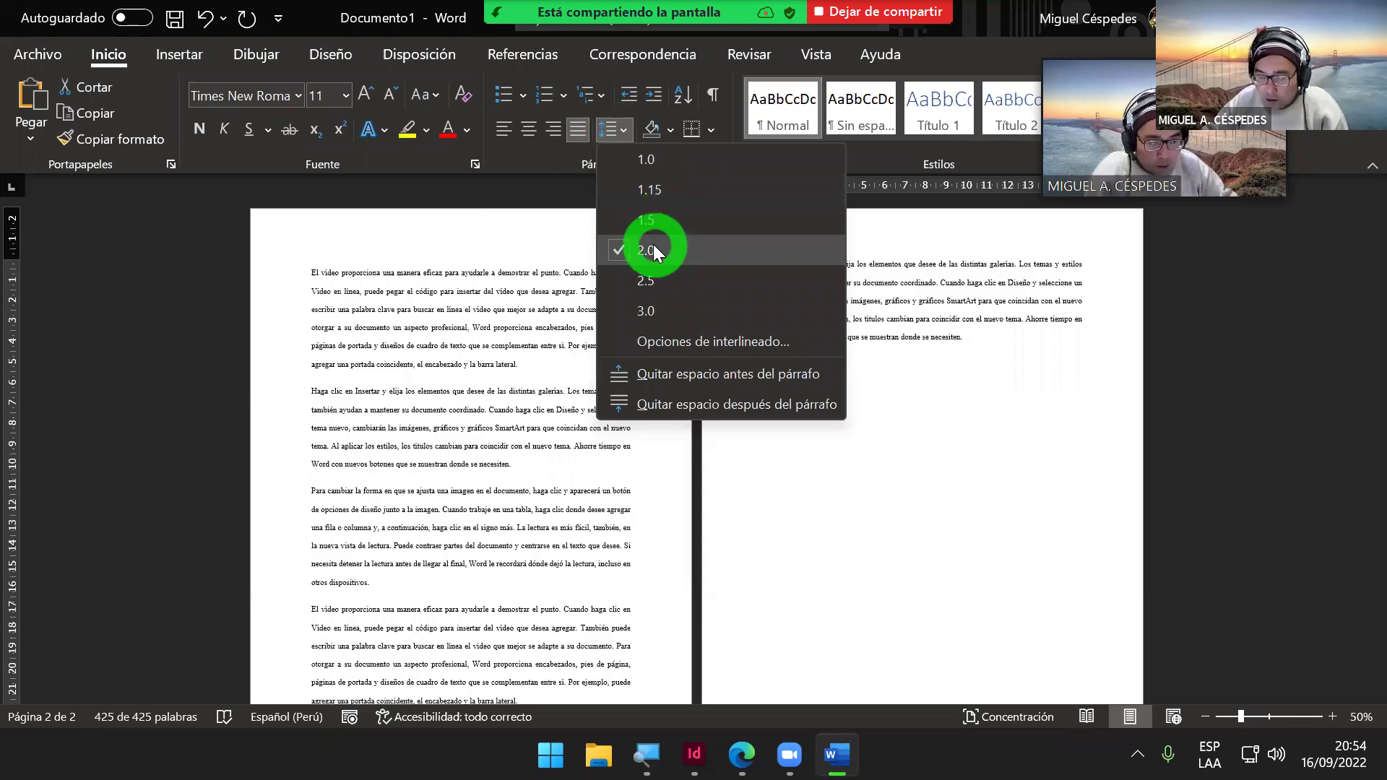
{"action": "left_click", "coordinate": [653, 250]}
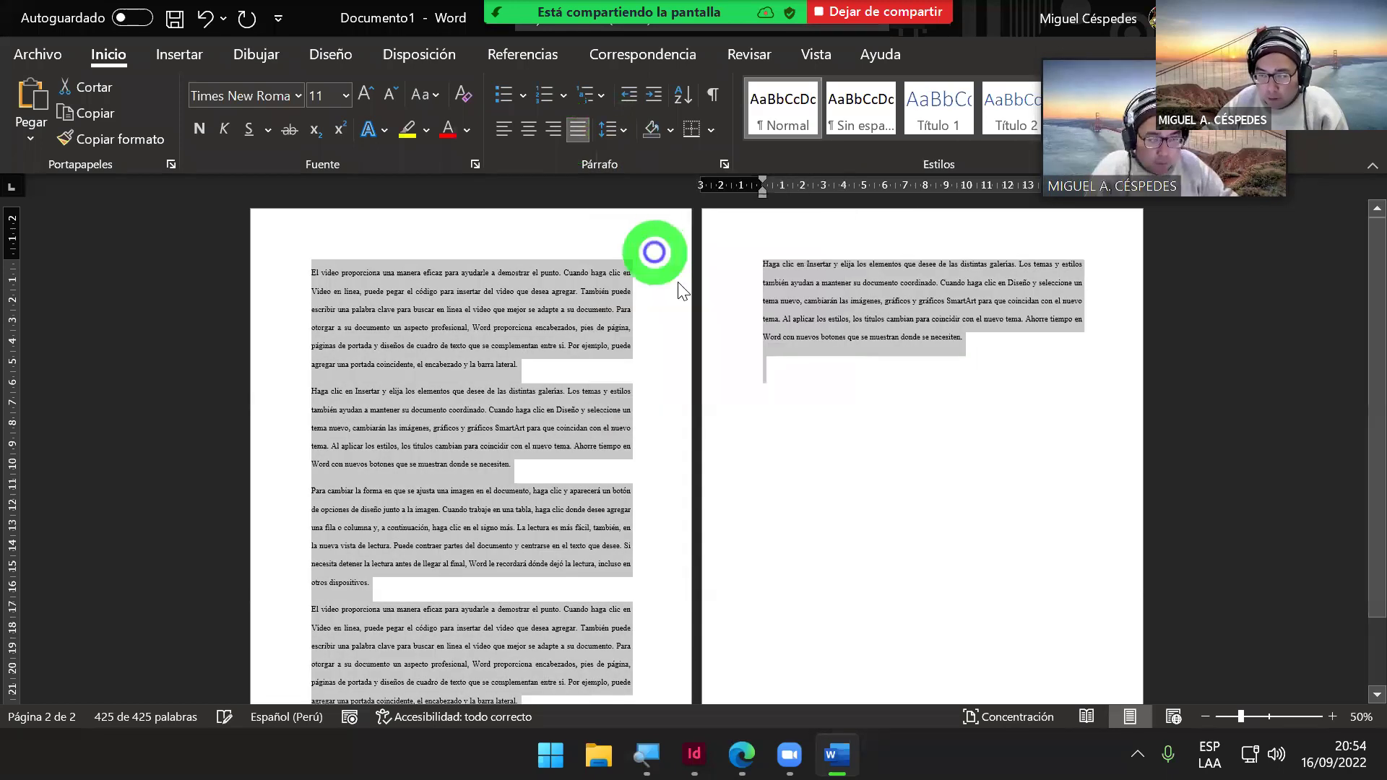
{"action": "left_click", "coordinate": [929, 359]}
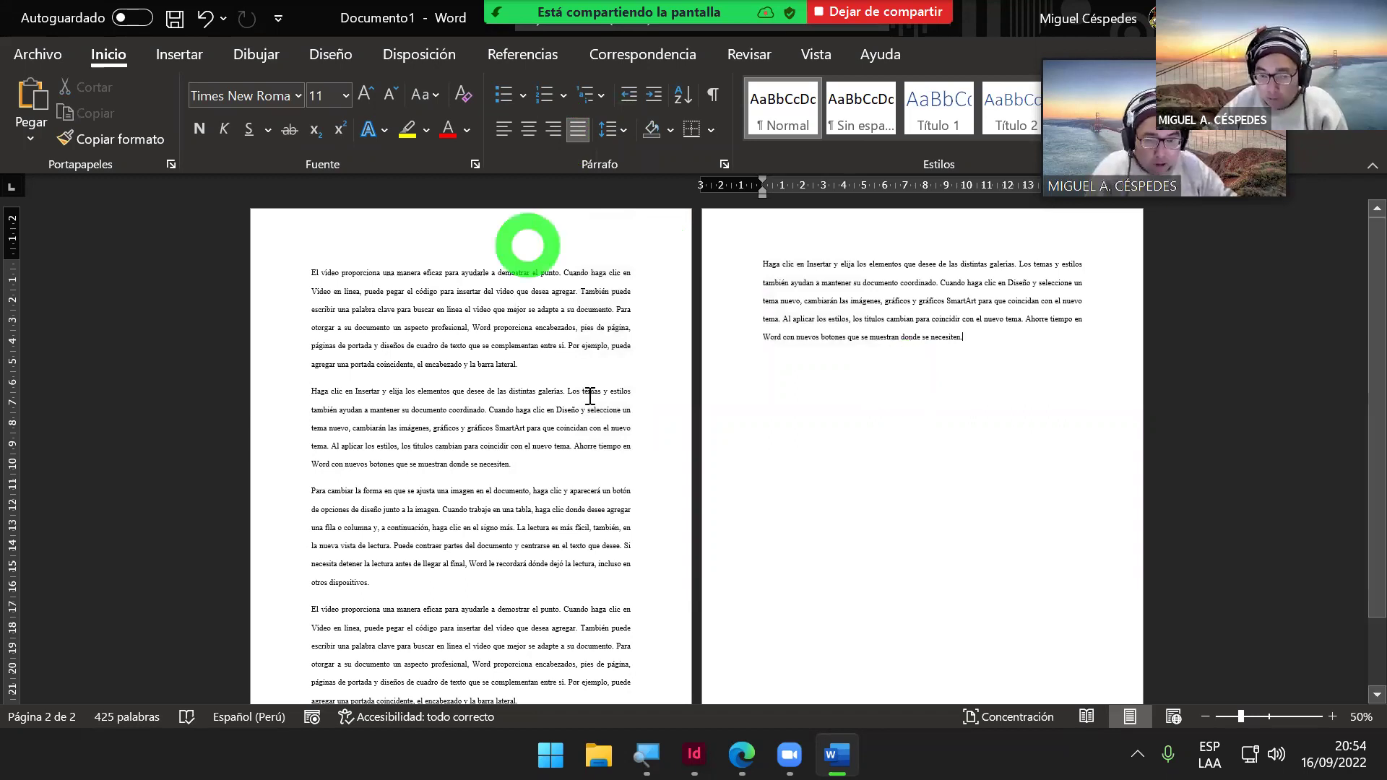
{"action": "left_click", "coordinate": [573, 364]}
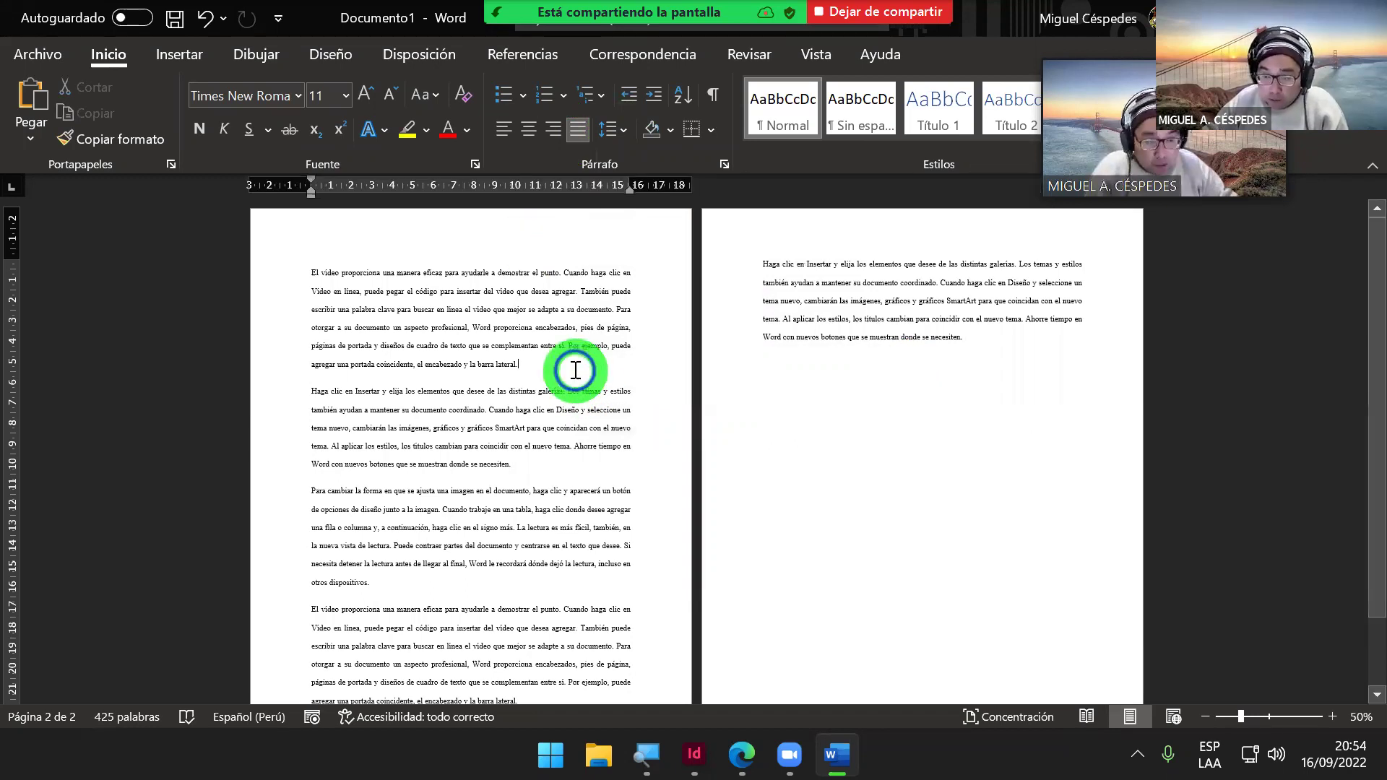
{"action": "left_click", "coordinate": [549, 458]}
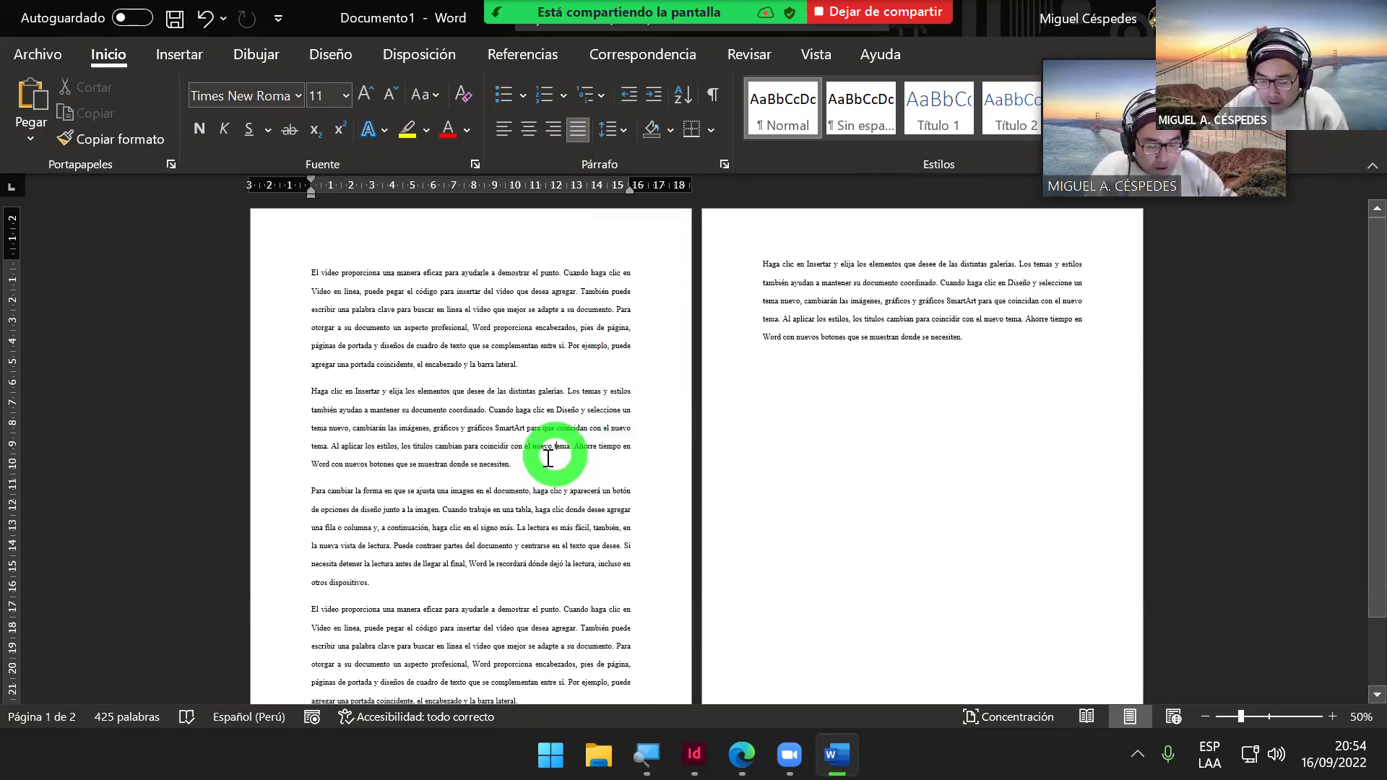
{"action": "left_click", "coordinate": [538, 466]}
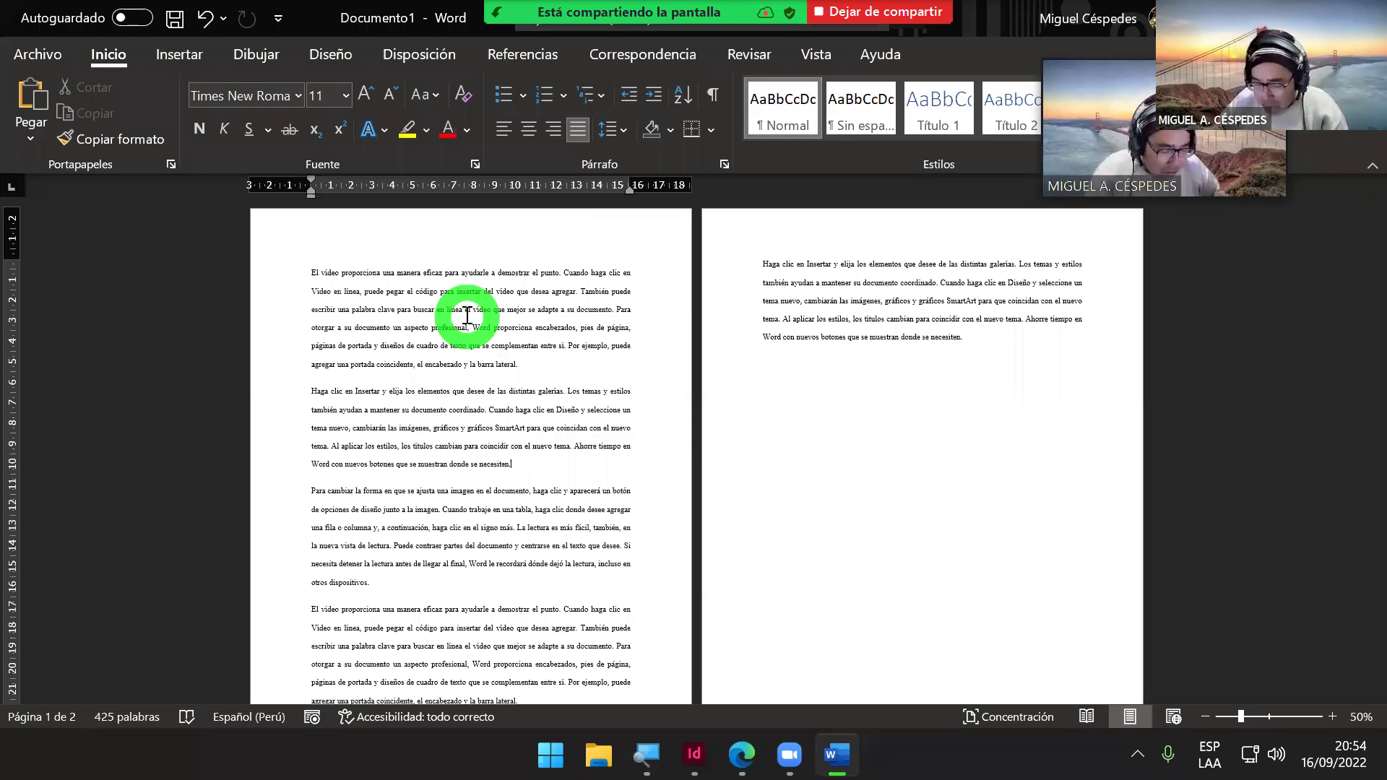
{"action": "left_click", "coordinate": [577, 364]}
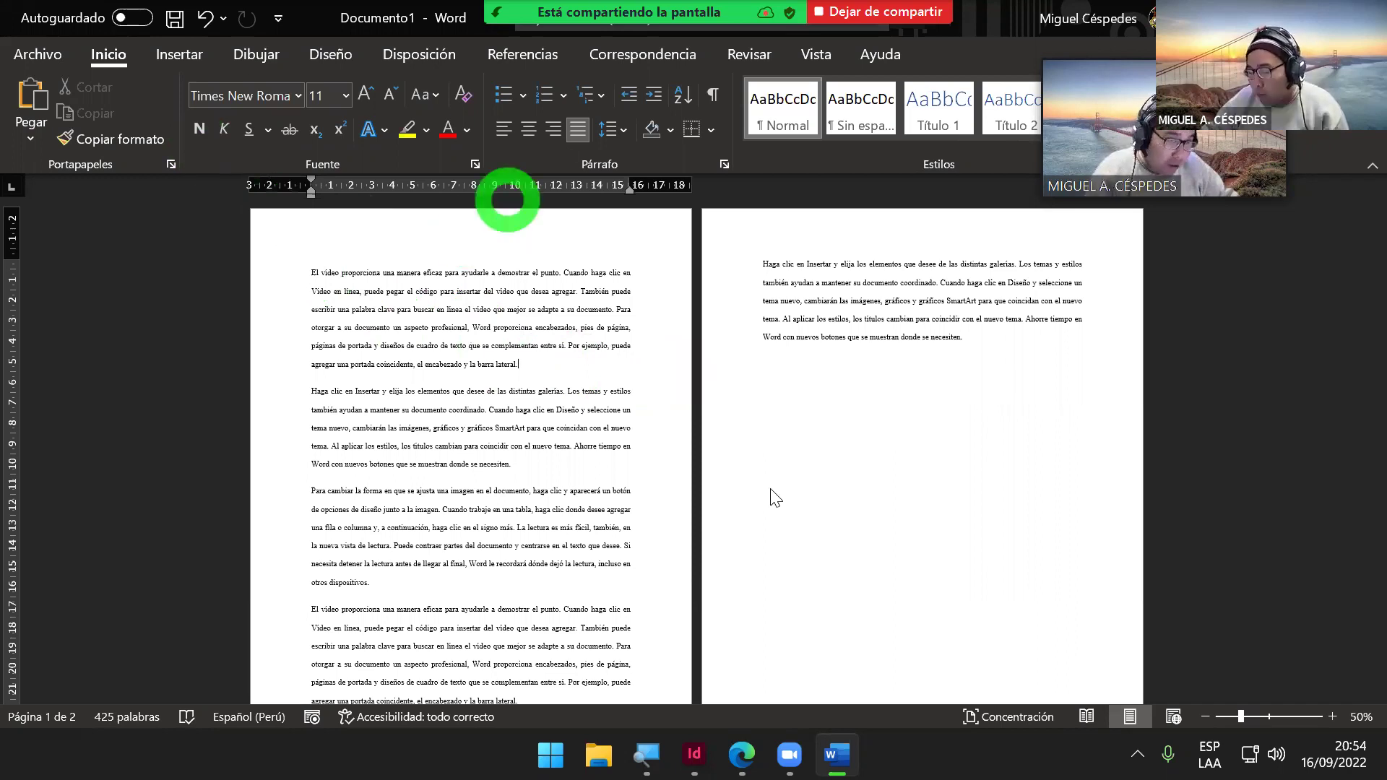
Step: Switch to InDesign and compare the C-3 Columns master's margin settings with the master page instructions in the guide PDF
{"action": "key", "text": "alt+Tab"}
{"action": "left_click", "coordinate": [424, 273]}
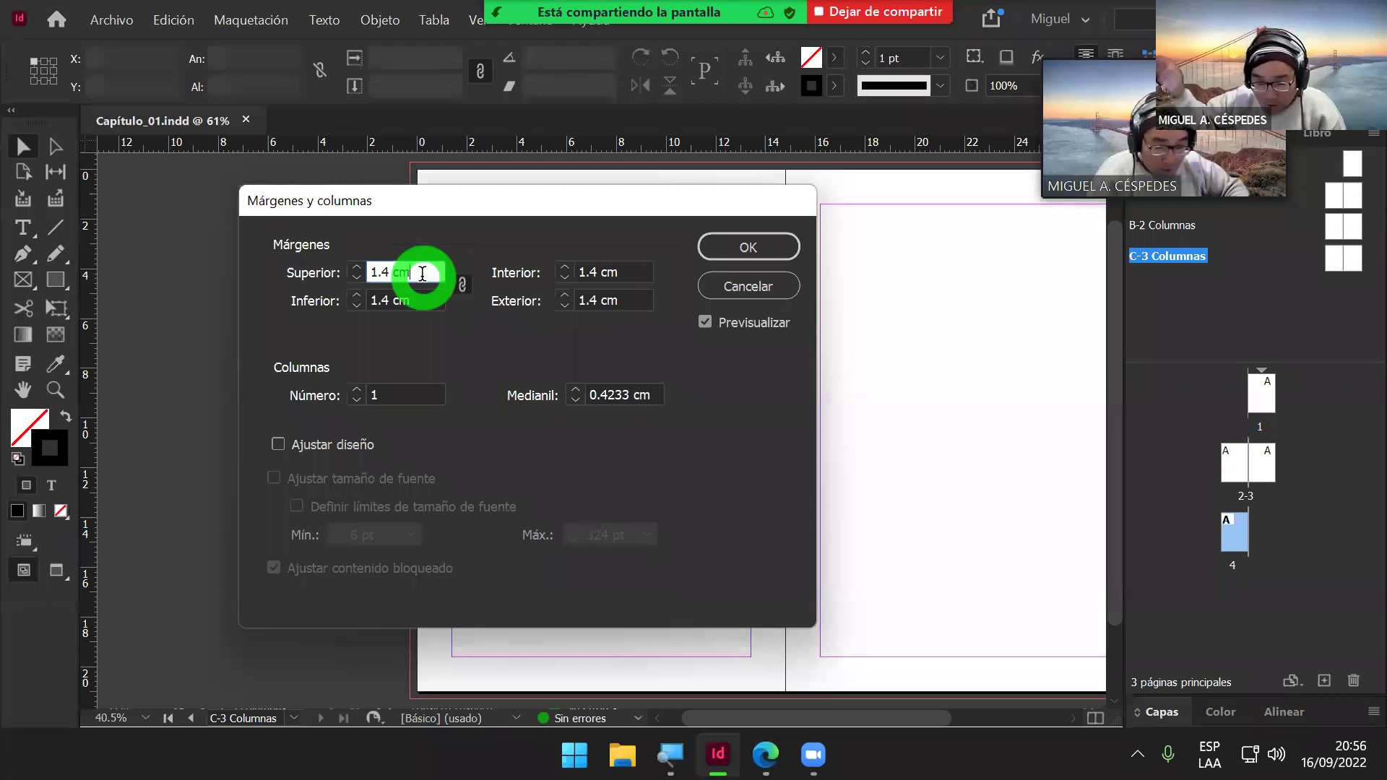
{"action": "left_click_drag", "start_coordinate": [470, 195], "coordinate": [506, 200]}
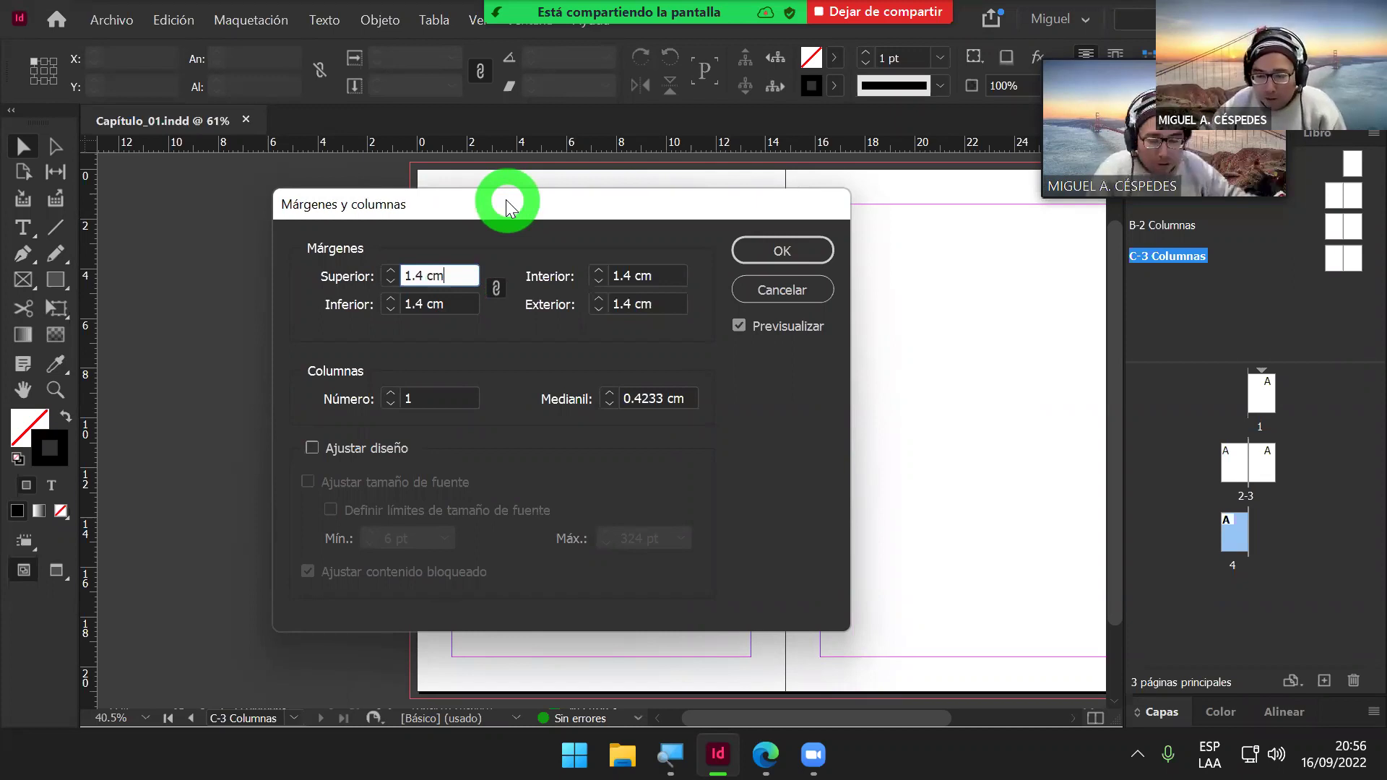
{"action": "left_click_drag", "start_coordinate": [506, 201], "coordinate": [521, 201]}
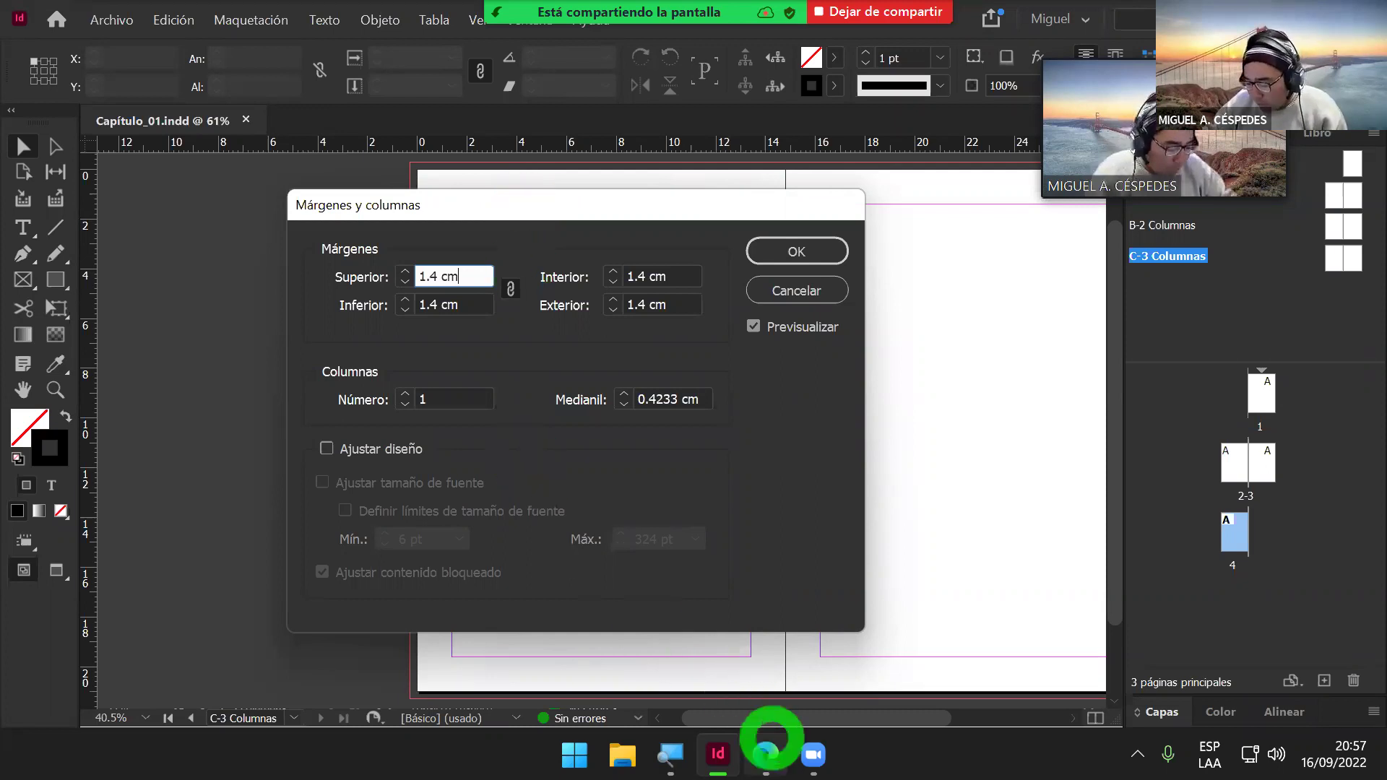
{"action": "left_click", "coordinate": [768, 754]}
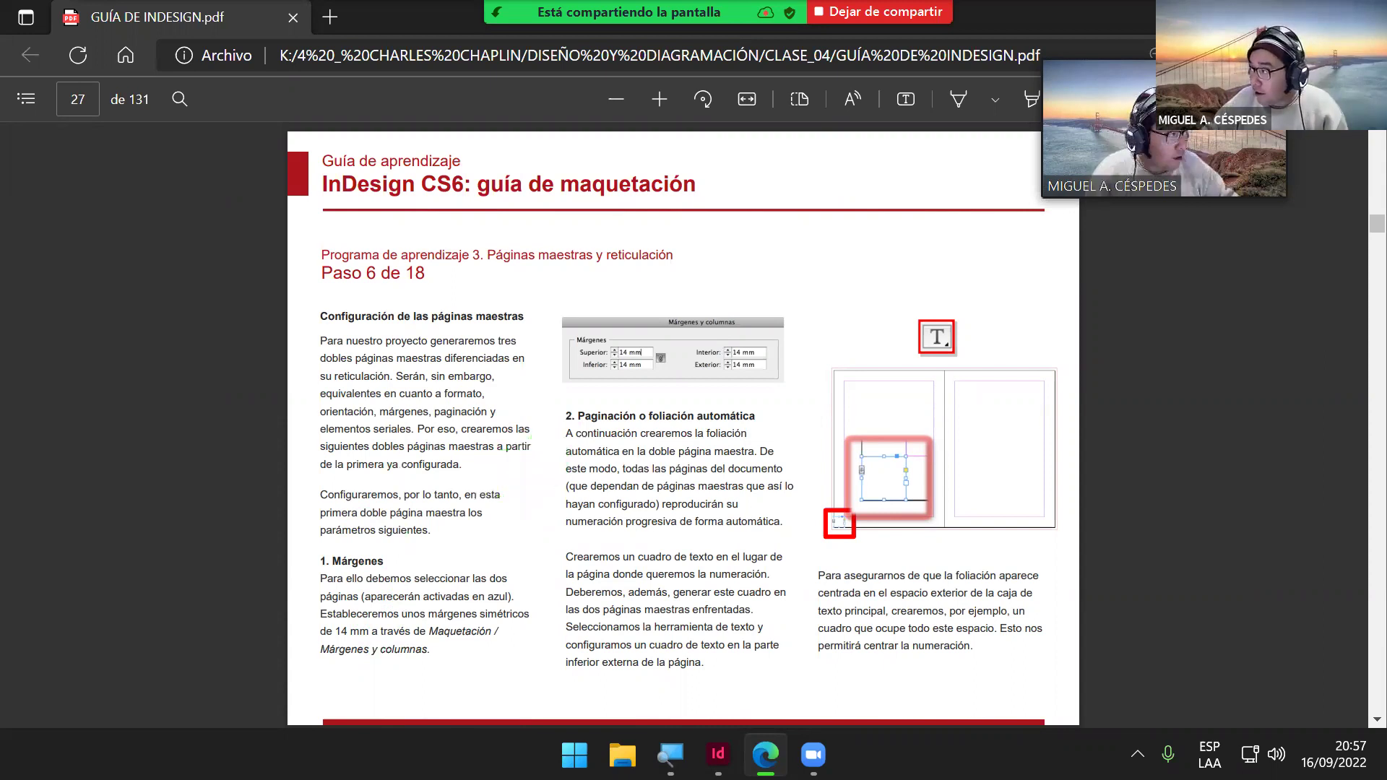
{"action": "key", "text": "alt+Tab"}
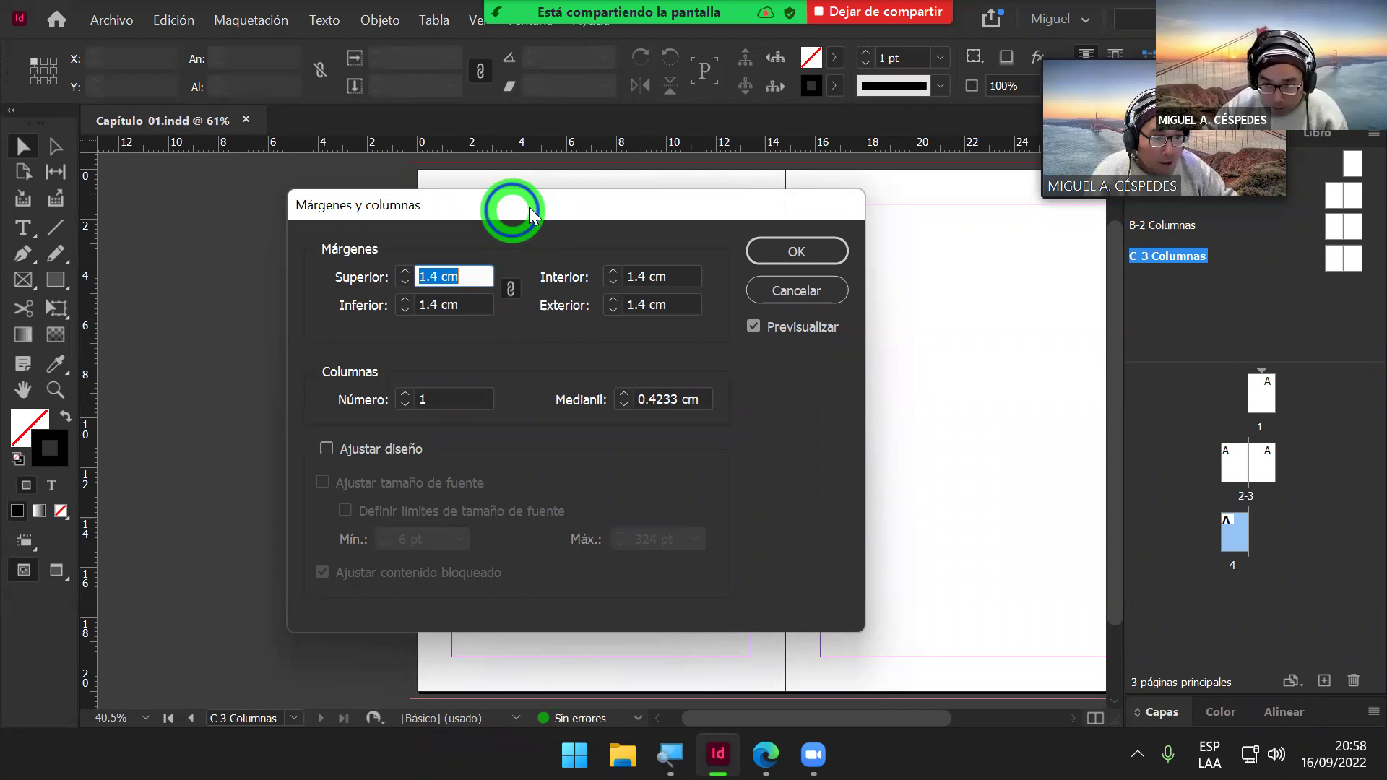
Step: Accept the margins and columns settings for the C-3 Columns master, and consult the guide PDF's master page instructions again
{"action": "left_click_drag", "start_coordinate": [529, 207], "coordinate": [631, 179]}
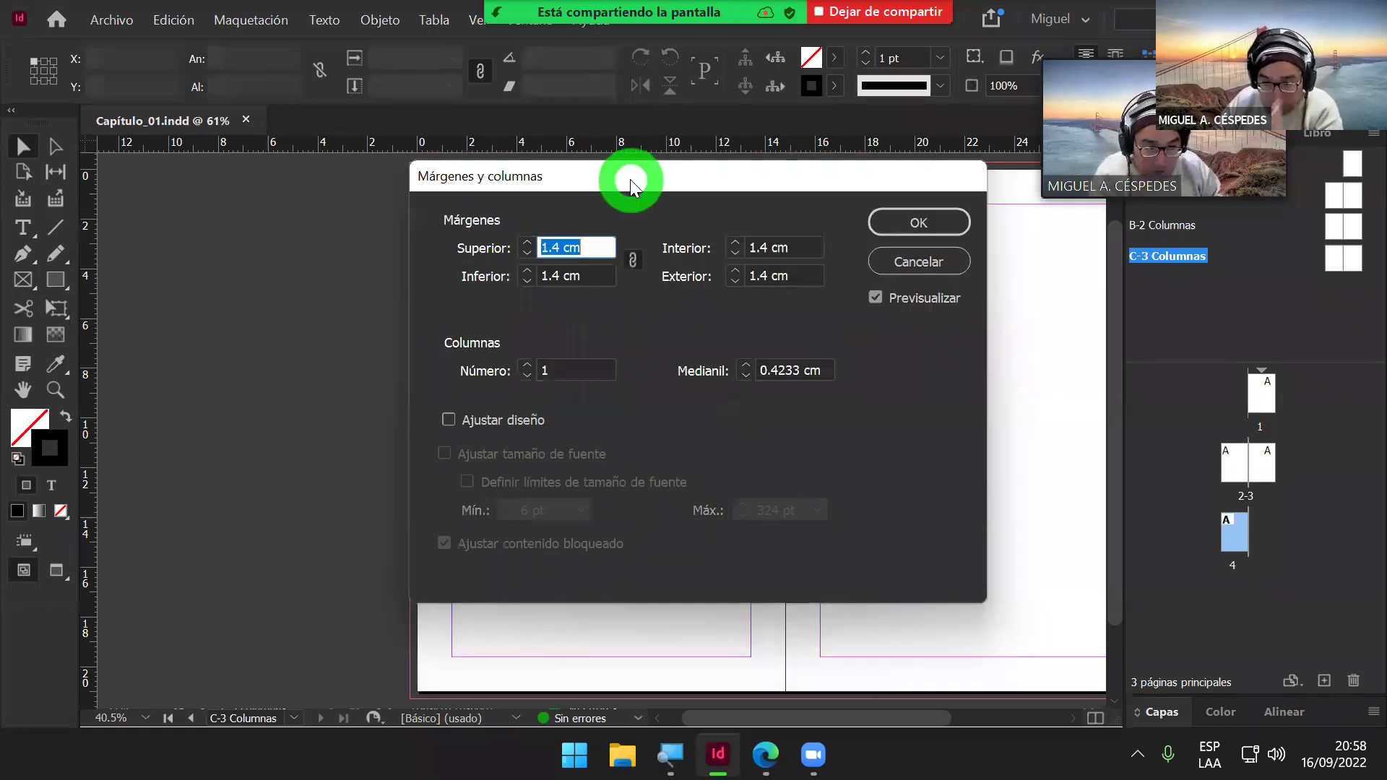
{"action": "left_click", "coordinate": [386, 171]}
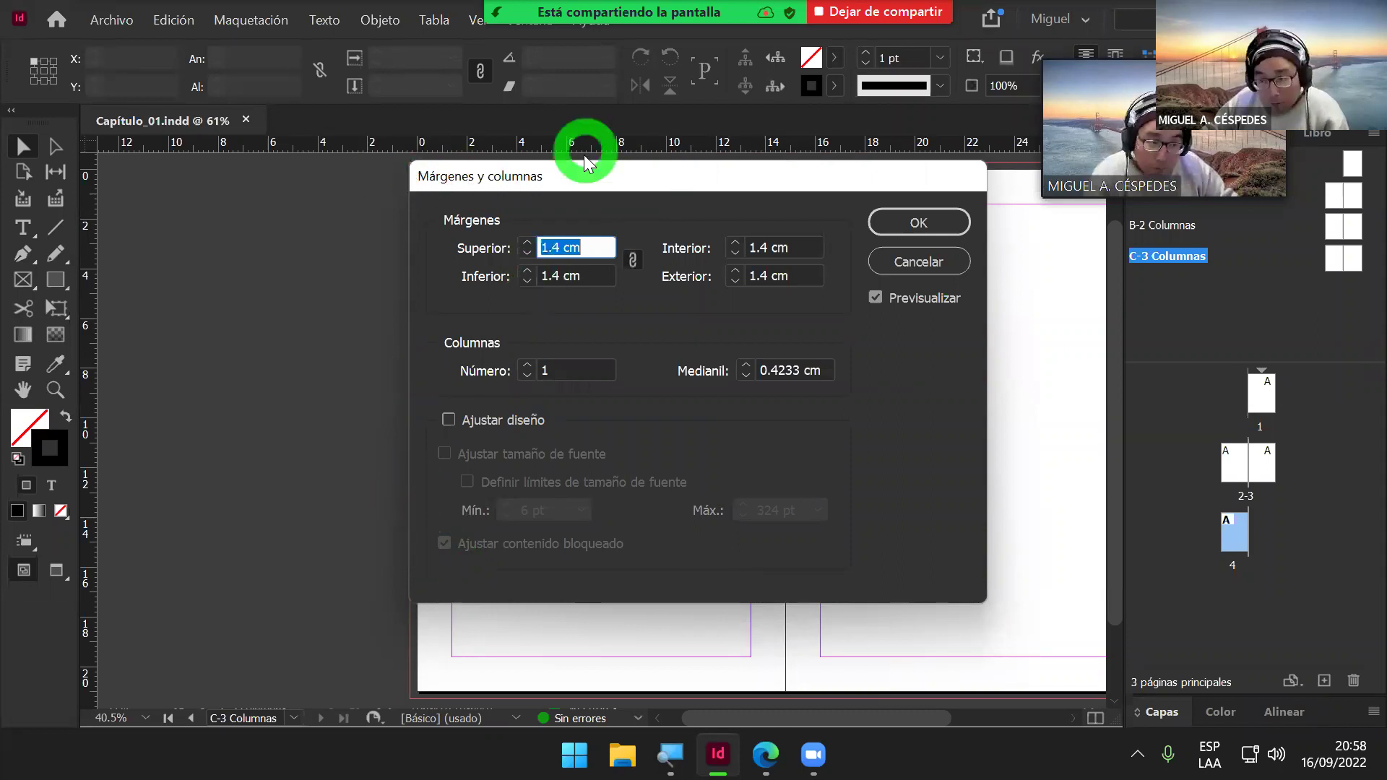
{"action": "left_click_drag", "start_coordinate": [580, 171], "coordinate": [595, 193]}
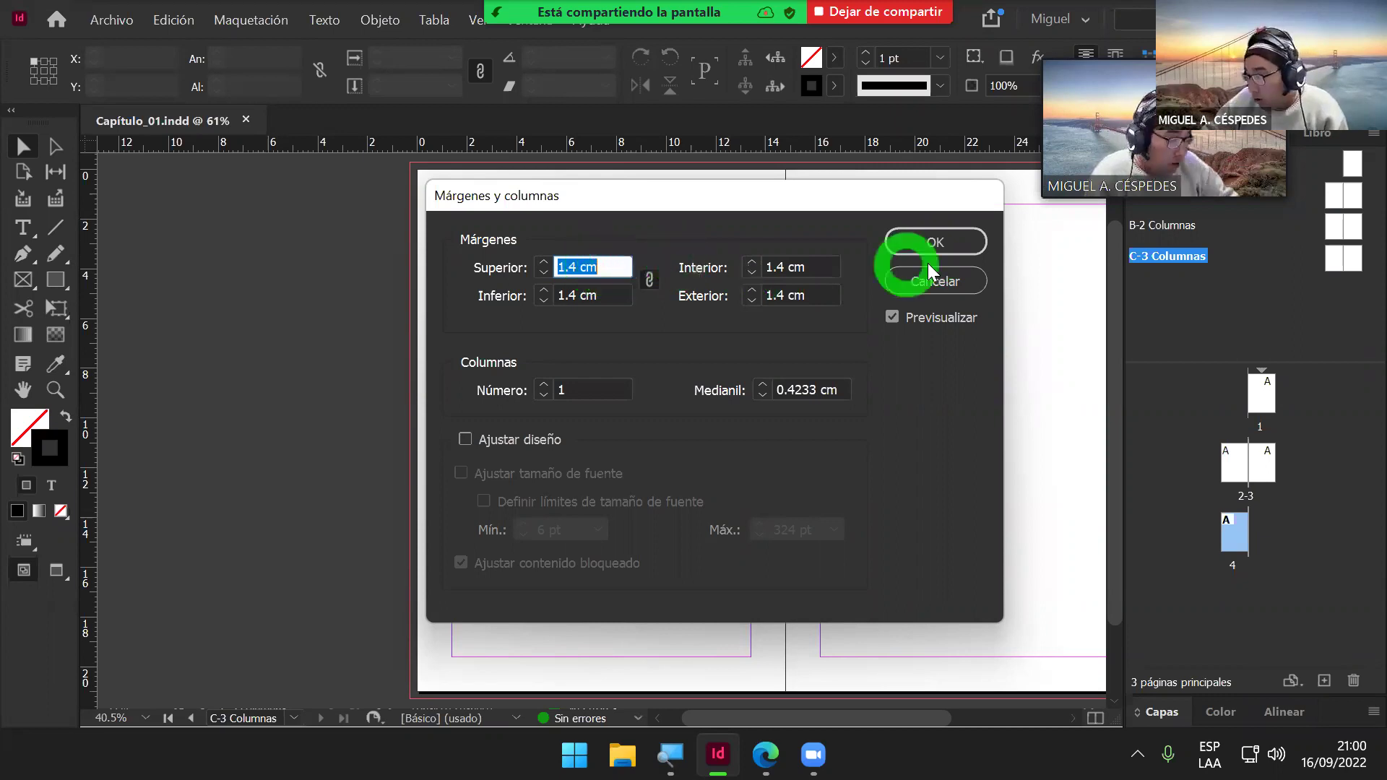
{"action": "left_click", "coordinate": [936, 243]}
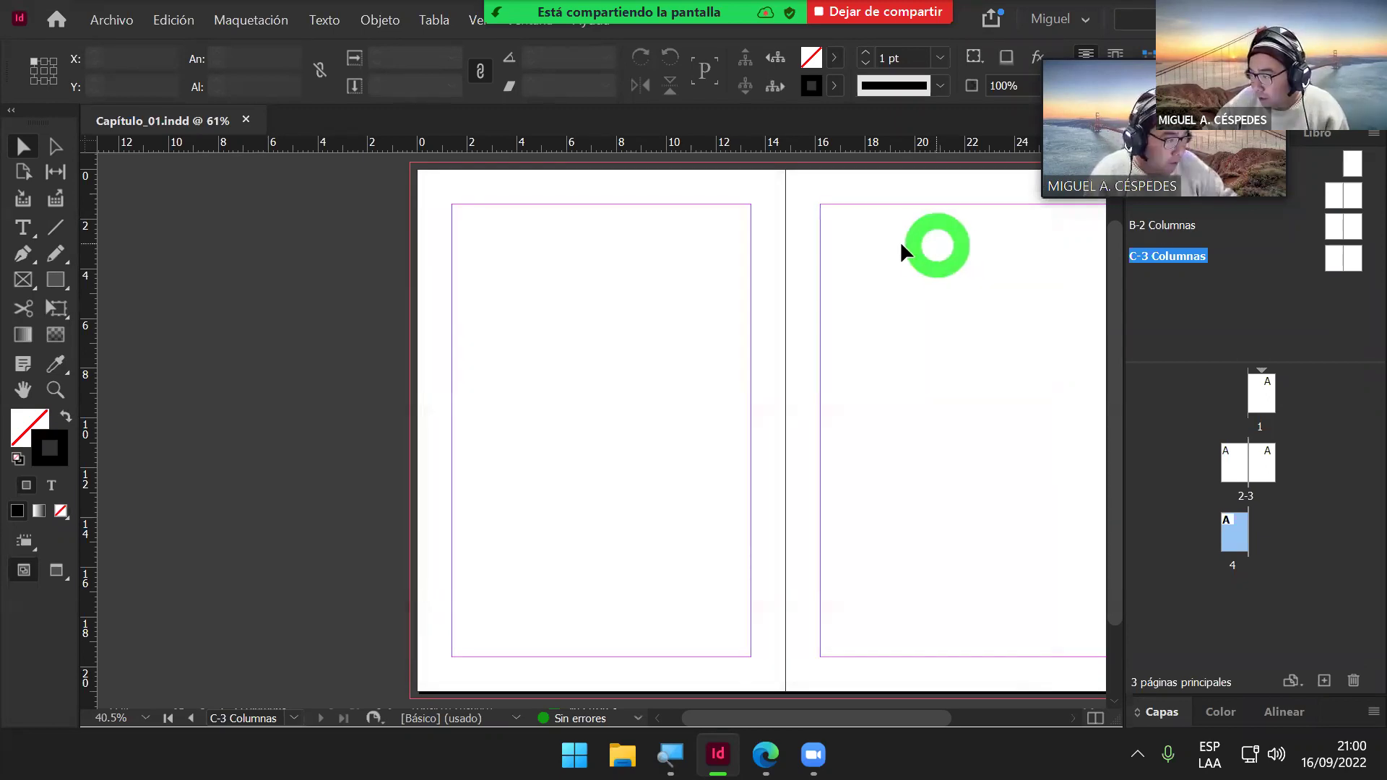
{"action": "mouse_move", "coordinate": [766, 751]}
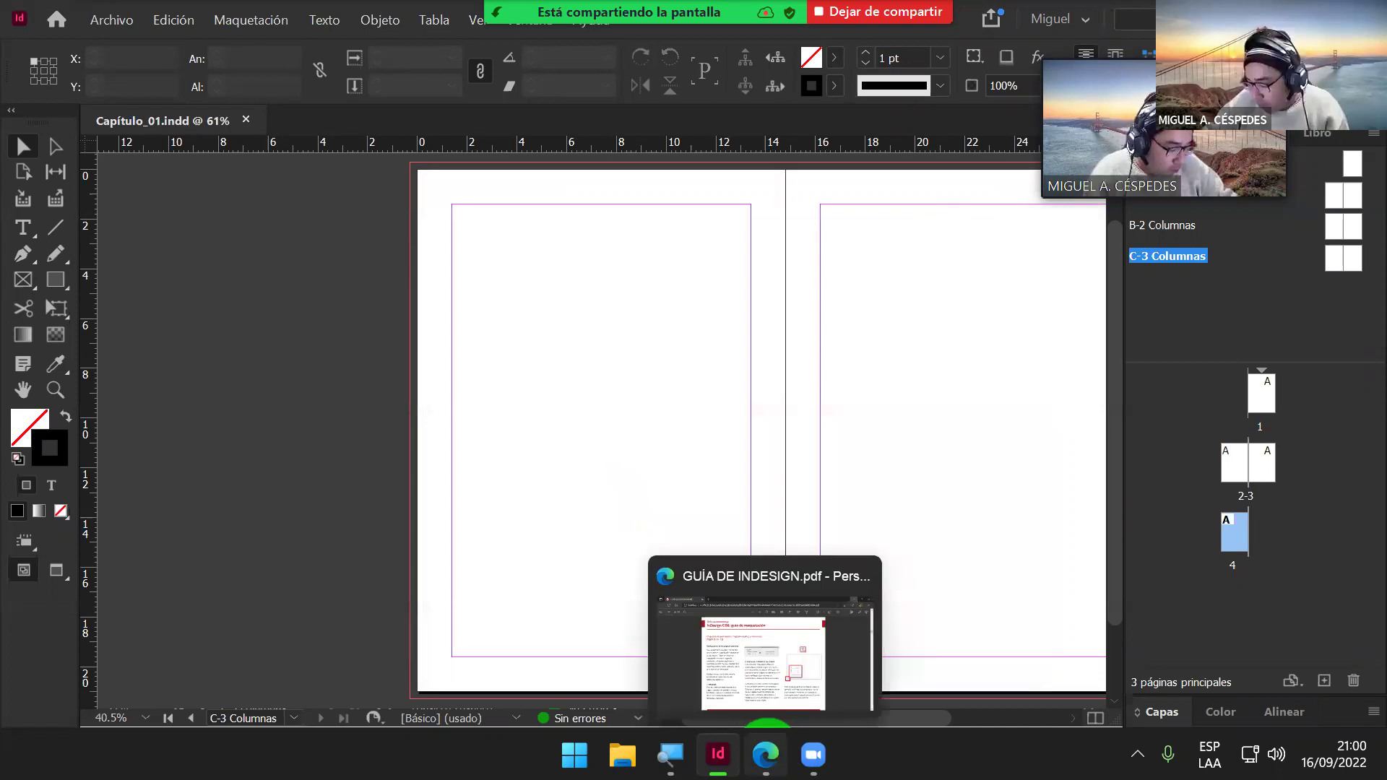
{"action": "left_click", "coordinate": [751, 694]}
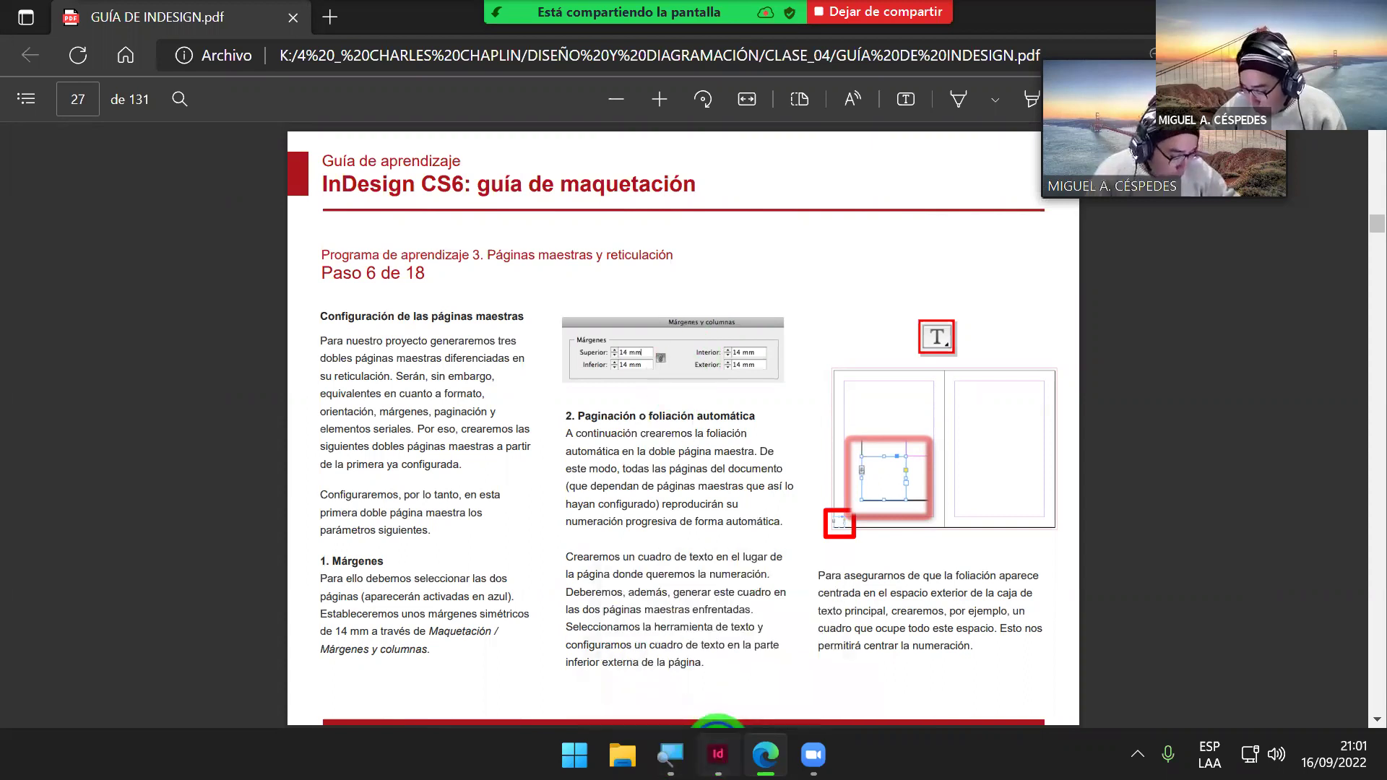
{"action": "left_click", "coordinate": [718, 753]}
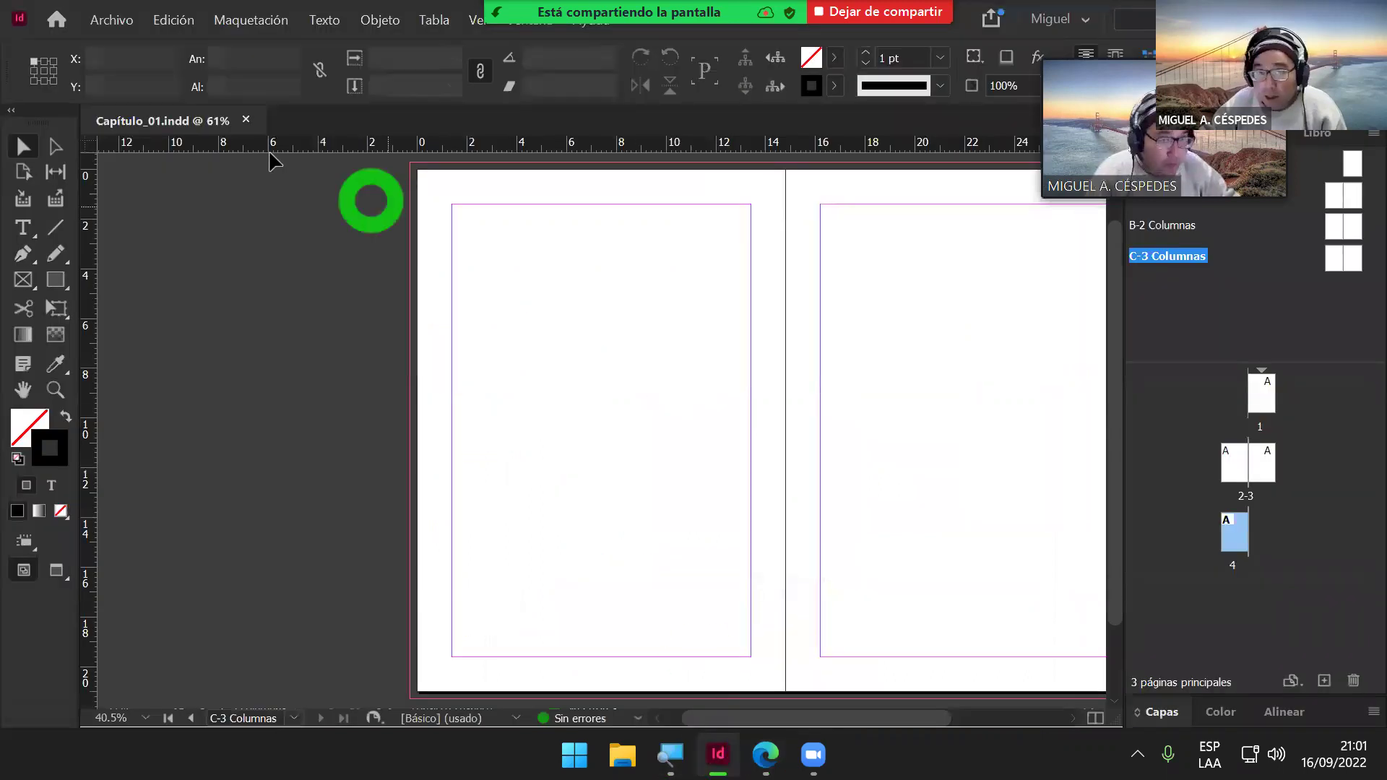
Step: Set all four linked margins of the selected page to 2.4 cm and confirm the margins and columns settings
{"action": "left_click", "coordinate": [262, 20]}
{"action": "left_click", "coordinate": [313, 67]}
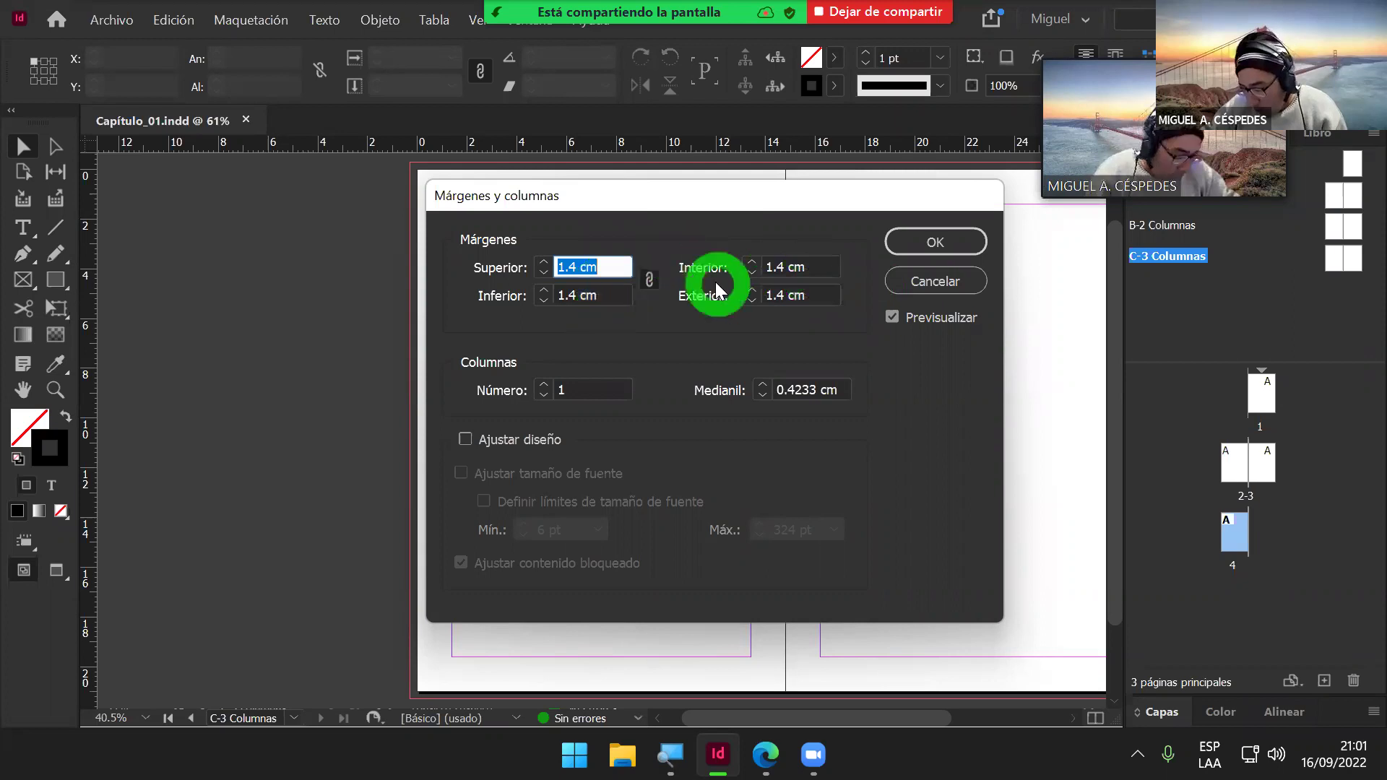
{"action": "left_click", "coordinate": [576, 267]}
{"action": "double_click", "coordinate": [575, 267]}
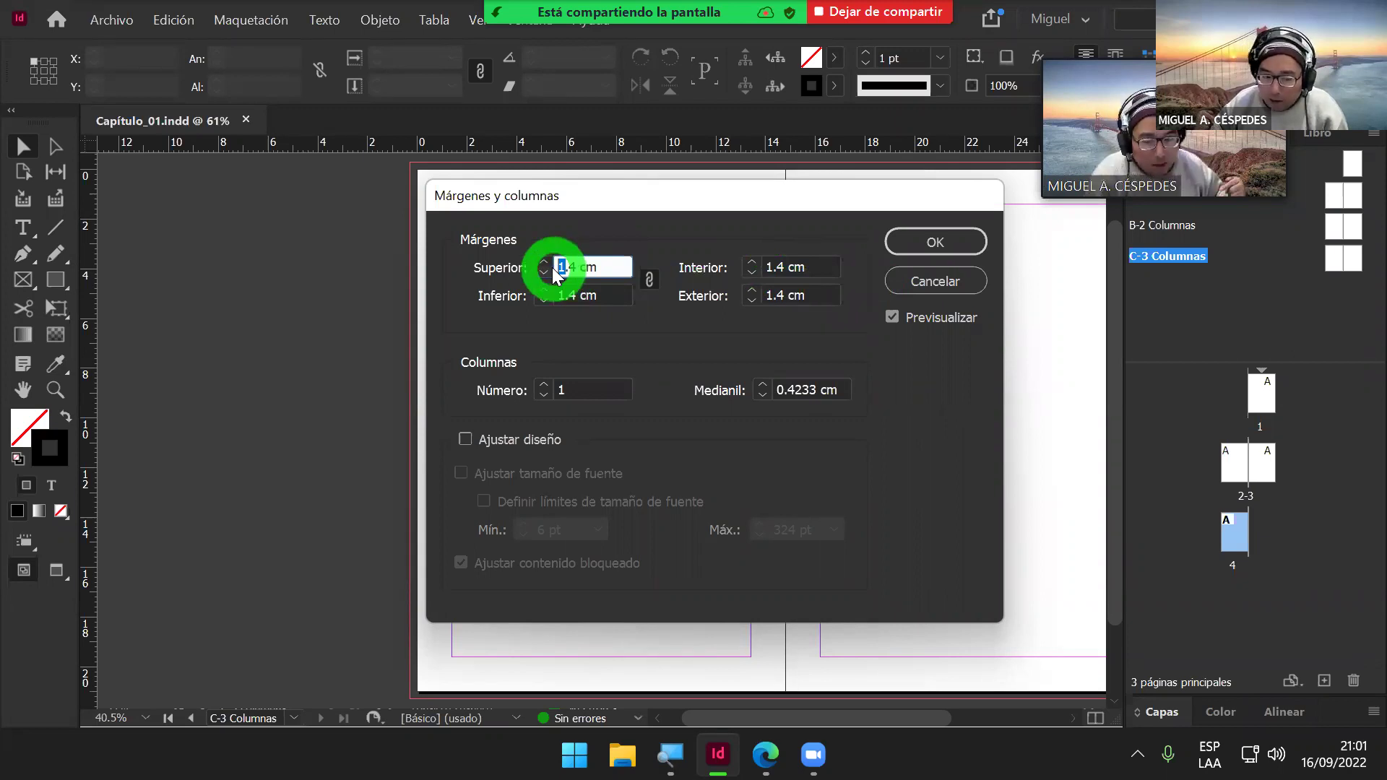
{"action": "type", "text": "2"}
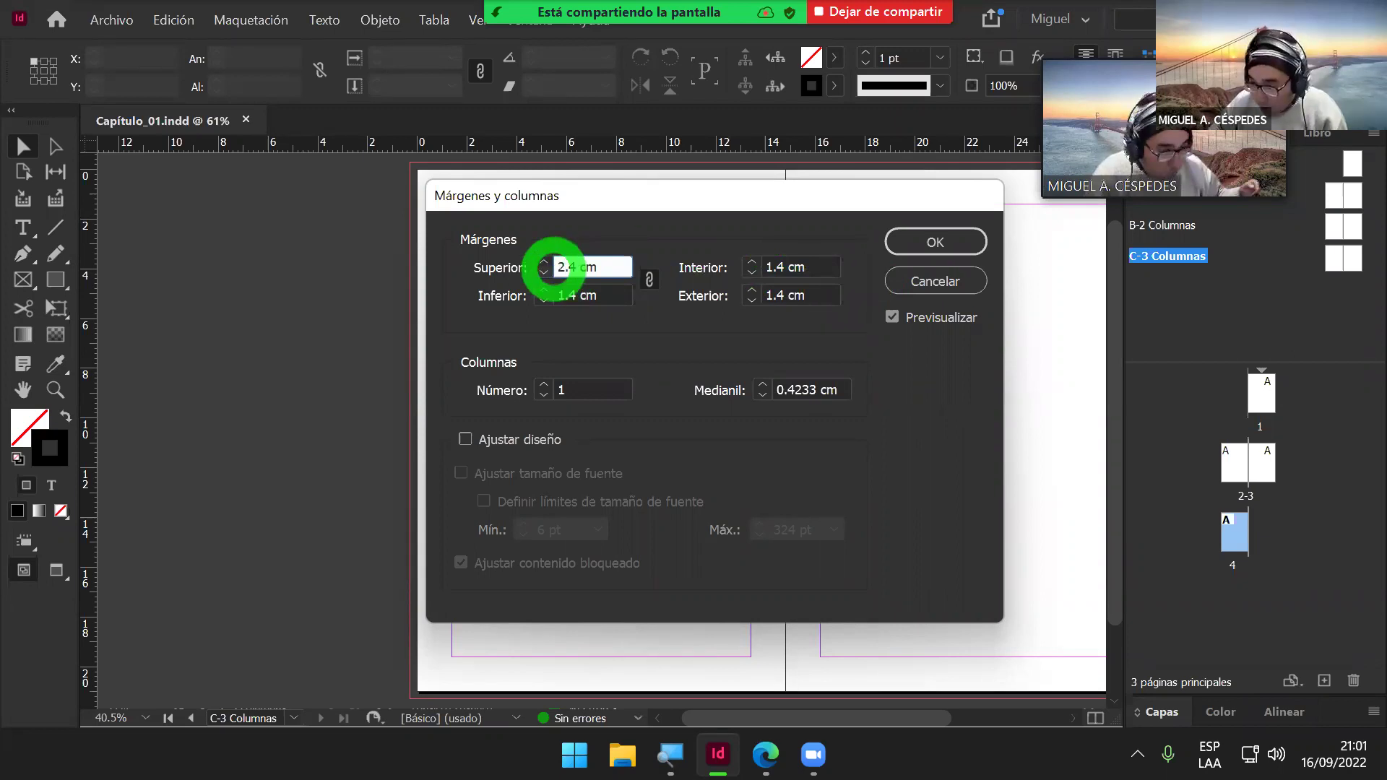
{"action": "left_click", "coordinate": [589, 287]}
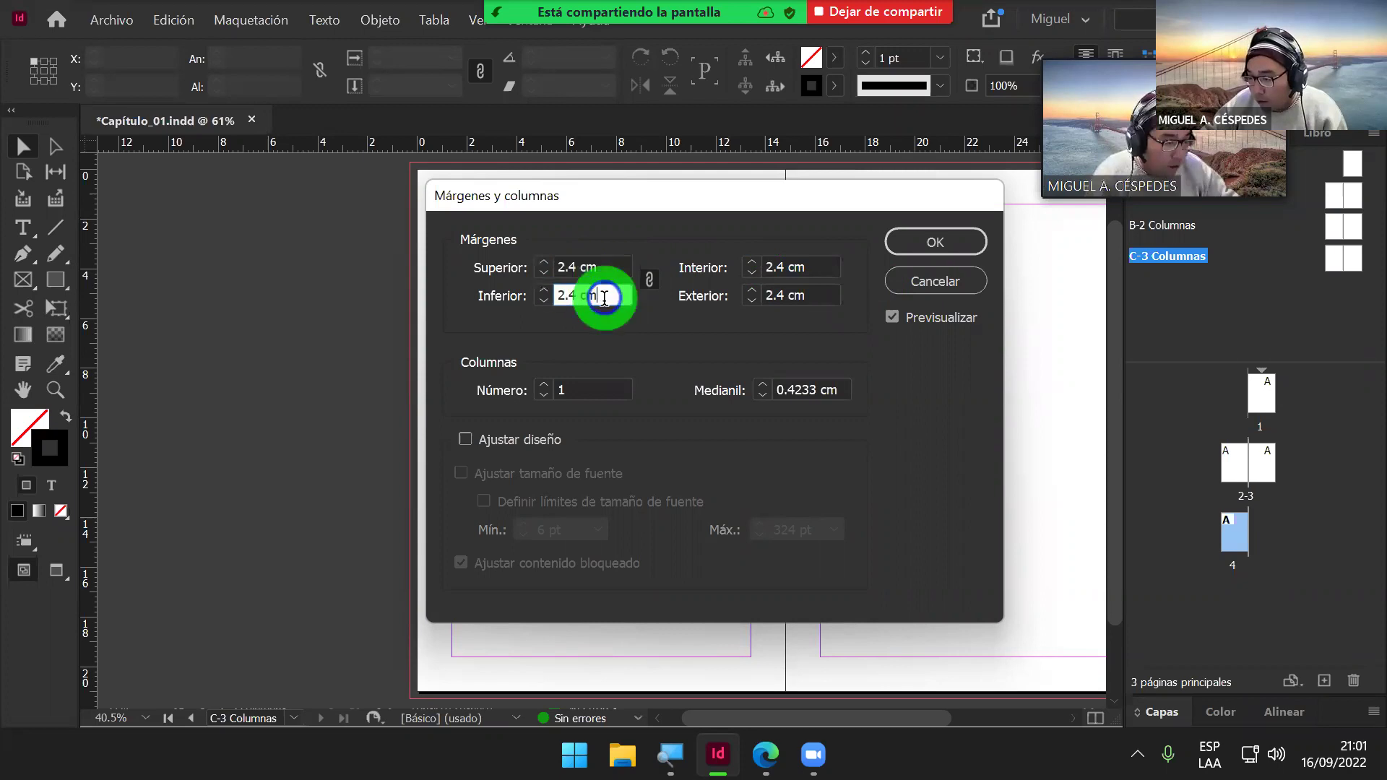
{"action": "left_click", "coordinate": [851, 263]}
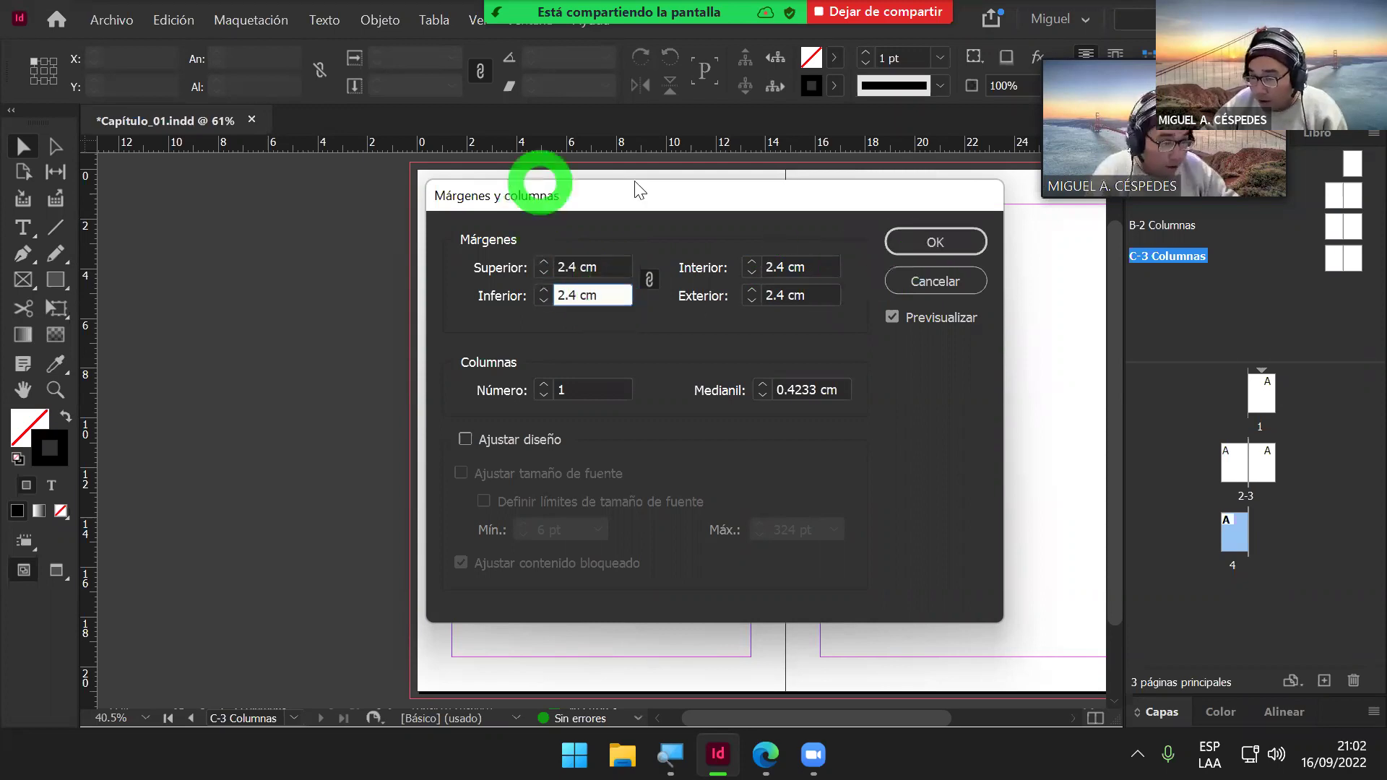
{"action": "left_click", "coordinate": [909, 244]}
{"action": "left_click", "coordinate": [798, 297]}
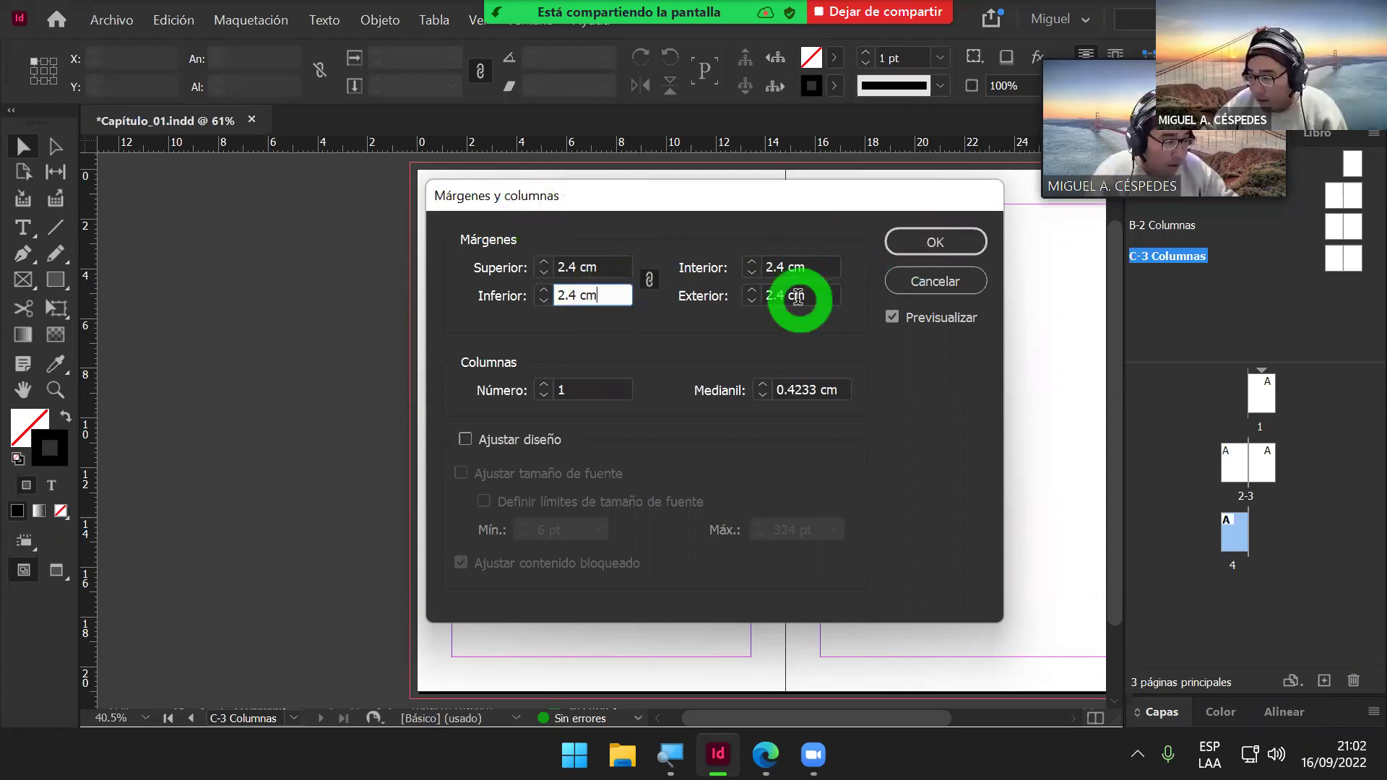
{"action": "left_click", "coordinate": [932, 244]}
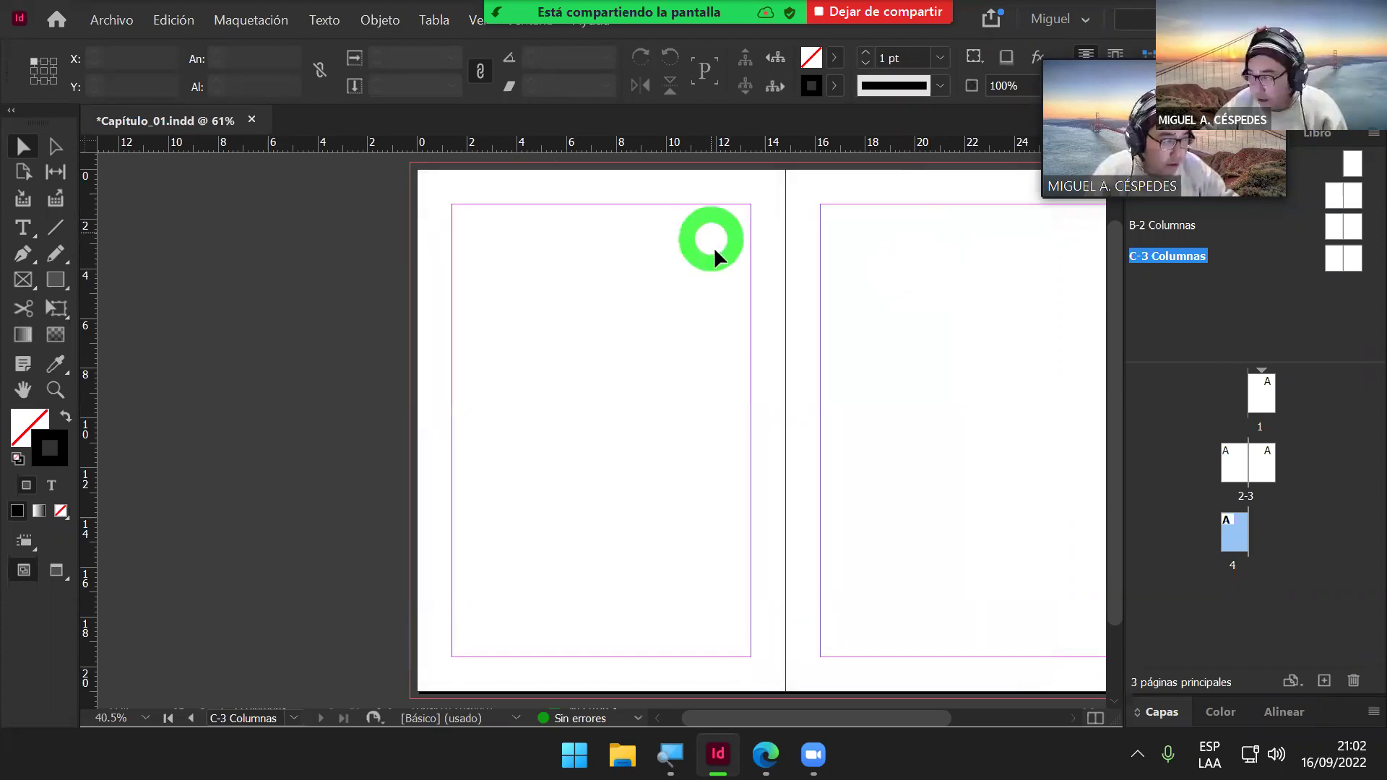
Step: Reopen the margins and columns settings, set all four linked margins to 1.4 cm, and toggle the preview
{"action": "left_click", "coordinate": [165, 22]}
{"action": "left_click", "coordinate": [267, 10]}
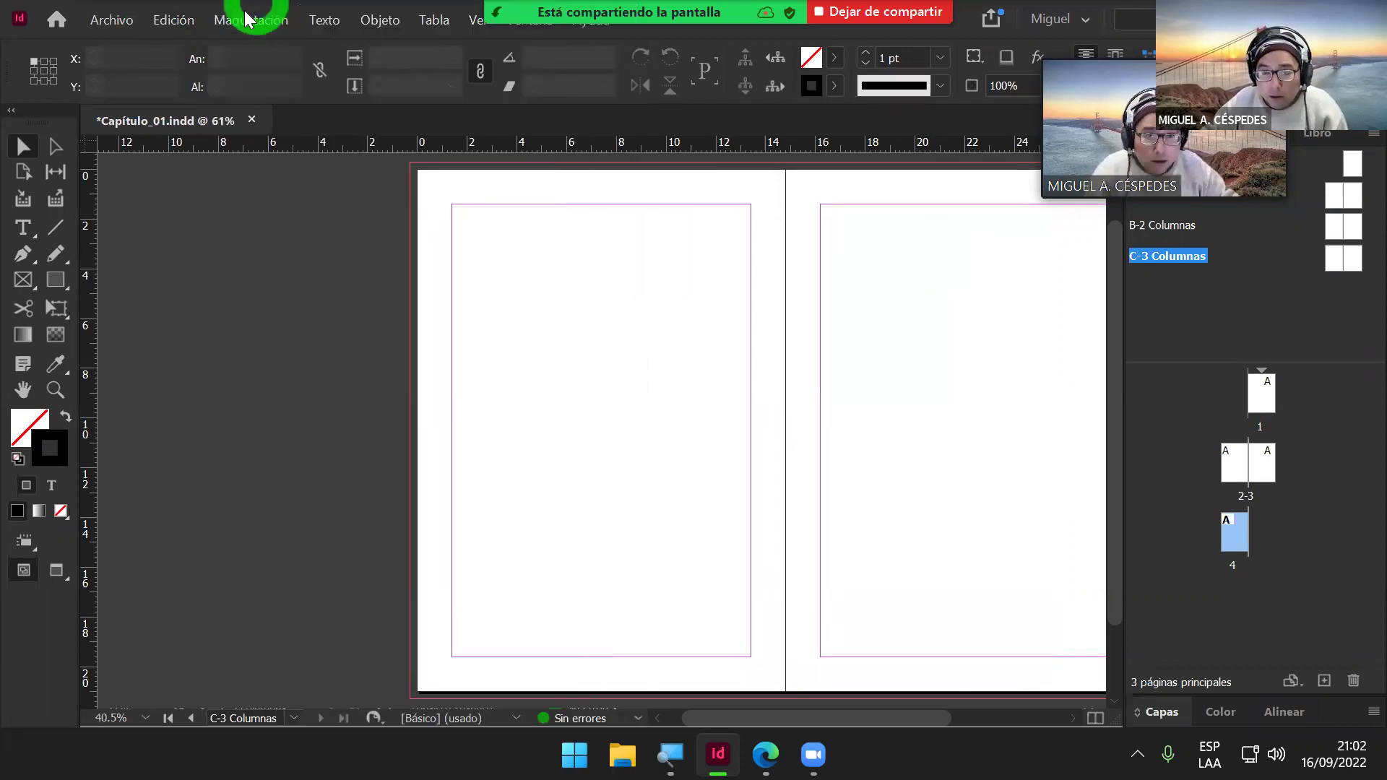
{"action": "left_click", "coordinate": [253, 17]}
{"action": "left_click", "coordinate": [322, 69]}
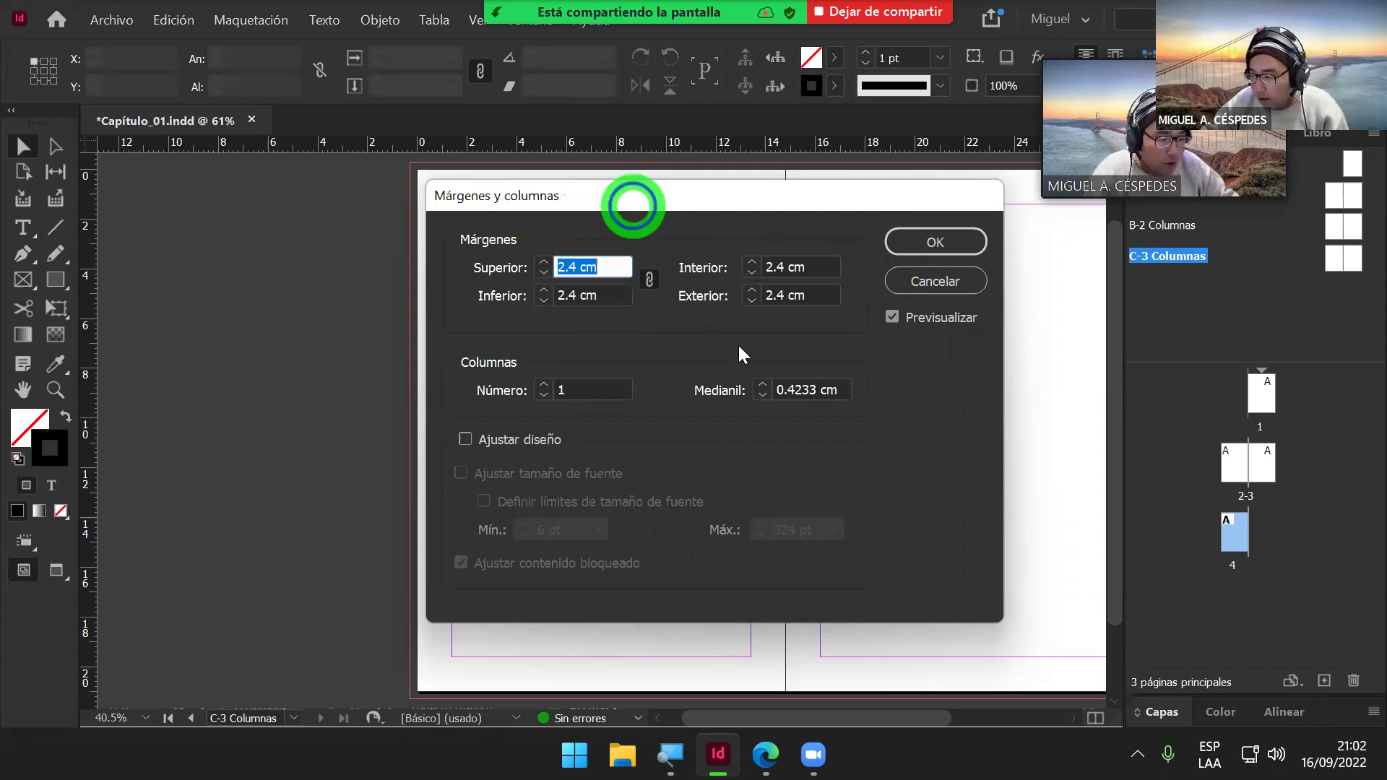
{"action": "left_click_drag", "start_coordinate": [634, 204], "coordinate": [777, 268]}
{"action": "left_click", "coordinate": [709, 327]}
{"action": "left_click", "coordinate": [692, 334]}
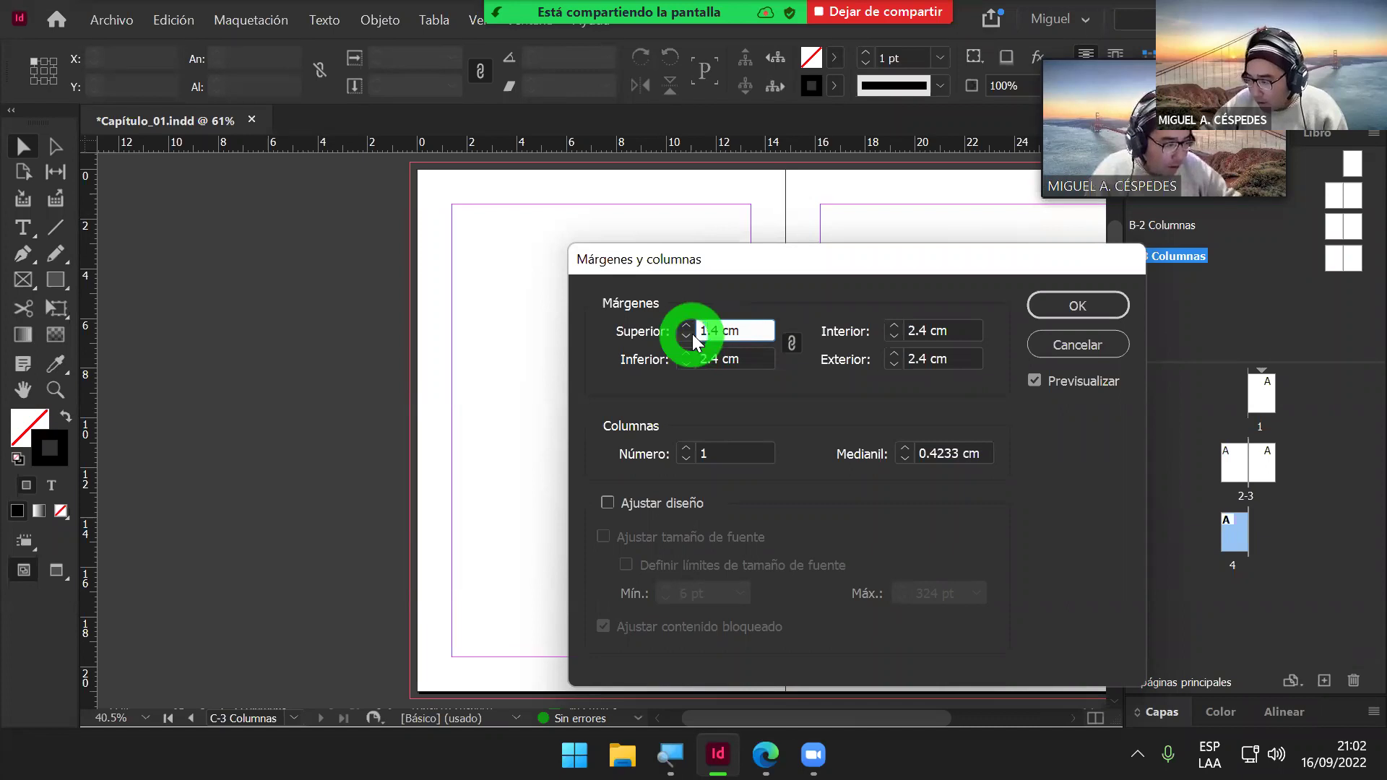
{"action": "left_click", "coordinate": [746, 355]}
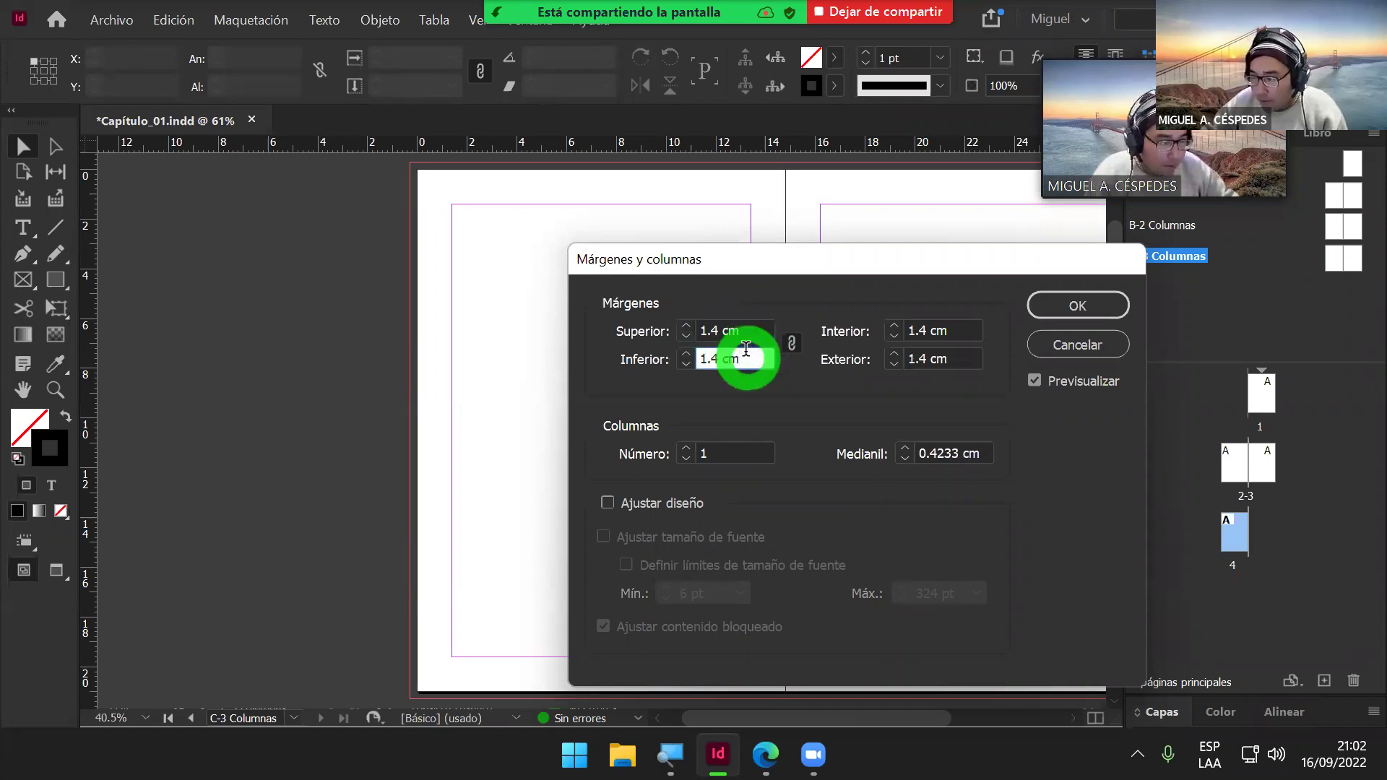
{"action": "left_click", "coordinate": [1037, 380]}
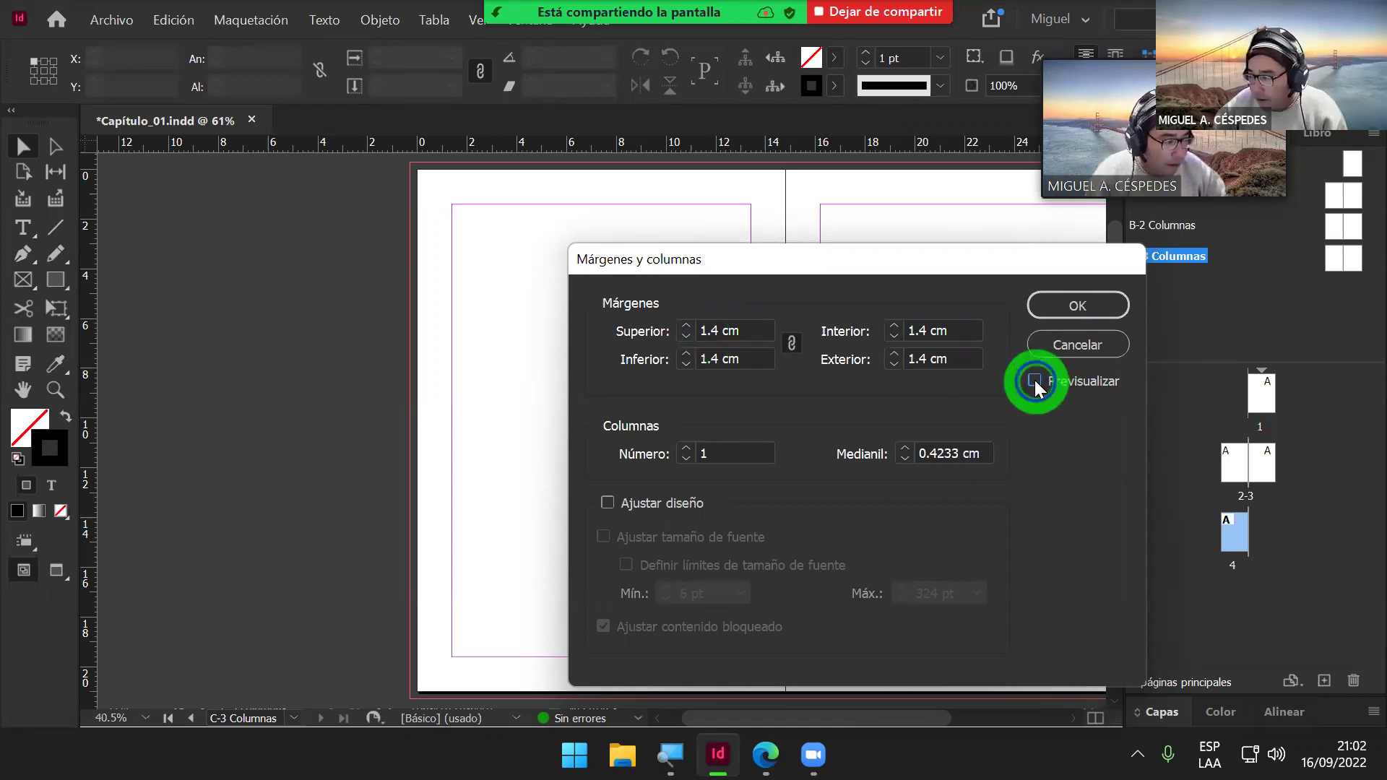
Step: Try 2.4 cm for all four linked margins, switching the preview off and on to compare the layout
{"action": "left_click", "coordinate": [736, 331]}
{"action": "left_click_drag", "start_coordinate": [736, 331], "coordinate": [692, 334]}
{"action": "type", "text": "2"}
{"action": "left_click", "coordinate": [748, 356]}
{"action": "left_click", "coordinate": [748, 331]}
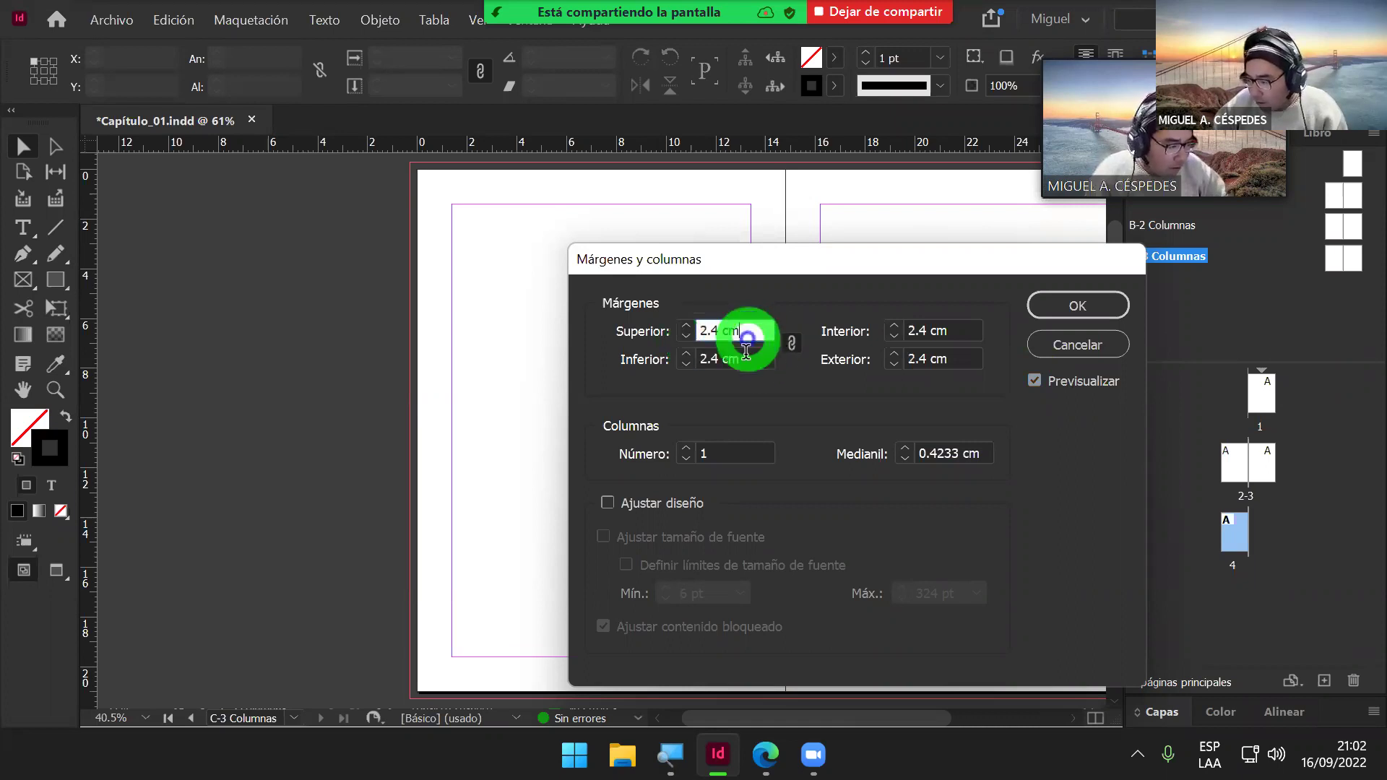
{"action": "left_click", "coordinate": [1035, 379]}
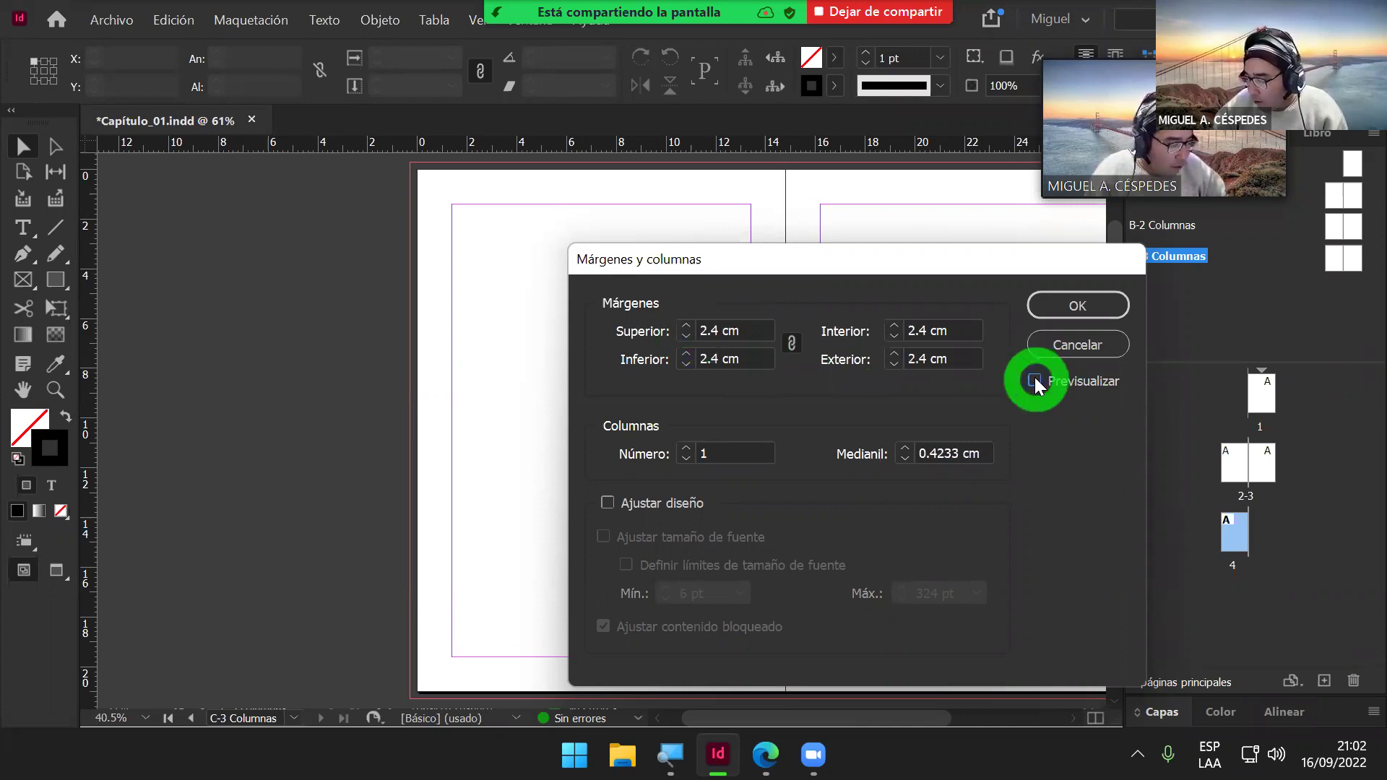
{"action": "left_click", "coordinate": [1035, 378]}
Step: Restore all four linked margins to 1.4 cm and confirm the margins and columns settings
{"action": "left_click", "coordinate": [765, 336]}
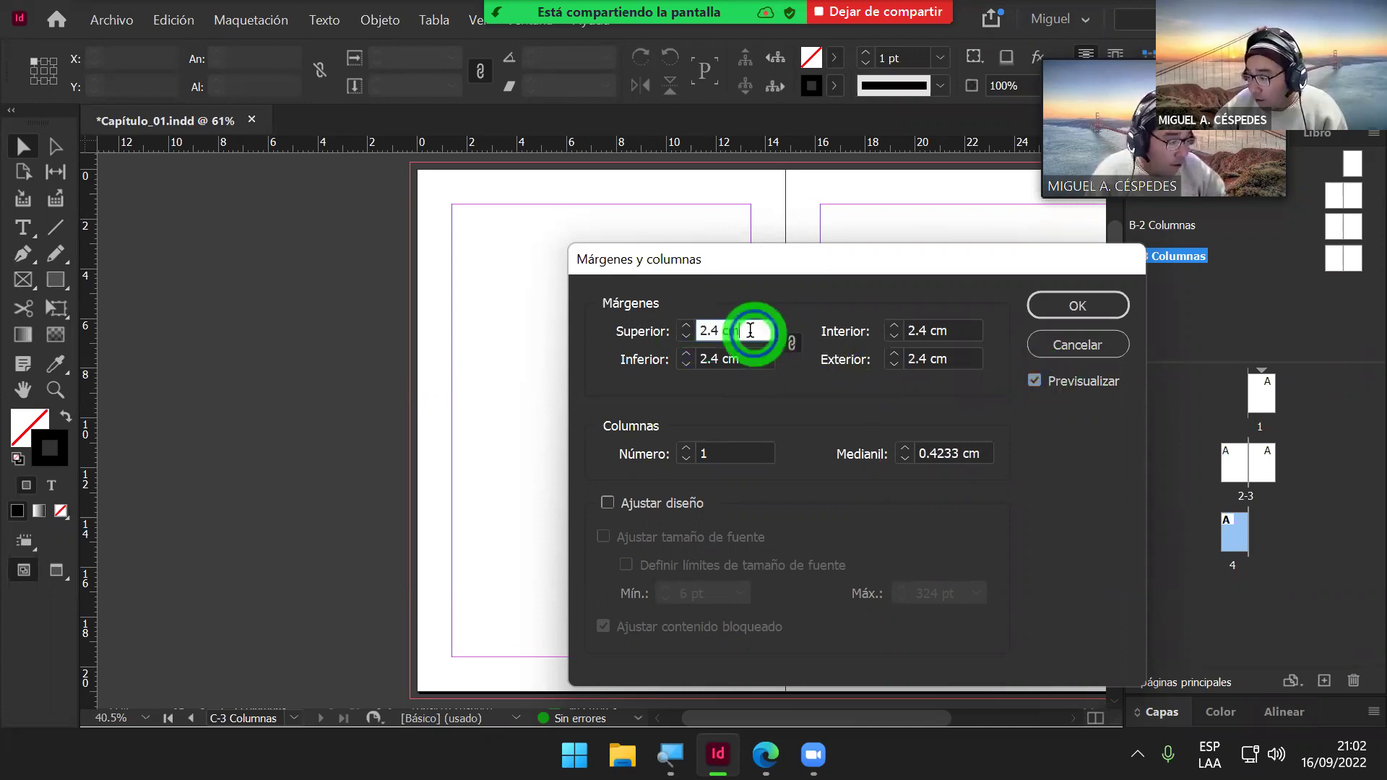
{"action": "left_click_drag", "start_coordinate": [714, 334], "coordinate": [698, 342]}
{"action": "type", "text": "1"}
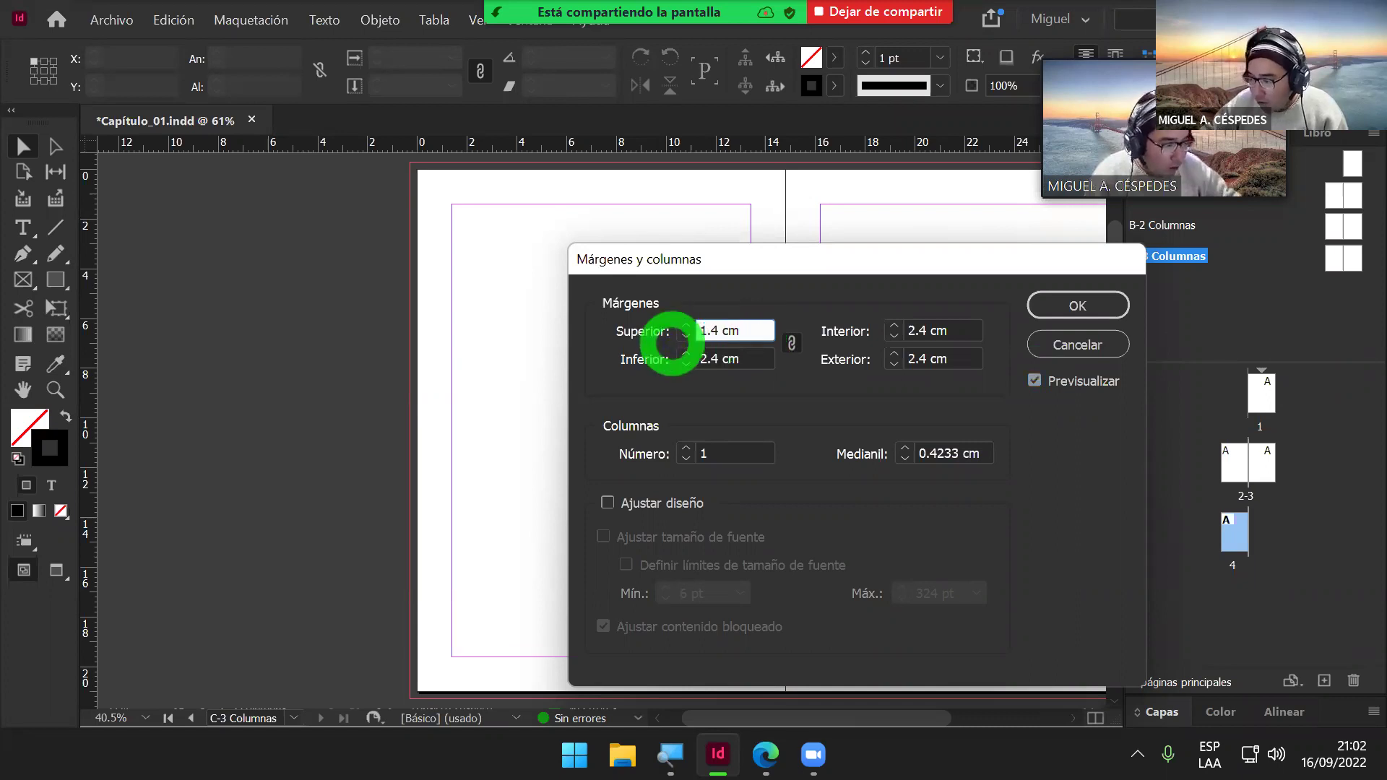
{"action": "left_click", "coordinate": [751, 359]}
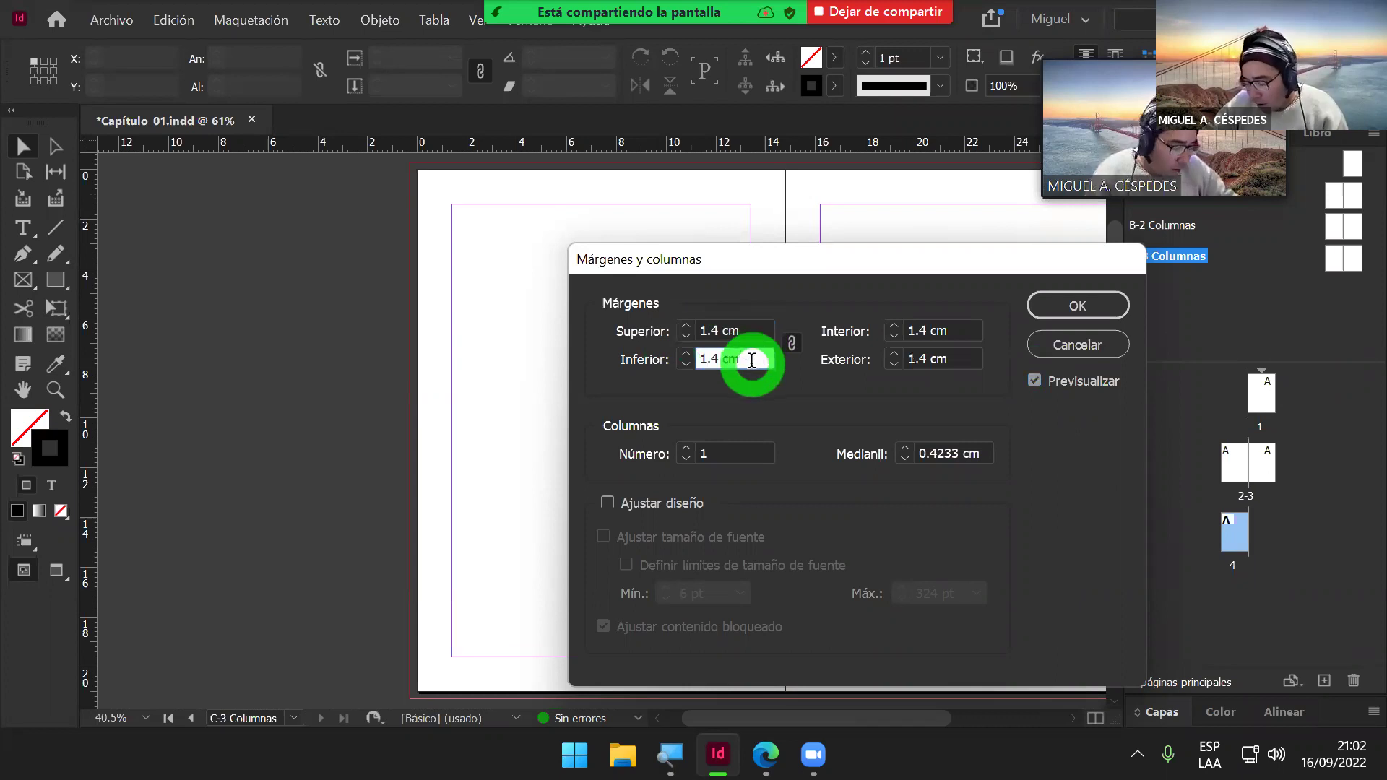
{"action": "left_click", "coordinate": [1043, 315]}
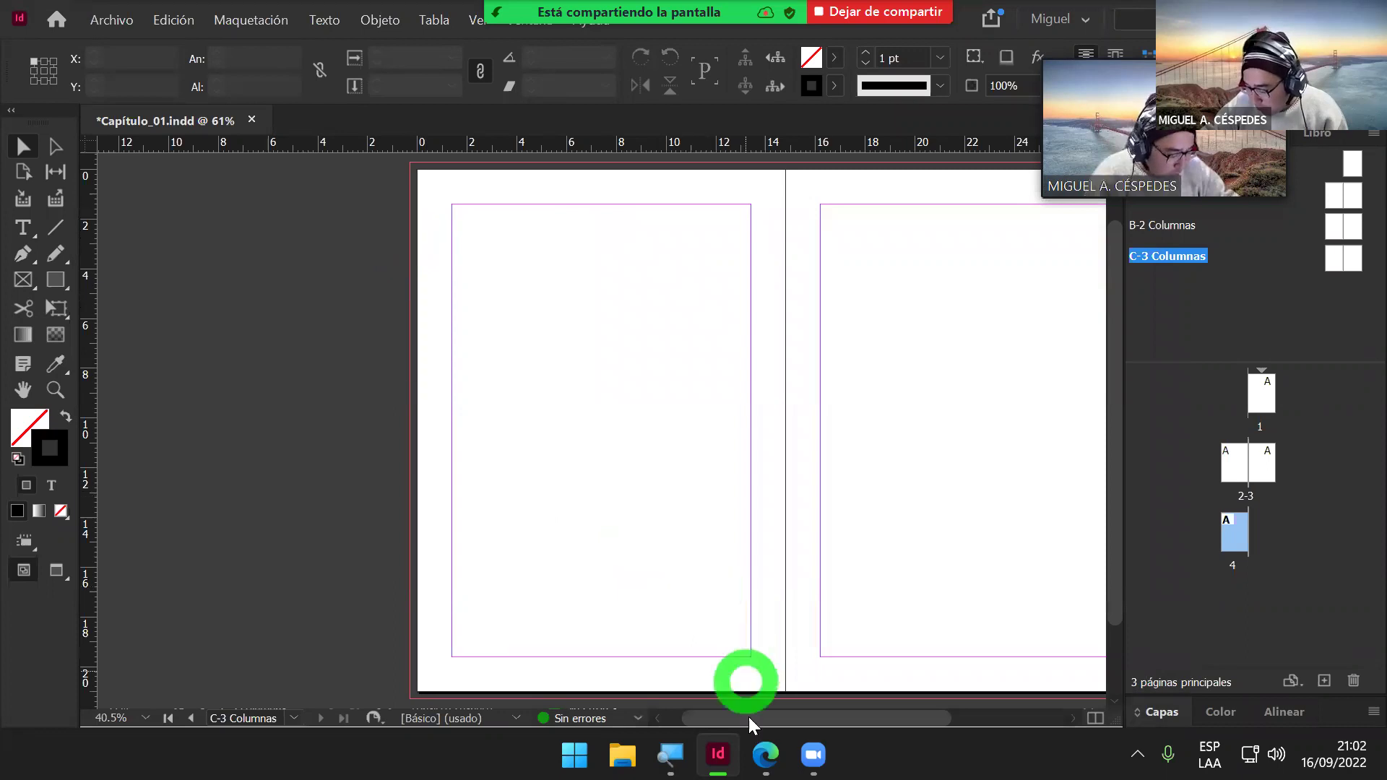
Step: Consult the master page margin instructions in the guide PDF, then return to InDesign to view the whole C-3 Columnas spread
{"action": "left_click", "coordinate": [764, 755]}
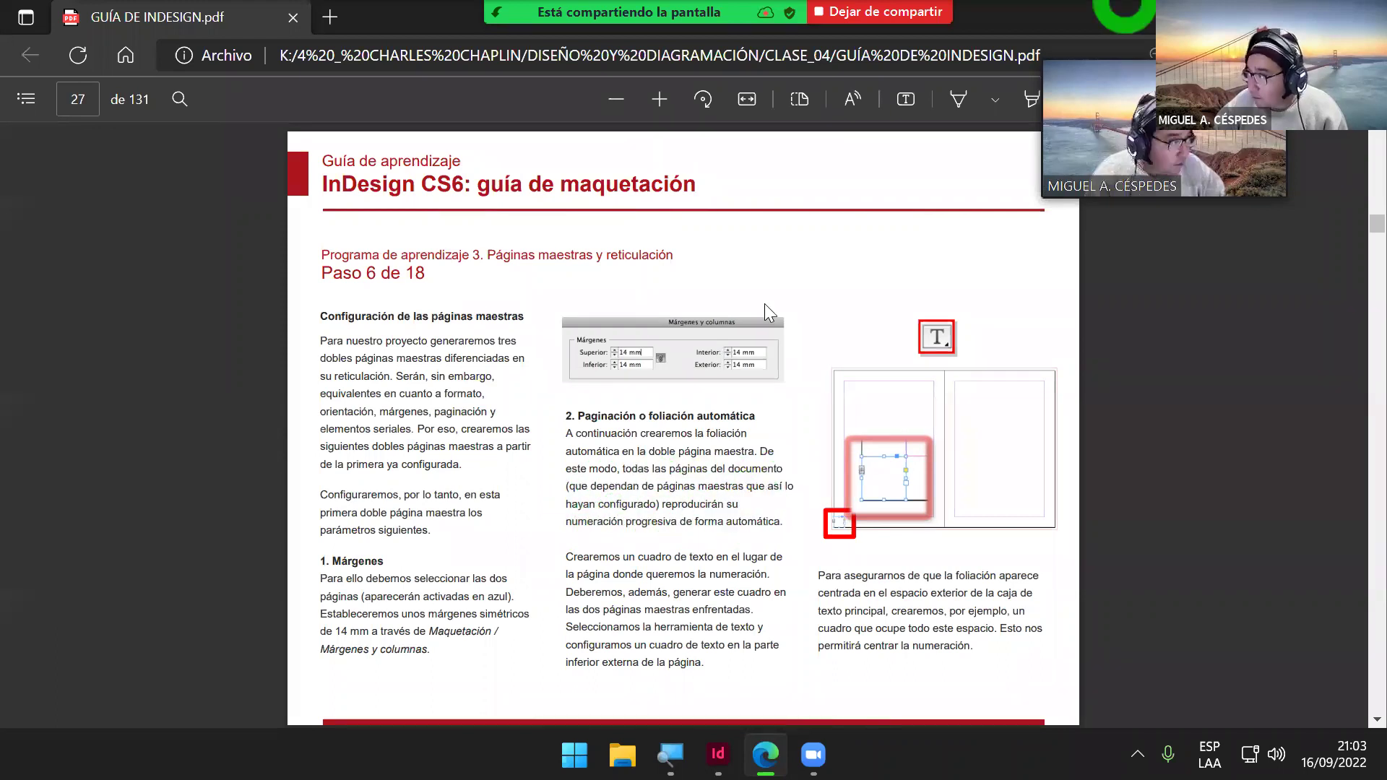
{"action": "key", "text": "alt+Tab"}
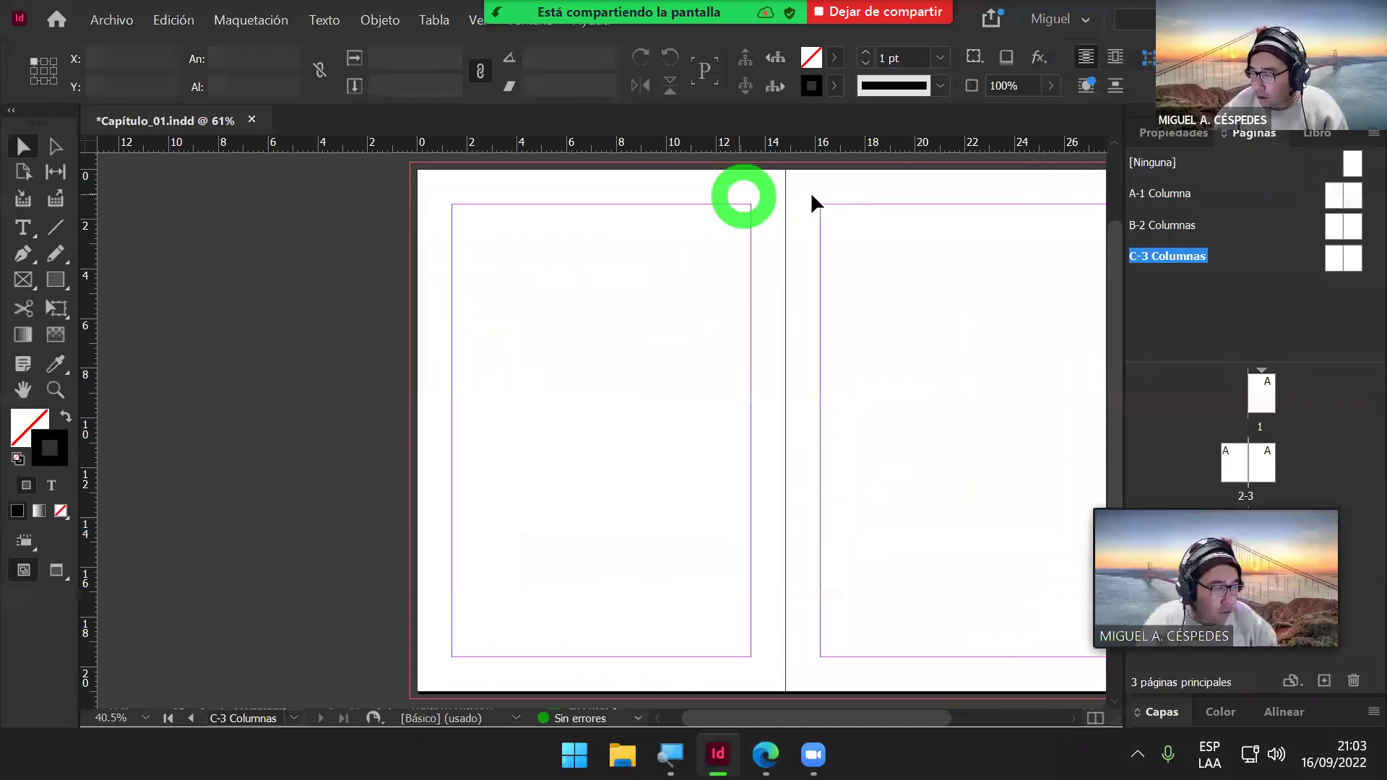
{"action": "left_click_drag", "start_coordinate": [738, 713], "coordinate": [795, 714]}
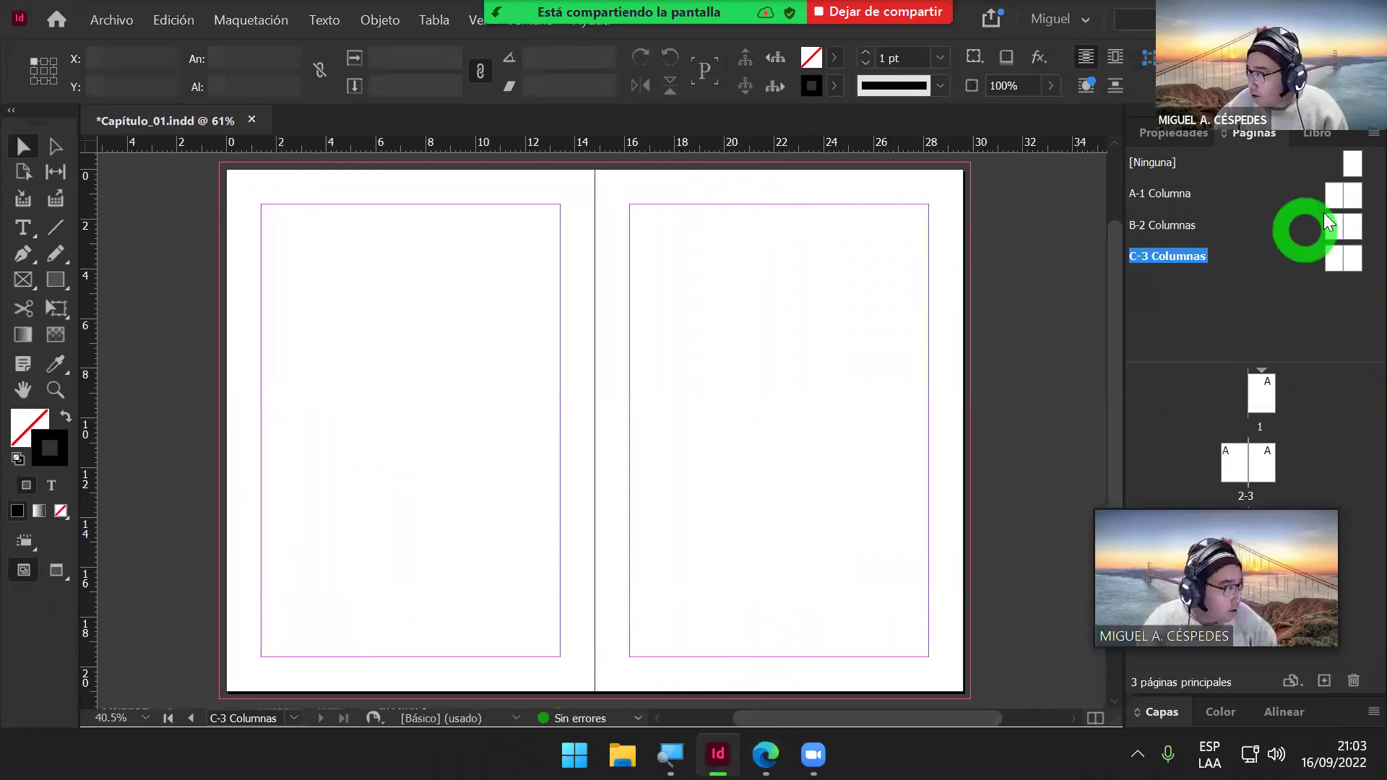
Step: Select the [Ninguna] master and check which master is applied to page 1
{"action": "left_click", "coordinate": [1350, 164]}
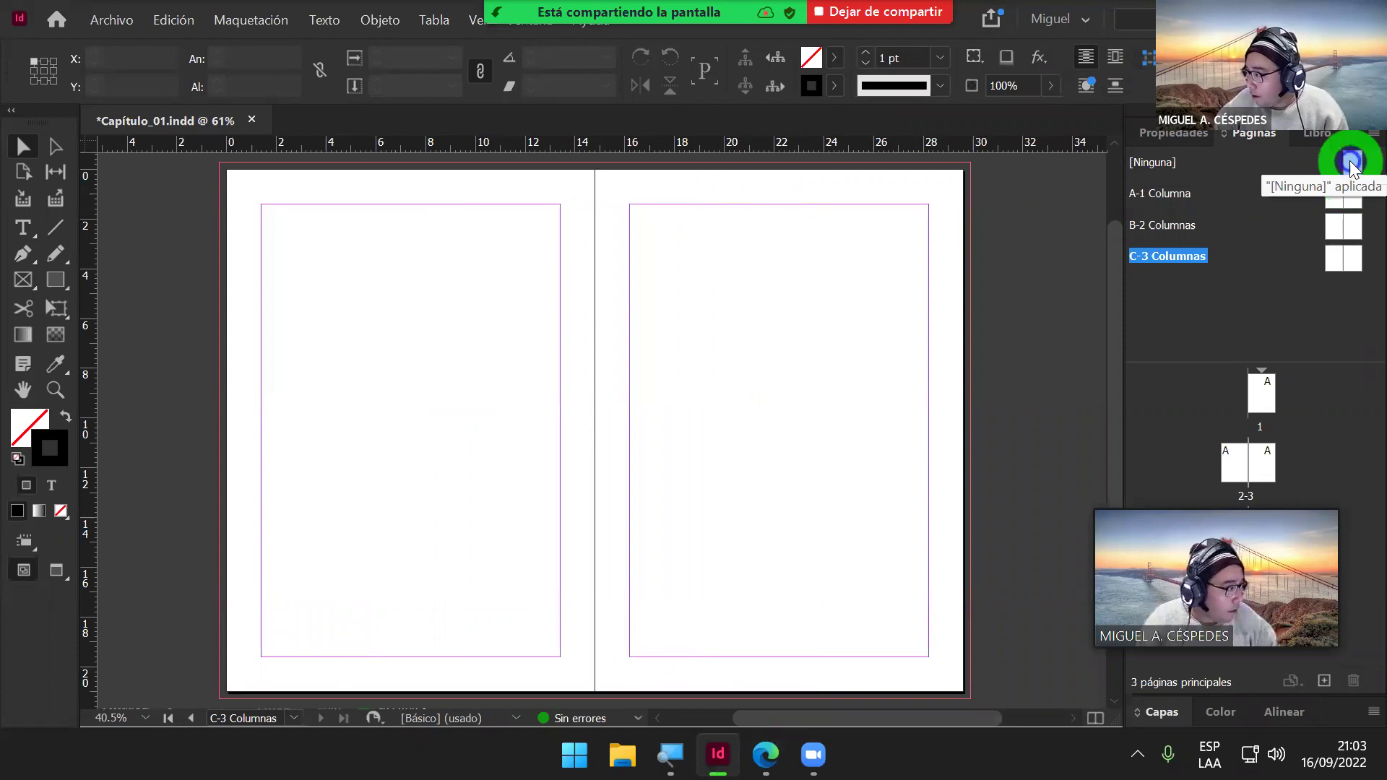
{"action": "left_click", "coordinate": [1352, 166]}
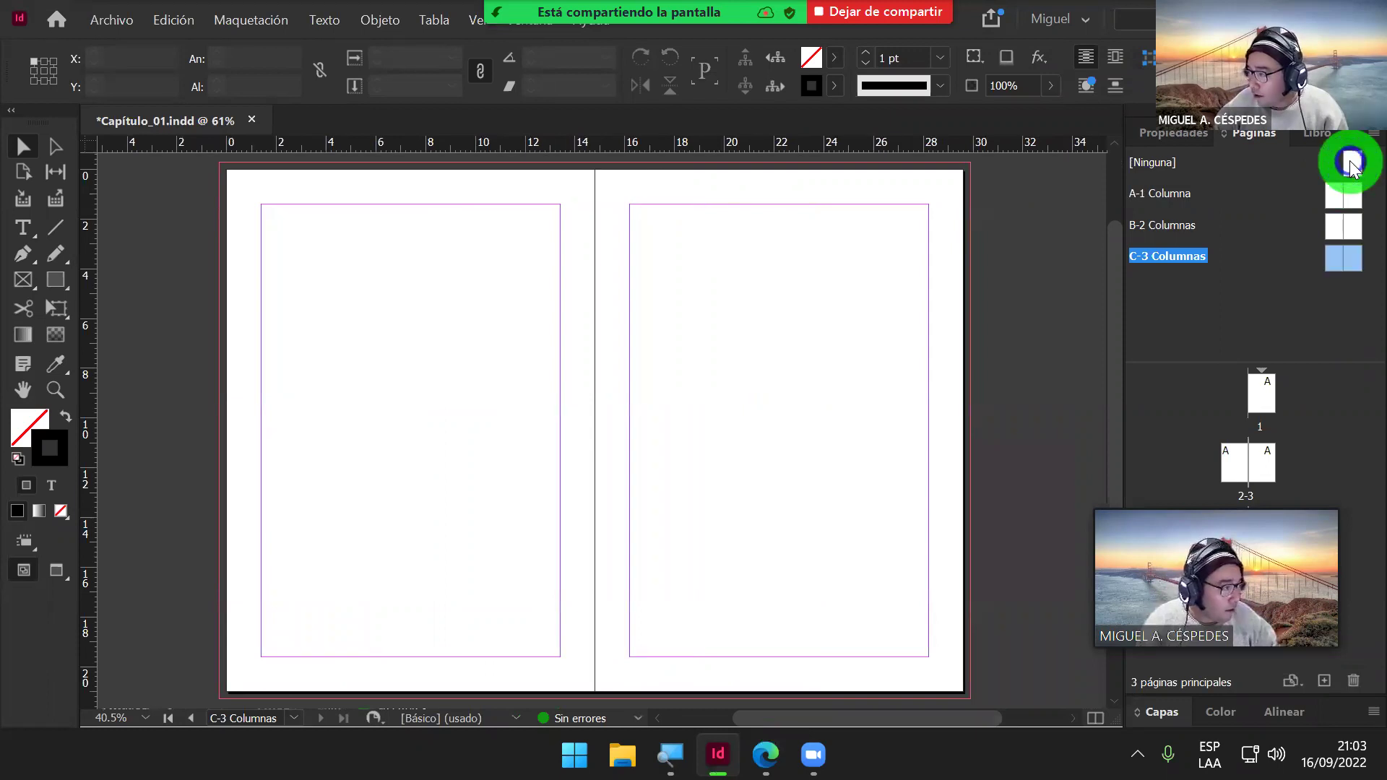
{"action": "left_click", "coordinate": [1352, 166]}
{"action": "left_click", "coordinate": [1353, 167]}
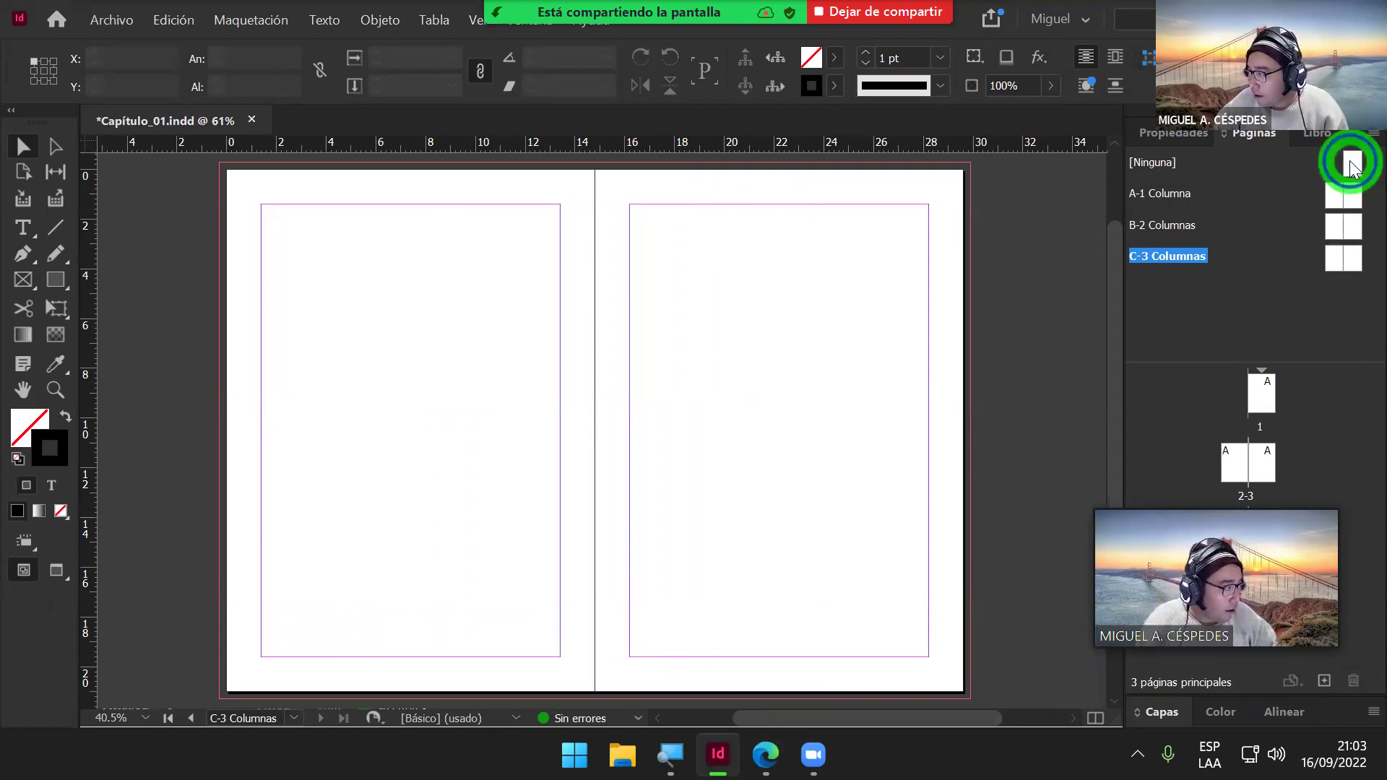
{"action": "left_click", "coordinate": [762, 247]}
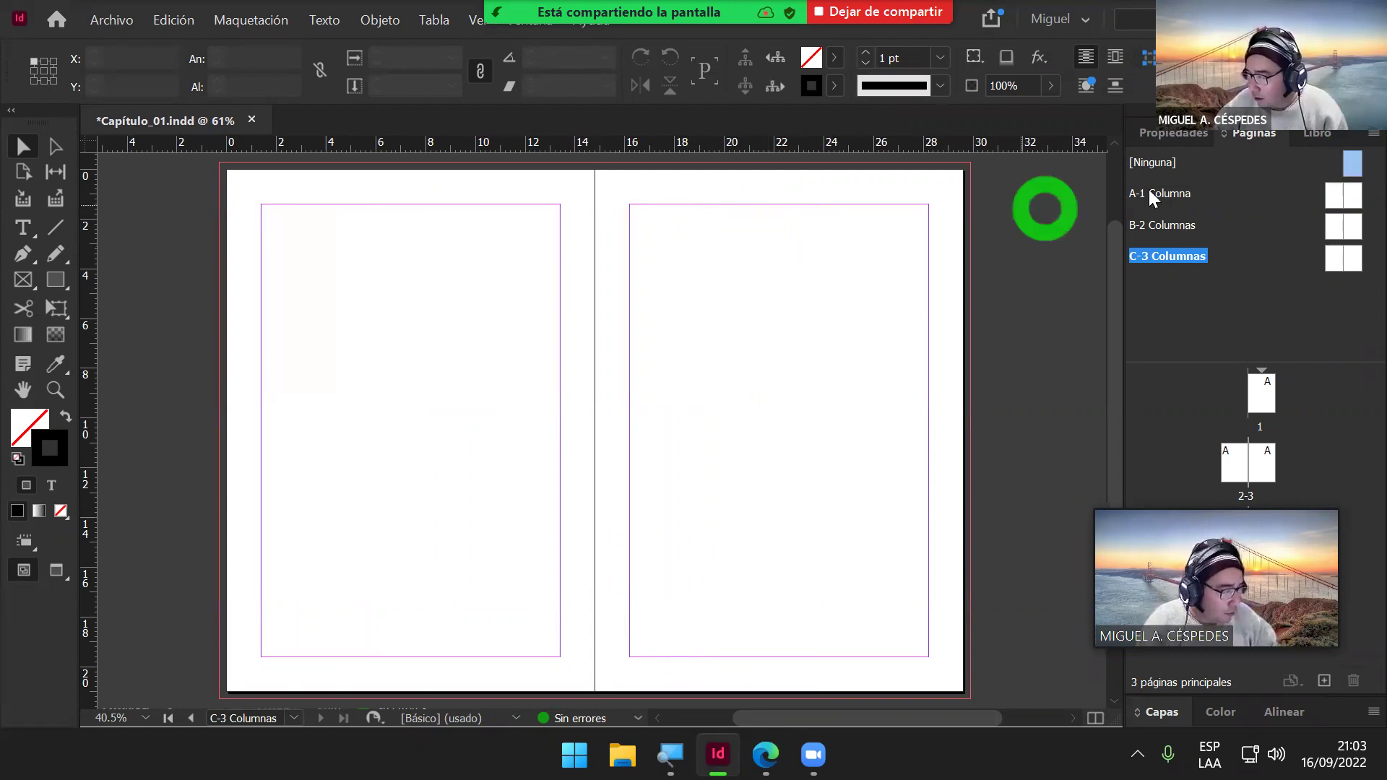
{"action": "left_click_drag", "start_coordinate": [1354, 144], "coordinate": [1256, 388]}
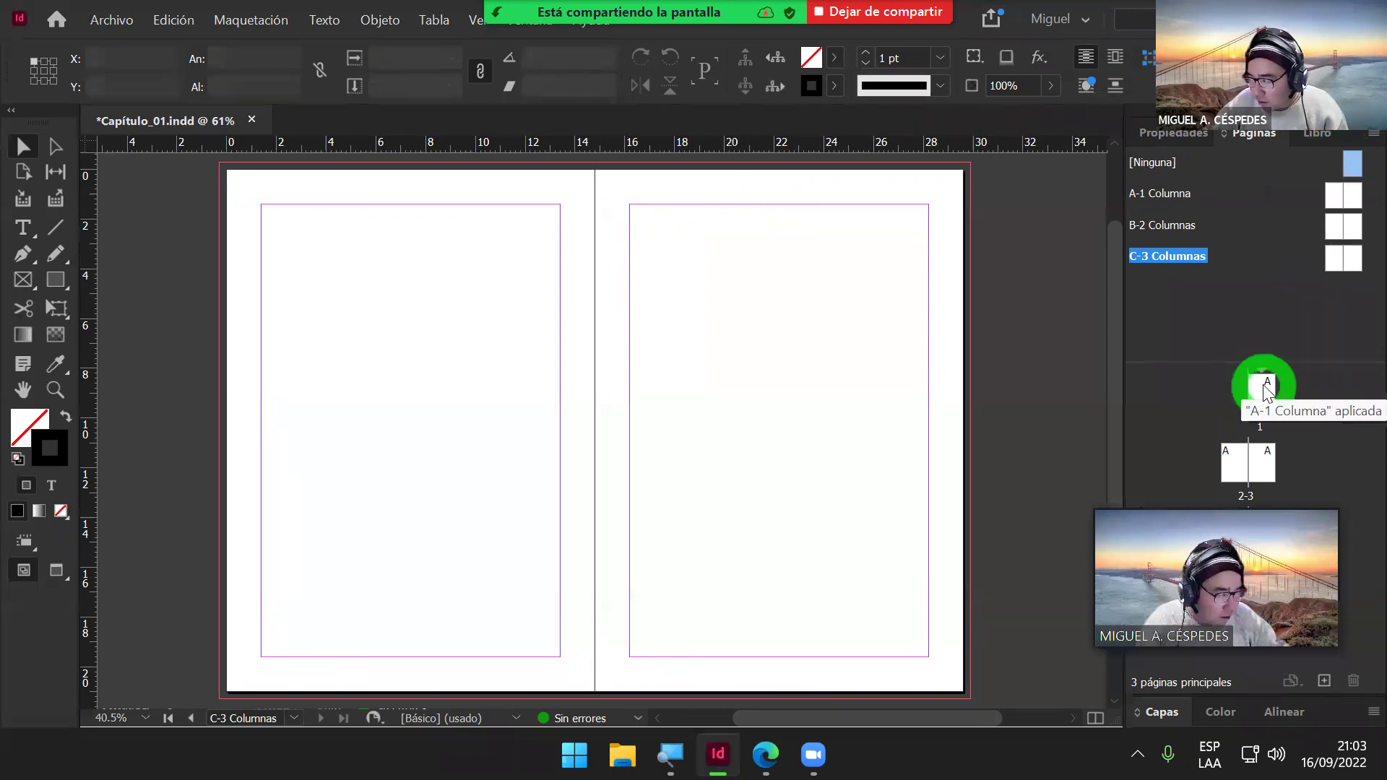
Step: Open the A-1 Columna master and examine both of its facing pages
{"action": "double_click", "coordinate": [1337, 189]}
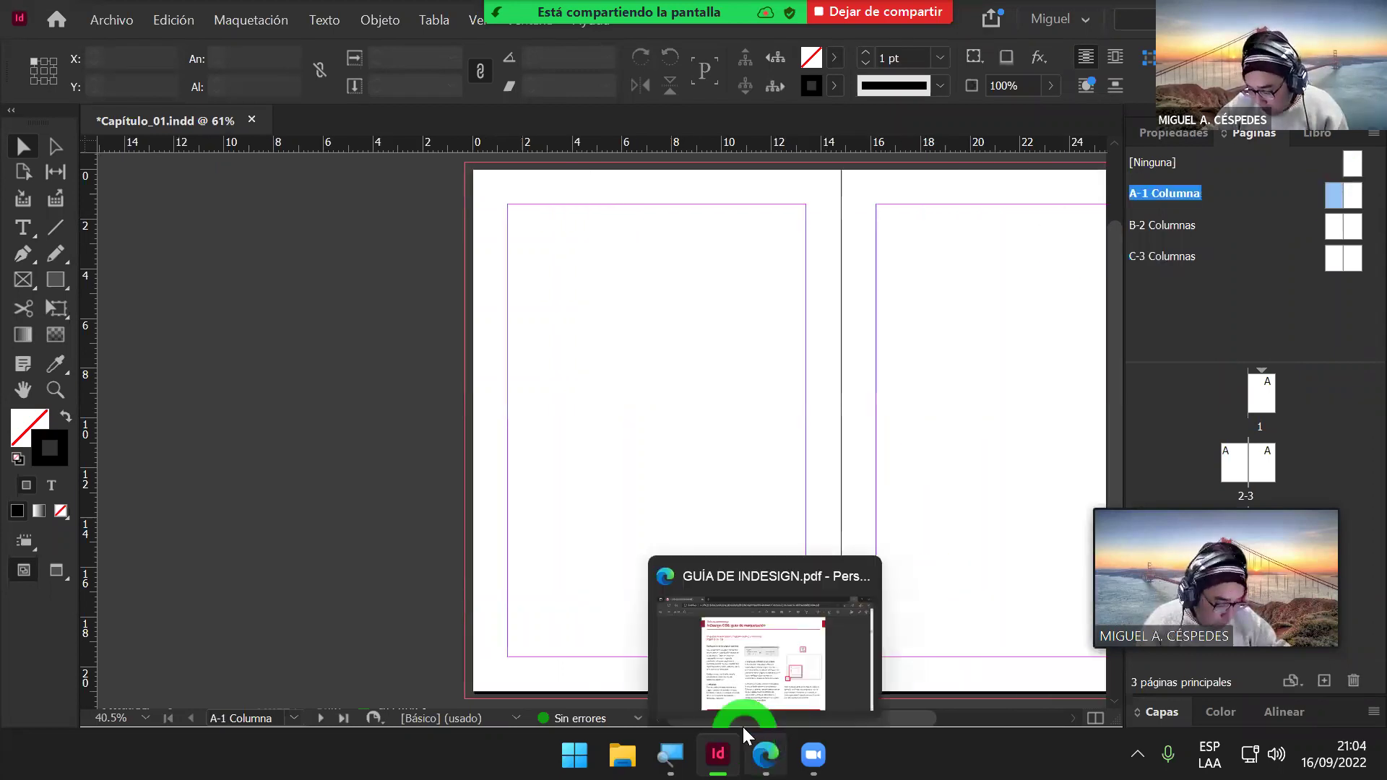
{"action": "left_click_drag", "start_coordinate": [741, 722], "coordinate": [802, 718]}
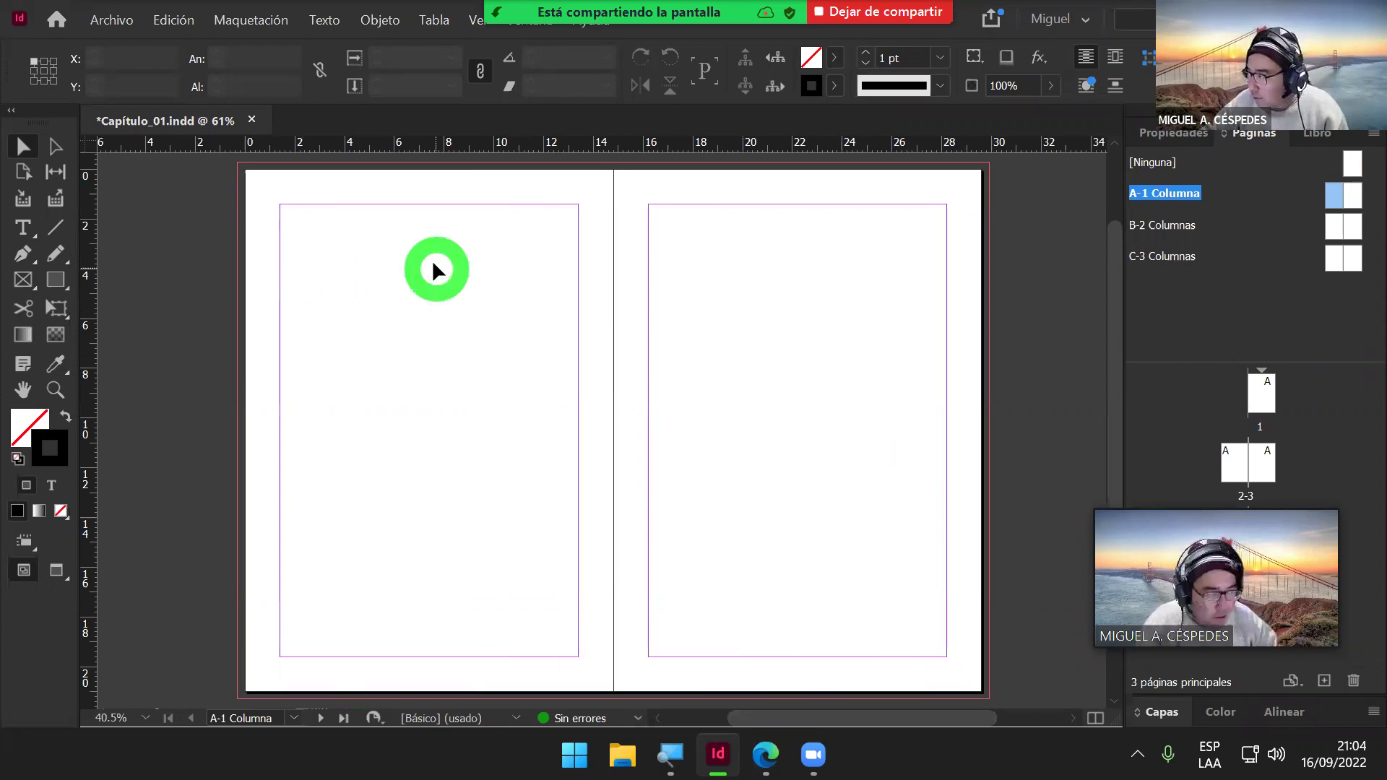
{"action": "left_click", "coordinate": [1352, 195]}
{"action": "left_click", "coordinate": [1338, 196]}
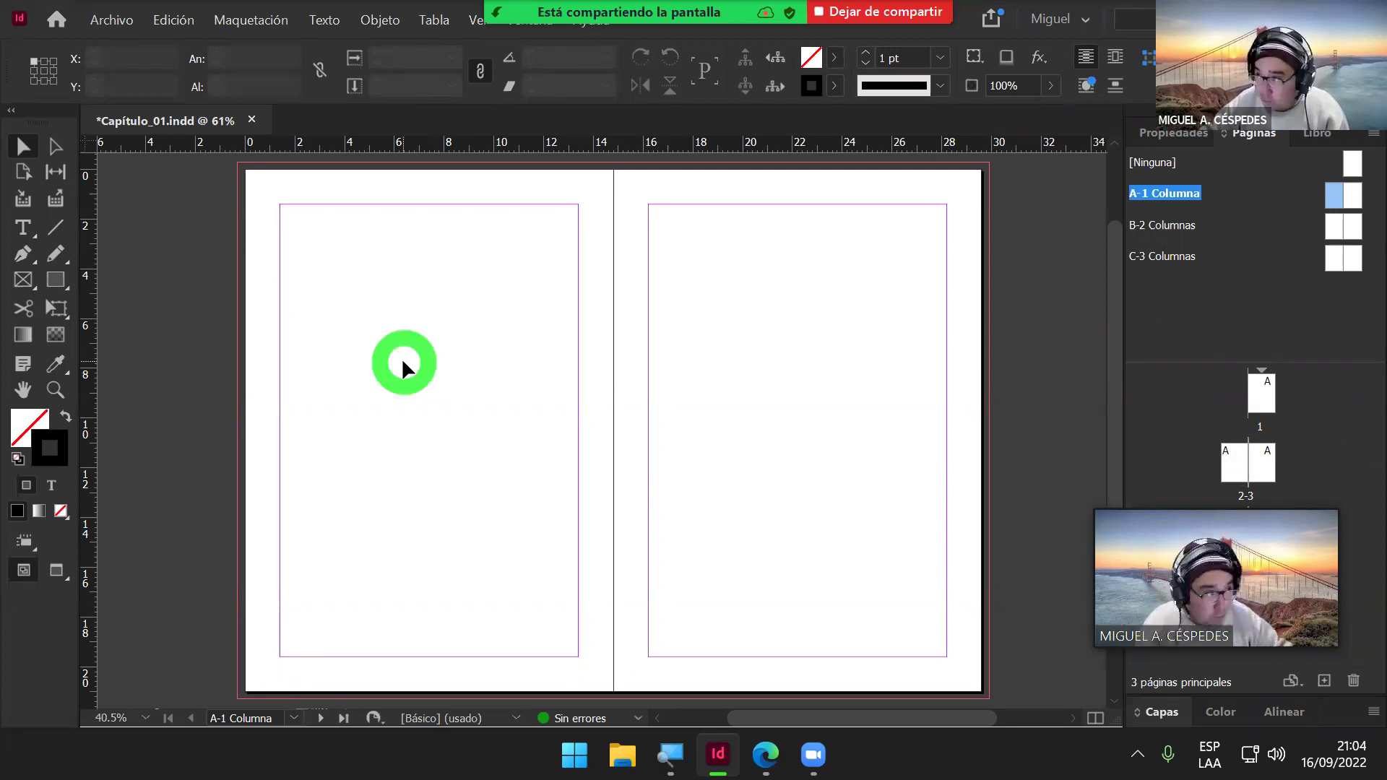
{"action": "double_click", "coordinate": [1334, 198]}
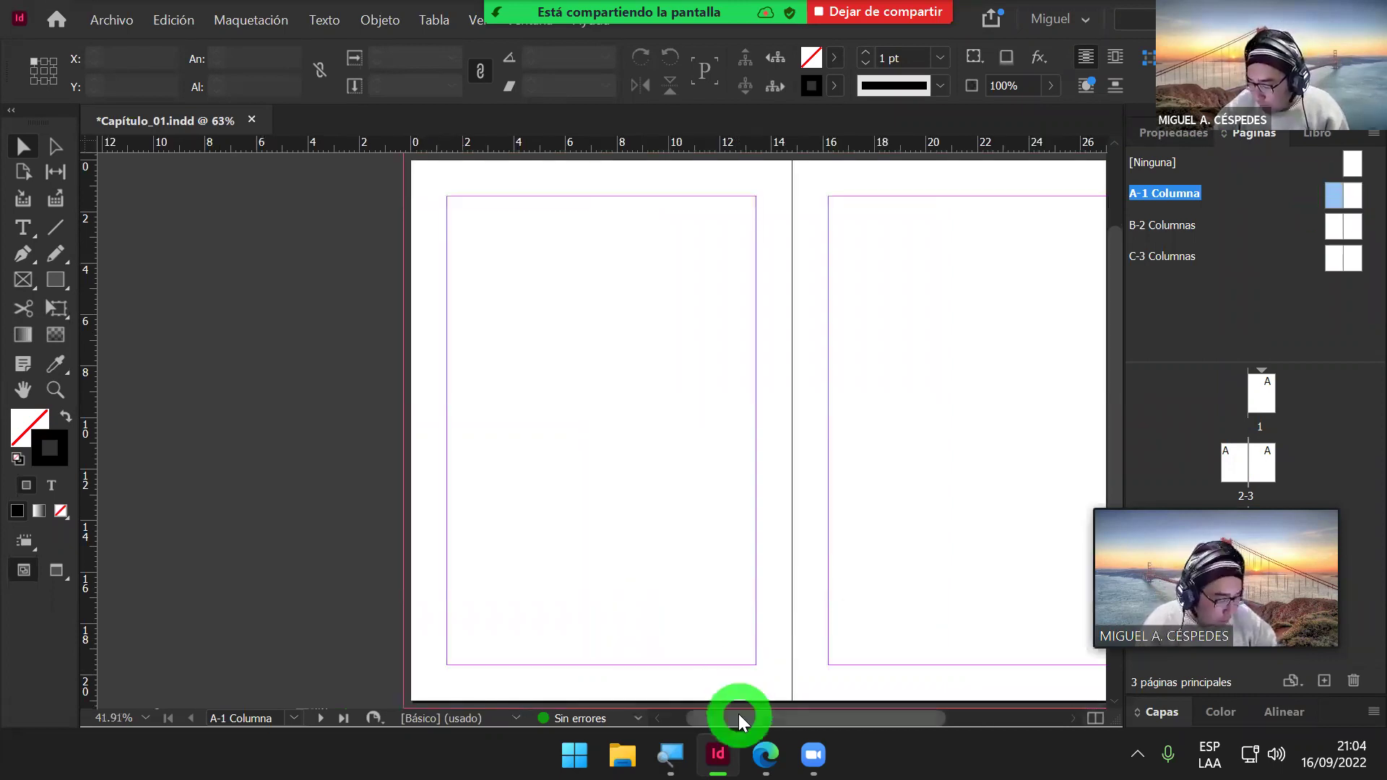
{"action": "left_click_drag", "start_coordinate": [738, 718], "coordinate": [777, 715]}
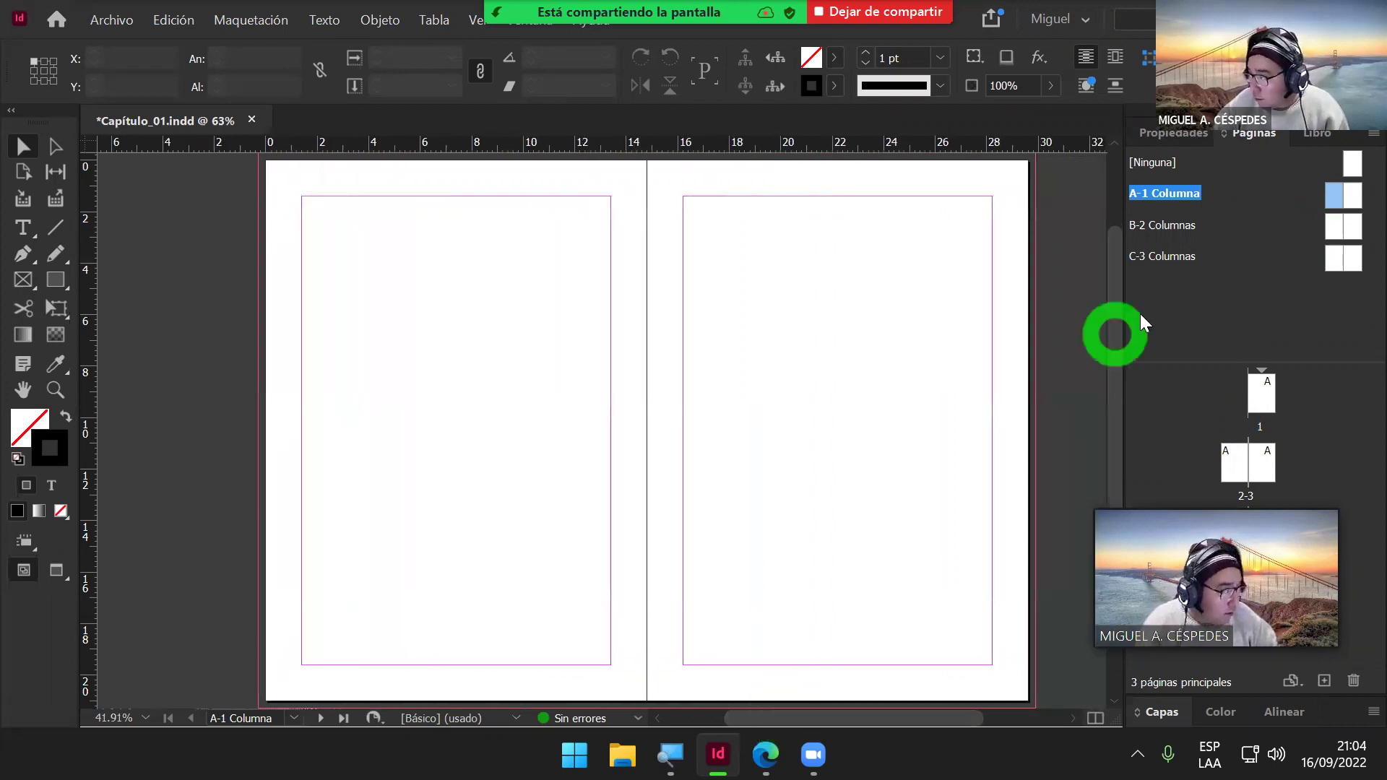
Step: Review the A-1 Columna master's margins and columns settings and accept them unchanged
{"action": "left_click", "coordinate": [249, 20]}
{"action": "left_click", "coordinate": [286, 70]}
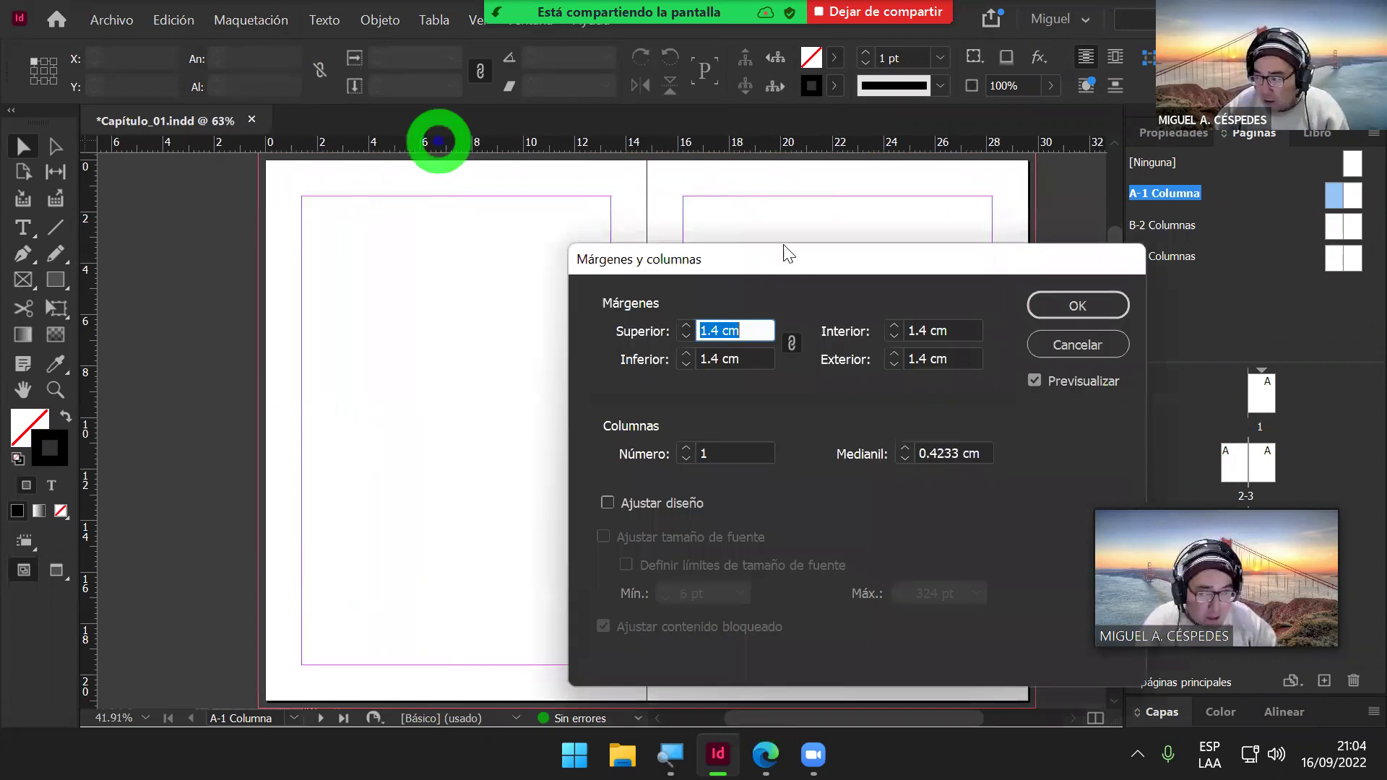
{"action": "left_click_drag", "start_coordinate": [821, 257], "coordinate": [501, 207]}
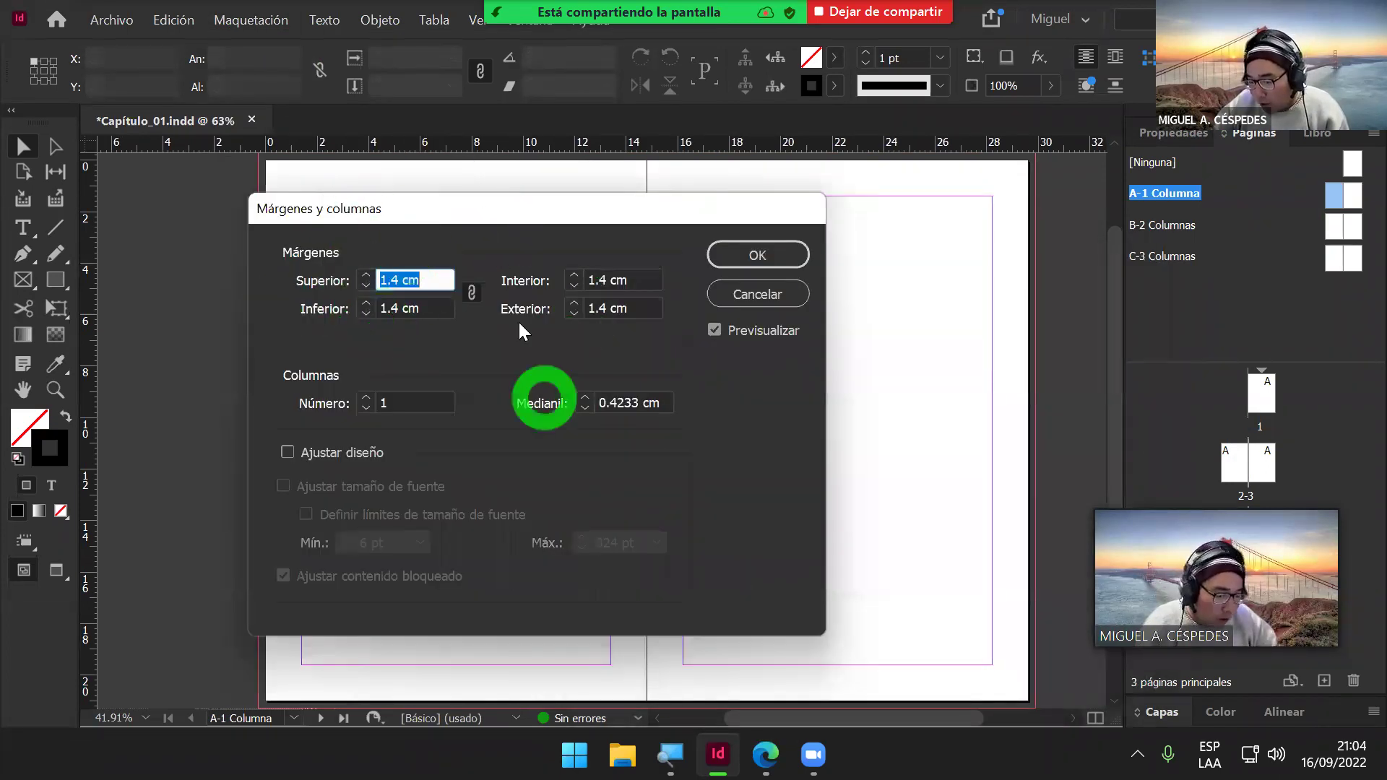
{"action": "left_click", "coordinate": [755, 256]}
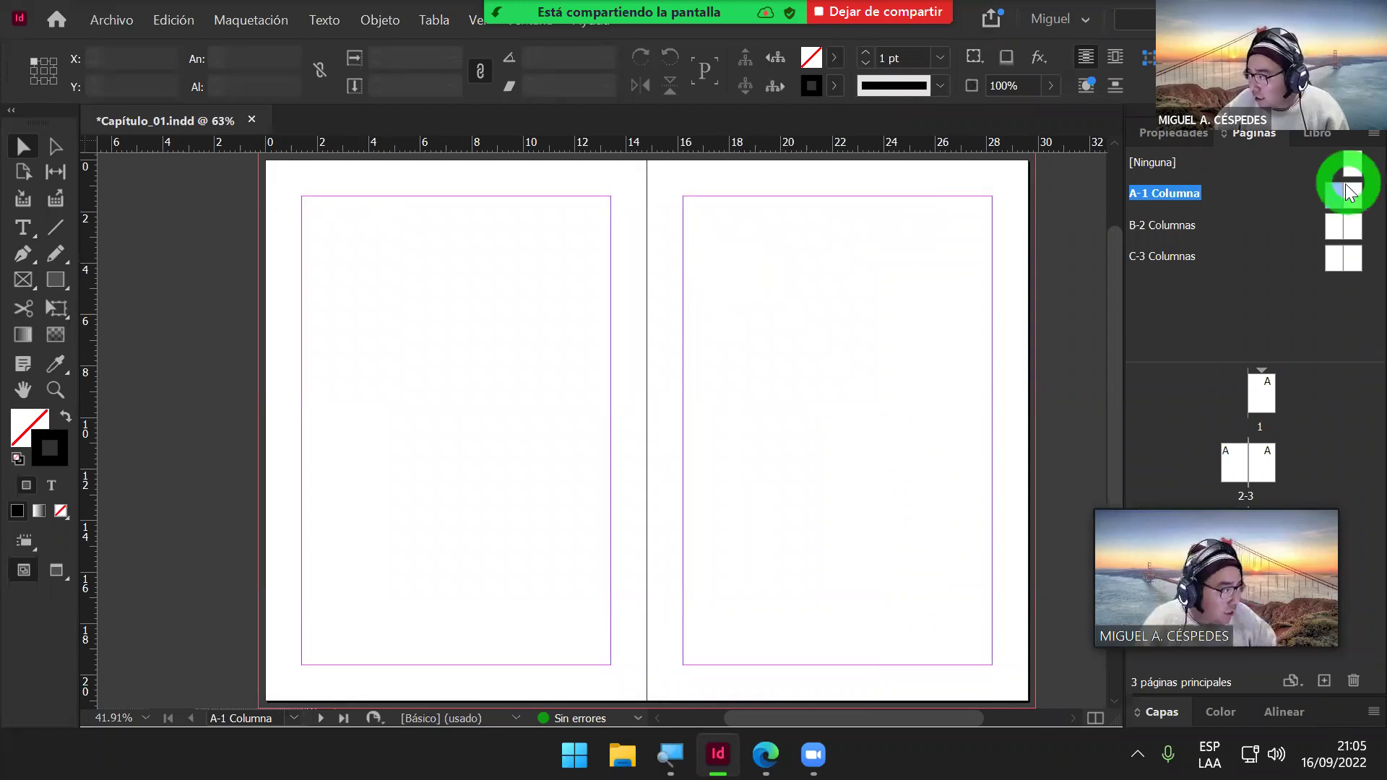
Step: Open the C-3 Columnas master and review its margins and columns settings, cancelling without changes
{"action": "double_click", "coordinate": [1348, 259]}
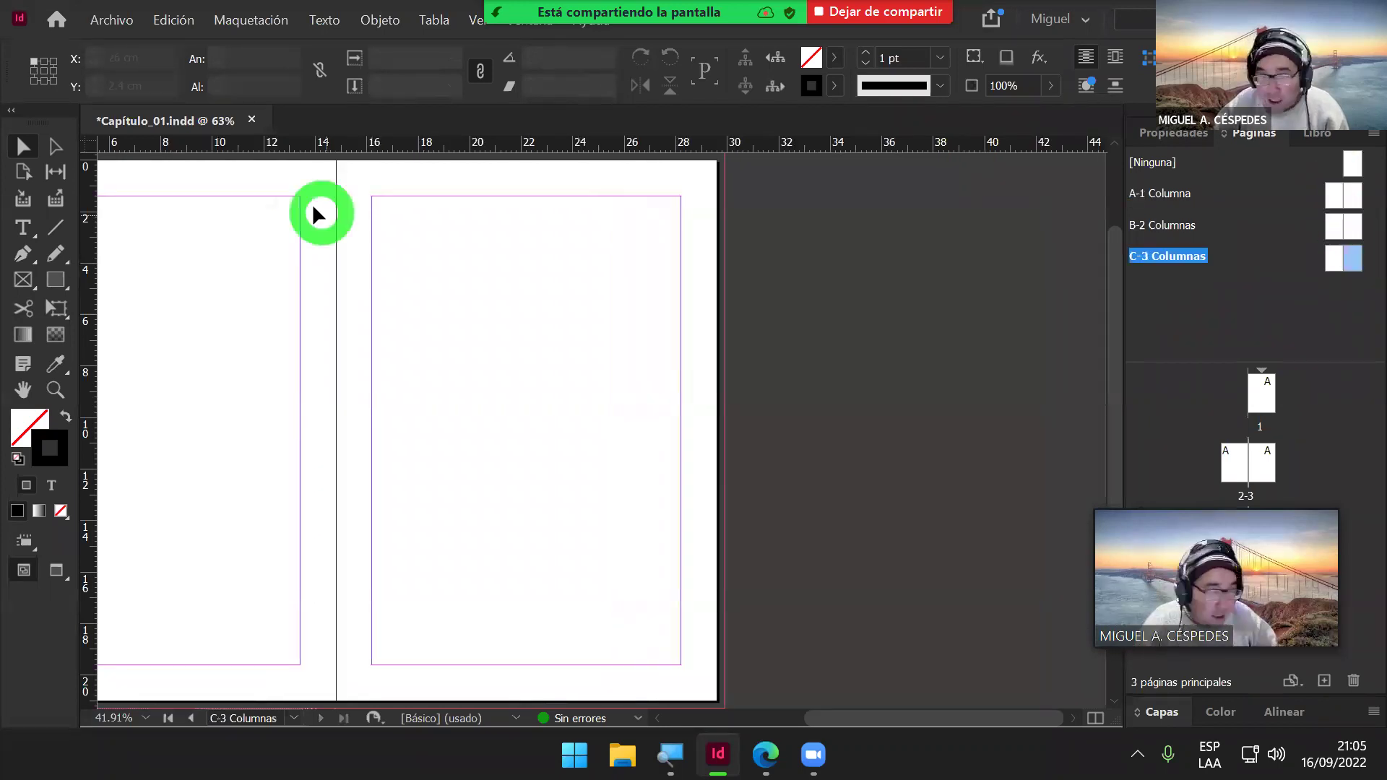
{"action": "left_click", "coordinate": [272, 29]}
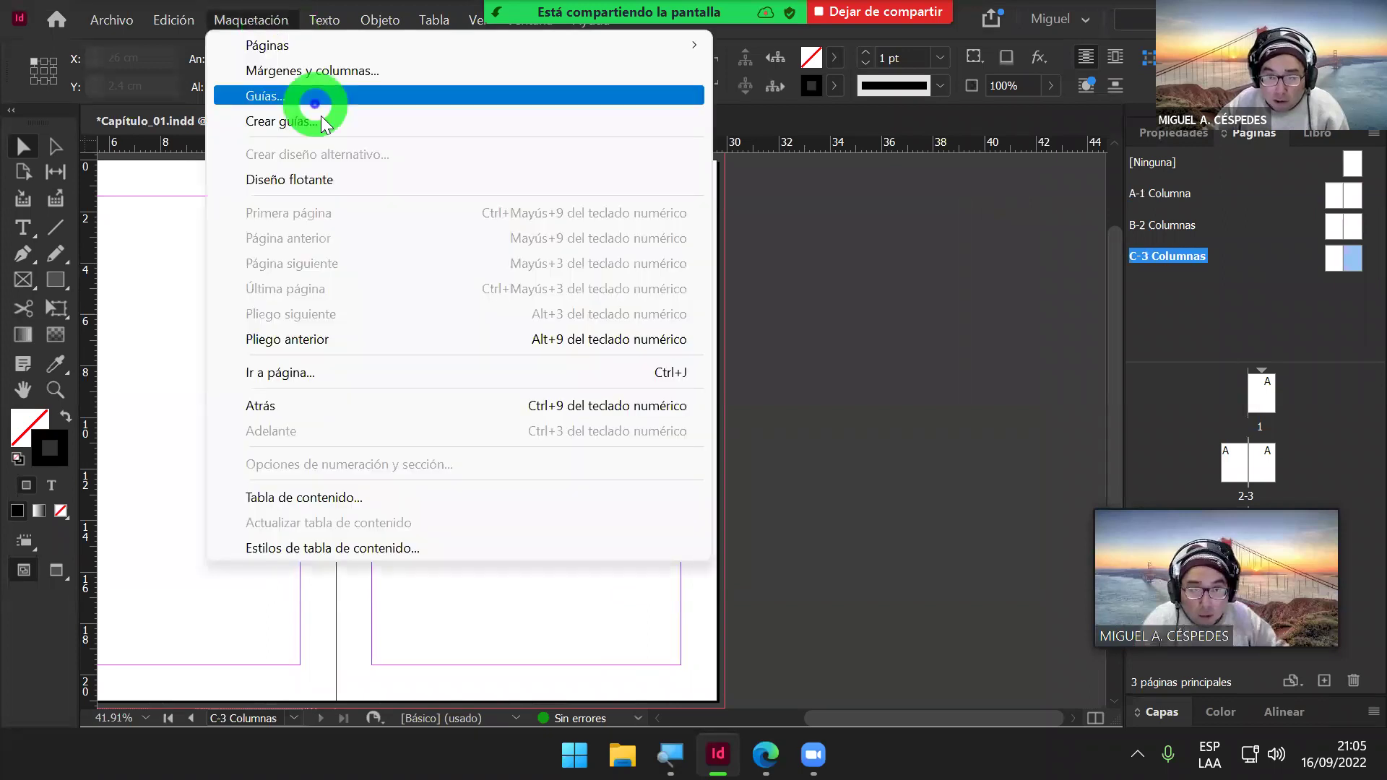
{"action": "left_click", "coordinate": [355, 73]}
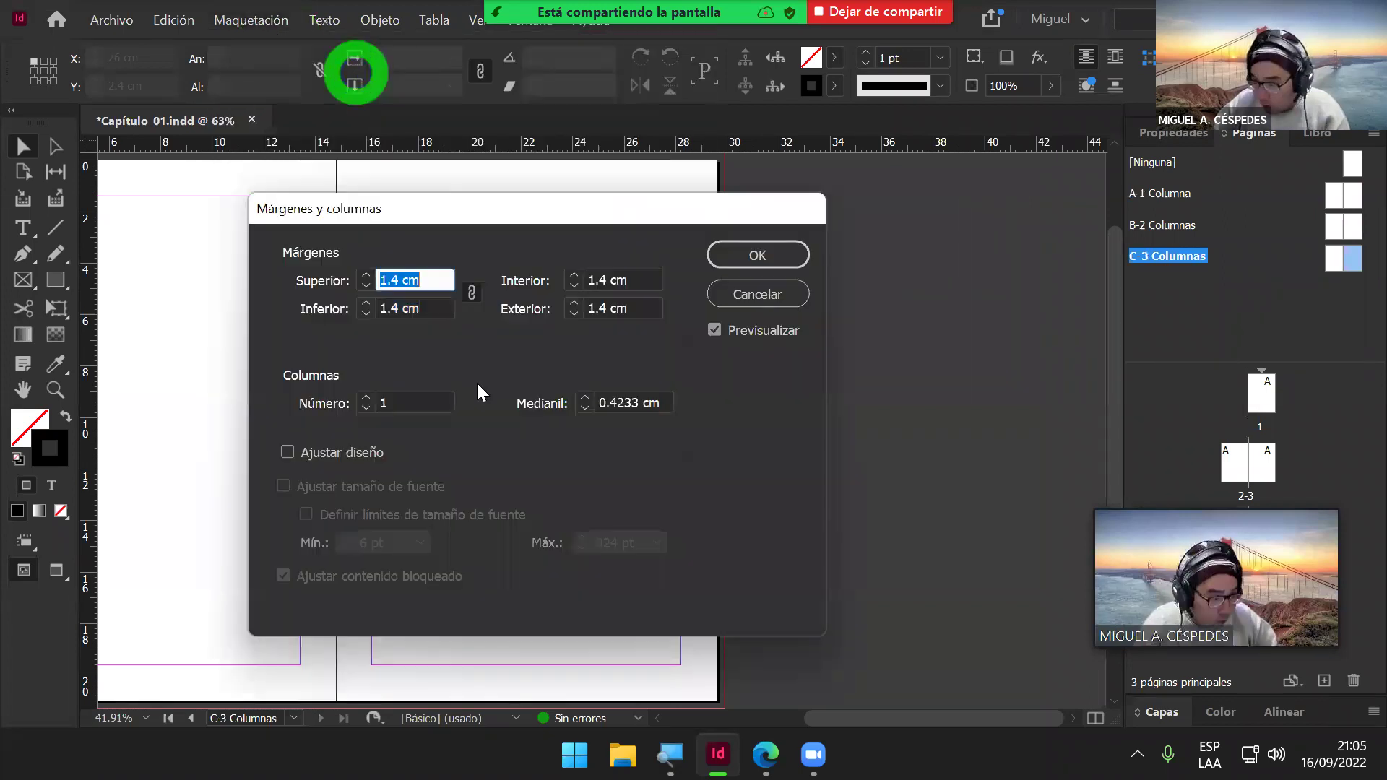
{"action": "left_click", "coordinate": [411, 400]}
{"action": "left_click", "coordinate": [410, 399]}
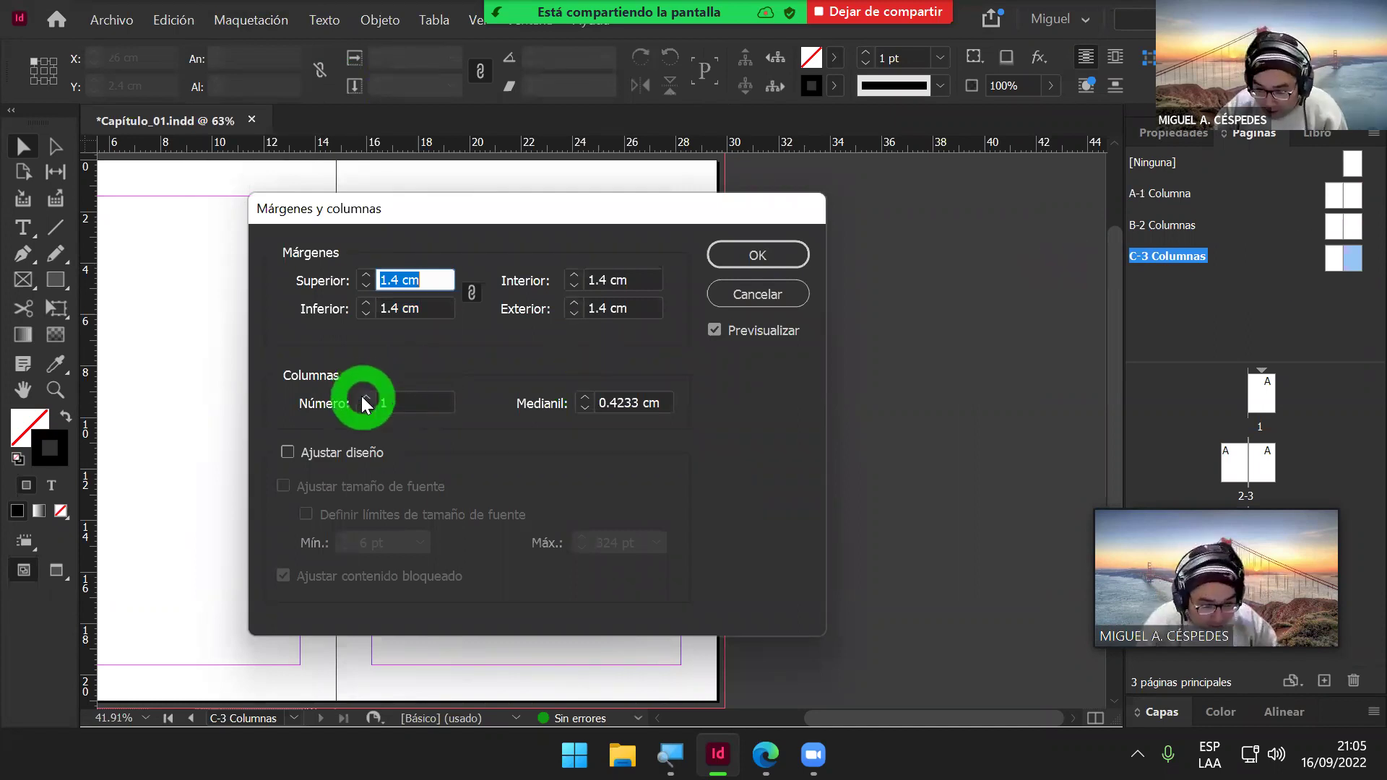
{"action": "left_click", "coordinate": [772, 292]}
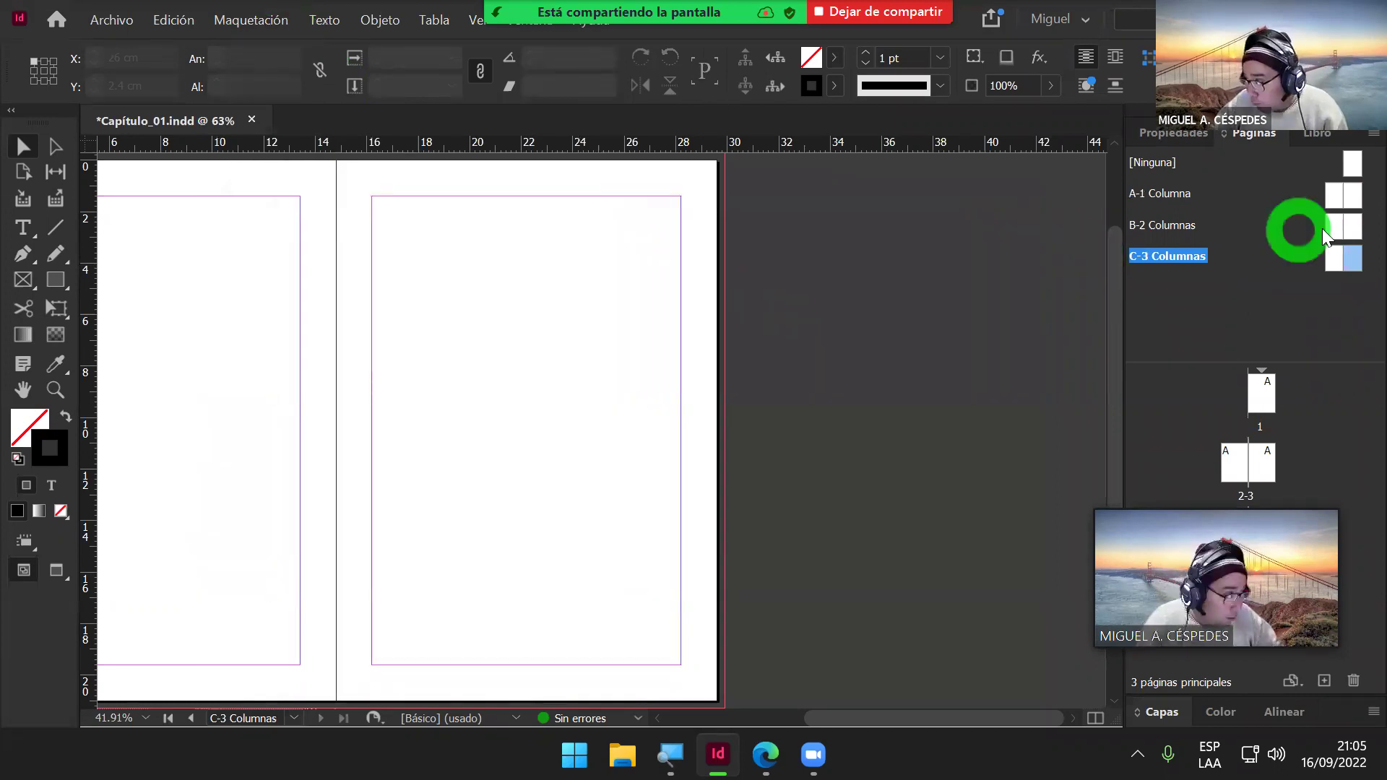
Step: Try two columns on the left page of the B-2 Columnas master, then revert to one and cancel the settings
{"action": "double_click", "coordinate": [1328, 229]}
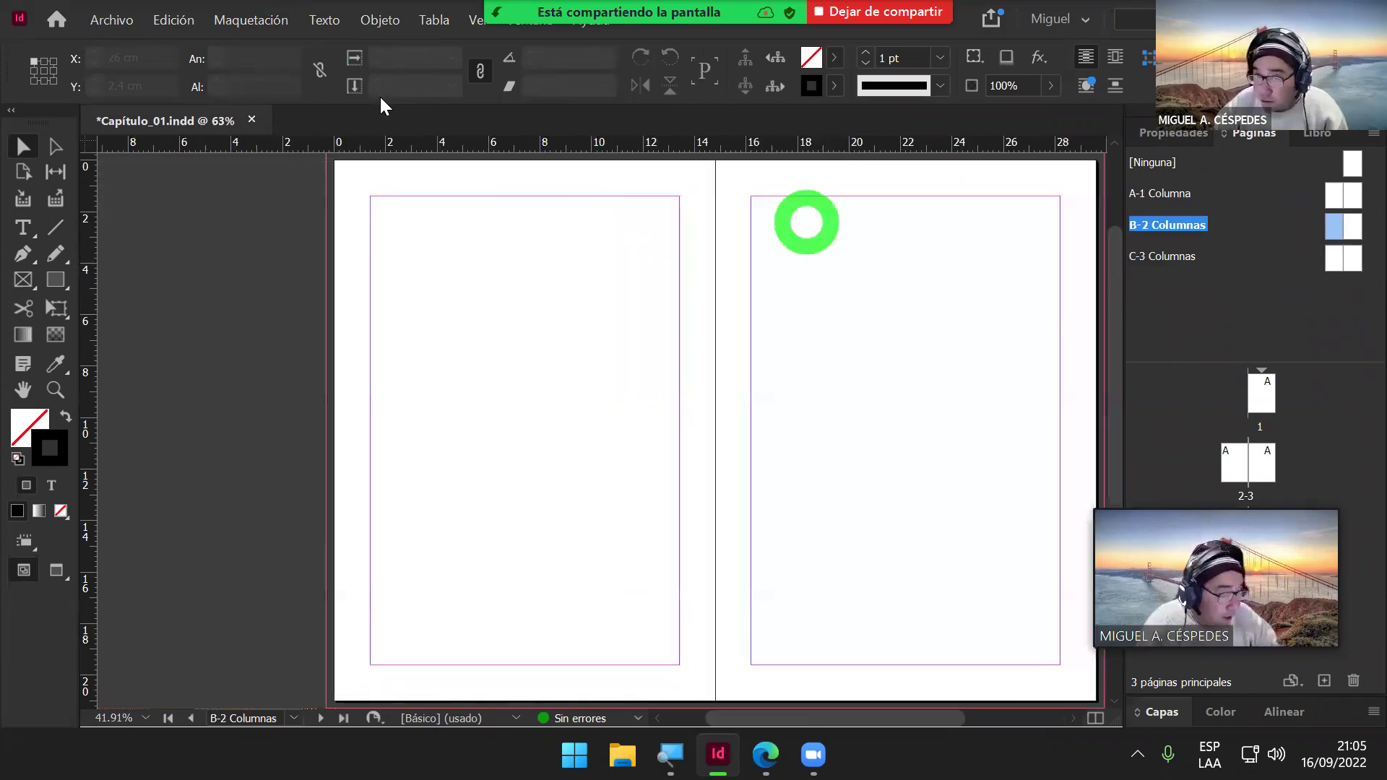
{"action": "left_click", "coordinate": [280, 28]}
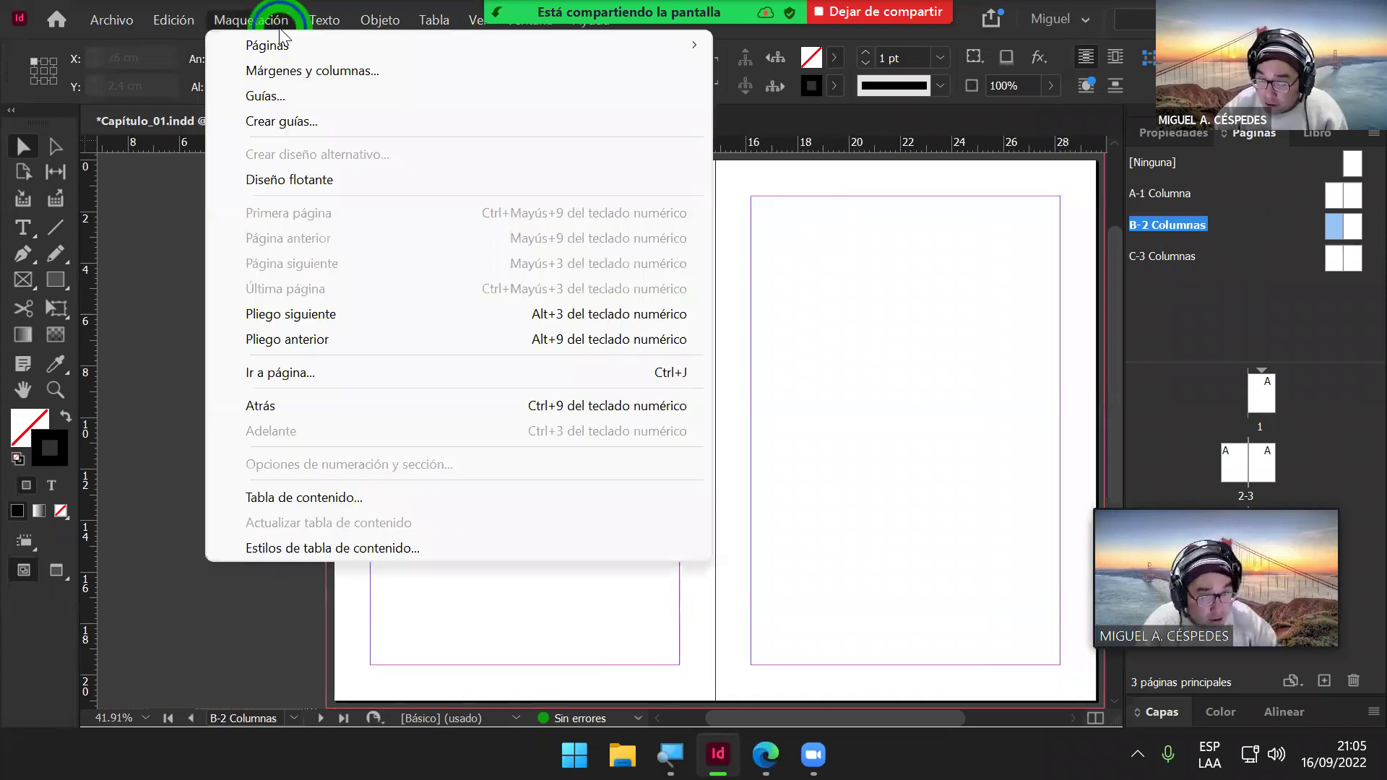
{"action": "left_click", "coordinate": [409, 70]}
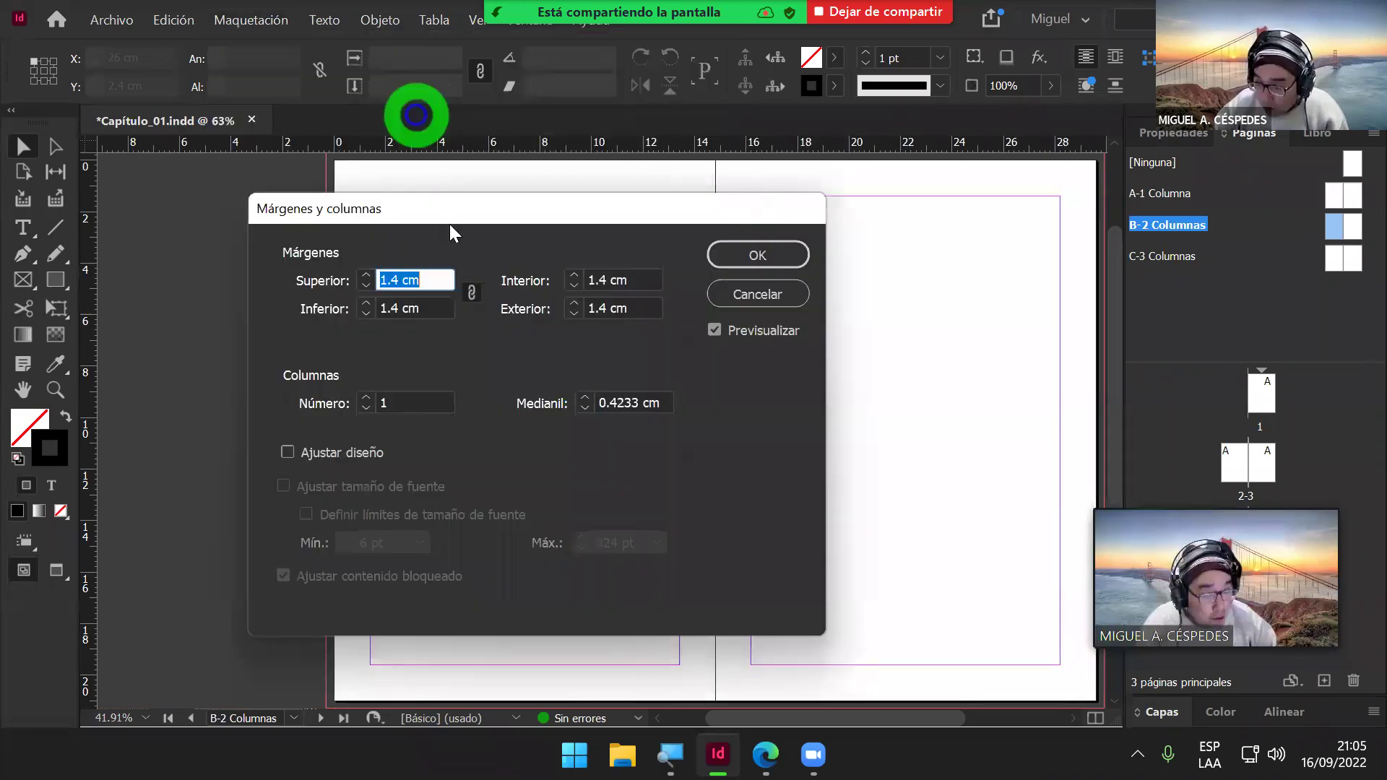
{"action": "left_click", "coordinate": [367, 397]}
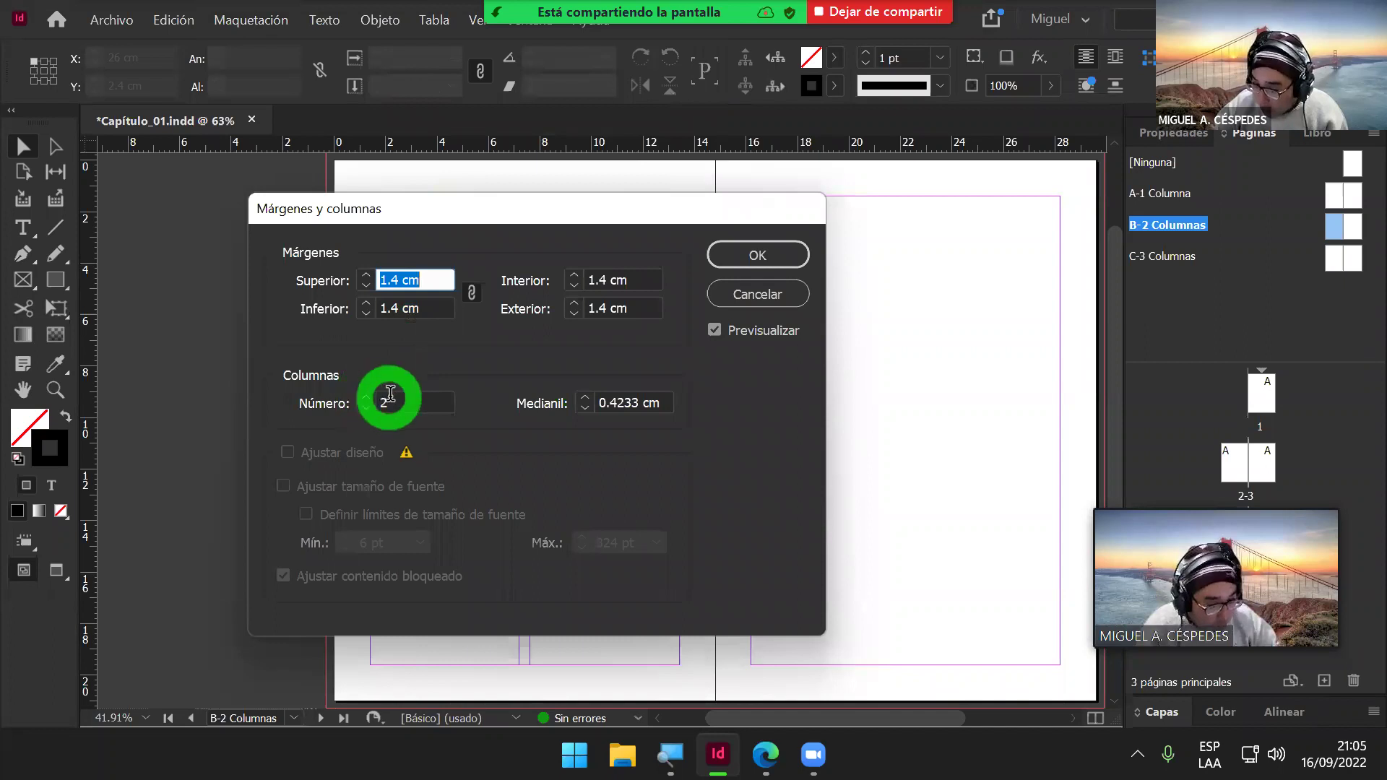
{"action": "left_click", "coordinate": [366, 409]}
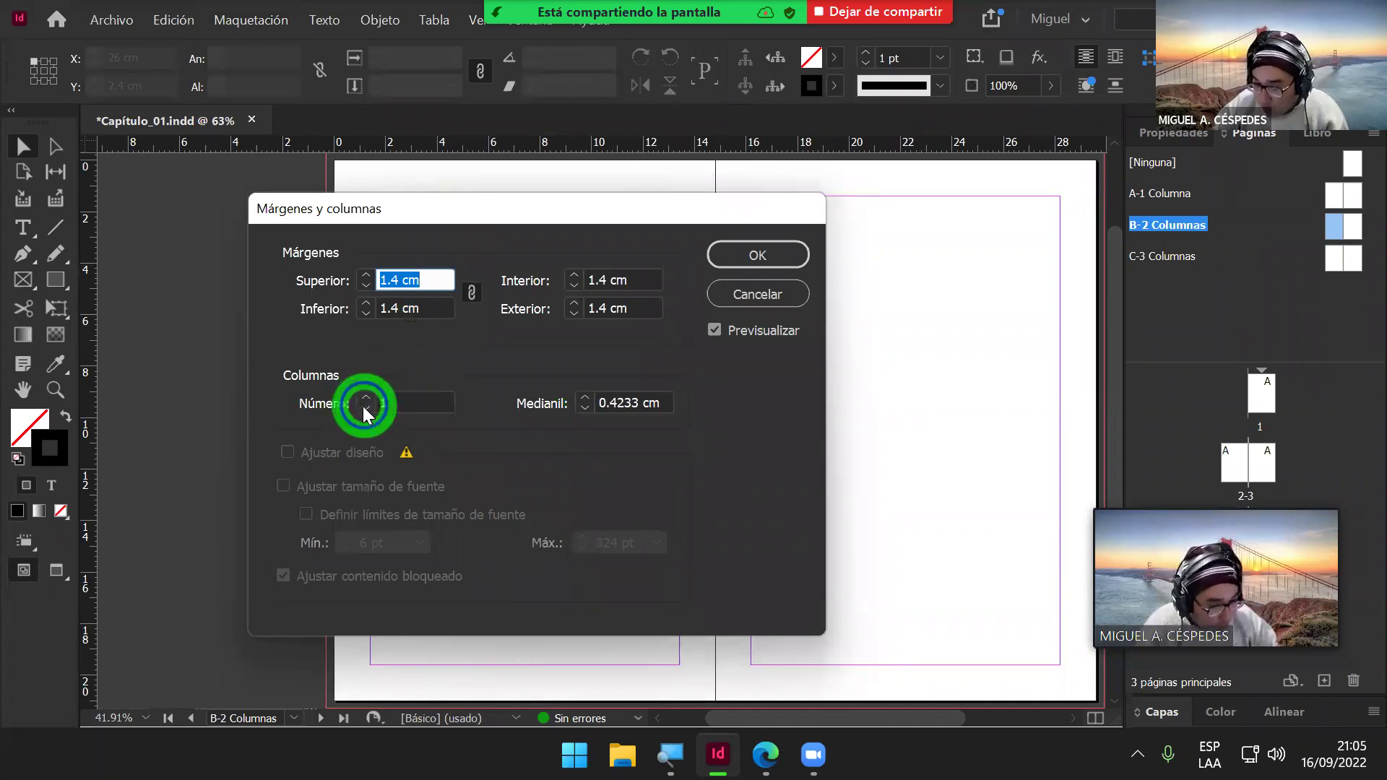
{"action": "left_click", "coordinate": [723, 294]}
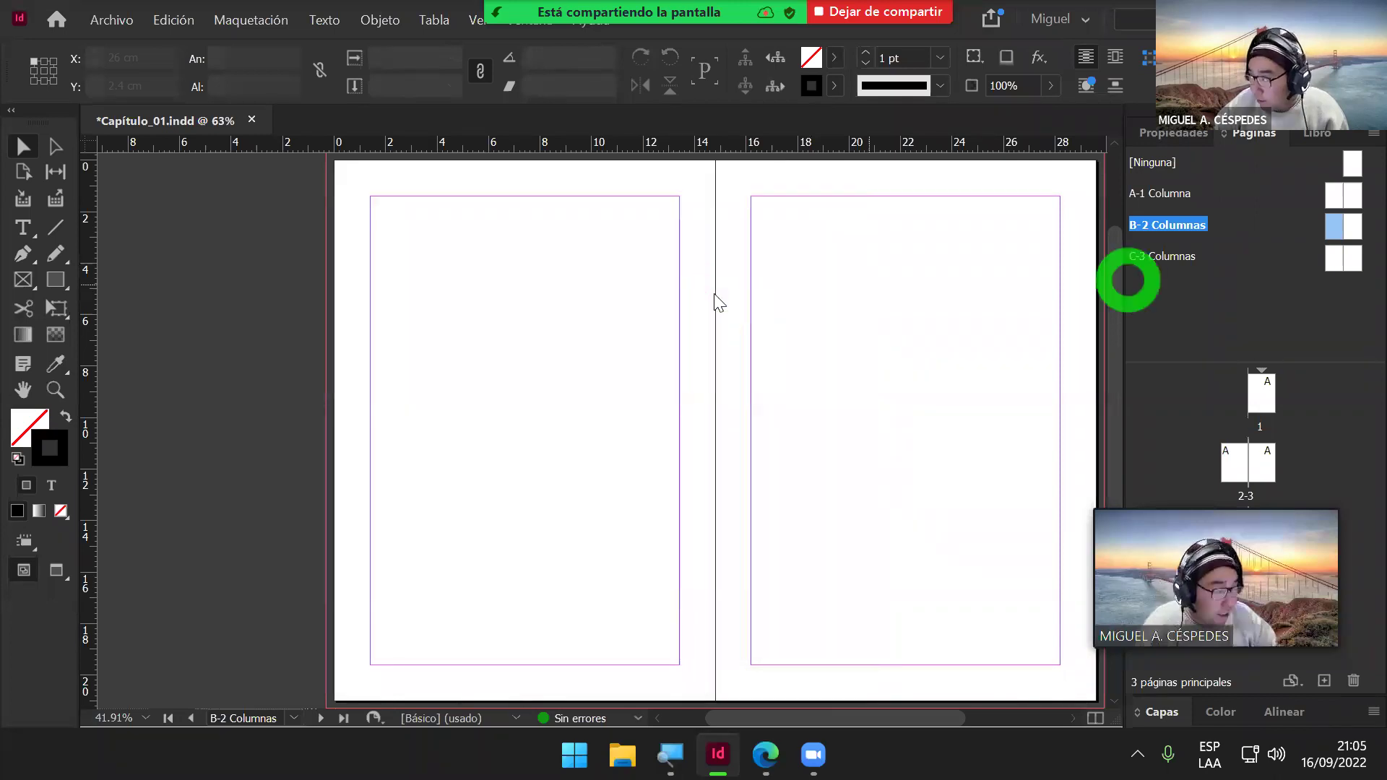
Step: Select the left A-1 Columna master page, then switch to the guide PDF and review its earlier steps on creating master pages
{"action": "left_click", "coordinate": [1331, 193]}
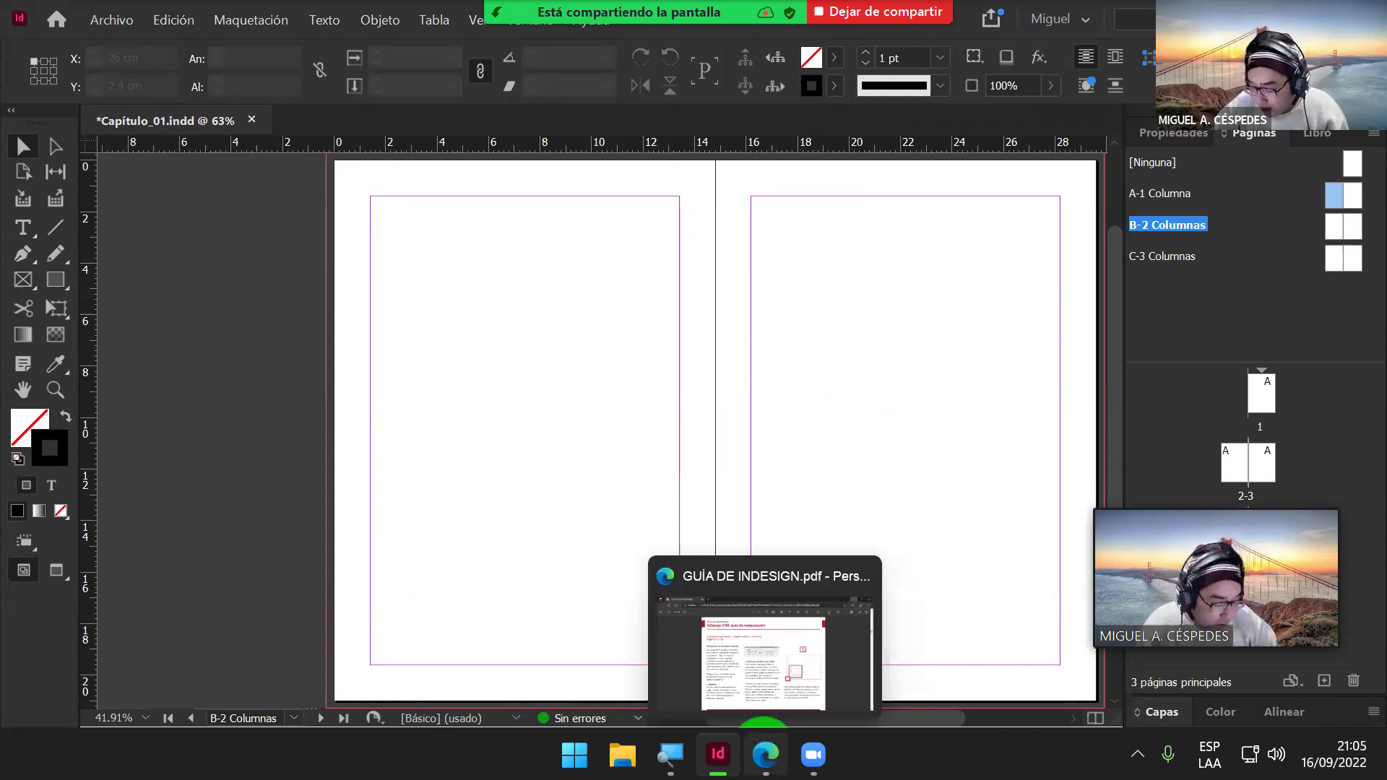
{"action": "left_click", "coordinate": [766, 756]}
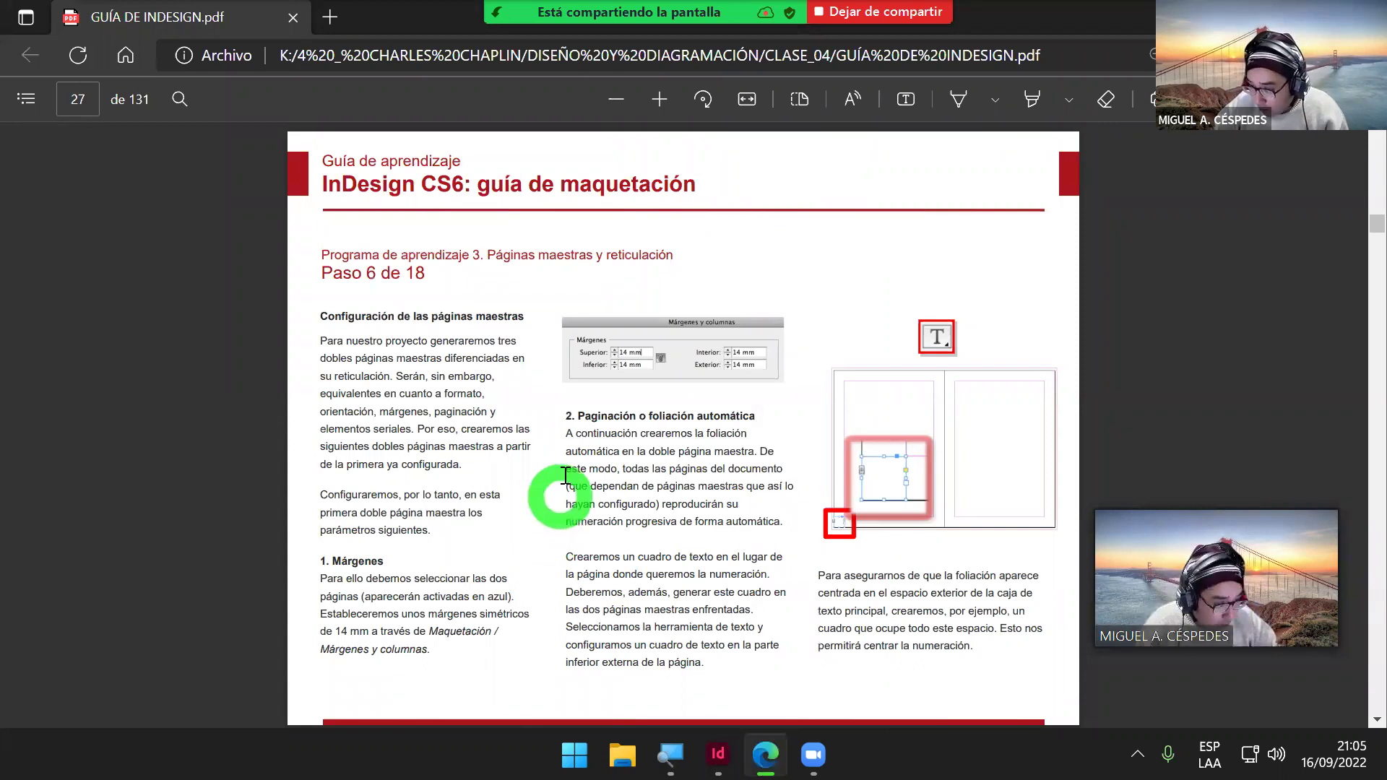
{"action": "scroll", "coordinate": [563, 476], "scroll_direction": "up", "scroll_amount": 4}
{"action": "scroll", "coordinate": [567, 481], "scroll_direction": "up", "scroll_amount": 1}
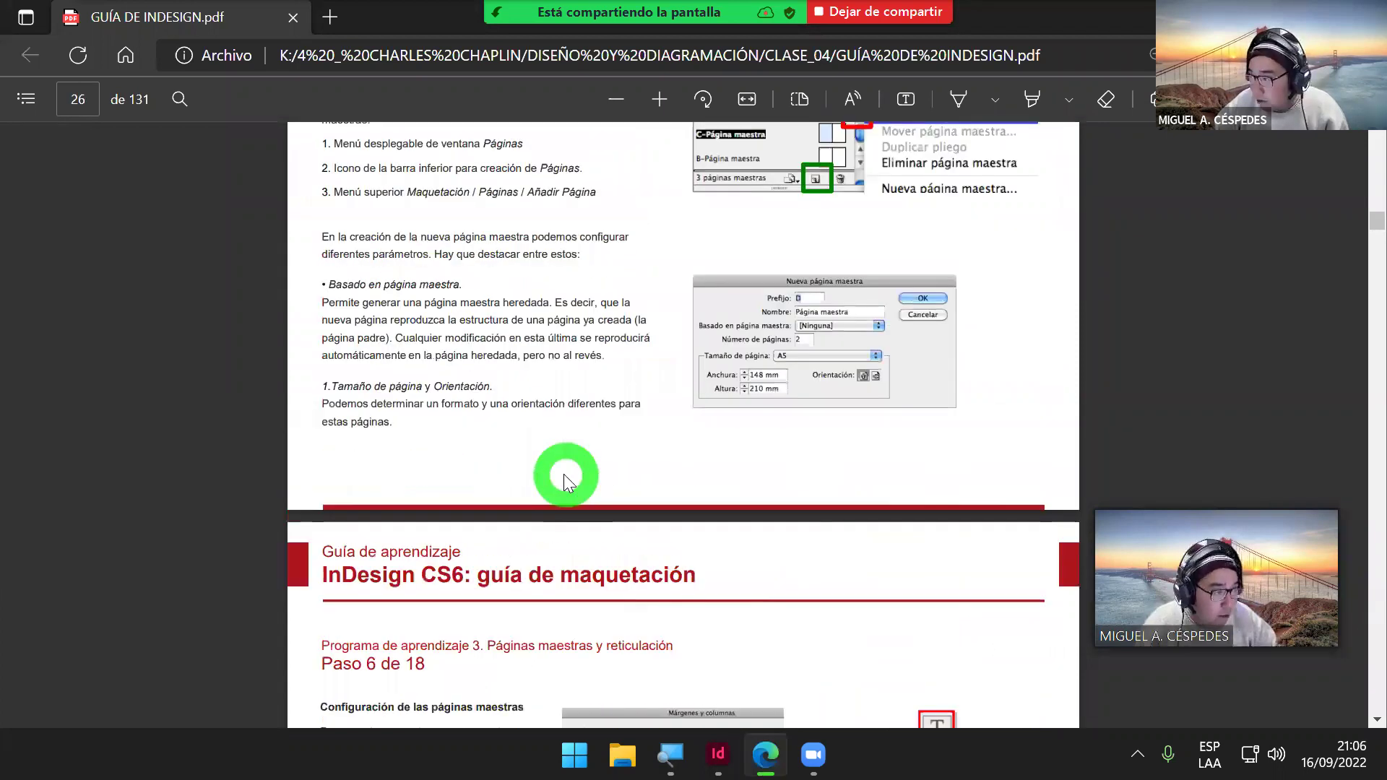
{"action": "scroll", "coordinate": [562, 478], "scroll_direction": "up", "scroll_amount": 1}
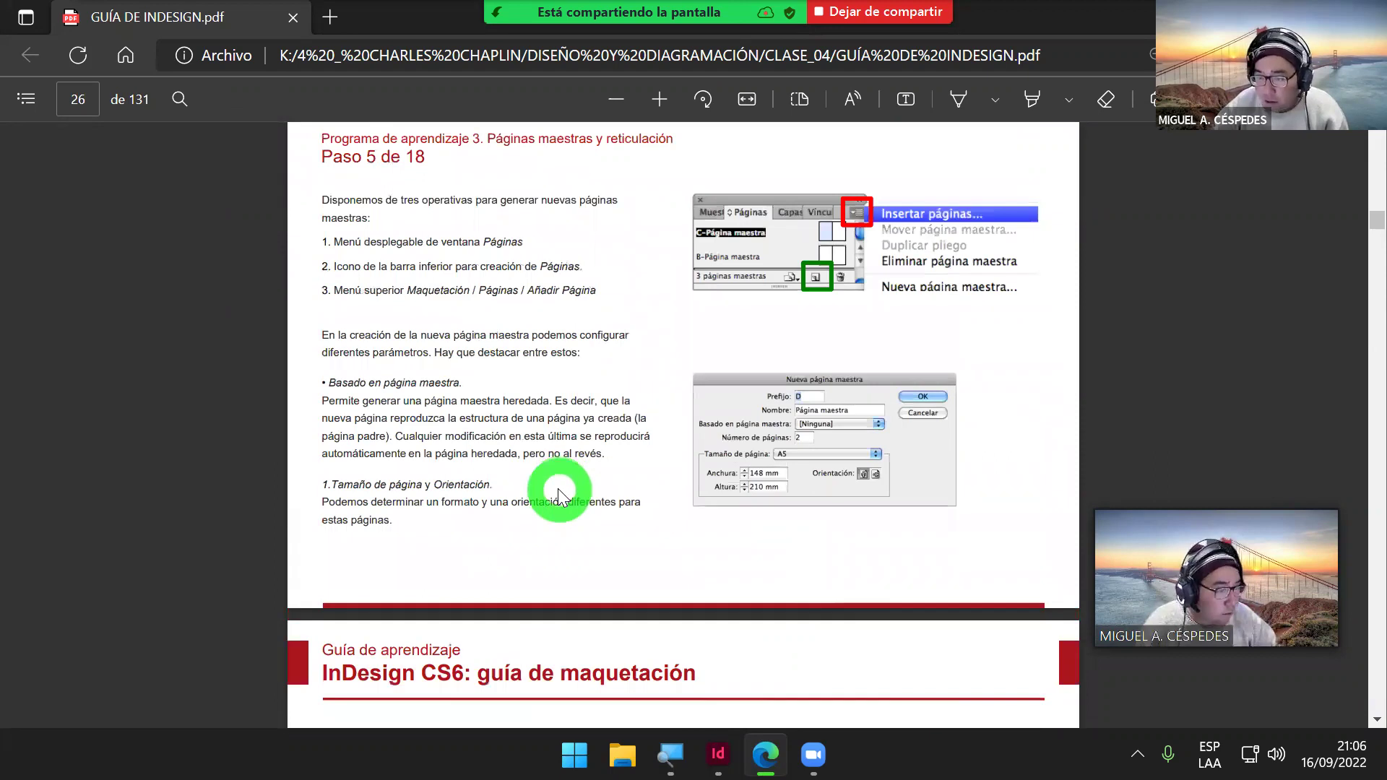
{"action": "scroll", "coordinate": [560, 491], "scroll_direction": "up", "scroll_amount": 5}
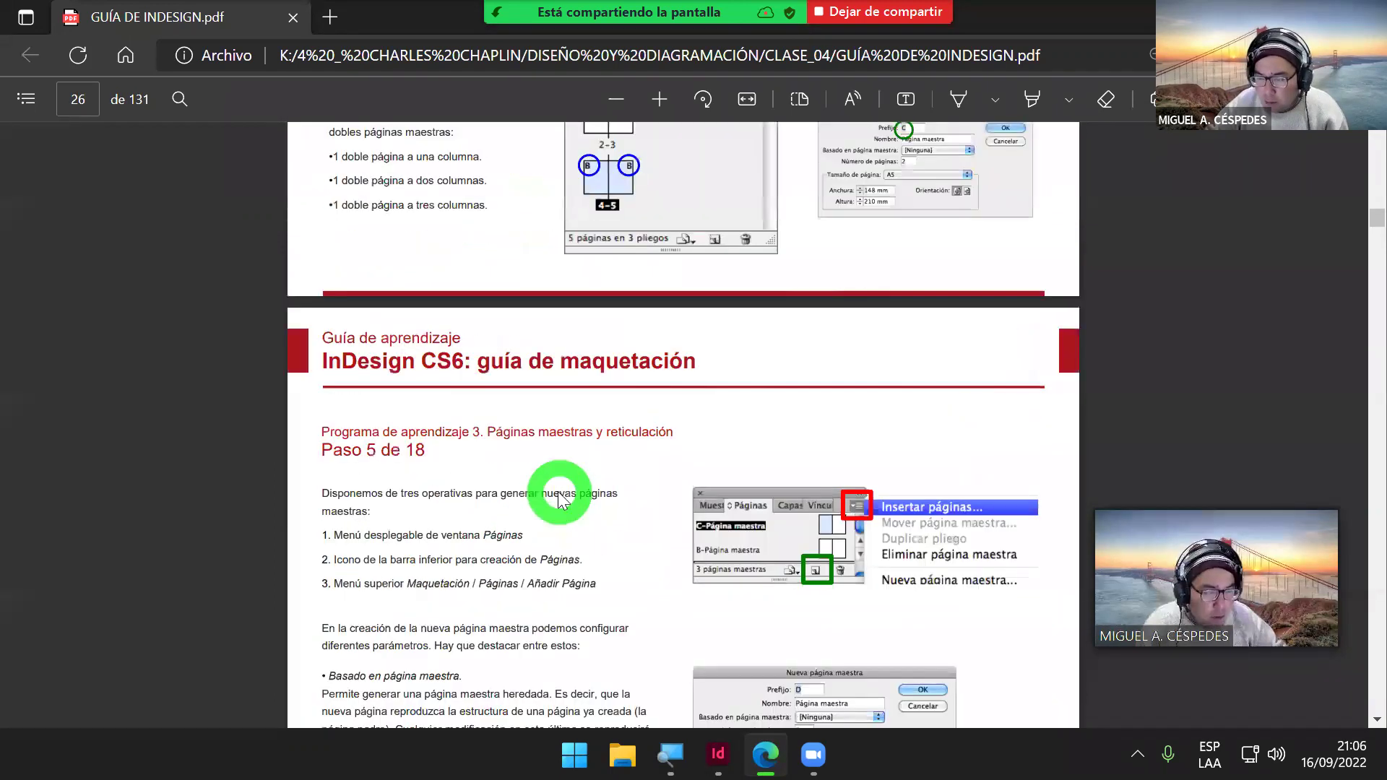
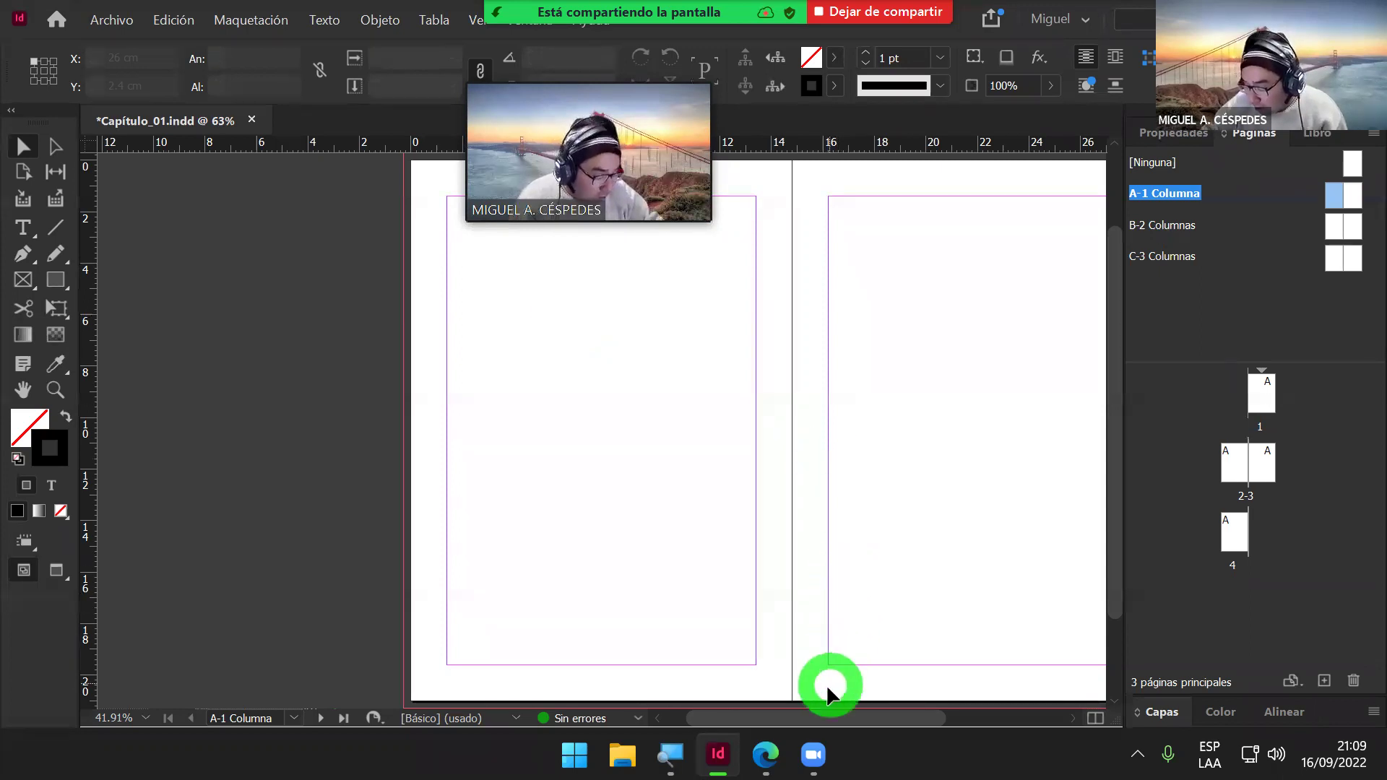
Step: Bring up the A-1 Columna master spread in InDesign and save the Capítulo_01 document
{"action": "left_click_drag", "start_coordinate": [831, 712], "coordinate": [873, 719]}
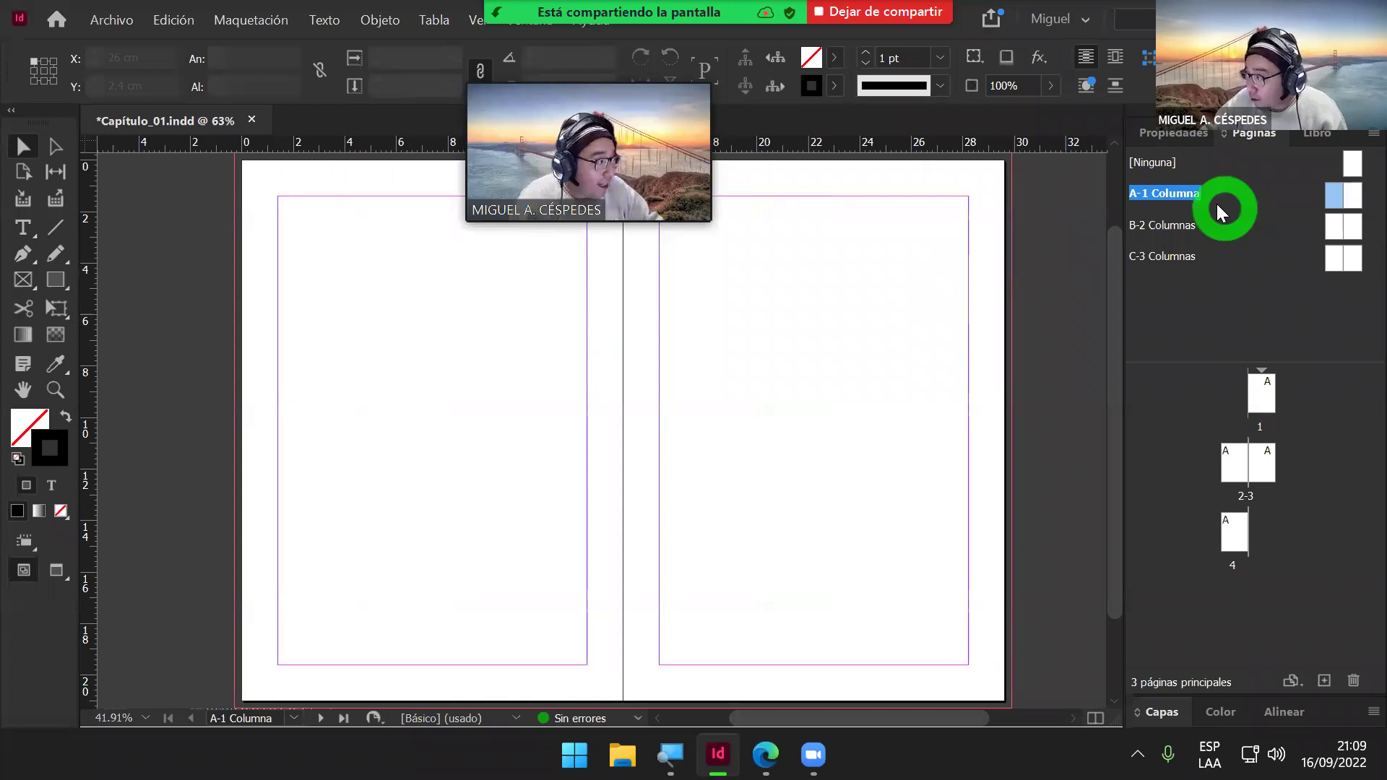
{"action": "double_click", "coordinate": [1329, 192]}
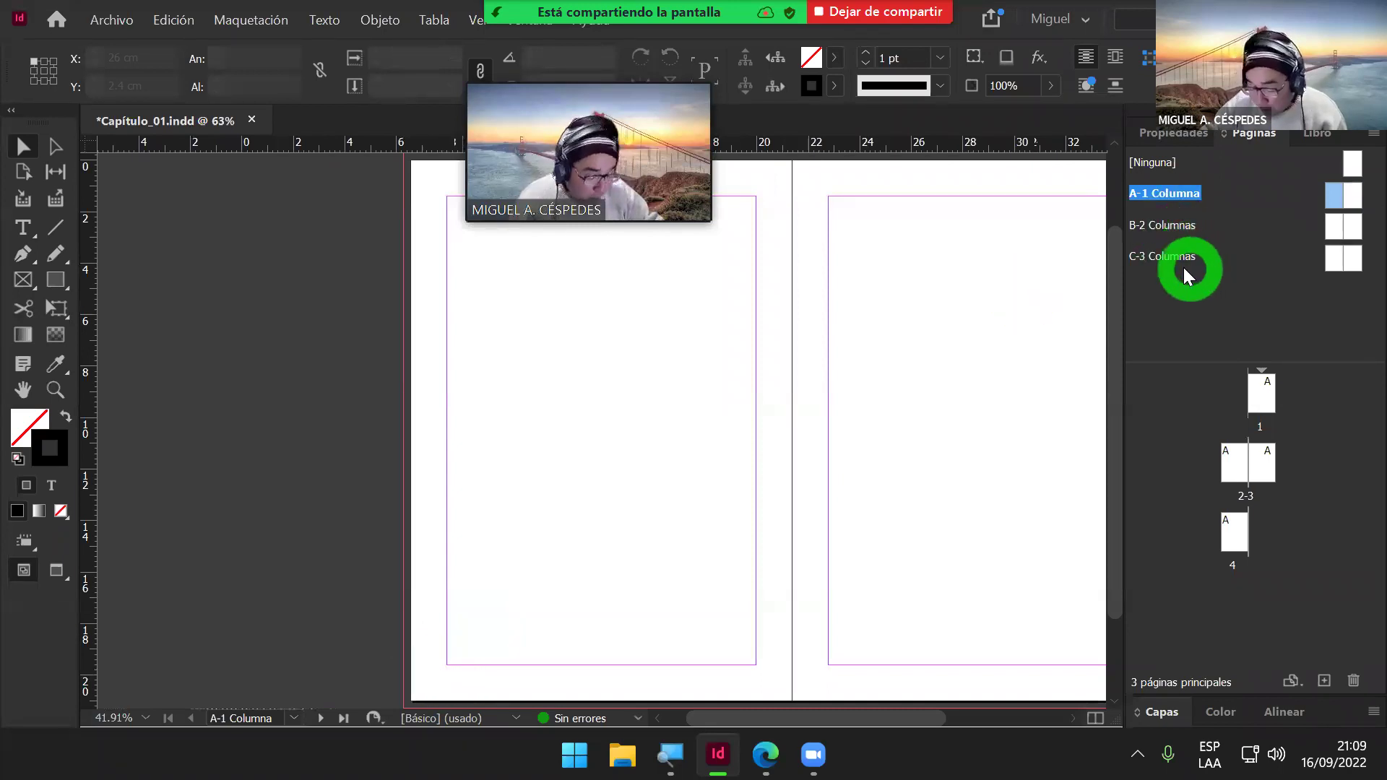
{"action": "key", "text": "alt+a"}
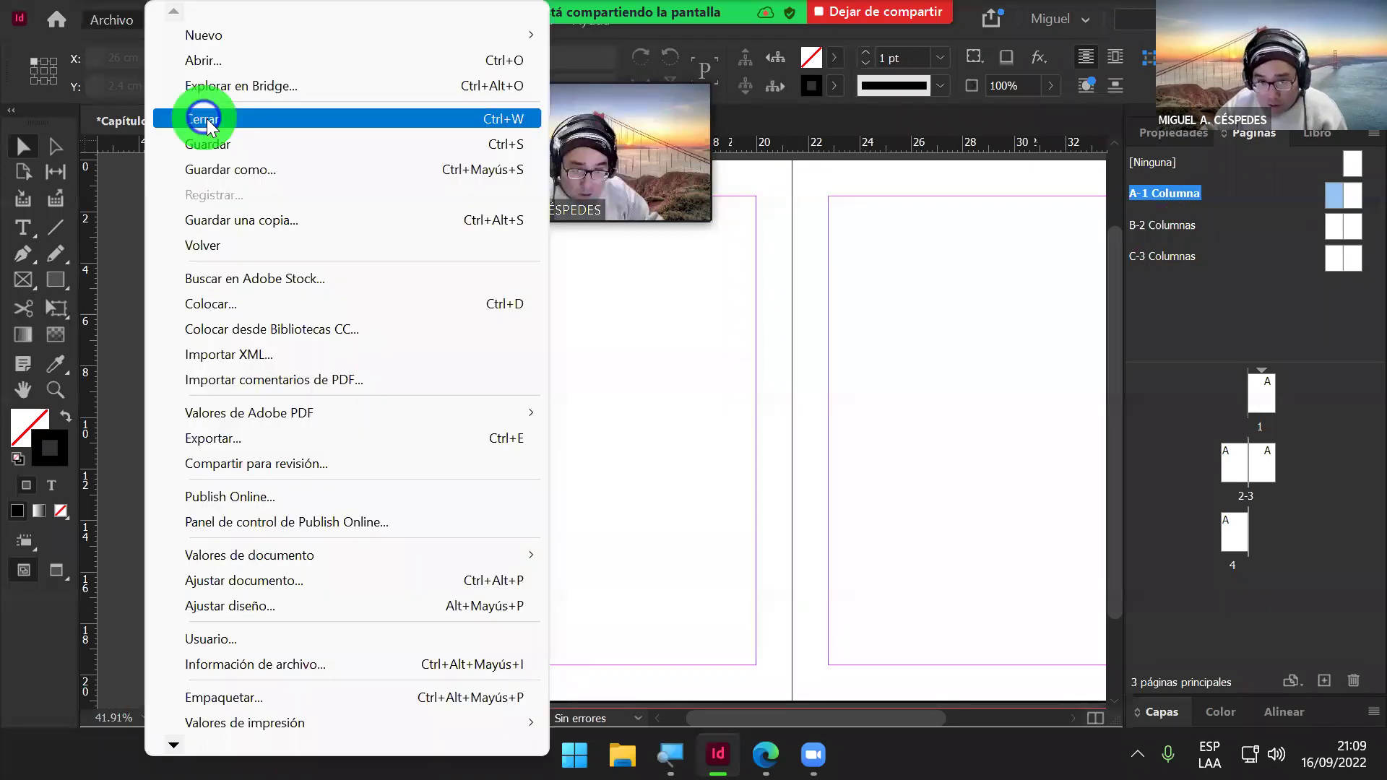
{"action": "left_click", "coordinate": [232, 139]}
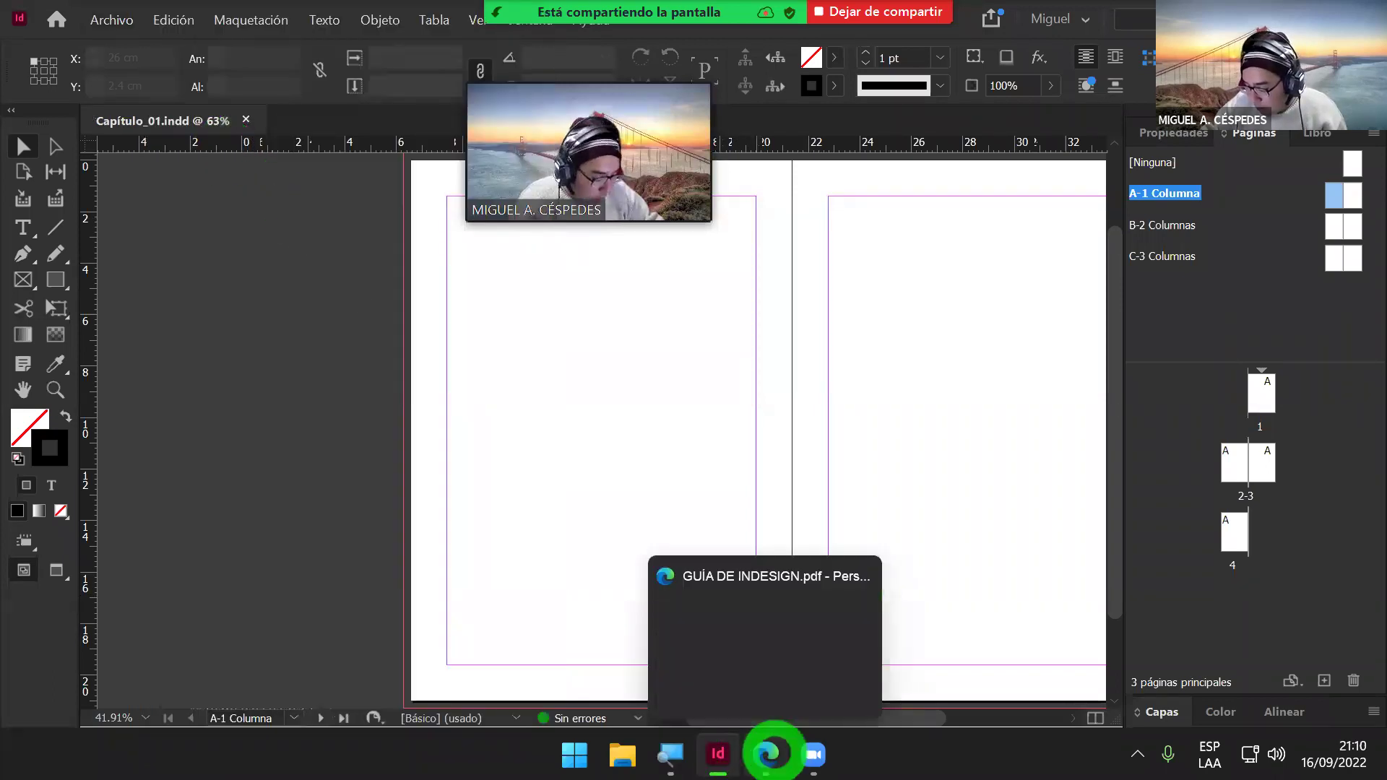
Step: Consult the automatic pagination instructions in the guide PDF, then return to InDesign and activate the Type tool (Herramienta Texto)
{"action": "left_click", "coordinate": [770, 753]}
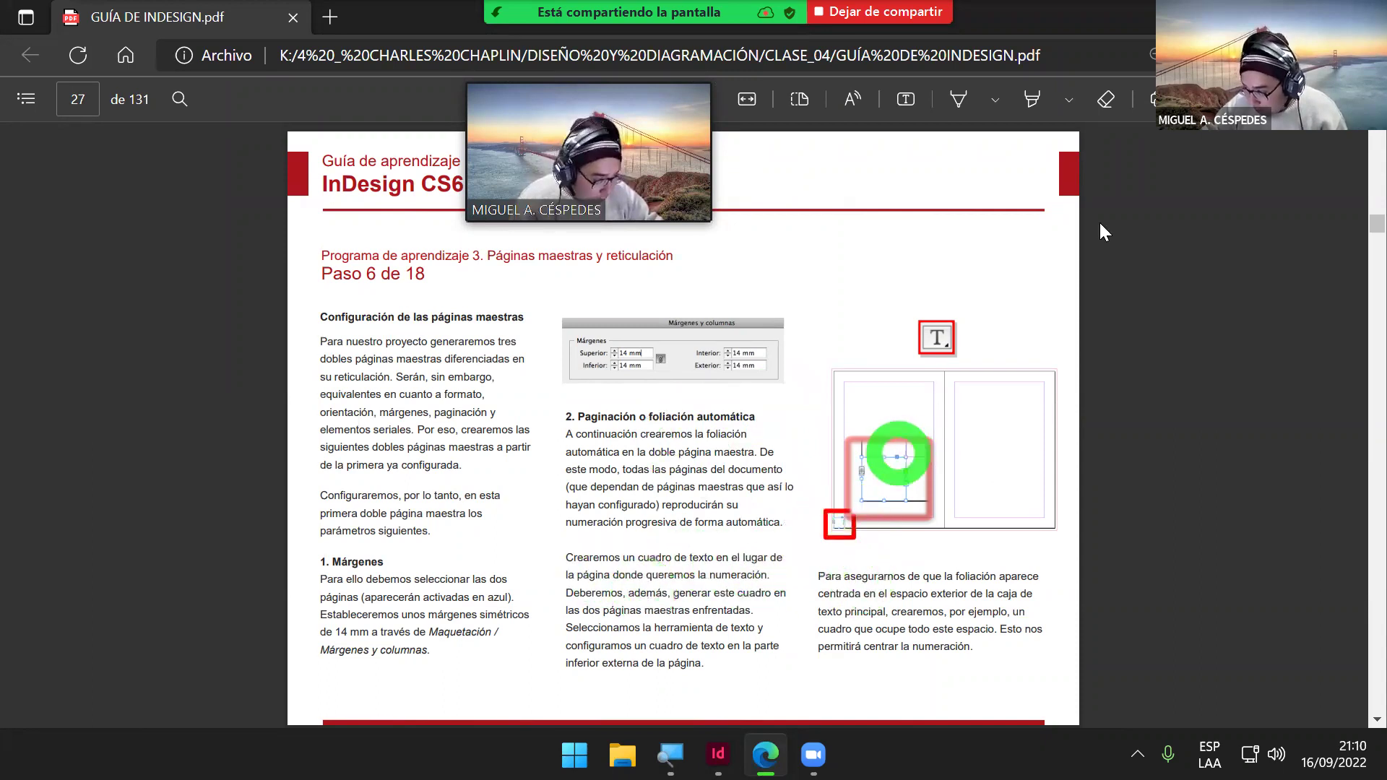
{"action": "key", "text": "alt+Tab"}
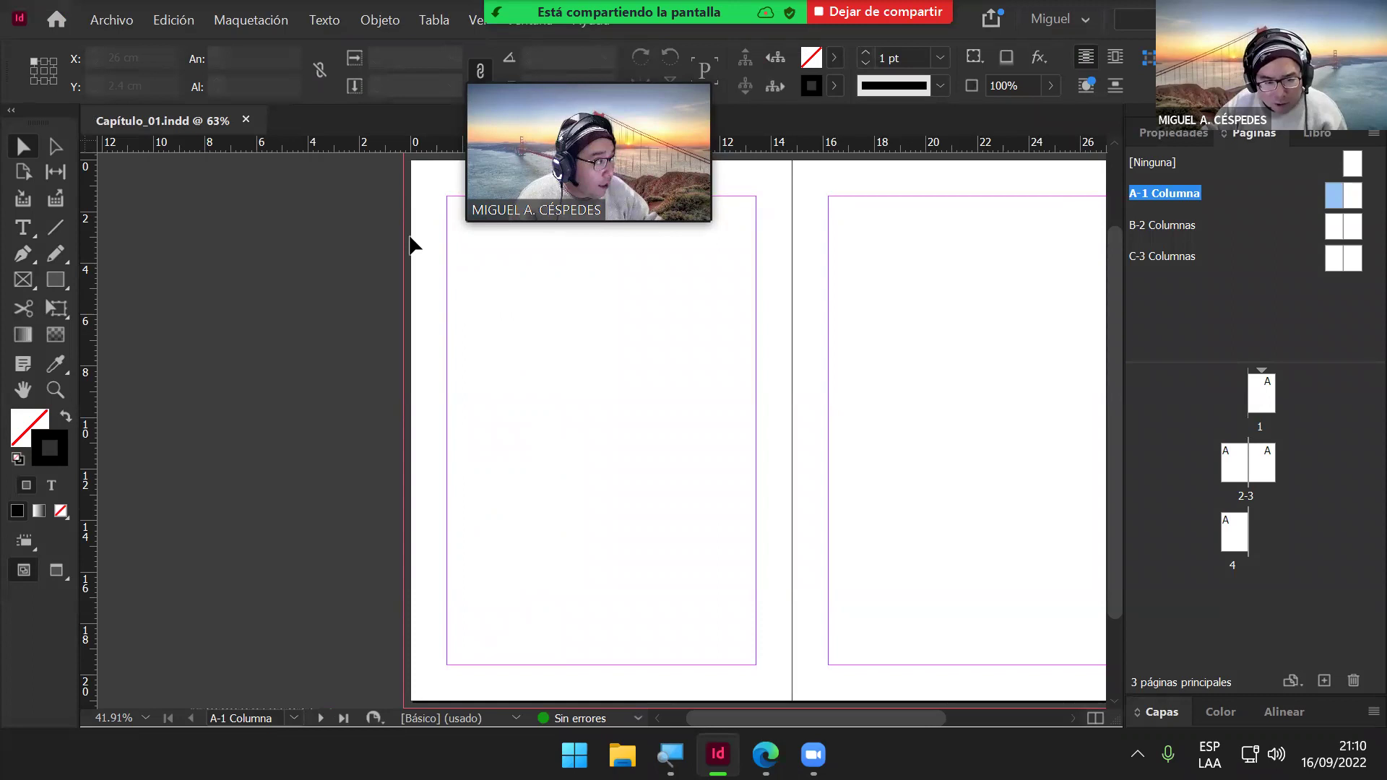
{"action": "left_click", "coordinate": [33, 237]}
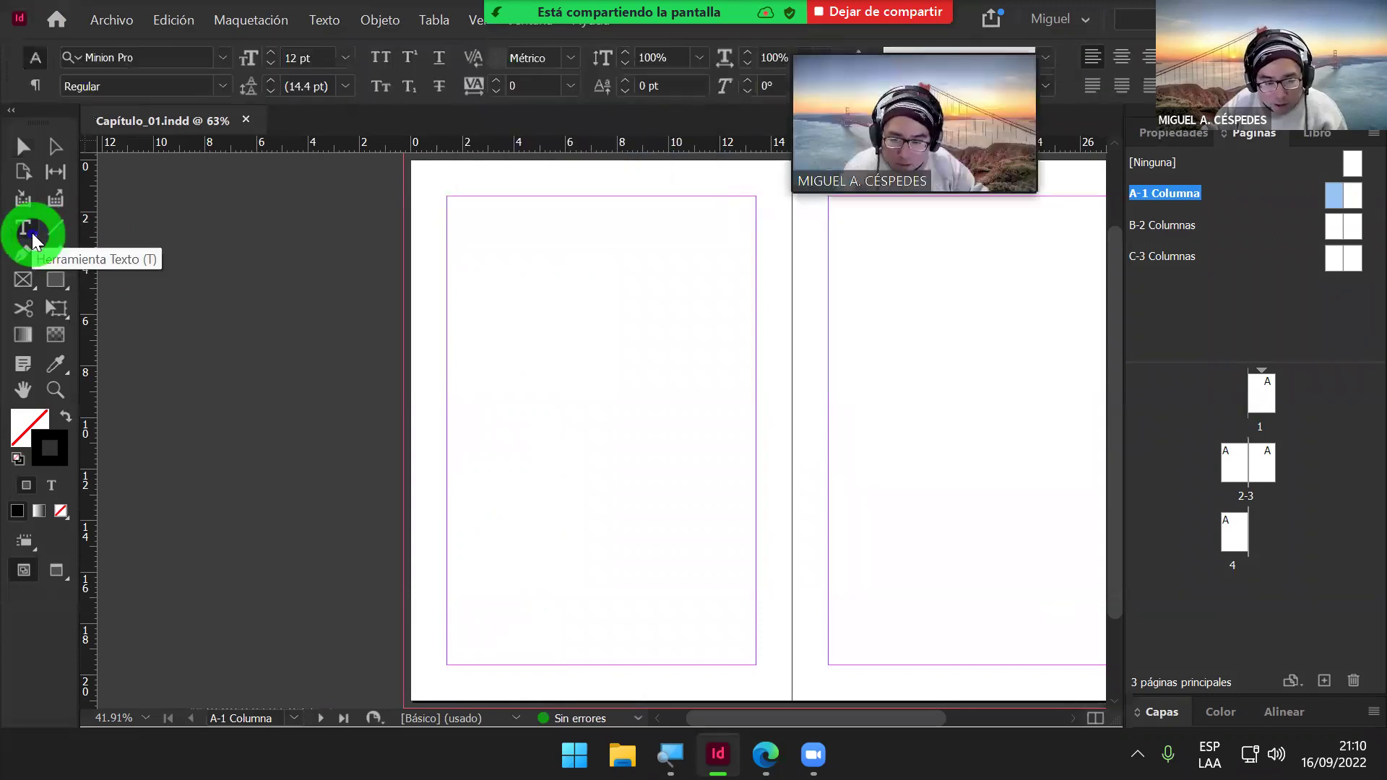
{"action": "left_click_drag", "start_coordinate": [32, 238], "coordinate": [0, 256]}
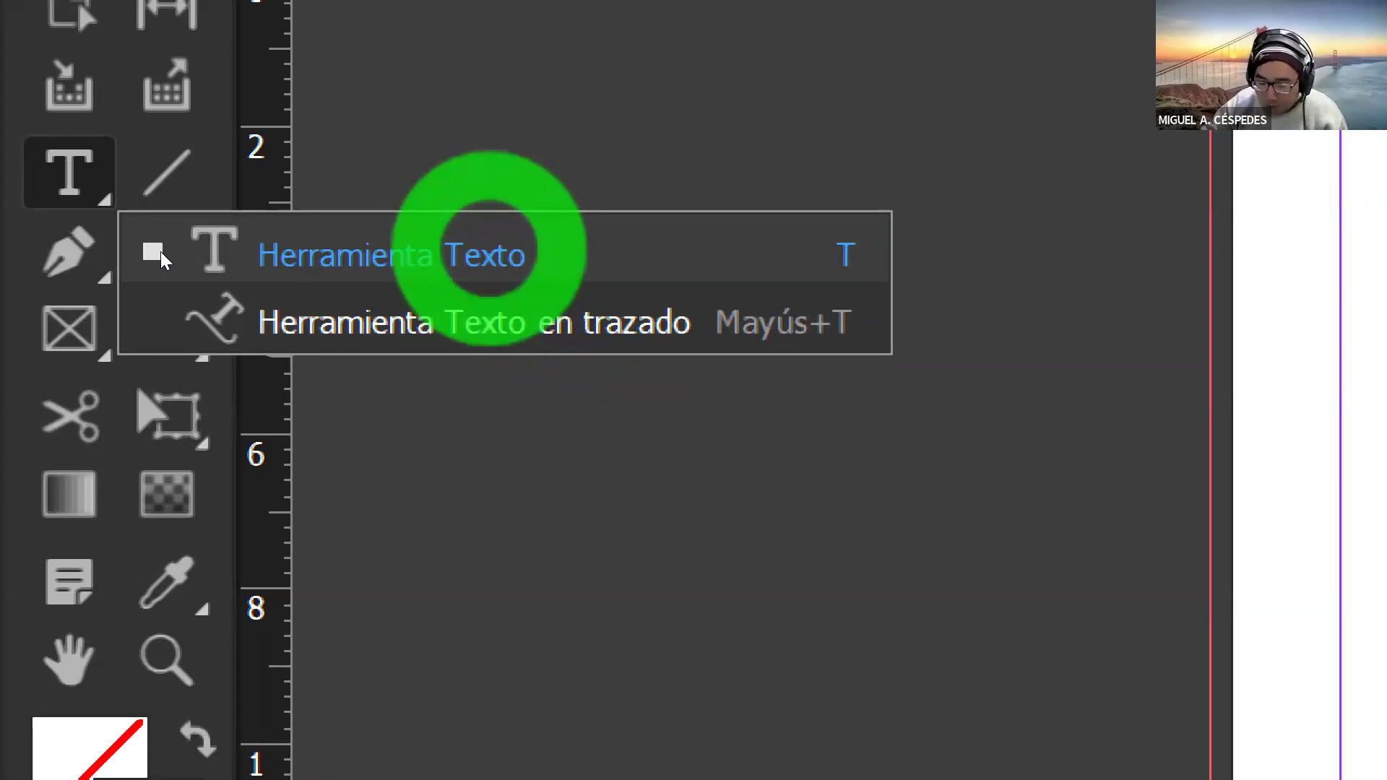
{"action": "left_click", "coordinate": [159, 253]}
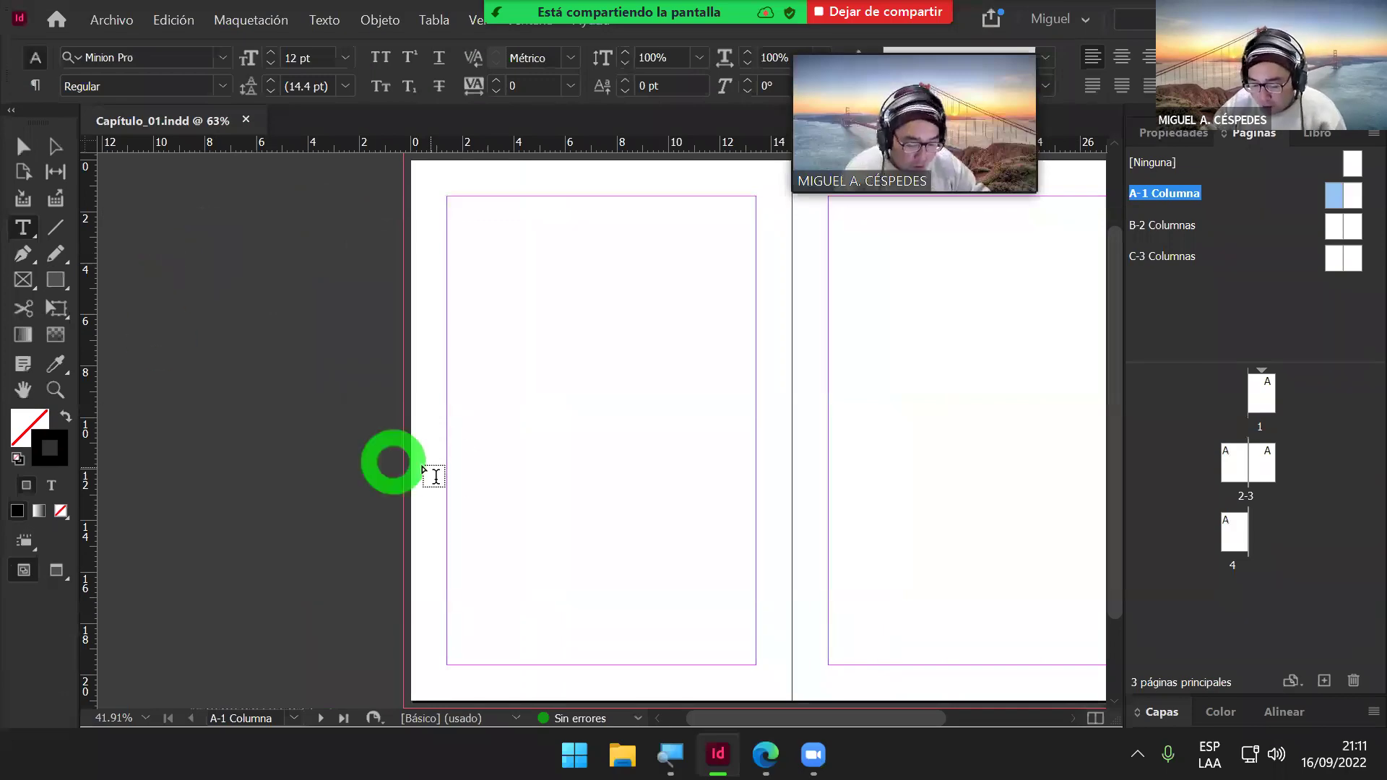
Step: Draw a text frame about 1.44 by 1.38 cm in the lower outer corner of the A-1 Columna master's left page, outside the margins
{"action": "scroll", "coordinate": [433, 484], "scroll_direction": "down", "scroll_amount": 2}
{"action": "scroll", "coordinate": [523, 613], "scroll_direction": "down", "scroll_amount": 2}
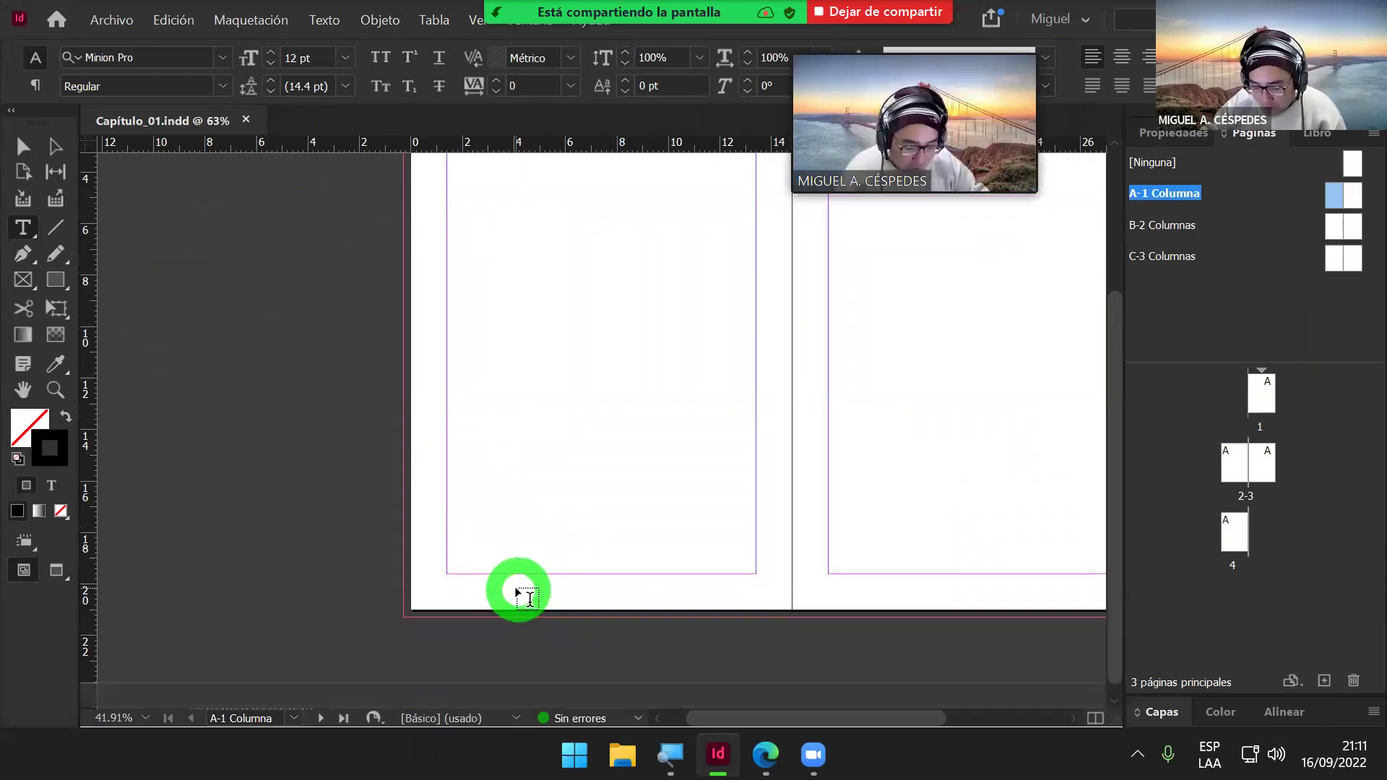
{"action": "scroll", "coordinate": [513, 600], "scroll_direction": "up", "scroll_amount": 1}
{"action": "scroll", "coordinate": [492, 593], "scroll_direction": "up", "scroll_amount": 5}
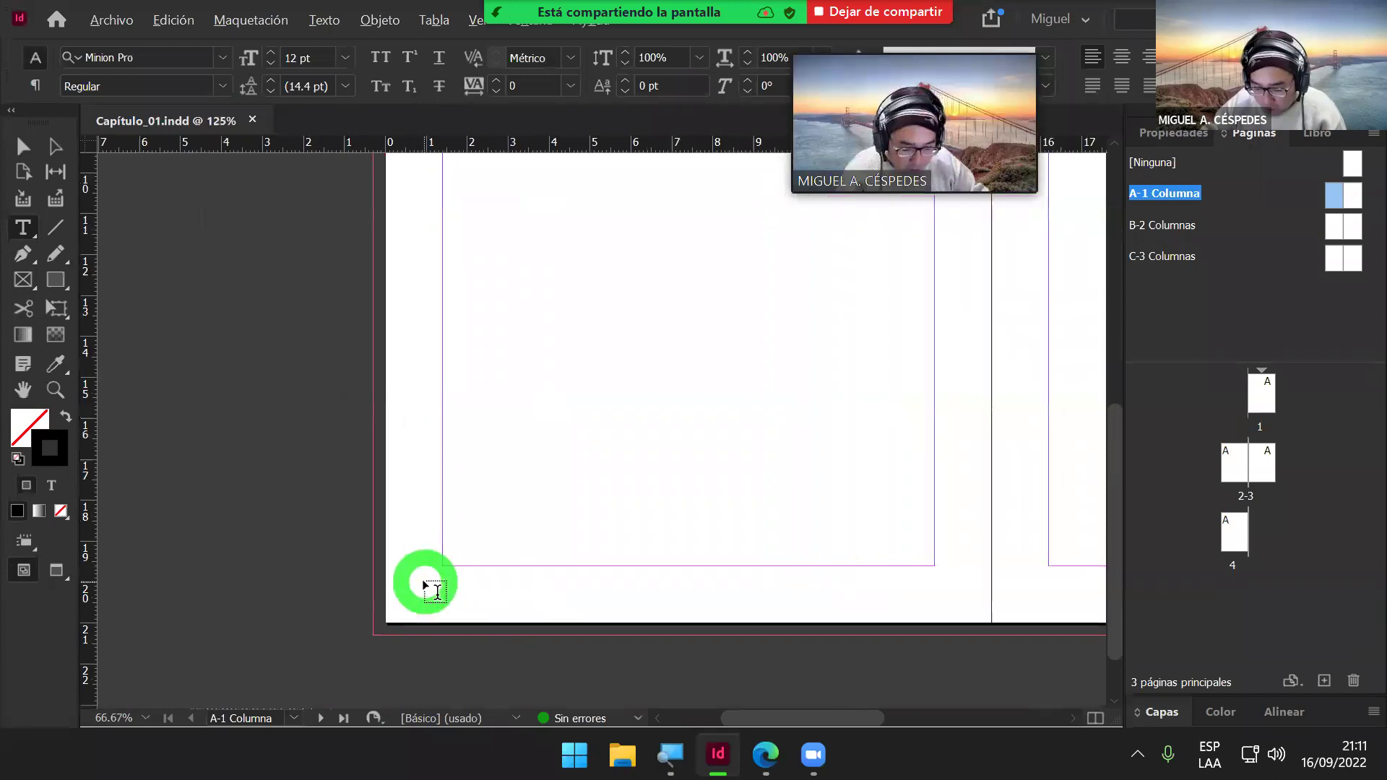
{"action": "scroll", "coordinate": [445, 585], "scroll_direction": "down", "scroll_amount": 2}
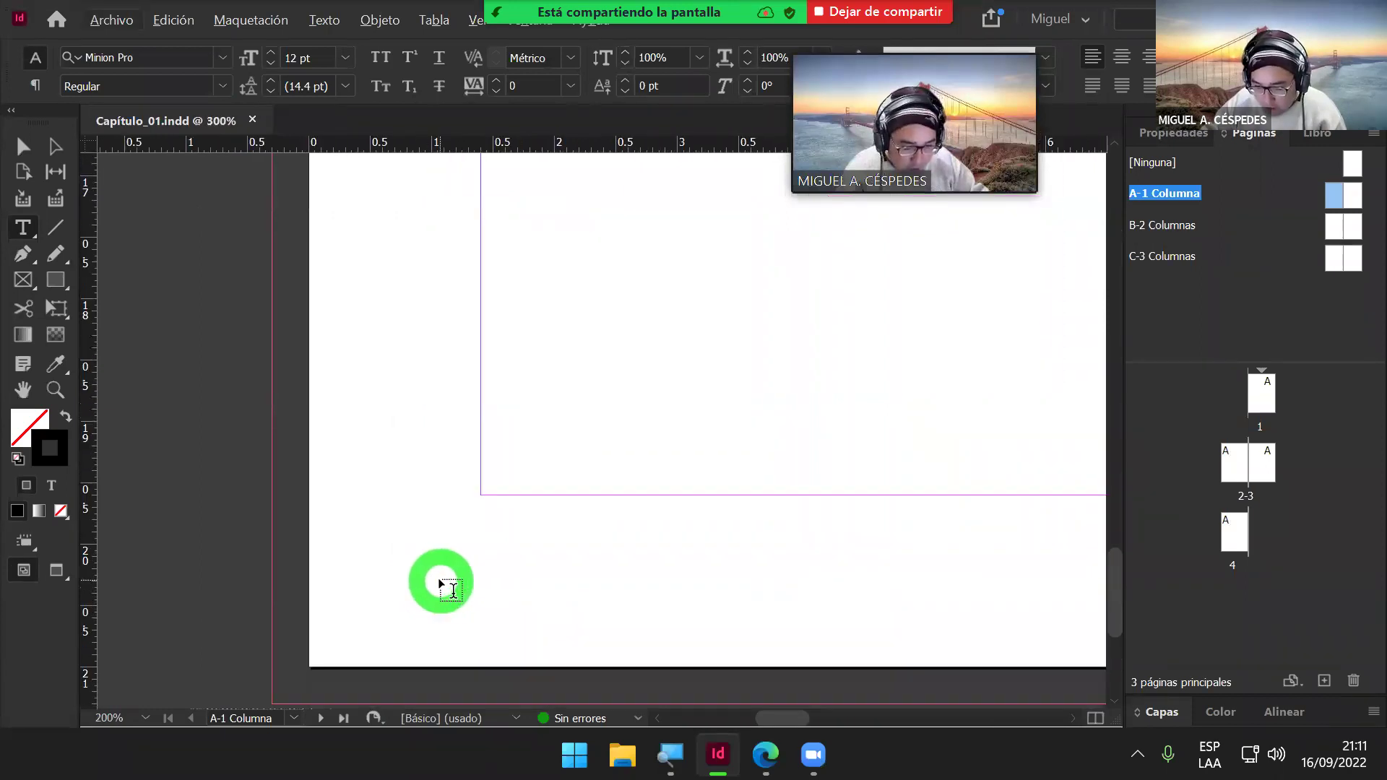
{"action": "scroll", "coordinate": [473, 581], "scroll_direction": "up", "scroll_amount": 1}
{"action": "scroll", "coordinate": [466, 580], "scroll_direction": "down", "scroll_amount": 1}
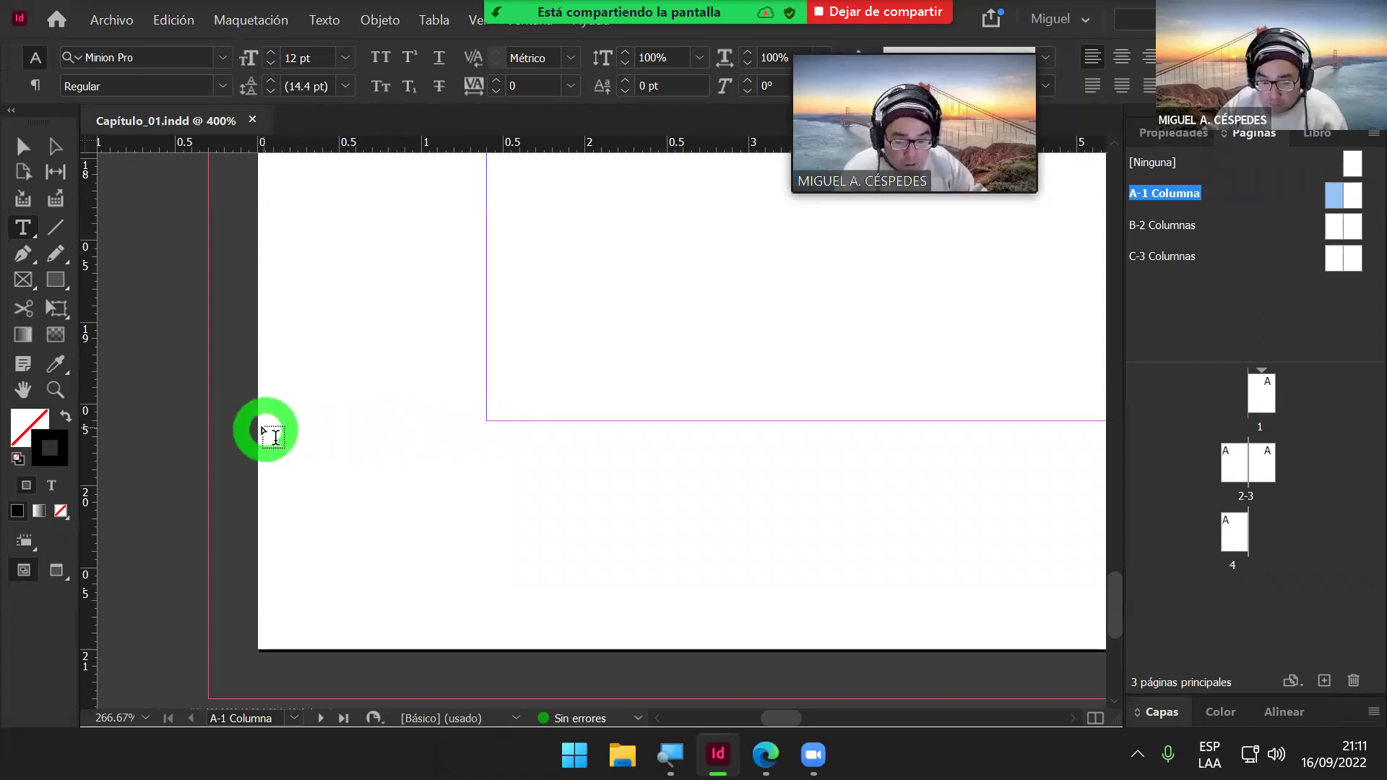
{"action": "left_click_drag", "start_coordinate": [258, 425], "coordinate": [494, 648]}
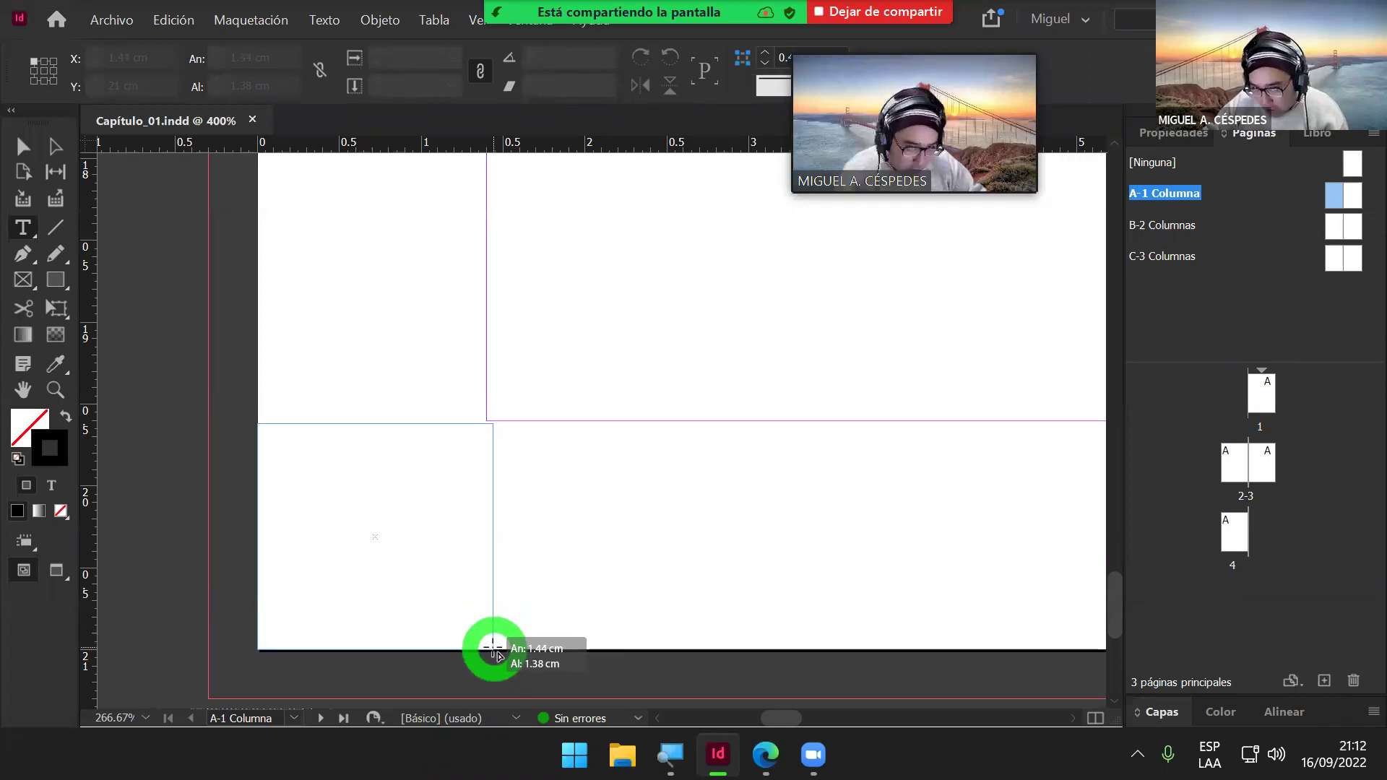
{"action": "left_click_drag", "start_coordinate": [494, 649], "coordinate": [495, 649]}
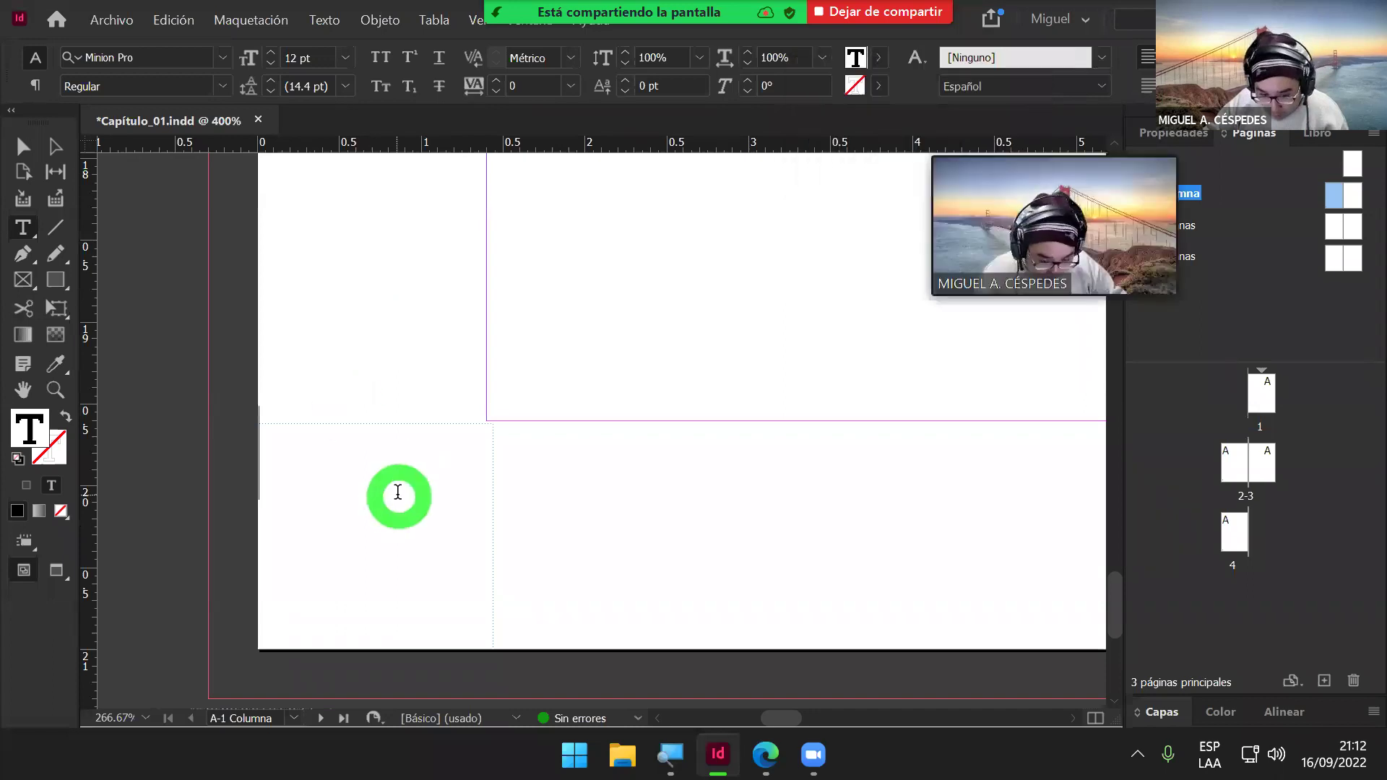
Step: Switch to the guide PDF and read Paso 7 on inserting and centring the current page number marker
{"action": "left_click", "coordinate": [766, 754]}
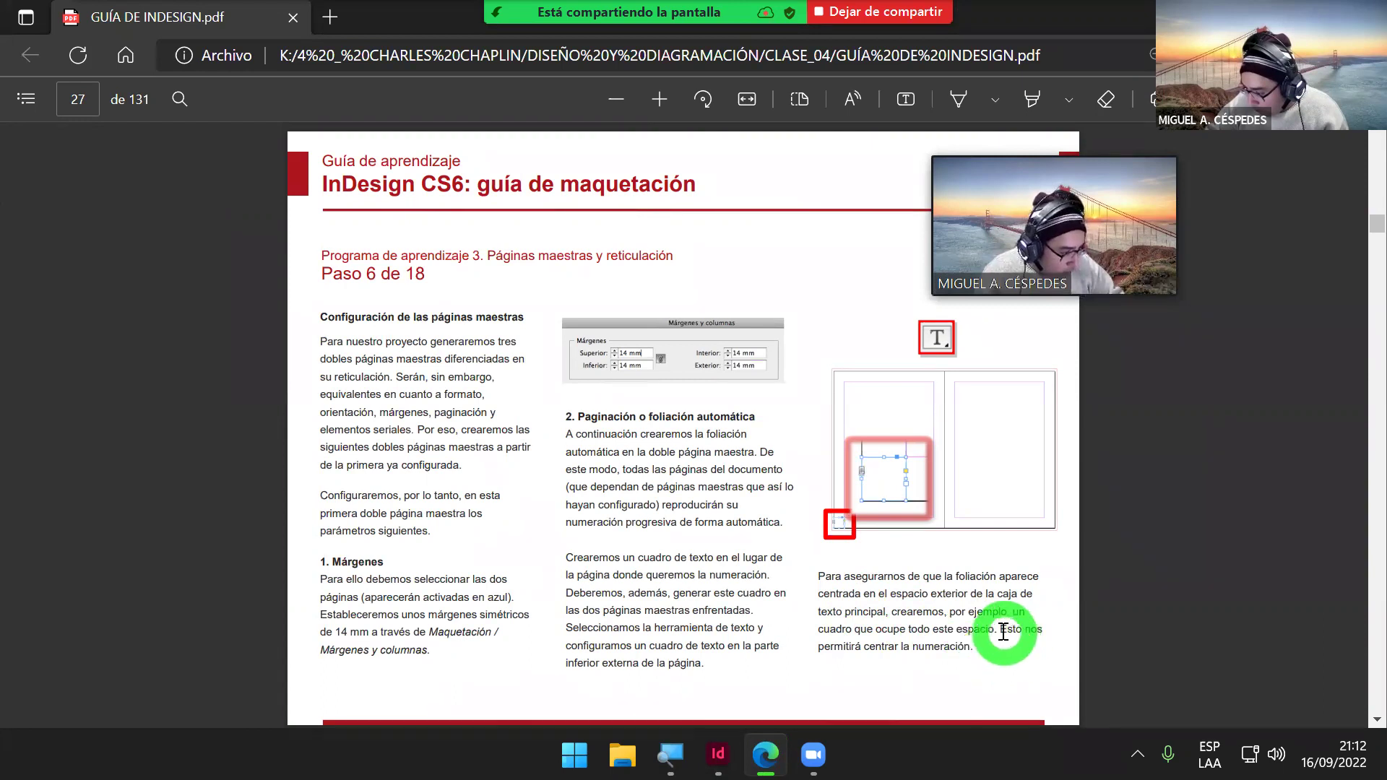
{"action": "scroll", "coordinate": [1001, 637], "scroll_direction": "down", "scroll_amount": 8}
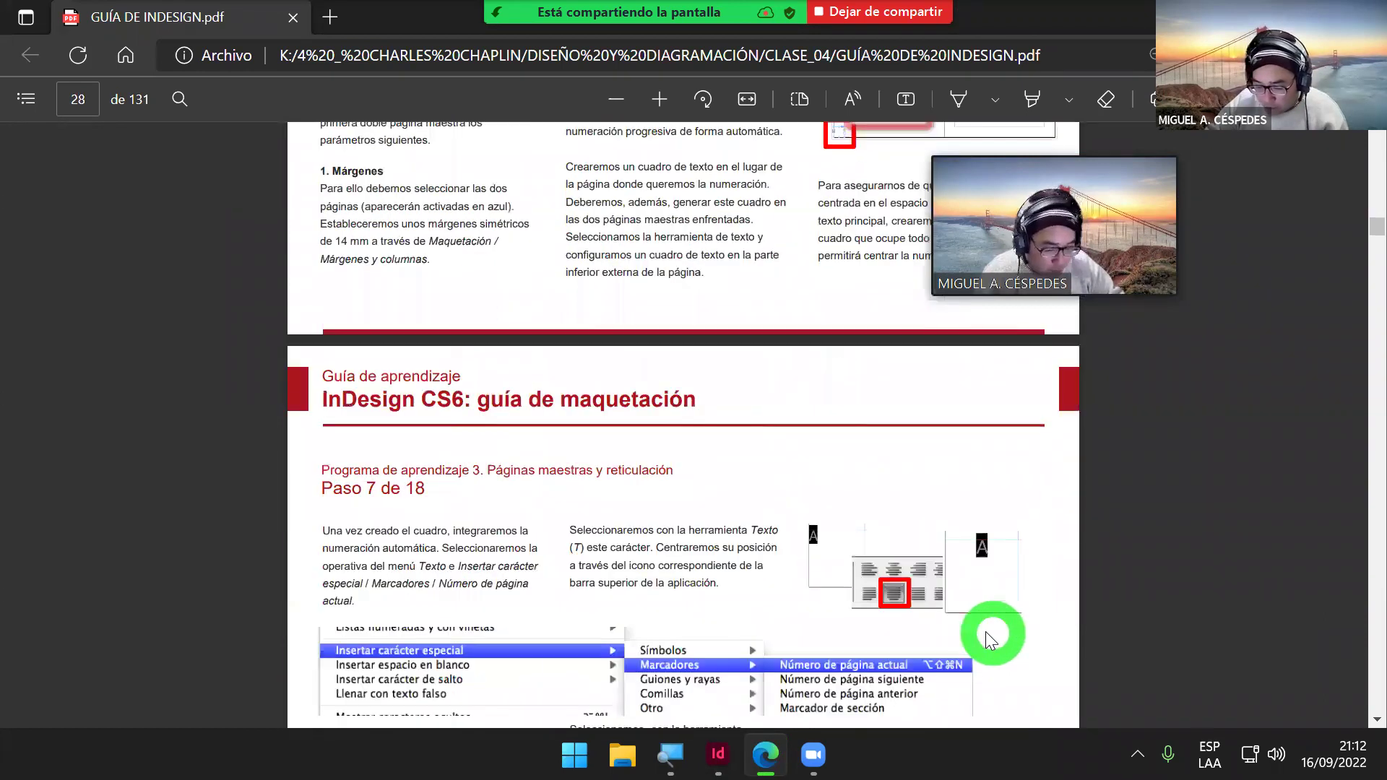
{"action": "scroll", "coordinate": [983, 623], "scroll_direction": "down", "scroll_amount": 2}
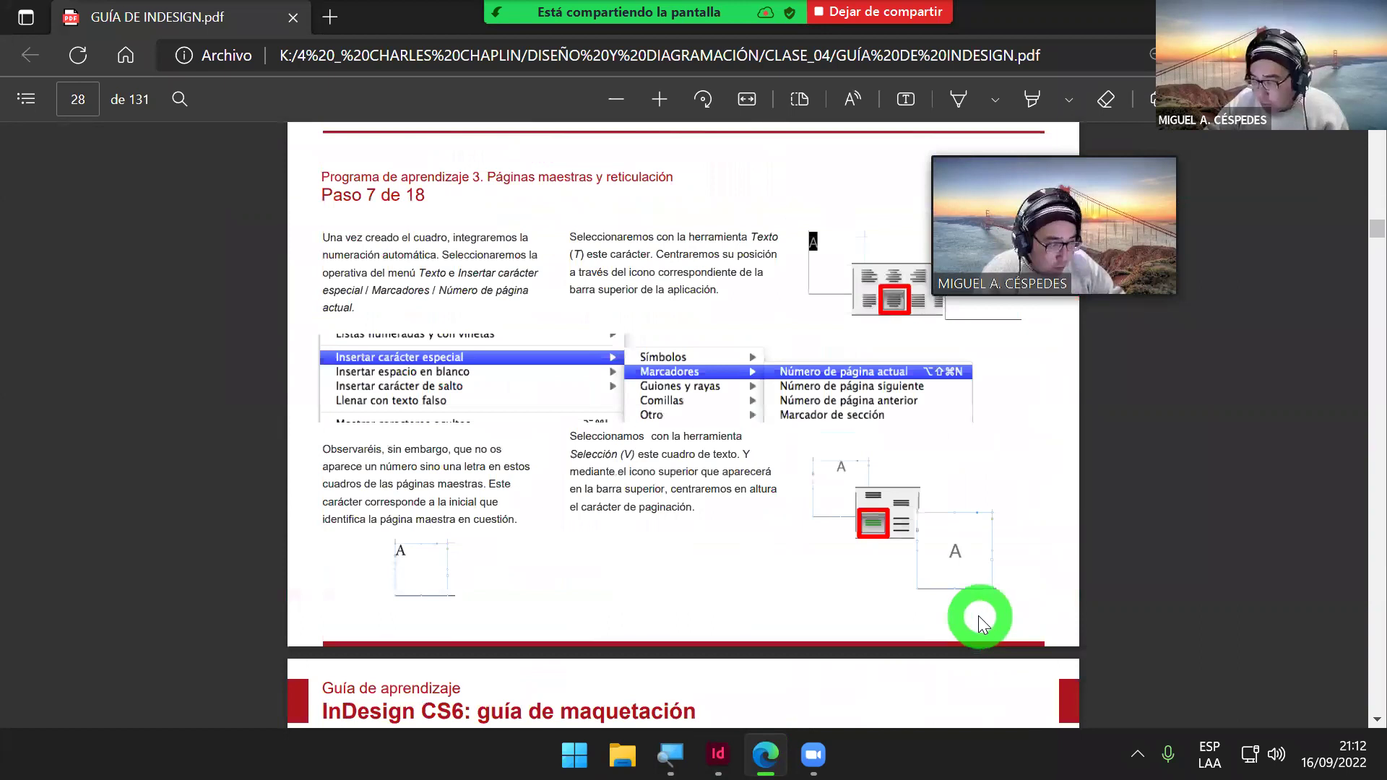
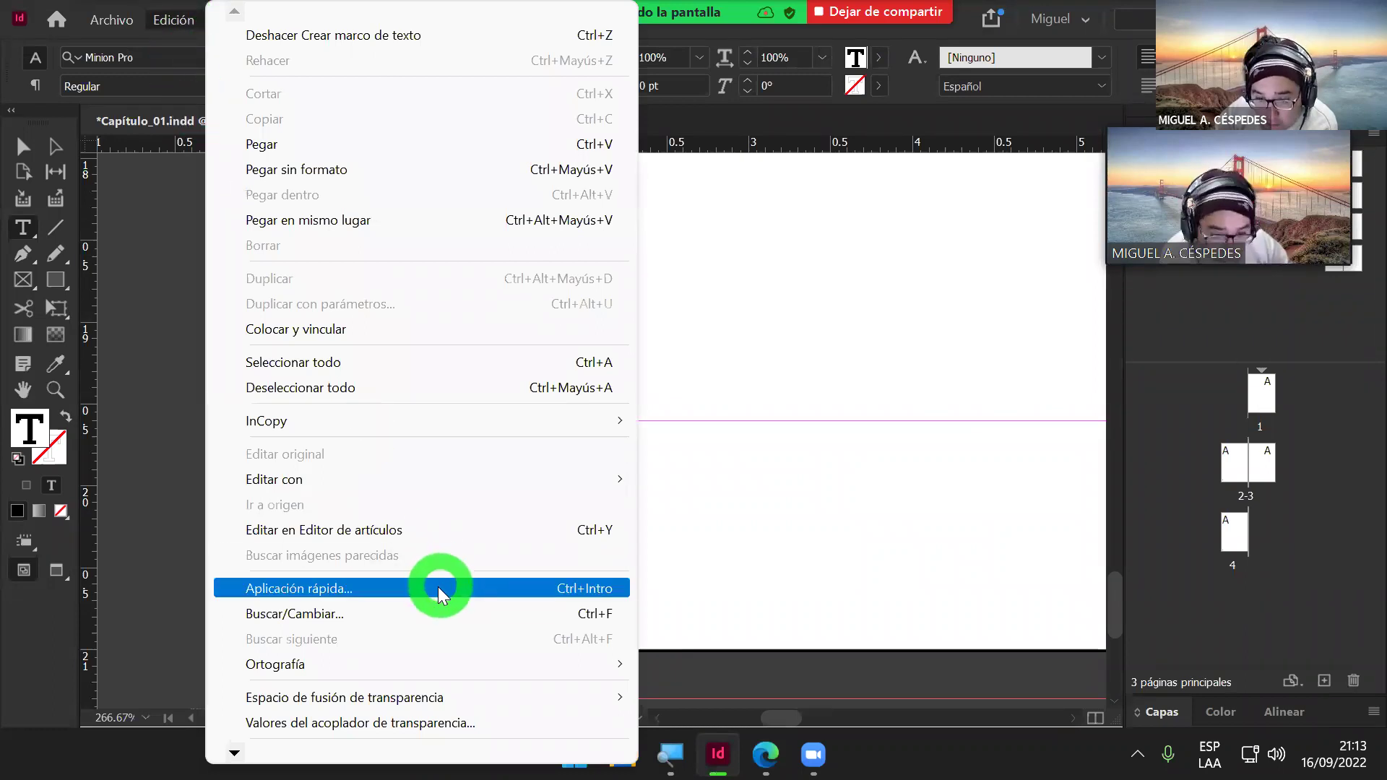
{"action": "left_click", "coordinate": [157, 16]}
{"action": "left_click", "coordinate": [318, 19]}
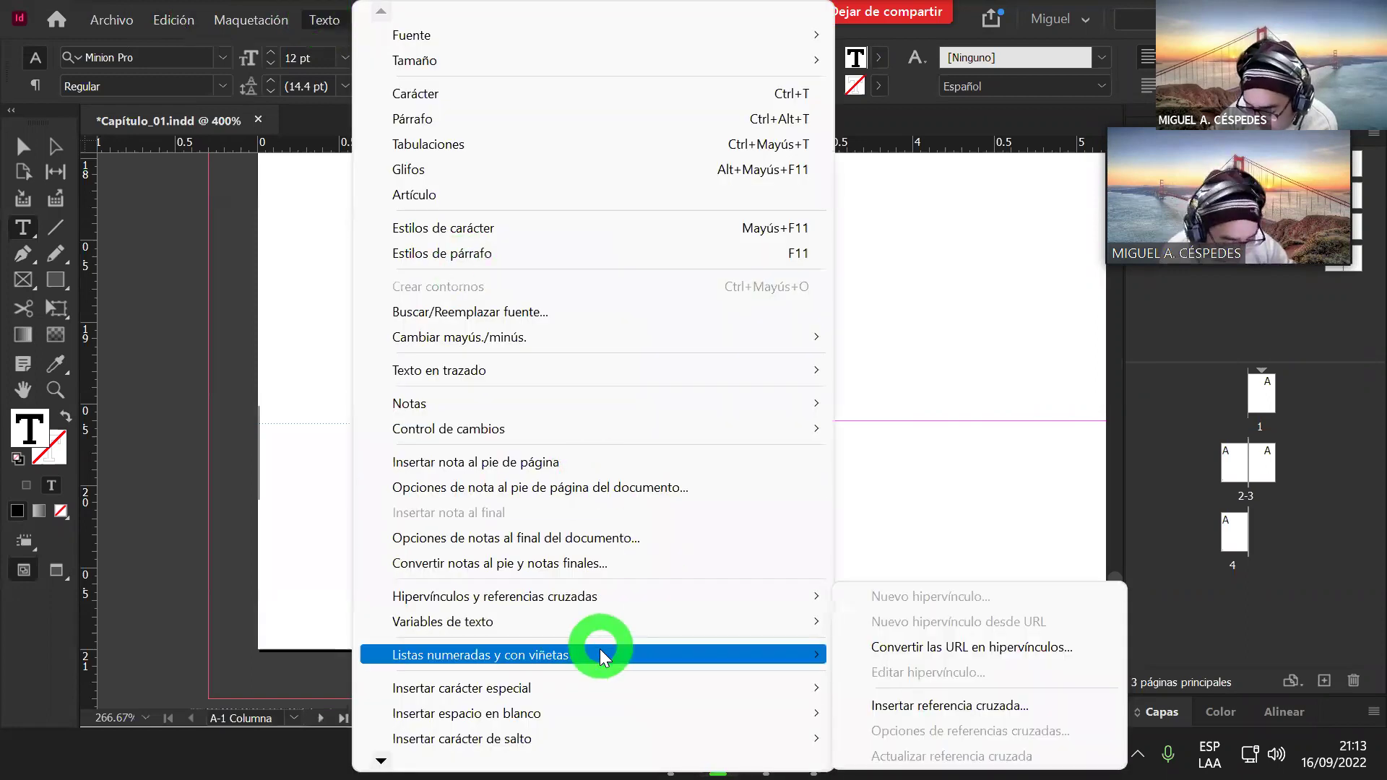
{"action": "mouse_move", "coordinate": [597, 679]}
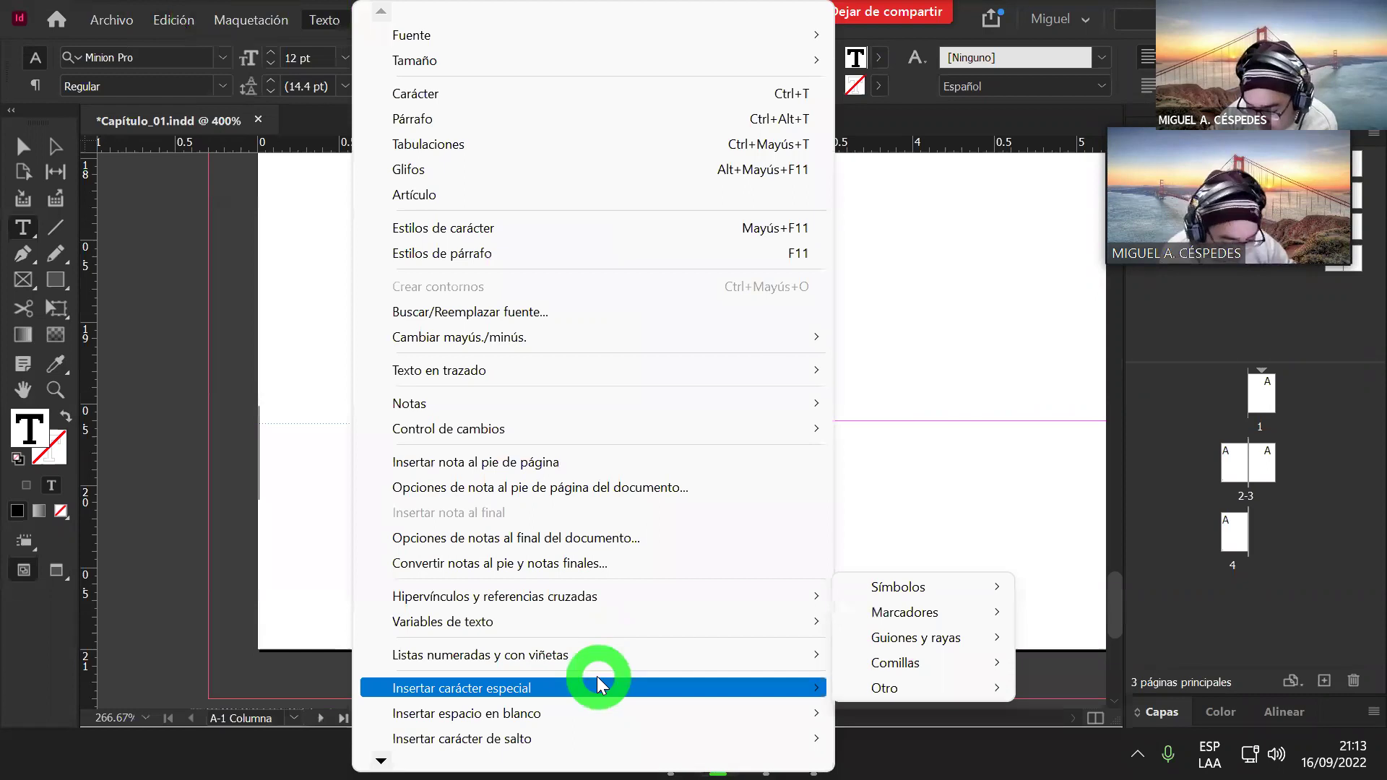
{"action": "mouse_move", "coordinate": [960, 659]}
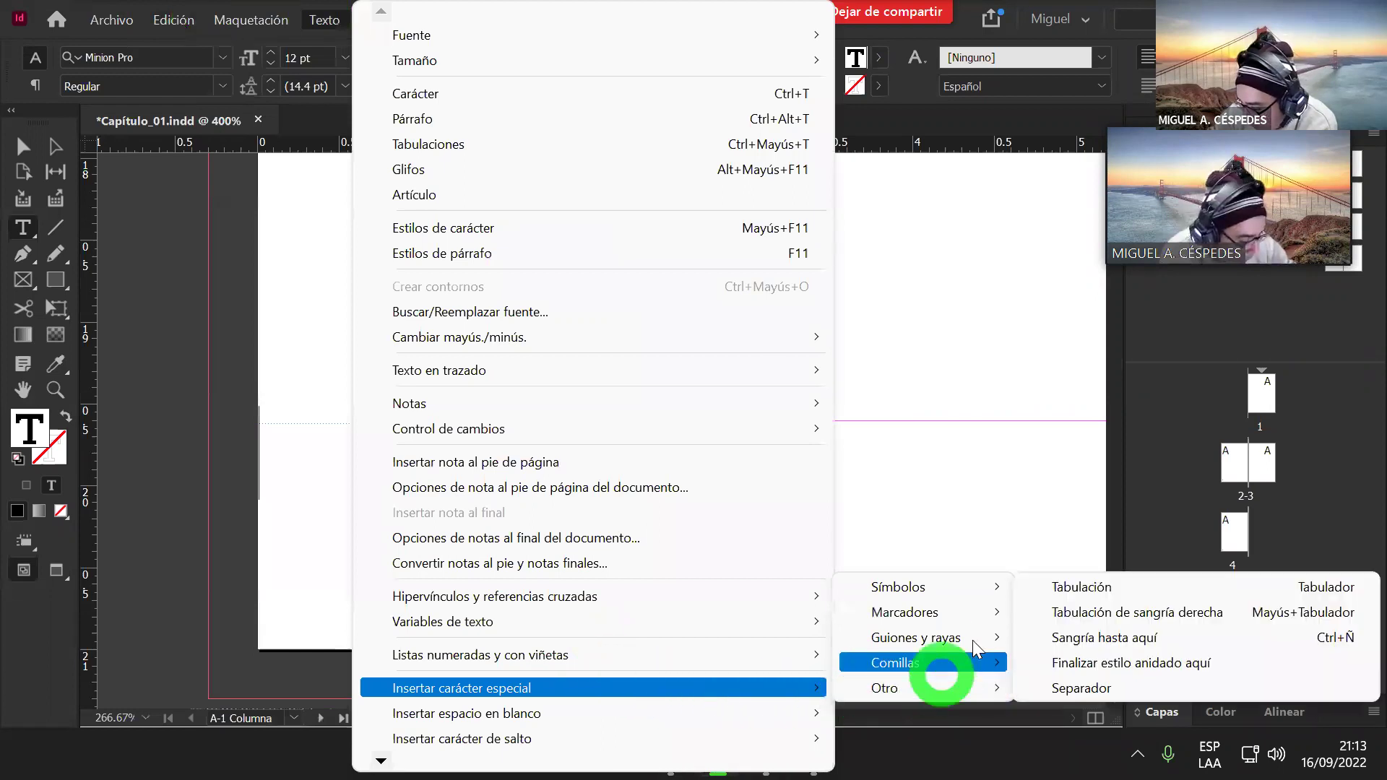
{"action": "mouse_move", "coordinate": [979, 612]}
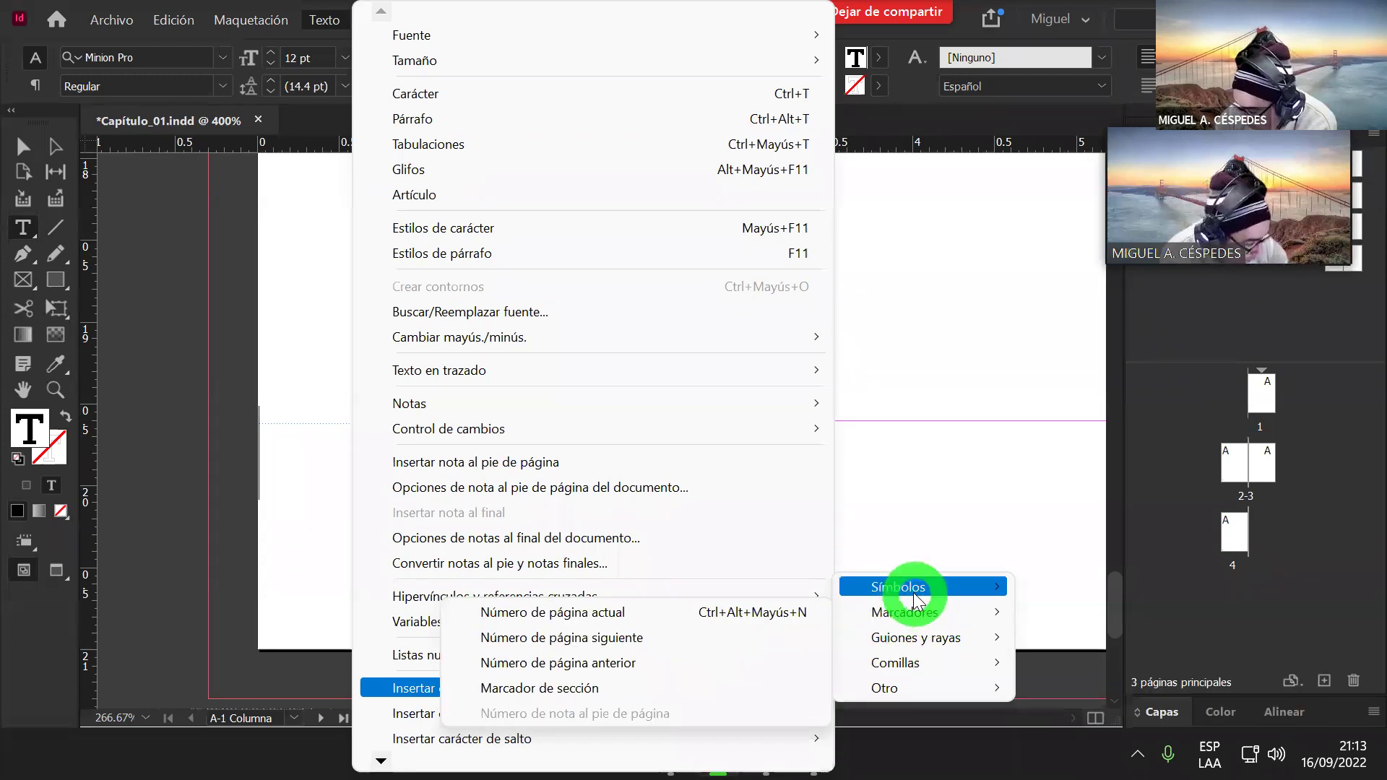
{"action": "mouse_move", "coordinate": [900, 587]}
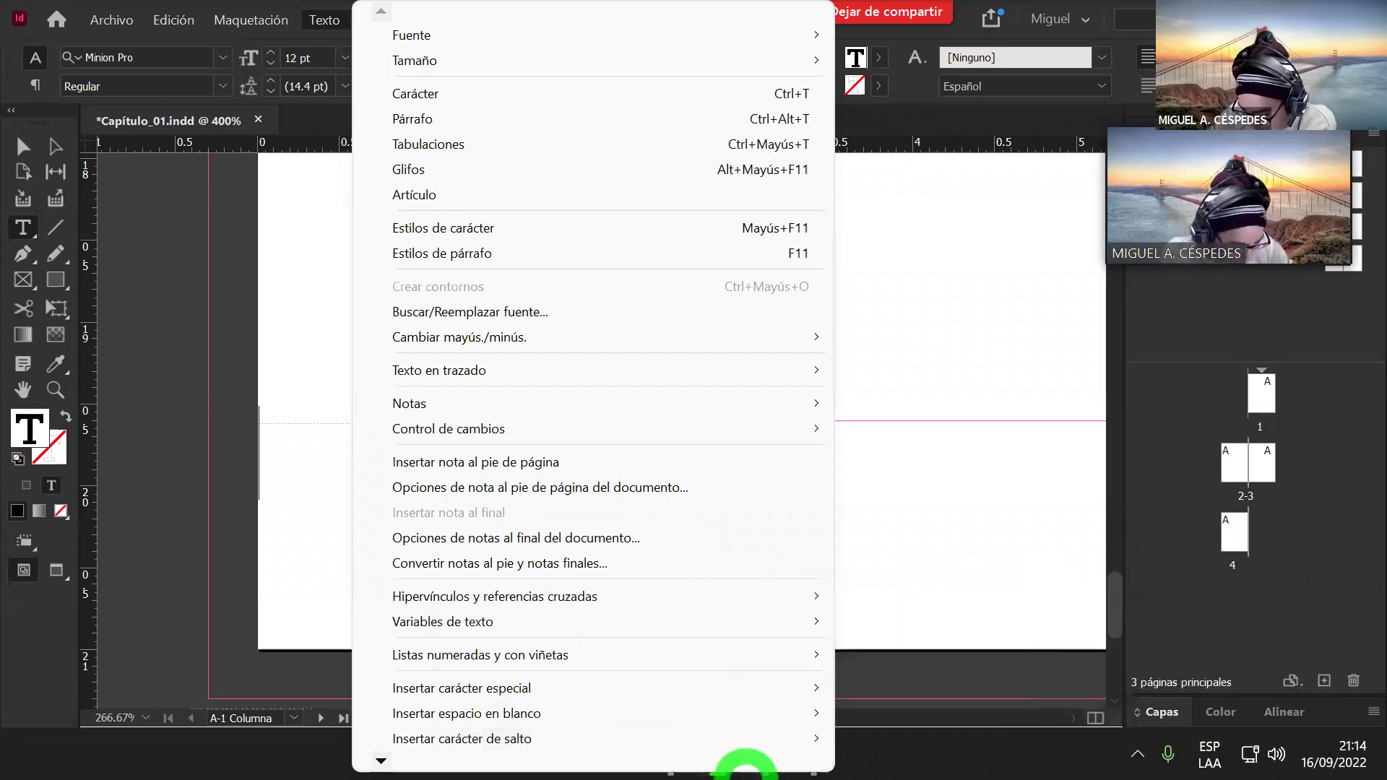
{"action": "left_click", "coordinate": [792, 756]}
{"action": "left_click", "coordinate": [766, 754]}
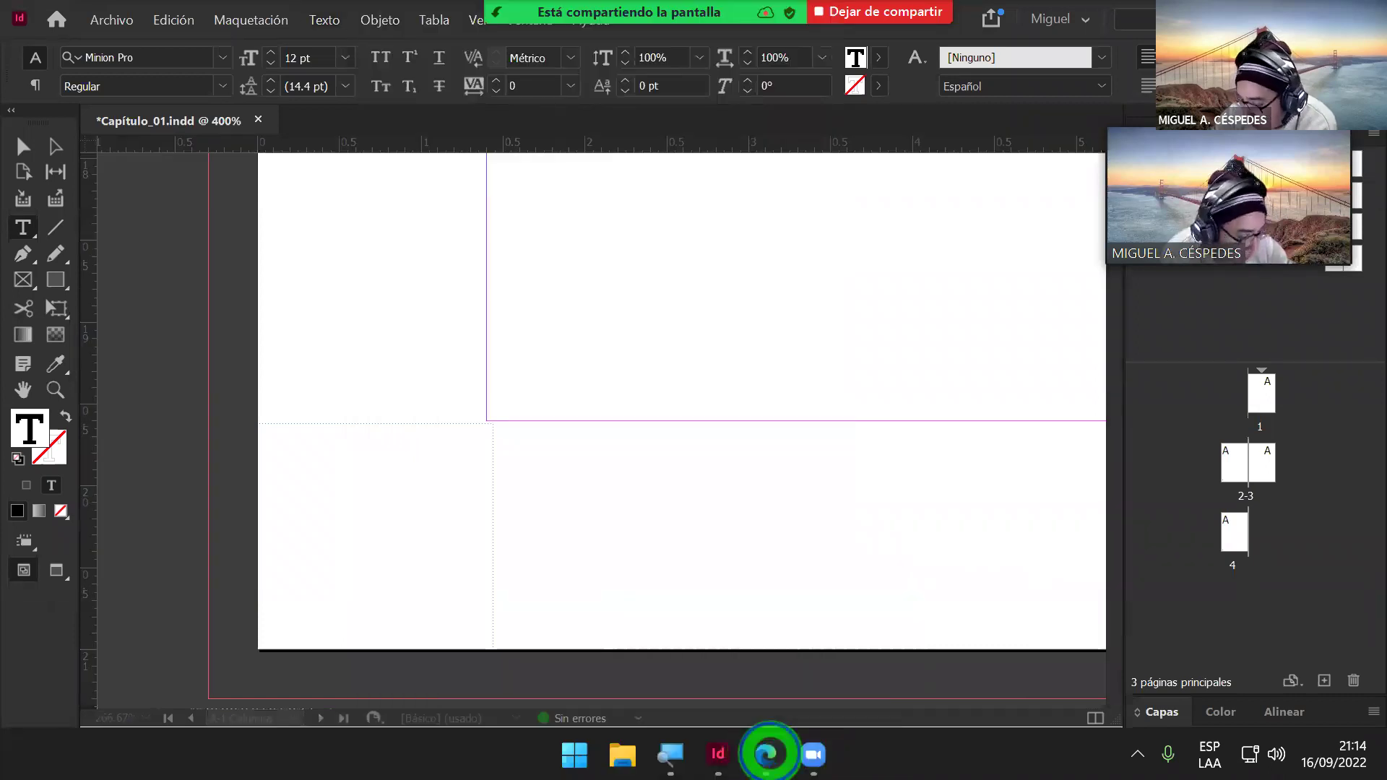
{"action": "left_click", "coordinate": [767, 754]}
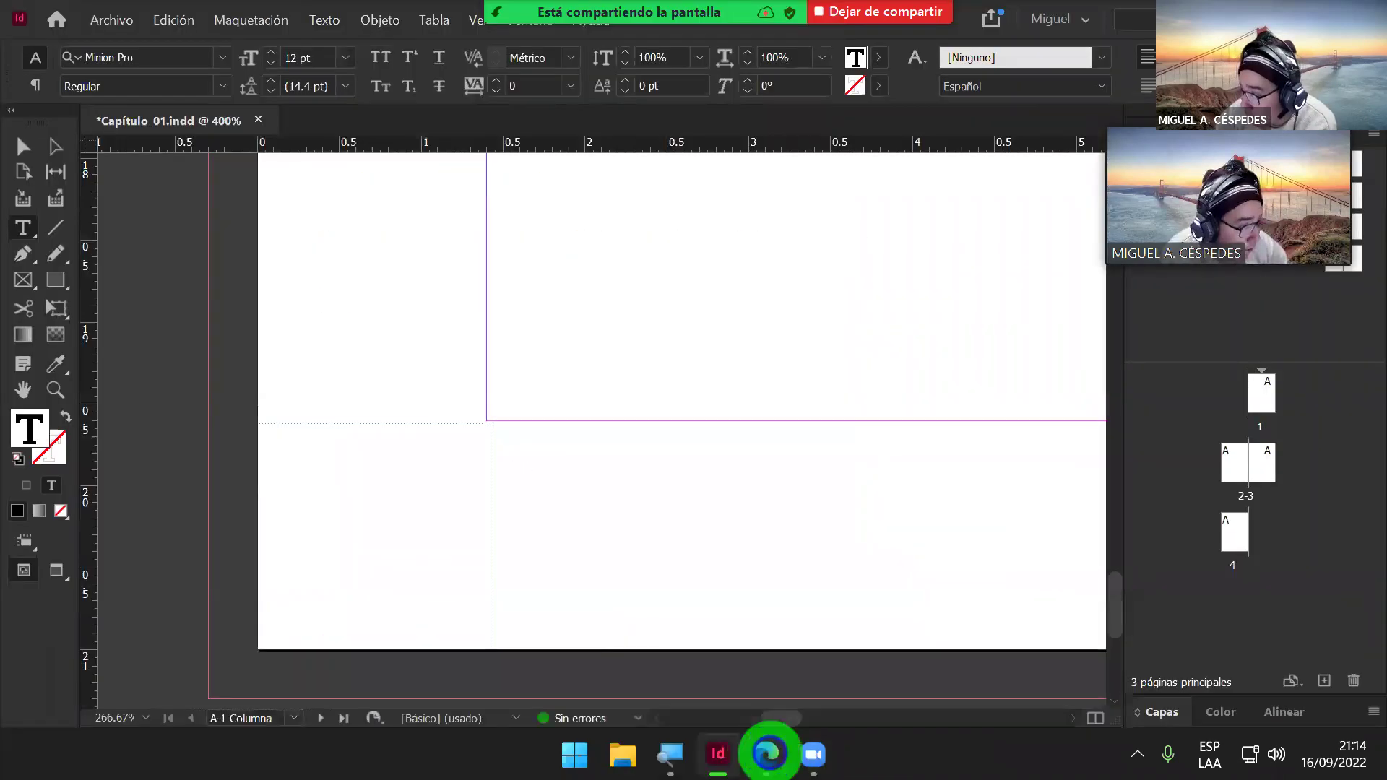
{"action": "left_click", "coordinate": [394, 500]}
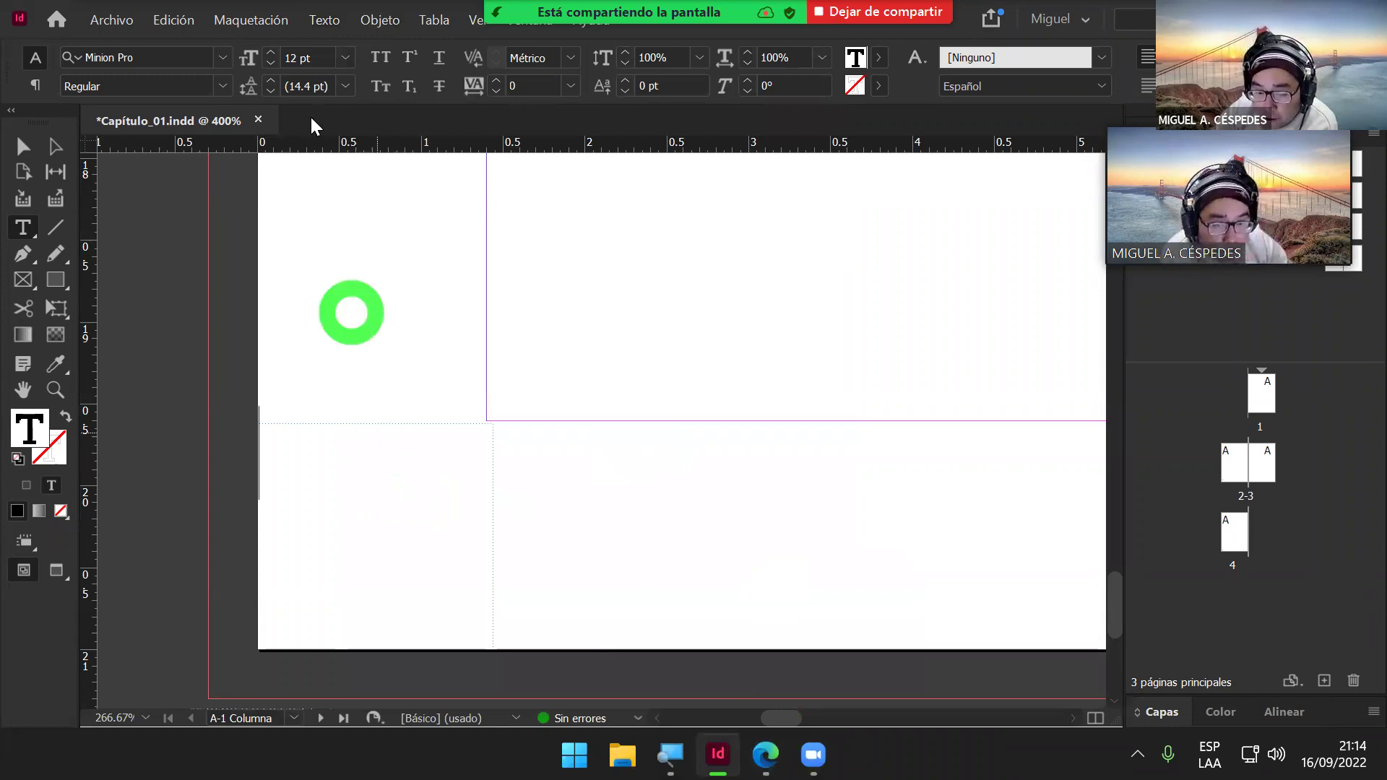
Step: Insert the current page number marker (Número de página actual) in the left master page's text frame and centre it horizontally
{"action": "left_click", "coordinate": [334, 26]}
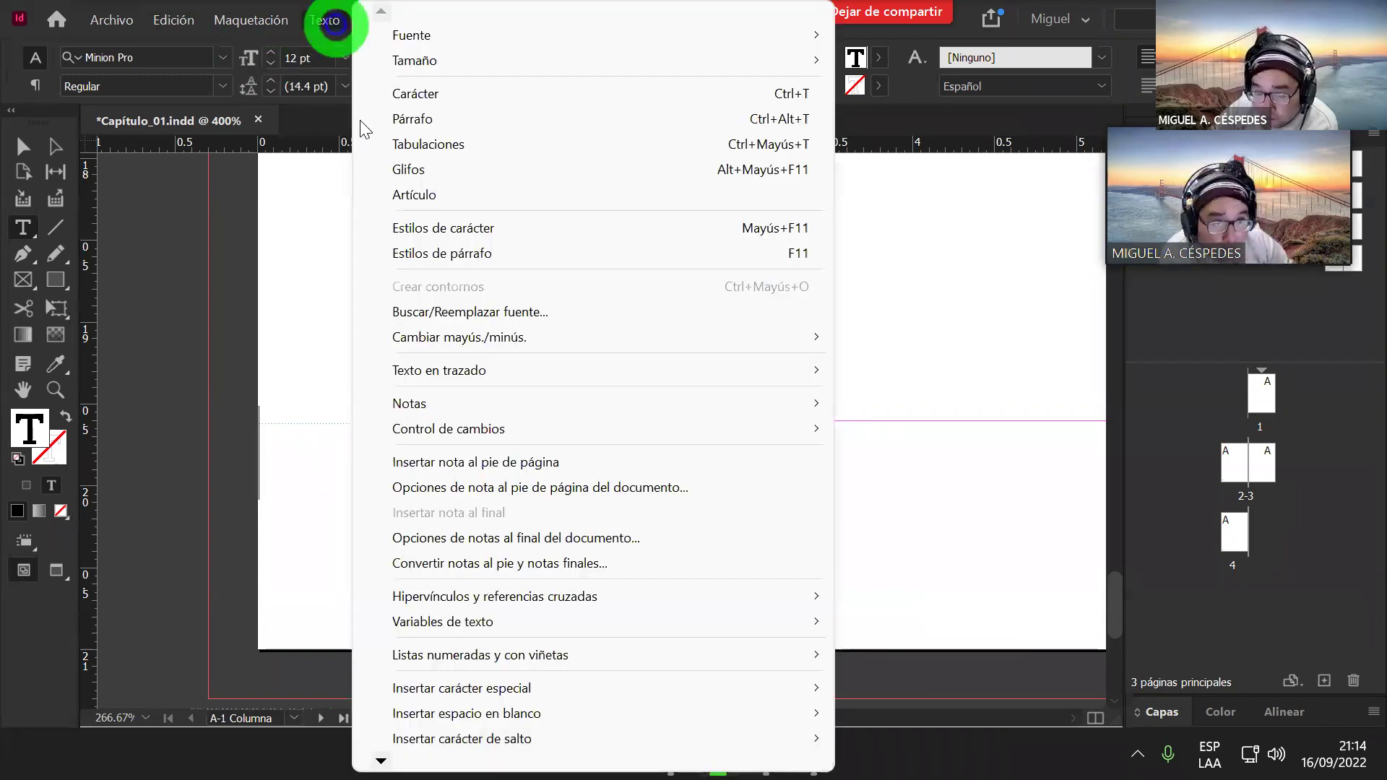
{"action": "mouse_move", "coordinate": [651, 656]}
{"action": "mouse_move", "coordinate": [794, 687]}
{"action": "mouse_move", "coordinate": [983, 612]}
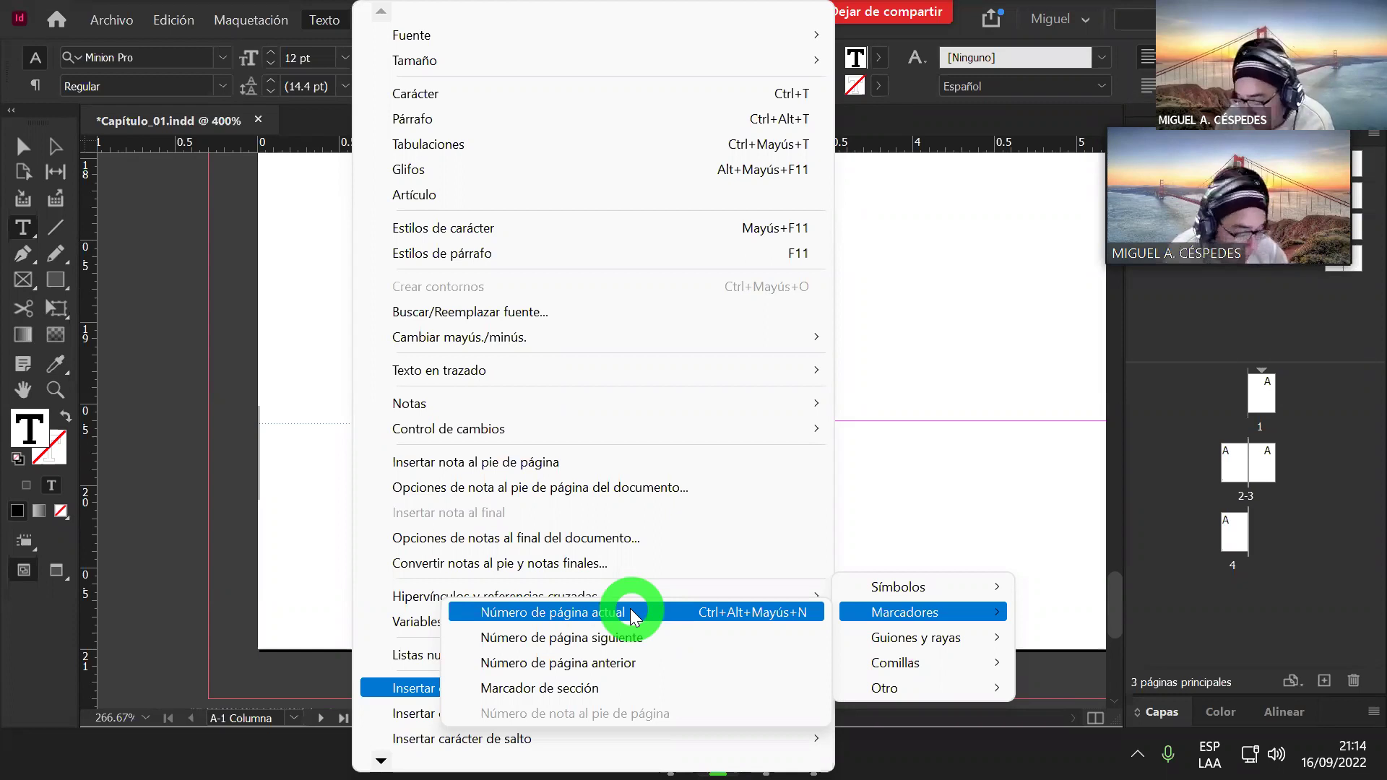
{"action": "left_click", "coordinate": [634, 616]}
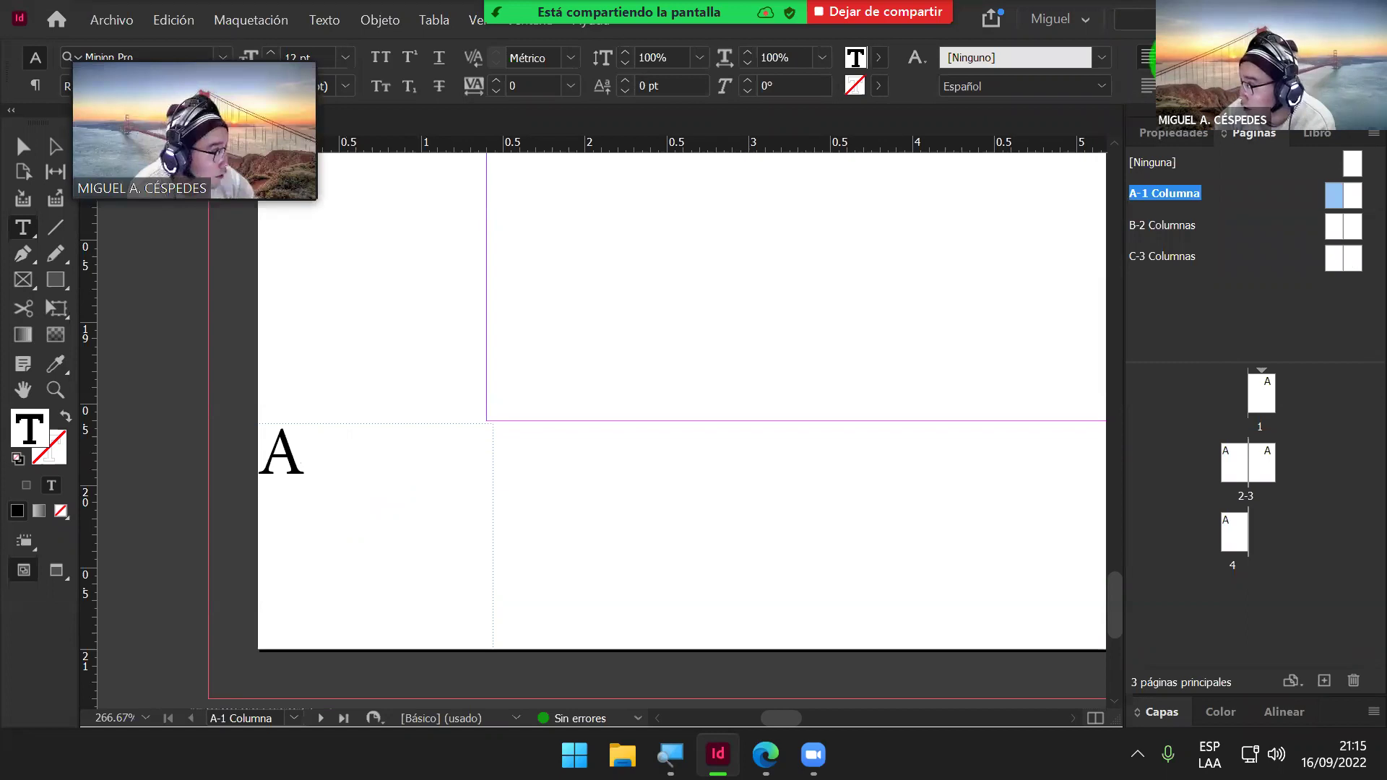
{"action": "key", "text": "ctrl+shift+c"}
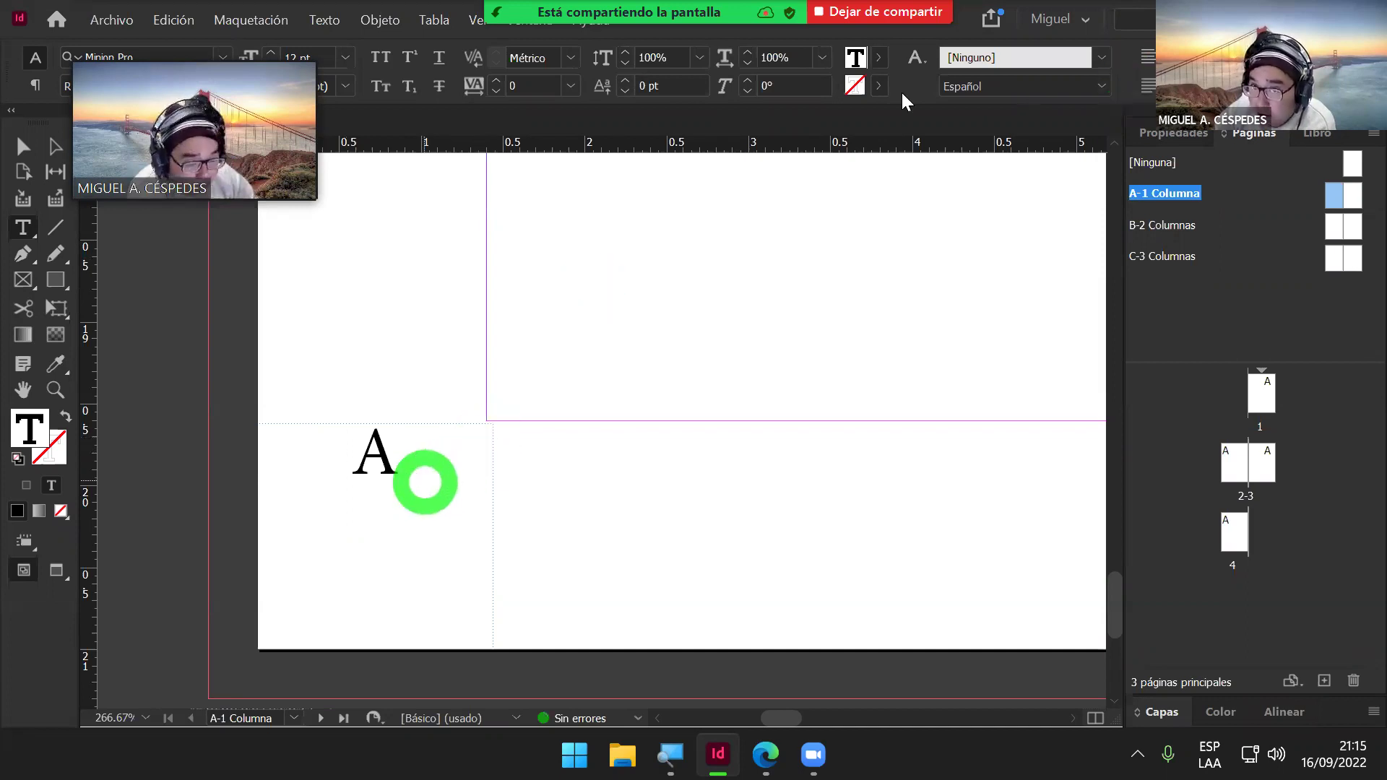
Step: Select the page number frame and examine its text frame, paragraph and alignment properties
{"action": "left_click", "coordinate": [24, 146]}
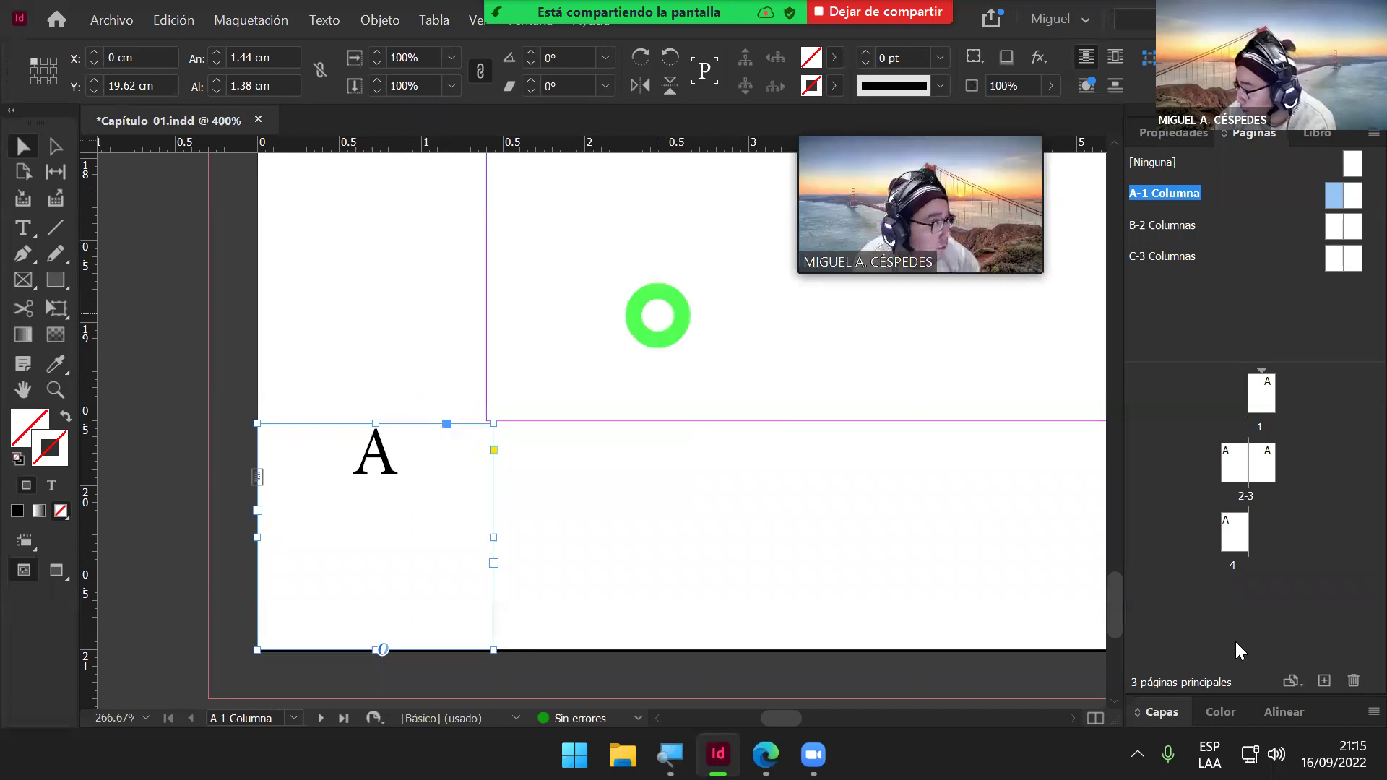
{"action": "left_click", "coordinate": [1153, 133]}
{"action": "key", "text": "ctrl+0"}
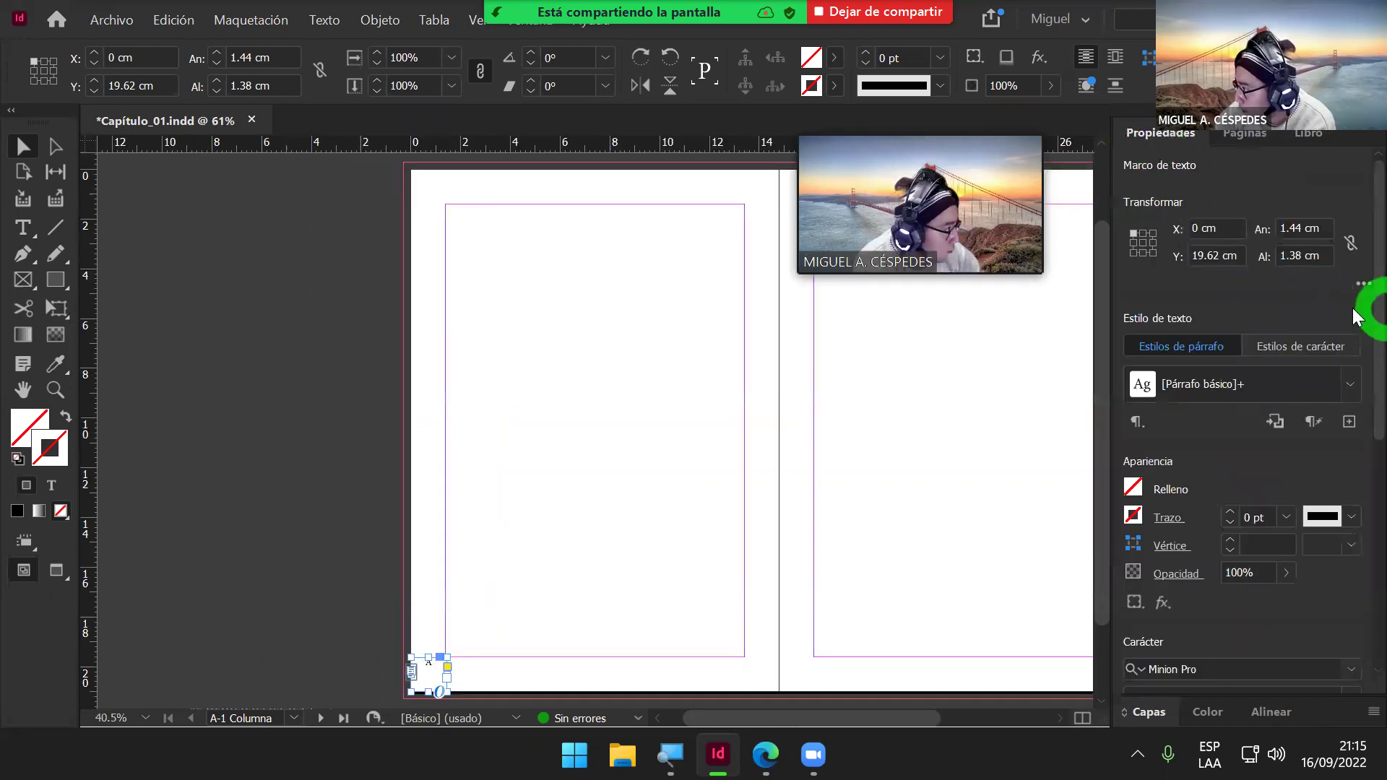
{"action": "scroll", "coordinate": [1354, 359], "scroll_direction": "down", "scroll_amount": 6}
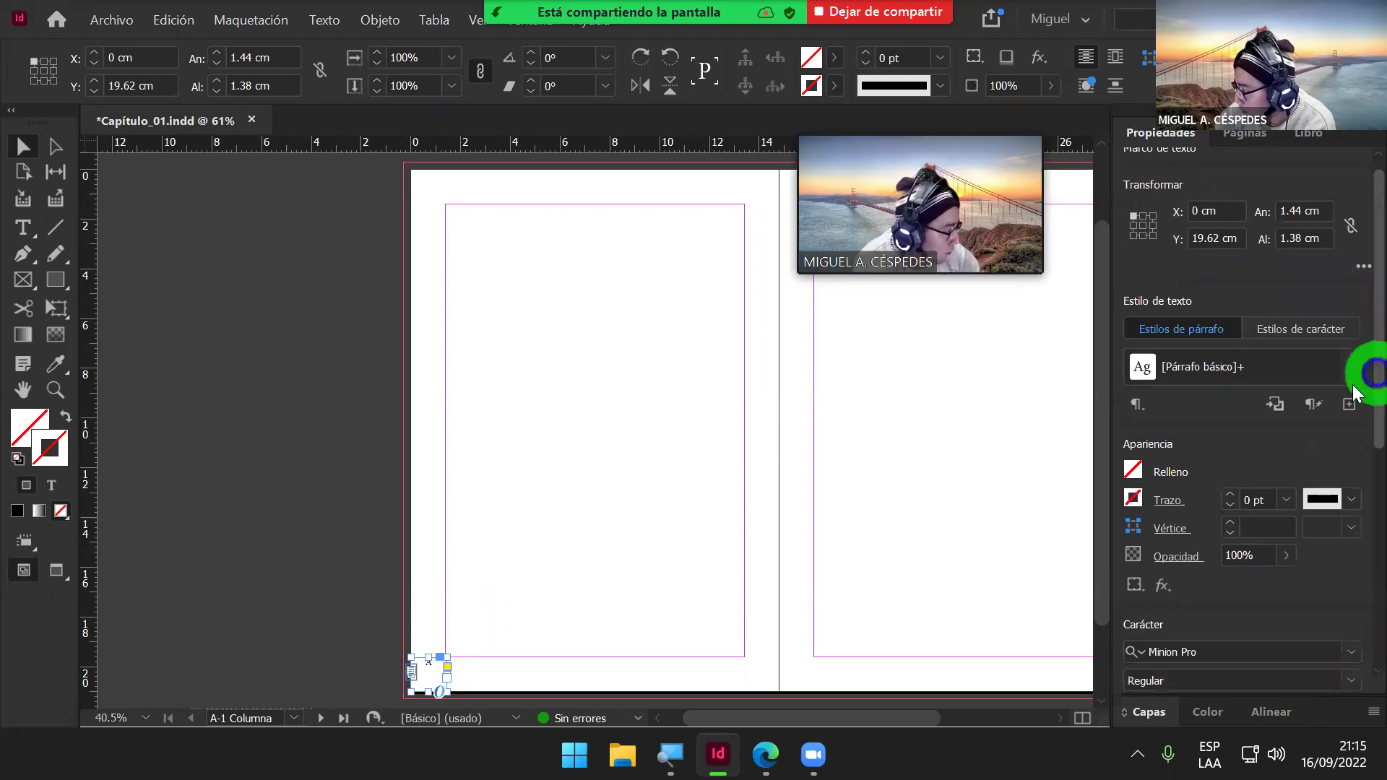
{"action": "scroll", "coordinate": [1352, 528], "scroll_direction": "down", "scroll_amount": 2}
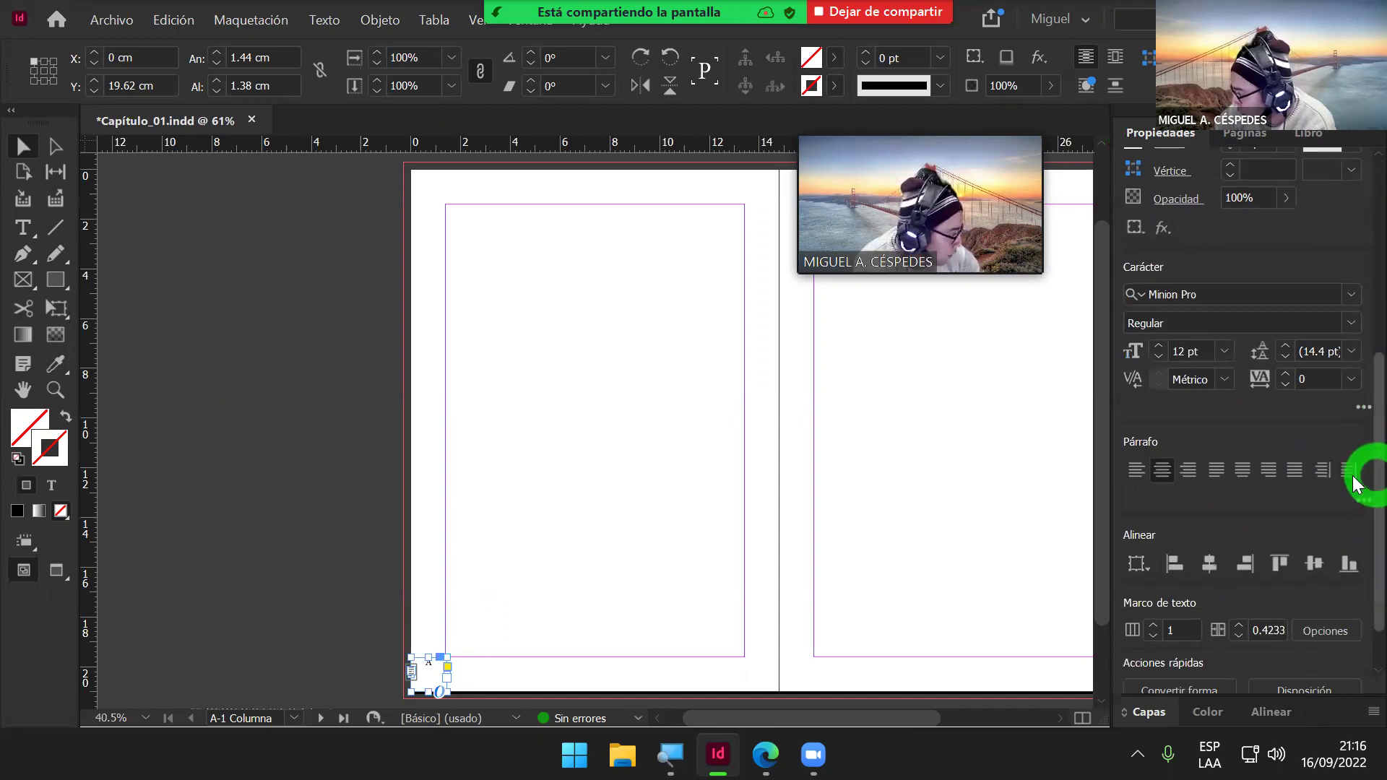
{"action": "scroll", "coordinate": [1355, 498], "scroll_direction": "down", "scroll_amount": 1}
{"action": "scroll", "coordinate": [1355, 500], "scroll_direction": "down", "scroll_amount": 1}
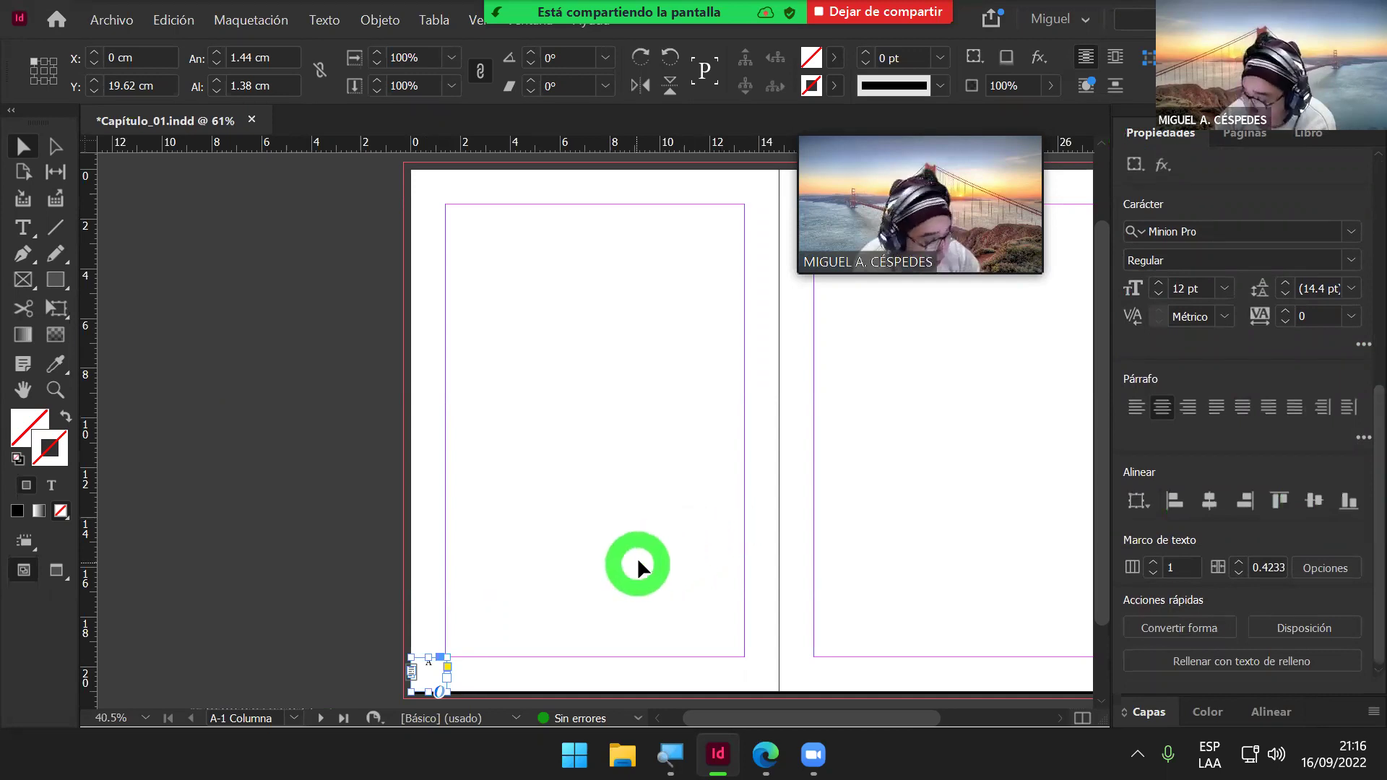
{"action": "scroll", "coordinate": [632, 564], "scroll_direction": "down", "scroll_amount": 2}
{"action": "scroll", "coordinate": [597, 614], "scroll_direction": "left", "scroll_amount": 2}
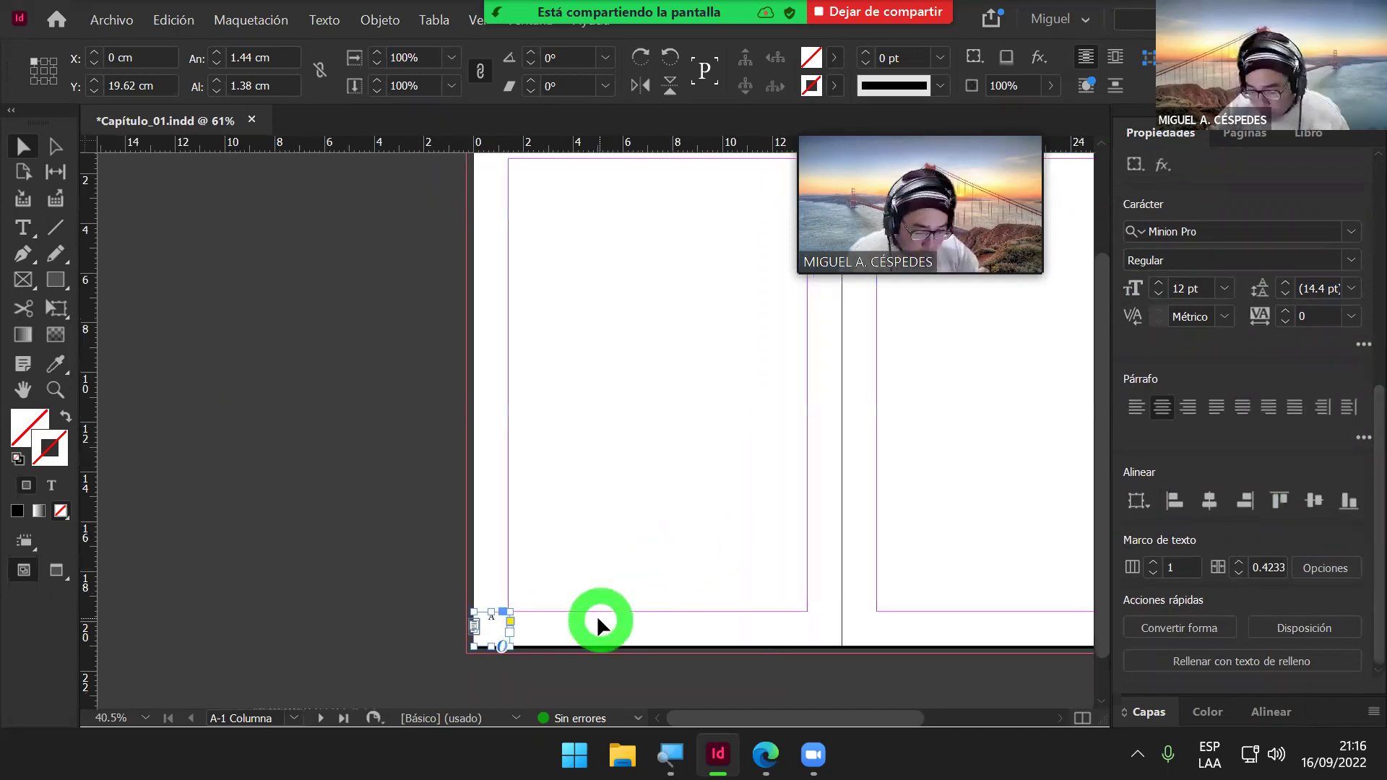
{"action": "scroll", "coordinate": [613, 606], "scroll_direction": "up", "scroll_amount": 3}
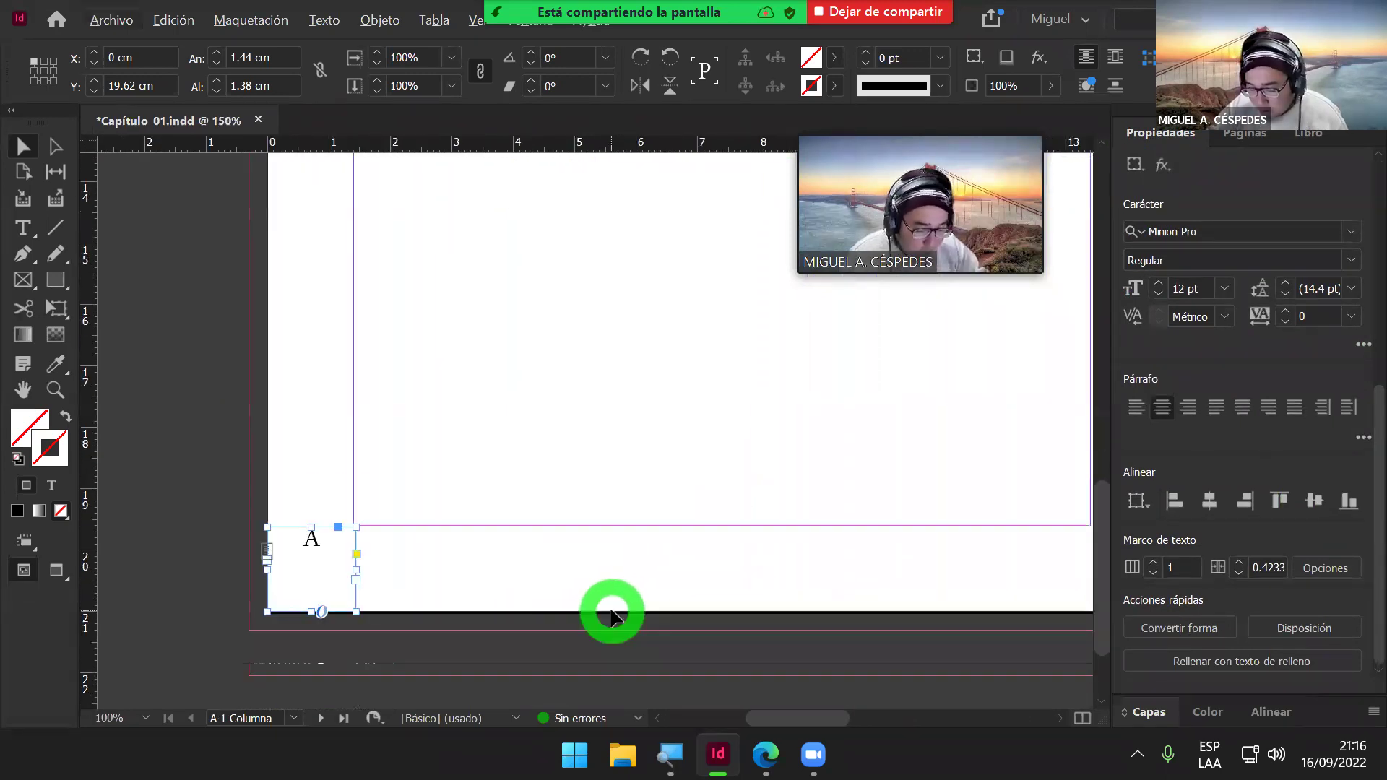
{"action": "scroll", "coordinate": [610, 607], "scroll_direction": "up", "scroll_amount": 3}
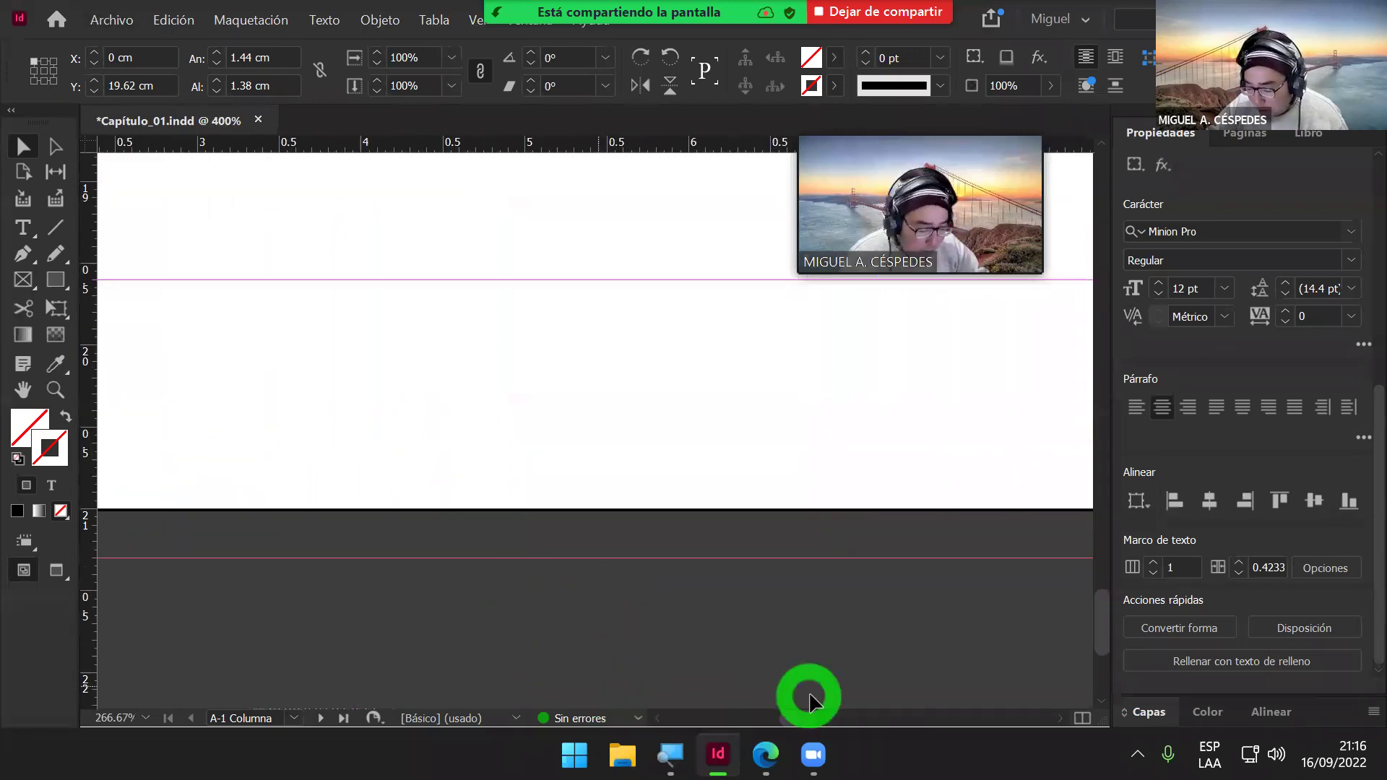
{"action": "left_click_drag", "start_coordinate": [803, 709], "coordinate": [773, 712]}
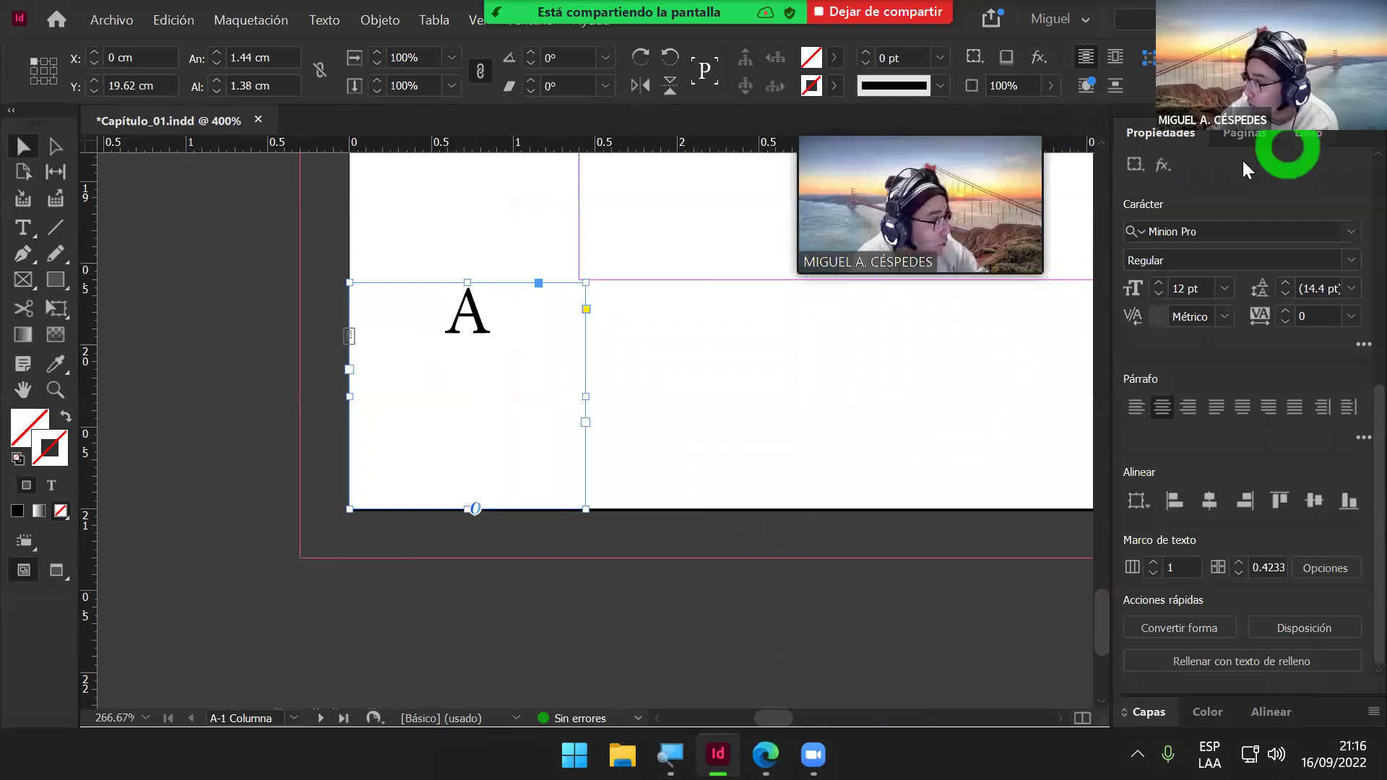
Step: Resize the page number frame to 1.4 by 1.4 cm and nudge it up to Y 19.595 cm
{"action": "left_click", "coordinate": [682, 341]}
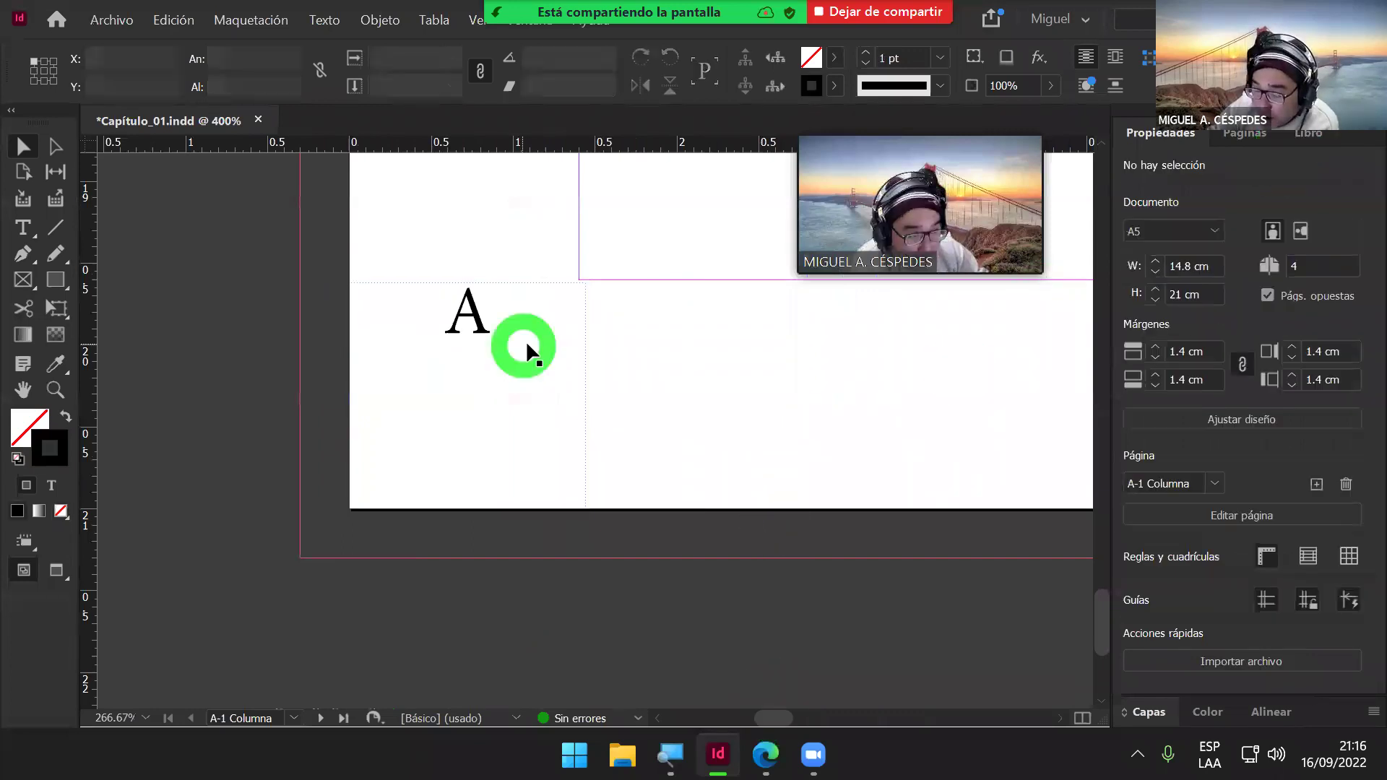
{"action": "left_click", "coordinate": [557, 337]}
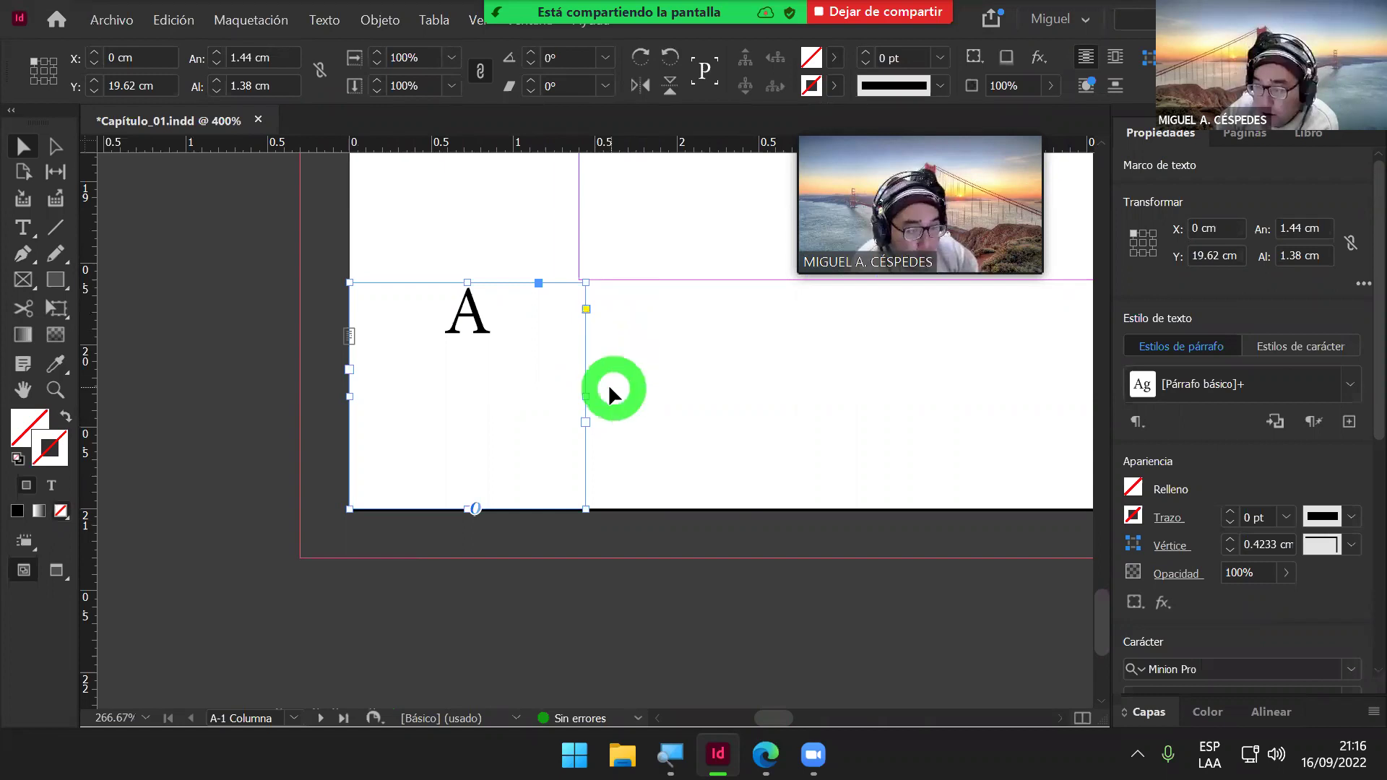
{"action": "left_click_drag", "start_coordinate": [583, 396], "coordinate": [580, 396]}
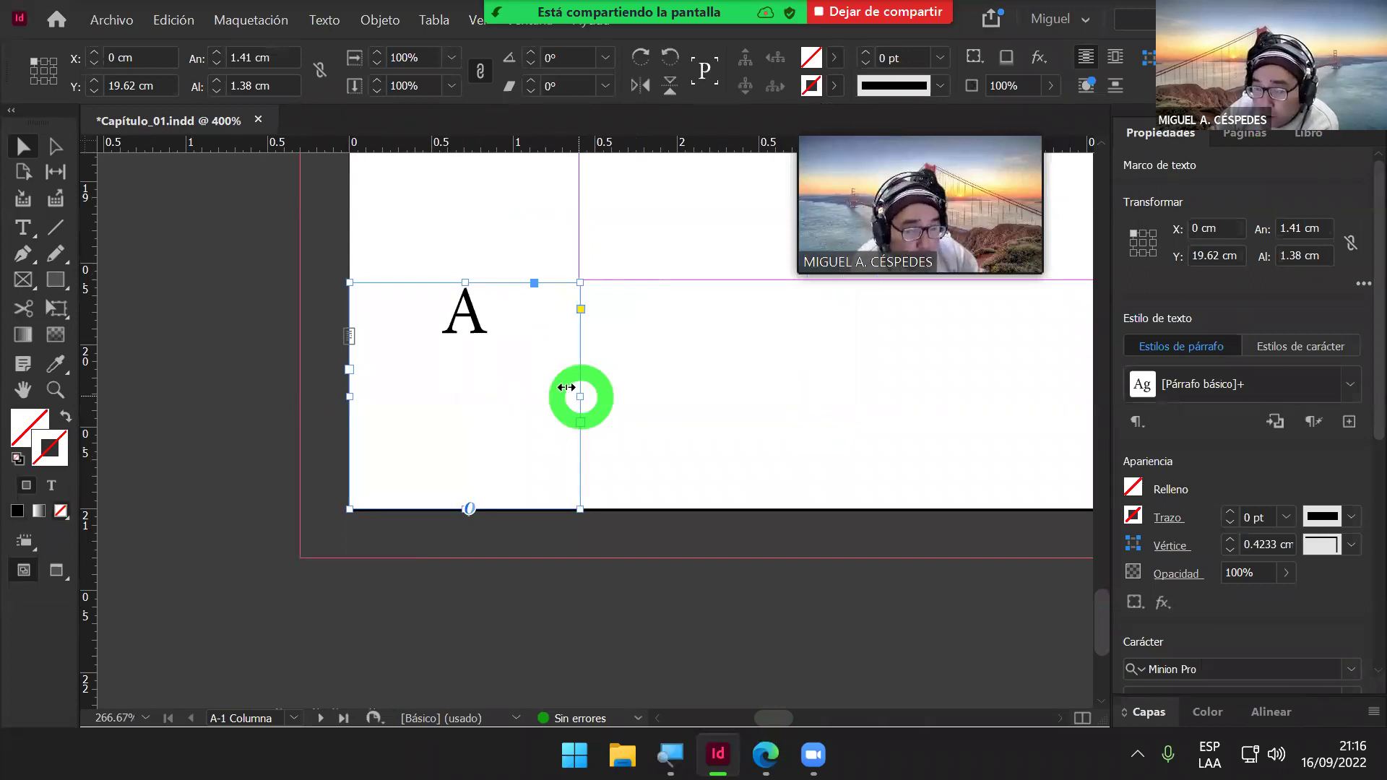
{"action": "left_click", "coordinate": [323, 148]}
{"action": "left_click", "coordinate": [260, 57]}
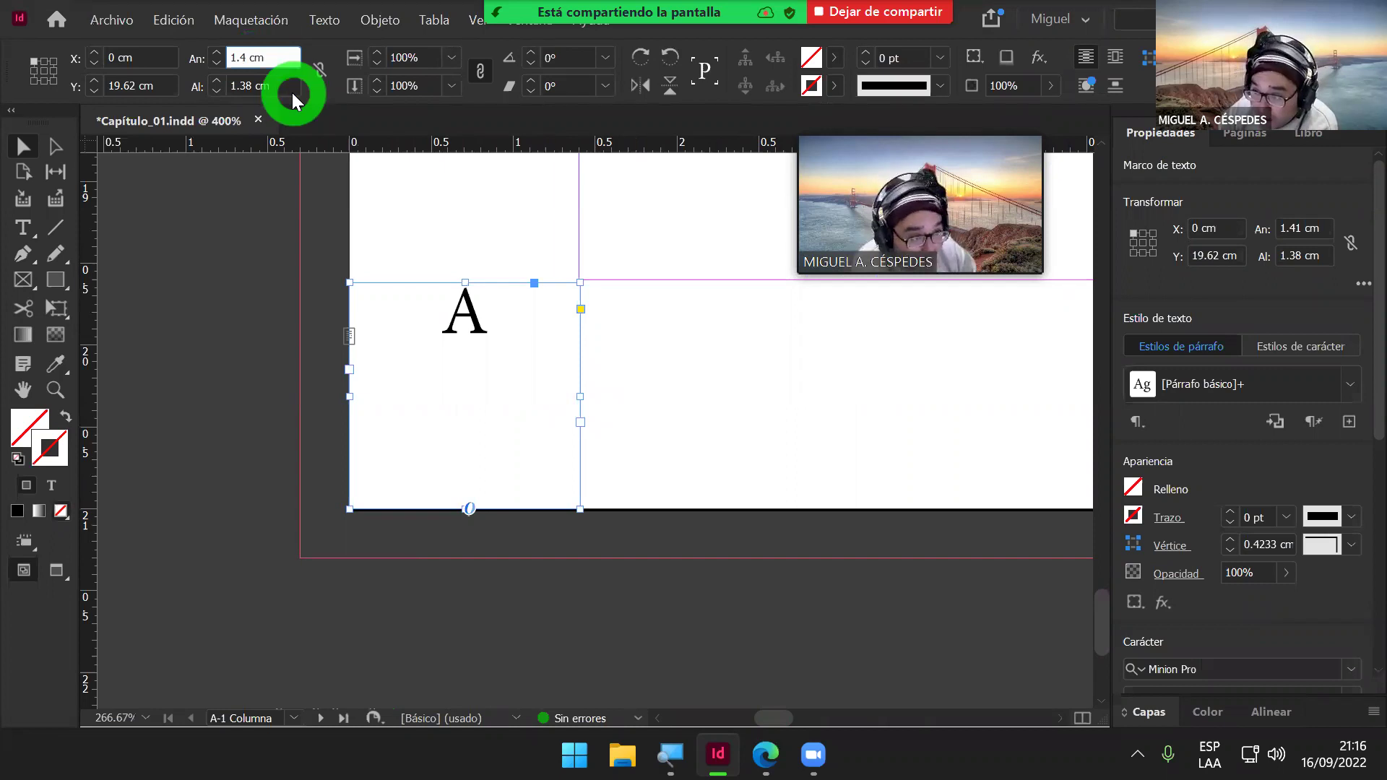
{"action": "key", "text": "Return"}
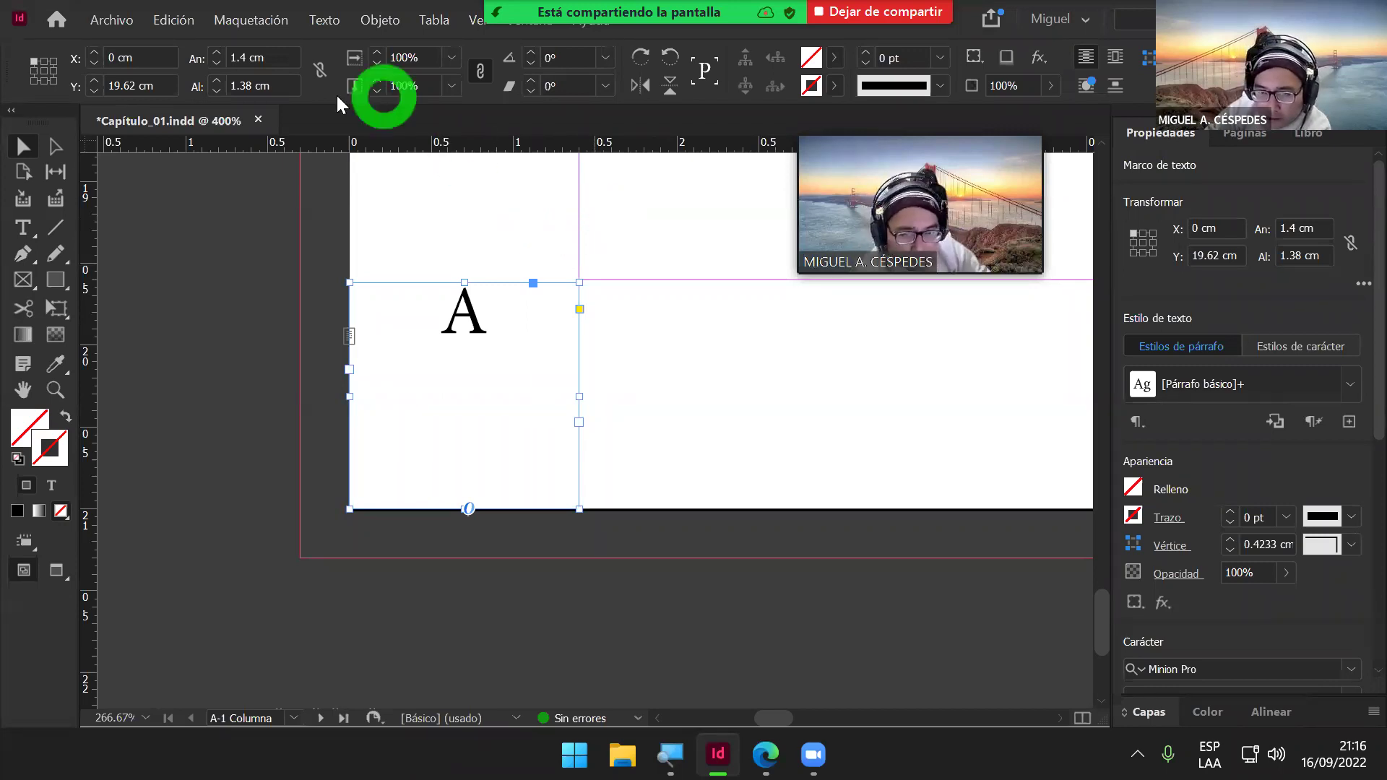
{"action": "left_click", "coordinate": [293, 86]}
{"action": "type", "text": "1.4"}
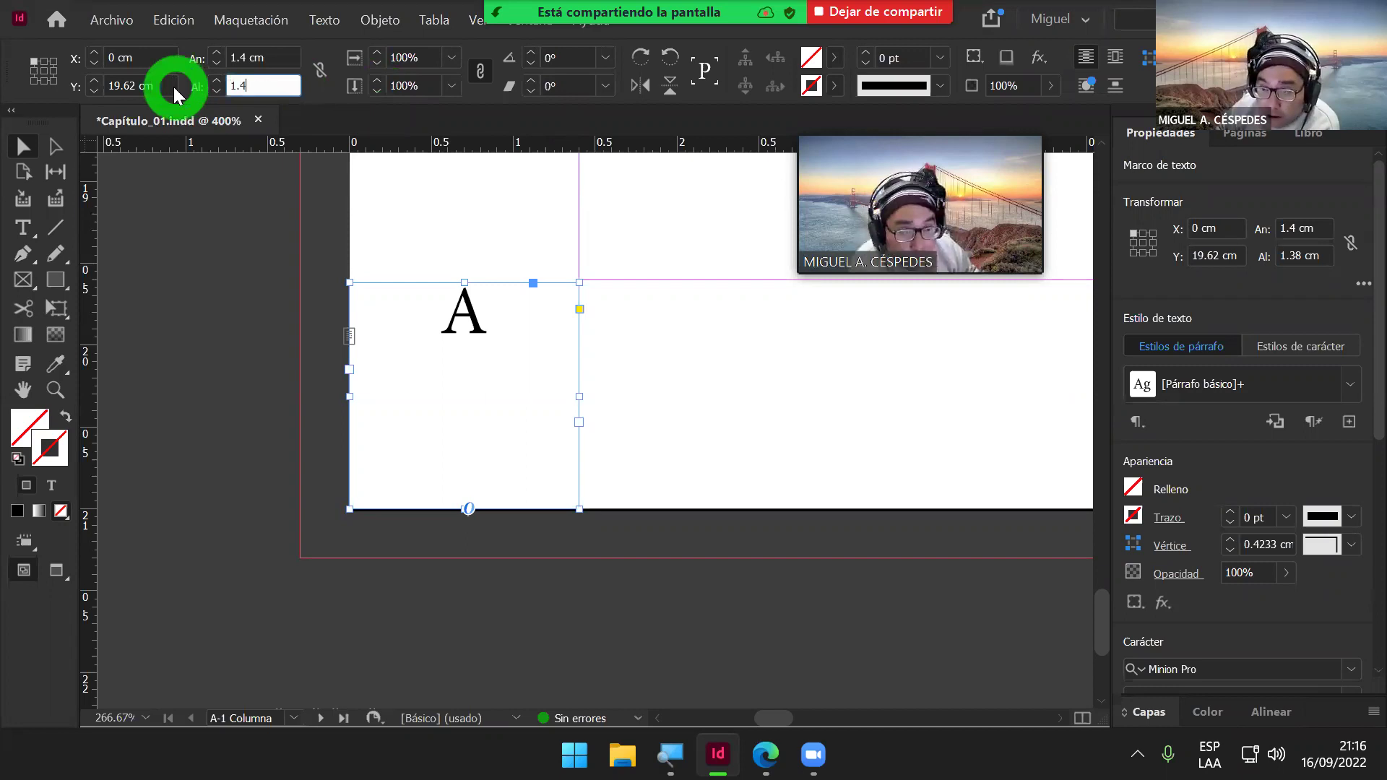
{"action": "key", "text": "Return"}
{"action": "key", "text": "Up"}
{"action": "key", "text": "Up"}
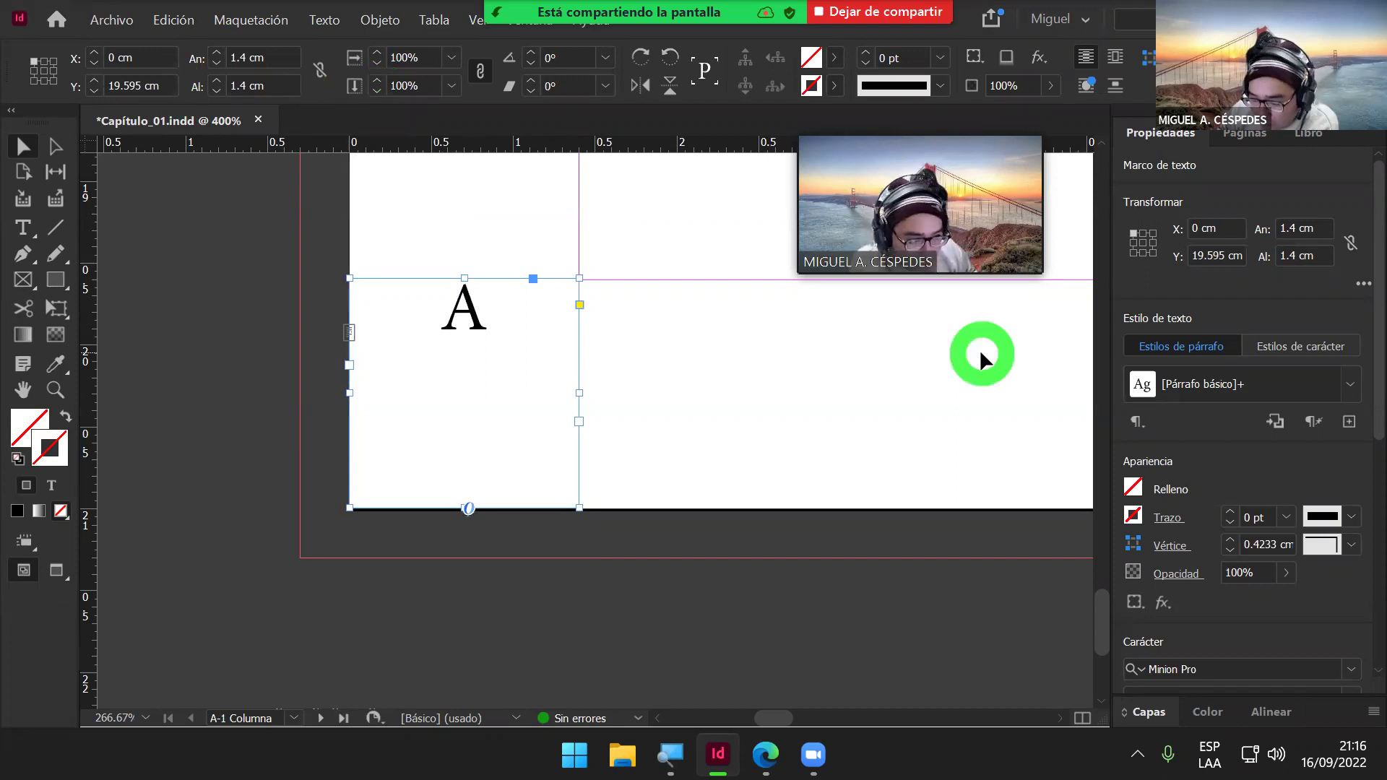
Step: Save the Capítulo_01 document with the adjusted page number frame
{"action": "left_click", "coordinate": [728, 356]}
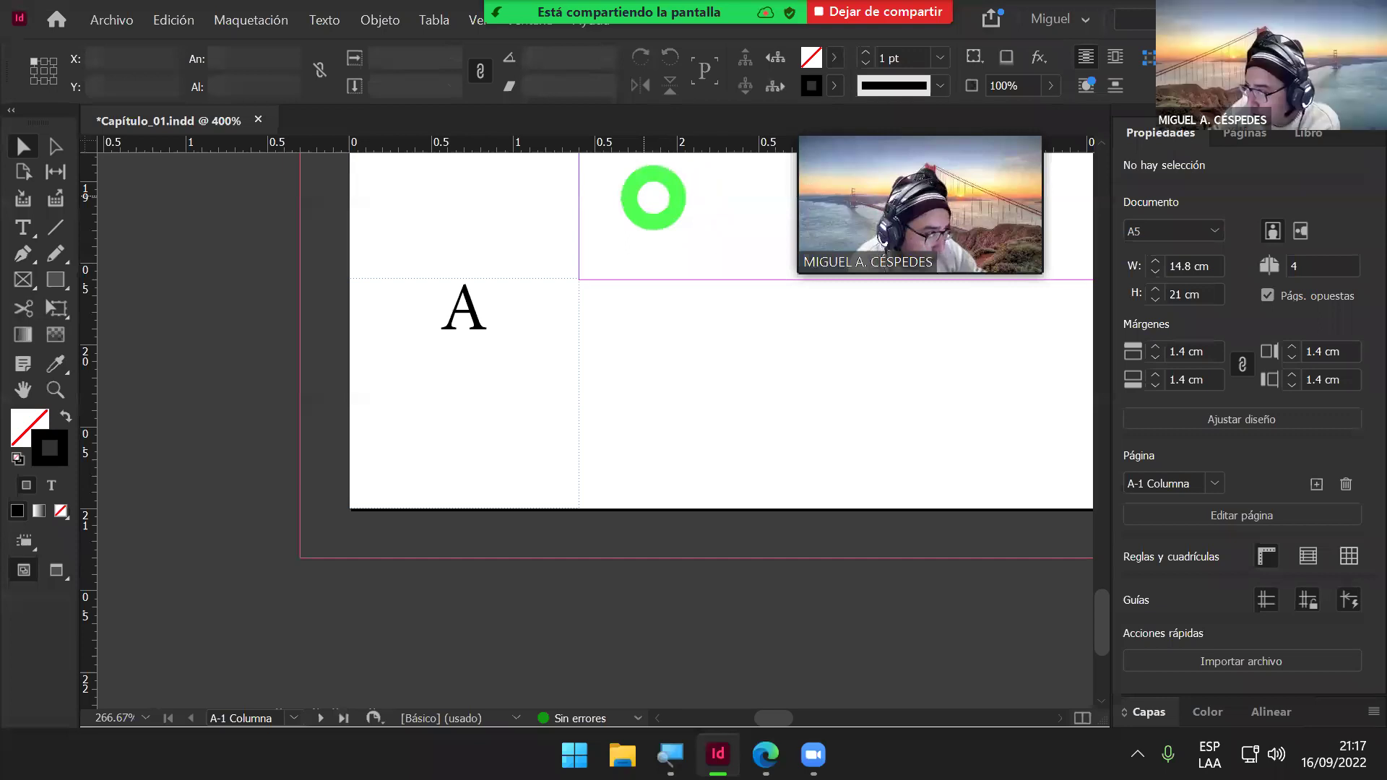
{"action": "left_click", "coordinate": [110, 19]}
{"action": "left_click", "coordinate": [639, 239]}
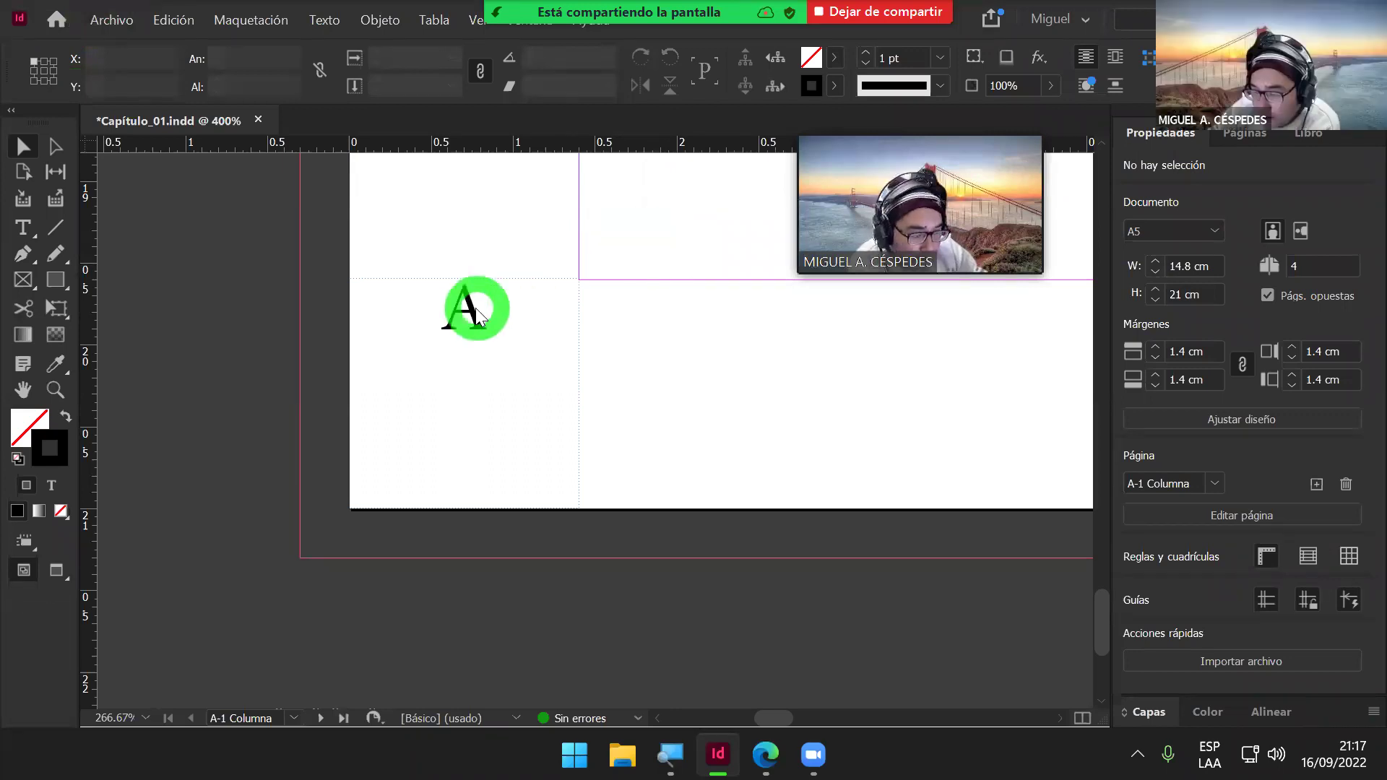
{"action": "left_click", "coordinate": [409, 289]}
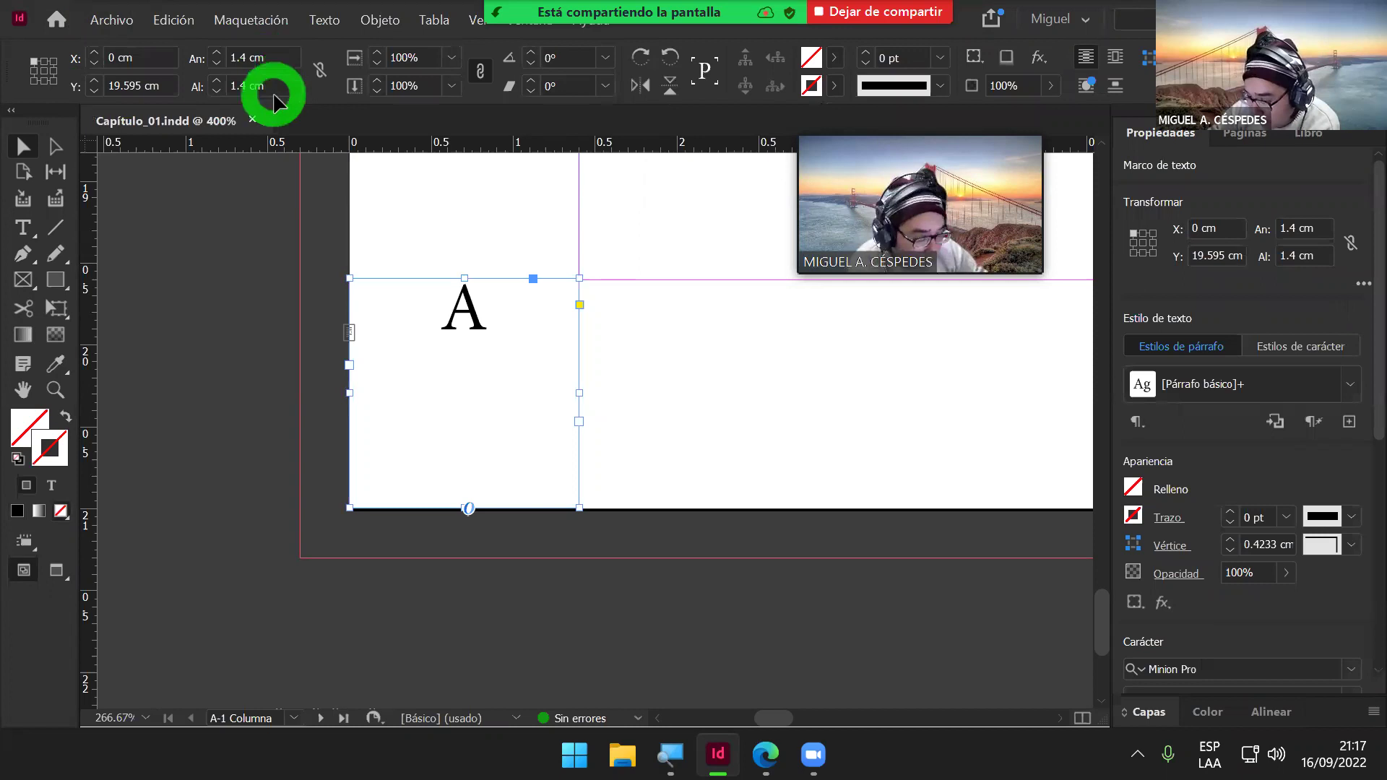
Step: Select the page number marker in its text frame and review the special character markers, including Número de página actual
{"action": "left_click", "coordinate": [496, 266]}
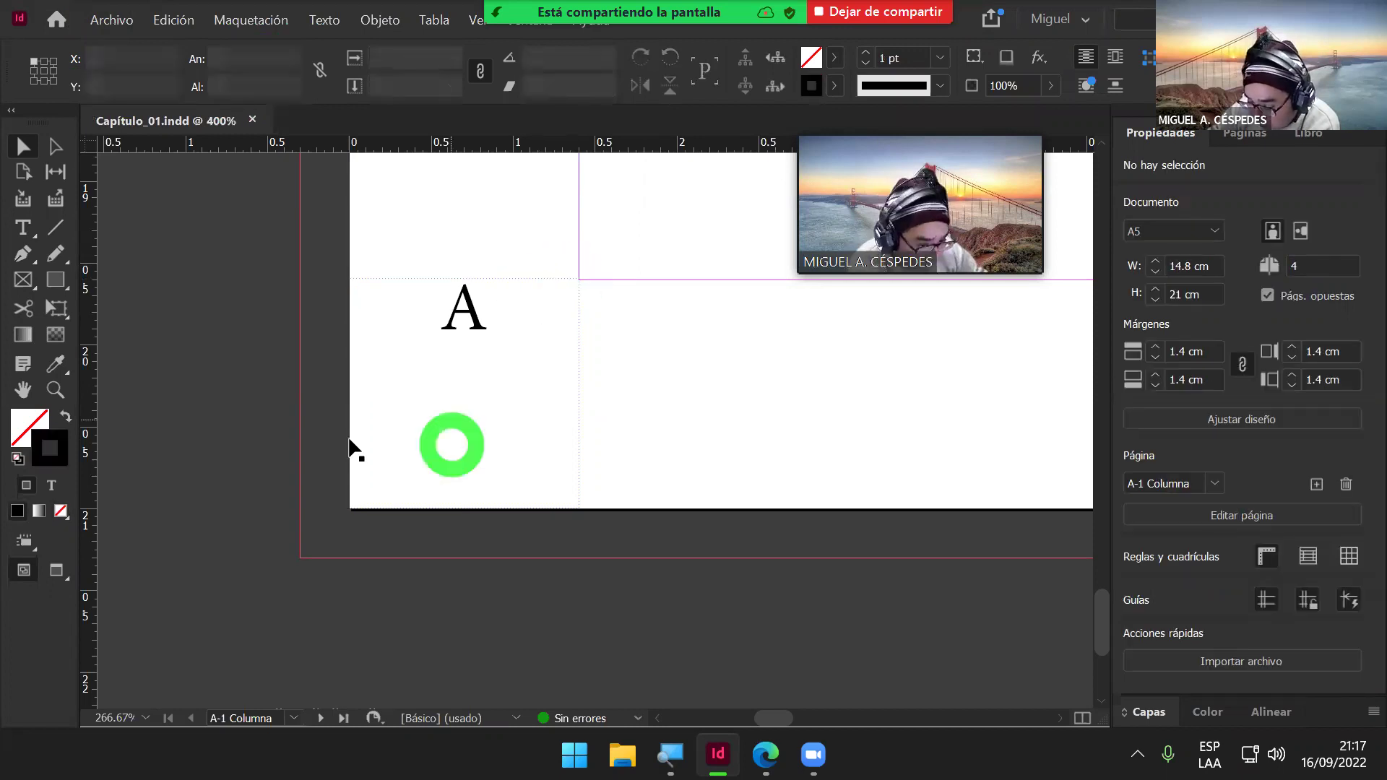
{"action": "left_click", "coordinate": [479, 302]}
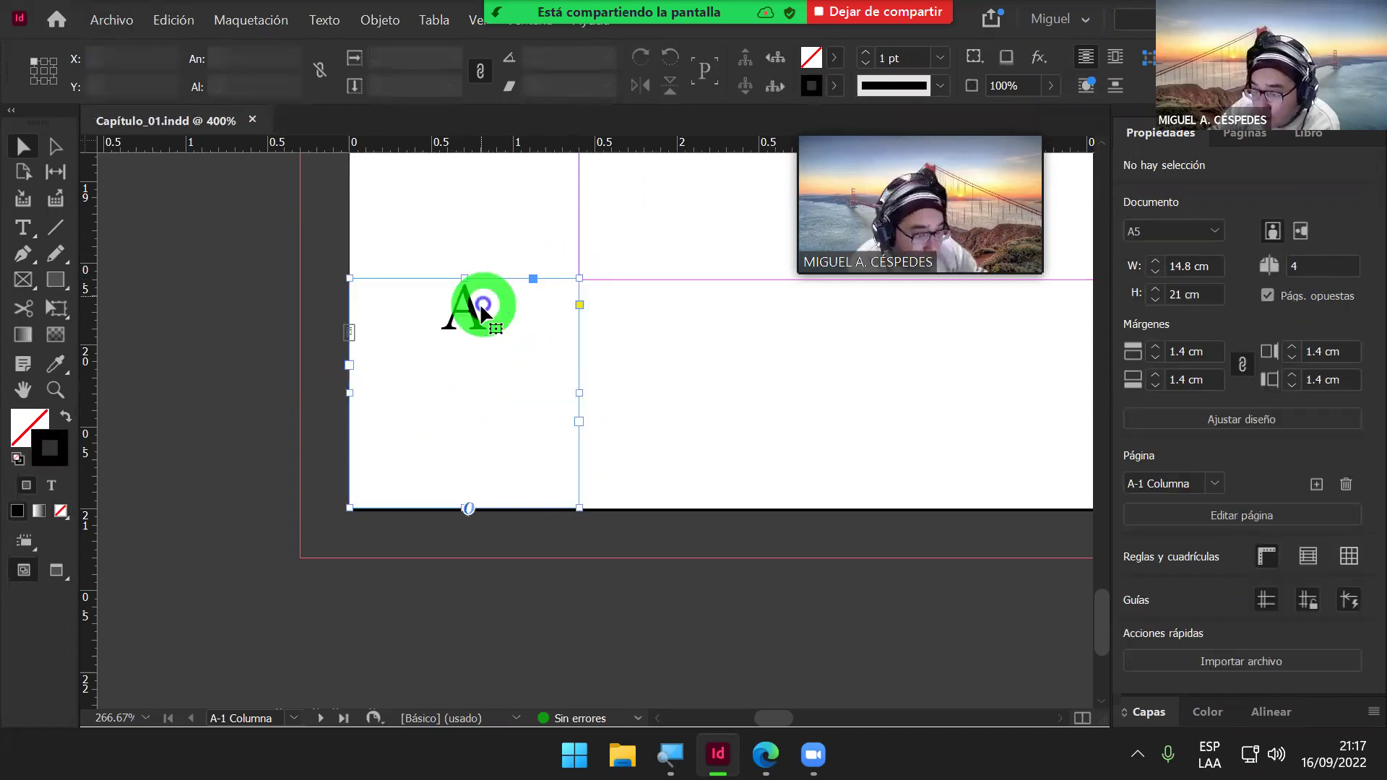
{"action": "left_click", "coordinate": [24, 228]}
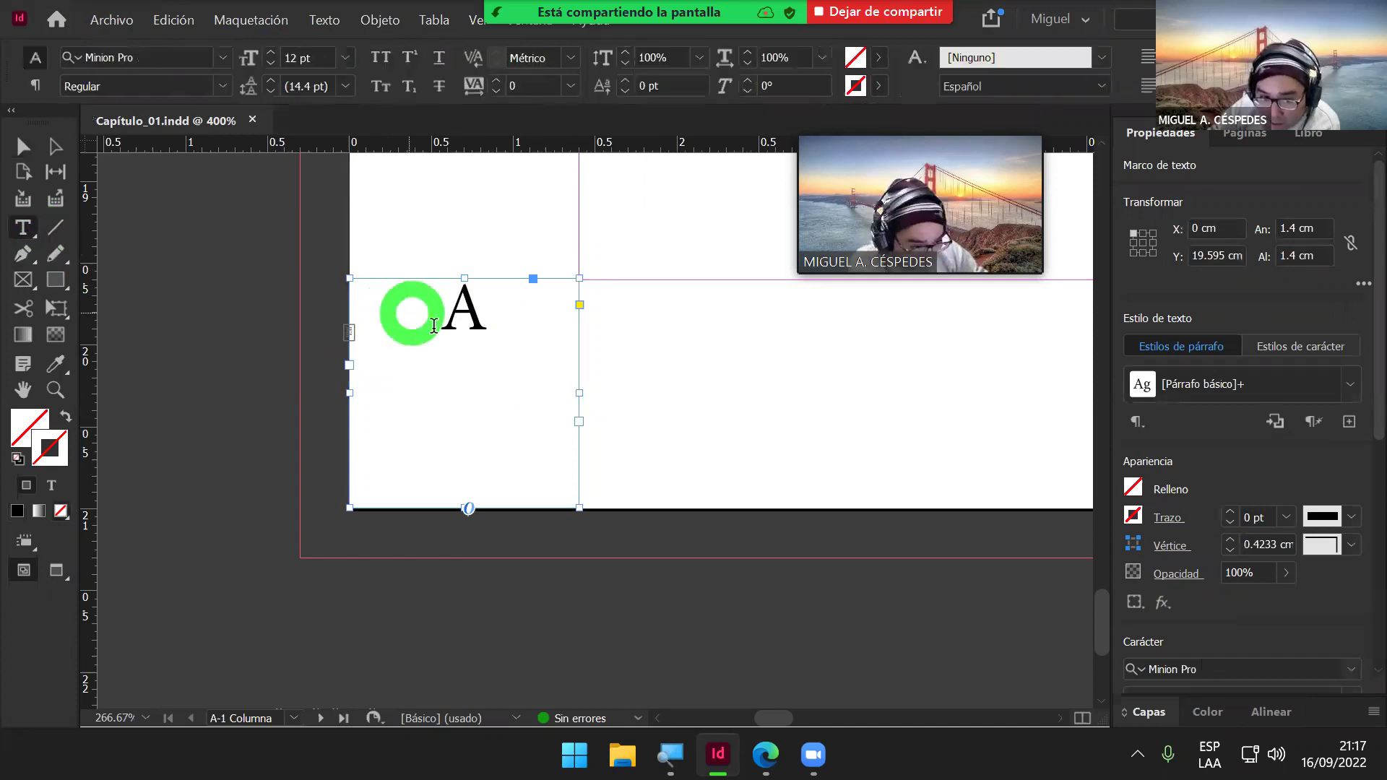
{"action": "left_click", "coordinate": [469, 331]}
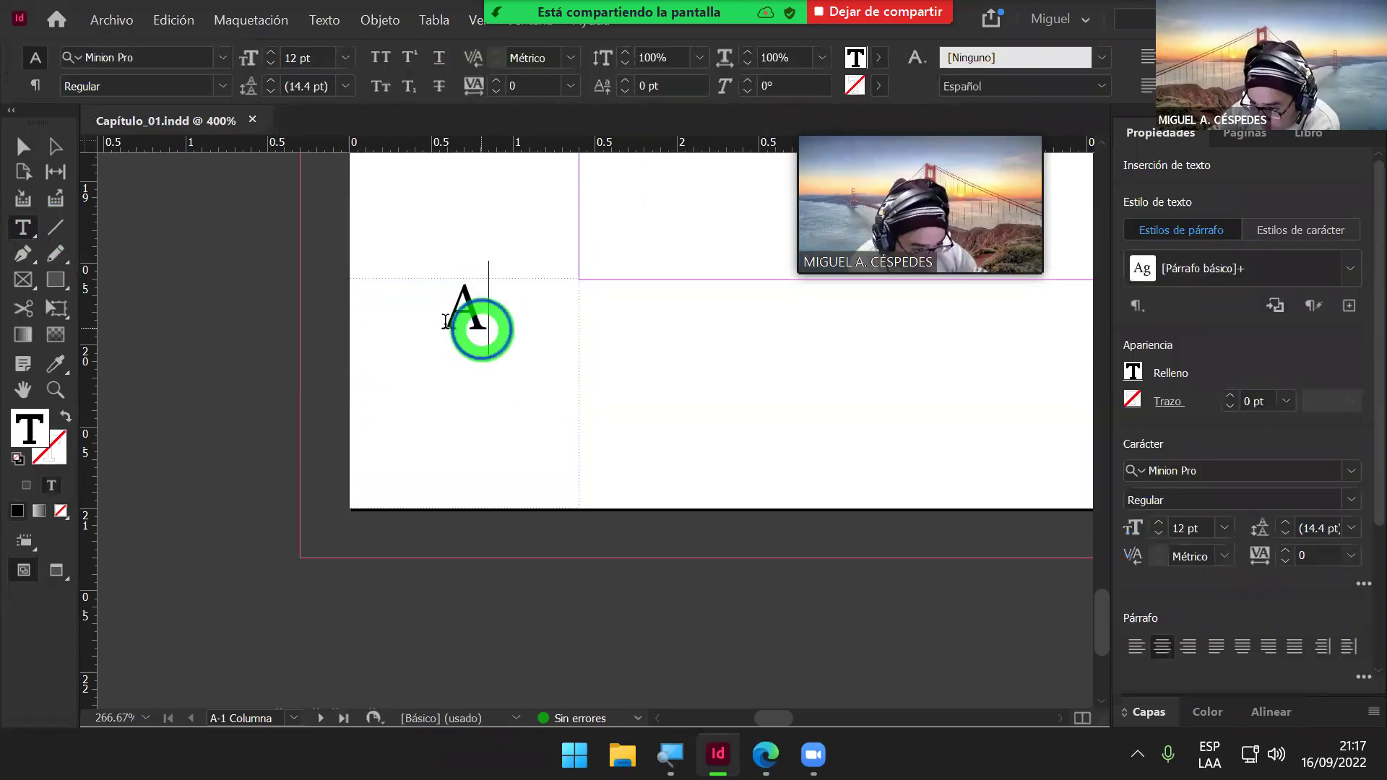
{"action": "left_click_drag", "start_coordinate": [474, 329], "coordinate": [424, 319]}
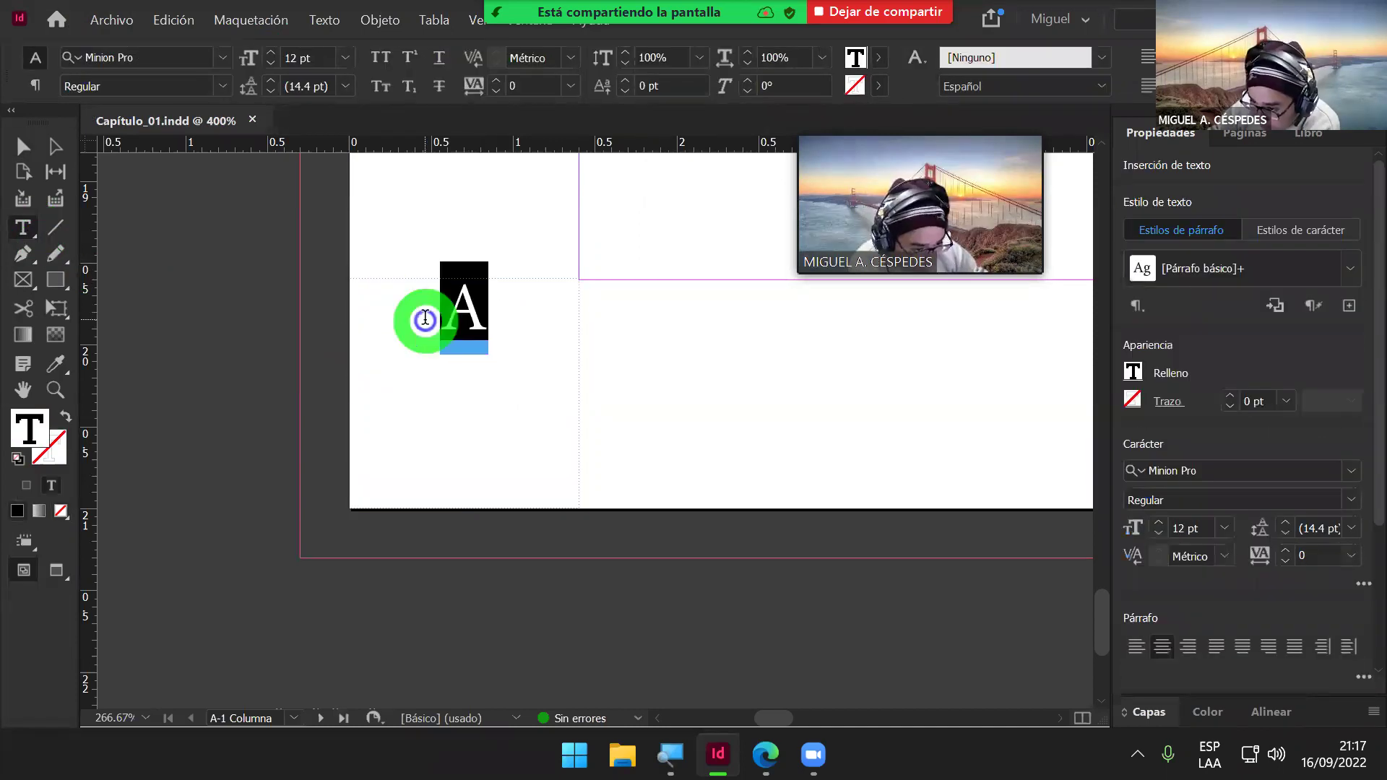
{"action": "left_click", "coordinate": [321, 22]}
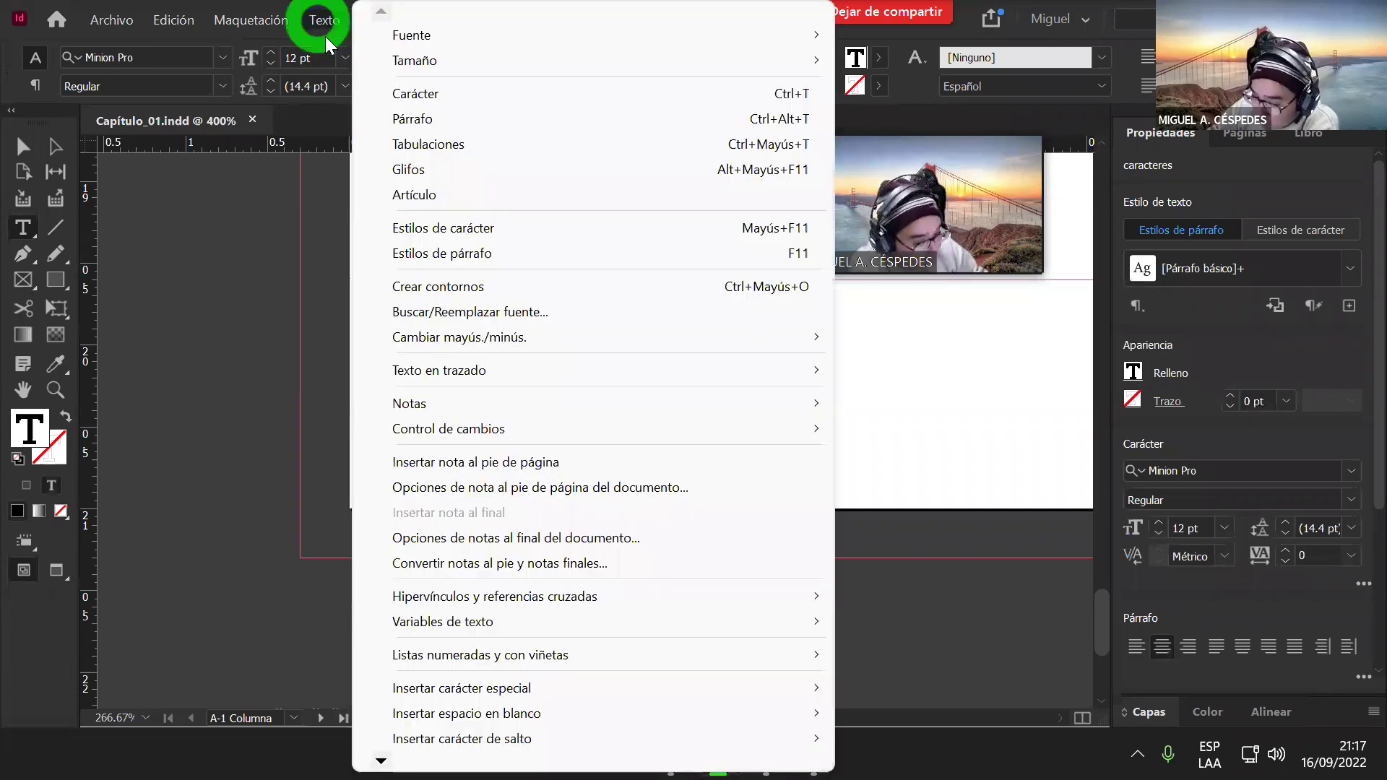
{"action": "mouse_move", "coordinate": [563, 688]}
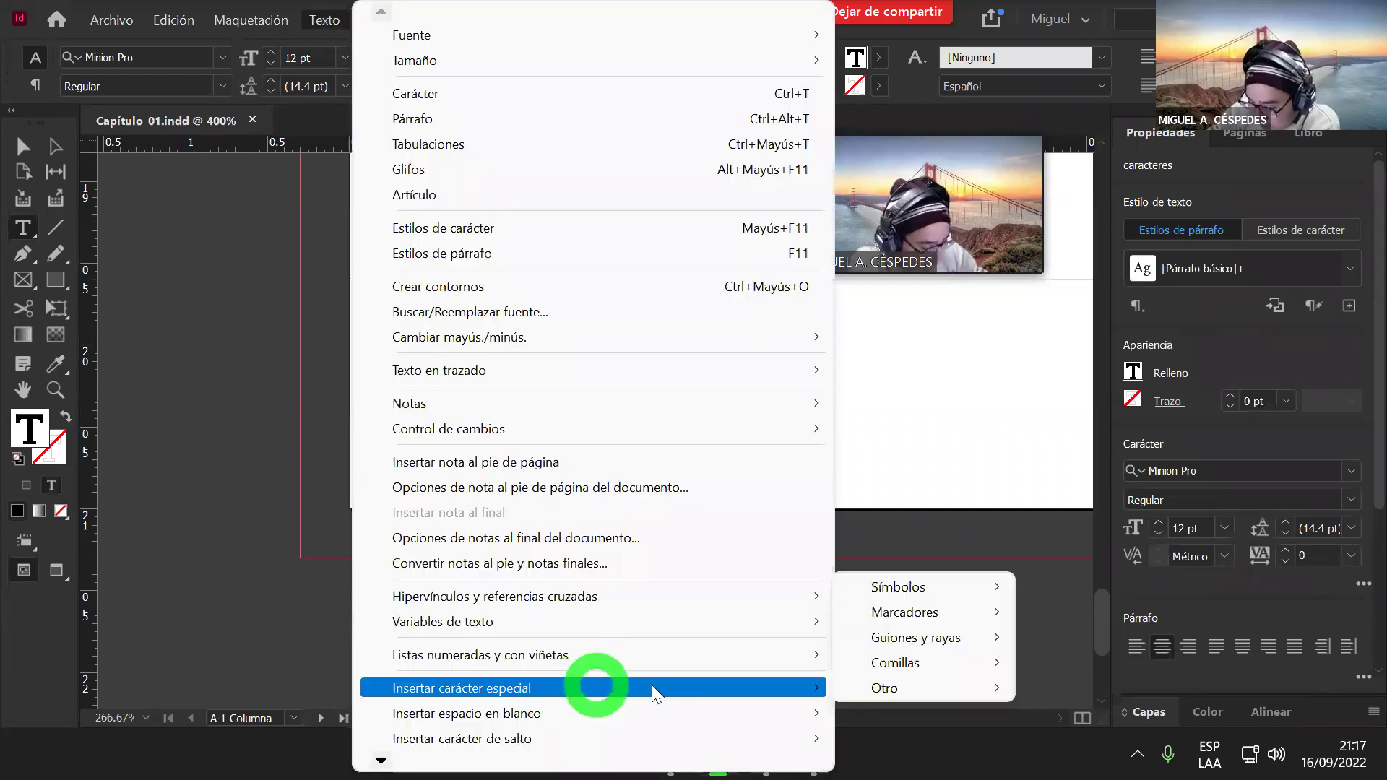
{"action": "mouse_move", "coordinate": [928, 614]}
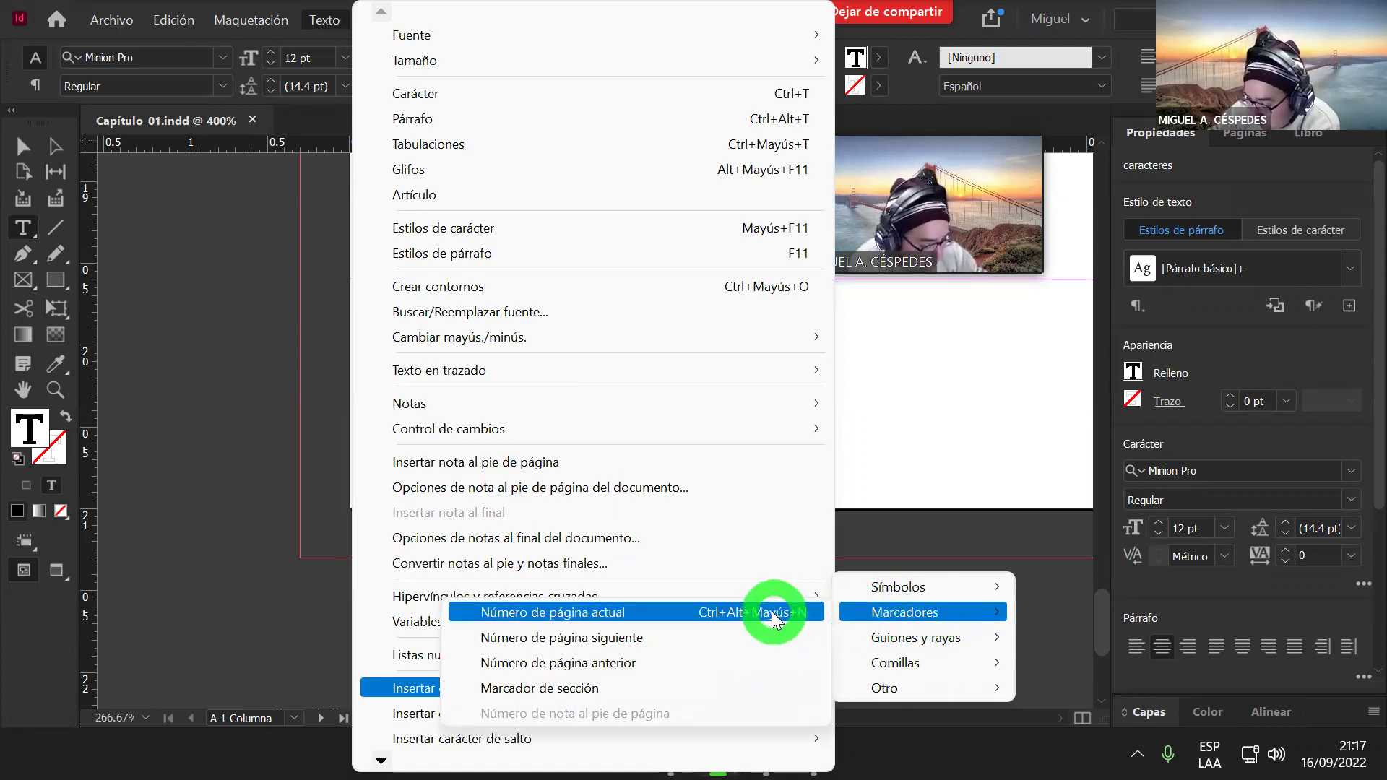
{"action": "left_click", "coordinate": [881, 467]}
{"action": "left_click", "coordinate": [458, 316]}
{"action": "left_click", "coordinate": [719, 175]}
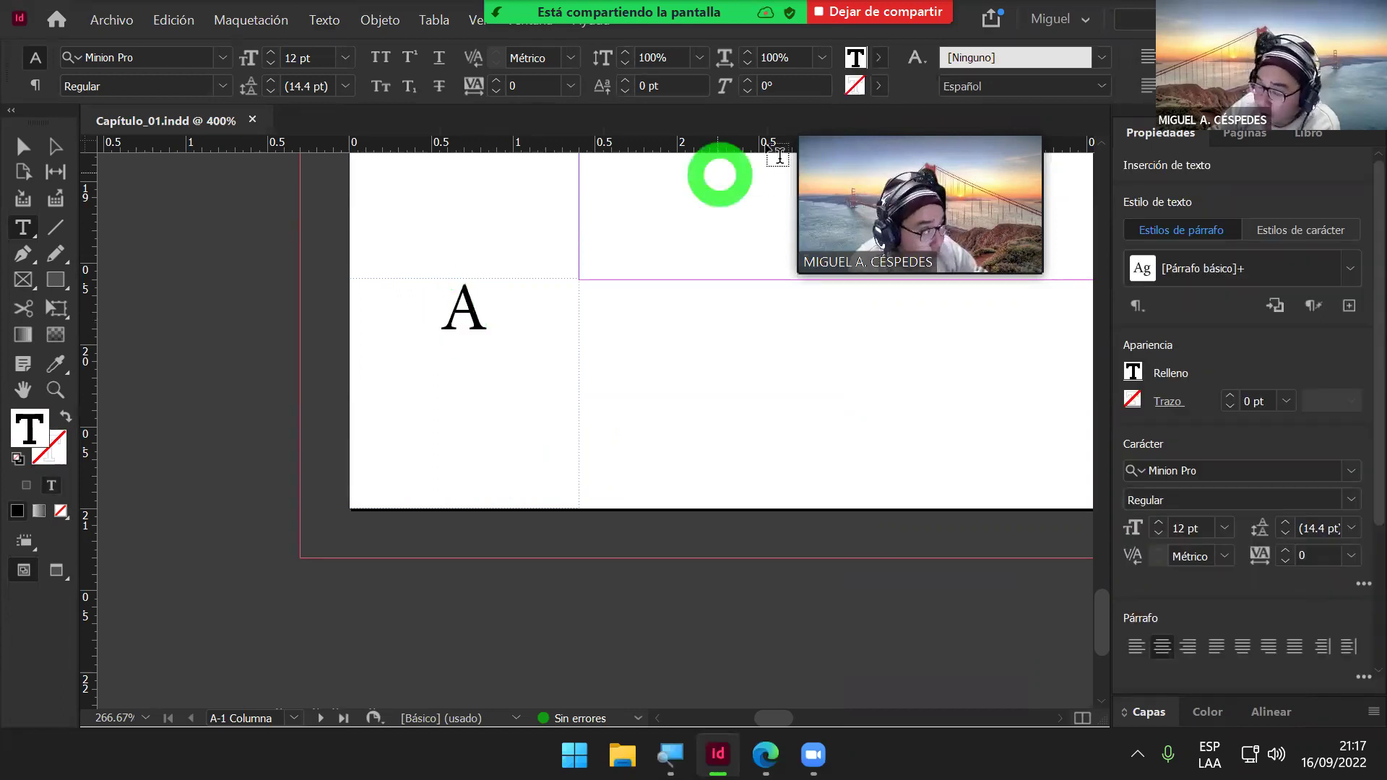
Step: Align the page number to the left of its frame and centre it horizontally again
{"action": "left_click", "coordinate": [356, 313]}
{"action": "key", "text": "ctrl+shift+l"}
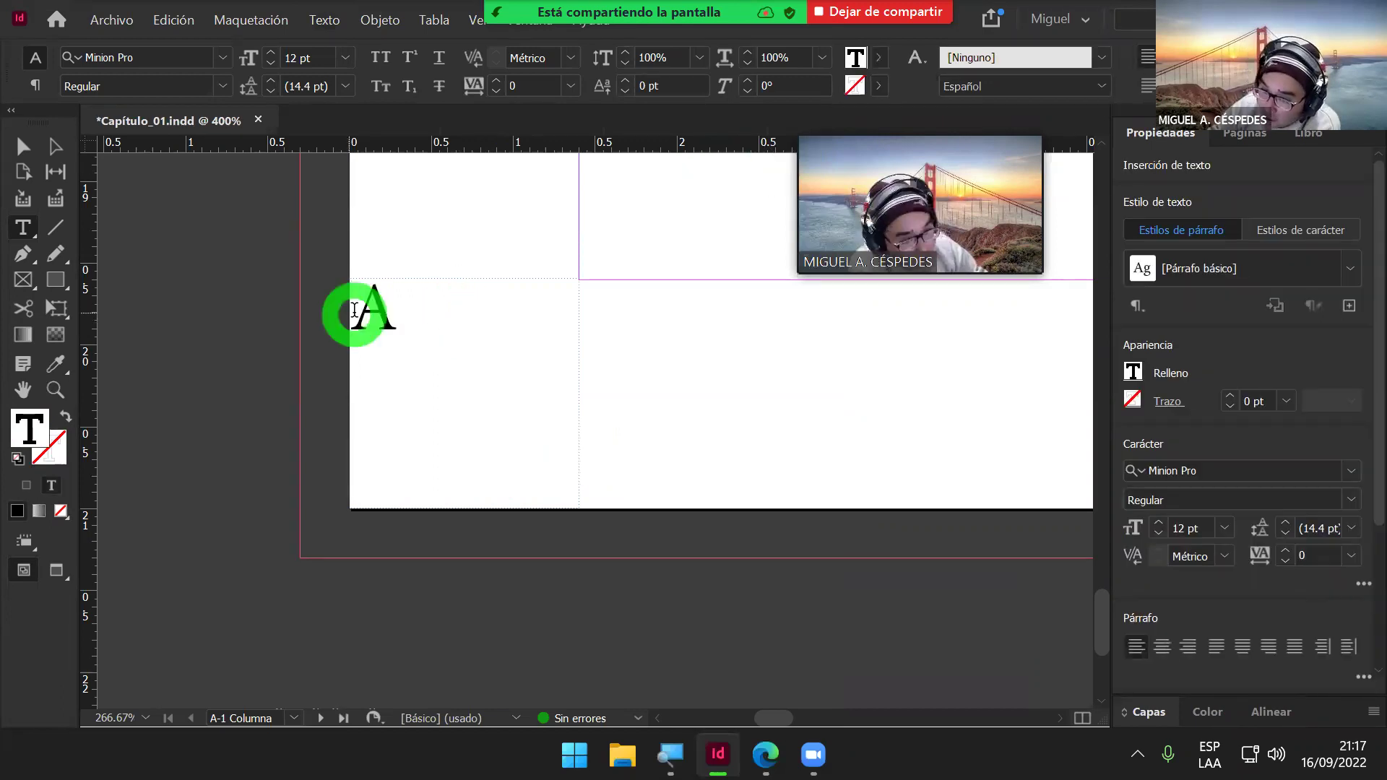
{"action": "left_click", "coordinate": [397, 313]}
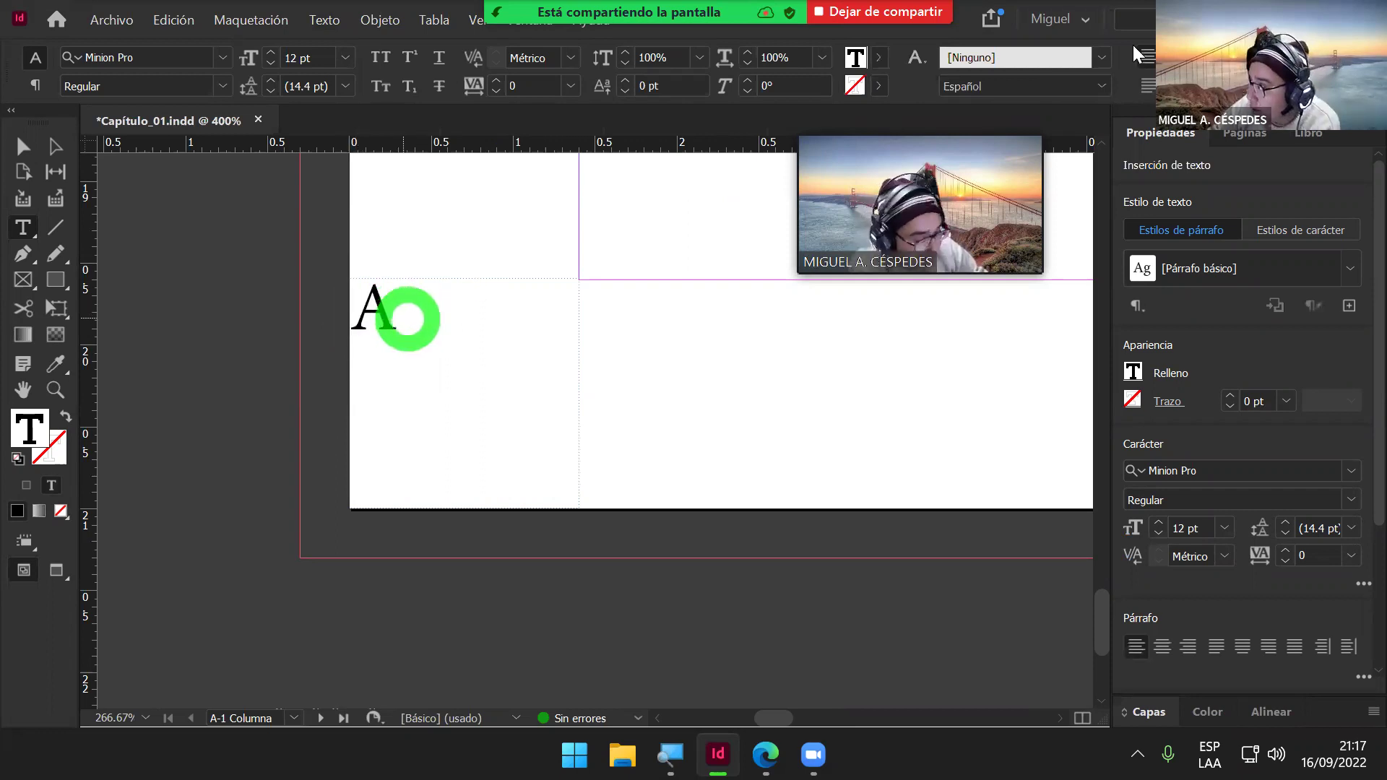
{"action": "left_click", "coordinate": [1172, 58]}
{"action": "key", "text": "ctrl+shift+c"}
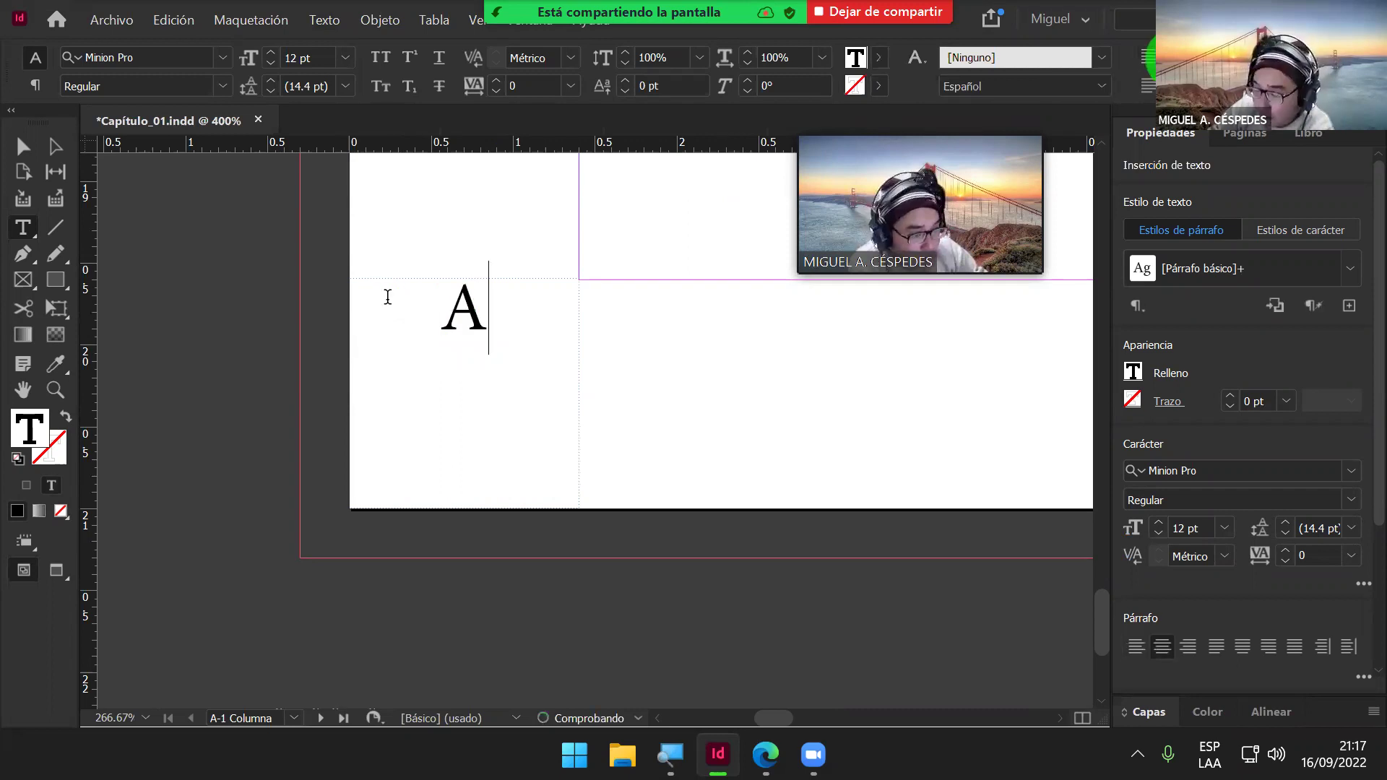
Step: Save the Capítulo_01 document with the page number centred in its frame
{"action": "left_click", "coordinate": [397, 263]}
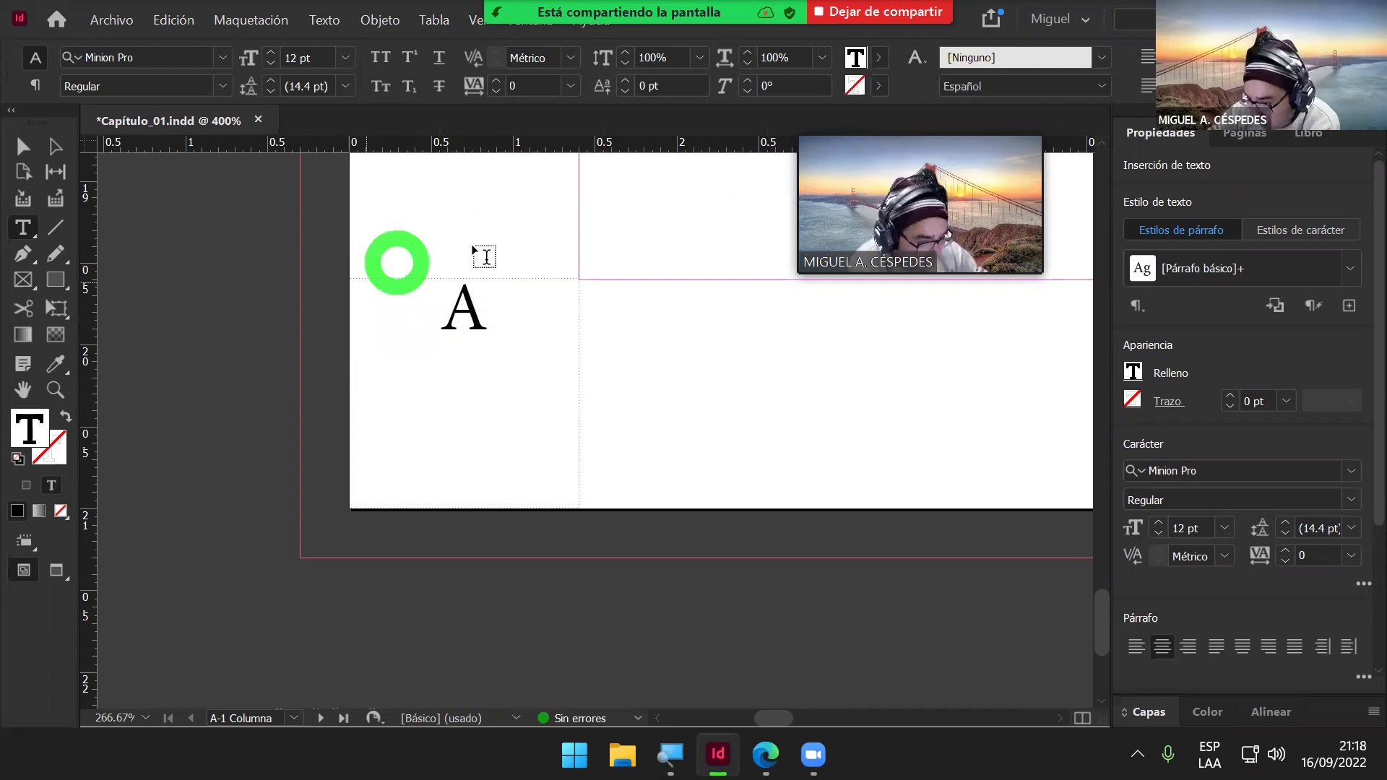
{"action": "left_click", "coordinate": [455, 350]}
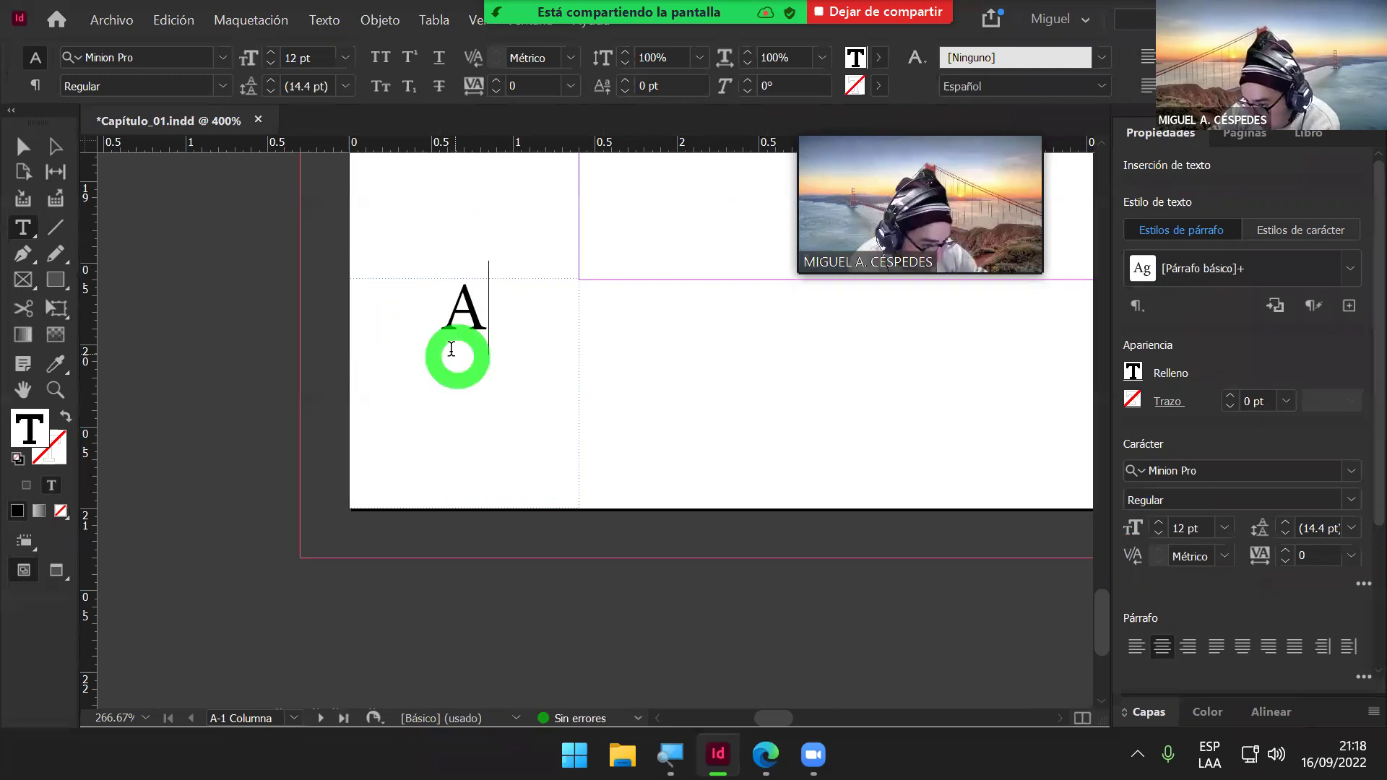
{"action": "left_click", "coordinate": [102, 16]}
{"action": "left_click", "coordinate": [216, 141]}
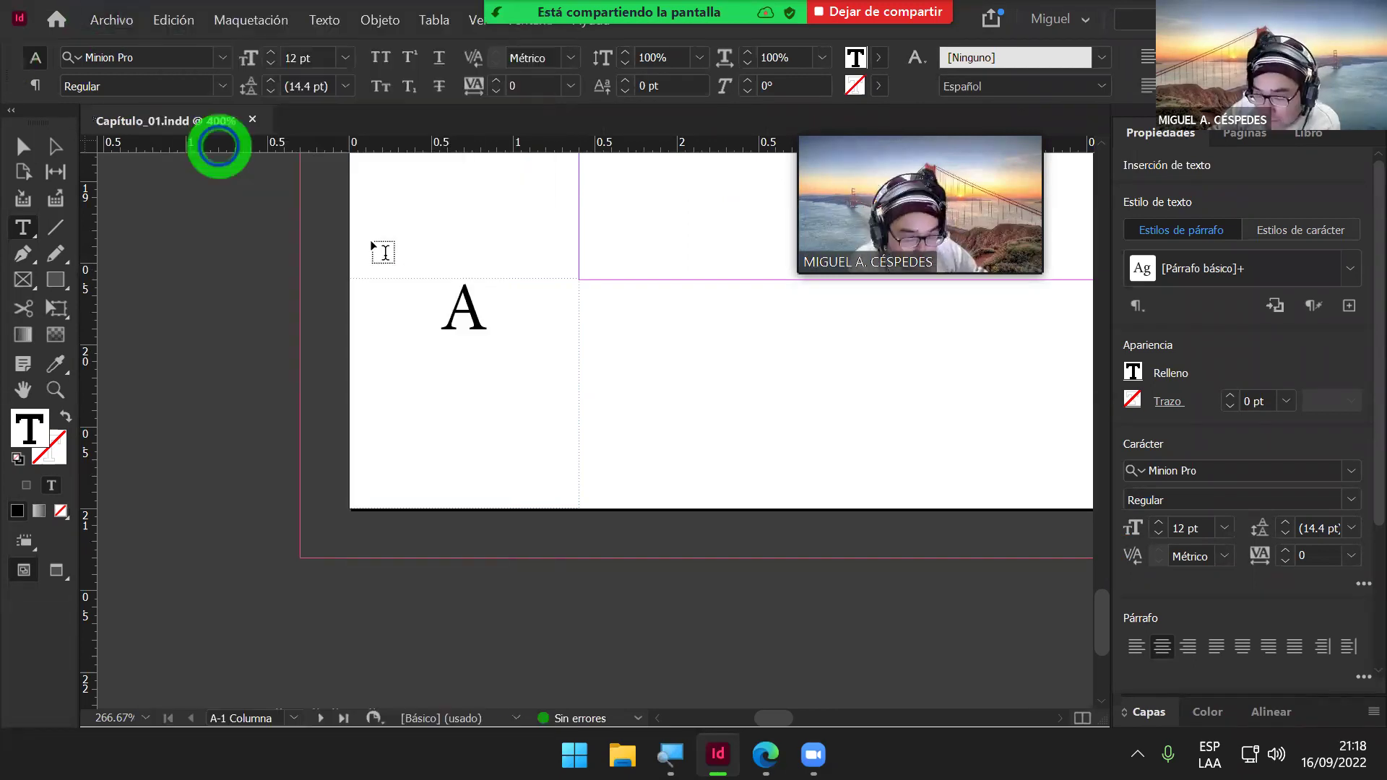
Step: Check whether Propiedades is enabled among the program's available windows
{"action": "left_click", "coordinate": [487, 297]}
{"action": "left_click_drag", "start_coordinate": [452, 321], "coordinate": [458, 327]}
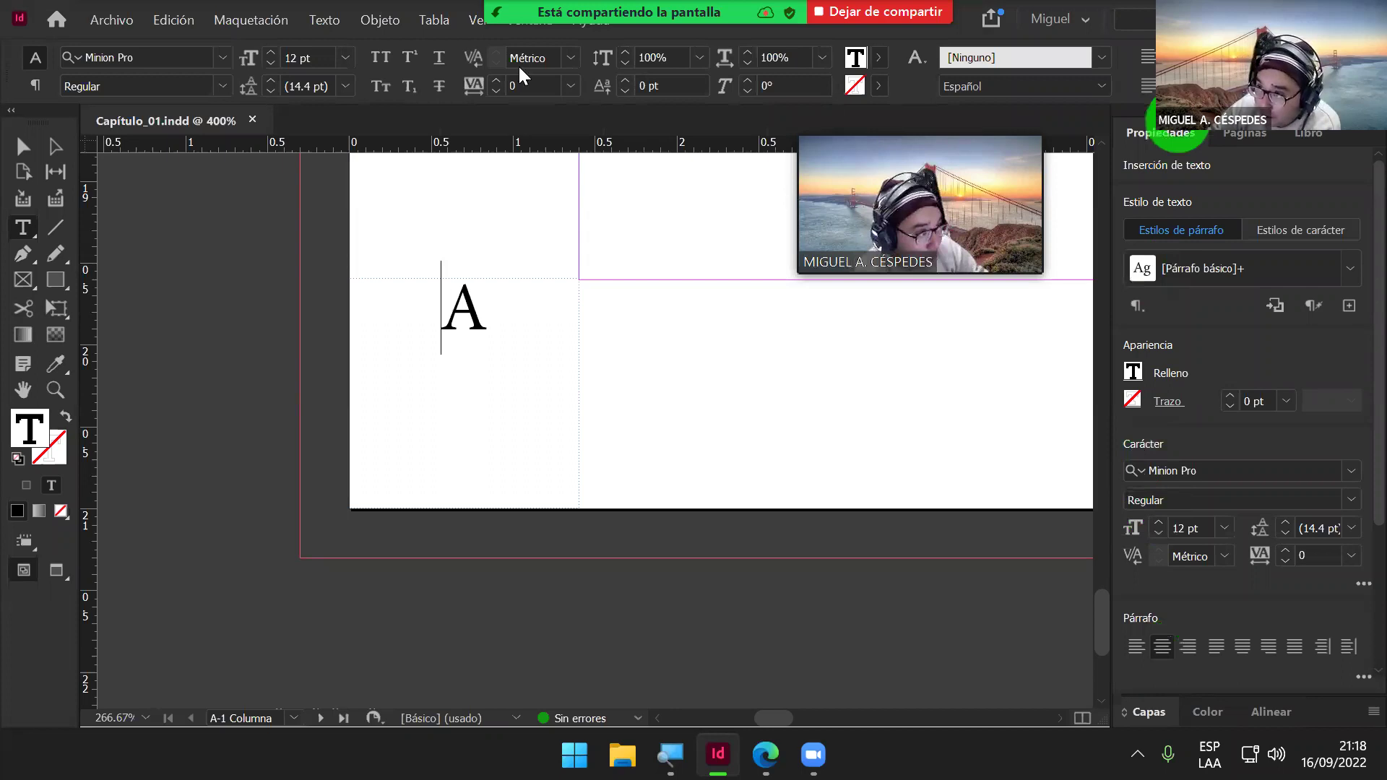
{"action": "left_click", "coordinate": [532, 29]}
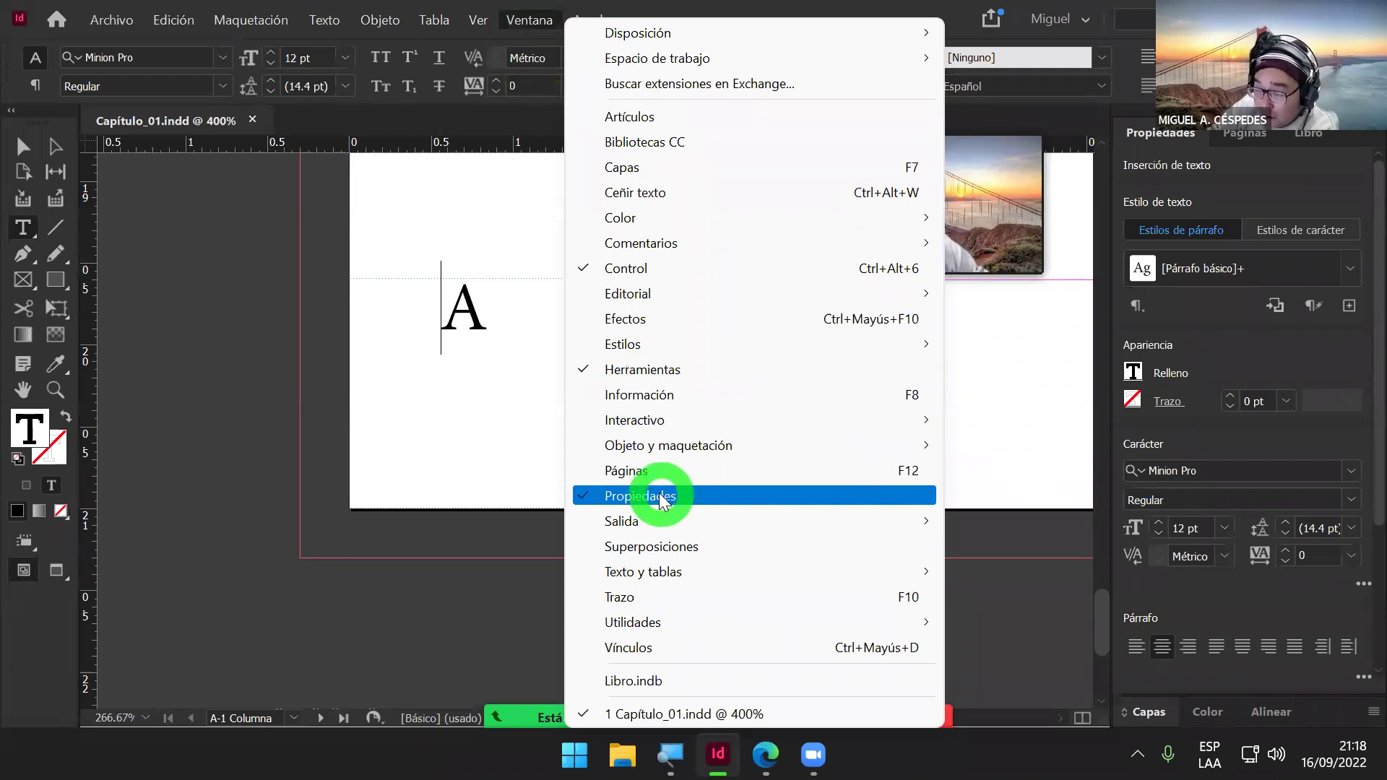
{"action": "left_click", "coordinate": [990, 129]}
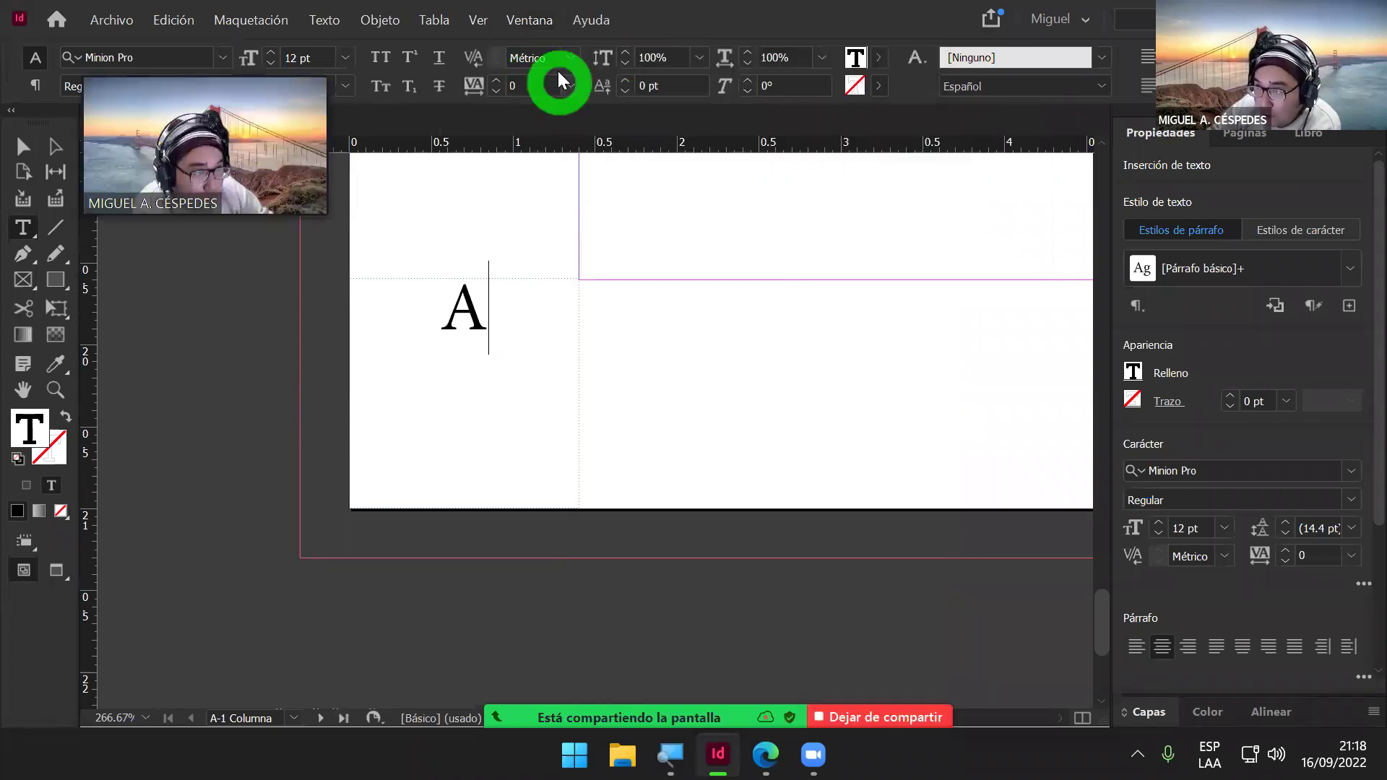
{"action": "left_click", "coordinate": [539, 20]}
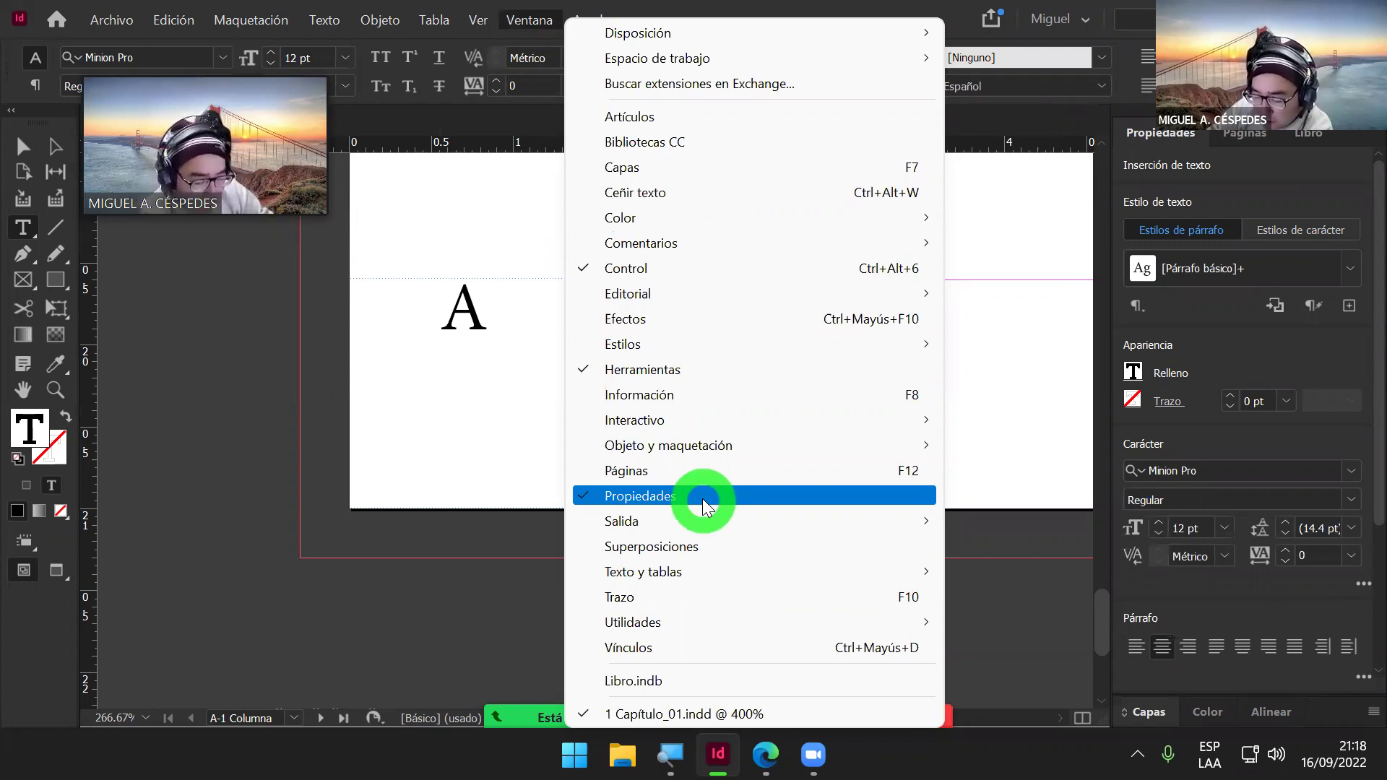
{"action": "left_click", "coordinate": [535, 321]}
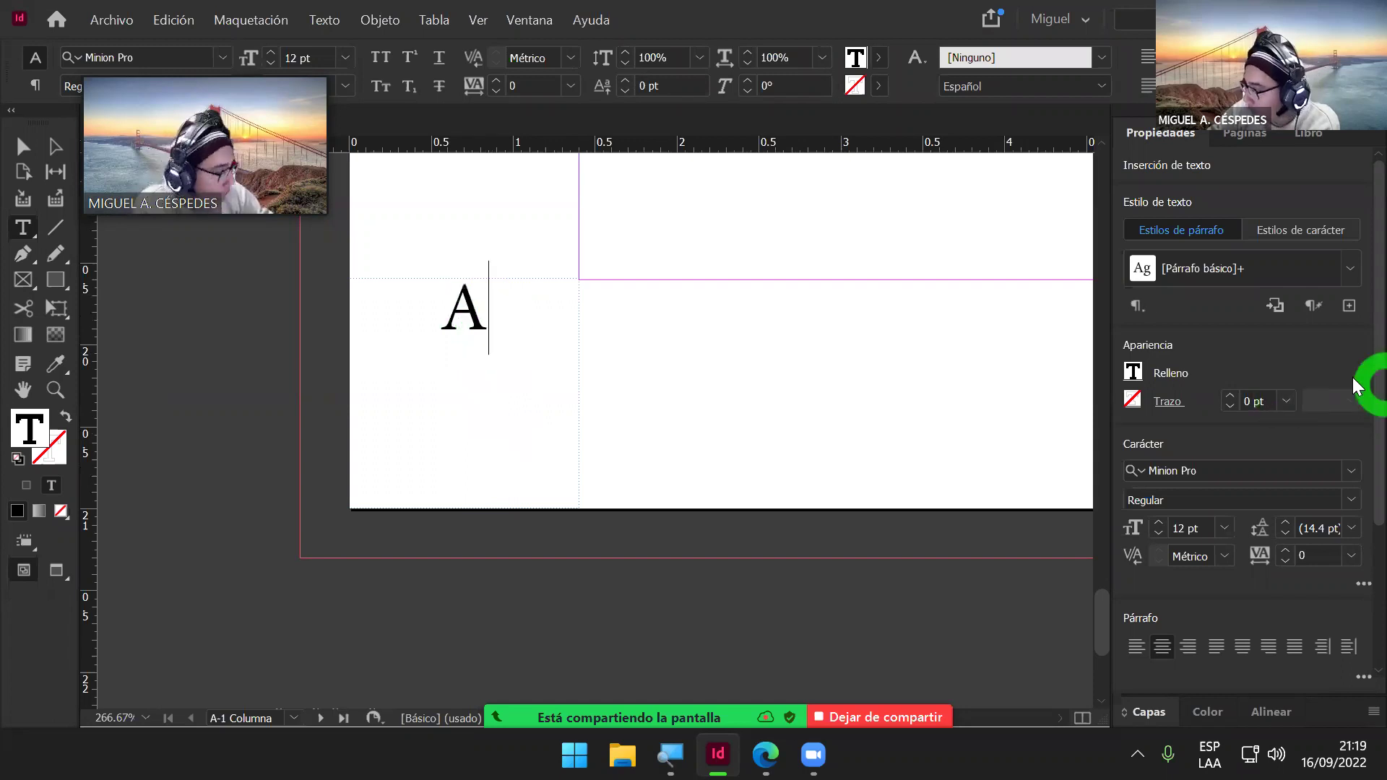
{"action": "left_click", "coordinate": [523, 20]}
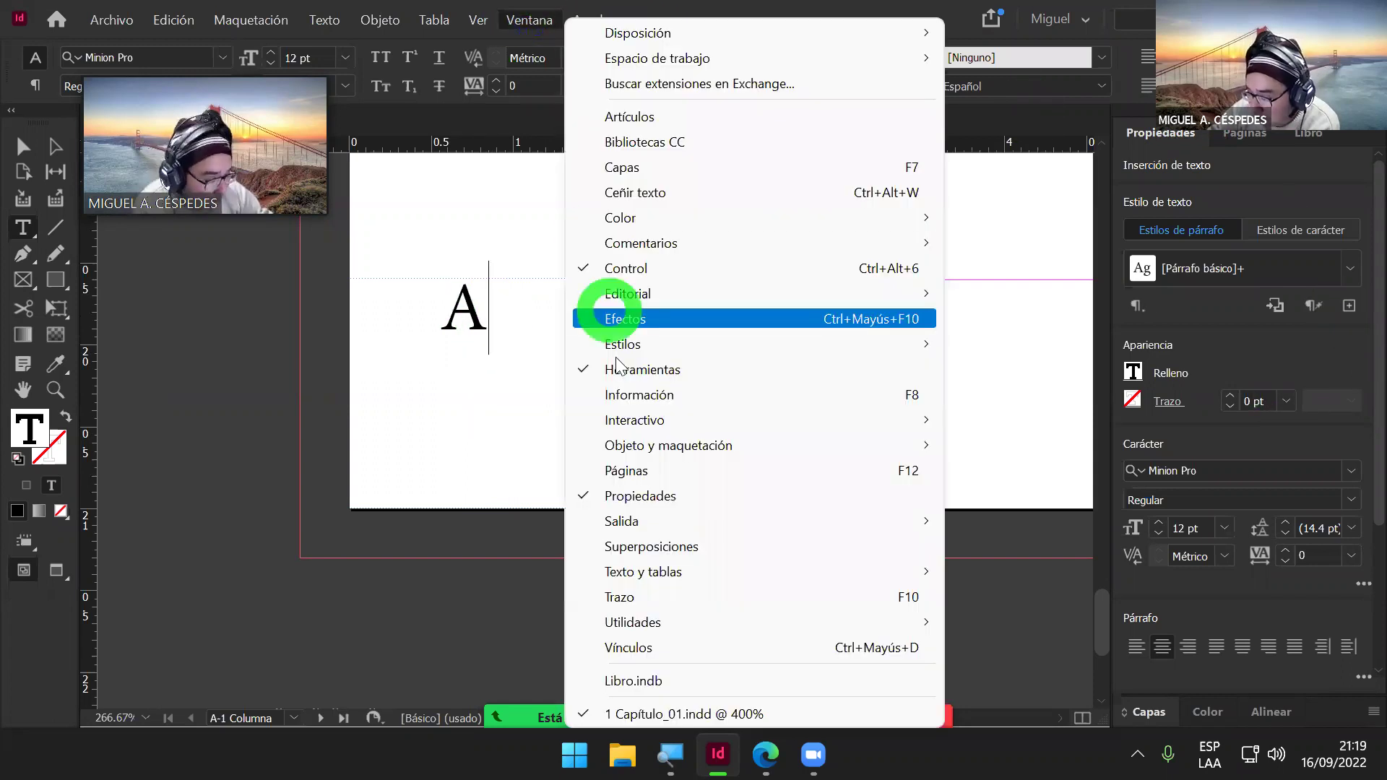
{"action": "left_click", "coordinate": [639, 496]}
{"action": "left_click", "coordinate": [734, 288]}
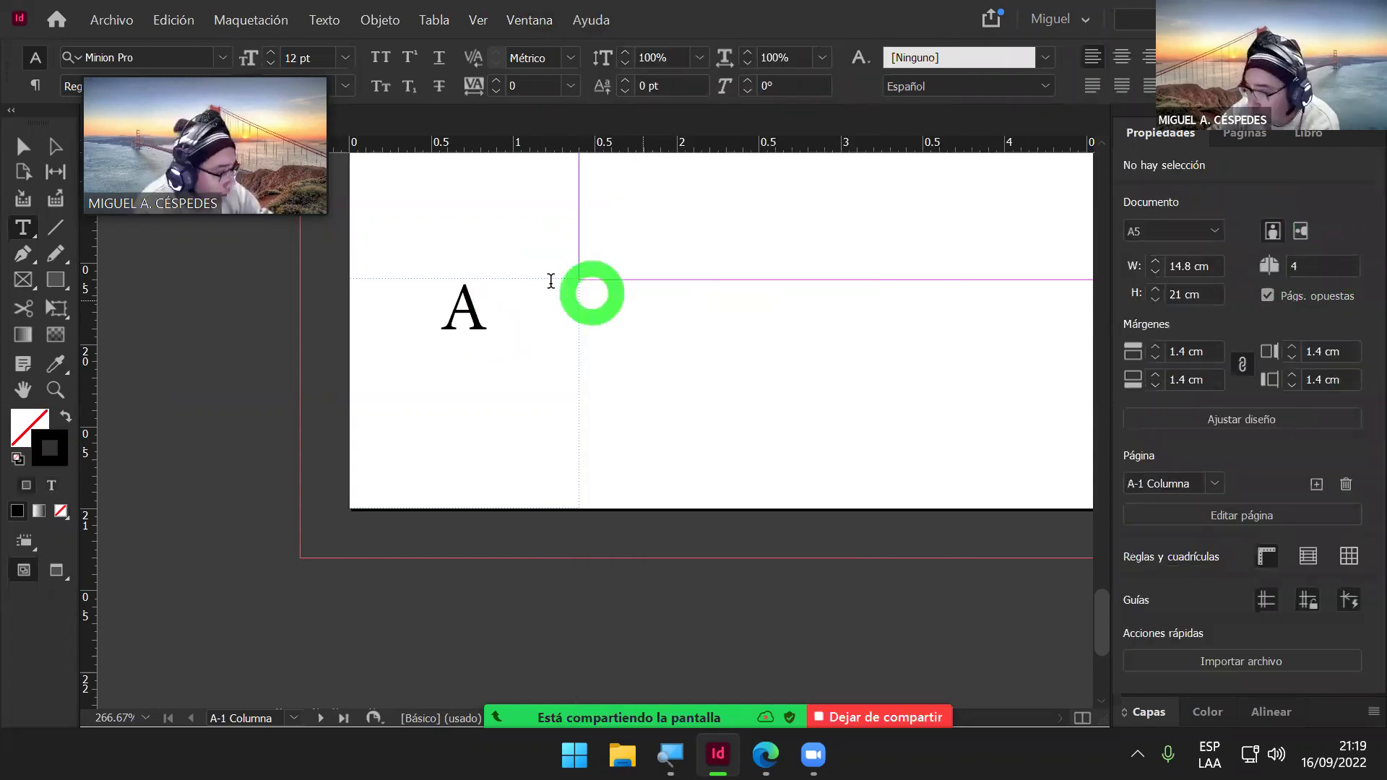
Step: Place the text cursor at the page number marker and examine its additional paragraph options, such as indents and spacing
{"action": "left_click", "coordinate": [455, 303]}
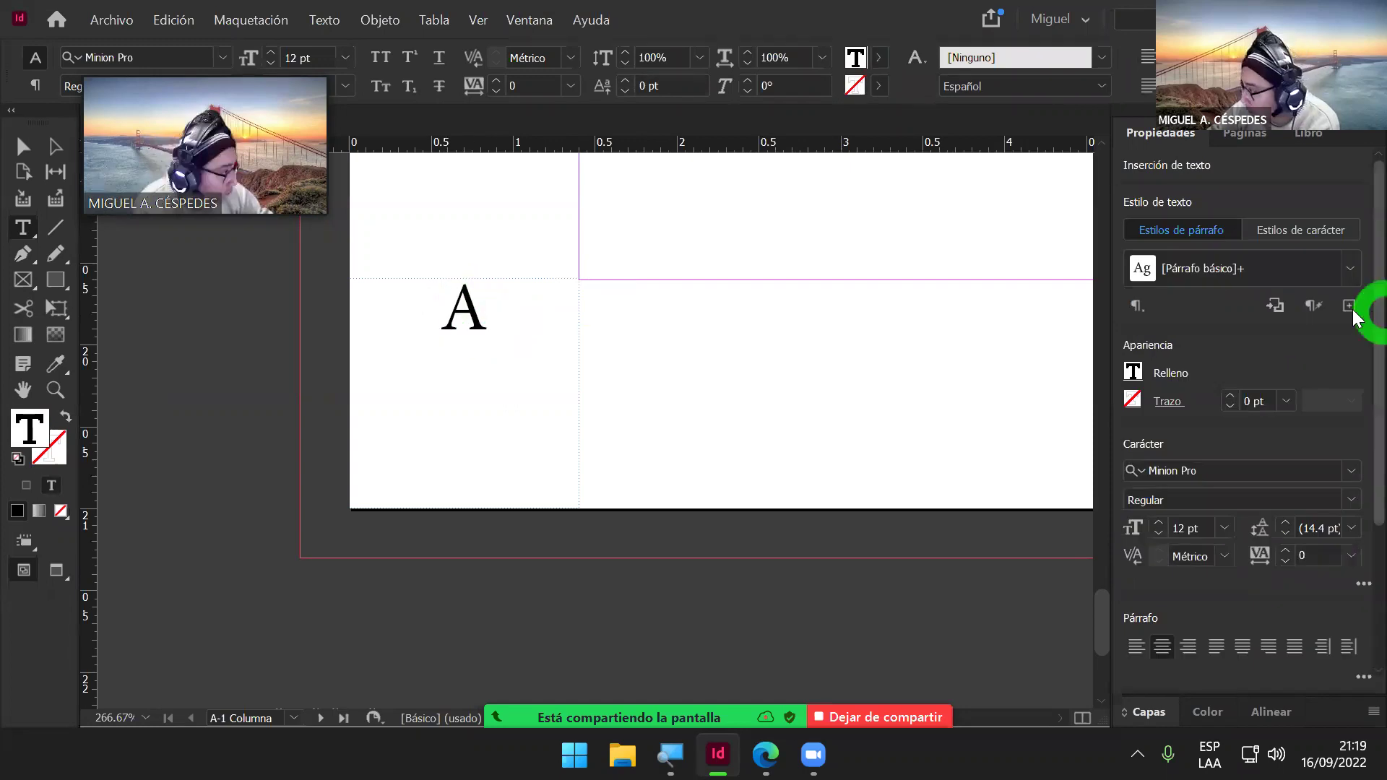
{"action": "scroll", "coordinate": [1356, 347], "scroll_direction": "down", "scroll_amount": 2}
{"action": "scroll", "coordinate": [1353, 405], "scroll_direction": "down", "scroll_amount": 3}
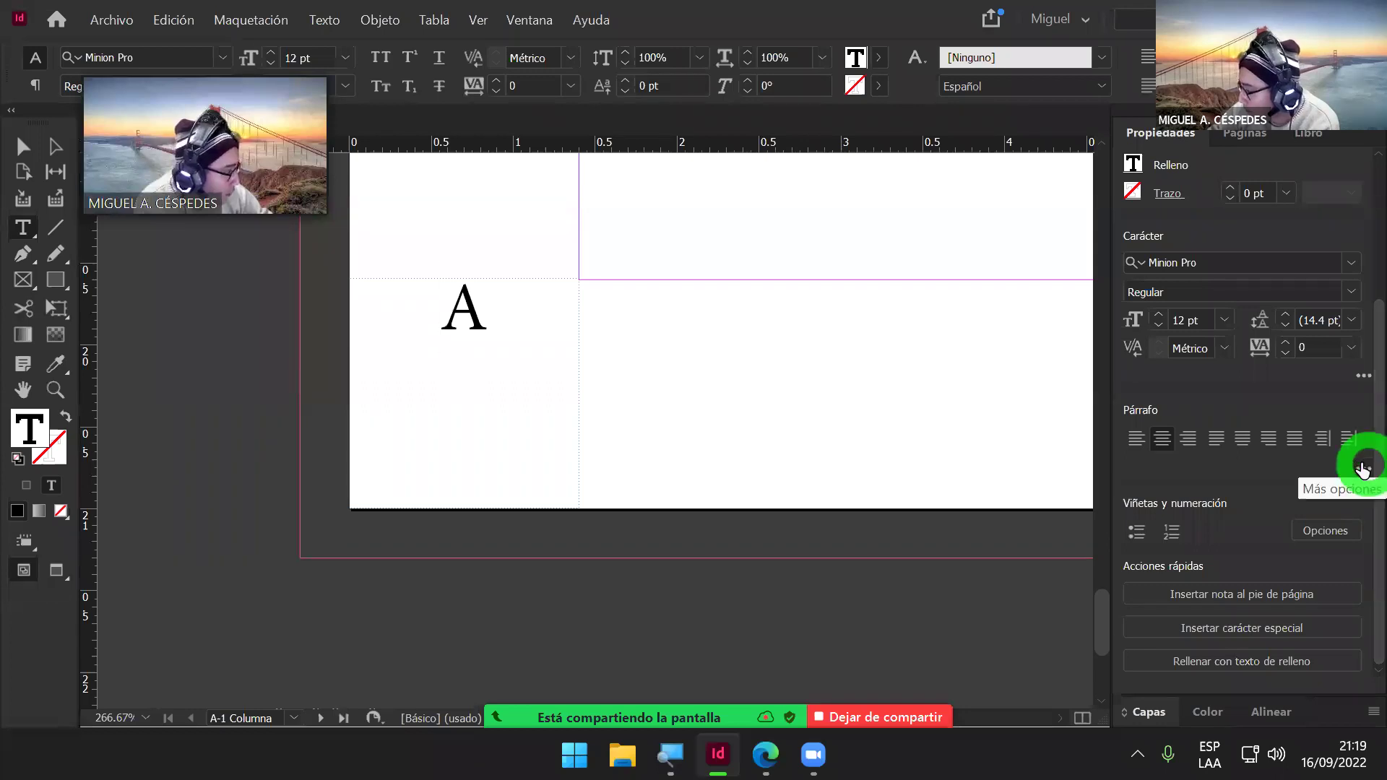
{"action": "left_click", "coordinate": [1365, 469]}
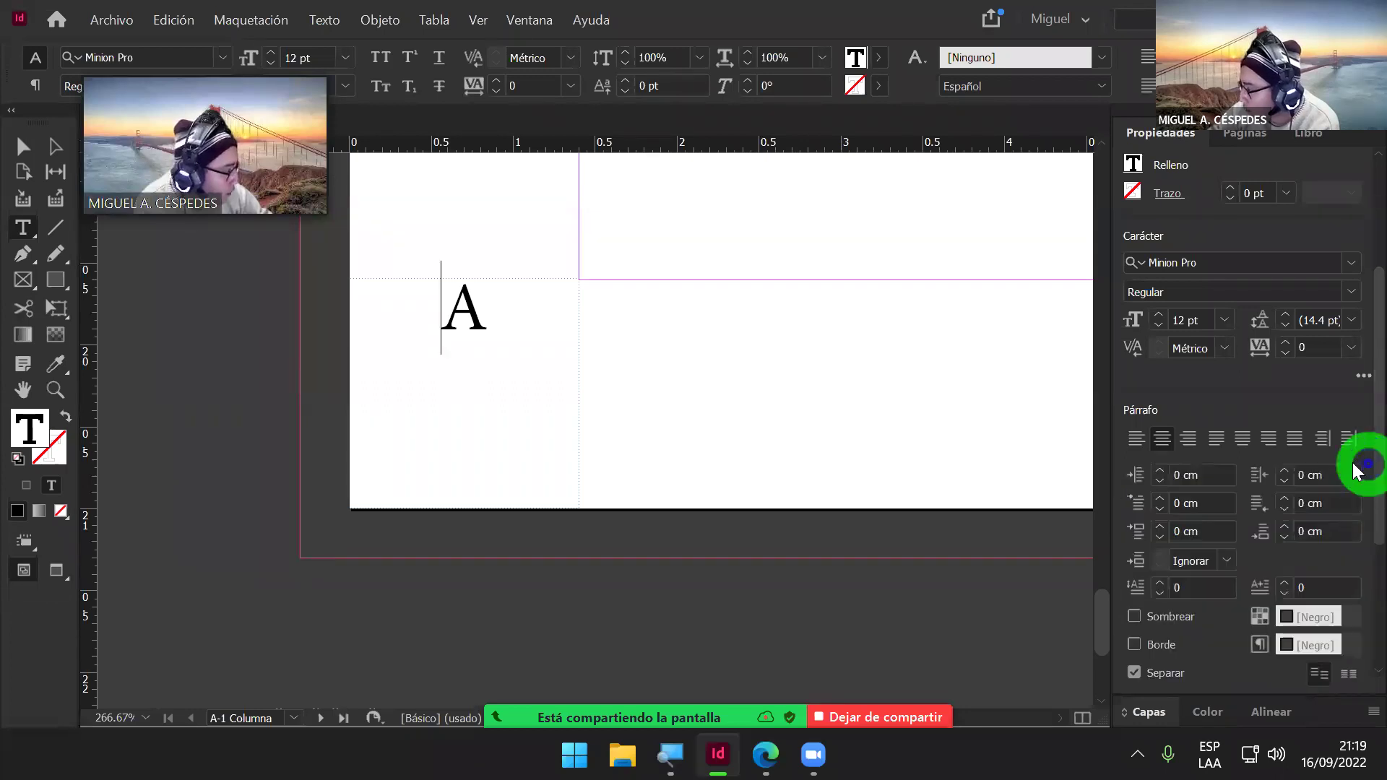
{"action": "scroll", "coordinate": [1353, 471], "scroll_direction": "down", "scroll_amount": 4}
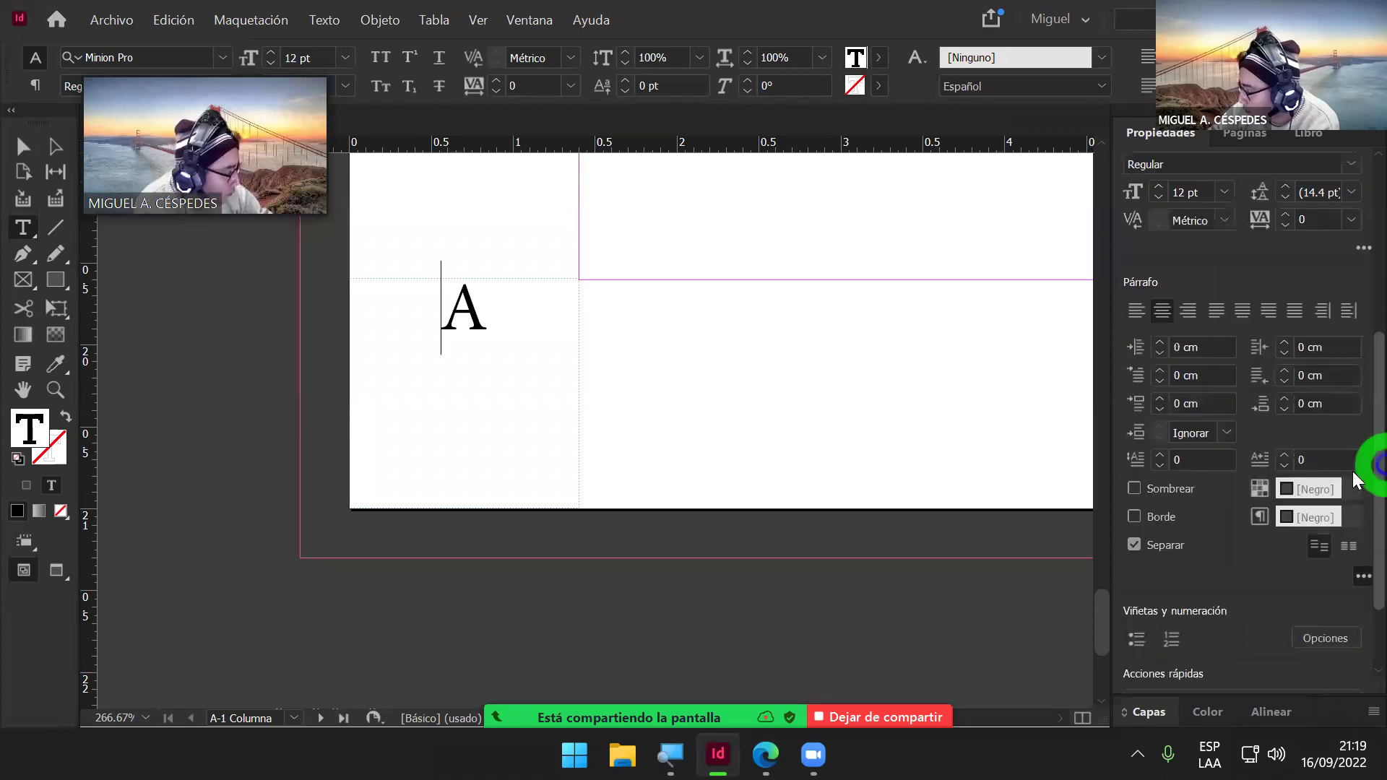
{"action": "scroll", "coordinate": [1353, 448], "scroll_direction": "up", "scroll_amount": 3}
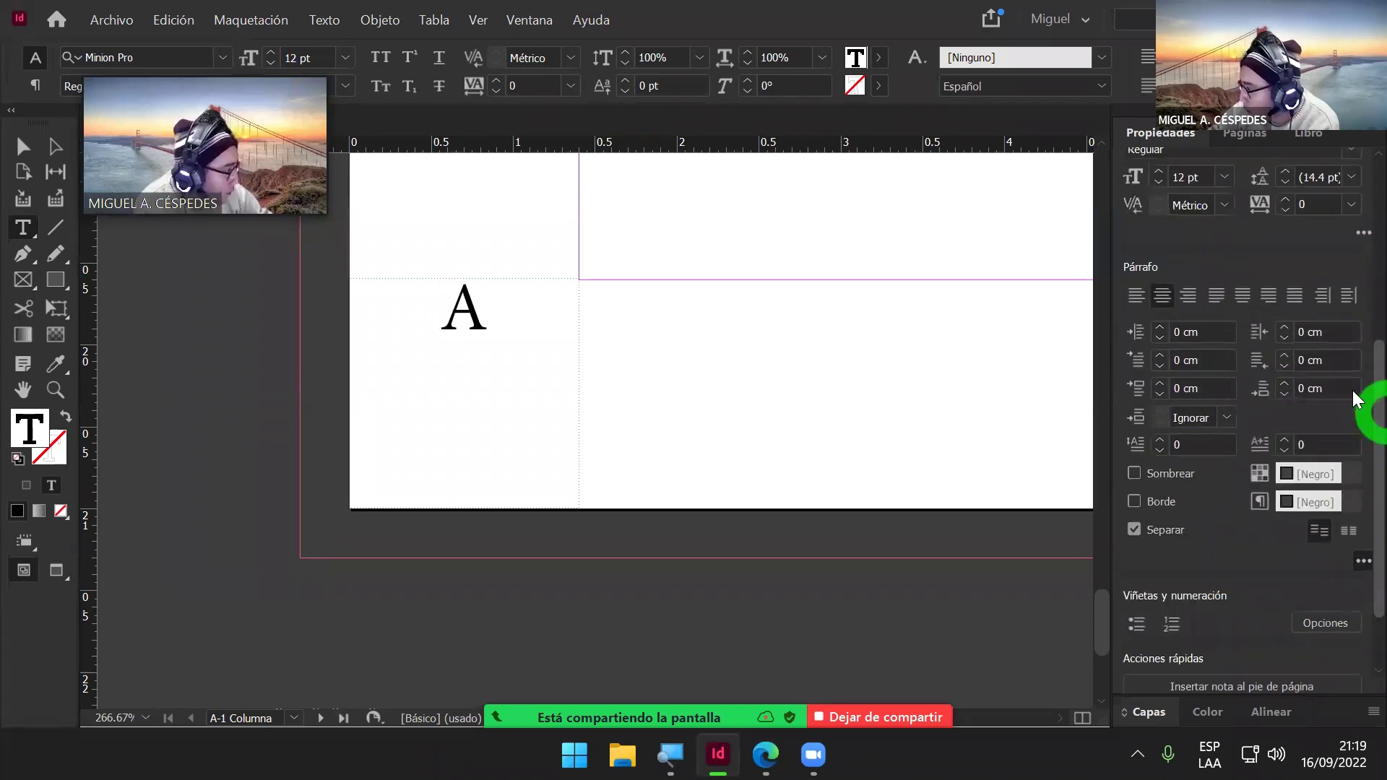
{"action": "scroll", "coordinate": [1353, 373], "scroll_direction": "up", "scroll_amount": 4}
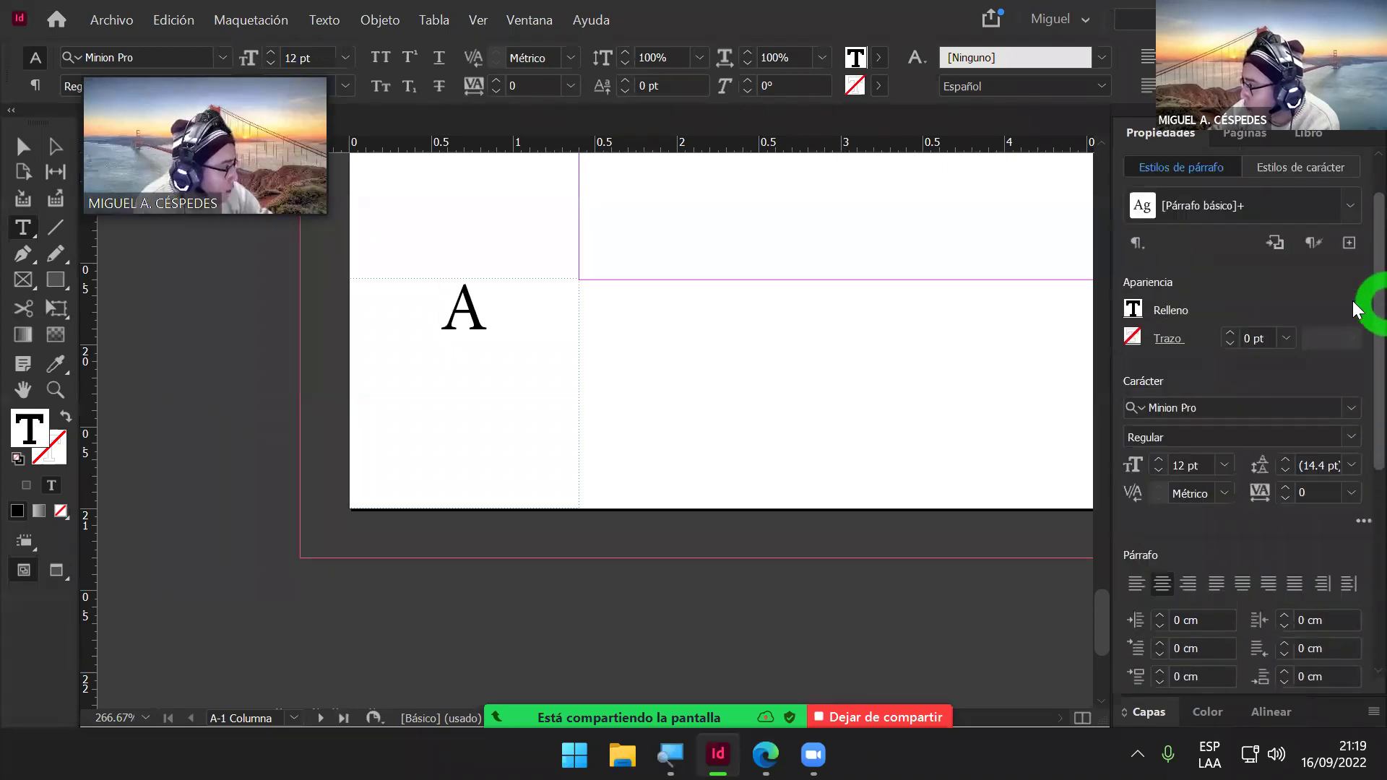
{"action": "scroll", "coordinate": [1355, 260], "scroll_direction": "up", "scroll_amount": 1}
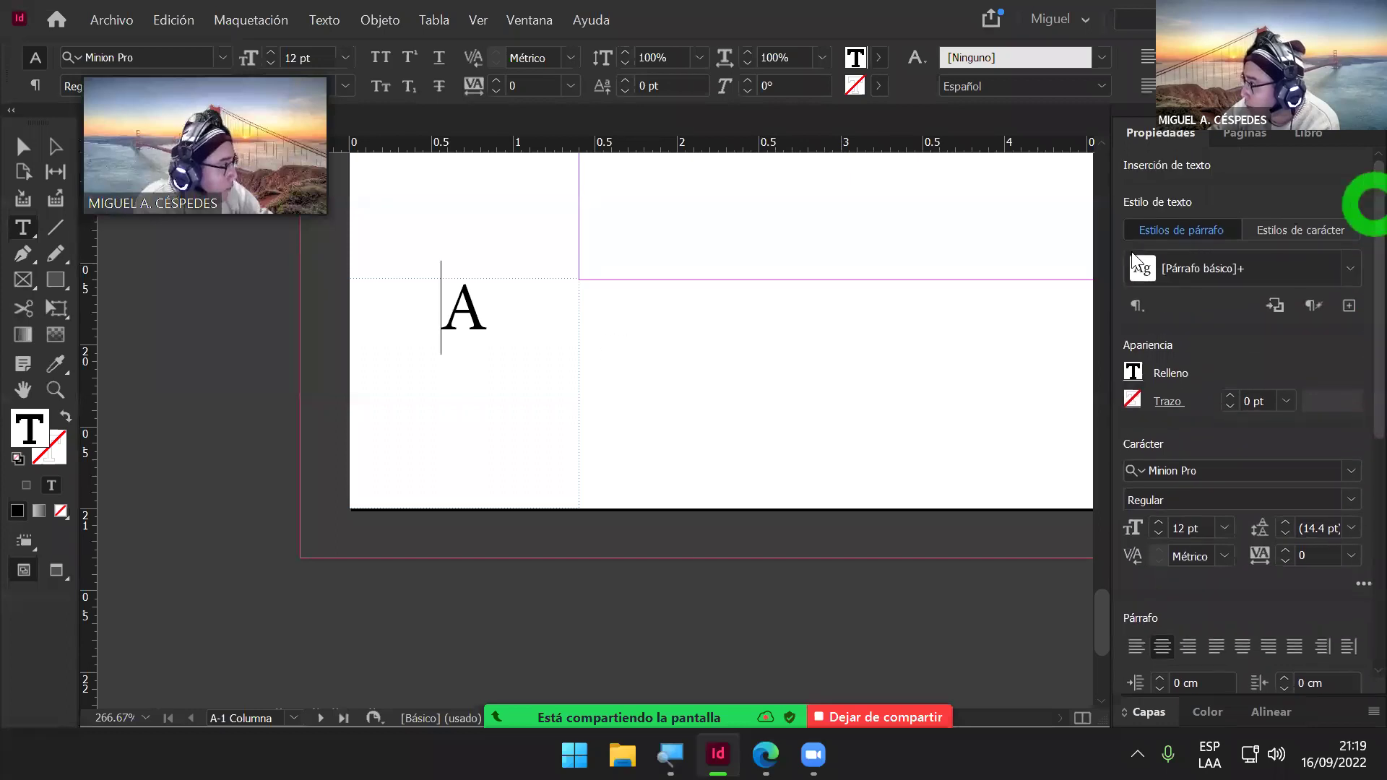
Step: Select the page number character, collapse the additional paragraph options and examine its expanded character options
{"action": "left_click", "coordinate": [477, 312]}
{"action": "left_click_drag", "start_coordinate": [477, 312], "coordinate": [433, 310]}
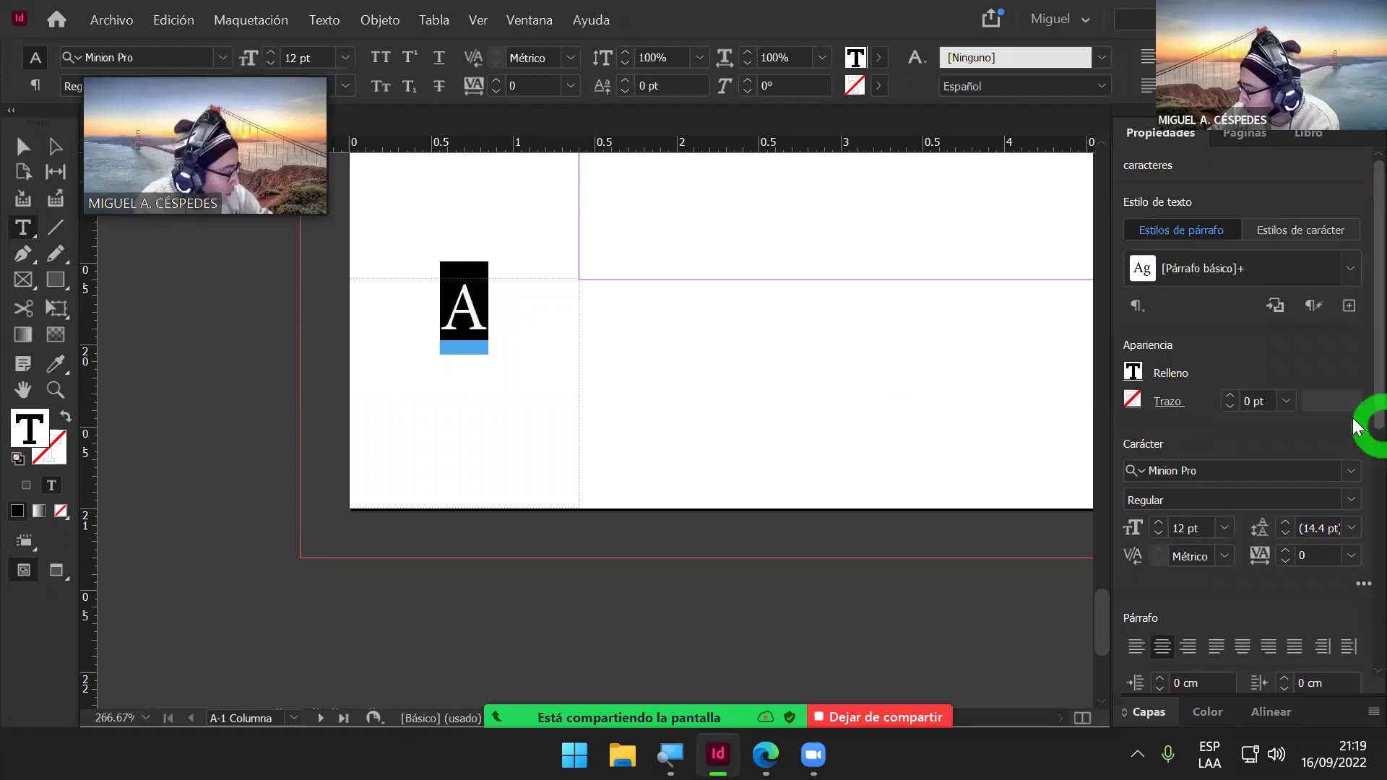
{"action": "left_click", "coordinate": [1356, 378]}
{"action": "left_click_drag", "start_coordinate": [1355, 377], "coordinate": [1356, 632]}
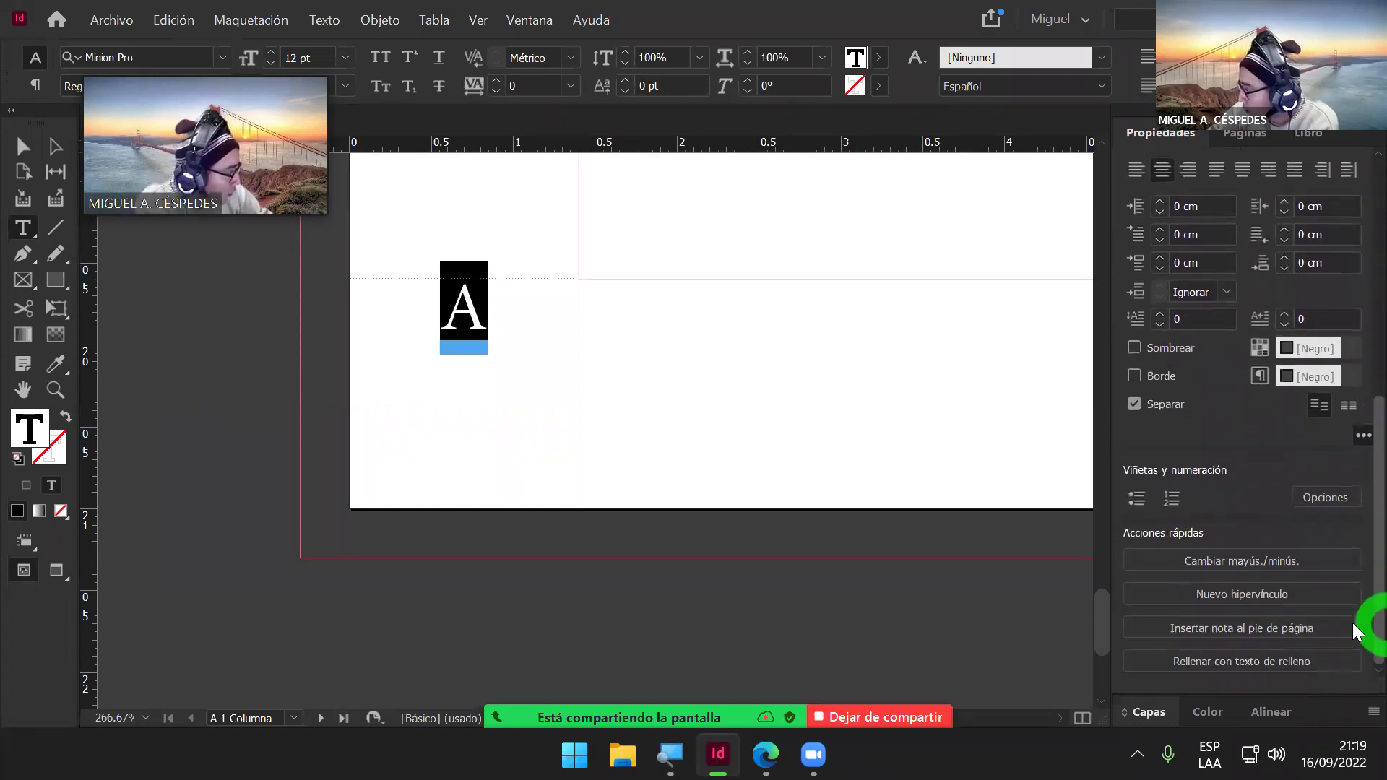
{"action": "left_click", "coordinate": [1363, 437]}
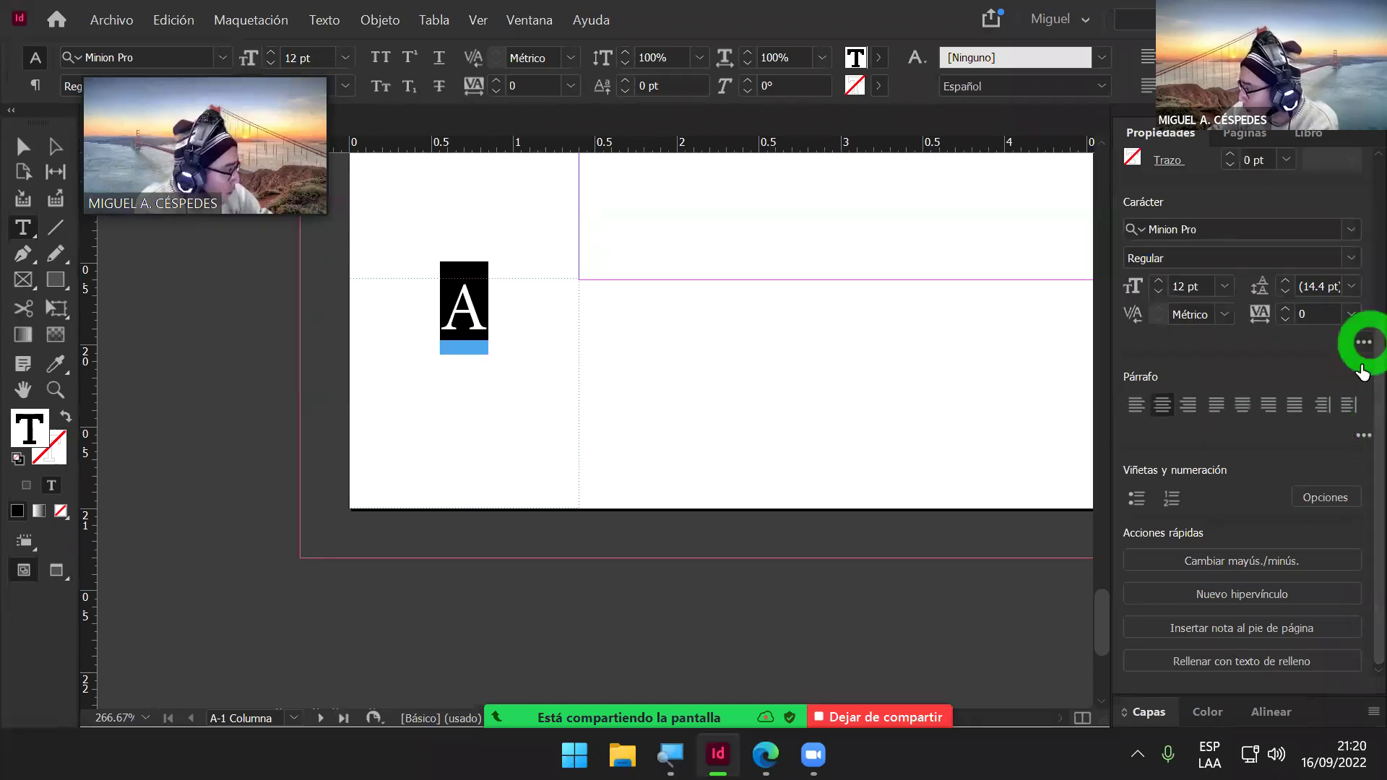
{"action": "left_click", "coordinate": [1363, 342]}
{"action": "scroll", "coordinate": [1353, 451], "scroll_direction": "down", "scroll_amount": 2}
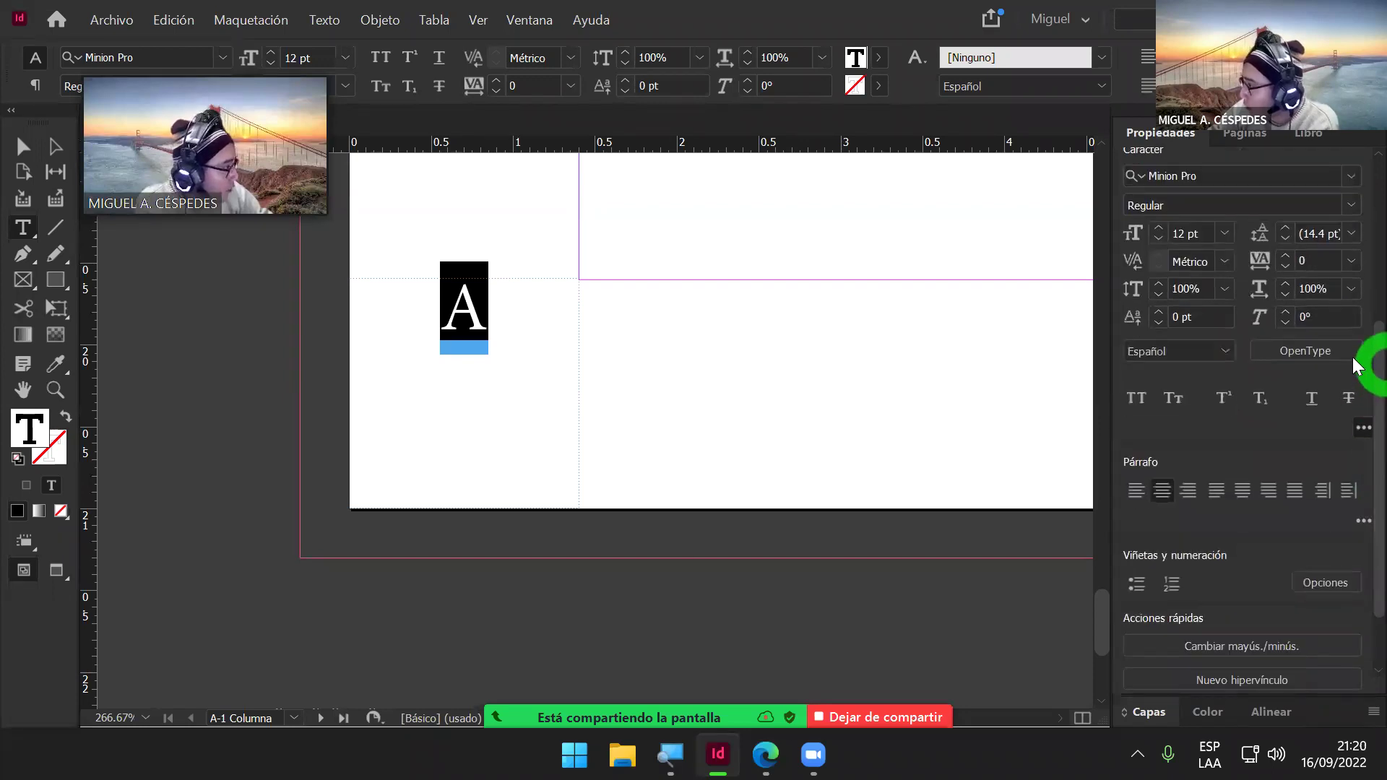
{"action": "scroll", "coordinate": [1353, 361], "scroll_direction": "up", "scroll_amount": 6}
{"action": "scroll", "coordinate": [1358, 189], "scroll_direction": "up", "scroll_amount": 1}
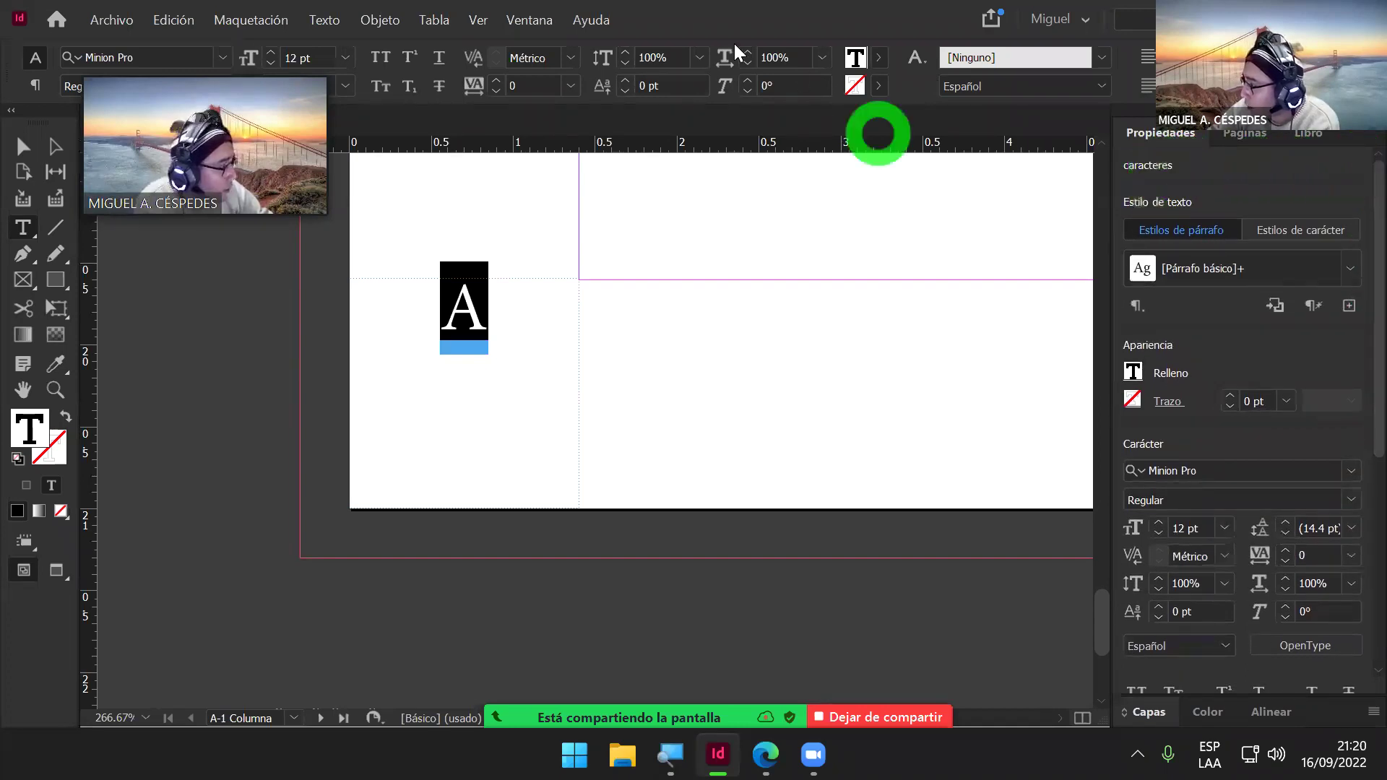
Step: Hide the Propiedades window and display it again
{"action": "left_click", "coordinate": [523, 22]}
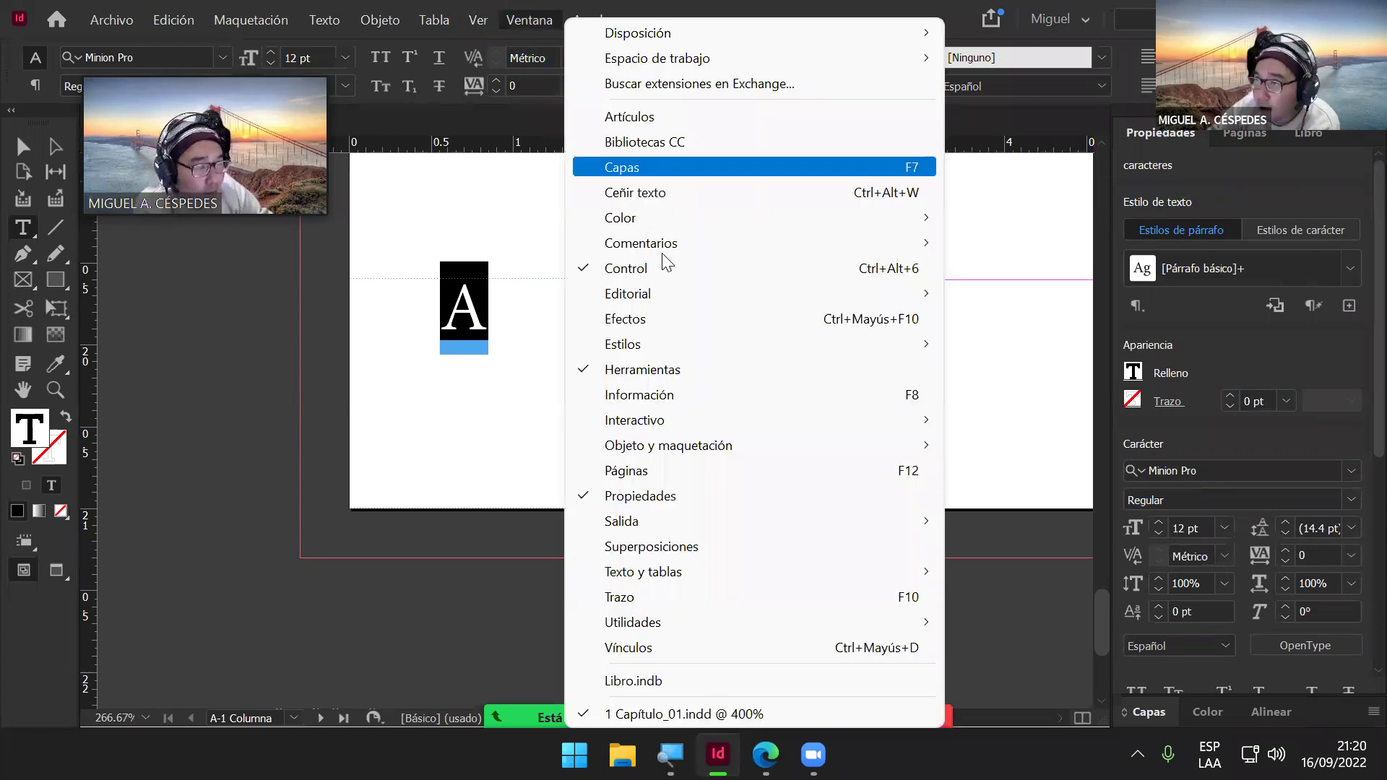
{"action": "left_click", "coordinate": [682, 496]}
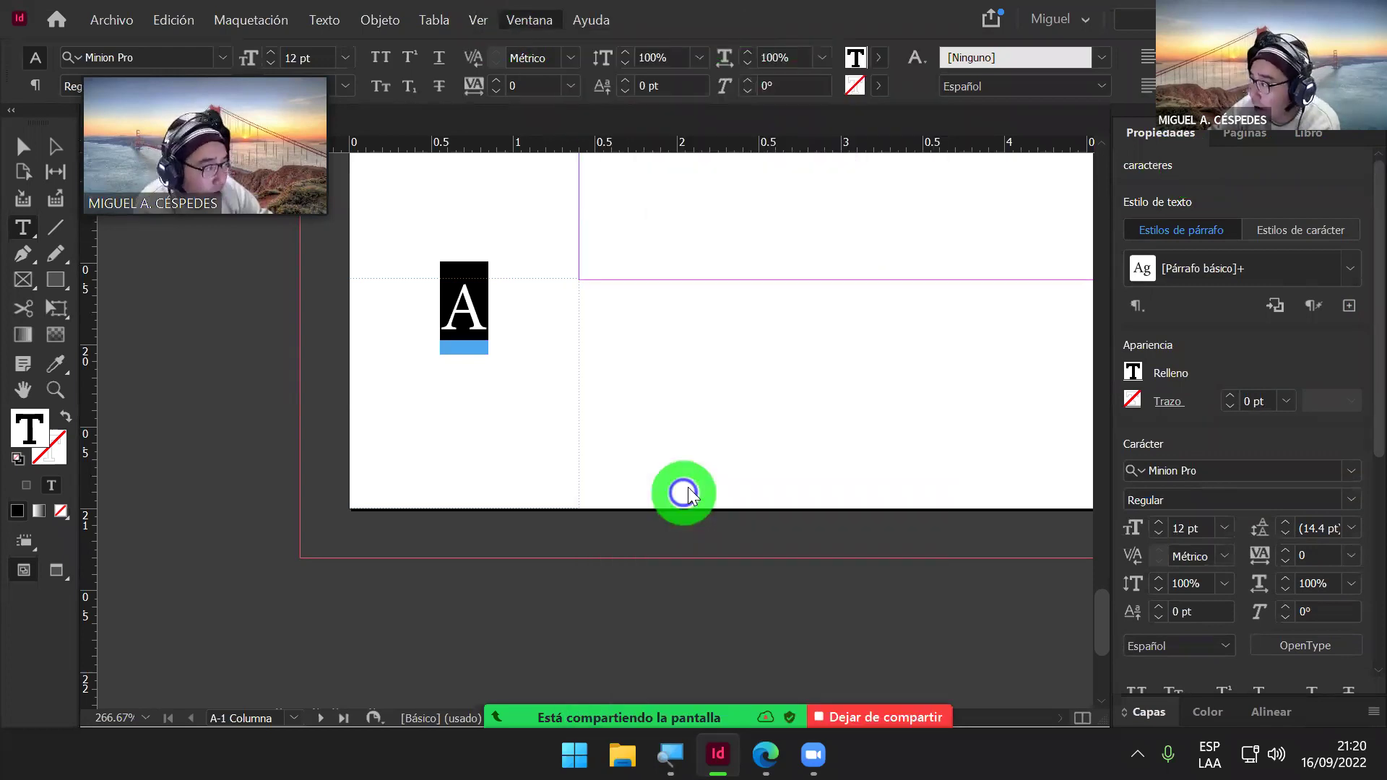
{"action": "key", "text": "ctrl+alt+0"}
{"action": "left_click", "coordinate": [522, 21]}
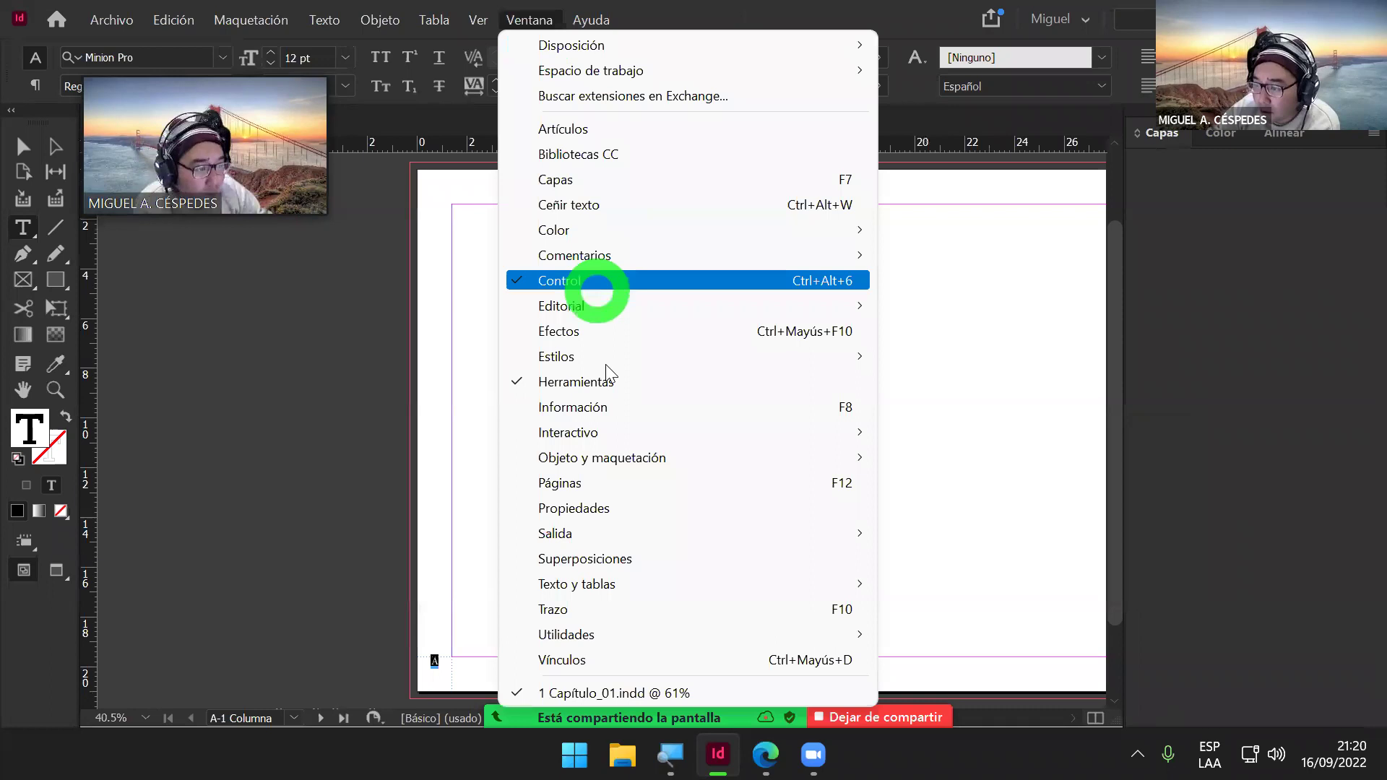
{"action": "left_click", "coordinate": [622, 508]}
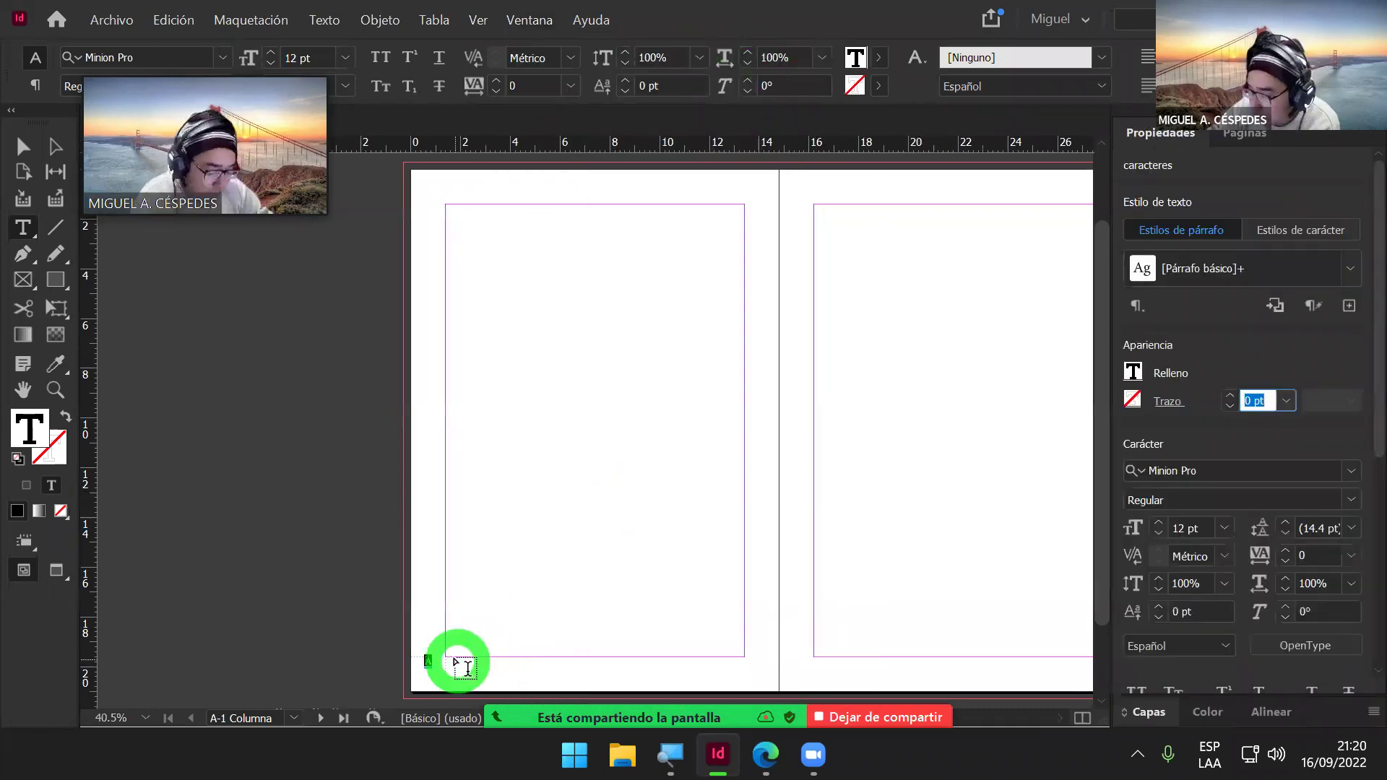
Step: Compare the properties offered for the page number's text frame on A-1 Columna with those offered when nothing is selected
{"action": "scroll", "coordinate": [454, 659], "scroll_direction": "left", "scroll_amount": 2}
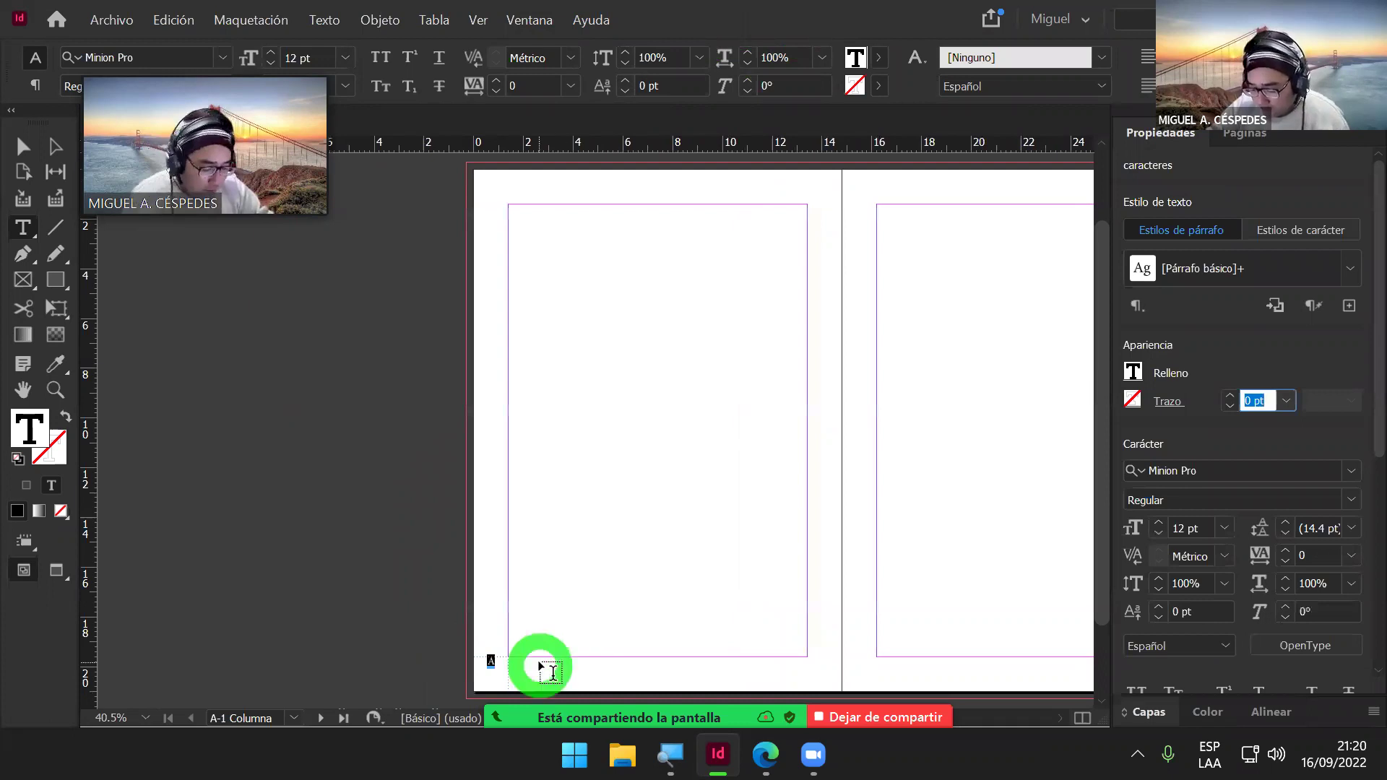
{"action": "key", "text": "ctrl+1"}
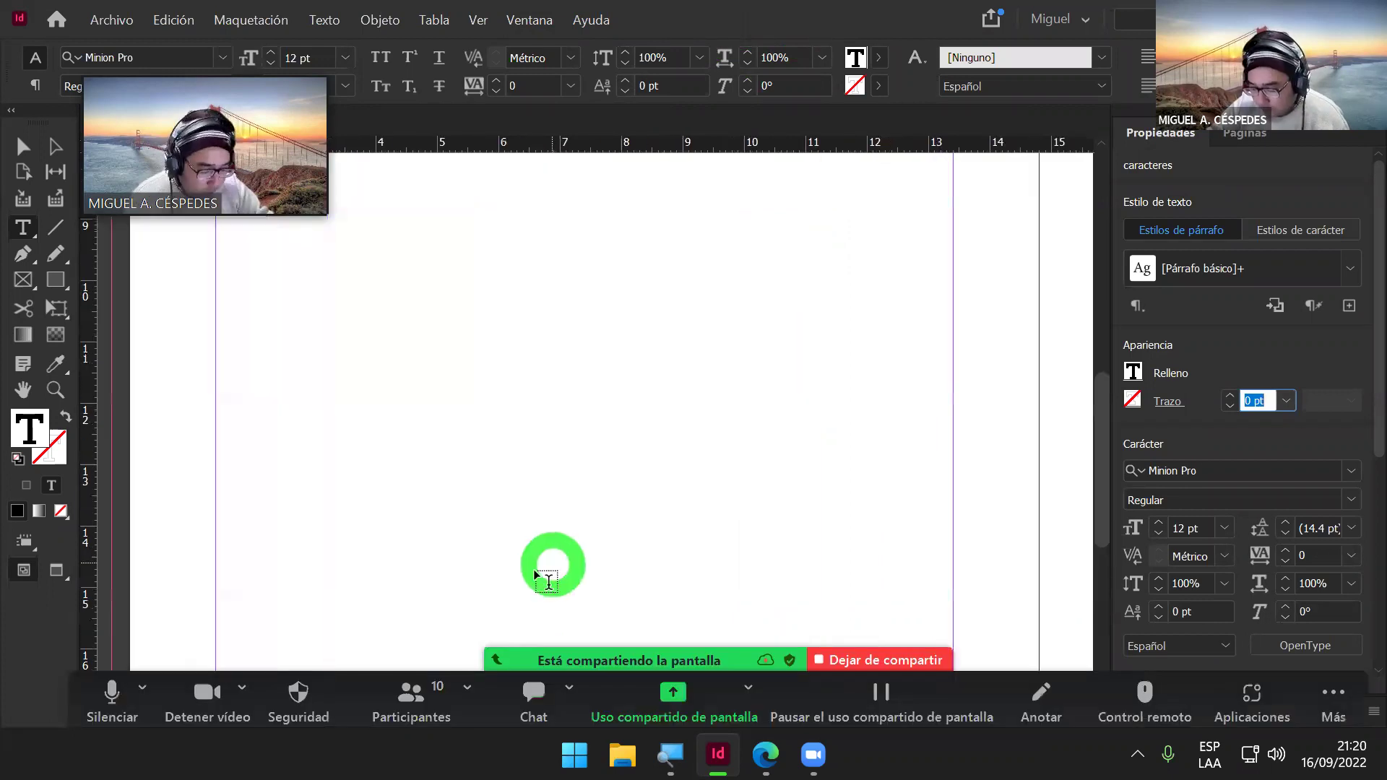
{"action": "scroll", "coordinate": [510, 567], "scroll_direction": "down", "scroll_amount": 2}
{"action": "scroll", "coordinate": [245, 578], "scroll_direction": "up", "scroll_amount": 2}
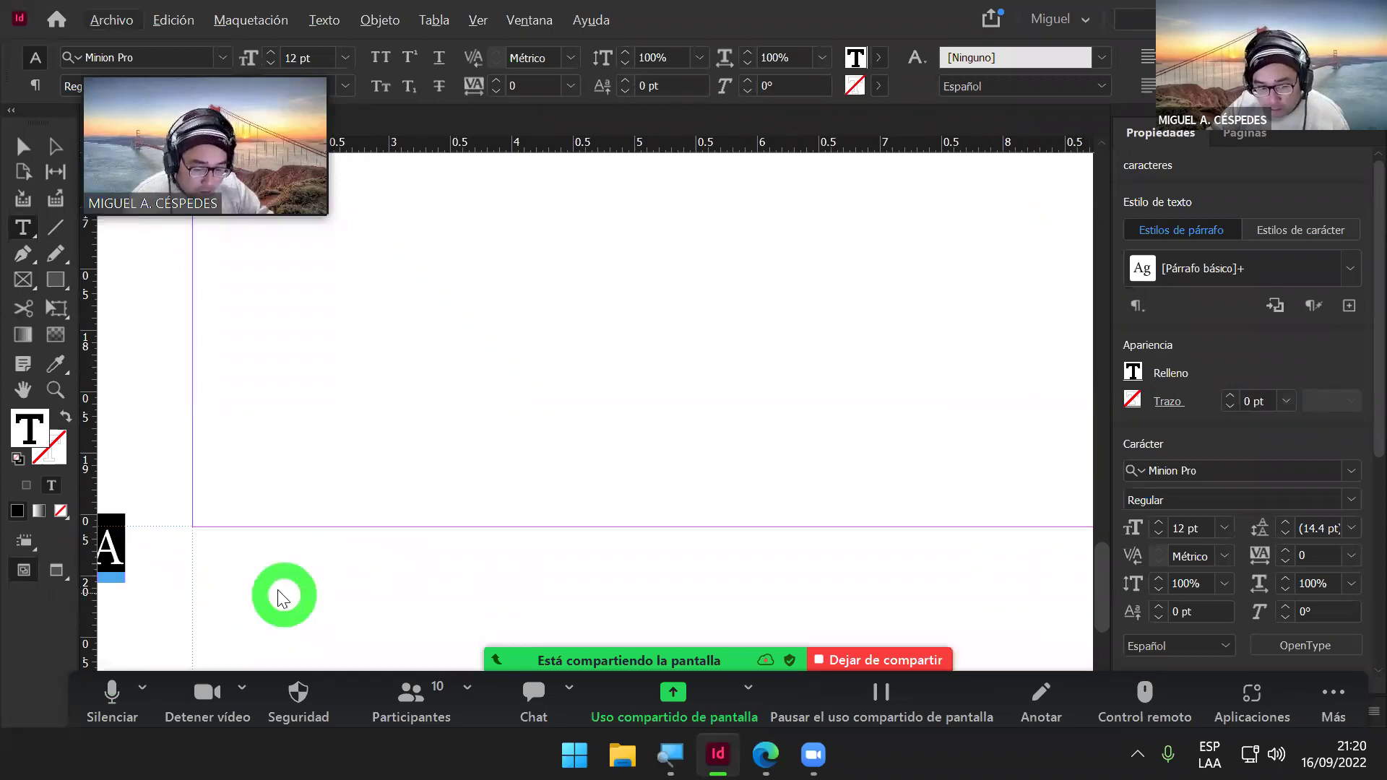
{"action": "key", "text": "h"}
{"action": "left_click_drag", "start_coordinate": [294, 434], "coordinate": [542, 378]}
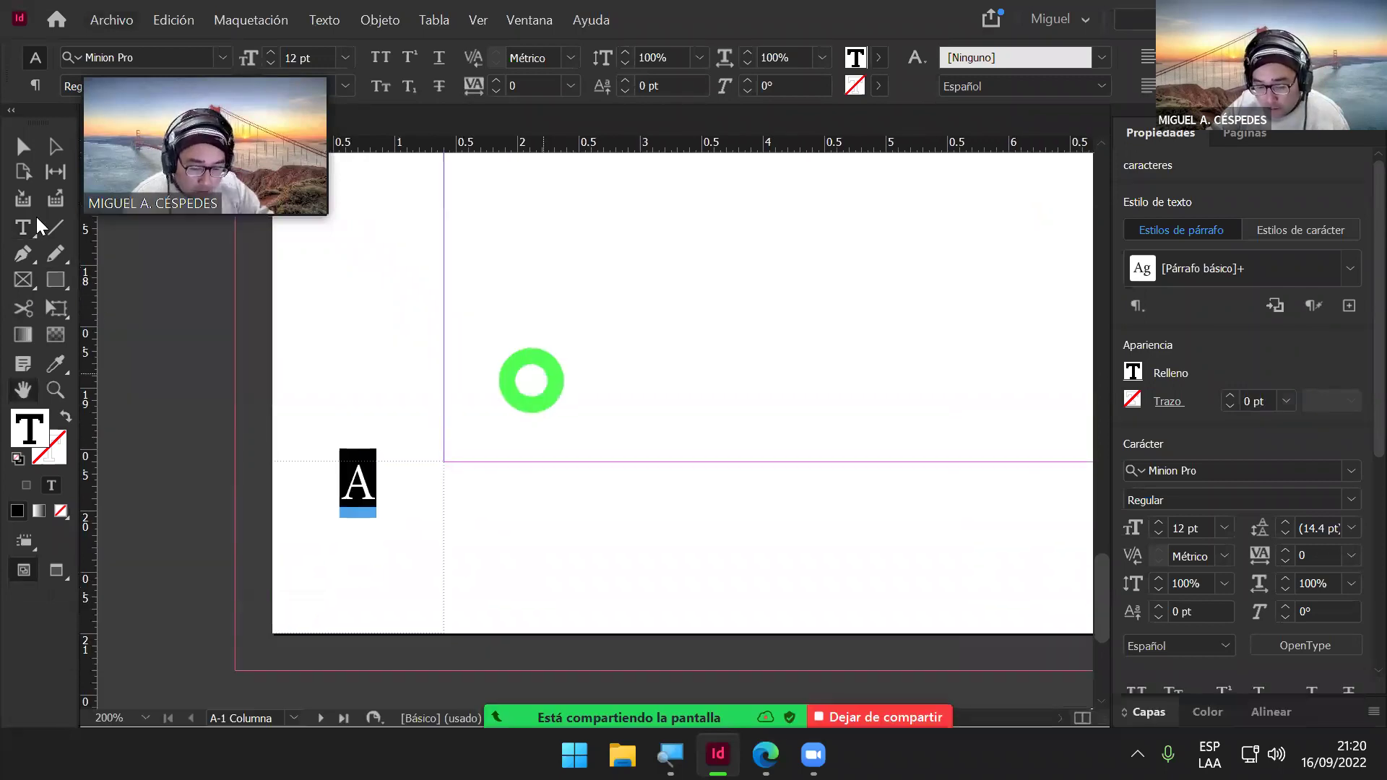
{"action": "left_click", "coordinate": [23, 147]}
{"action": "left_click", "coordinate": [345, 444]}
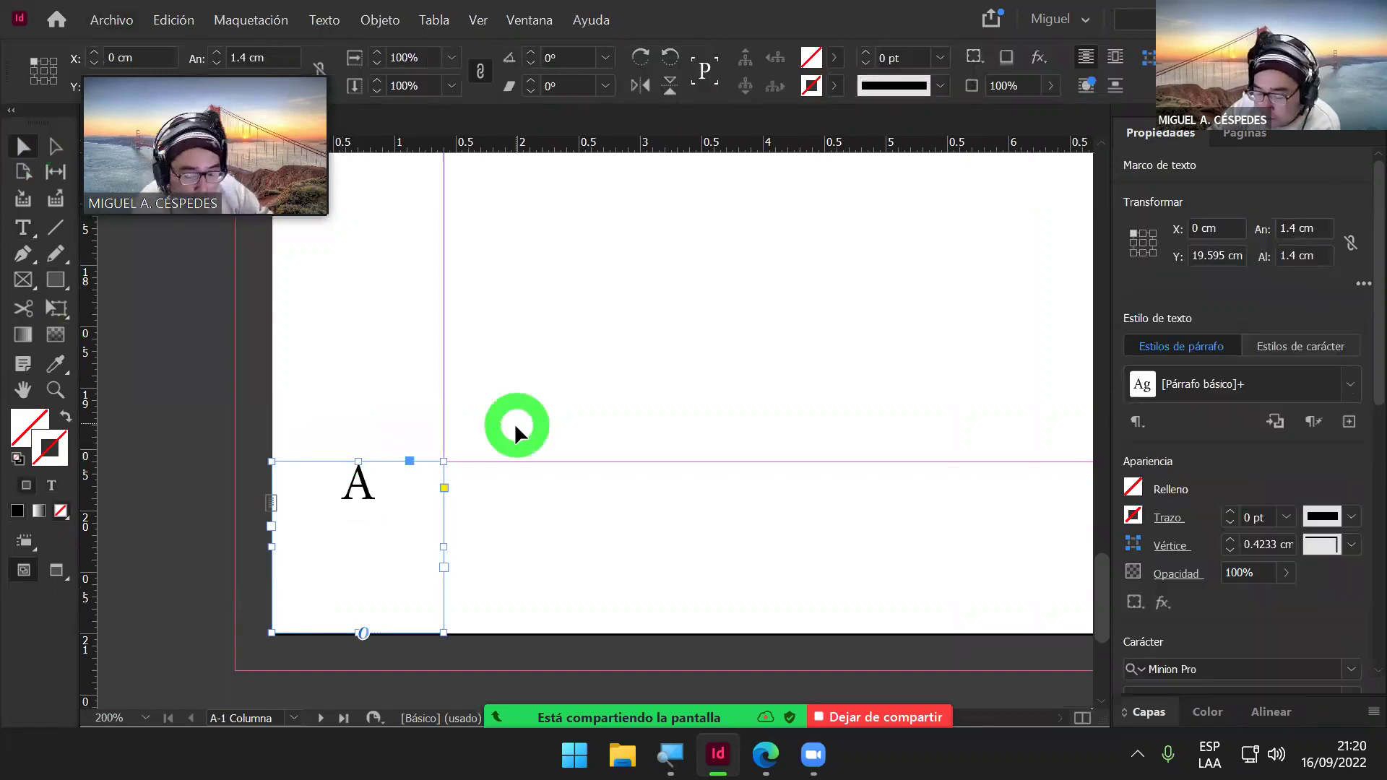
{"action": "left_click", "coordinate": [526, 497]}
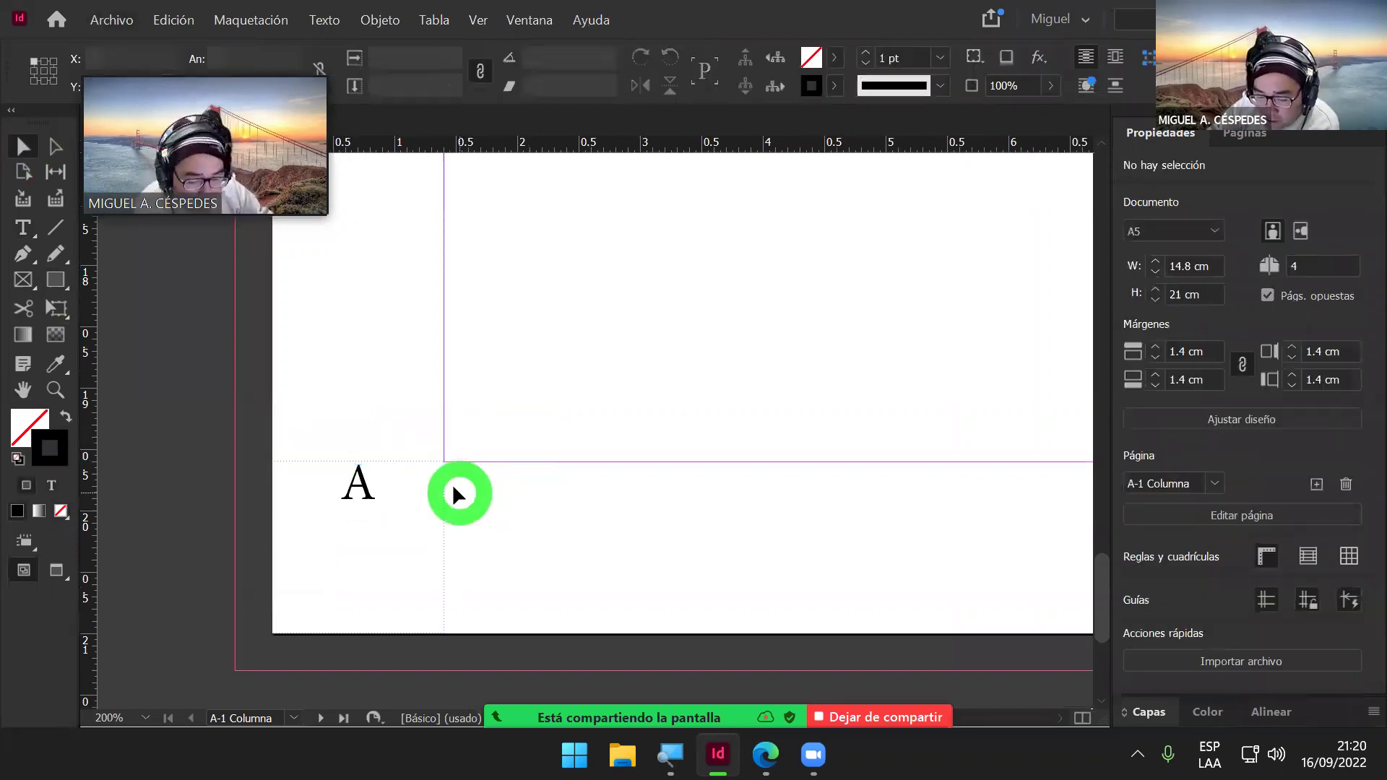
Step: Select the page number's text frame and examine its properties through the paragraph, alignment and text frame options
{"action": "left_click", "coordinate": [442, 491]}
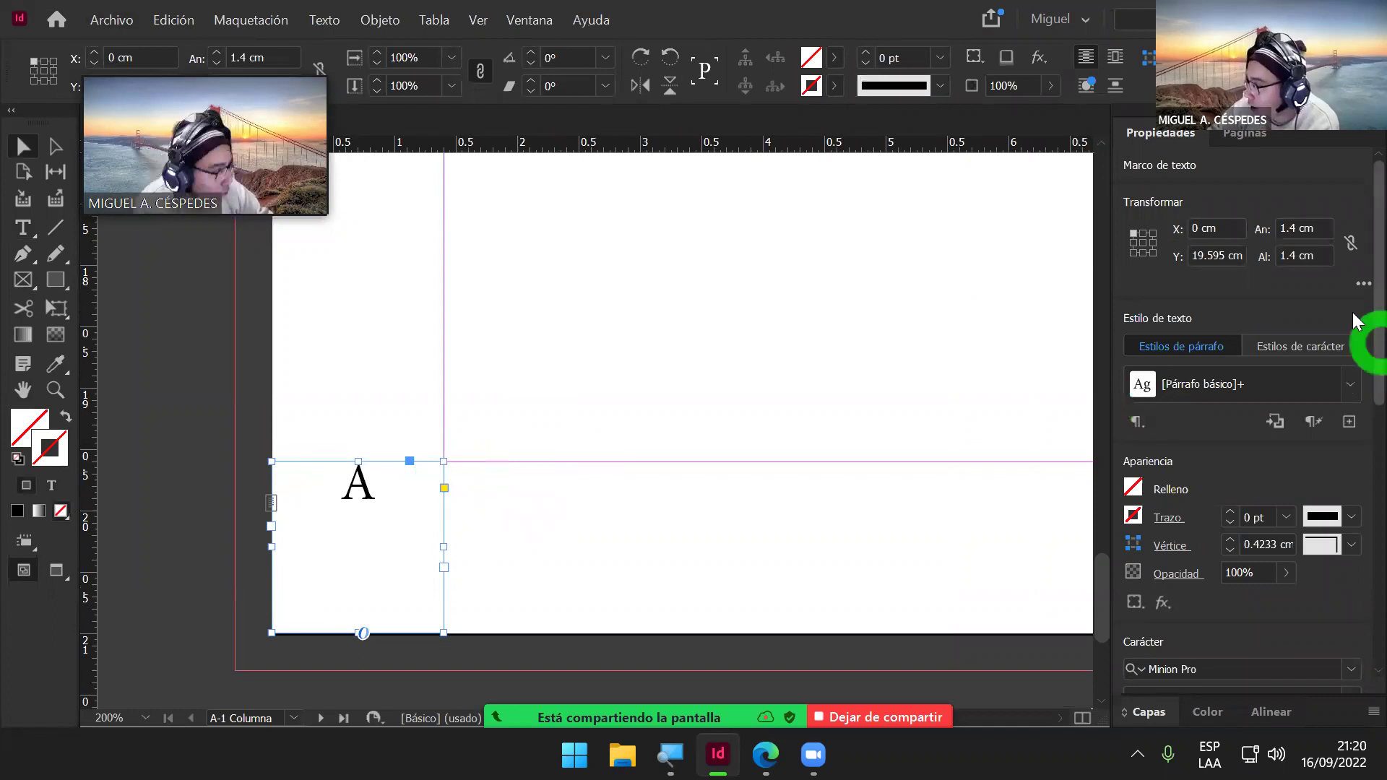
{"action": "scroll", "coordinate": [1355, 282], "scroll_direction": "down", "scroll_amount": 3}
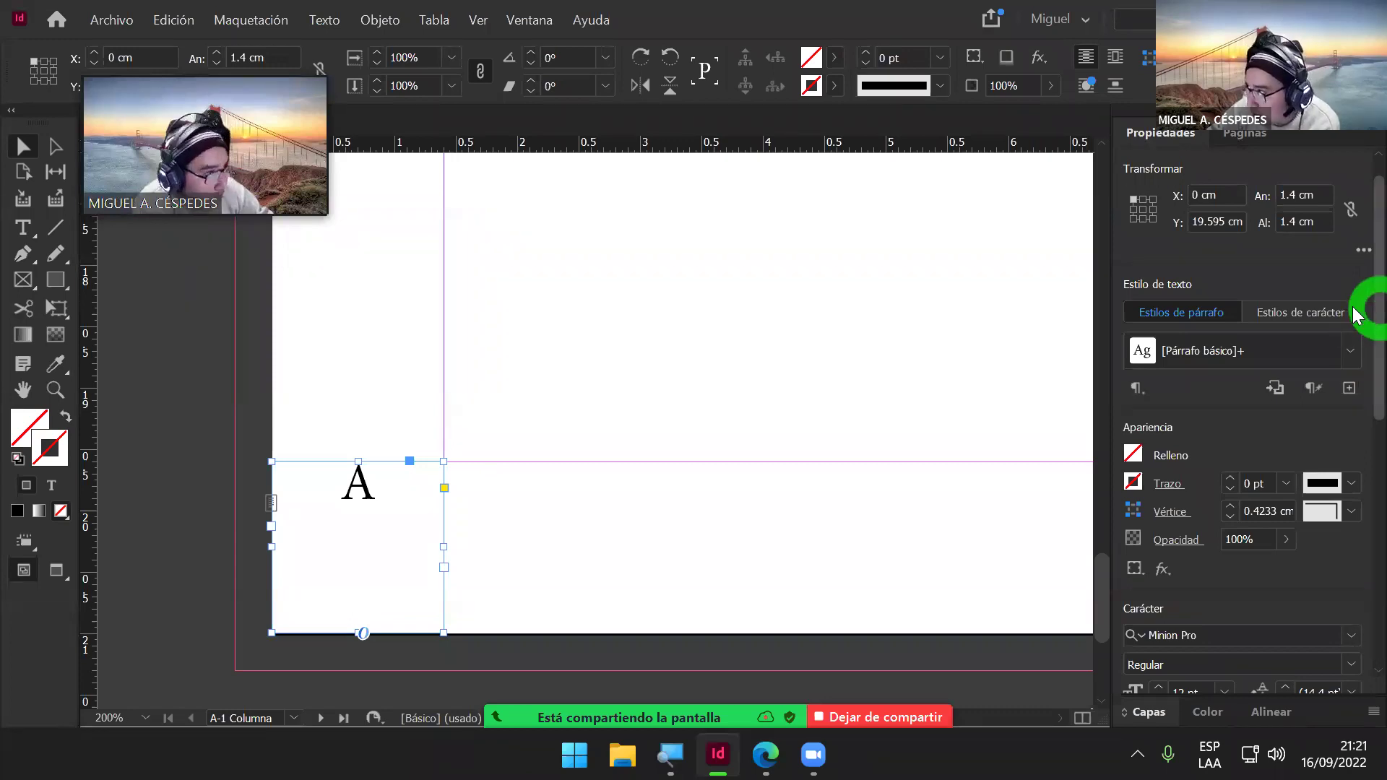
{"action": "scroll", "coordinate": [1354, 339], "scroll_direction": "down", "scroll_amount": 5}
{"action": "scroll", "coordinate": [1354, 452], "scroll_direction": "down", "scroll_amount": 5}
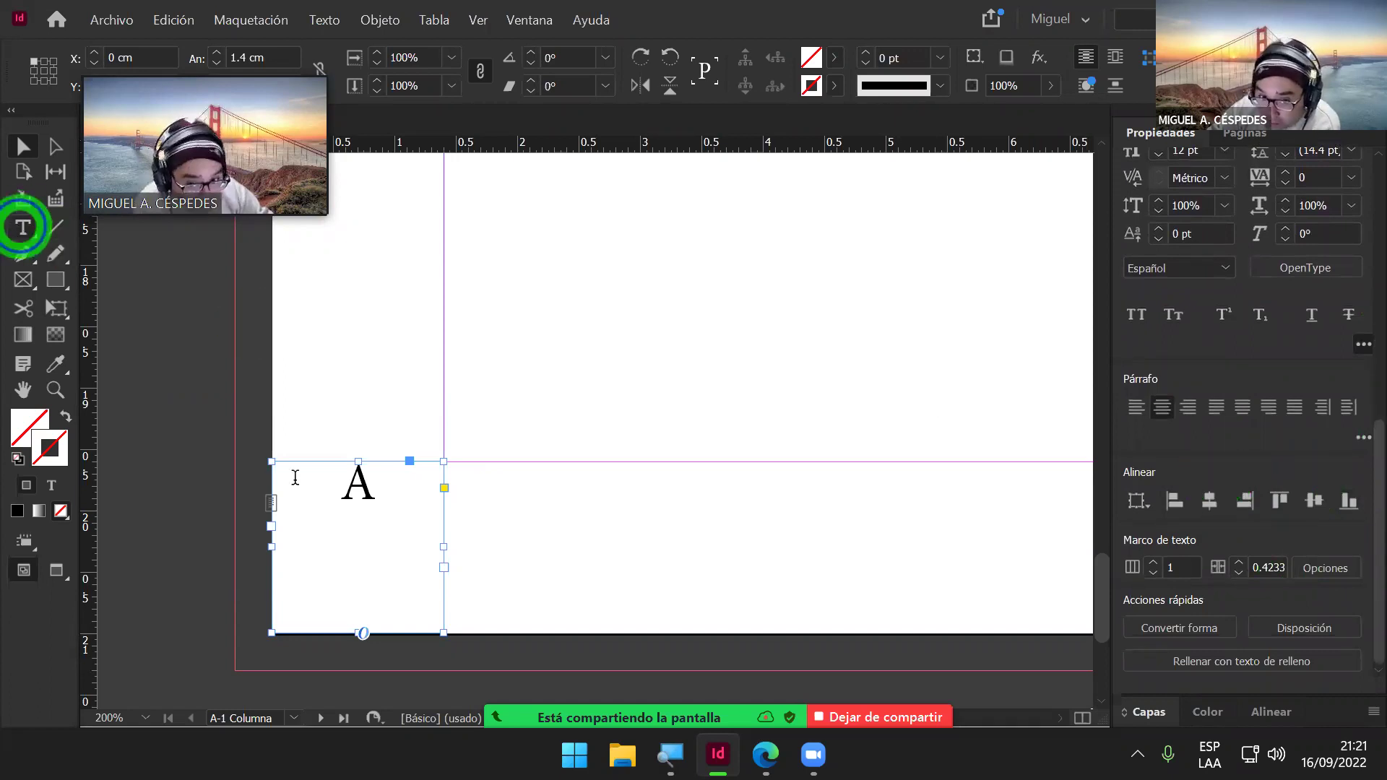
Step: Select the page number character, expand the additional paragraph options and examine the properties available for text
{"action": "left_click", "coordinate": [23, 228]}
{"action": "left_click", "coordinate": [361, 502]}
{"action": "left_click_drag", "start_coordinate": [340, 495], "coordinate": [338, 496]}
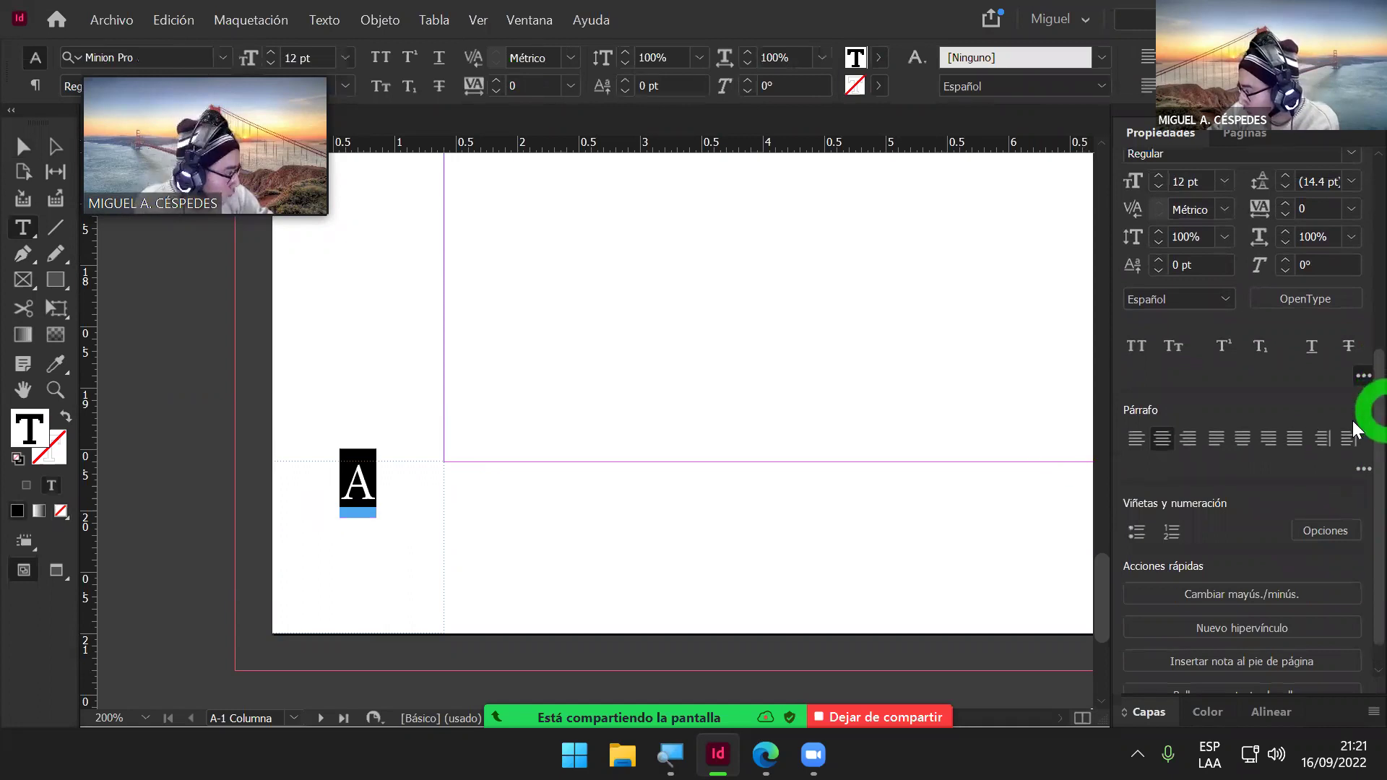
{"action": "left_click", "coordinate": [1364, 469]}
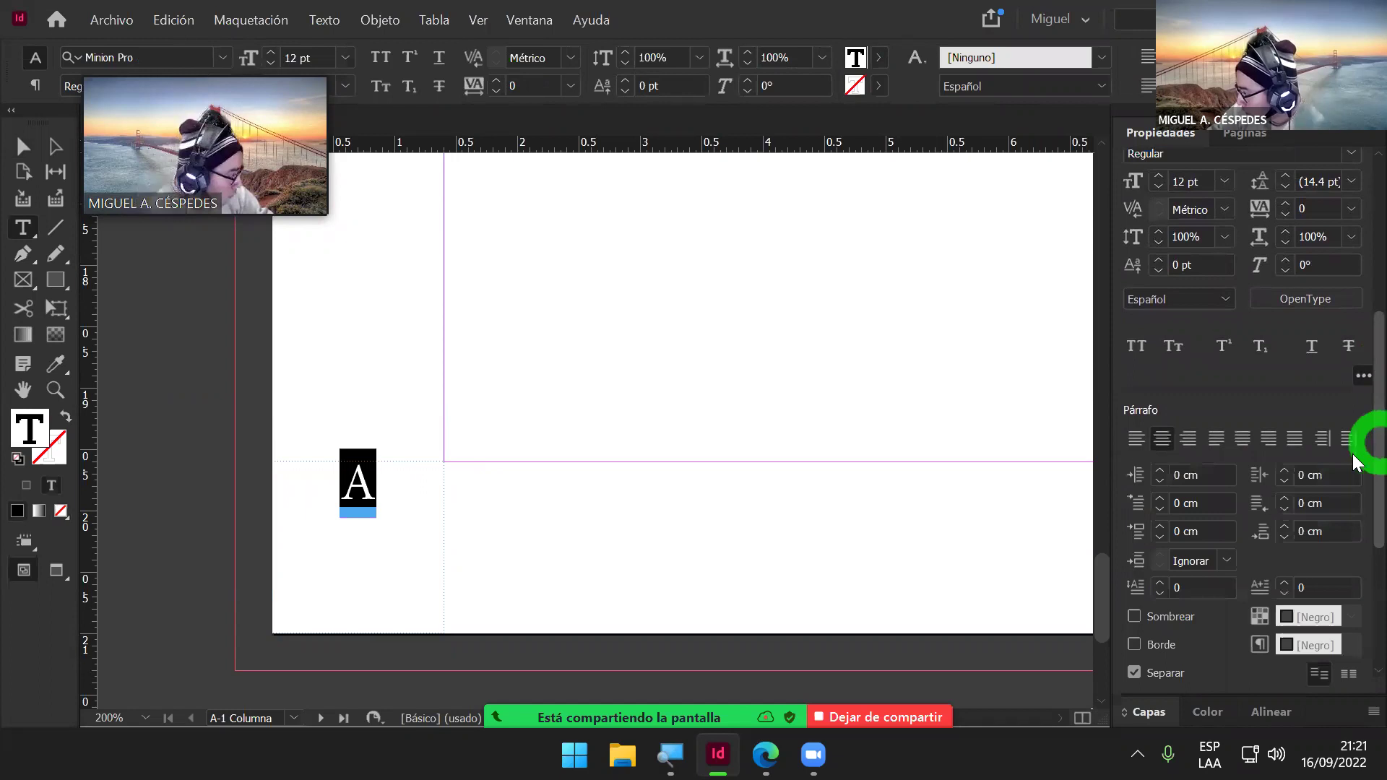
{"action": "scroll", "coordinate": [1353, 463], "scroll_direction": "down", "scroll_amount": 3}
{"action": "scroll", "coordinate": [1352, 511], "scroll_direction": "down", "scroll_amount": 4}
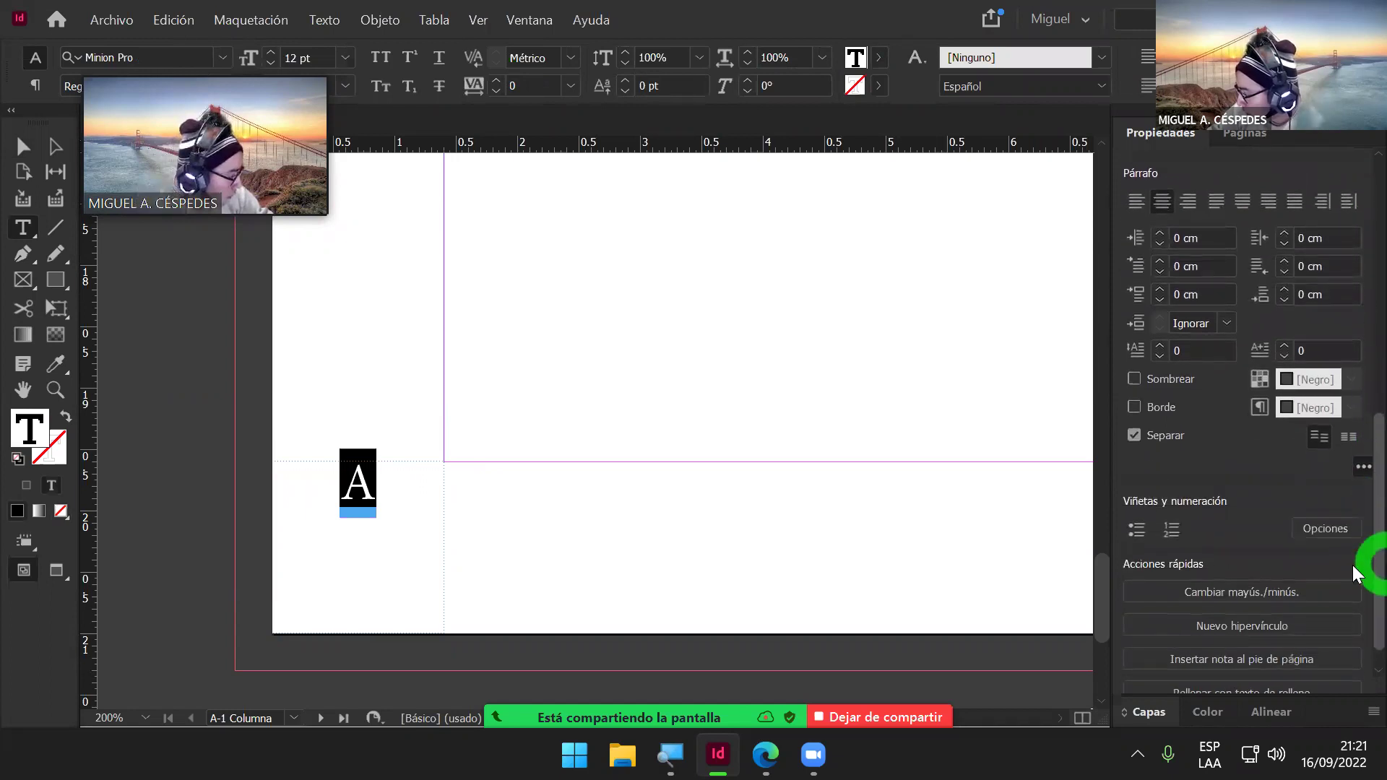
{"action": "scroll", "coordinate": [1353, 548], "scroll_direction": "up", "scroll_amount": 10}
{"action": "scroll", "coordinate": [1353, 325], "scroll_direction": "up", "scroll_amount": 5}
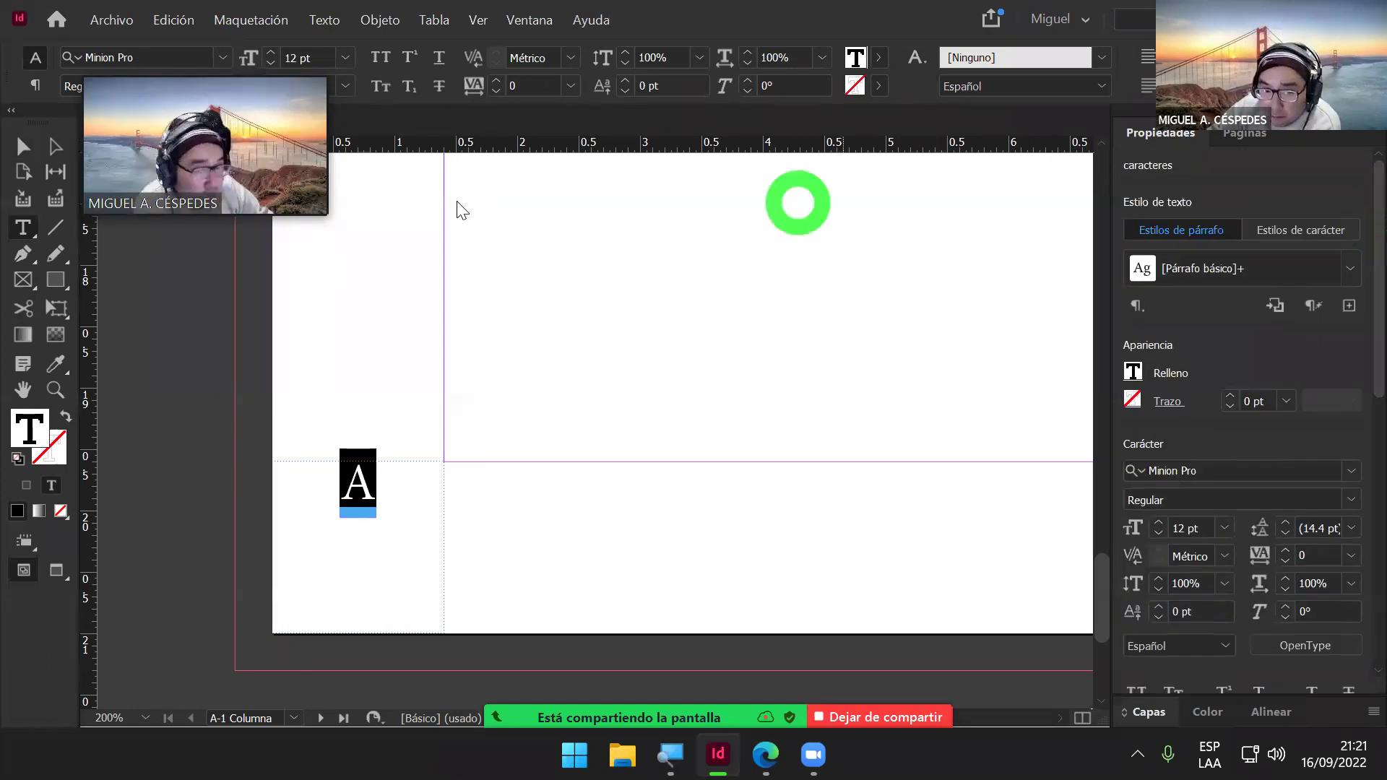
{"action": "mouse_move", "coordinate": [363, 485]}
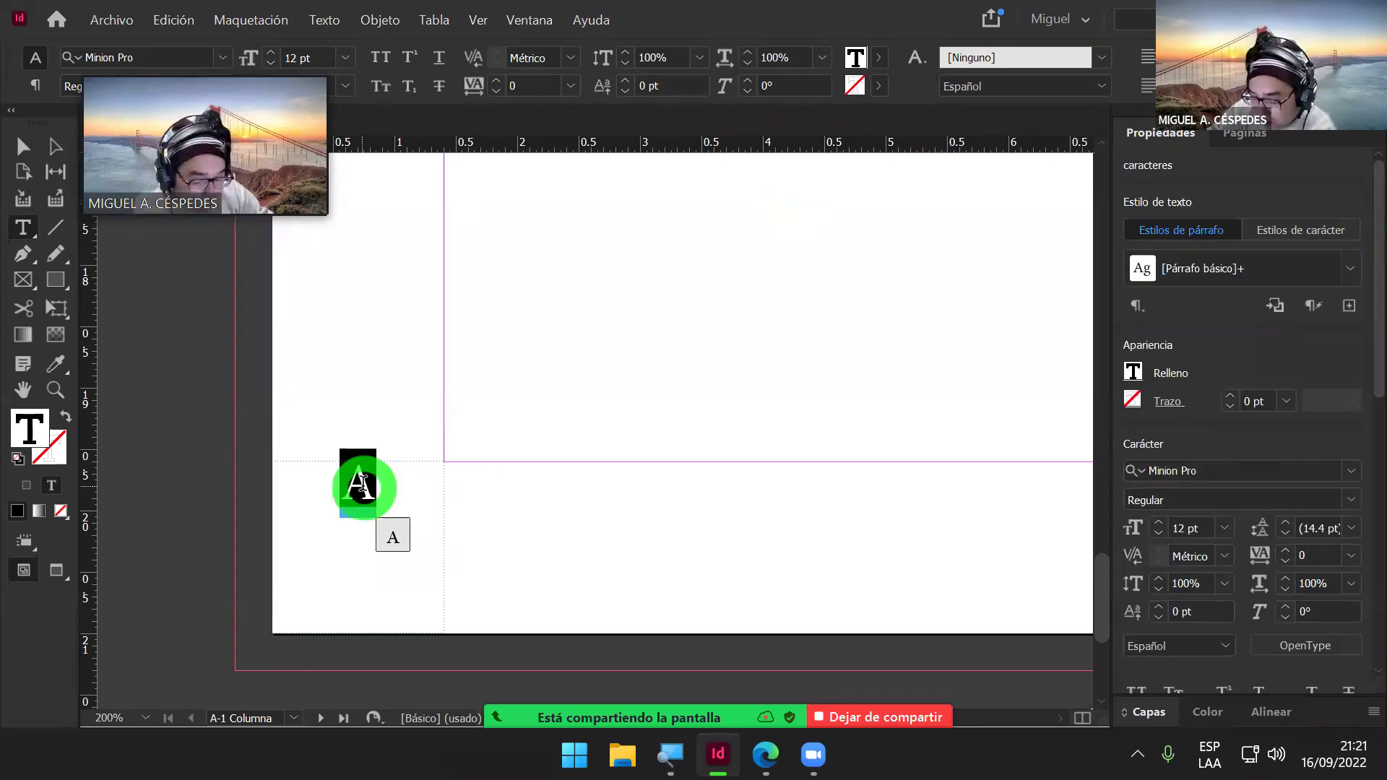
Step: Select the page number's text frame as an object and inspect its properties as far as the Alinear options
{"action": "left_click", "coordinate": [17, 146]}
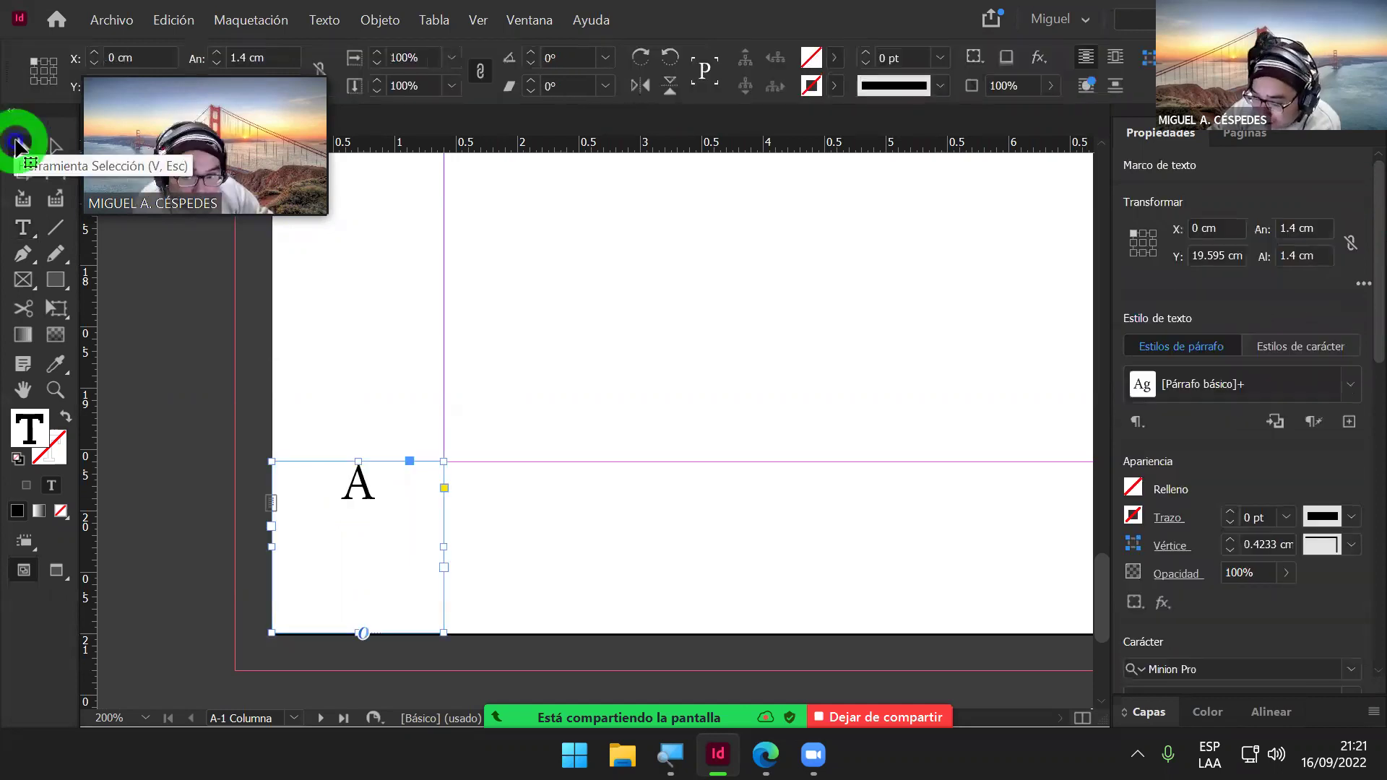
{"action": "left_click", "coordinate": [382, 464]}
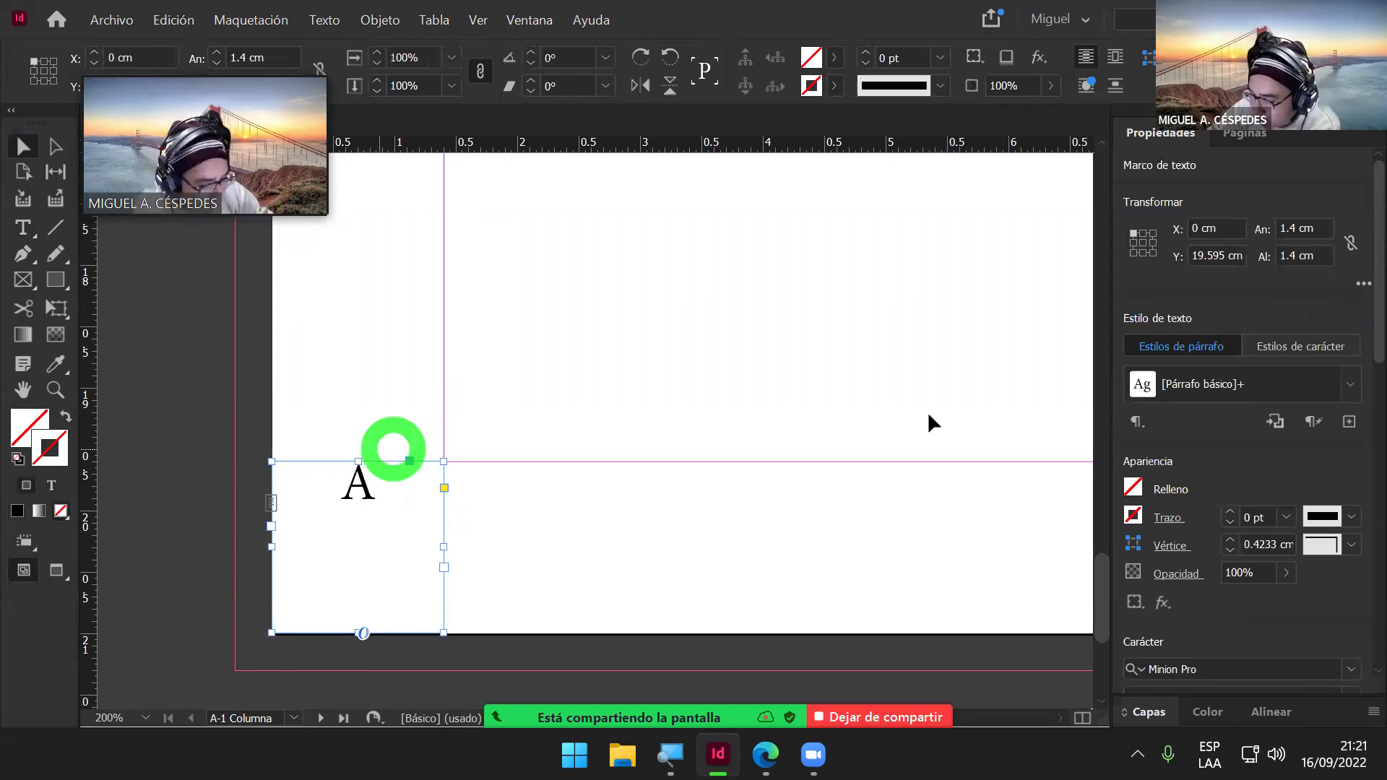
{"action": "left_click_drag", "start_coordinate": [1361, 418], "coordinate": [1353, 318]}
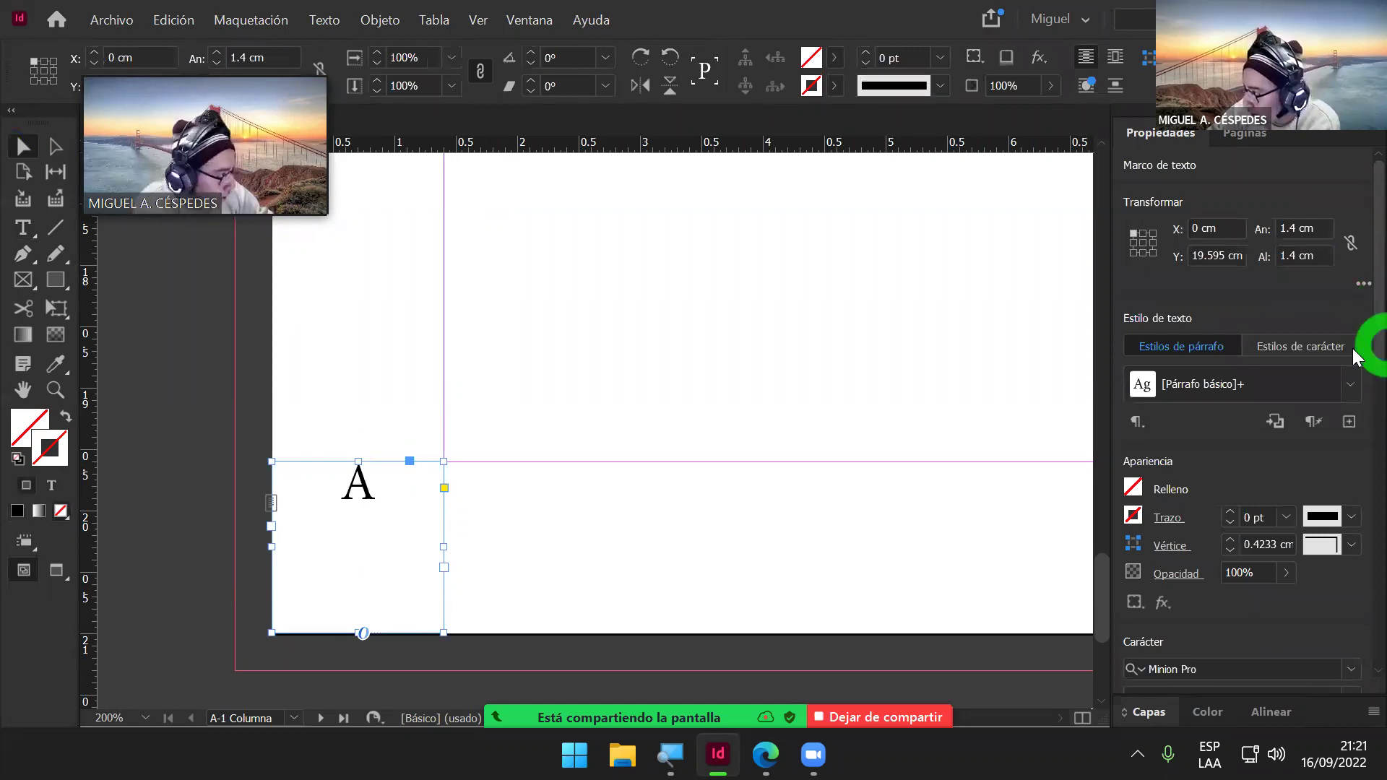
{"action": "left_click_drag", "start_coordinate": [1353, 349], "coordinate": [391, 505]}
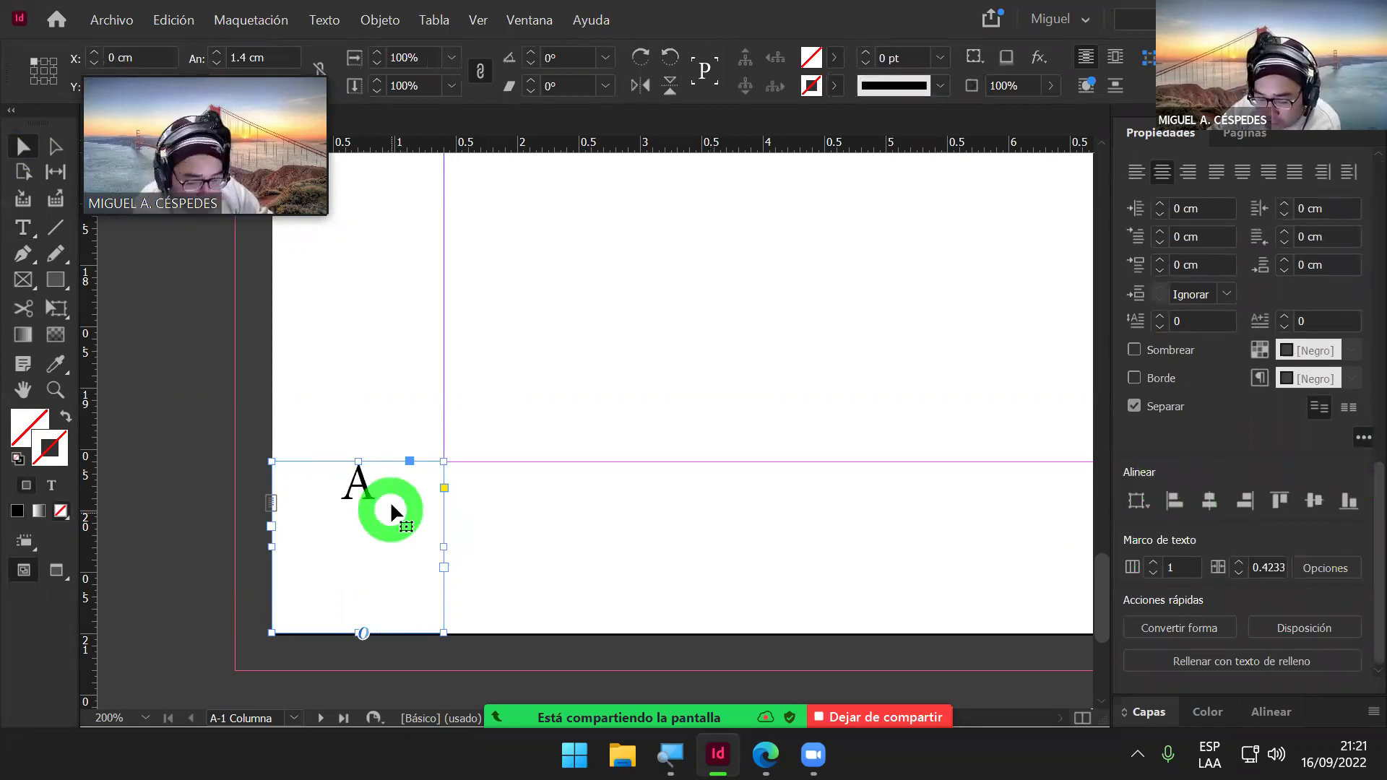
Step: Try to align the page number's text frame by its horizontal and vertical centres
{"action": "left_click", "coordinate": [1217, 501]}
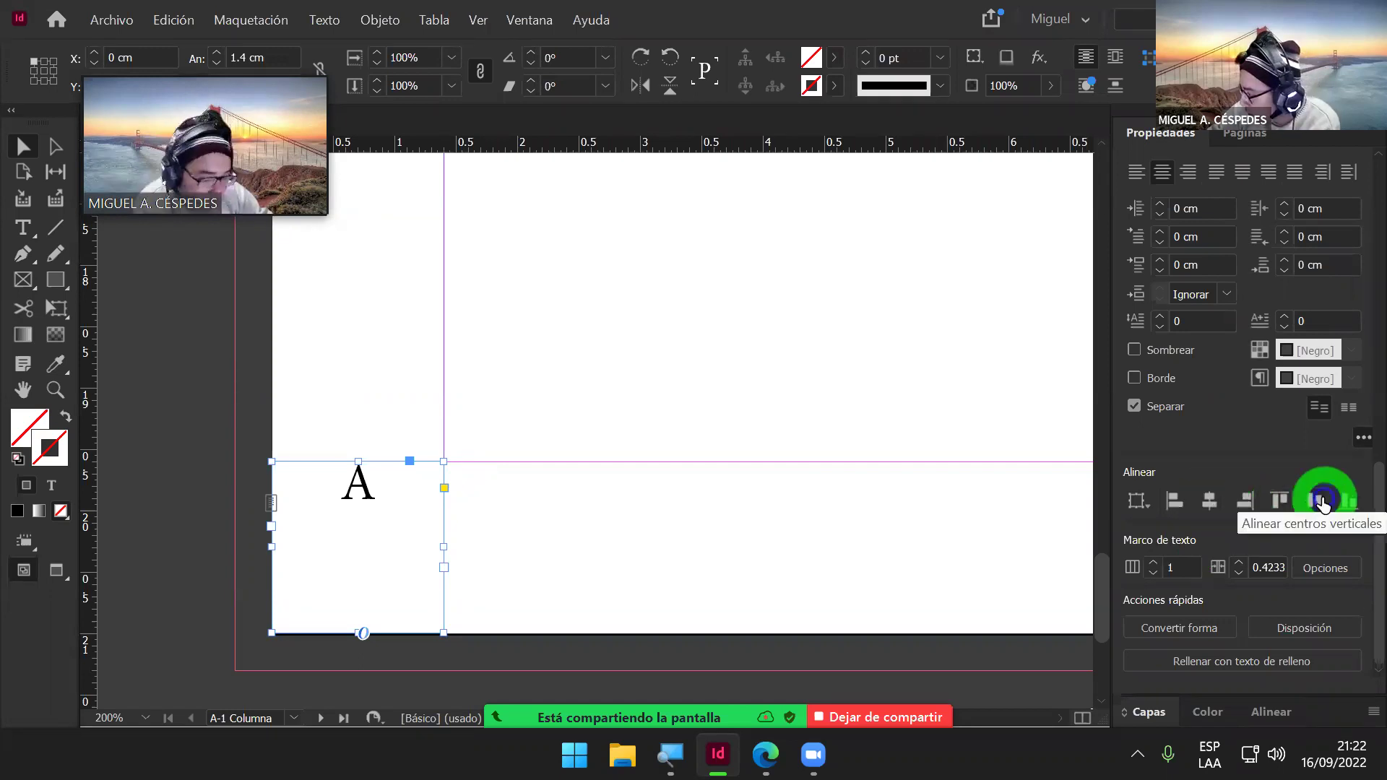
{"action": "left_click", "coordinate": [478, 510]}
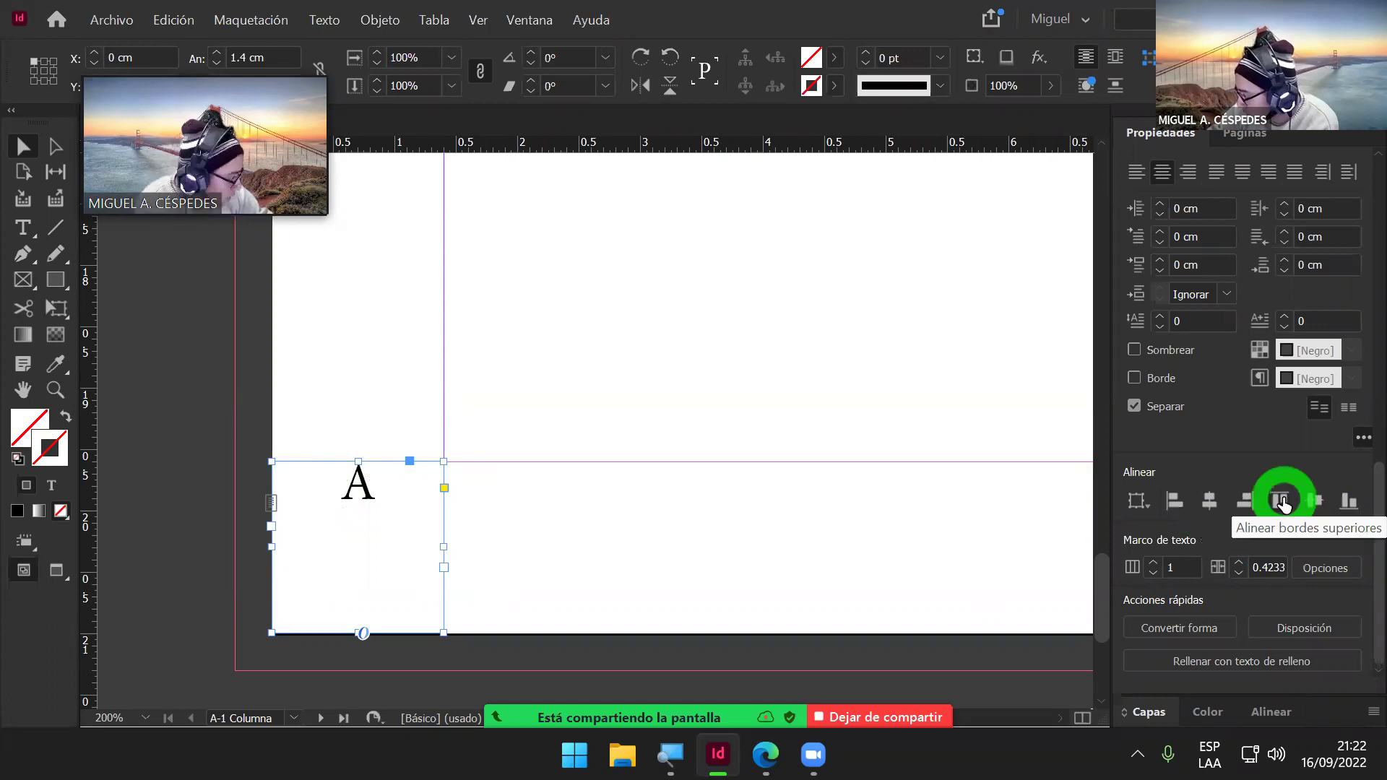
{"action": "left_click", "coordinate": [1320, 505]}
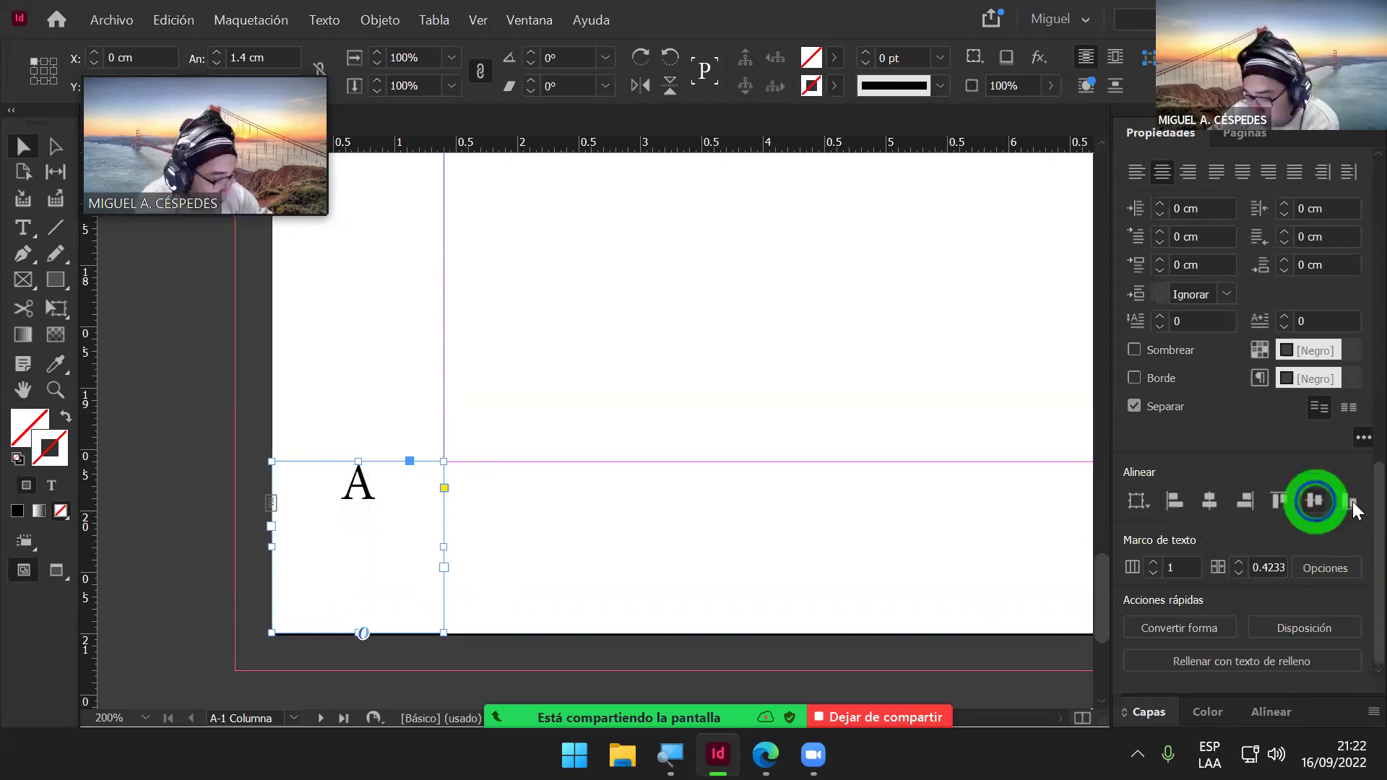
Step: Review the text frame's complete properties, from Transformar and Carácter to Párrafo, Alinear and Marco de texto
{"action": "scroll", "coordinate": [1353, 519], "scroll_direction": "up", "scroll_amount": 10}
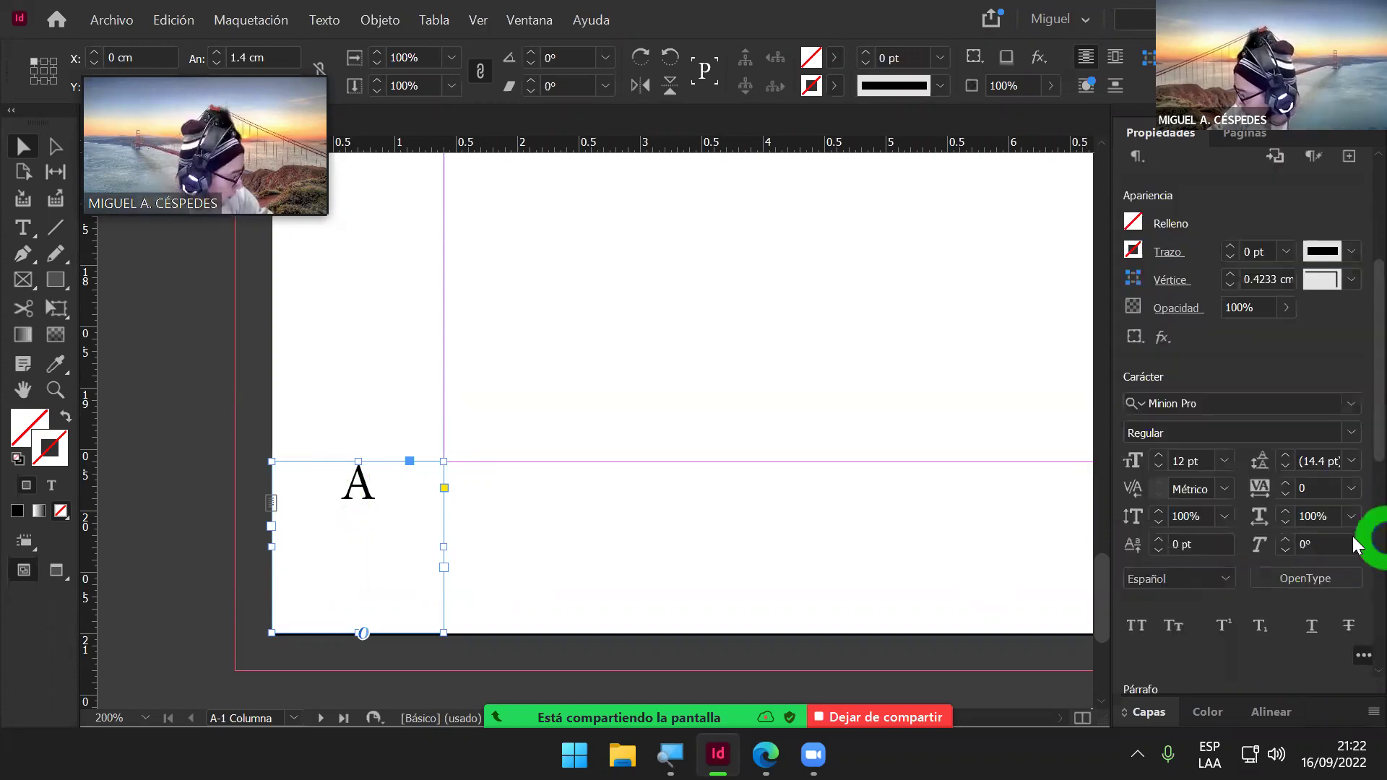
{"action": "scroll", "coordinate": [1354, 534], "scroll_direction": "down", "scroll_amount": 5}
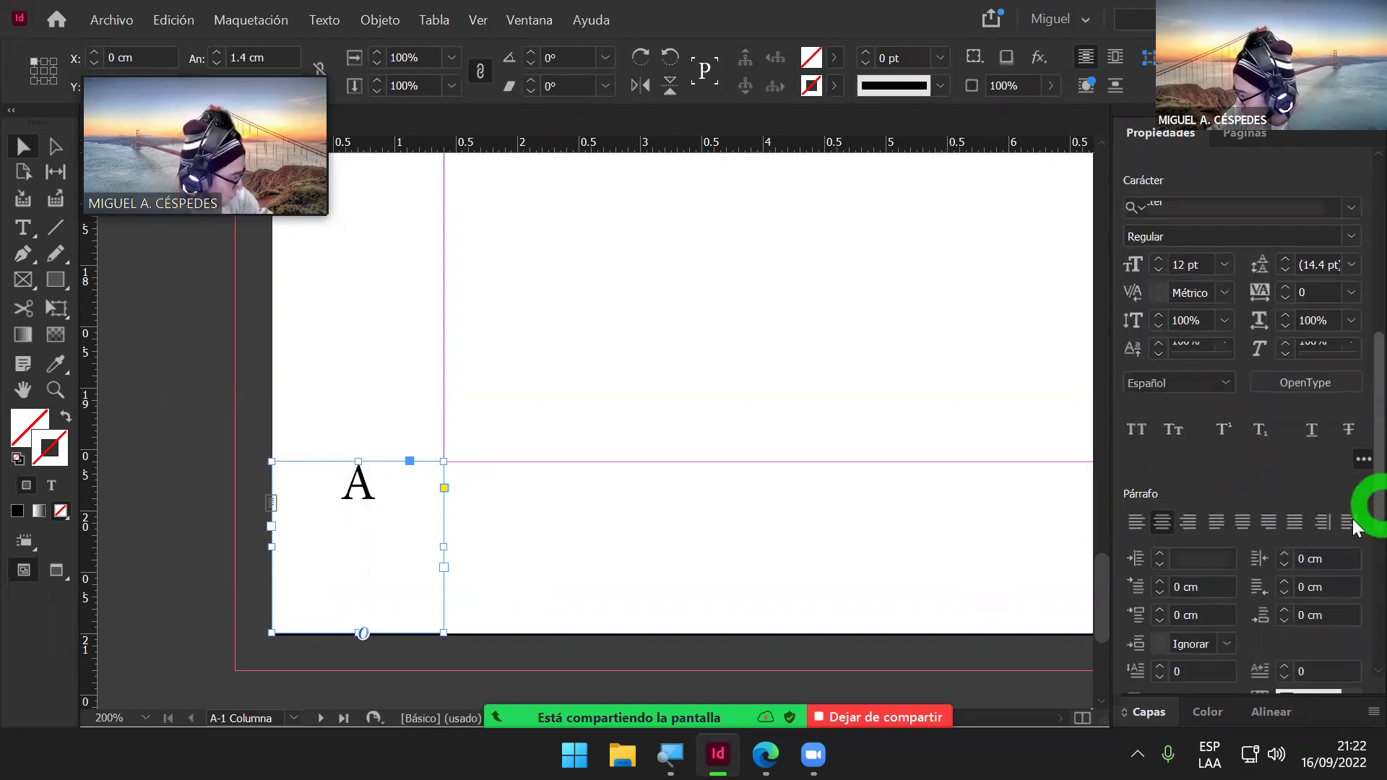
{"action": "scroll", "coordinate": [1352, 559], "scroll_direction": "down", "scroll_amount": 6}
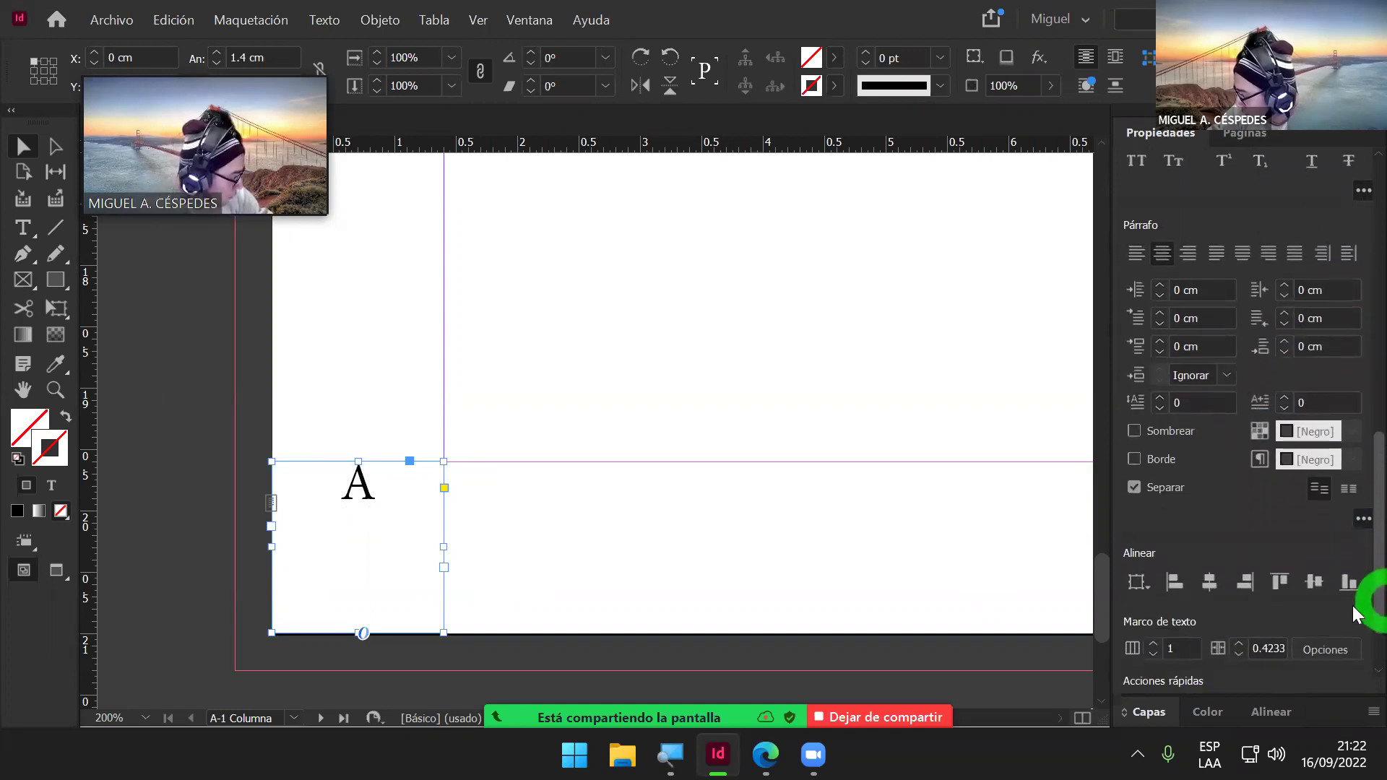
{"action": "scroll", "coordinate": [1354, 629], "scroll_direction": "down", "scroll_amount": 2}
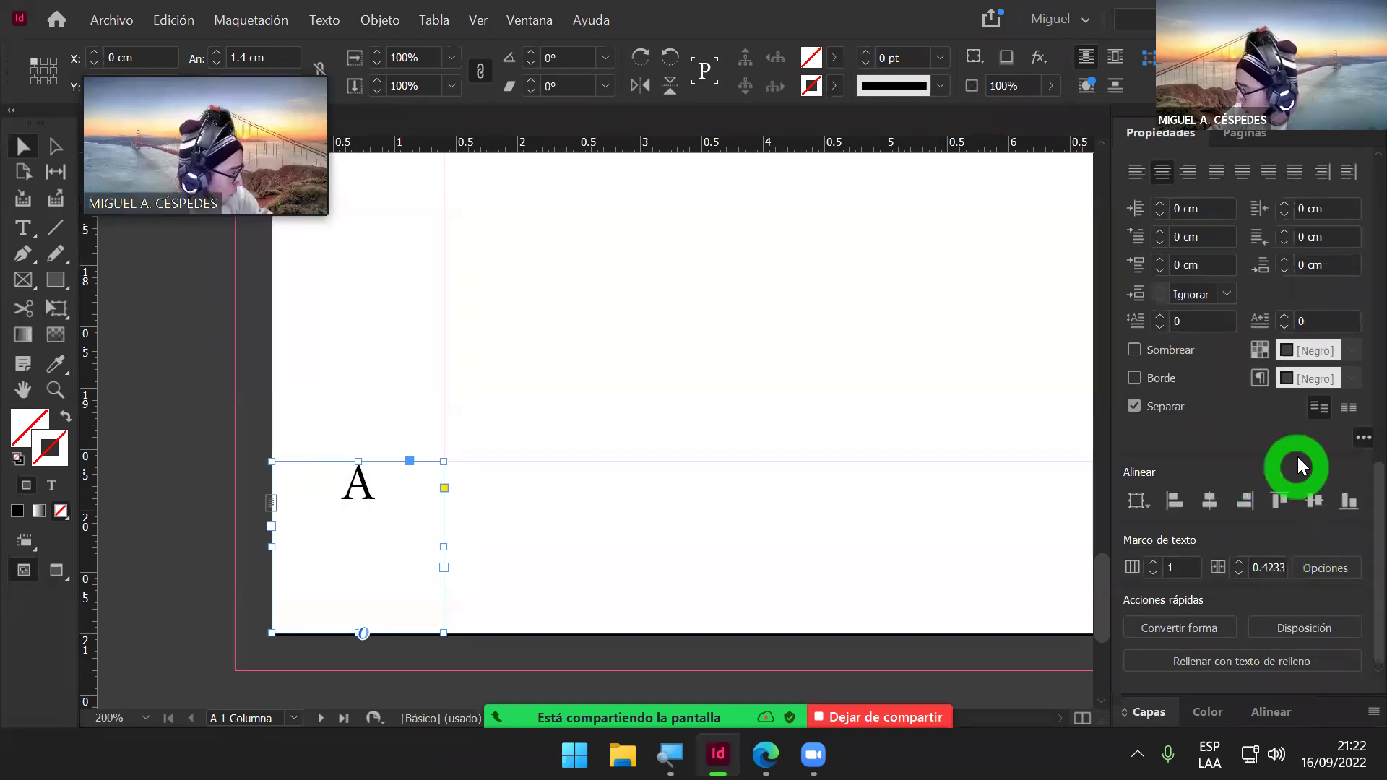
{"action": "scroll", "coordinate": [1279, 451], "scroll_direction": "up", "scroll_amount": 8}
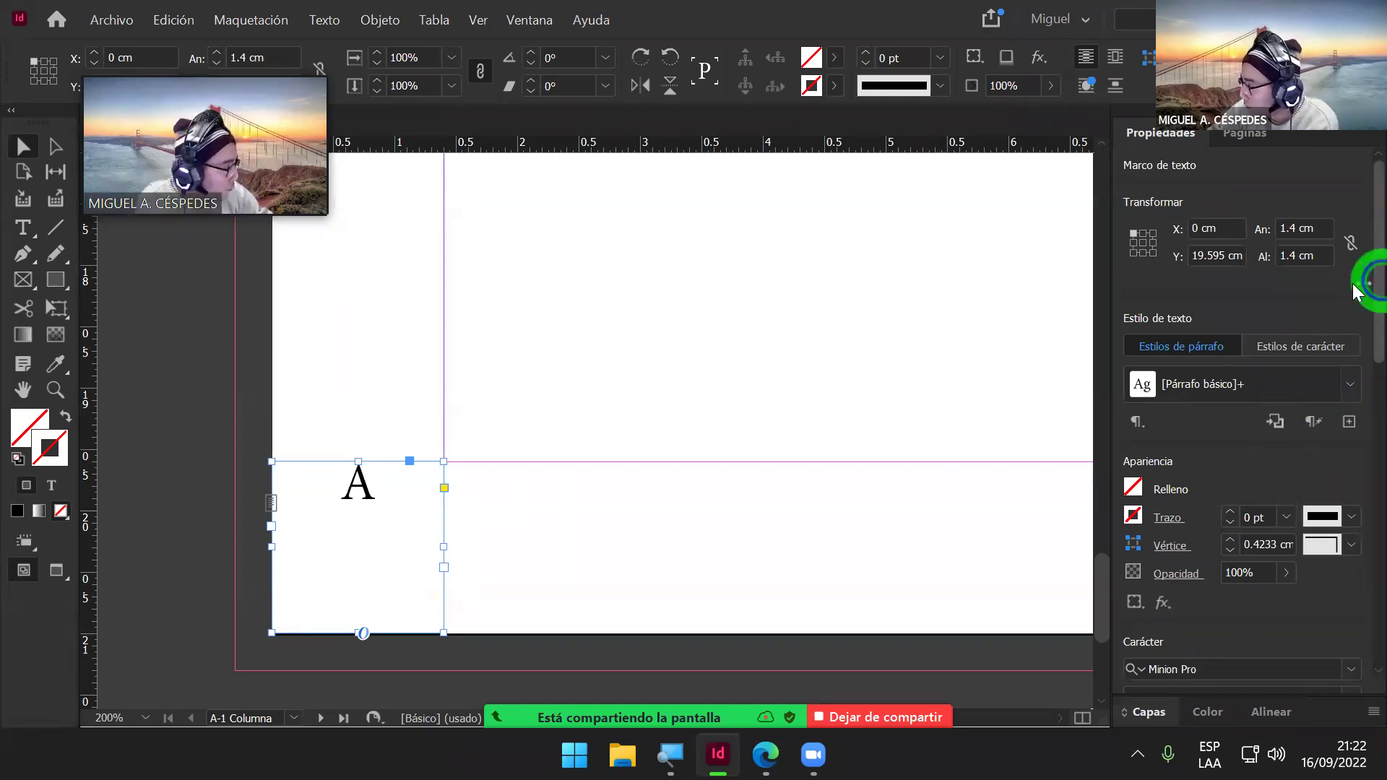
{"action": "scroll", "coordinate": [1353, 283], "scroll_direction": "down", "scroll_amount": 3}
{"action": "scroll", "coordinate": [1353, 318], "scroll_direction": "down", "scroll_amount": 5}
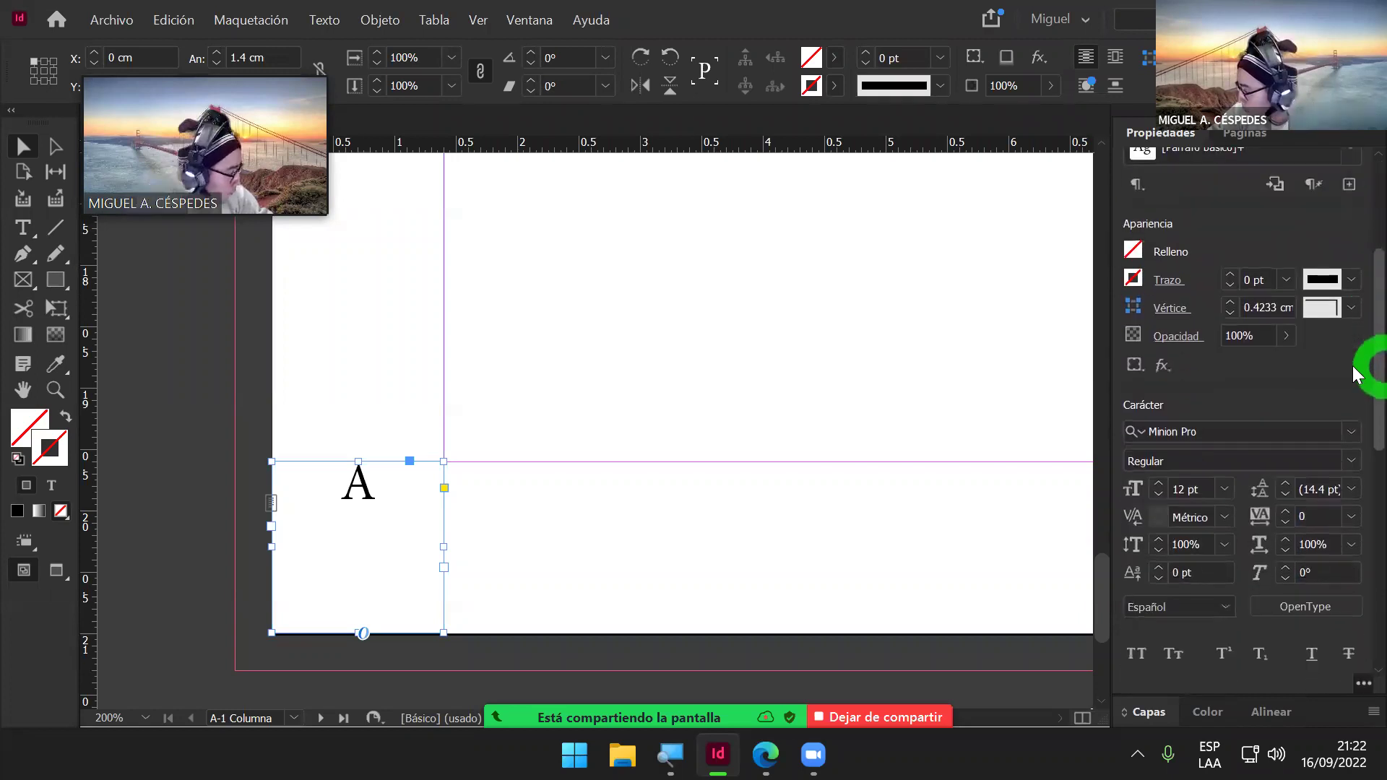
{"action": "scroll", "coordinate": [1353, 365], "scroll_direction": "down", "scroll_amount": 11}
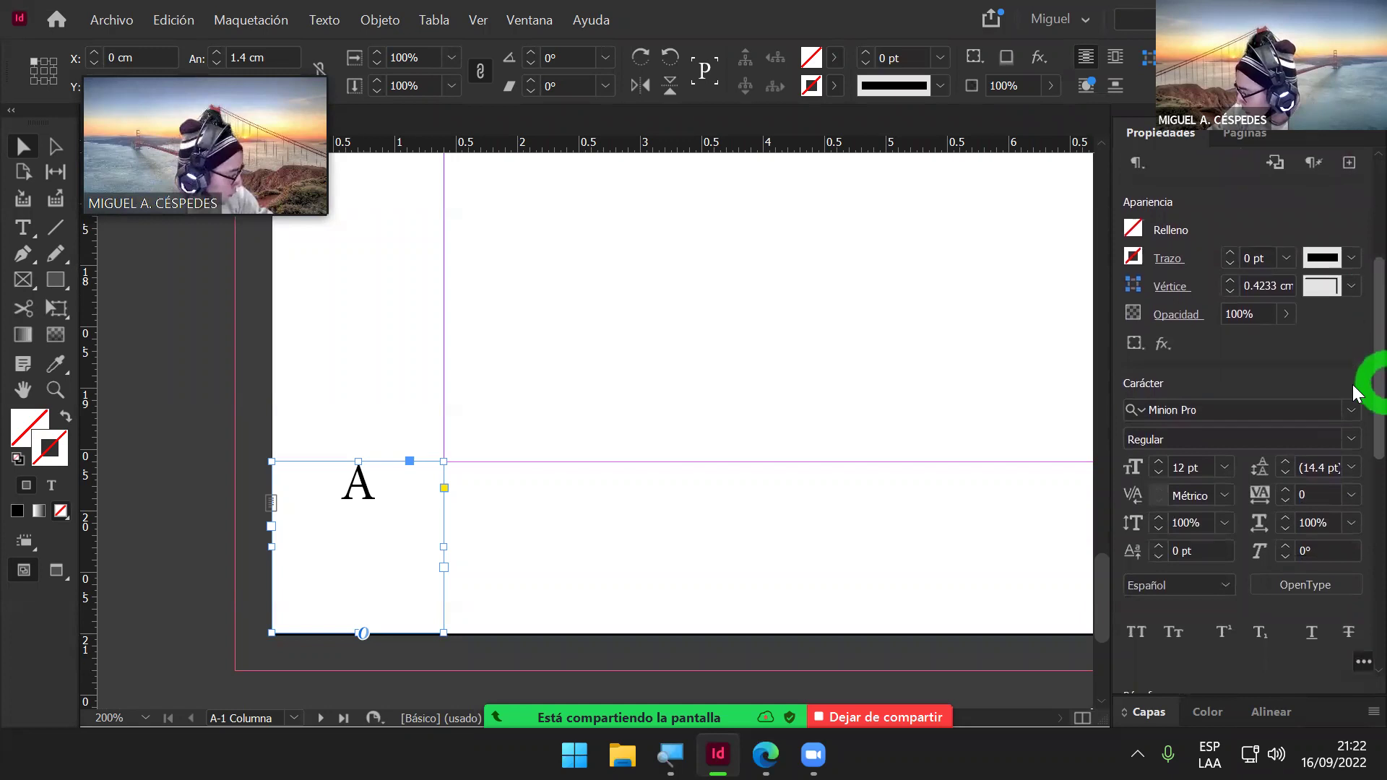
{"action": "scroll", "coordinate": [1353, 493], "scroll_direction": "down", "scroll_amount": 1}
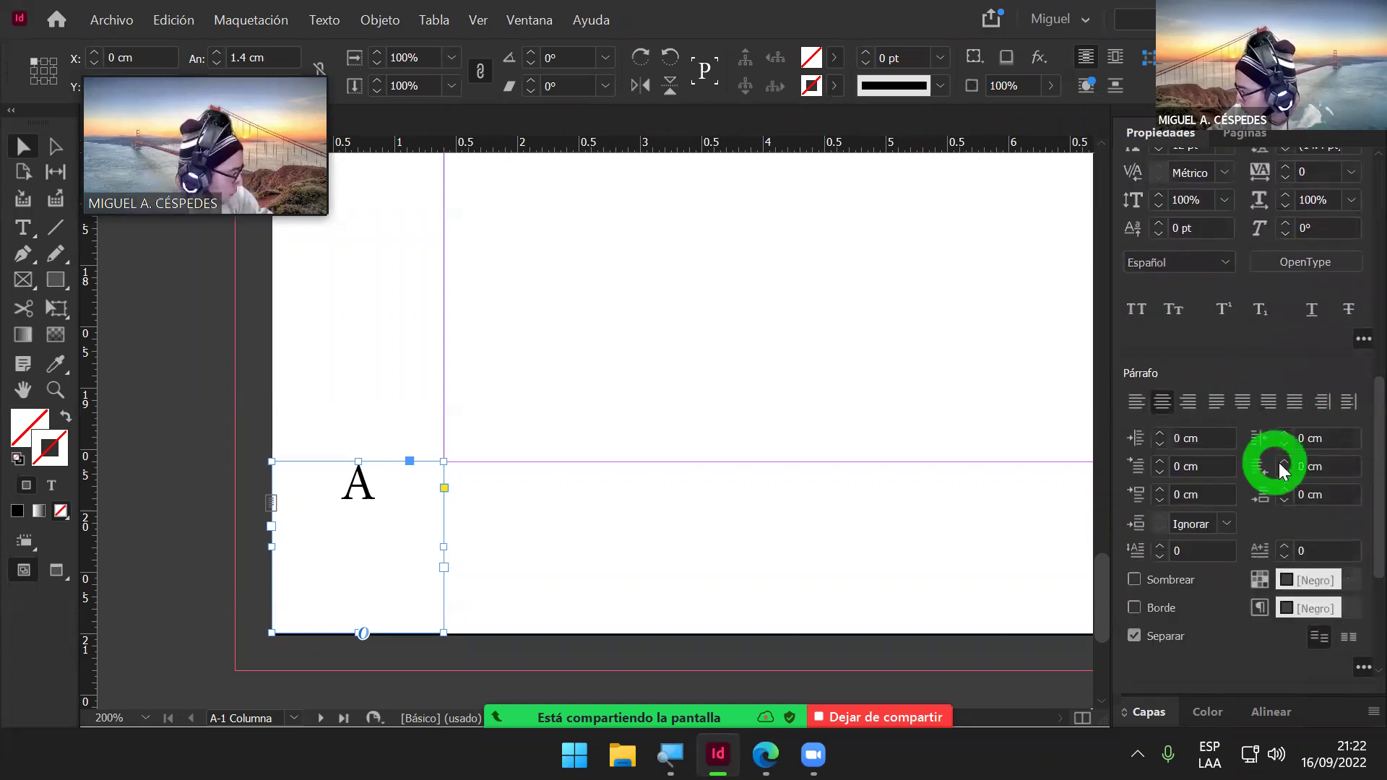
{"action": "scroll", "coordinate": [1350, 599], "scroll_direction": "down", "scroll_amount": 7}
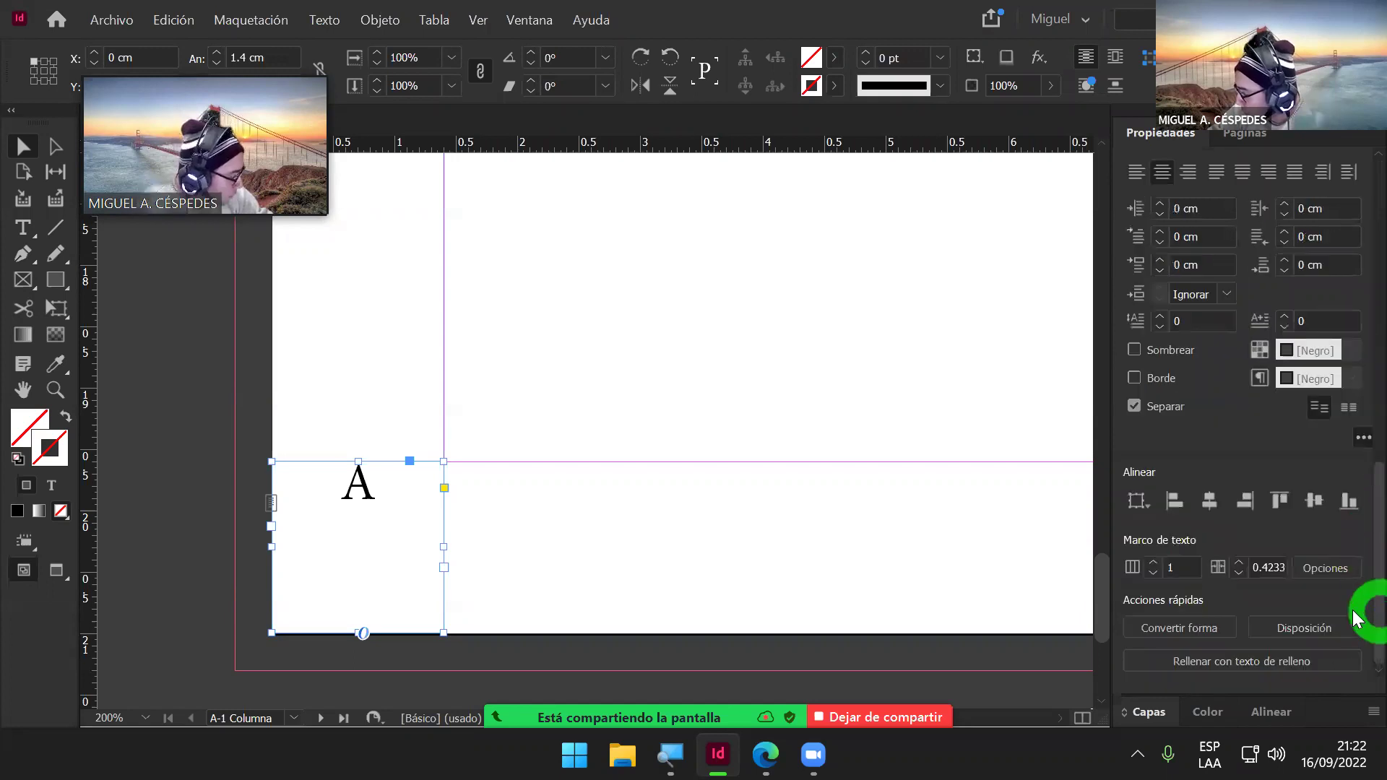
{"action": "left_click", "coordinate": [1211, 506]}
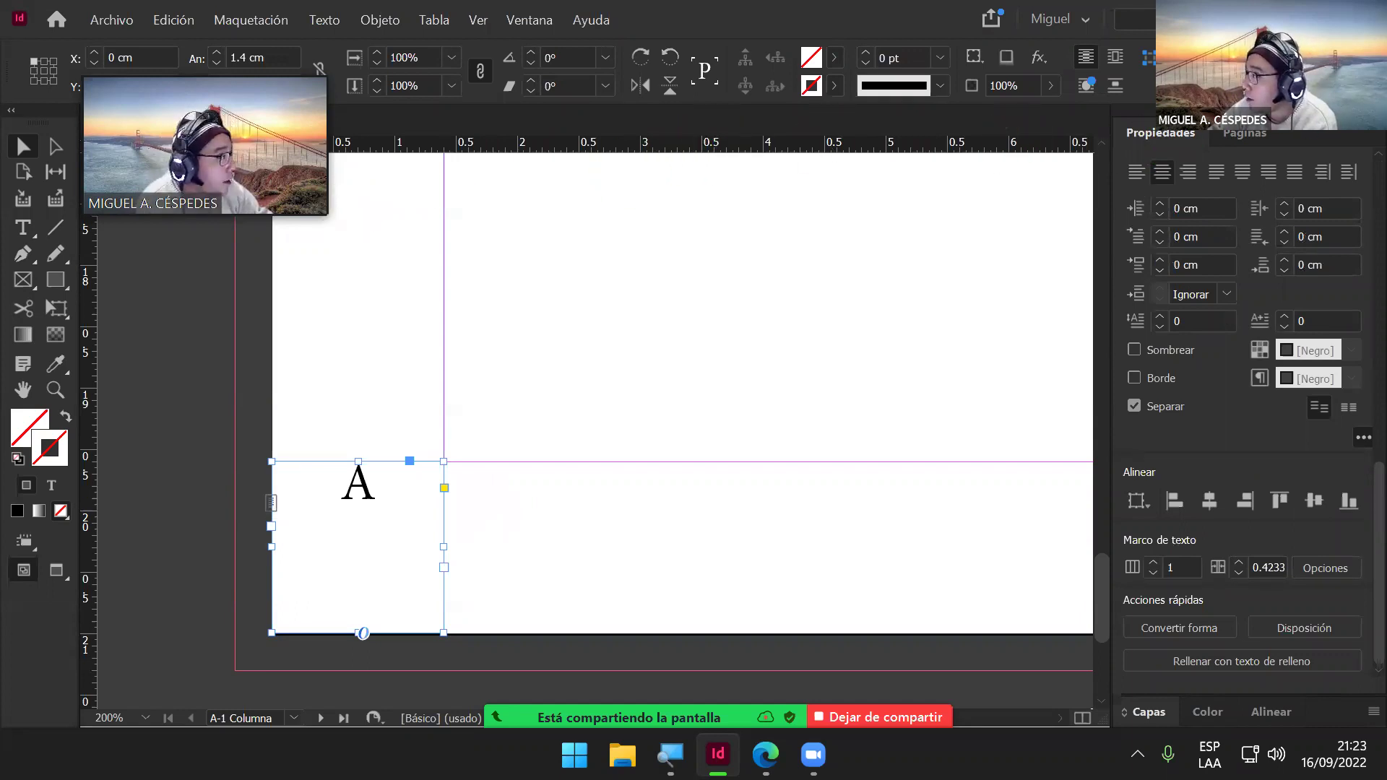
Step: Look for a text alignment option in the available commands and inspect the document's paragraph and character styles
{"action": "right_click", "coordinate": [1099, 72]}
{"action": "left_click", "coordinate": [719, 217]}
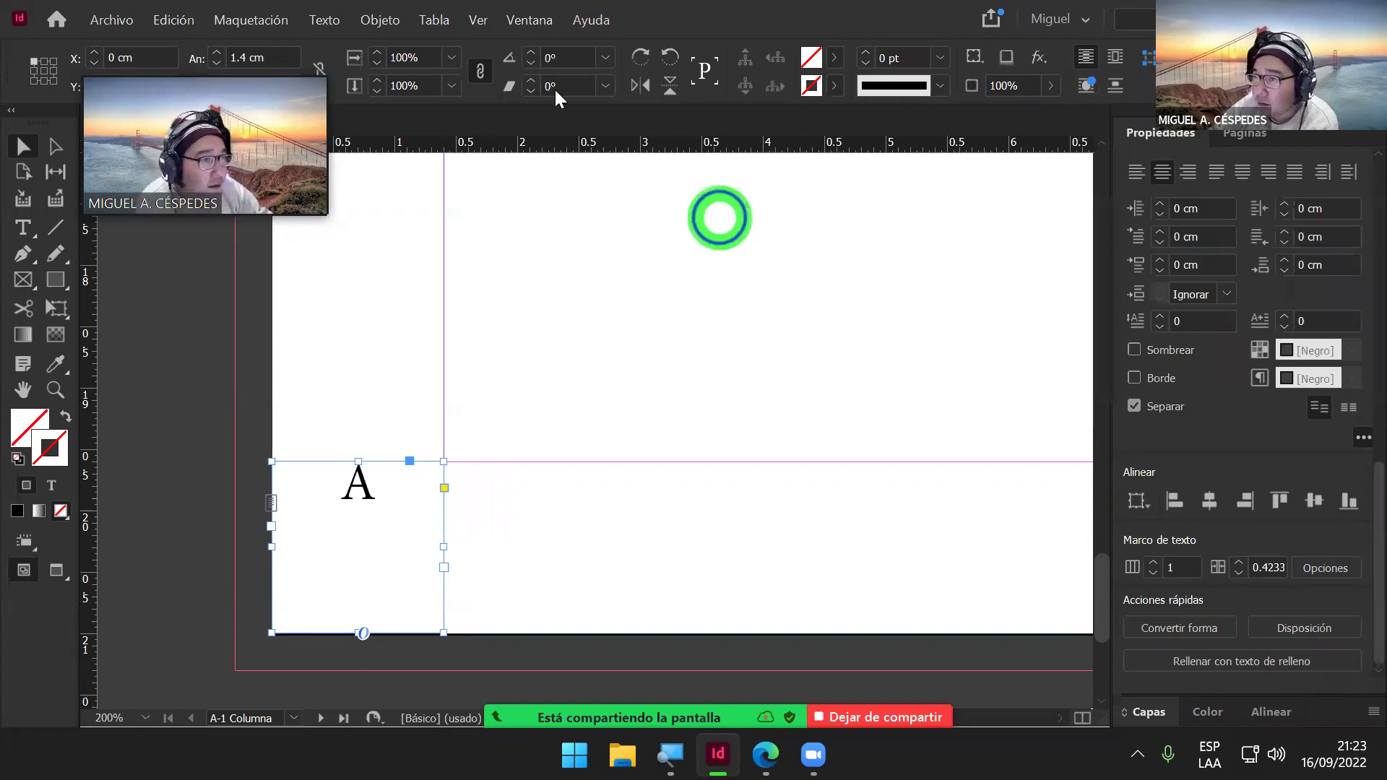
{"action": "left_click", "coordinate": [520, 20]}
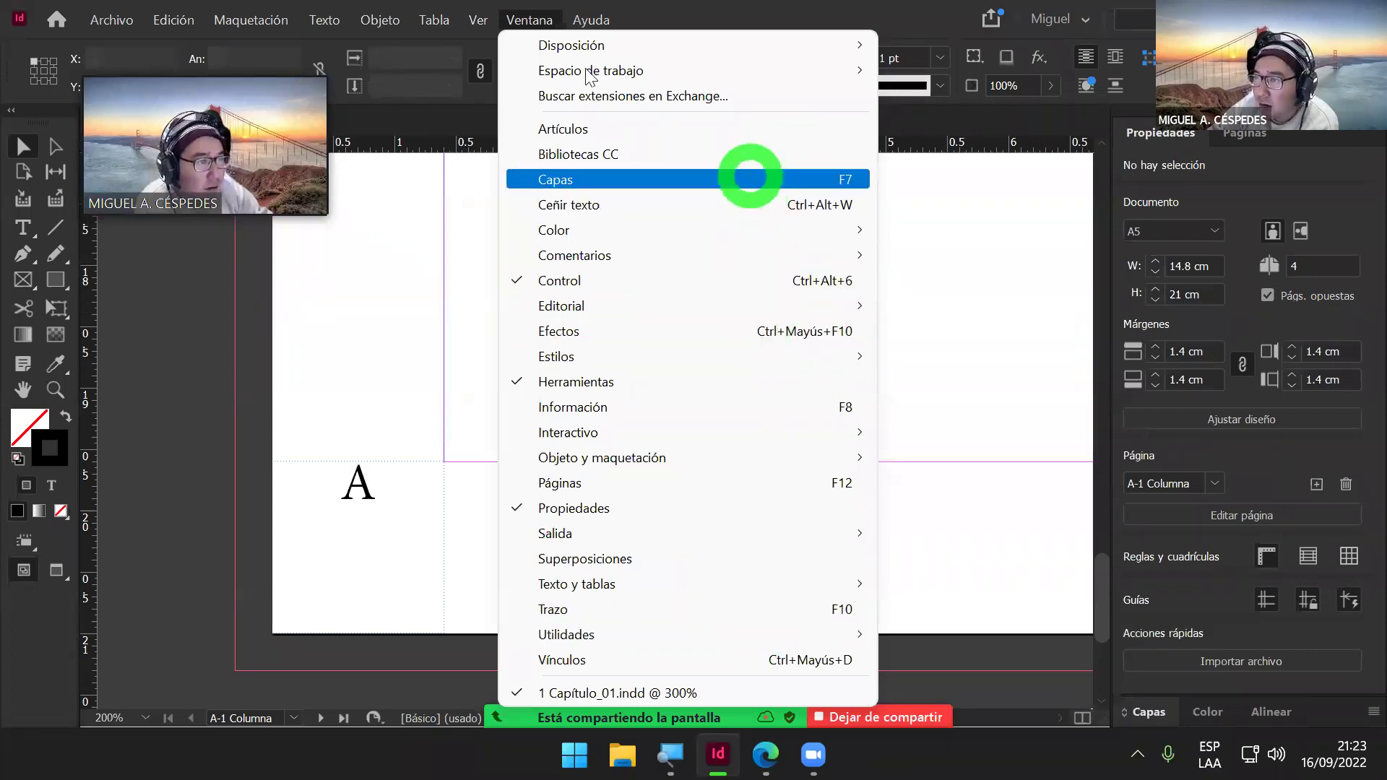
{"action": "mouse_move", "coordinate": [454, 27]}
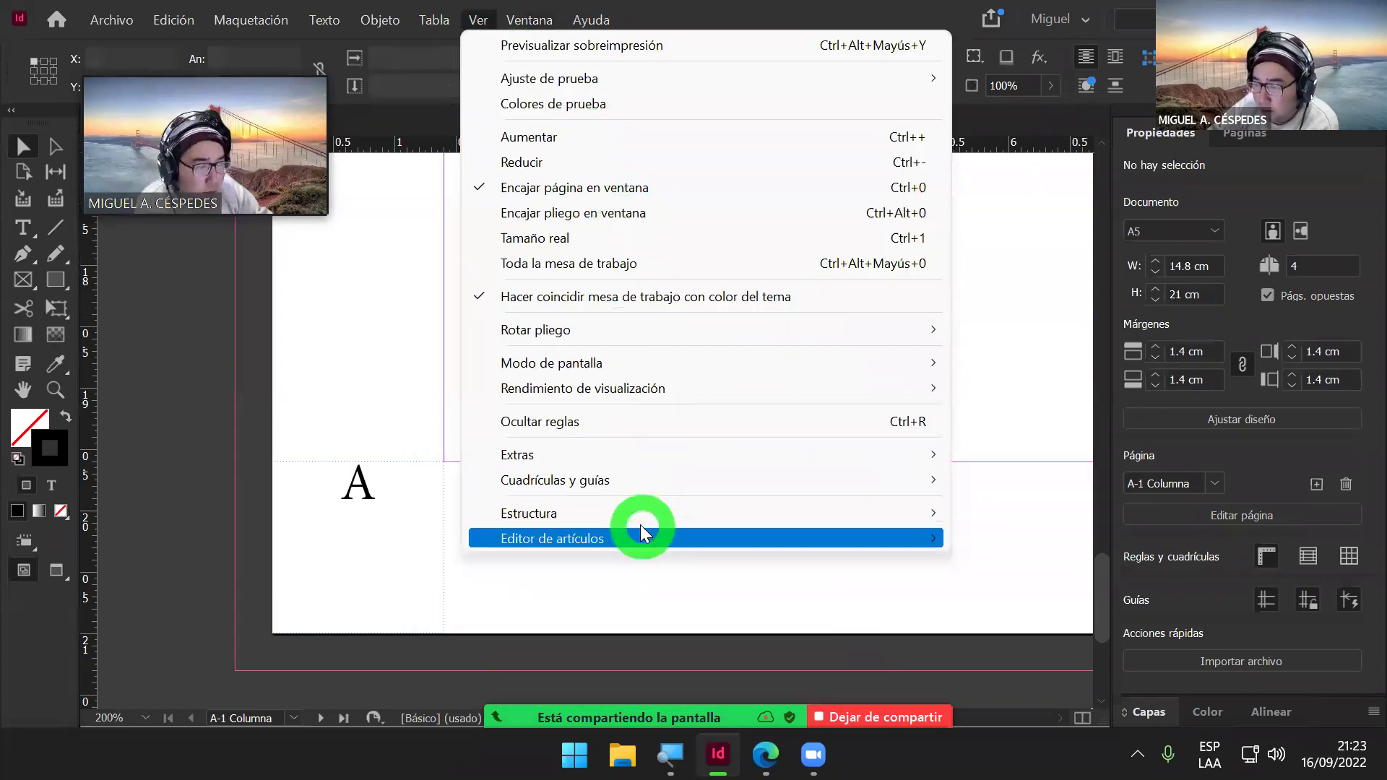
{"action": "mouse_move", "coordinate": [325, 23]}
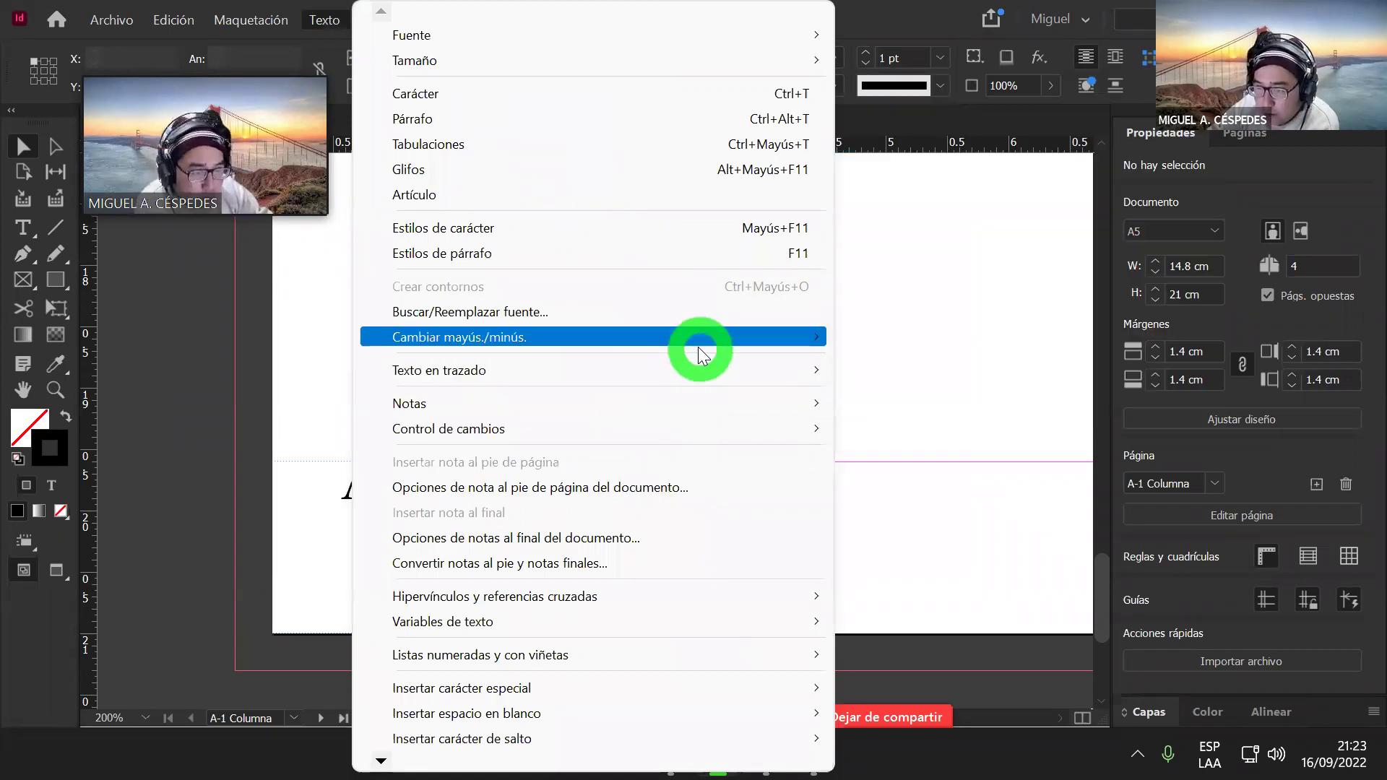
{"action": "left_click", "coordinate": [674, 251]}
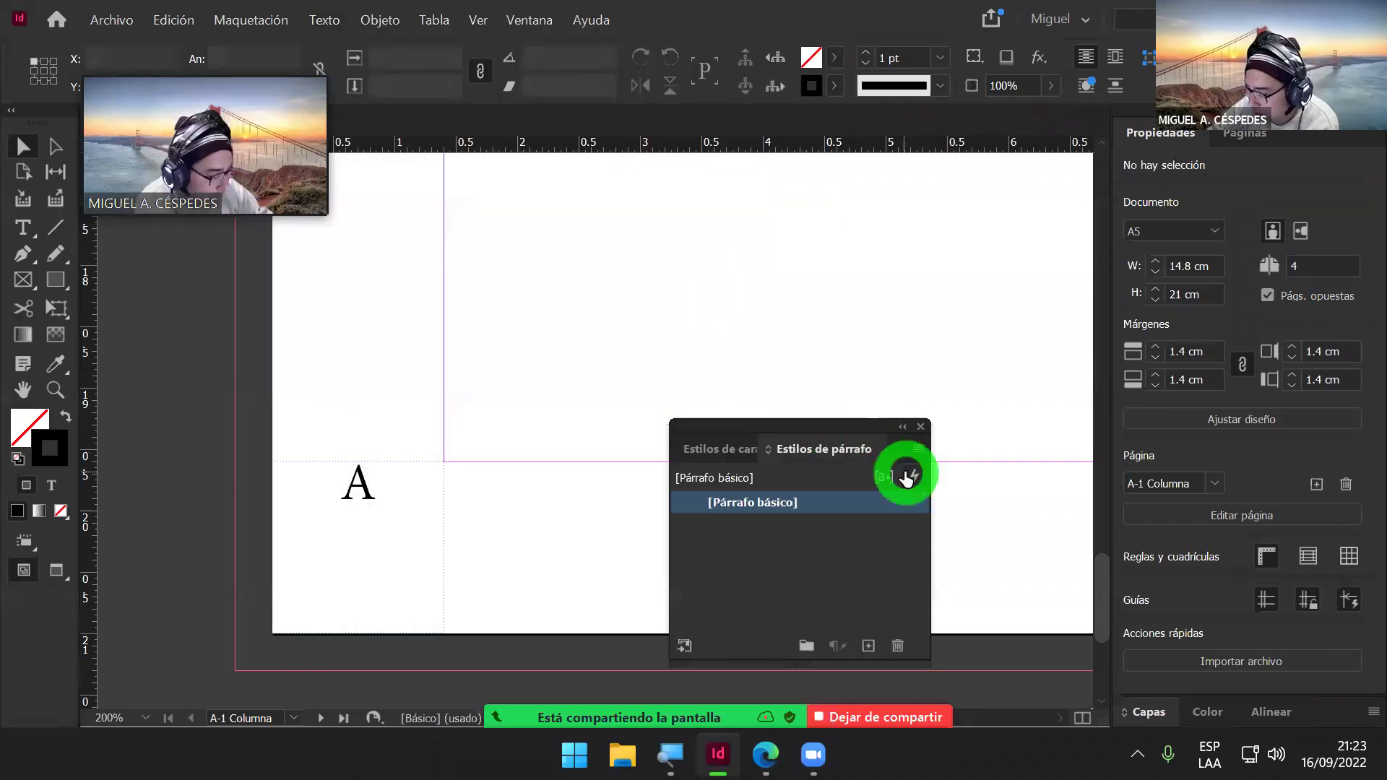
{"action": "left_click", "coordinate": [704, 451]}
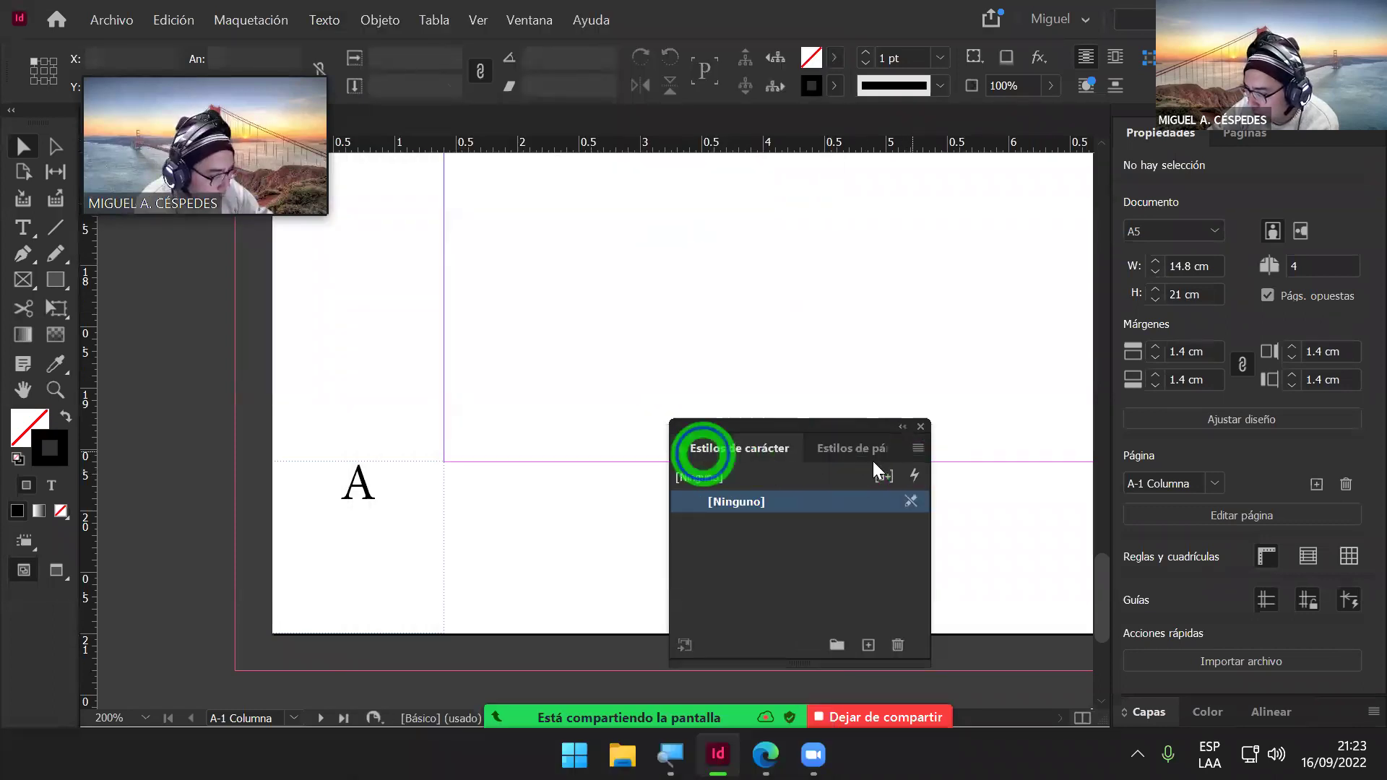
{"action": "left_click", "coordinate": [920, 427]}
Step: Try to align the page number's text frame by its vertical centres and its horizontal centres
{"action": "left_click", "coordinate": [1240, 134]}
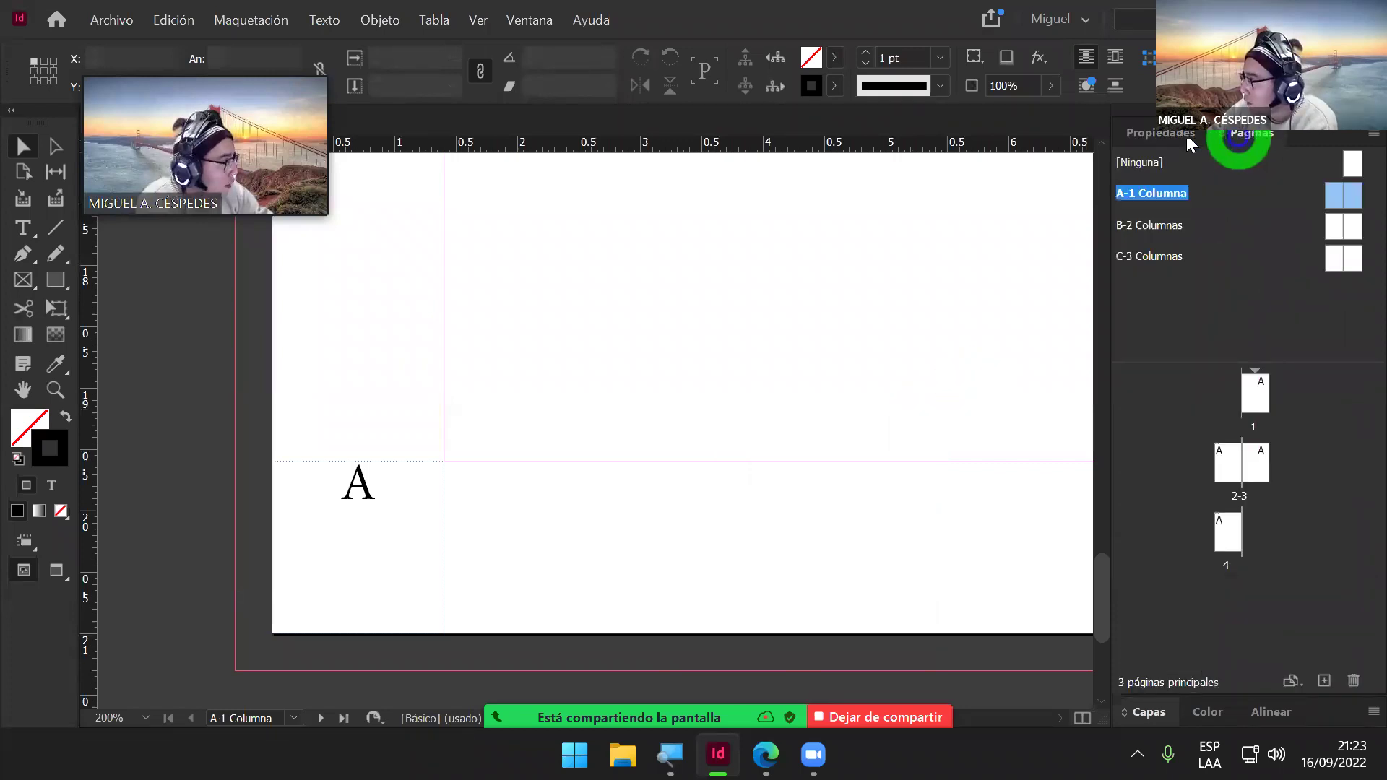
{"action": "left_click", "coordinate": [1166, 134]}
{"action": "left_click", "coordinate": [570, 459]}
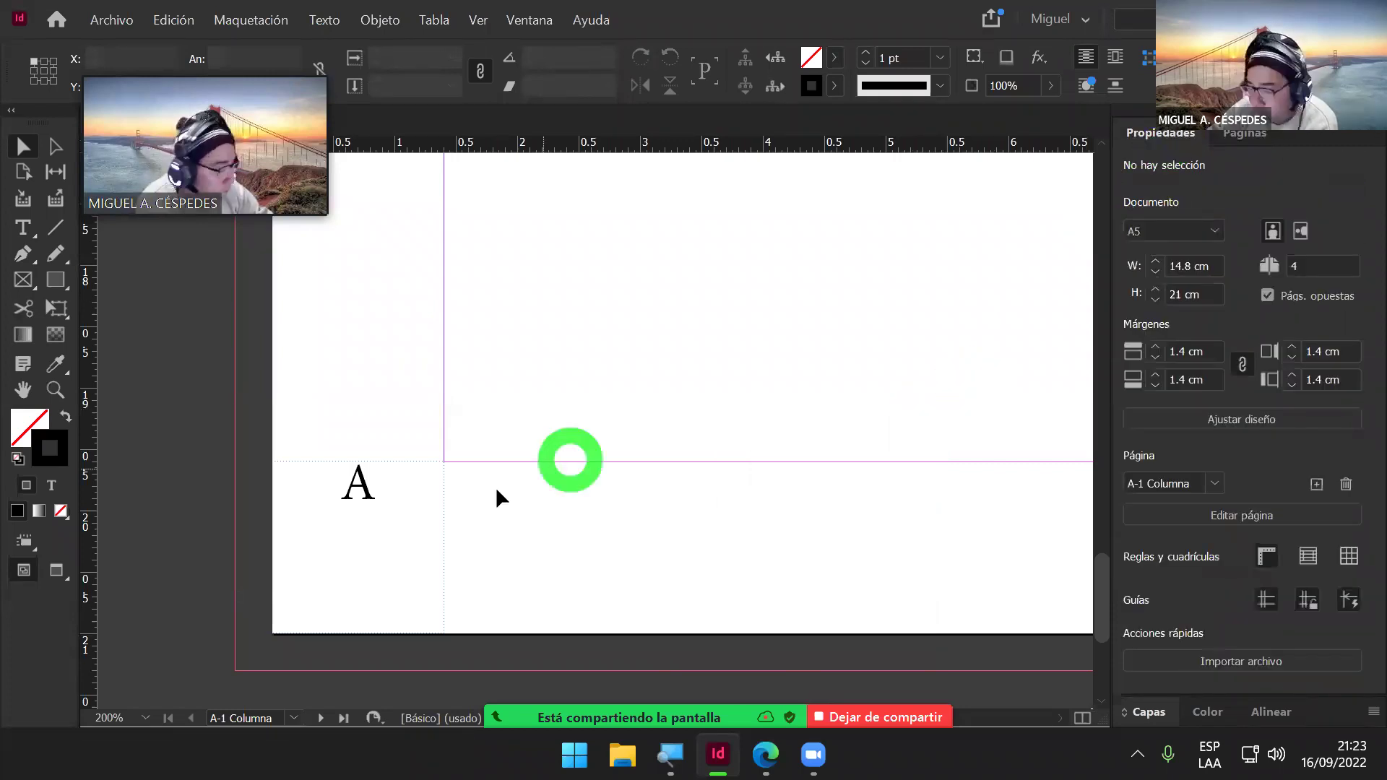
{"action": "left_click", "coordinate": [377, 486]}
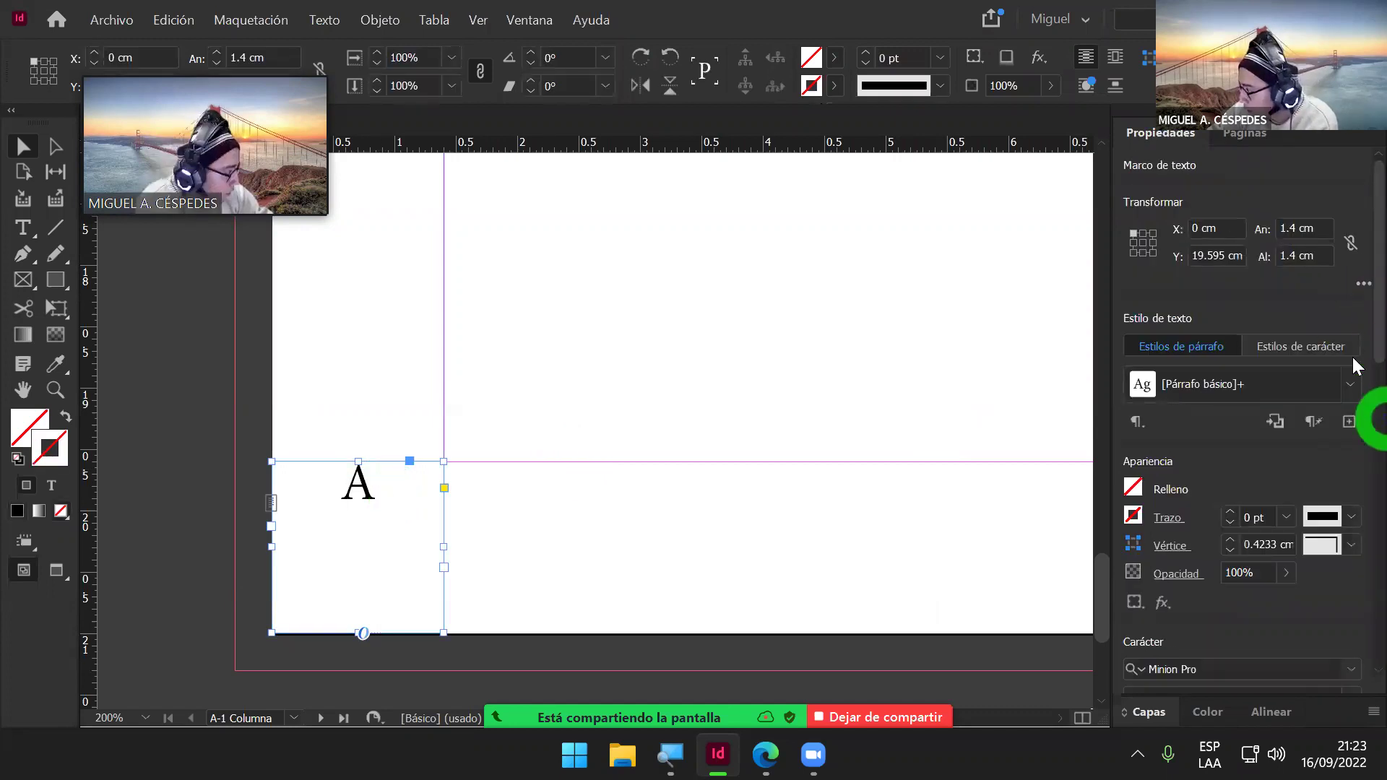
{"action": "left_click_drag", "start_coordinate": [1354, 350], "coordinate": [1354, 616]}
{"action": "scroll", "coordinate": [1353, 622], "scroll_direction": "down", "scroll_amount": 5}
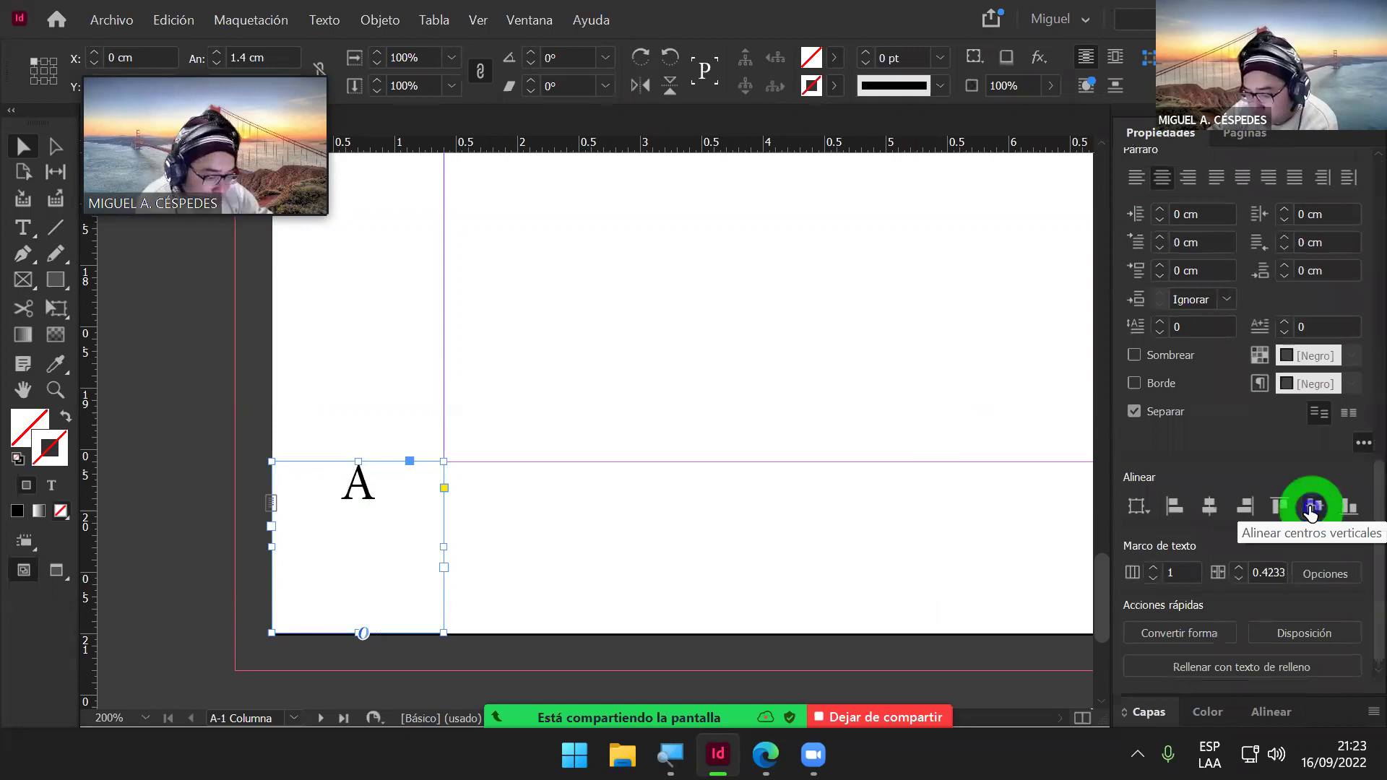
{"action": "left_click", "coordinate": [1312, 508]}
{"action": "left_click", "coordinate": [1211, 507]}
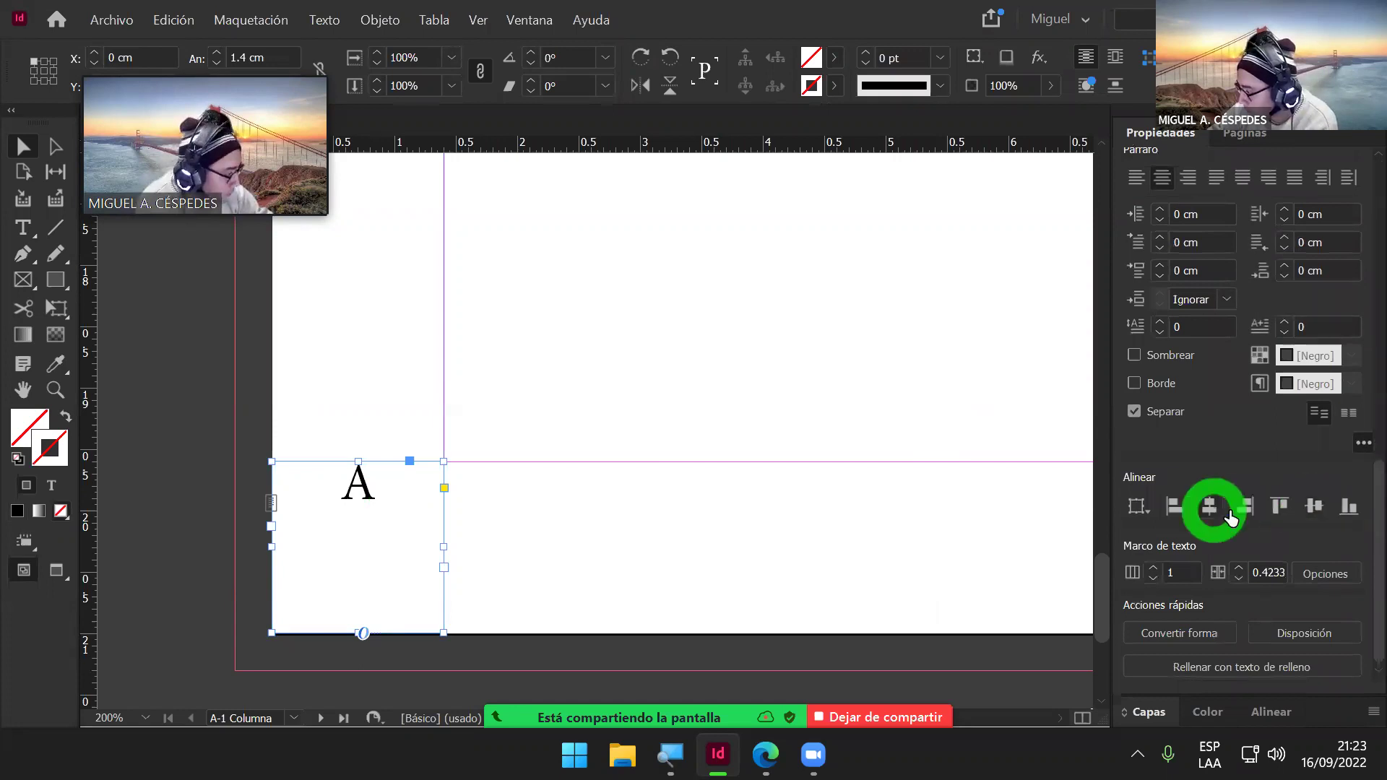
Step: Select the page number character inside its frame and review its paragraph, bullets and numbering properties
{"action": "double_click", "coordinate": [363, 494]}
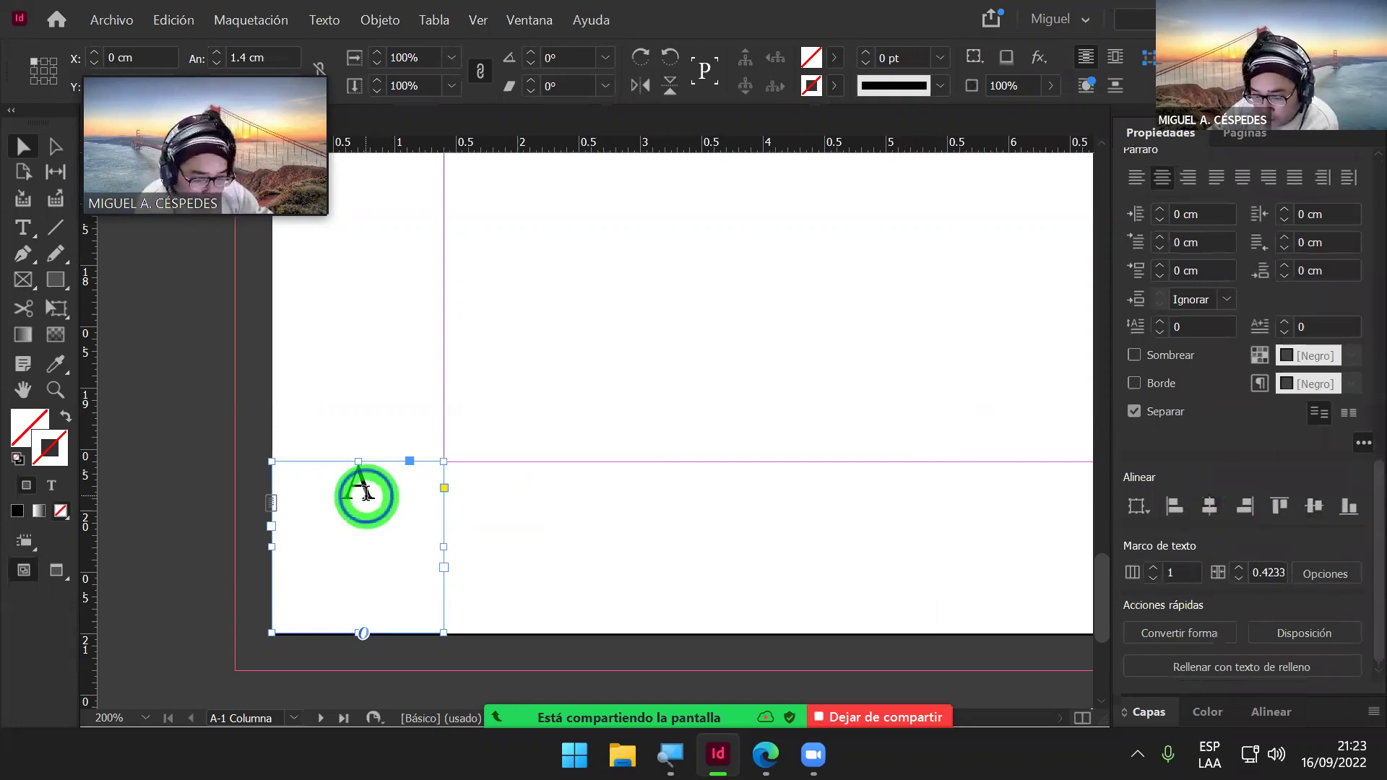
{"action": "double_click", "coordinate": [331, 494]}
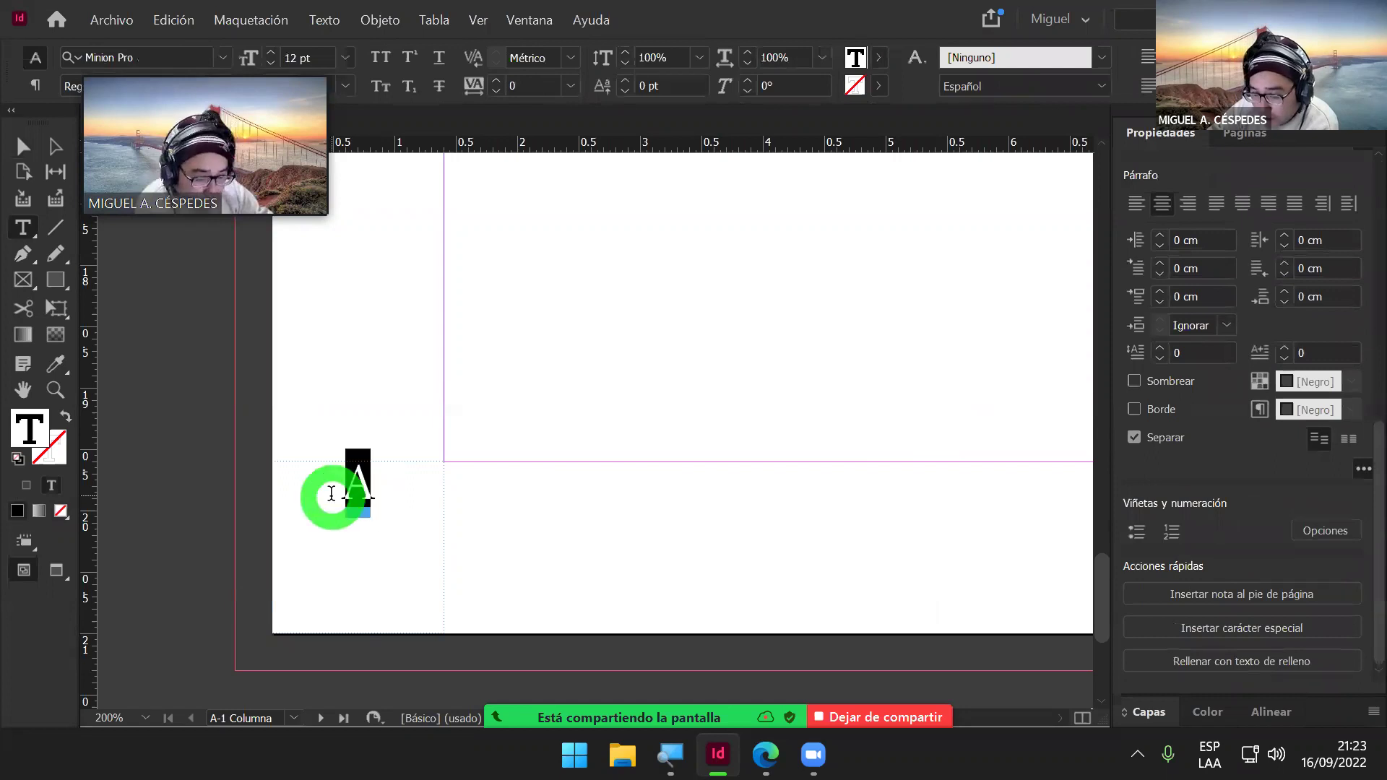
{"action": "left_click", "coordinate": [1351, 439]}
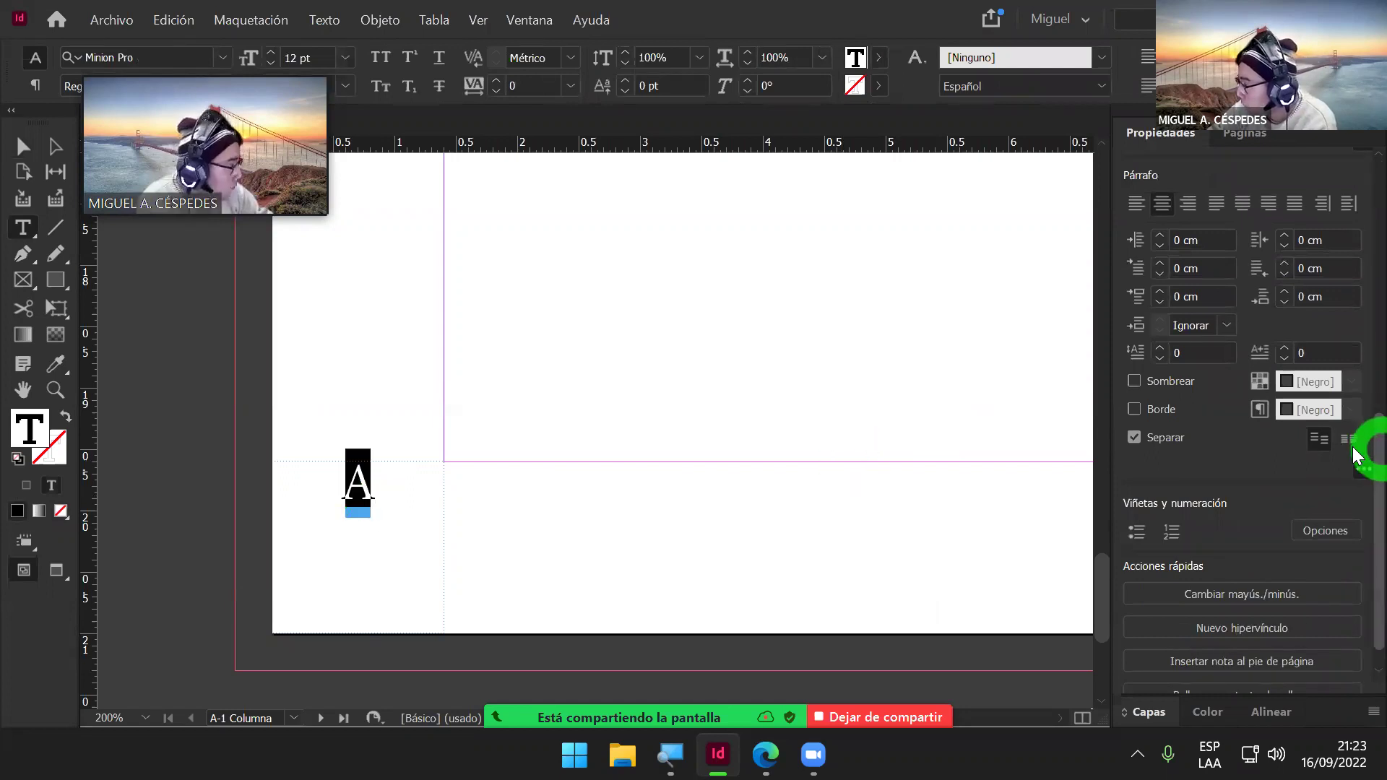
{"action": "scroll", "coordinate": [1355, 469], "scroll_direction": "down", "scroll_amount": 1}
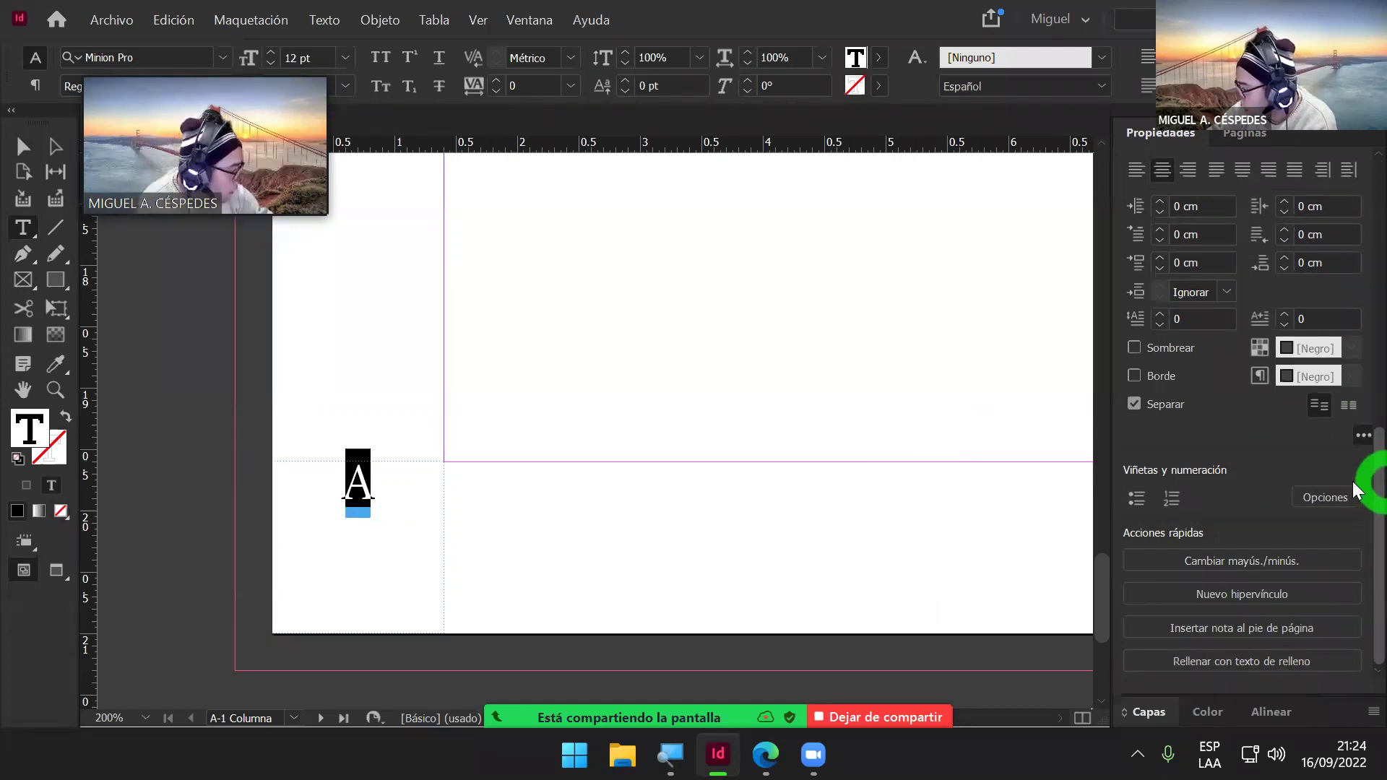
Step: Try to align and distribute the selected page number character by its centres, with and without Usar espaciado
{"action": "left_click", "coordinate": [1277, 704]}
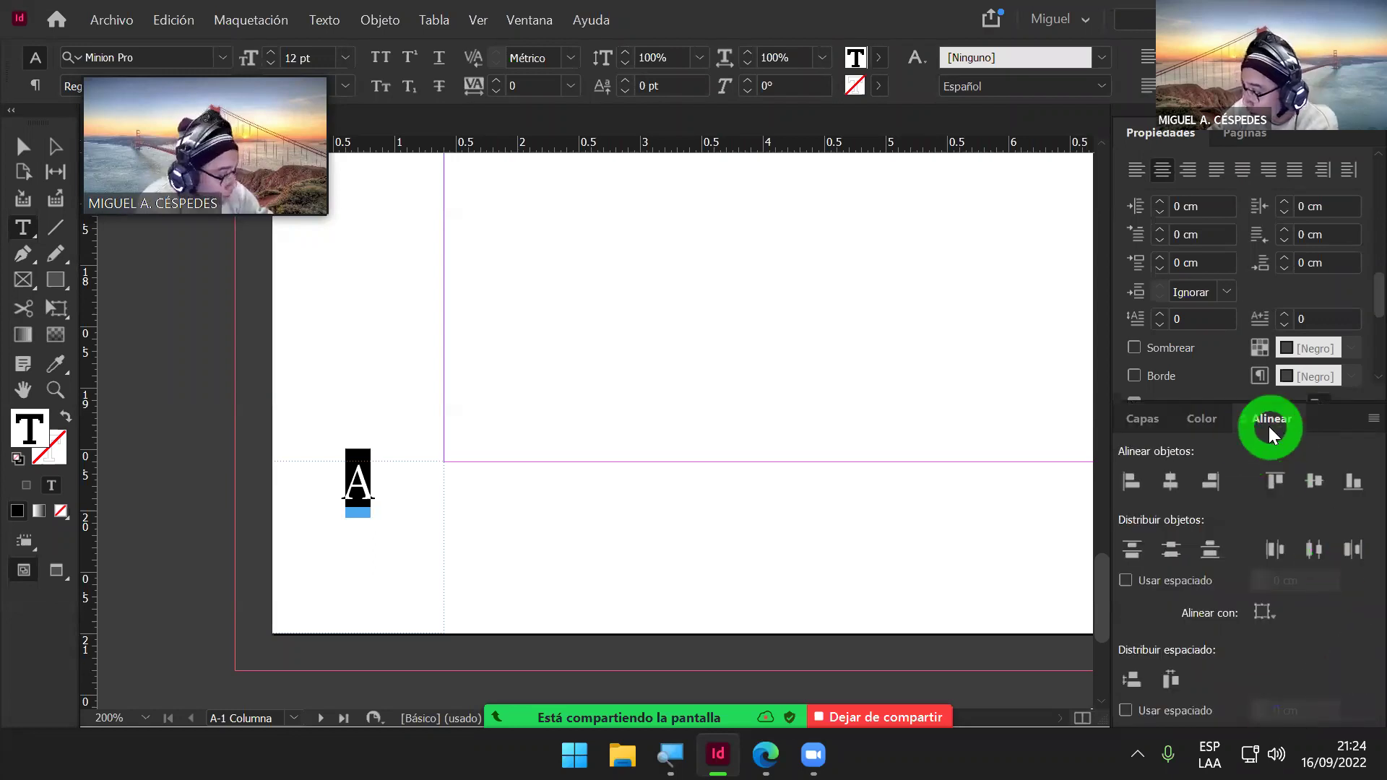
{"action": "left_click", "coordinate": [1171, 482]}
{"action": "left_click", "coordinate": [1313, 482]}
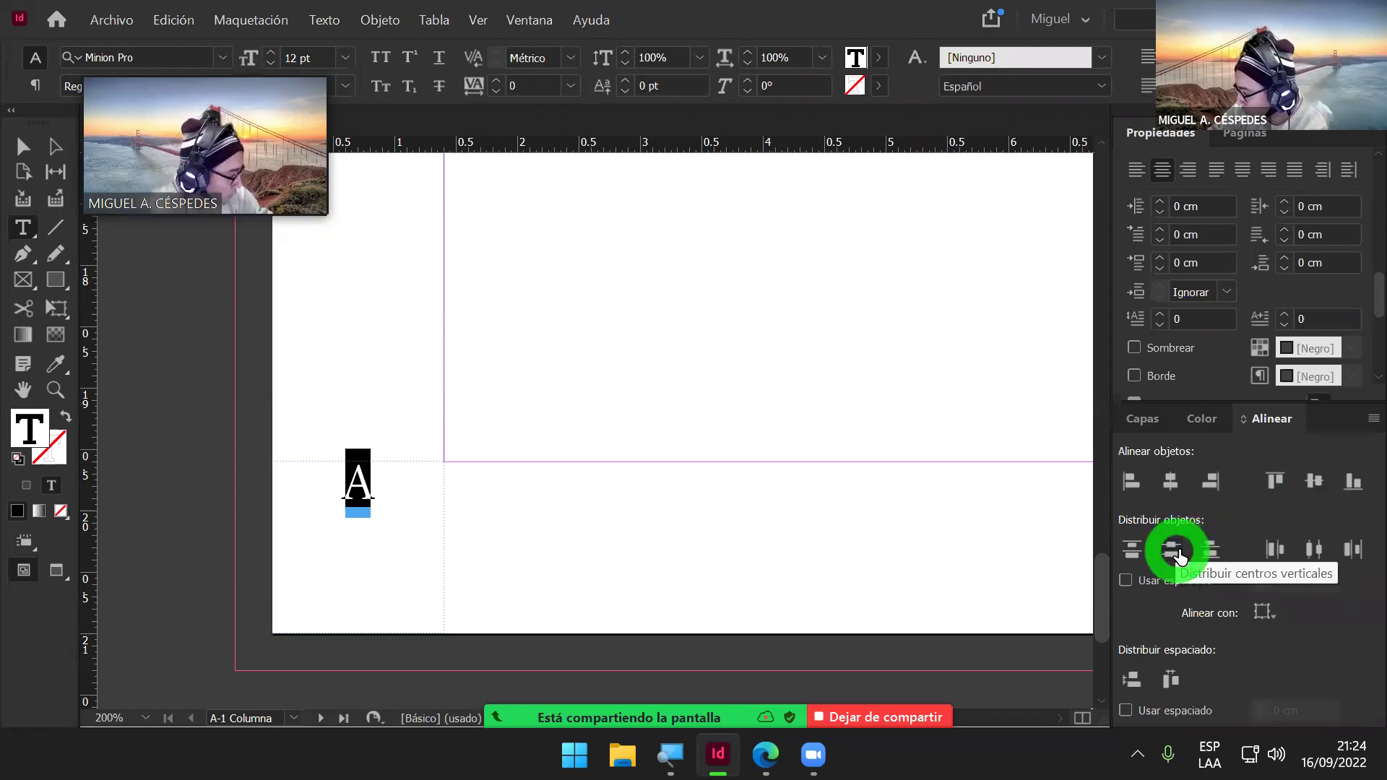
{"action": "left_click", "coordinate": [1314, 549]}
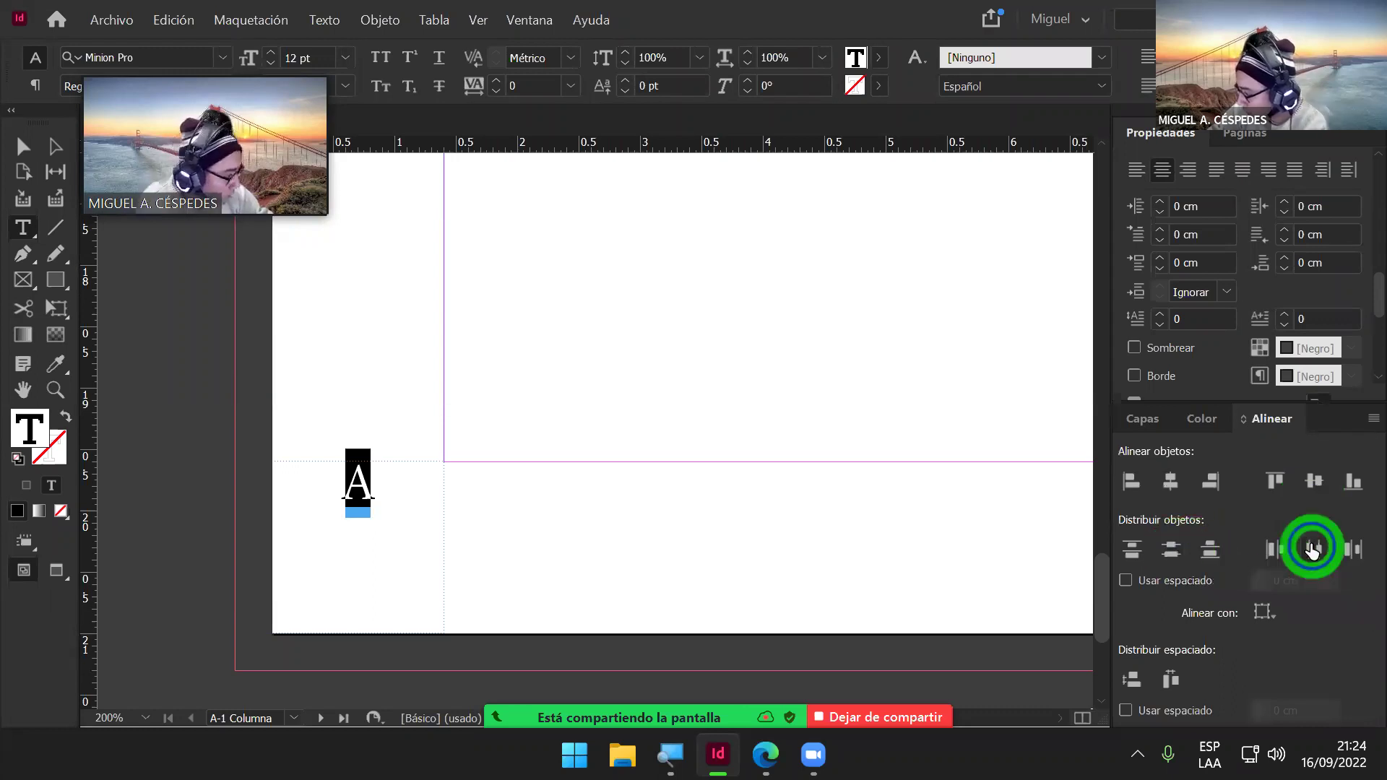
{"action": "left_click", "coordinate": [1156, 583]}
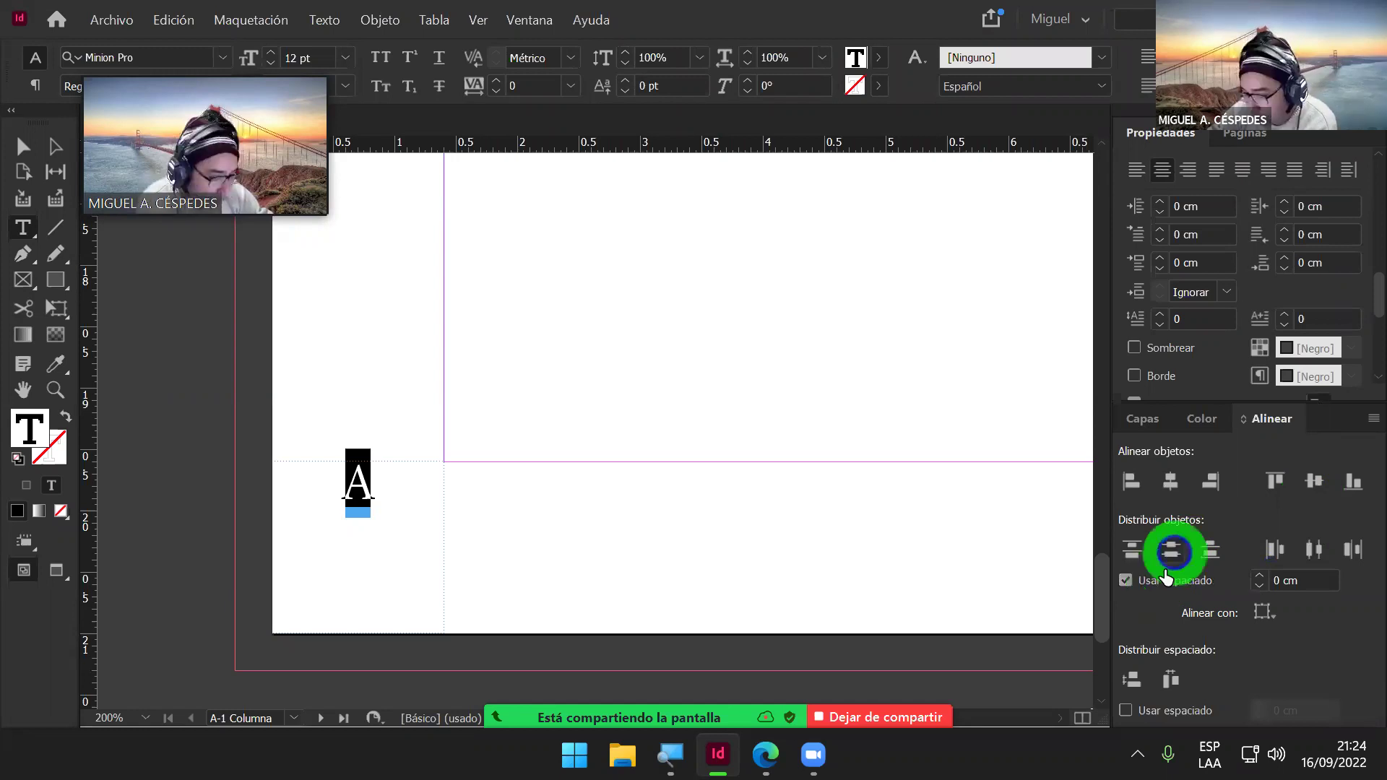
{"action": "left_click", "coordinate": [1311, 550]}
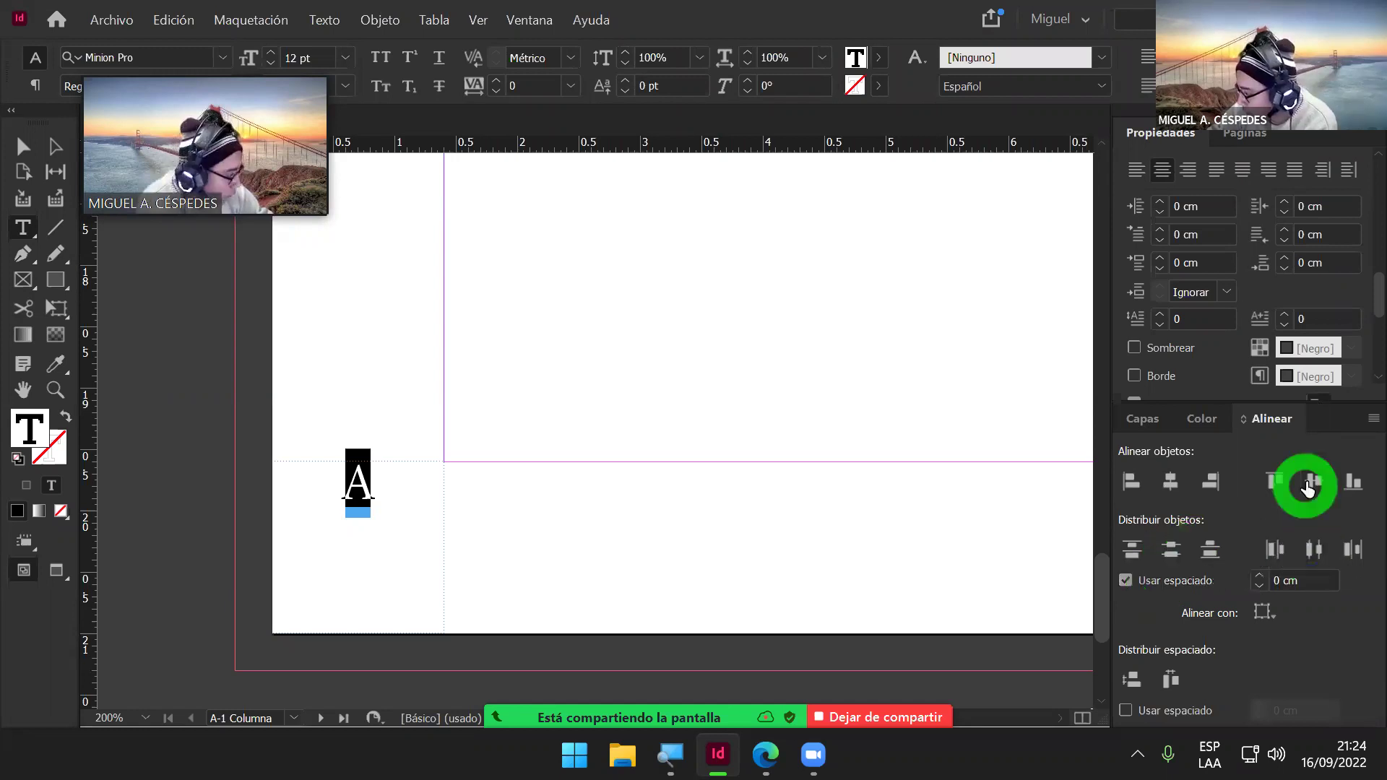
{"action": "left_click", "coordinate": [1171, 552]}
{"action": "left_click", "coordinate": [1126, 580]}
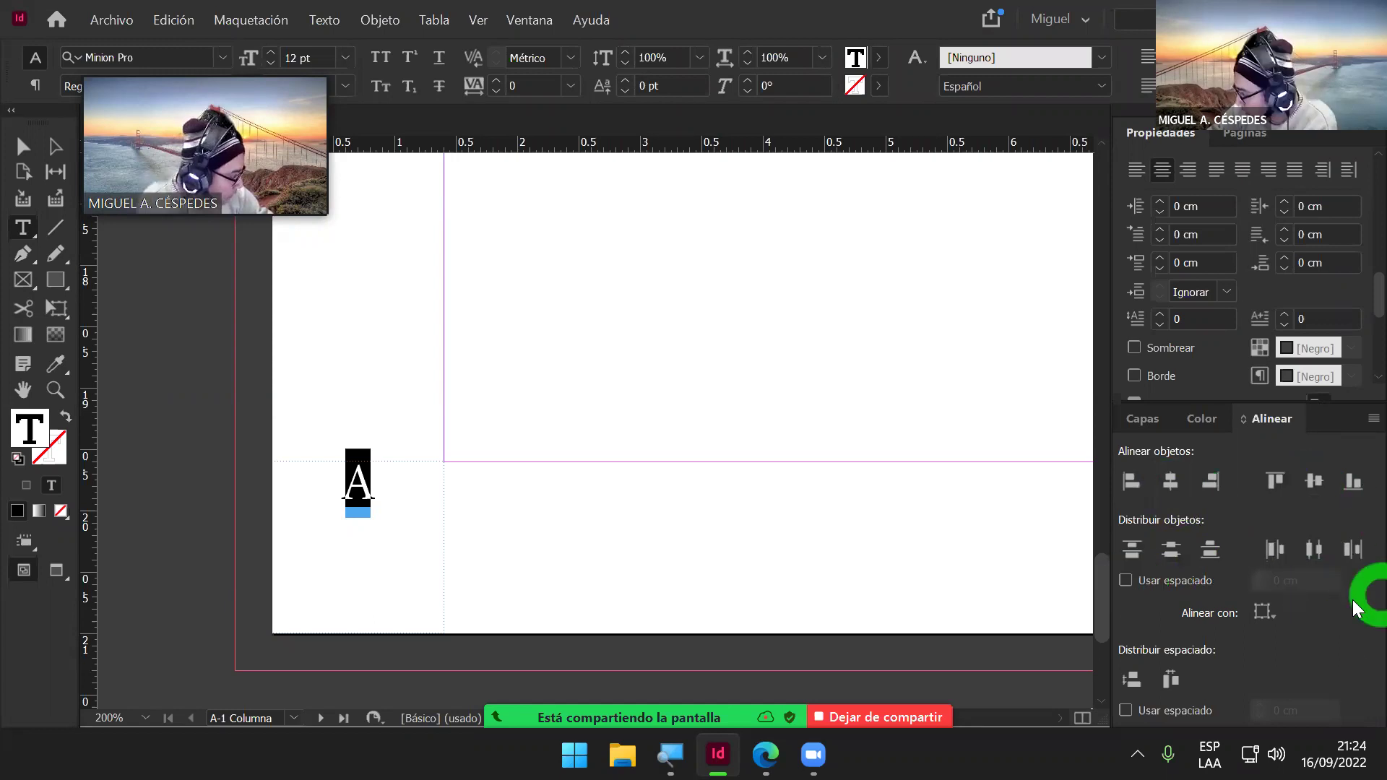
Step: Check the additional Alinear options and reselect the page number character to view its alternative glyphs
{"action": "right_click", "coordinate": [1355, 431]}
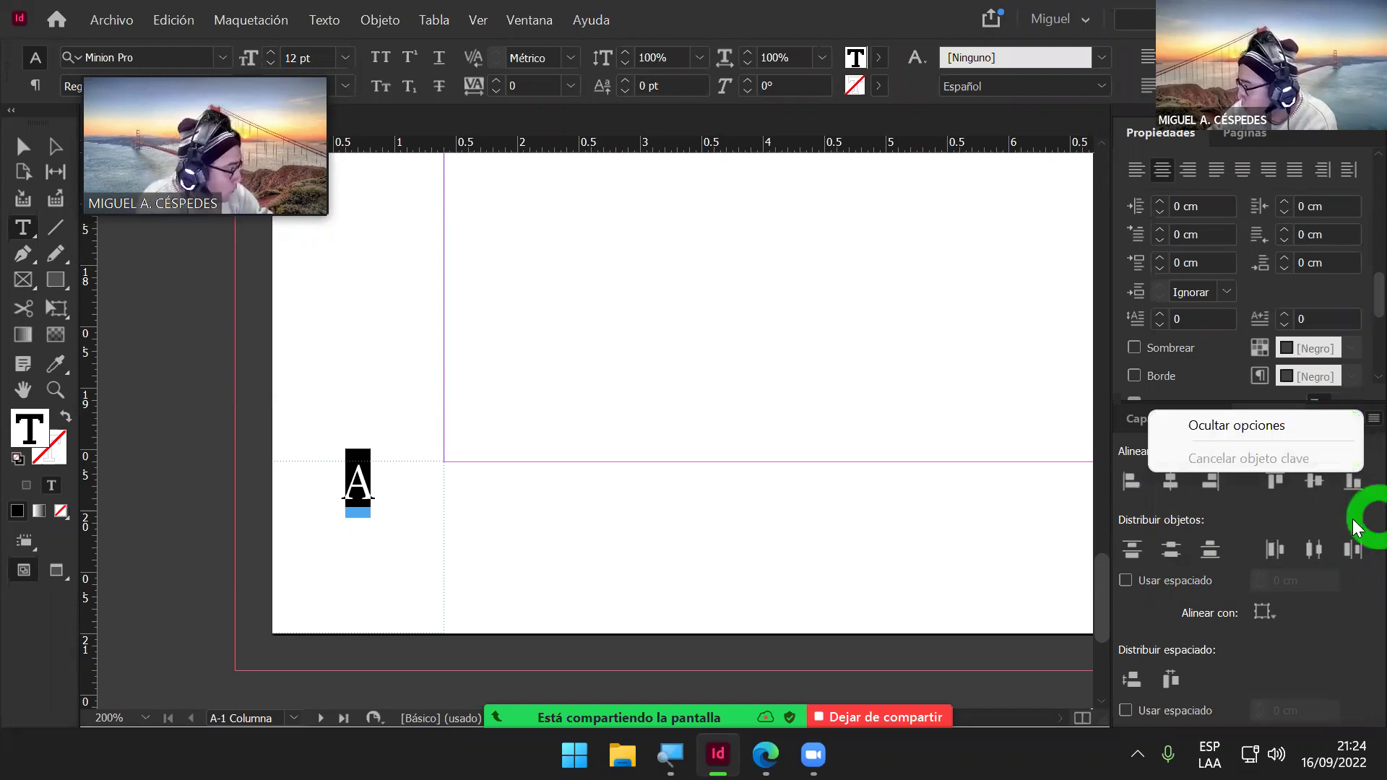
{"action": "key", "text": "Escape"}
{"action": "left_click", "coordinate": [379, 485]}
{"action": "mouse_move", "coordinate": [366, 489]}
{"action": "left_mouse_down"}
{"action": "mouse_move", "coordinate": [331, 489]}
{"action": "mouse_move", "coordinate": [385, 498]}
{"action": "left_mouse_up"}
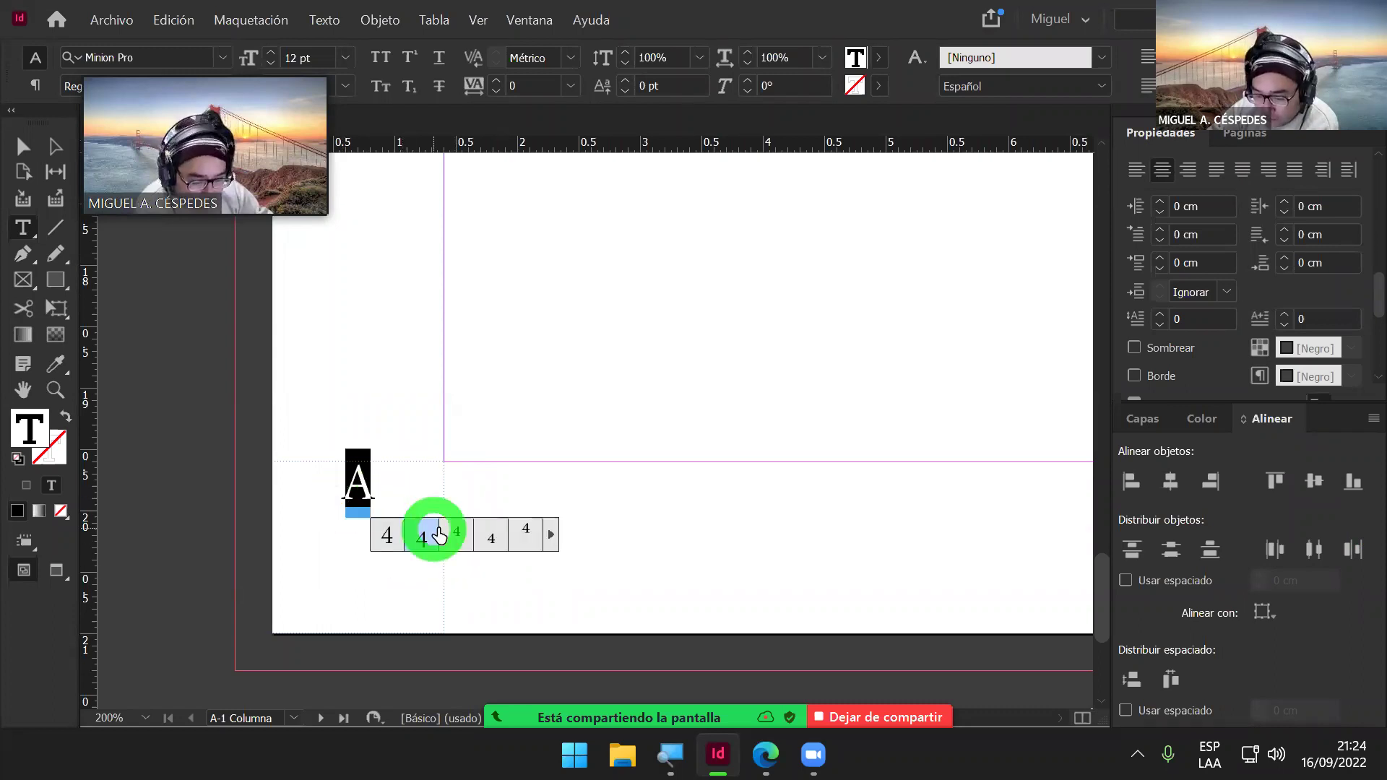
{"action": "left_click", "coordinate": [551, 535]}
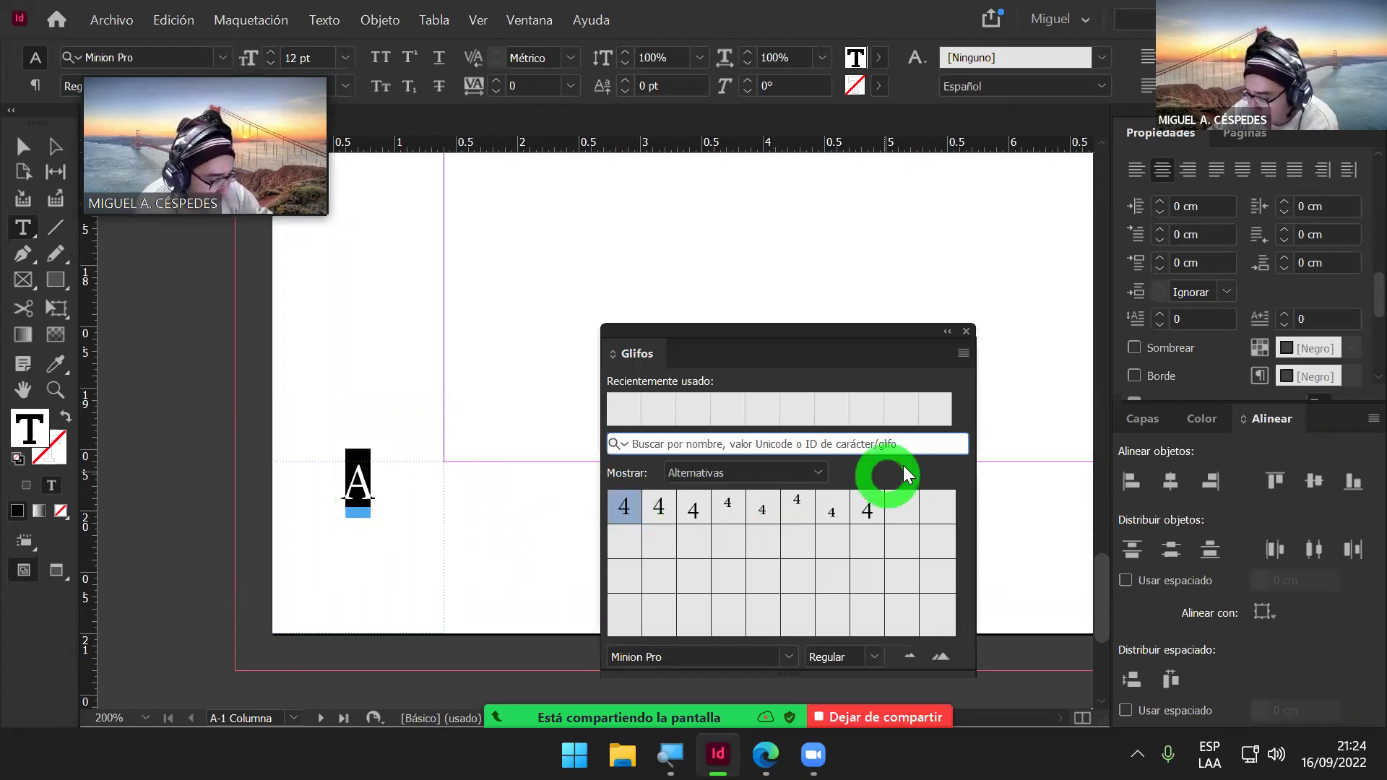
{"action": "left_click", "coordinate": [965, 354]}
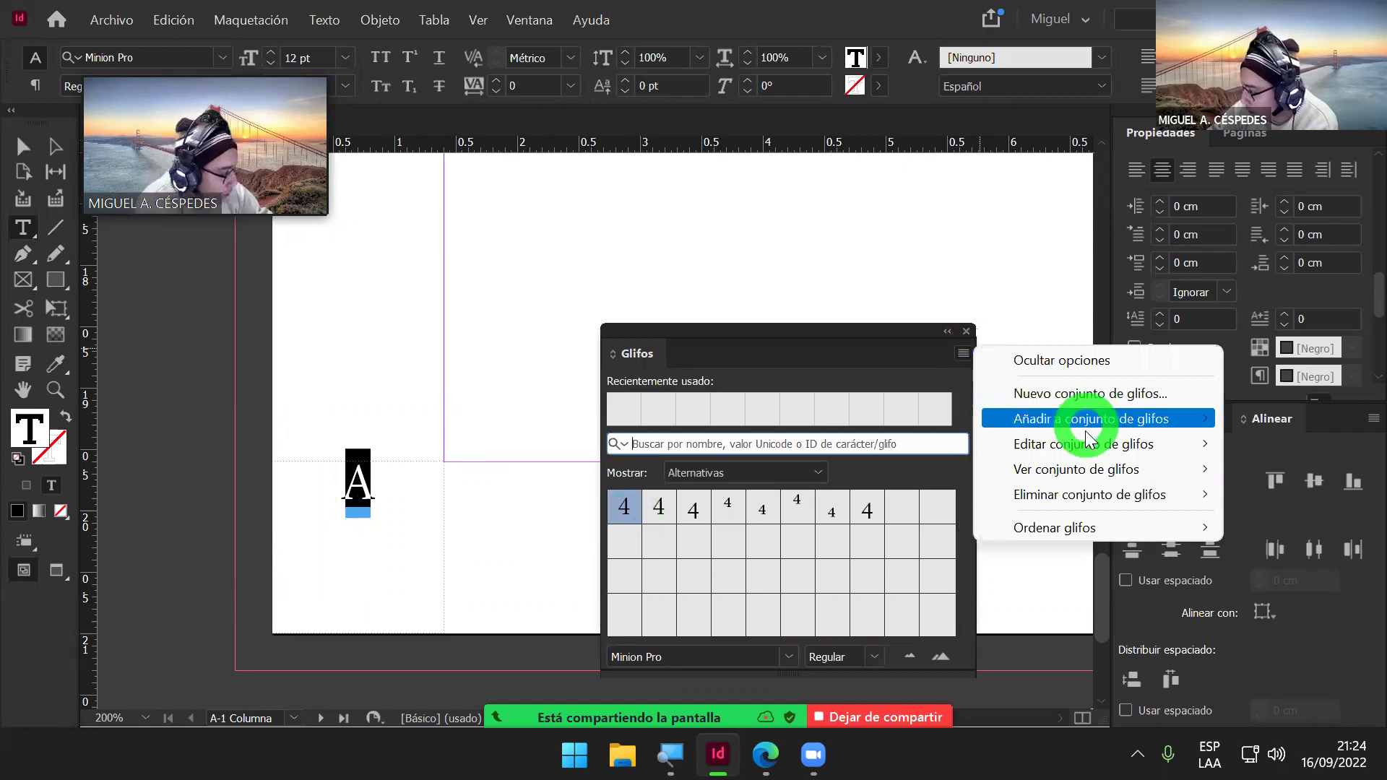
{"action": "mouse_move", "coordinate": [1037, 447]}
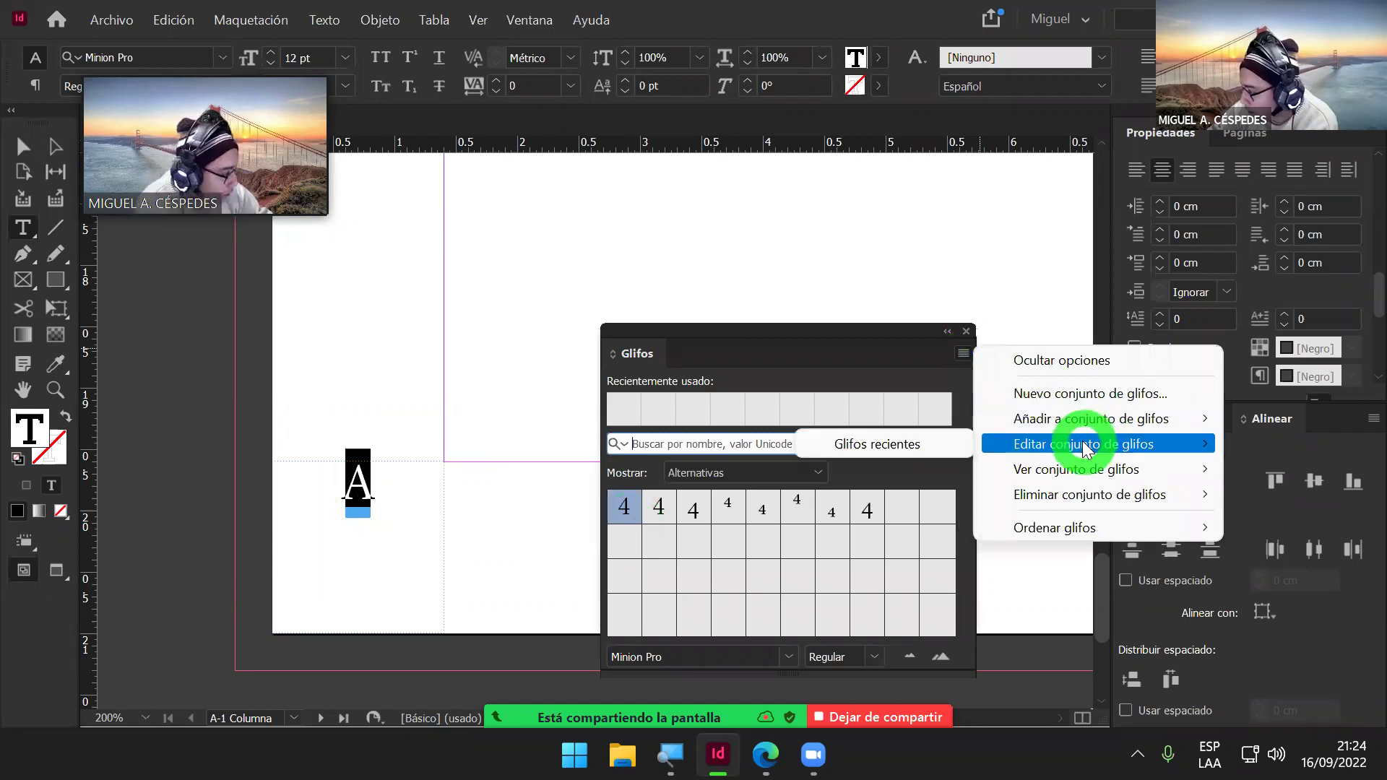
{"action": "left_click", "coordinate": [966, 331]}
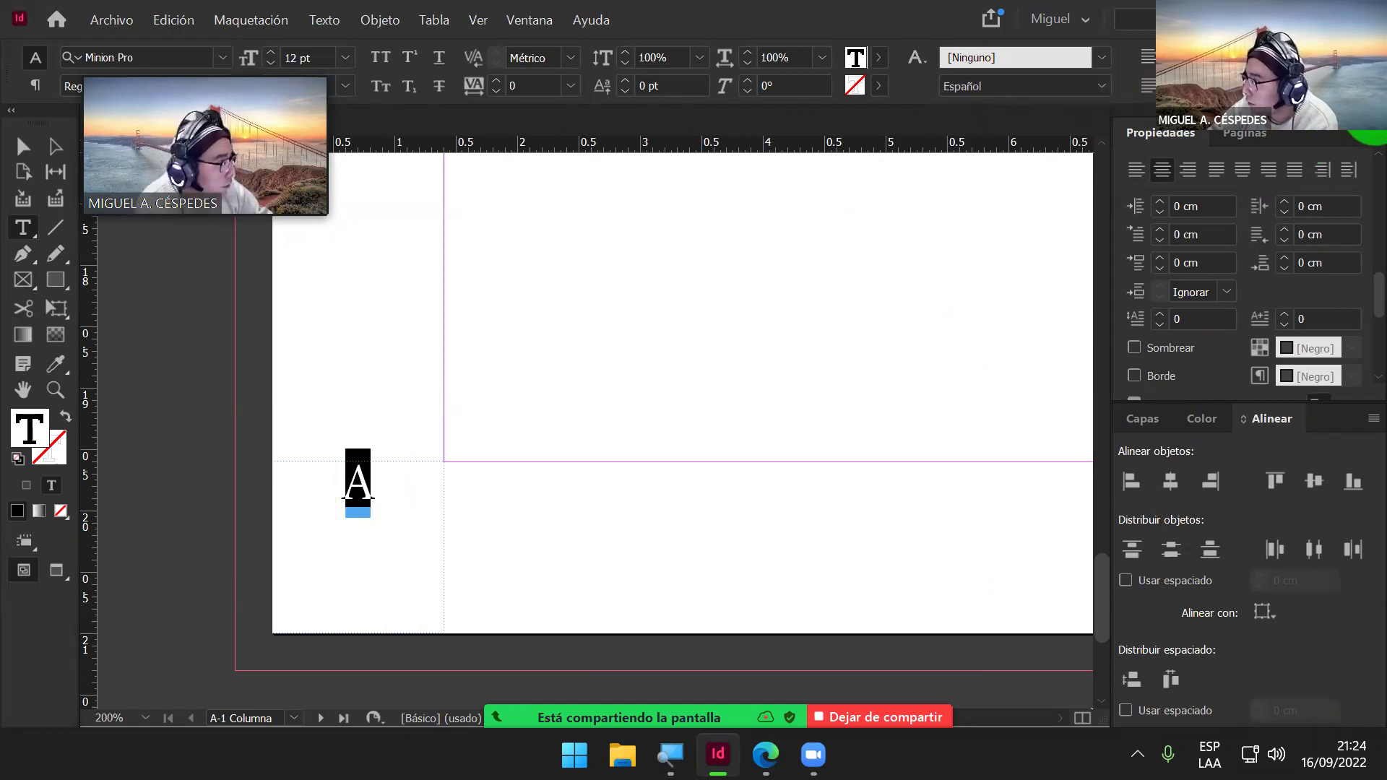
Step: Fit the whole master spread in view and consult step 7 of 18 in the GUÍA DE INDESIGN.pdf guide
{"action": "left_click", "coordinate": [1377, 116]}
{"action": "key", "text": "ctrl+alt+0"}
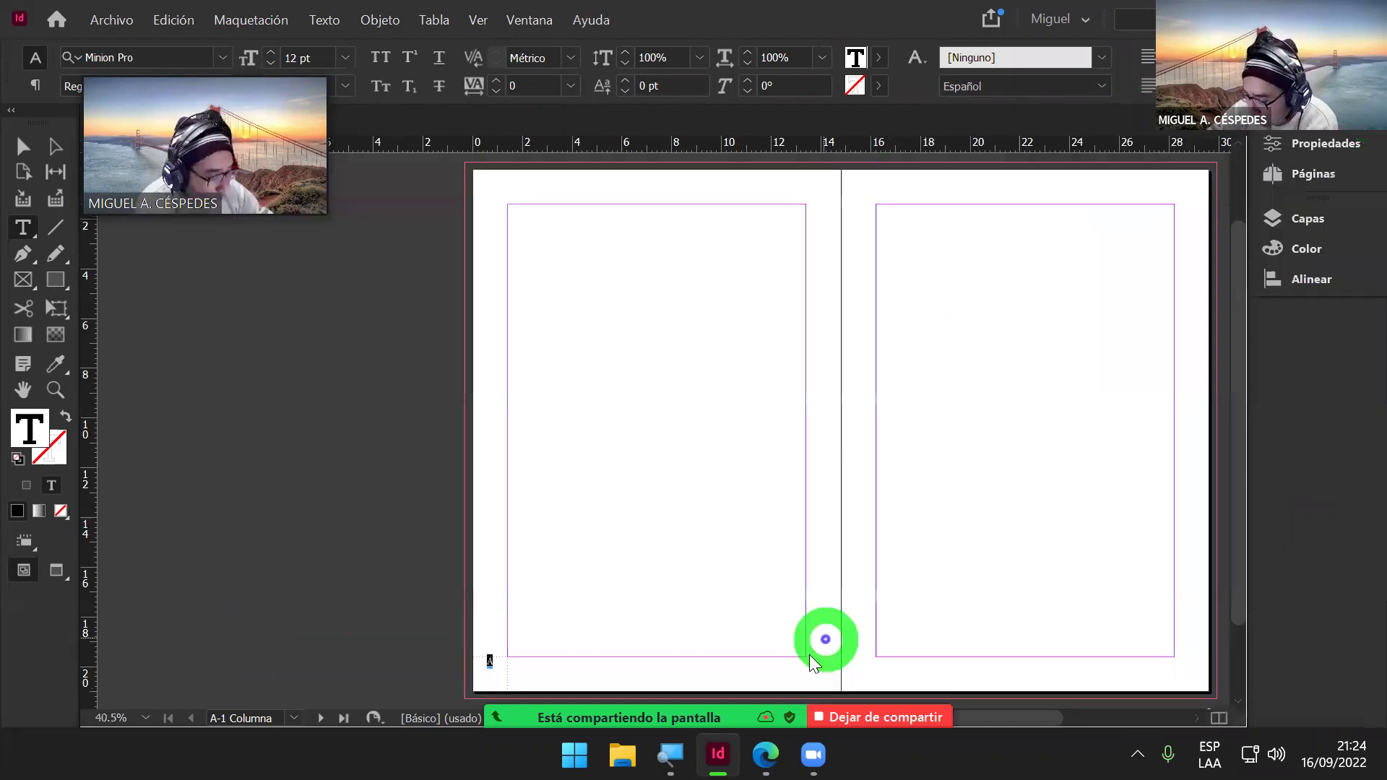
{"action": "left_click", "coordinate": [766, 755]}
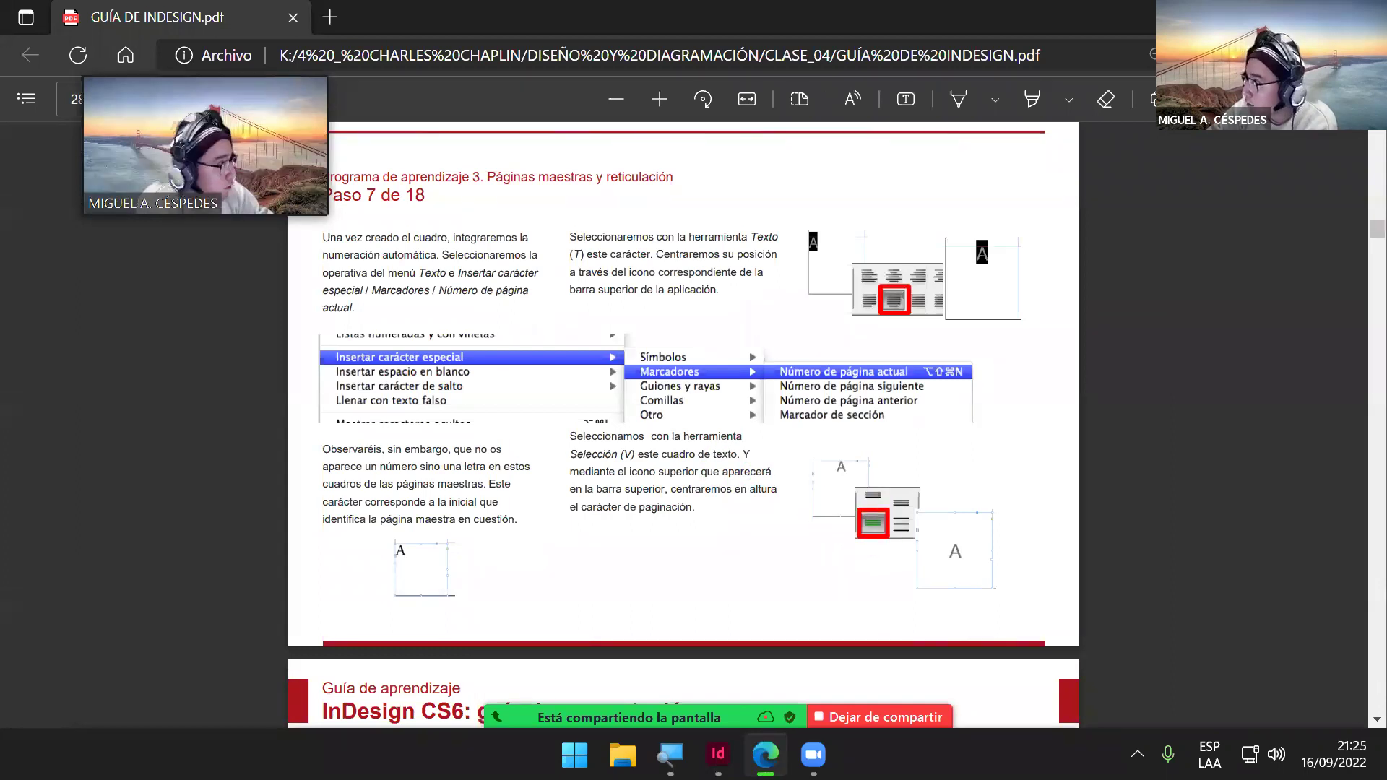
{"action": "key", "text": "alt+Tab"}
{"action": "scroll", "coordinate": [515, 636], "scroll_direction": "down", "scroll_amount": 3}
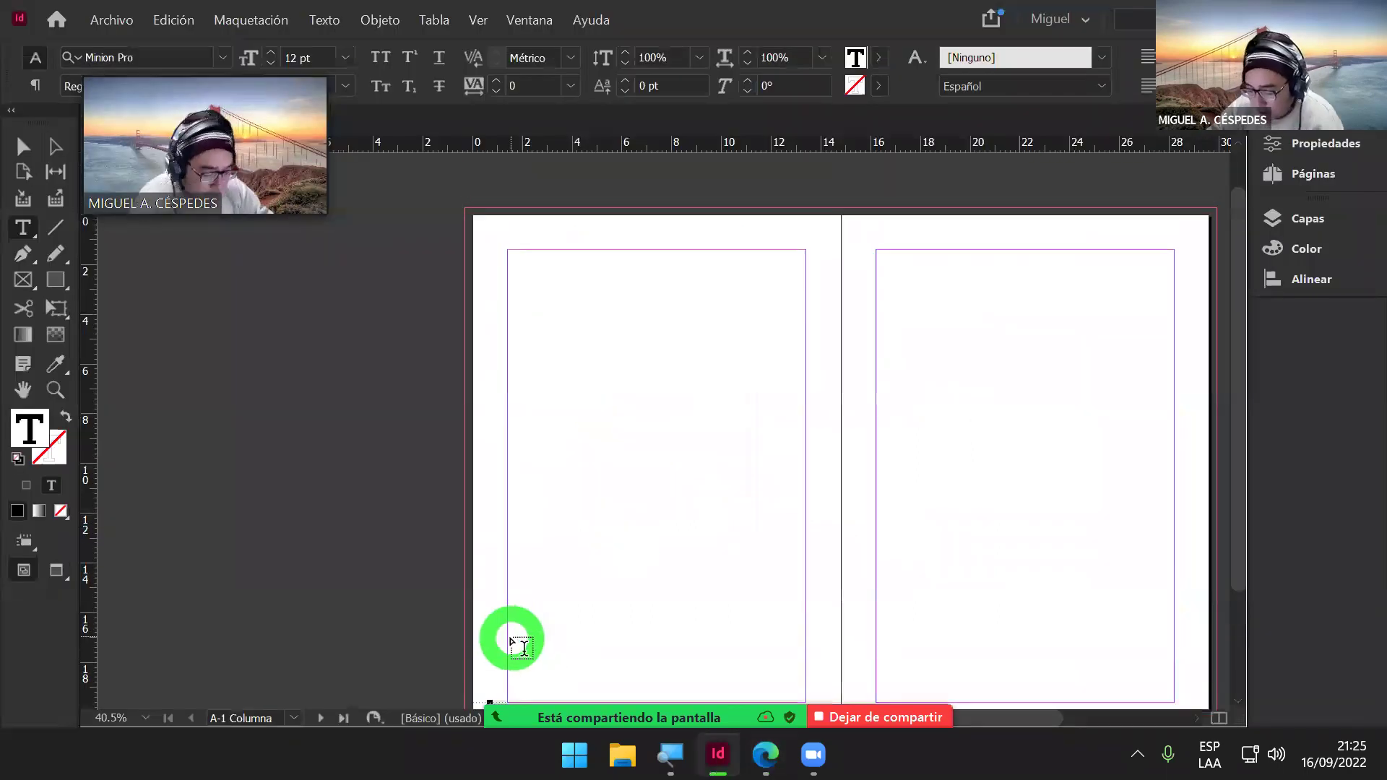
{"action": "scroll", "coordinate": [509, 642], "scroll_direction": "up", "scroll_amount": 8}
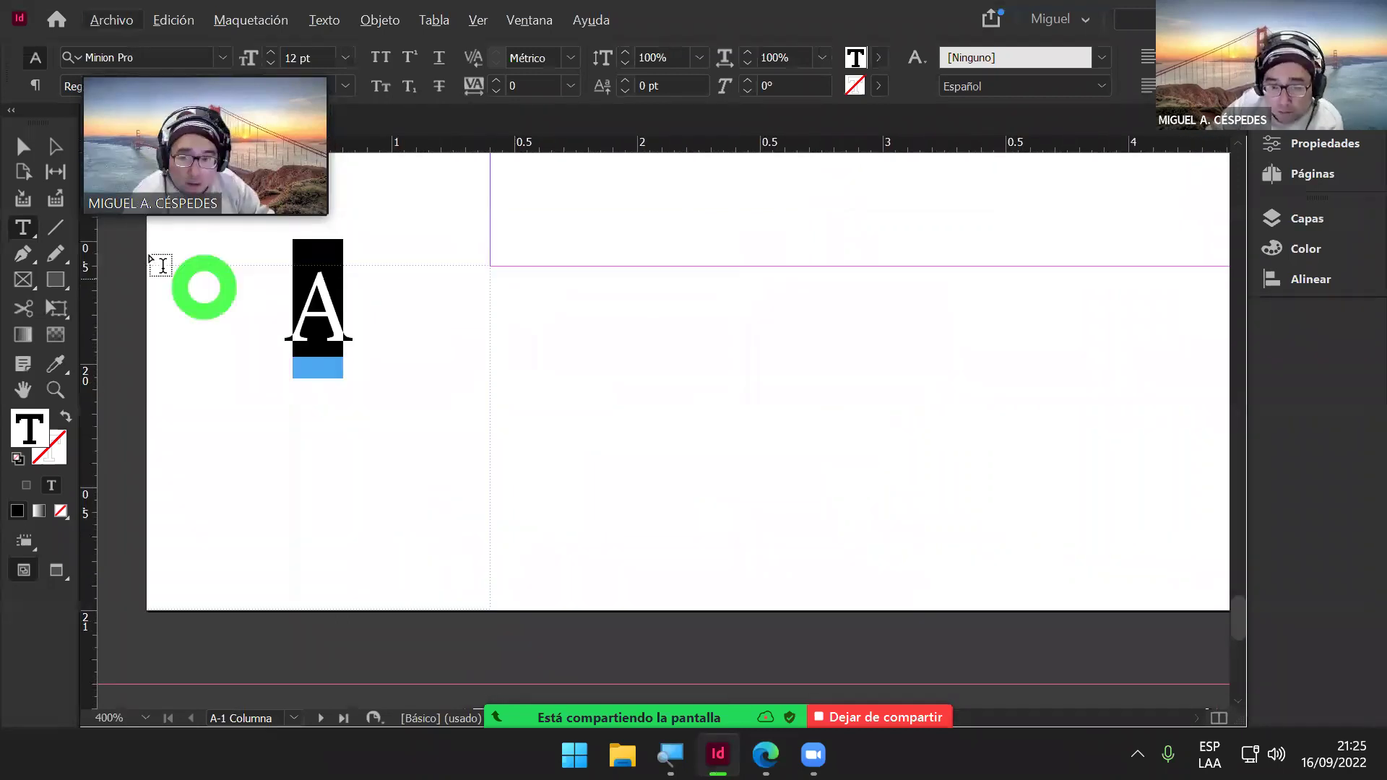
{"action": "left_click", "coordinate": [489, 321]}
{"action": "right_click", "coordinate": [490, 321]}
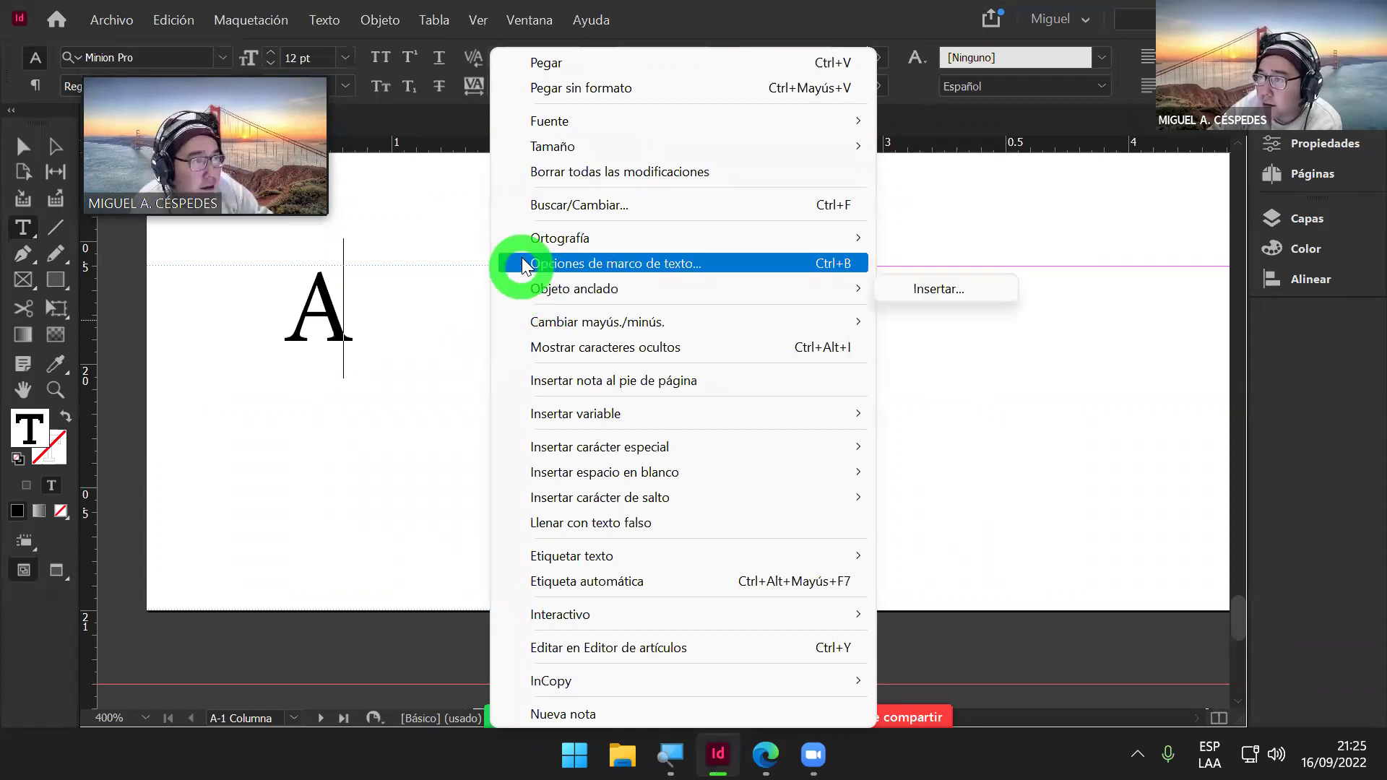
{"action": "left_click", "coordinate": [706, 266]}
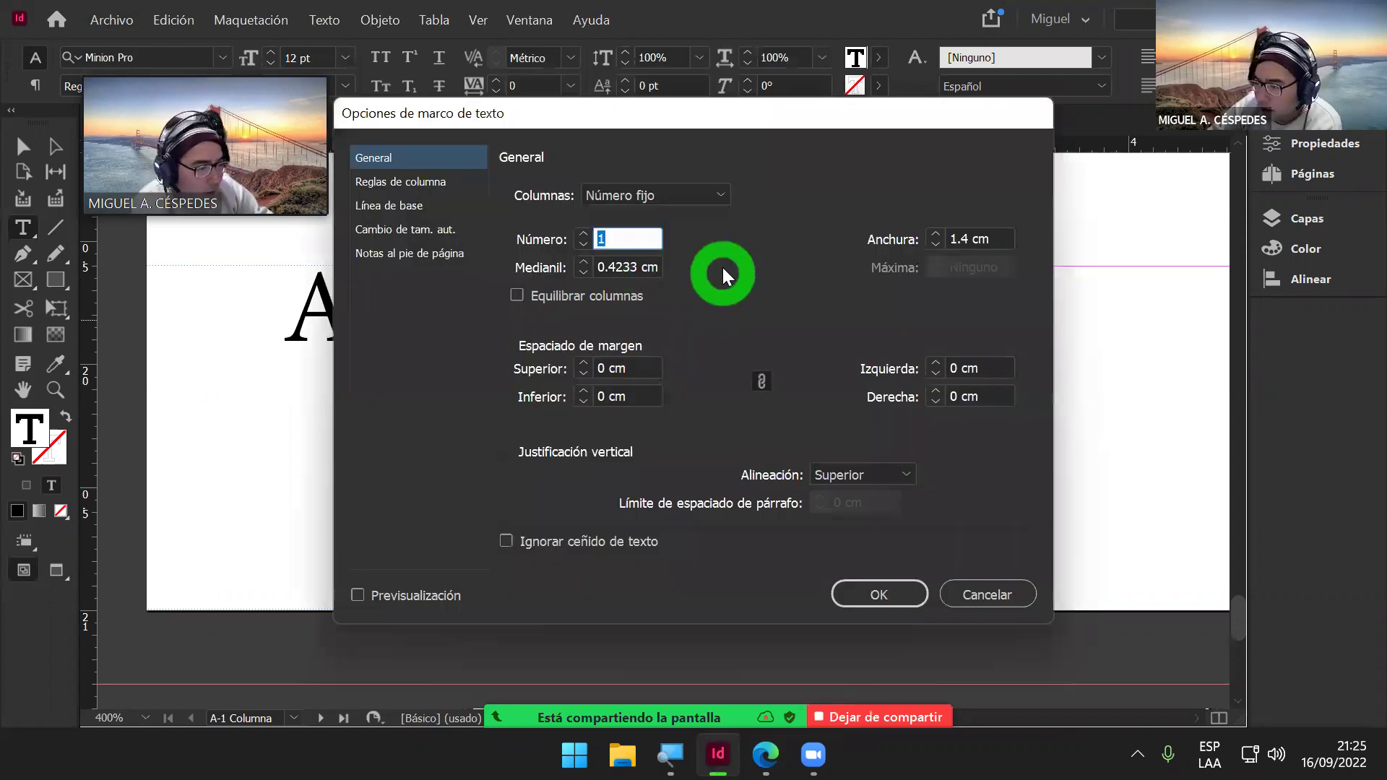
{"action": "left_click", "coordinate": [499, 201]}
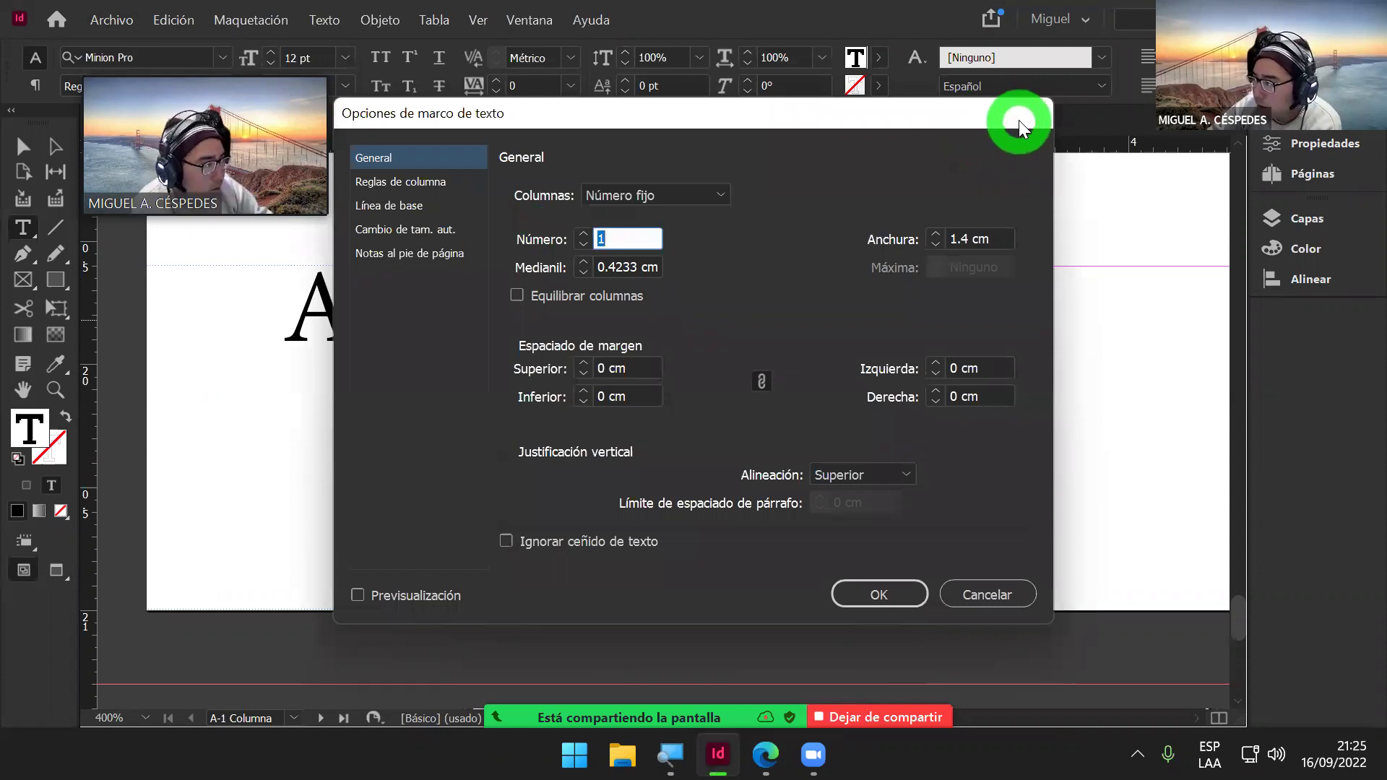
{"action": "left_click", "coordinate": [977, 593]}
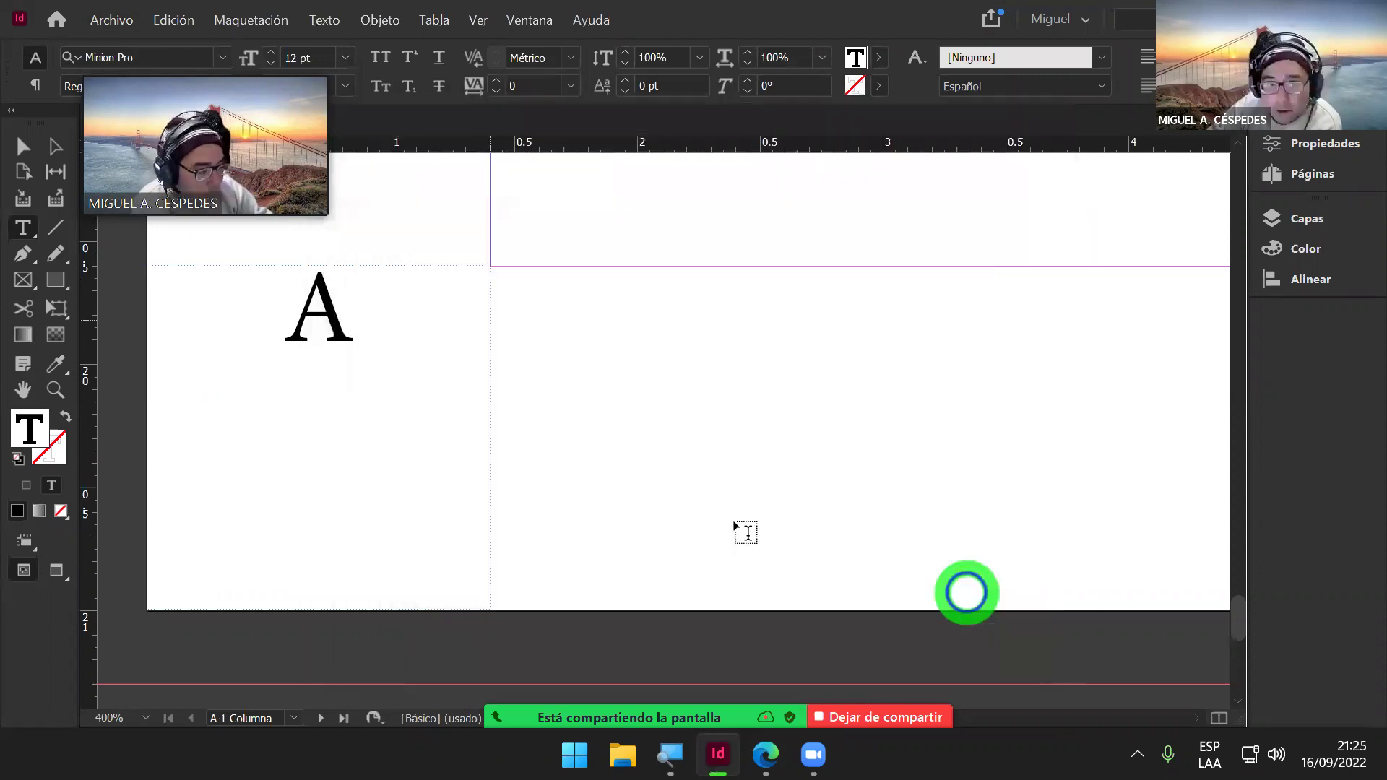
{"action": "key", "text": "Escape"}
{"action": "right_click", "coordinate": [491, 308]}
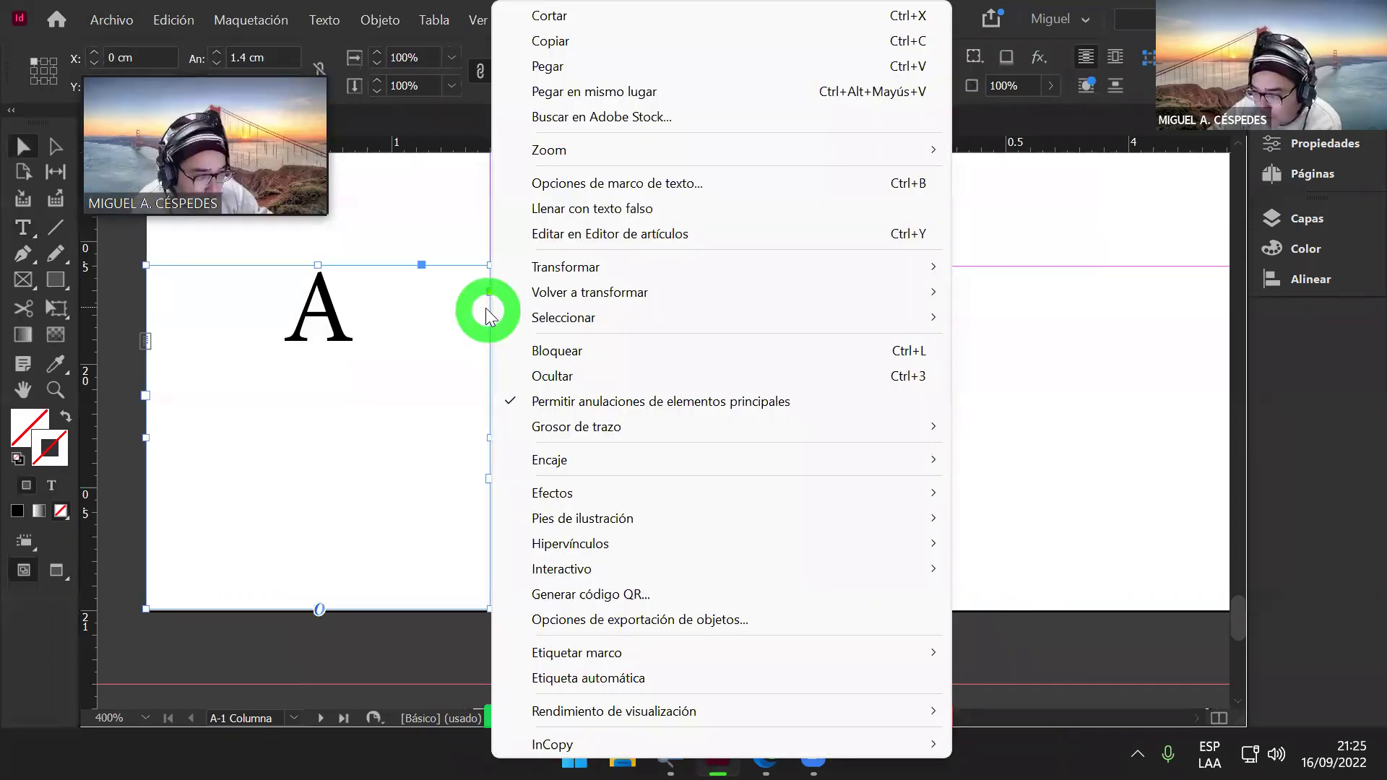
{"action": "mouse_move", "coordinate": [616, 460]}
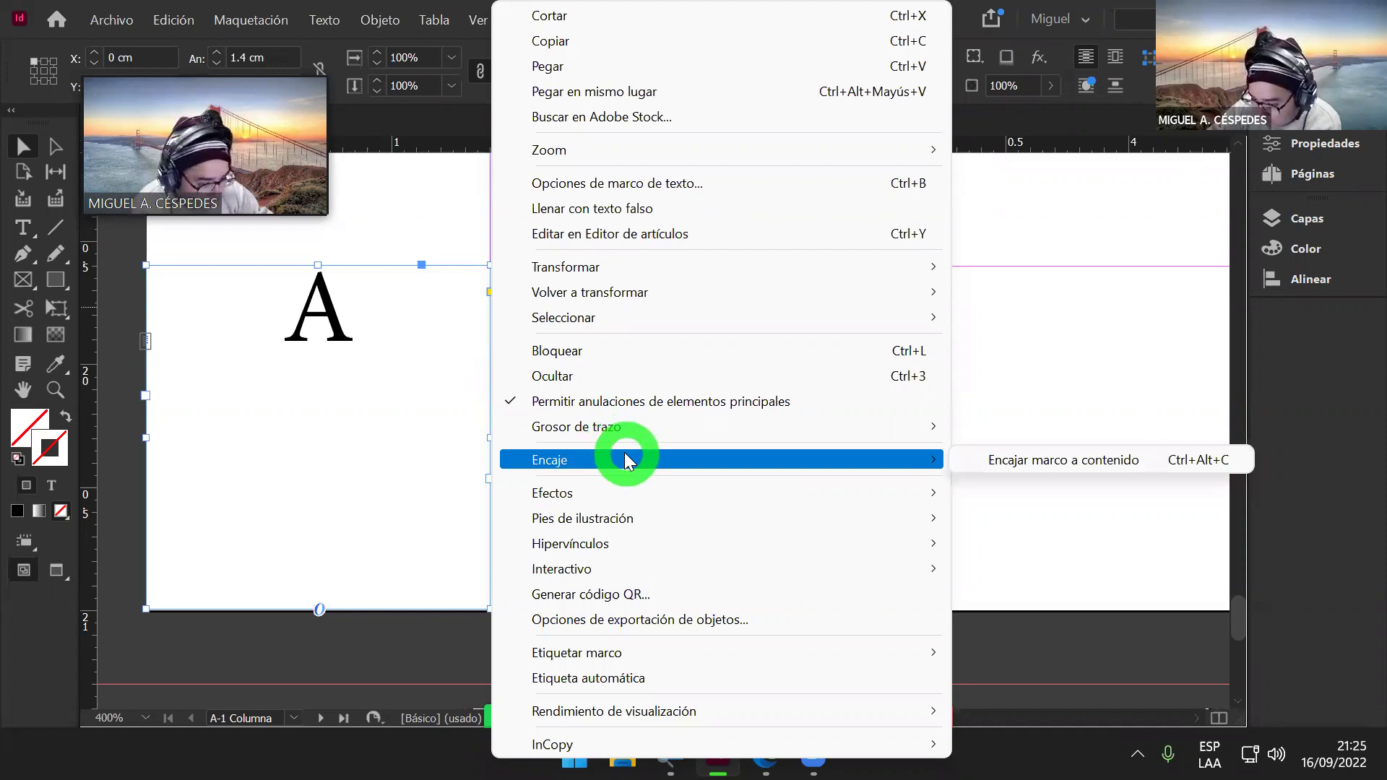
{"action": "left_click_drag", "start_coordinate": [420, 425], "coordinate": [413, 425]}
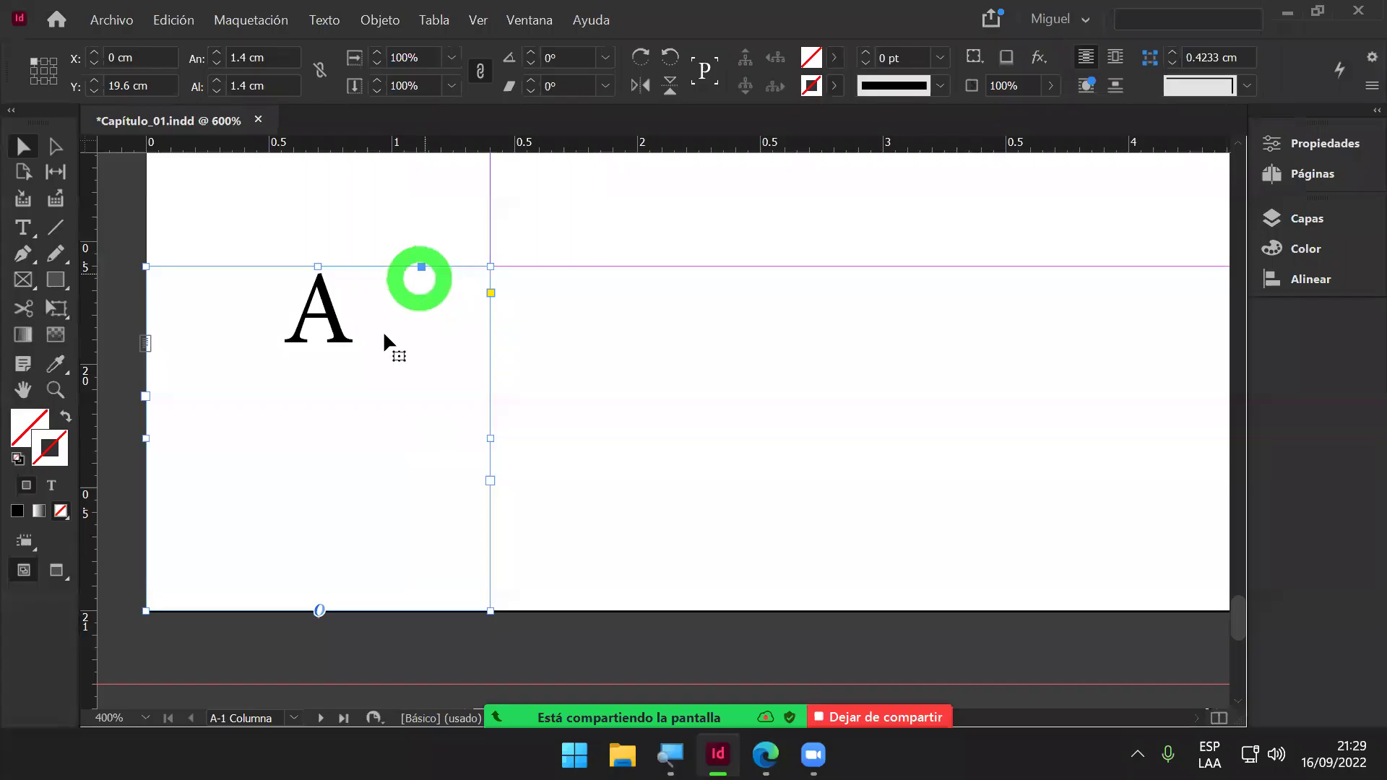
Step: Put the text cursor before the A marker and locate the Número de página actual marker among the special characters
{"action": "left_click", "coordinate": [590, 347]}
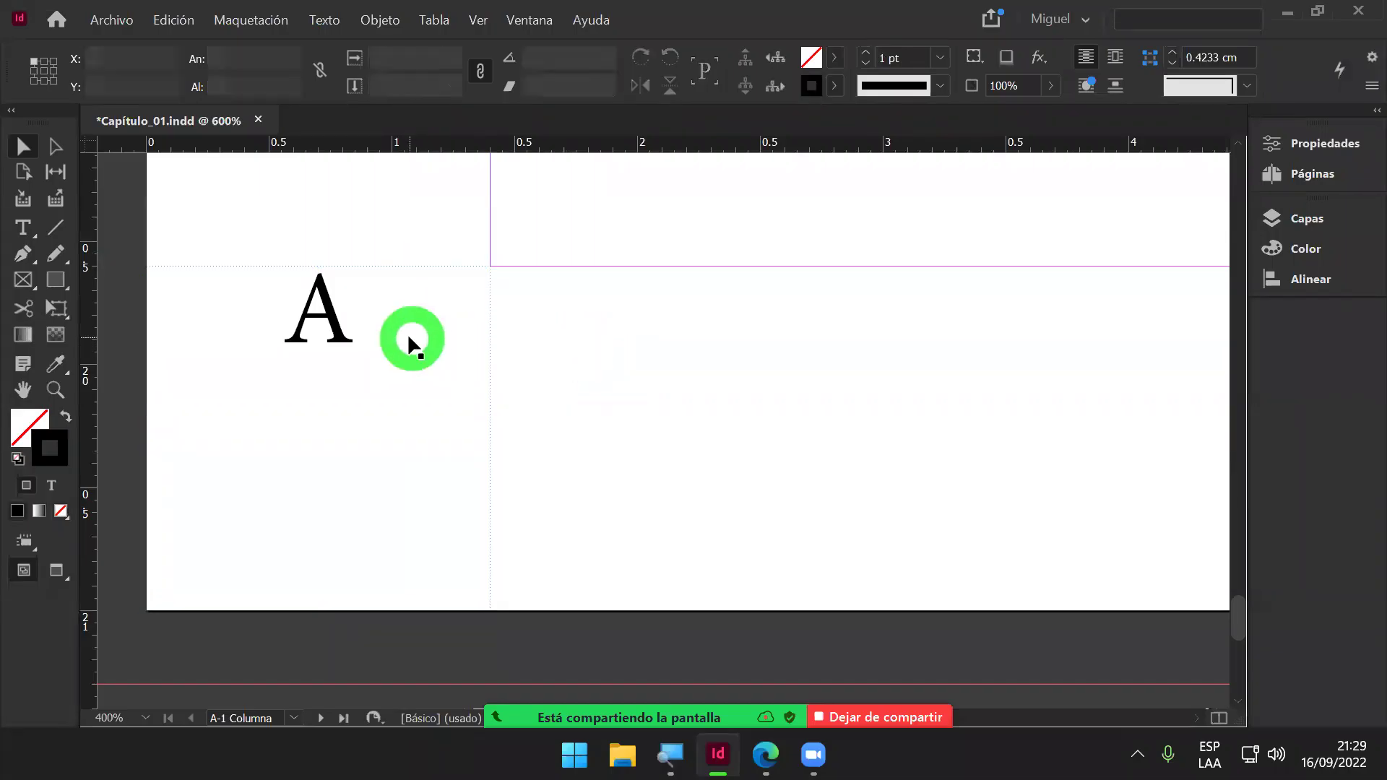
{"action": "left_click", "coordinate": [358, 322]}
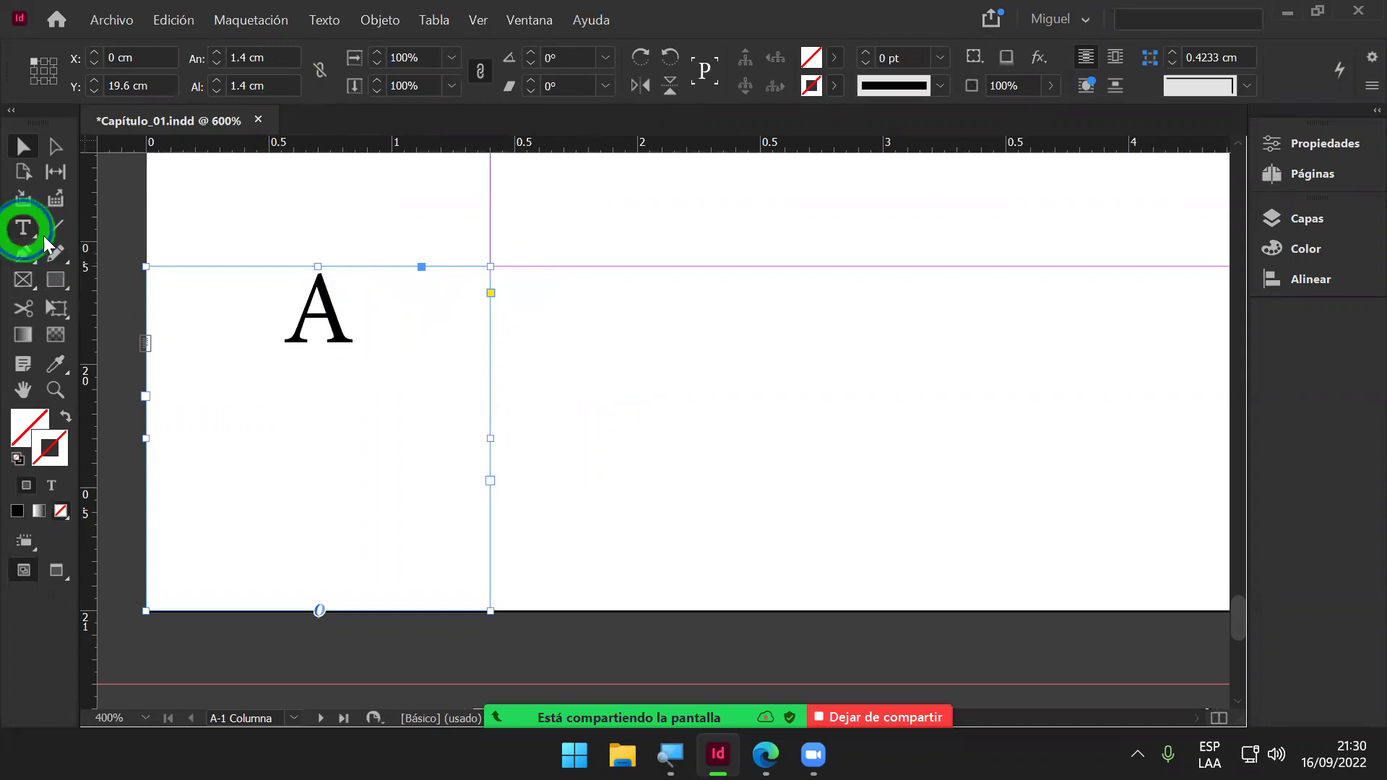
{"action": "left_click", "coordinate": [23, 227]}
{"action": "left_click", "coordinate": [300, 308]}
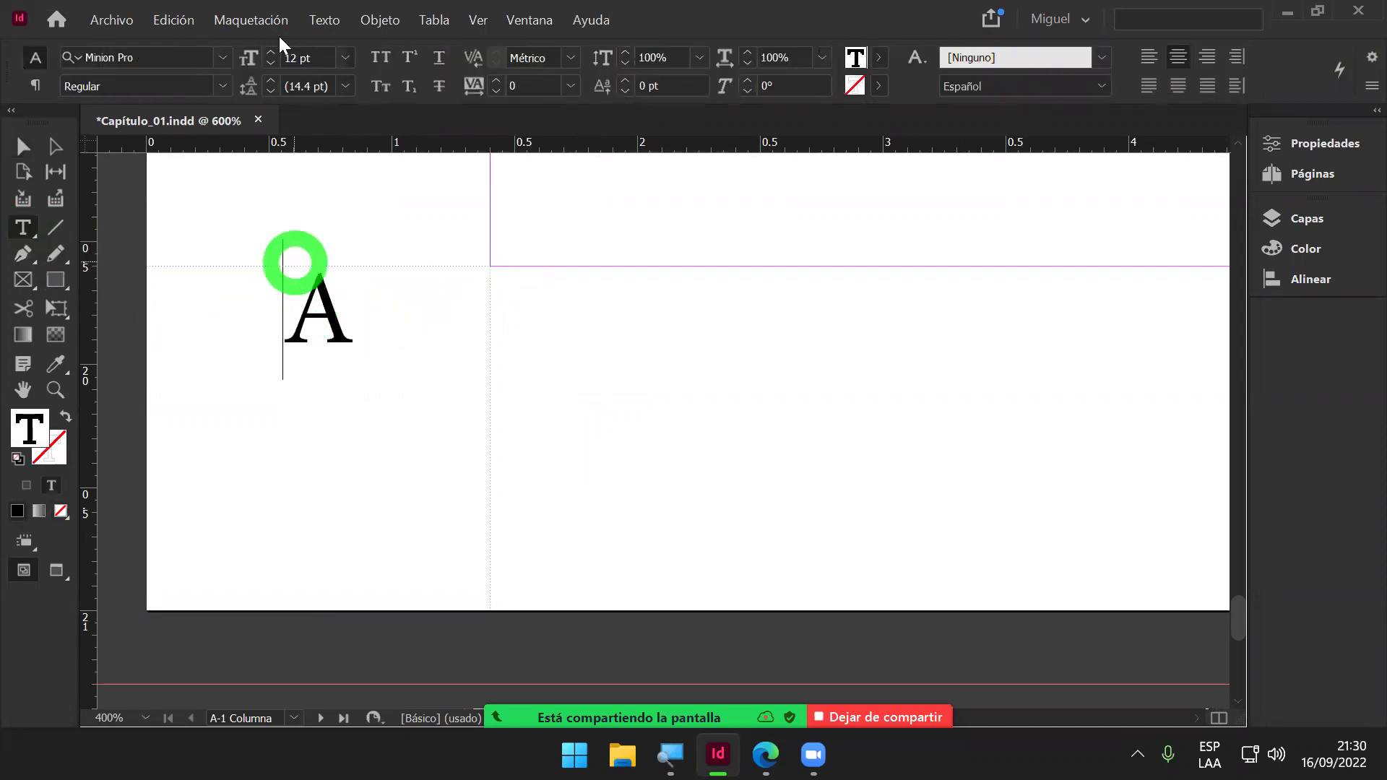
{"action": "left_click", "coordinate": [323, 18]}
{"action": "mouse_move", "coordinate": [601, 682]}
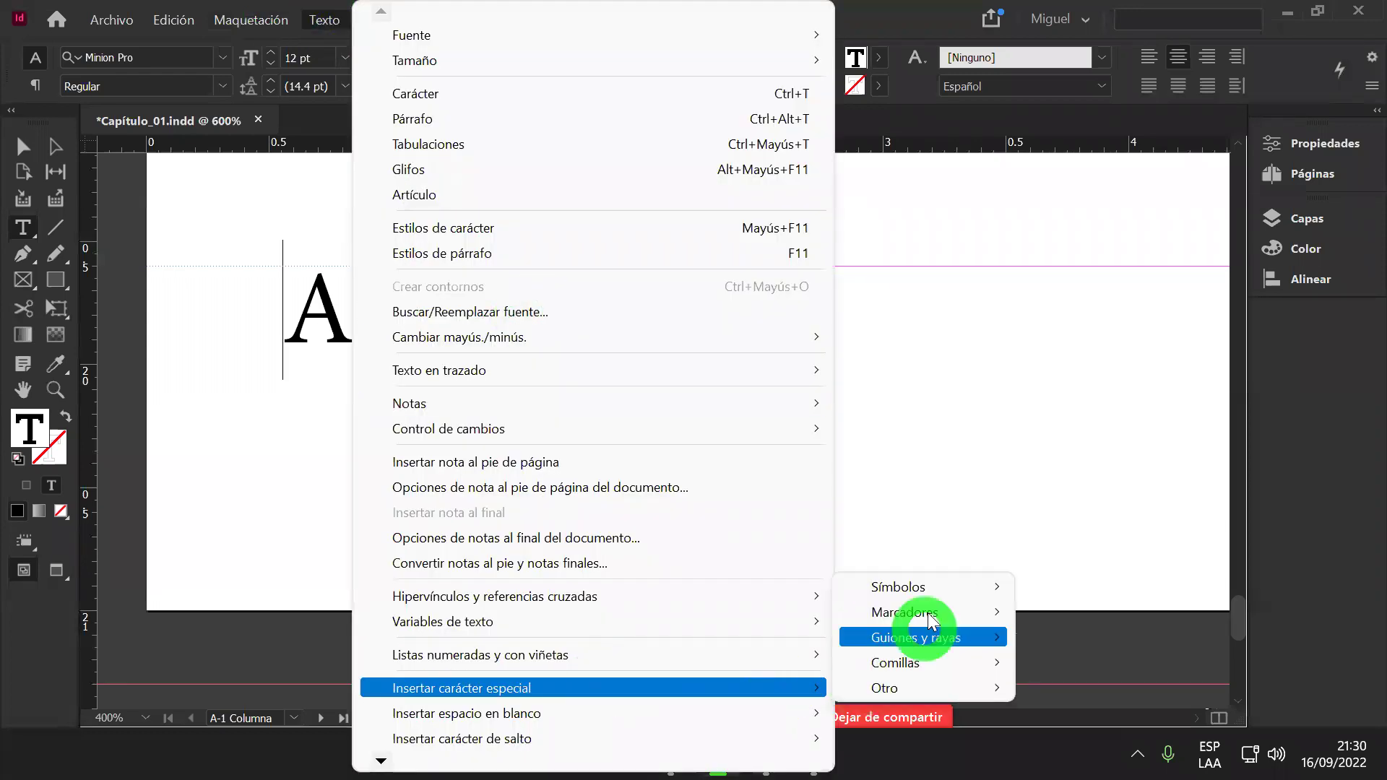
{"action": "mouse_move", "coordinate": [933, 618]}
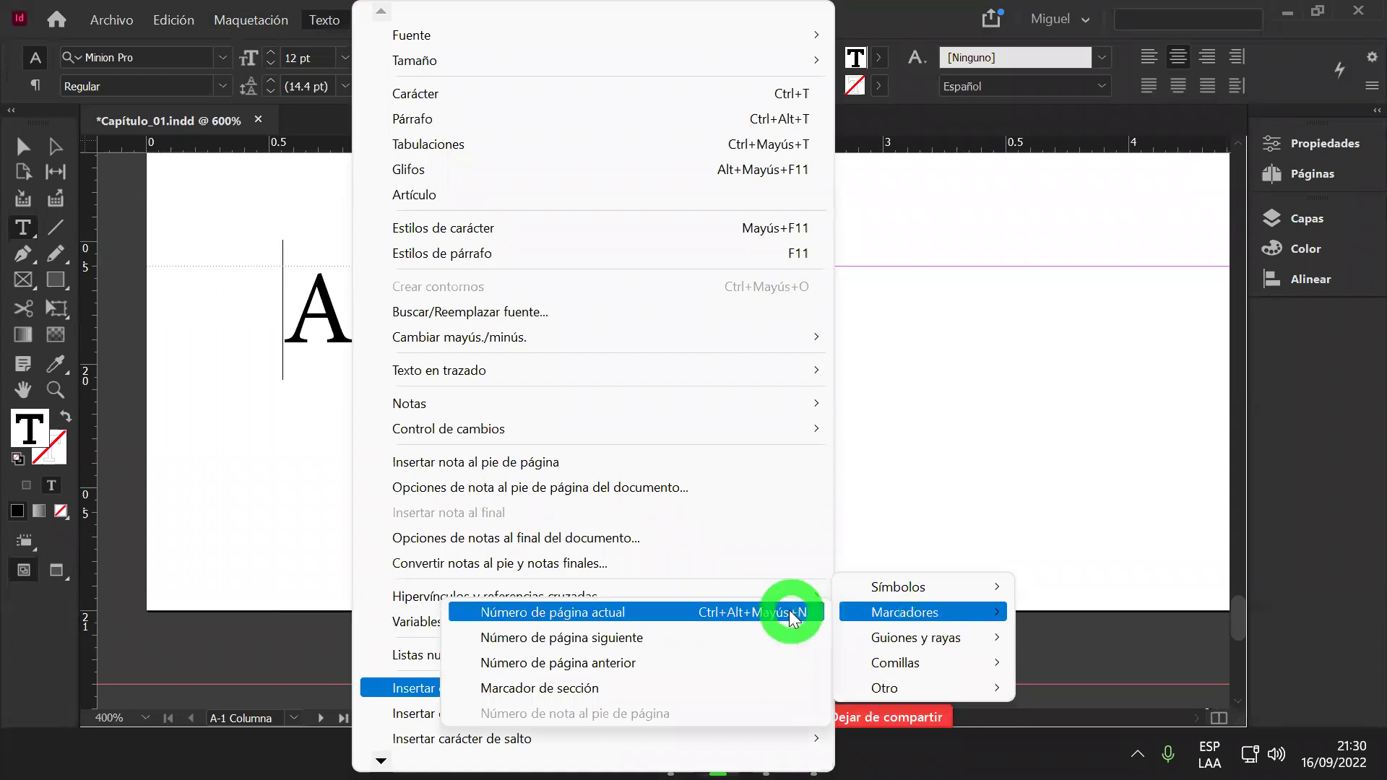
{"action": "left_click", "coordinate": [257, 337]}
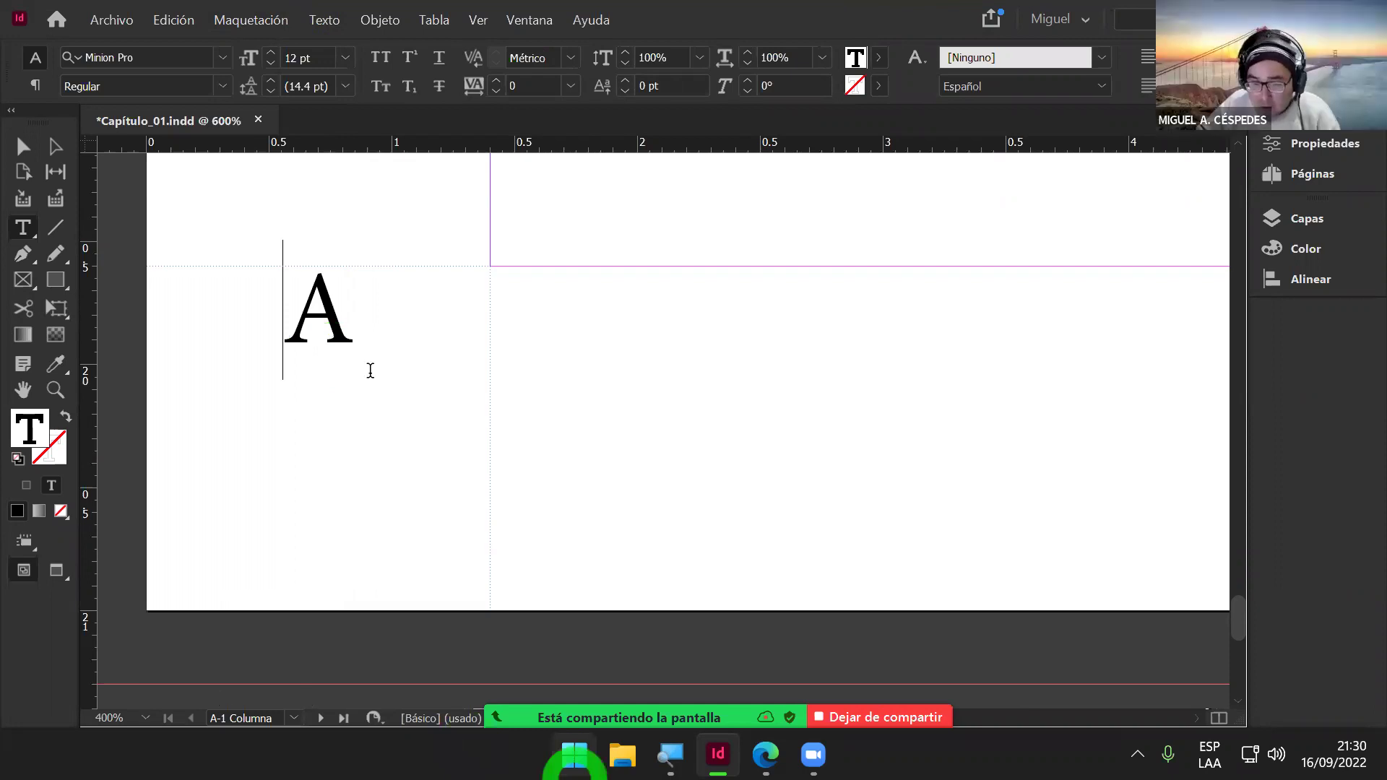
Step: Set the vertical justification of the page-number text frame to Centro, with preview enabled, and apply it
{"action": "left_click", "coordinate": [364, 334]}
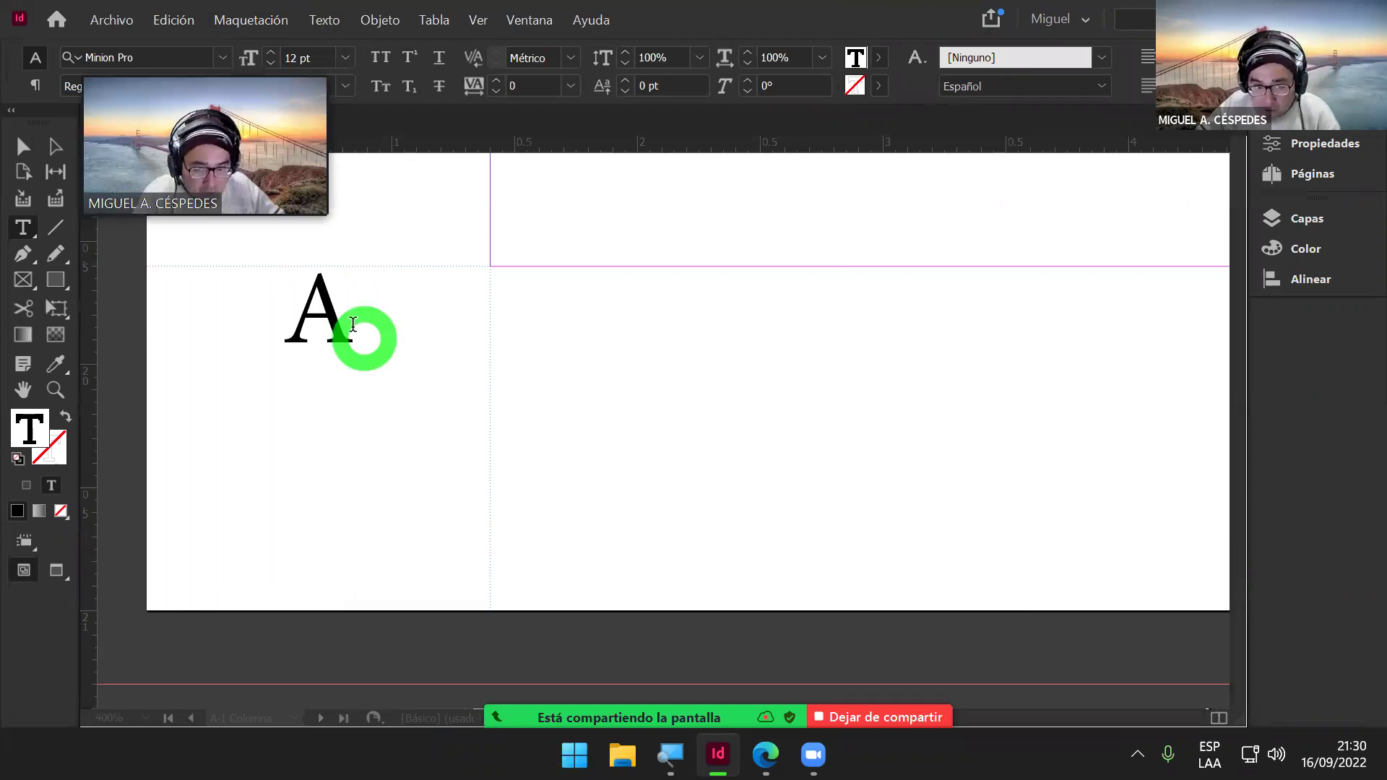
{"action": "right_click", "coordinate": [358, 338]}
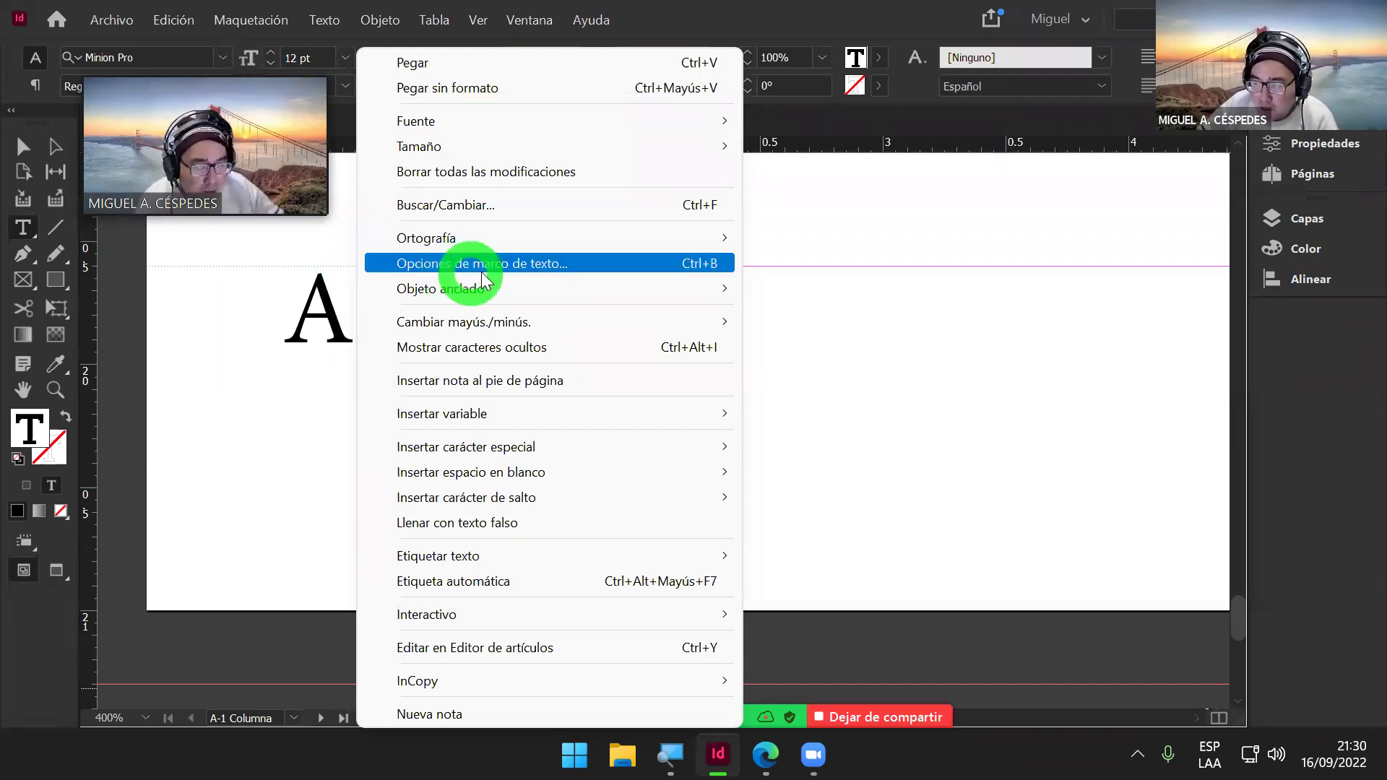
{"action": "left_click", "coordinate": [594, 263]}
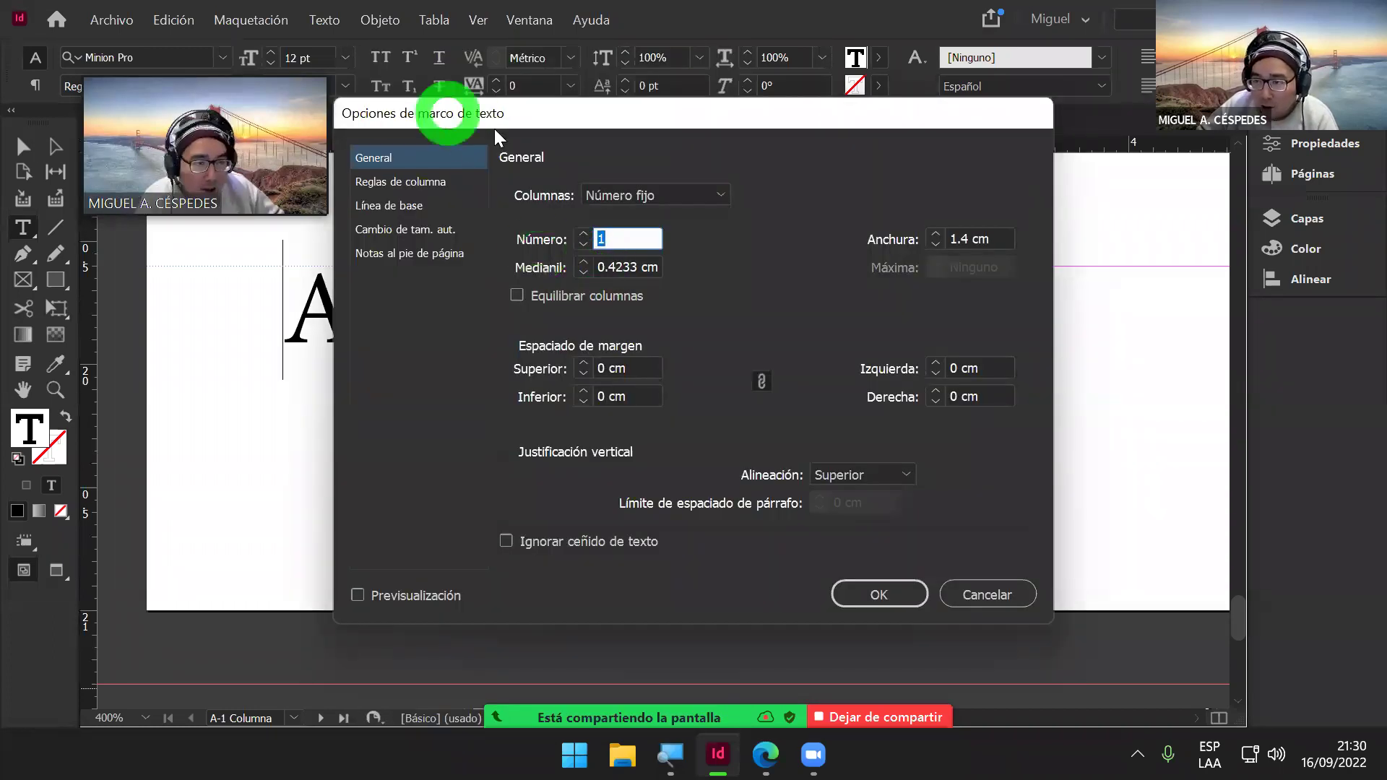
{"action": "left_click_drag", "start_coordinate": [501, 127], "coordinate": [563, 131]}
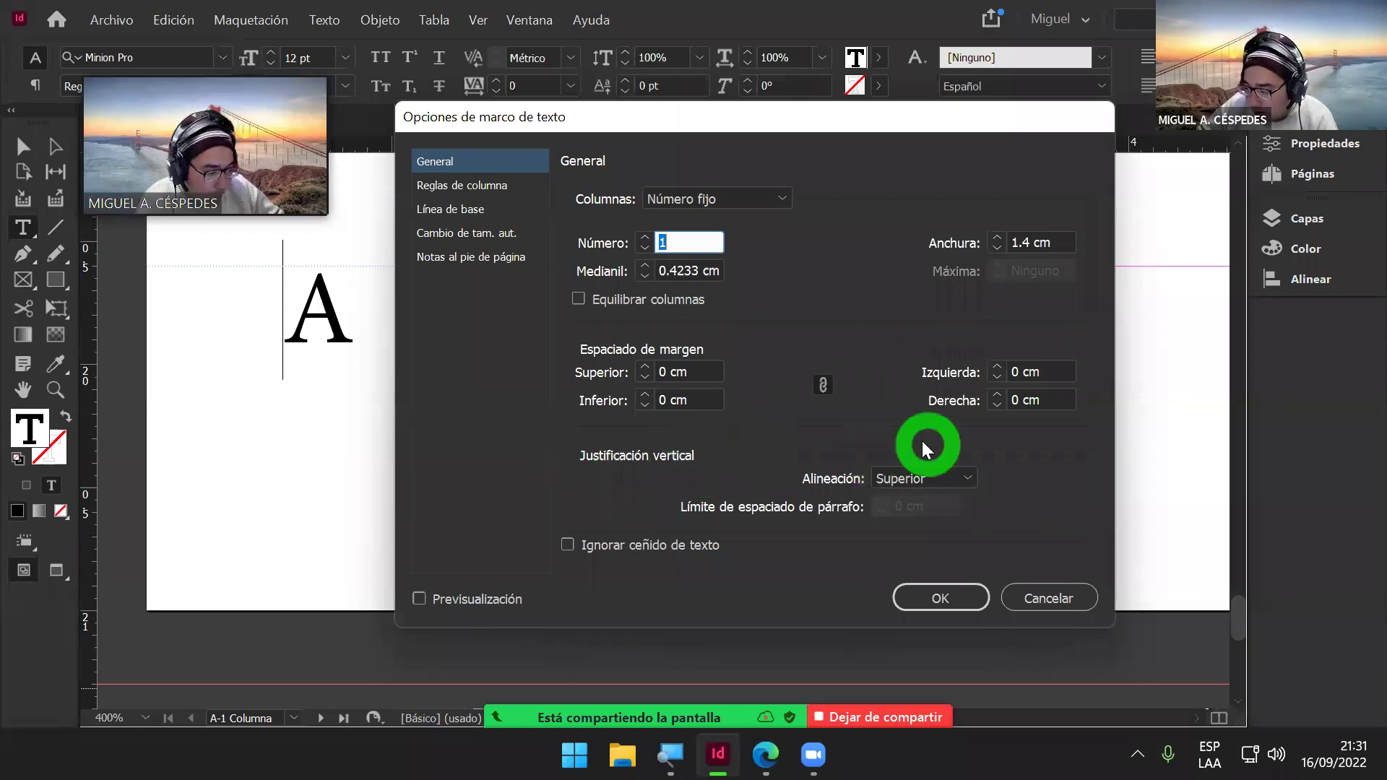
{"action": "left_click", "coordinate": [968, 479]}
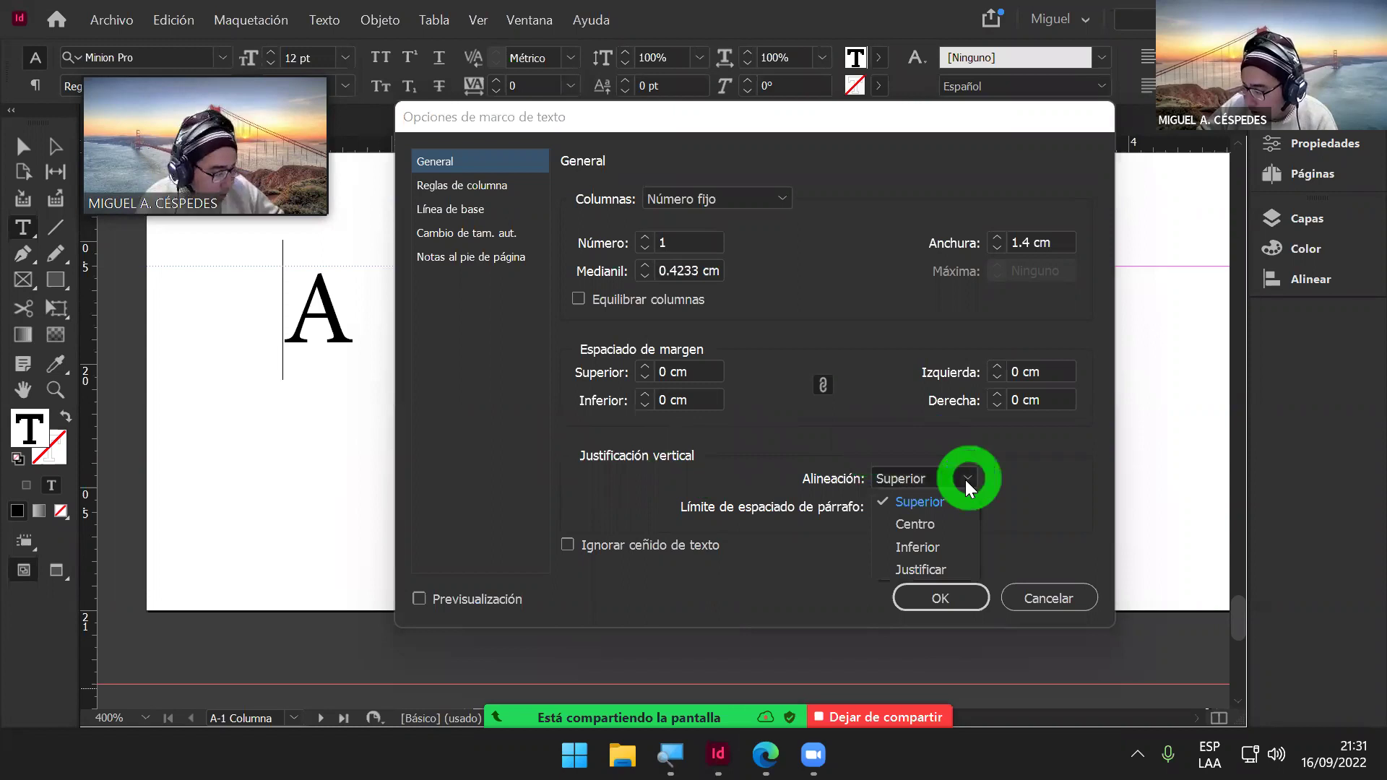
{"action": "left_click", "coordinate": [949, 525]}
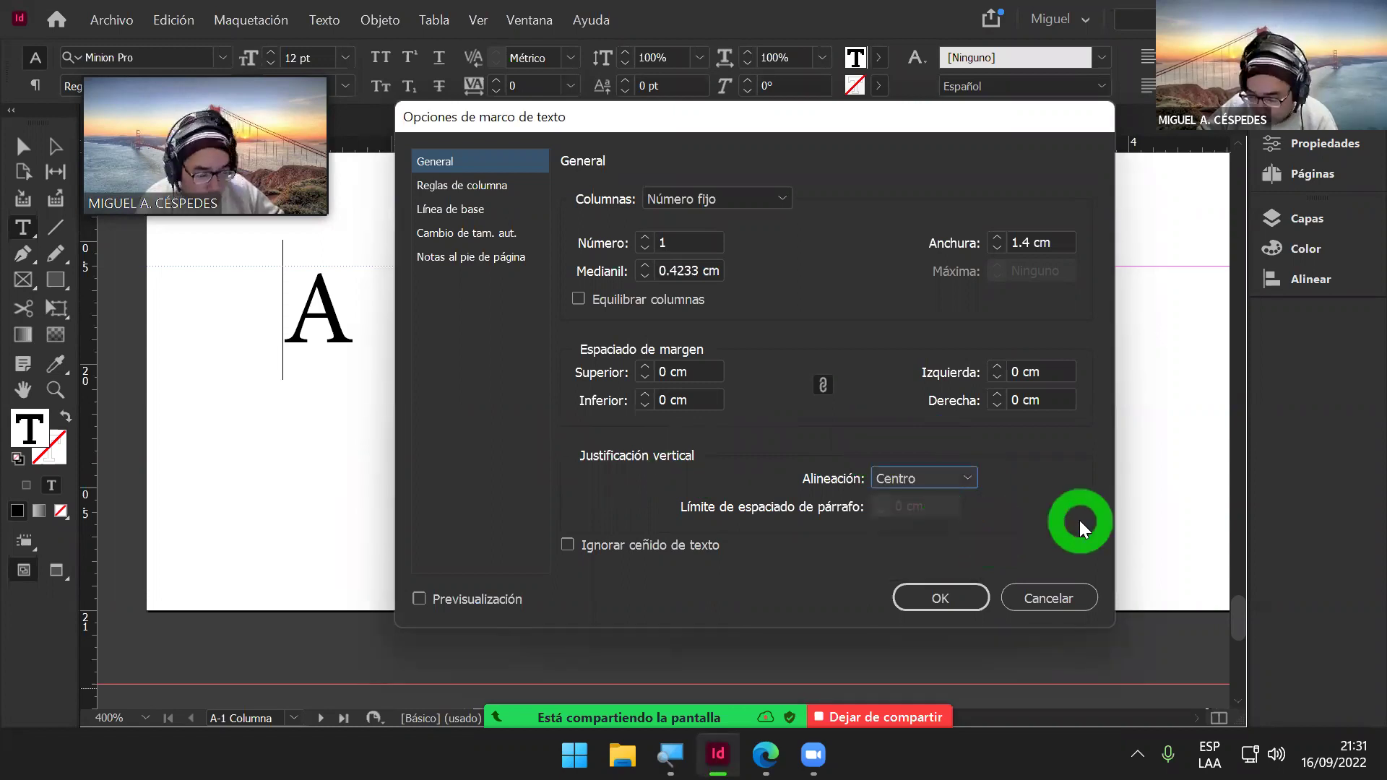
{"action": "left_click", "coordinate": [419, 599]}
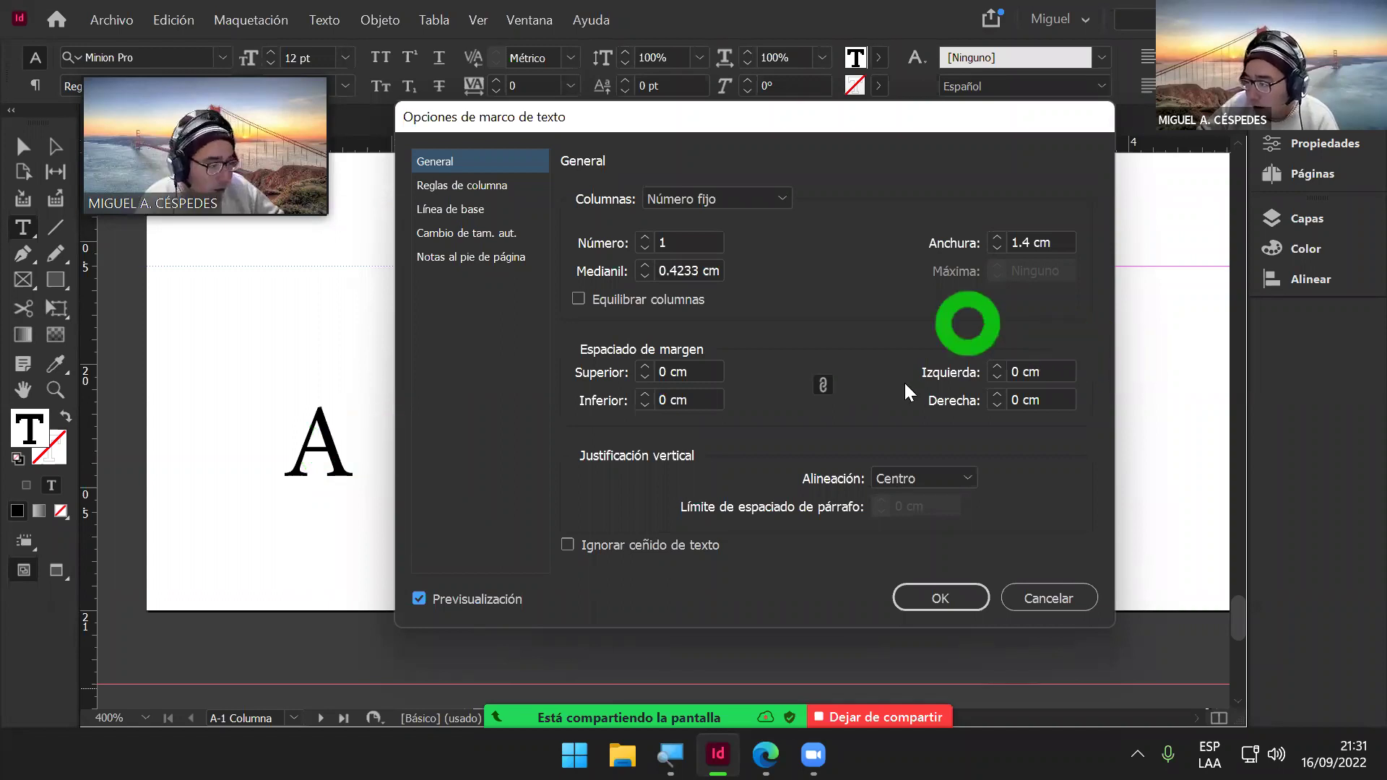
{"action": "left_click", "coordinate": [954, 601]}
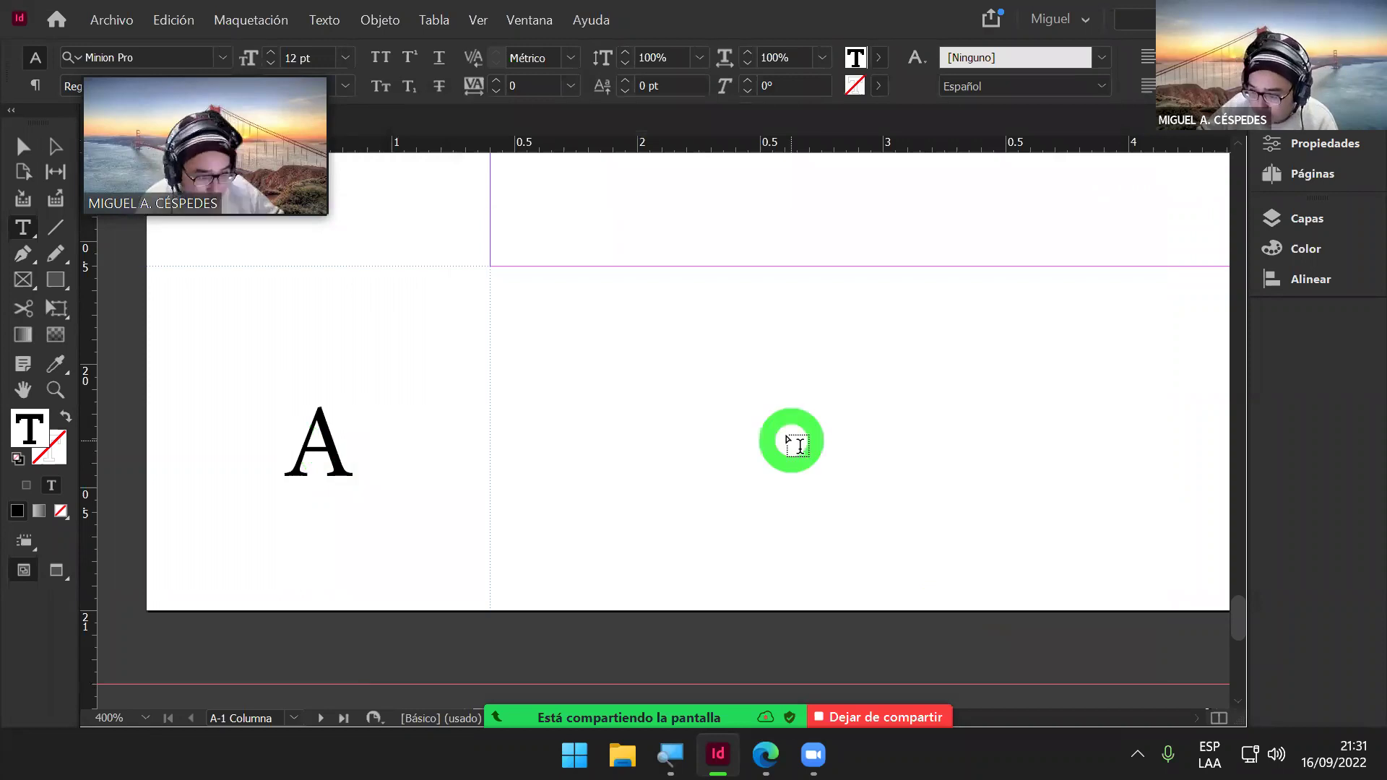
Step: Bring the A-1 Columna spread into view and display the list of master pages
{"action": "scroll", "coordinate": [706, 432], "scroll_direction": "down", "scroll_amount": 4, "text": "alt"}
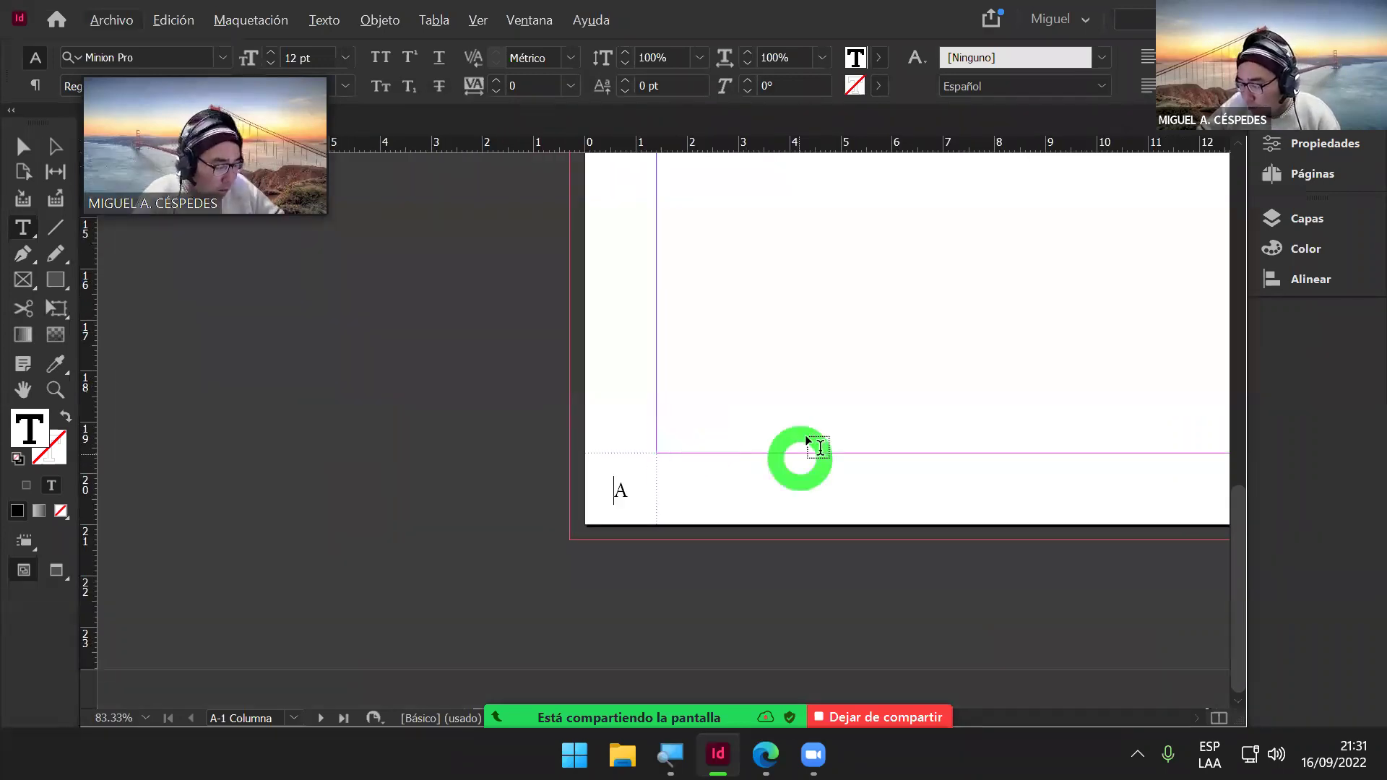
{"action": "left_click", "coordinate": [23, 389]}
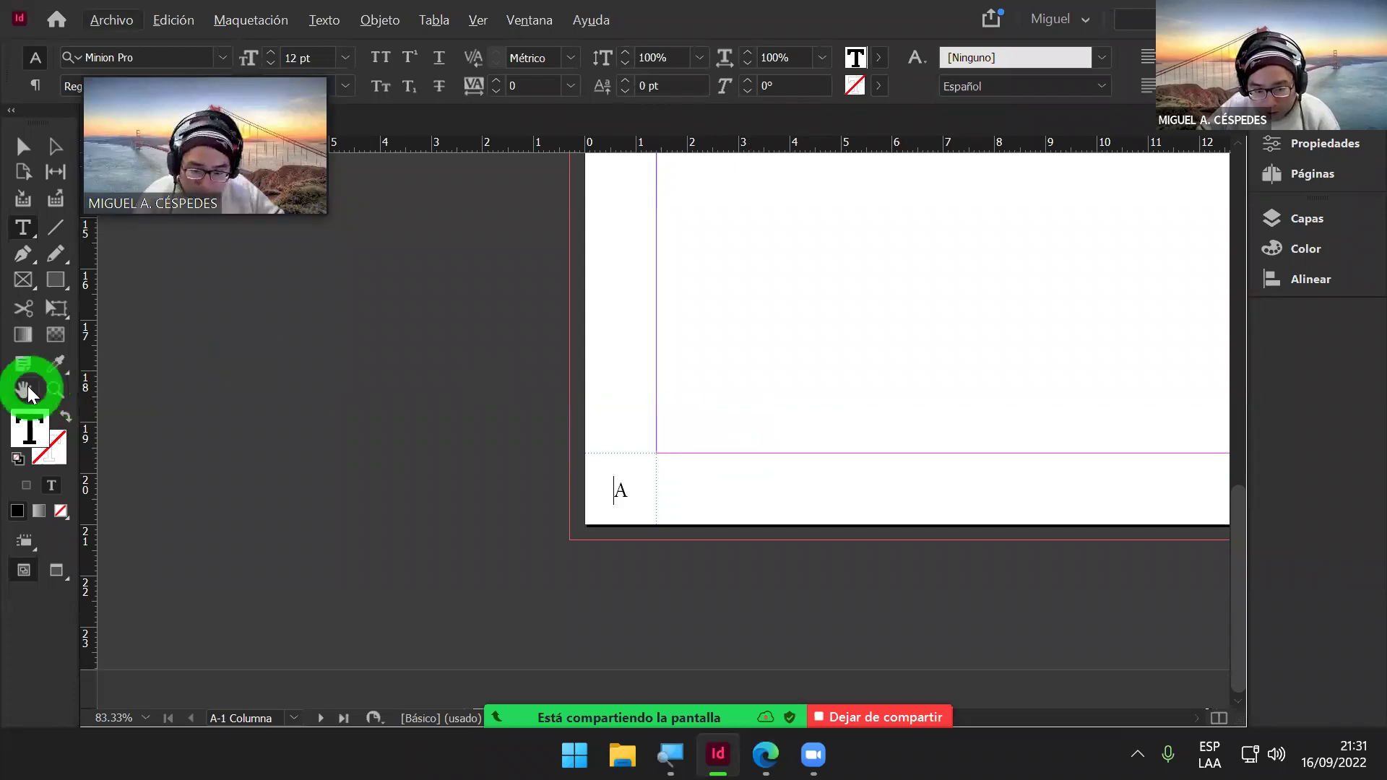
{"action": "left_click_drag", "start_coordinate": [831, 300], "coordinate": [492, 359]}
{"action": "scroll", "coordinate": [340, 341], "scroll_direction": "down", "scroll_amount": 1, "text": "alt"}
{"action": "scroll", "coordinate": [492, 359], "scroll_direction": "down", "scroll_amount": 1, "text": "alt"}
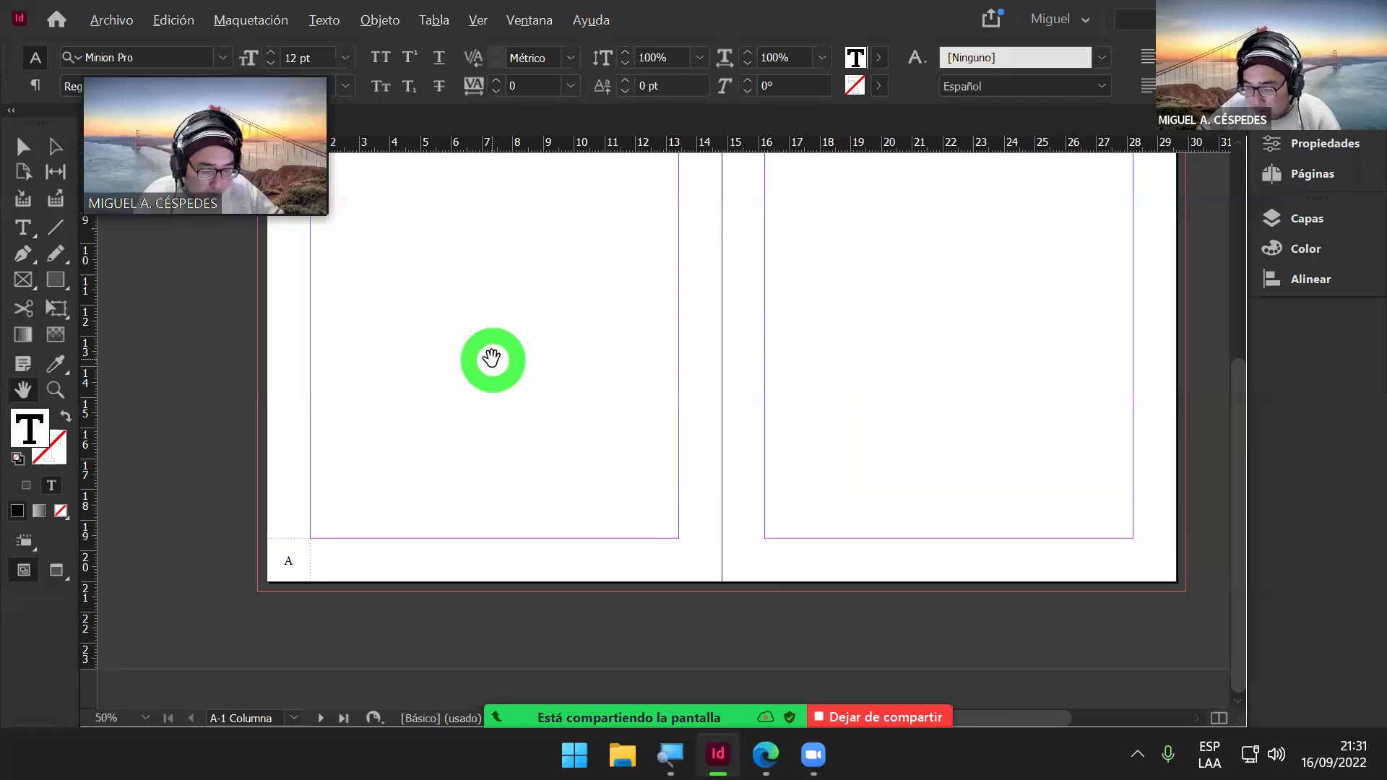
{"action": "left_click", "coordinate": [1316, 146]}
{"action": "left_click", "coordinate": [1315, 150]}
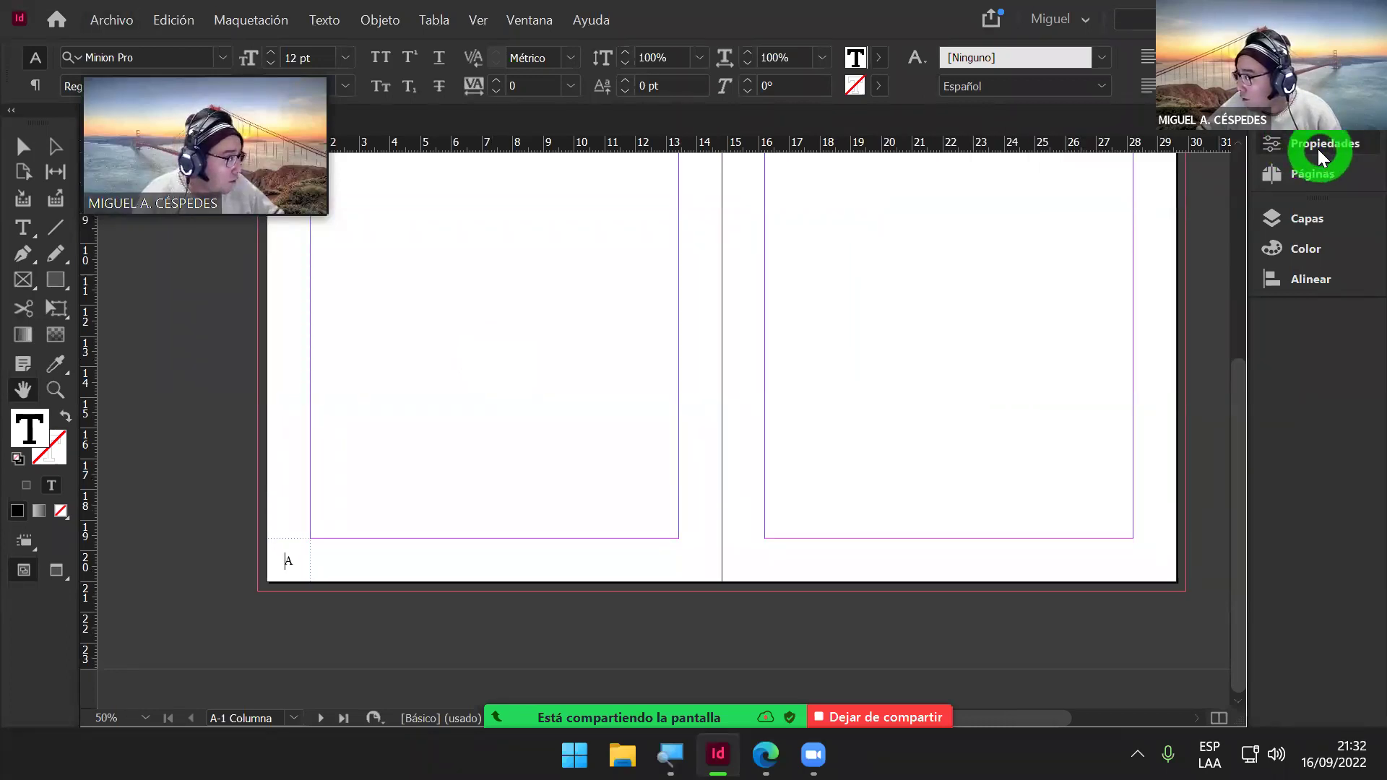
{"action": "left_click", "coordinate": [1377, 135]}
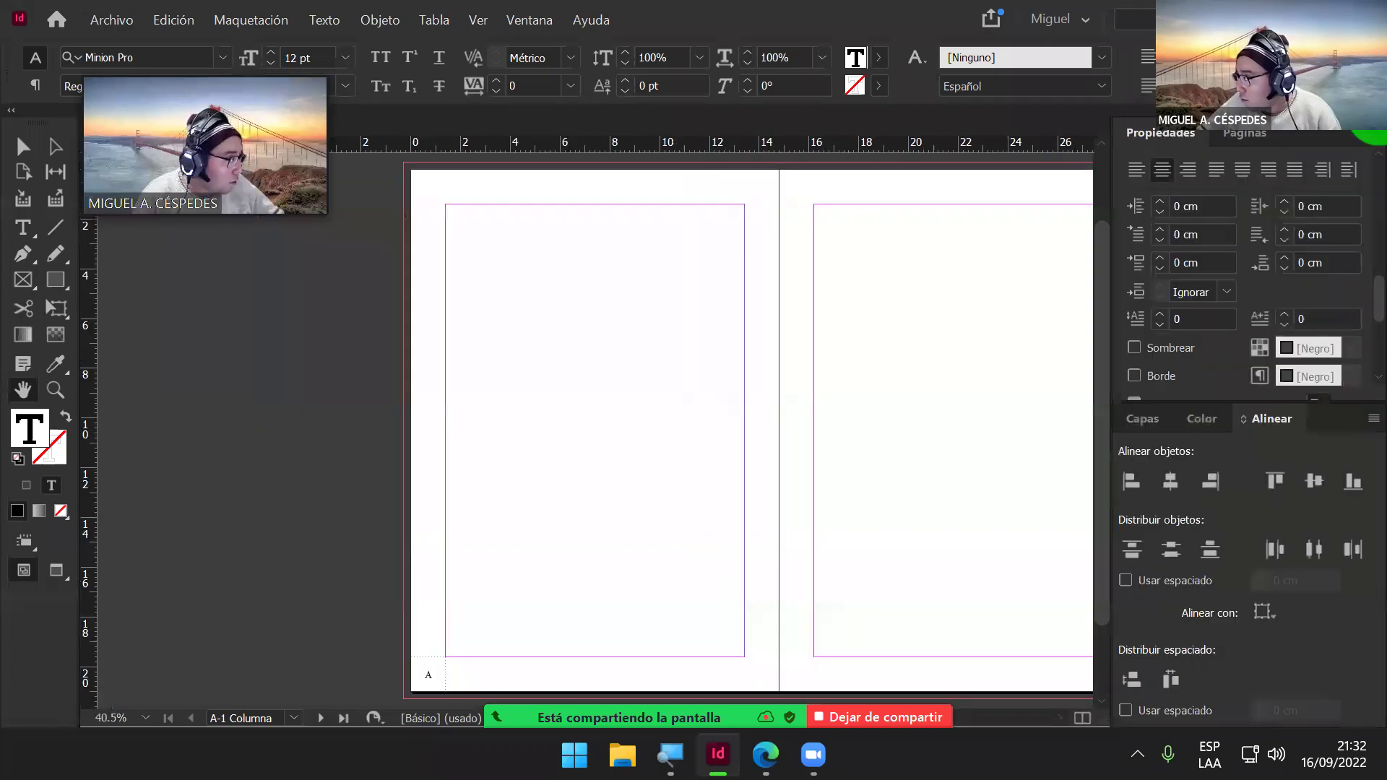
{"action": "left_click", "coordinate": [1272, 136]}
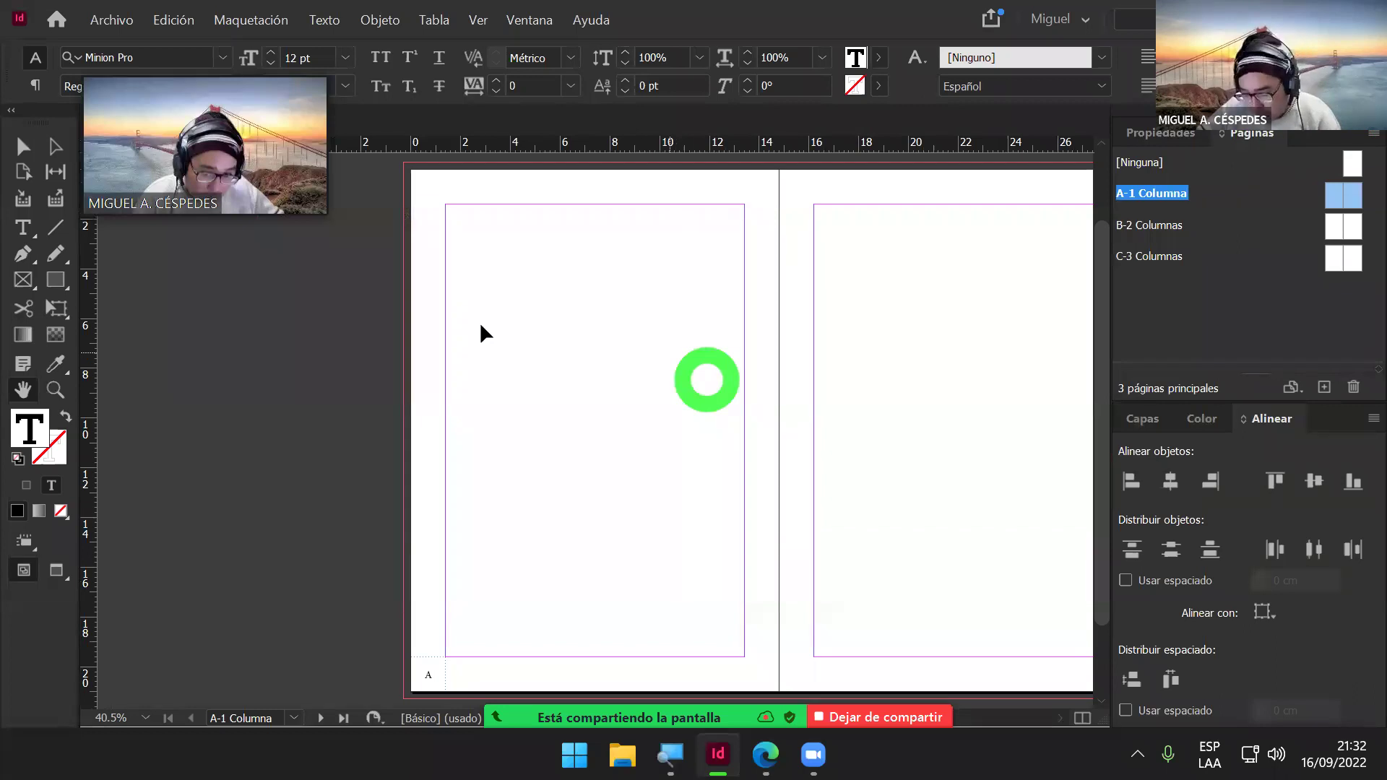
Step: Activate the Selection tool and save the Capítulo_01.indd document
{"action": "key", "text": "v"}
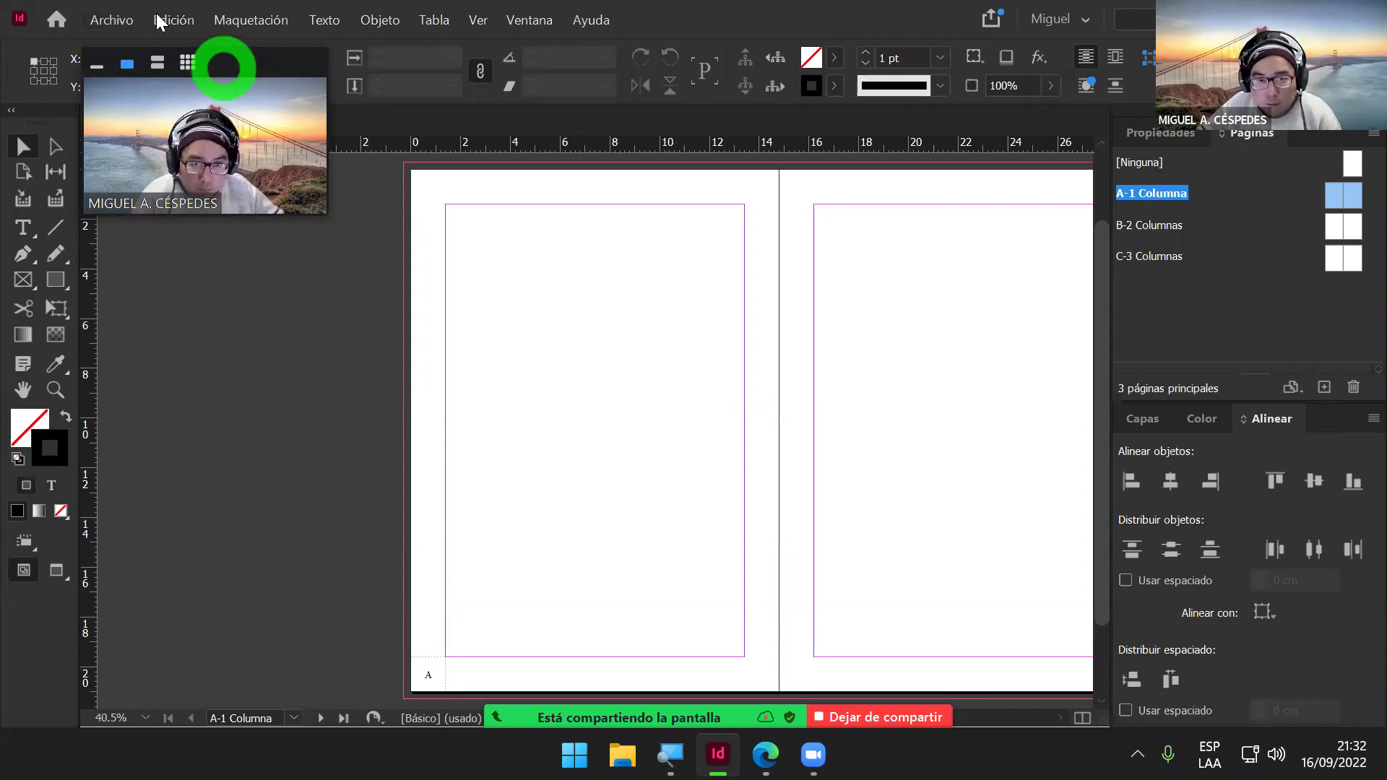
{"action": "left_click", "coordinate": [112, 20]}
{"action": "left_click", "coordinate": [216, 144]}
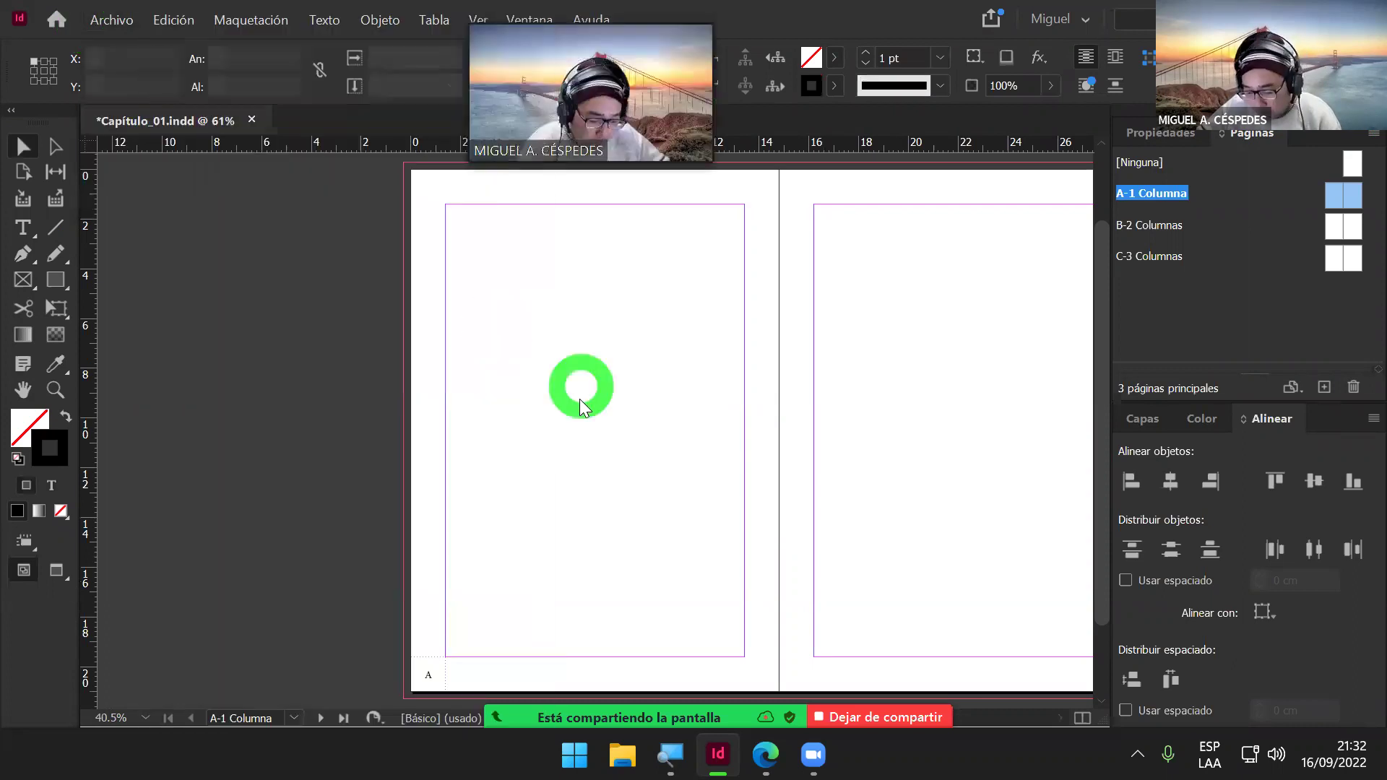
{"action": "left_click", "coordinate": [579, 401]}
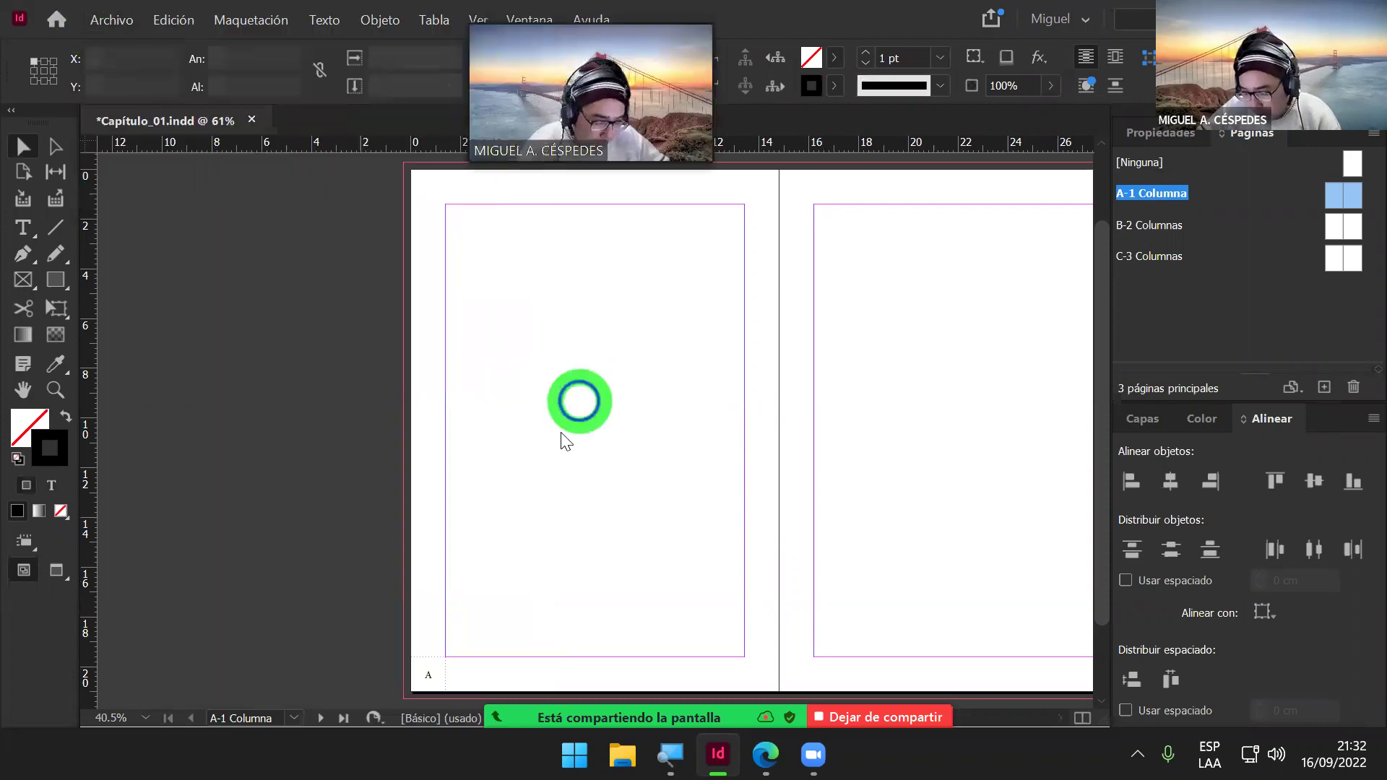
Step: Duplicate the page-number frame from the left master page and place the copy in the lower outer corner of the right page
{"action": "left_click", "coordinate": [432, 660]}
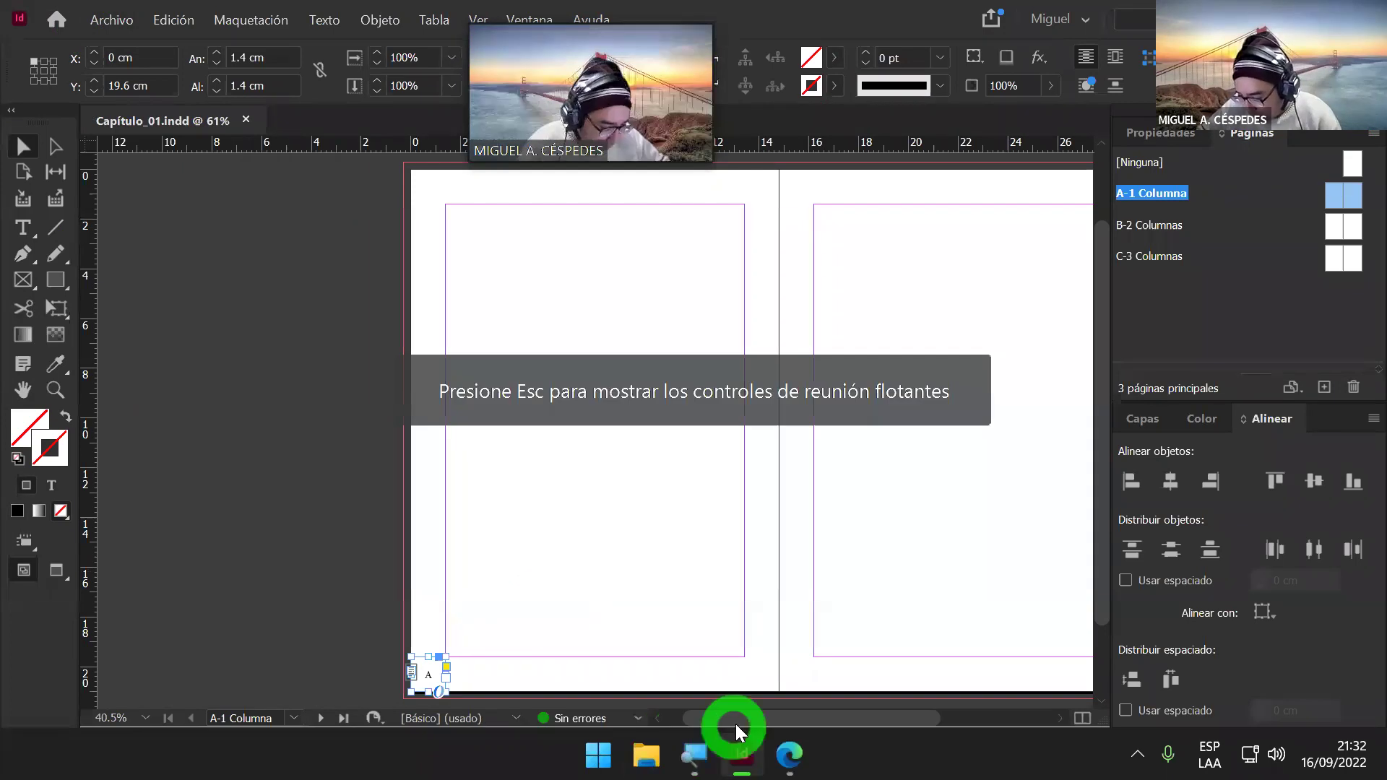
{"action": "left_click_drag", "start_coordinate": [737, 721], "coordinate": [781, 721]}
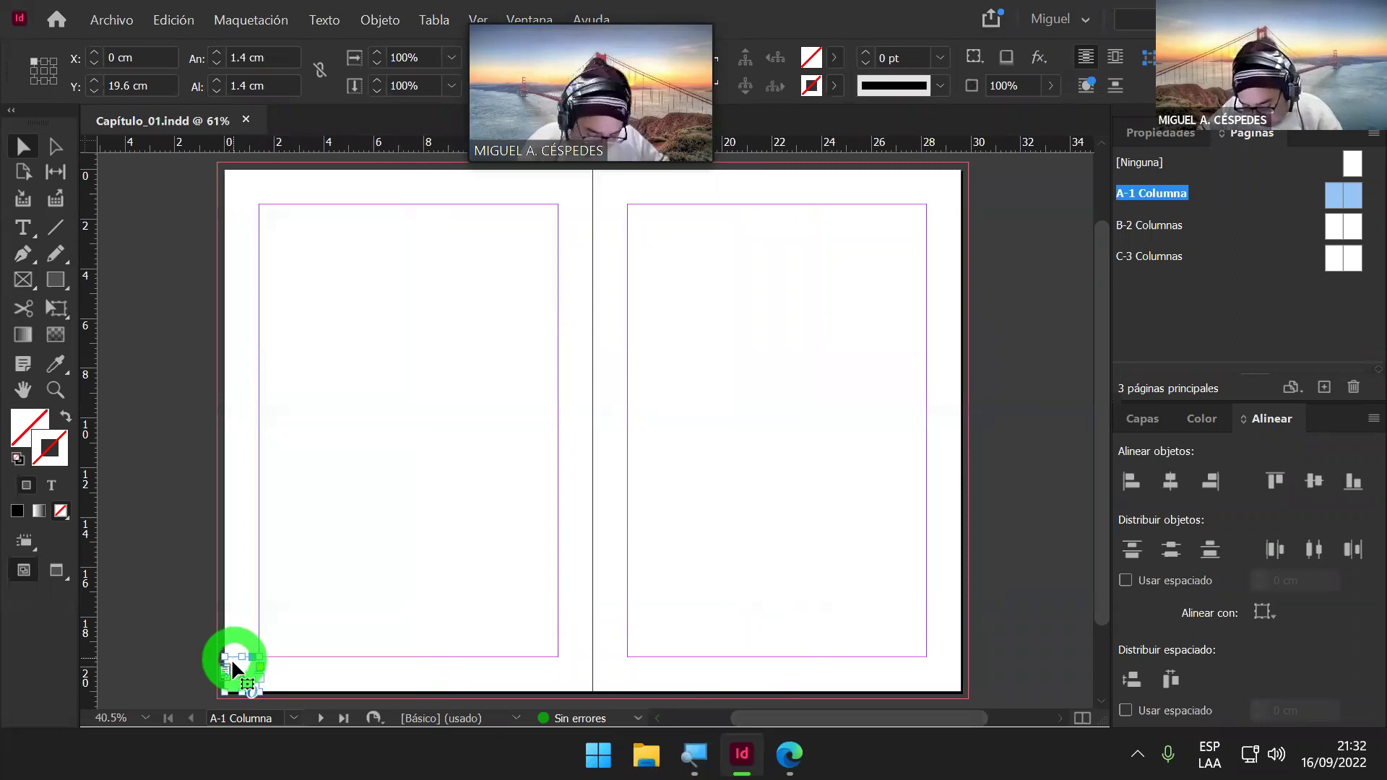
{"action": "key", "text": "ctrl+v"}
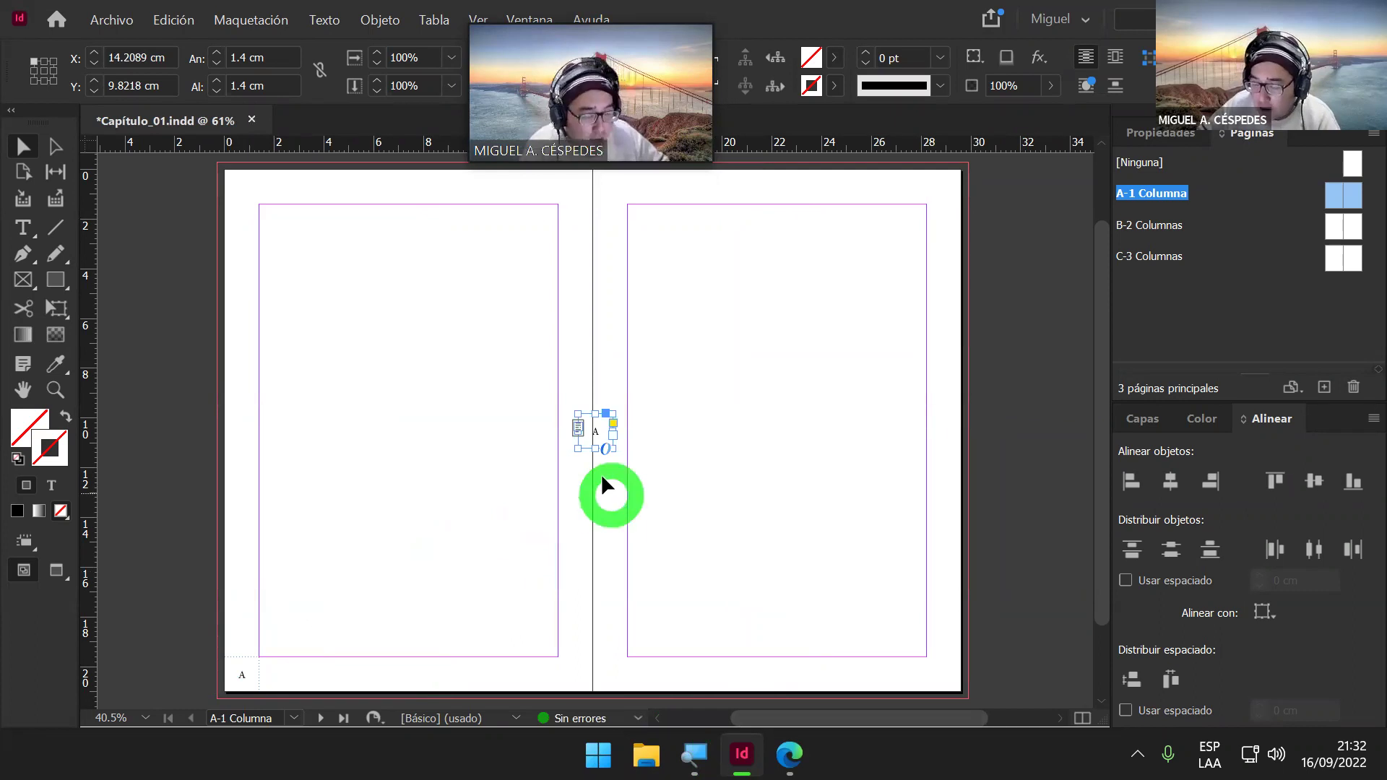
{"action": "left_click_drag", "start_coordinate": [588, 421], "coordinate": [932, 660]}
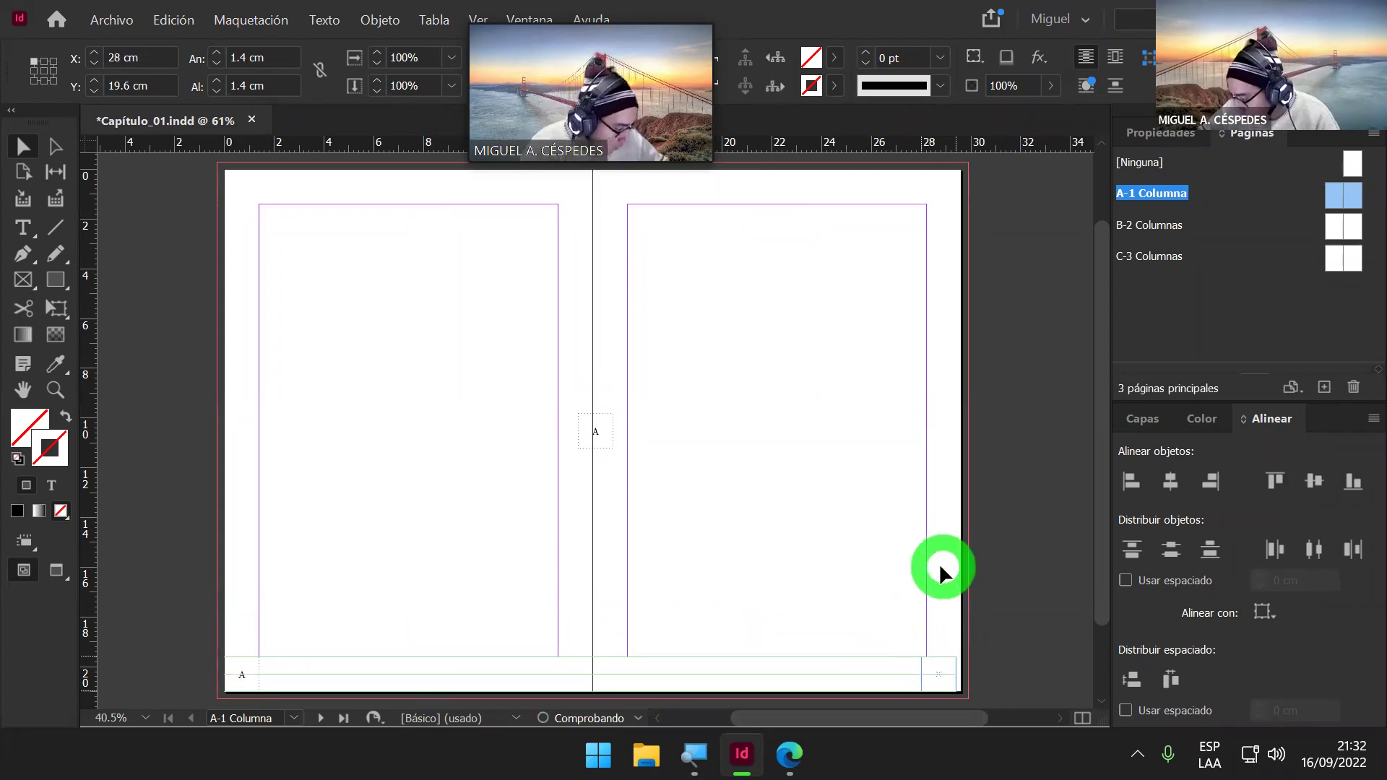
Step: Nudge the copied page-number frame right to X 28.2 cm so it meets the page's outer edge, and deselect it
{"action": "key", "text": "ctrl+equal"}
{"action": "key", "text": "ctrl+equal"}
{"action": "key", "text": "ctrl+equal"}
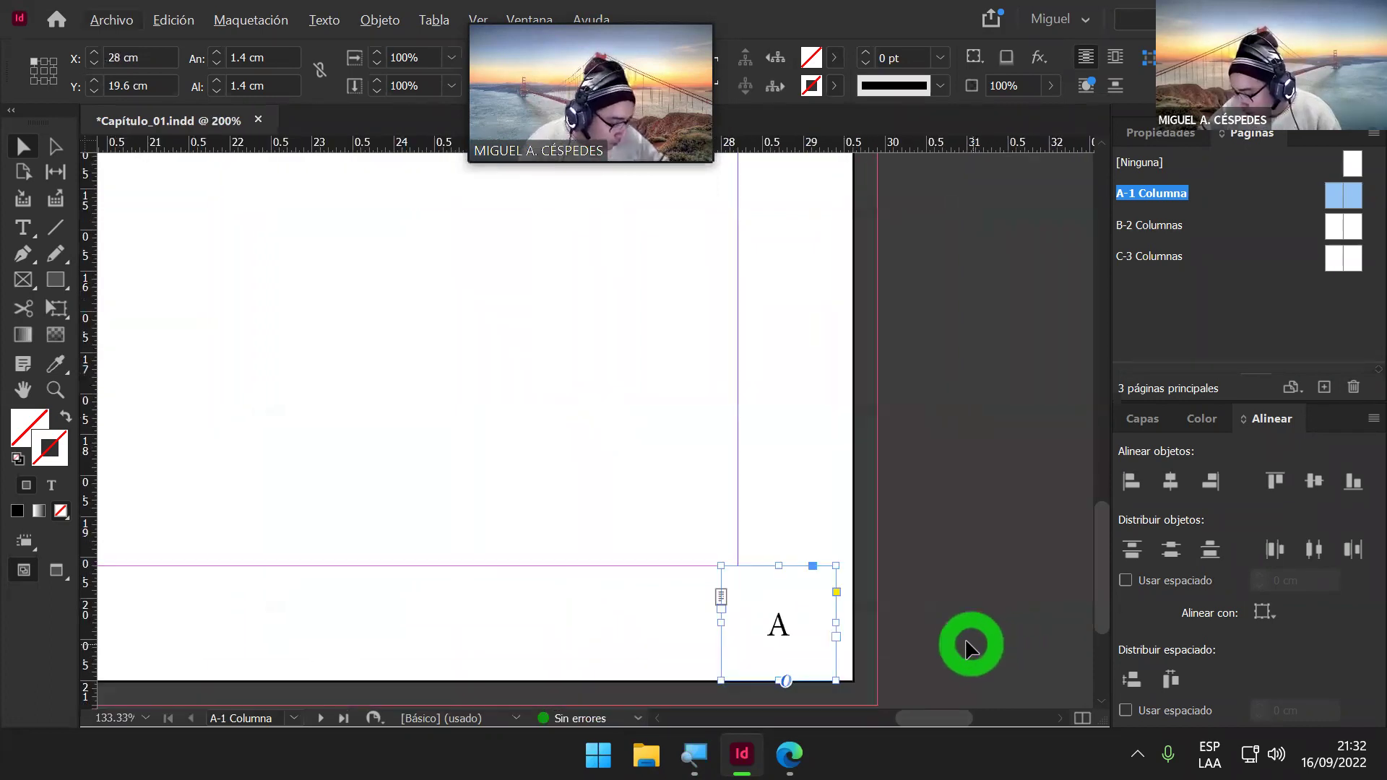
{"action": "scroll", "coordinate": [968, 643], "scroll_direction": "down", "scroll_amount": 2}
{"action": "scroll", "coordinate": [909, 604], "scroll_direction": "up", "scroll_amount": 2, "text": "alt"}
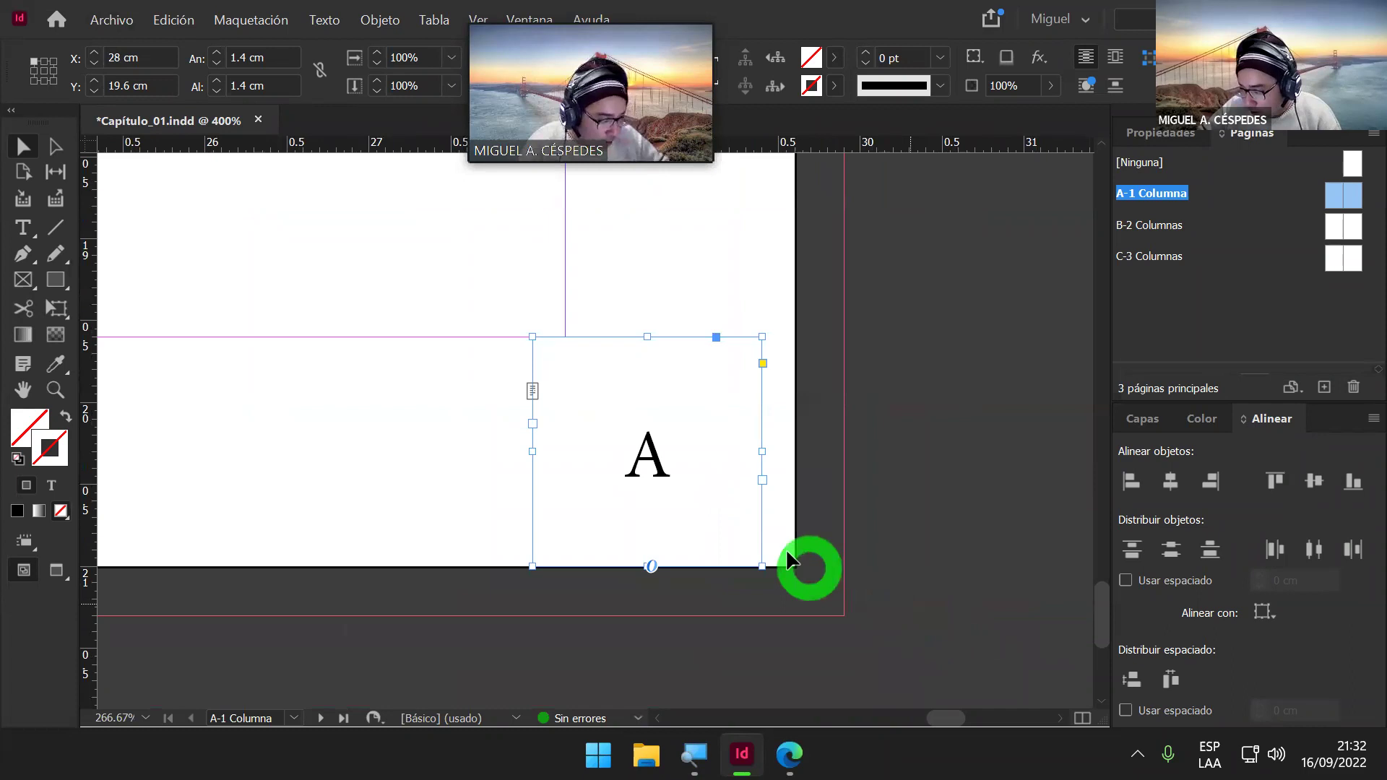
{"action": "key", "text": "Right"}
{"action": "key", "text": "Right"}
{"action": "key", "text": "Right"}
{"action": "key", "text": "Right"}
{"action": "key", "text": "Right"}
{"action": "key", "text": "Right"}
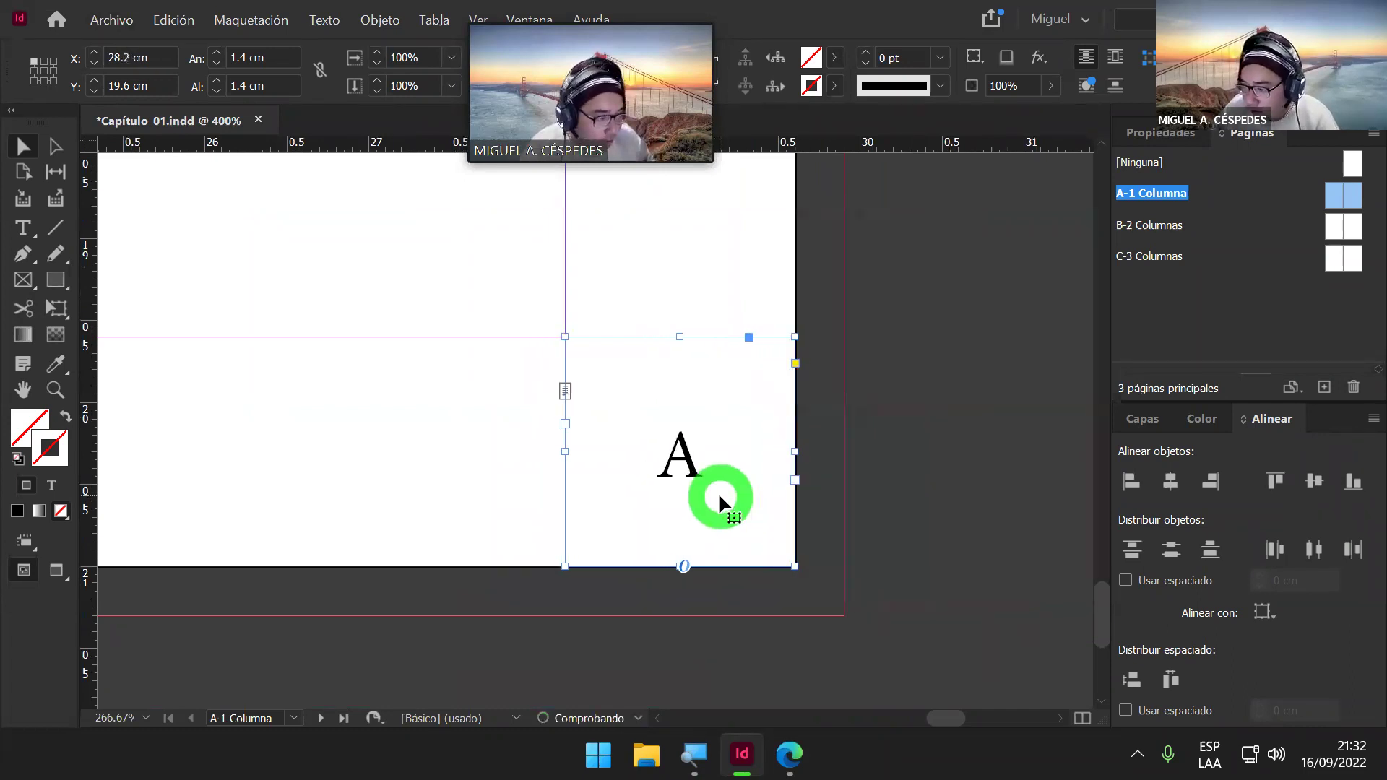
{"action": "left_click", "coordinate": [740, 259]}
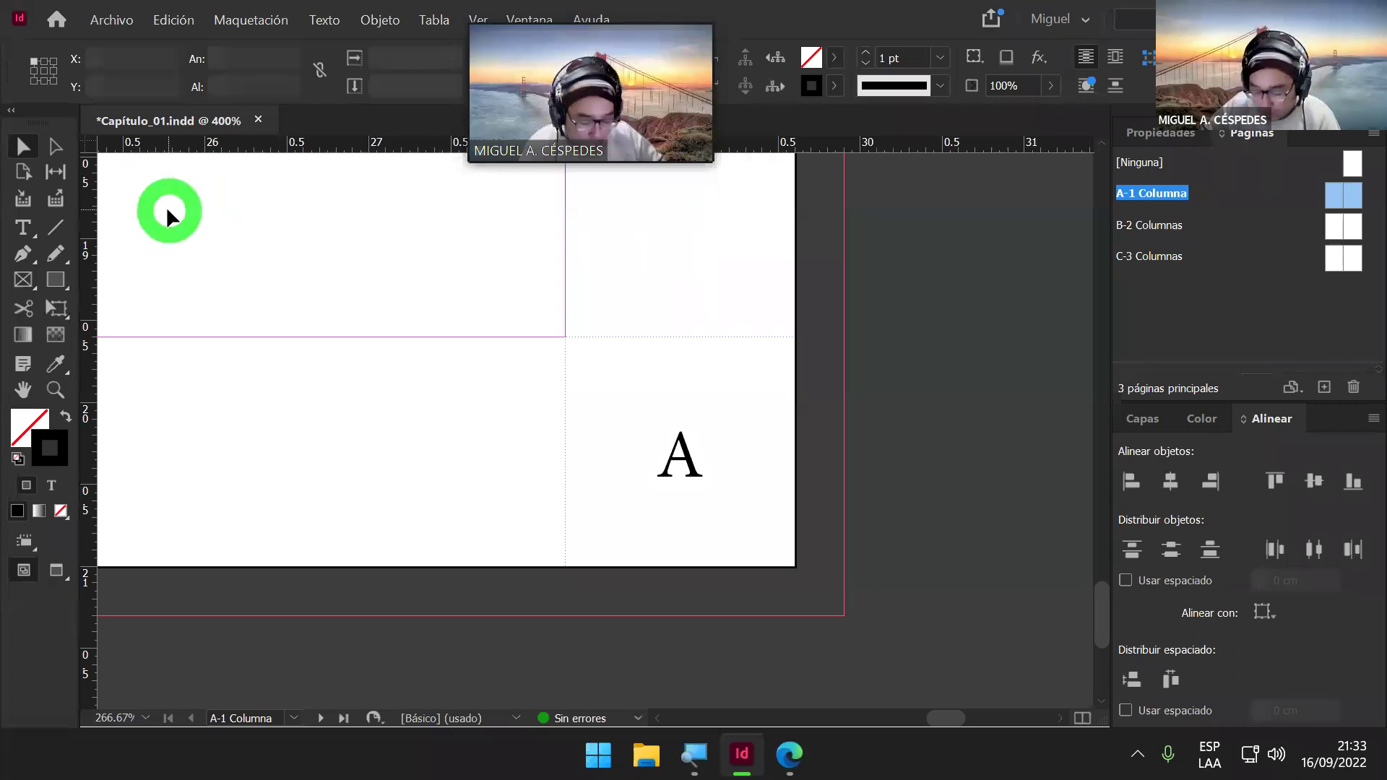
Step: Bring the whole A-1 Columna spread into view and make sure the document is saved
{"action": "key", "text": "ctrl+0"}
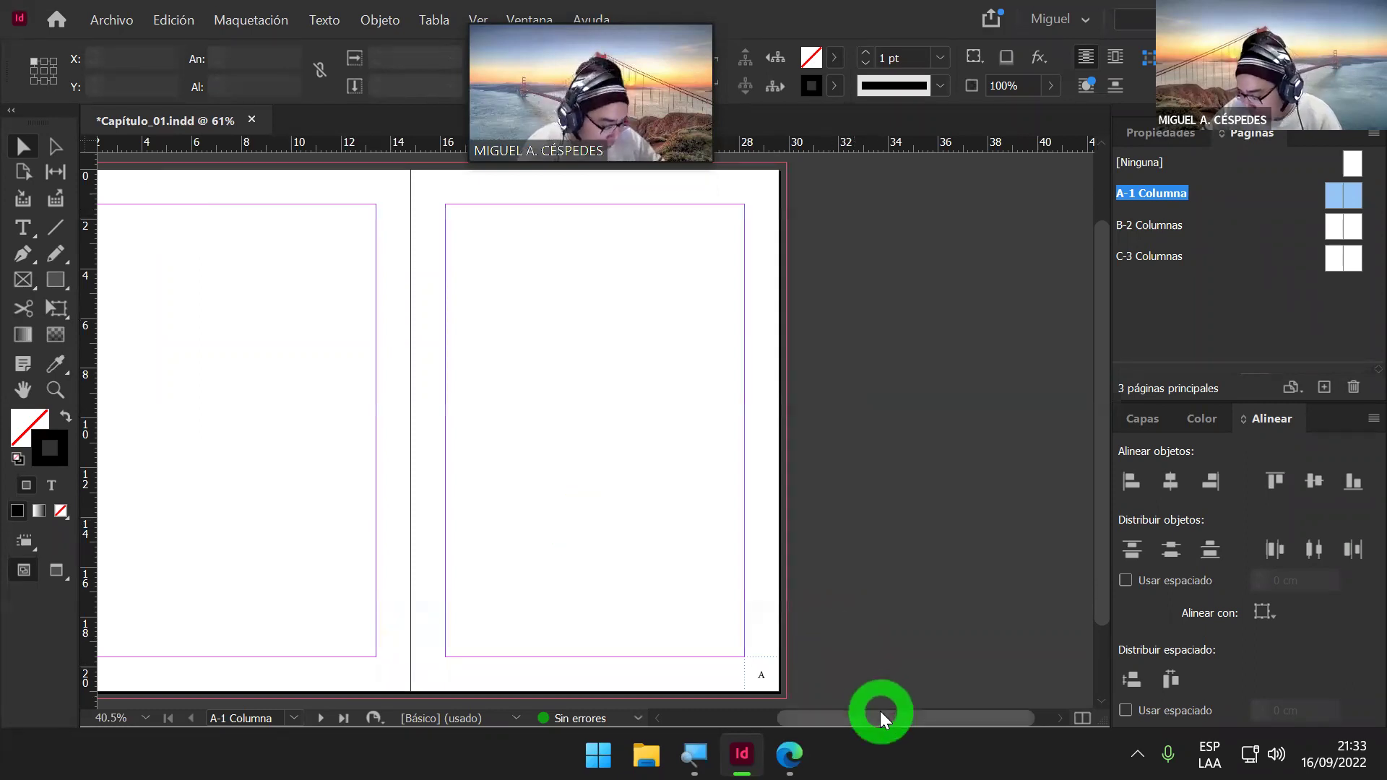
{"action": "left_click_drag", "start_coordinate": [879, 714], "coordinate": [843, 714]}
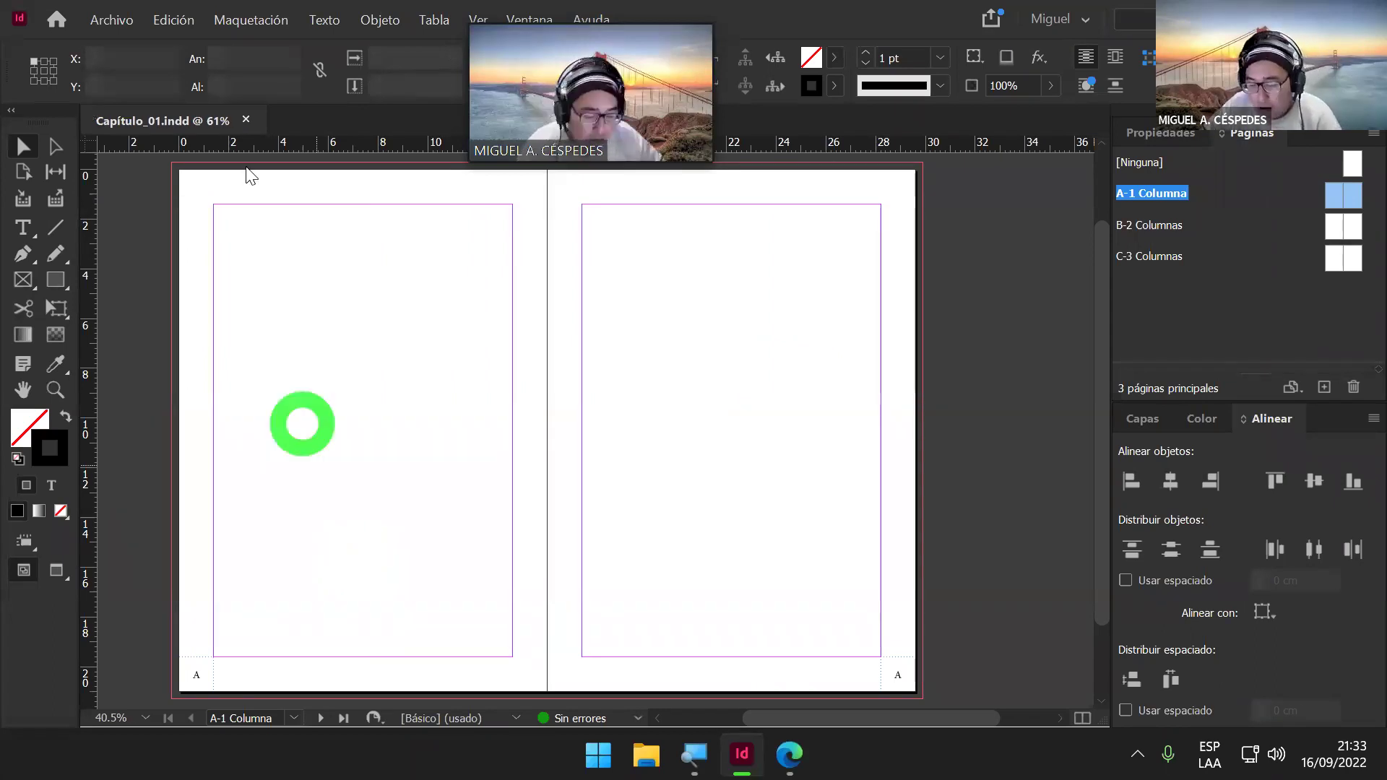
{"action": "left_click", "coordinate": [114, 24]}
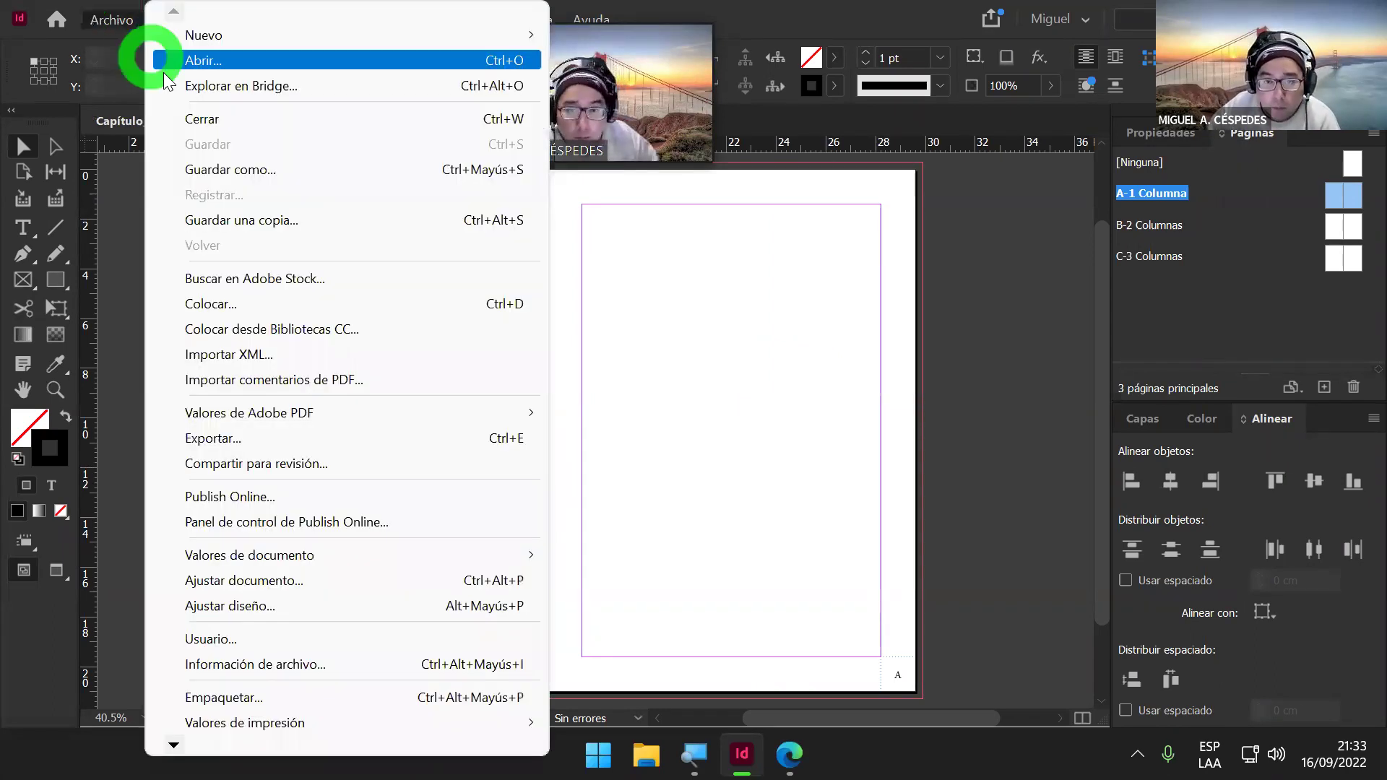
{"action": "left_click", "coordinate": [852, 348]}
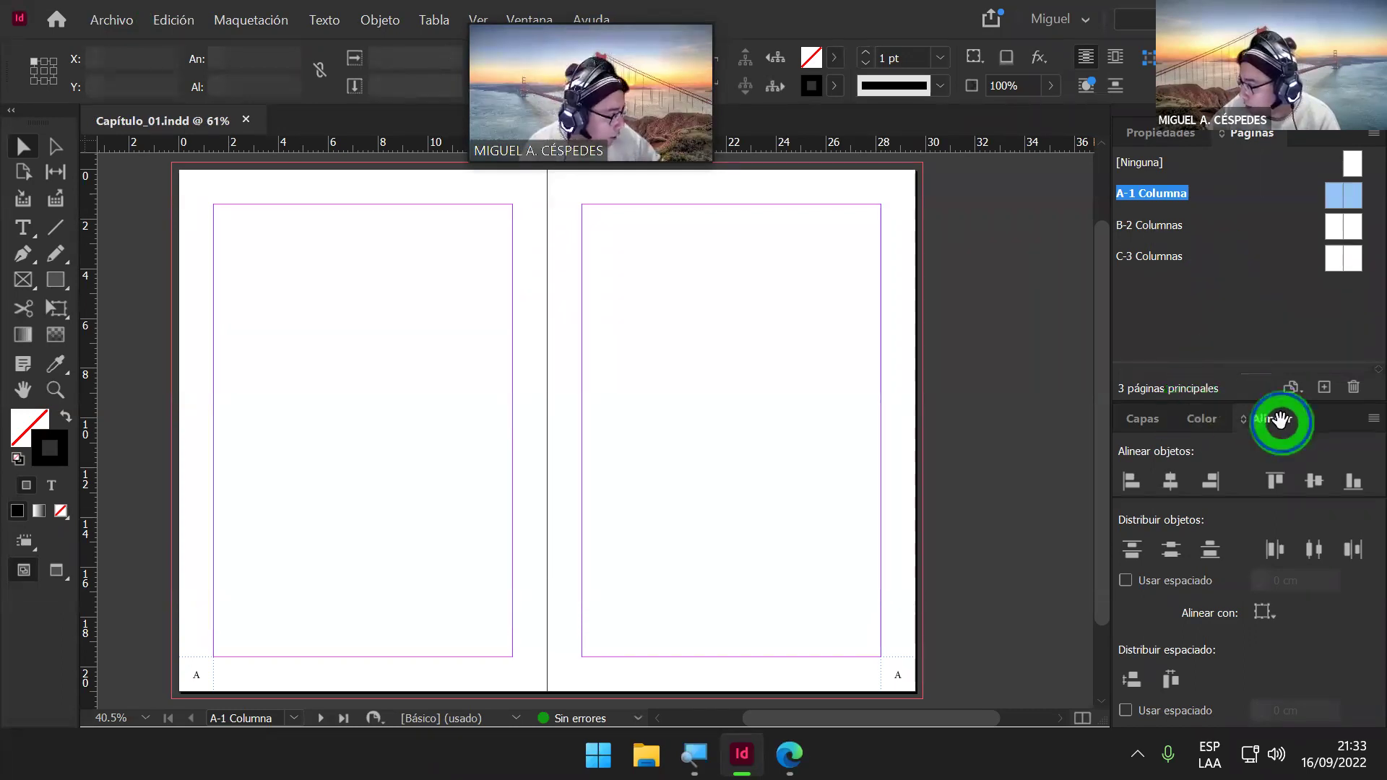
Step: Enlarge the list of document pages beneath the master pages and open page 1
{"action": "left_click_drag", "start_coordinate": [1279, 419], "coordinate": [1250, 515]}
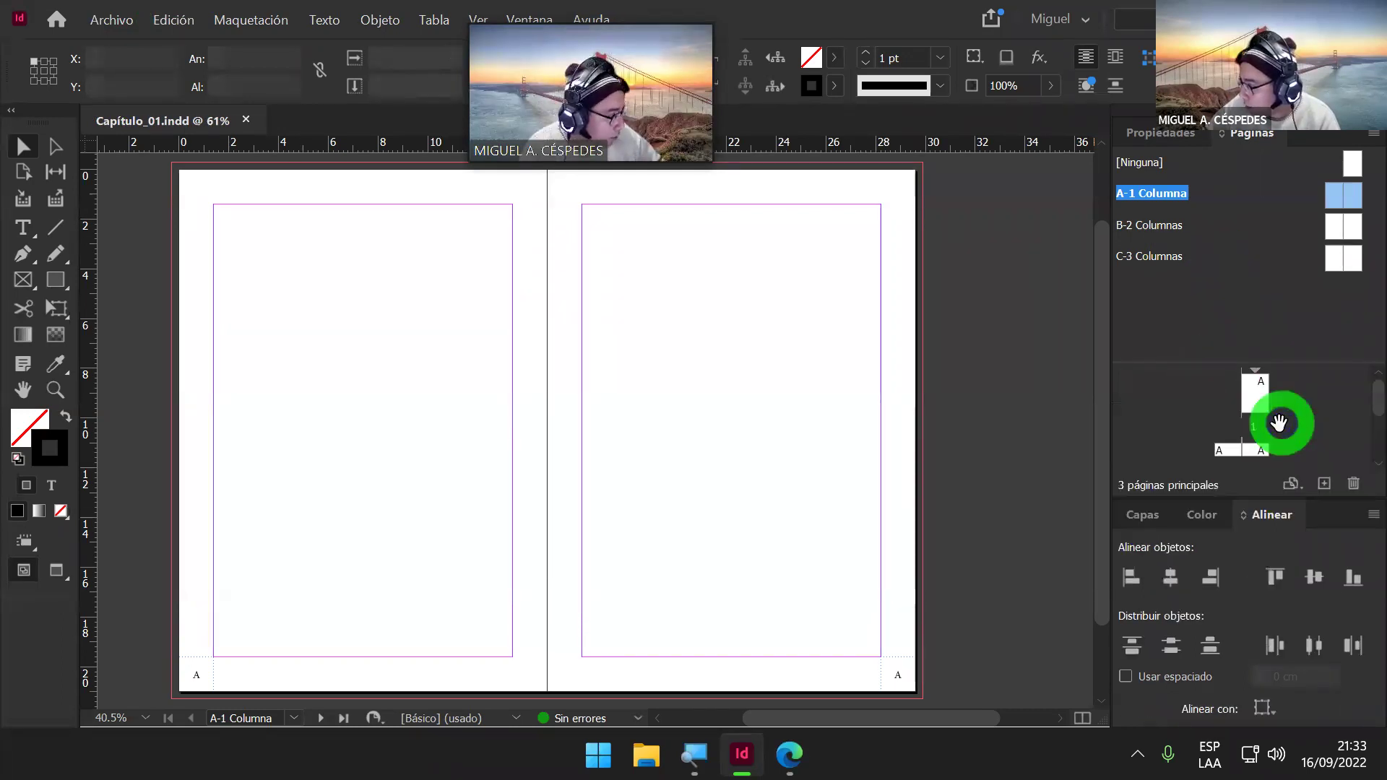
{"action": "left_click", "coordinate": [1269, 519]}
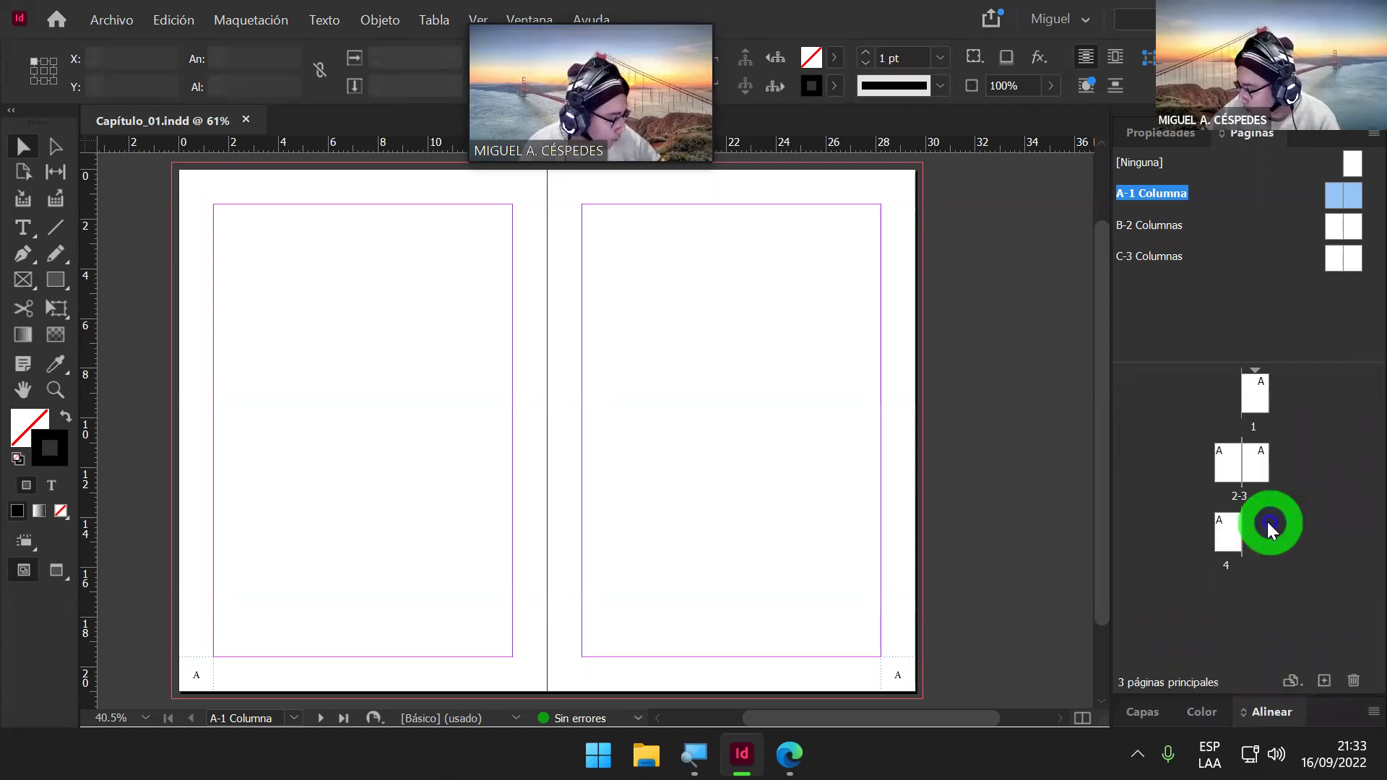
{"action": "double_click", "coordinate": [1261, 388]}
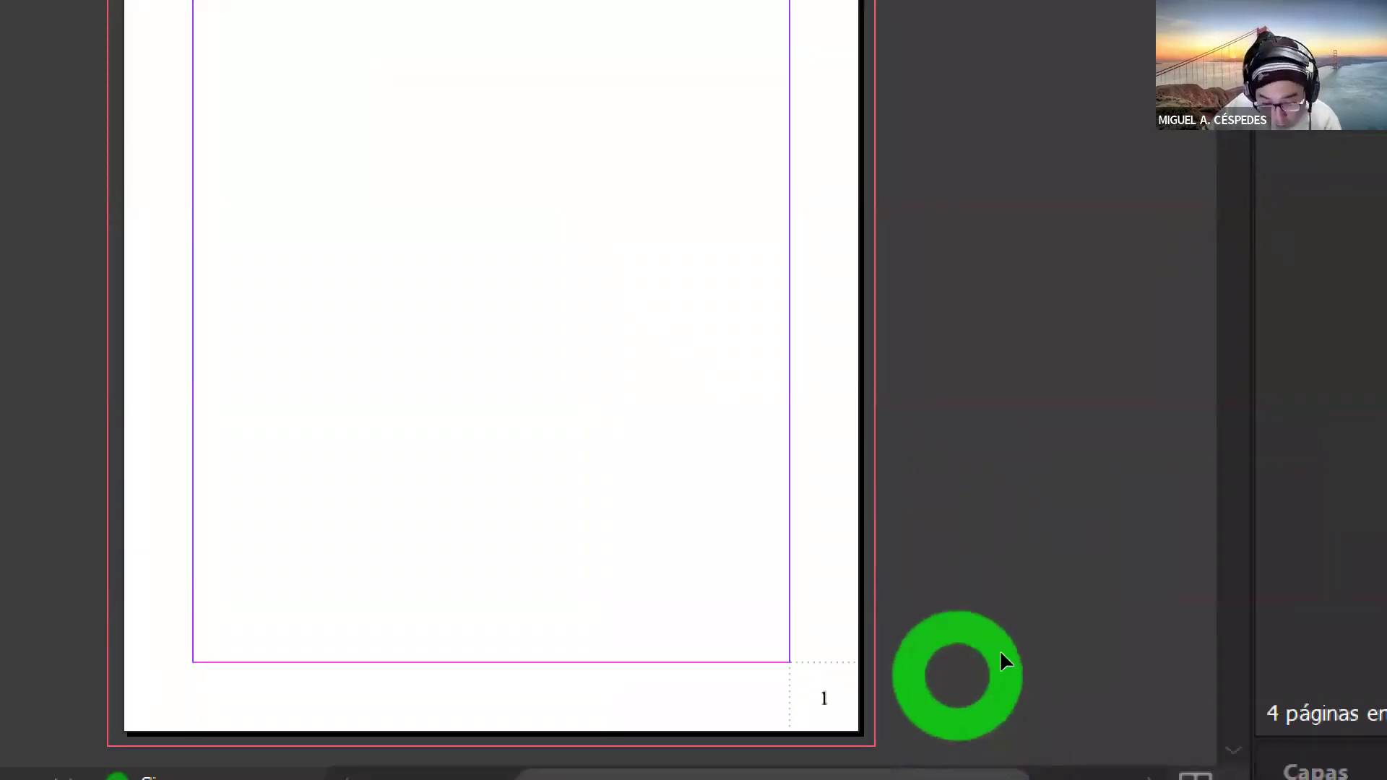
Step: Go through pages 1 to 4 and examine the automatic page number in each page's outer bottom corner
{"action": "scroll", "coordinate": [988, 630], "scroll_direction": "down", "scroll_amount": 3}
{"action": "scroll", "coordinate": [989, 624], "scroll_direction": "down", "scroll_amount": 6}
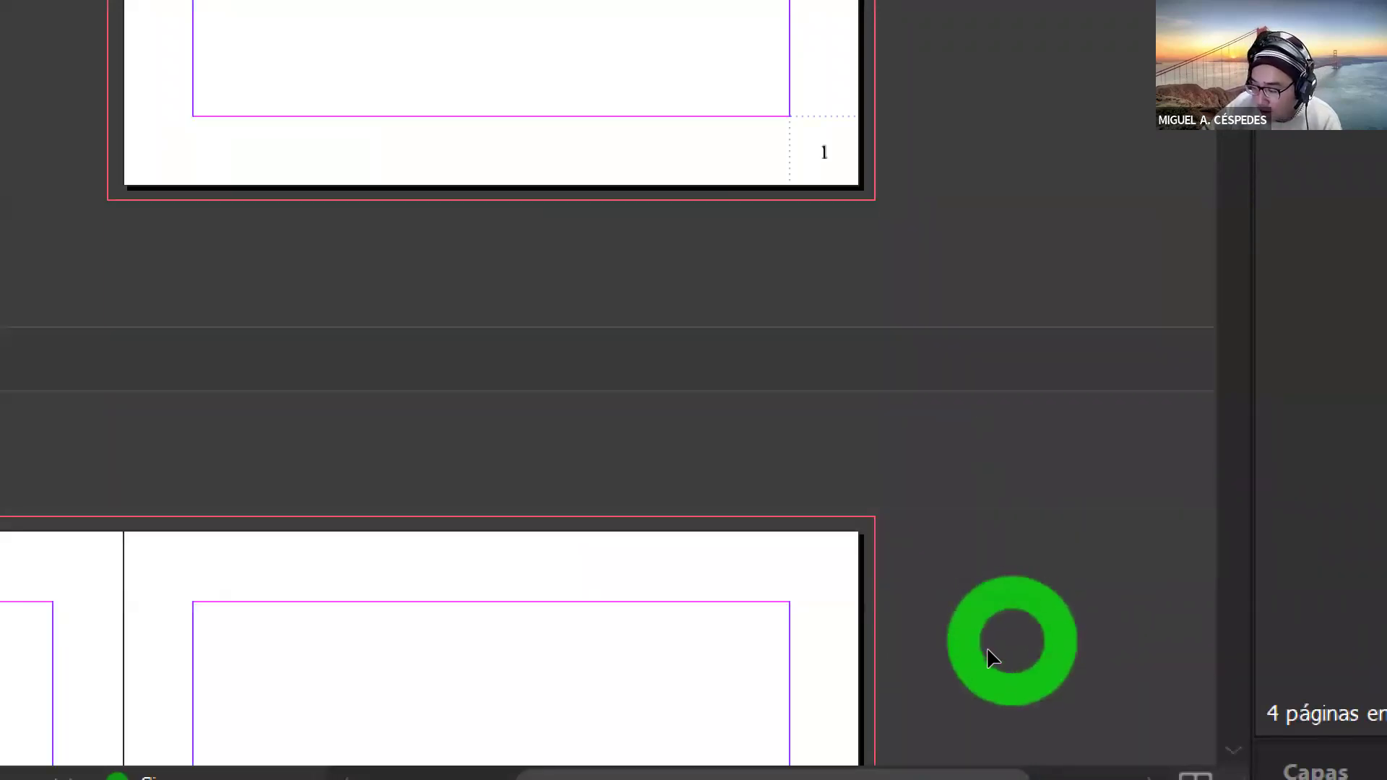
{"action": "scroll", "coordinate": [988, 679], "scroll_direction": "down", "scroll_amount": 5}
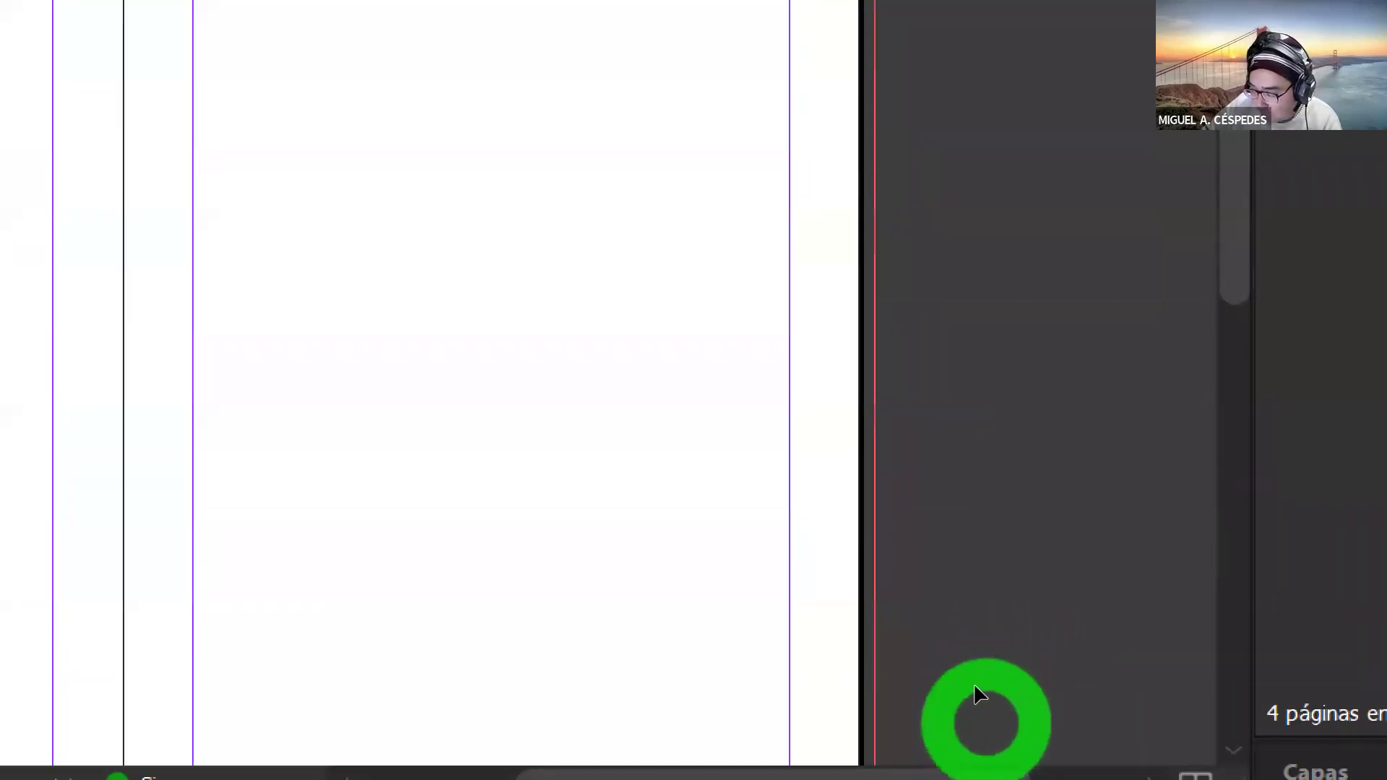
{"action": "scroll", "coordinate": [943, 716], "scroll_direction": "left", "scroll_amount": 5}
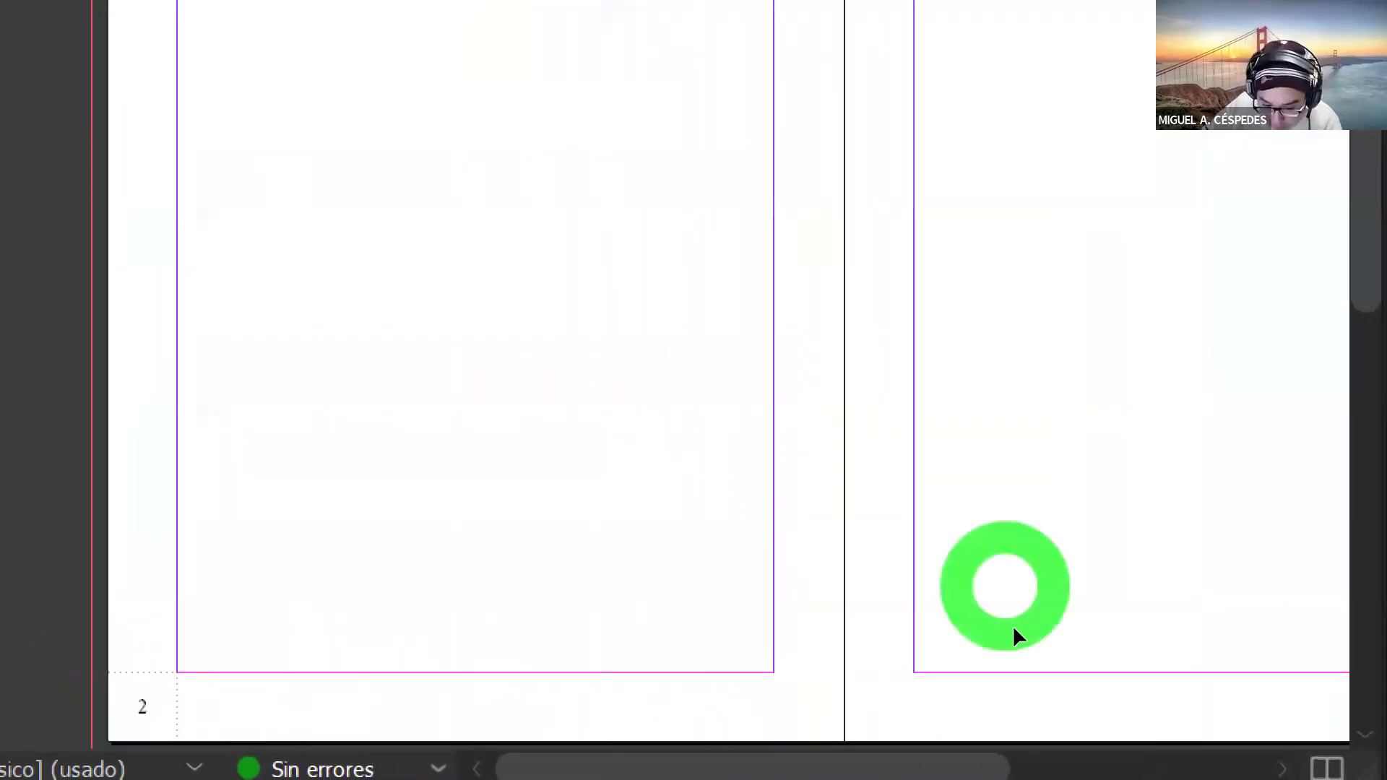
{"action": "left_click_drag", "start_coordinate": [496, 765], "coordinate": [94, 756]}
{"action": "scroll", "coordinate": [274, 649], "scroll_direction": "down", "scroll_amount": 5}
{"action": "scroll", "coordinate": [696, 665], "scroll_direction": "down", "scroll_amount": 10}
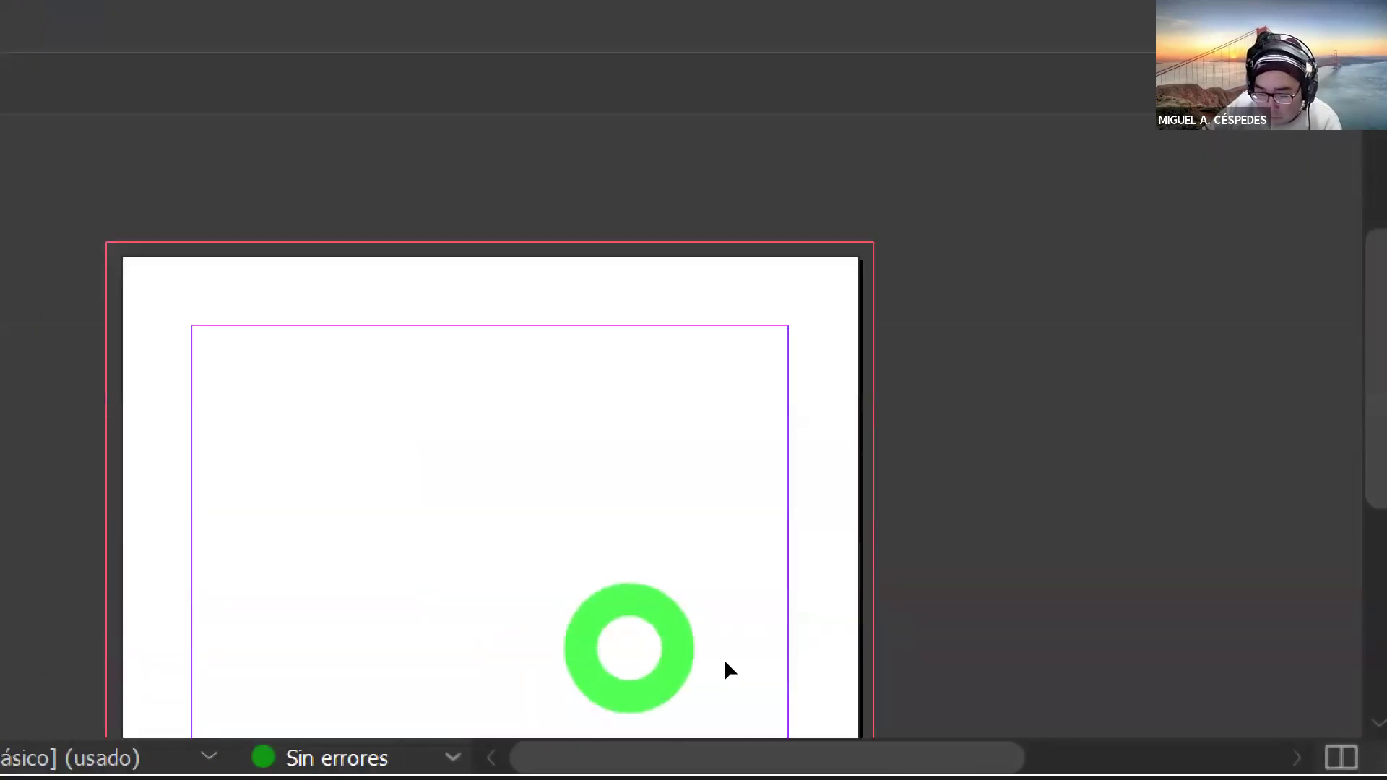
{"action": "scroll", "coordinate": [728, 659], "scroll_direction": "down", "scroll_amount": 2}
{"action": "scroll", "coordinate": [722, 660], "scroll_direction": "up", "scroll_amount": 1}
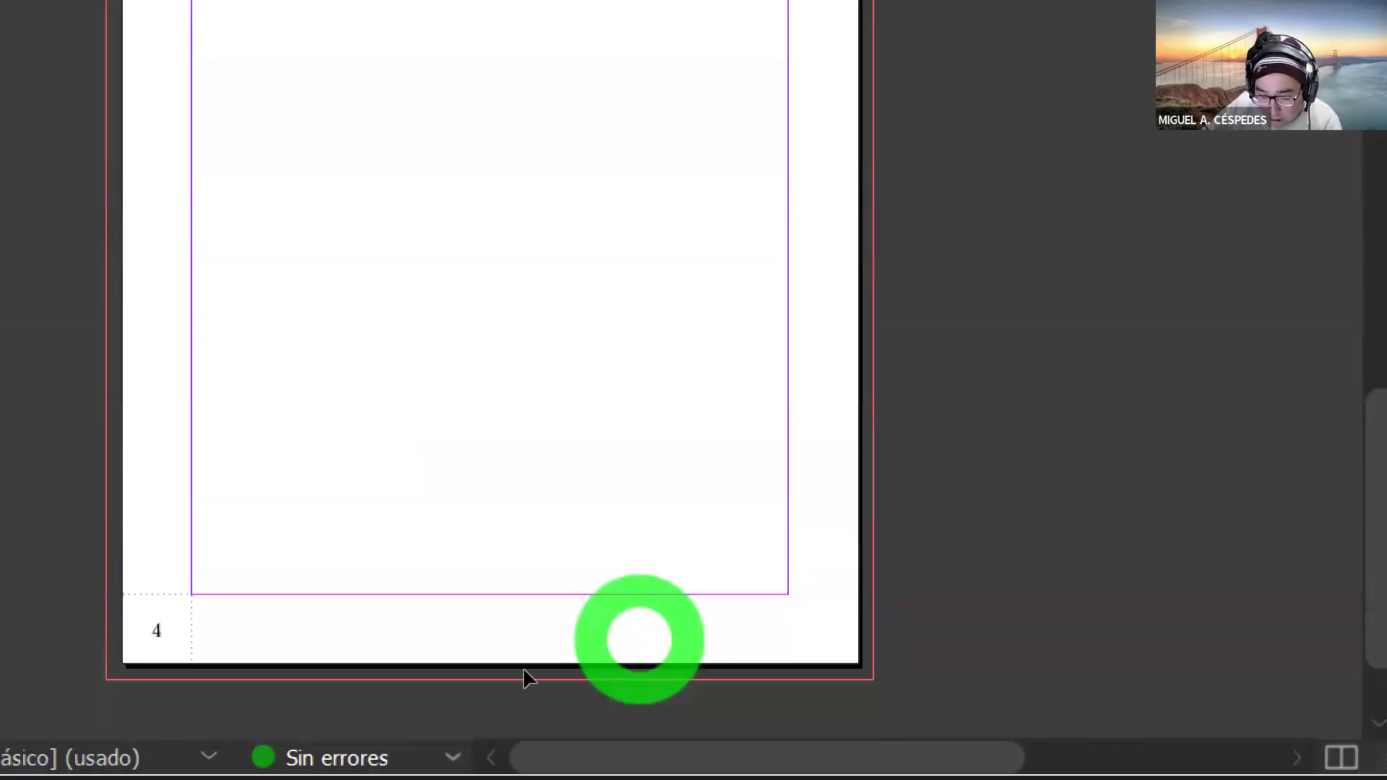
{"action": "left_click", "coordinate": [785, 663]}
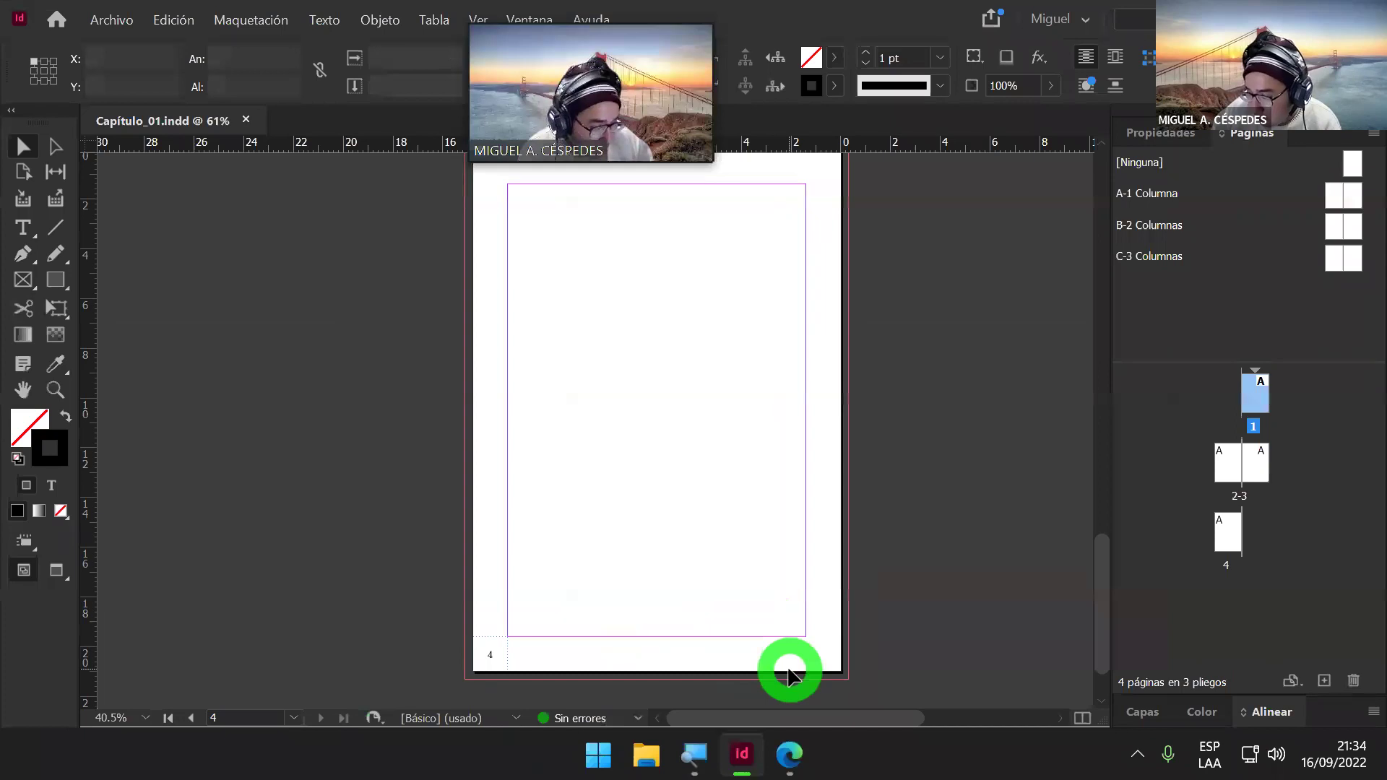
Step: Review all the document spreads at a reduced zoom and return to page 1
{"action": "scroll", "coordinate": [822, 619], "scroll_direction": "right", "scroll_amount": 3}
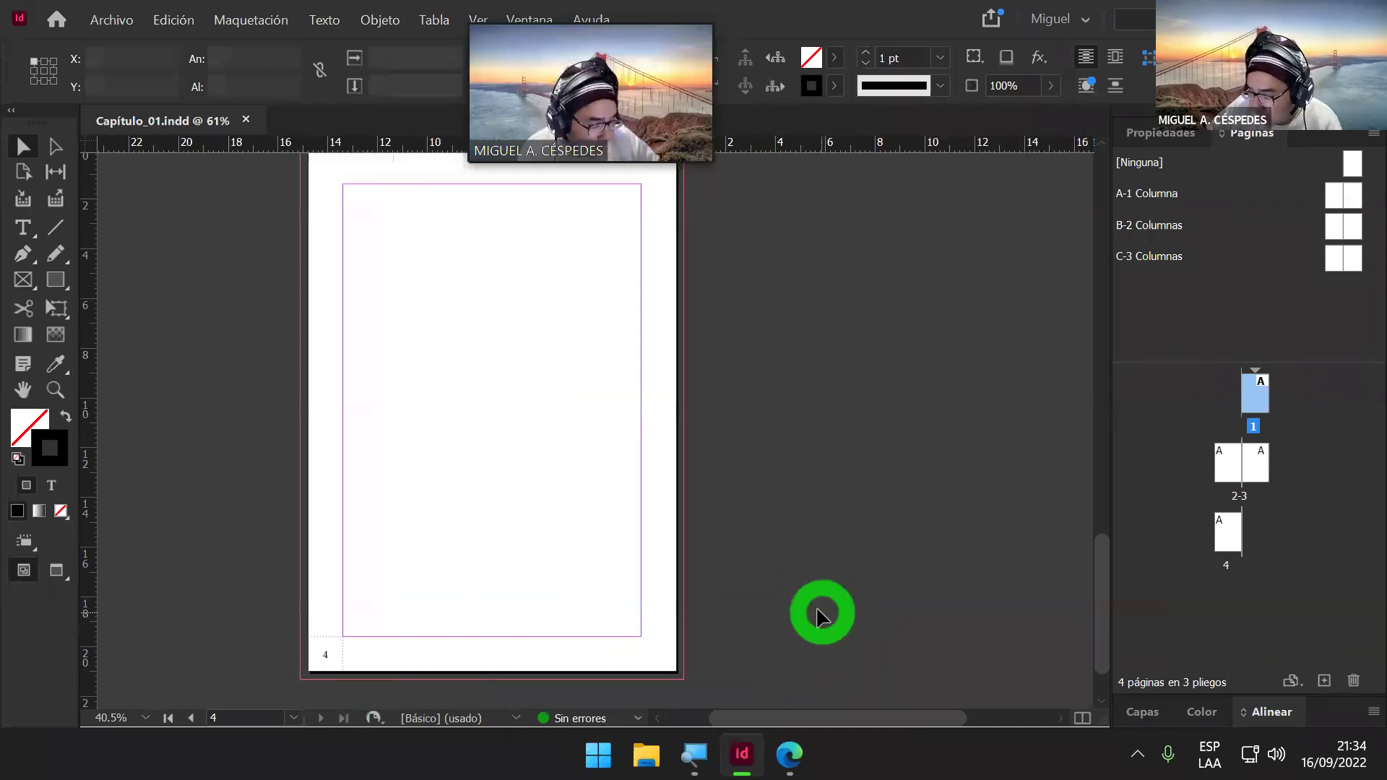
{"action": "scroll", "coordinate": [818, 612], "scroll_direction": "down", "scroll_amount": 1}
{"action": "scroll", "coordinate": [818, 615], "scroll_direction": "down", "scroll_amount": 2}
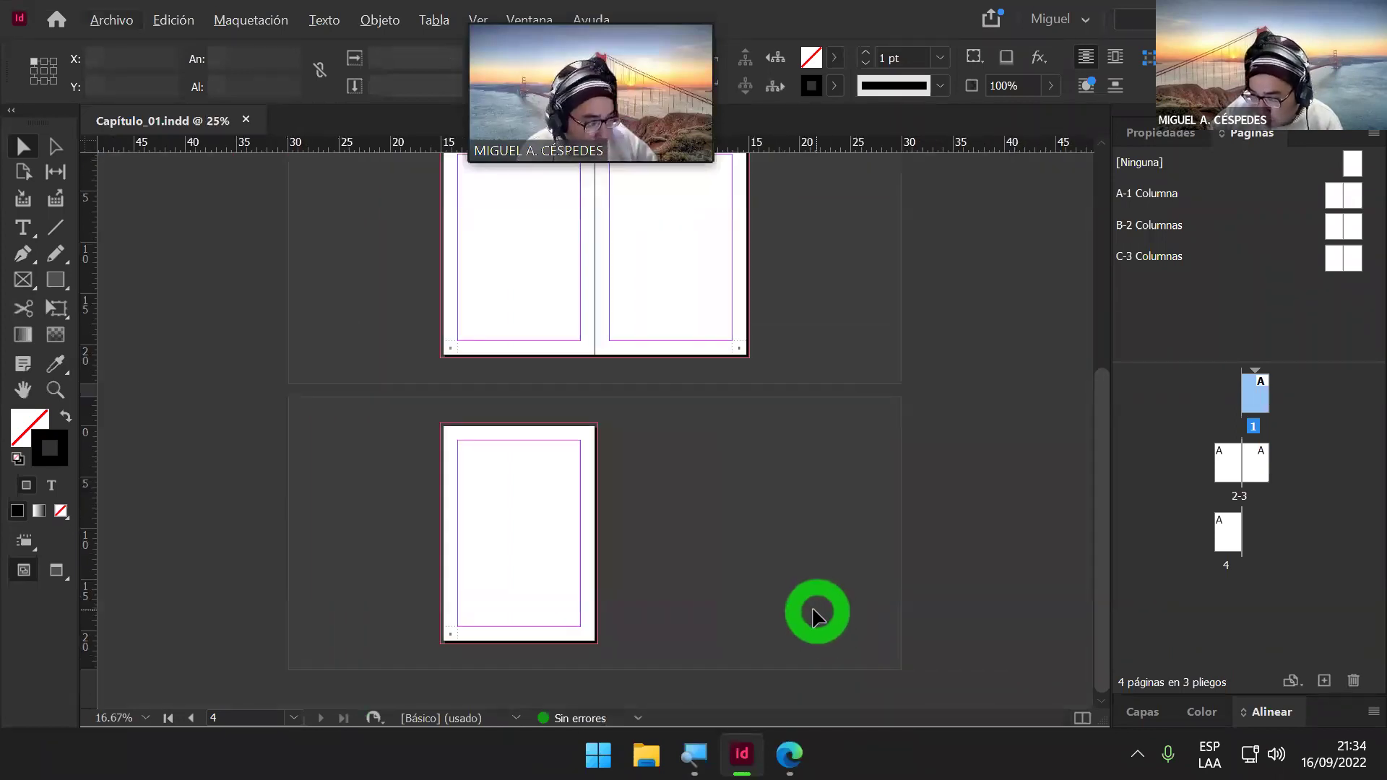
{"action": "scroll", "coordinate": [813, 617], "scroll_direction": "up", "scroll_amount": 5}
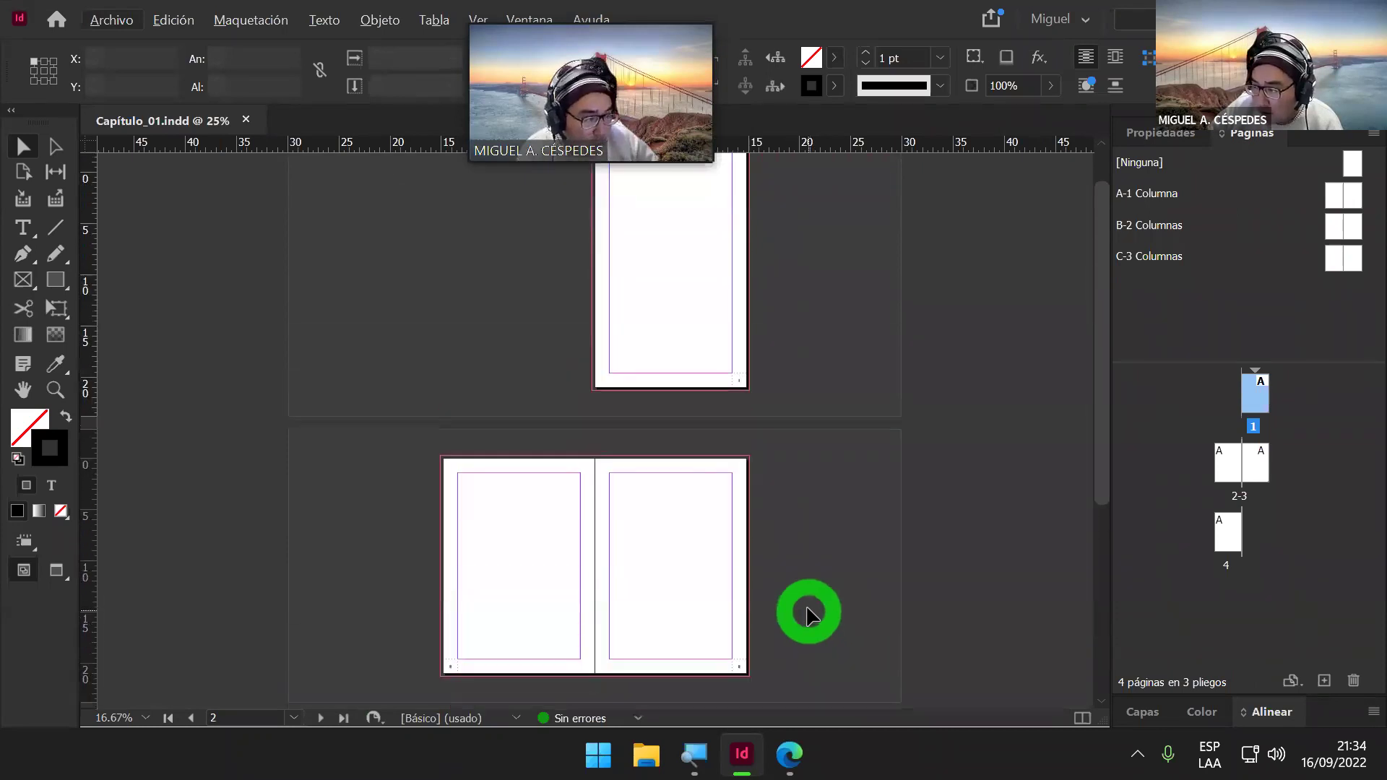
{"action": "scroll", "coordinate": [809, 610], "scroll_direction": "up", "scroll_amount": 2}
{"action": "scroll", "coordinate": [805, 607], "scroll_direction": "up", "scroll_amount": 4}
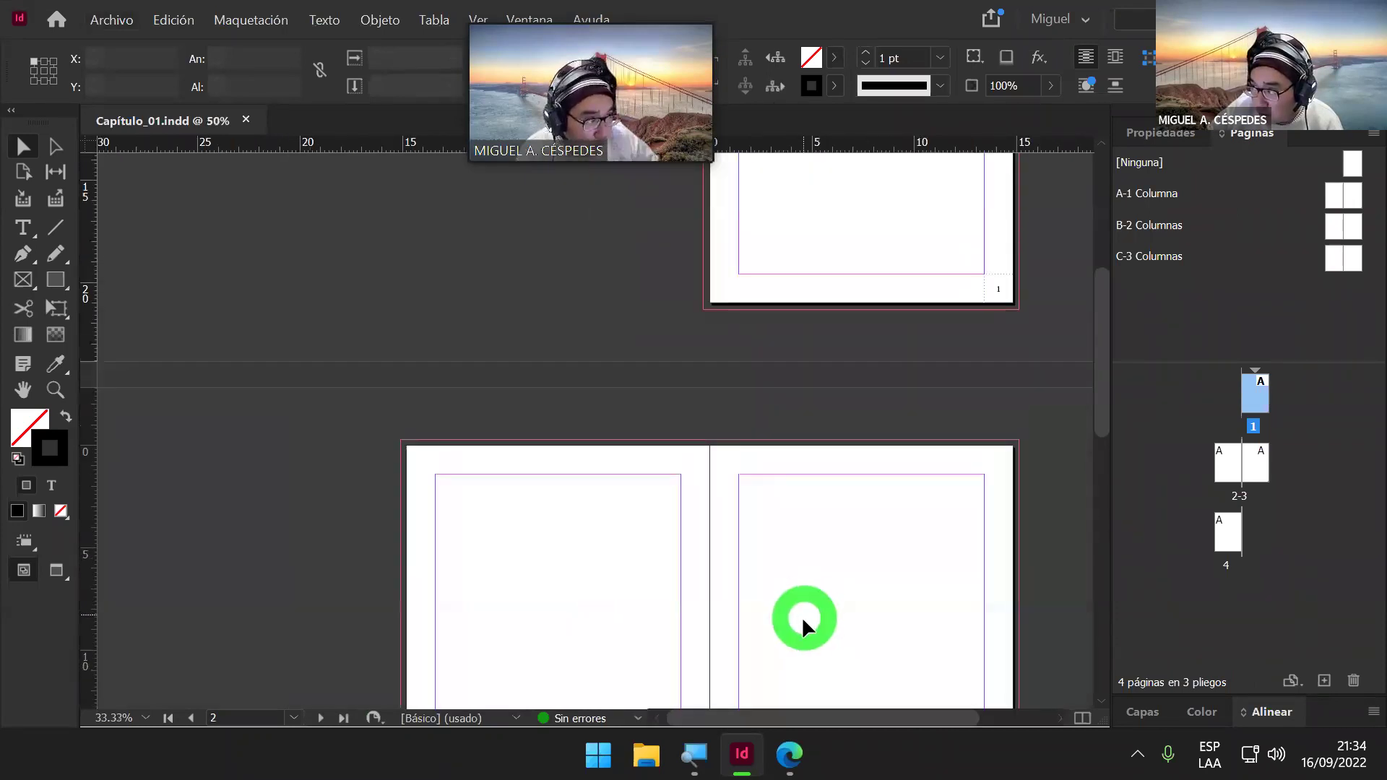
{"action": "scroll", "coordinate": [802, 624], "scroll_direction": "up", "scroll_amount": 4}
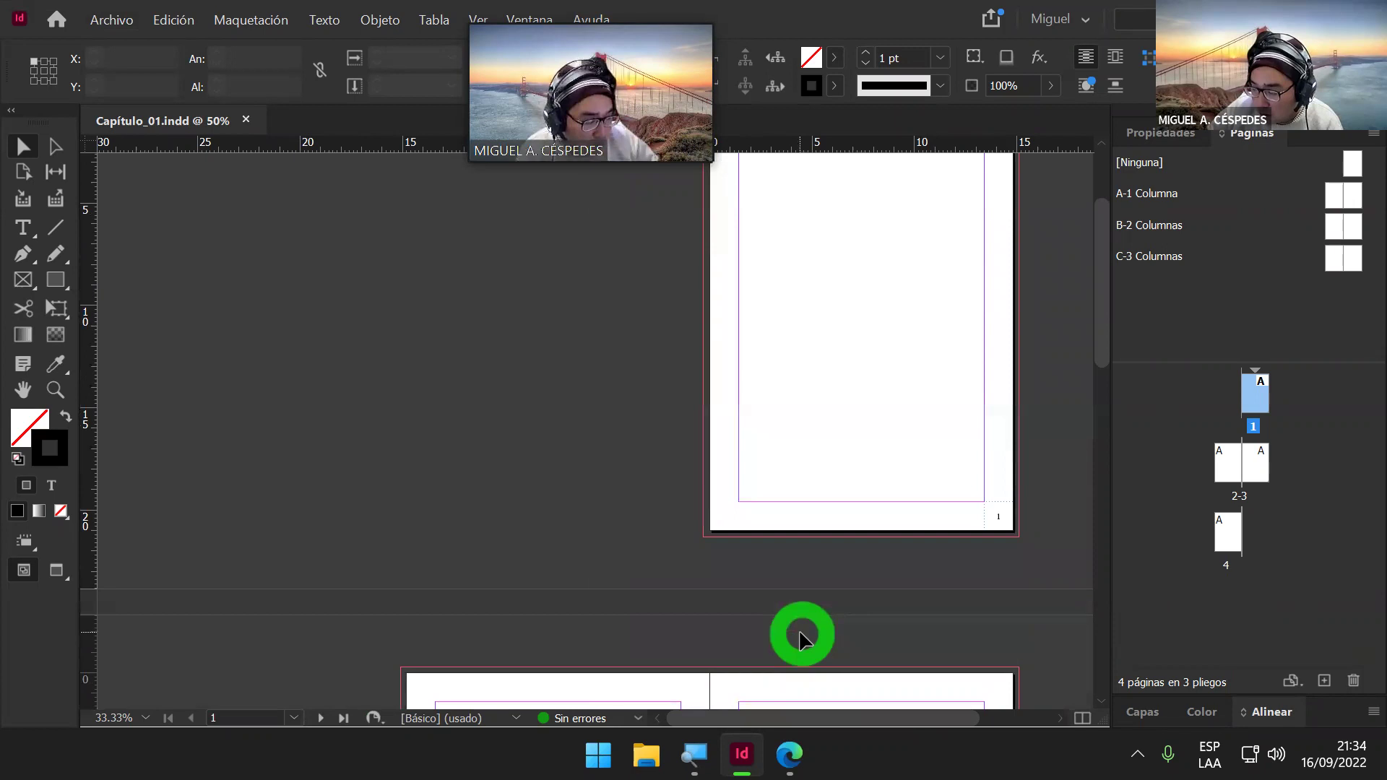
{"action": "scroll", "coordinate": [802, 642], "scroll_direction": "up", "scroll_amount": 1}
{"action": "left_click", "coordinate": [831, 537]}
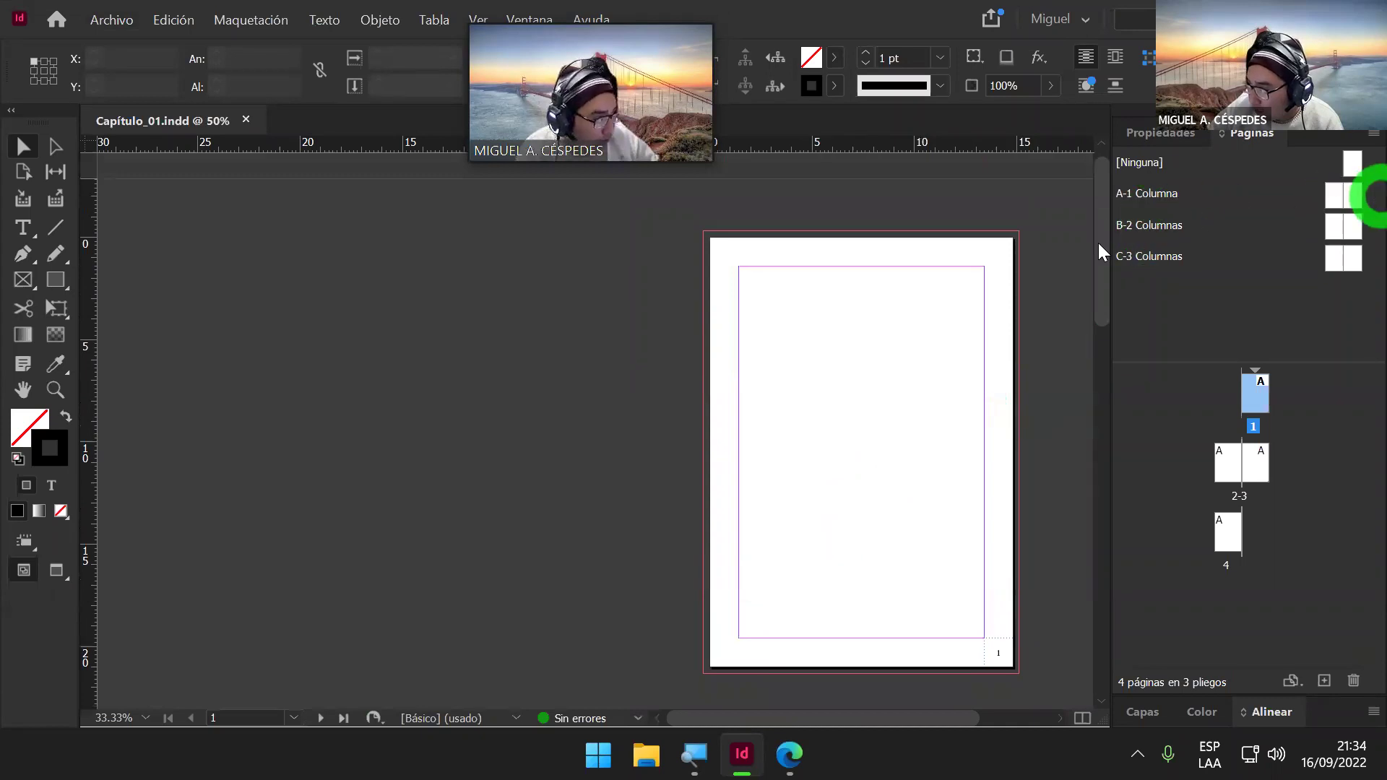
{"action": "left_click_drag", "start_coordinate": [1221, 494], "coordinate": [1221, 539]}
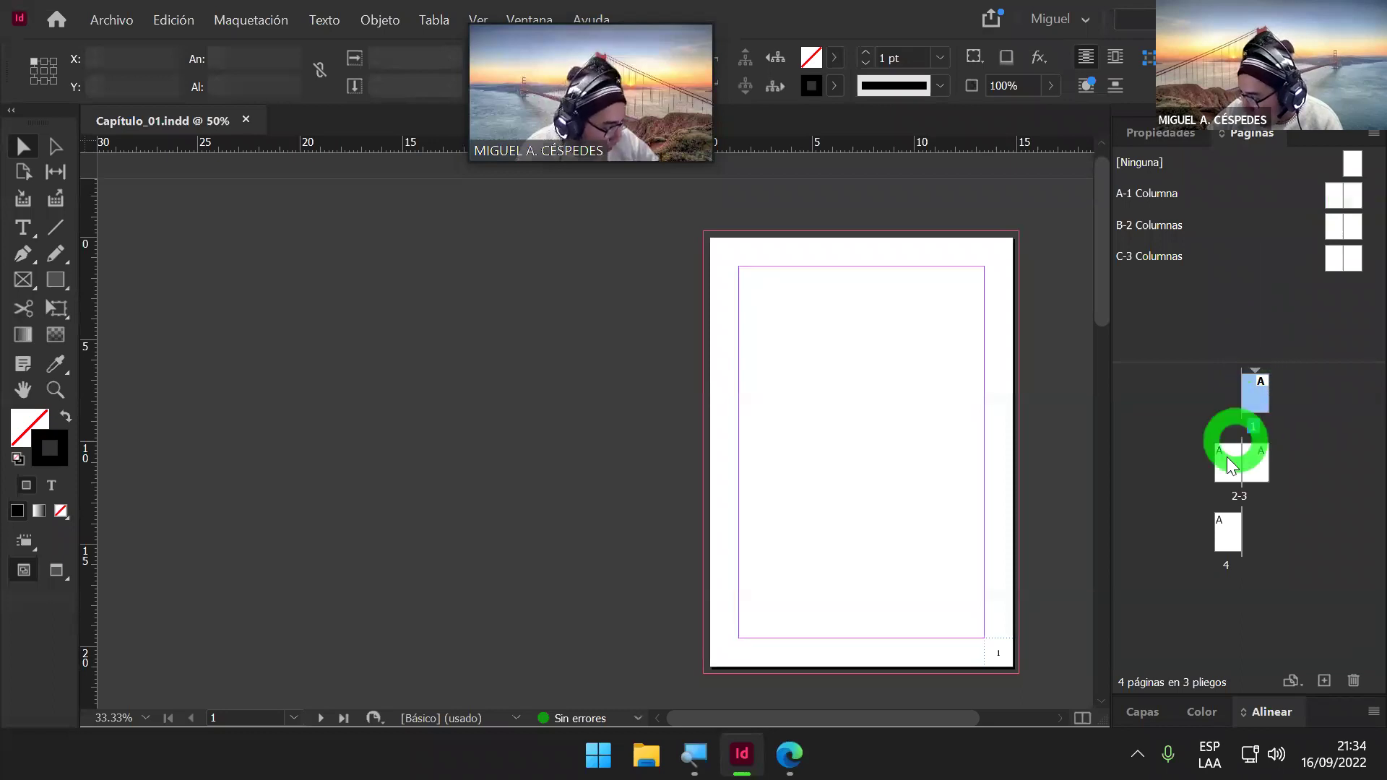
{"action": "left_click_drag", "start_coordinate": [1224, 468], "coordinate": [1224, 541]}
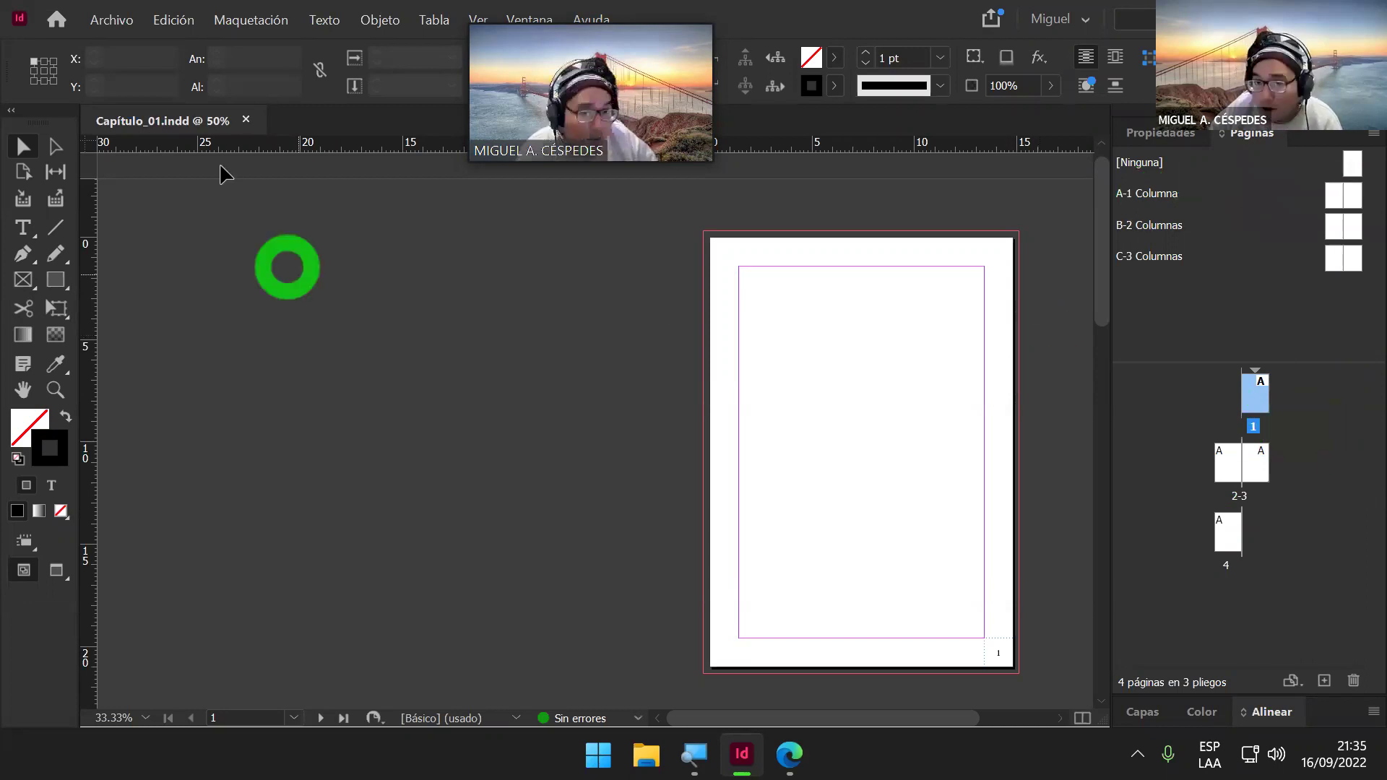
{"action": "left_click", "coordinate": [125, 29]}
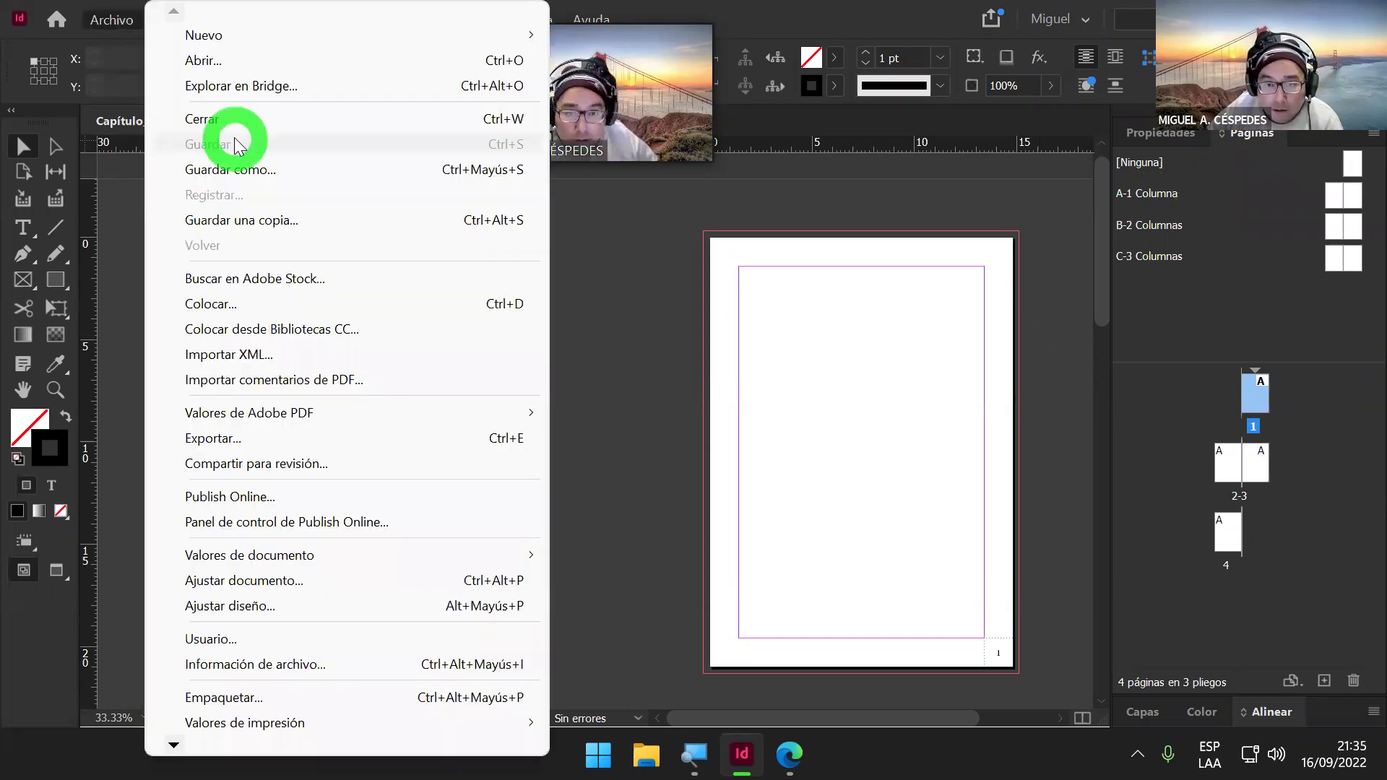
{"action": "left_click", "coordinate": [804, 217]}
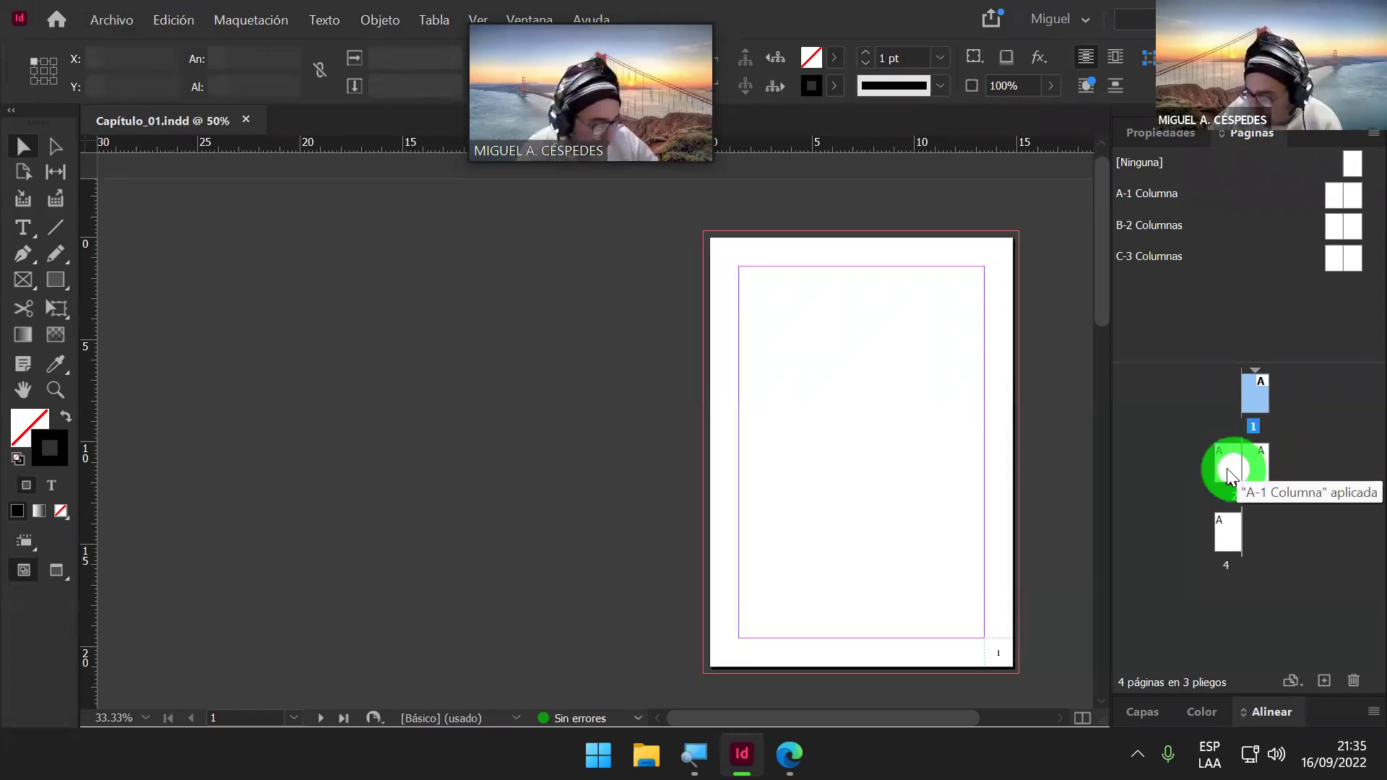
{"action": "left_click", "coordinate": [1344, 171]}
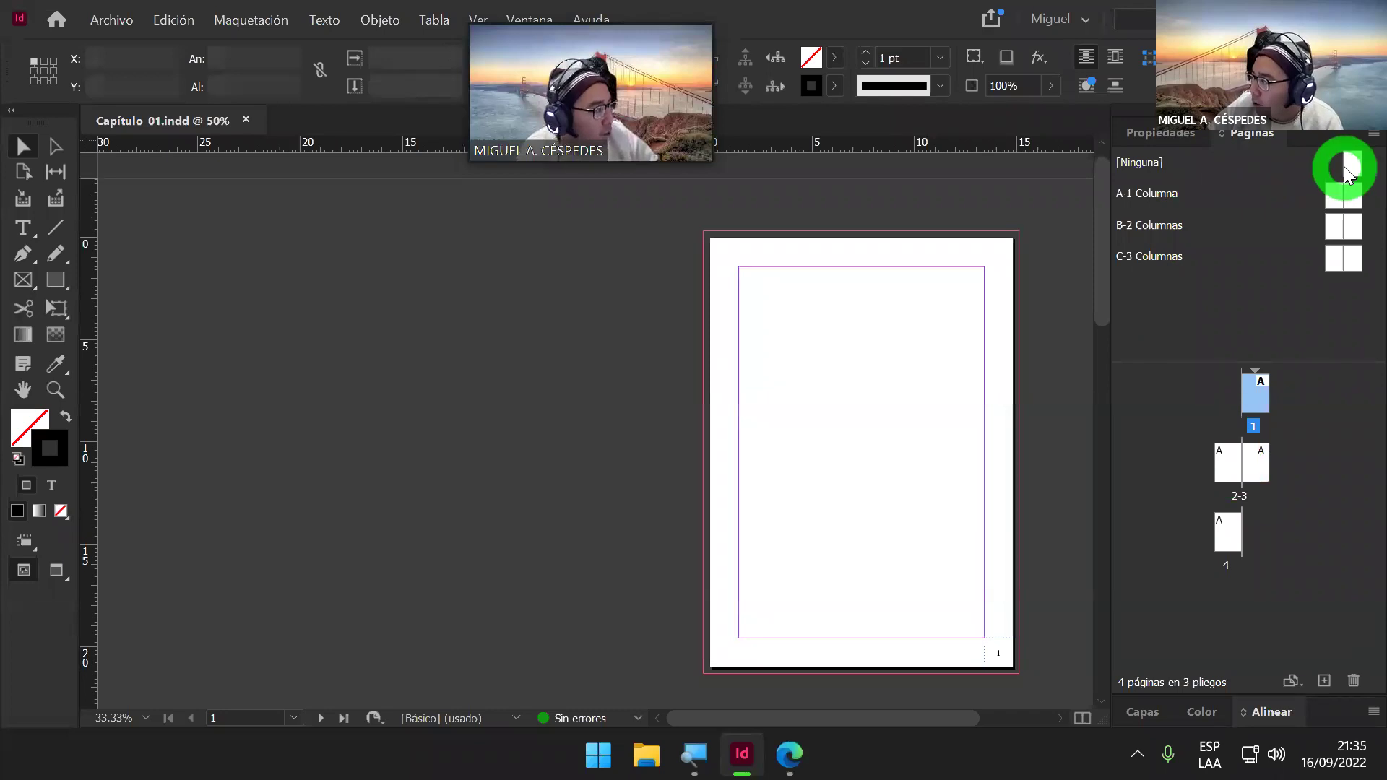
Step: Apply the [Ninguna] master to page 3 to remove its automatic page number
{"action": "left_click", "coordinate": [1122, 166]}
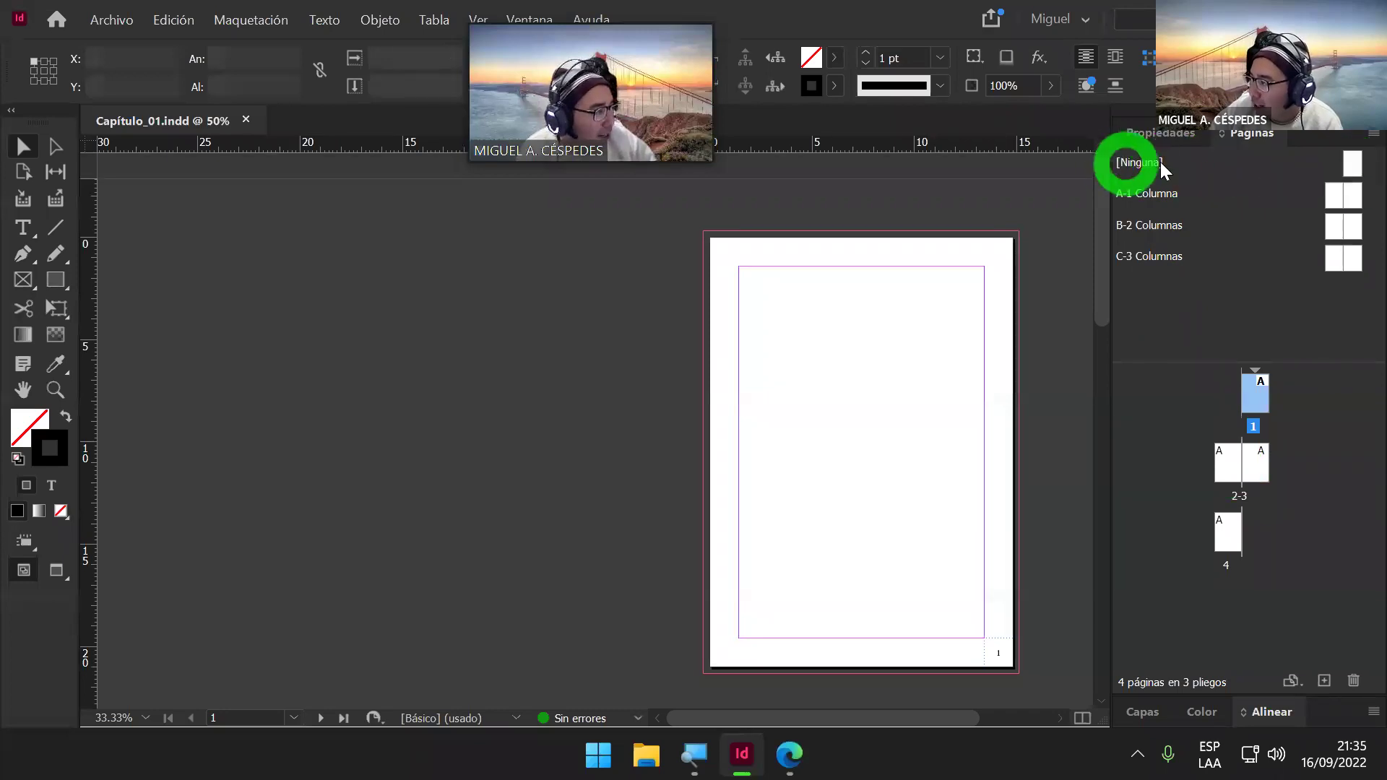
{"action": "left_click", "coordinate": [1337, 164]}
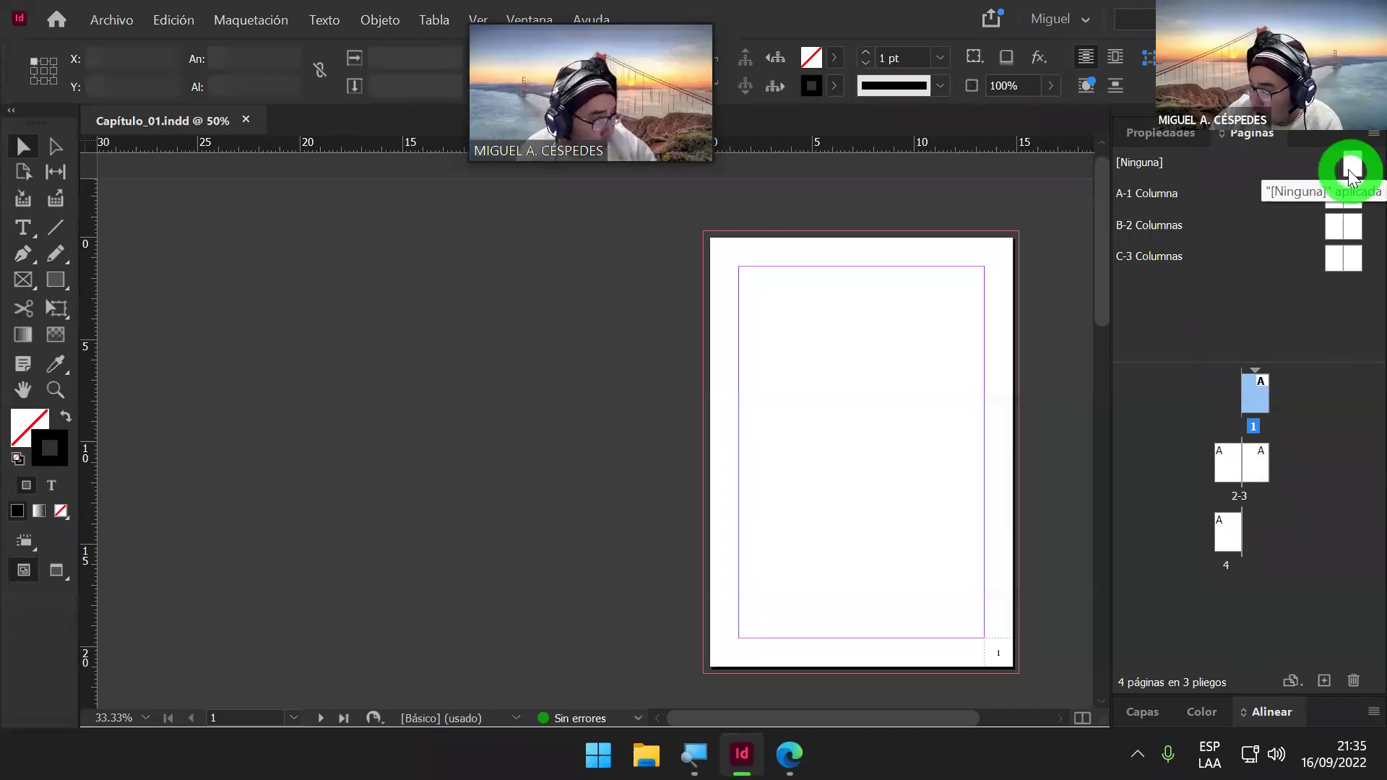
{"action": "left_click_drag", "start_coordinate": [1348, 169], "coordinate": [1261, 451]}
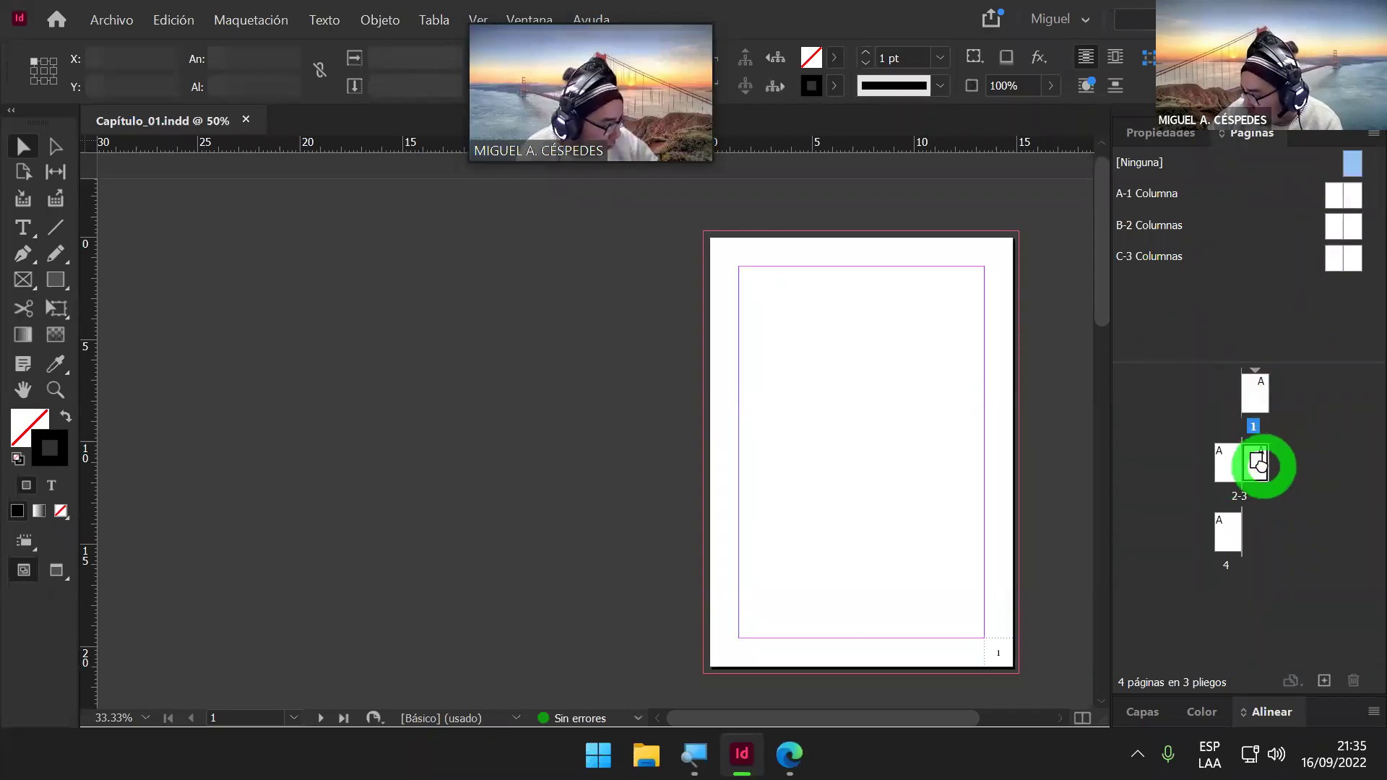
{"action": "left_click", "coordinate": [1311, 468]}
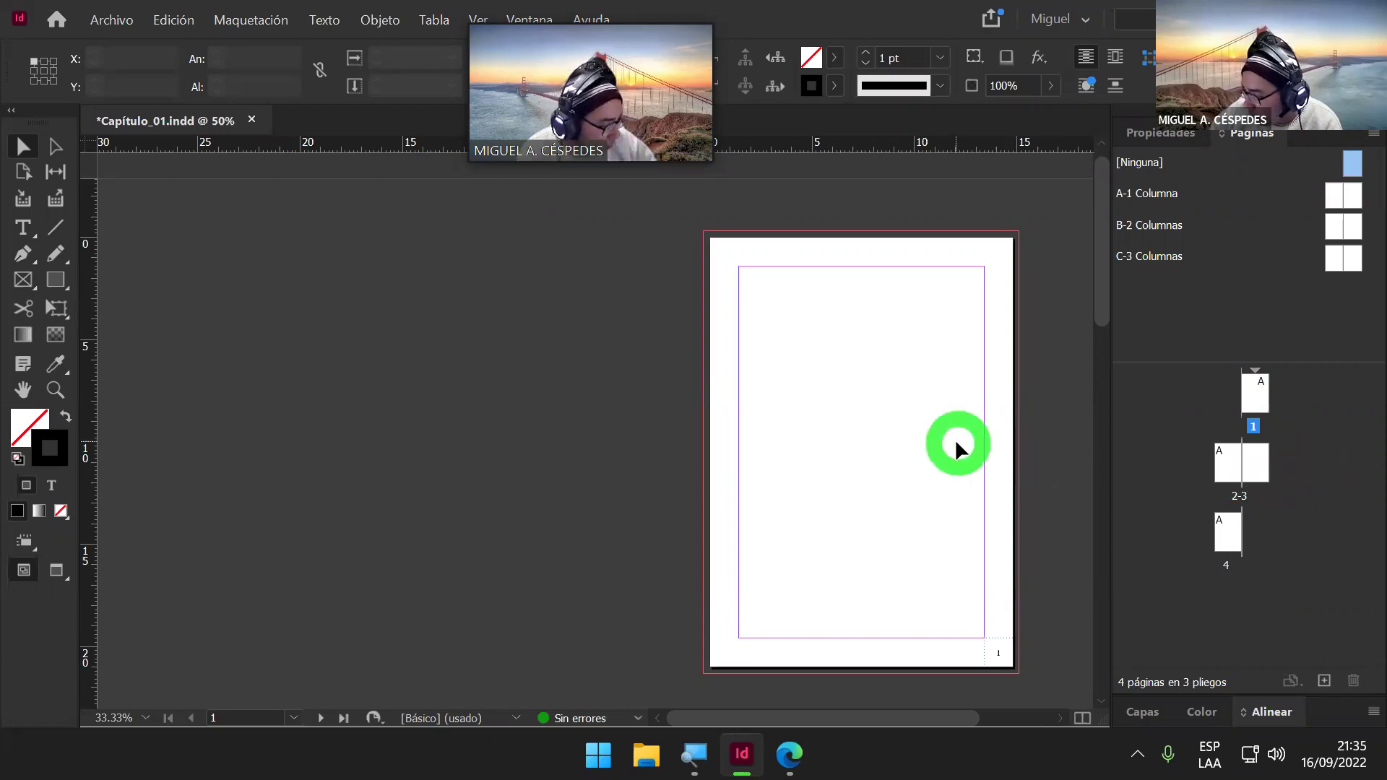
Step: Go through pages 2 to 4 and compare the outer bottom corners for the page numbers, with page 3 lacking a master
{"action": "scroll", "coordinate": [954, 444], "scroll_direction": "down", "scroll_amount": 1}
{"action": "scroll", "coordinate": [954, 444], "scroll_direction": "down", "scroll_amount": 10}
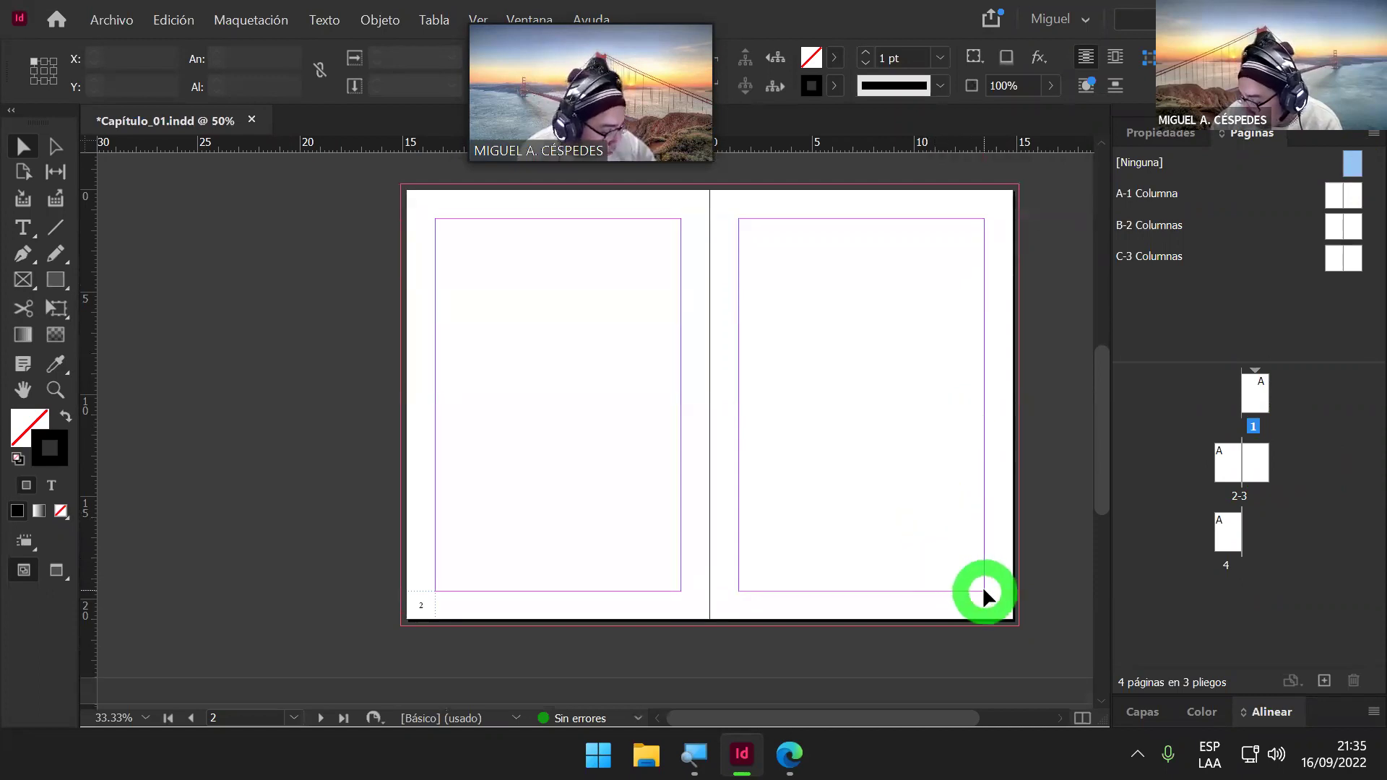
{"action": "scroll", "coordinate": [982, 587], "scroll_direction": "down", "scroll_amount": 1}
{"action": "scroll", "coordinate": [978, 578], "scroll_direction": "down", "scroll_amount": 8}
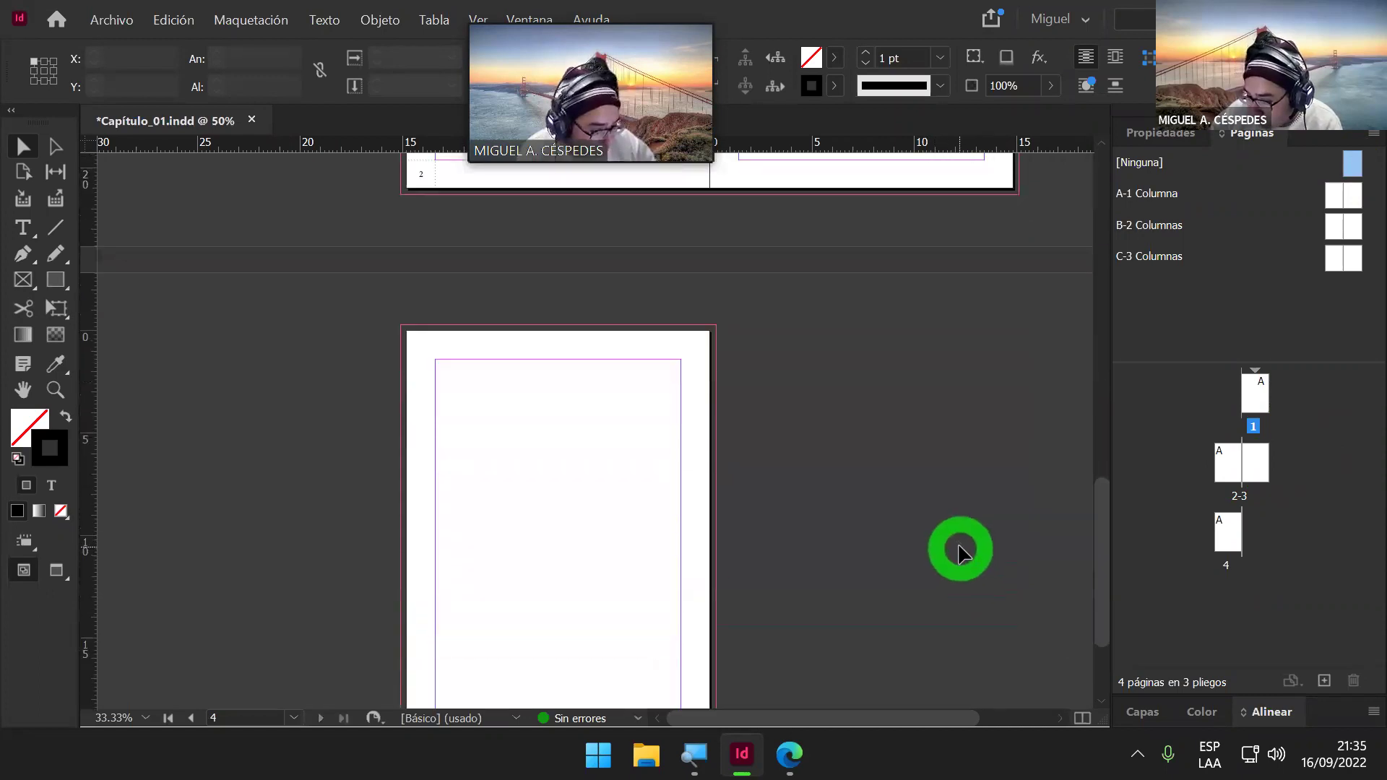
{"action": "scroll", "coordinate": [958, 550], "scroll_direction": "down", "scroll_amount": 2}
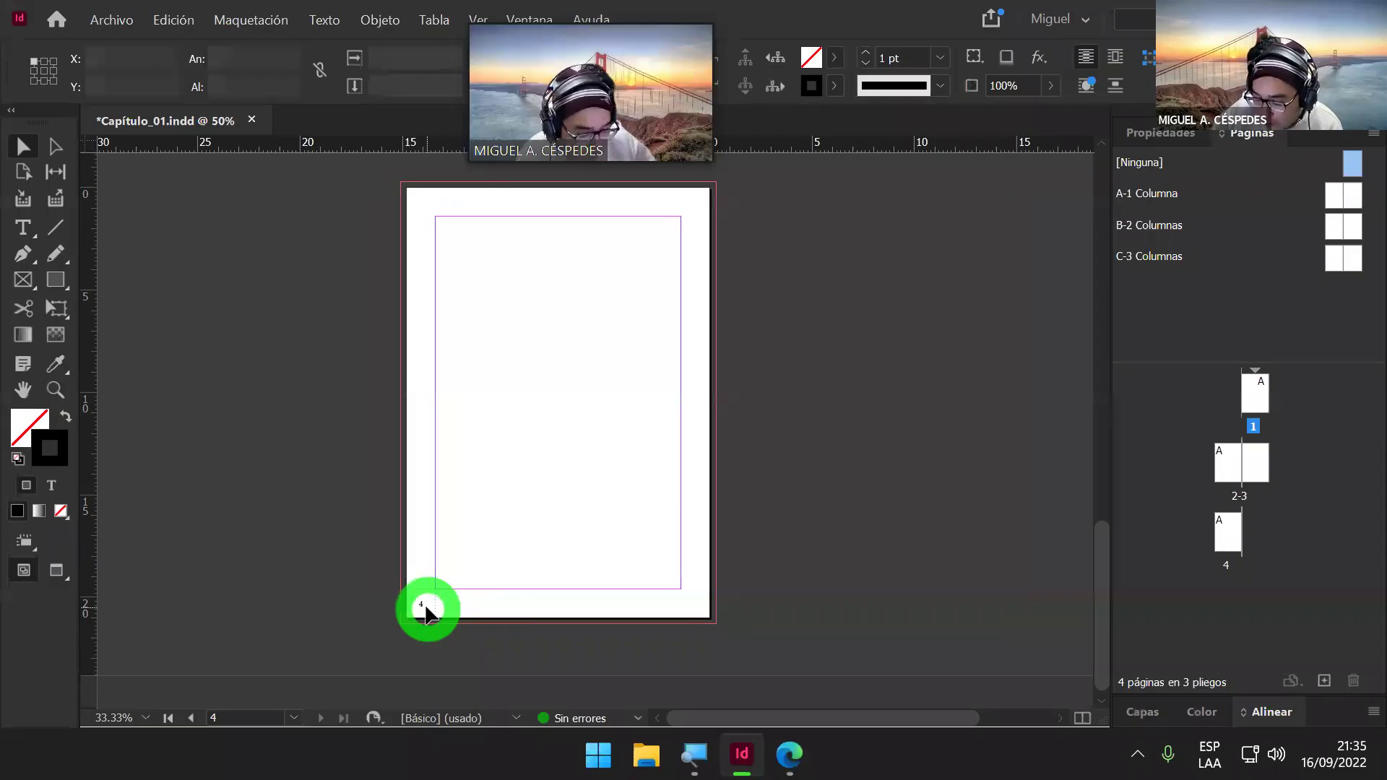
{"action": "scroll", "coordinate": [855, 434], "scroll_direction": "up", "scroll_amount": 3}
{"action": "scroll", "coordinate": [853, 432], "scroll_direction": "up", "scroll_amount": 4}
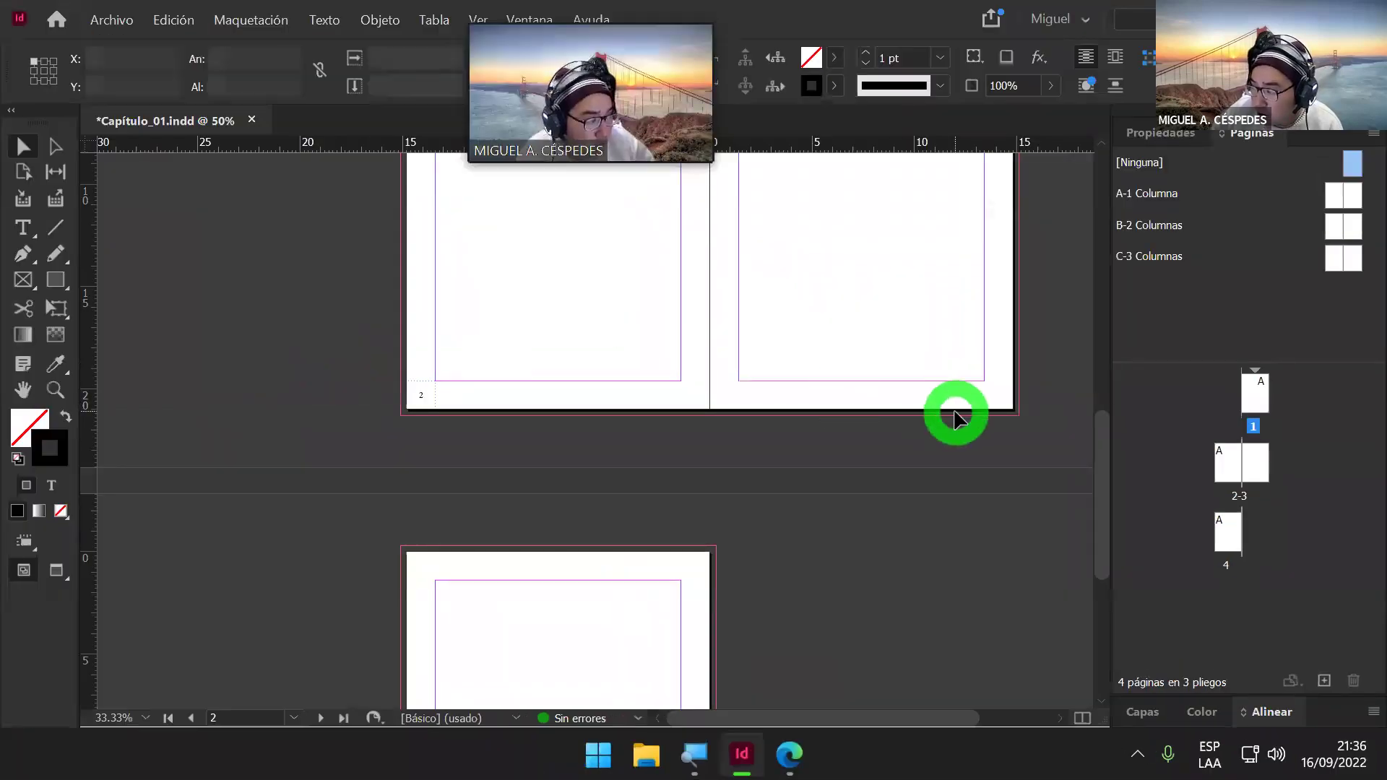
{"action": "scroll", "coordinate": [954, 415], "scroll_direction": "up", "scroll_amount": 2}
{"action": "scroll", "coordinate": [904, 434], "scroll_direction": "up", "scroll_amount": 1}
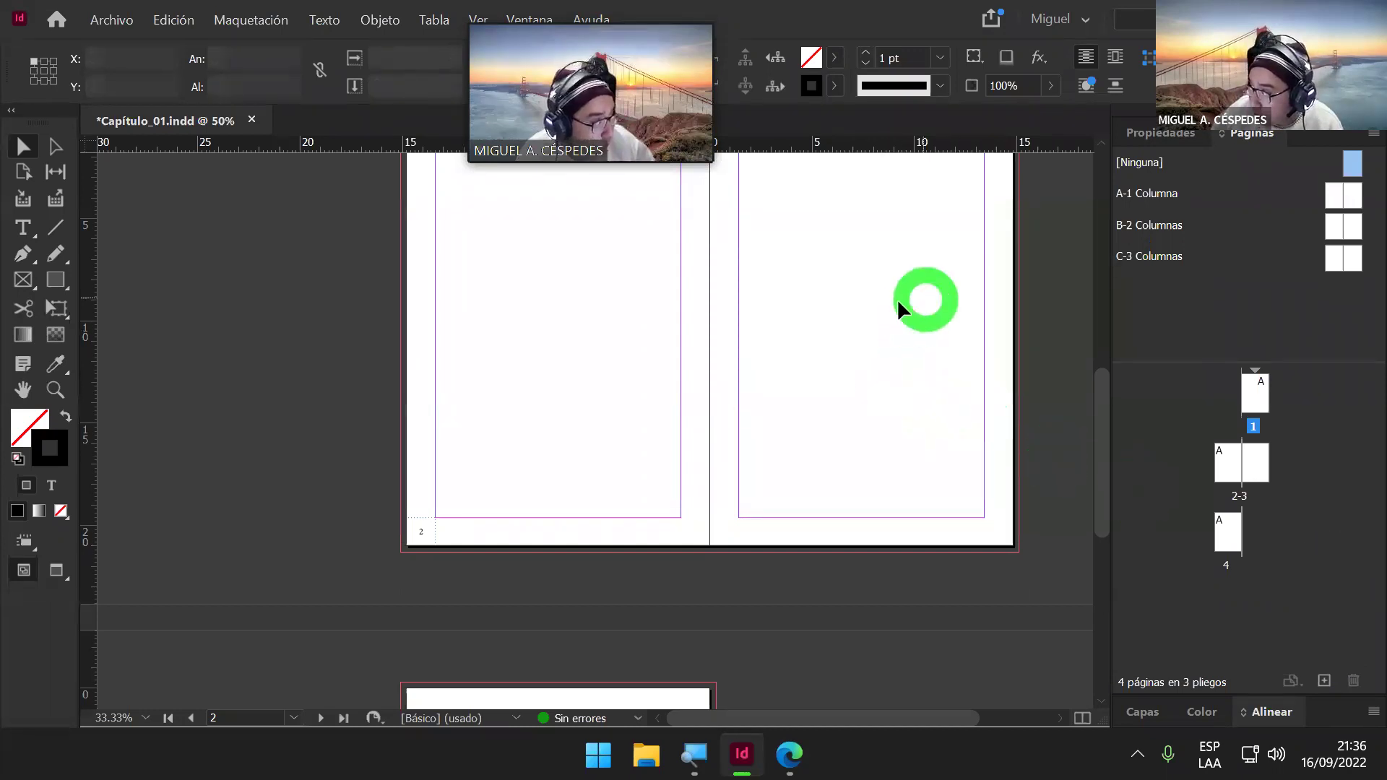
{"action": "scroll", "coordinate": [923, 301], "scroll_direction": "up", "scroll_amount": 3}
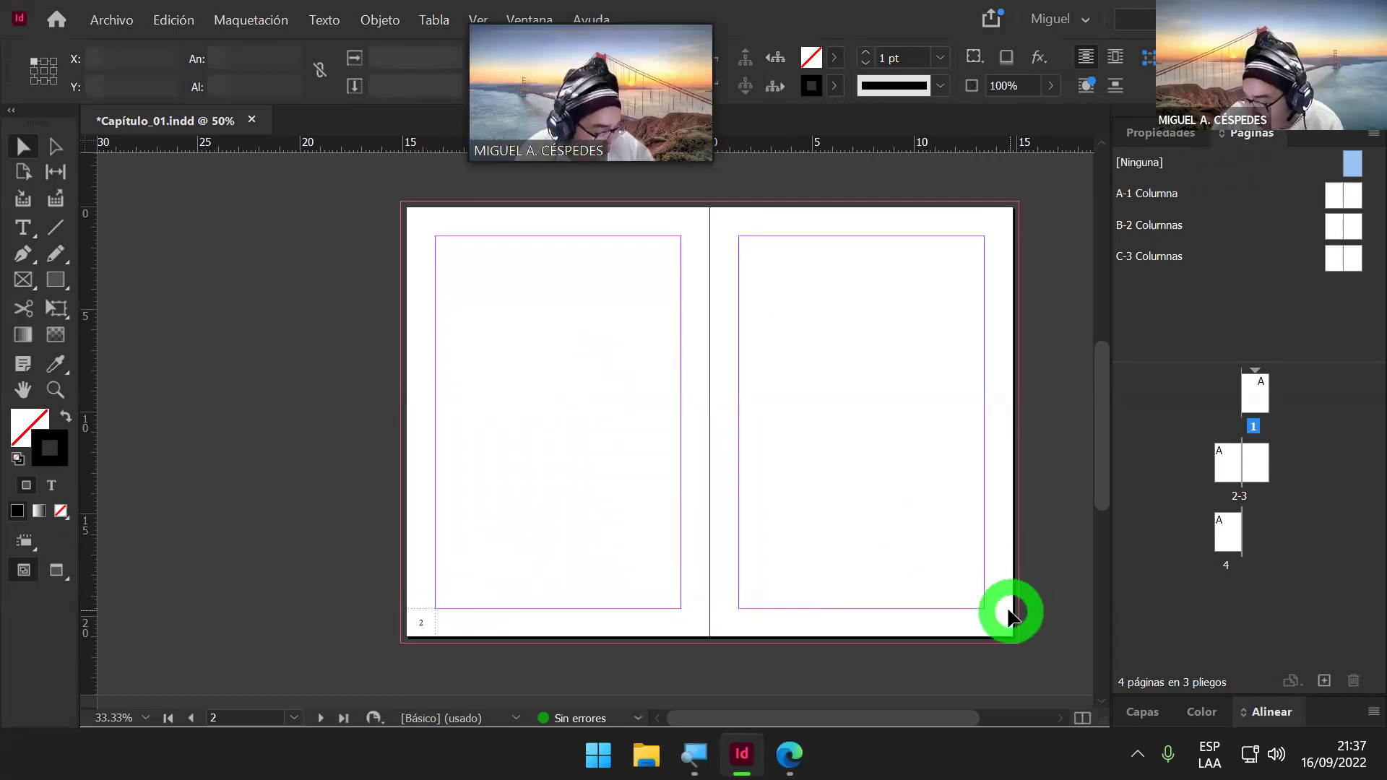
{"action": "scroll", "coordinate": [1052, 538], "scroll_direction": "down", "scroll_amount": 5}
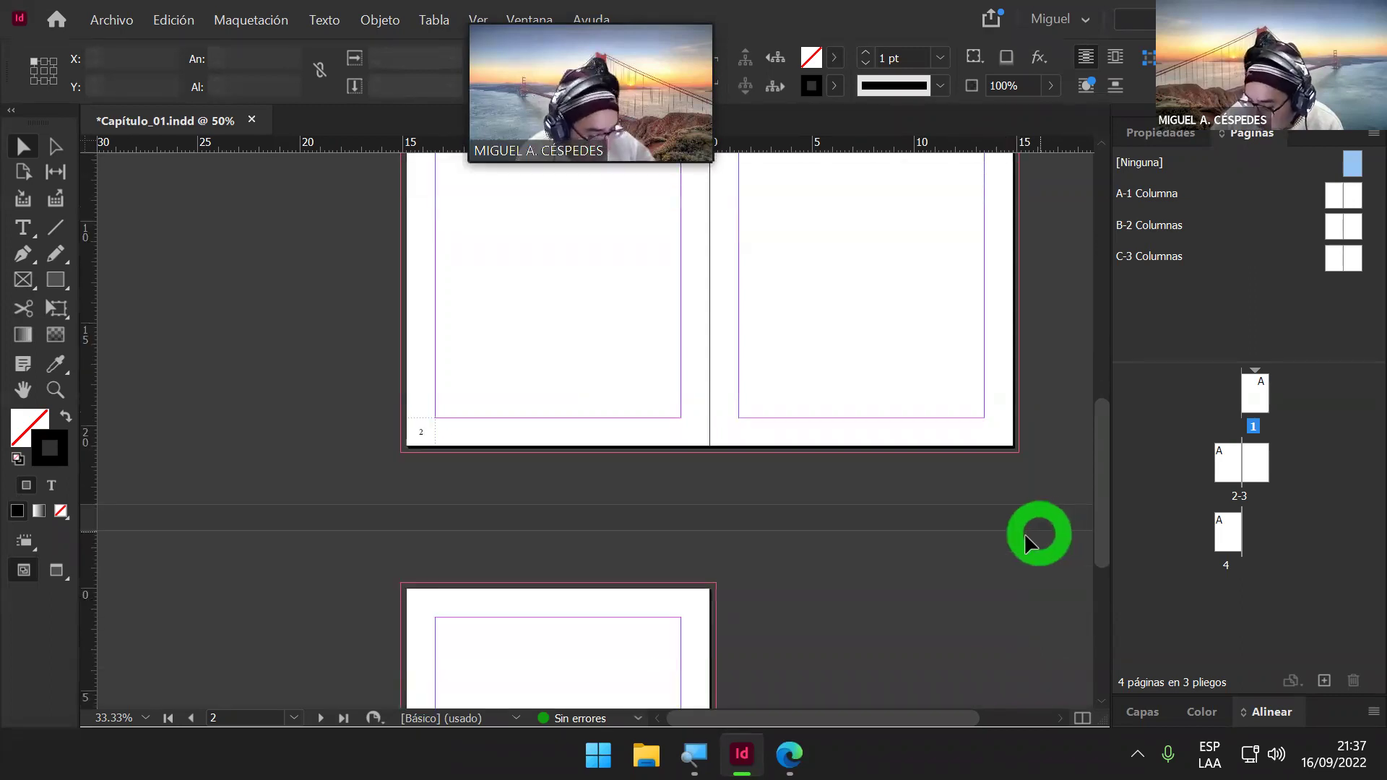
{"action": "scroll", "coordinate": [1004, 551], "scroll_direction": "down", "scroll_amount": 4}
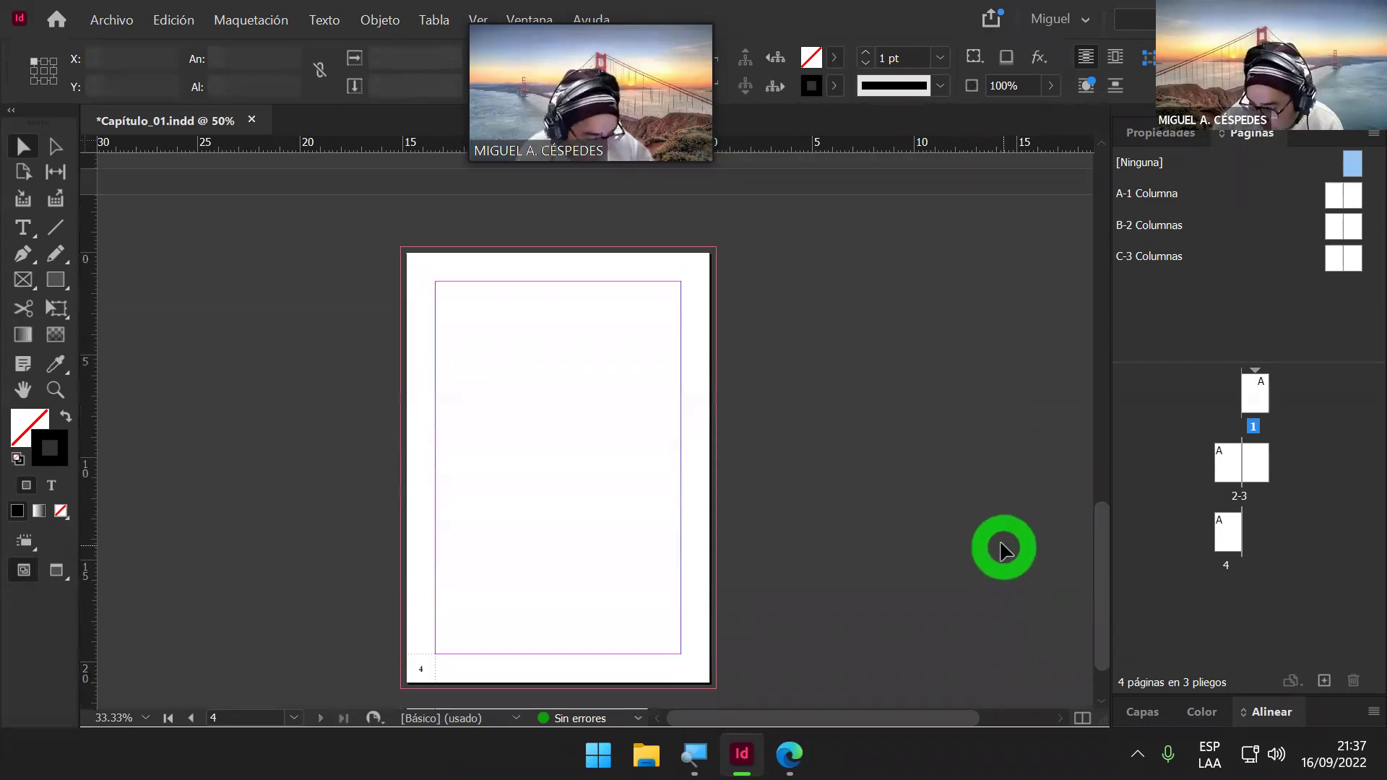
{"action": "scroll", "coordinate": [982, 545], "scroll_direction": "up", "scroll_amount": 2}
{"action": "scroll", "coordinate": [733, 585], "scroll_direction": "up", "scroll_amount": 4}
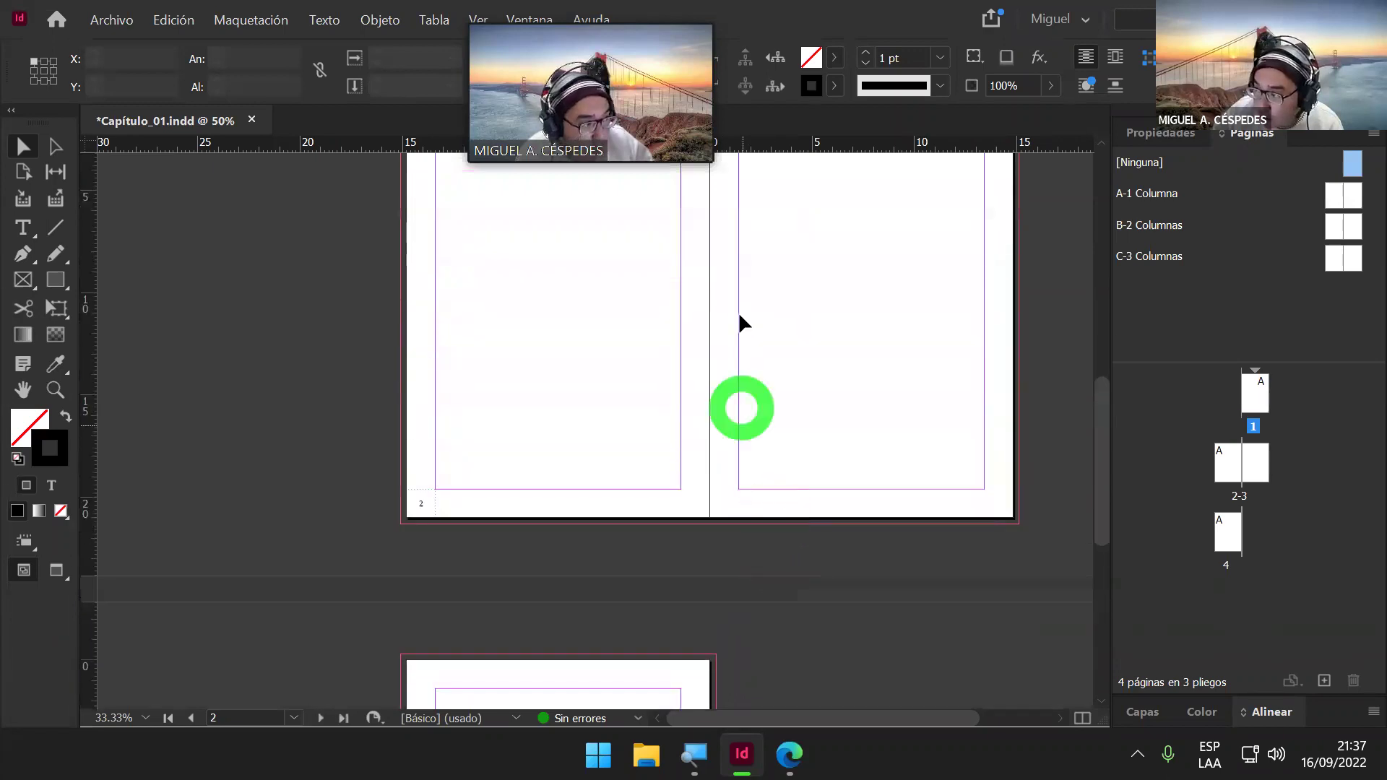
{"action": "scroll", "coordinate": [904, 275], "scroll_direction": "up", "scroll_amount": 1}
{"action": "scroll", "coordinate": [858, 365], "scroll_direction": "up", "scroll_amount": 1}
{"action": "left_click", "coordinate": [772, 228]}
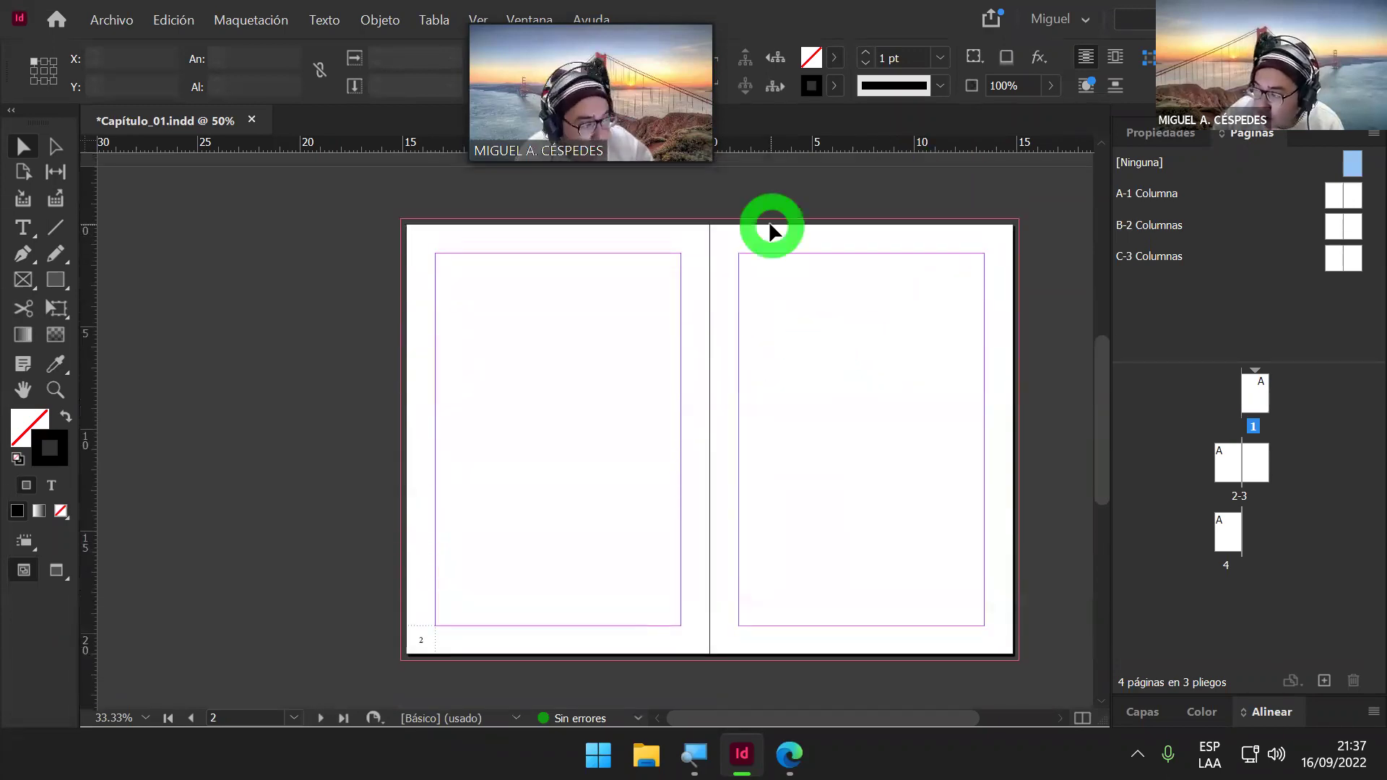
{"action": "left_click", "coordinate": [719, 232]}
{"action": "left_click", "coordinate": [972, 236]}
{"action": "left_click", "coordinate": [786, 280]}
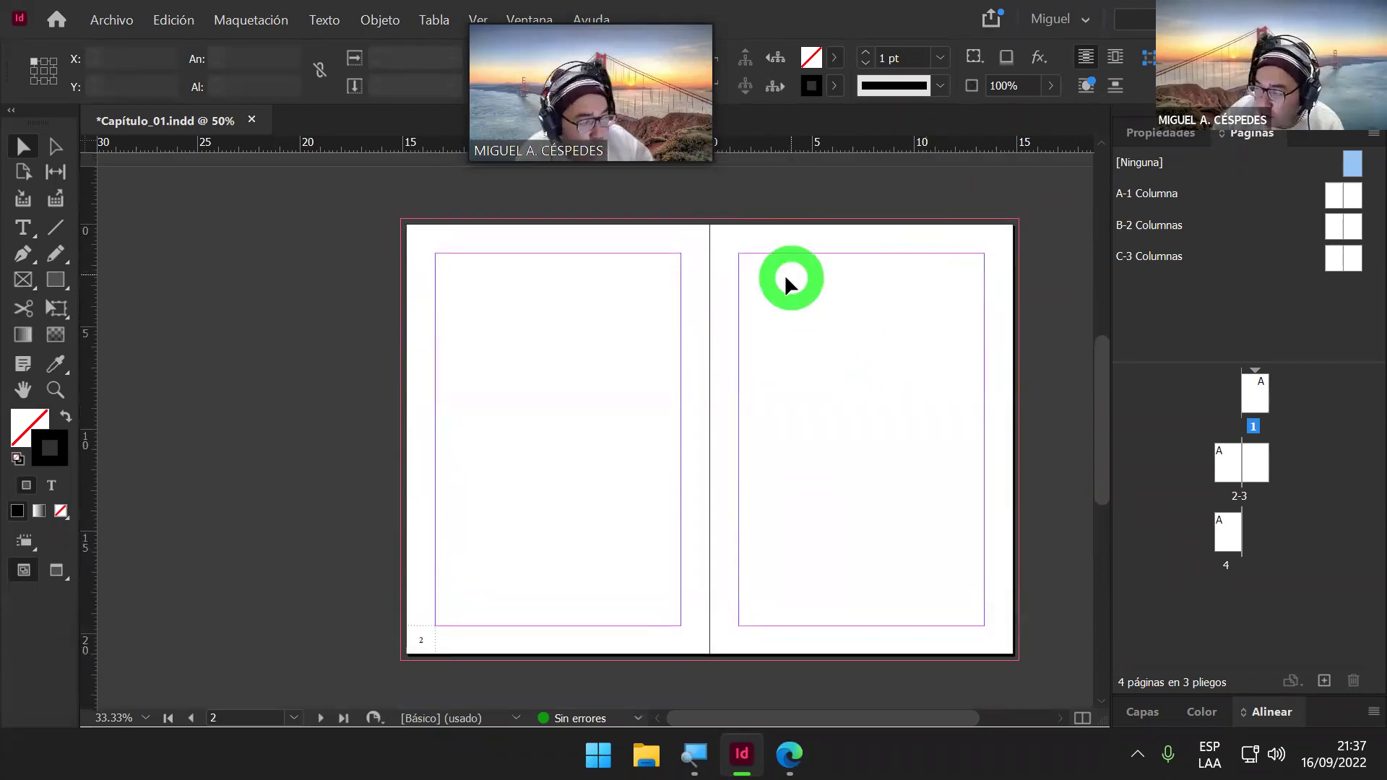
{"action": "left_click", "coordinate": [1022, 389]}
{"action": "left_click", "coordinate": [893, 411]}
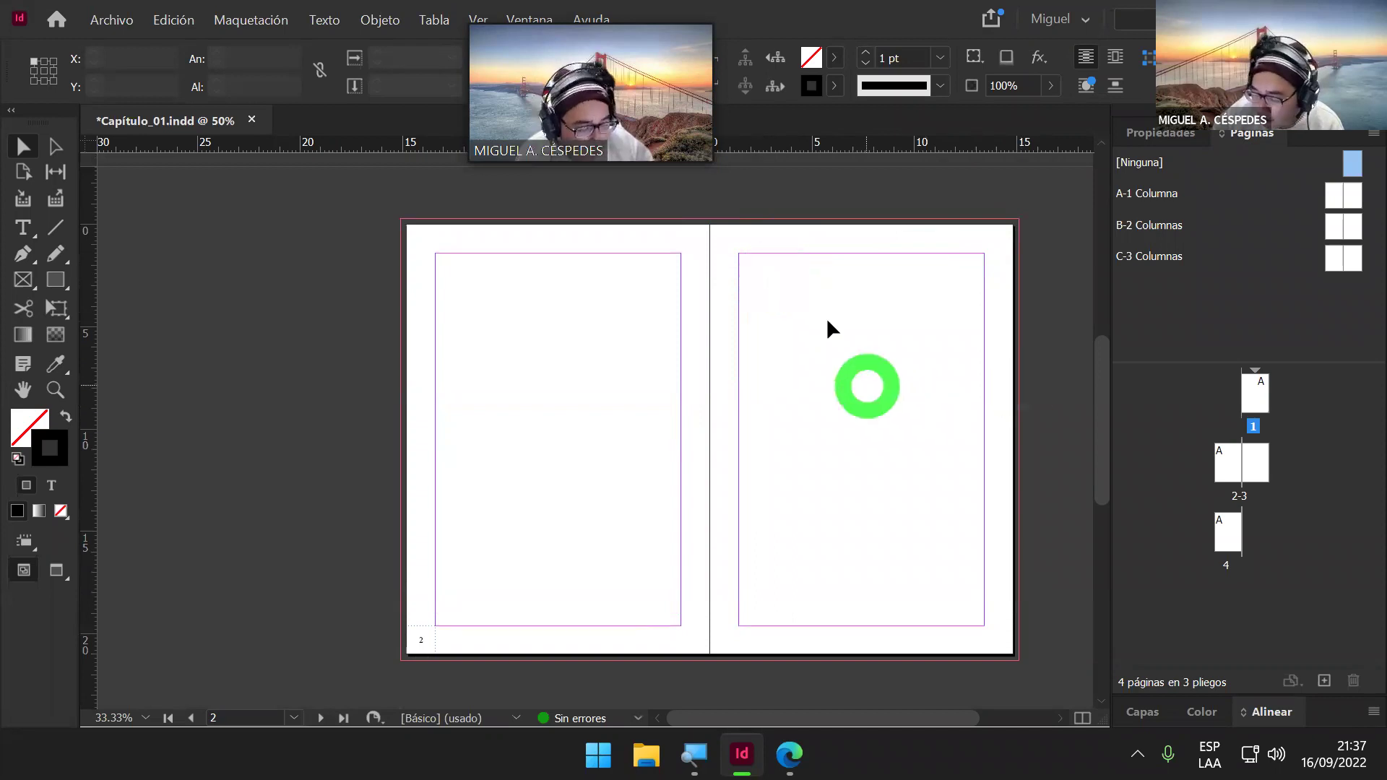
{"action": "left_click", "coordinate": [841, 268]}
{"action": "left_click", "coordinate": [920, 393]}
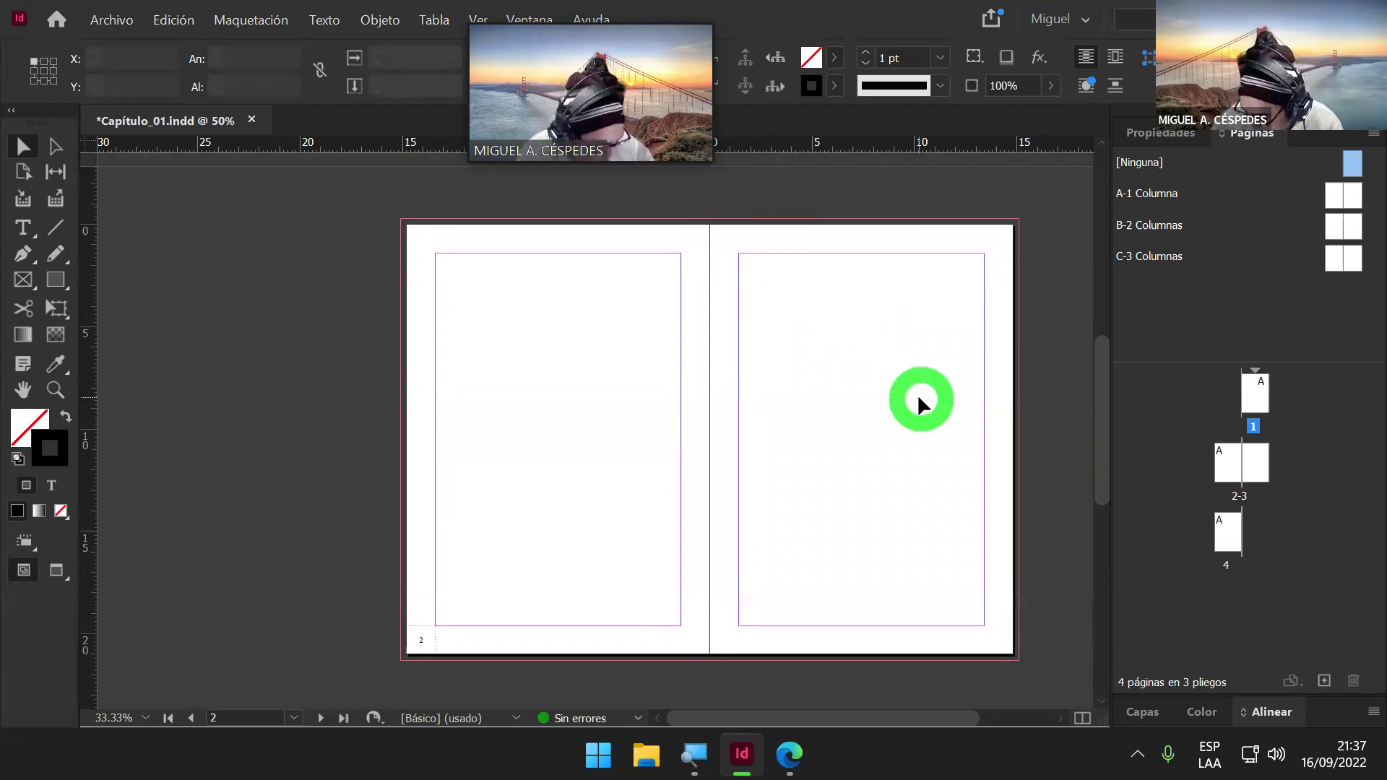
{"action": "left_click", "coordinate": [836, 356]}
{"action": "left_click", "coordinate": [798, 317]}
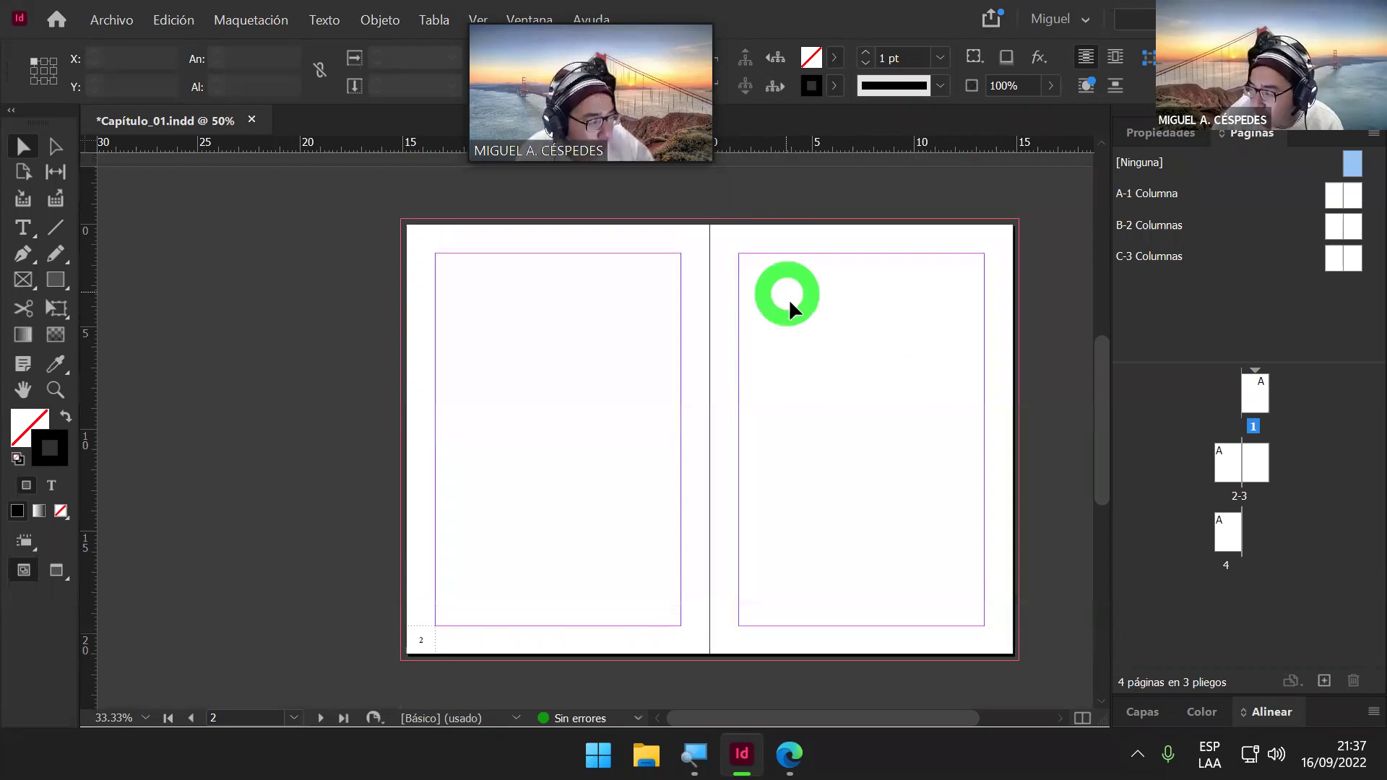
{"action": "left_click", "coordinate": [860, 394]}
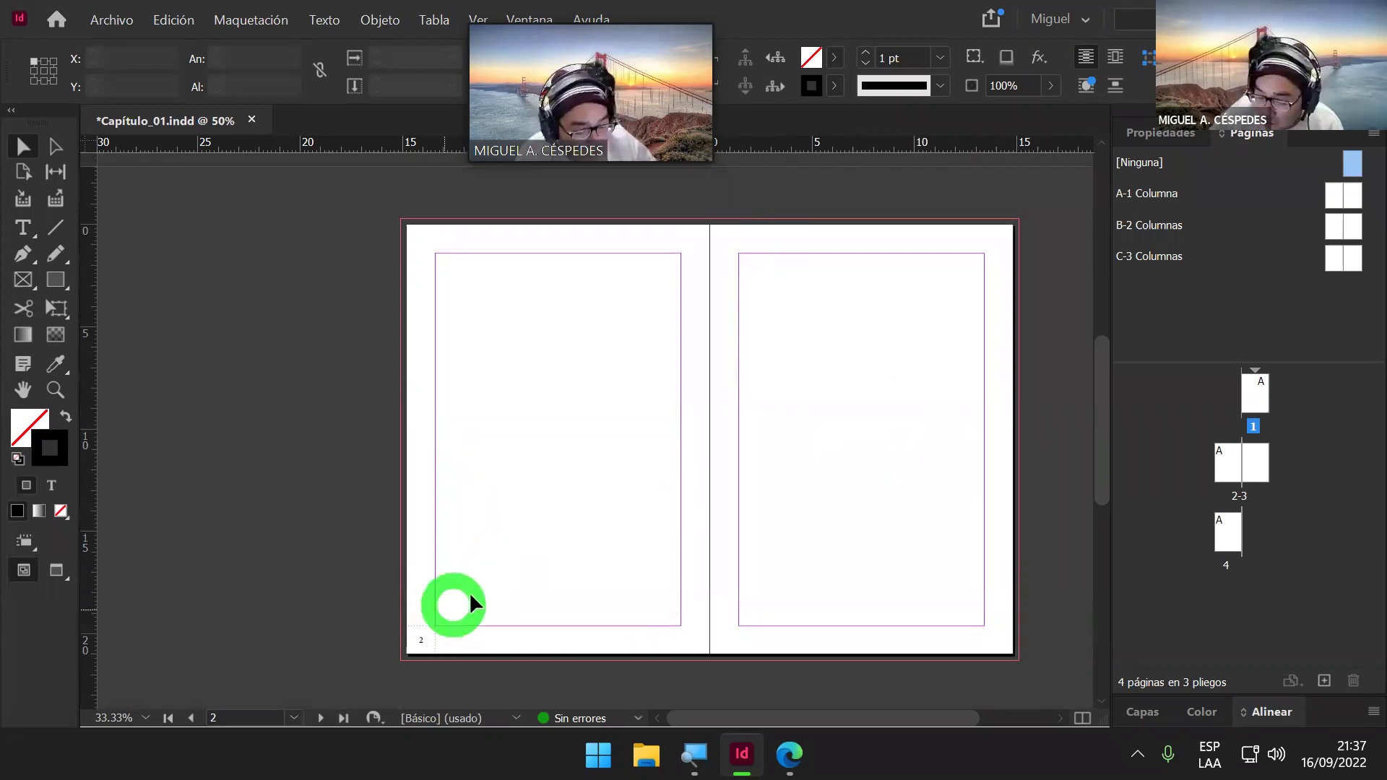
Step: Restore the A-1 Columna master on page 3 using its right-hand master page, and save the document
{"action": "scroll", "coordinate": [770, 591], "scroll_direction": "down", "scroll_amount": 5}
{"action": "scroll", "coordinate": [737, 584], "scroll_direction": "down", "scroll_amount": 3}
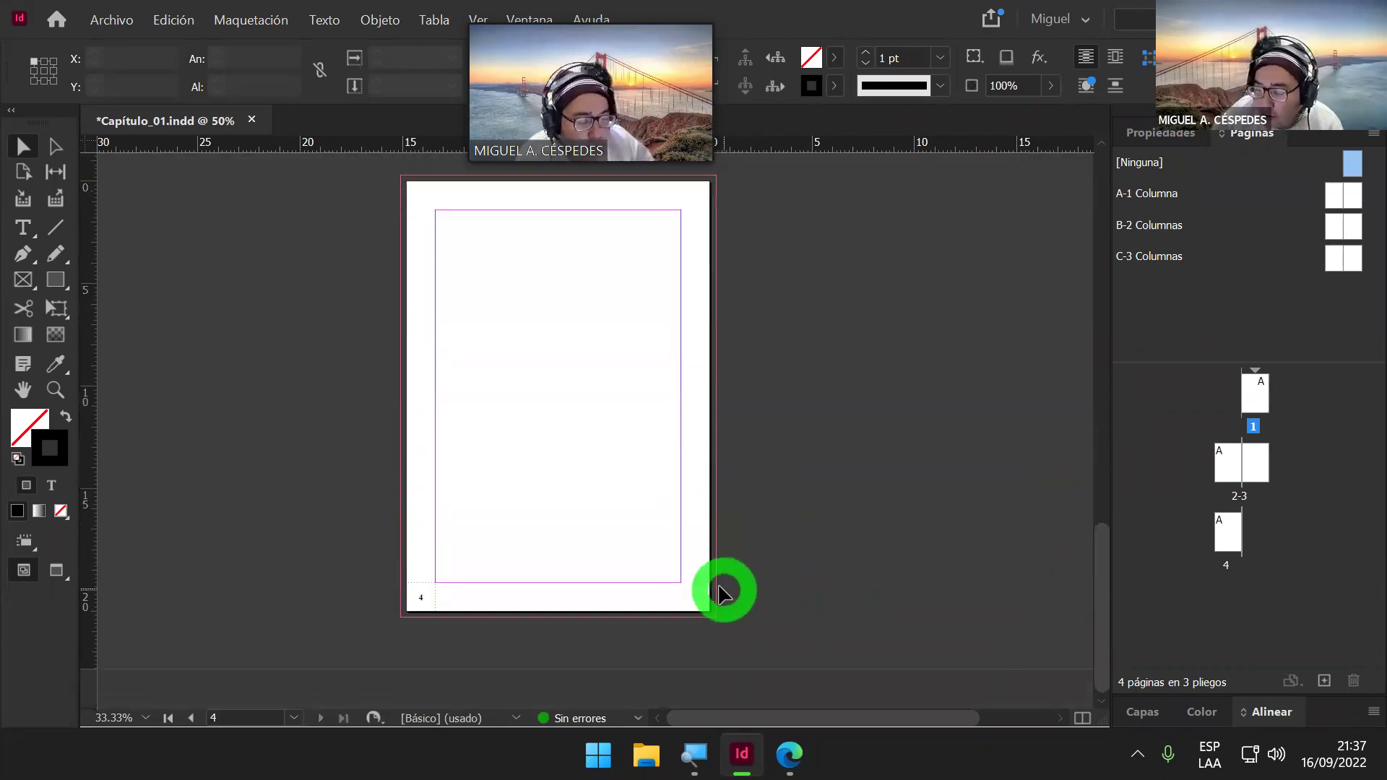
{"action": "scroll", "coordinate": [713, 586], "scroll_direction": "up", "scroll_amount": 2}
{"action": "scroll", "coordinate": [713, 585], "scroll_direction": "up", "scroll_amount": 4}
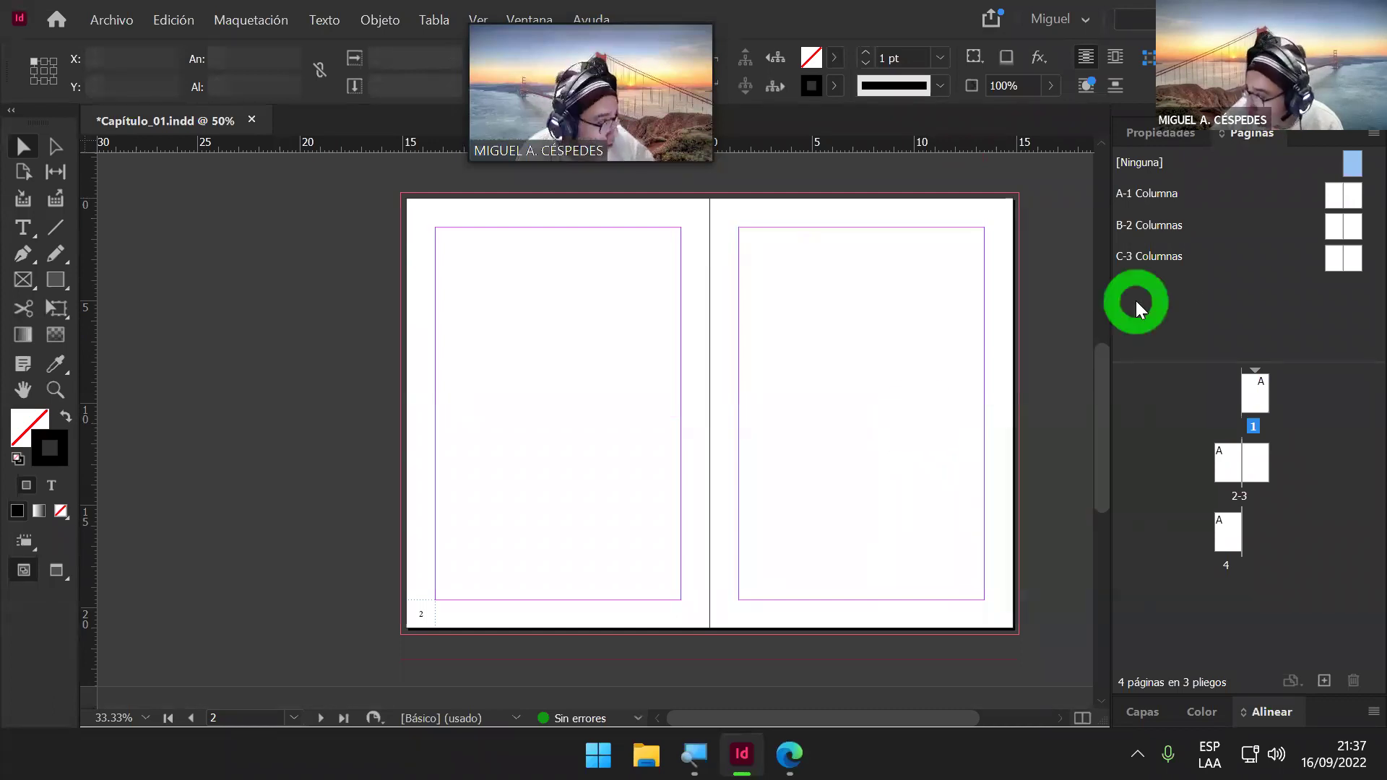
{"action": "left_click_drag", "start_coordinate": [1353, 194], "coordinate": [1269, 463]}
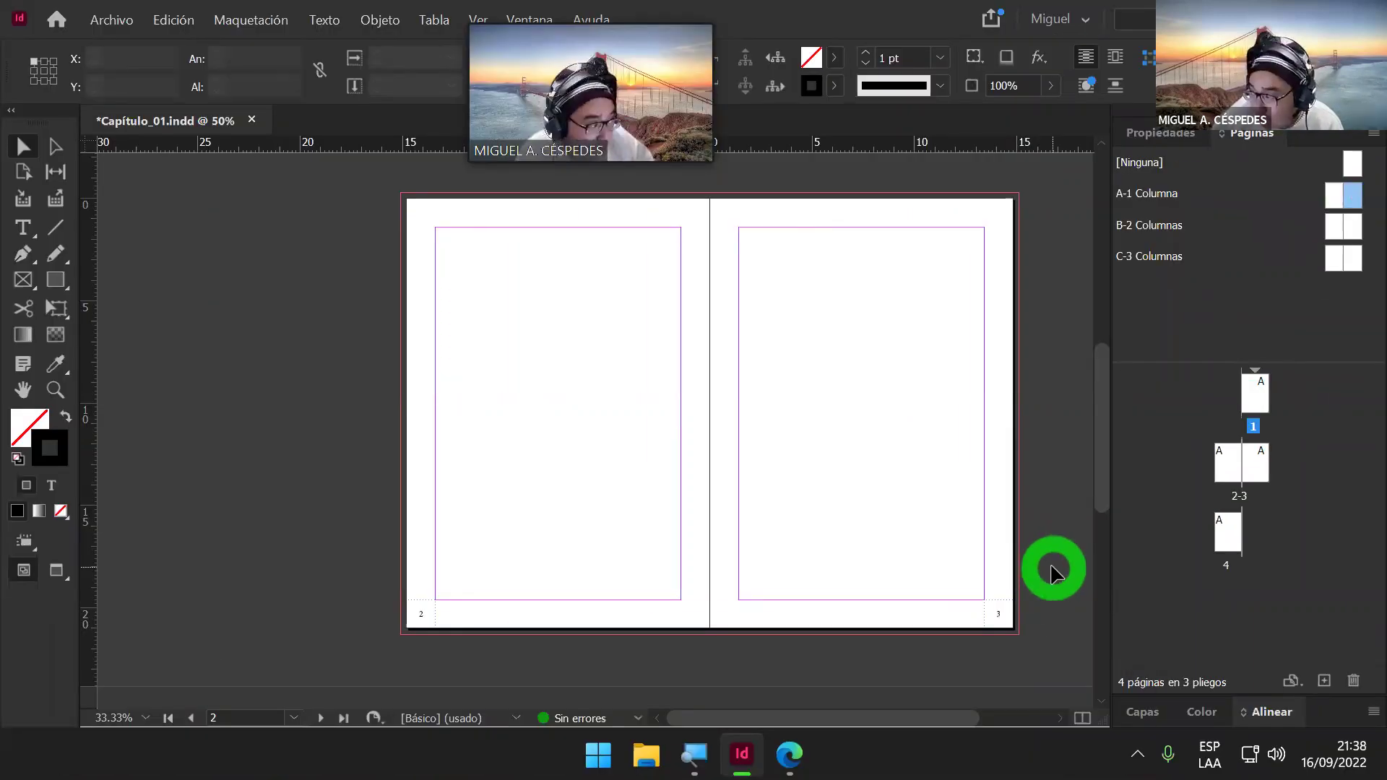
{"action": "scroll", "coordinate": [1053, 573], "scroll_direction": "up", "scroll_amount": 6}
{"action": "scroll", "coordinate": [1050, 573], "scroll_direction": "up", "scroll_amount": 3}
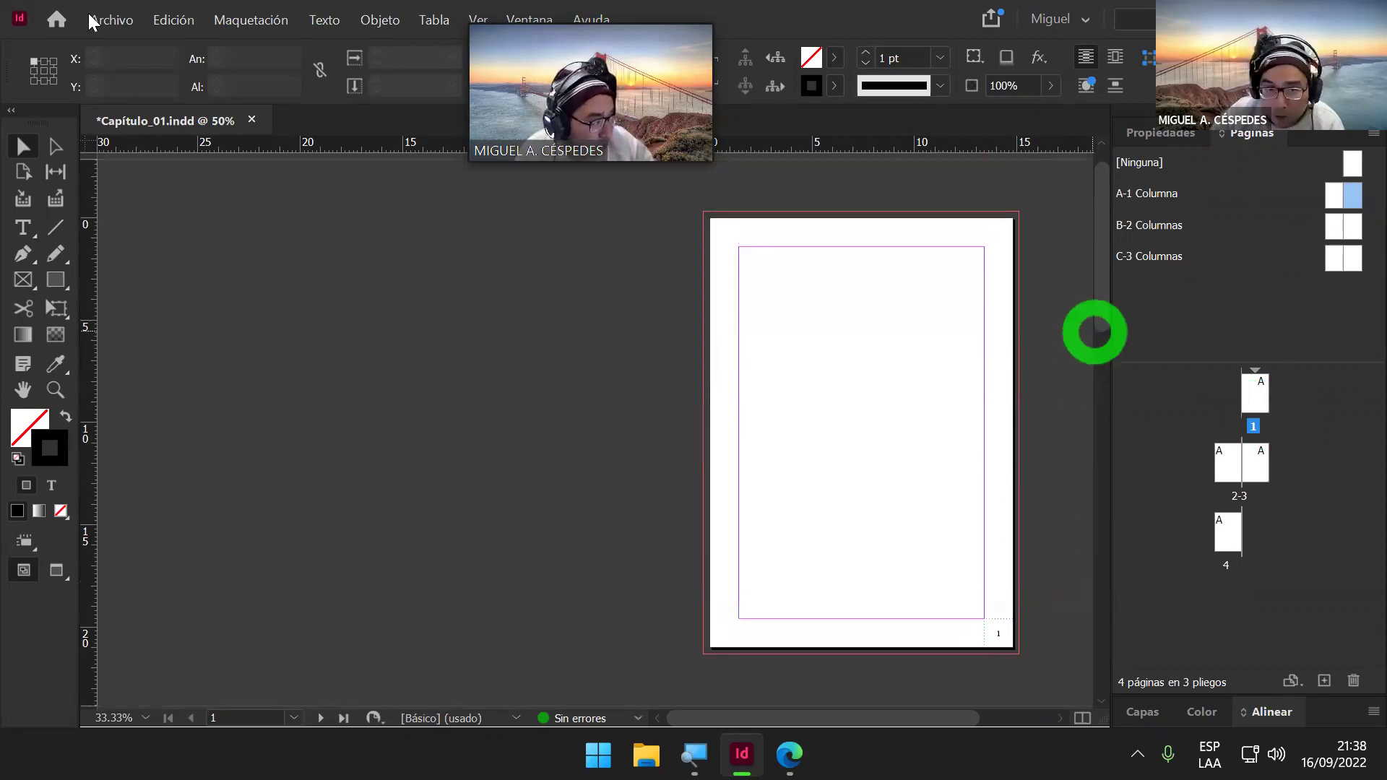
{"action": "key", "text": "alt+a"}
{"action": "left_click", "coordinate": [231, 148]}
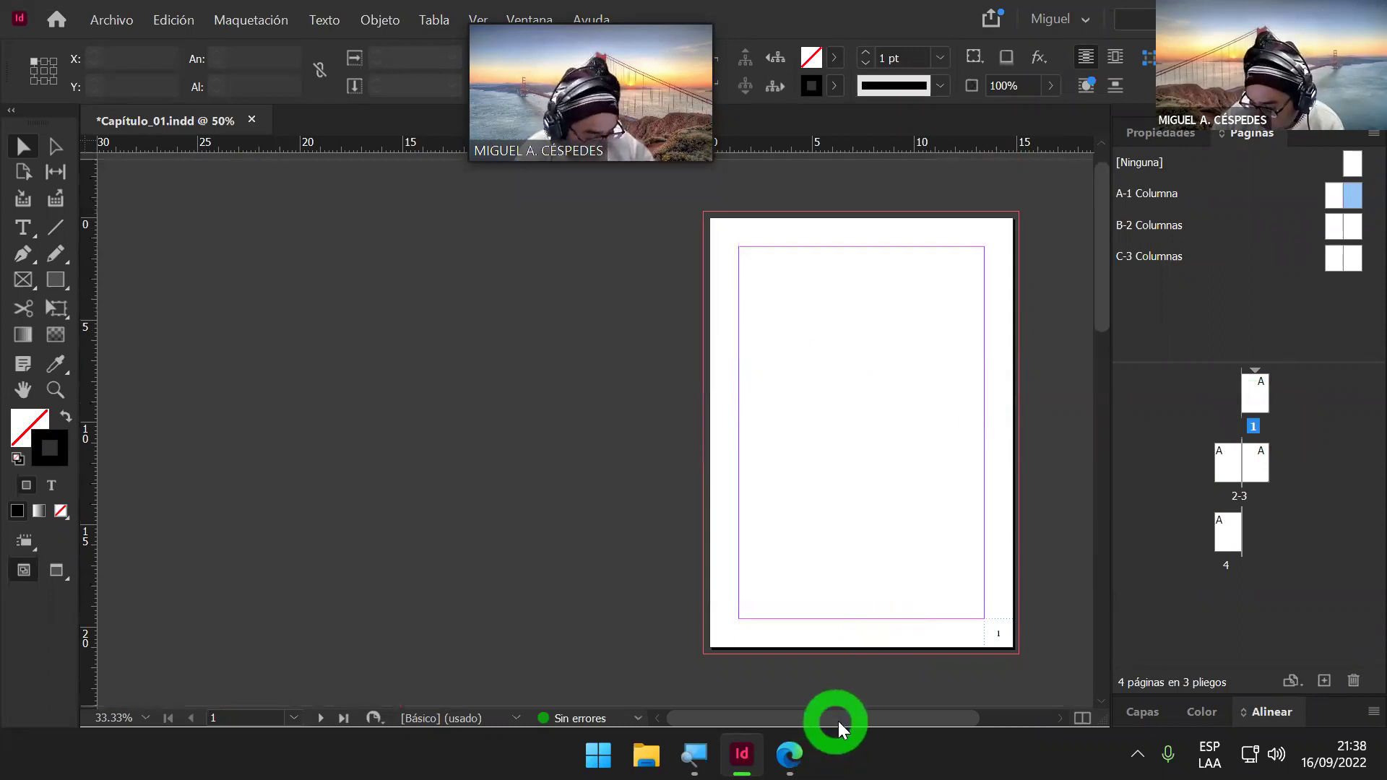
Step: Select the 2-3 spread and assign the [Ninguna] master to its right-hand page once more
{"action": "left_click_drag", "start_coordinate": [856, 718], "coordinate": [890, 718]}
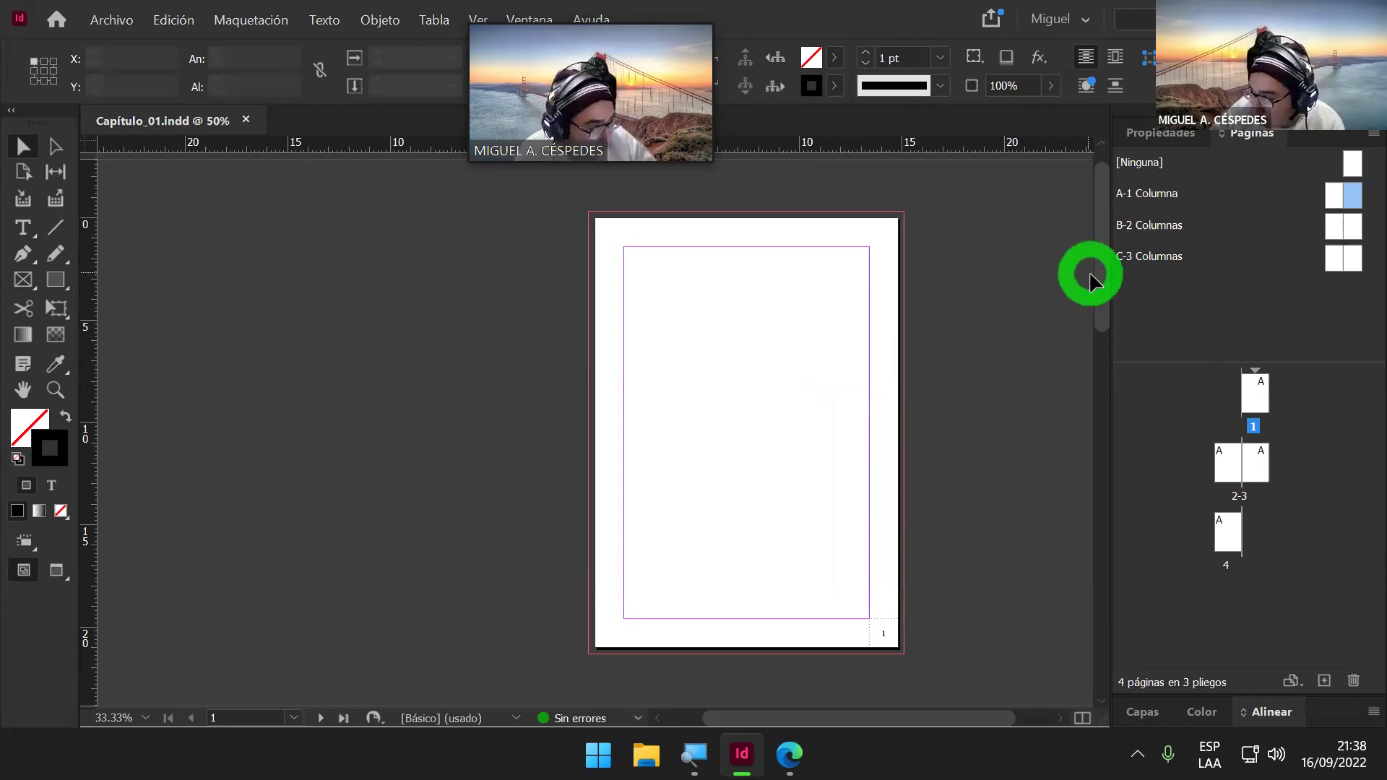
{"action": "left_click_drag", "start_coordinate": [1101, 283], "coordinate": [1140, 471]}
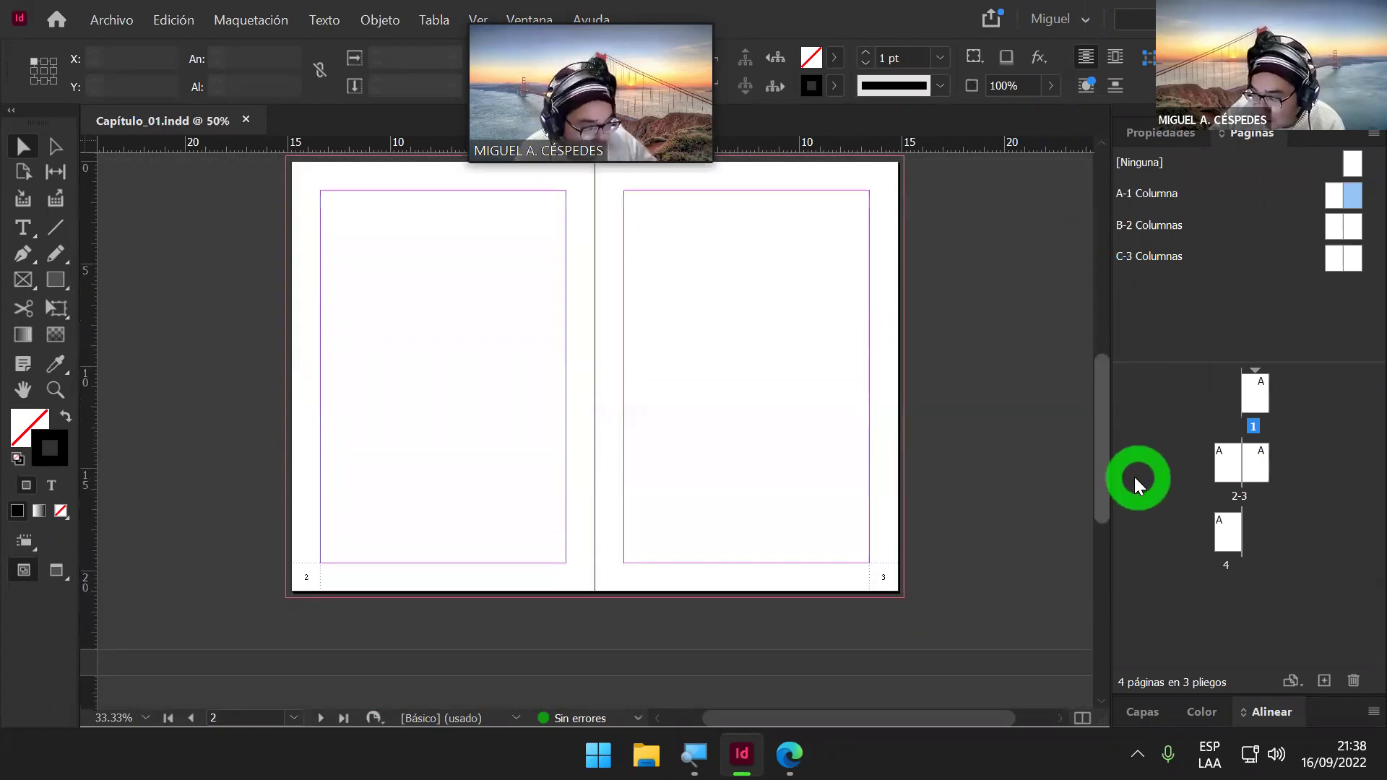
{"action": "left_click", "coordinate": [416, 347]}
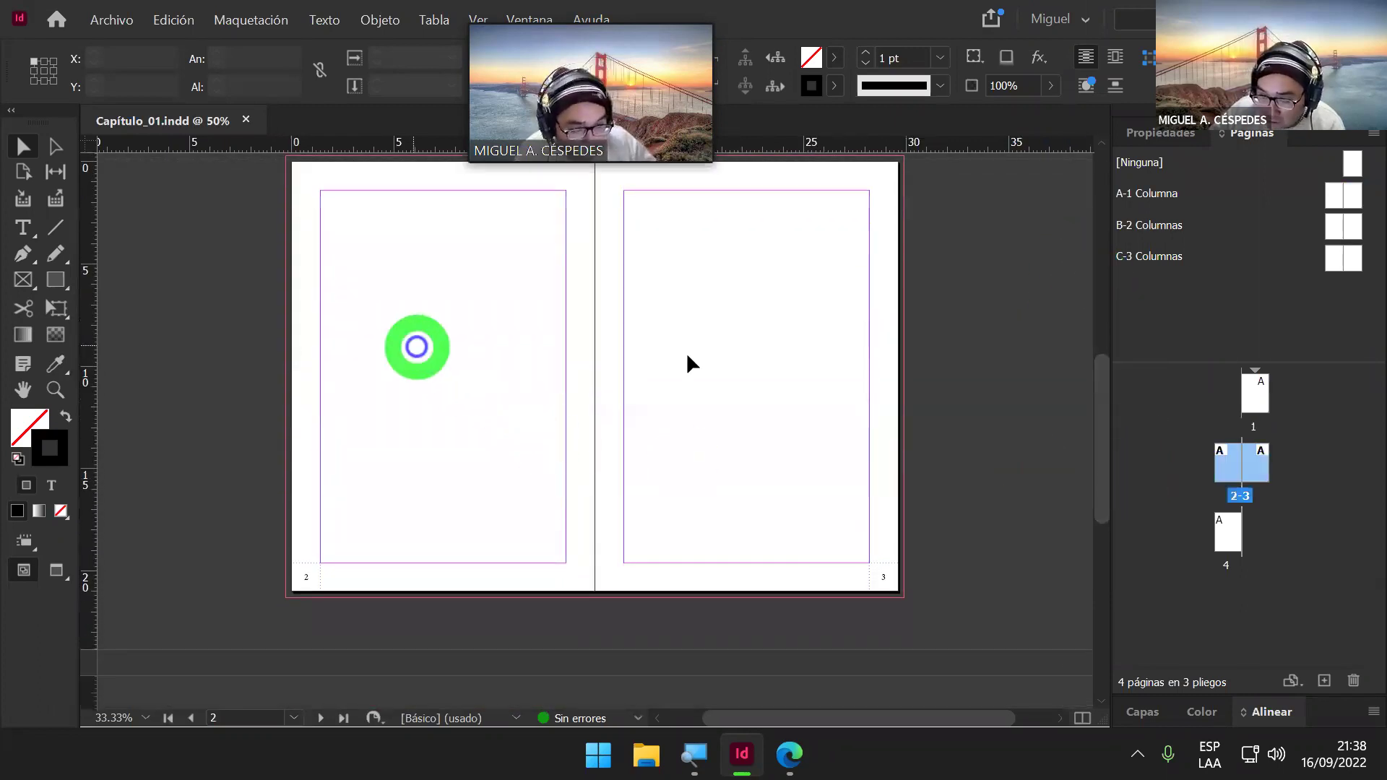
{"action": "left_click", "coordinate": [726, 355]}
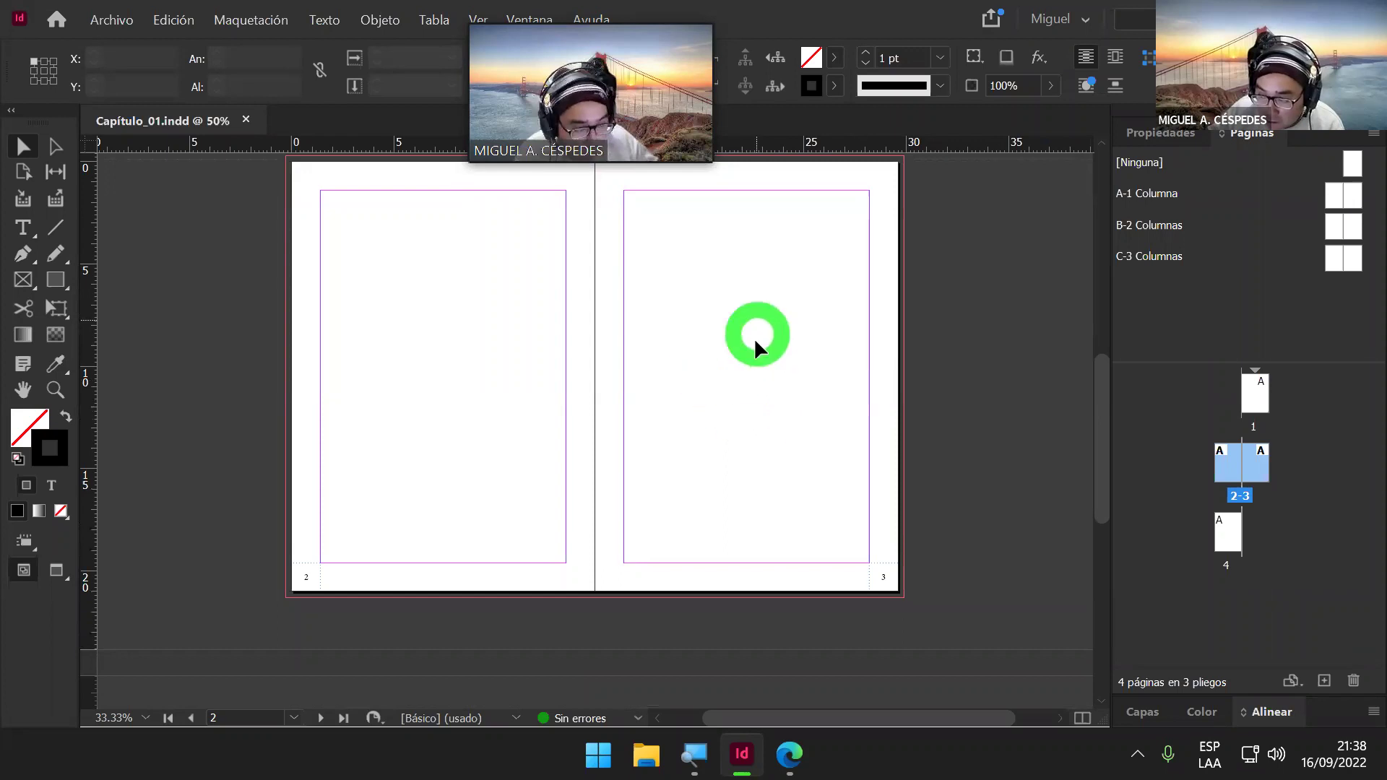
{"action": "scroll", "coordinate": [1106, 374], "scroll_direction": "up", "scroll_amount": 1}
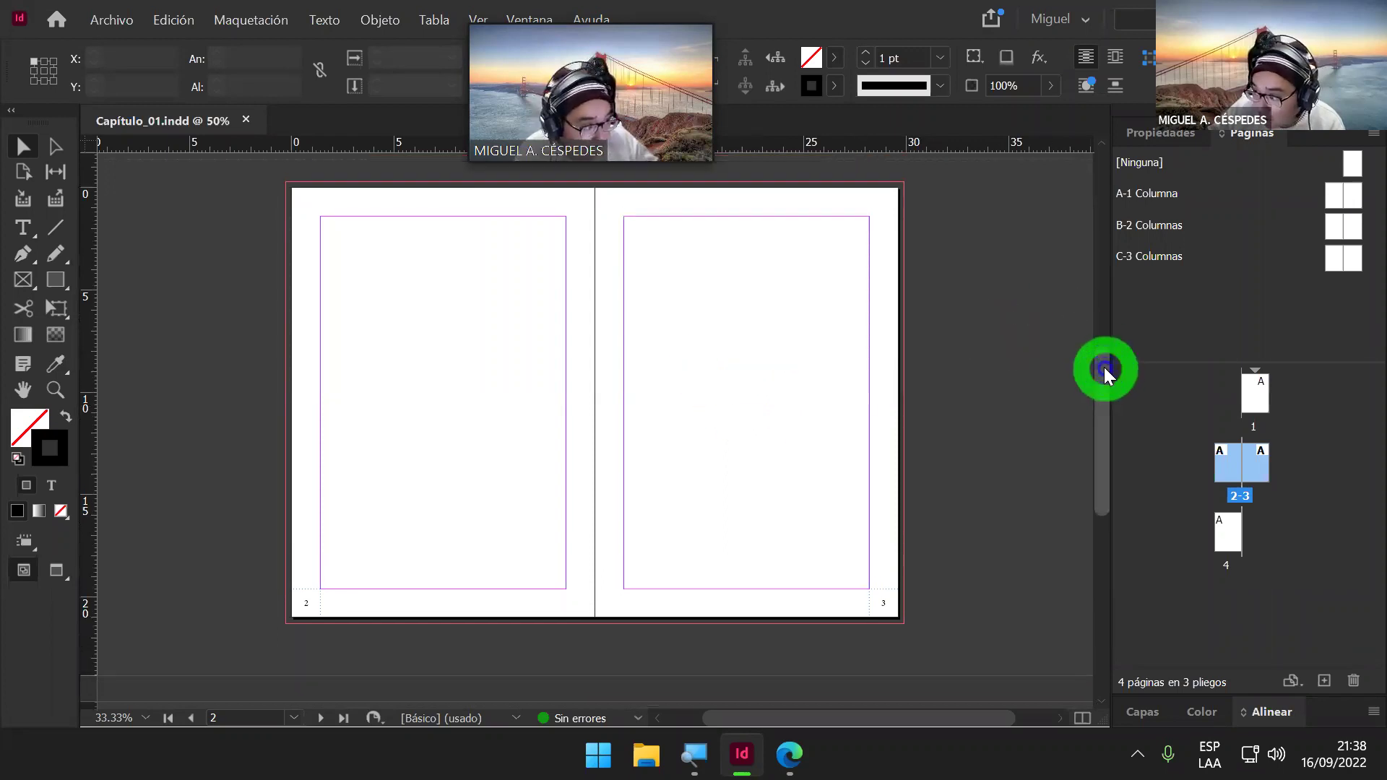
{"action": "left_click_drag", "start_coordinate": [1353, 165], "coordinate": [1258, 459]}
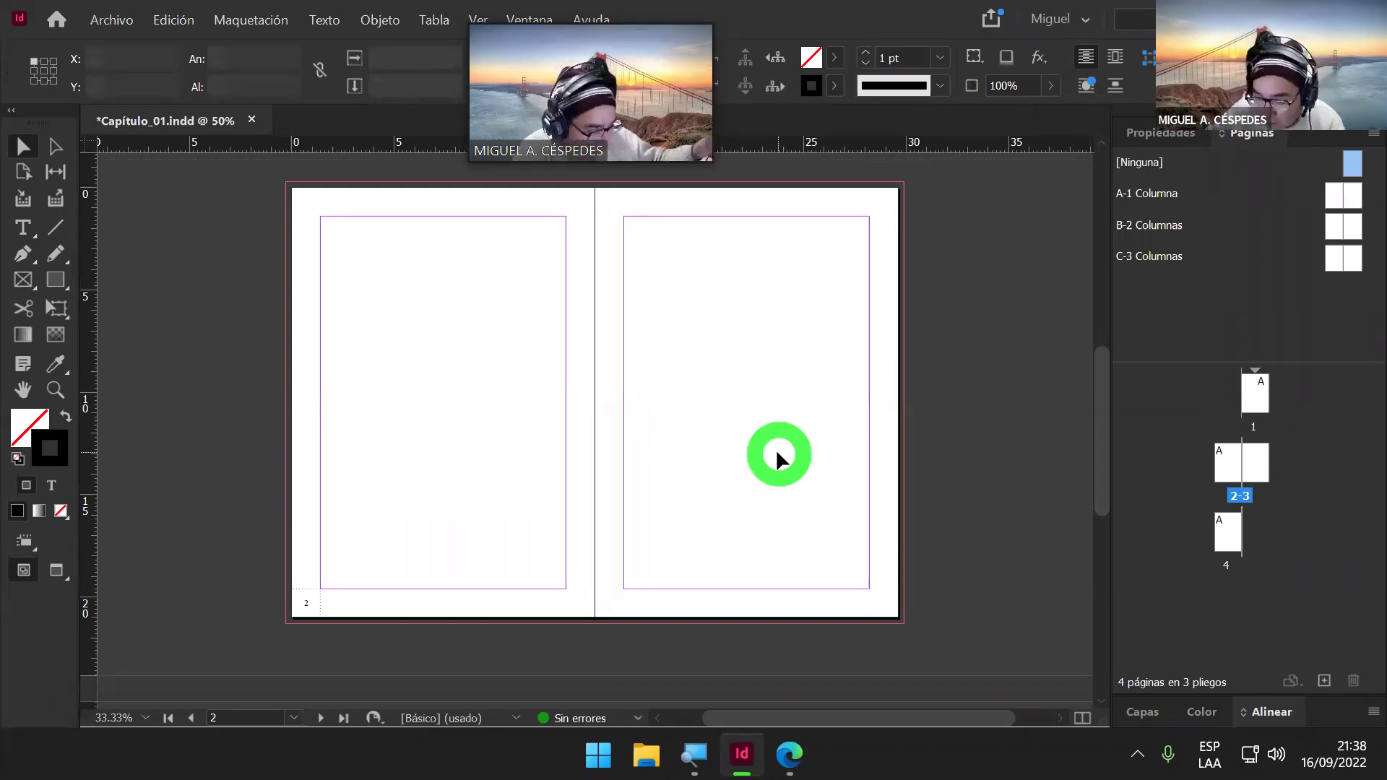
Step: Check the numbering on page 4, return to the 2-3 spread and reapply the A-1 Columna master to page 3
{"action": "scroll", "coordinate": [775, 454], "scroll_direction": "down", "scroll_amount": 3}
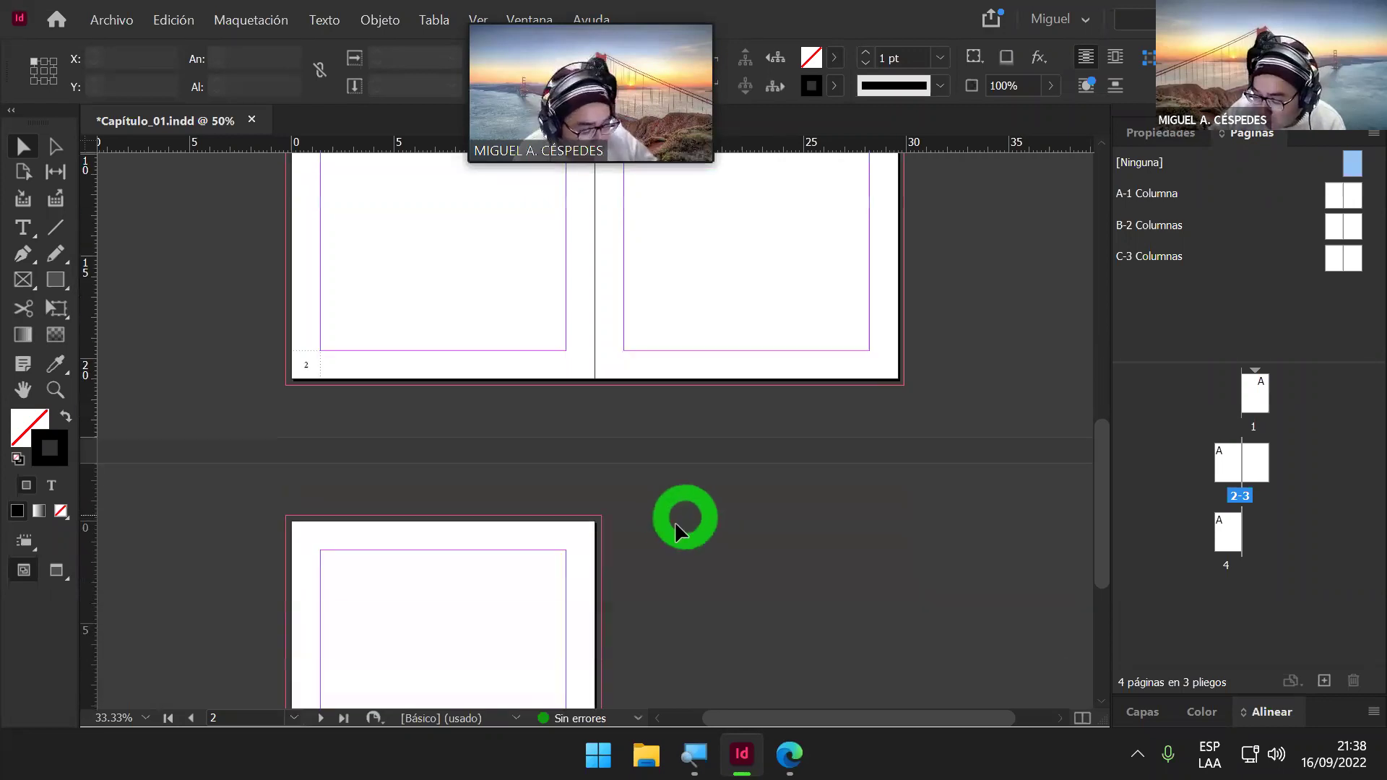
{"action": "scroll", "coordinate": [679, 533], "scroll_direction": "down", "scroll_amount": 4}
{"action": "left_click", "coordinate": [519, 467]}
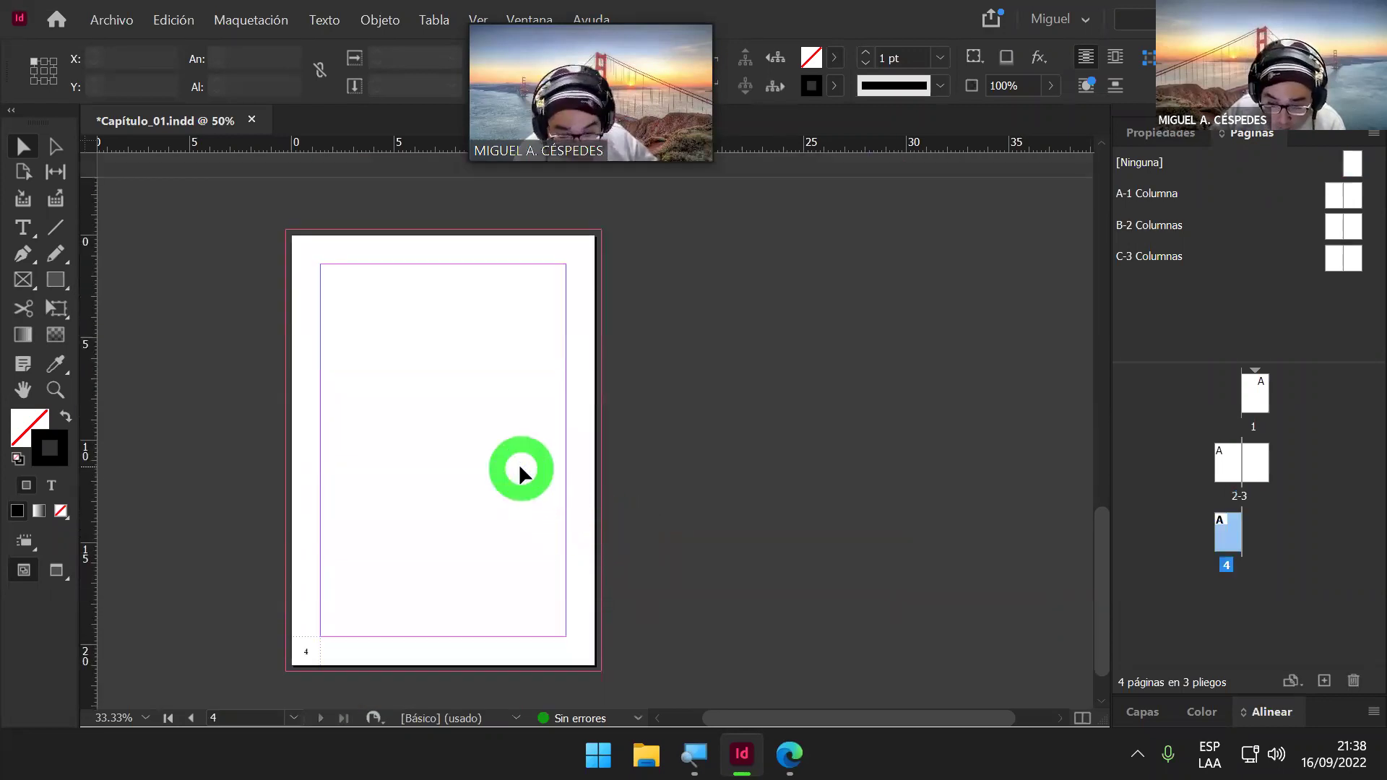
{"action": "scroll", "coordinate": [519, 463], "scroll_direction": "up", "scroll_amount": 7}
{"action": "left_click", "coordinate": [857, 348]}
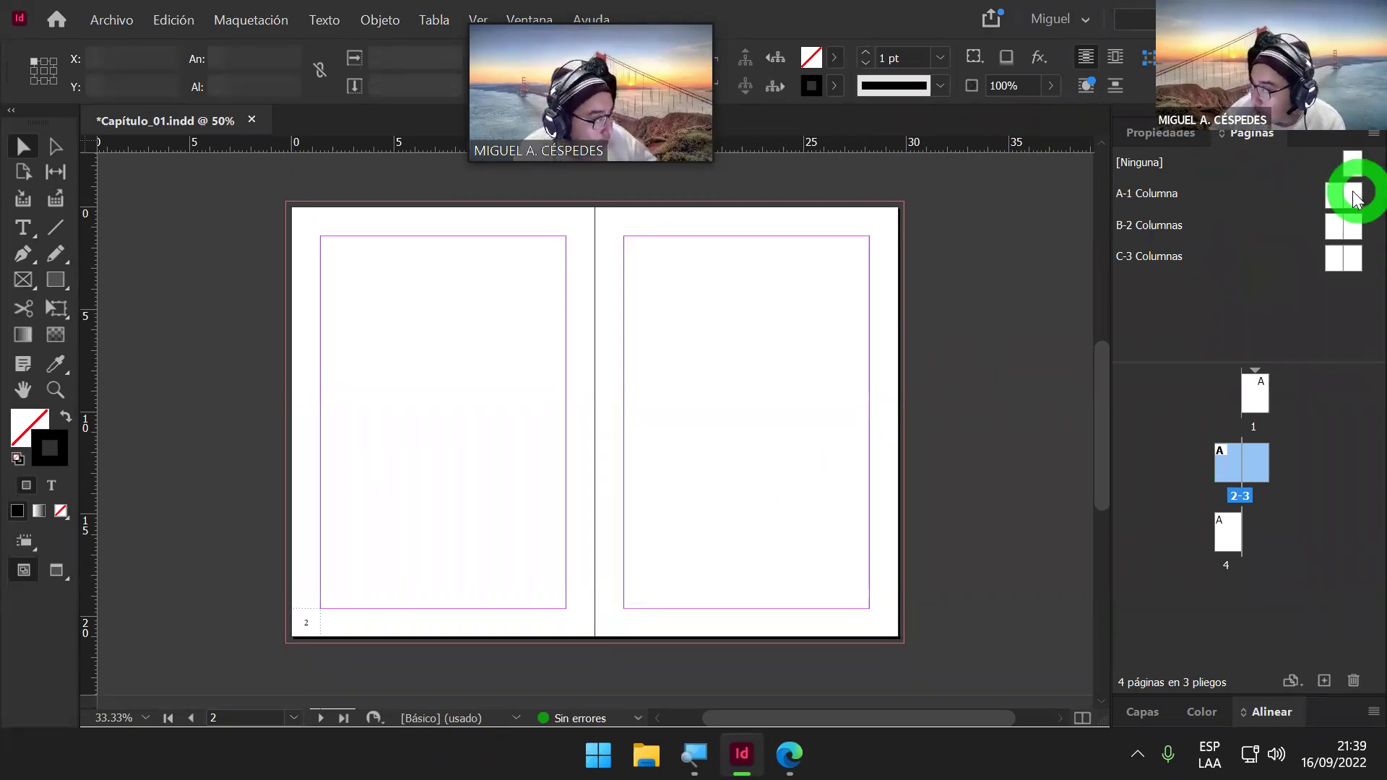
{"action": "left_click_drag", "start_coordinate": [1353, 191], "coordinate": [1261, 456]}
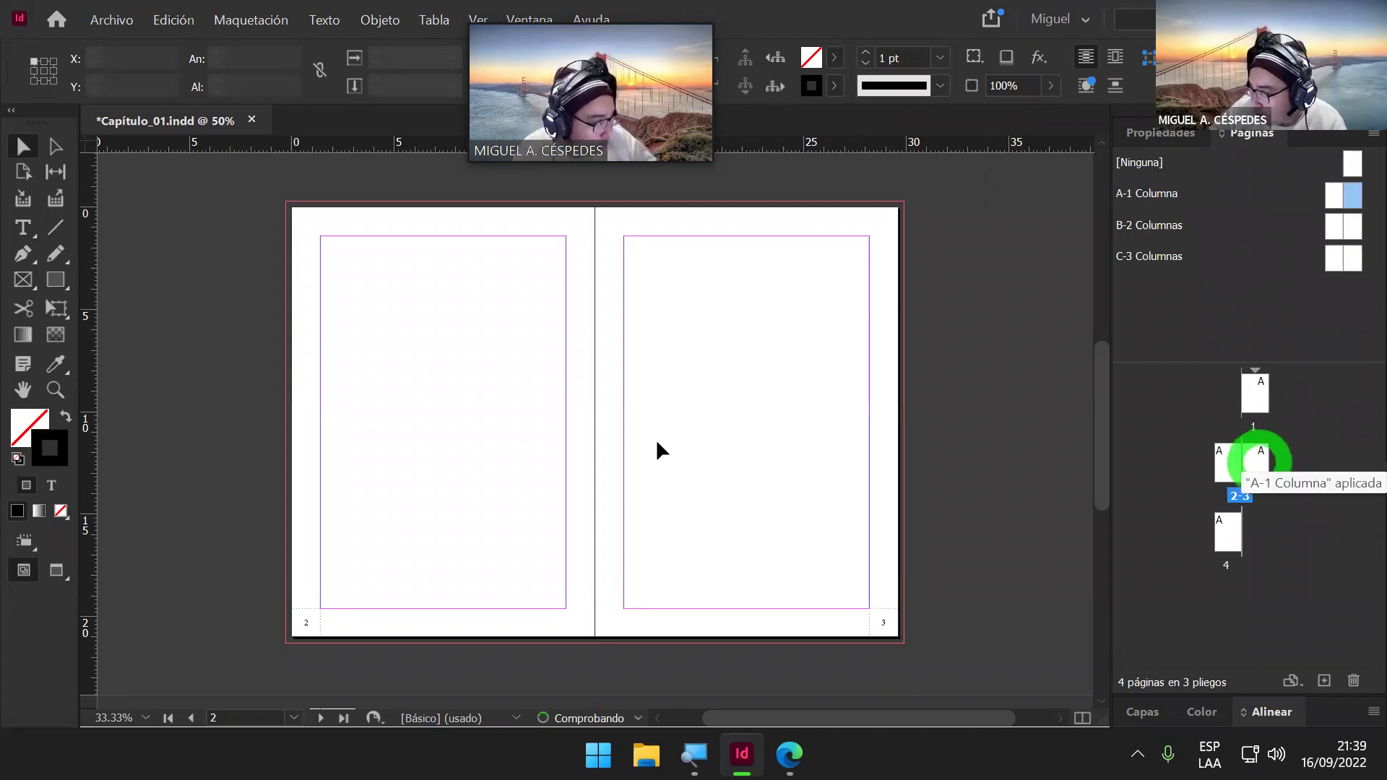
{"action": "left_click", "coordinate": [637, 433]}
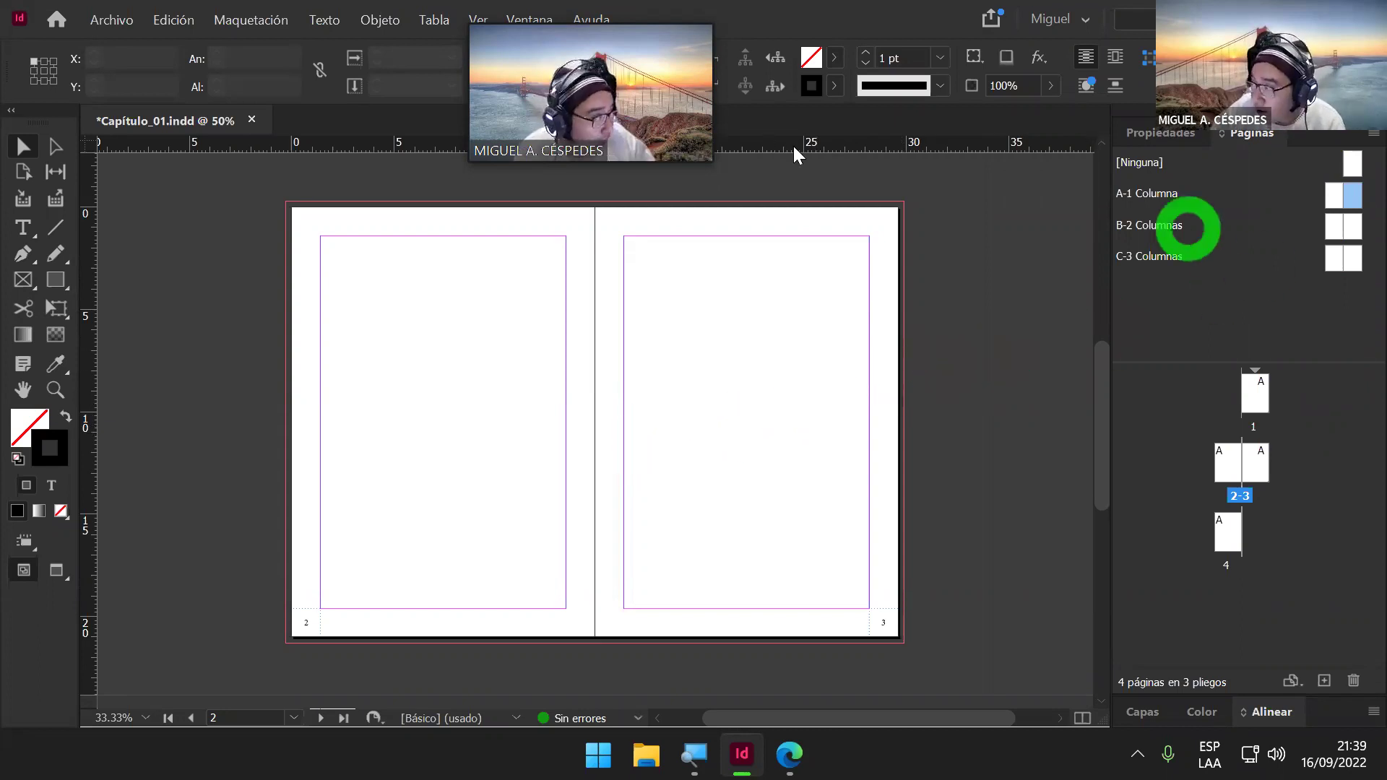
Step: Save Capítulo_01.indd and switch to GUÍA DE INDESIGN.pdf in the Edge browser
{"action": "left_click", "coordinate": [104, 18]}
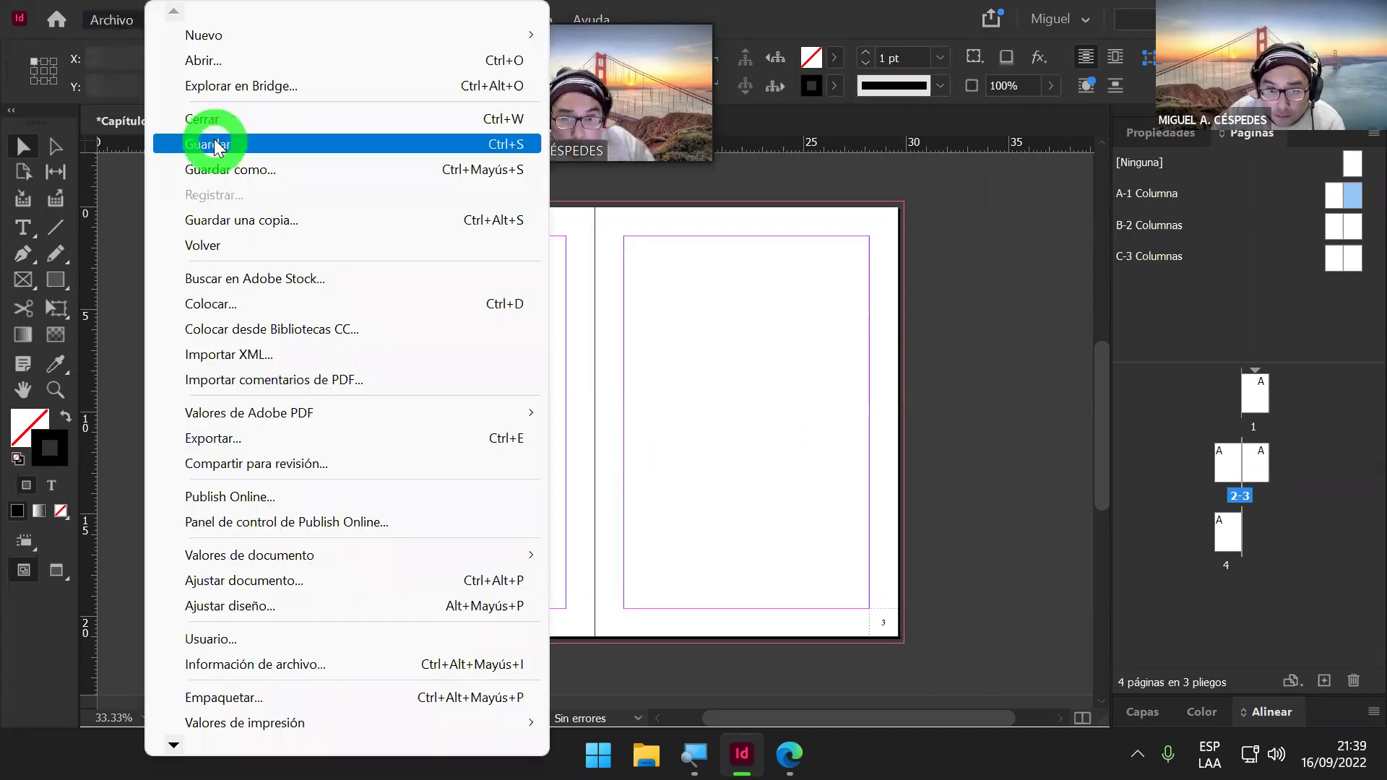
{"action": "left_click", "coordinate": [217, 145]}
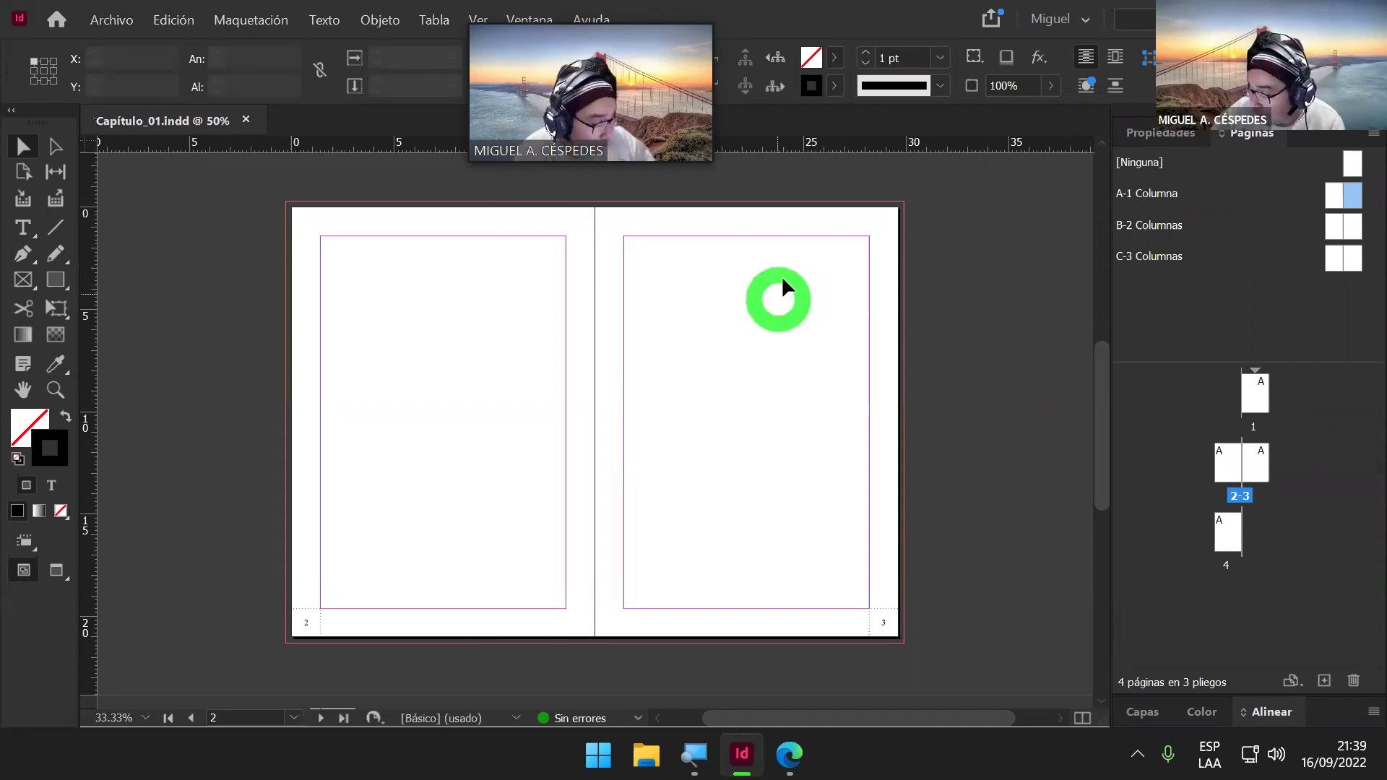
{"action": "left_click", "coordinate": [785, 754]}
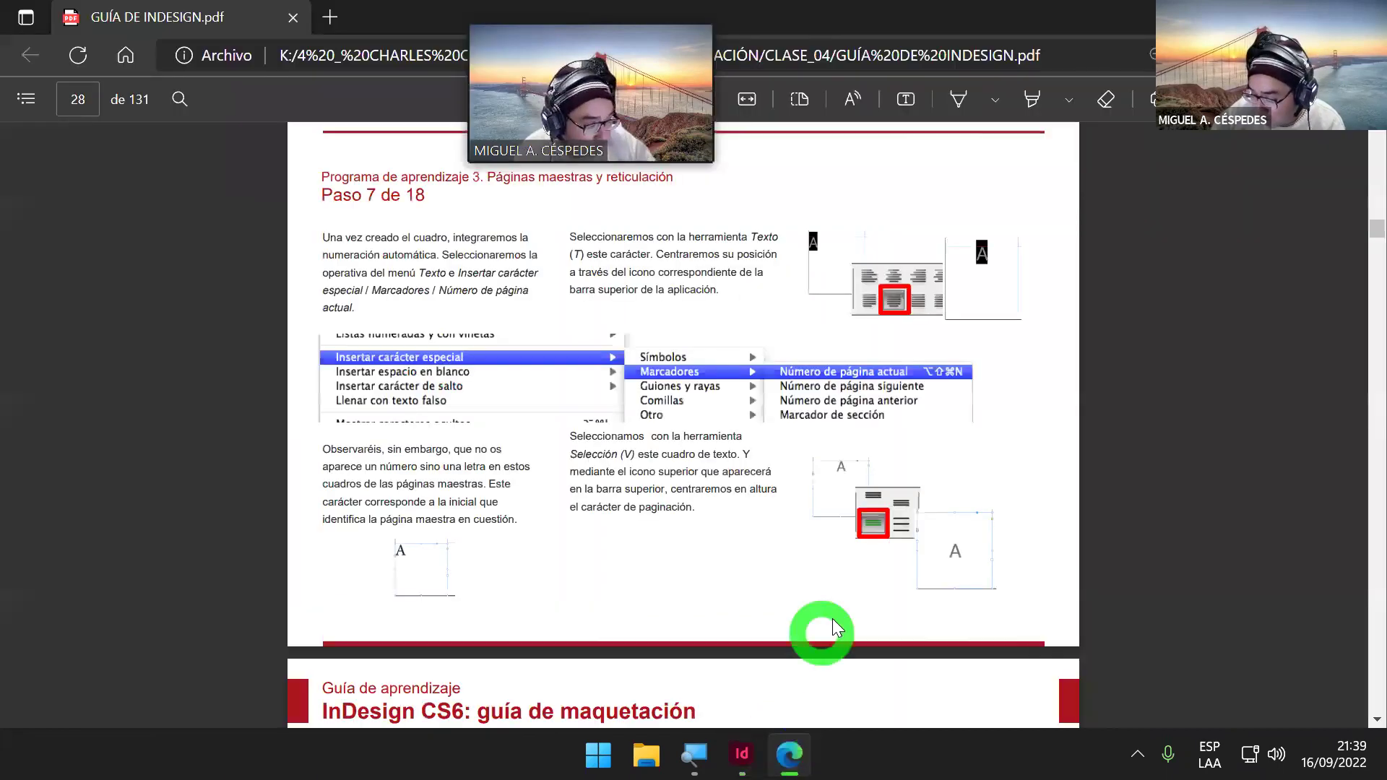
Step: Look ahead through the guide from Paso 7 to Paso 12 of the master pages and grid programme
{"action": "scroll", "coordinate": [1030, 448], "scroll_direction": "down", "scroll_amount": 5}
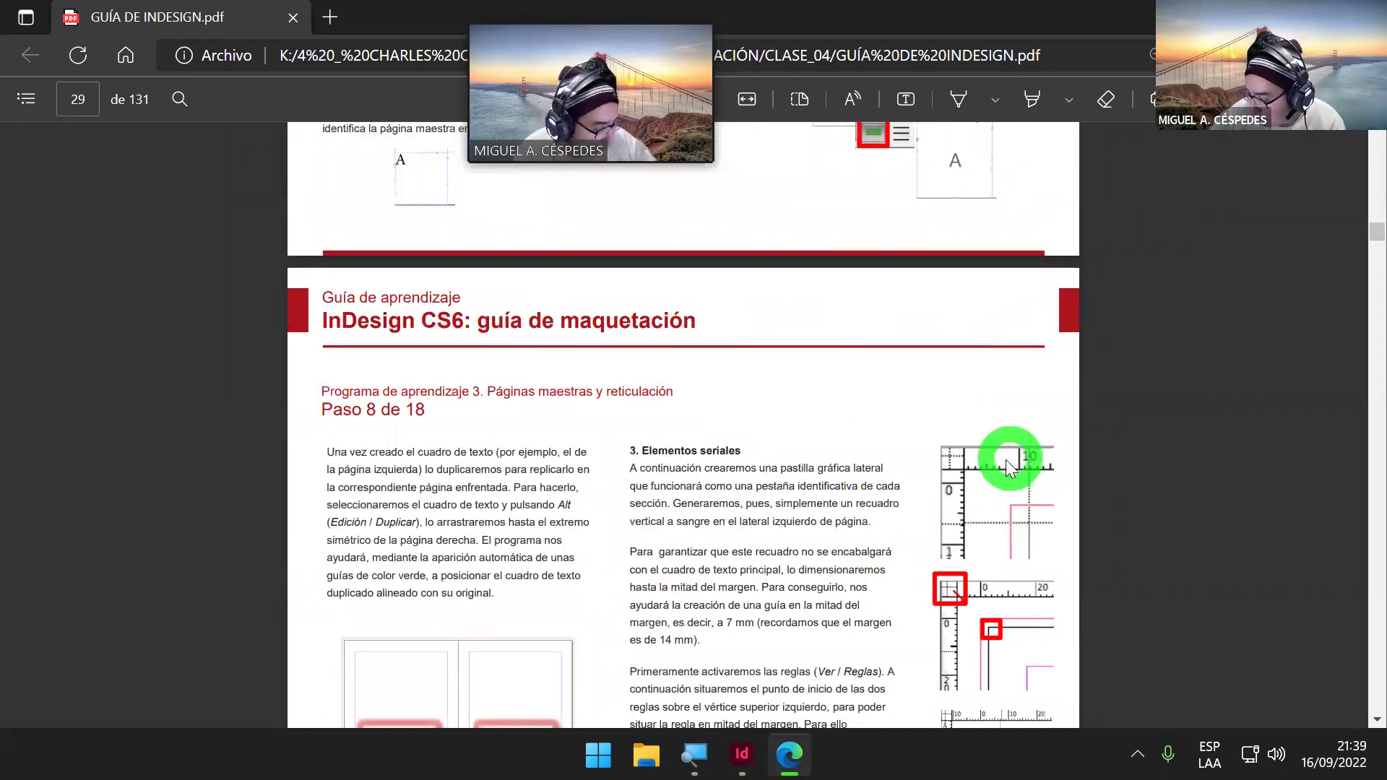
{"action": "scroll", "coordinate": [1006, 459], "scroll_direction": "down", "scroll_amount": 1}
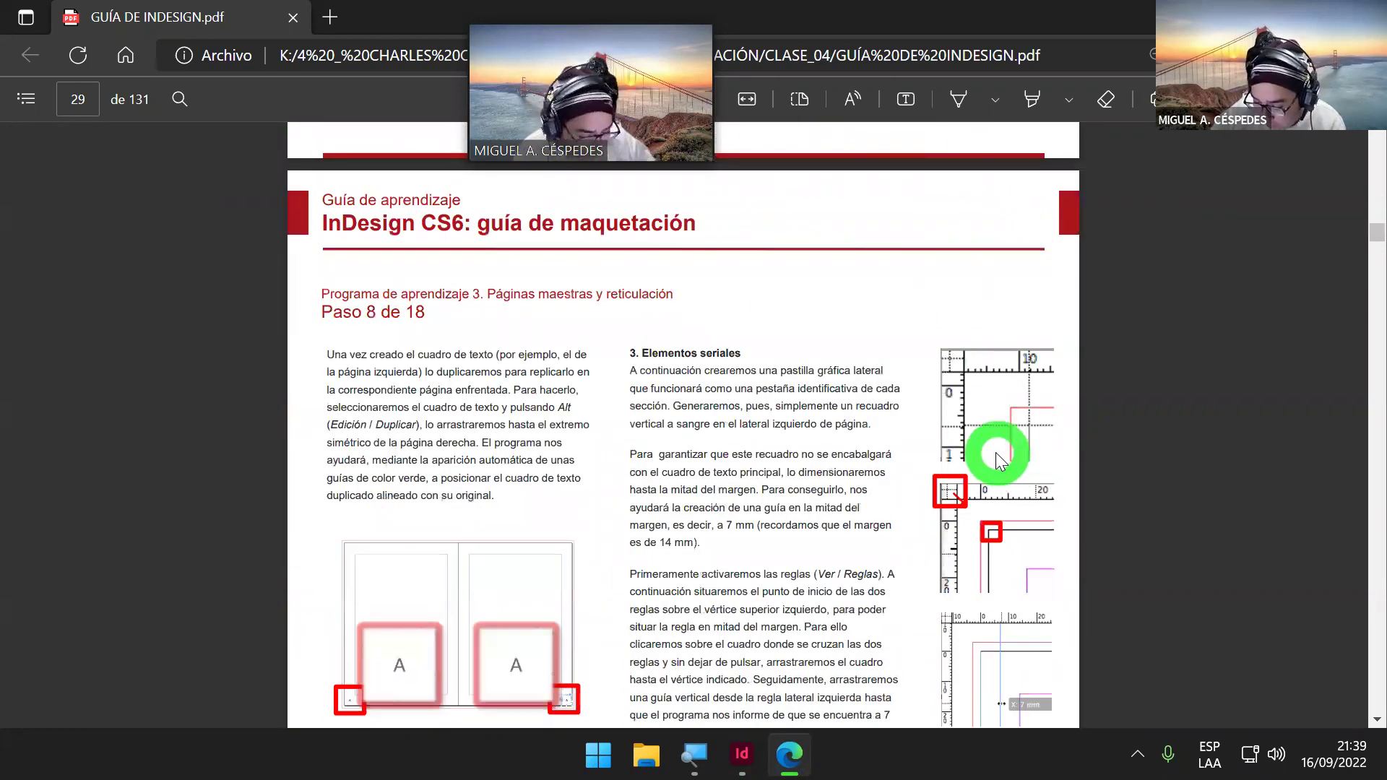
{"action": "scroll", "coordinate": [993, 454], "scroll_direction": "down", "scroll_amount": 3}
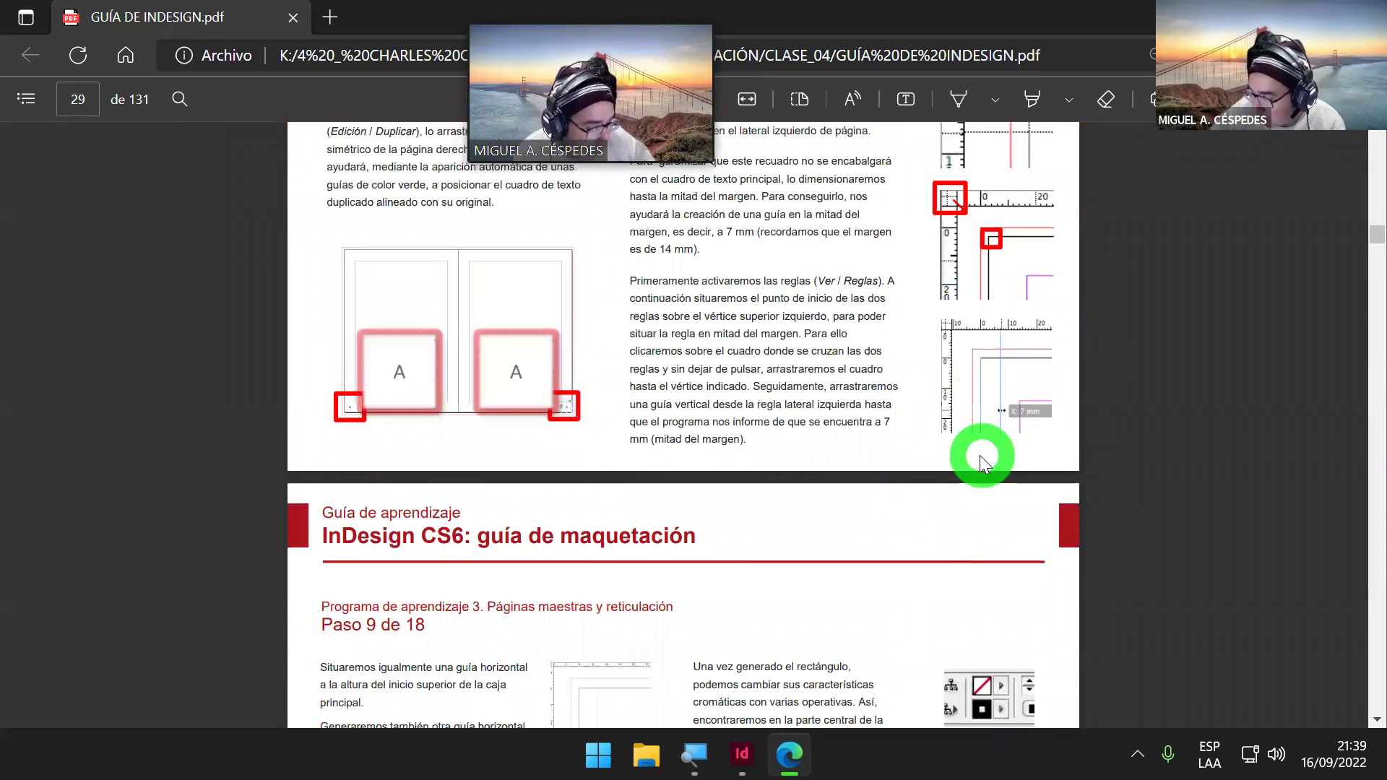
{"action": "scroll", "coordinate": [979, 458], "scroll_direction": "down", "scroll_amount": 3}
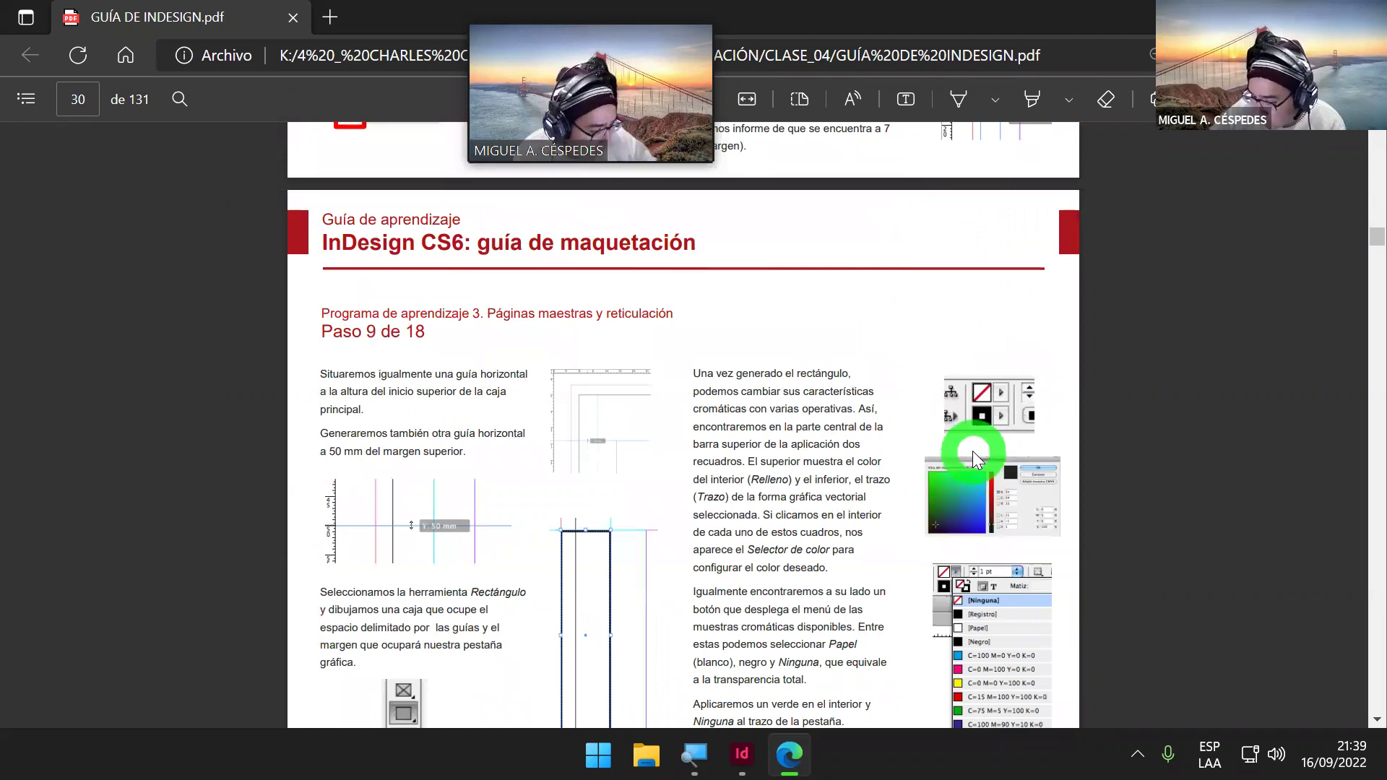
{"action": "scroll", "coordinate": [973, 454], "scroll_direction": "down", "scroll_amount": 1}
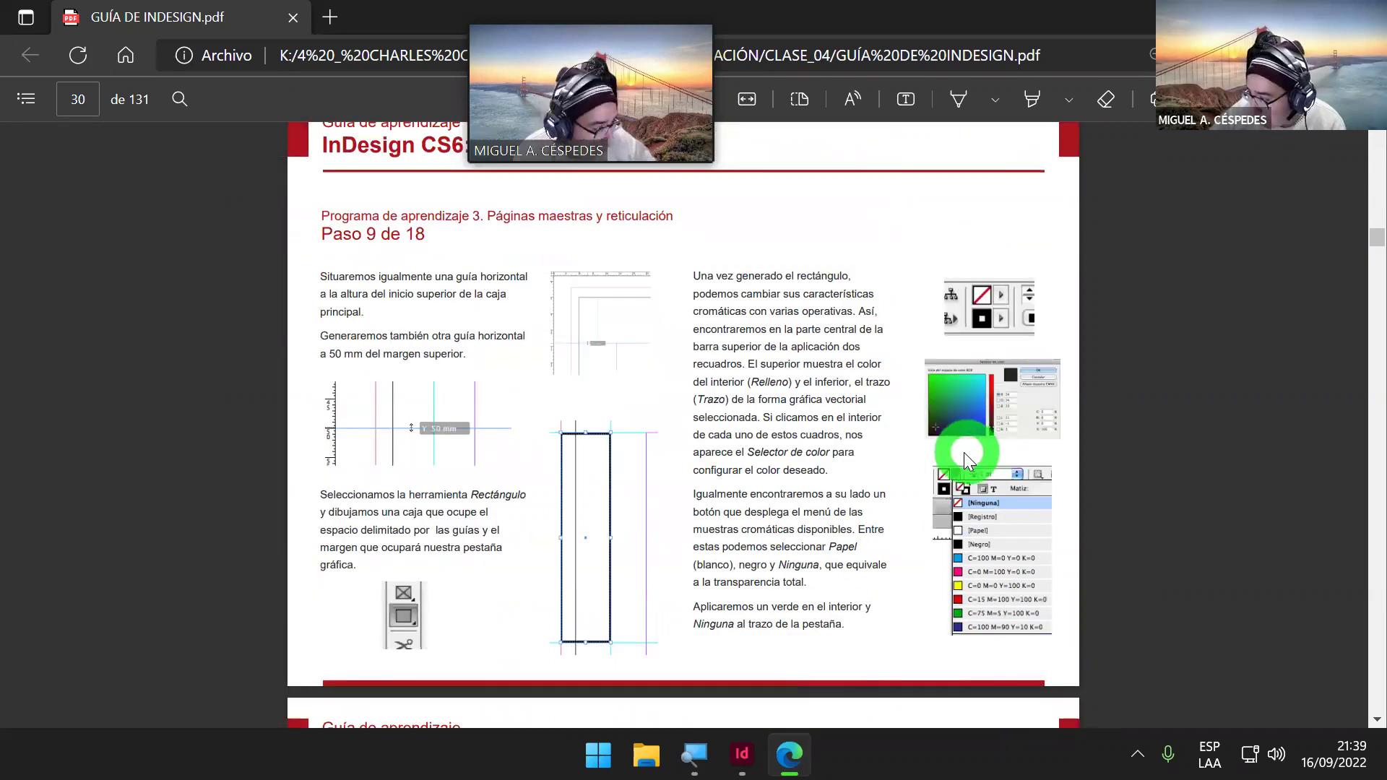
{"action": "scroll", "coordinate": [966, 452], "scroll_direction": "down", "scroll_amount": 3}
{"action": "scroll", "coordinate": [944, 462], "scroll_direction": "down", "scroll_amount": 2}
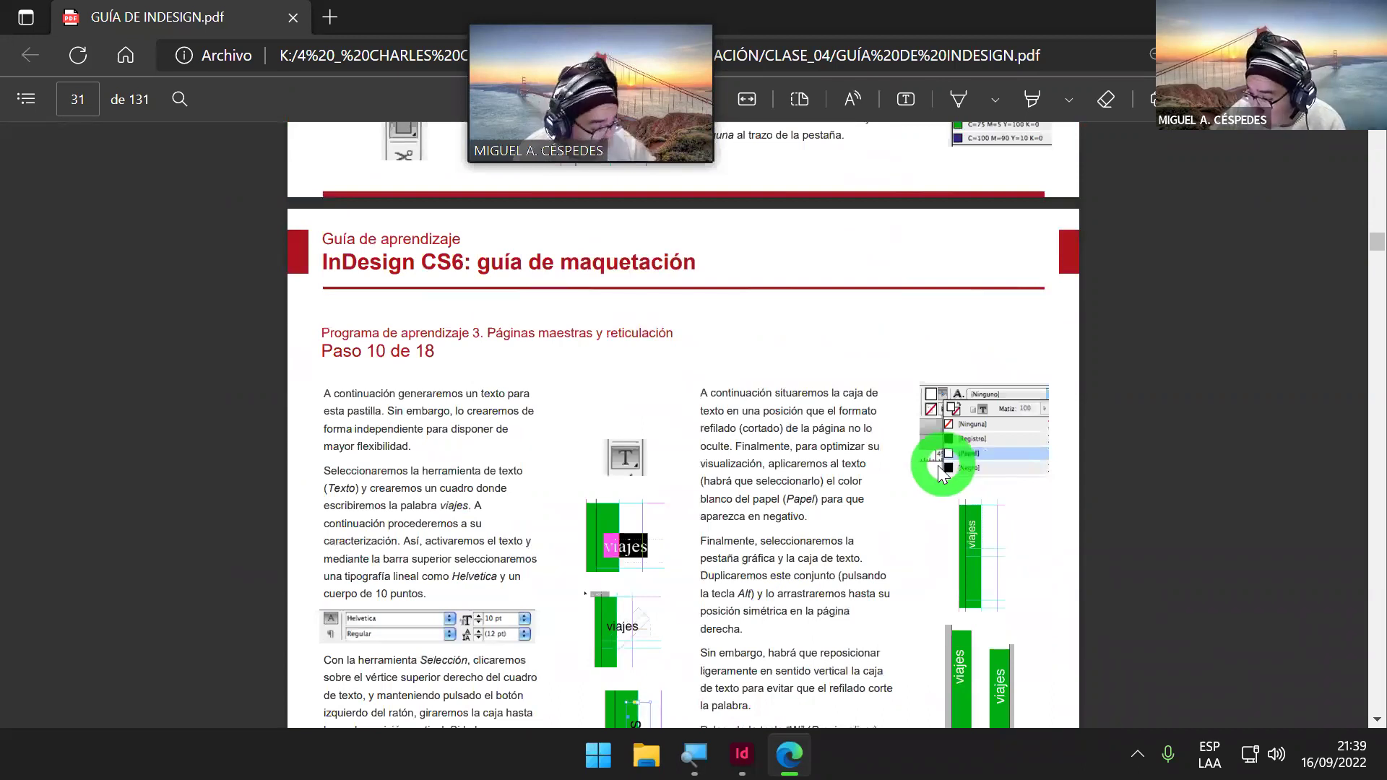
{"action": "scroll", "coordinate": [943, 471], "scroll_direction": "down", "scroll_amount": 5}
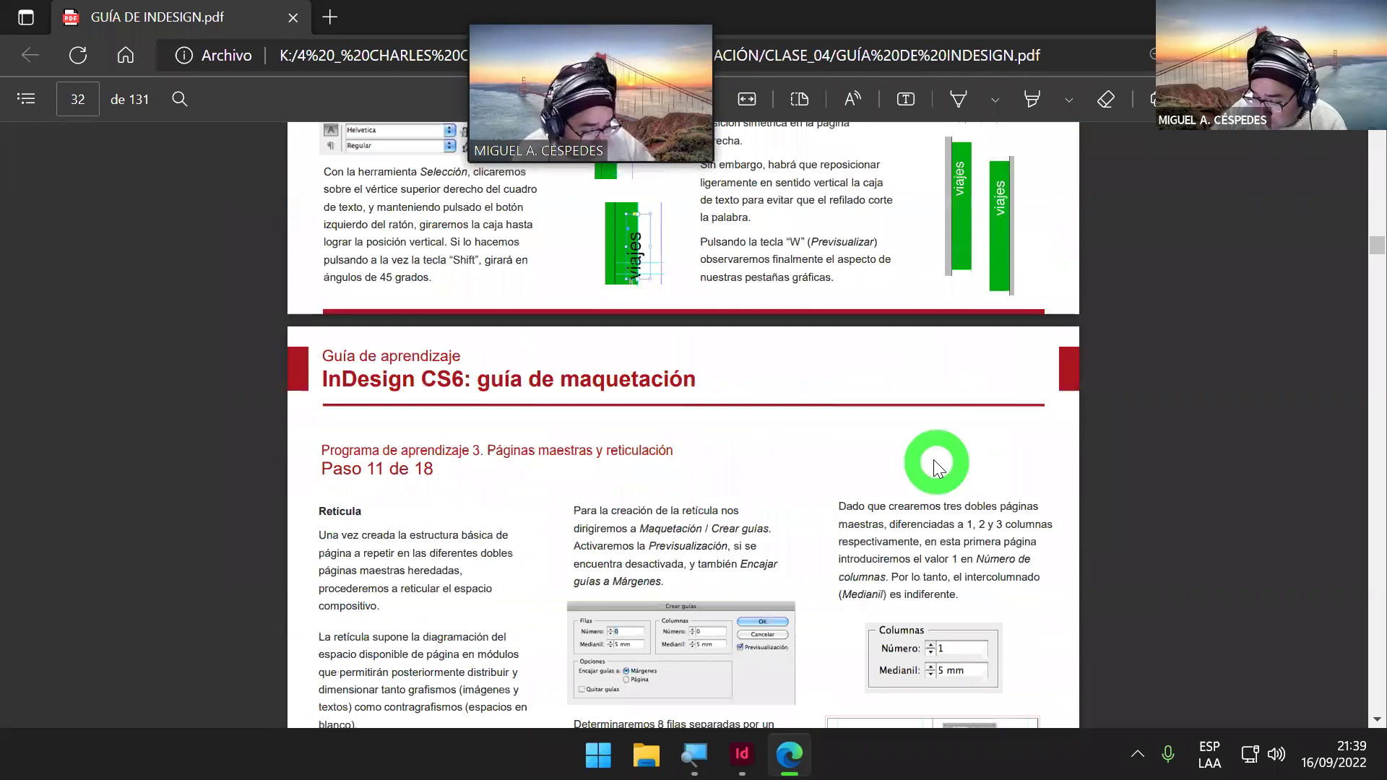
{"action": "scroll", "coordinate": [935, 460], "scroll_direction": "down", "scroll_amount": 10}
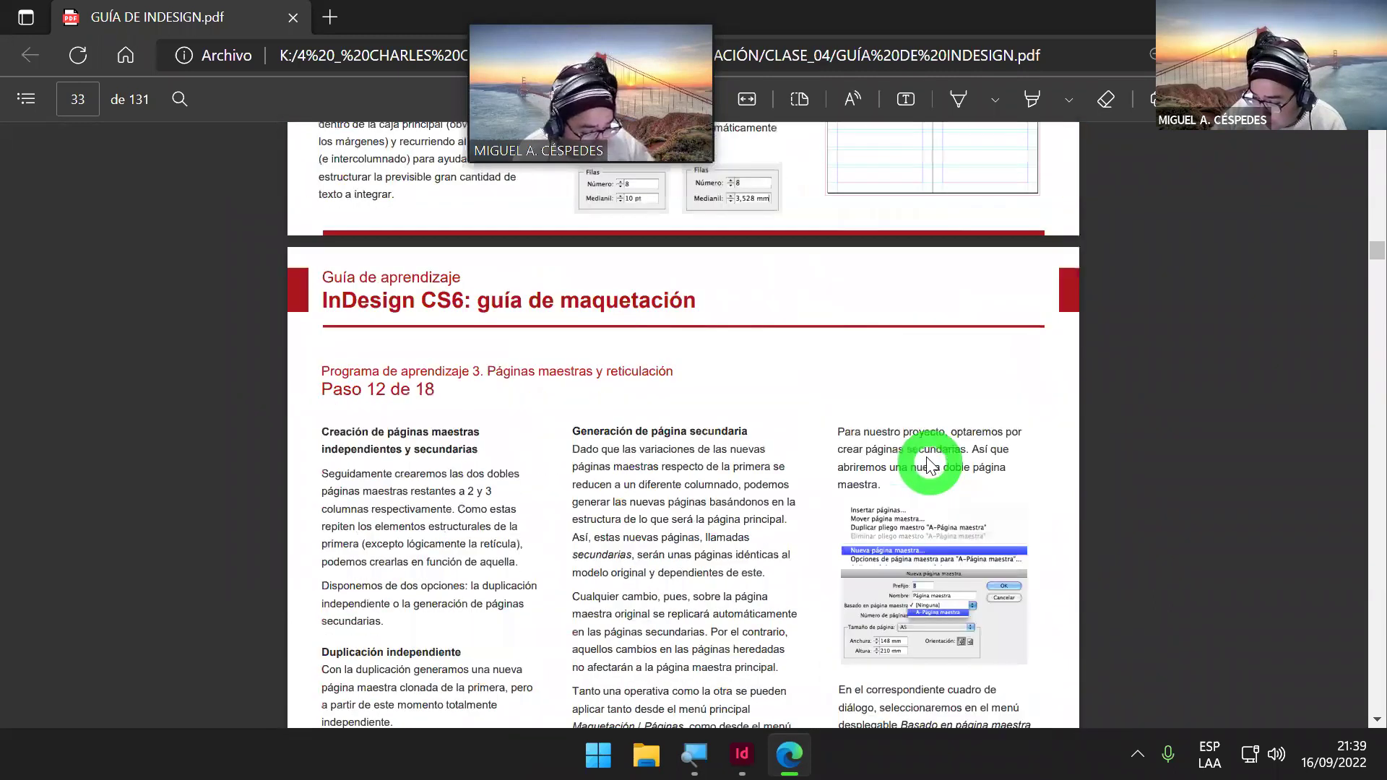
{"action": "scroll", "coordinate": [931, 464], "scroll_direction": "down", "scroll_amount": 1}
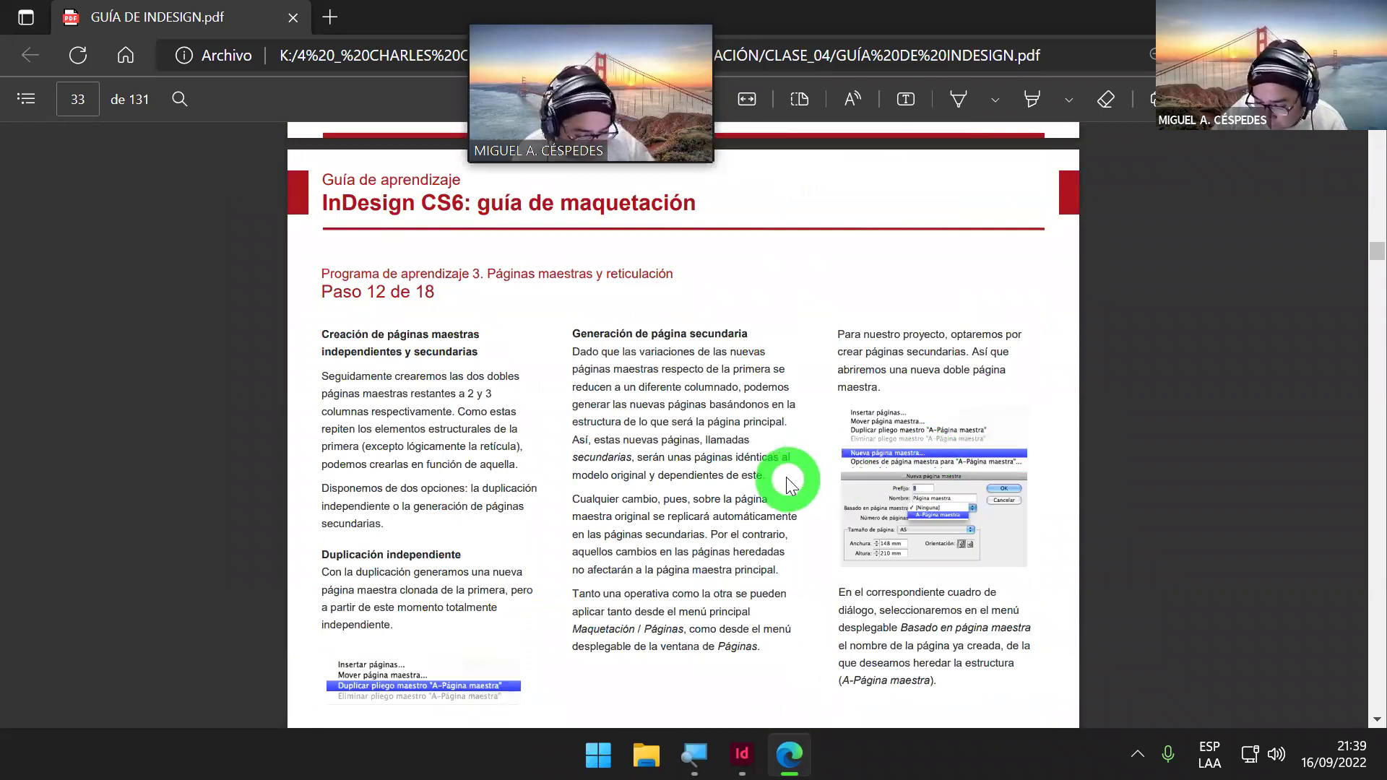
Step: Go back to Paso 8 and review the instructions for the coloured side tab and its vertical text through Paso 10
{"action": "scroll", "coordinate": [786, 482], "scroll_direction": "up", "scroll_amount": 20}
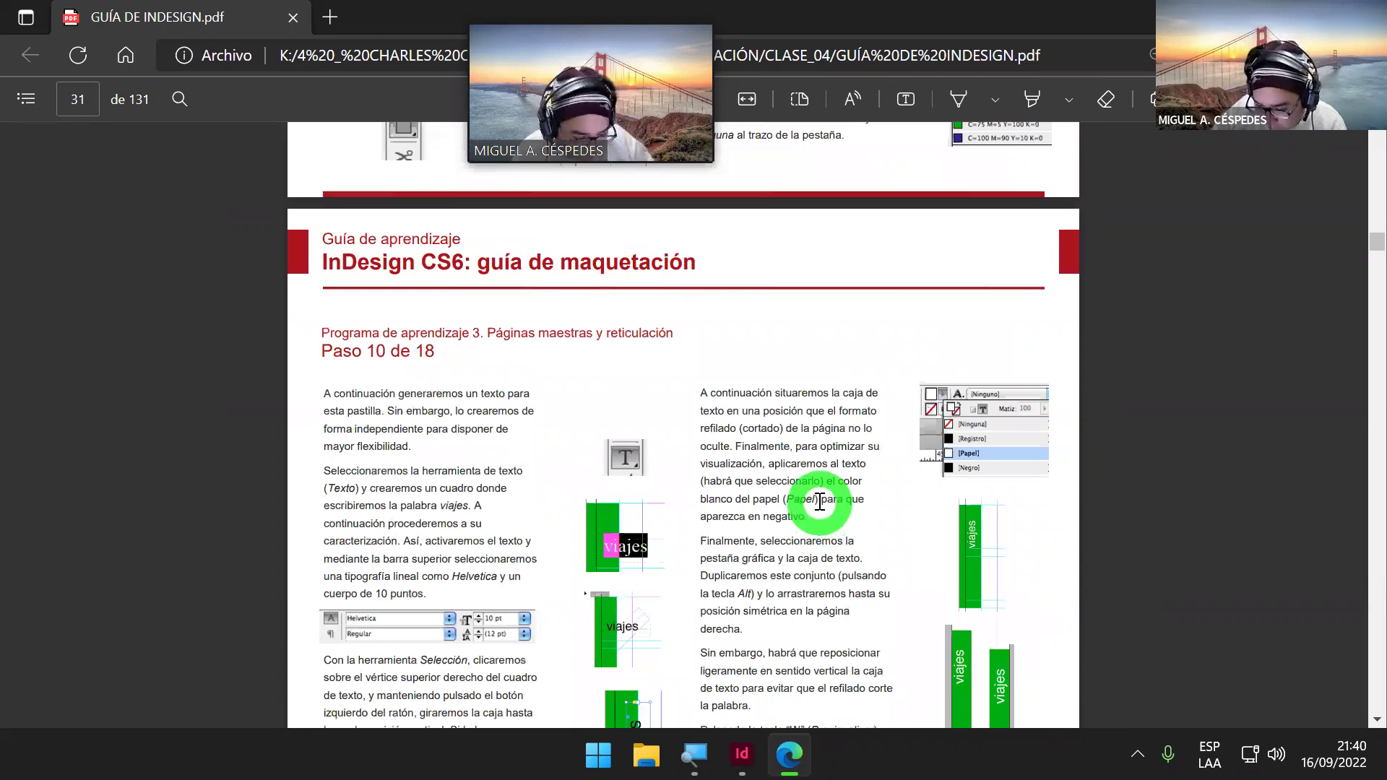
{"action": "scroll", "coordinate": [820, 502], "scroll_direction": "up", "scroll_amount": 5}
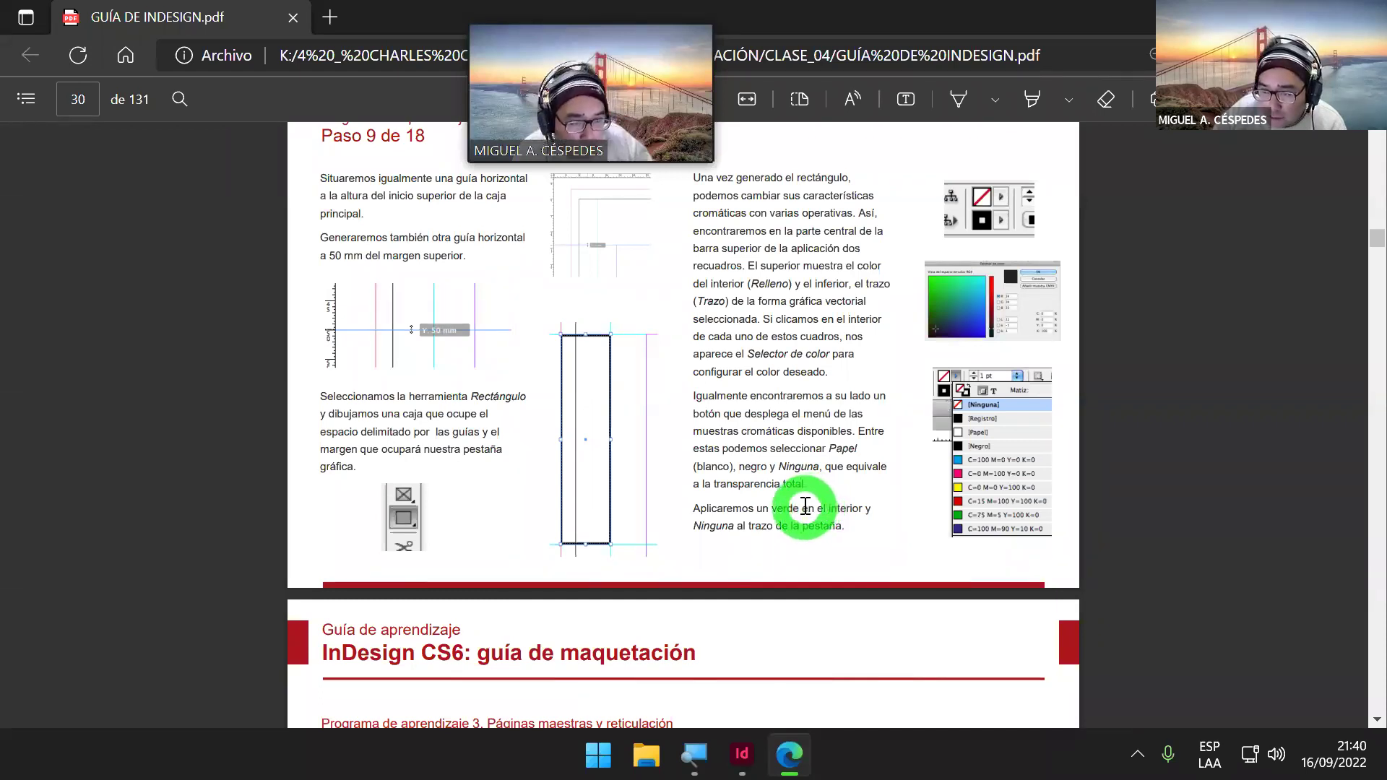
{"action": "scroll", "coordinate": [805, 506], "scroll_direction": "up", "scroll_amount": 3}
{"action": "scroll", "coordinate": [802, 516], "scroll_direction": "up", "scroll_amount": 5}
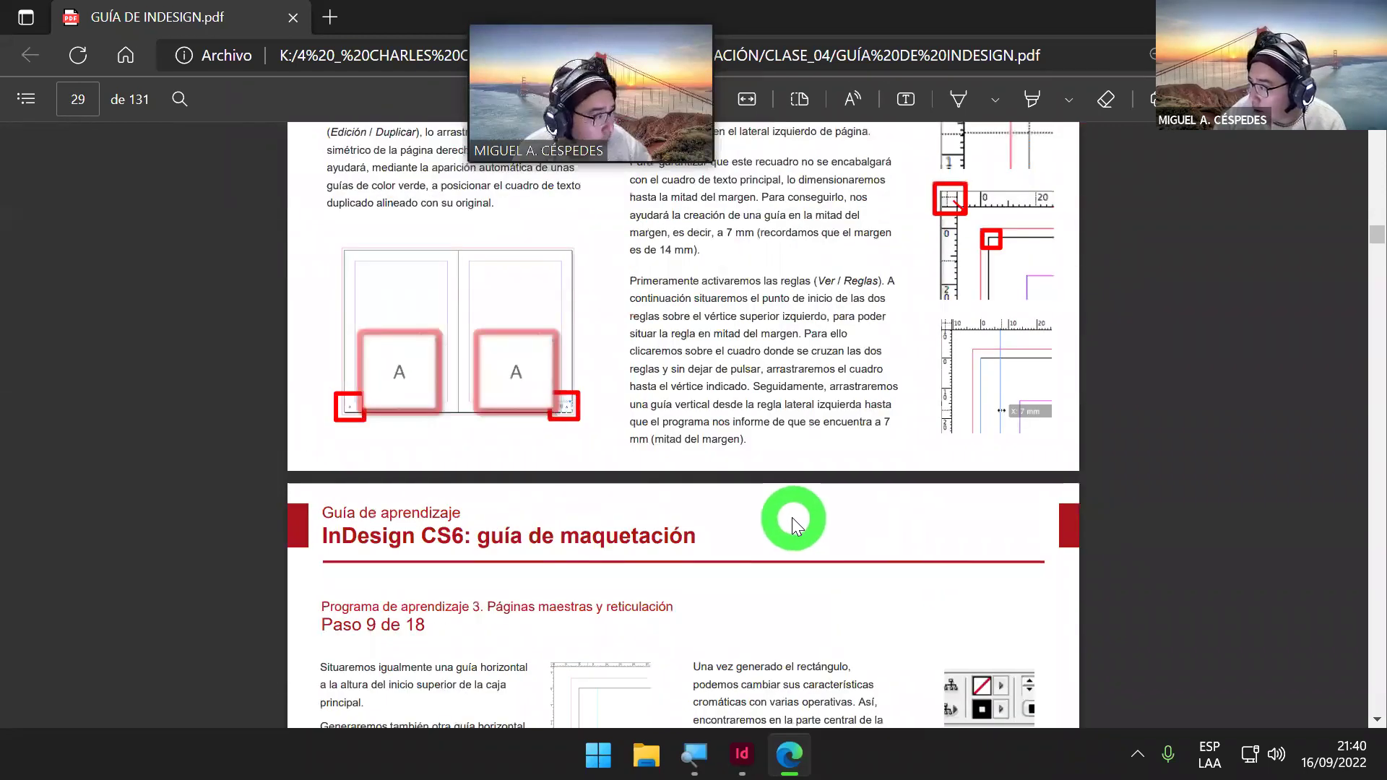
{"action": "scroll", "coordinate": [792, 519], "scroll_direction": "up", "scroll_amount": 3}
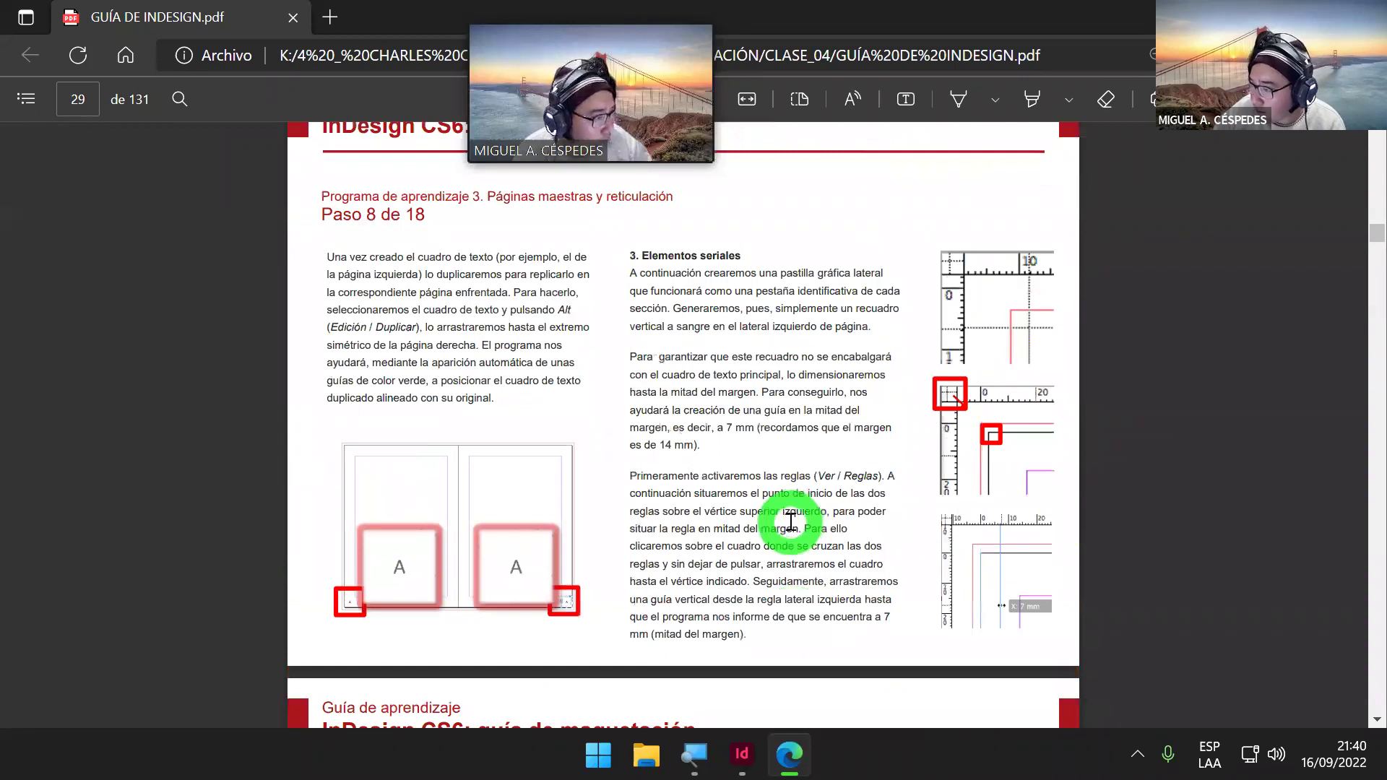
{"action": "scroll", "coordinate": [791, 522], "scroll_direction": "down", "scroll_amount": 7}
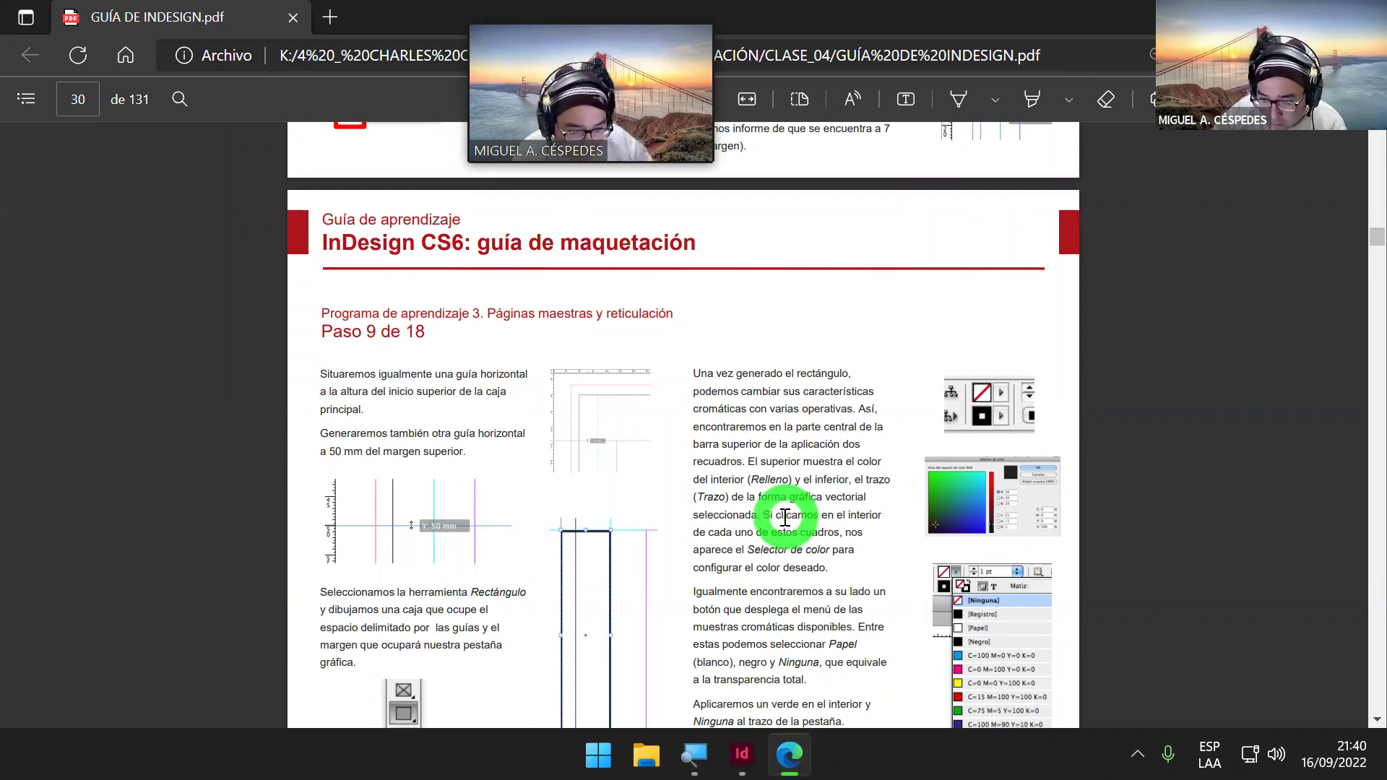
{"action": "scroll", "coordinate": [786, 515], "scroll_direction": "down", "scroll_amount": 4}
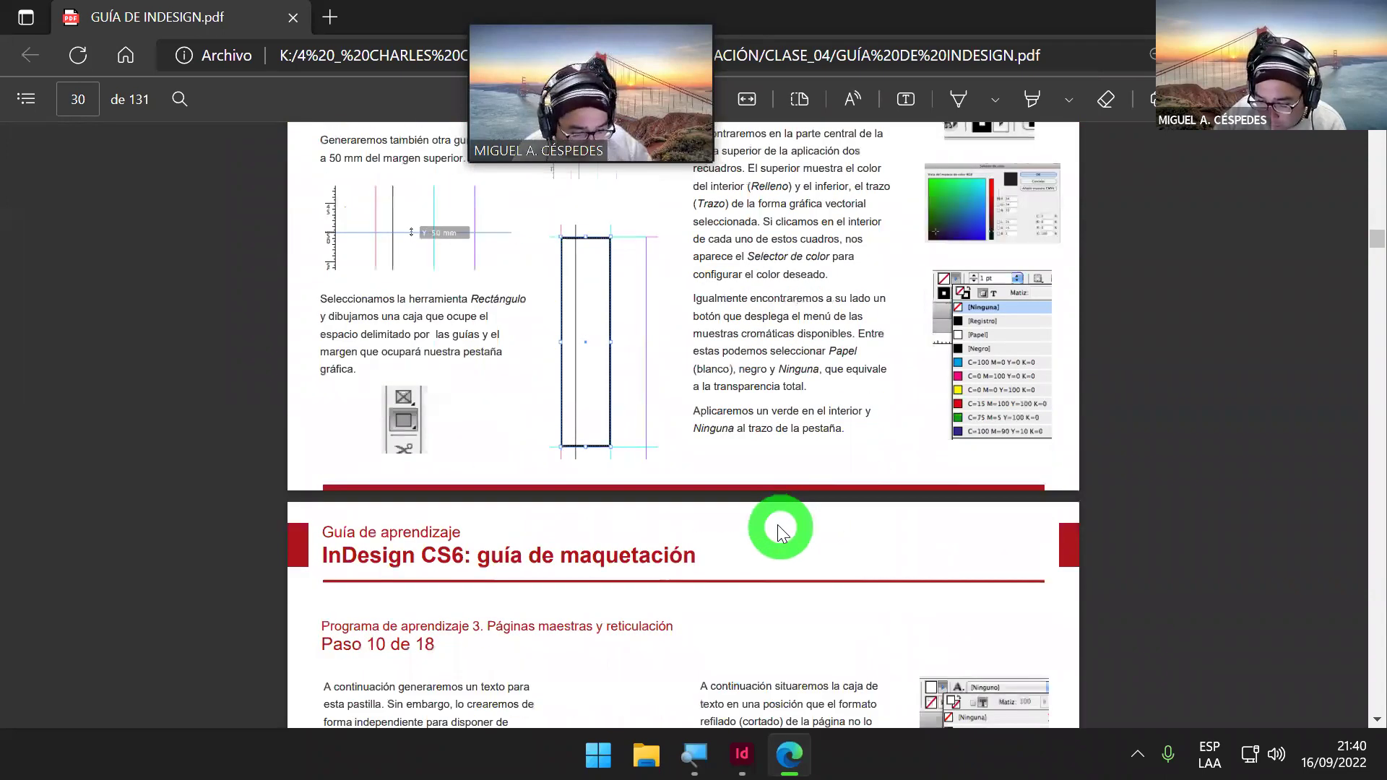
{"action": "scroll", "coordinate": [777, 525], "scroll_direction": "down", "scroll_amount": 2}
{"action": "scroll", "coordinate": [777, 522], "scroll_direction": "down", "scroll_amount": 3}
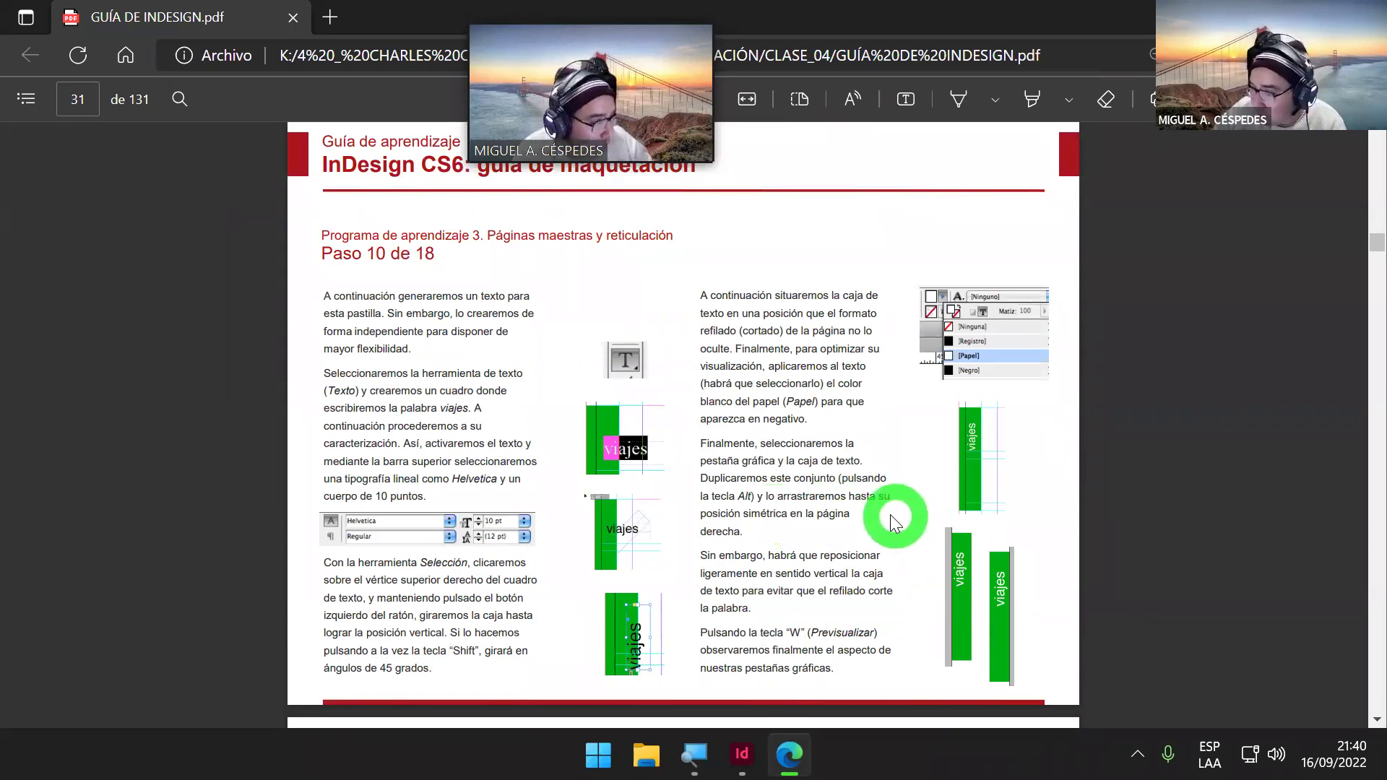
{"action": "scroll", "coordinate": [889, 513], "scroll_direction": "down", "scroll_amount": 3}
{"action": "scroll", "coordinate": [888, 512], "scroll_direction": "down", "scroll_amount": 2}
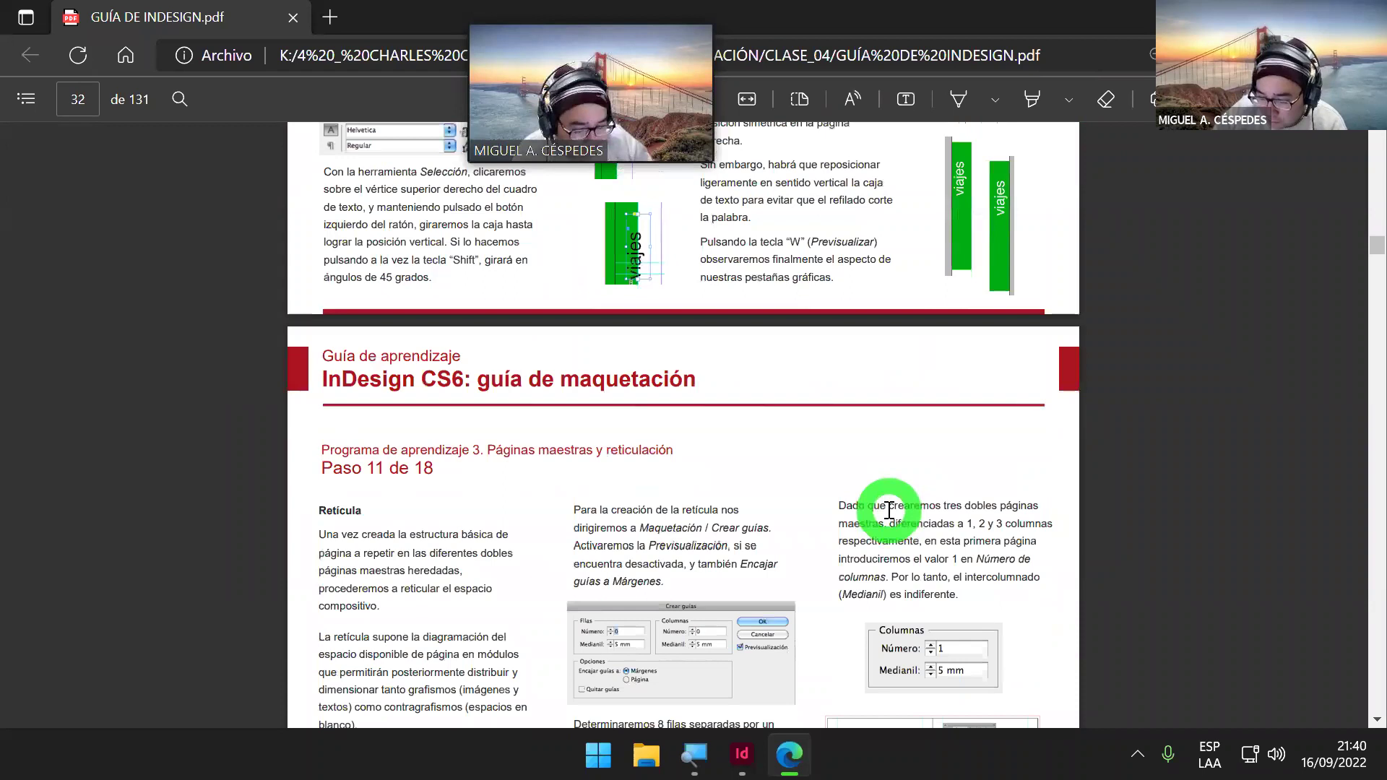
{"action": "scroll", "coordinate": [889, 512], "scroll_direction": "up", "scroll_amount": 2}
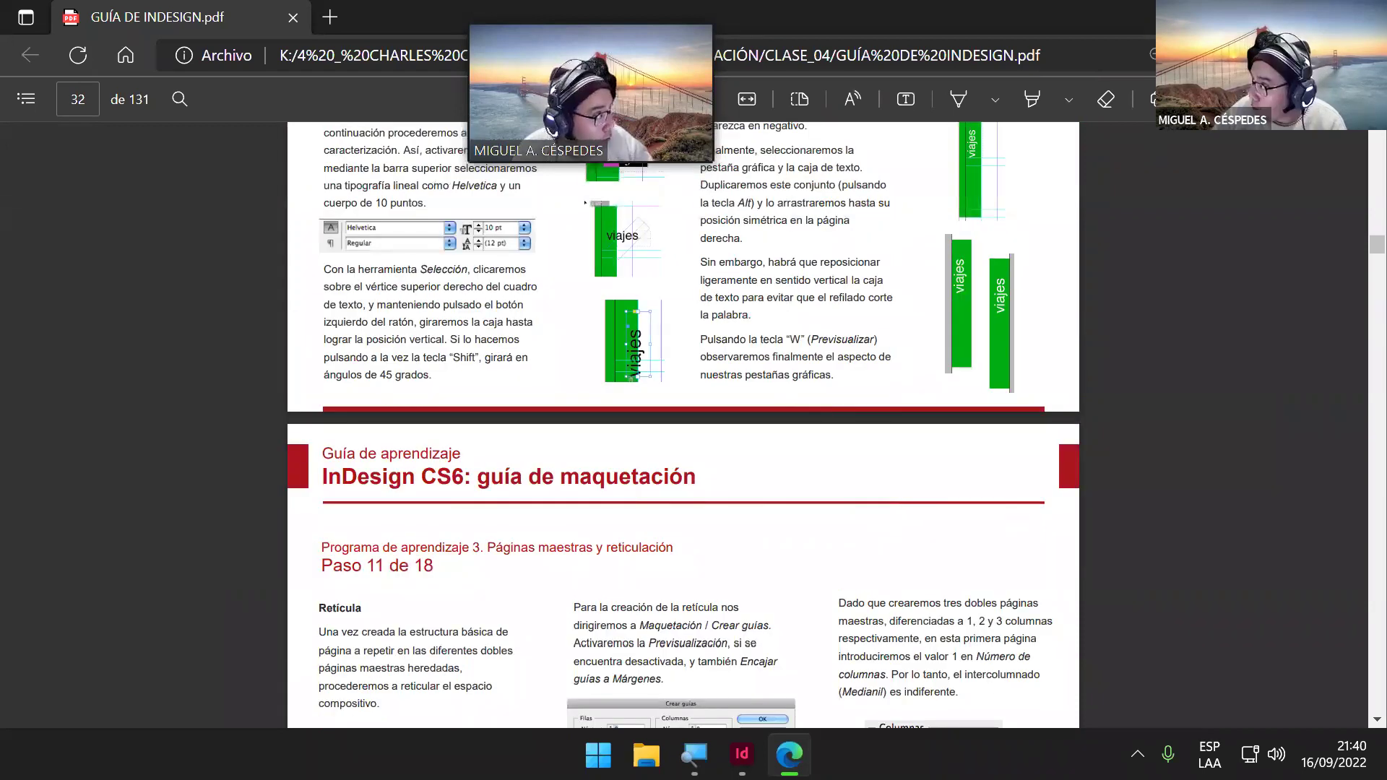
Step: Switch back to InDesign and open the left-hand page of the A-1 Columna master for editing
{"action": "key", "text": "alt+Tab"}
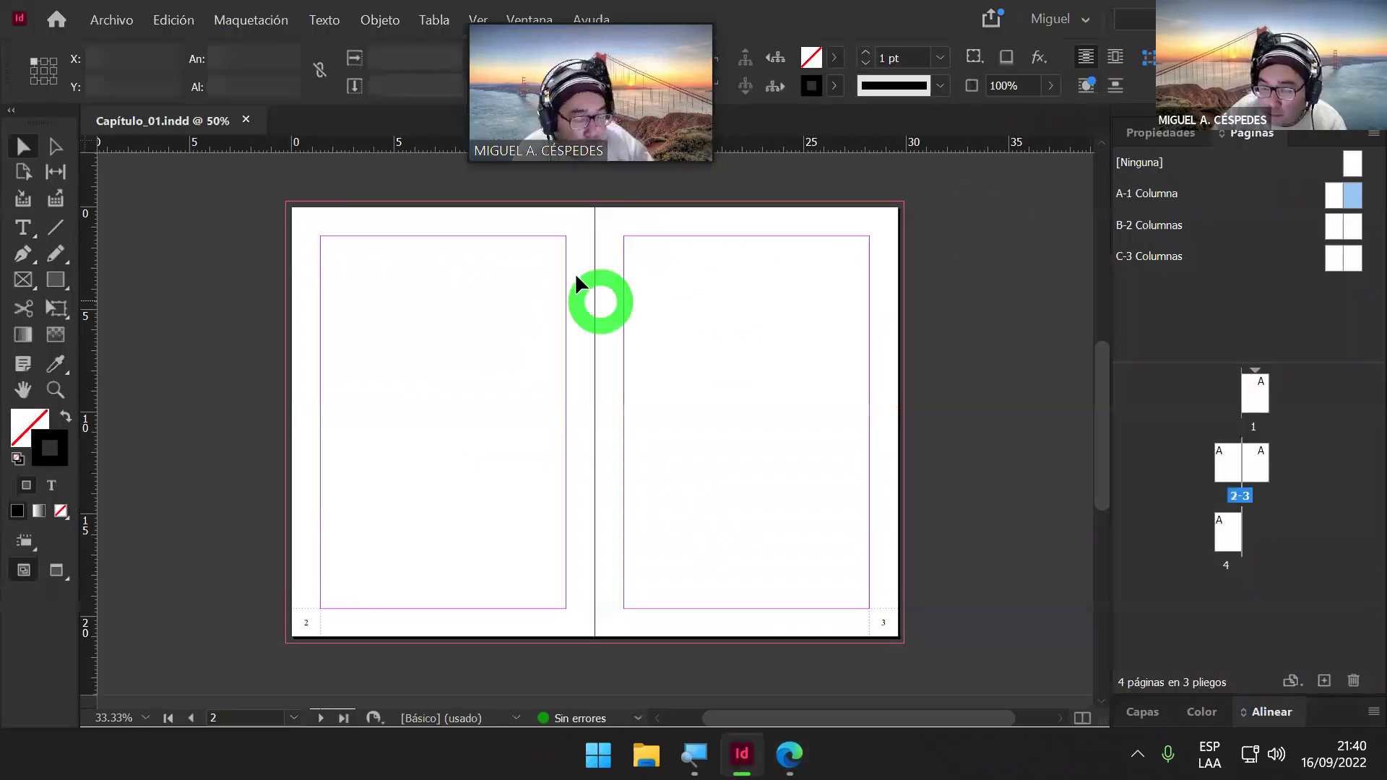
{"action": "double_click", "coordinate": [1334, 193]}
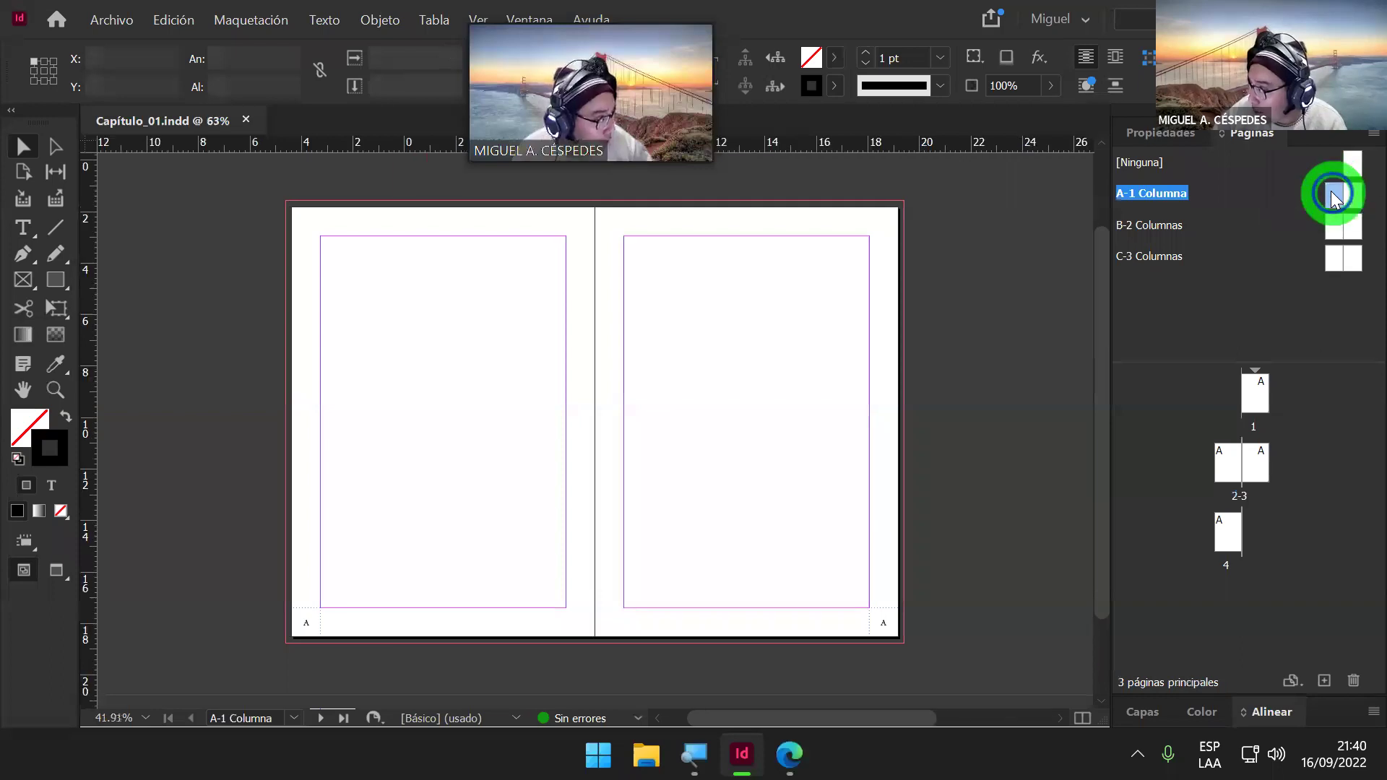
{"action": "left_click", "coordinate": [1250, 194]}
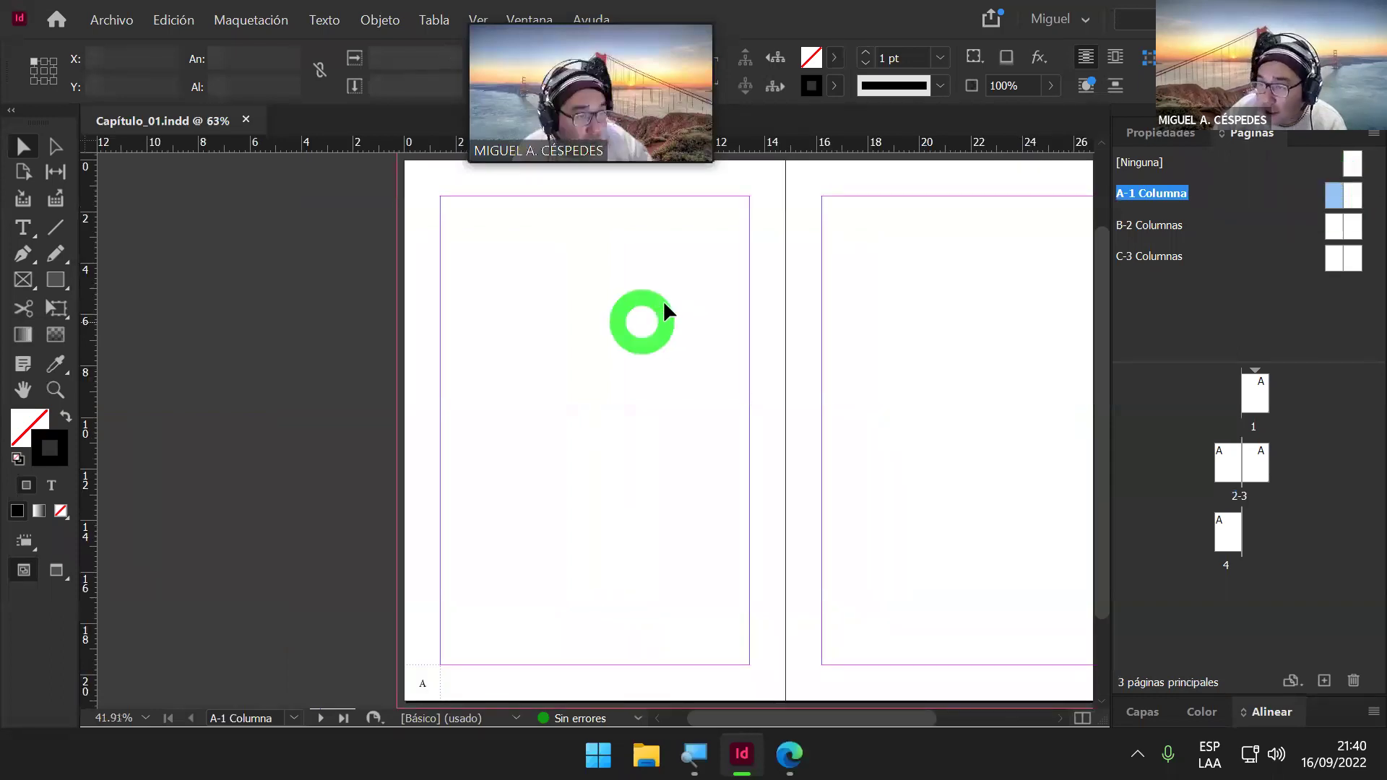
Step: Draw a horizontal rectangle about 6.65 by 1.05 cm near the top of the master's left-hand page
{"action": "left_click", "coordinate": [64, 289]}
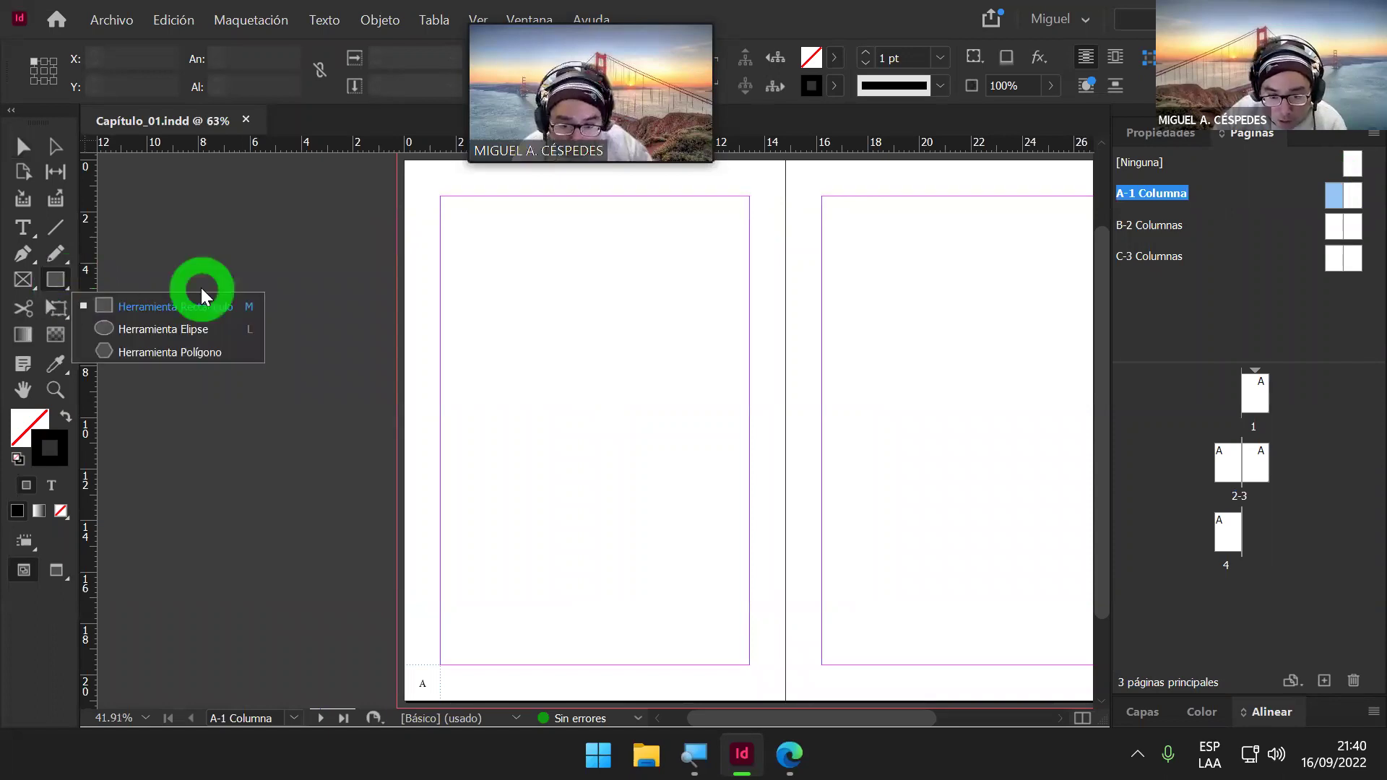
{"action": "left_click", "coordinate": [202, 298]}
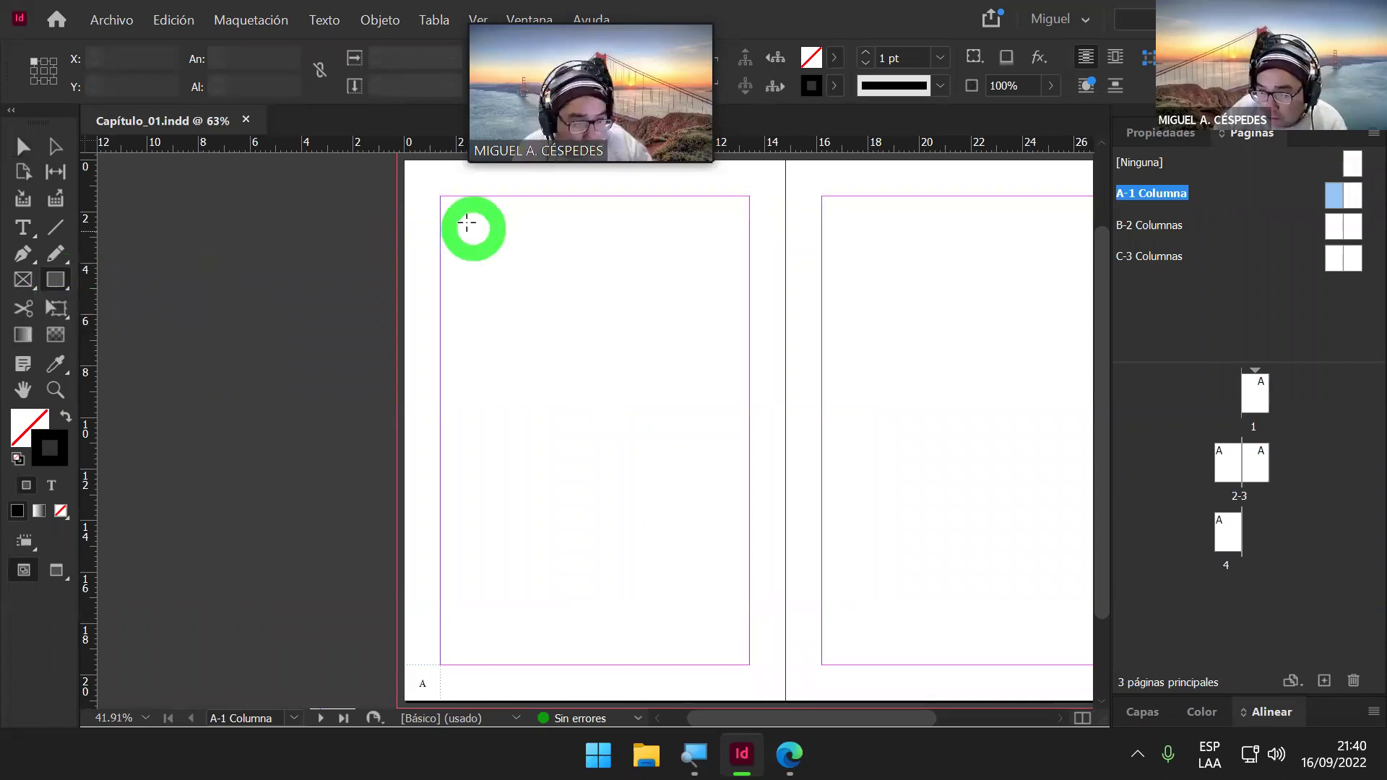
{"action": "left_click_drag", "start_coordinate": [458, 217], "coordinate": [626, 253]}
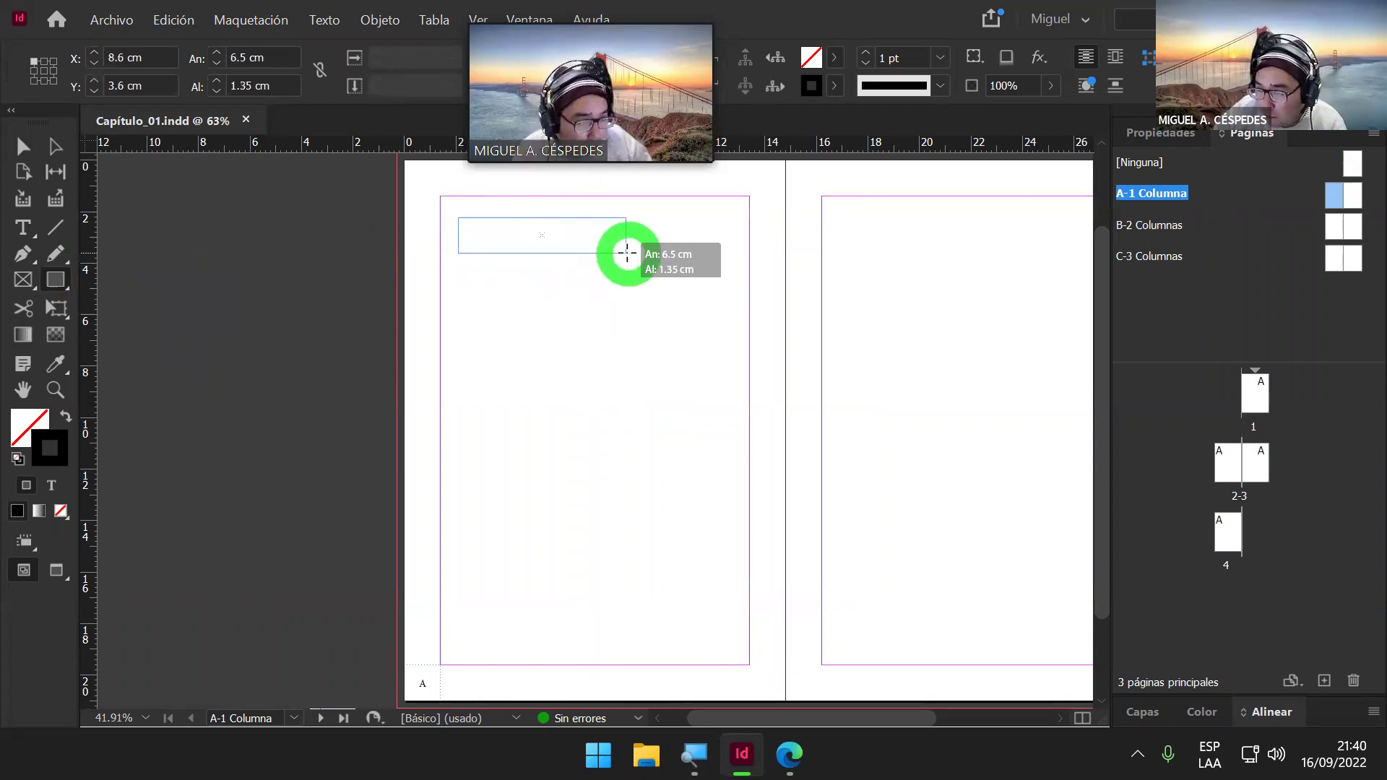
{"action": "left_click_drag", "start_coordinate": [627, 253], "coordinate": [630, 245]}
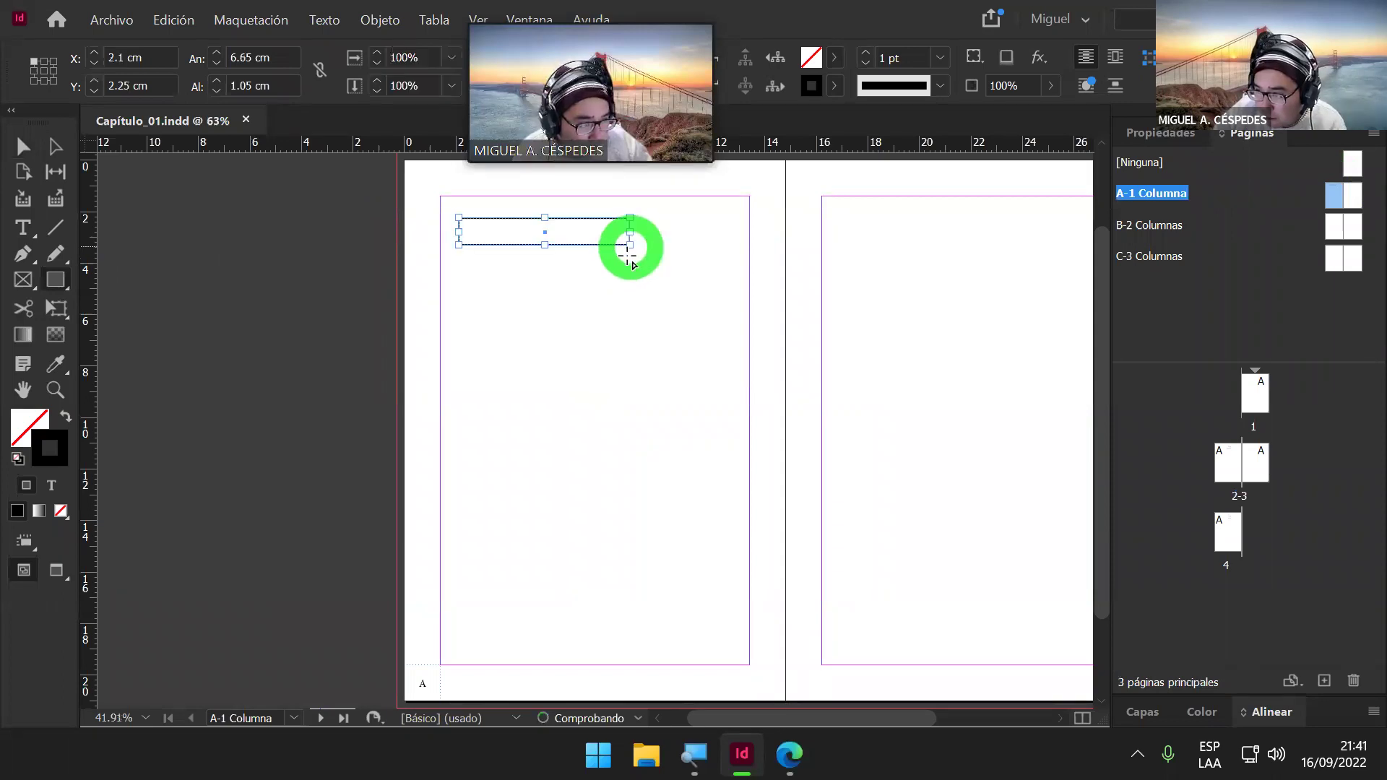
Step: Move the rectangle down to about X 3 cm, Y 7.25 cm and fill it with the green C=75 M=5 Y=100 K=0 swatch
{"action": "left_click", "coordinate": [23, 146]}
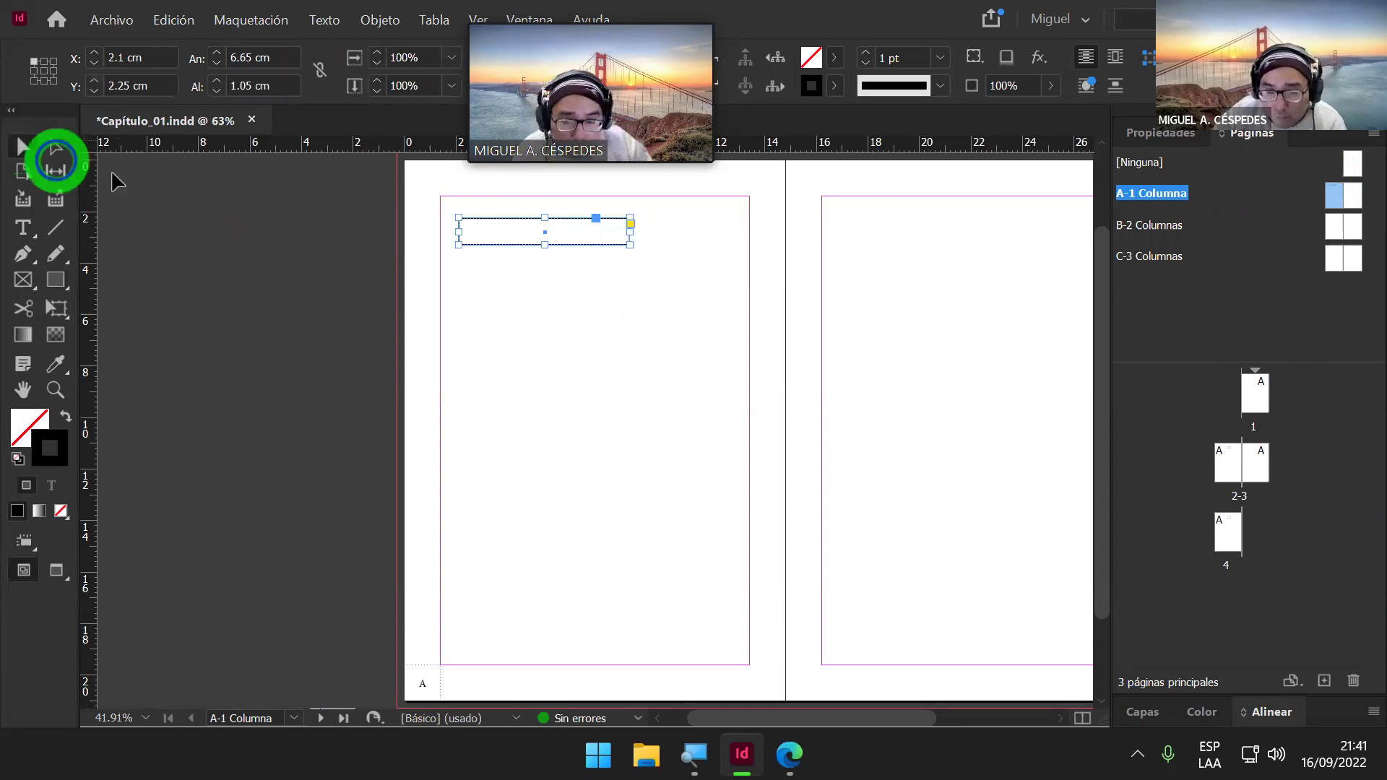
{"action": "left_click_drag", "start_coordinate": [506, 221], "coordinate": [529, 350]}
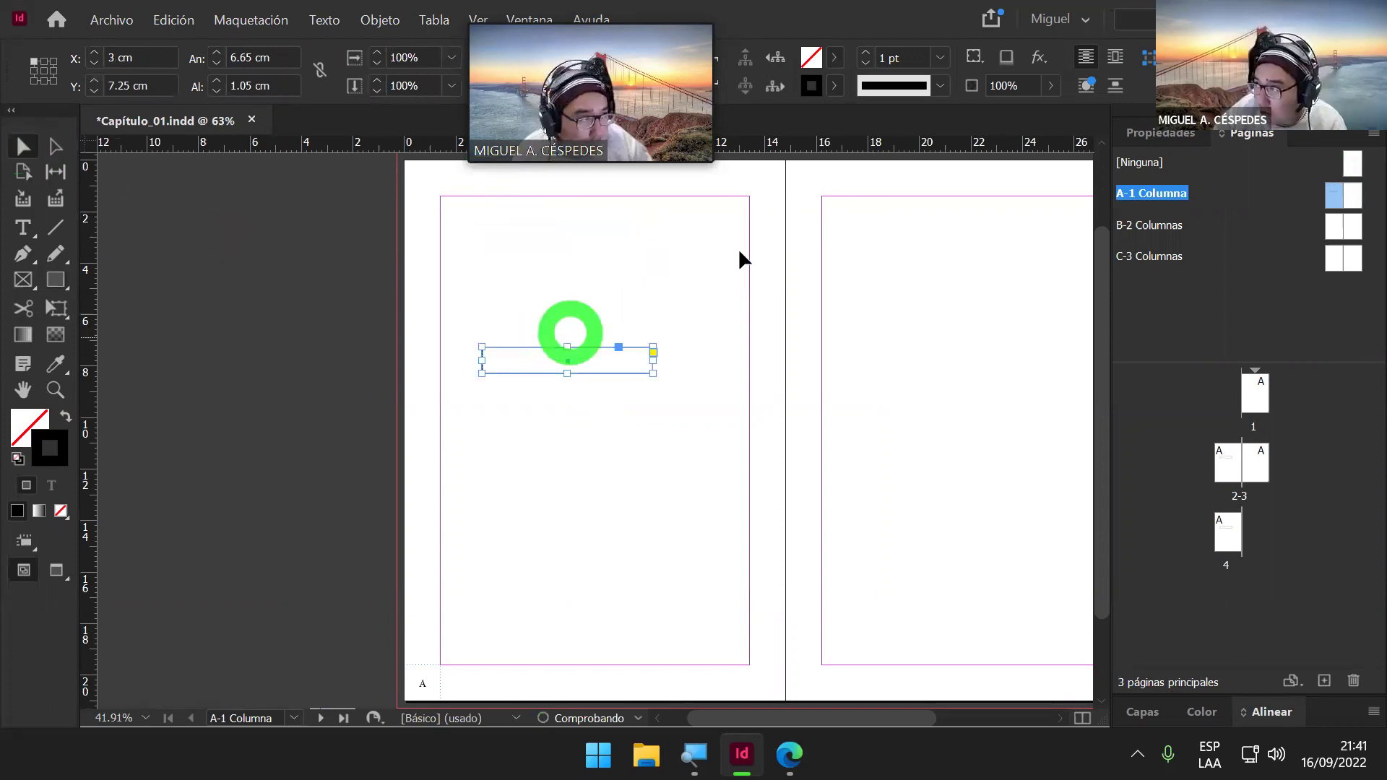
{"action": "left_click", "coordinate": [836, 57]}
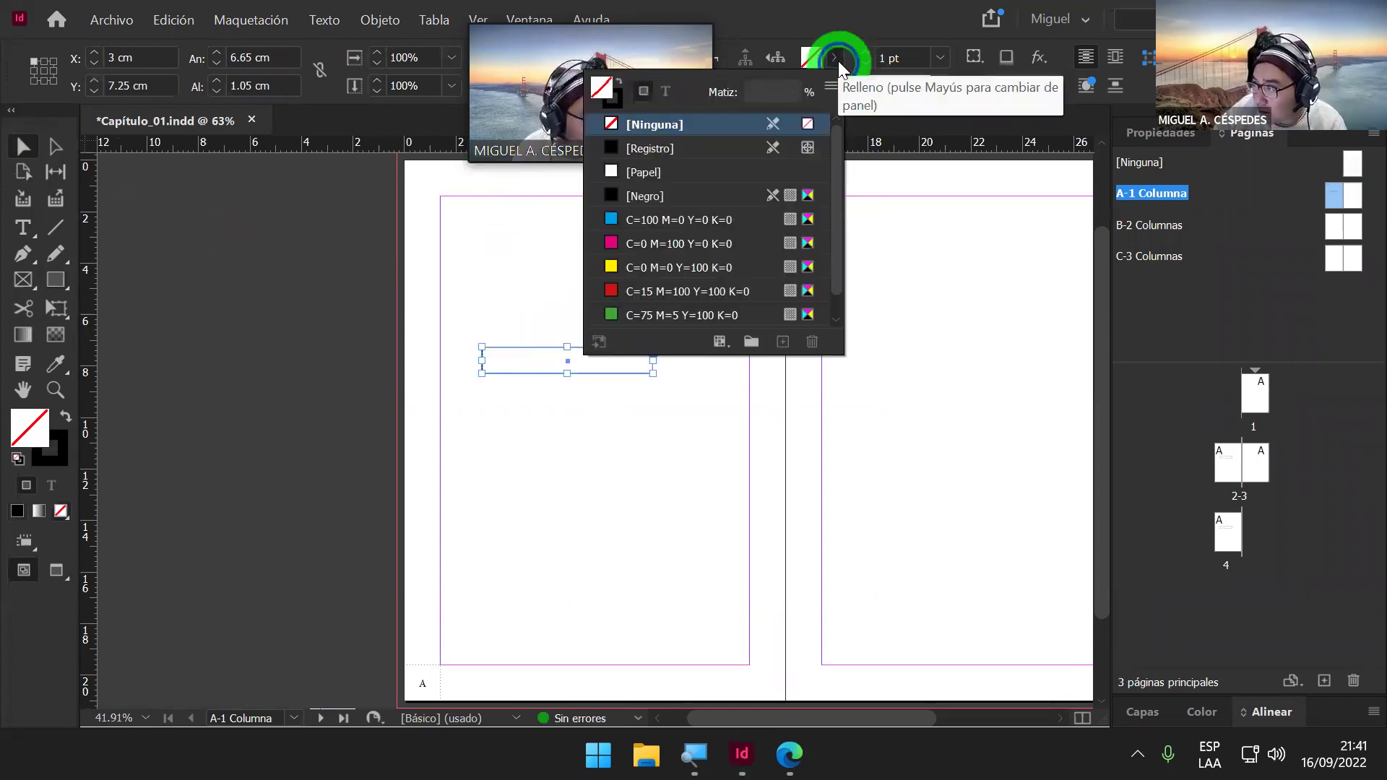
{"action": "left_click", "coordinate": [654, 315]}
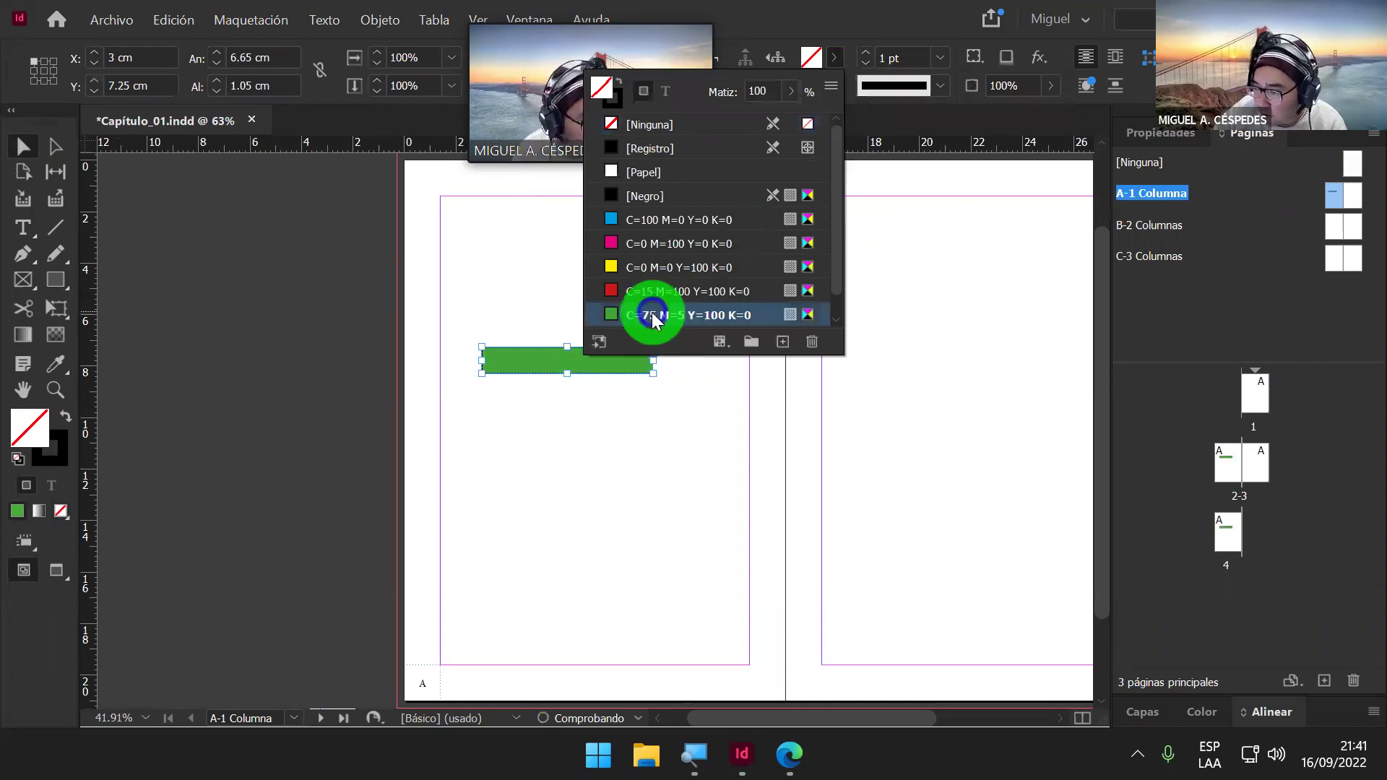
{"action": "left_click", "coordinate": [578, 339]}
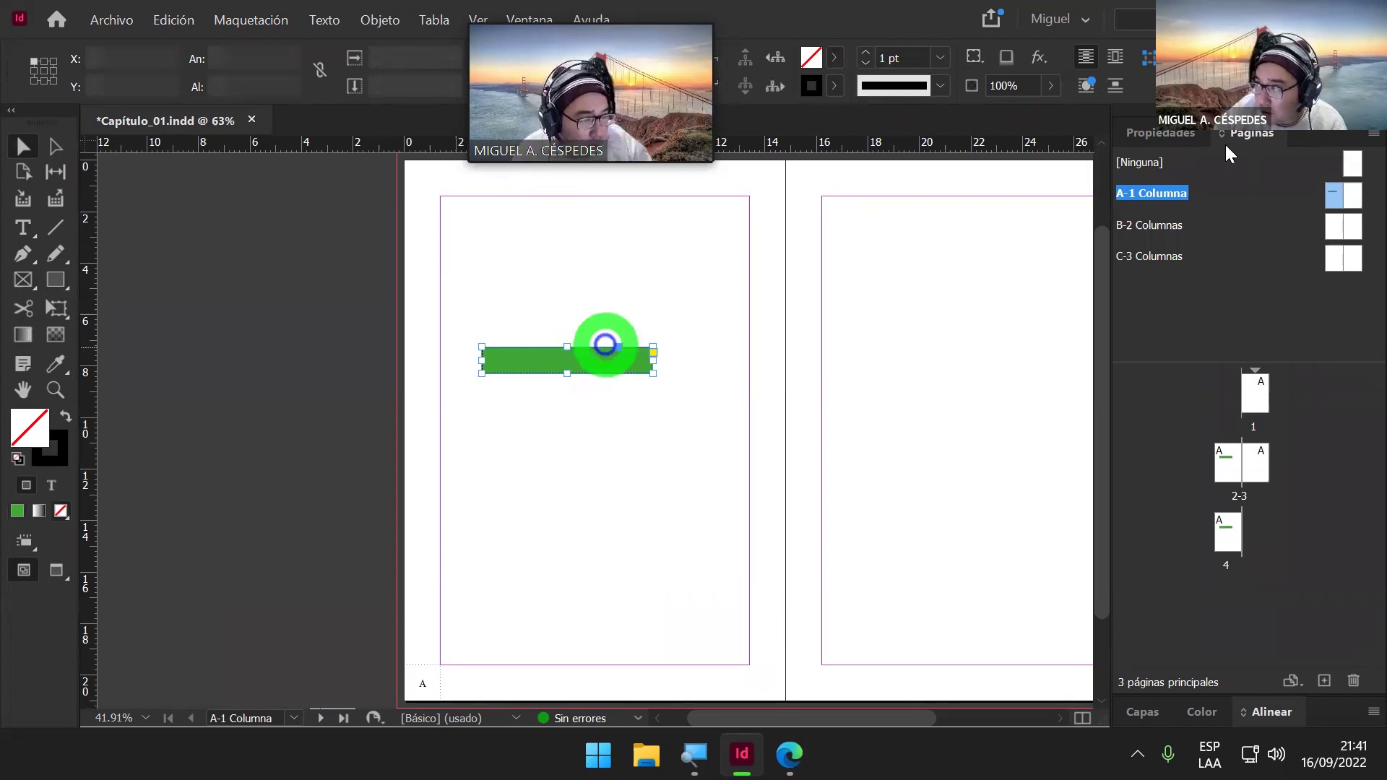
Step: Set the green rectangle's rotation angle to 90° so it stands vertically
{"action": "left_click", "coordinate": [571, 56]}
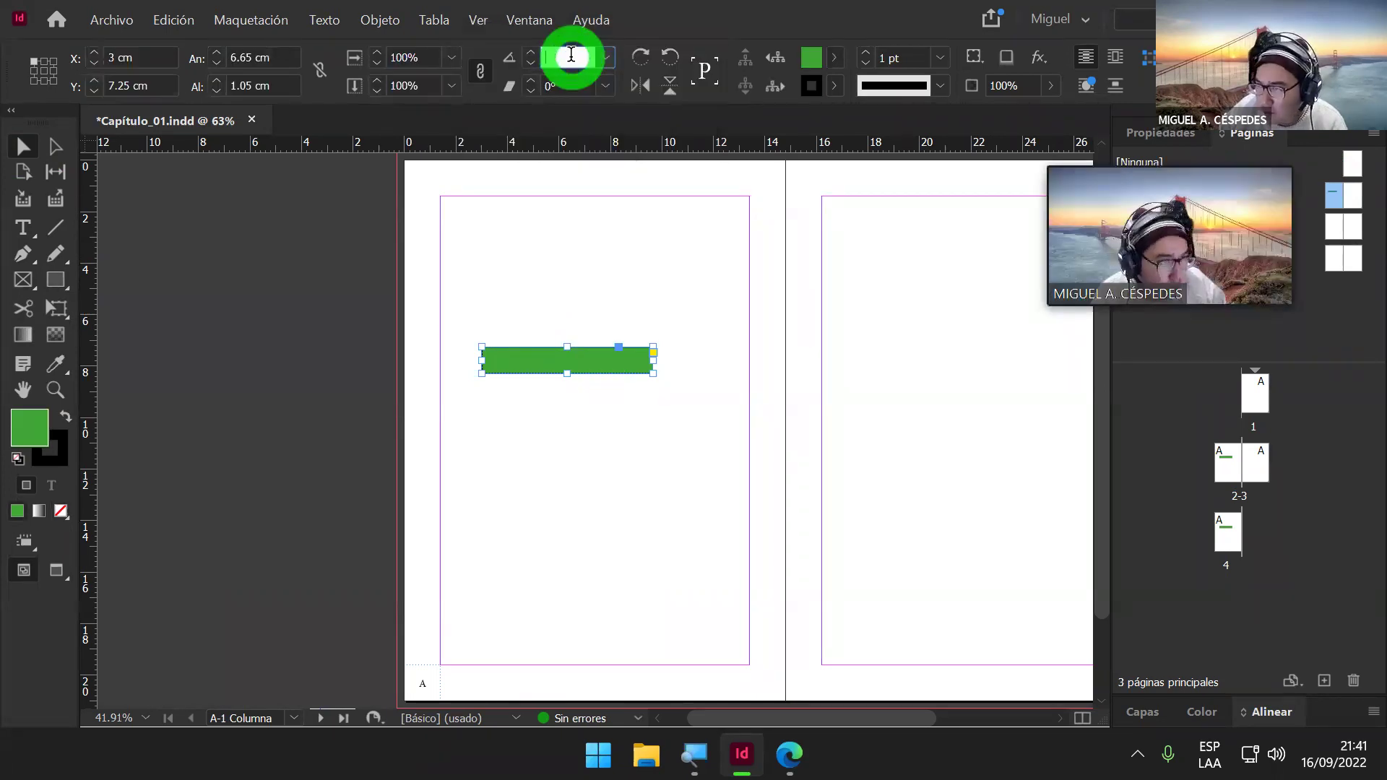
{"action": "type", "text": "90"}
{"action": "key", "text": "Return"}
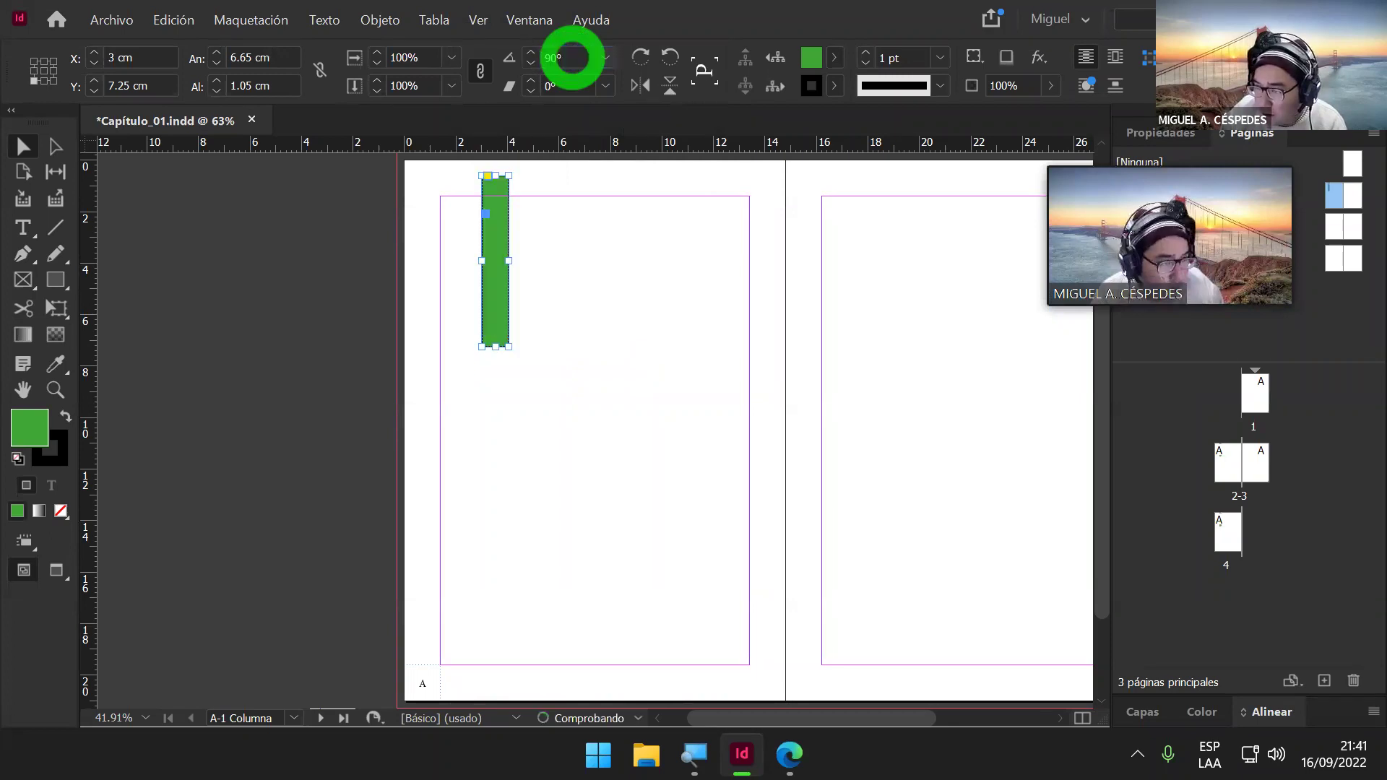
Step: Move the green rectangle to the upper outer corner of the left-hand page and widen it to the margin guide, 1.4 cm
{"action": "left_click_drag", "start_coordinate": [520, 264], "coordinate": [443, 244]}
{"action": "left_click", "coordinate": [432, 245]}
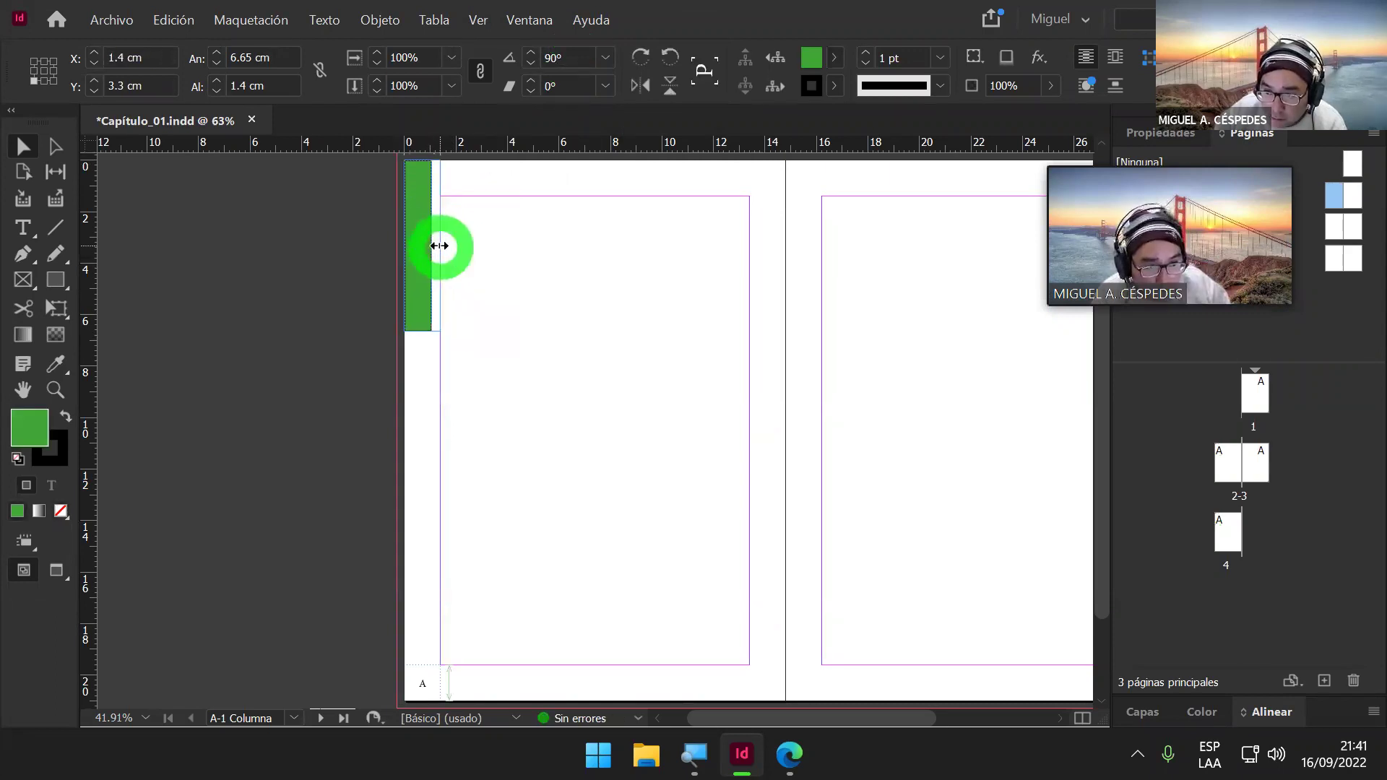
{"action": "left_click", "coordinate": [493, 257]}
Step: Switch to the InDesign guide PDF in Edge and look ahead to steps 11 and 12 on the grid and secondary master pages
{"action": "left_click", "coordinate": [788, 755]}
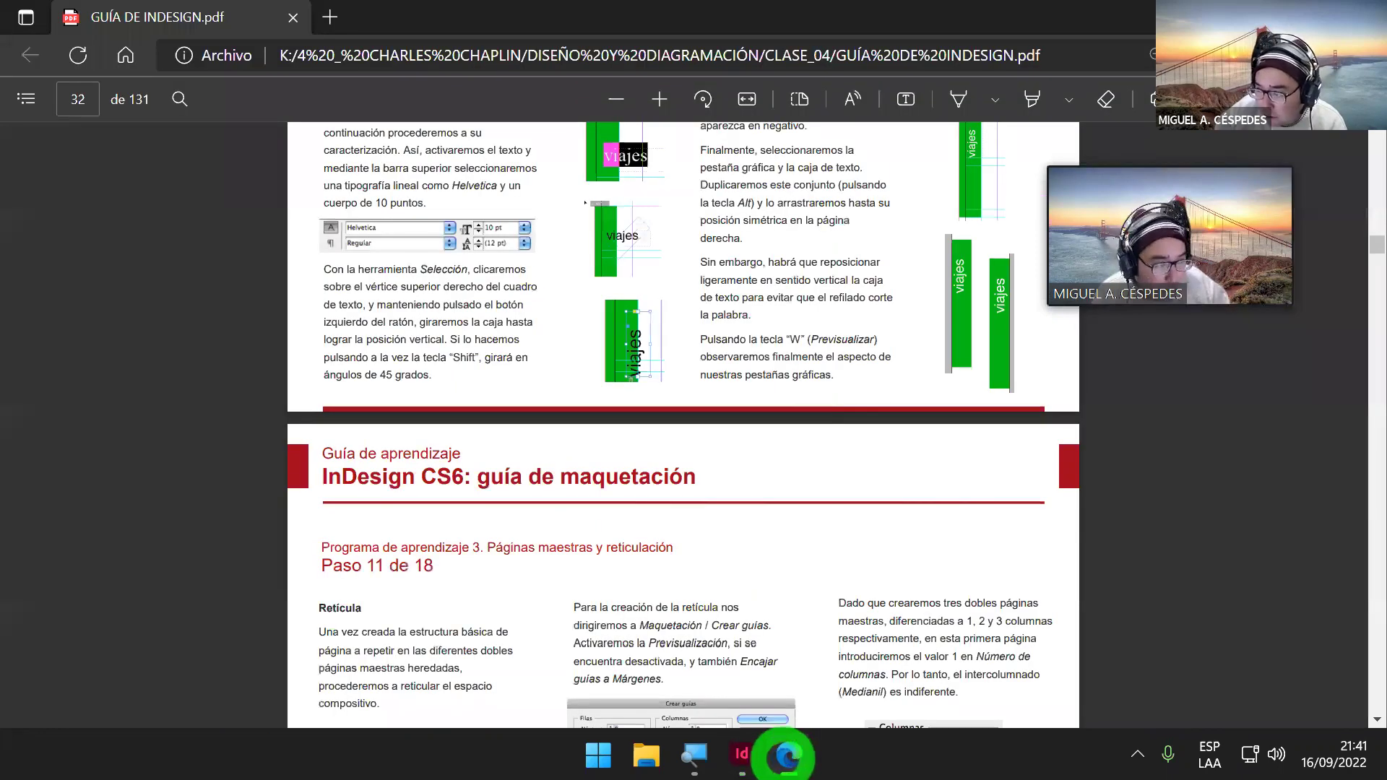
{"action": "scroll", "coordinate": [755, 531], "scroll_direction": "down", "scroll_amount": 12}
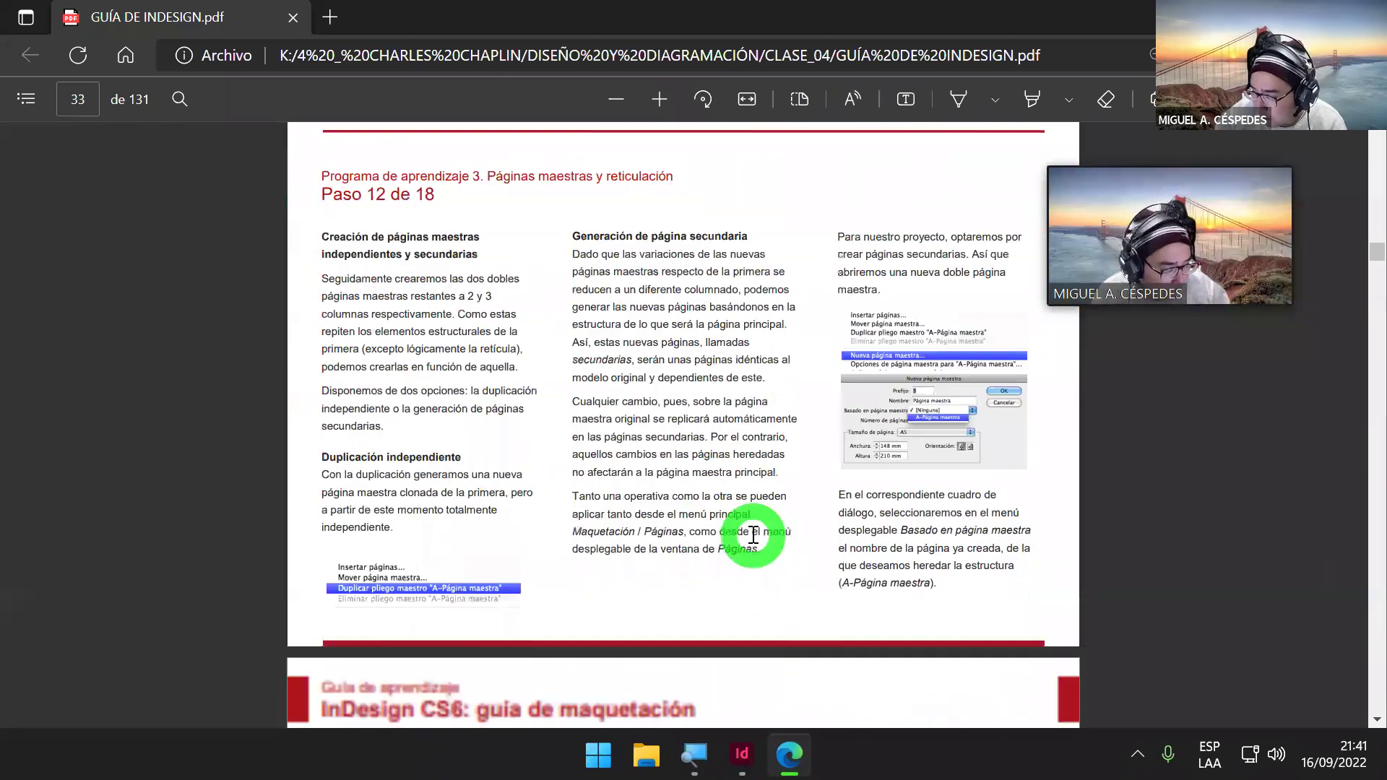
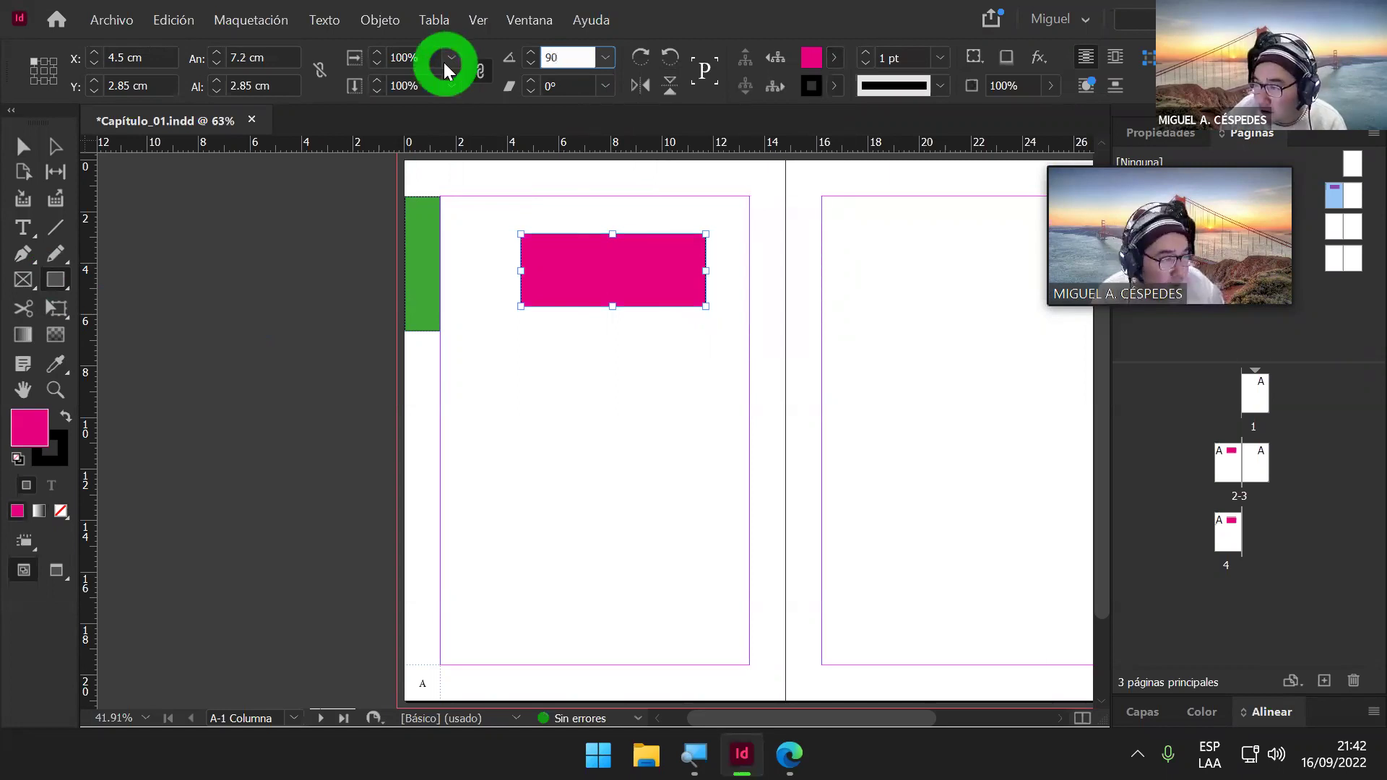
Step: Try a 90° rotation on the magenta practice rectangle, and delete the rectangle
{"action": "key", "text": "Return"}
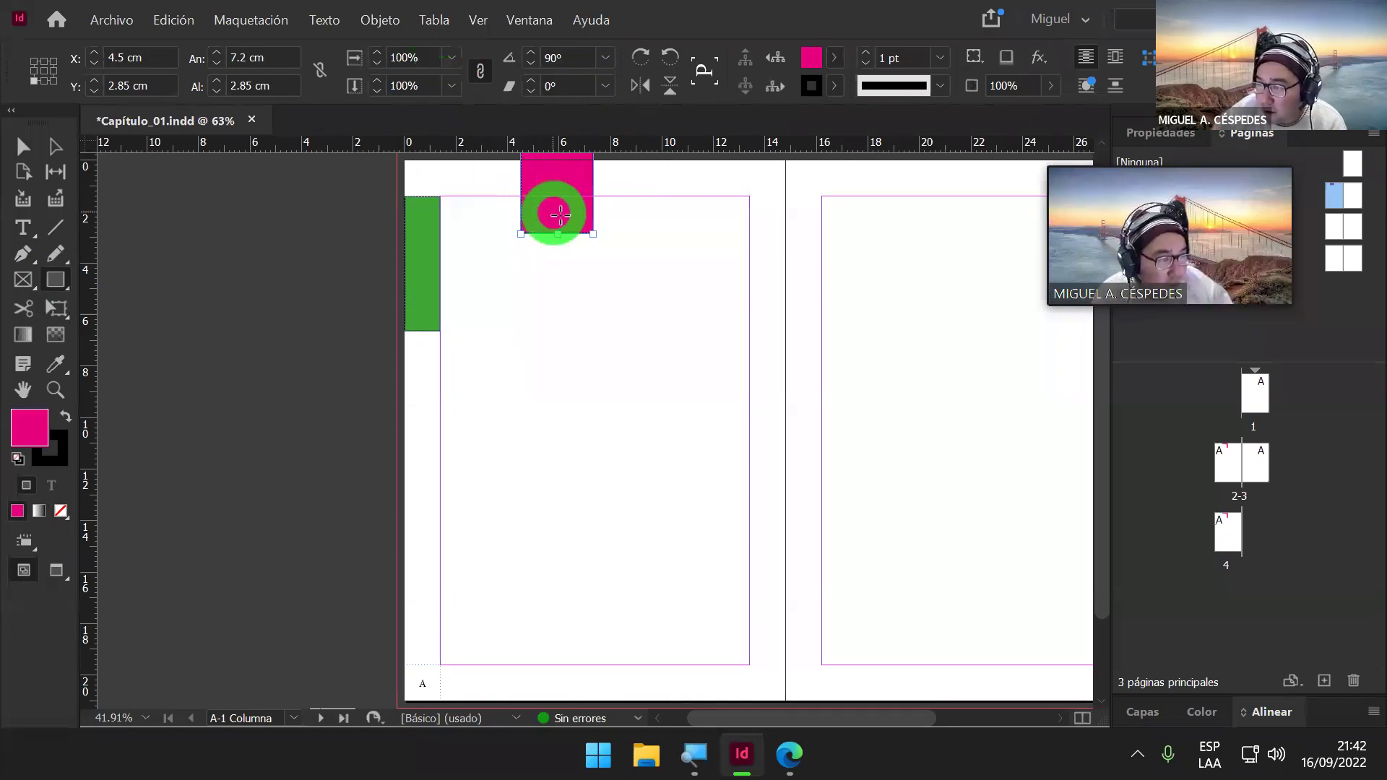
{"action": "left_click", "coordinate": [23, 147]}
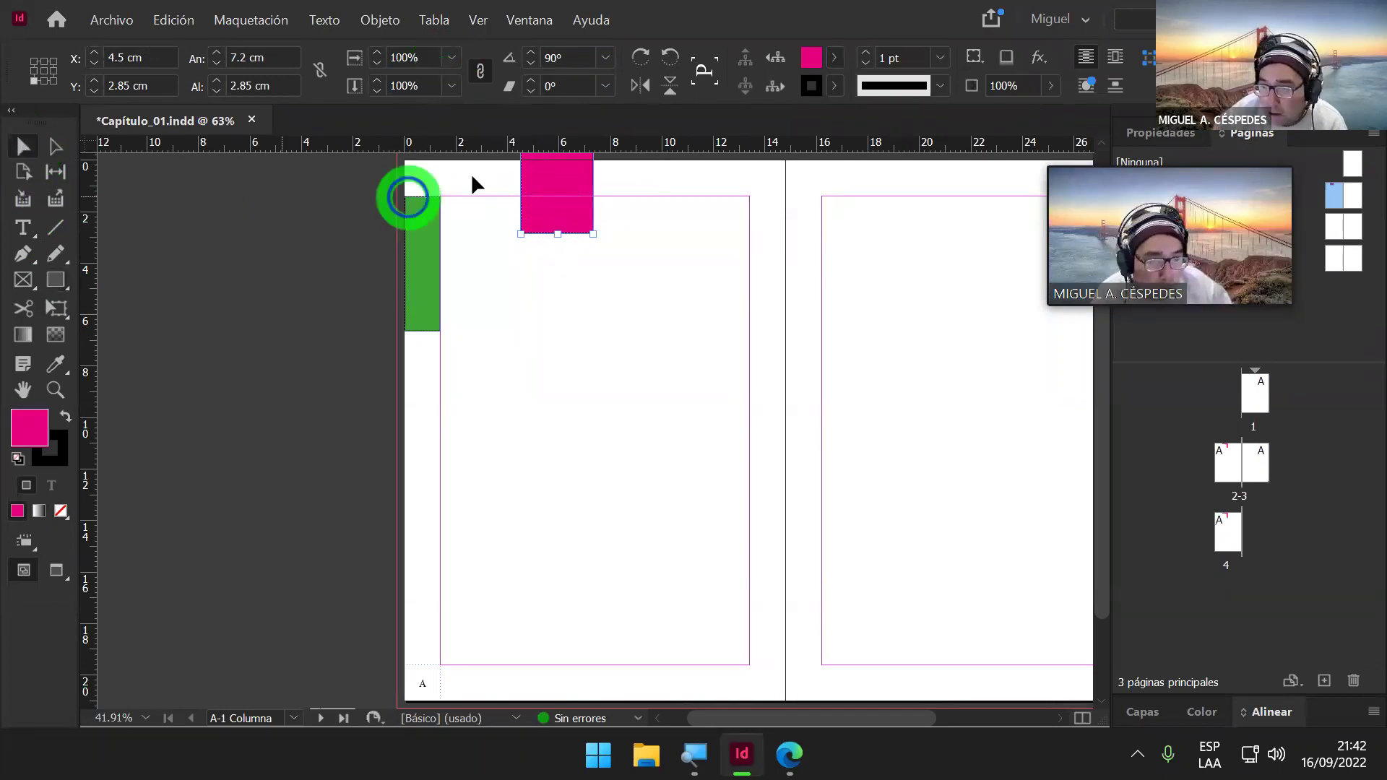
{"action": "left_click_drag", "start_coordinate": [591, 218], "coordinate": [618, 309]}
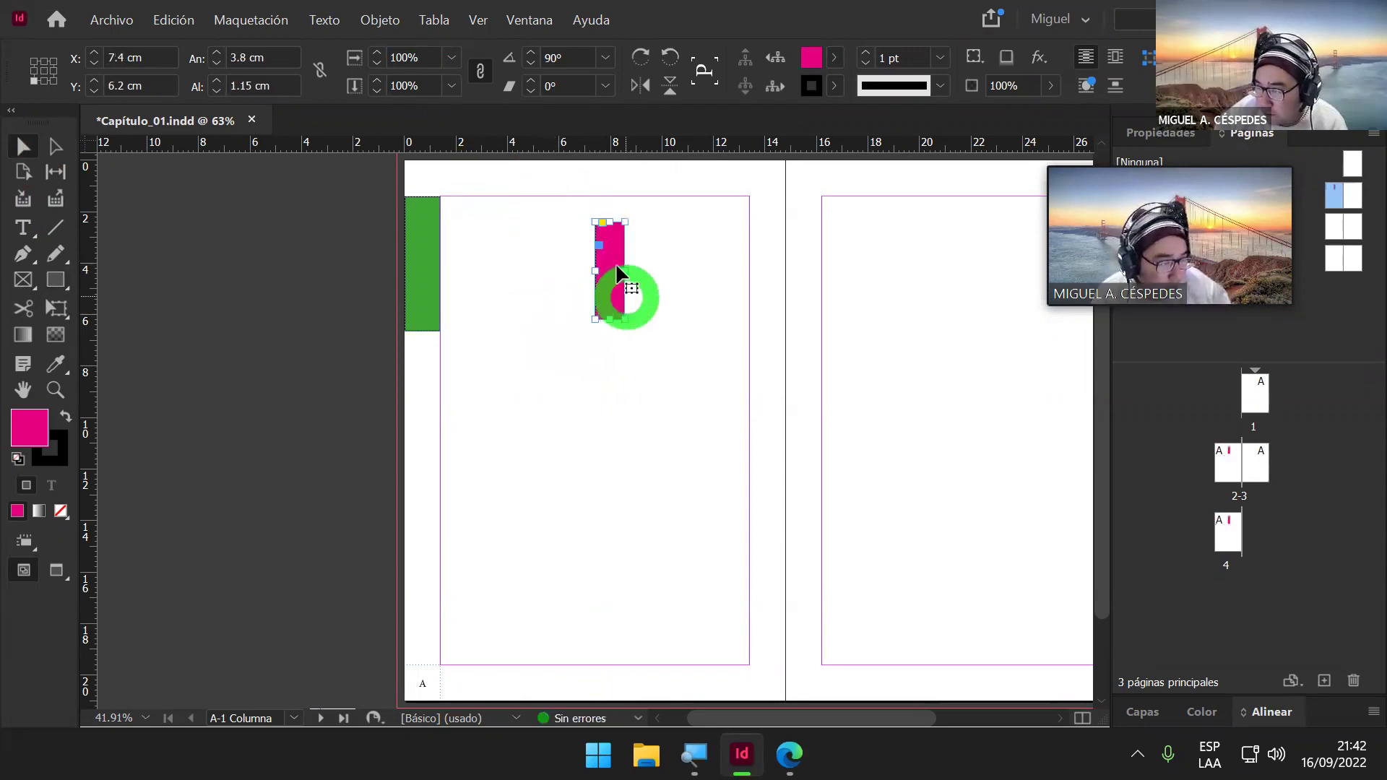
{"action": "left_click_drag", "start_coordinate": [519, 201], "coordinate": [684, 343]}
{"action": "key", "text": "Delete"}
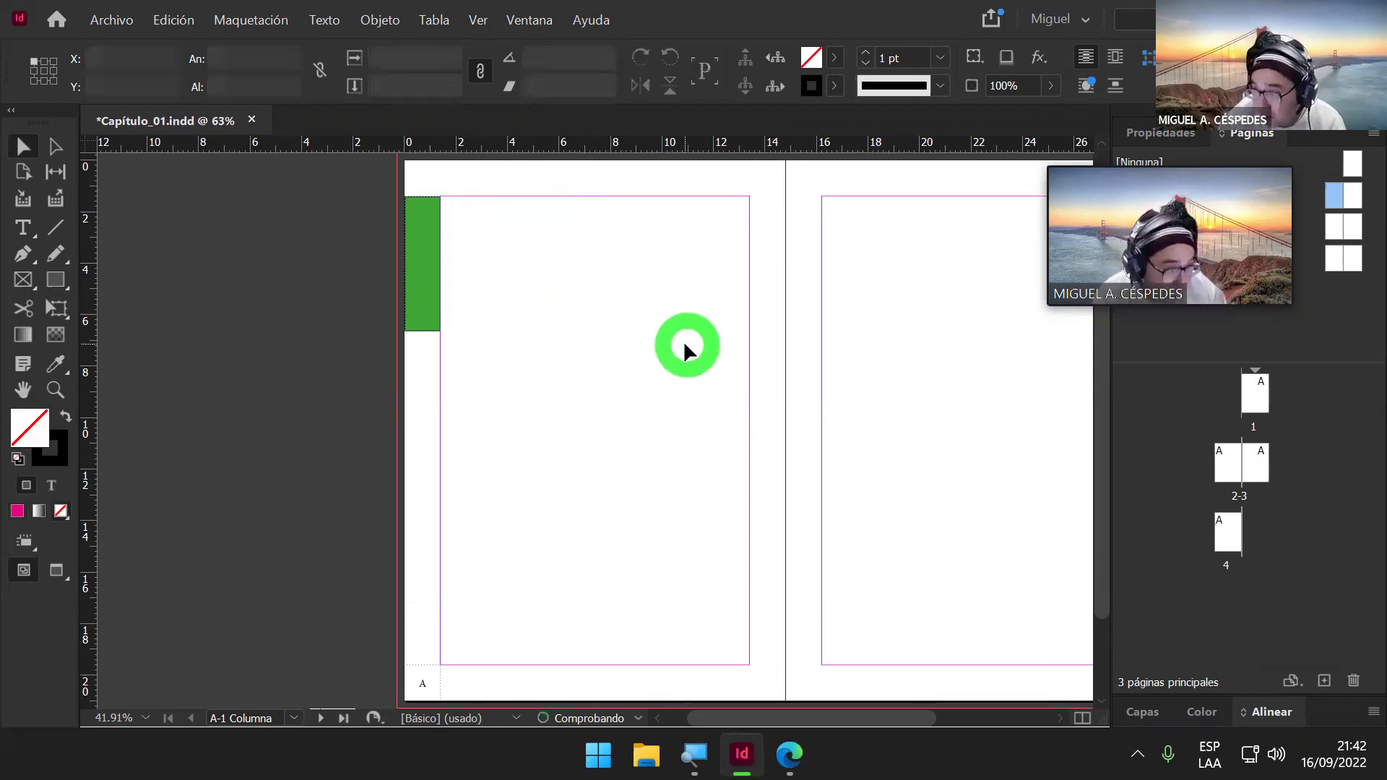
Step: Switch to the InDesign guide PDF in Edge and review steps 10 to 17 on the tab text, grid and master pages
{"action": "left_click", "coordinate": [429, 228]}
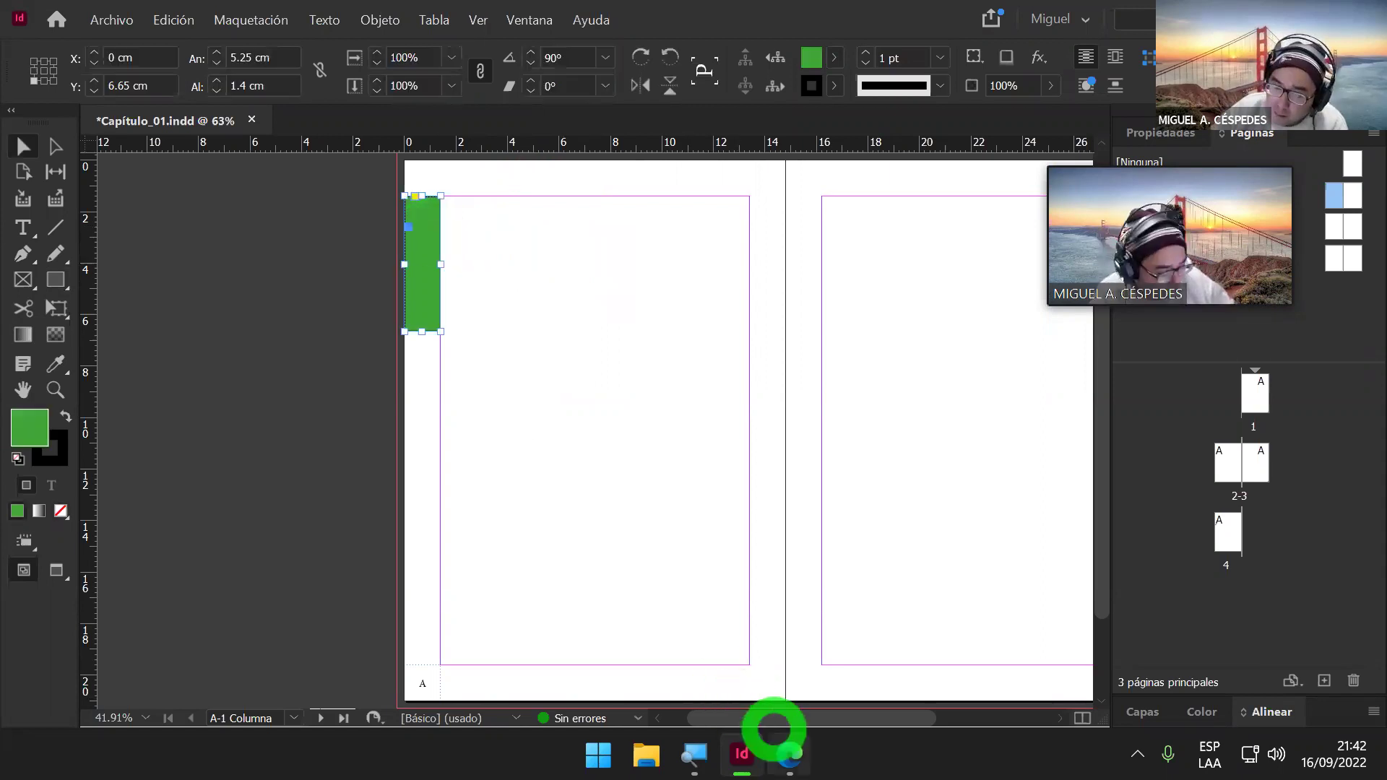
{"action": "left_click", "coordinate": [792, 756]}
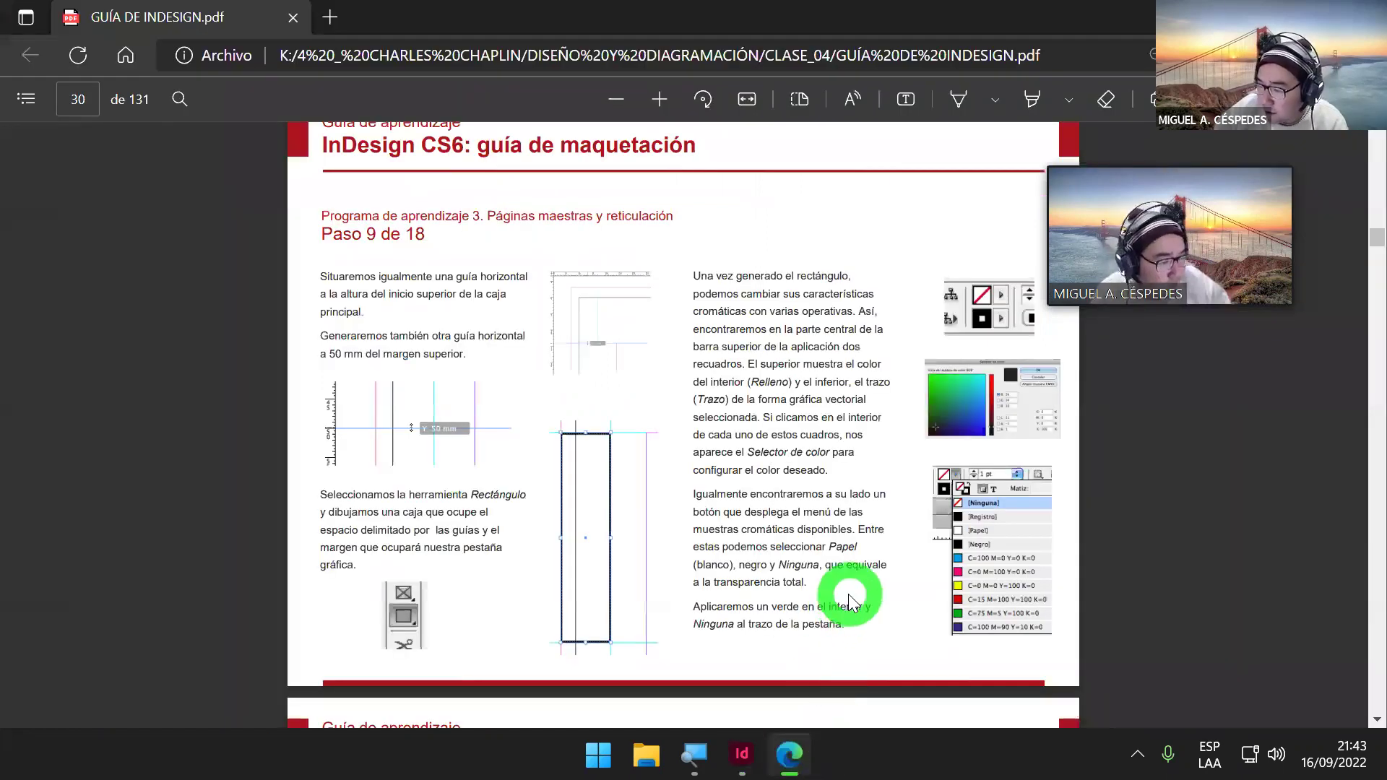
{"action": "scroll", "coordinate": [848, 603], "scroll_direction": "down", "scroll_amount": 6}
{"action": "scroll", "coordinate": [855, 599], "scroll_direction": "down", "scroll_amount": 1}
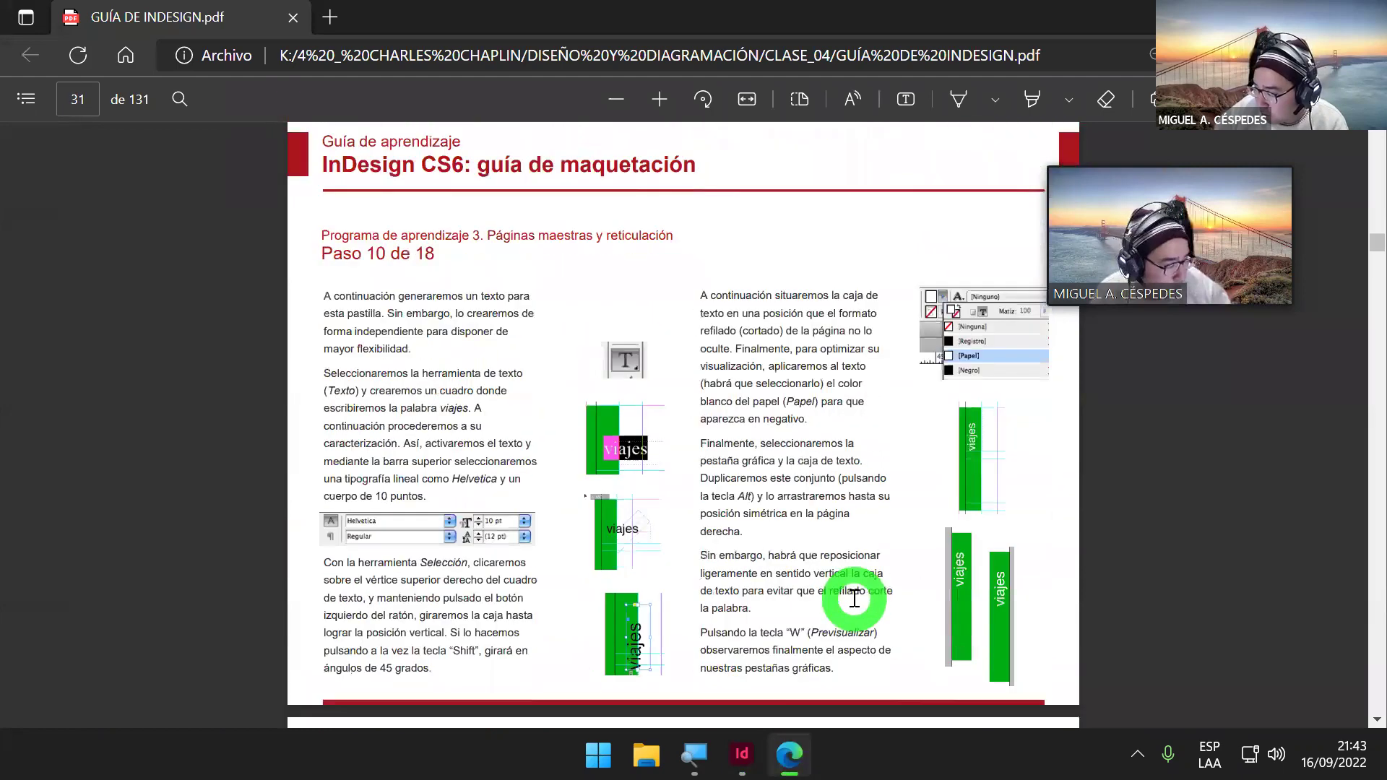
{"action": "scroll", "coordinate": [854, 599], "scroll_direction": "down", "scroll_amount": 8}
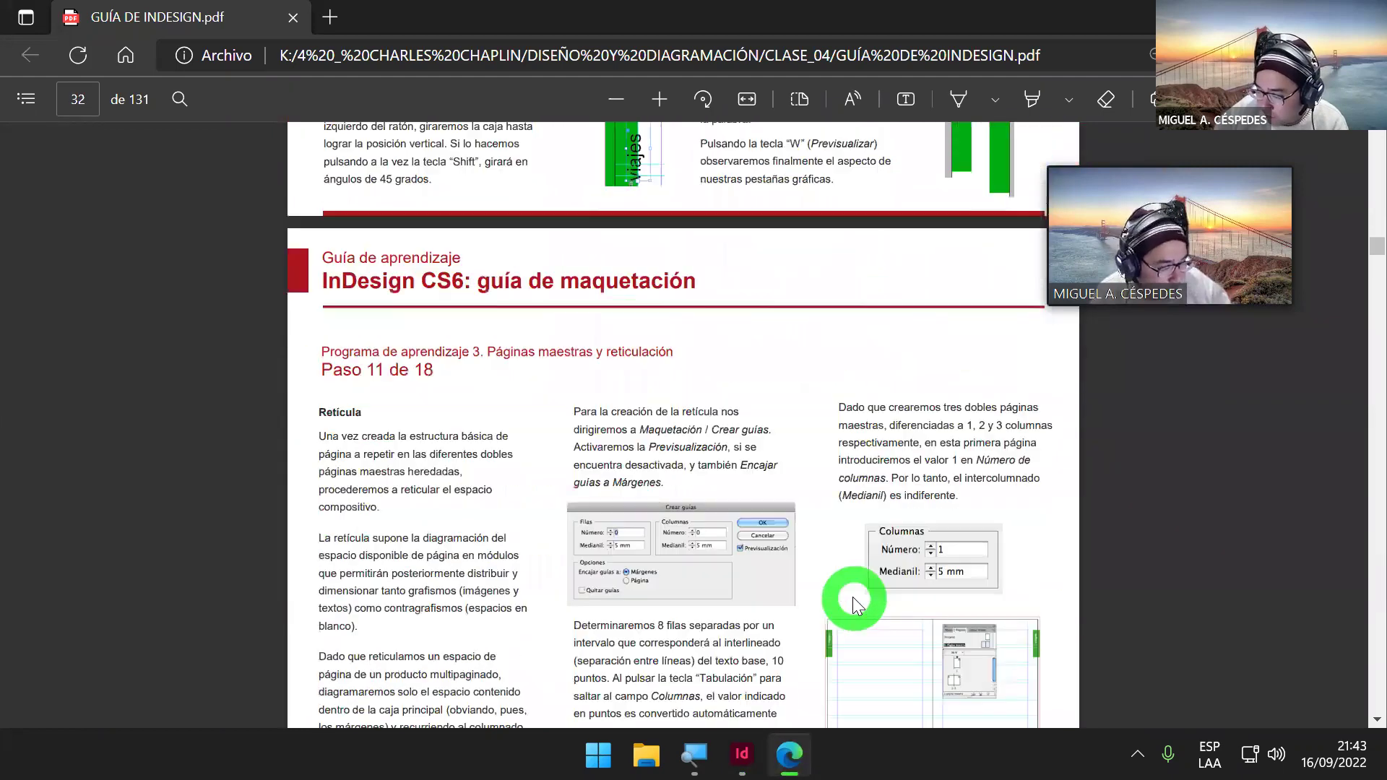
{"action": "scroll", "coordinate": [852, 600], "scroll_direction": "down", "scroll_amount": 10}
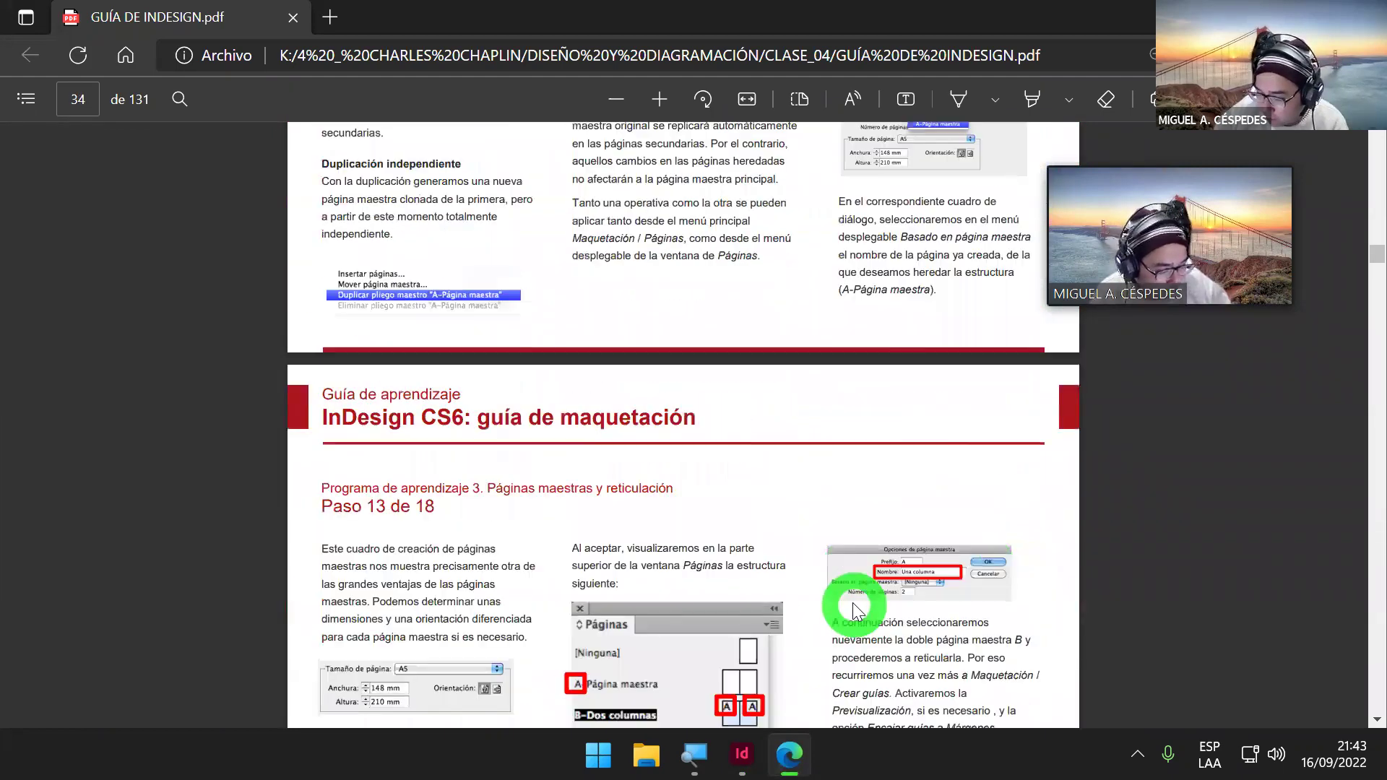
{"action": "scroll", "coordinate": [853, 603], "scroll_direction": "down", "scroll_amount": 15}
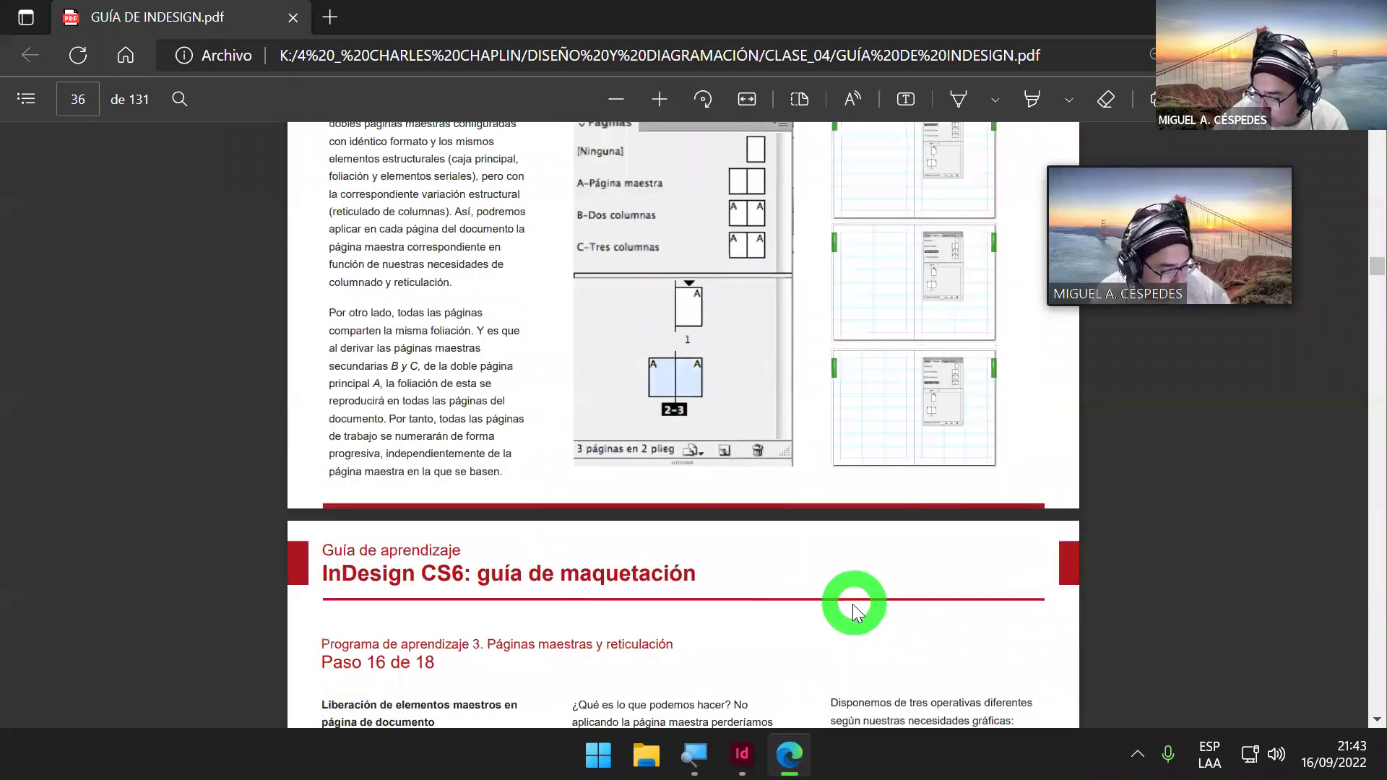
{"action": "scroll", "coordinate": [855, 613], "scroll_direction": "down", "scroll_amount": 10}
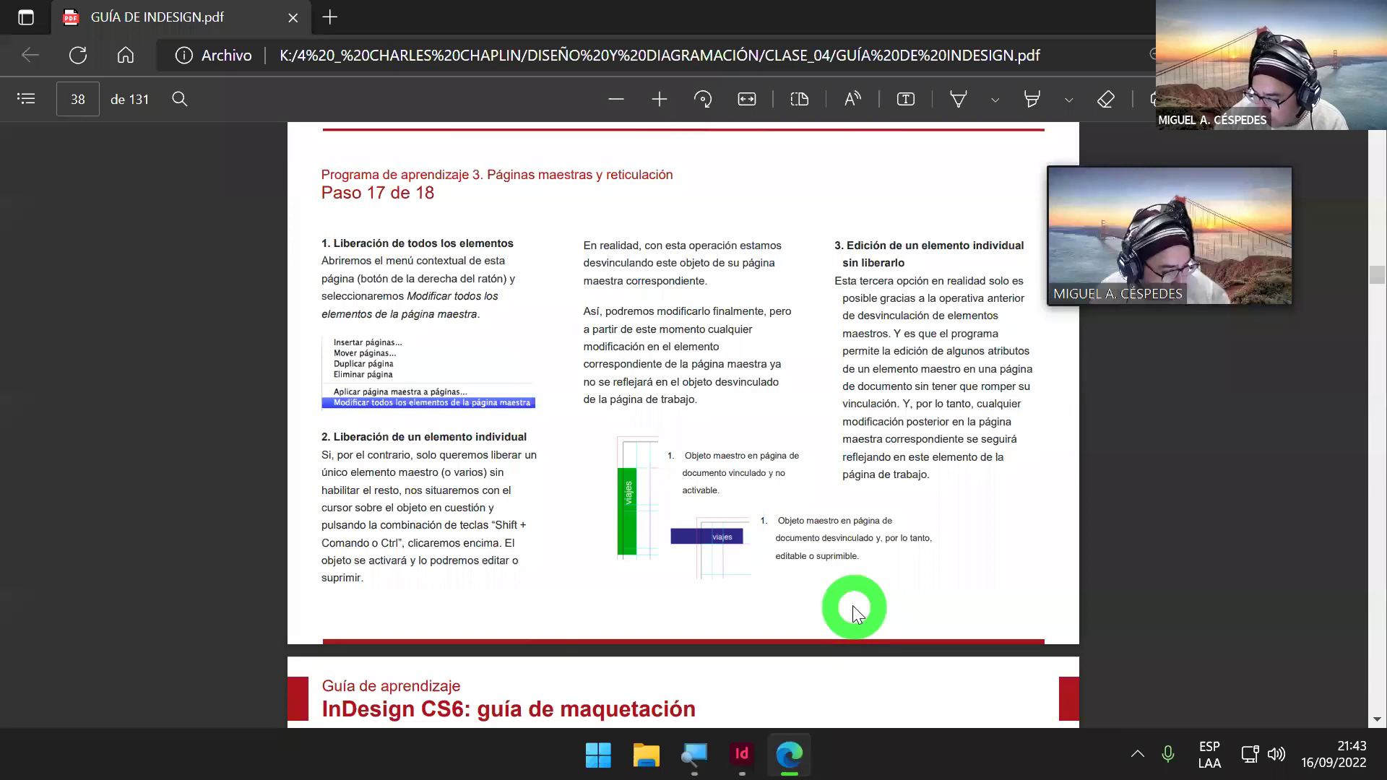
{"action": "scroll", "coordinate": [848, 609], "scroll_direction": "up", "scroll_amount": 12}
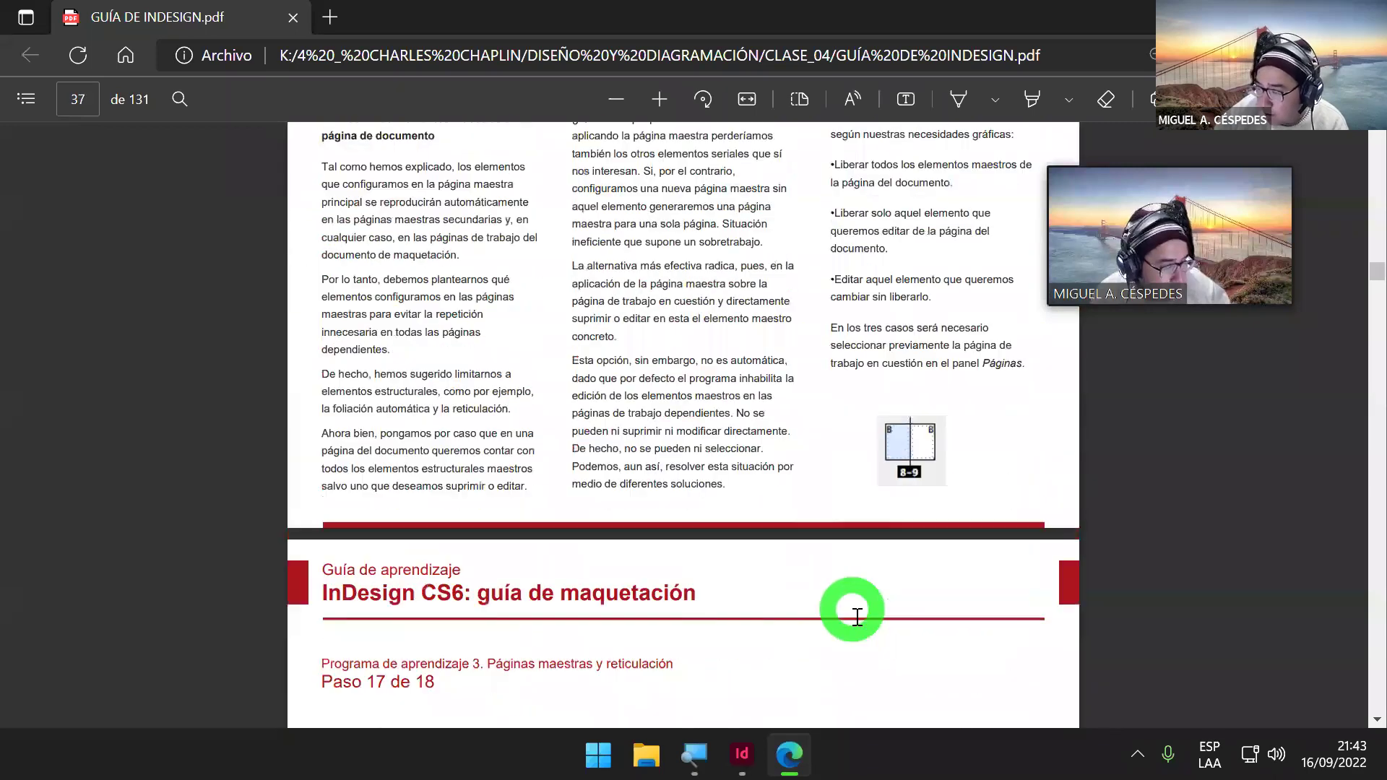
{"action": "scroll", "coordinate": [855, 622], "scroll_direction": "up", "scroll_amount": 12}
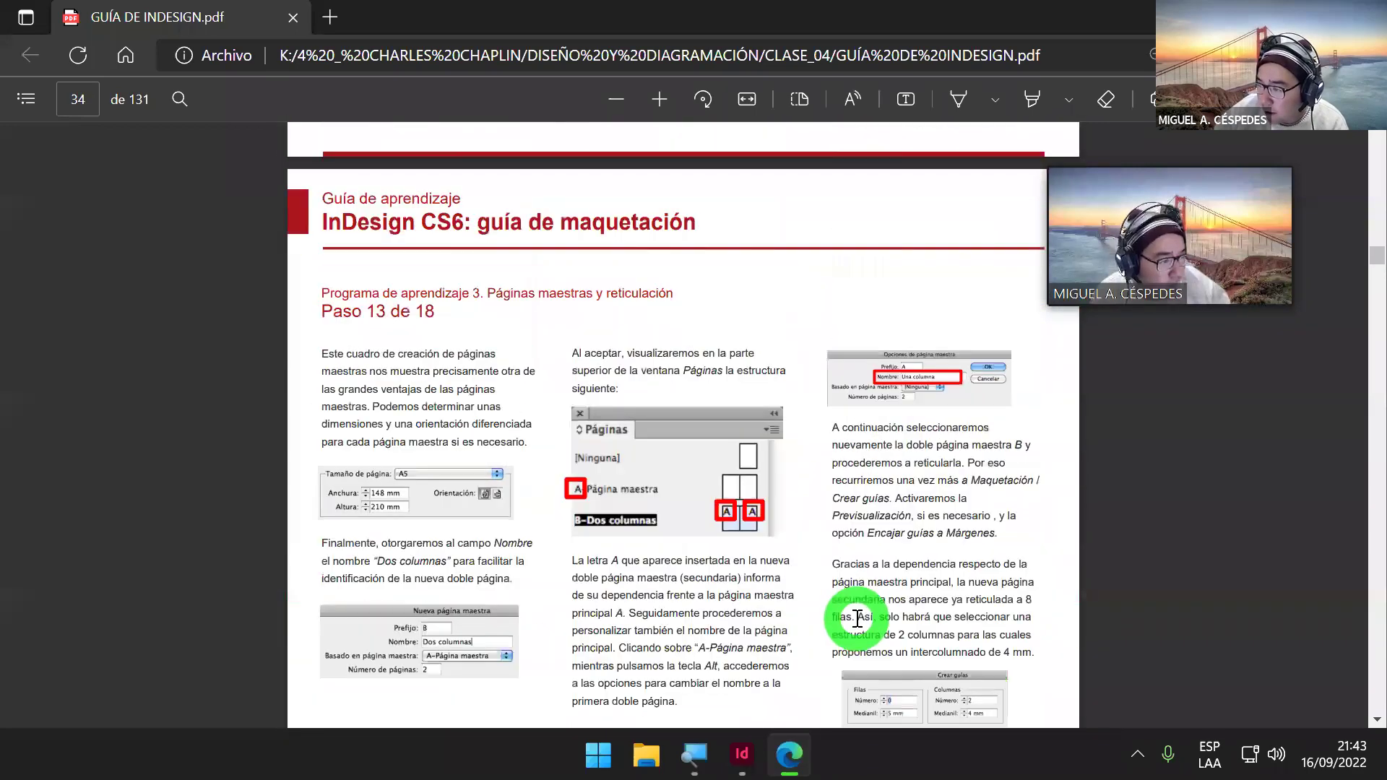
{"action": "scroll", "coordinate": [848, 628], "scroll_direction": "up", "scroll_amount": 5}
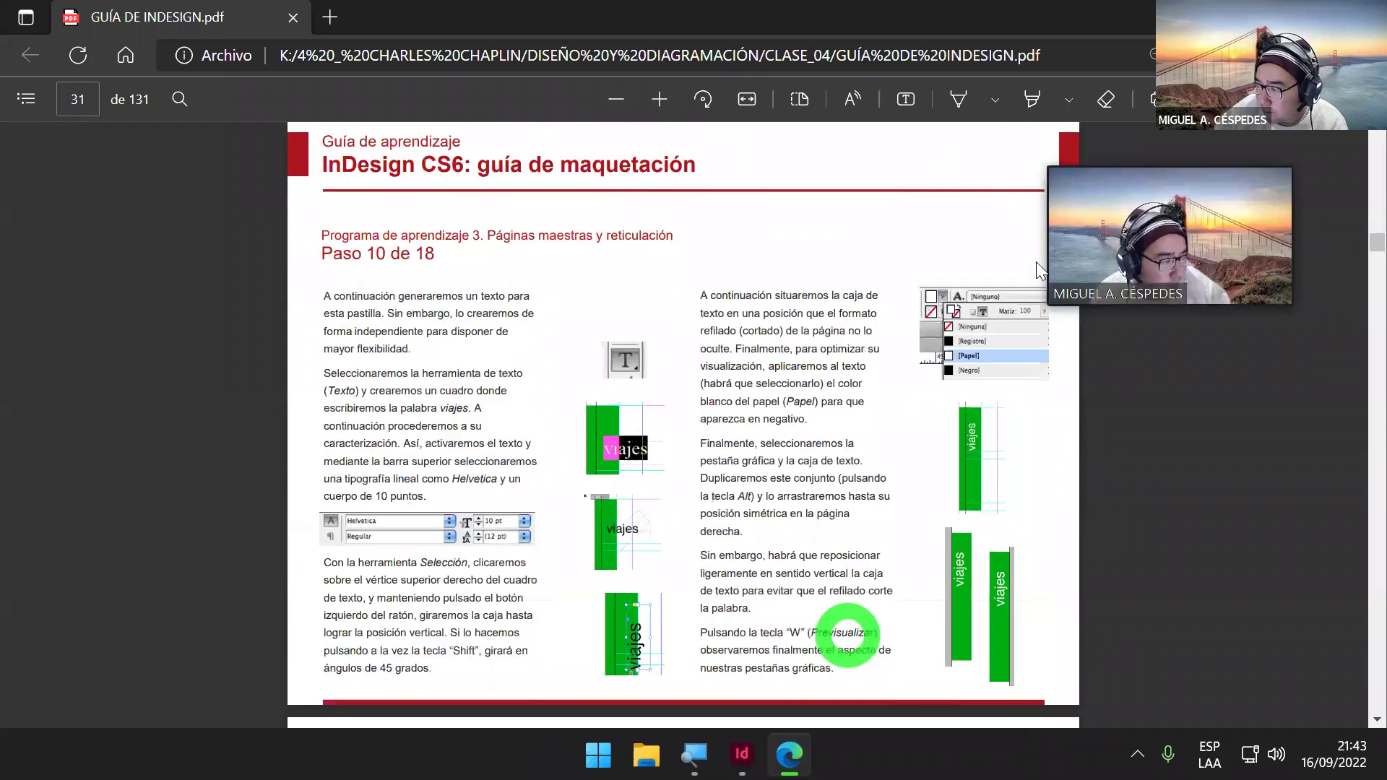
Step: Switch back to InDesign and set the green rectangle's width value (An) to 5 cm
{"action": "key", "text": "alt+Tab"}
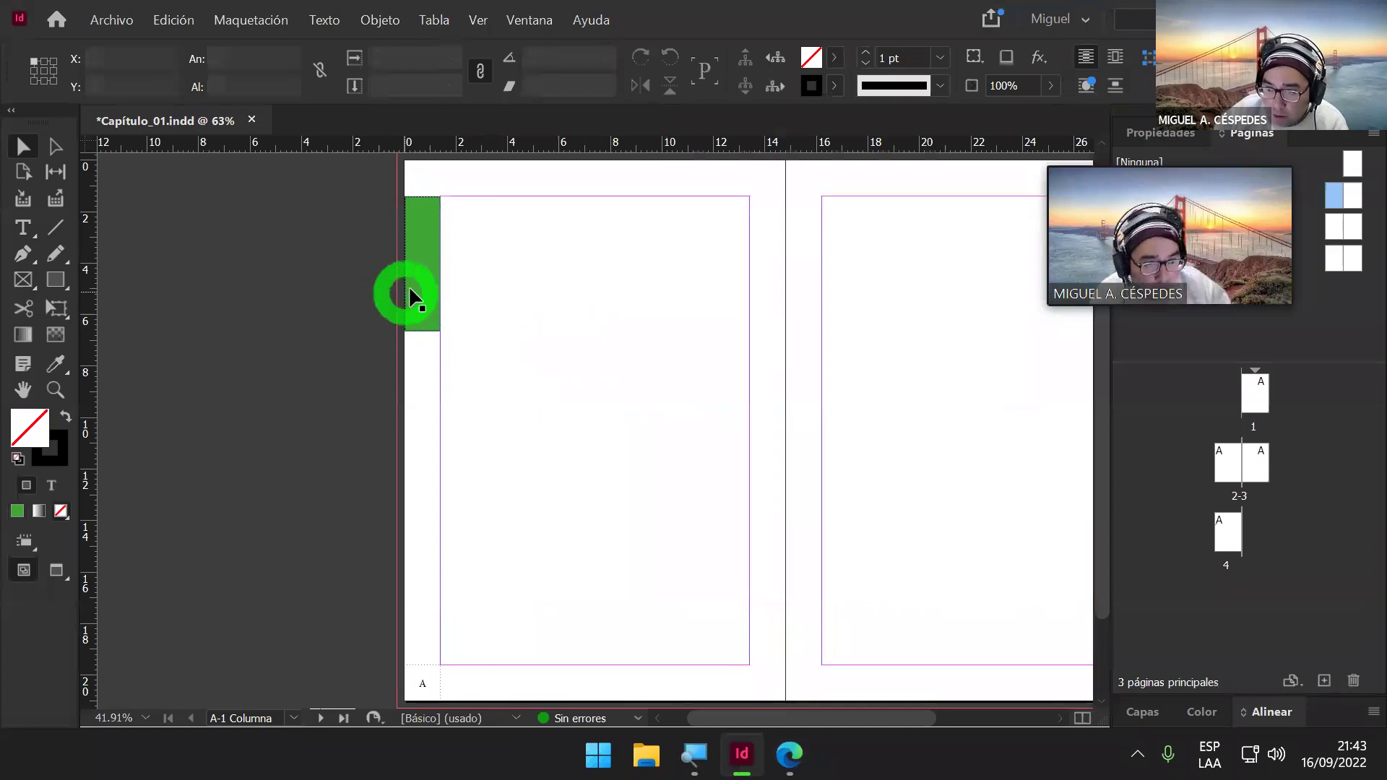
{"action": "double_click", "coordinate": [250, 57]}
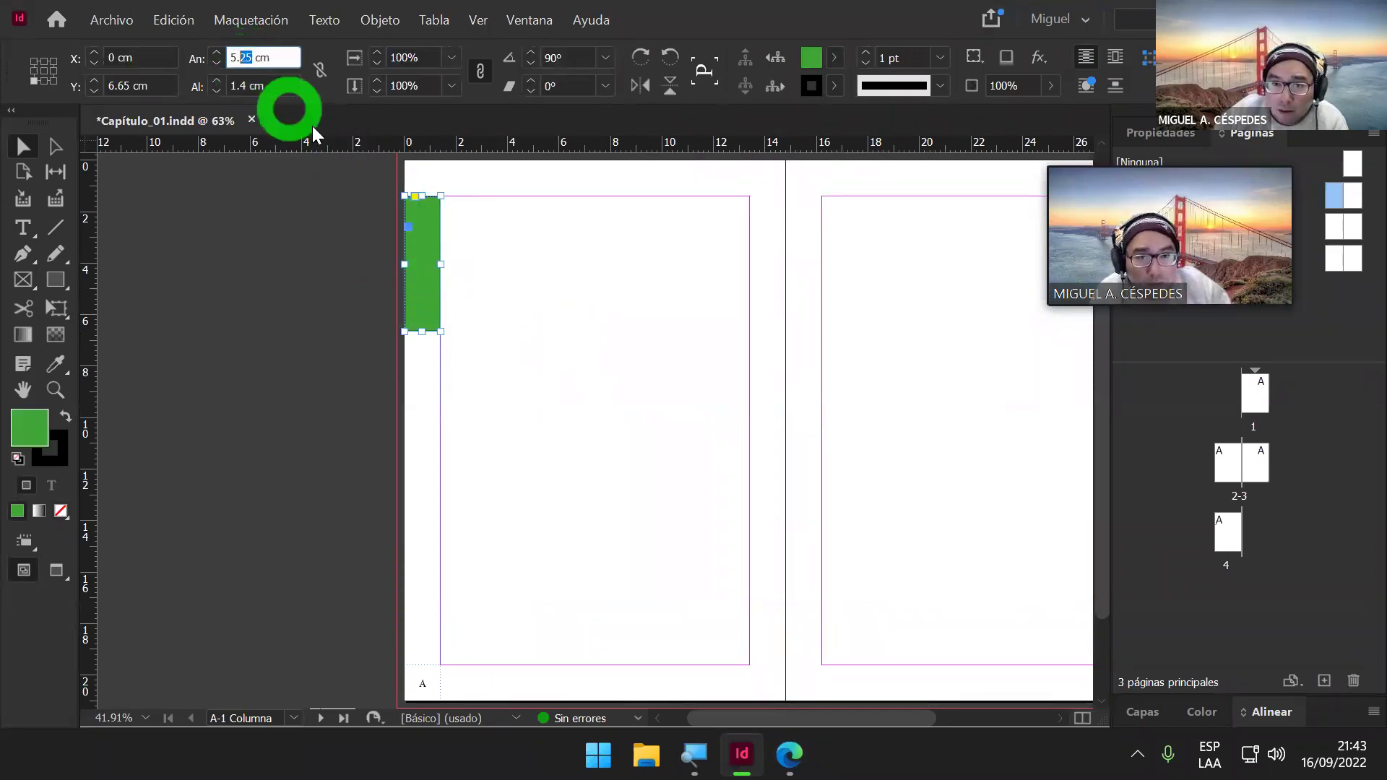
{"action": "key", "text": "BackSpace"}
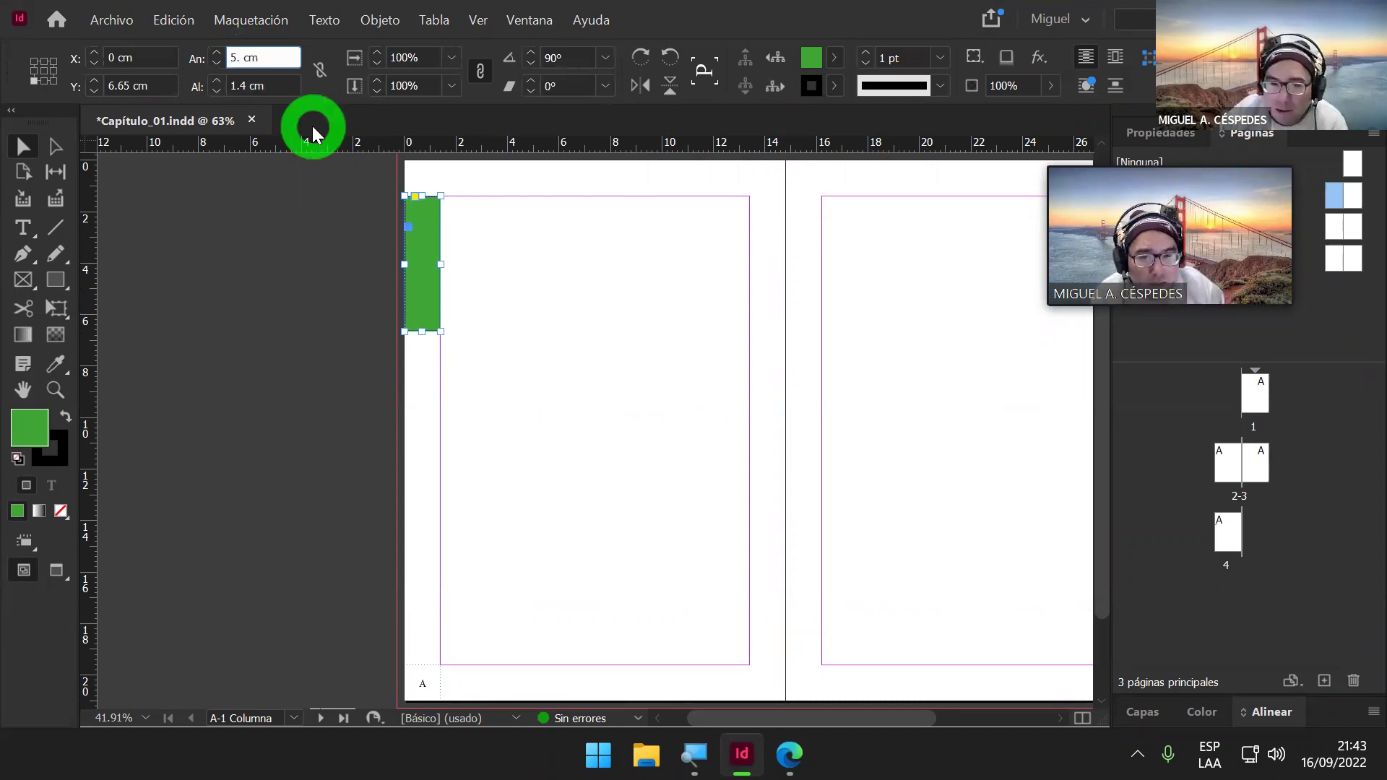
{"action": "key", "text": "Return"}
Step: Nudge the green rectangle up to Y 6.4 cm so its upper edge meets the top margin guide
{"action": "key", "text": "Up"}
{"action": "key", "text": "Up"}
{"action": "key", "text": "Up"}
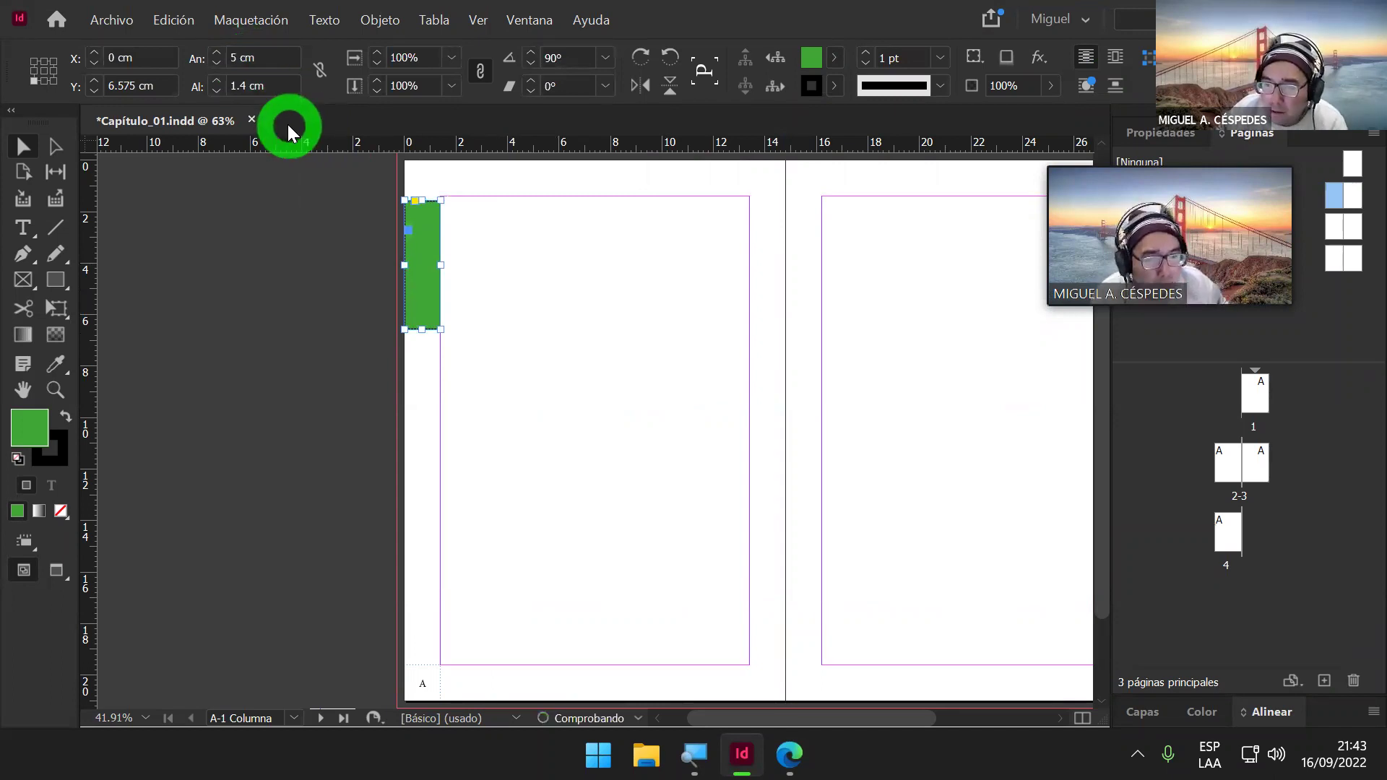
{"action": "key", "text": "Up"}
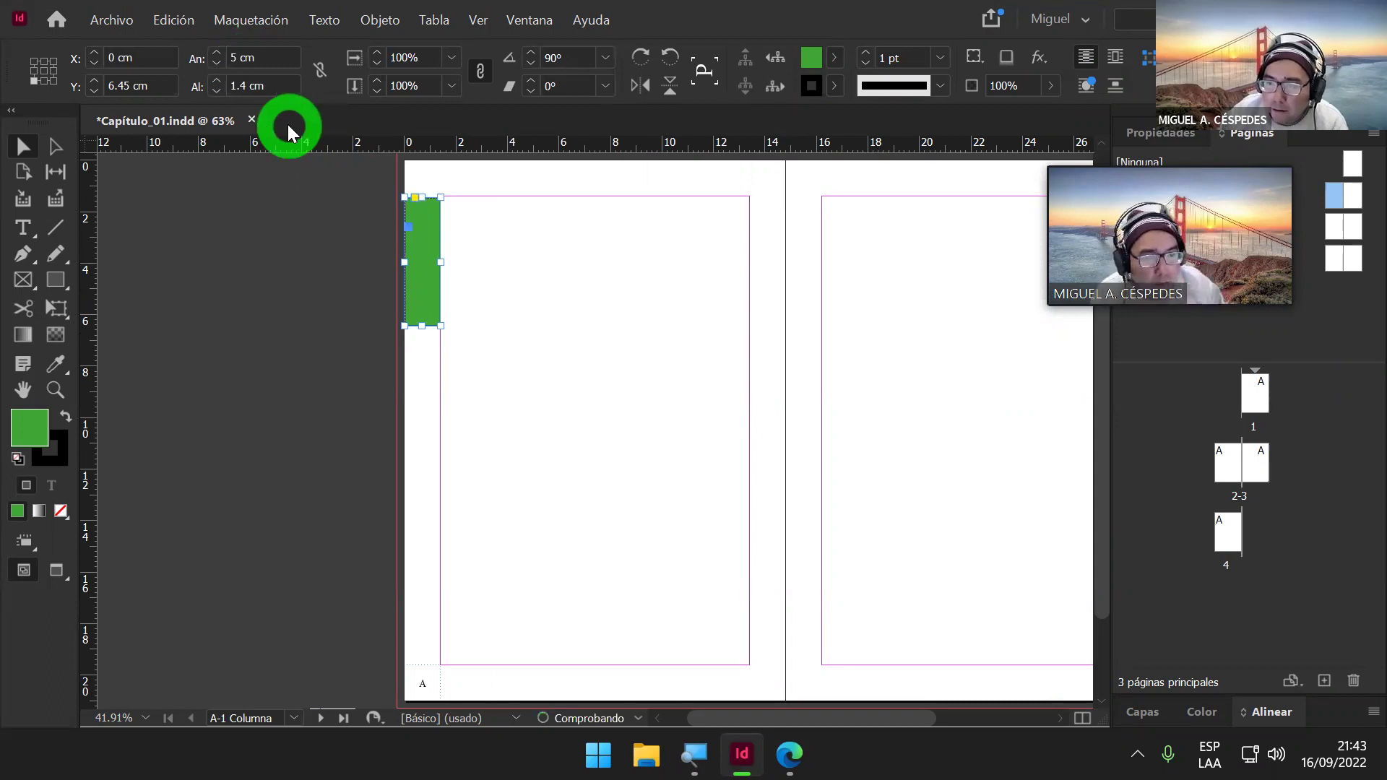
{"action": "left_click", "coordinate": [509, 236]}
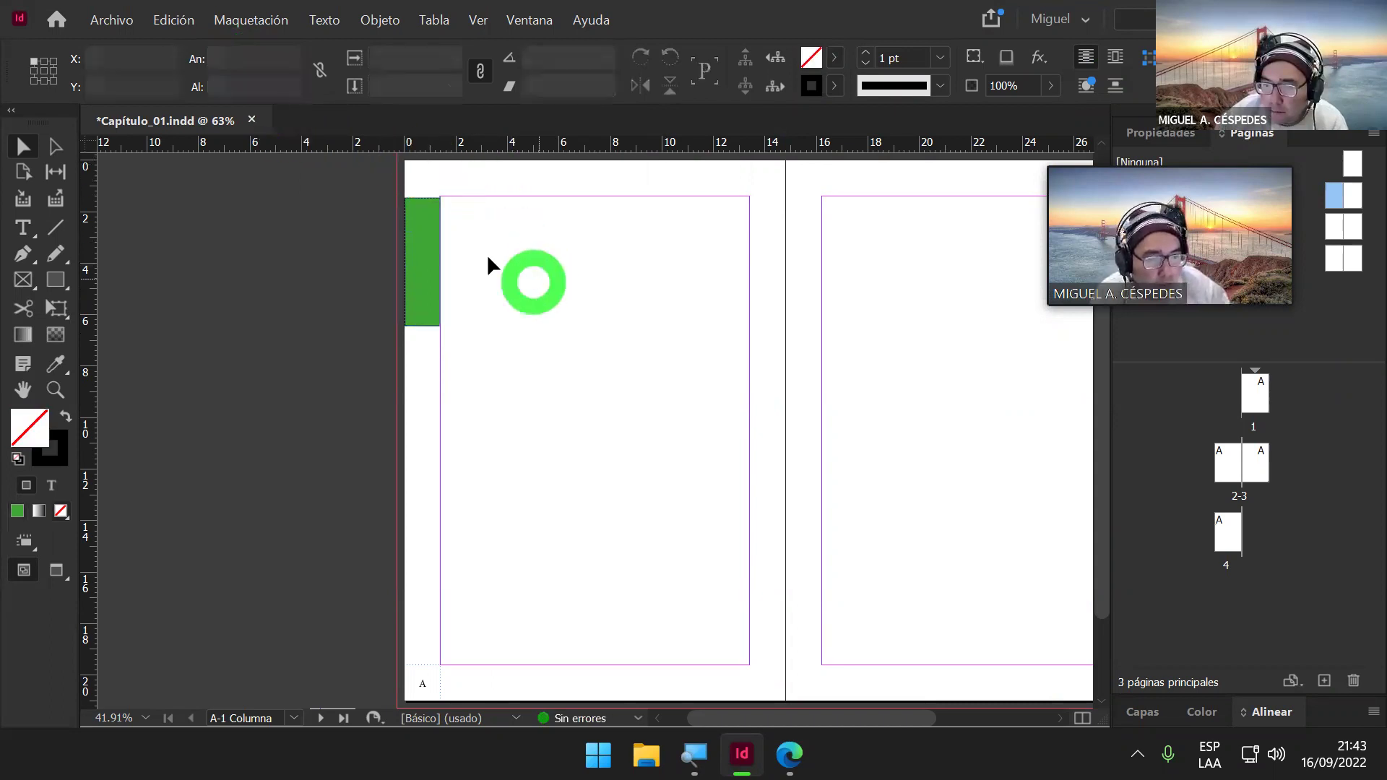
{"action": "scroll", "coordinate": [437, 271], "scroll_direction": "up", "scroll_amount": 1}
{"action": "scroll", "coordinate": [505, 283], "scroll_direction": "up", "scroll_amount": 3}
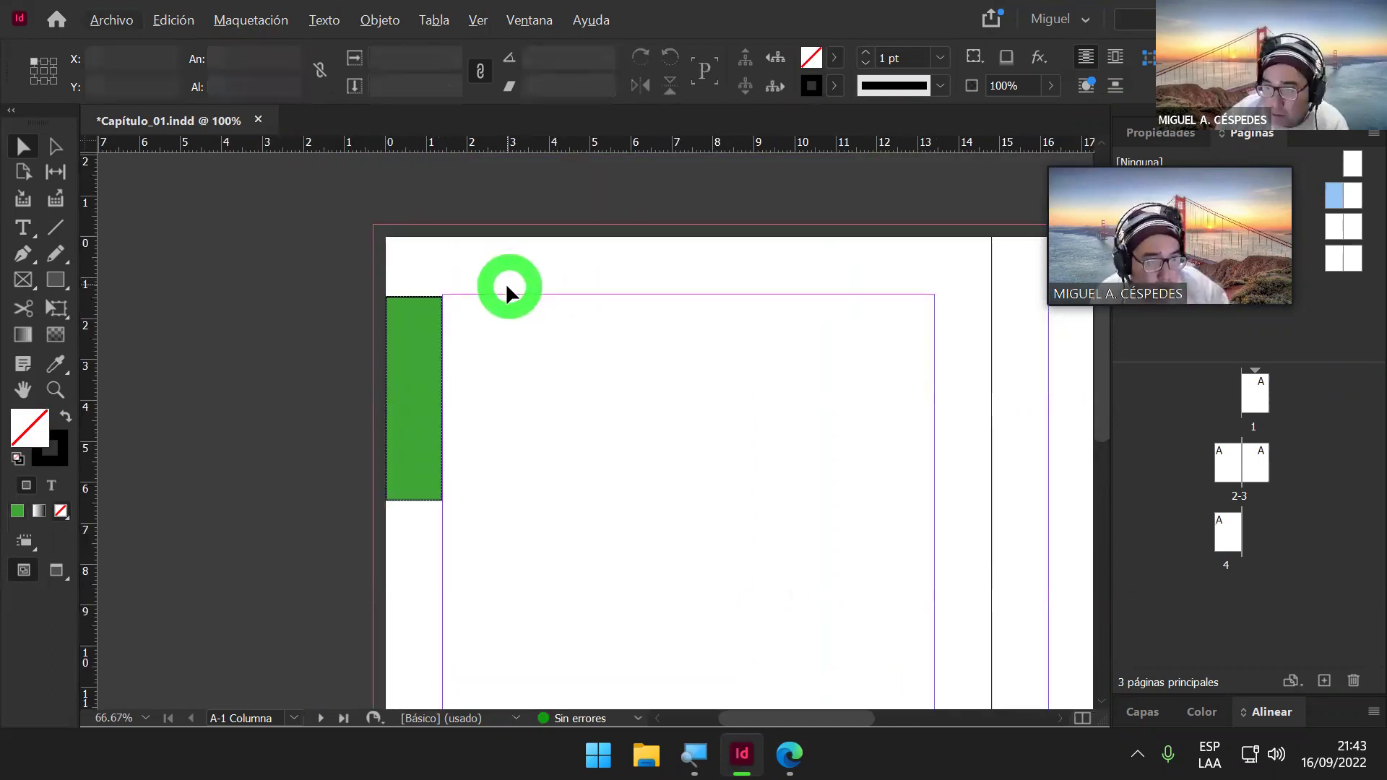
{"action": "scroll", "coordinate": [497, 383], "scroll_direction": "up", "scroll_amount": 1}
{"action": "left_click", "coordinate": [352, 422]}
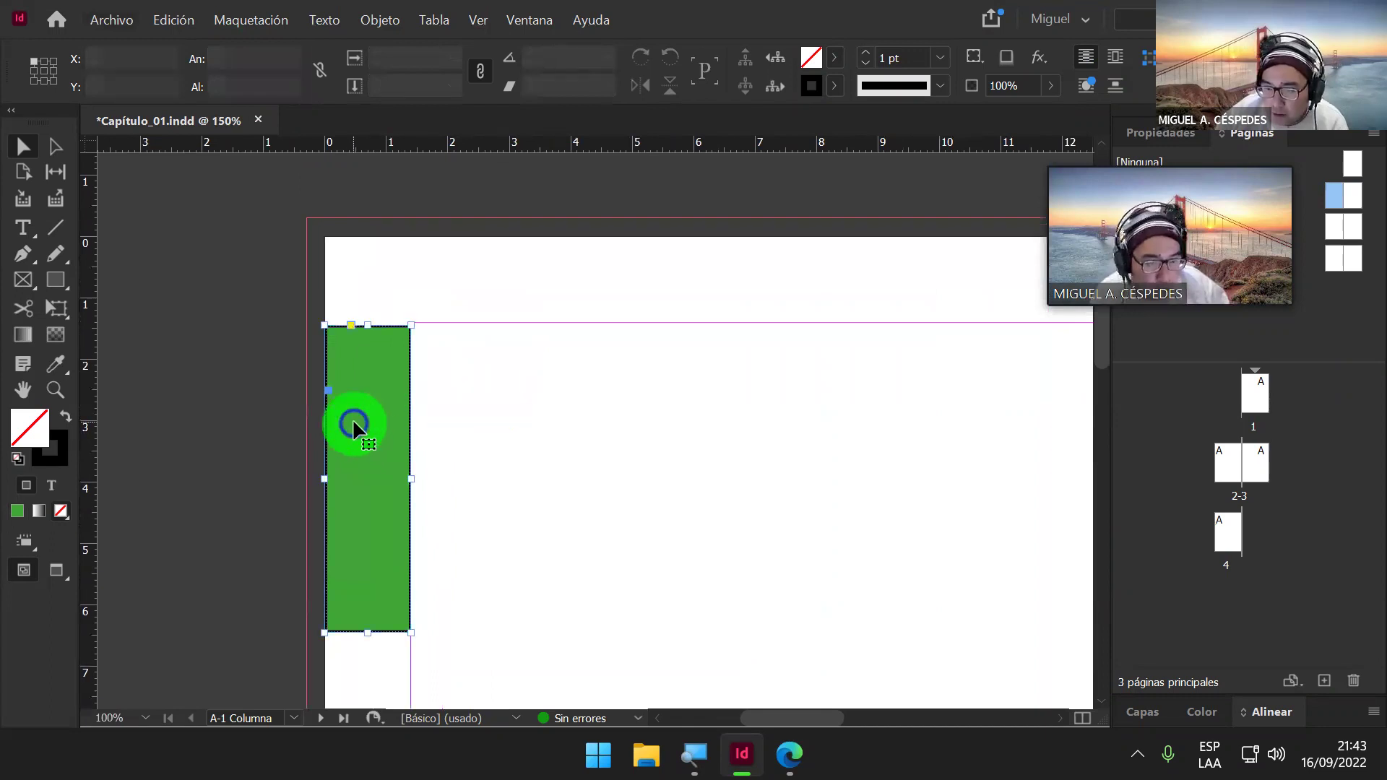
{"action": "left_click", "coordinate": [454, 426]}
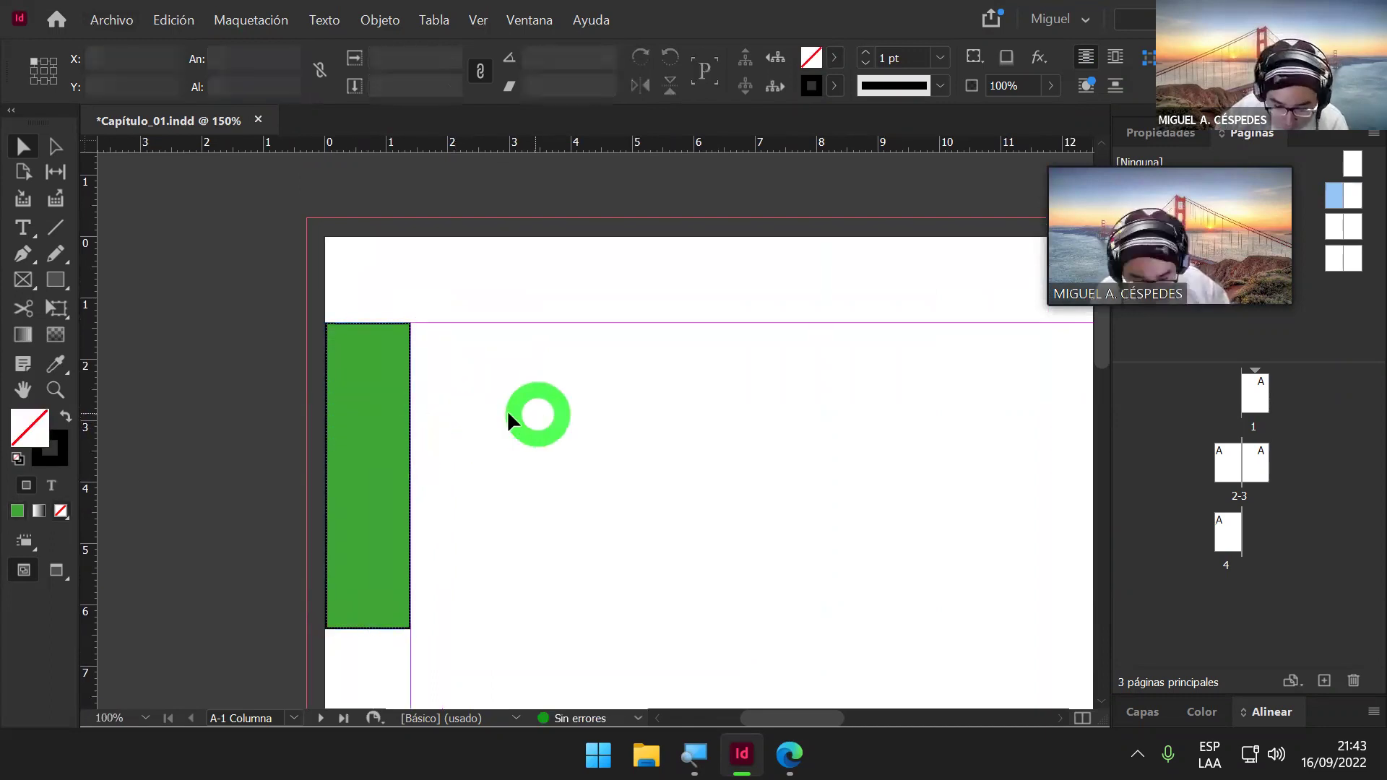
Step: Try removing the green rectangle's black outline by setting its stroke to [Ninguna]
{"action": "left_click", "coordinate": [399, 414]}
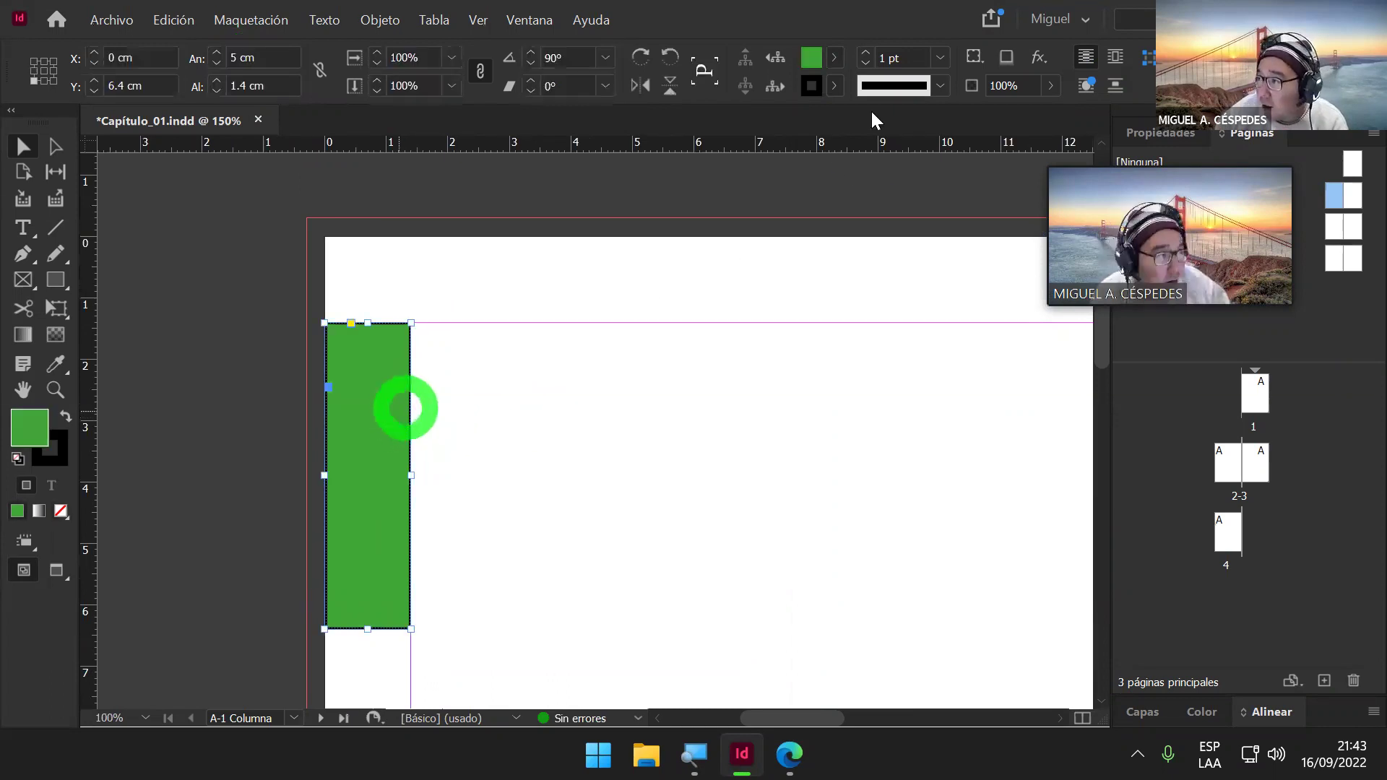
{"action": "left_click", "coordinate": [835, 85]}
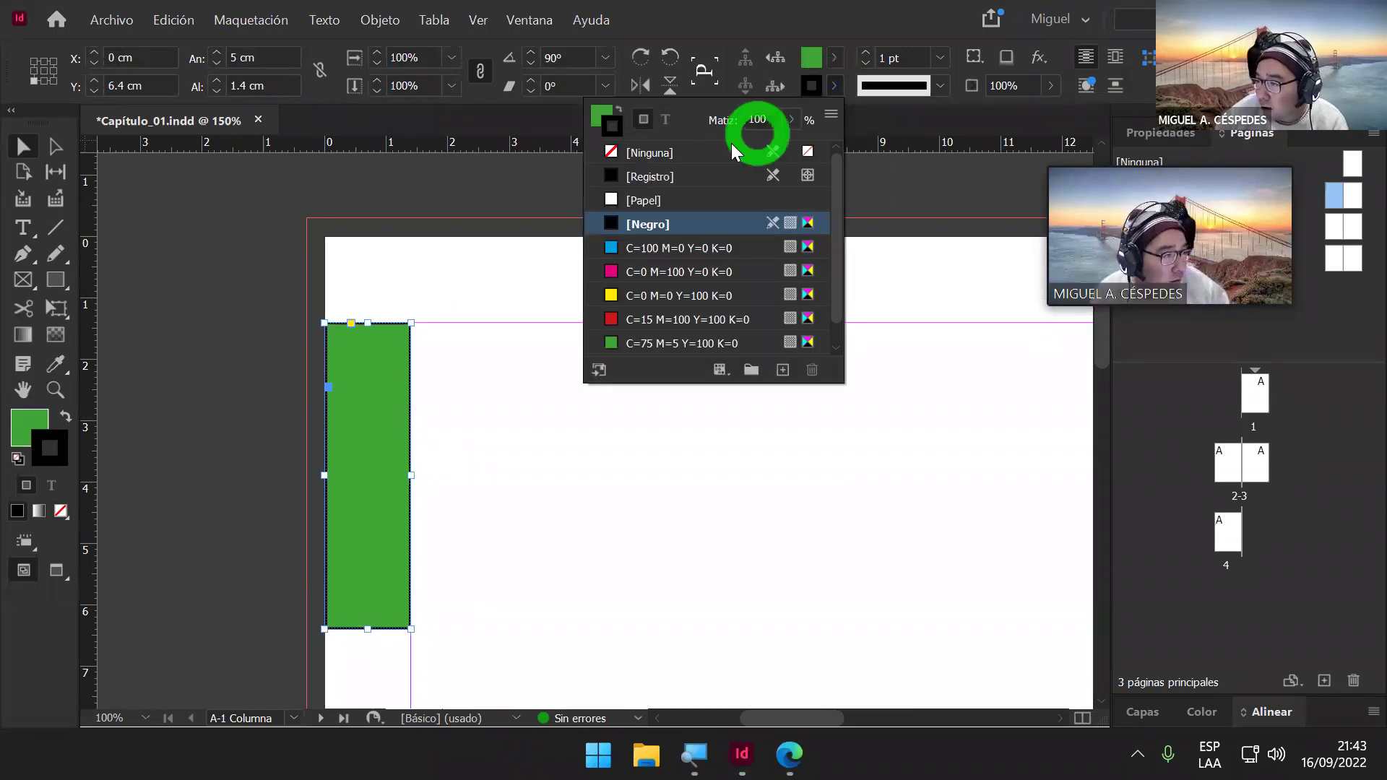
{"action": "left_click", "coordinate": [674, 154]}
{"action": "left_click", "coordinate": [567, 369]}
{"action": "left_click", "coordinate": [390, 420]}
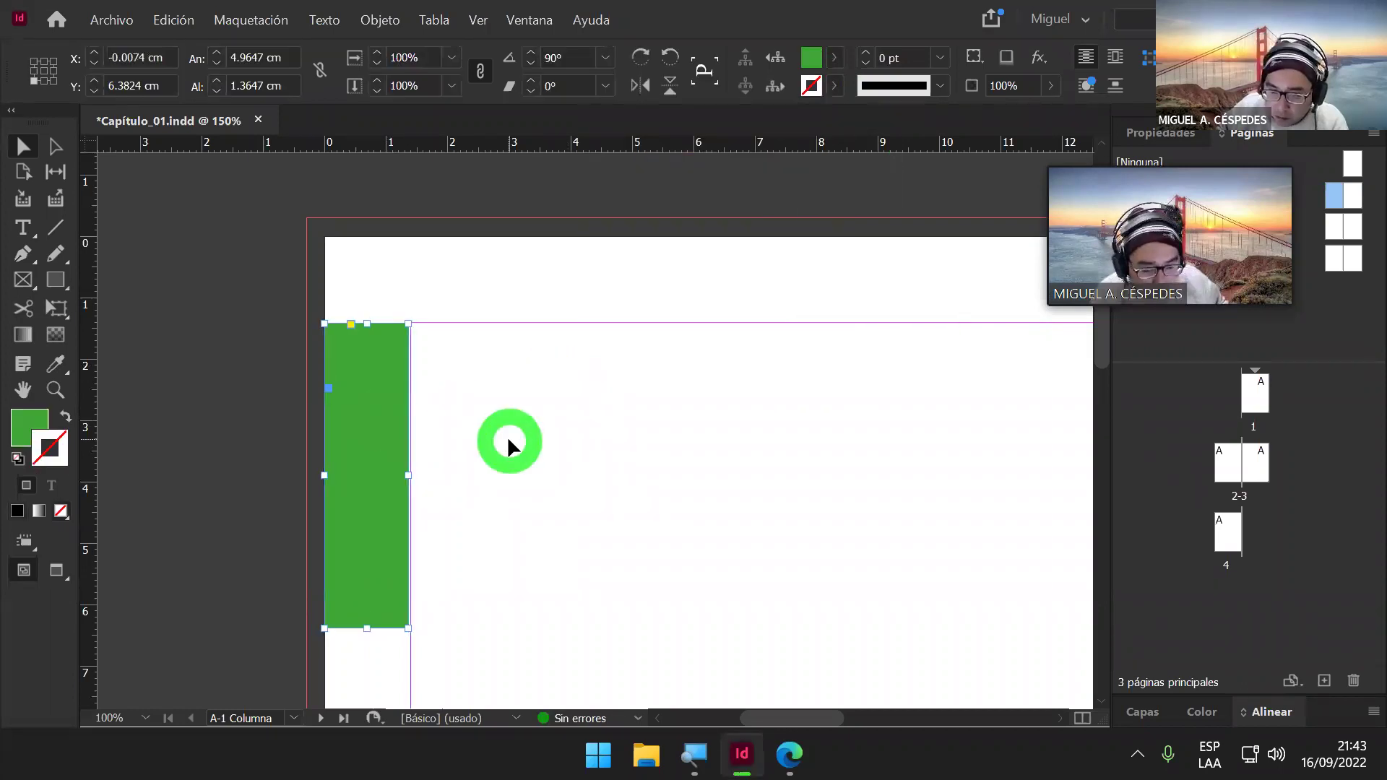
{"action": "key", "text": "Right"}
{"action": "key", "text": "Left"}
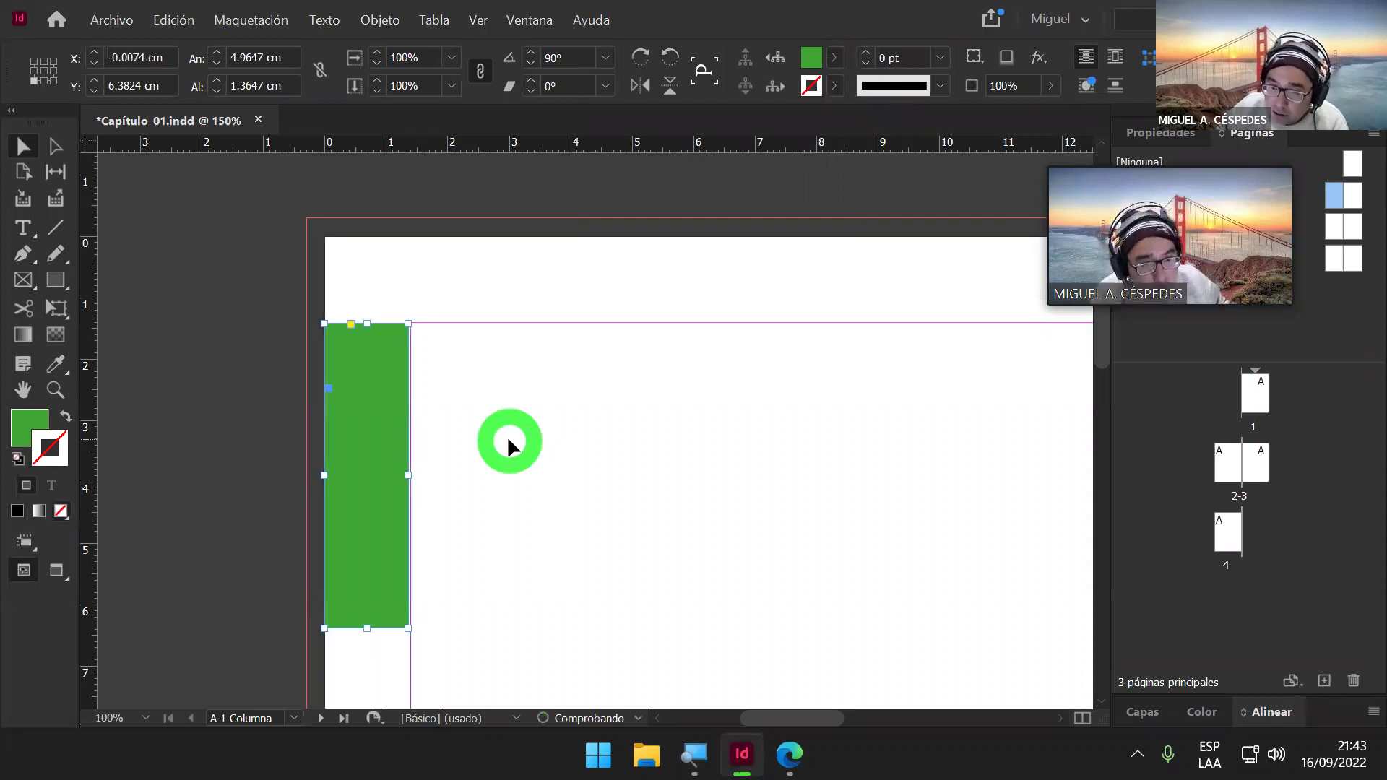
Step: Set the green rectangle's stroke to the C=75 M=5 Y=100 K=0 swatch and fine-tune its position to Y 6.375 cm
{"action": "left_click", "coordinate": [831, 85]}
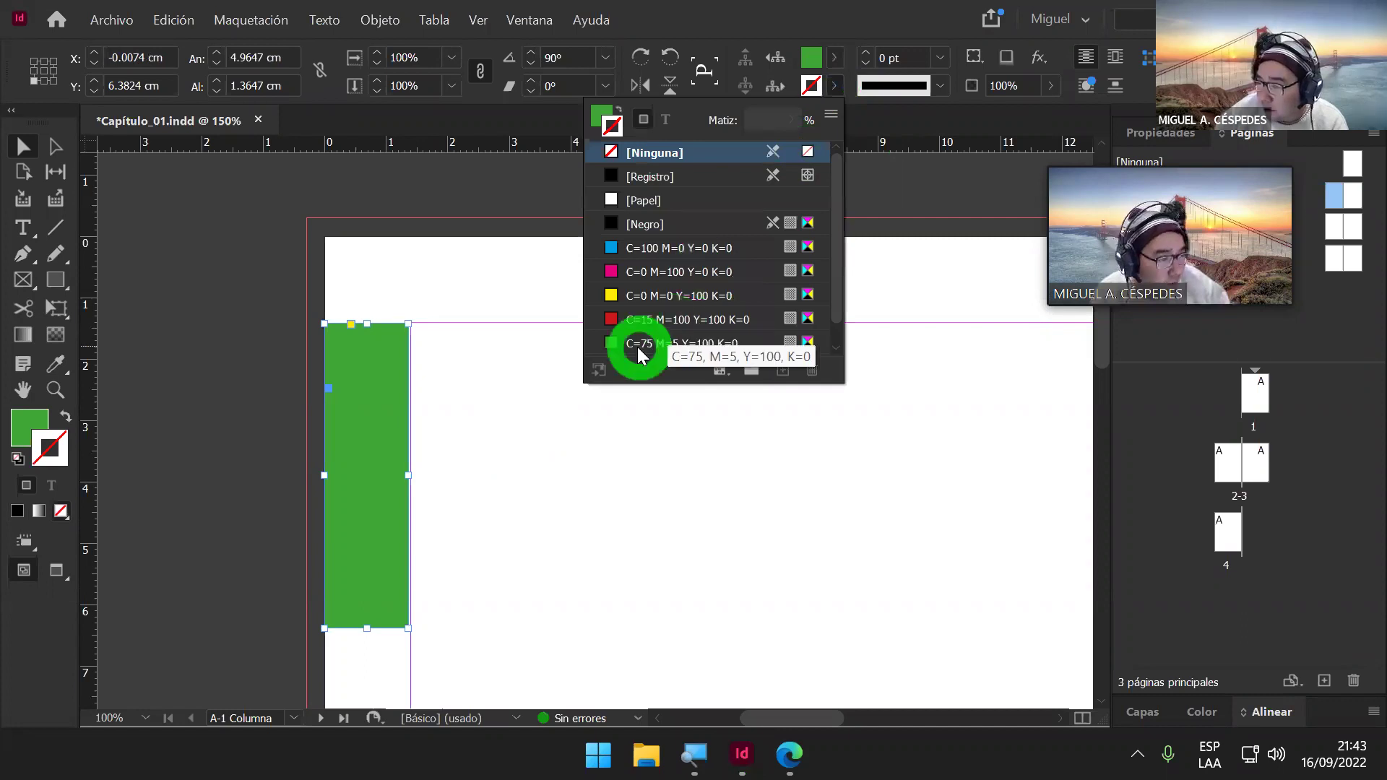
{"action": "left_click", "coordinate": [639, 354]}
{"action": "left_click", "coordinate": [500, 376]}
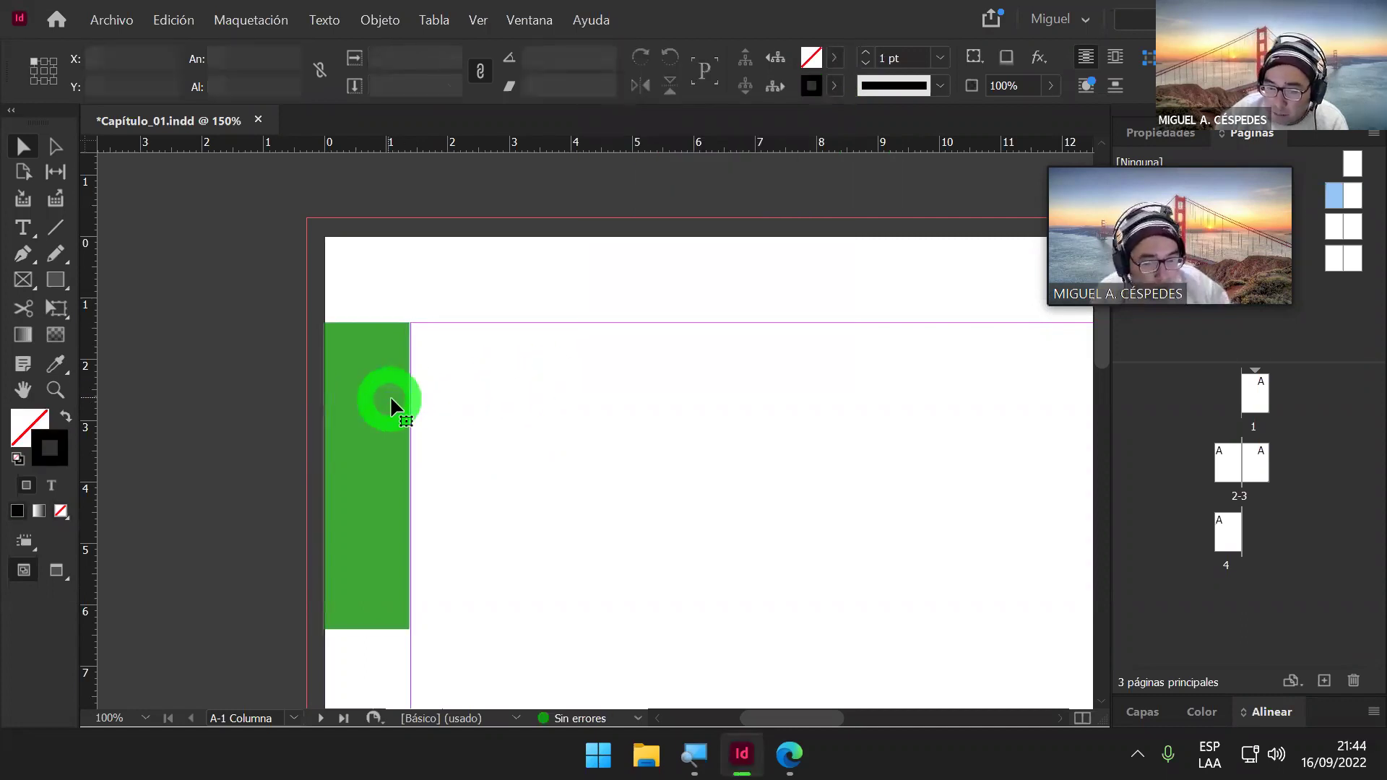
{"action": "left_click", "coordinate": [390, 405]}
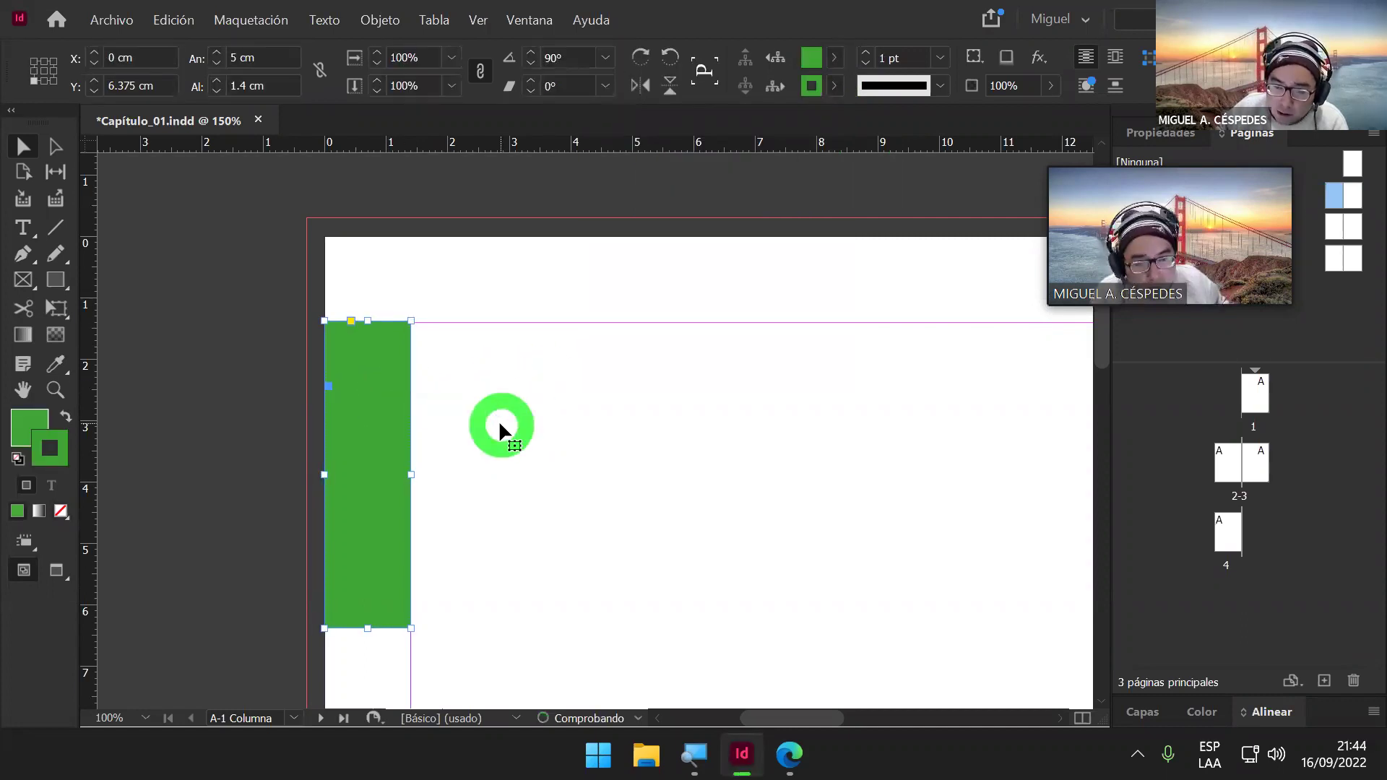
{"action": "left_click", "coordinate": [501, 426]}
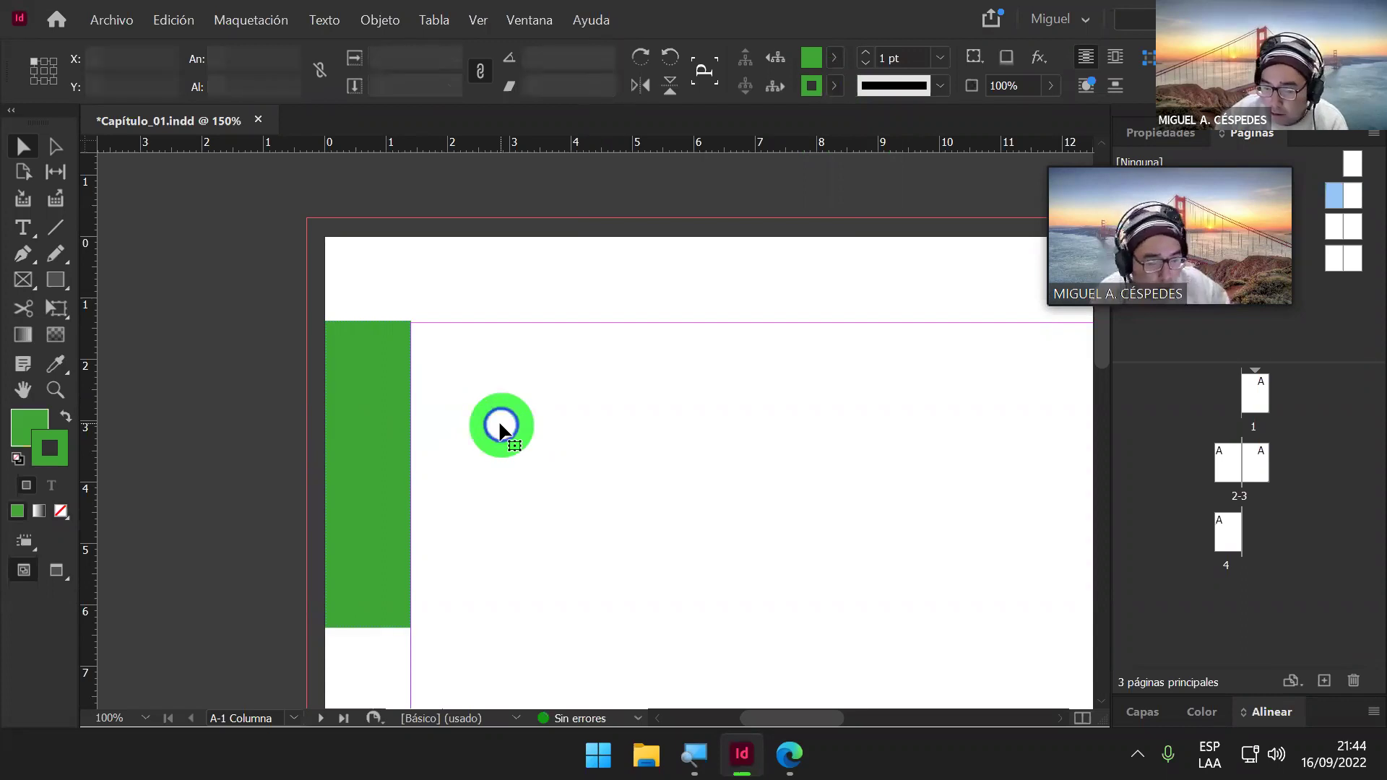
Step: Deselect the green rectangle and save Capítulo_01.indd
{"action": "left_click", "coordinate": [366, 407]}
{"action": "left_click", "coordinate": [898, 418]}
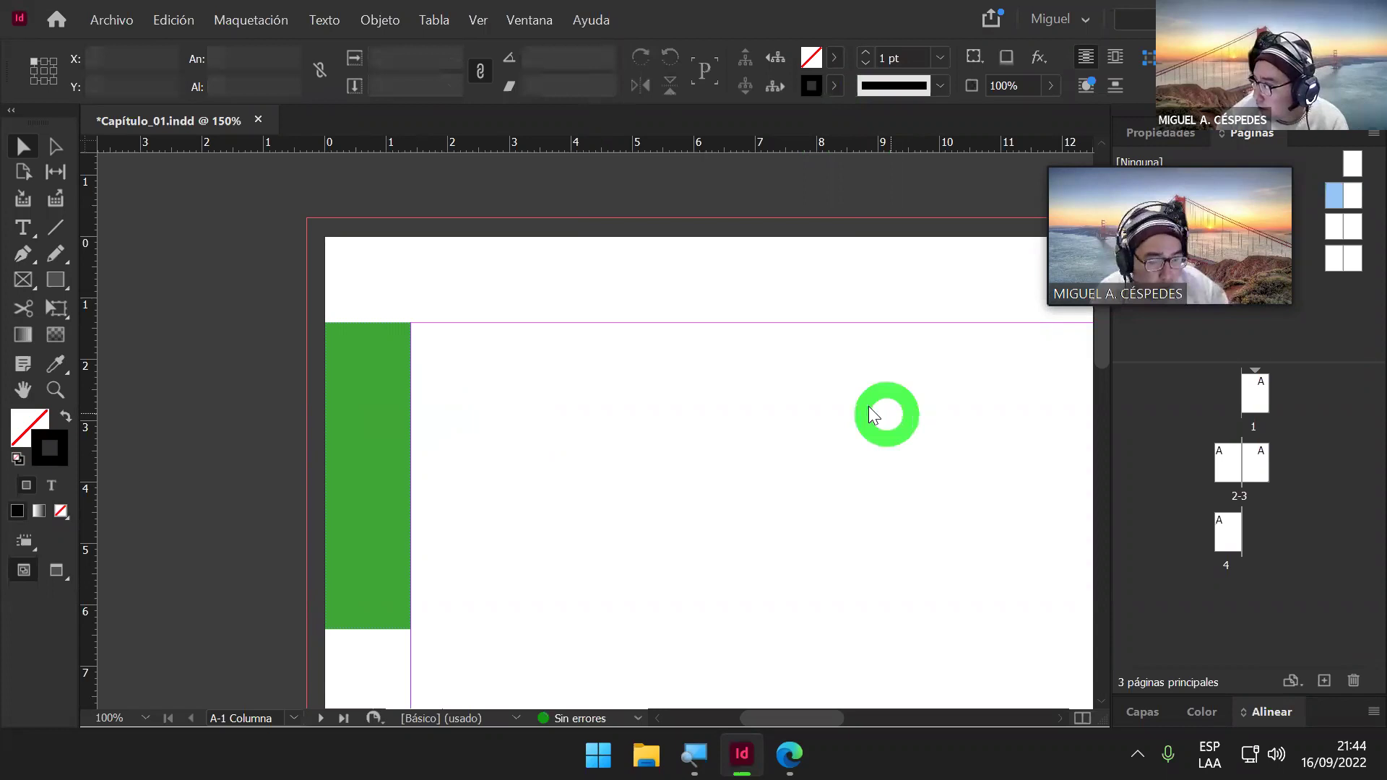
{"action": "left_click", "coordinate": [110, 20]}
{"action": "left_click", "coordinate": [193, 145]}
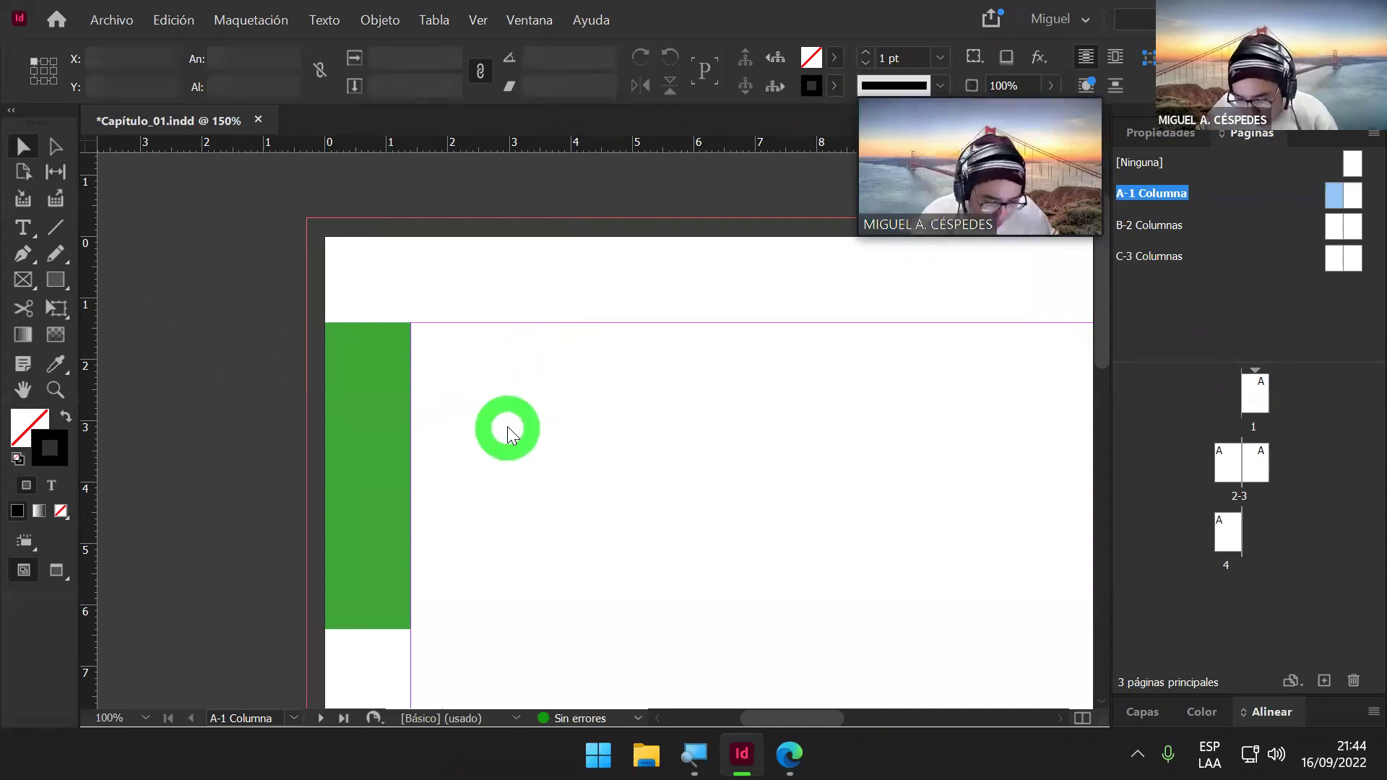
{"action": "key", "text": "ctrl+s"}
Step: Duplicate the green tab onto the right-hand master page, in the outer margin at the same height
{"action": "scroll", "coordinate": [574, 412], "scroll_direction": "down", "scroll_amount": 2}
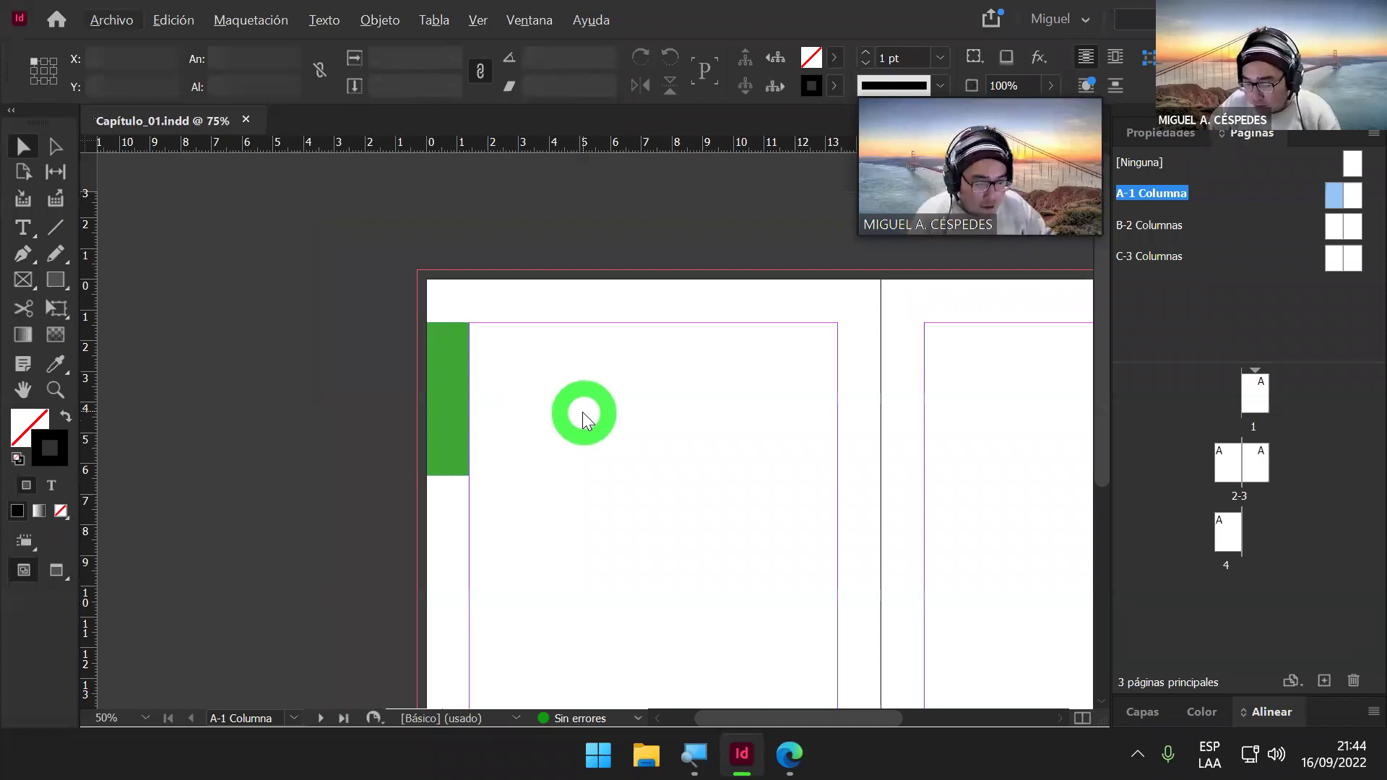
{"action": "scroll", "coordinate": [583, 412], "scroll_direction": "down", "scroll_amount": 1}
{"action": "left_click_drag", "start_coordinate": [436, 328], "coordinate": [1009, 333]}
{"action": "left_click", "coordinate": [846, 344]}
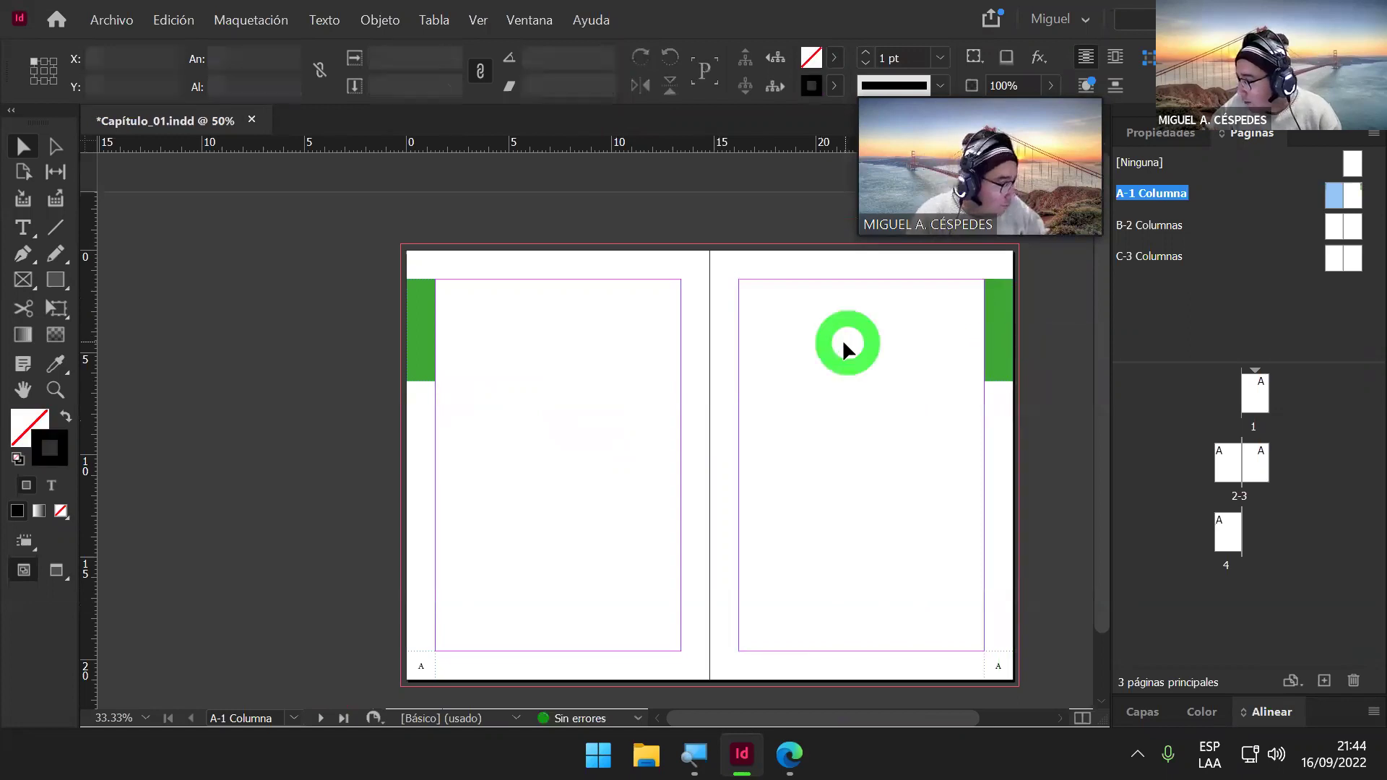
Step: Open page 1, check the green tab and page numbering on pages 1 to 4, and save the document
{"action": "double_click", "coordinate": [1254, 390]}
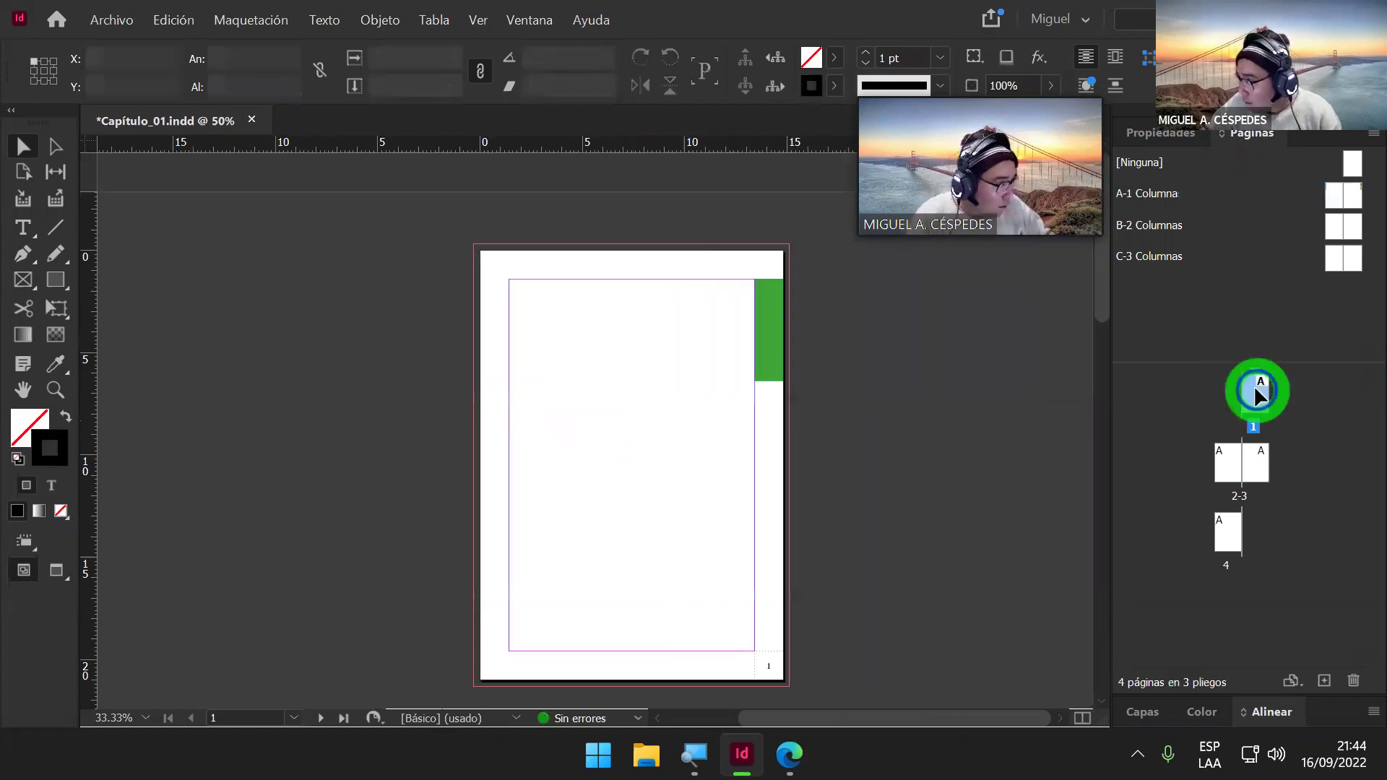
{"action": "scroll", "coordinate": [870, 397], "scroll_direction": "down", "scroll_amount": 1}
{"action": "scroll", "coordinate": [871, 398], "scroll_direction": "down", "scroll_amount": 10}
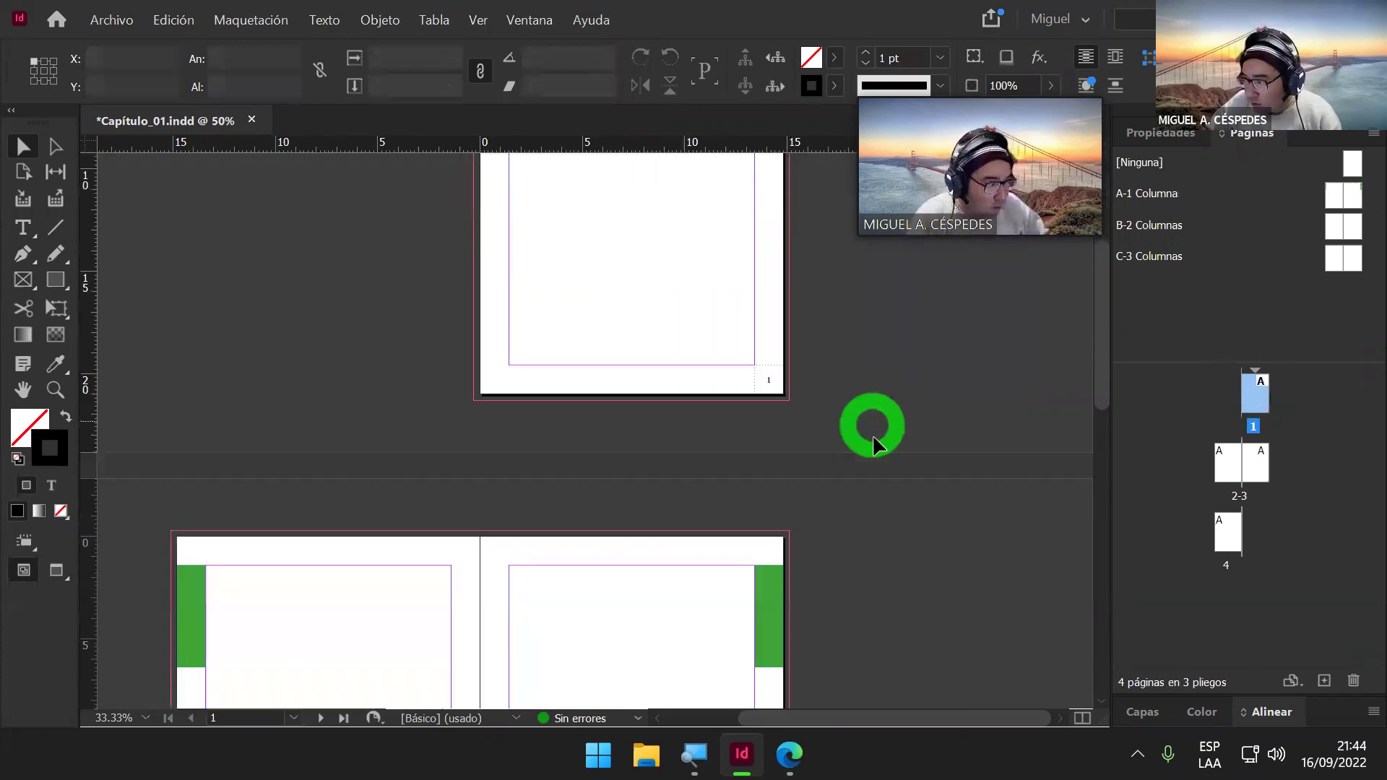
{"action": "scroll", "coordinate": [876, 447], "scroll_direction": "down", "scroll_amount": 6}
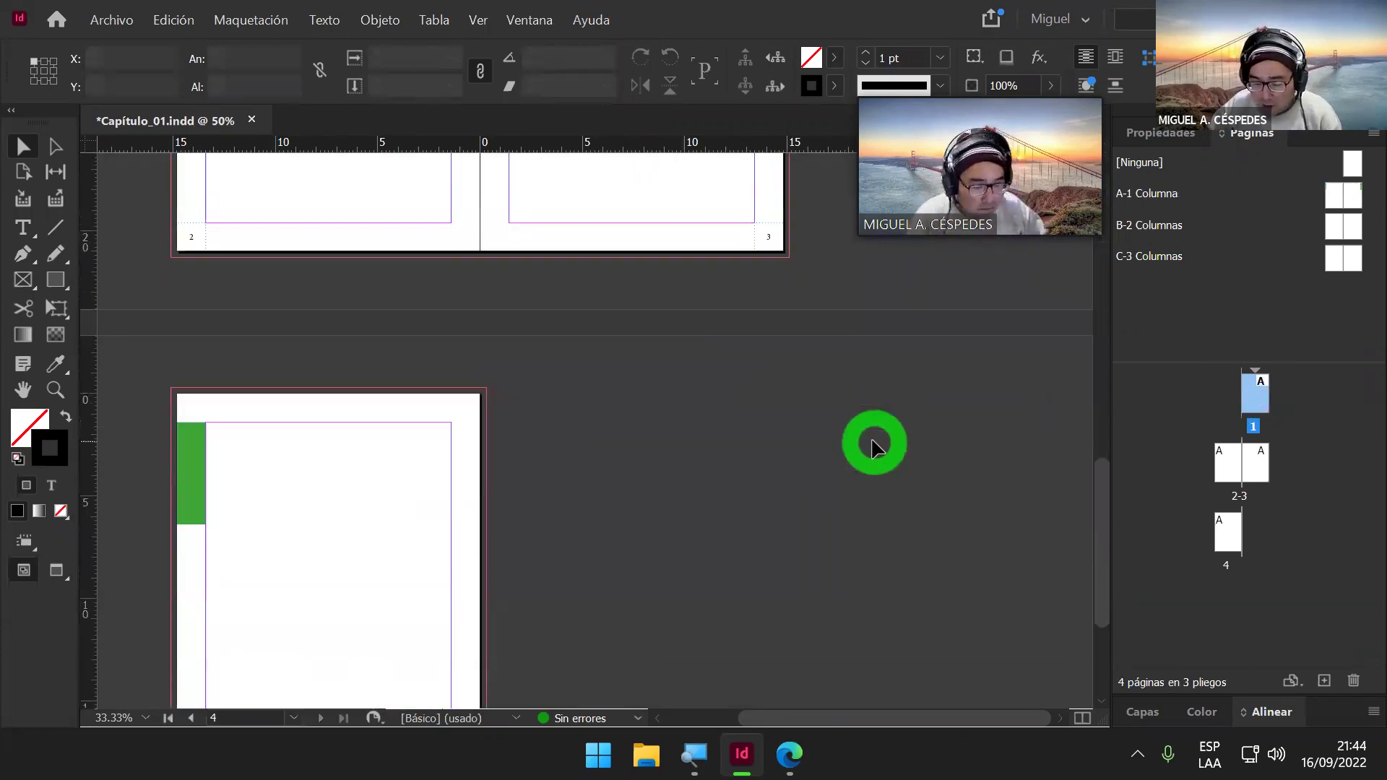
{"action": "scroll", "coordinate": [864, 460], "scroll_direction": "up", "scroll_amount": 8}
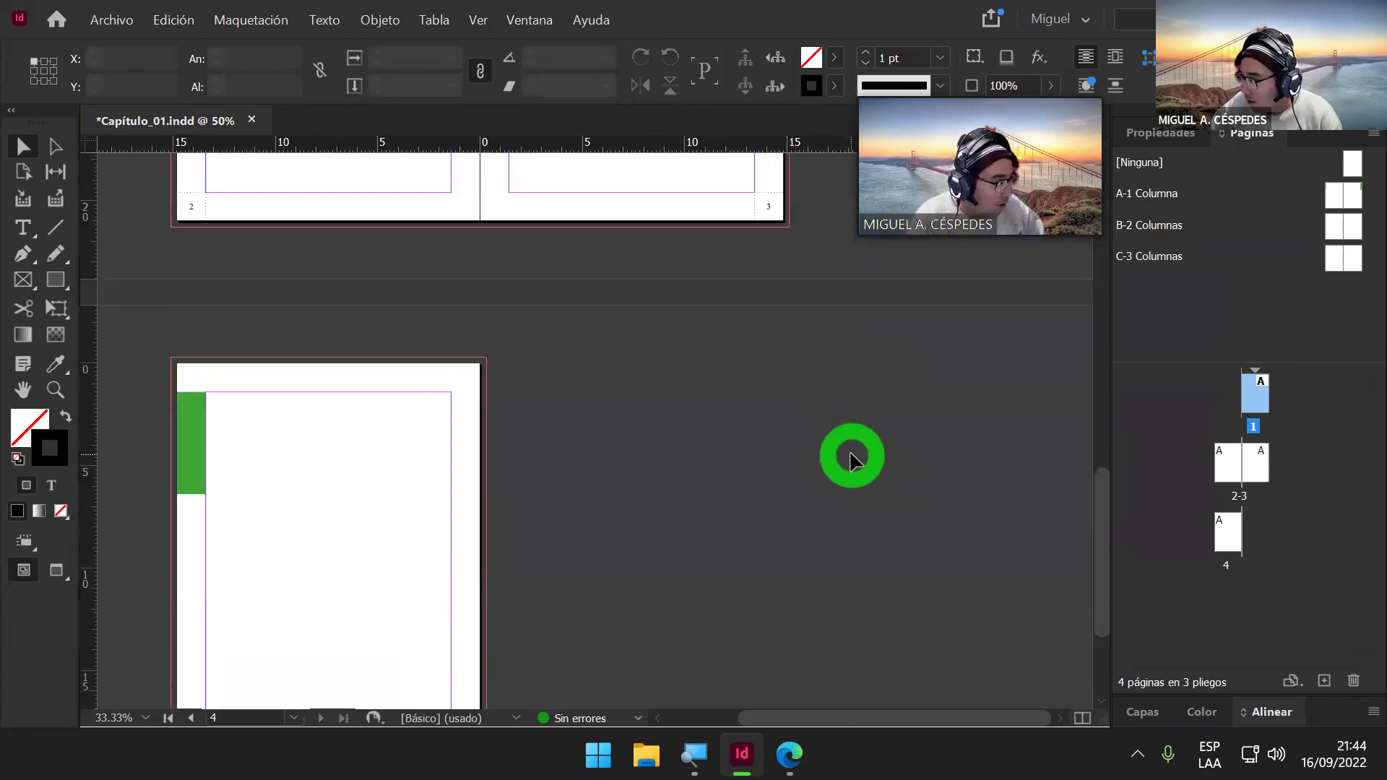
{"action": "scroll", "coordinate": [853, 459], "scroll_direction": "up", "scroll_amount": 8}
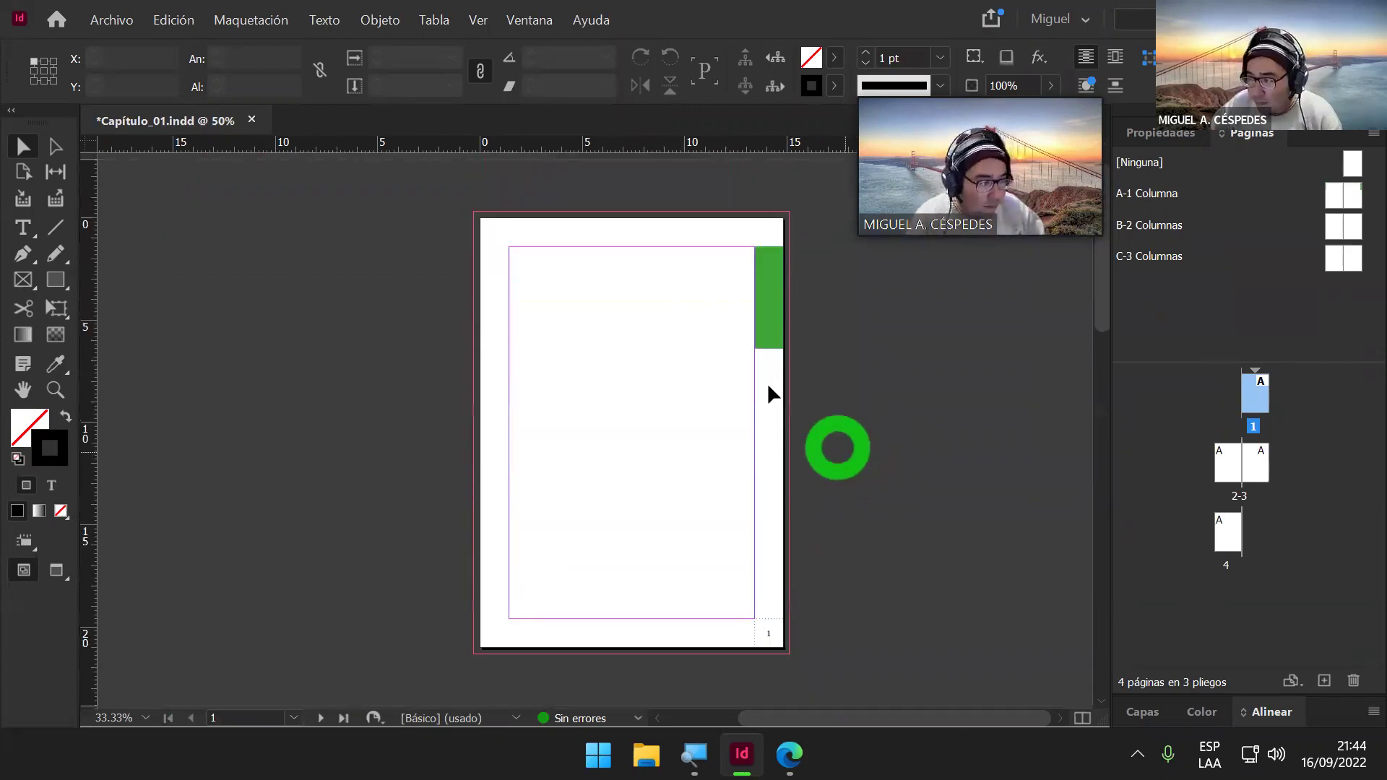
{"action": "left_click", "coordinate": [118, 26]}
{"action": "left_click", "coordinate": [210, 145]}
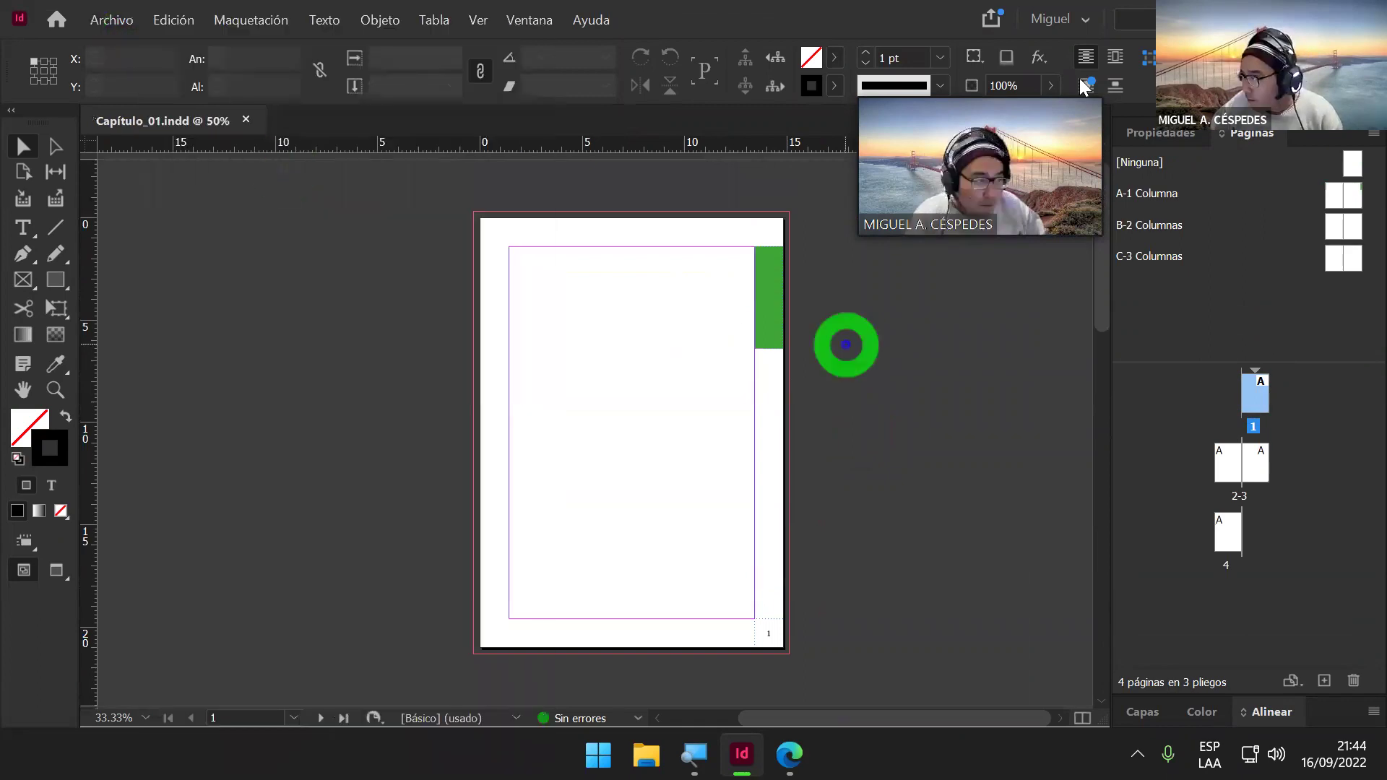
Step: Show all the document's pages at once, capture the screen, and switch to Paint to paste the capture into a blank image
{"action": "scroll", "coordinate": [867, 300], "scroll_direction": "down", "scroll_amount": 4}
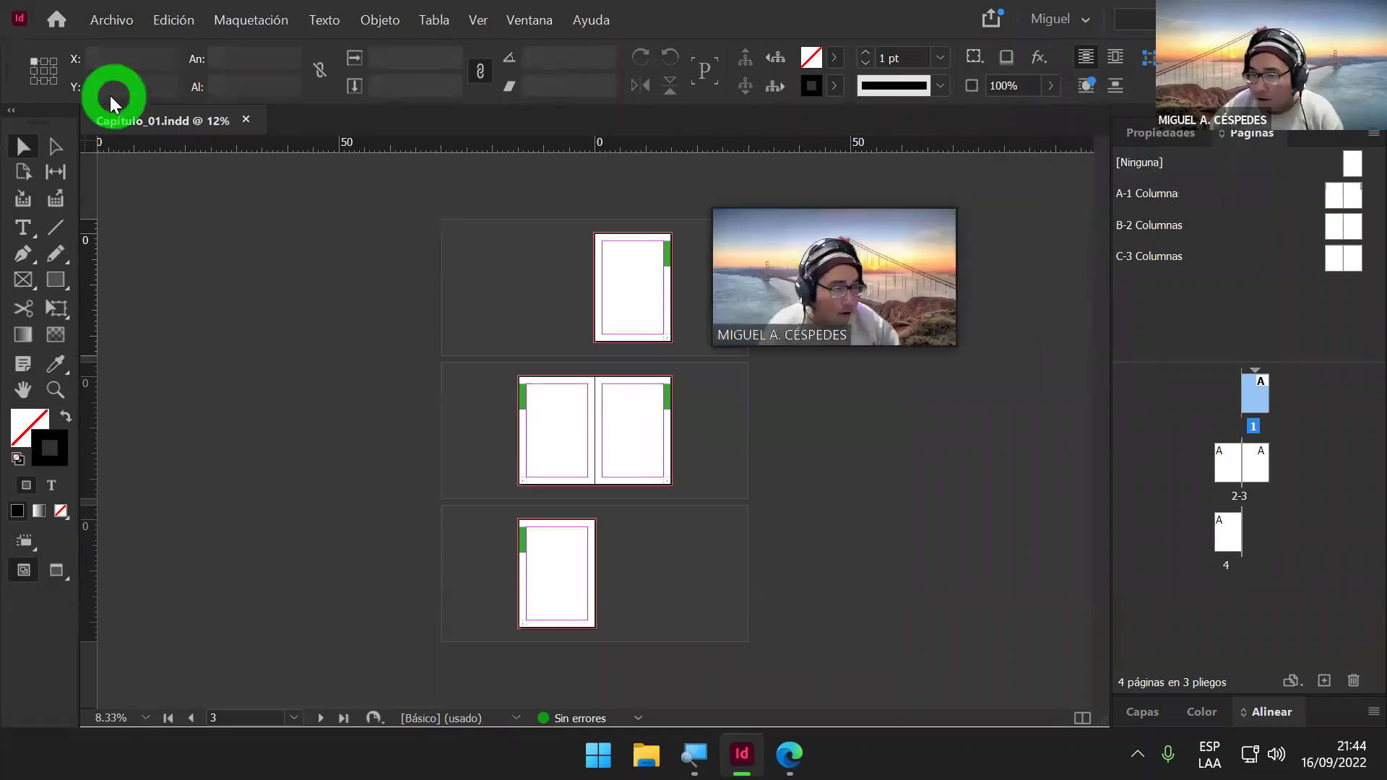
{"action": "right_click", "coordinate": [135, 120]}
{"action": "left_click", "coordinate": [110, 19]}
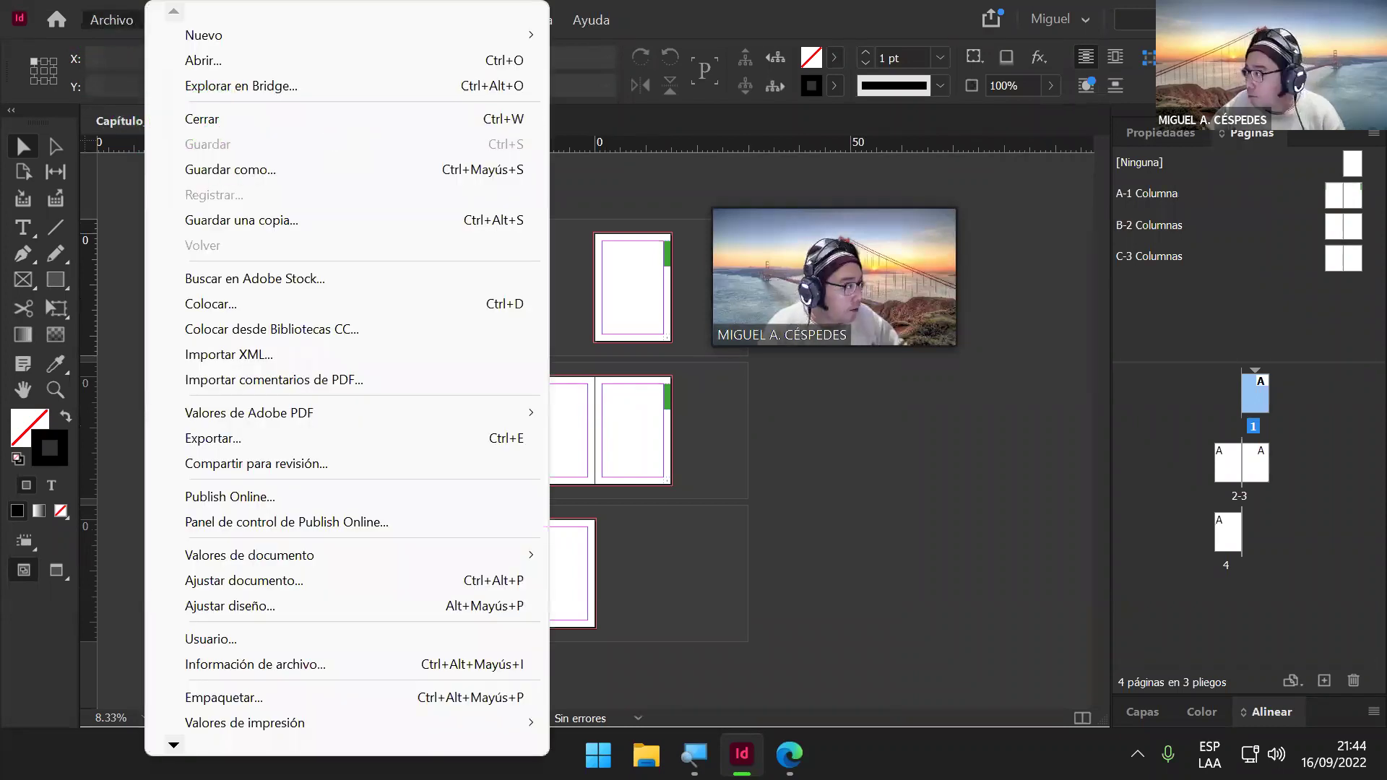
{"action": "key", "text": "super+d"}
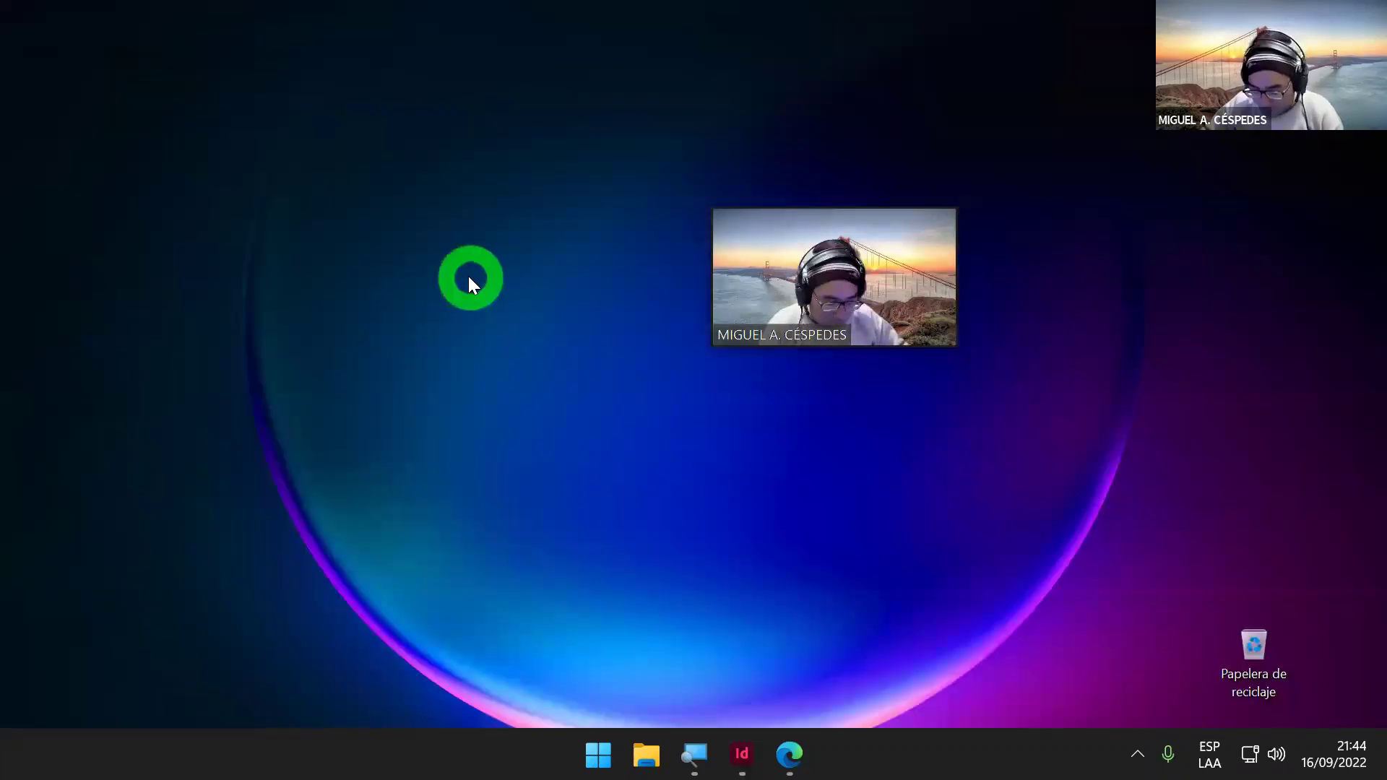
{"action": "key", "text": "super"}
{"action": "type", "text": "PAIN"}
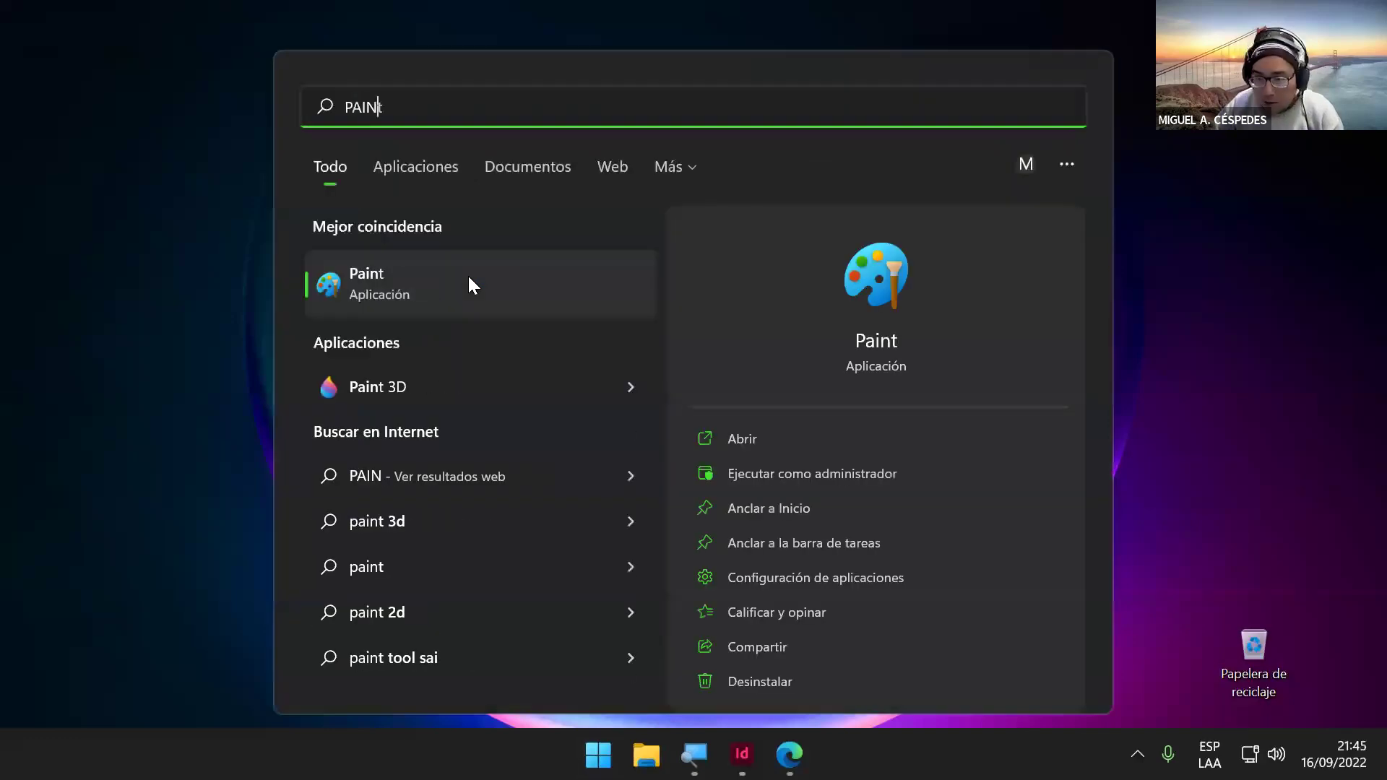
{"action": "left_click", "coordinate": [470, 279]}
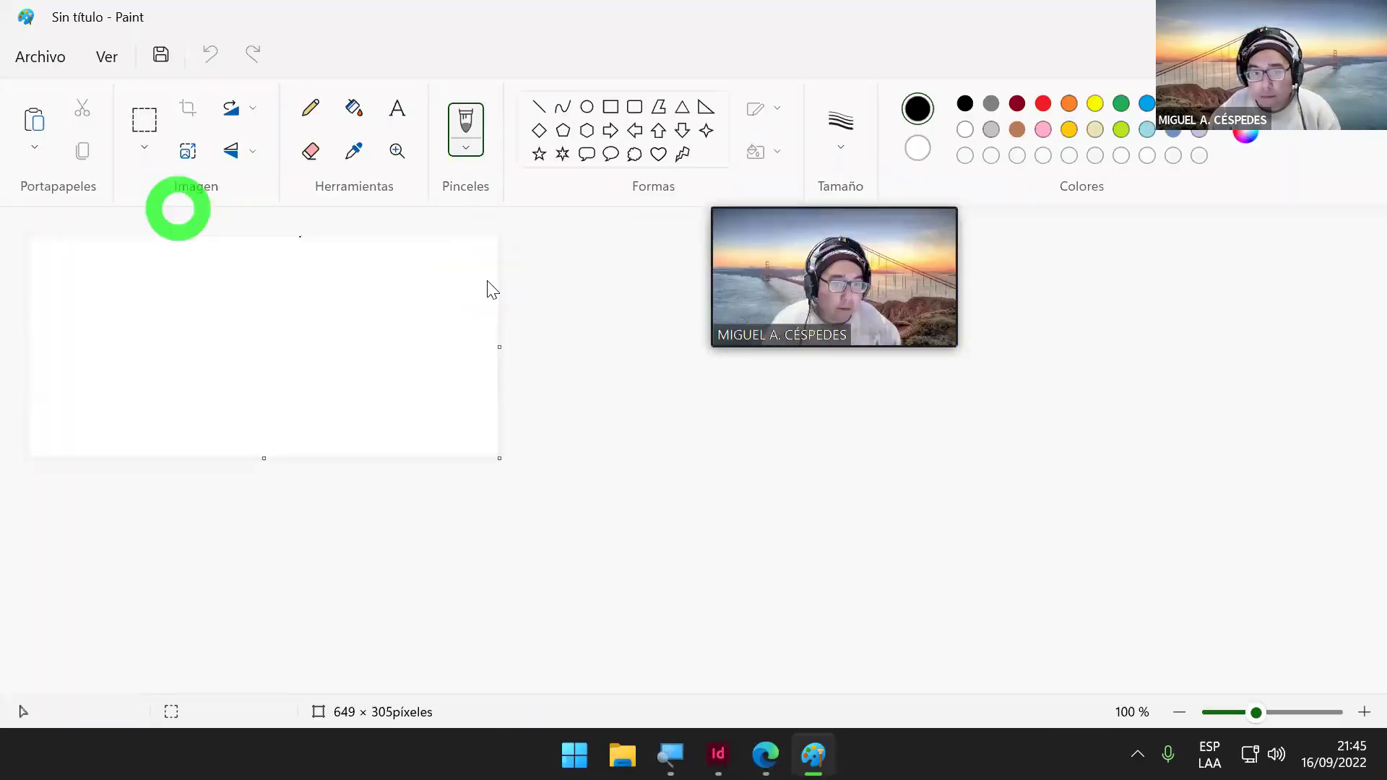
{"action": "left_click", "coordinate": [37, 115]}
Step: Try to save the captured image to the desktop (Escritorio) as a JPEG named ACTIVIDAD:N°04
{"action": "left_click", "coordinate": [161, 55]}
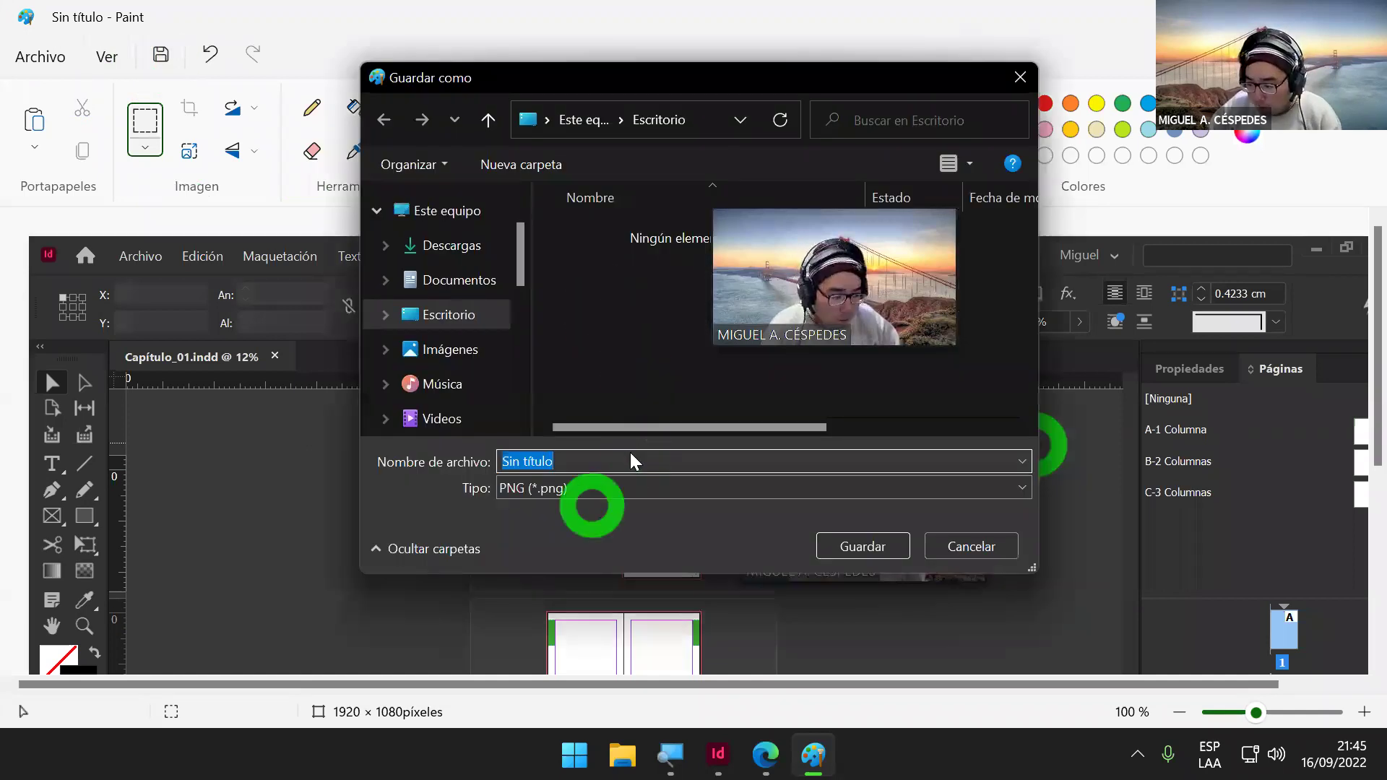
{"action": "left_click", "coordinate": [589, 495]}
{"action": "left_click", "coordinate": [571, 582]}
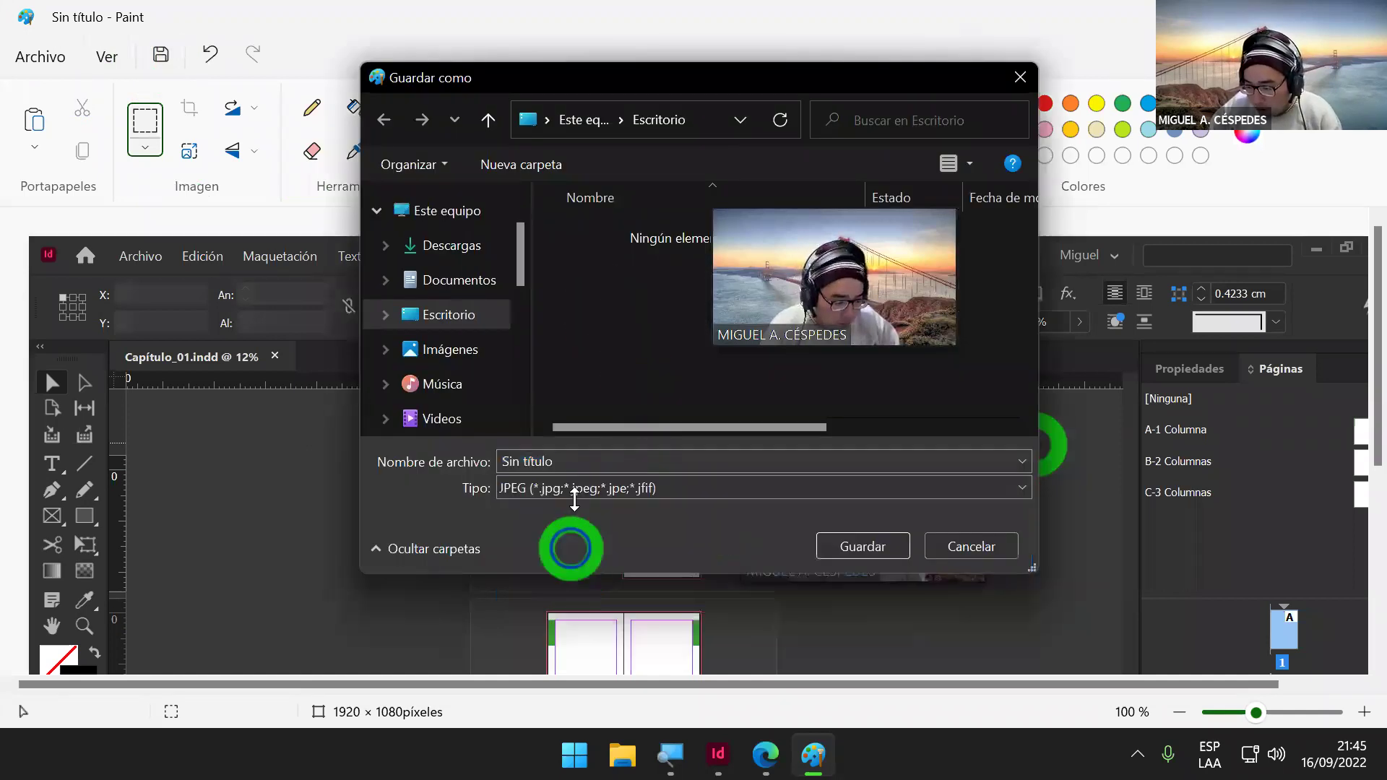
{"action": "left_click", "coordinate": [587, 464]}
{"action": "type", "text": "ACTI"}
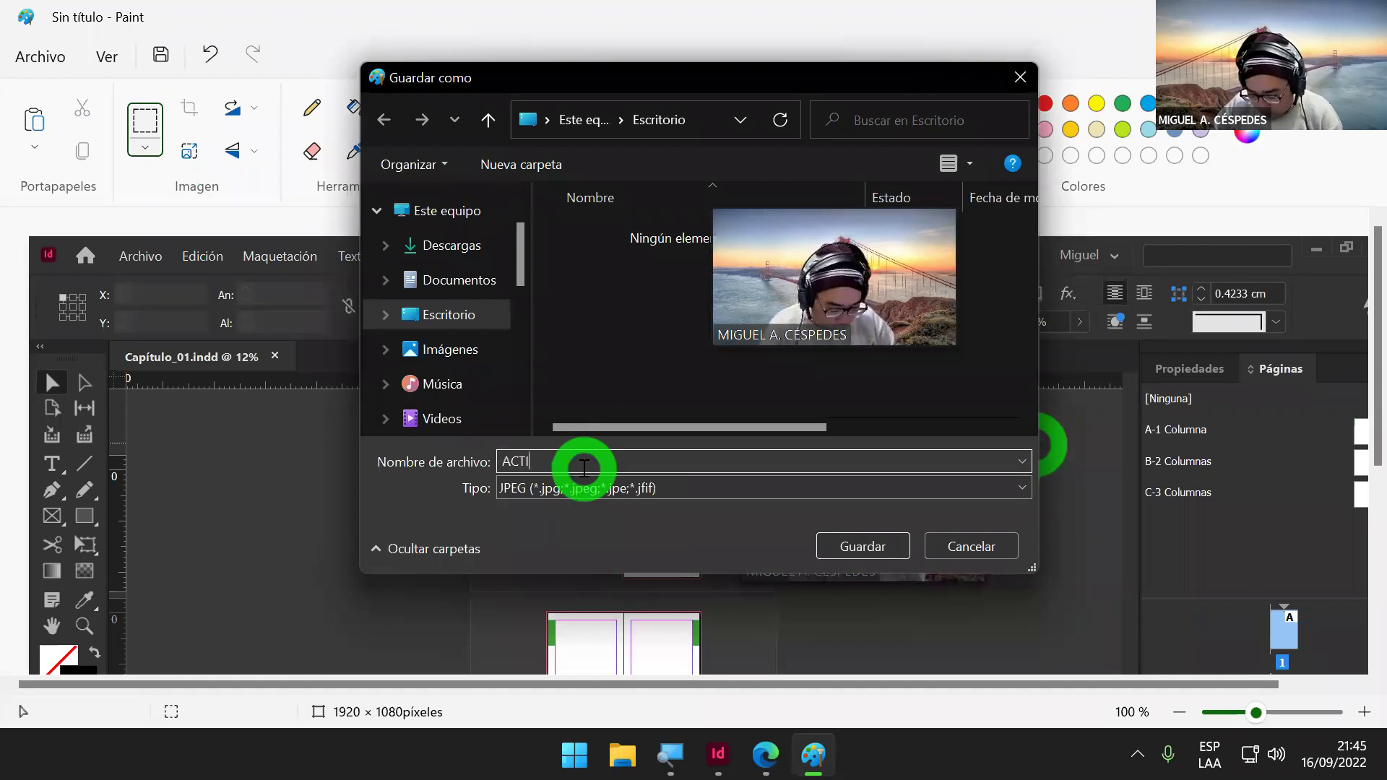
{"action": "type", "text": "VIDAD:"}
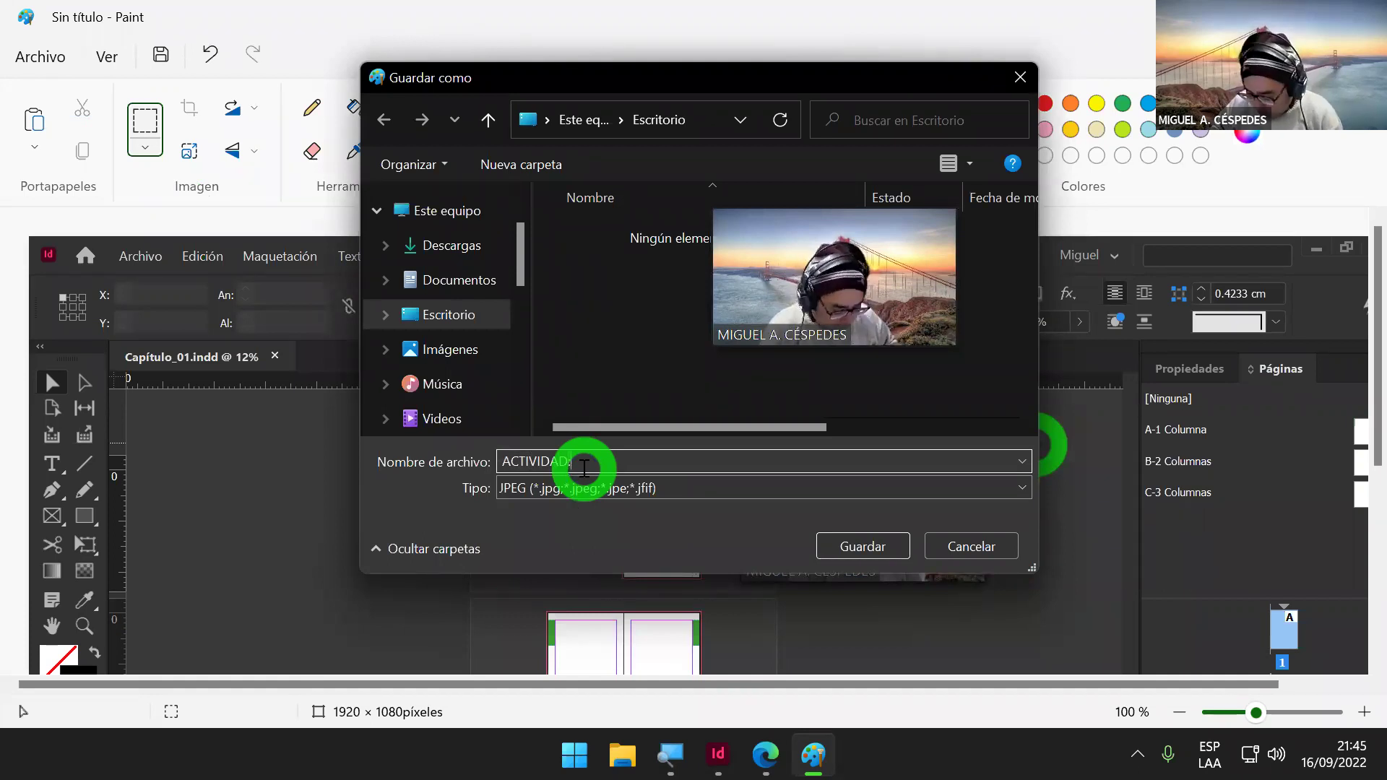
{"action": "type", "text": "N°04"}
{"action": "key", "text": "Return"}
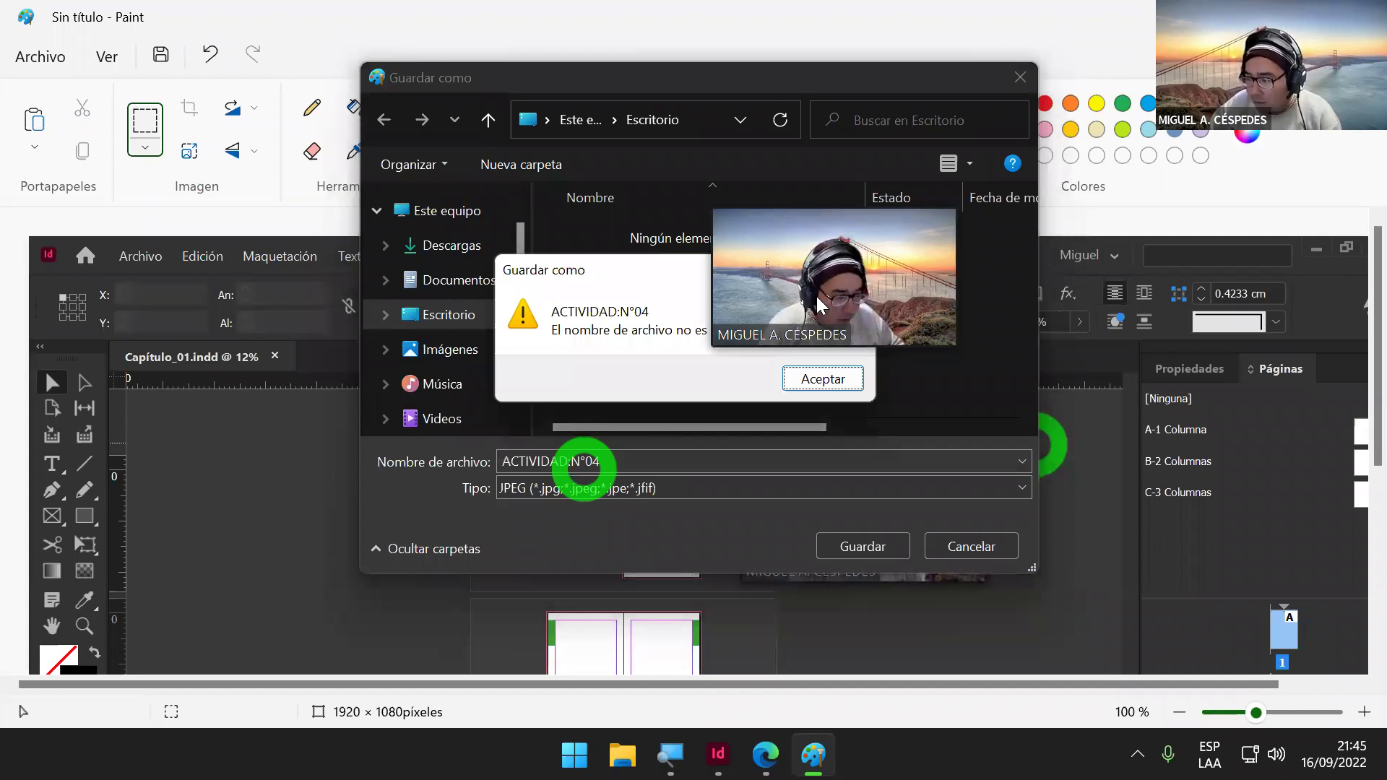
{"action": "left_click", "coordinate": [810, 384]}
{"action": "left_click", "coordinate": [882, 547]}
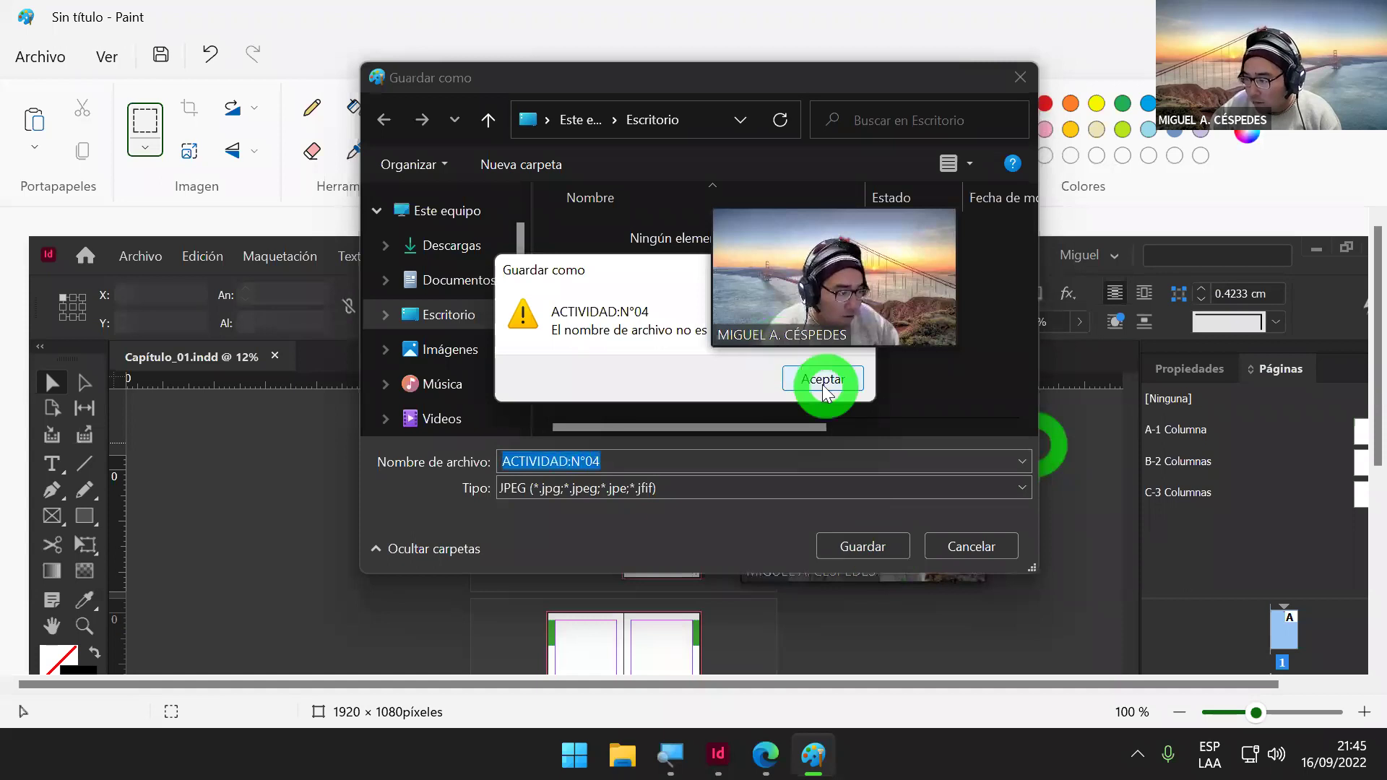
{"action": "left_click", "coordinate": [824, 381]}
{"action": "left_click", "coordinate": [825, 230]}
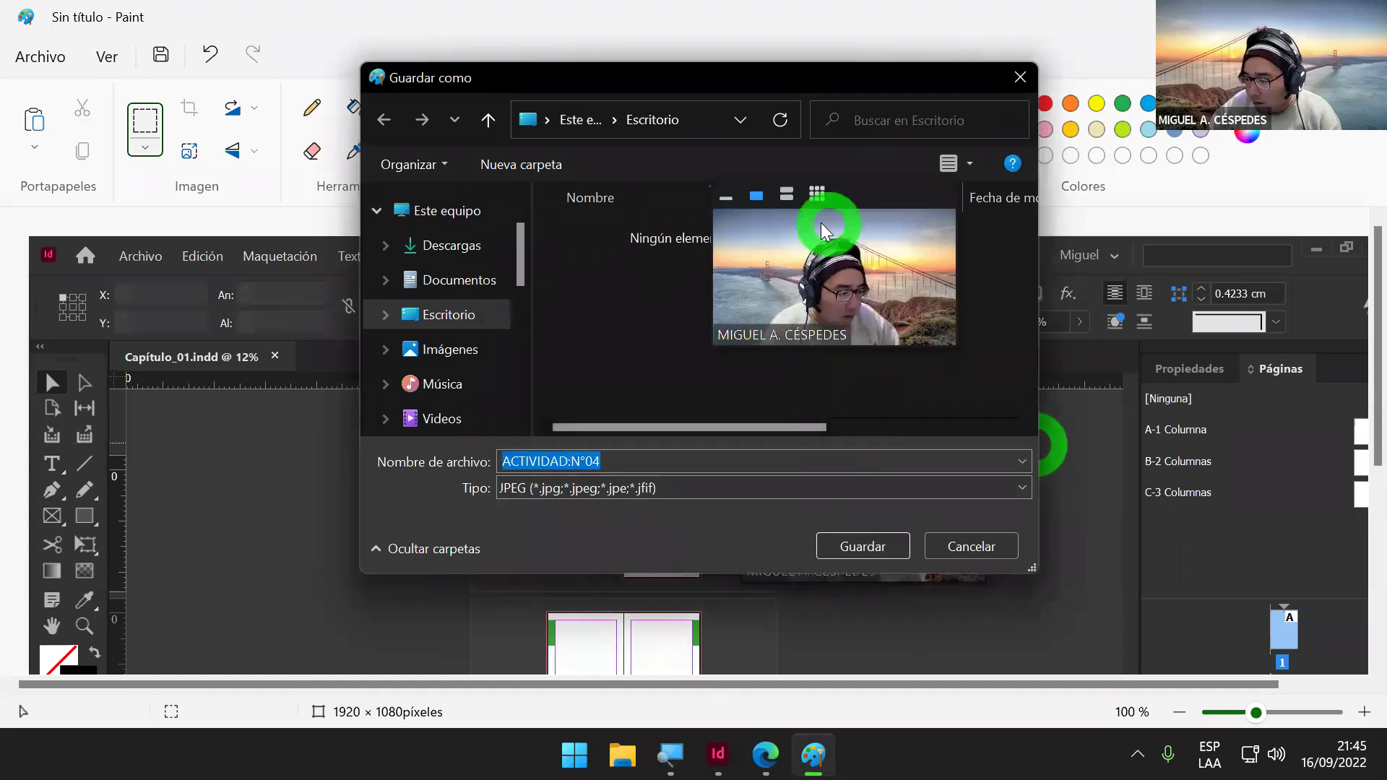
Step: Correct the file name to ACTIVIDAD_N°04, save the image and close Paint
{"action": "left_click", "coordinate": [574, 462]}
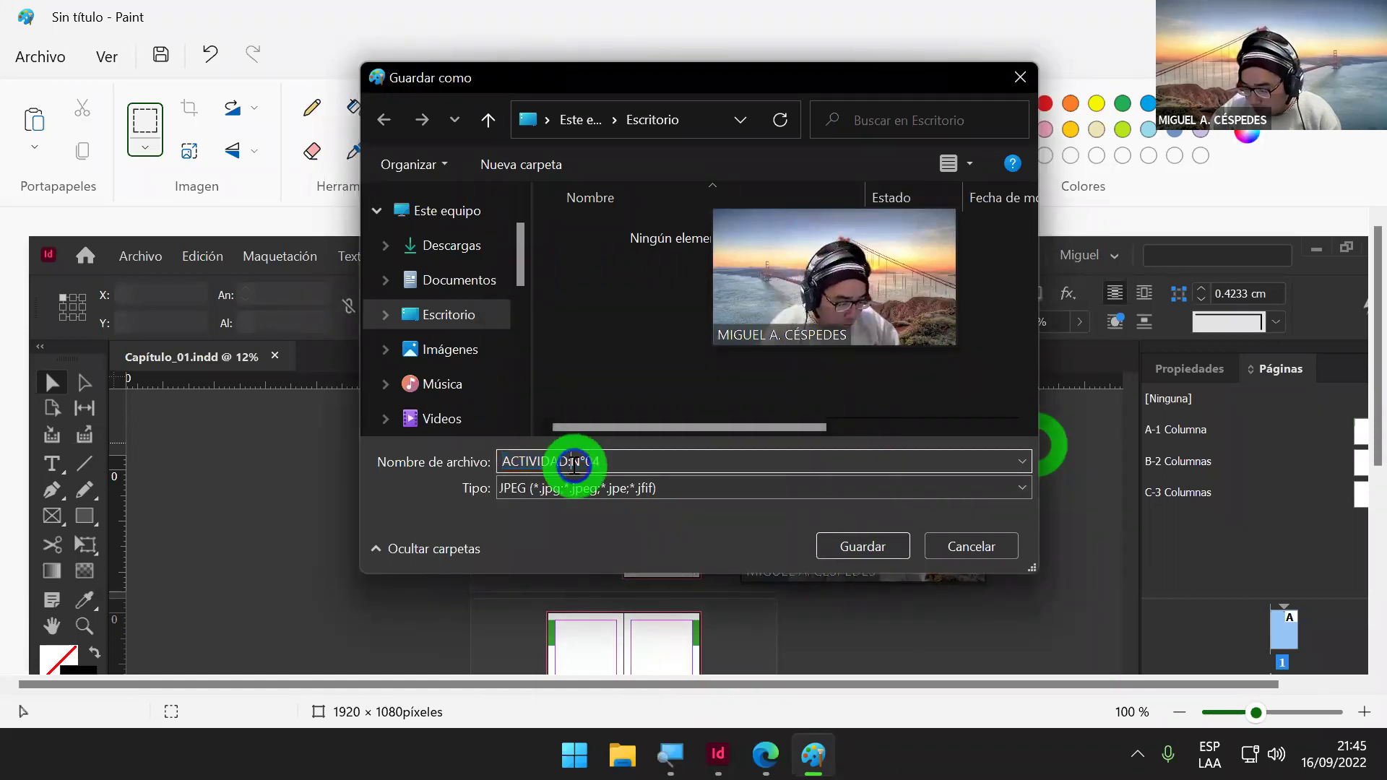
{"action": "key", "text": "BackSpace"}
{"action": "left_click", "coordinate": [630, 506]}
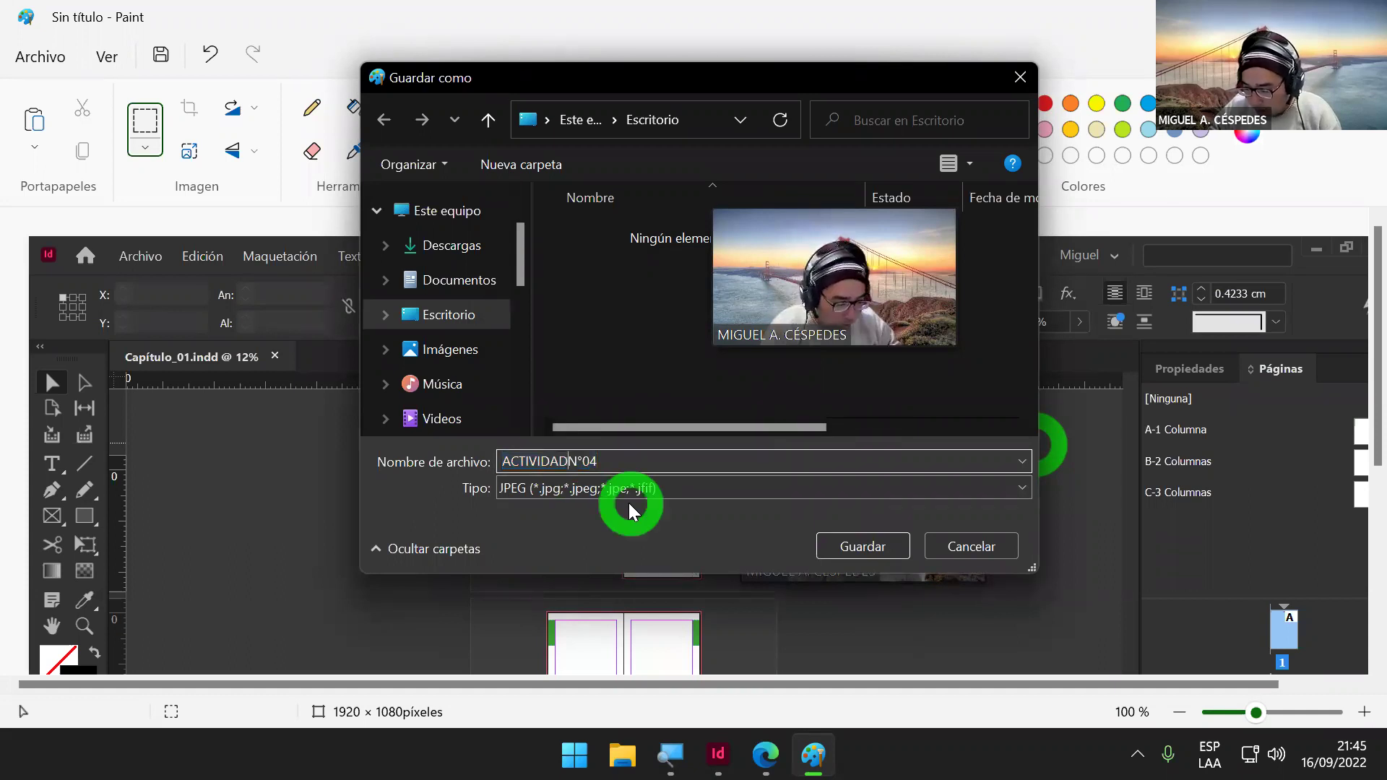
{"action": "key", "text": "Return"}
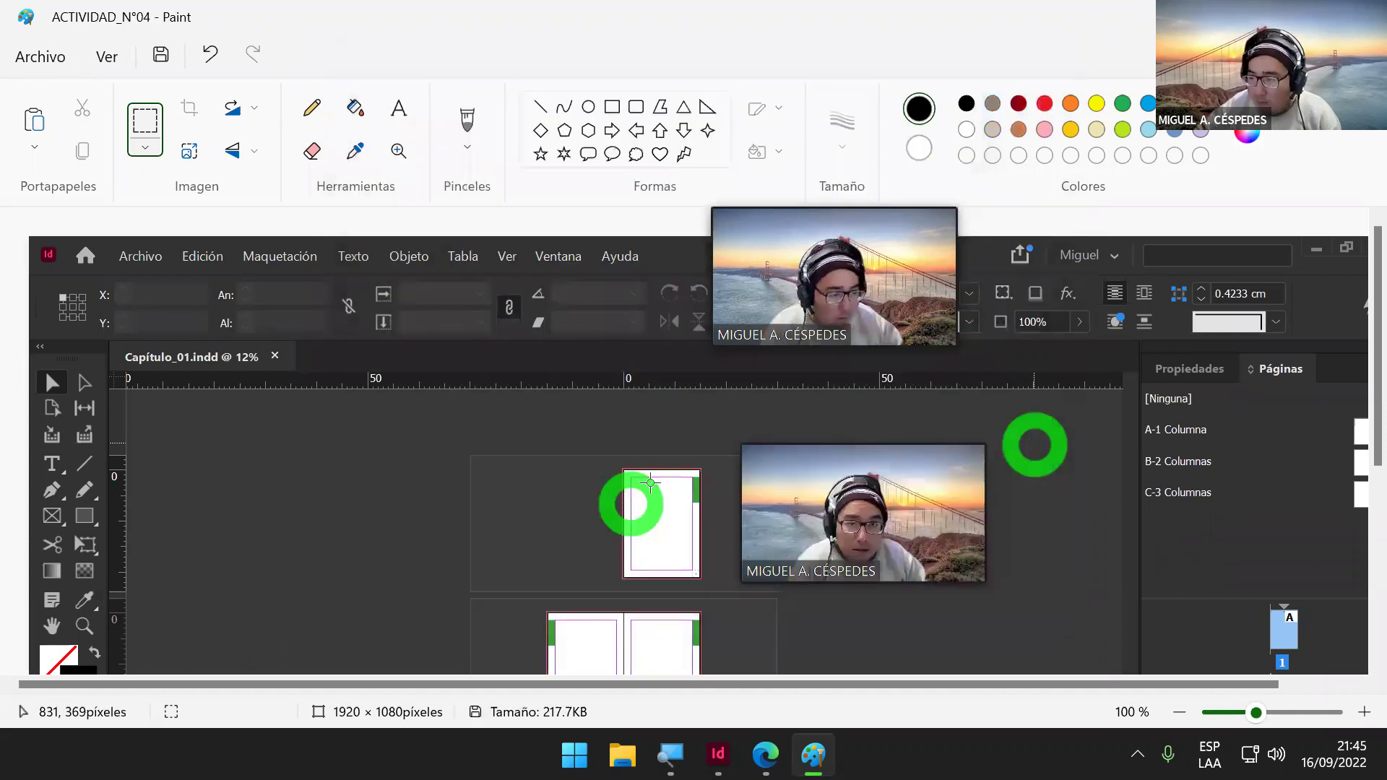
{"action": "key", "text": "alt+F4"}
{"action": "left_click", "coordinate": [142, 115]}
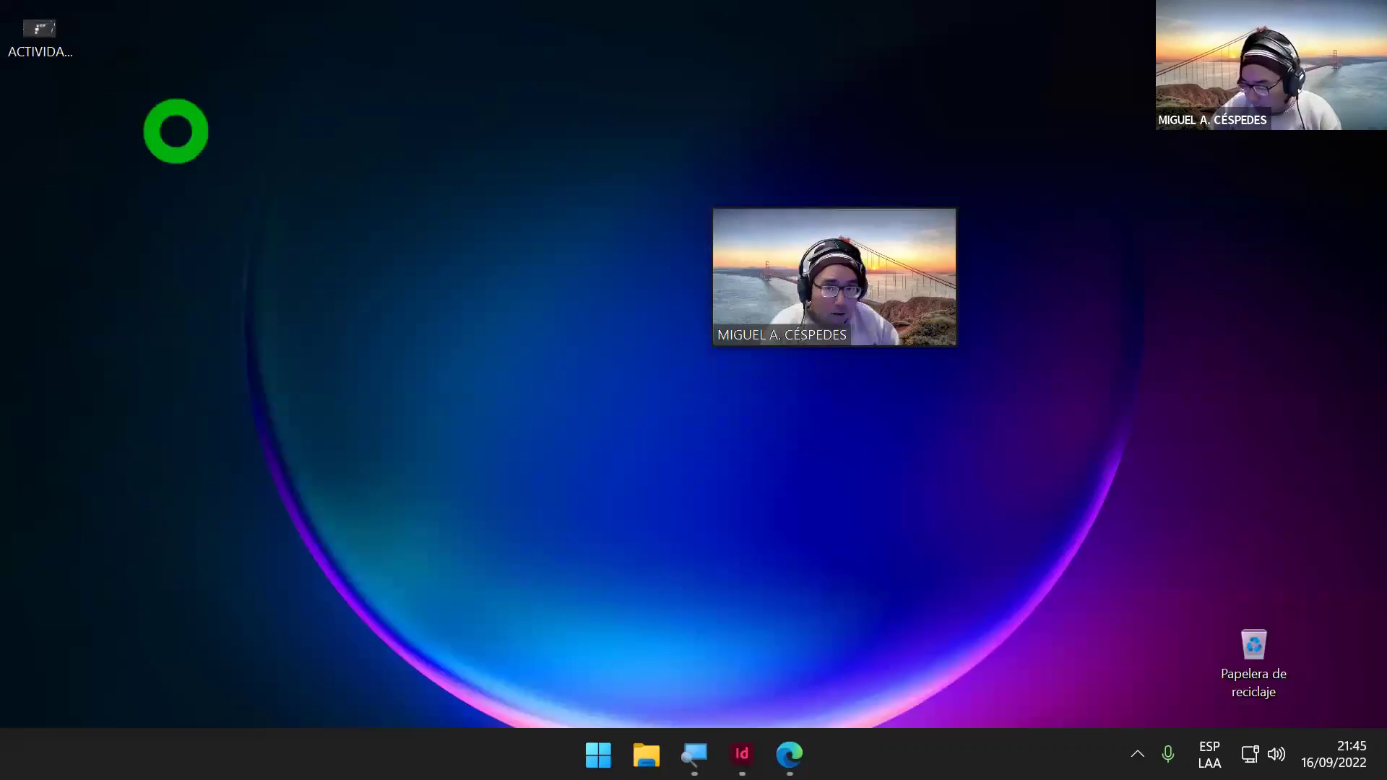
Step: Switch to GUÍA DE INDESIGN.pdf in Edge and review Paso 9 de 18 on drawing and colouring the tab
{"action": "left_click", "coordinate": [790, 755]}
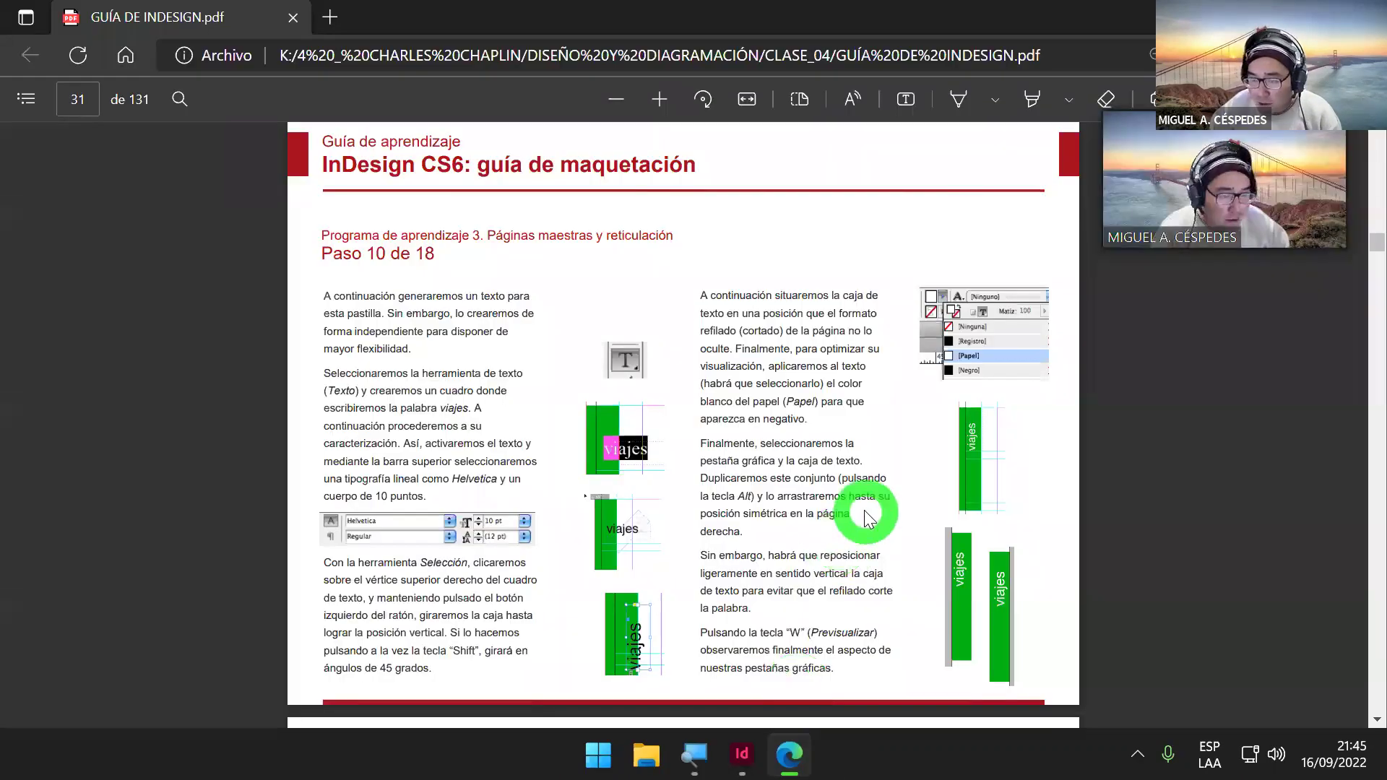
{"action": "scroll", "coordinate": [865, 510], "scroll_direction": "up", "scroll_amount": 8}
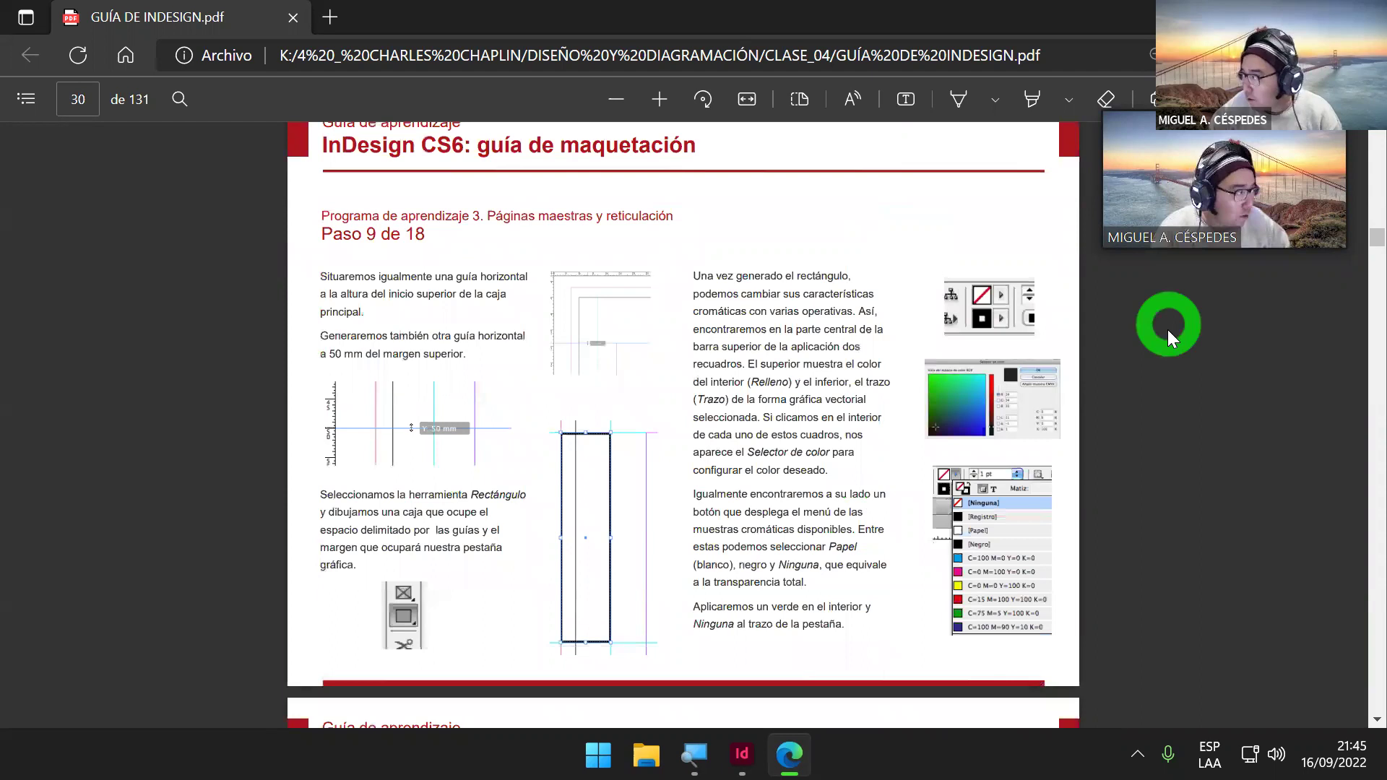
{"action": "scroll", "coordinate": [1168, 324], "scroll_direction": "up", "scroll_amount": 1}
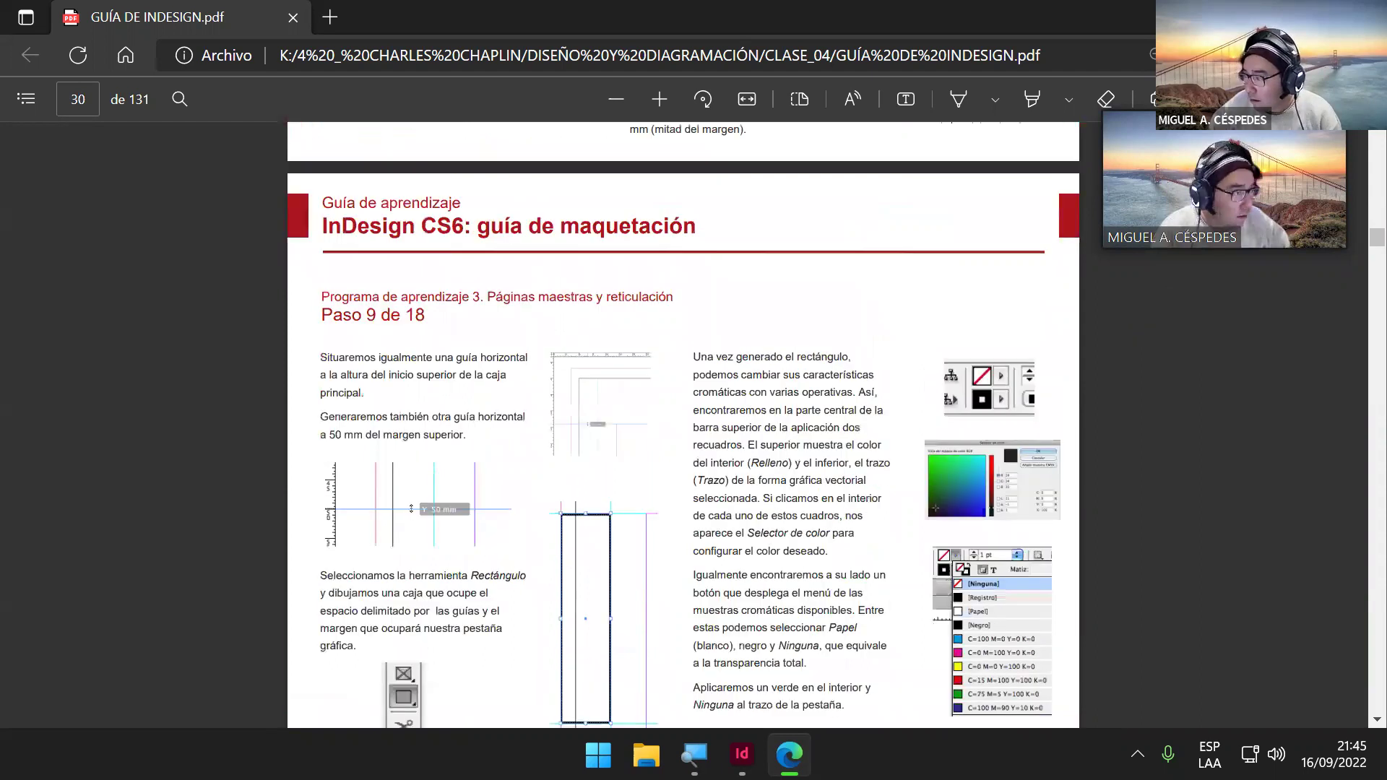
{"action": "left_click", "coordinate": [1307, 274]}
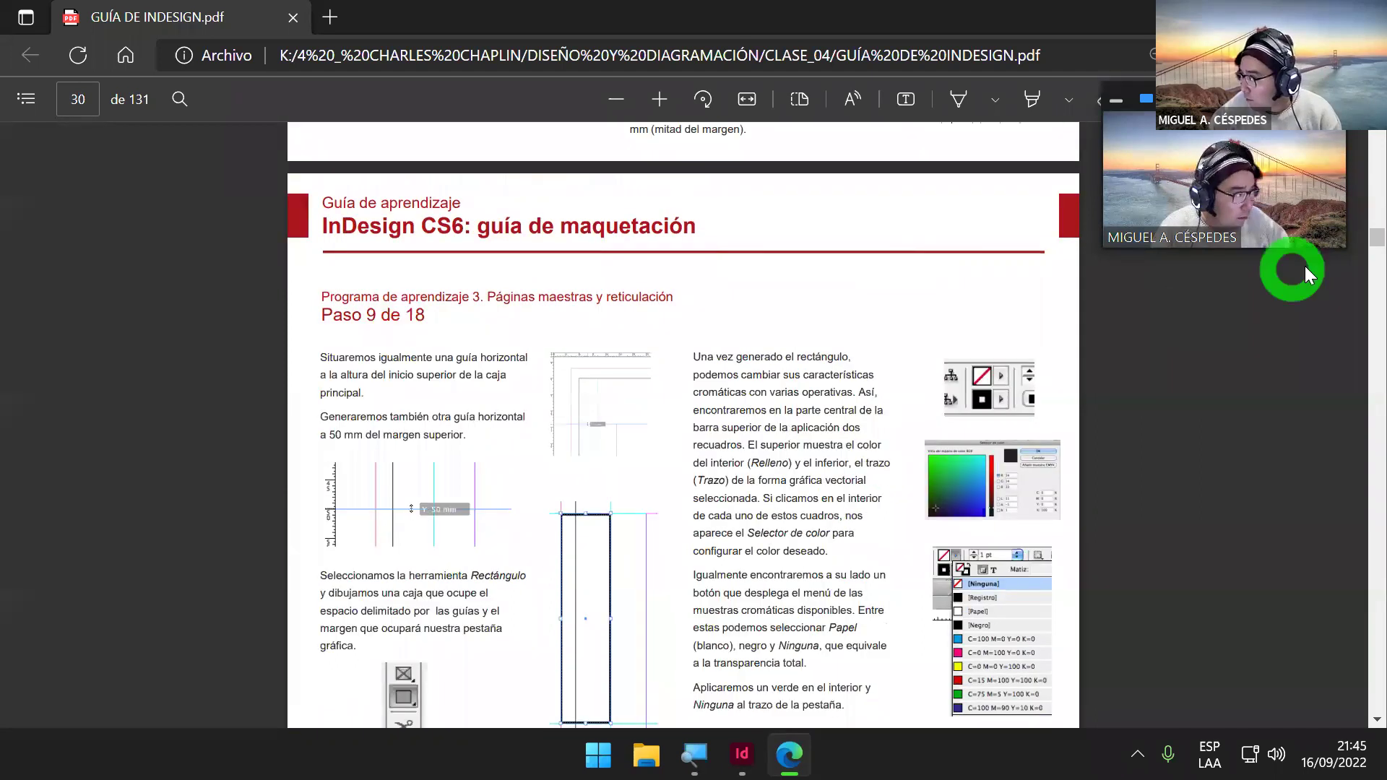
{"action": "left_click", "coordinate": [1353, 242]}
{"action": "scroll", "coordinate": [1353, 239], "scroll_direction": "down", "scroll_amount": 1}
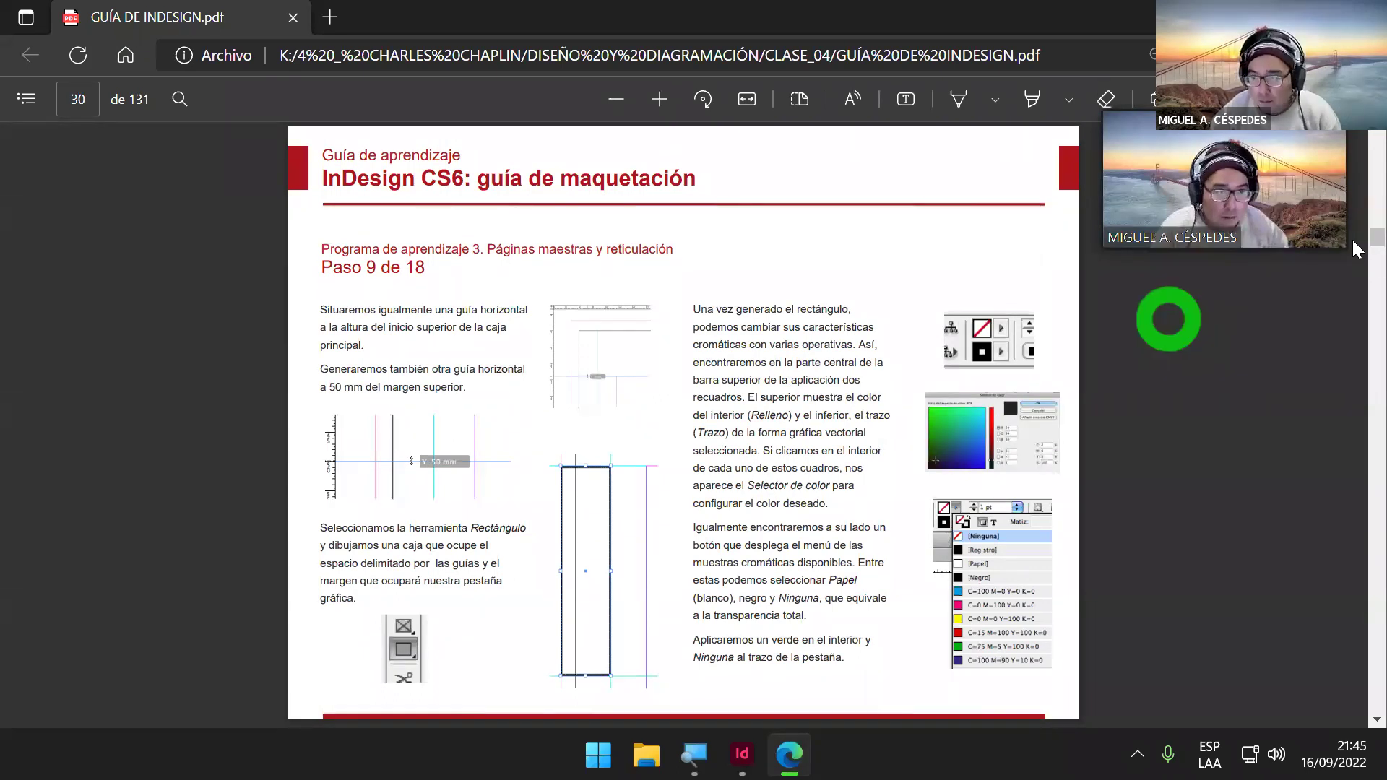
Step: Switch back to InDesign and fit page 1 of Capítulo_01.indd in the window
{"action": "left_click", "coordinate": [742, 754]}
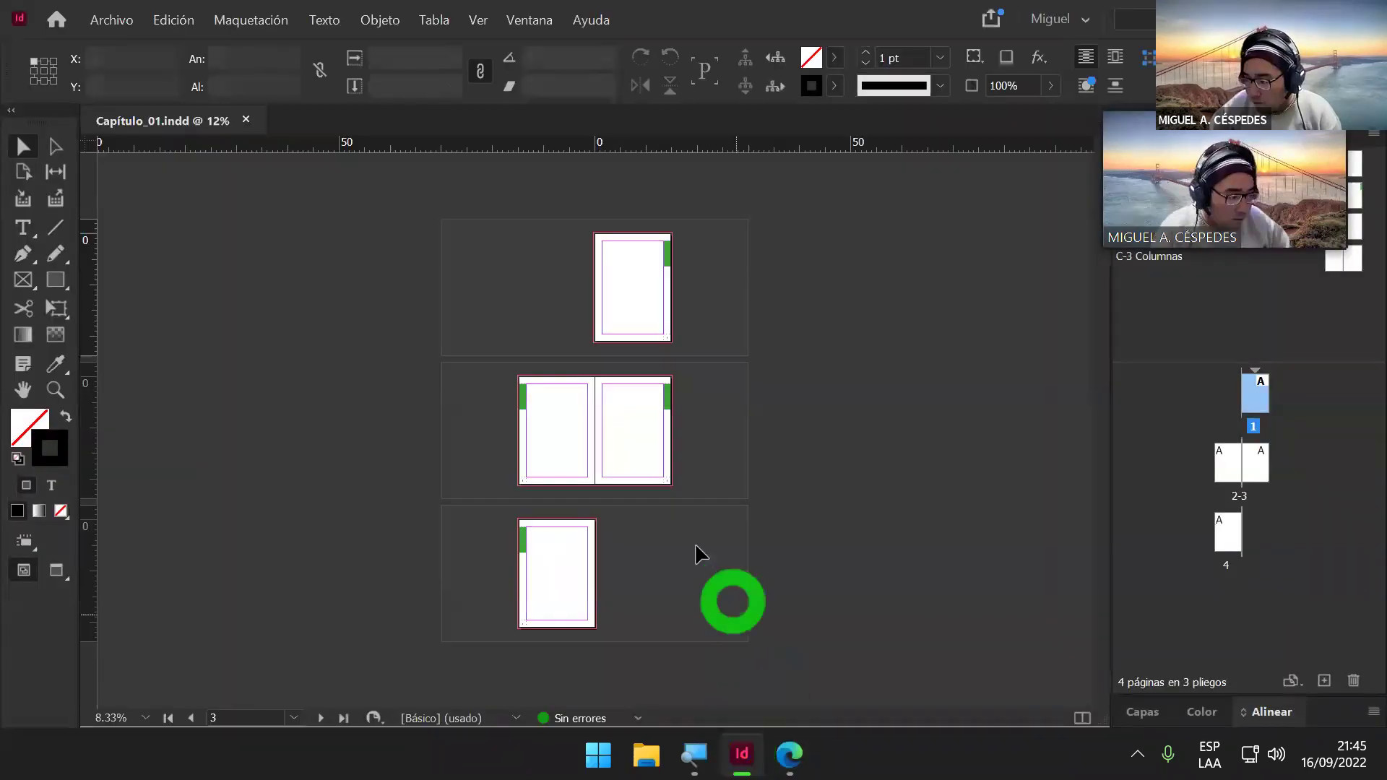
{"action": "left_click", "coordinate": [630, 292]}
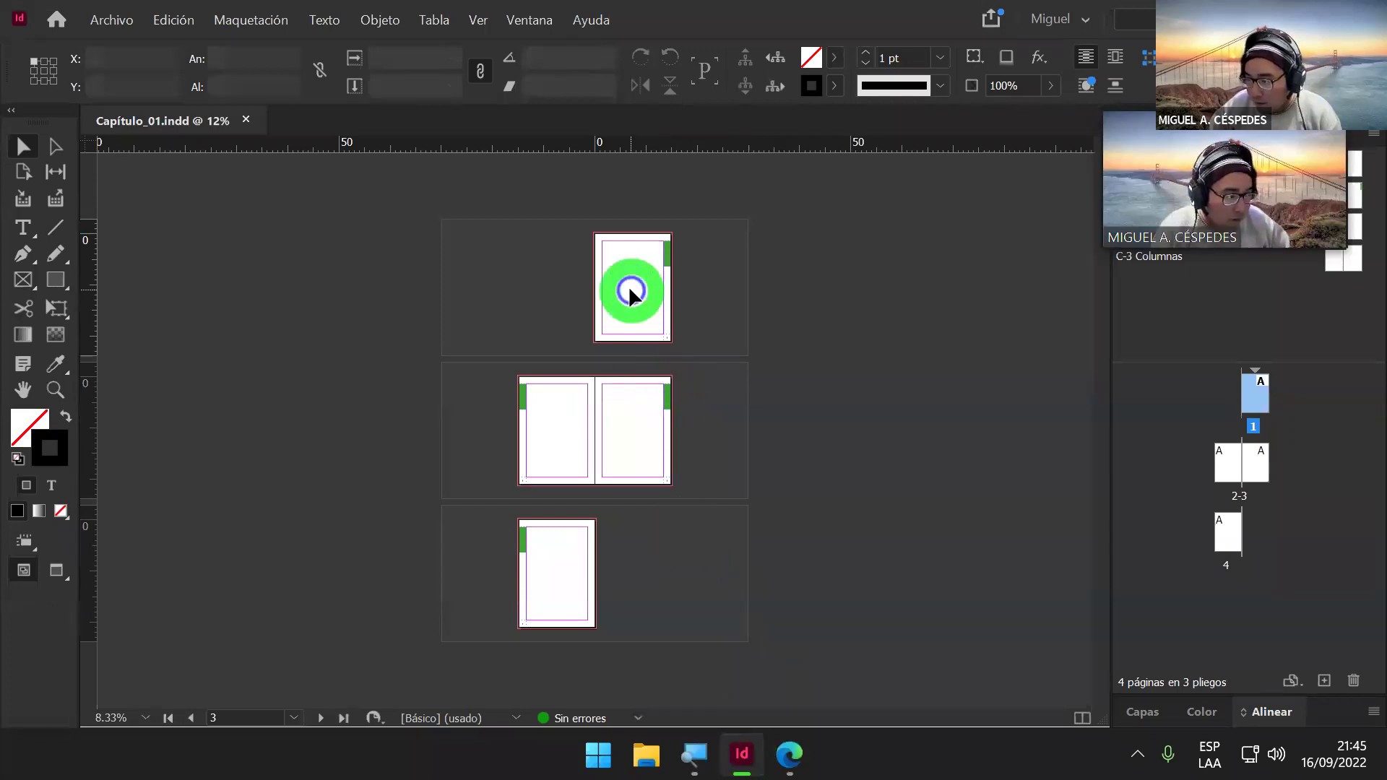
{"action": "left_click", "coordinate": [644, 339]}
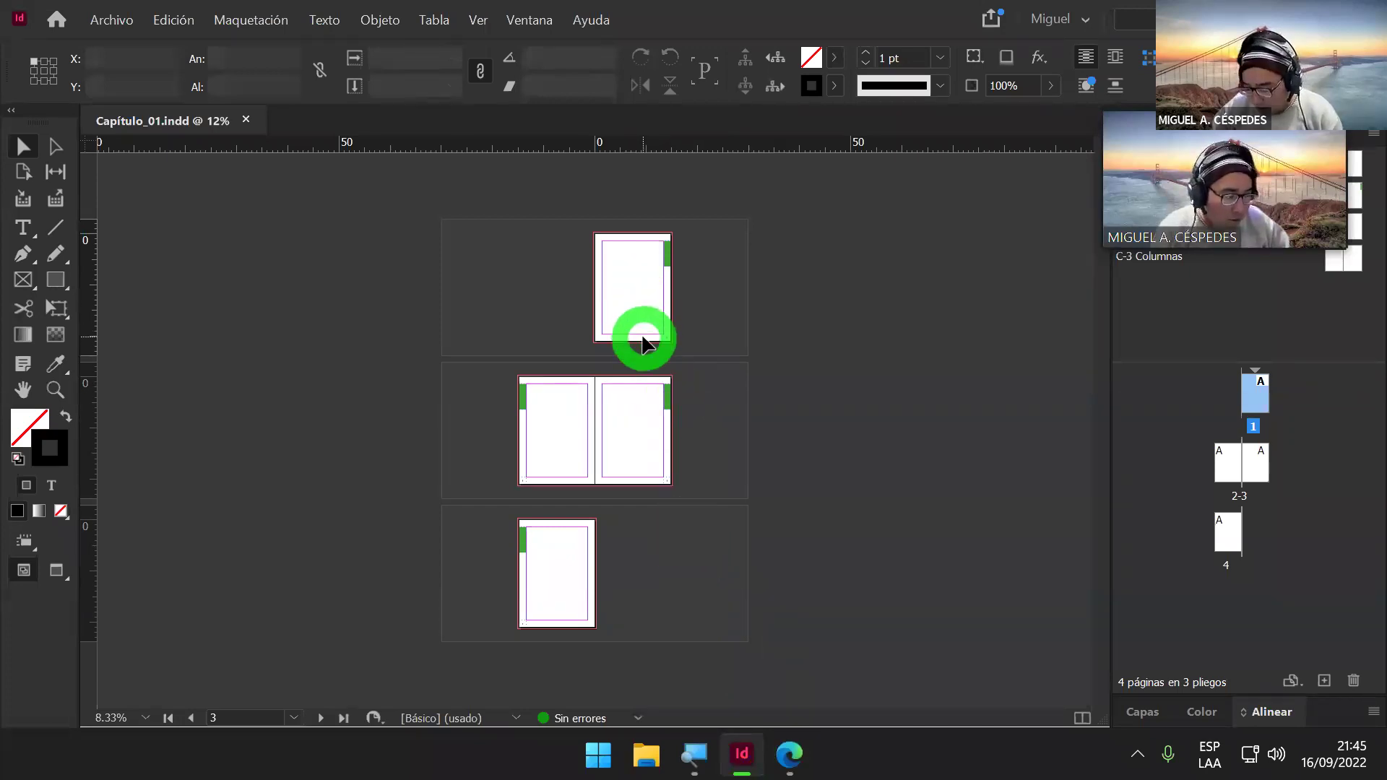
{"action": "key", "text": "ctrl+0"}
{"action": "left_click", "coordinate": [642, 341]}
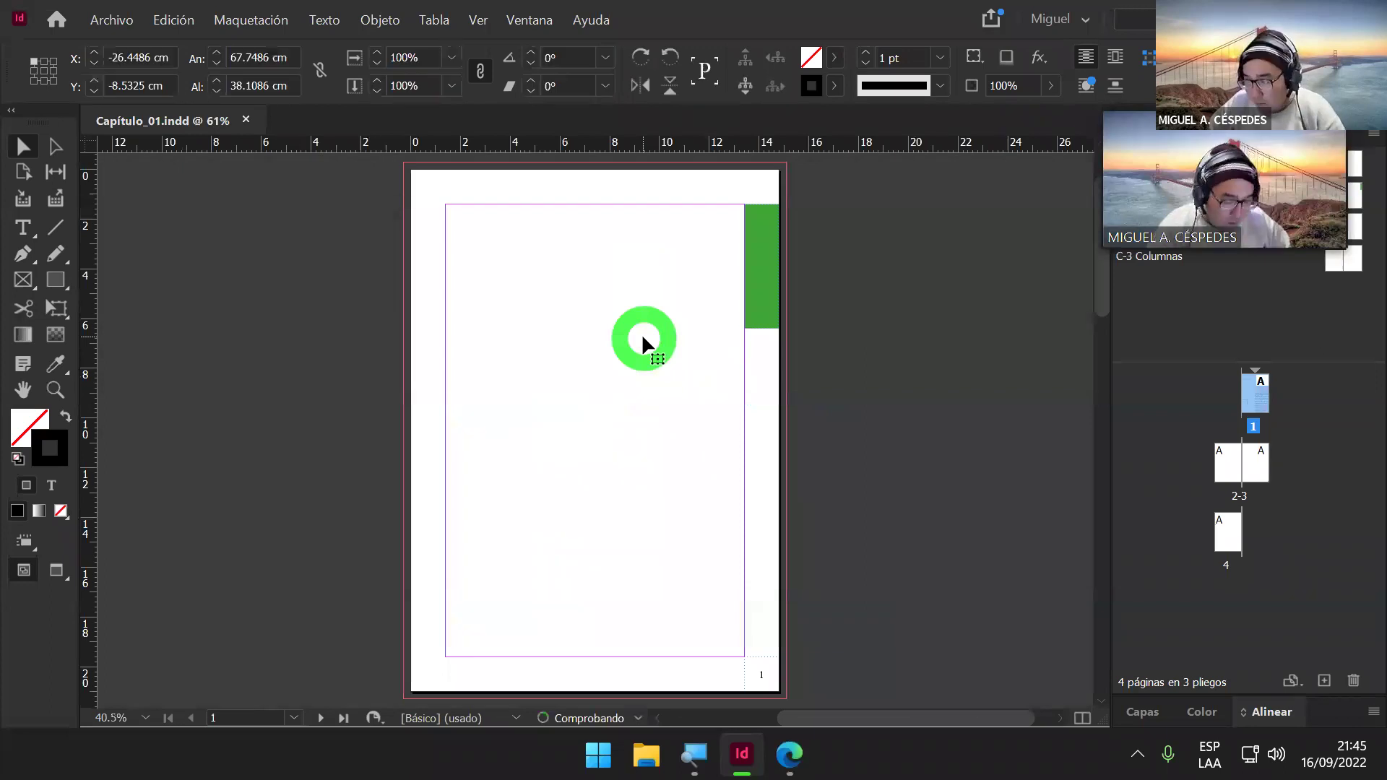
Step: Shrink the pasted screenshot on page 1 to 13.7 by 7.7062 cm and move it up to Y 3.2 cm
{"action": "key", "text": "ctrl+minus"}
{"action": "key", "text": "ctrl+minus"}
{"action": "key", "text": "ctrl+minus"}
{"action": "key", "text": "ctrl+minus"}
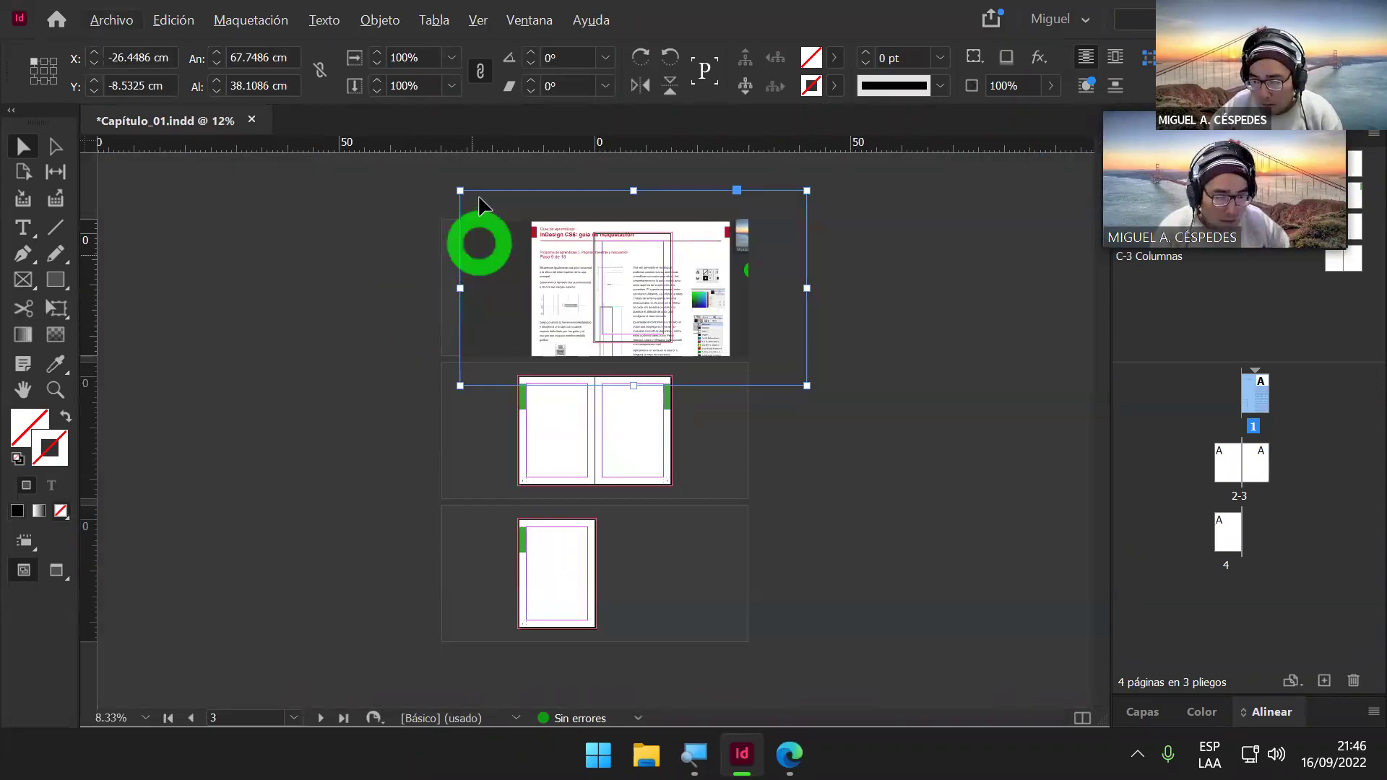
{"action": "left_click_drag", "start_coordinate": [461, 190], "coordinate": [587, 297]}
{"action": "left_click", "coordinate": [697, 331]}
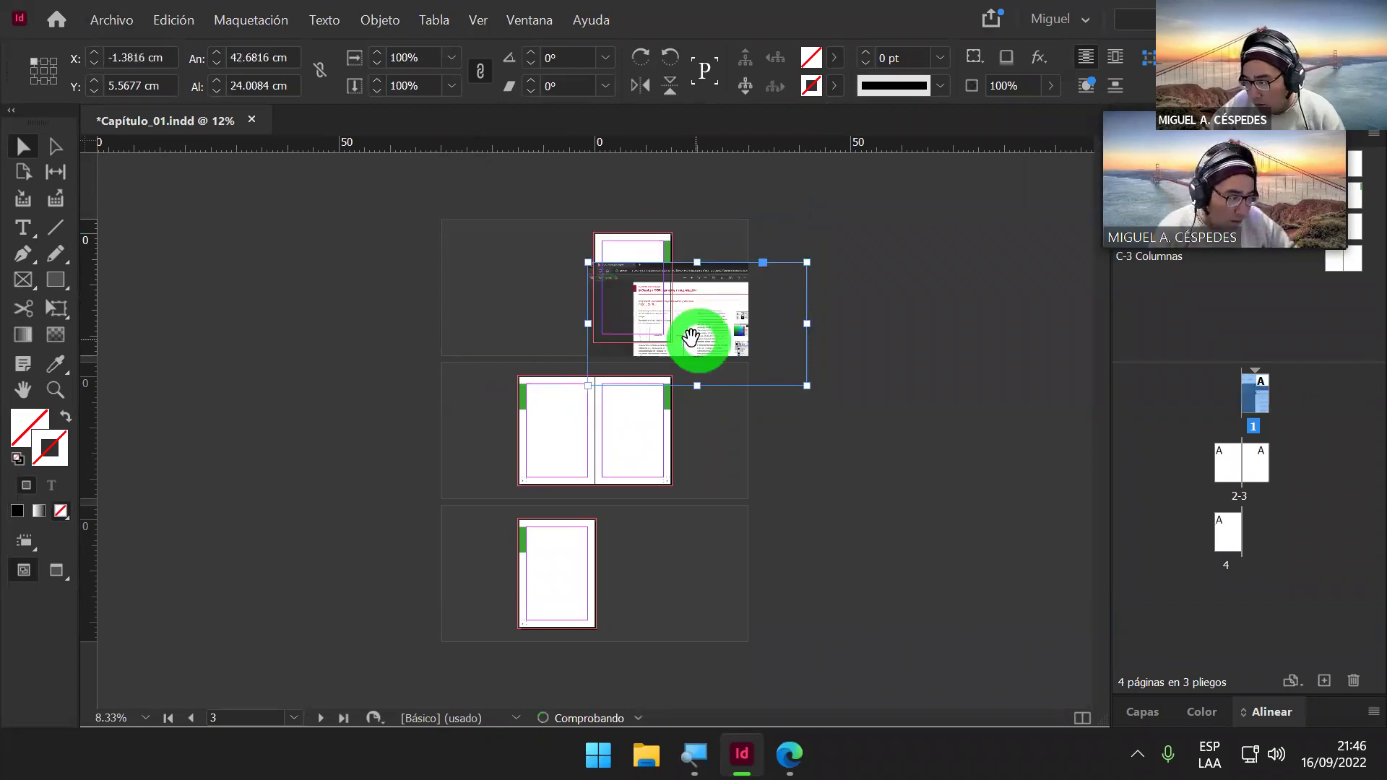
{"action": "left_click_drag", "start_coordinate": [795, 358], "coordinate": [602, 302]}
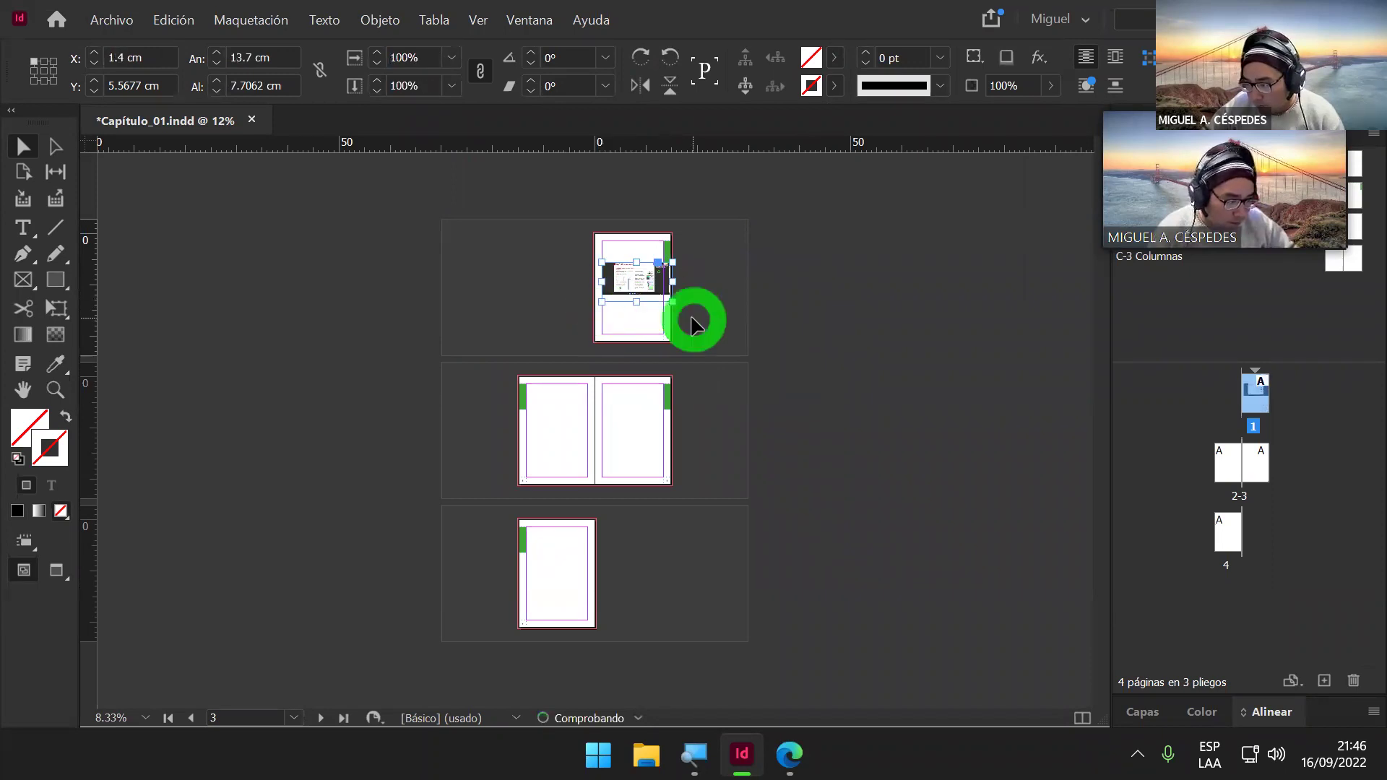
{"action": "key", "text": "ctrl+0"}
{"action": "left_click", "coordinate": [531, 205]}
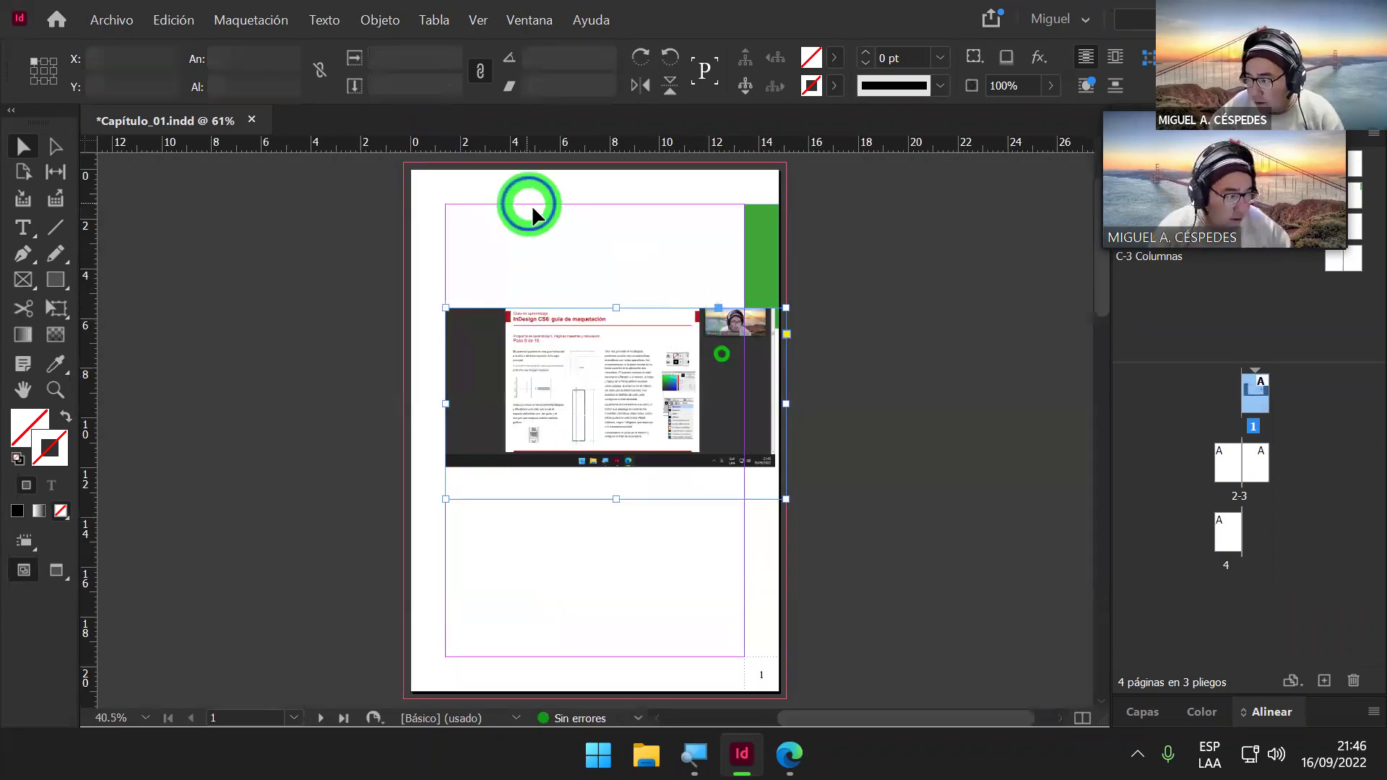
{"action": "left_click_drag", "start_coordinate": [578, 354], "coordinate": [579, 316]}
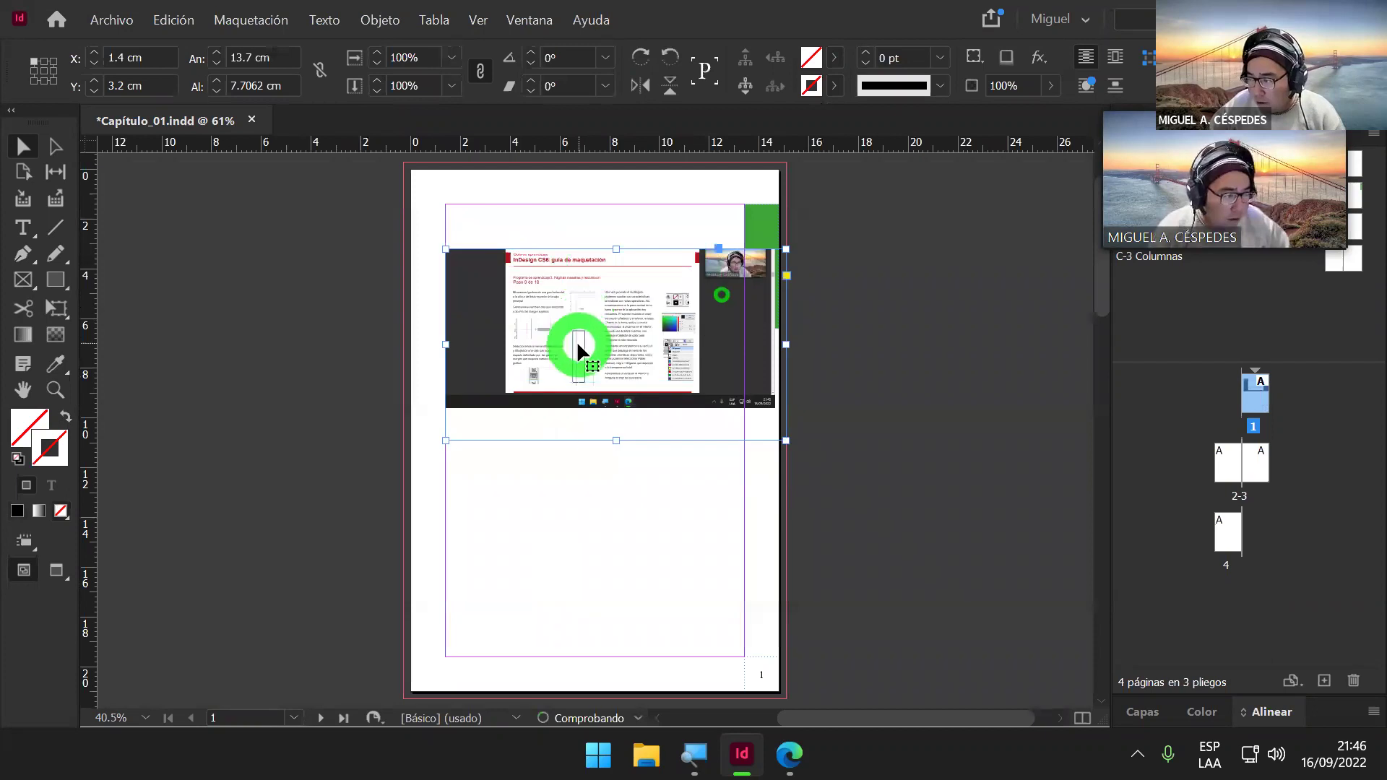
{"action": "left_click", "coordinate": [529, 474]}
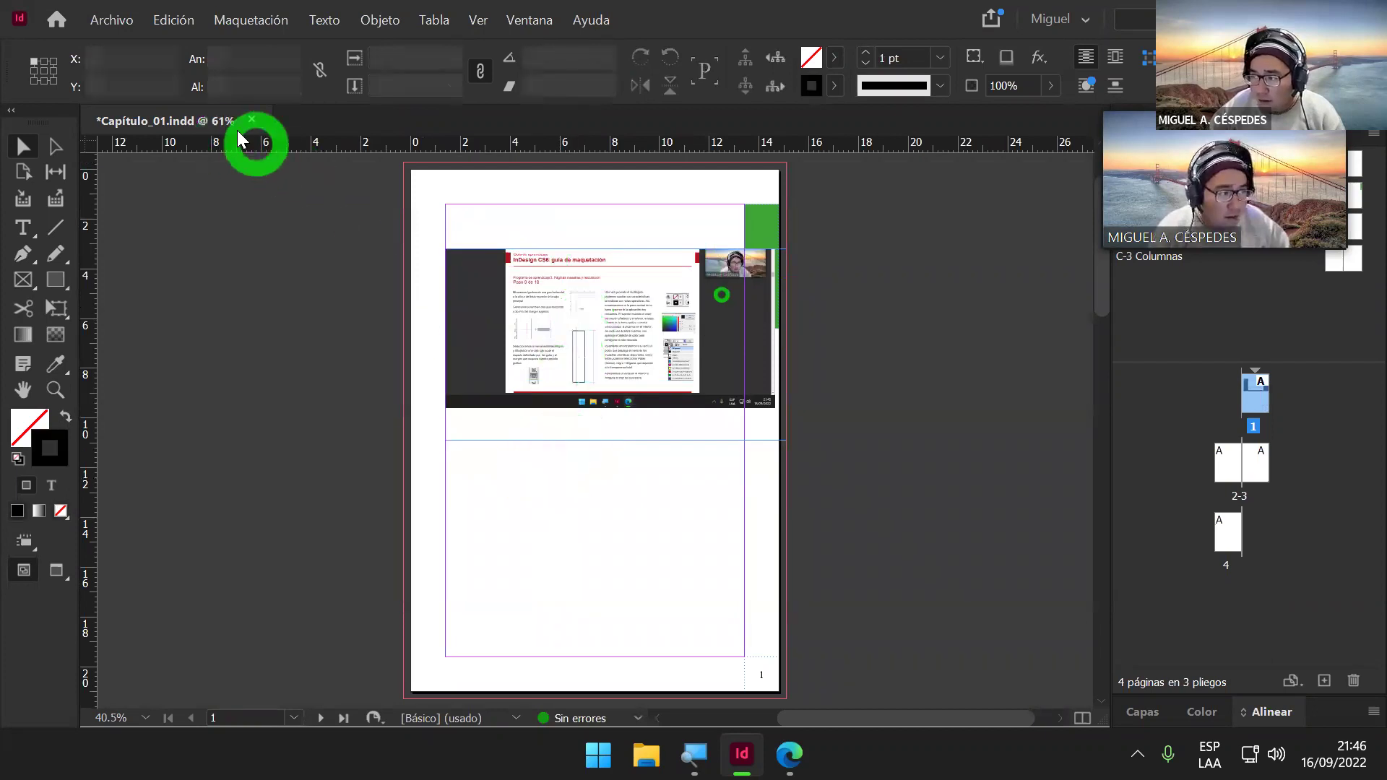
Step: Save Capítulo_01.indd, and close InDesign and the PDF guide in Edge
{"action": "left_click", "coordinate": [110, 20]}
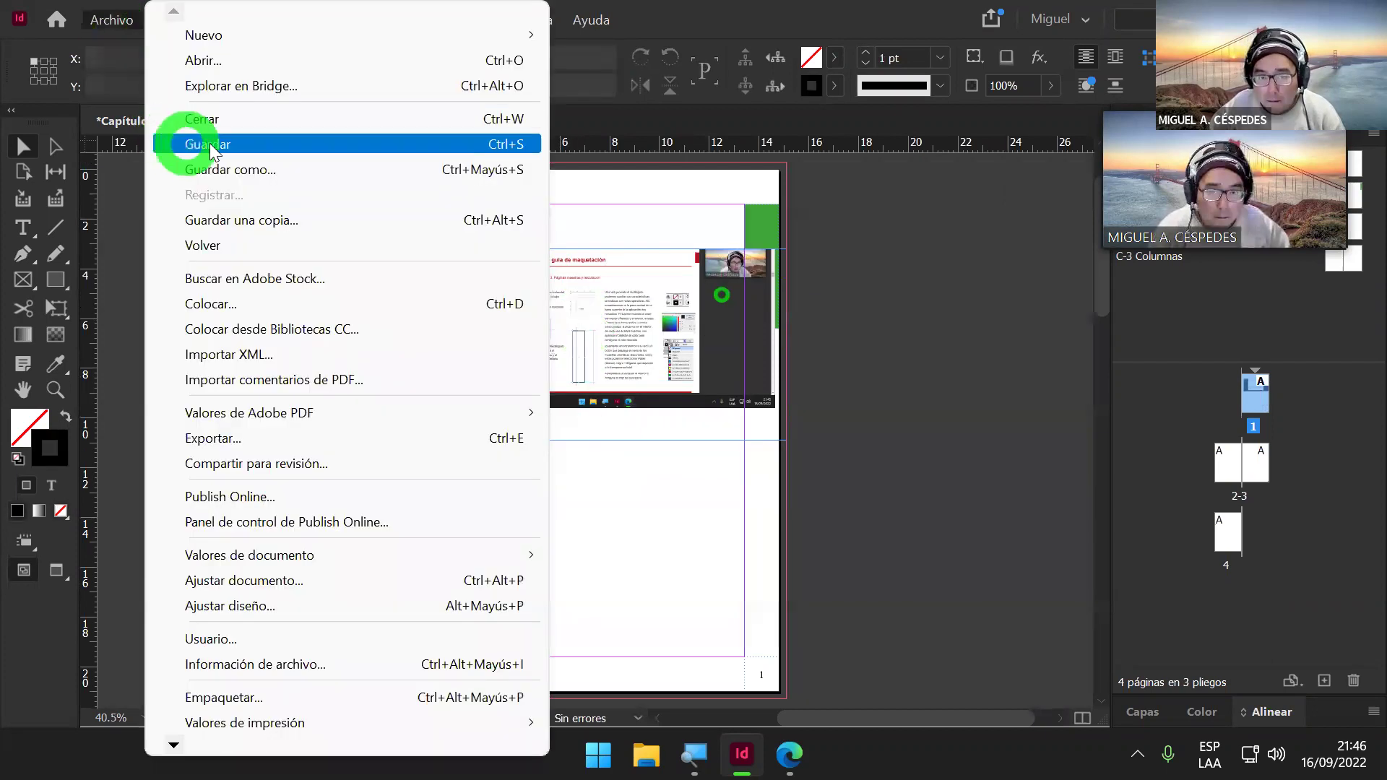
{"action": "left_click", "coordinate": [226, 139]}
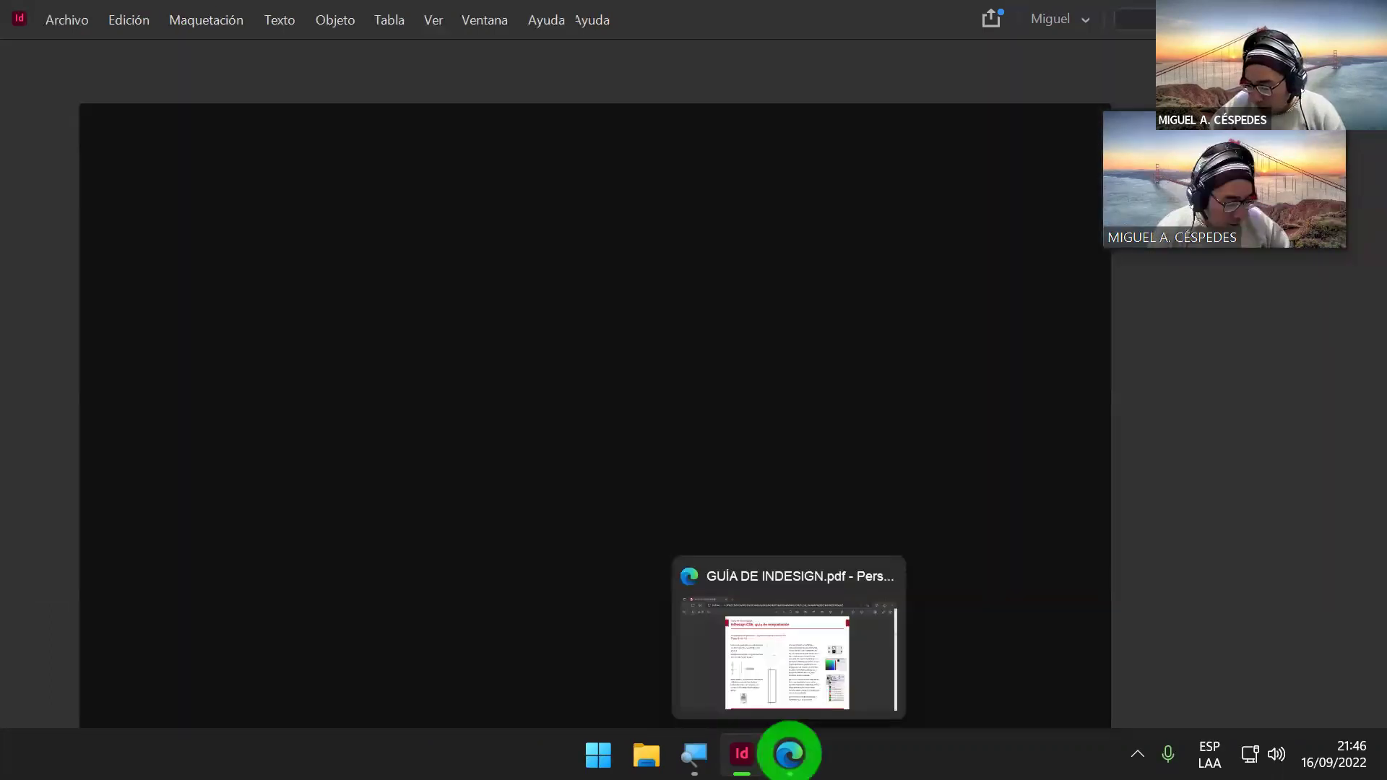
{"action": "left_click", "coordinate": [789, 754]}
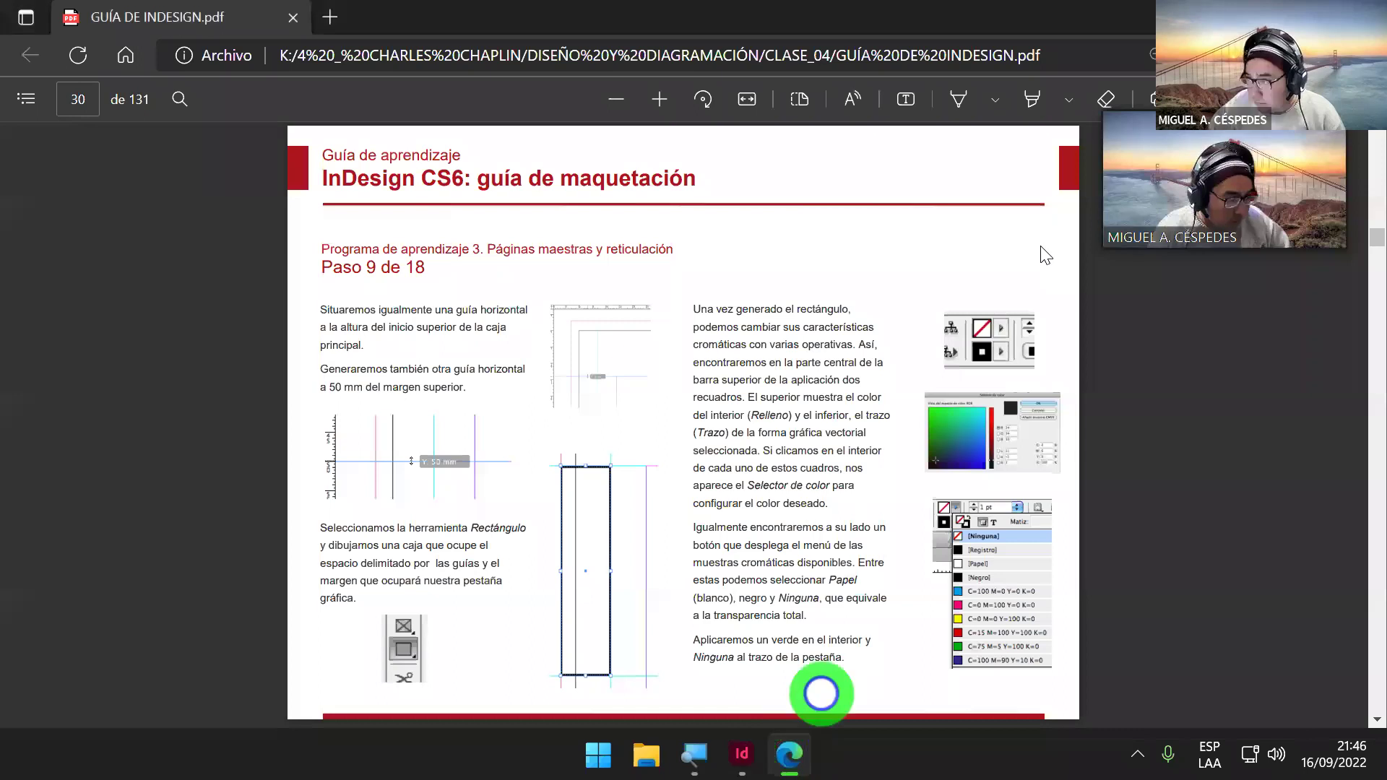
{"action": "key", "text": "alt+F4"}
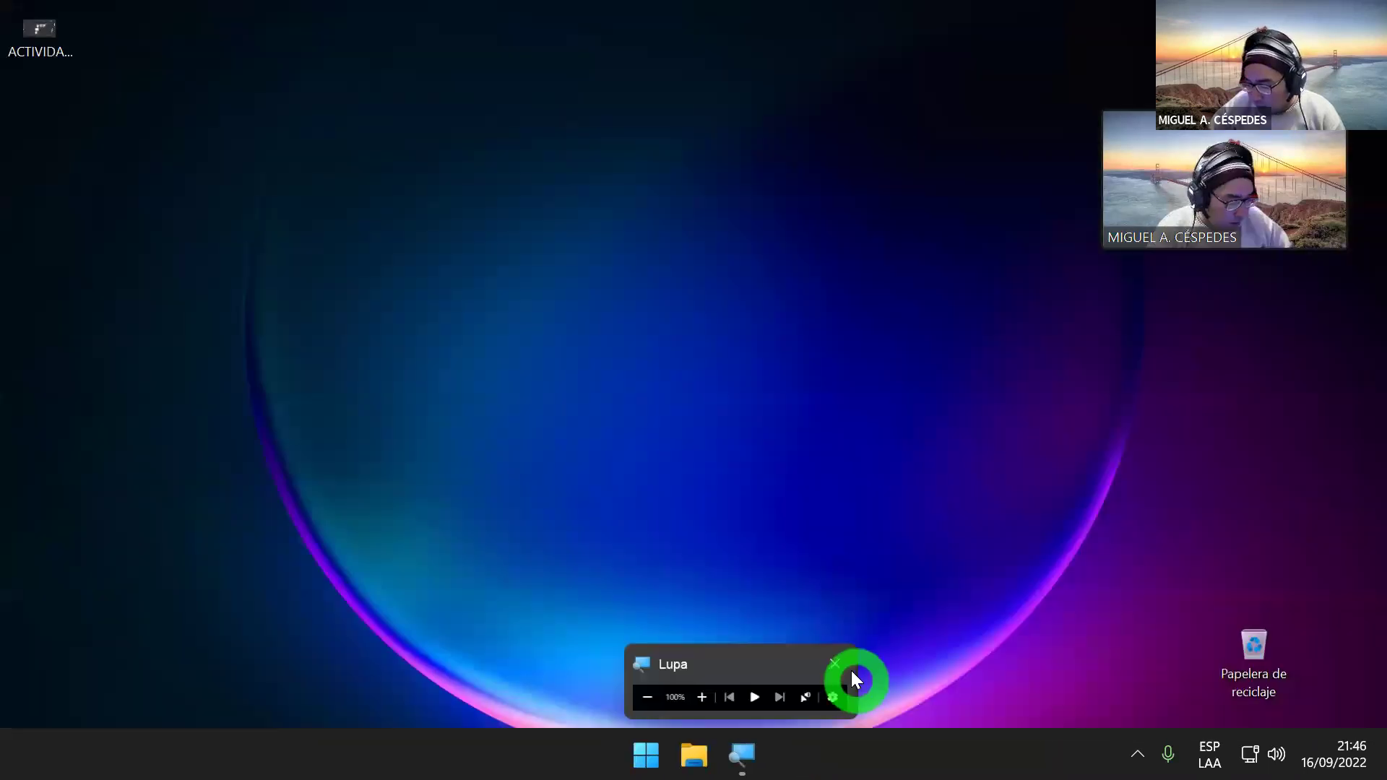
Step: Close the Lupa magnifier and move the recycle bin icon closer to the desktop's right edge
{"action": "left_click", "coordinate": [851, 671]}
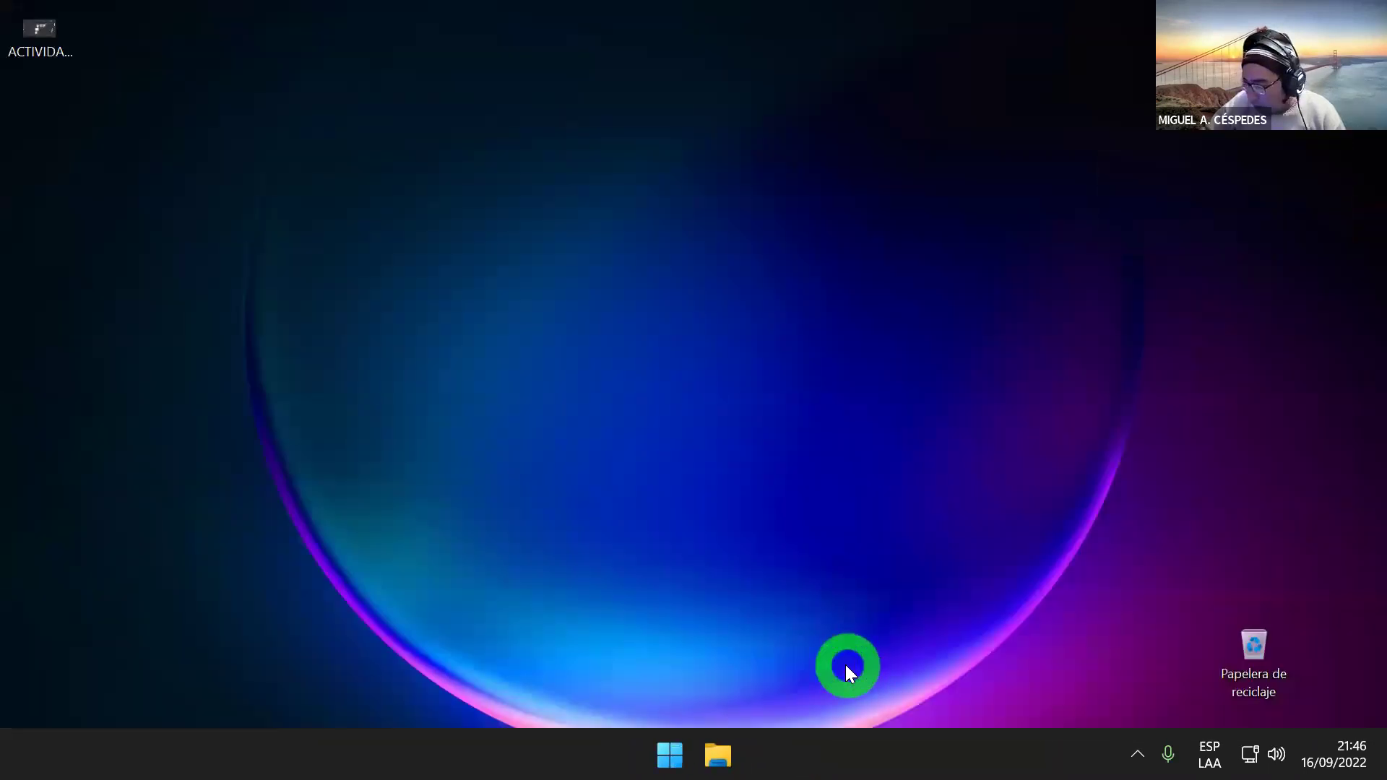
{"action": "left_click_drag", "start_coordinate": [1244, 648], "coordinate": [1349, 647]}
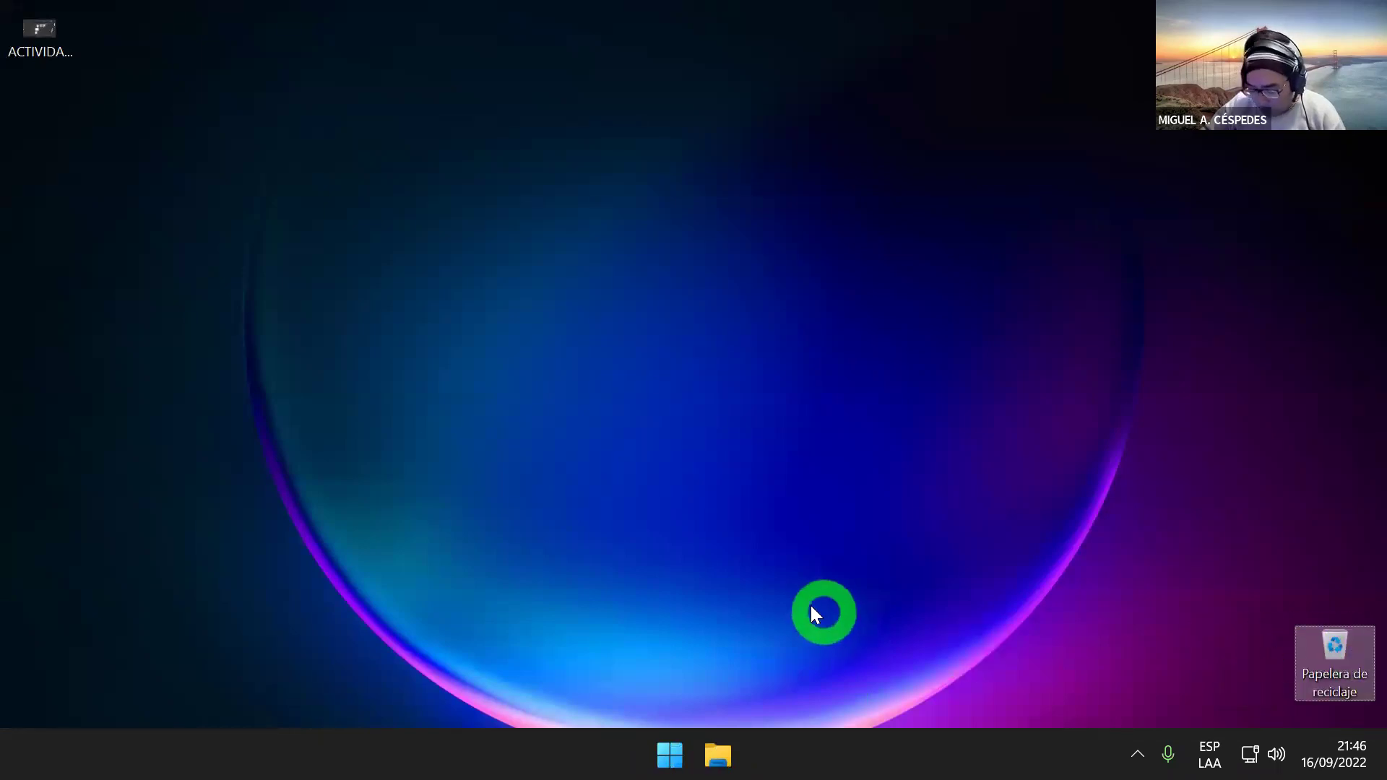
Step: Find Google Chrome in the Windows search and open it
{"action": "key", "text": "super"}
{"action": "type", "text": "CHGR"}
{"action": "key", "text": "BackSpace"}
{"action": "key", "text": "BackSpace"}
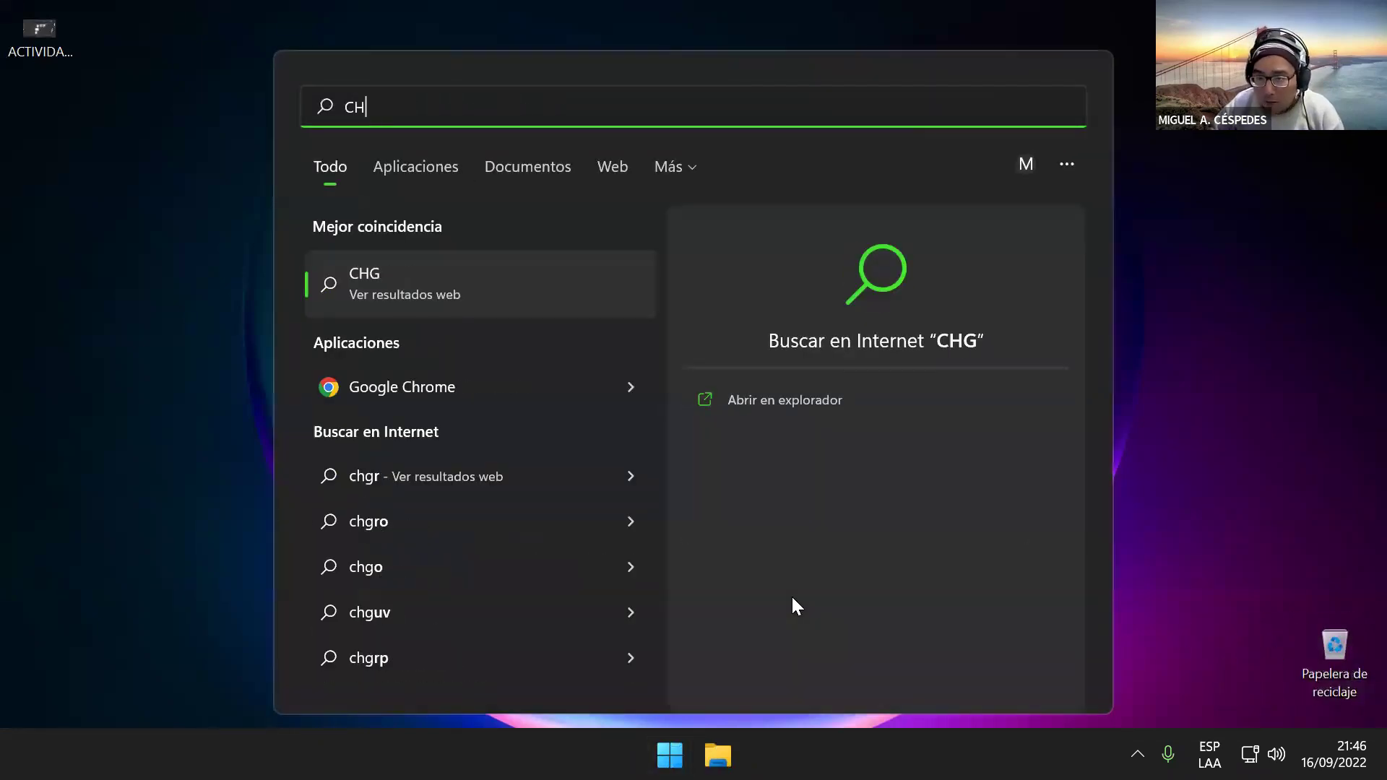
{"action": "type", "text": "R"}
{"action": "key", "text": "Return"}
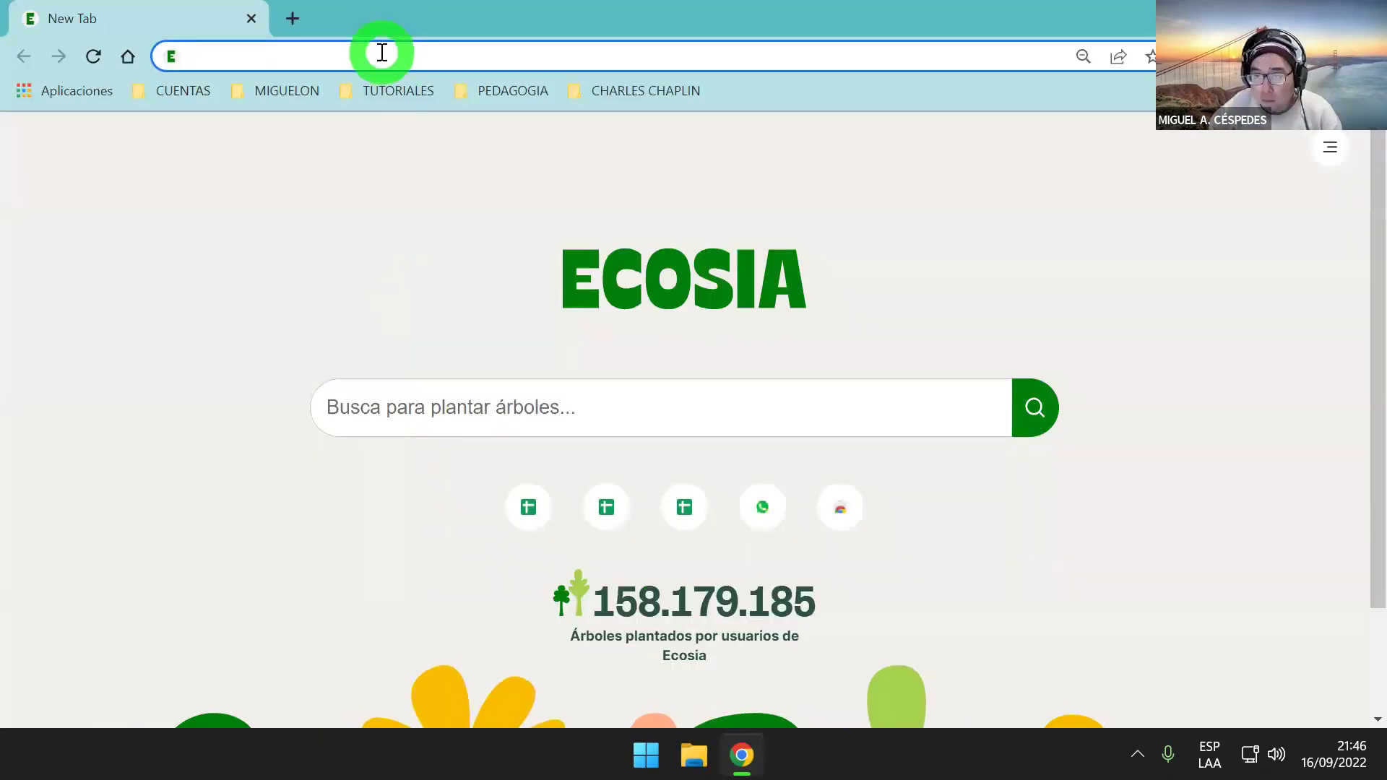
Step: Search the web for CLASSROOM and open Google Classroom from the first result
{"action": "left_click", "coordinate": [383, 52]}
{"action": "type", "text": "C"}
{"action": "key", "text": "Return"}
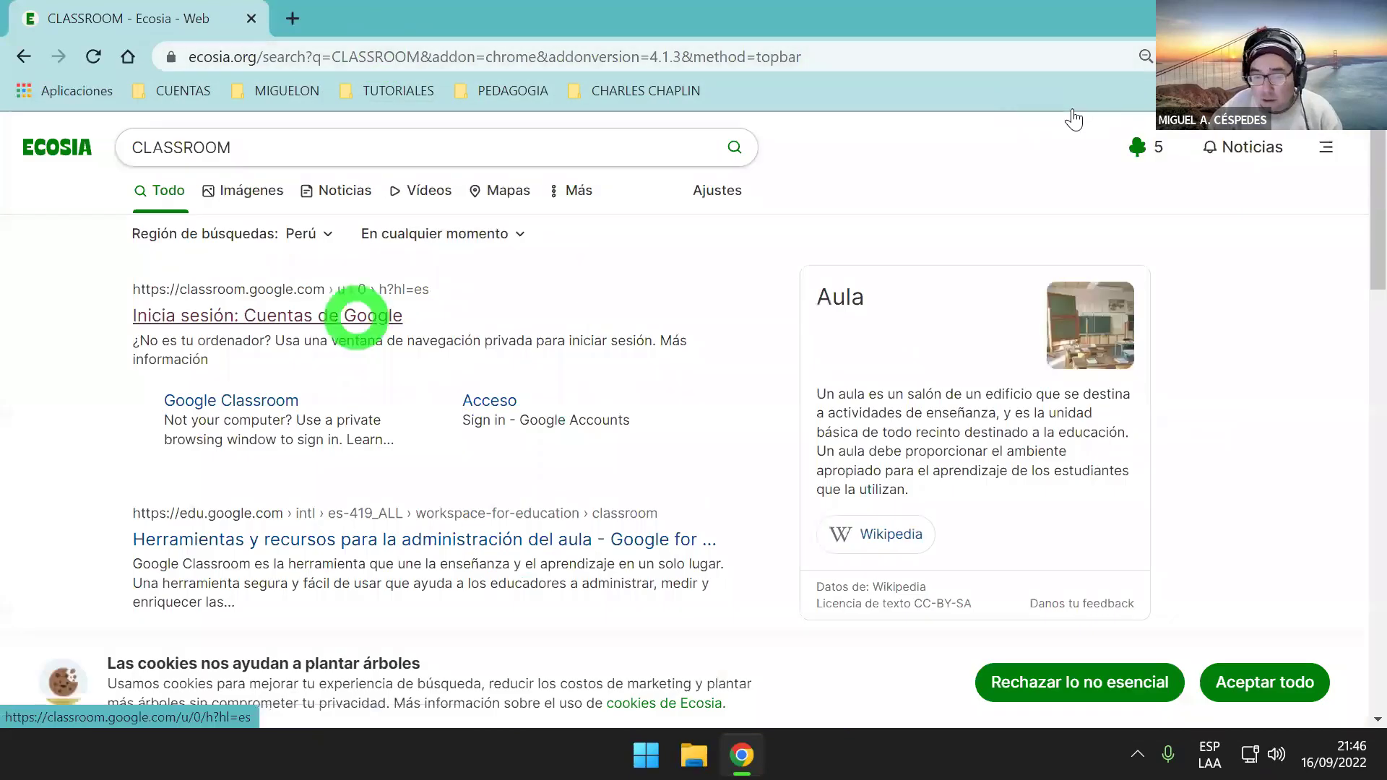
{"action": "left_click", "coordinate": [353, 325]}
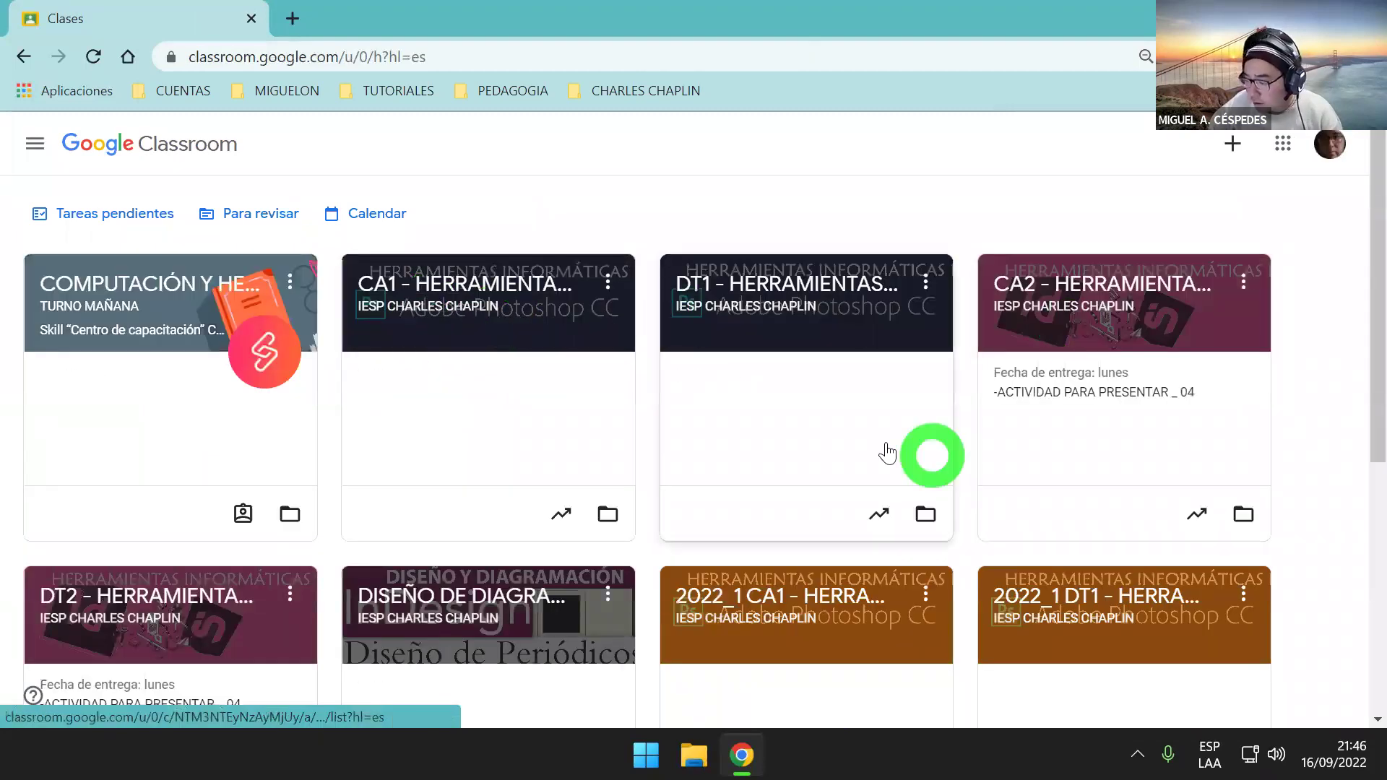
Step: Open the class DISEÑO DE DIAGRAMACIÓN CA_IV _ 2022-2 and go to its Trabajo de clase page
{"action": "scroll", "coordinate": [547, 458], "scroll_direction": "down", "scroll_amount": 1}
{"action": "left_click", "coordinate": [496, 488]}
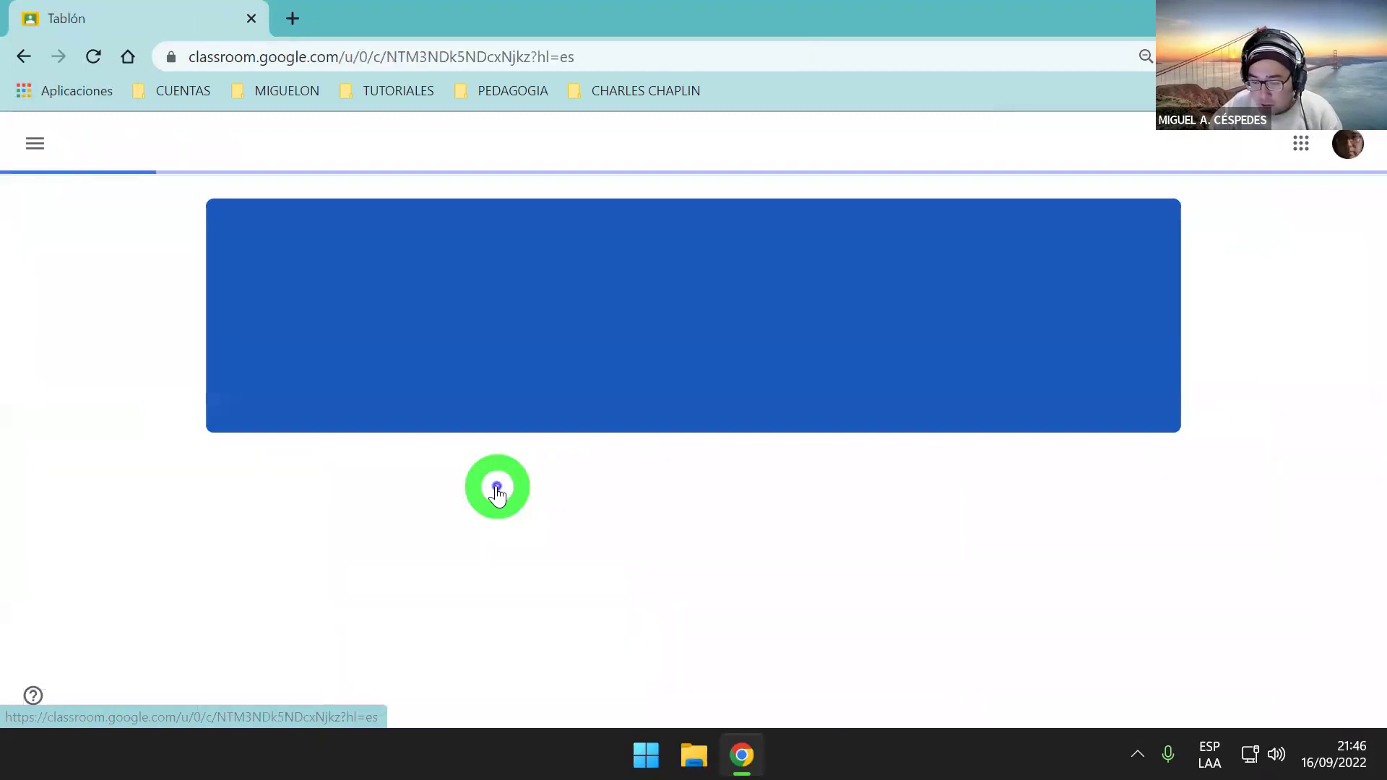
{"action": "left_click", "coordinate": [624, 138]}
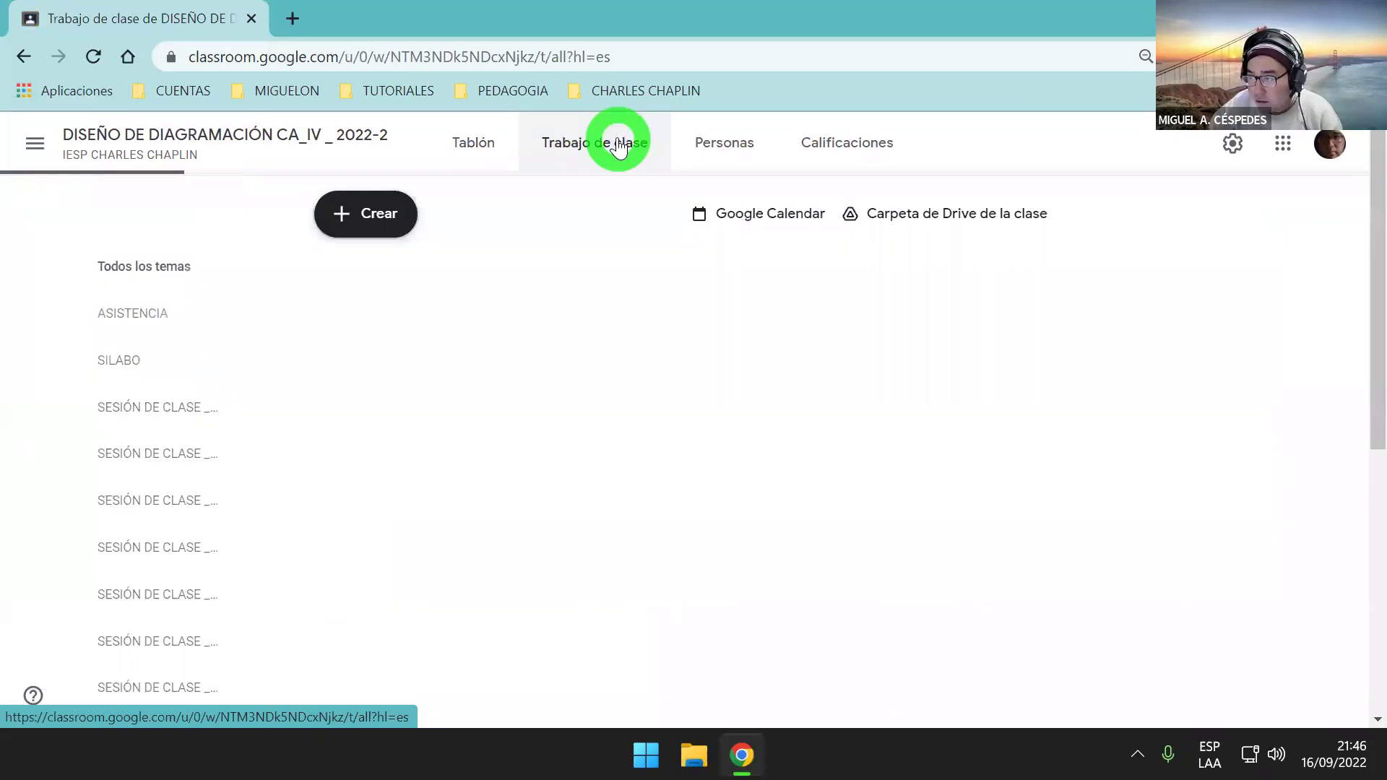
Step: Open the assignment -ACTIVIDAD PARA PRESENTAR _ 04 under SESIÓN DE CLASE _ 04 for editing
{"action": "scroll", "coordinate": [1025, 424], "scroll_direction": "down", "scroll_amount": 10}
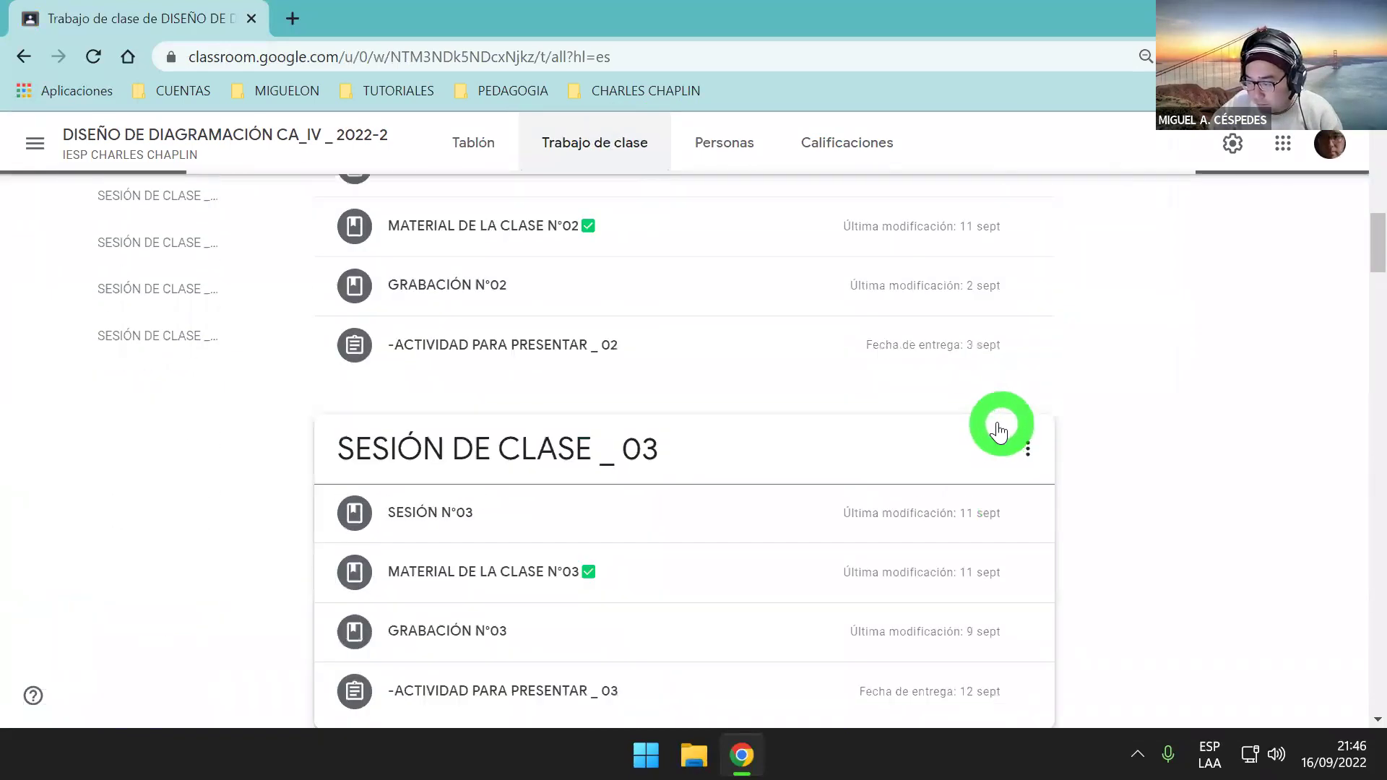
{"action": "scroll", "coordinate": [994, 427], "scroll_direction": "down", "scroll_amount": 6}
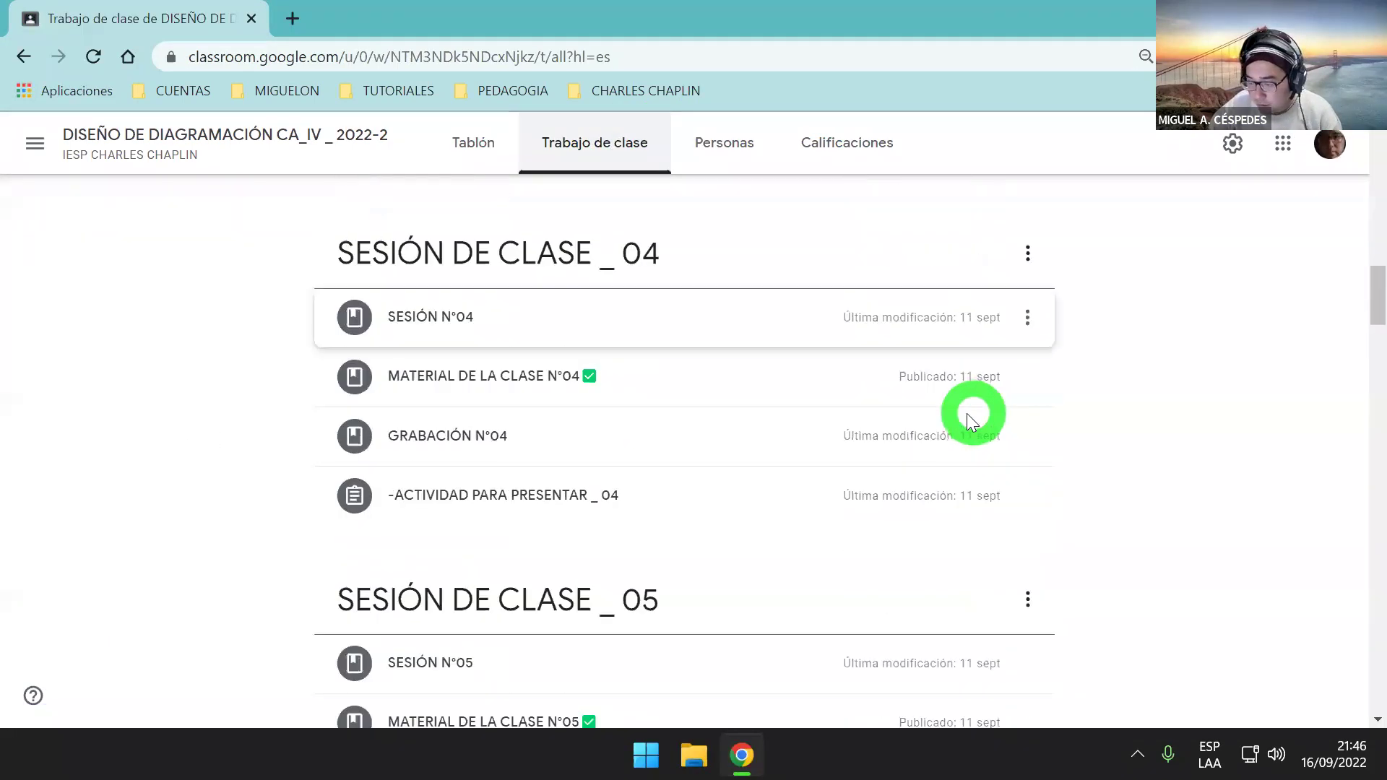
{"action": "left_click", "coordinate": [1027, 495]}
{"action": "left_click", "coordinate": [943, 535]}
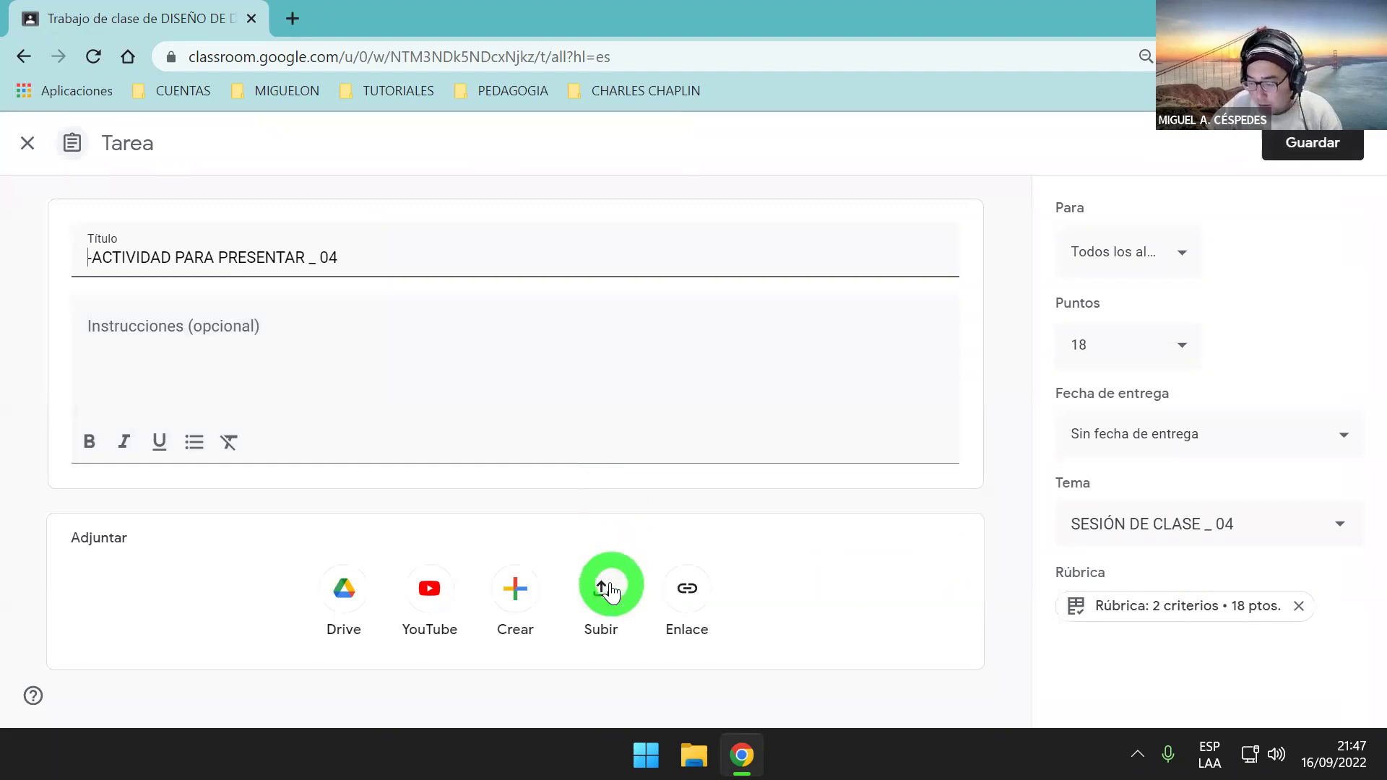
Step: Upload the image ACTIVIDAD_N°04 from the Escritorio folder as an attachment to the assignment
{"action": "left_click", "coordinate": [611, 587]}
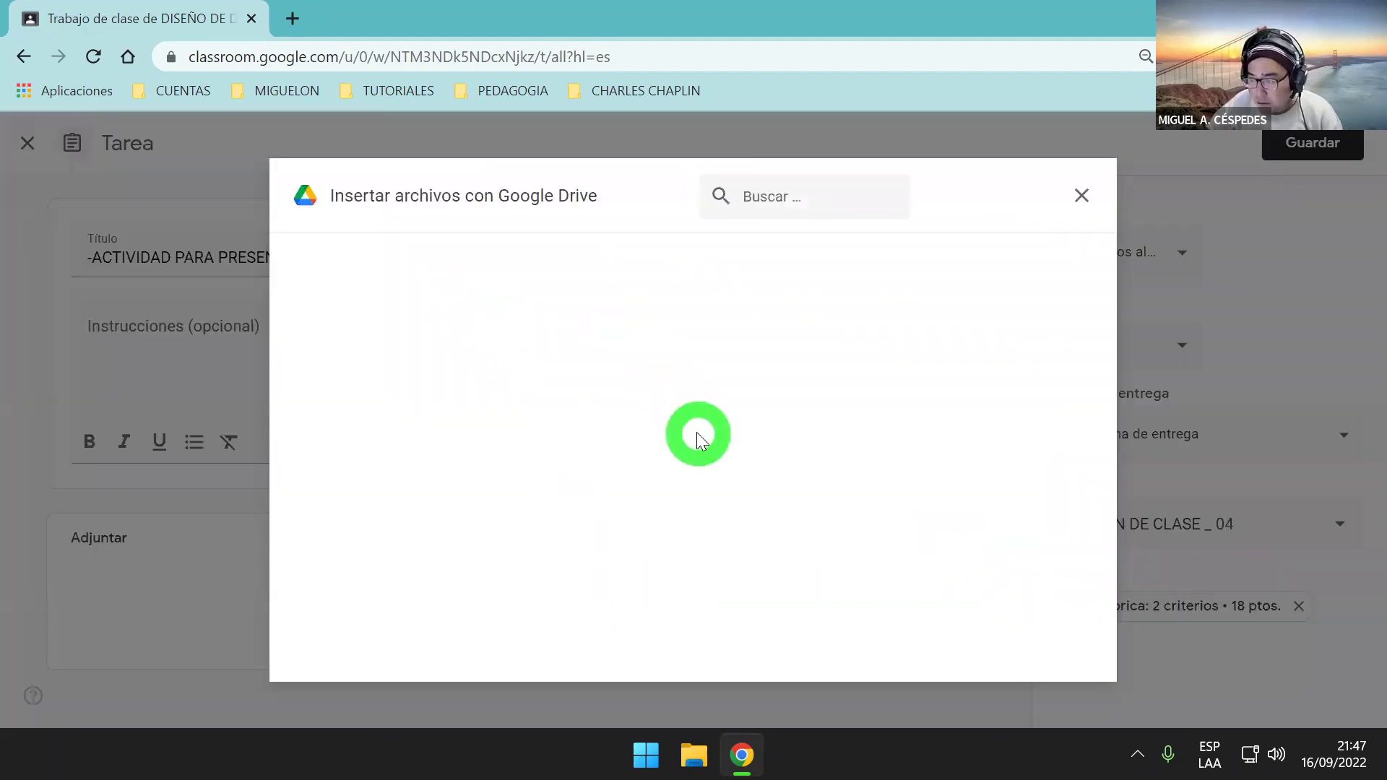
{"action": "left_click", "coordinate": [708, 537]}
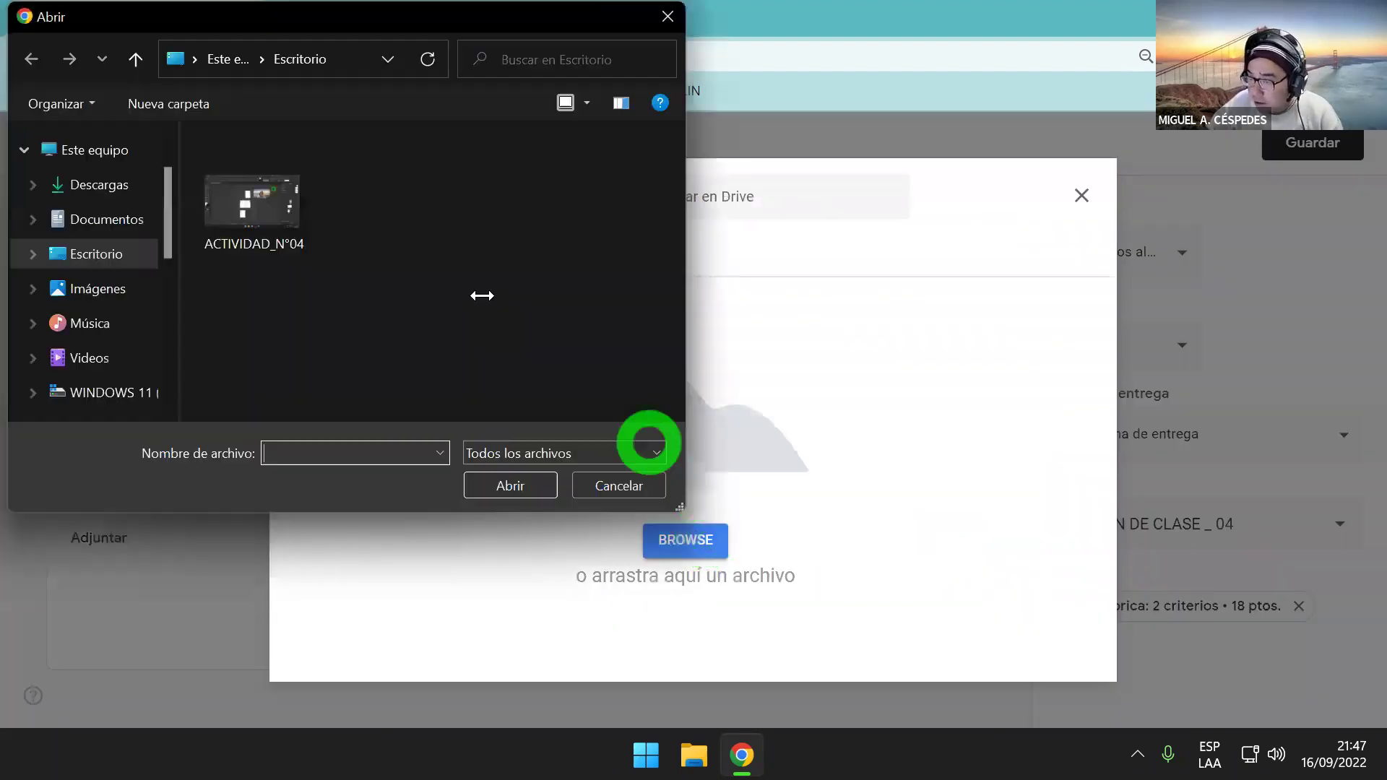
{"action": "double_click", "coordinate": [296, 207]}
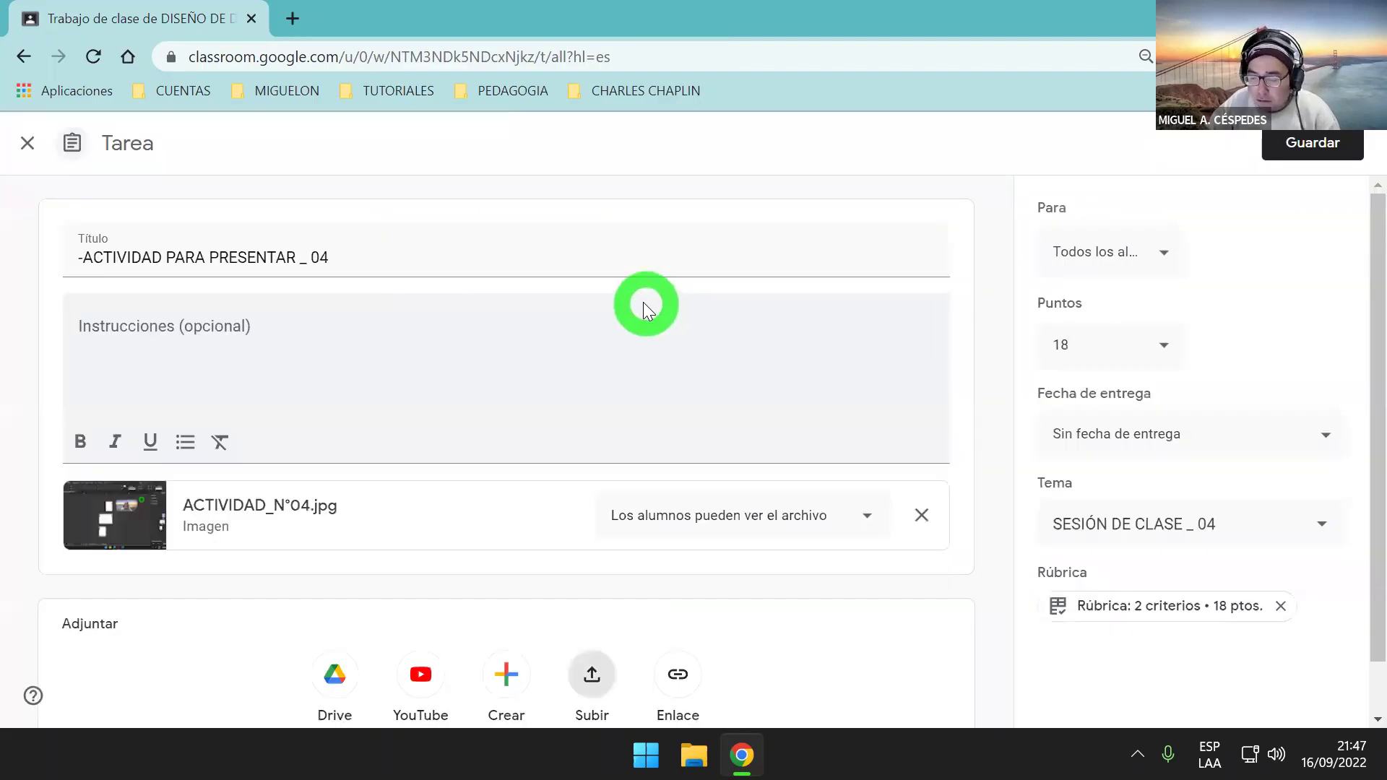
Step: Enter the assignment instructions "Presentar la captura del producto realizado en la clase de Diseño y Diagramación"
{"action": "left_click", "coordinate": [509, 348]}
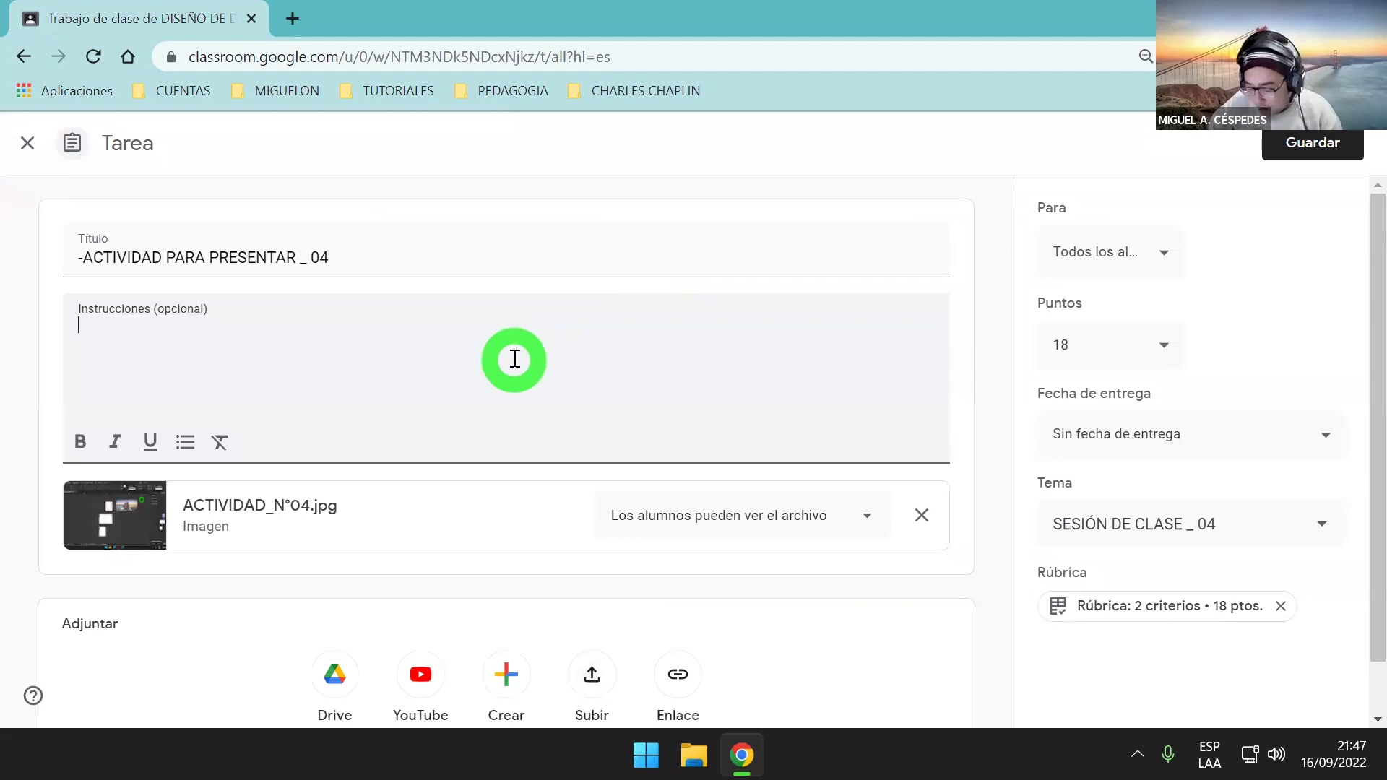
{"action": "type", "text": "Presenta"}
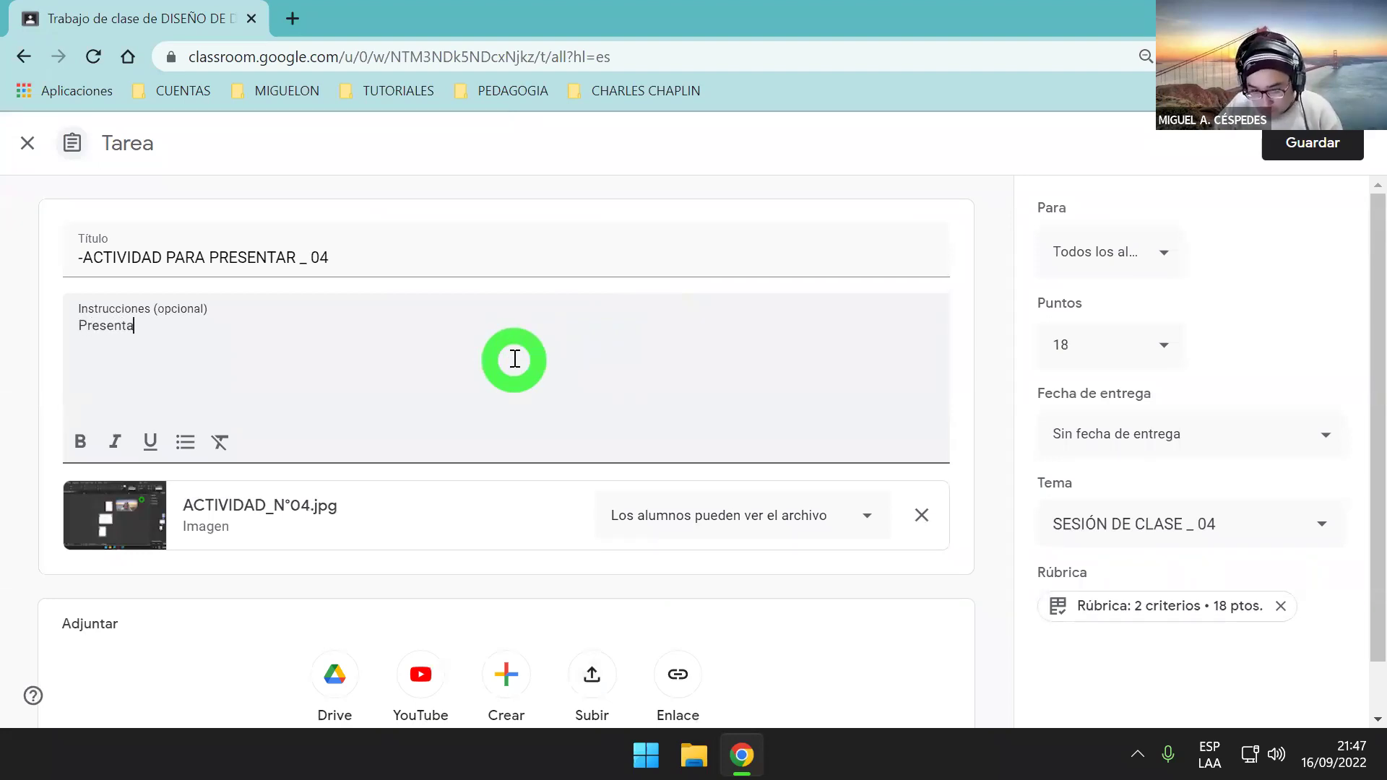
{"action": "type", "text": "r la captura de "}
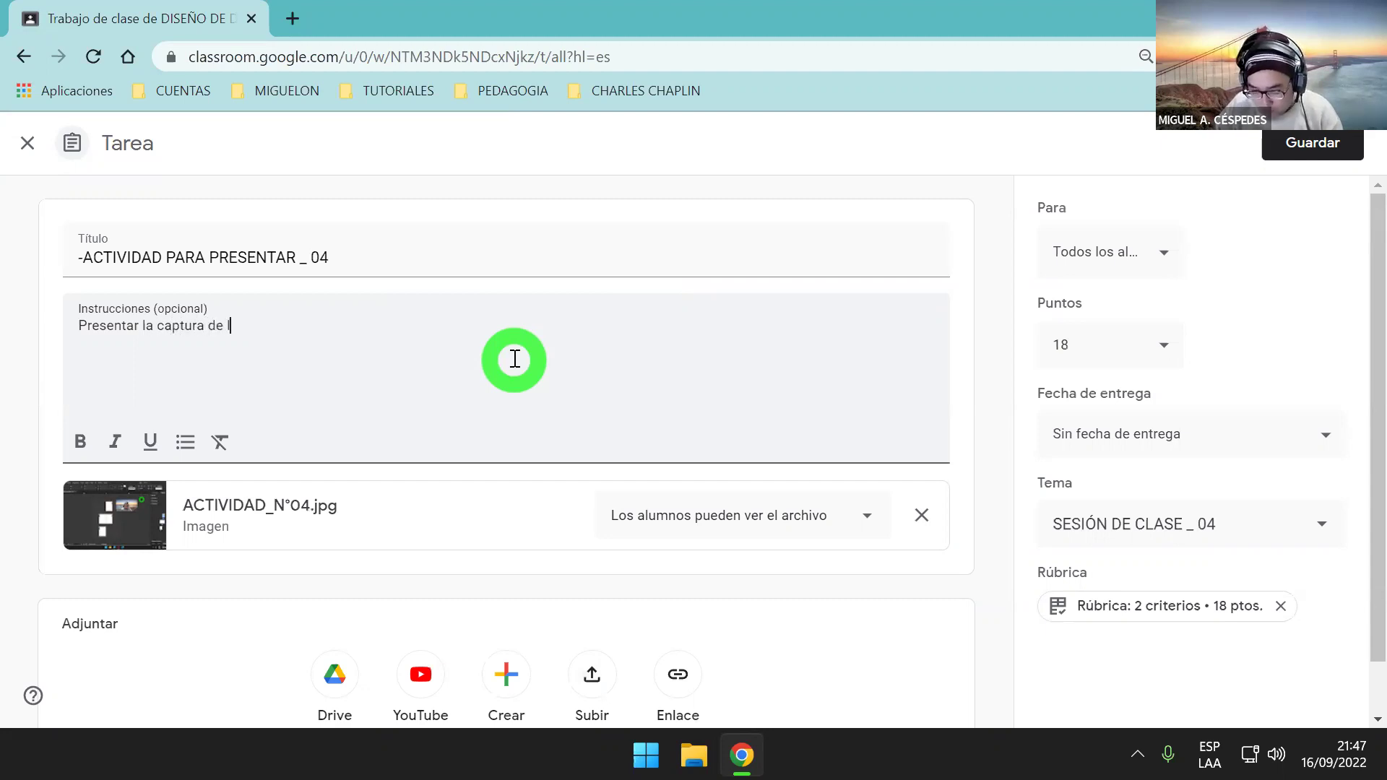
{"action": "type", "text": "l prod"}
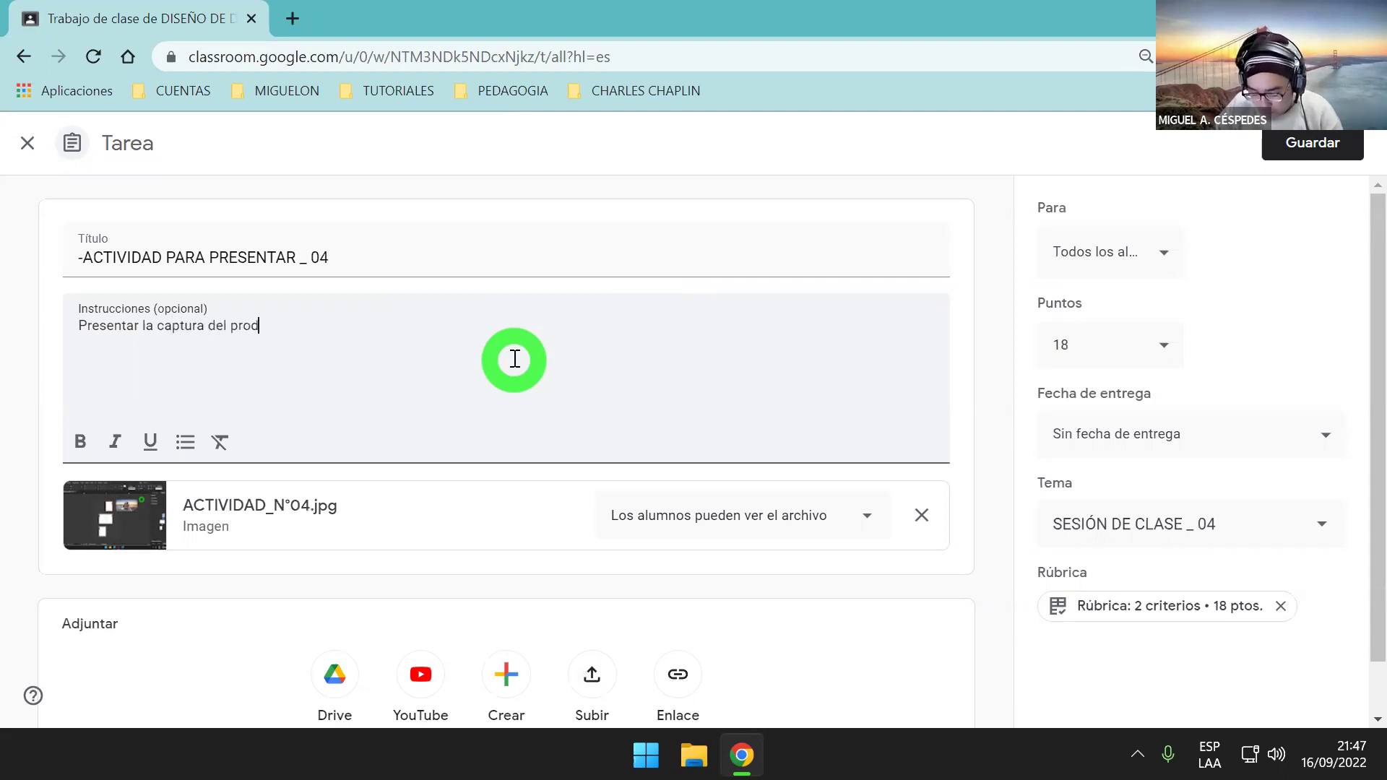
{"action": "type", "text": "ucto realizado em"}
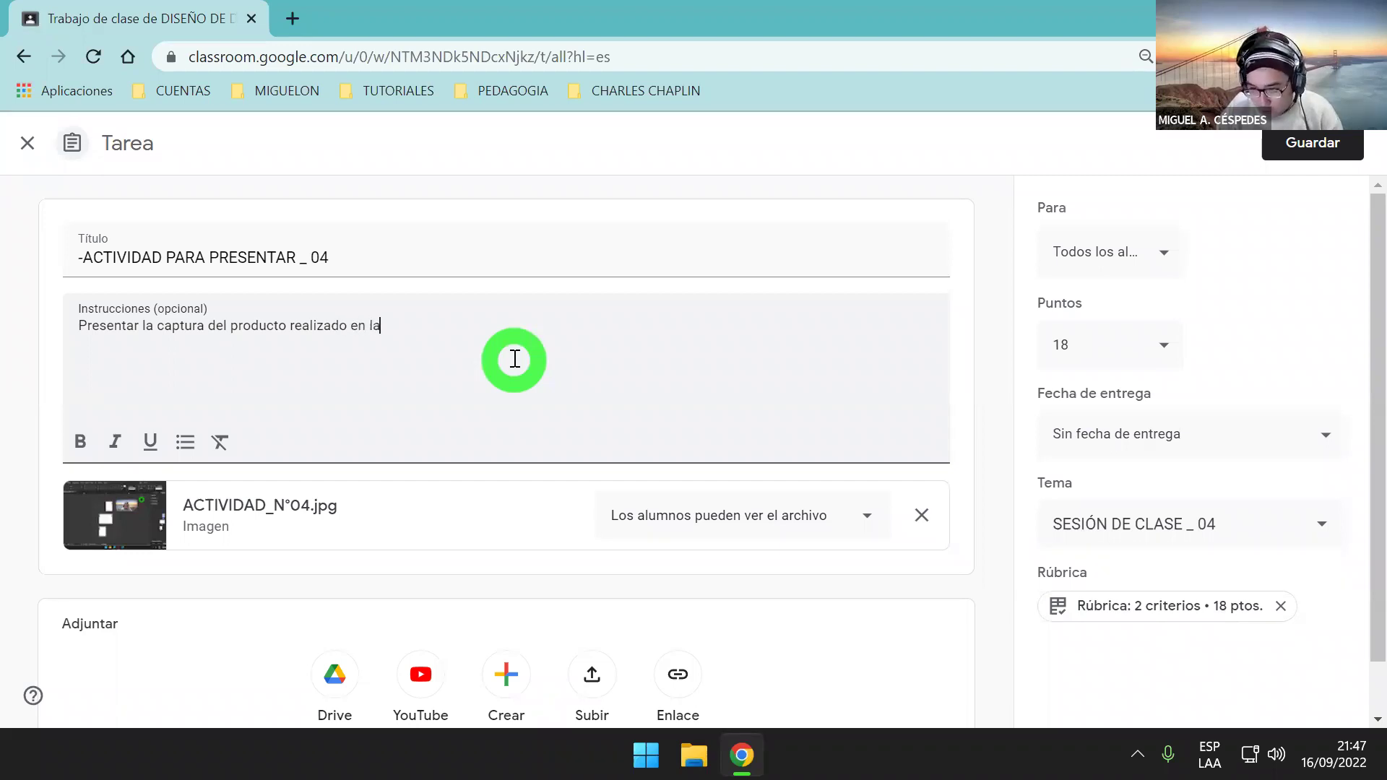
{"action": "type", "text": "clase de Diseño y"}
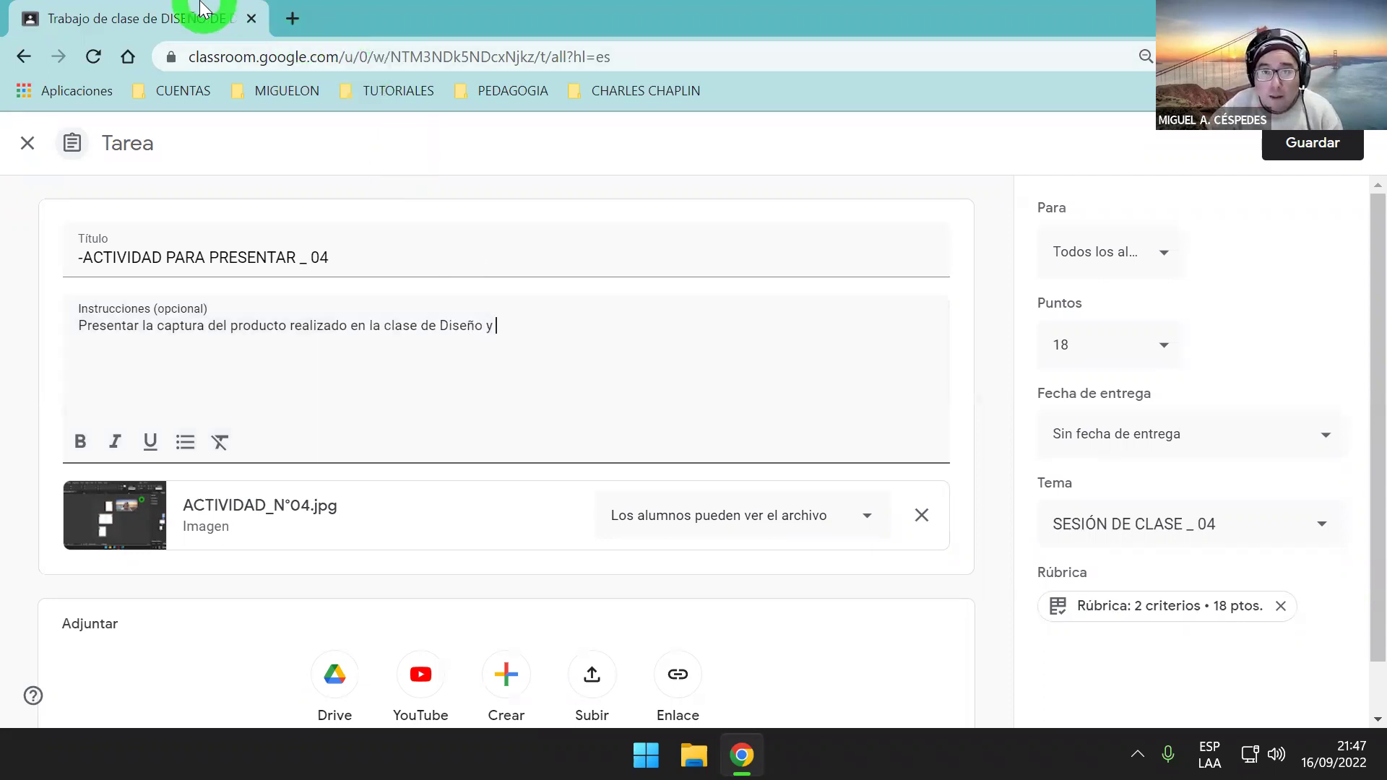
{"action": "left_click", "coordinate": [515, 324]}
{"action": "type", "text": "D"}
{"action": "type", "text": "iagramaci"}
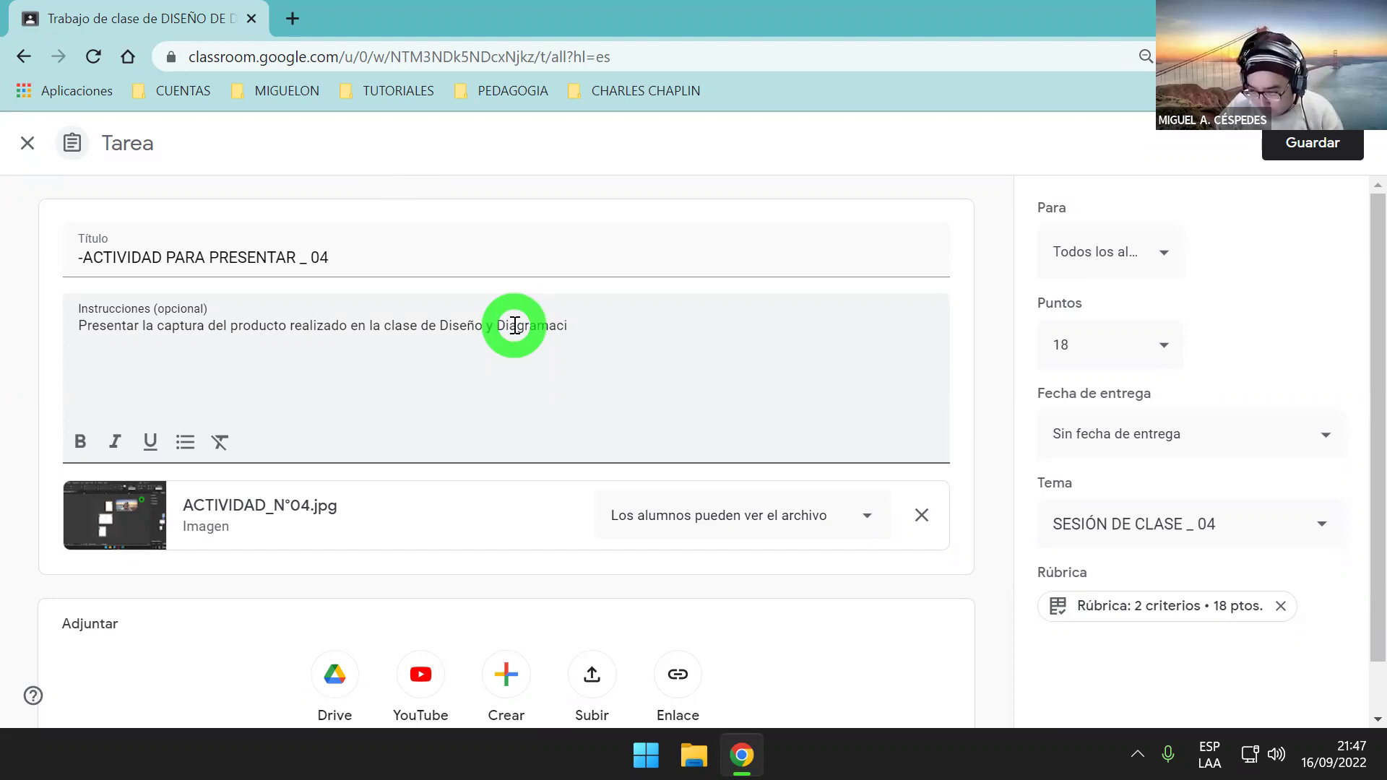
{"action": "type", "text": "on"}
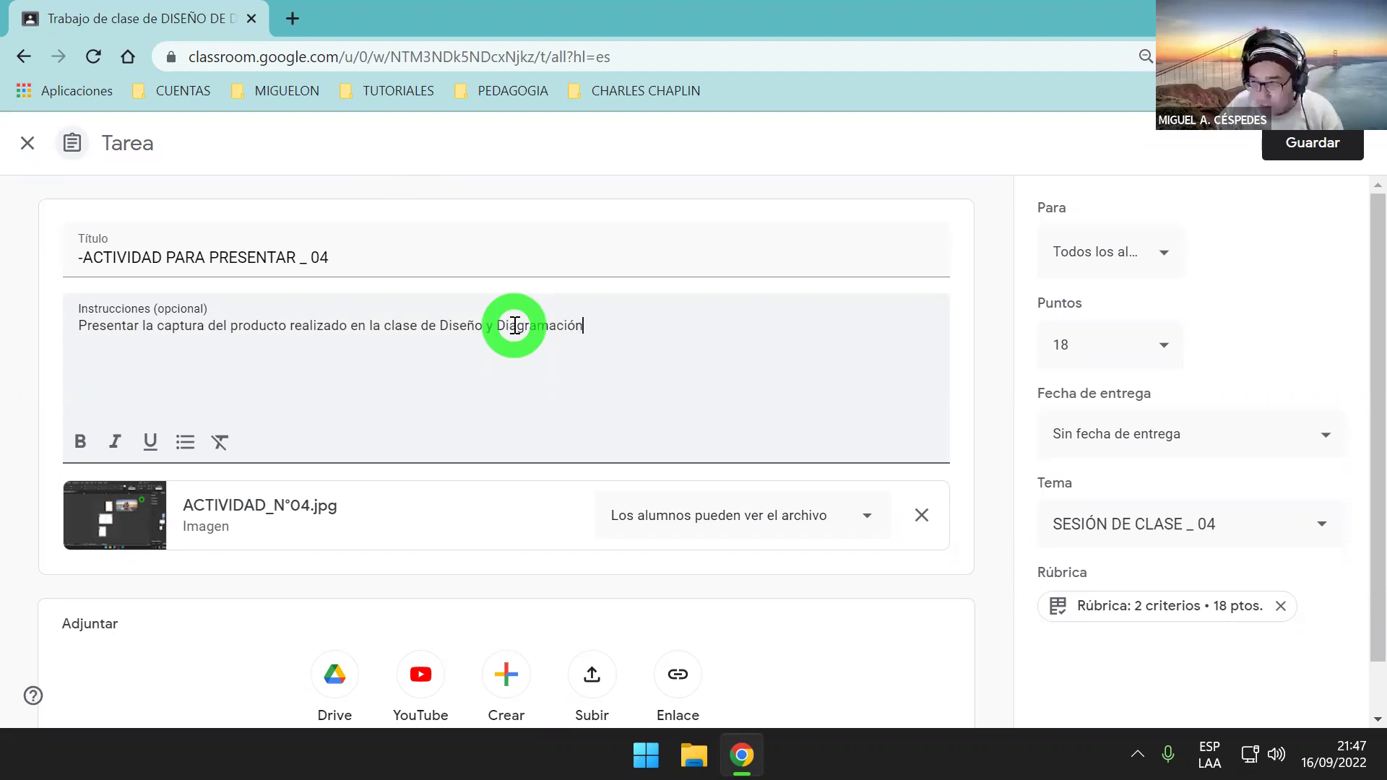
Step: Continue the instructions with a comma and the new line "poner en práctica el uso y la configuración de Páginas Maestrias(Principal)."
{"action": "type", "text": ","}
{"action": "key", "text": "Return"}
{"action": "type", "text": "poer"}
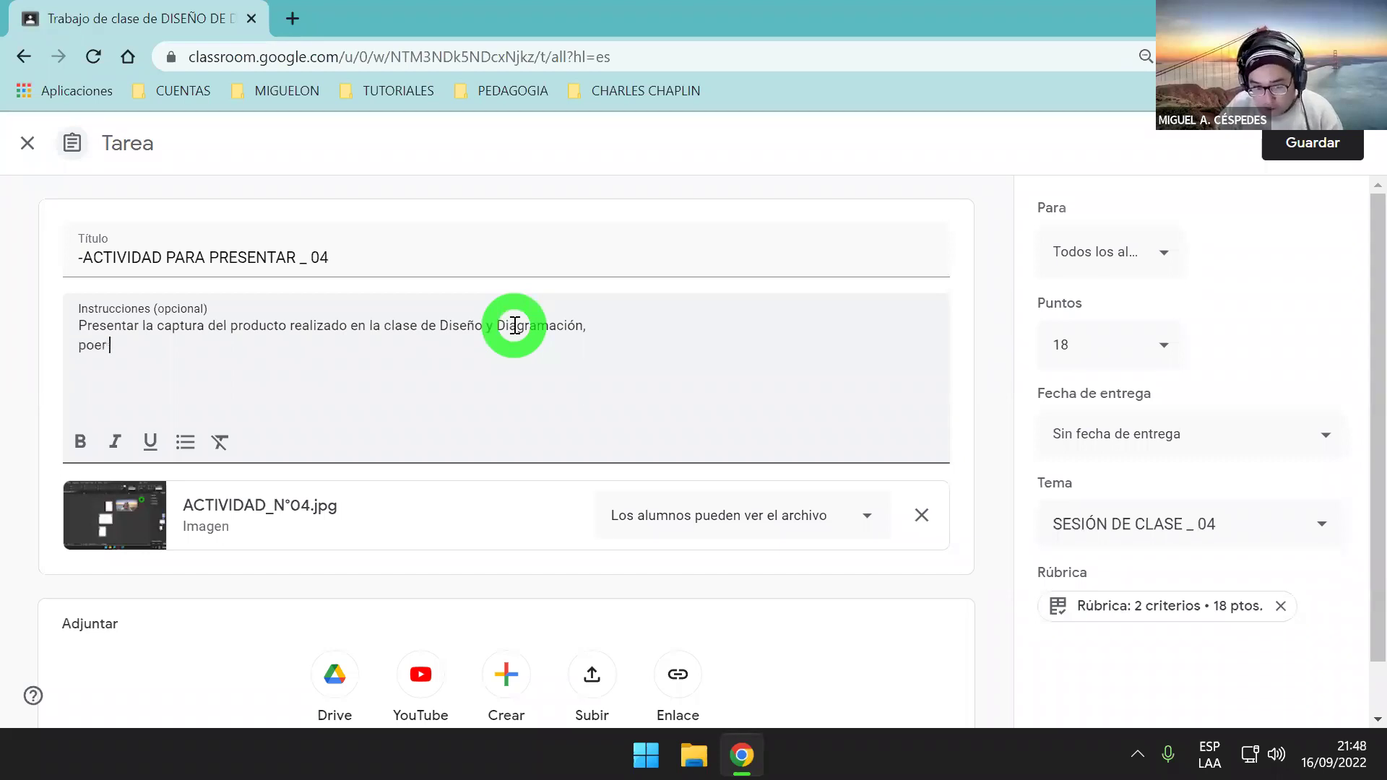
{"action": "type", "text": "ner en"}
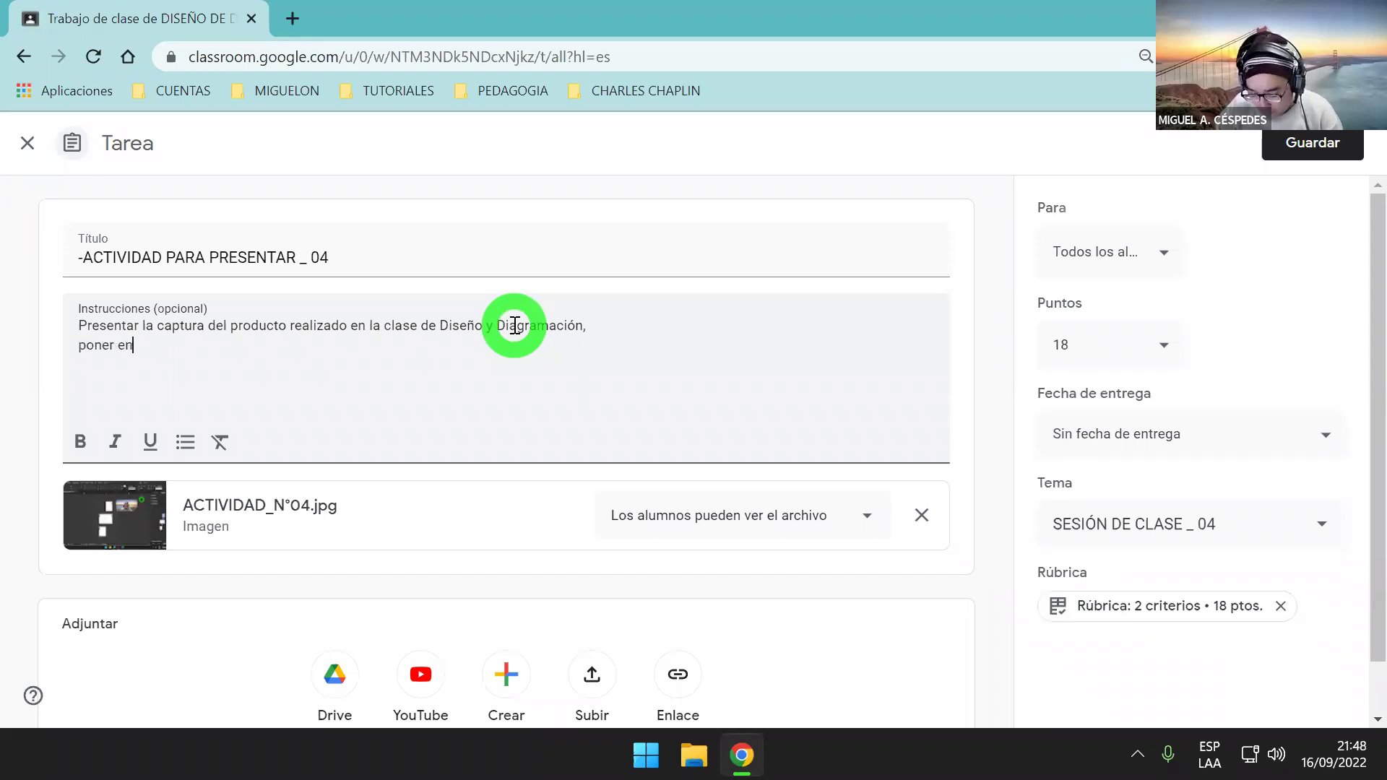
{"action": "type", "text": " prácti"}
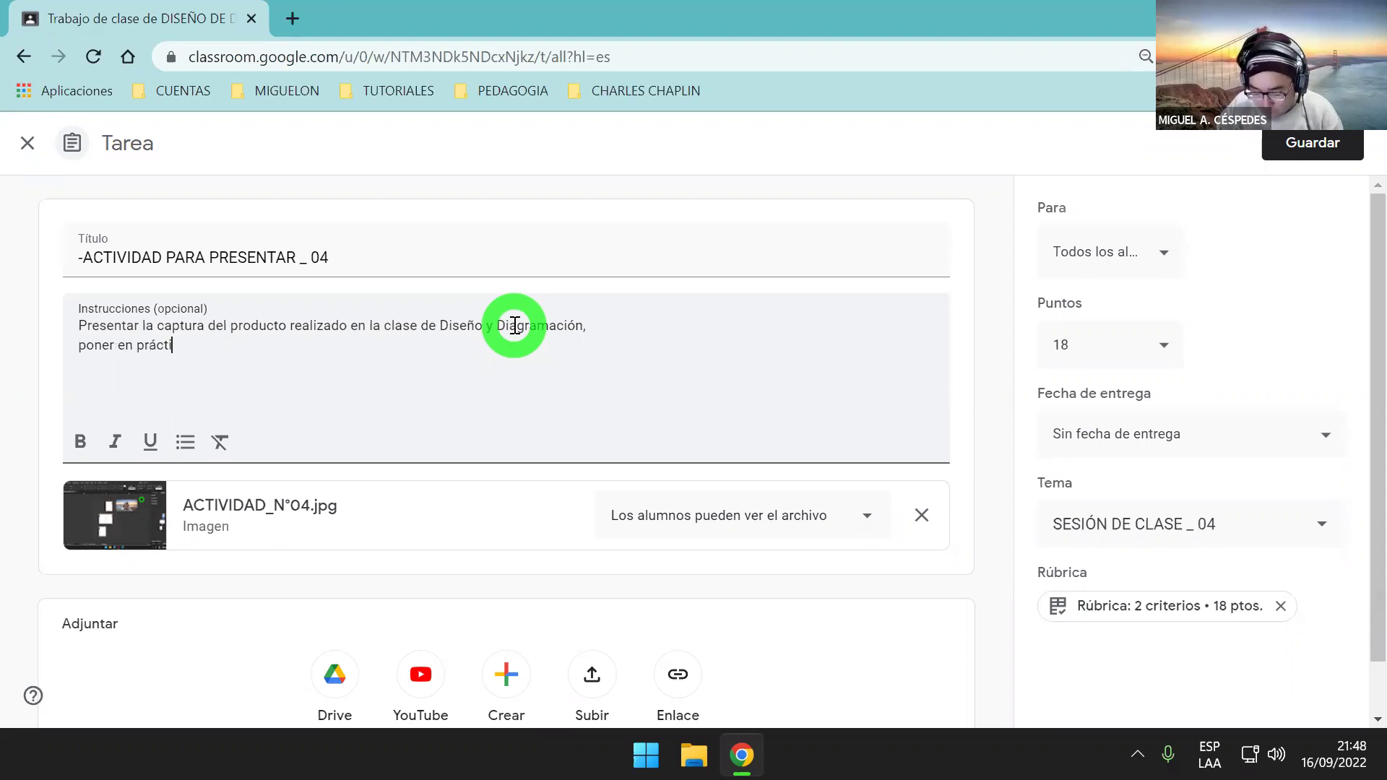
{"action": "type", "text": "cas e"}
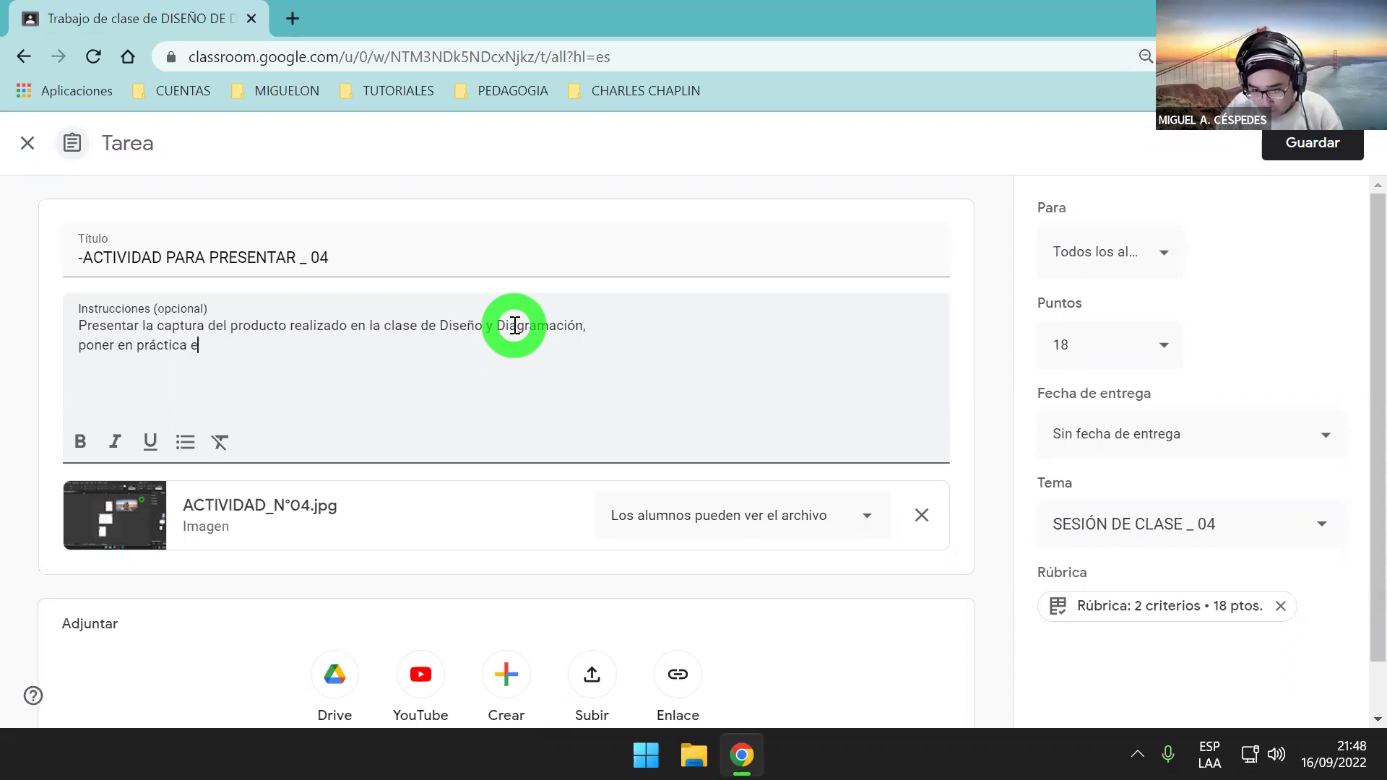
{"action": "type", "text": "l"}
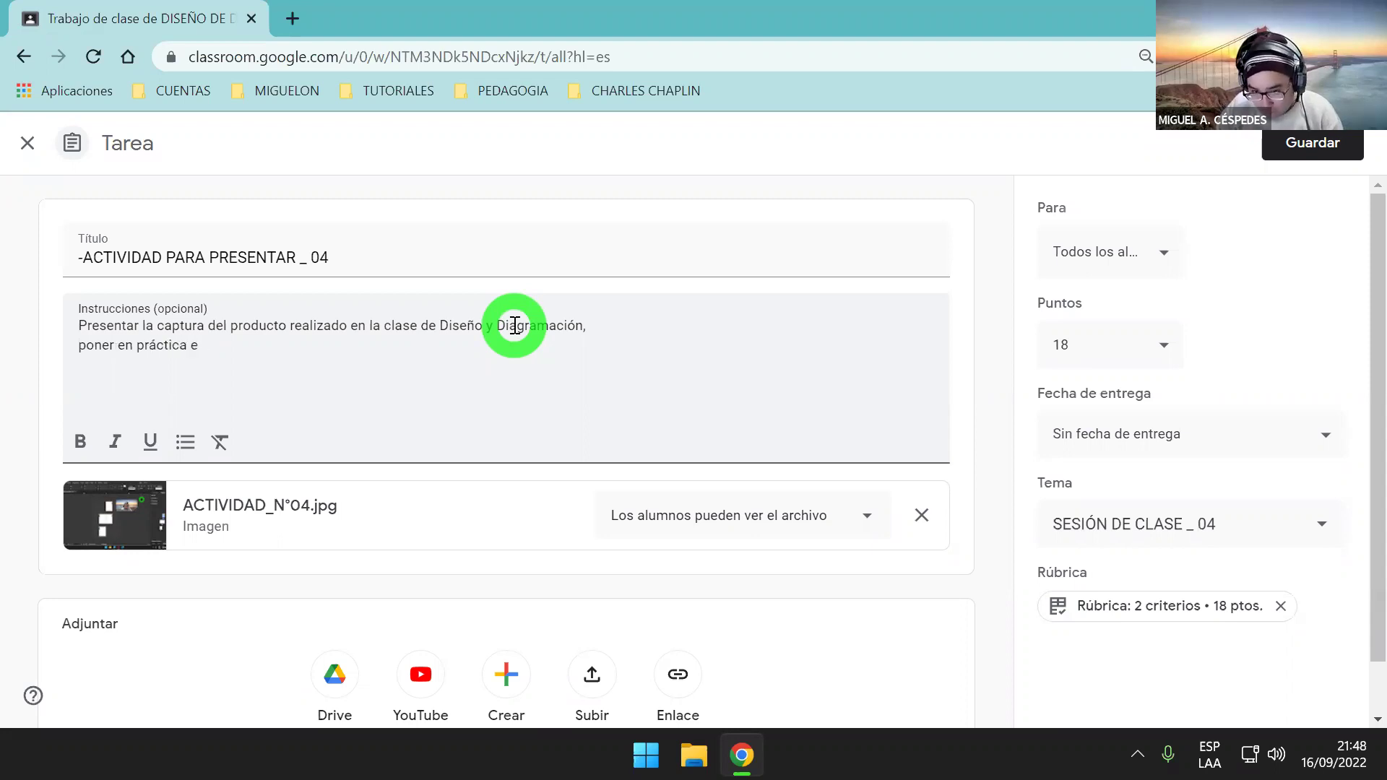
{"action": "type", "text": "l uso"}
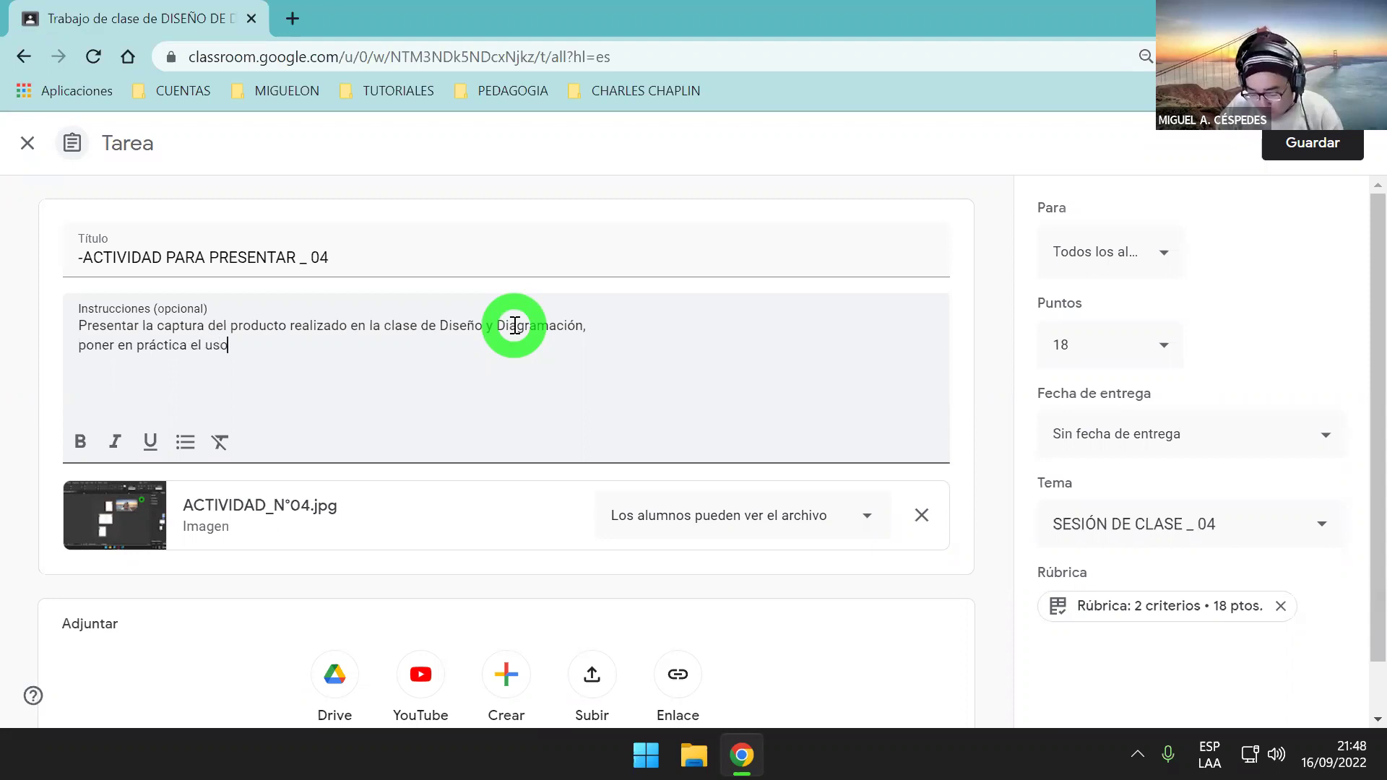
{"action": "type", "text": " y la configuración de "}
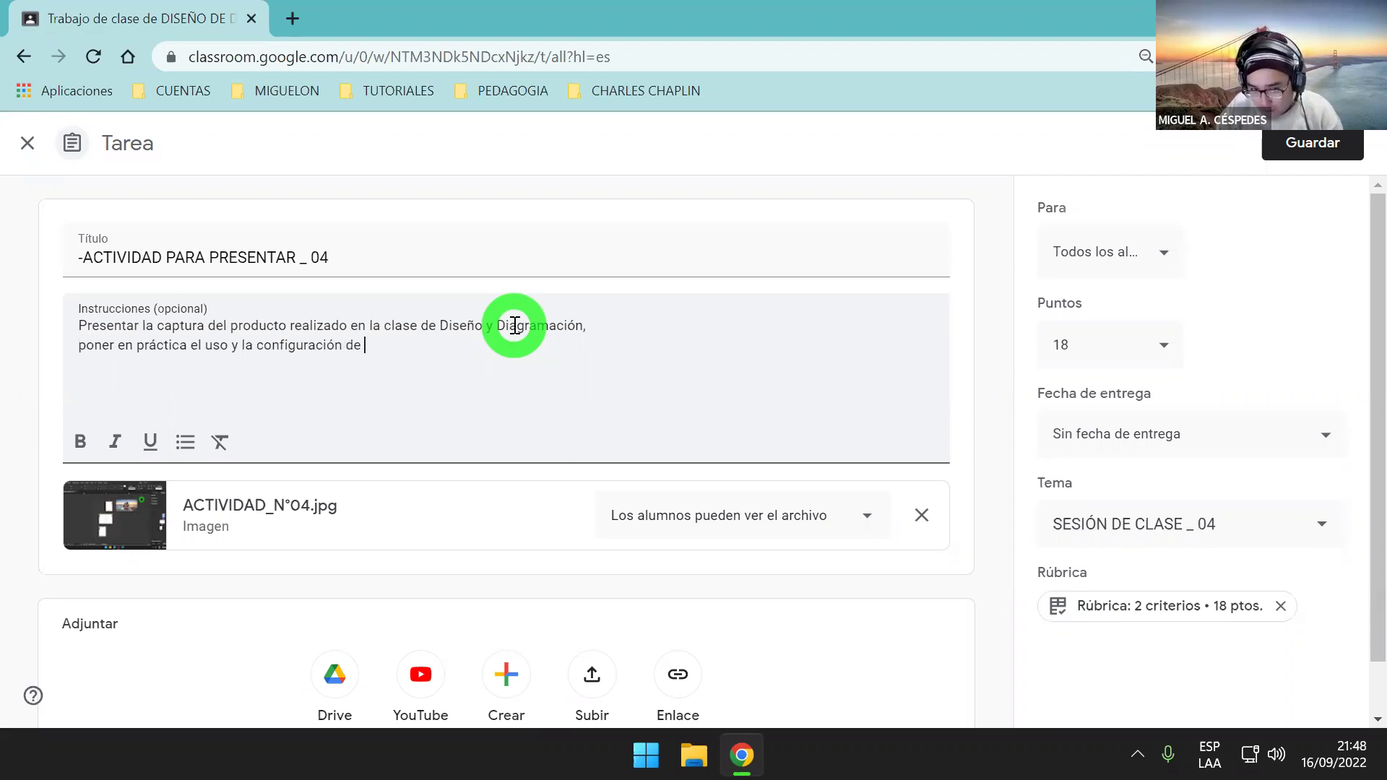
{"action": "type", "text": "P"}
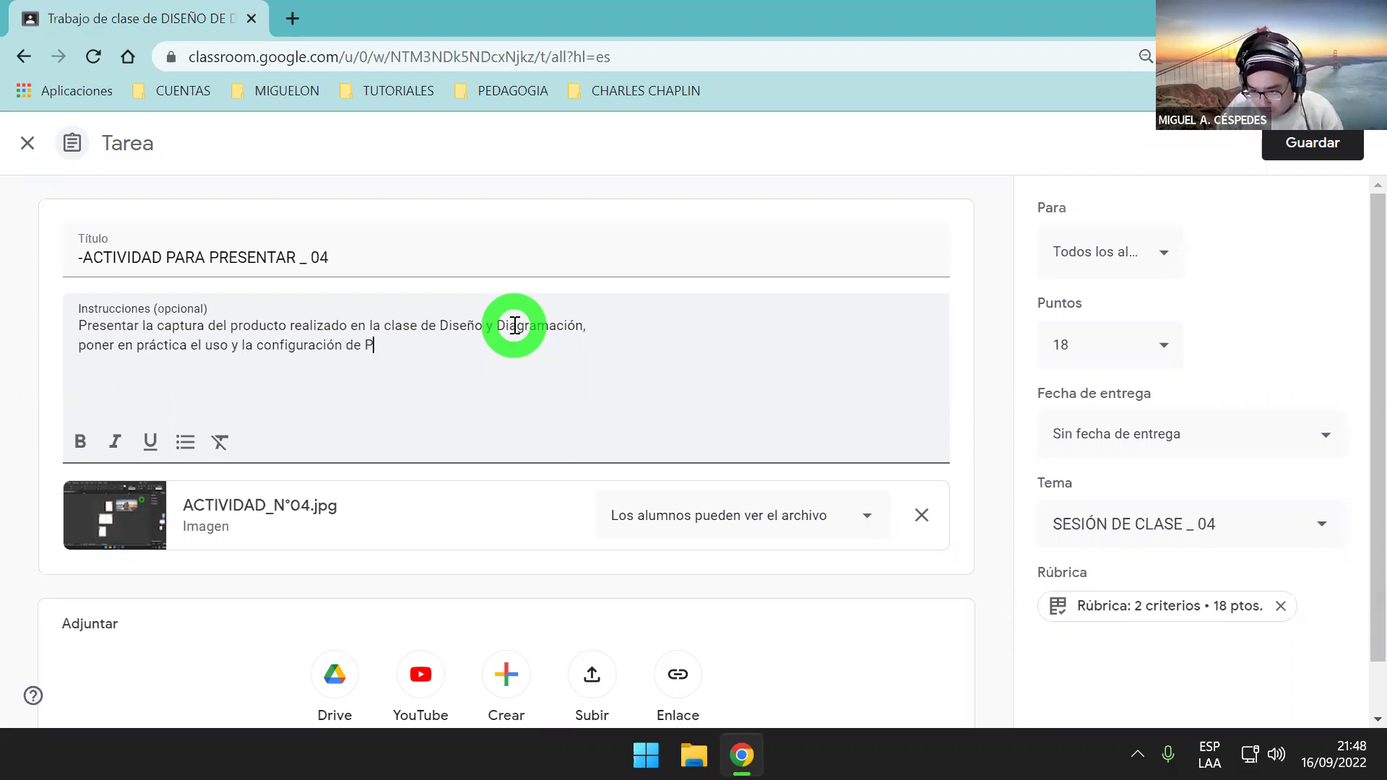
{"action": "type", "text": "áginas Maestrias"}
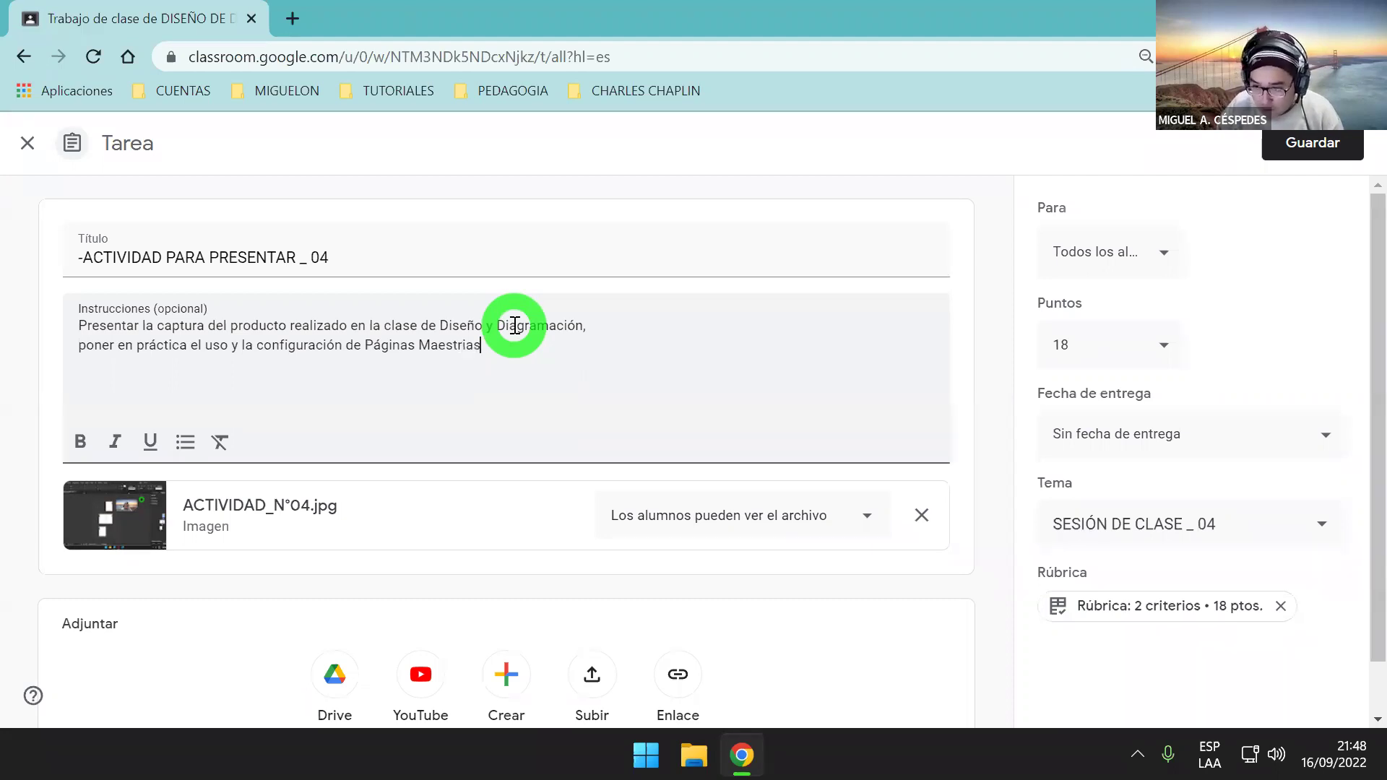
{"action": "type", "text": "(Principal"}
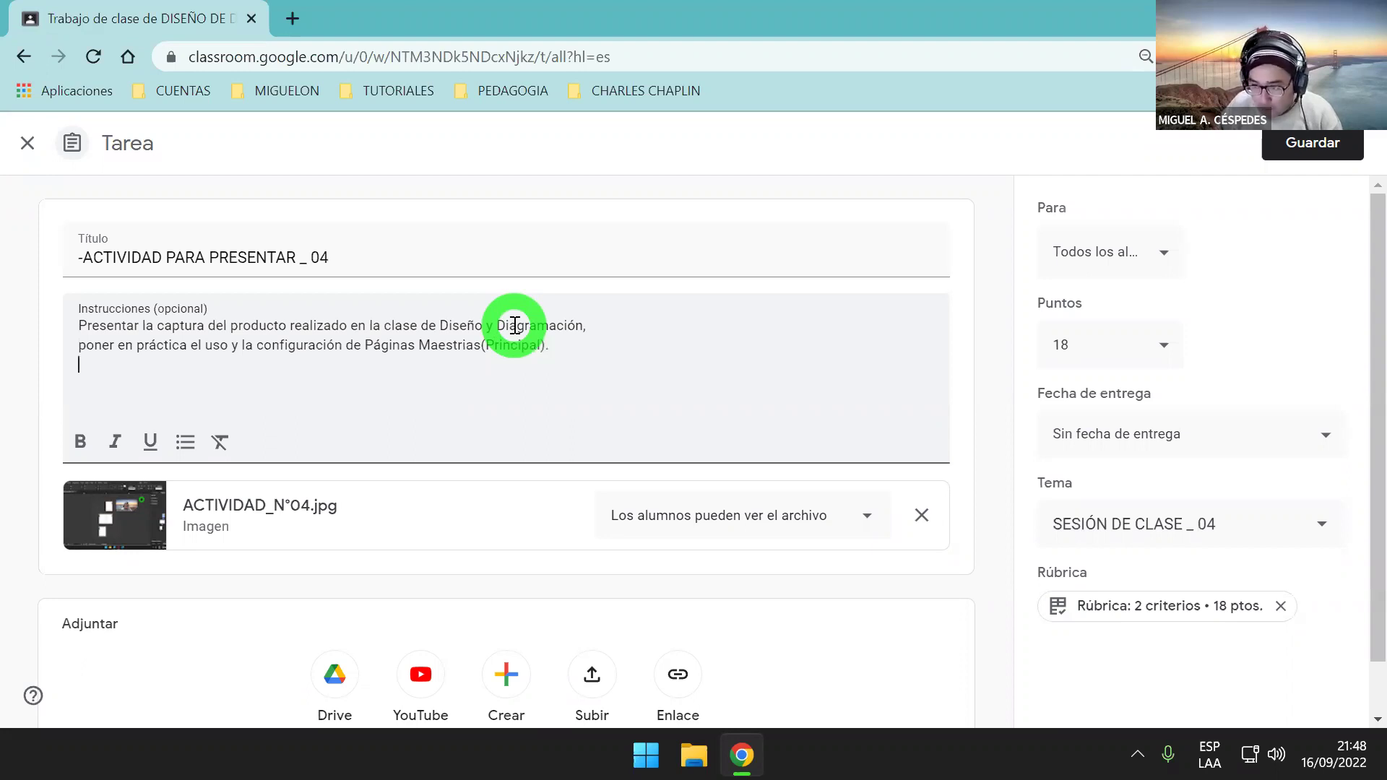
{"action": "type", "text": ")."}
Step: Add the instruction line "Crear las numeraciones y el recuadro de color."
{"action": "key", "text": "Return"}
{"action": "type", "text": "C"}
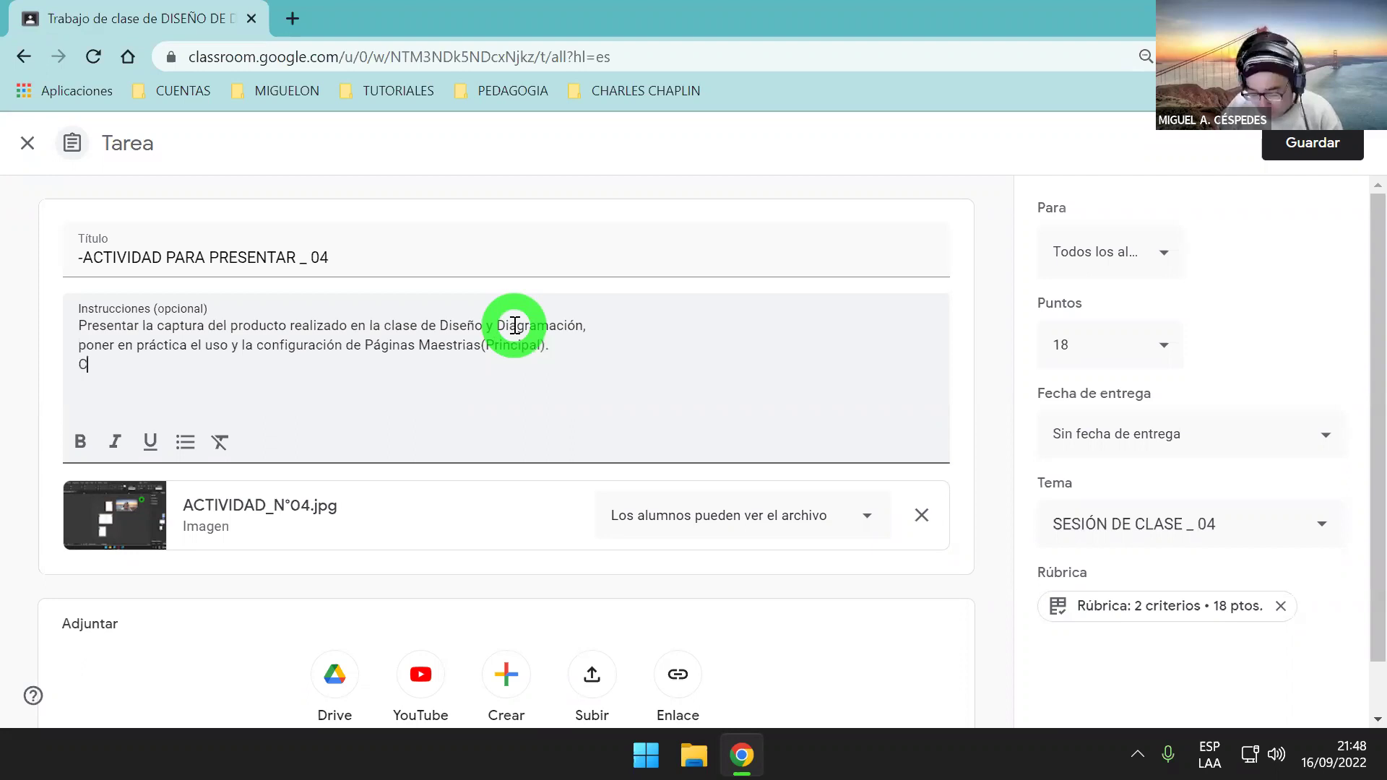
{"action": "type", "text": "reer los"}
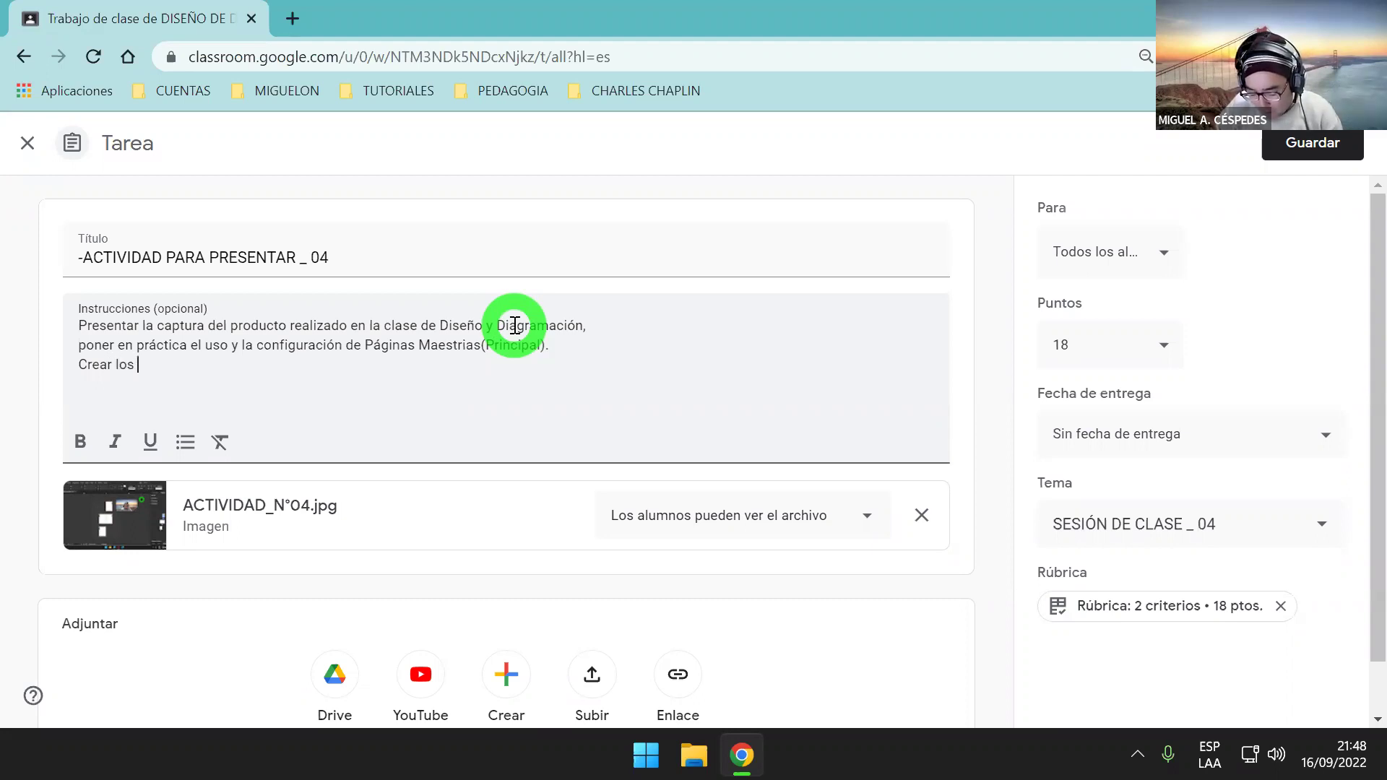
{"action": "type", "text": "as numeraciones"}
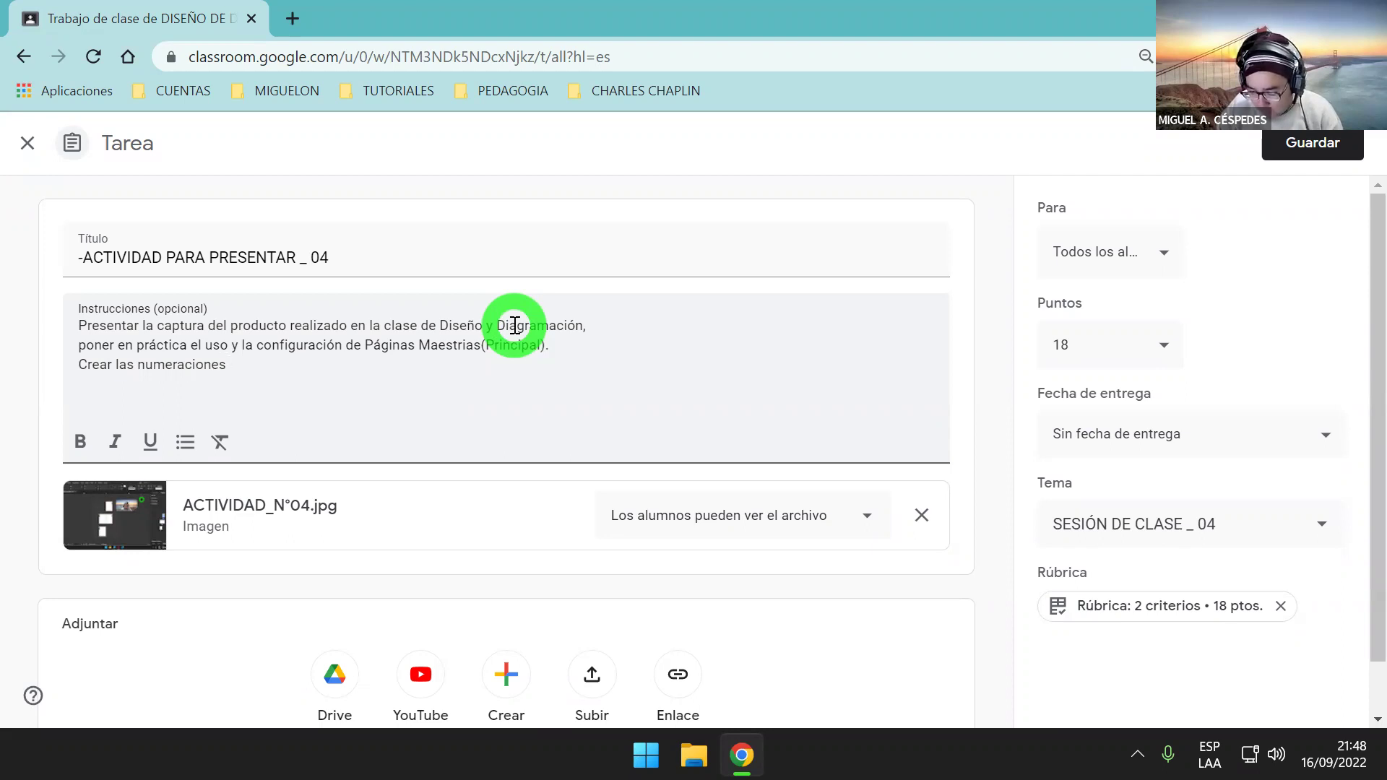
{"action": "type", "text": "enc"}
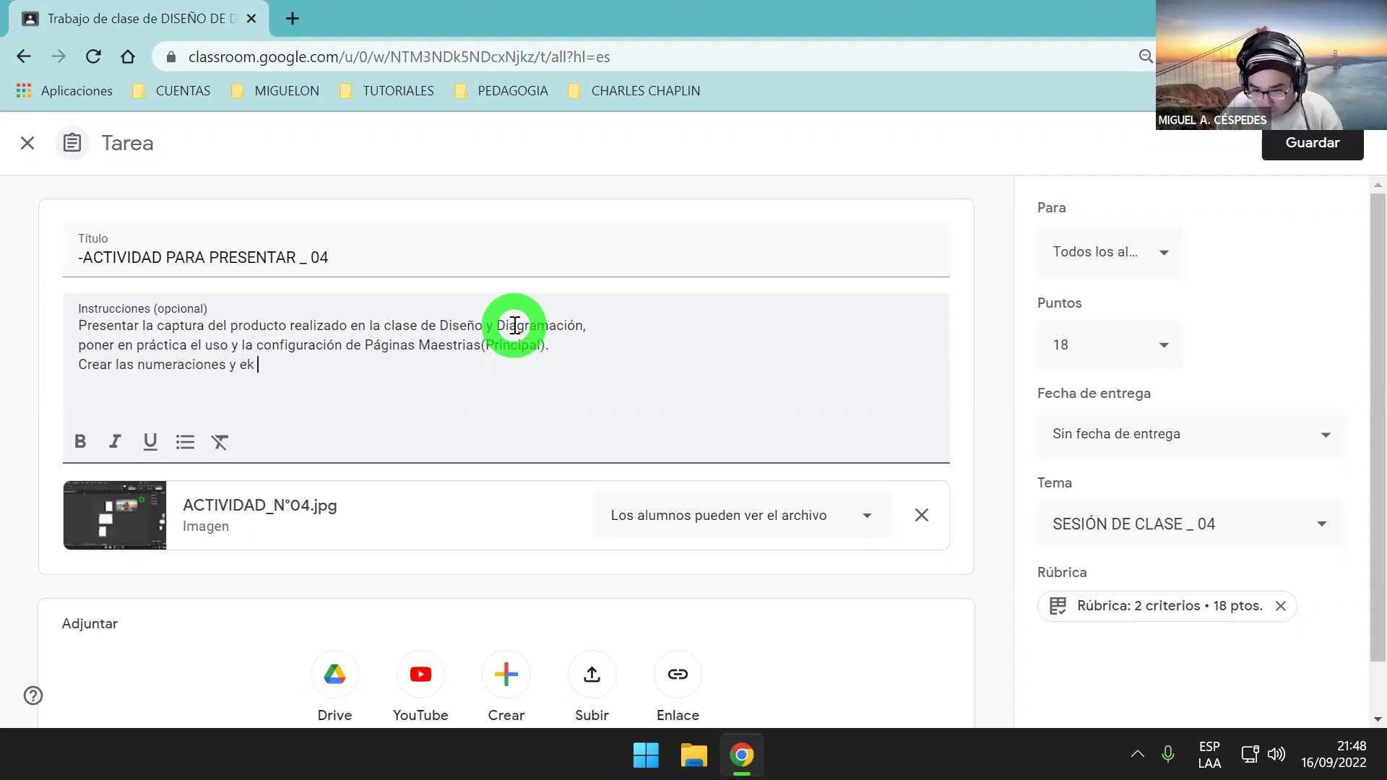
{"action": "key", "text": "BackSpace"}
{"action": "key", "text": "BackSpace"}
{"action": "type", "text": "l recuadro de color."}
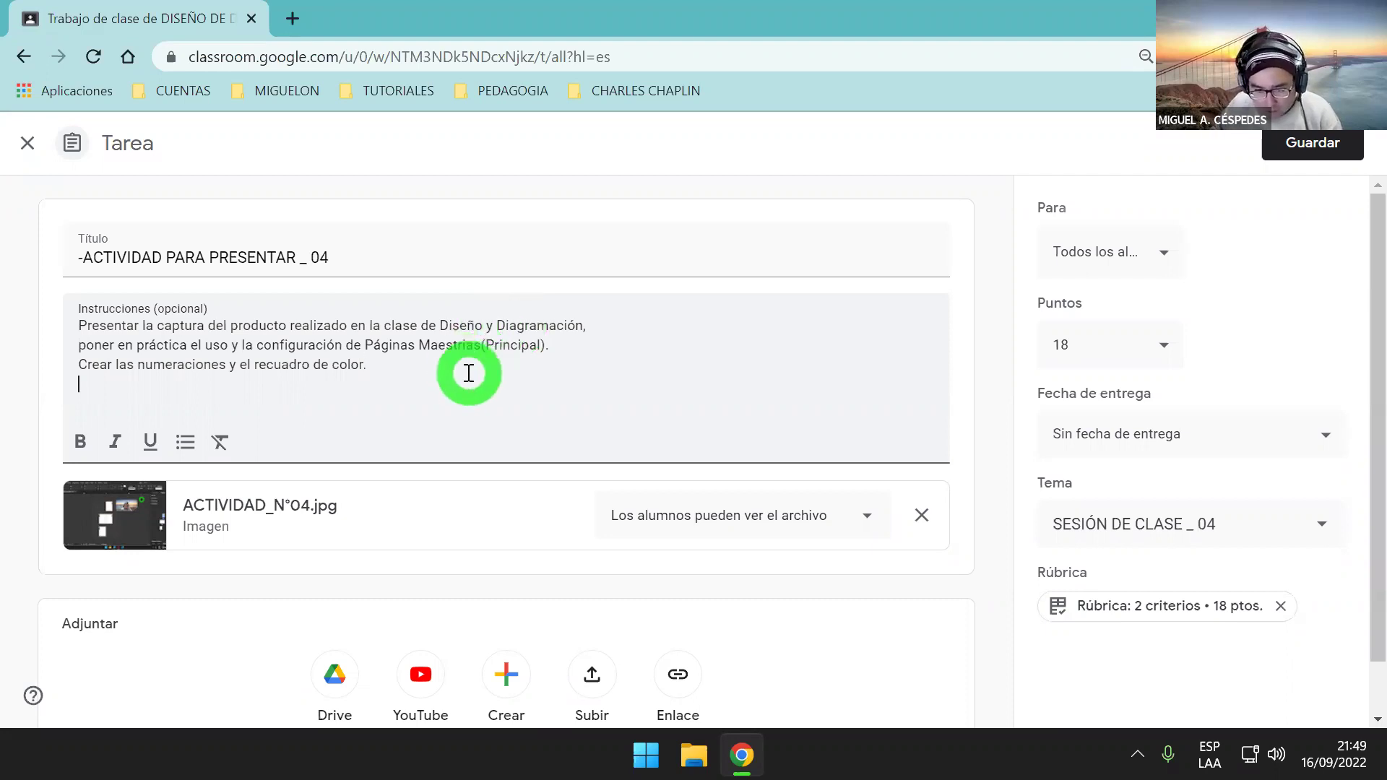
Step: Add, after a blank line, the note "Nota: Realizarlo en Indesign y Adjuntar sus datos personales a la captura."
{"action": "type", "text": "Nota: "}
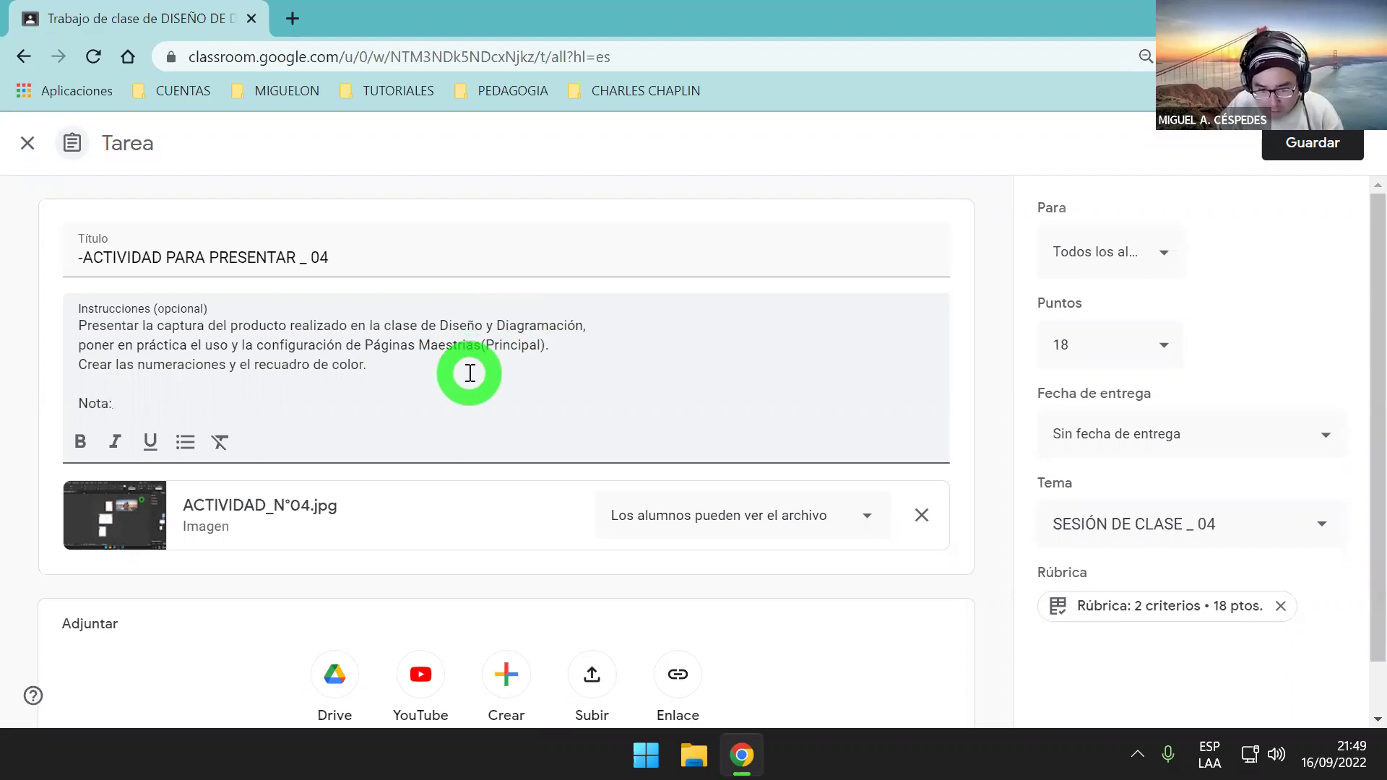
{"action": "type", "text": "Presen"}
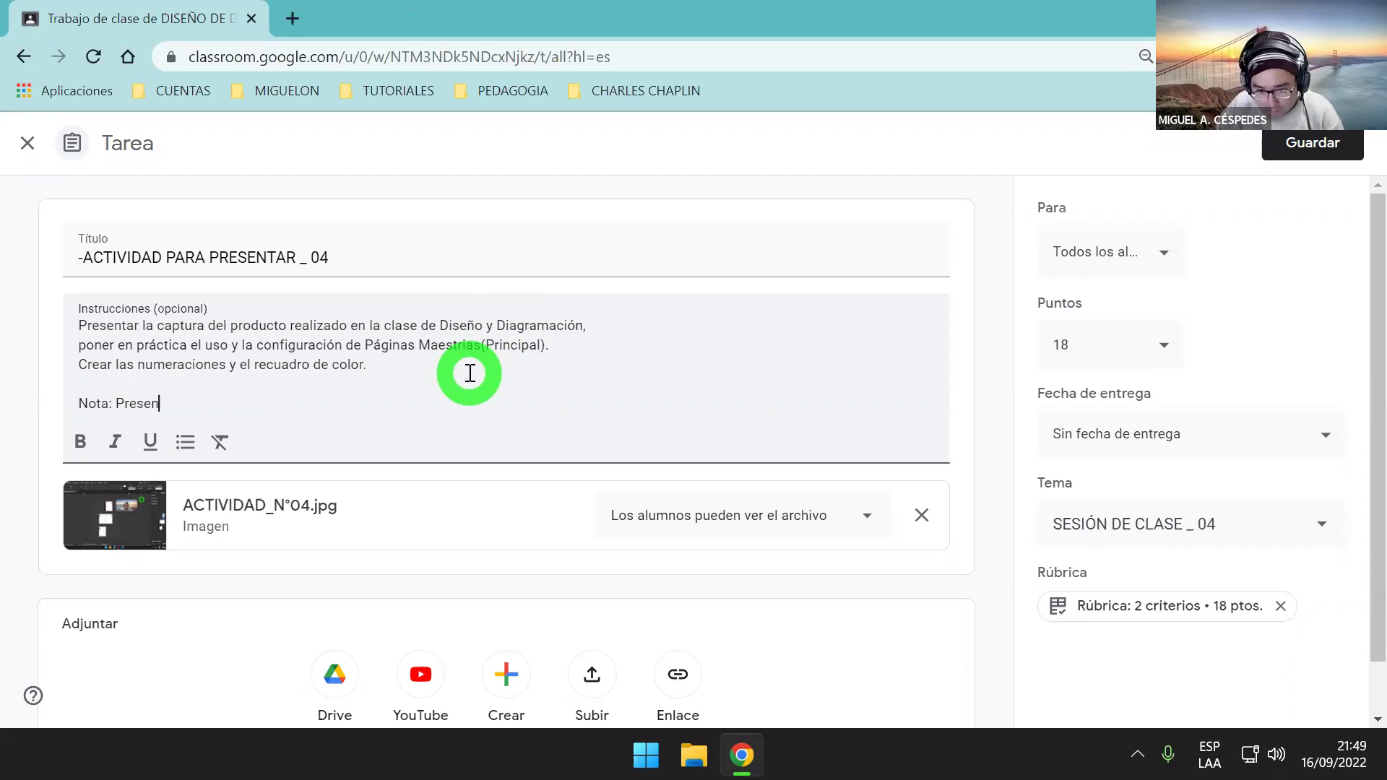
{"action": "type", "text": "tr"}
{"action": "key", "text": "BackSpace"}
{"action": "key", "text": "BackSpace"}
{"action": "key", "text": "BackSpace"}
{"action": "key", "text": "BackSpace"}
{"action": "key", "text": "BackSpace"}
{"action": "type", "text": "Realiza"}
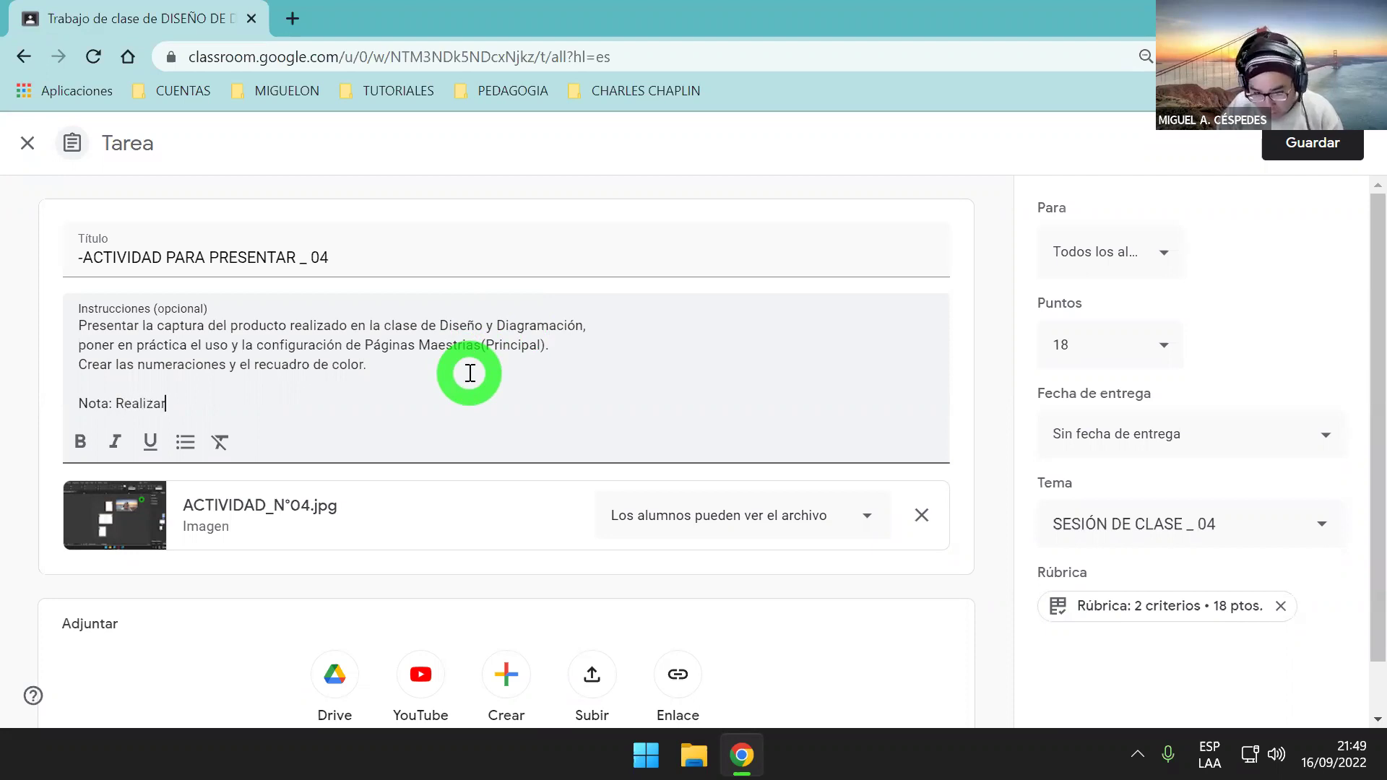
{"action": "type", "text": "rlo en Inde"}
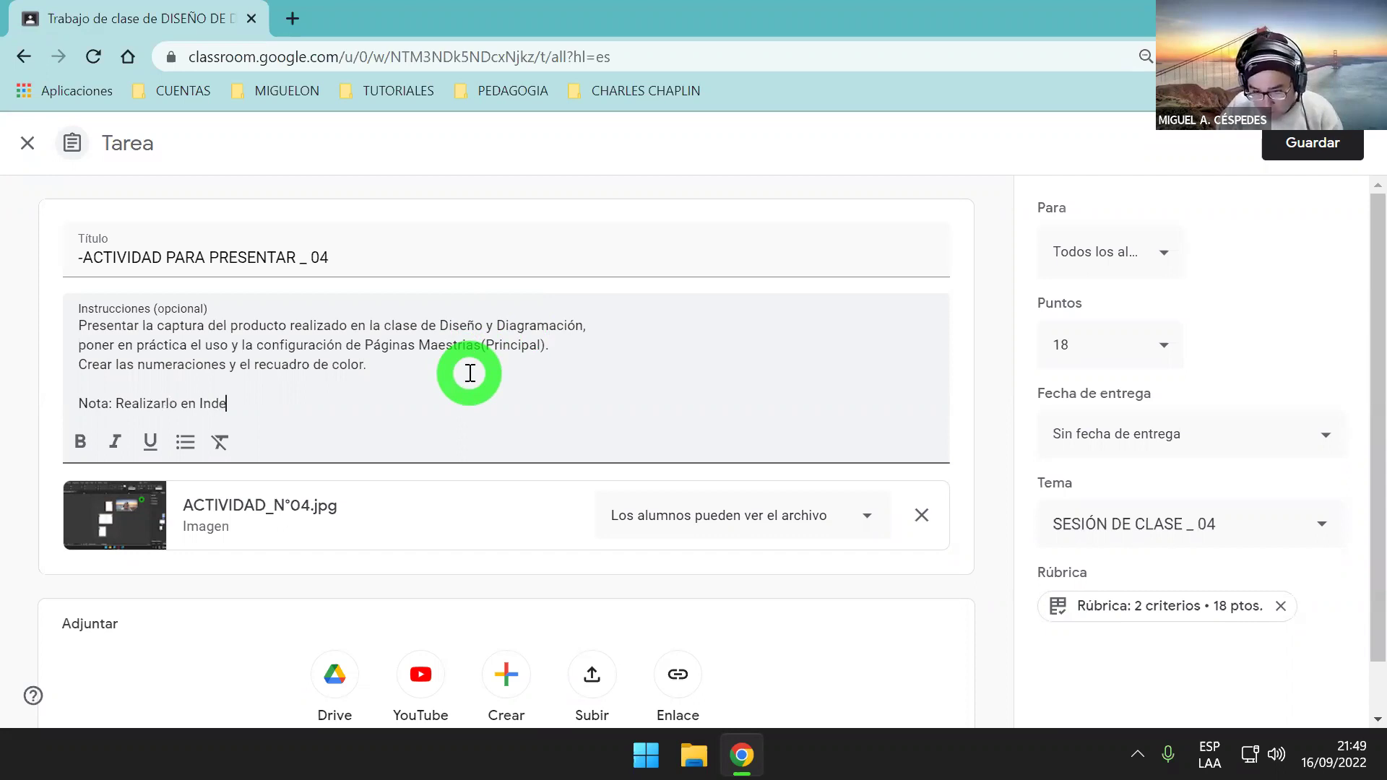
{"action": "type", "text": "sign y"}
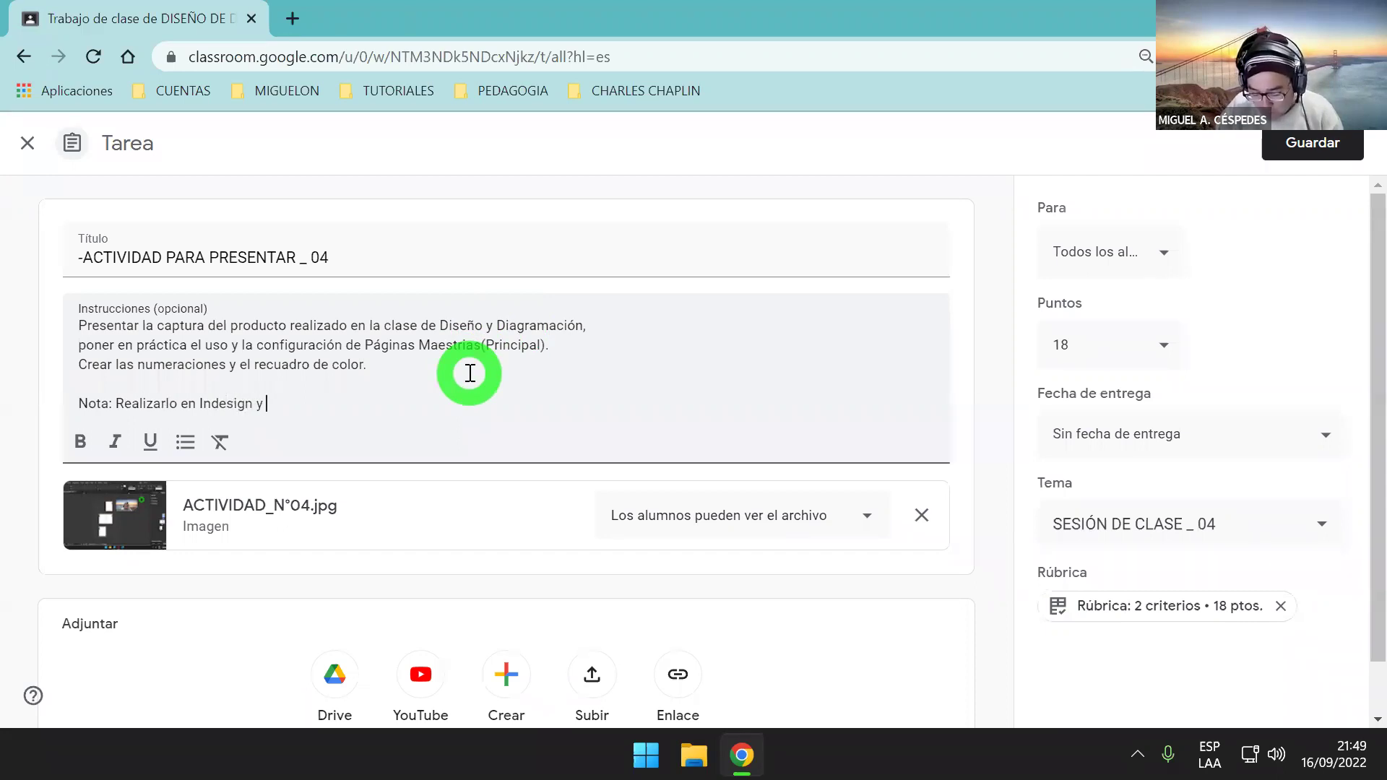
{"action": "type", "text": " AD"}
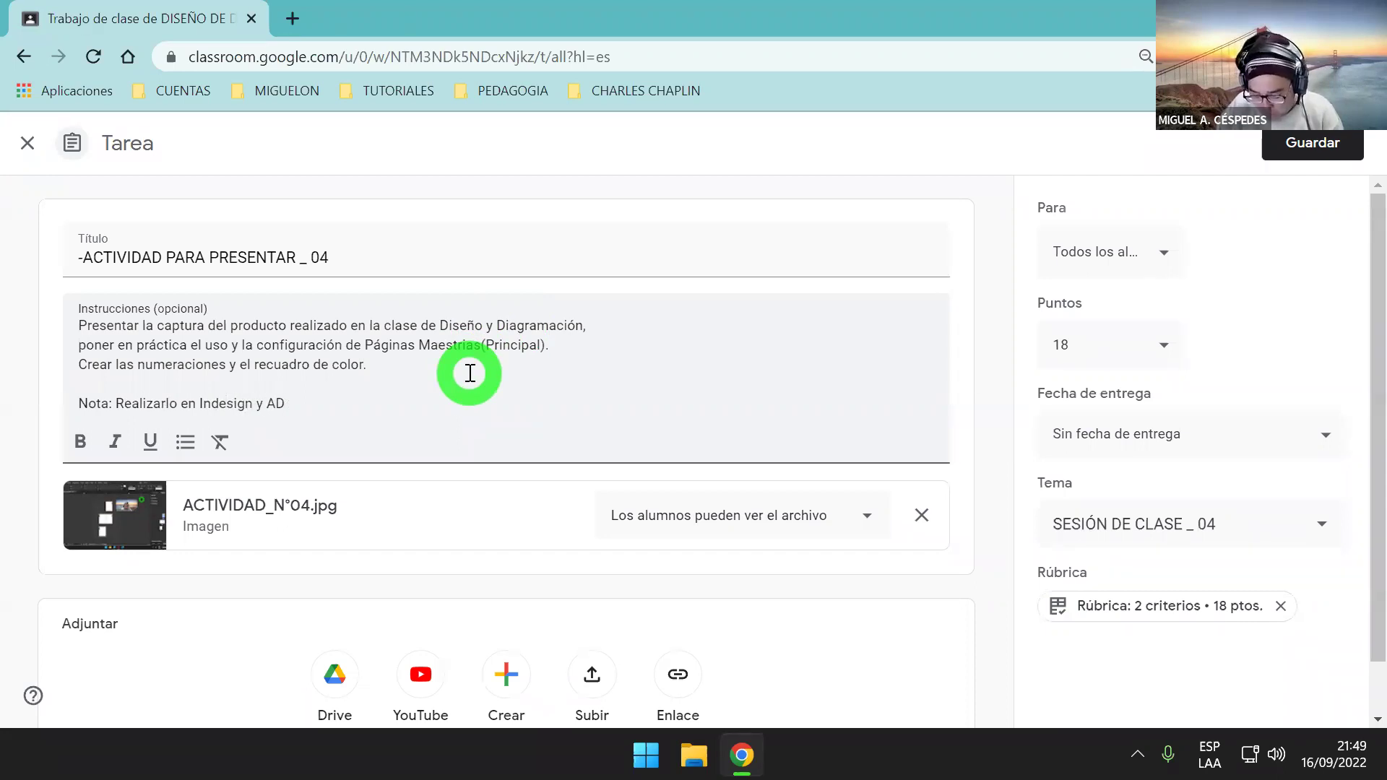
{"action": "type", "text": "ju"}
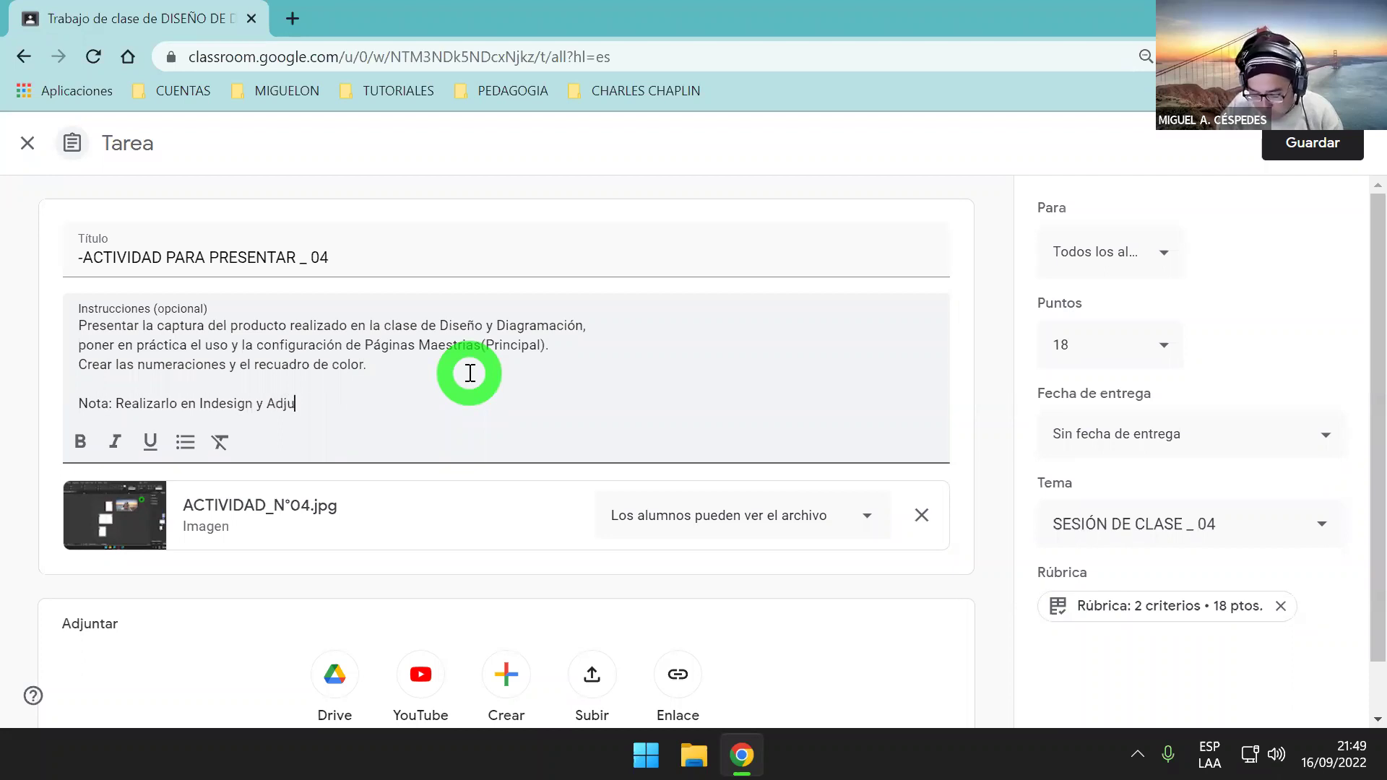
{"action": "type", "text": "ntar sus da"}
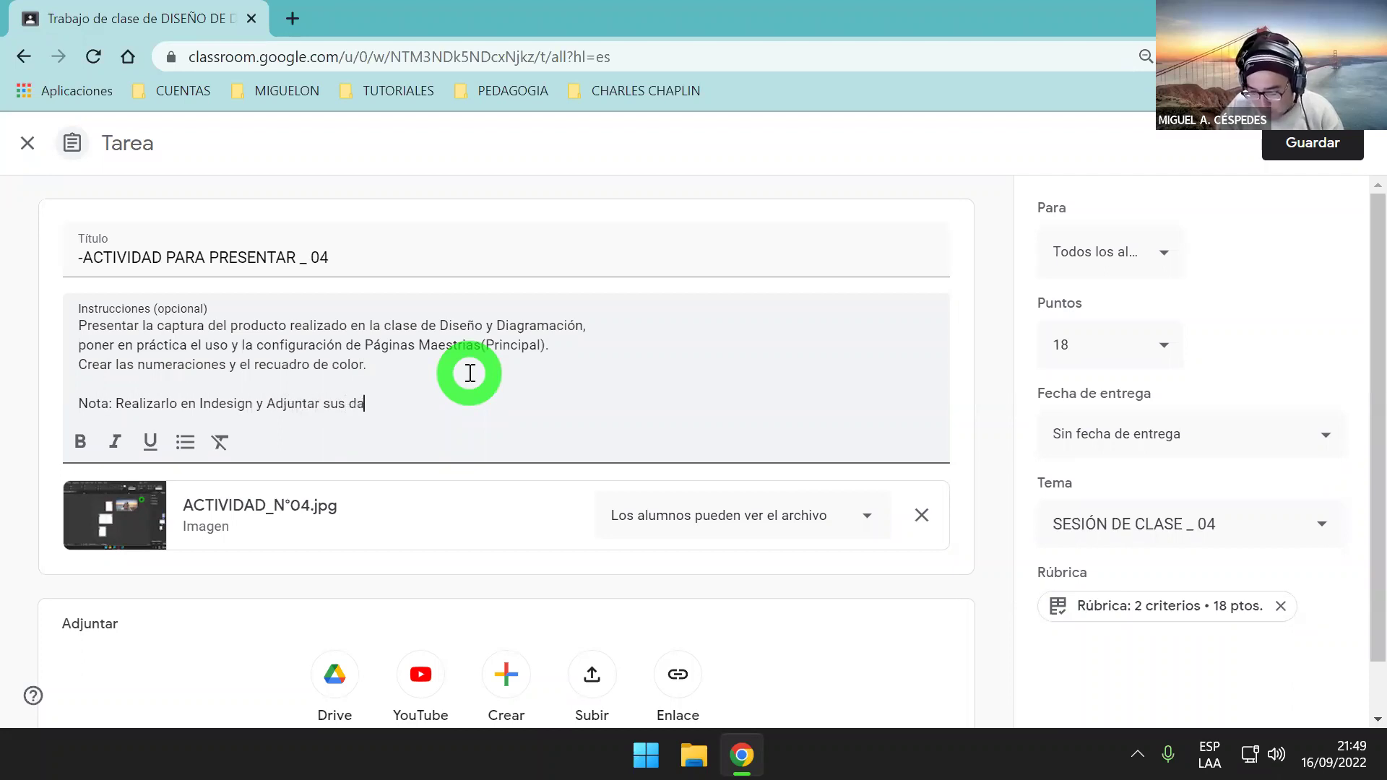
{"action": "type", "text": "tos personales a la captu"}
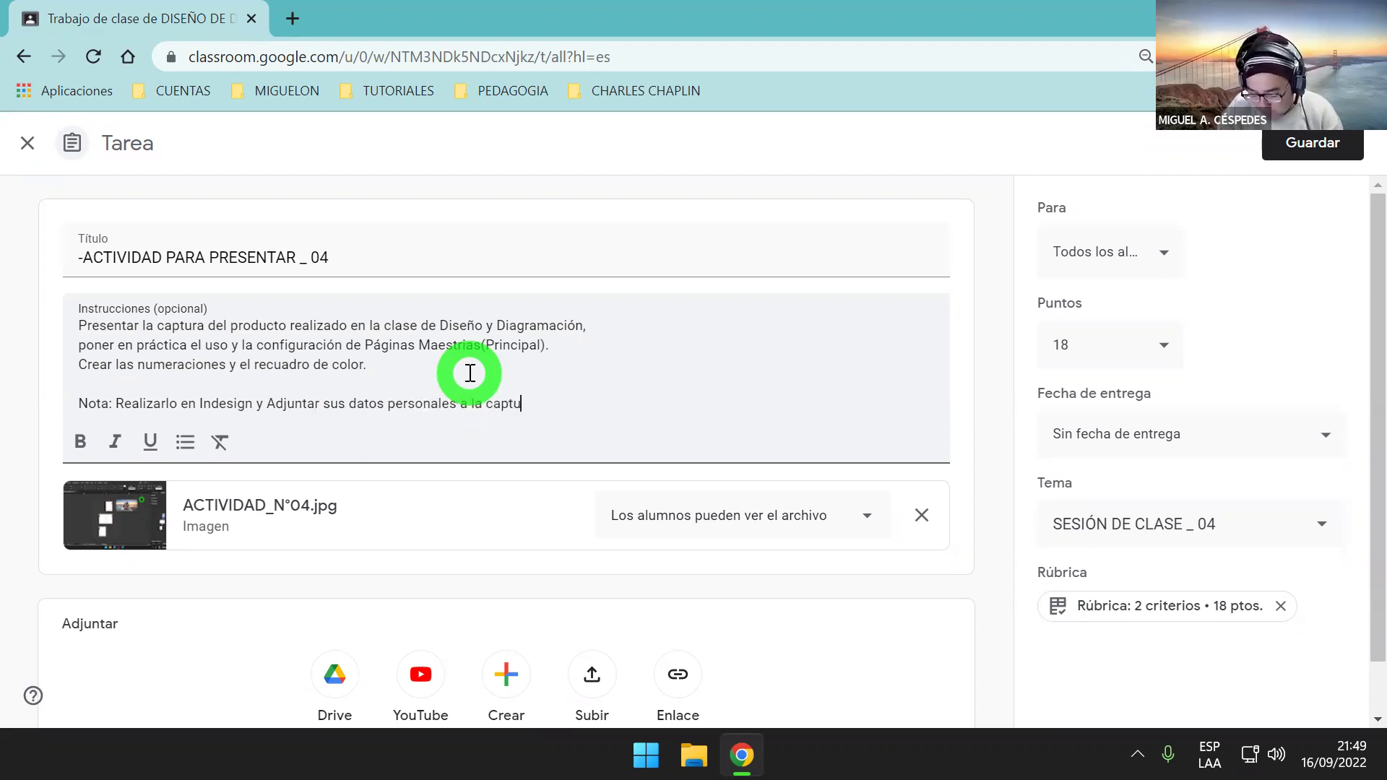
{"action": "type", "text": "ra."}
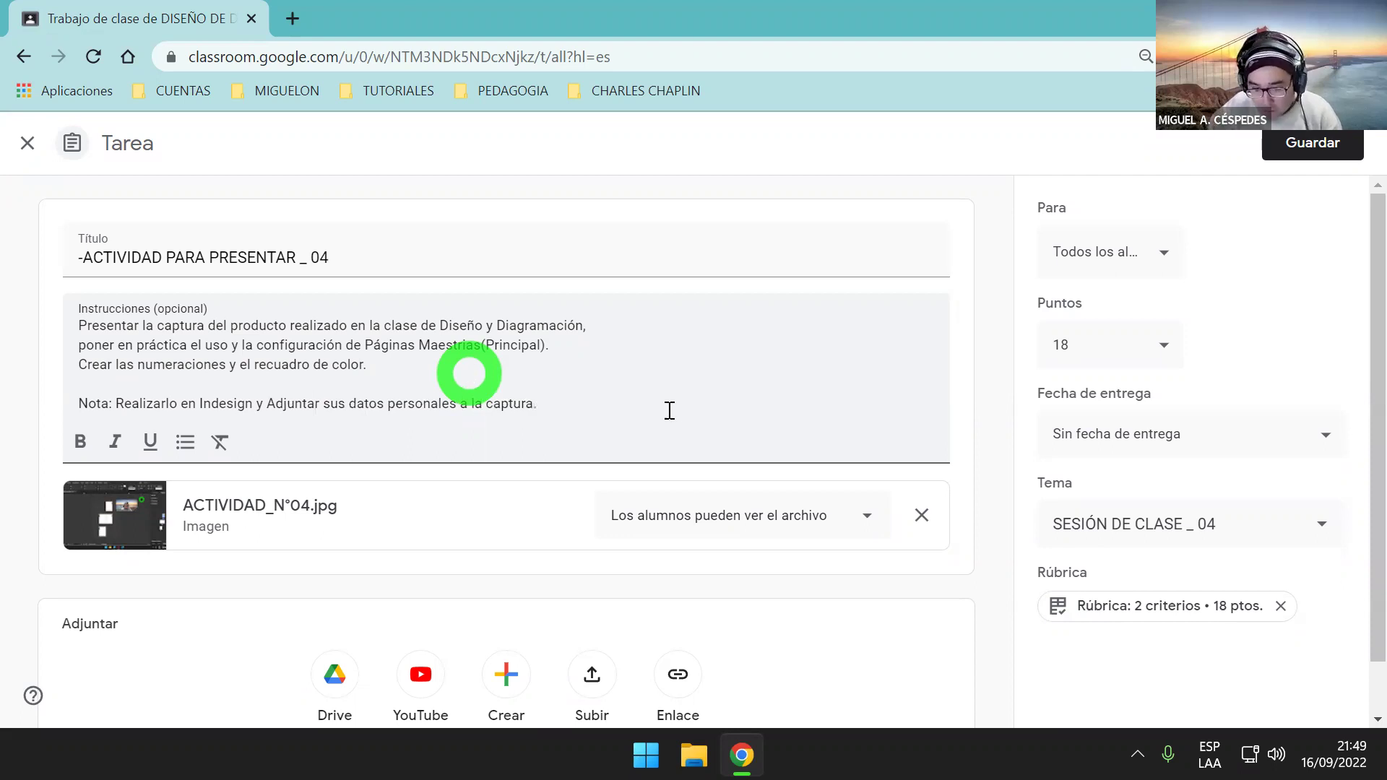
Step: Set the assignment's due date to 19 sept 2022 and save the assignment
{"action": "left_click", "coordinate": [1217, 428]}
{"action": "left_click", "coordinate": [1200, 531]}
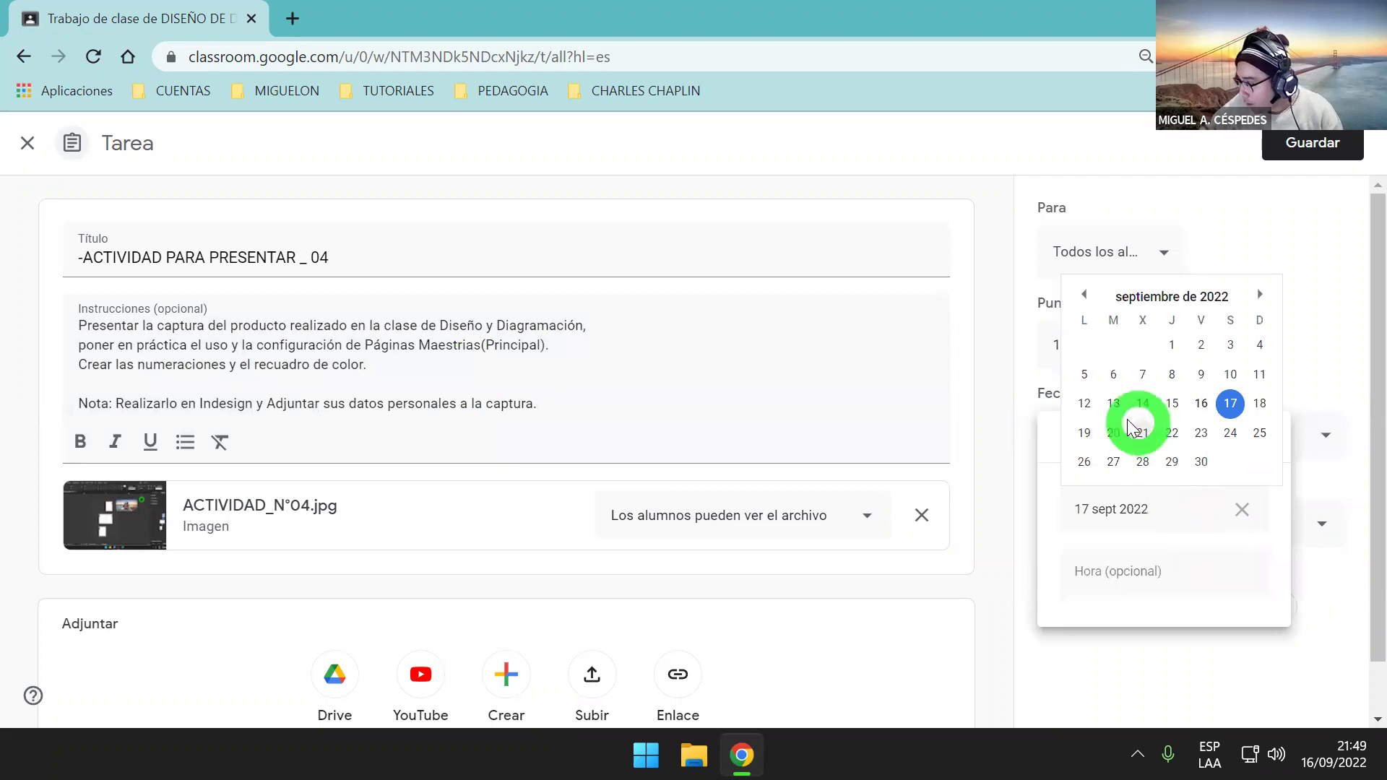
{"action": "left_click", "coordinate": [1085, 433]}
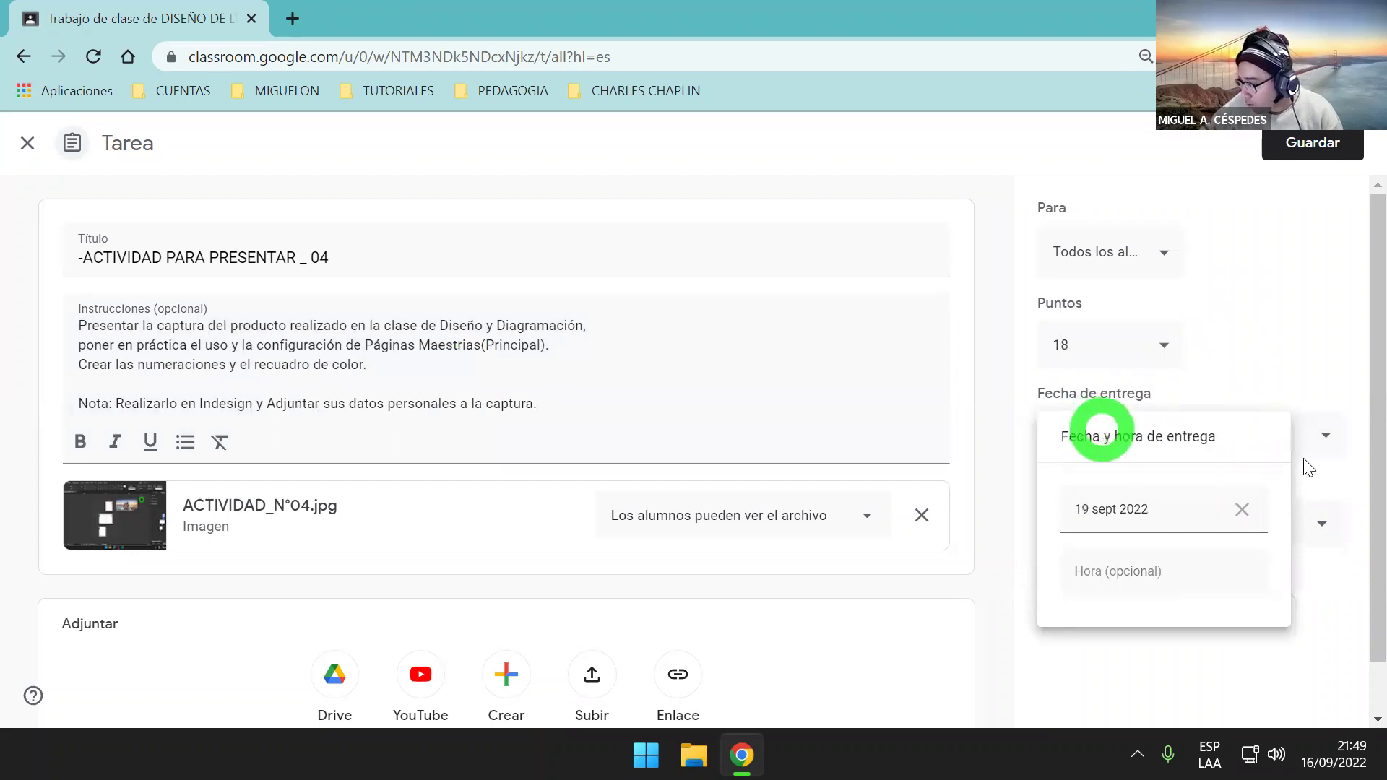
{"action": "left_click", "coordinate": [1270, 352]}
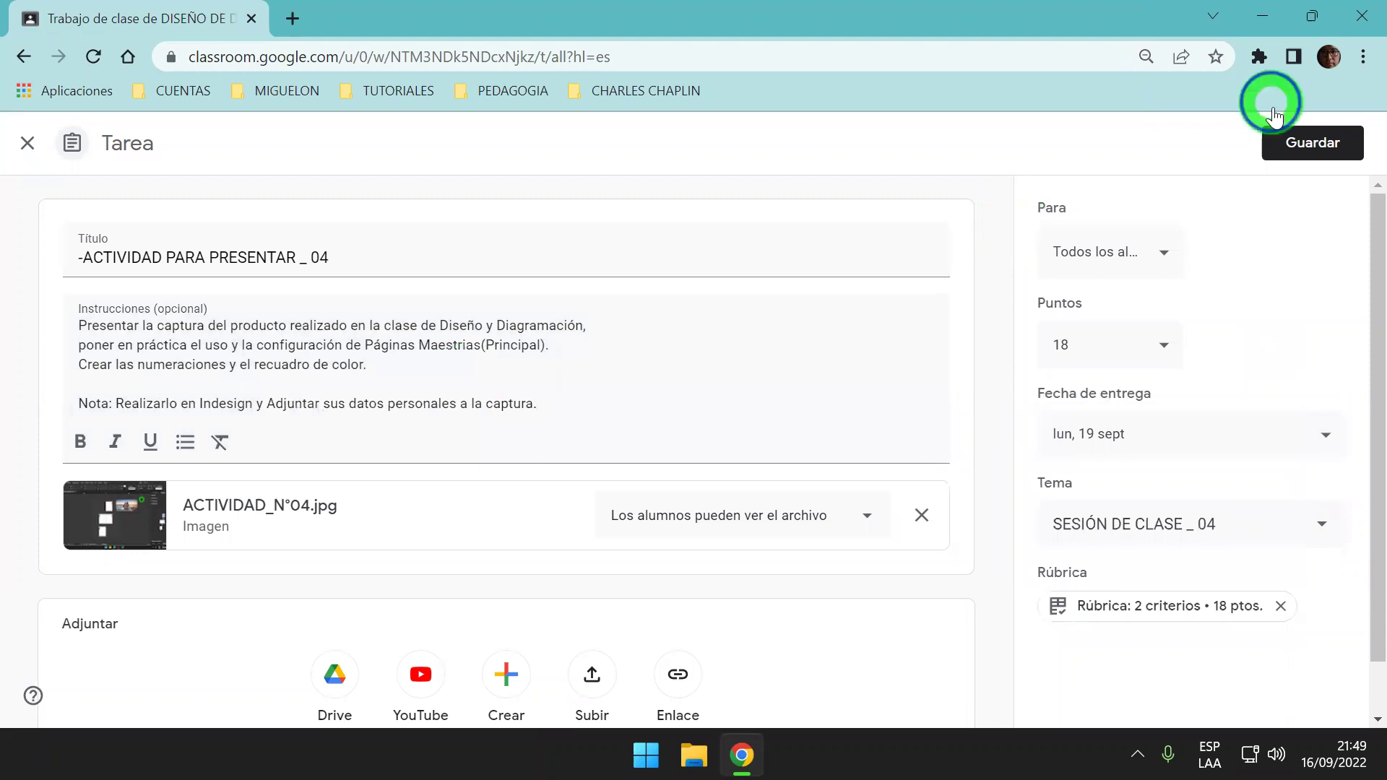
{"action": "left_click", "coordinate": [1312, 142]}
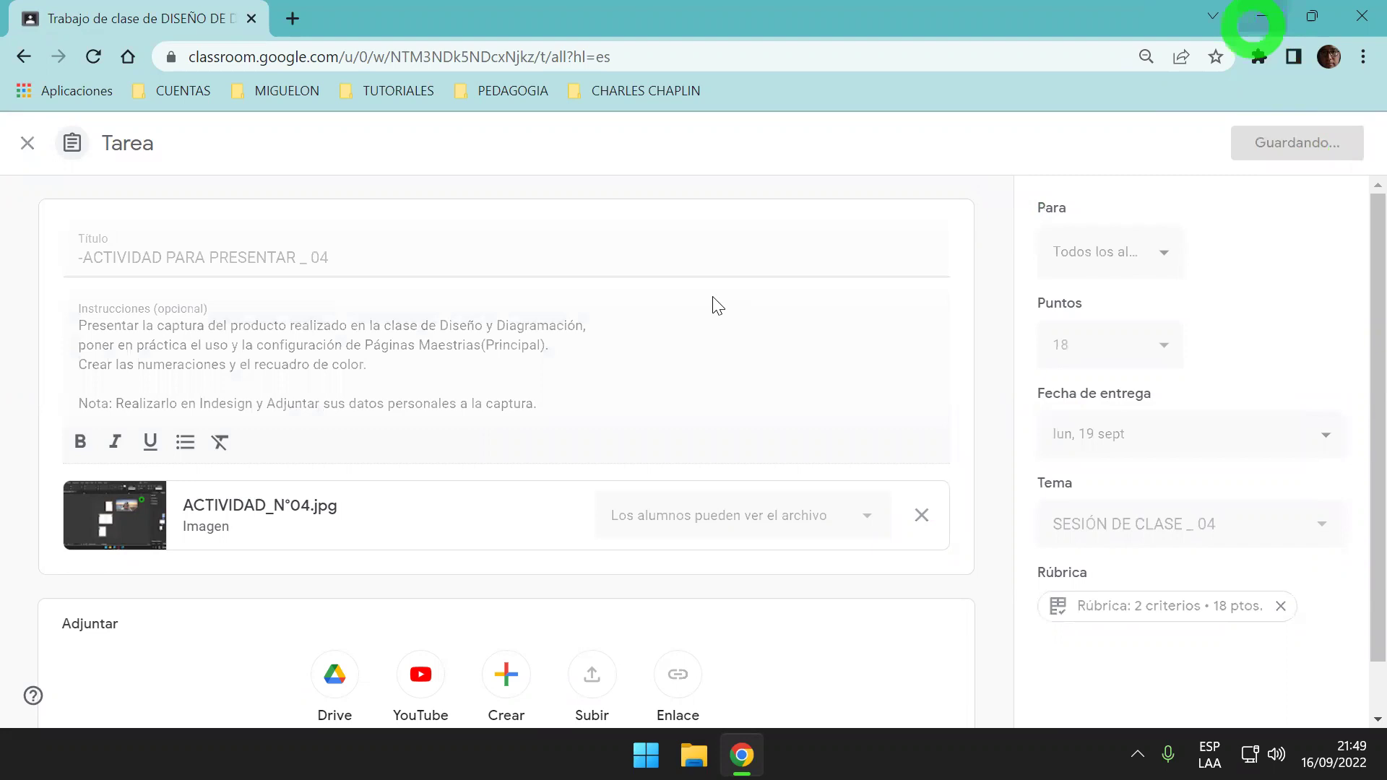
Step: Preview the attached image ACTIVIDAD_N°04.jpg at full size and return to the class work list
{"action": "left_click", "coordinate": [114, 515]}
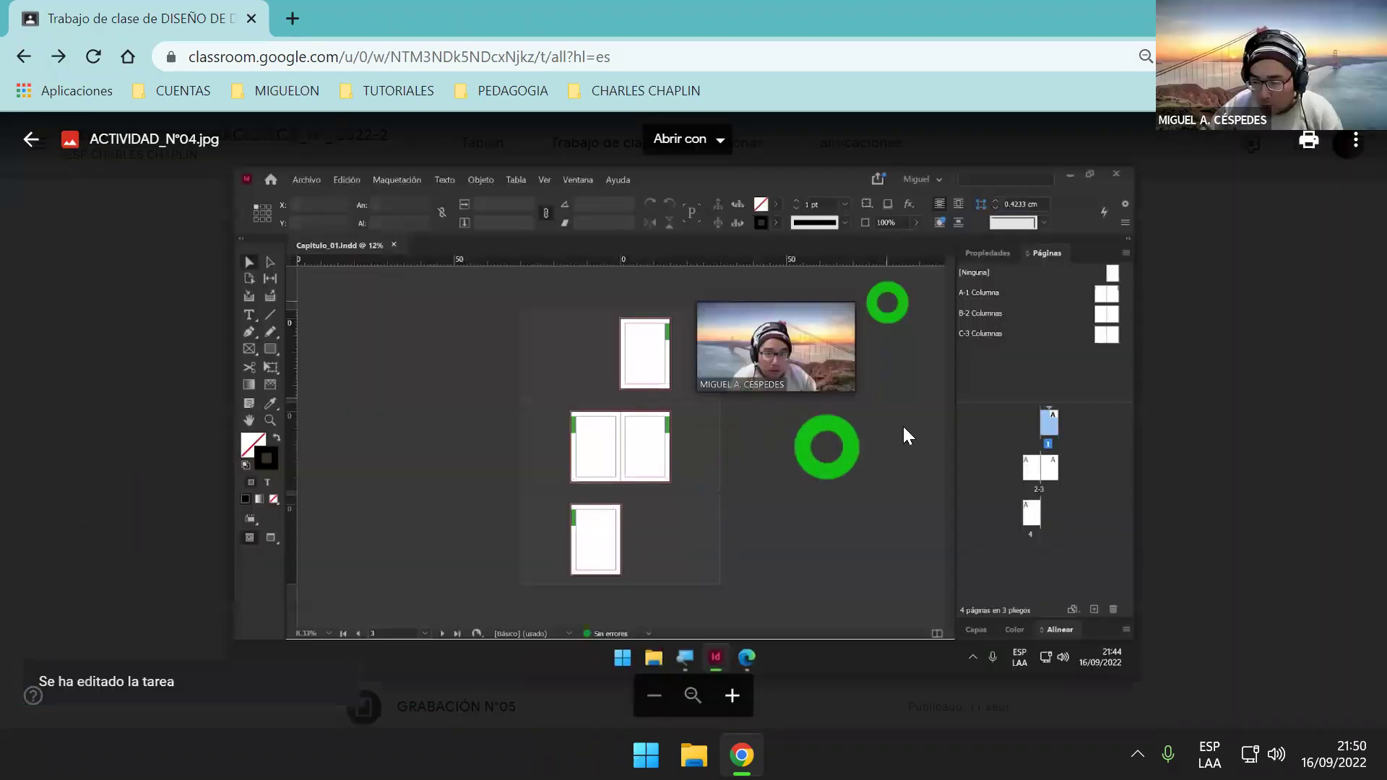
{"action": "left_click", "coordinate": [904, 430]}
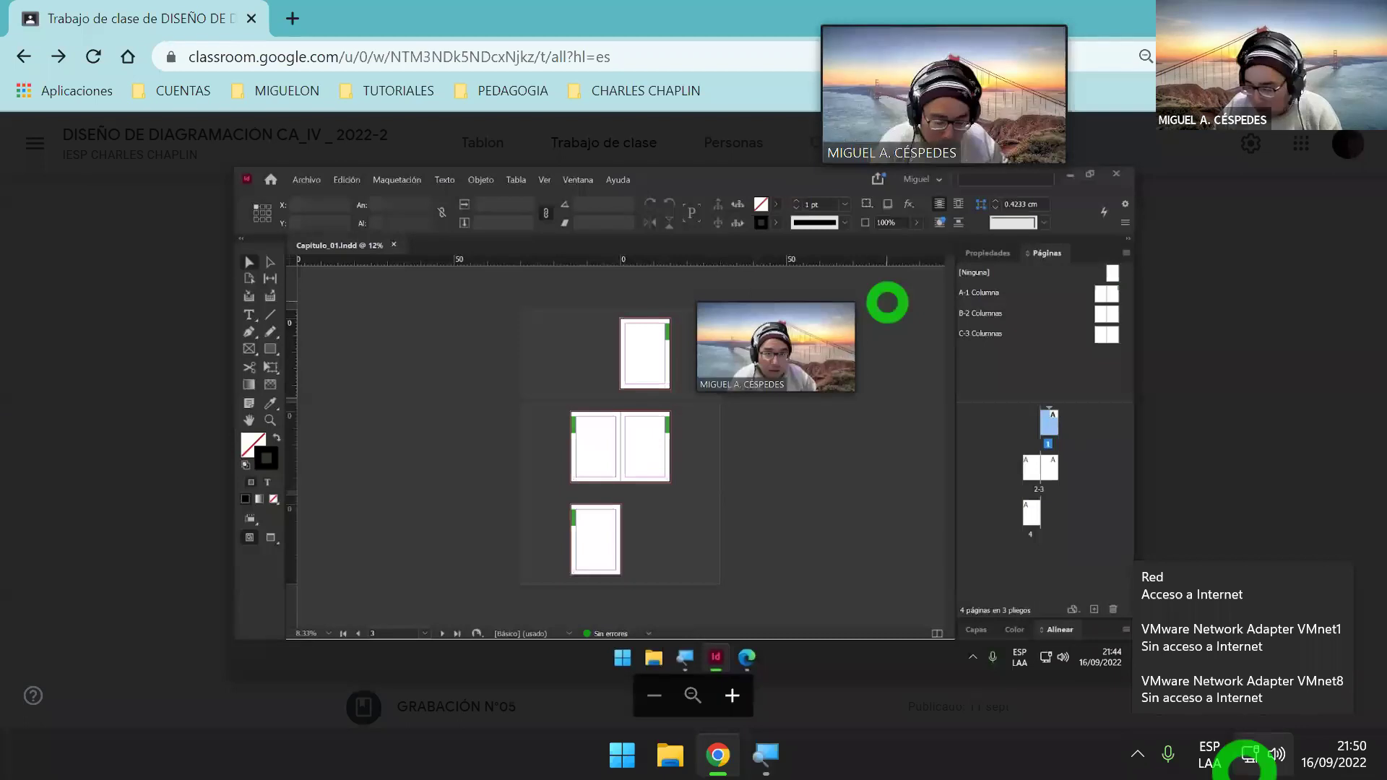
{"action": "left_click", "coordinate": [1221, 681]}
{"action": "left_click", "coordinate": [418, 304]}
{"action": "left_click", "coordinate": [564, 176]}
{"action": "left_click", "coordinate": [42, 147]}
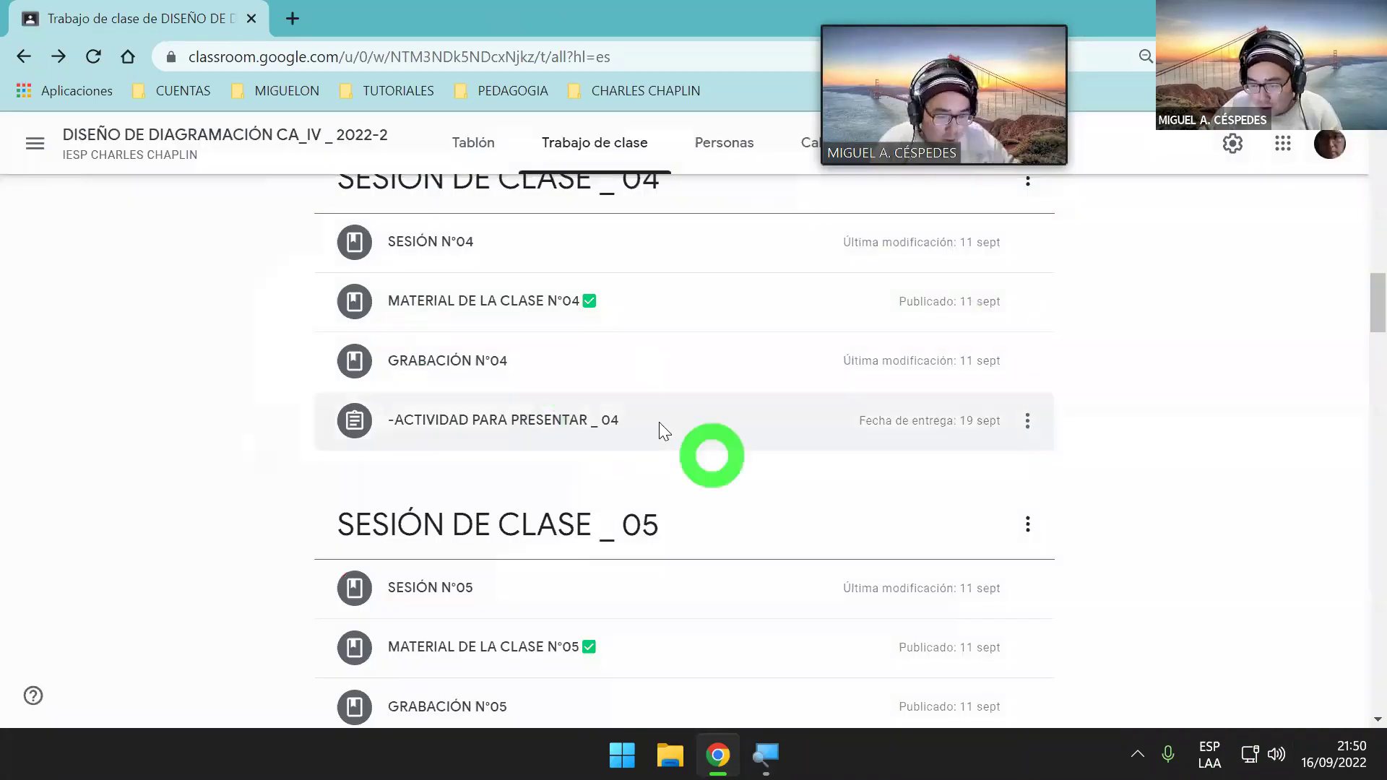
Step: Reopen the -ACTIVIDAD PARA PRESENTAR _ 04 assignment for editing and add the line "Captura con fecha y hora." below the Nota line
{"action": "left_click", "coordinate": [1013, 423]}
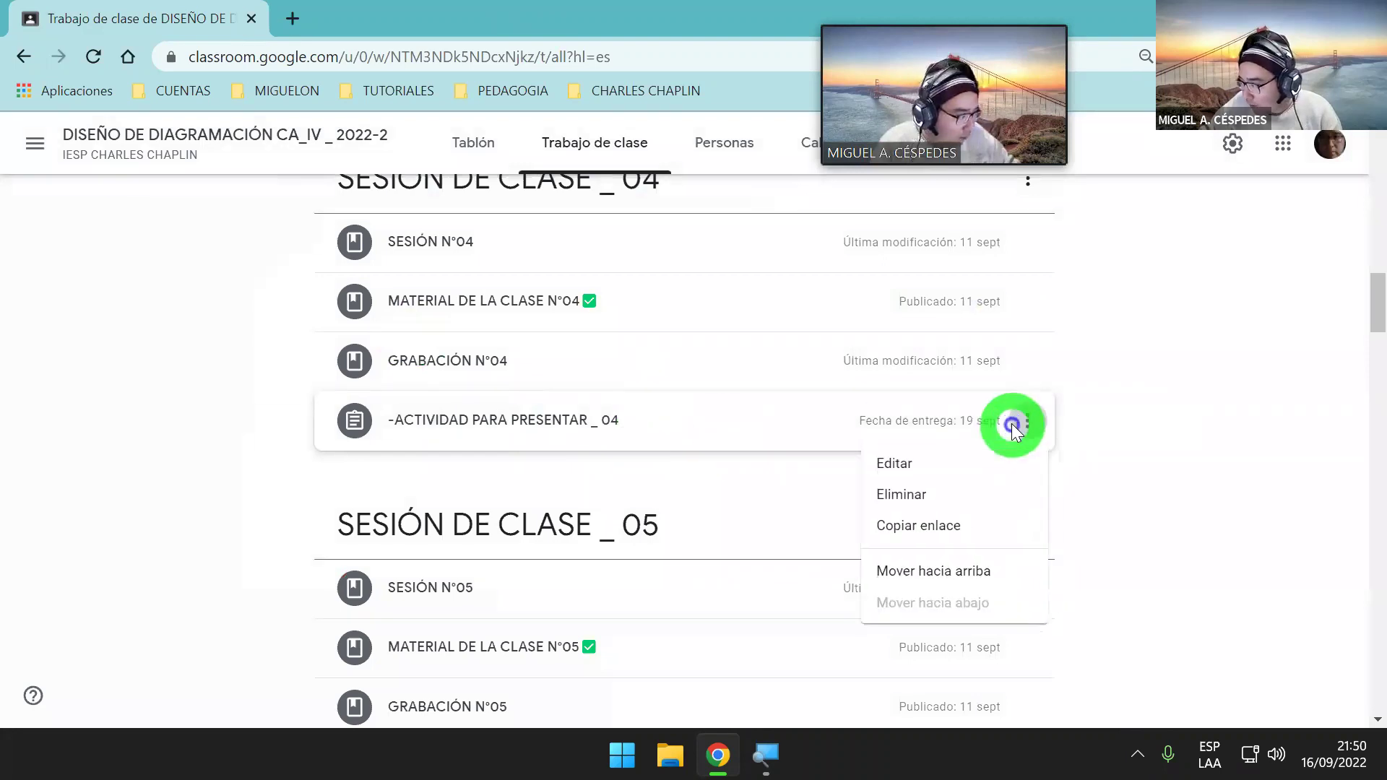
{"action": "left_click", "coordinate": [980, 461]}
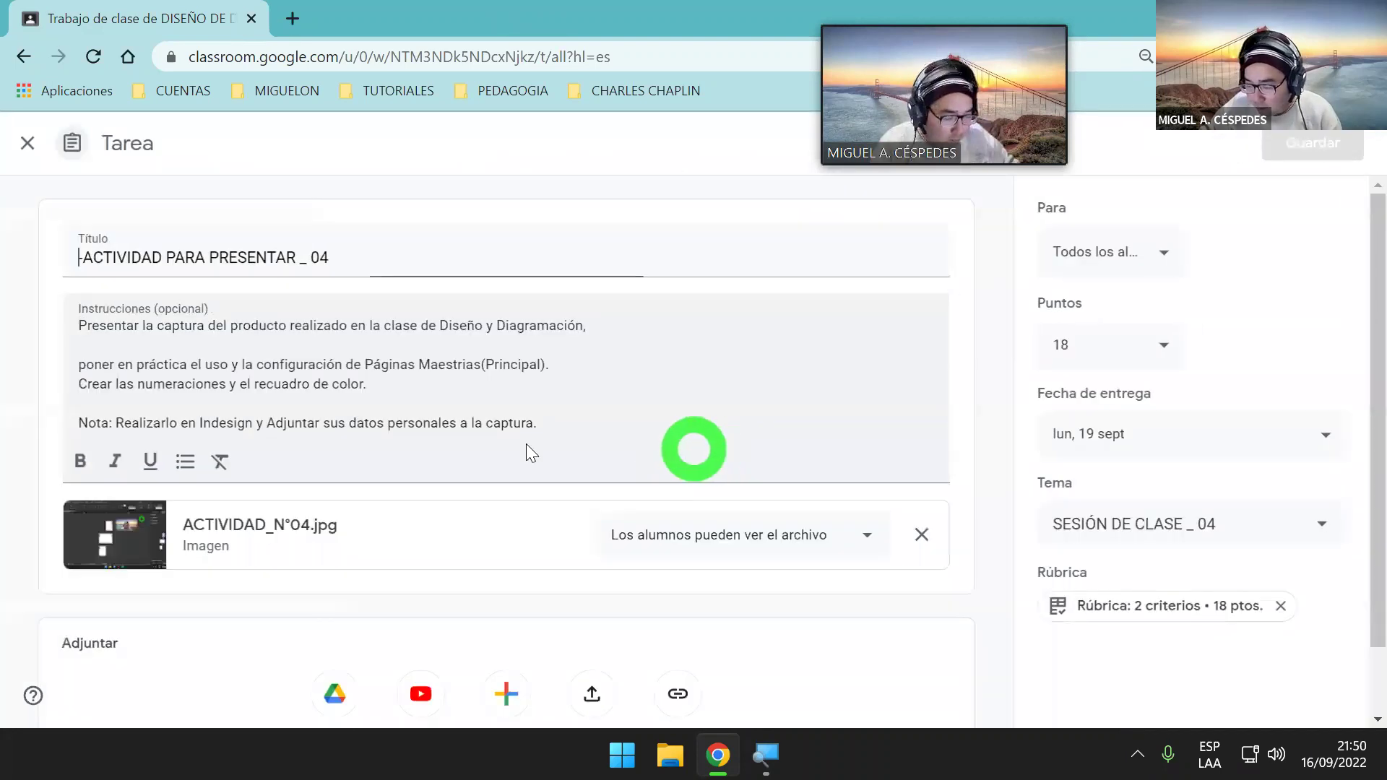
{"action": "left_click", "coordinate": [563, 425]}
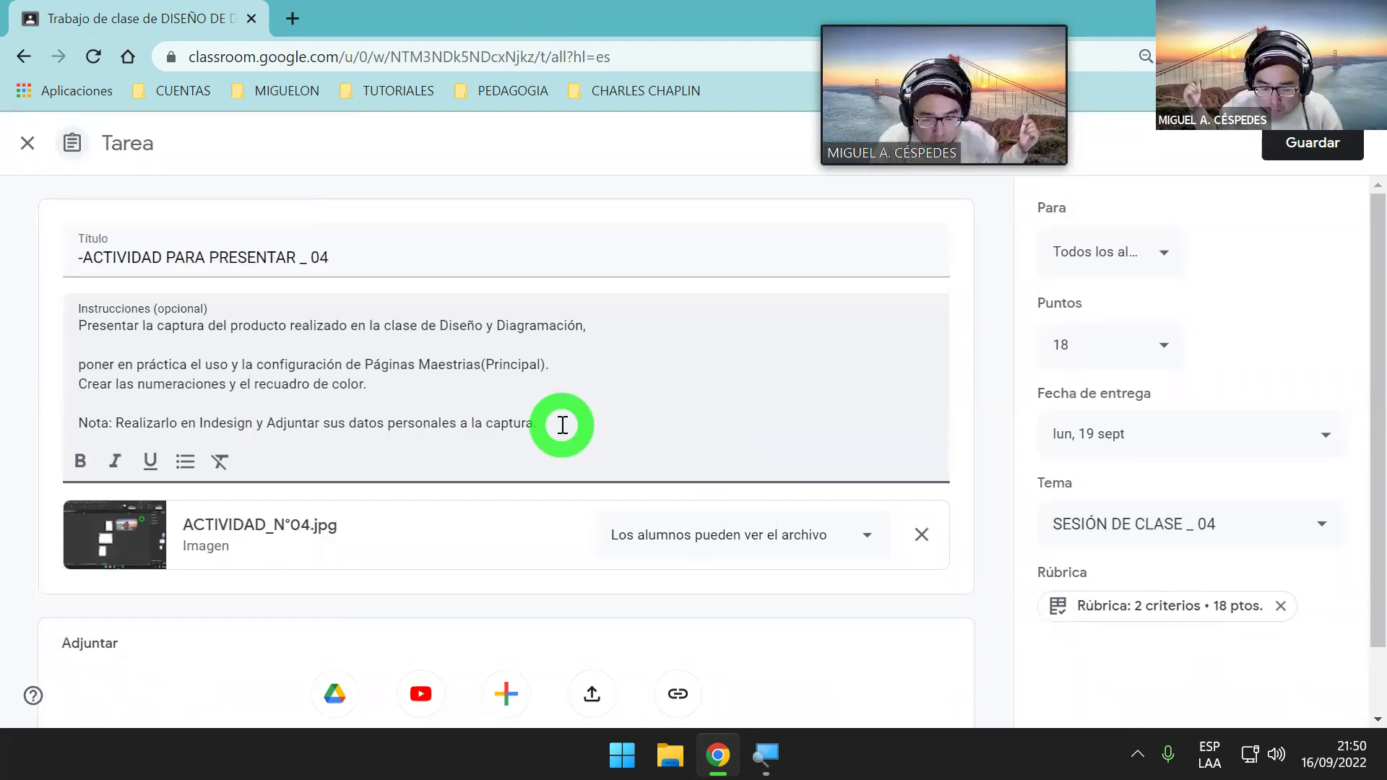
{"action": "key", "text": "Return"}
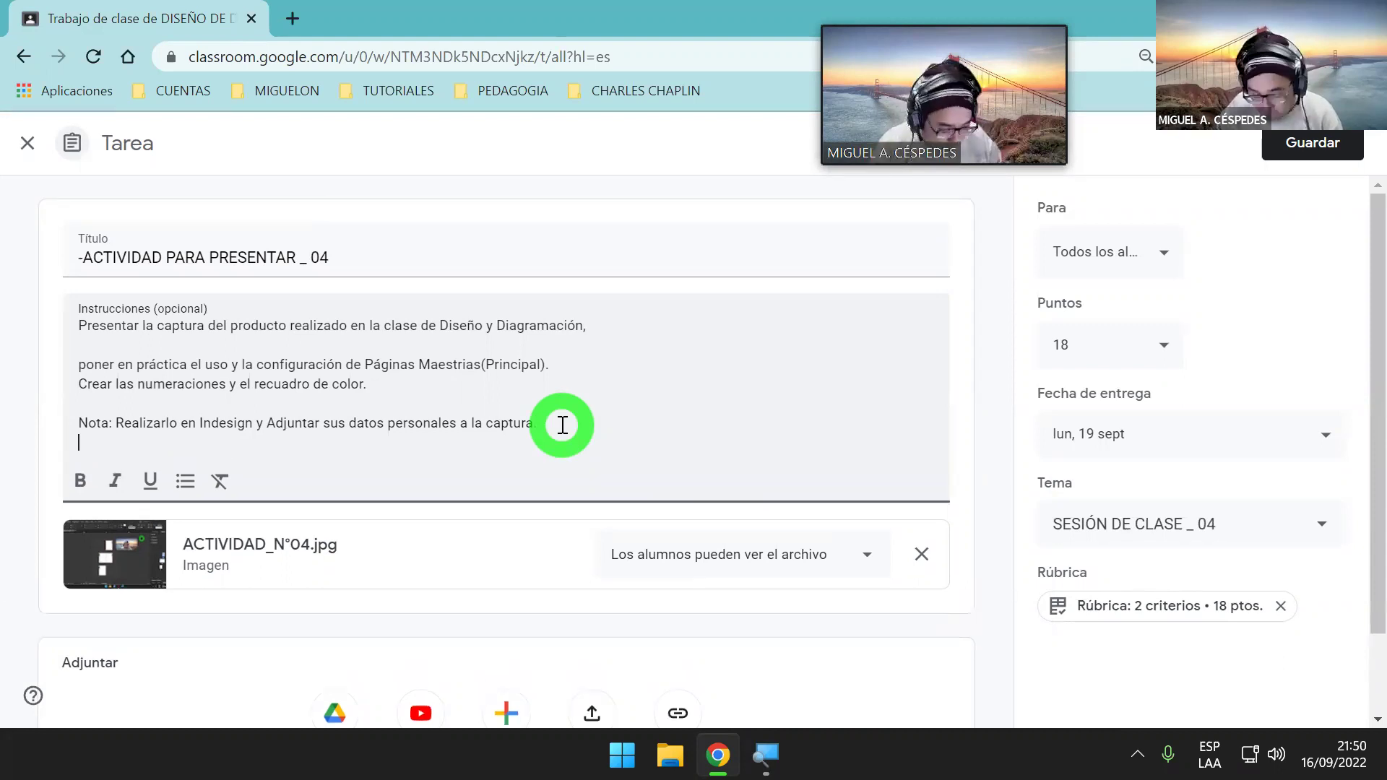
{"action": "type", "text": "CA"}
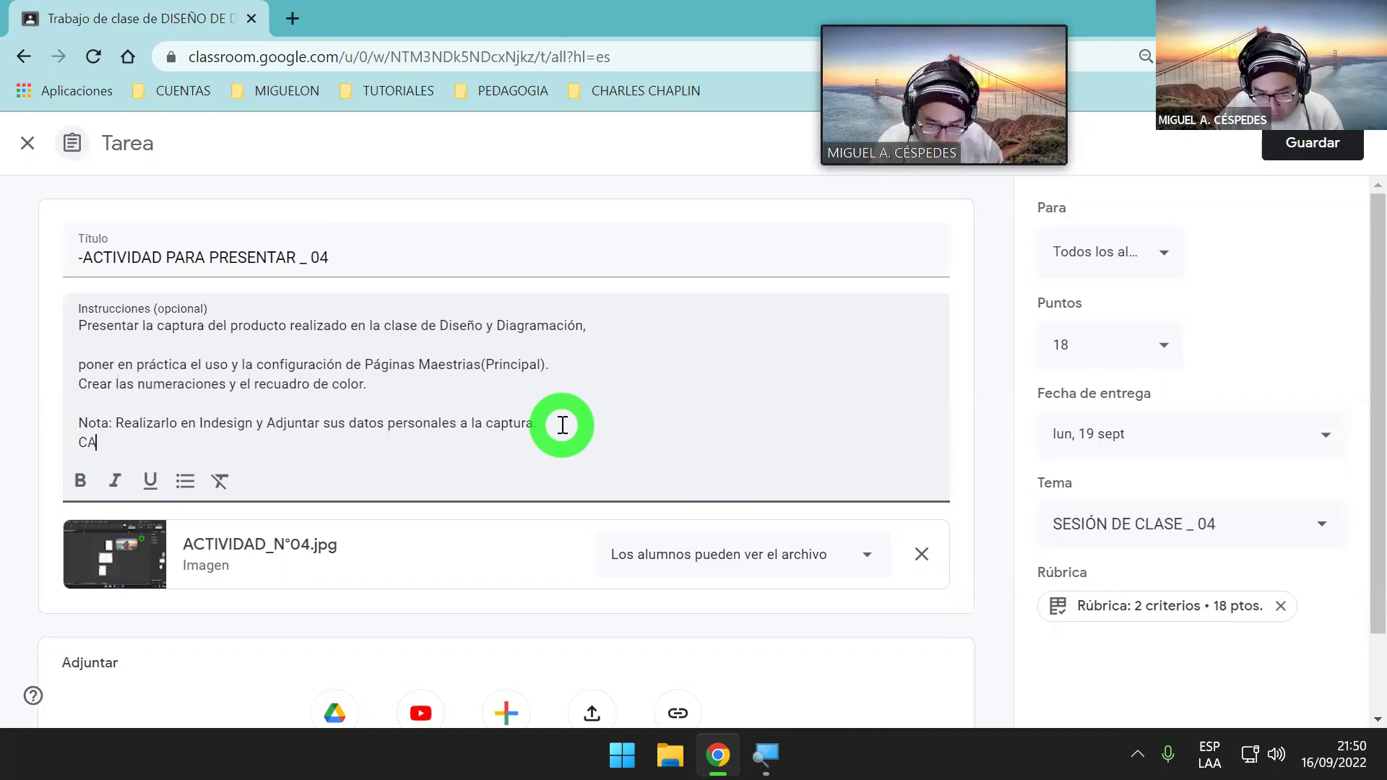
{"action": "type", "text": "ap"}
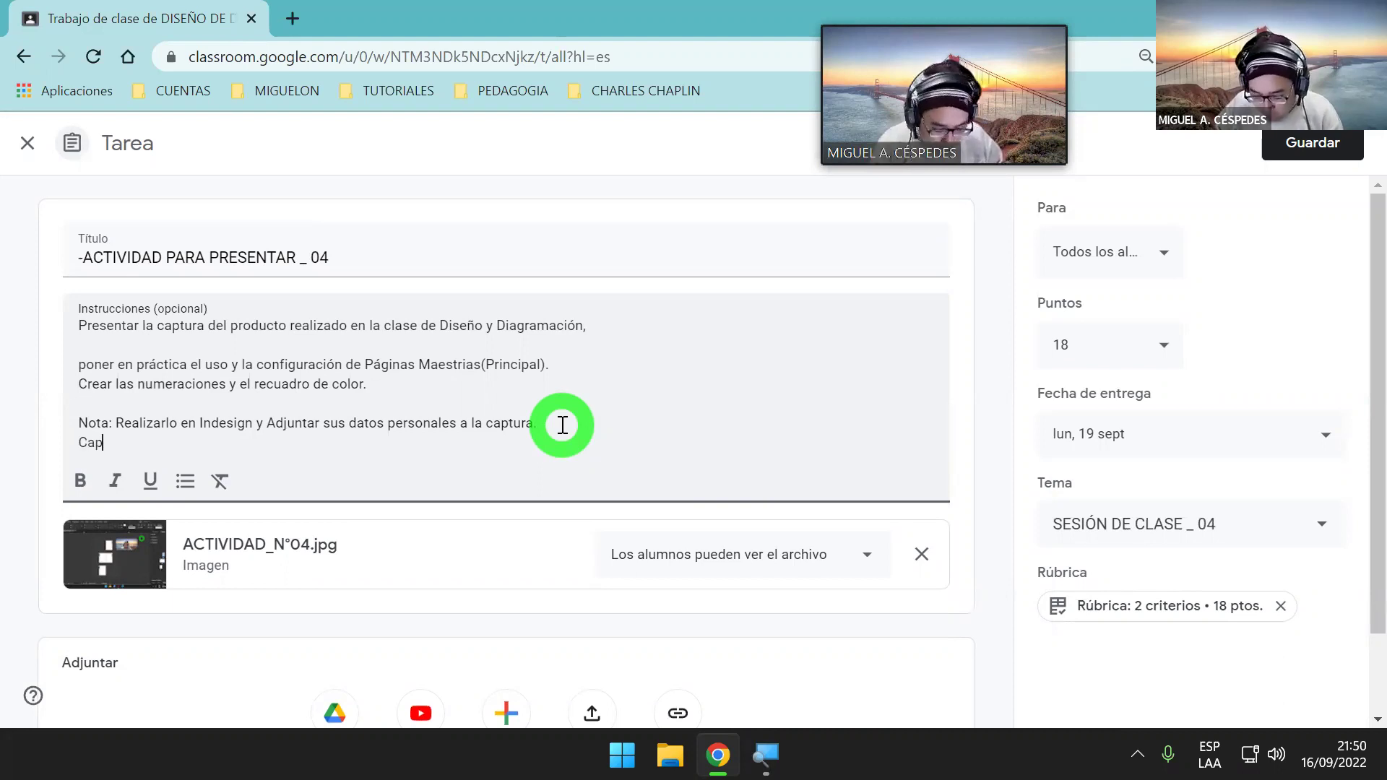
{"action": "type", "text": "tura con fecha y ho"}
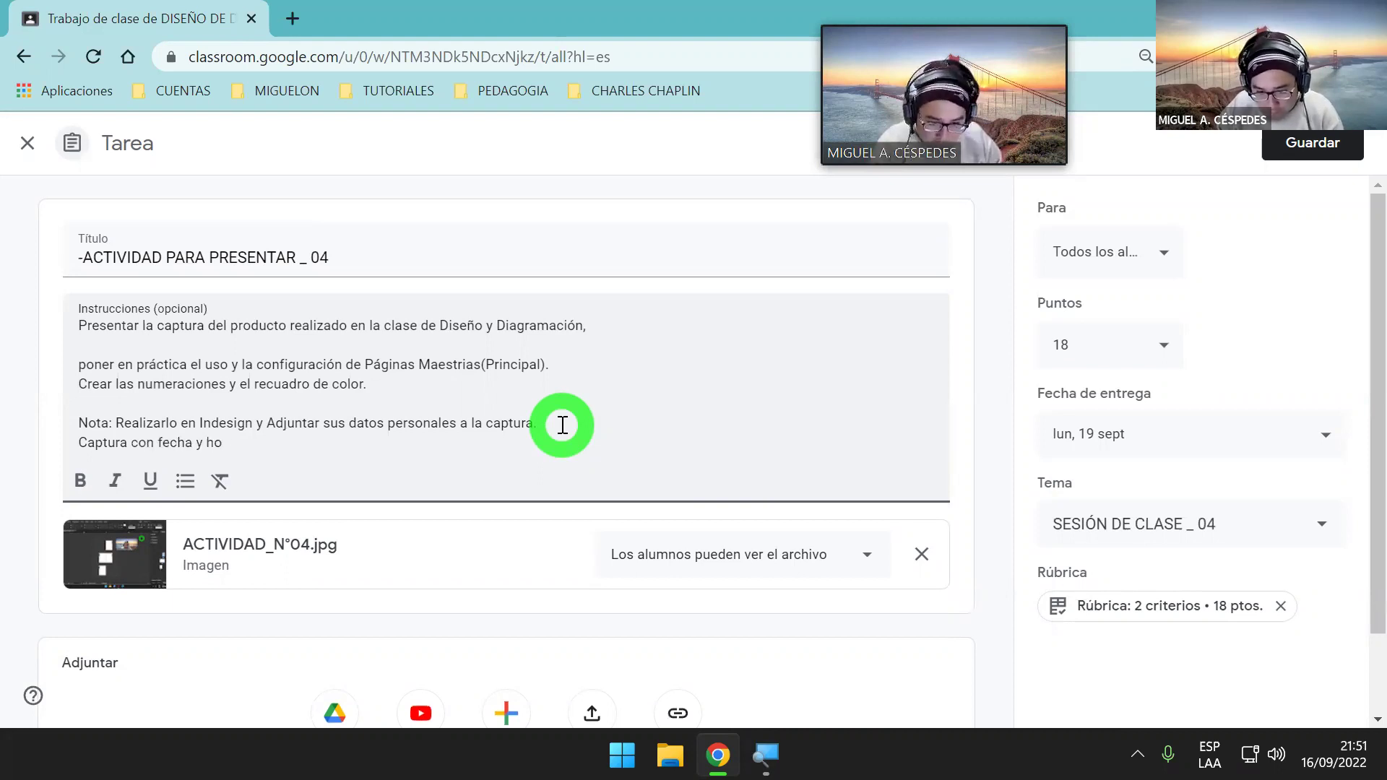
{"action": "type", "text": "ra."}
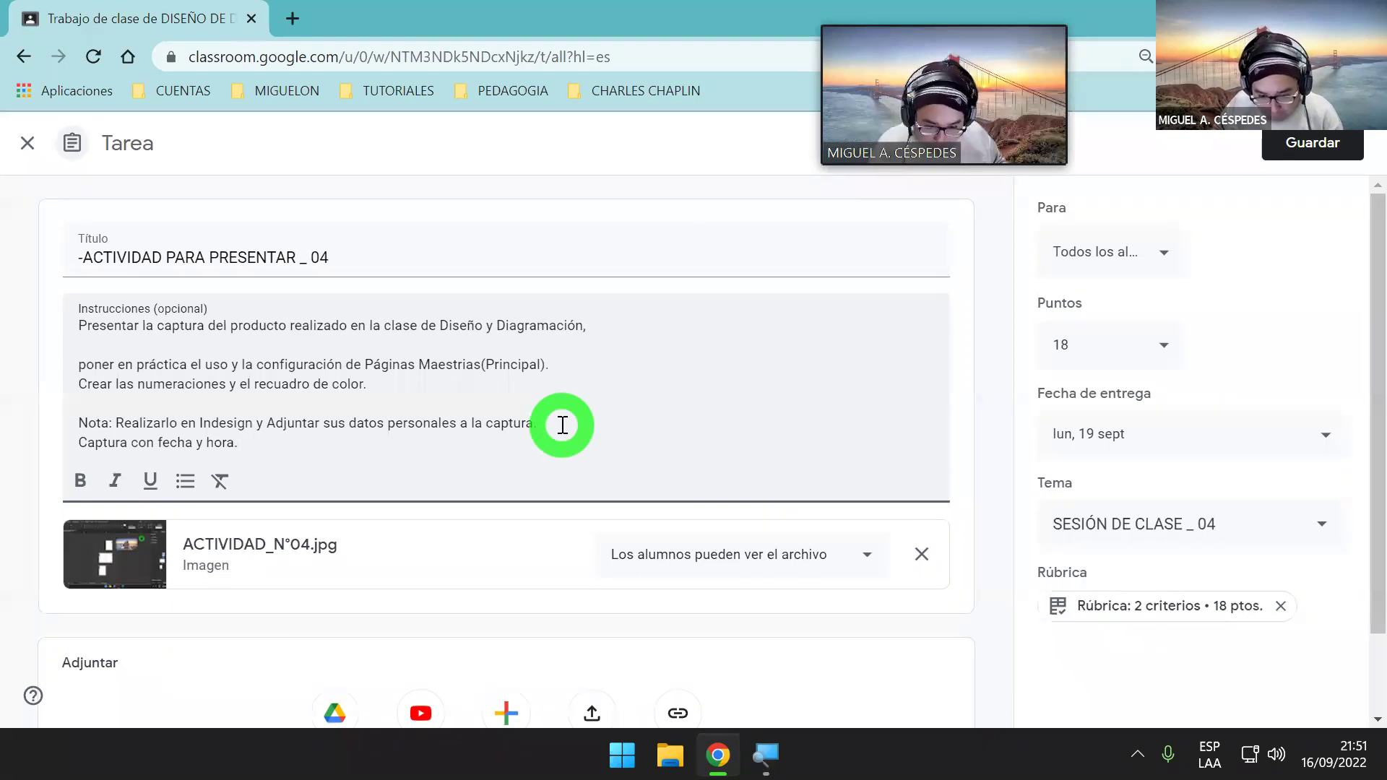
Step: Insert "de pantalla" after "Captura" in the last instruction line and save the assignment
{"action": "key", "text": "Left"}
{"action": "key", "text": "Left"}
{"action": "key", "text": "Left"}
{"action": "key", "text": "Left"}
{"action": "key", "text": "Left"}
{"action": "key", "text": "Left"}
{"action": "key", "text": "Left"}
{"action": "key", "text": "Left"}
{"action": "key", "text": "Left"}
{"action": "key", "text": "Left"}
{"action": "key", "text": "Left"}
{"action": "key", "text": "Left"}
{"action": "key", "text": "Left"}
{"action": "key", "text": "Left"}
{"action": "key", "text": "Left"}
{"action": "key", "text": "Left"}
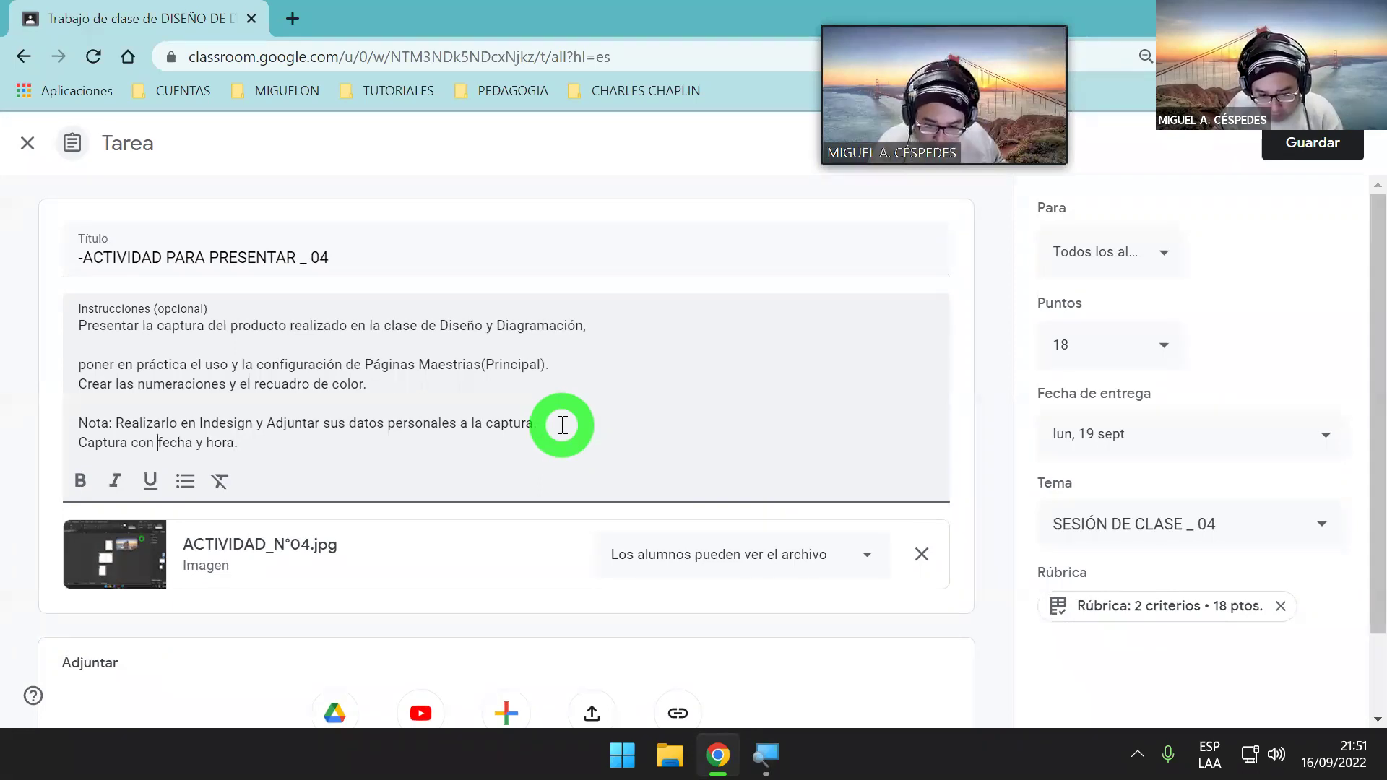
{"action": "type", "text": "de pa"}
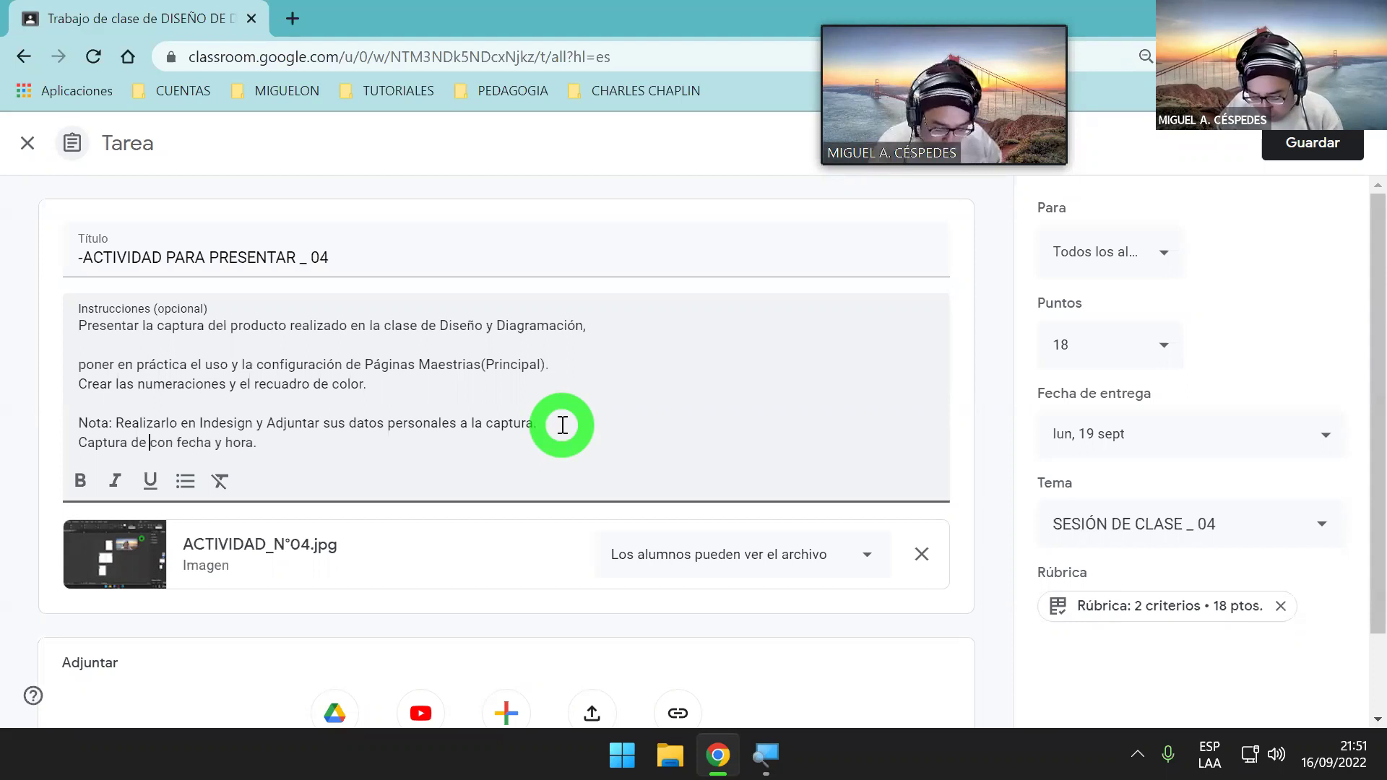
{"action": "type", "text": "ntalla"}
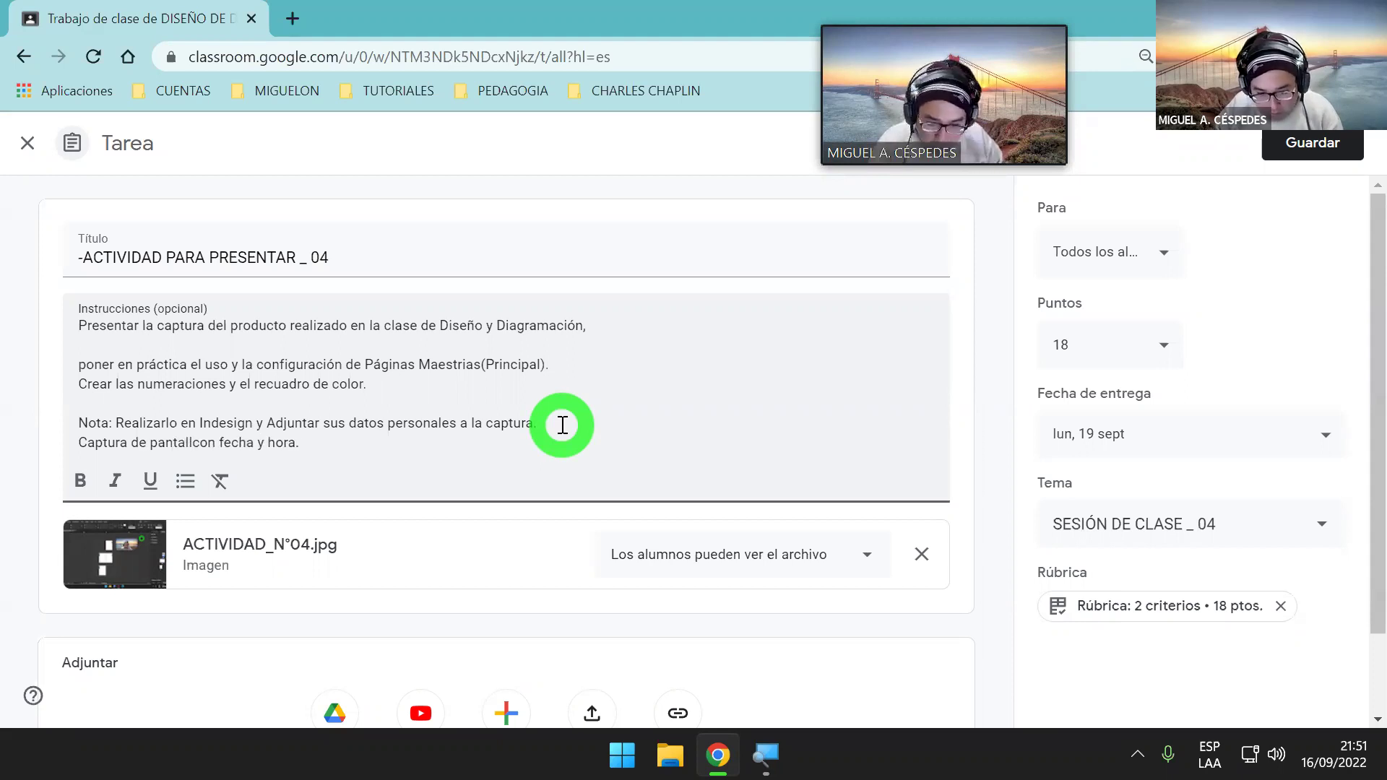
{"action": "left_click", "coordinate": [403, 455]}
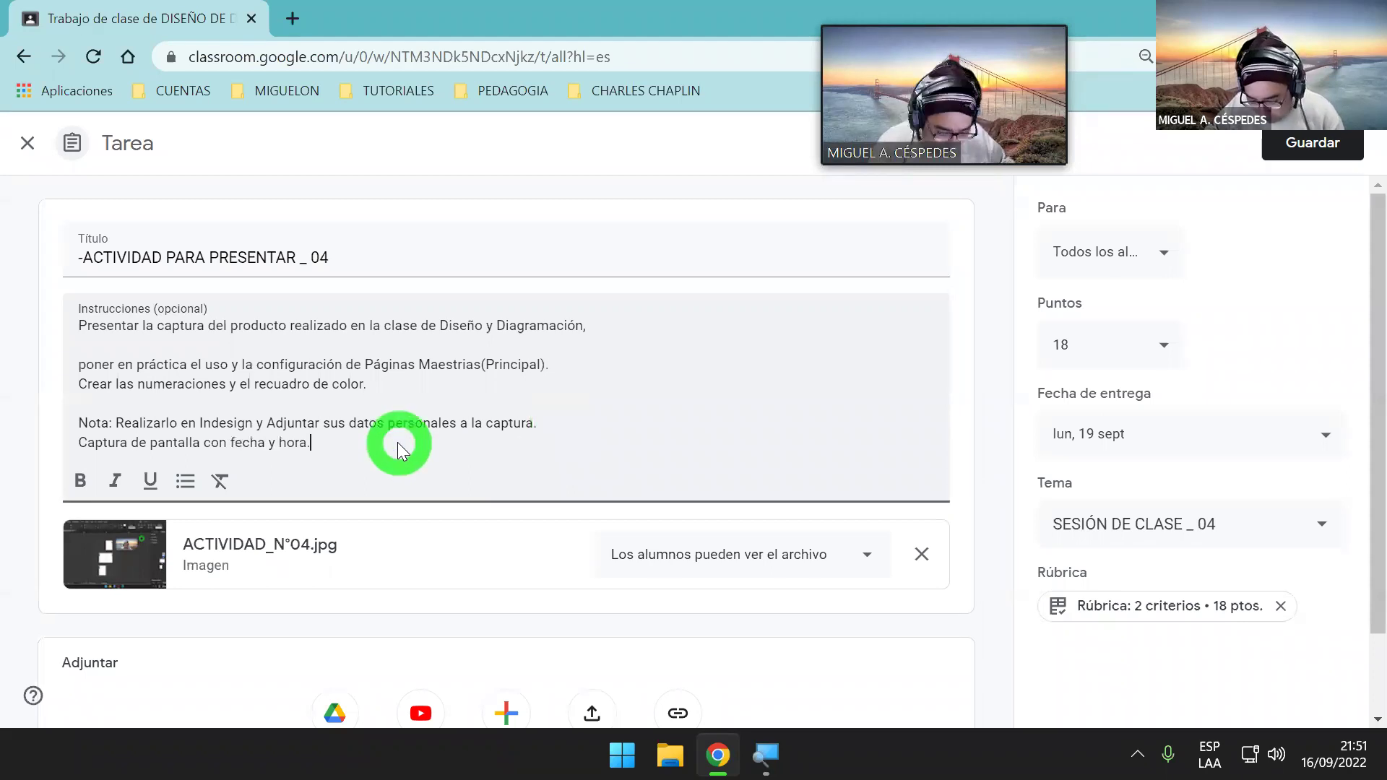
{"action": "left_click", "coordinate": [1299, 148]}
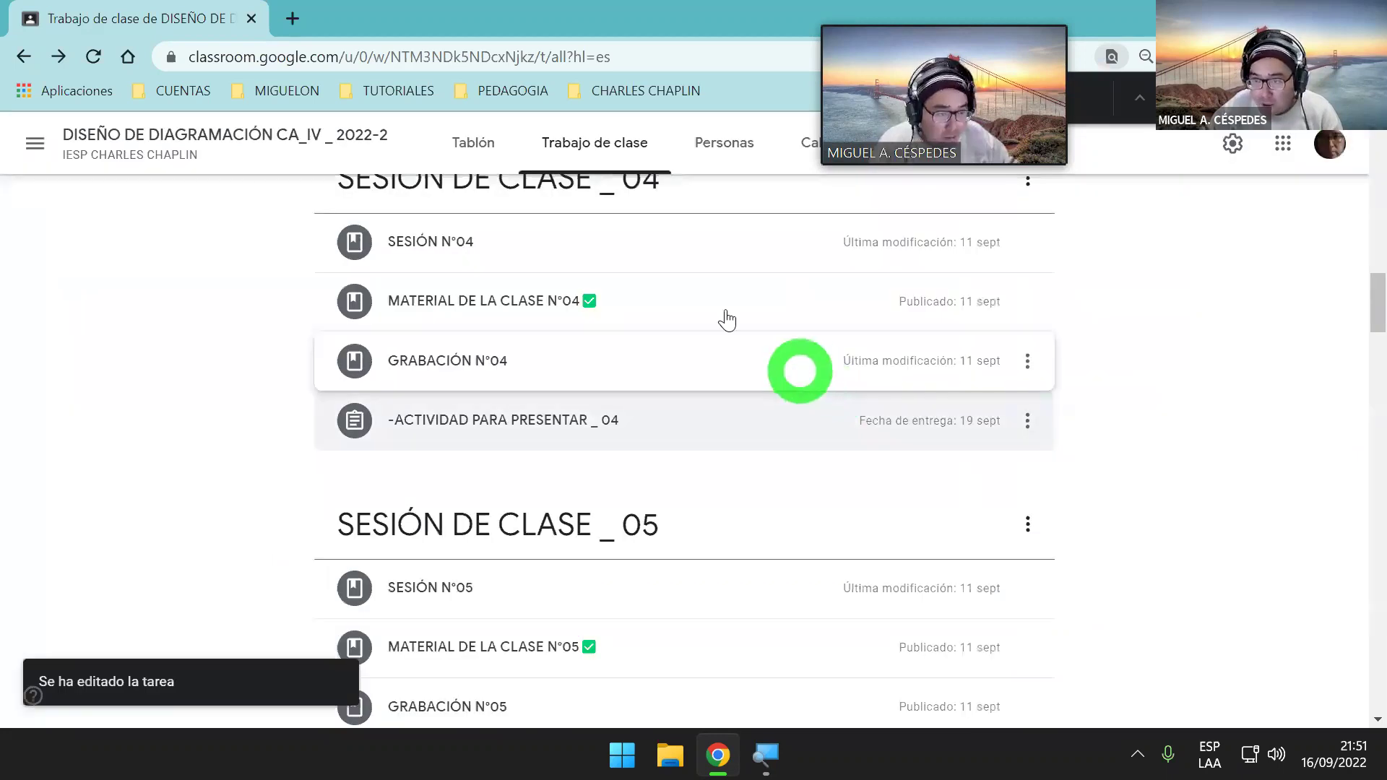
{"action": "scroll", "coordinate": [347, 172], "scroll_direction": "down", "scroll_amount": 1}
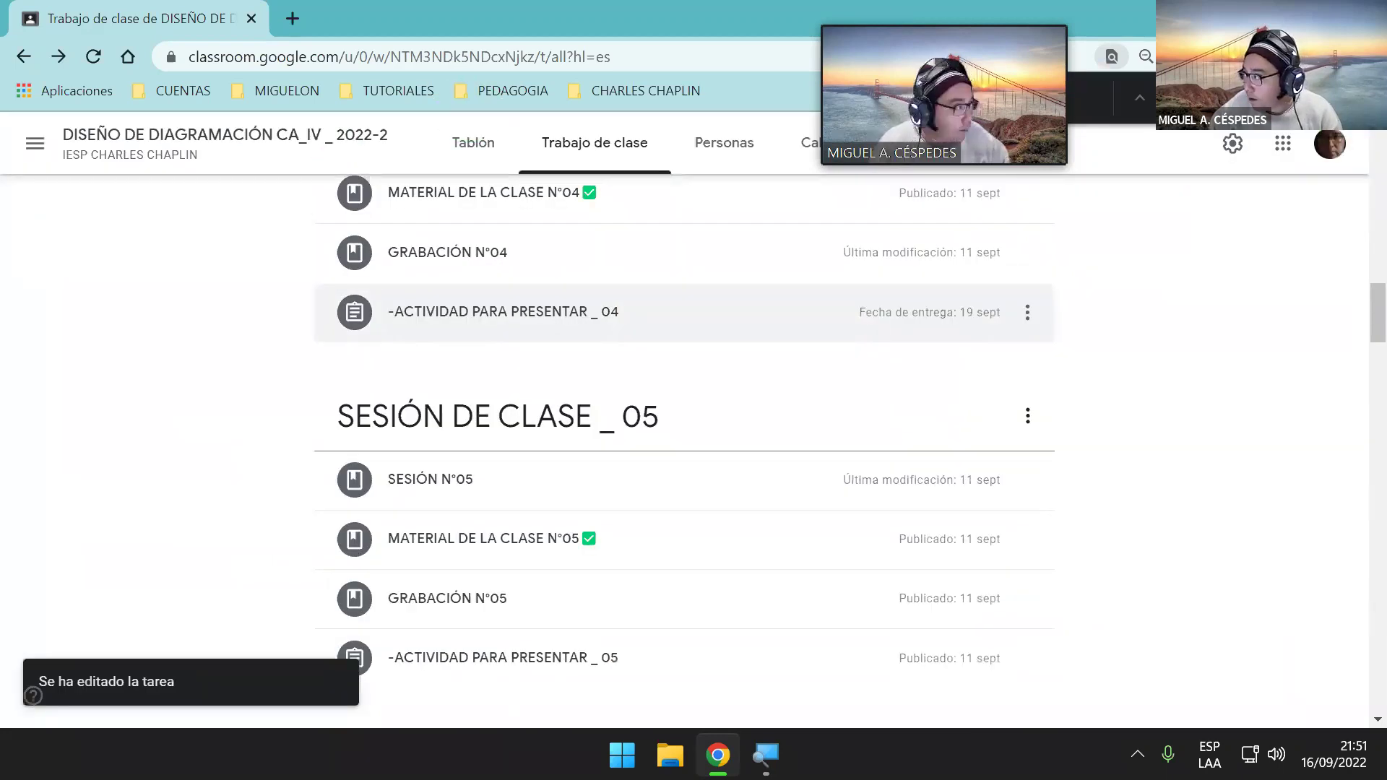
Step: Switch to the desktop, permanently delete the ACTIVIDAD file there, and check the Recycle Bin's emptying option
{"action": "key", "text": "super+d"}
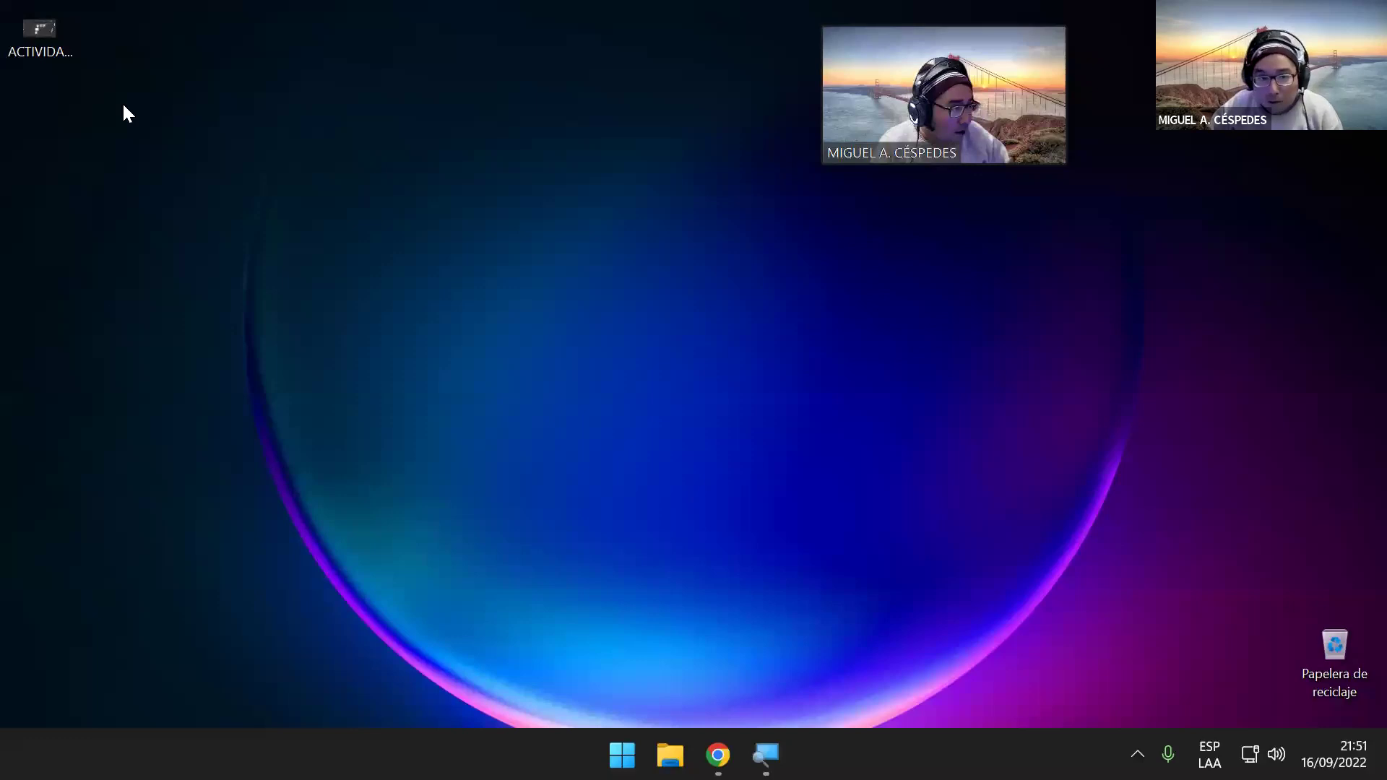
{"action": "key", "text": "shift+Delete"}
{"action": "key", "text": "Return"}
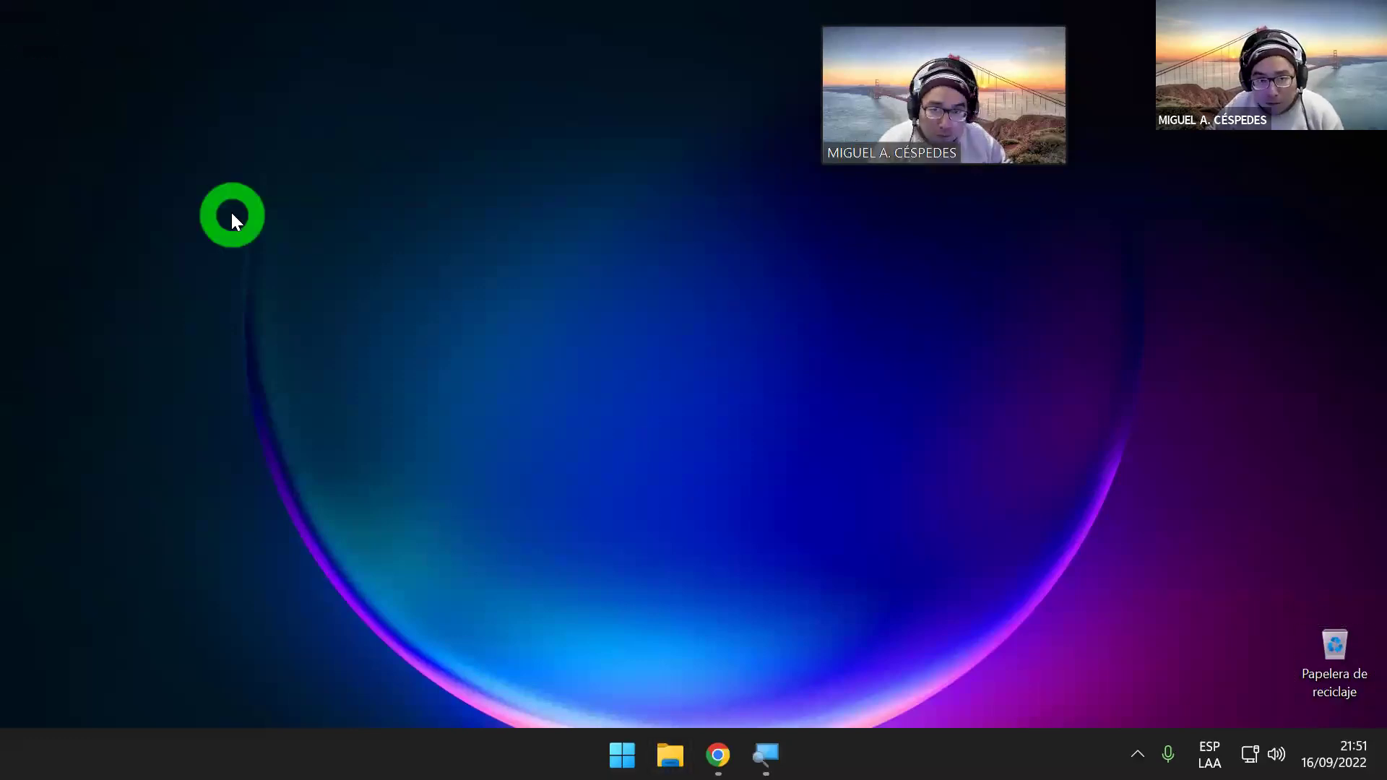
{"action": "right_click", "coordinate": [1338, 636]}
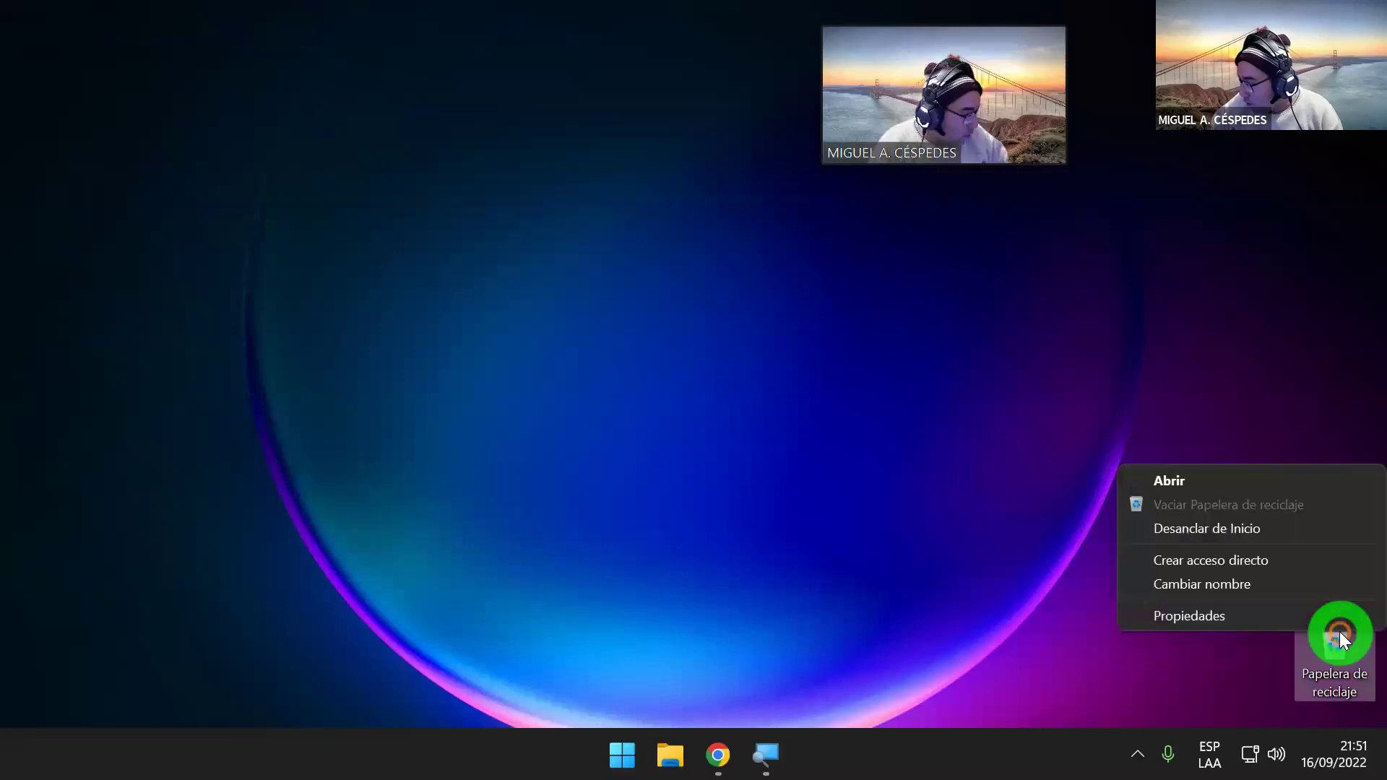
{"action": "left_click", "coordinate": [1207, 369]}
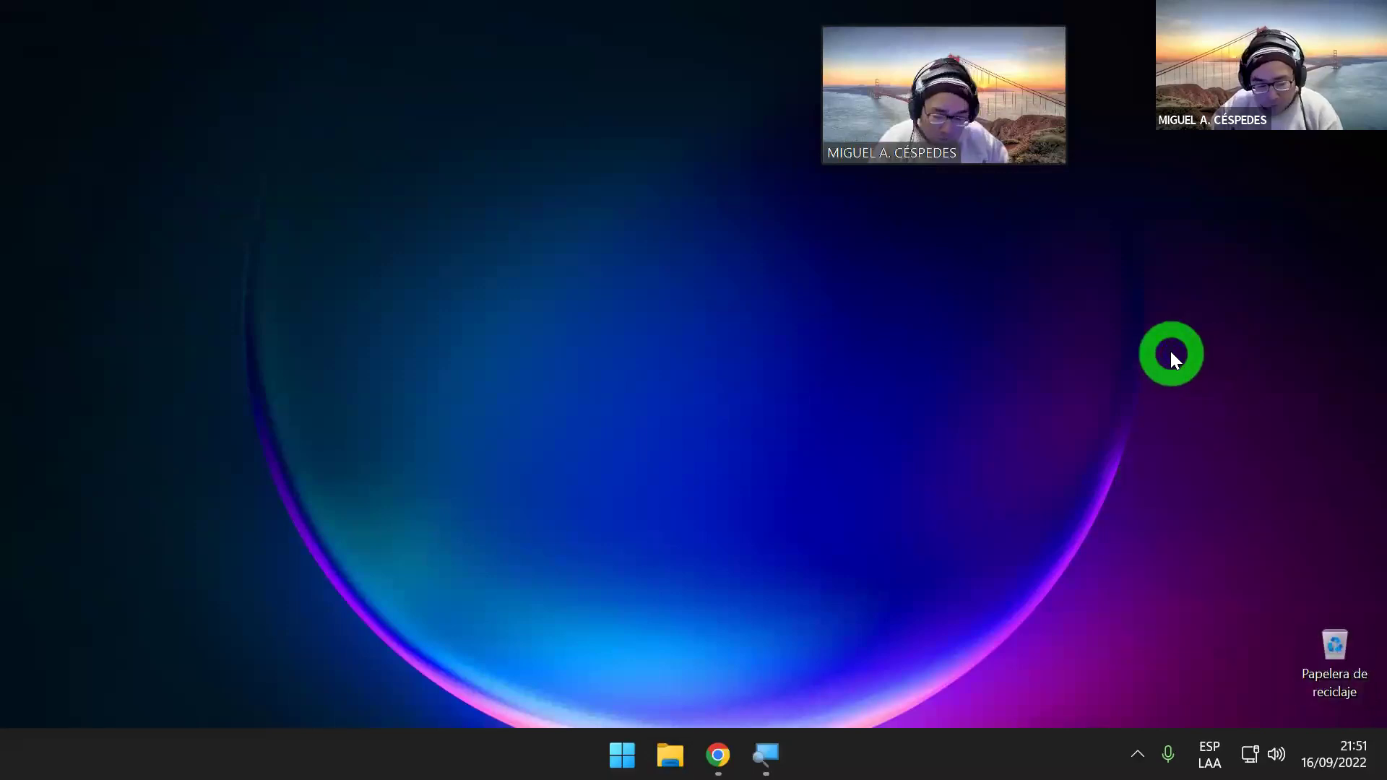